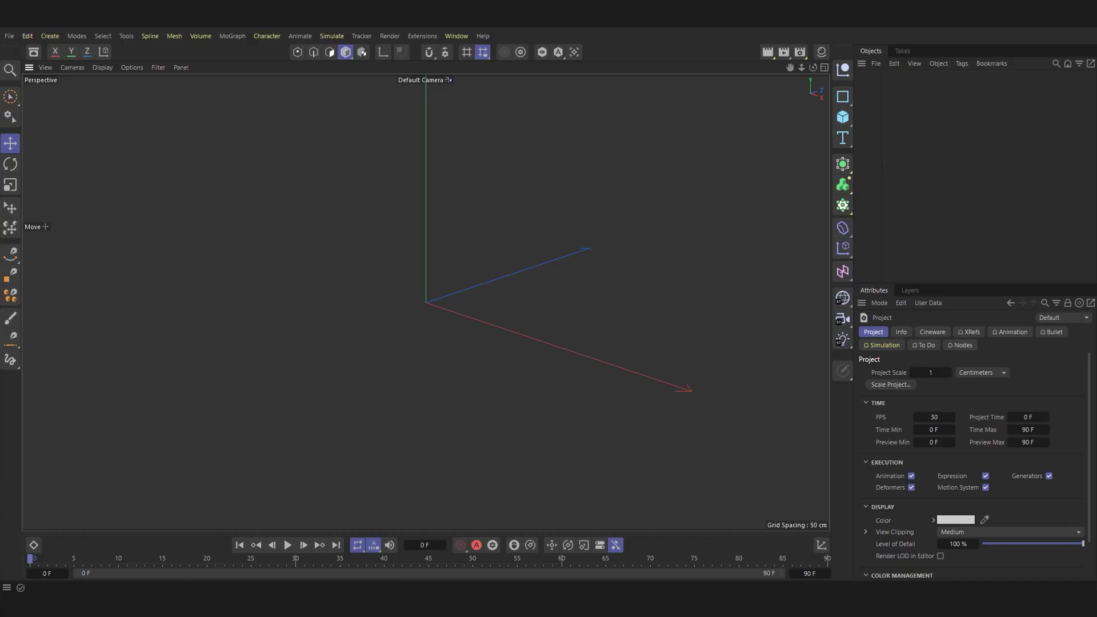
Add a Hexahedron-type sphere with a 230 cm radius and 36 segments, shown as wireframe.
click(842, 116)
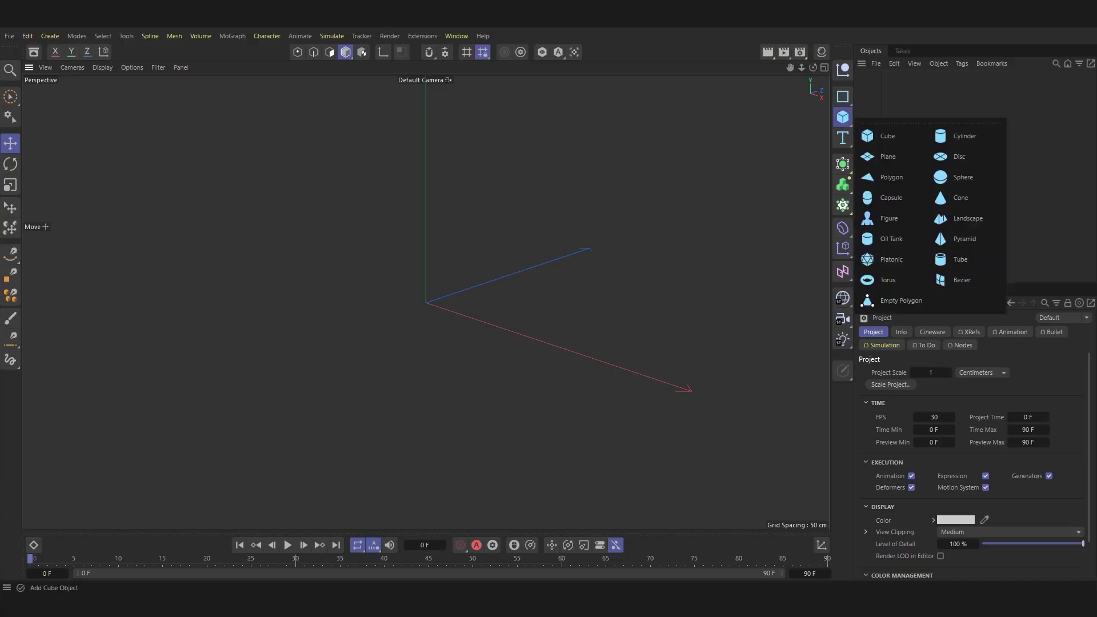
click(874, 196)
text(6)
key(Return)
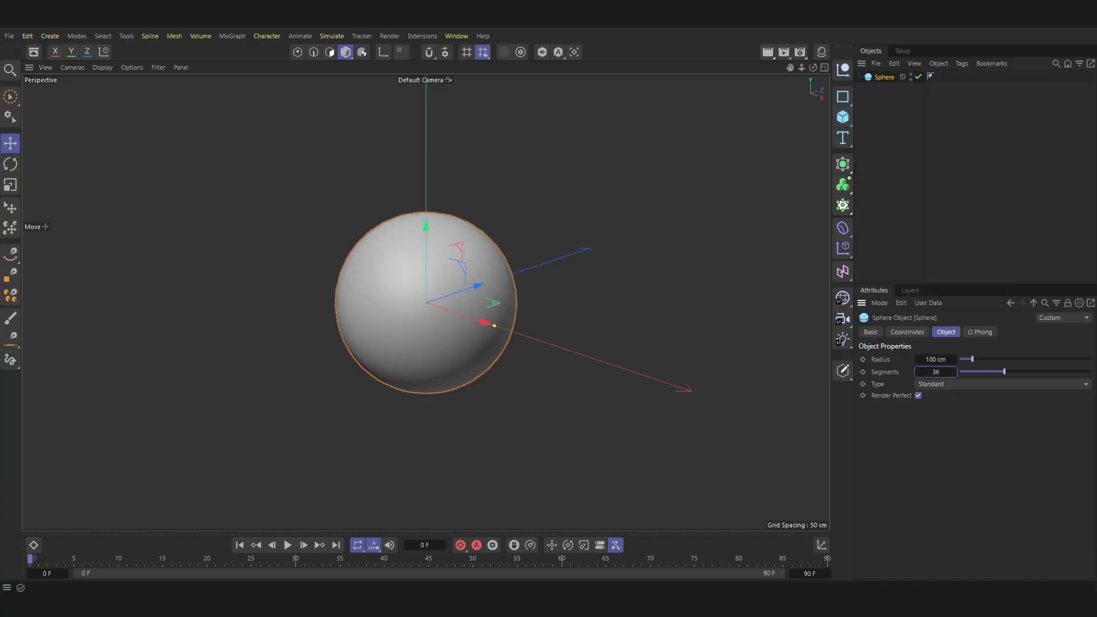
text(230)
key(Return)
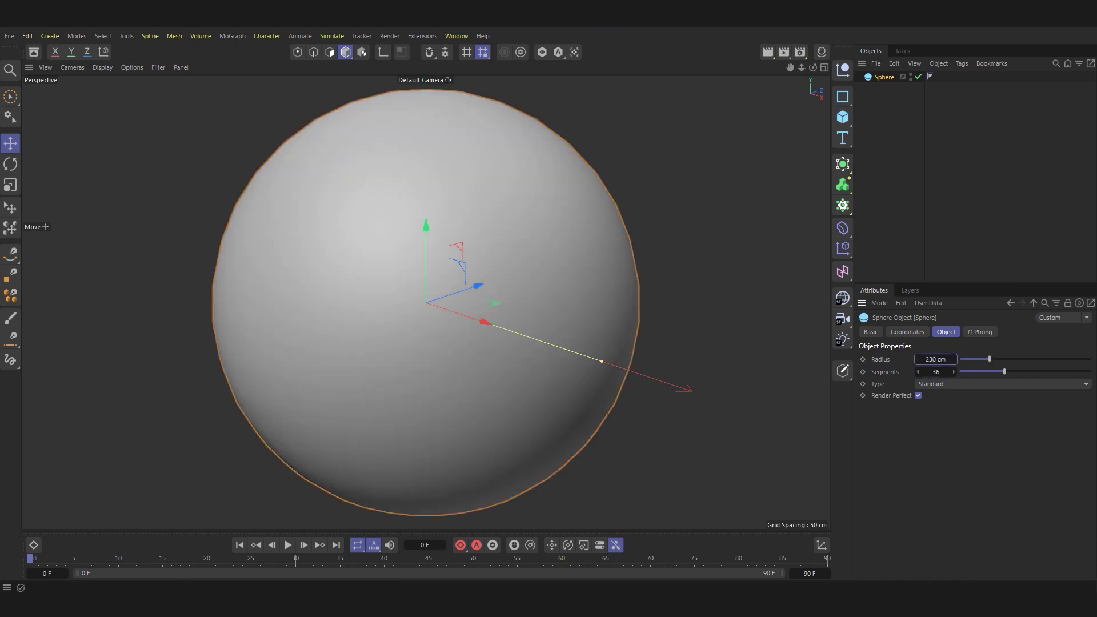
key(n)
key(b)
click(1002, 384)
click(936, 409)
alt+drag(434, 257, 467, 254)
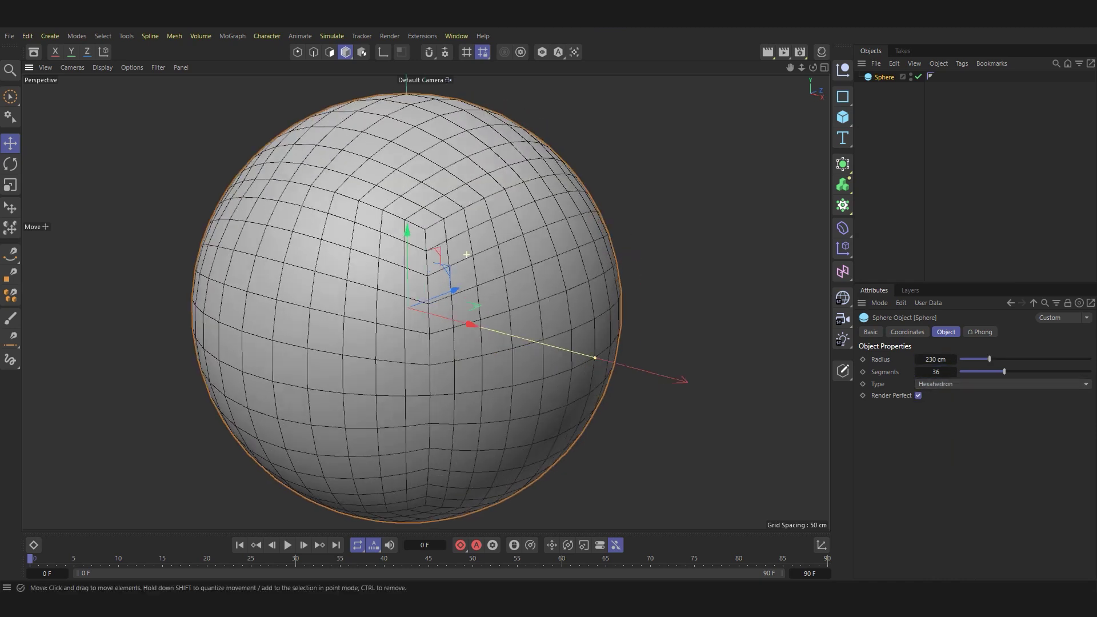
Add a 231 cm circle and a 1×10 cm rectangle profile, both with Natural intermediate points.
click(842, 96)
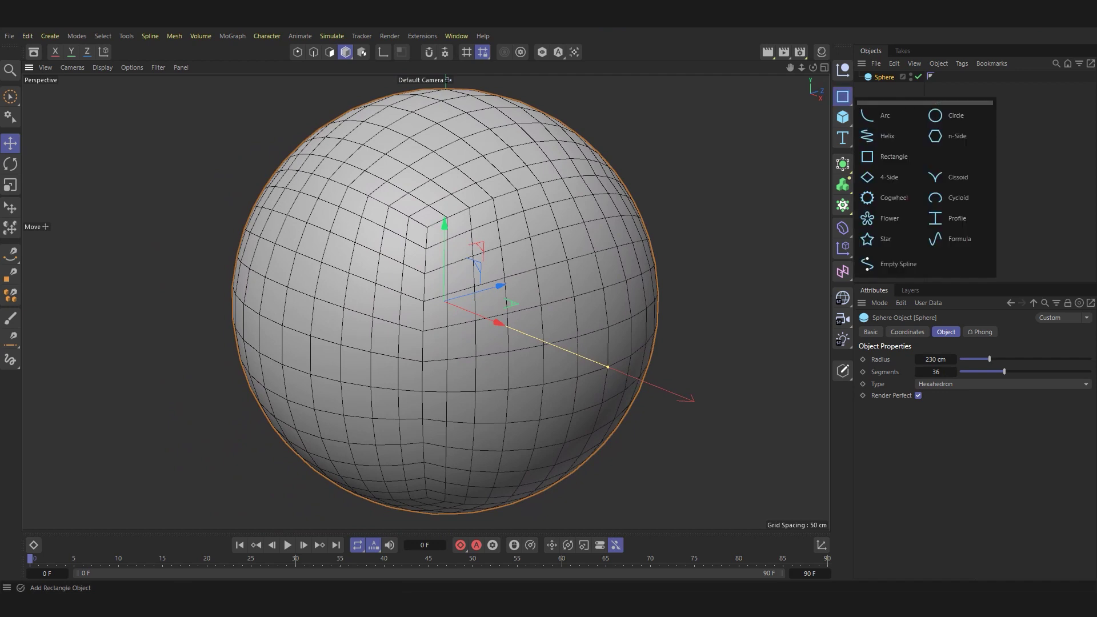
click(874, 172)
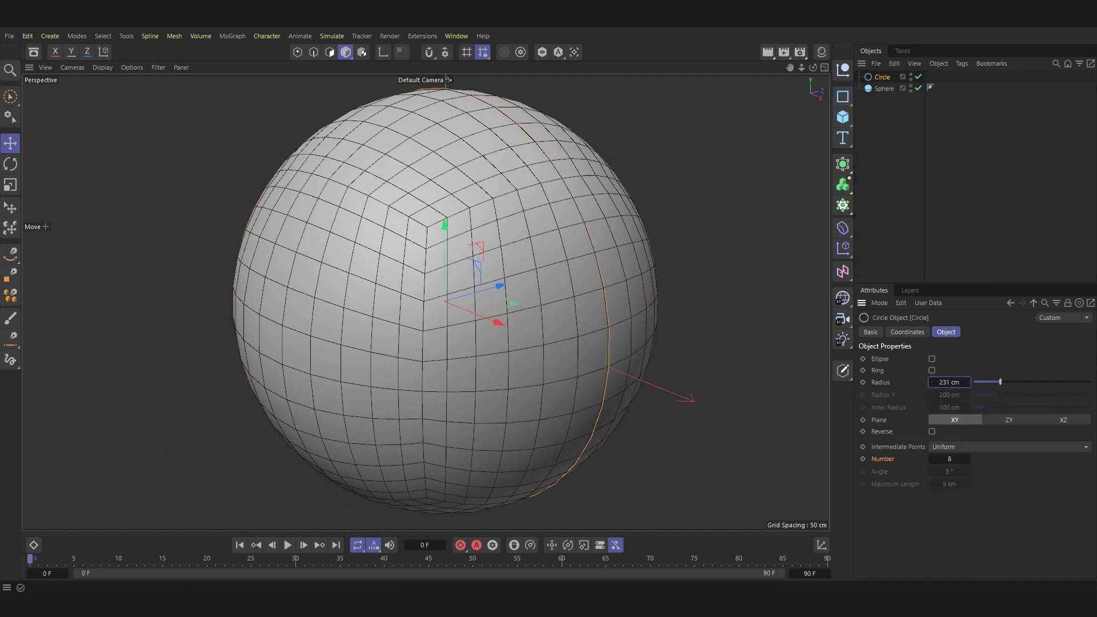
click(1008, 446)
click(948, 473)
click(843, 96)
text(10)
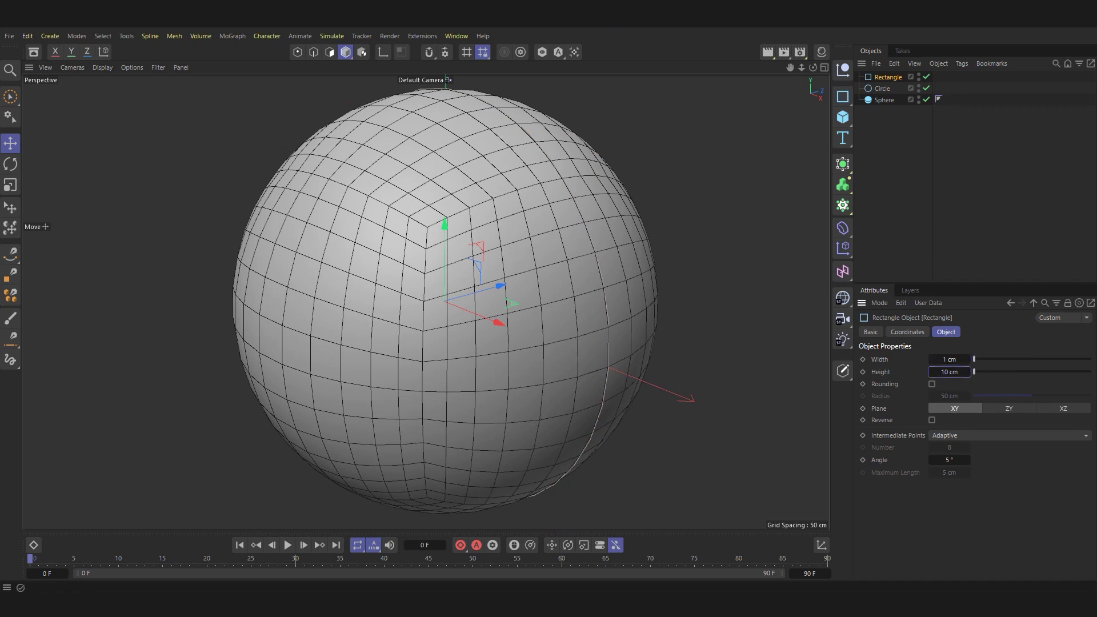
click(1008, 435)
click(948, 457)
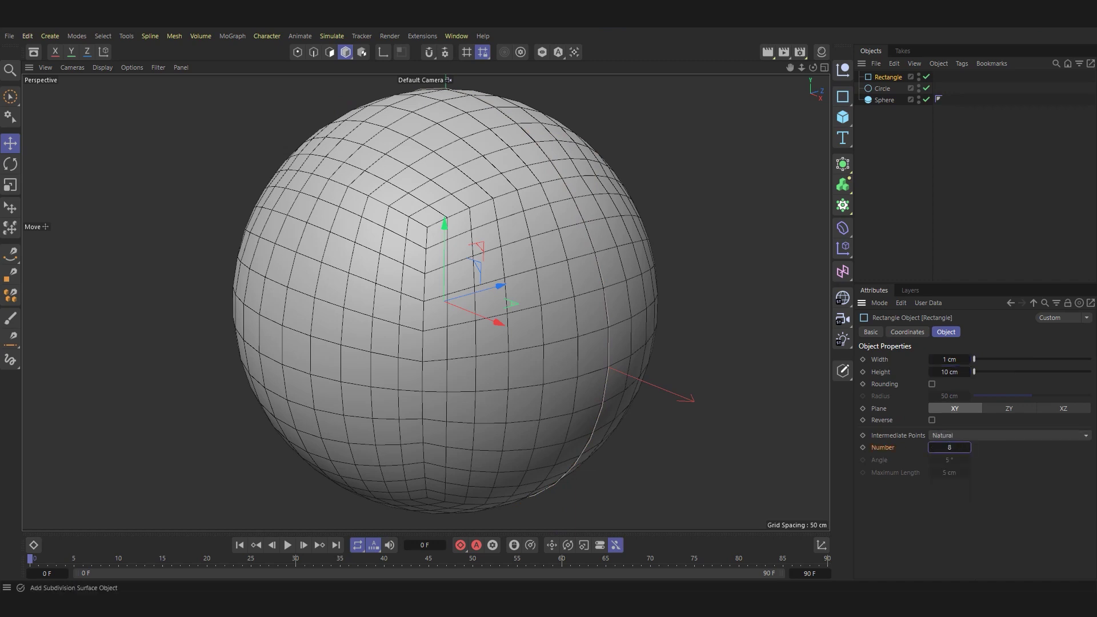
Sweep the rectangle along the circle, with the rectangle's point count set to 0.
click(842, 184)
click(985, 229)
click(882, 100)
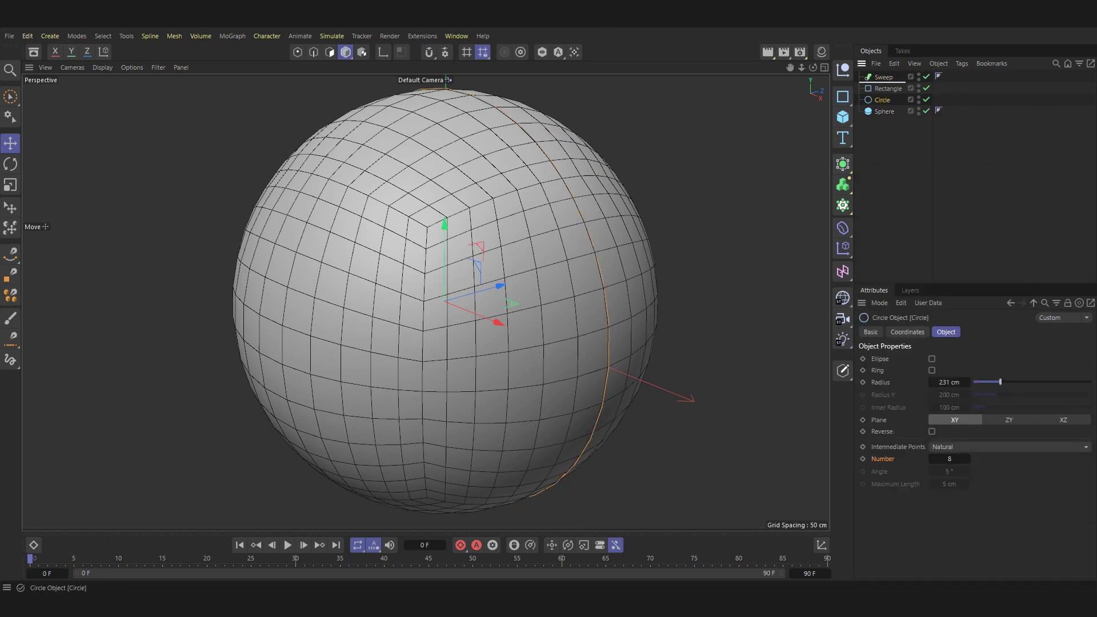
shift+click(887, 88)
drag(887, 88, 883, 77)
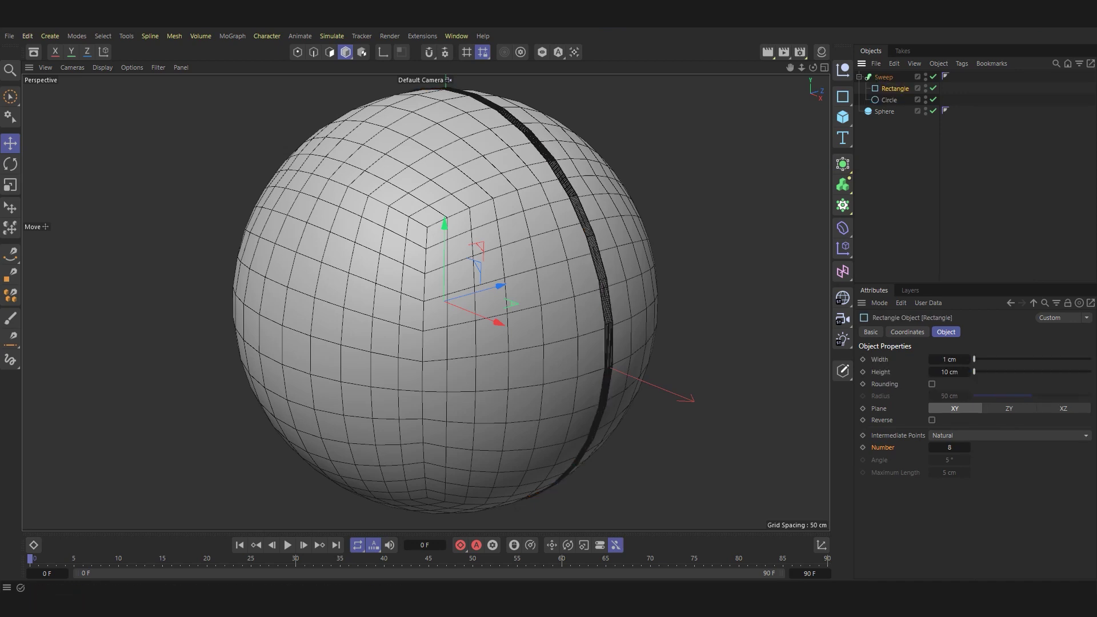
text(0)
key(Return)
Set a copy of the circle spline to a 232 cm radius.
scroll(571, 257, up, 3)
scroll(571, 257, up, 4)
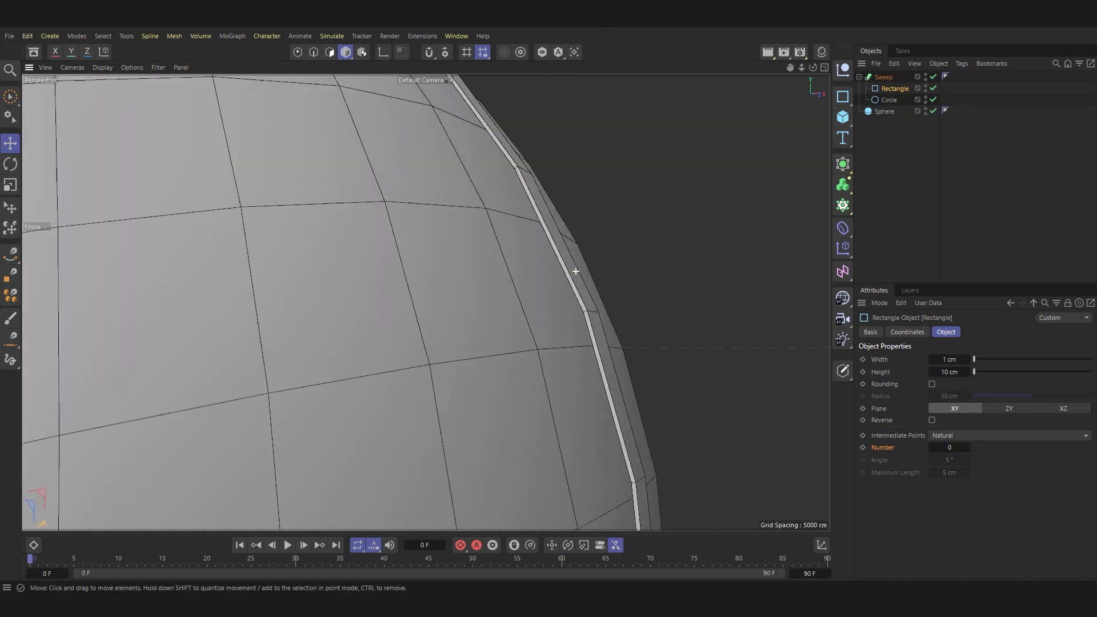
scroll(571, 257, up, 2)
click(888, 100)
scroll(425, 302, down, 3)
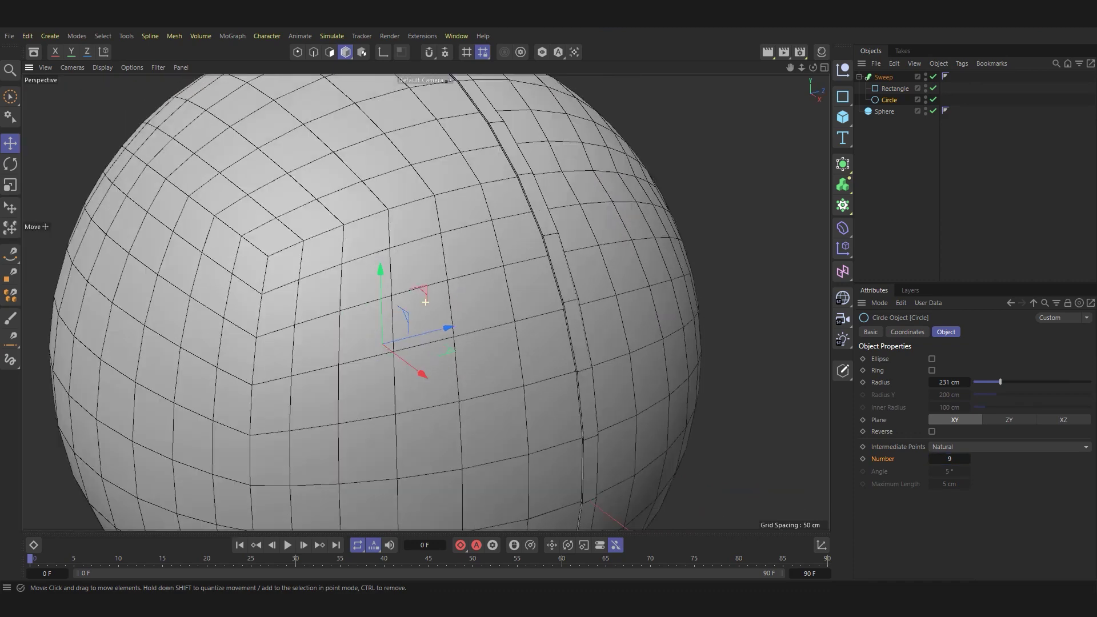
scroll(425, 302, down, 4)
alt+drag(425, 301, 421, 301)
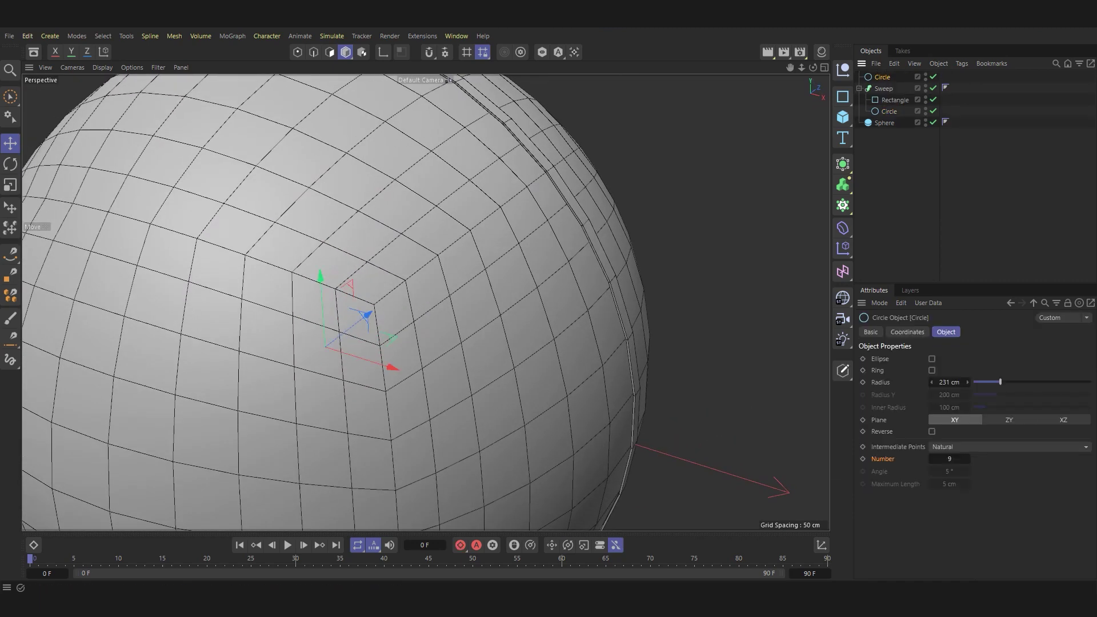
click(967, 382)
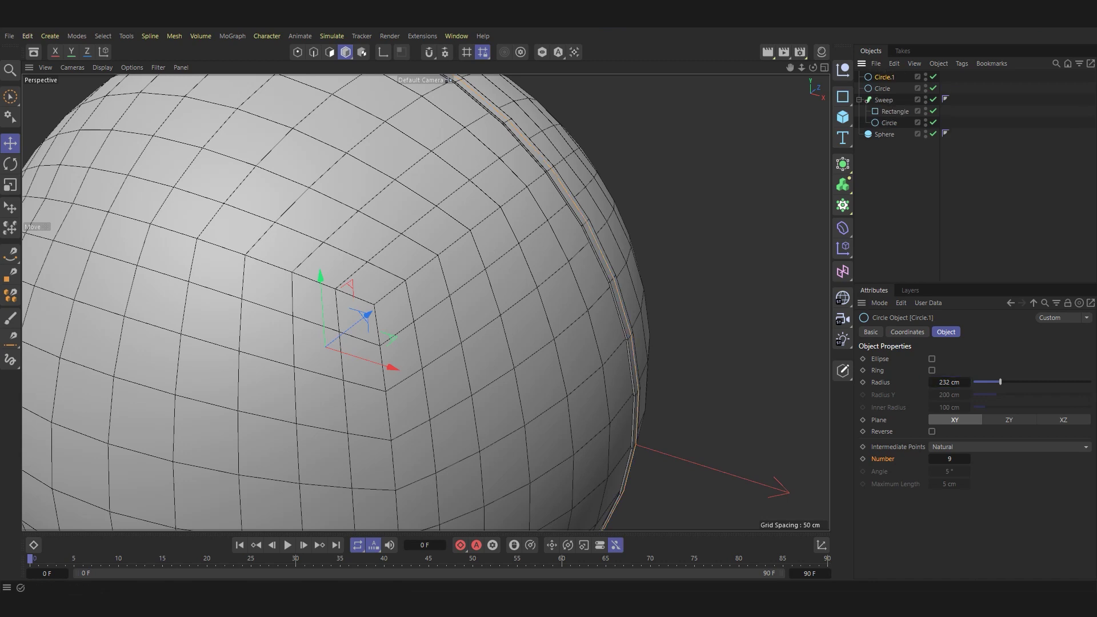
Sweep the 1 cm Circle.1 along the other circle, with intermediate point Number set to 0.
click(842, 184)
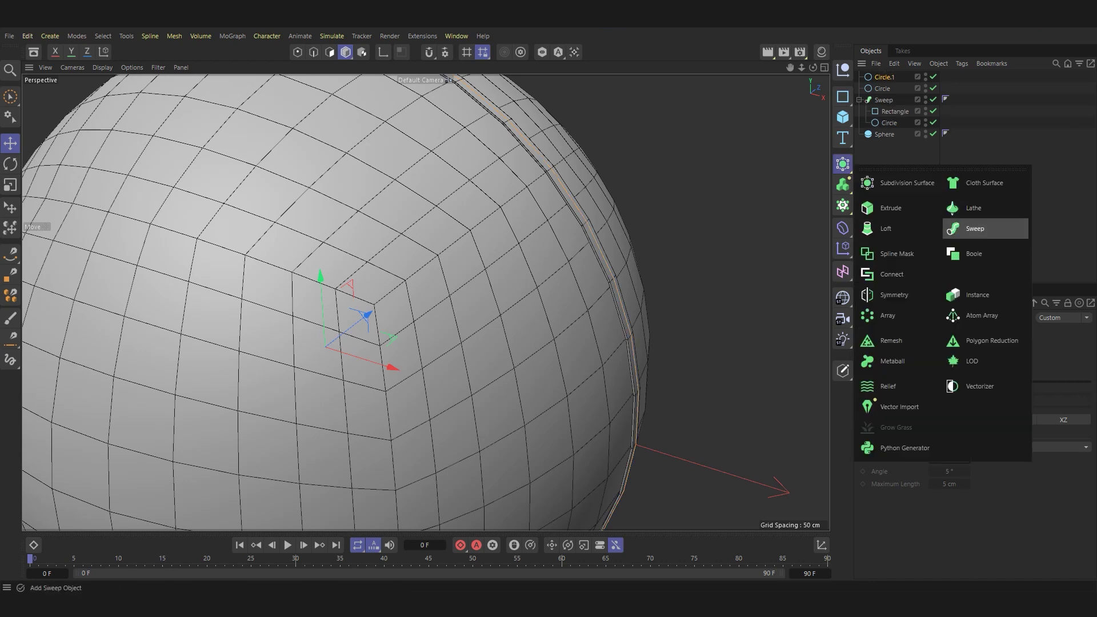
click(965, 225)
drag(884, 100, 885, 78)
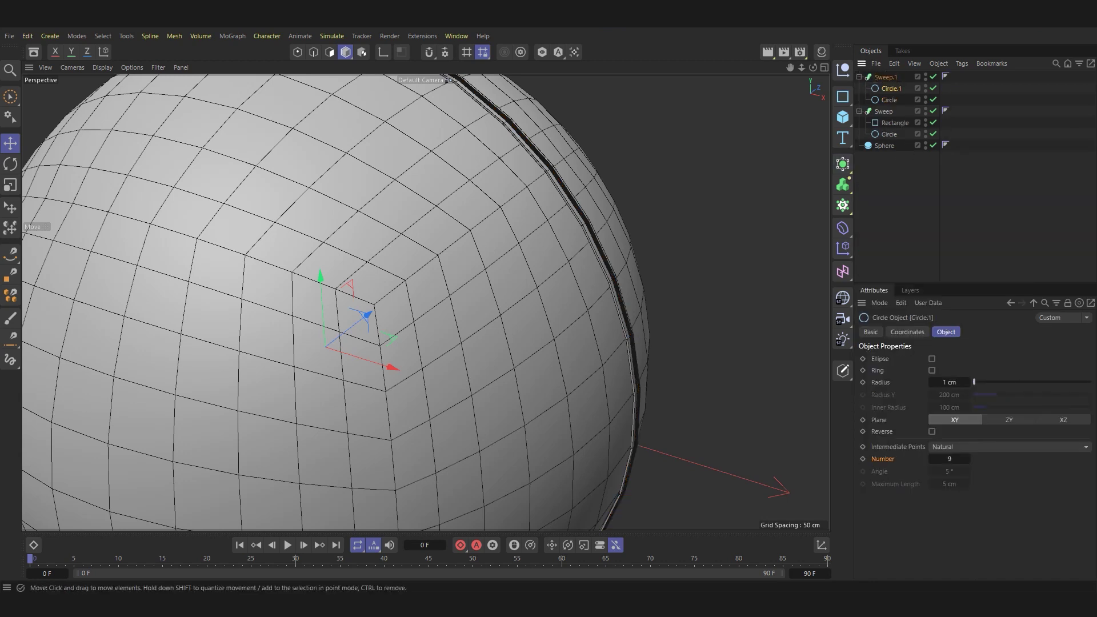
scroll(571, 286, up, 5)
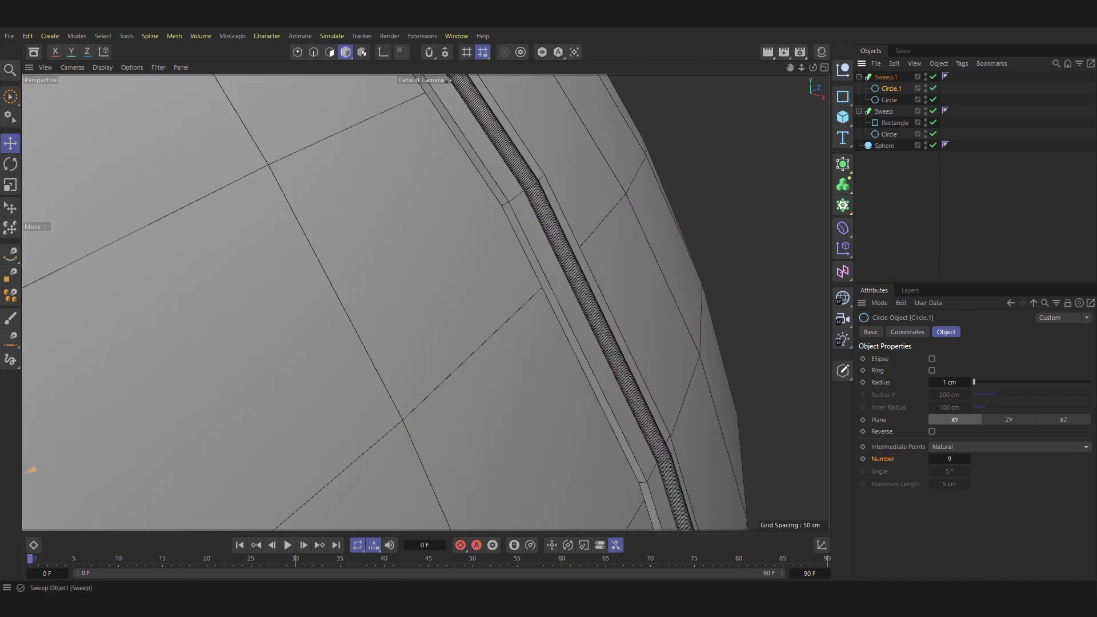
drag(949, 459, 936, 458)
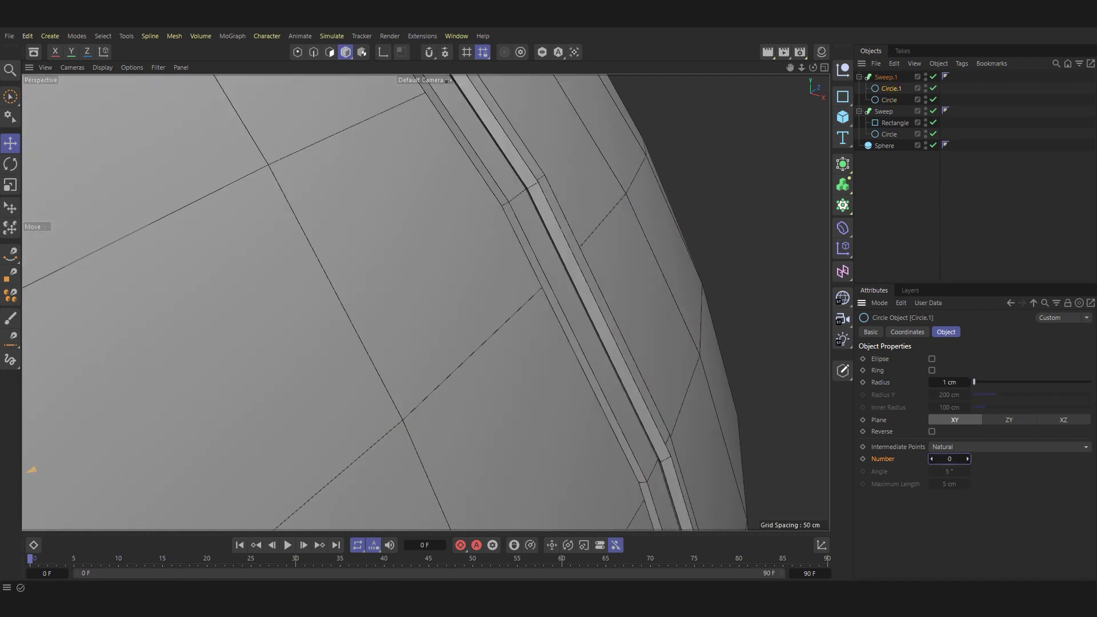
scroll(668, 384, up, 2)
scroll(668, 383, down, 3)
scroll(667, 380, up, 3)
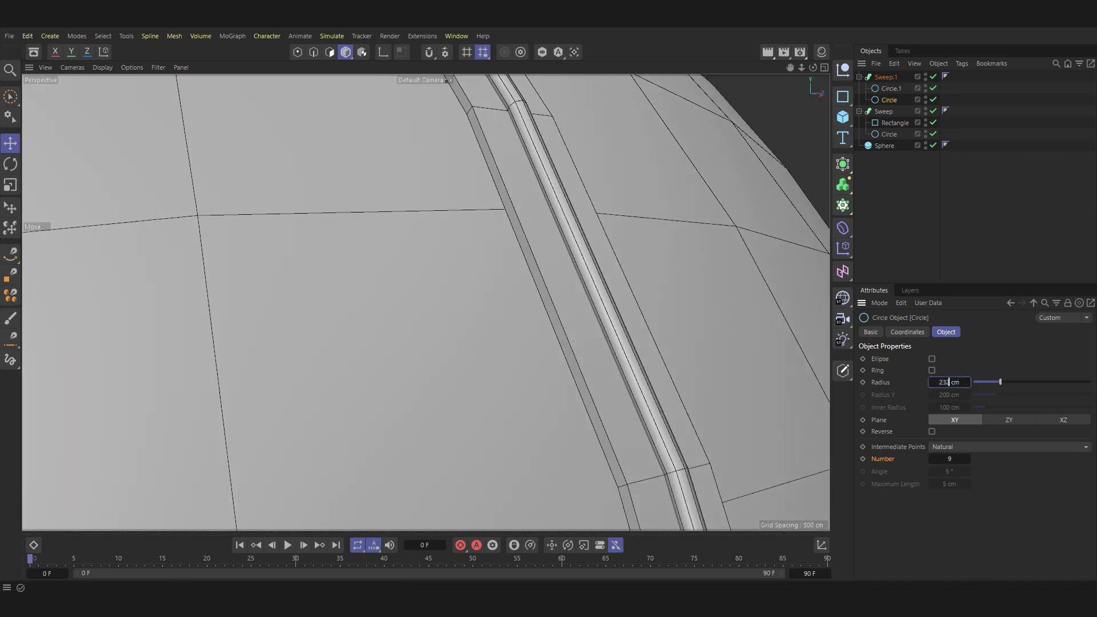
scroll(666, 380, down, 3)
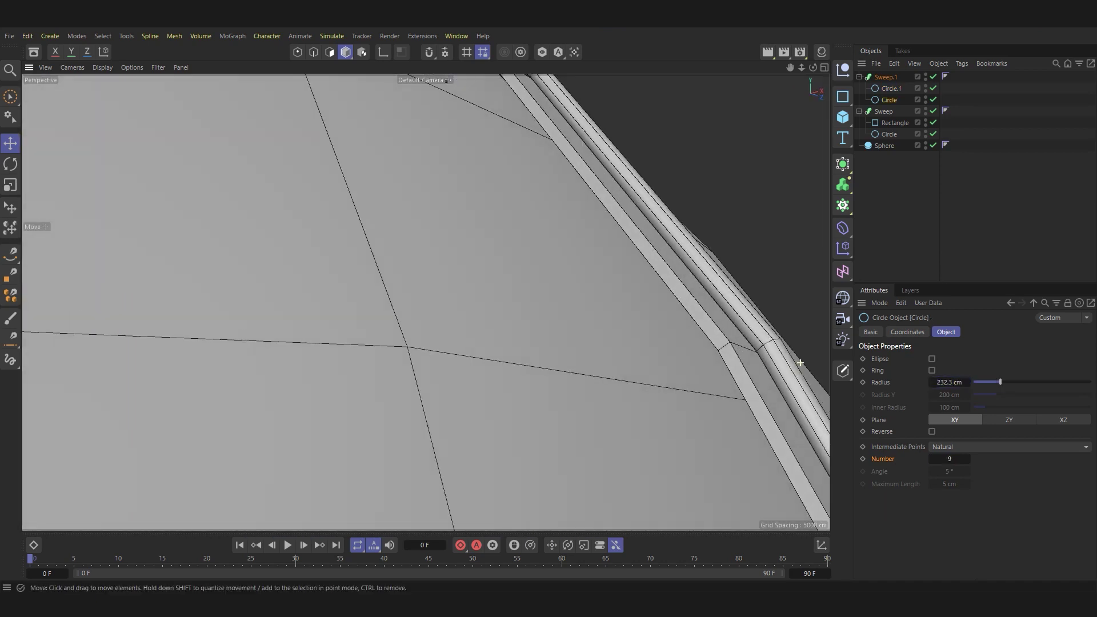
Set the path circle's radius to 232.5 cm and frame the sphere.
click(961, 381)
text(.5)
key(Return)
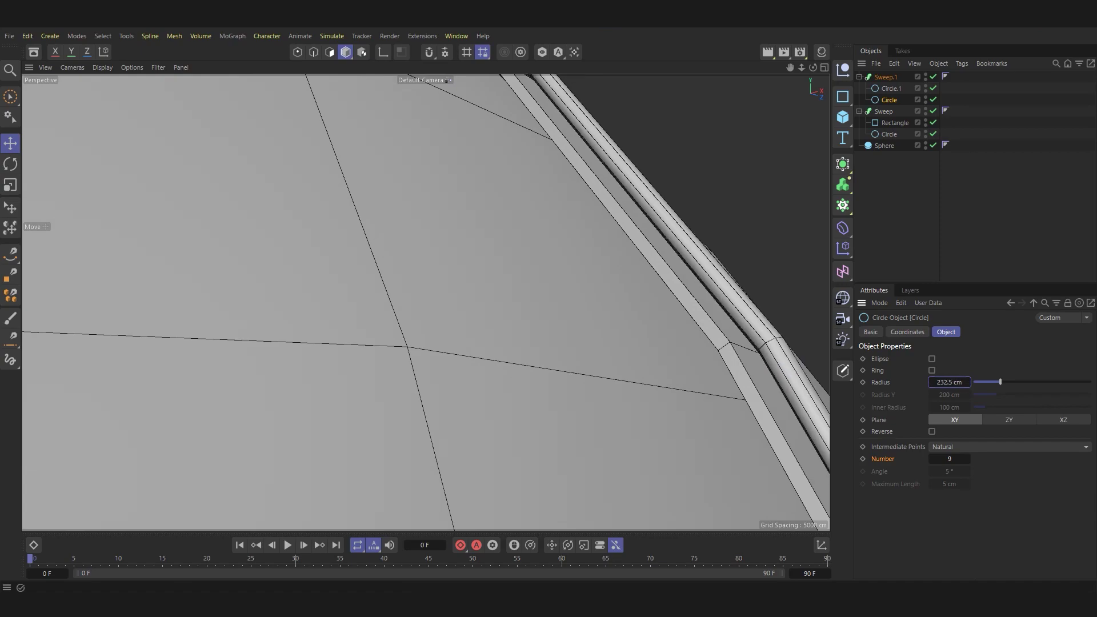
scroll(425, 302, down, 2)
scroll(425, 302, down, 2)
scroll(425, 302, down, 2)
key(o)
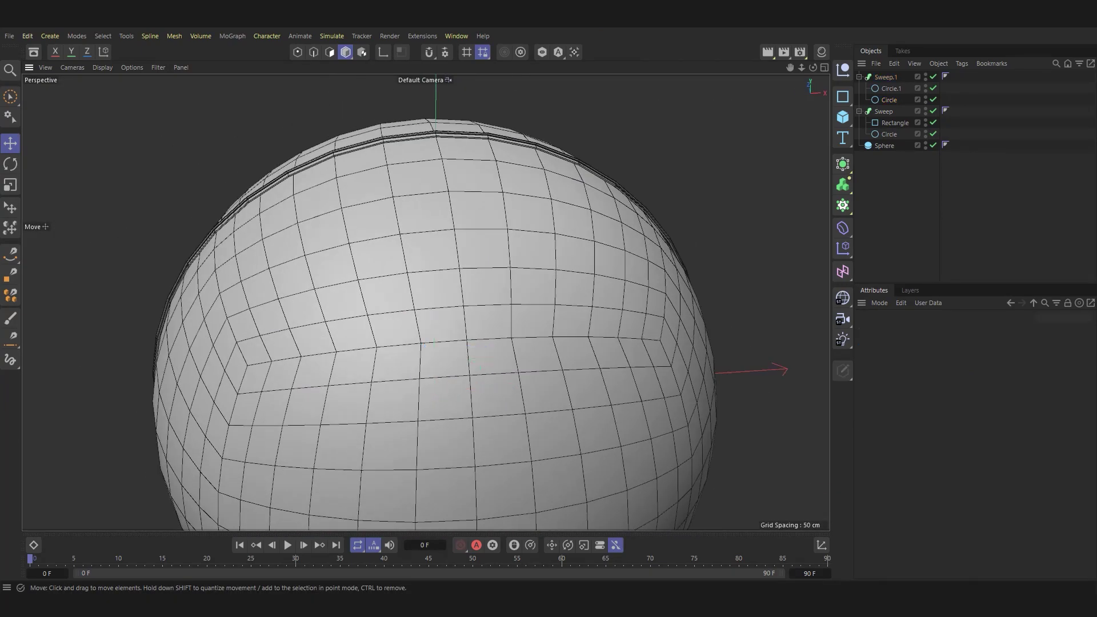
Add a cylinder about 49 cm tall with 1 height segment, sitting on the sphere top.
click(843, 117)
click(882, 172)
drag(434, 338, 434, 366)
drag(434, 324, 436, 86)
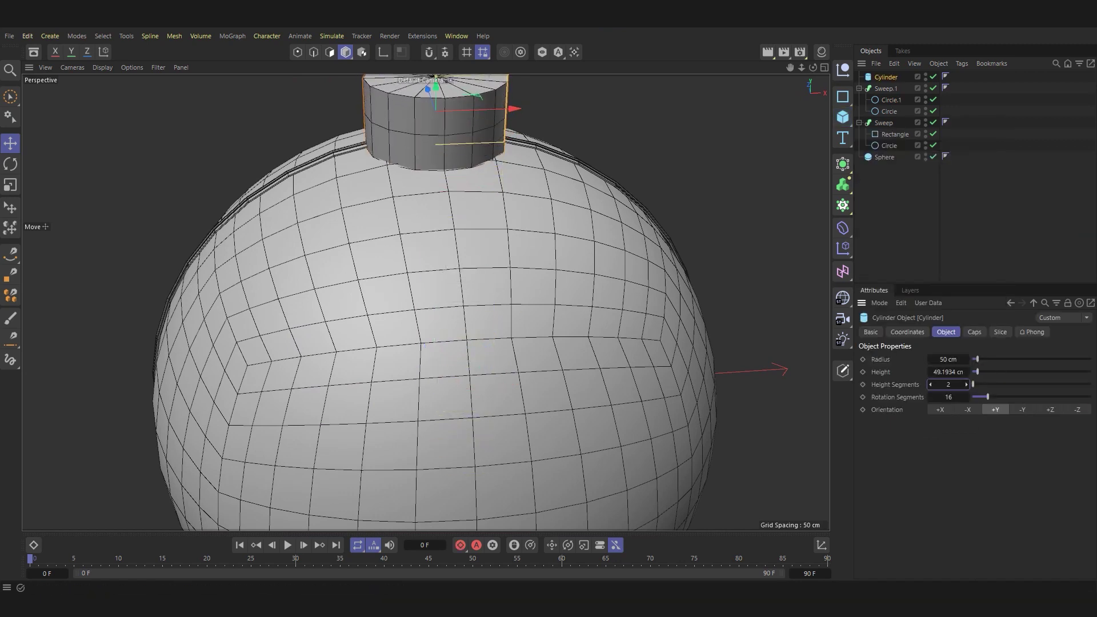
click(930, 384)
alt+drag(457, 343, 456, 257)
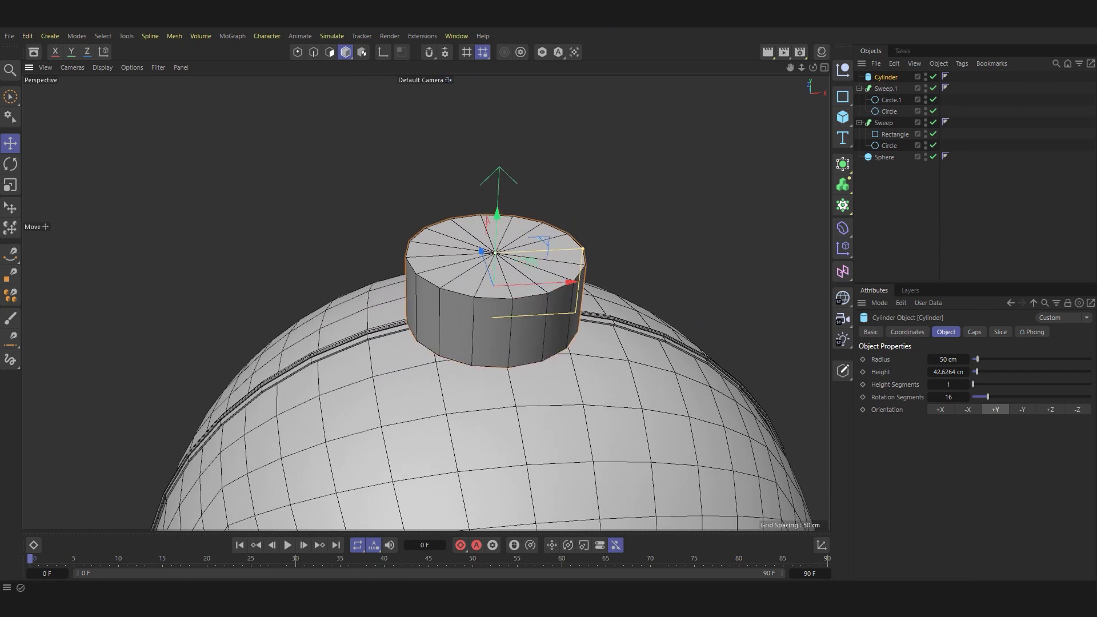
drag(497, 216, 496, 224)
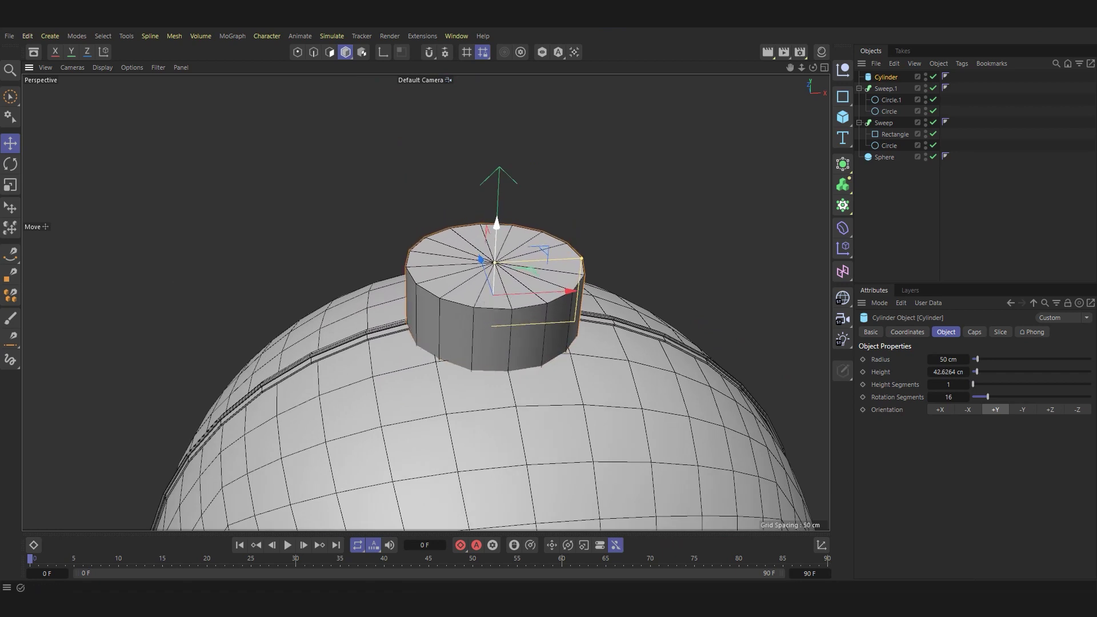
Make the cylinder editable and push its top cap polygons down about 13 cm.
key(c)
key(Return)
key(9)
drag(457, 245, 517, 267)
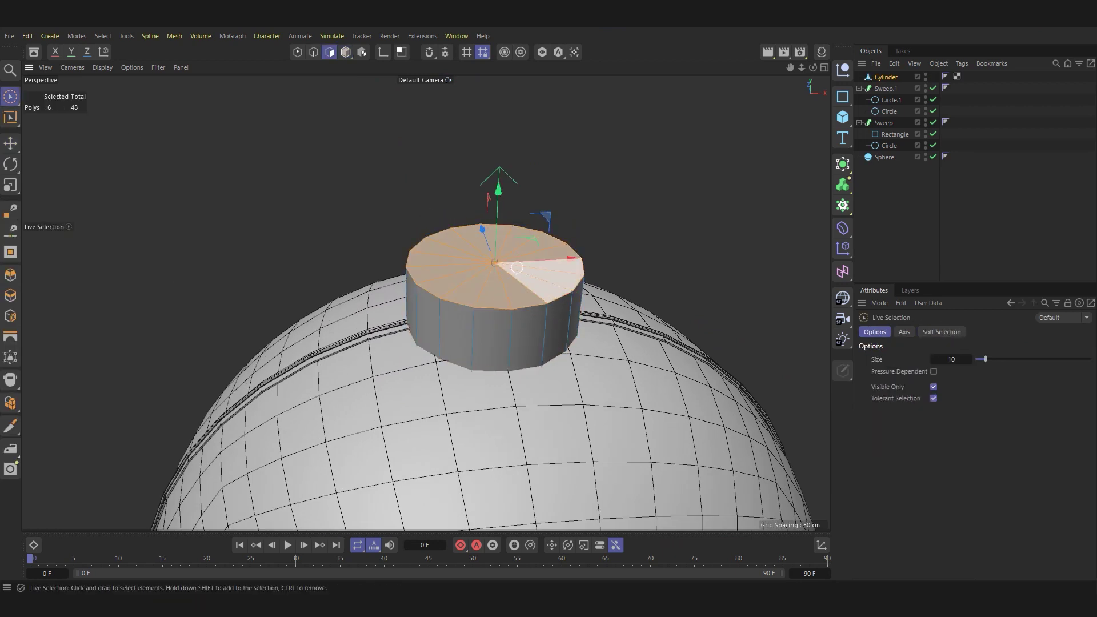
key(e)
drag(498, 191, 497, 211)
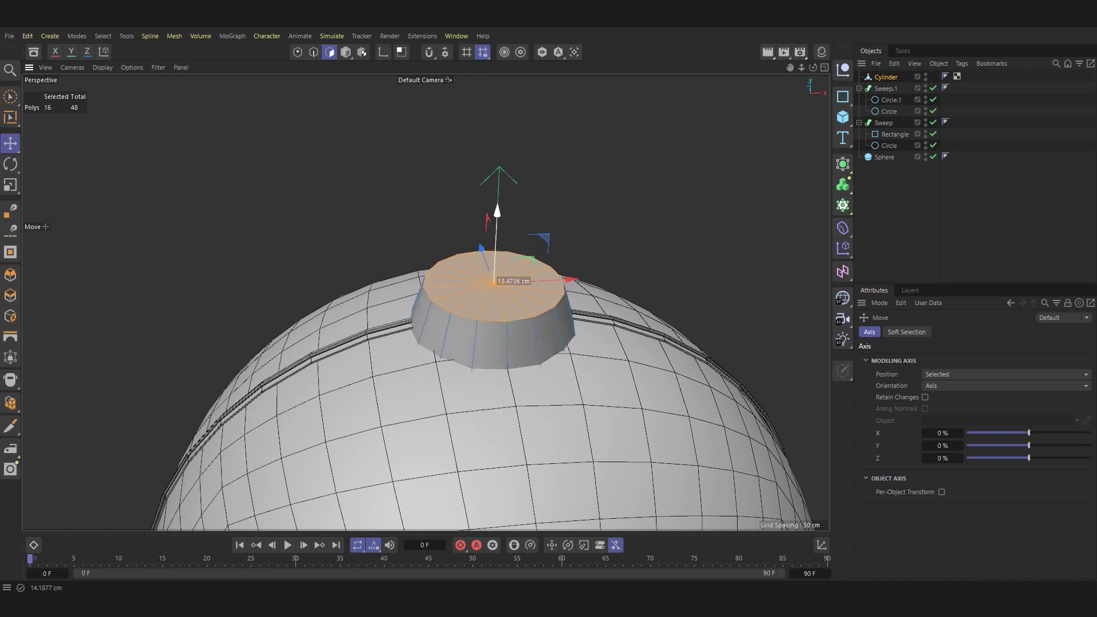
Widen the cylinder cap in front view and nudge it slightly upward.
alt+drag(364, 225, 484, 230)
scroll(484, 229, down, 5)
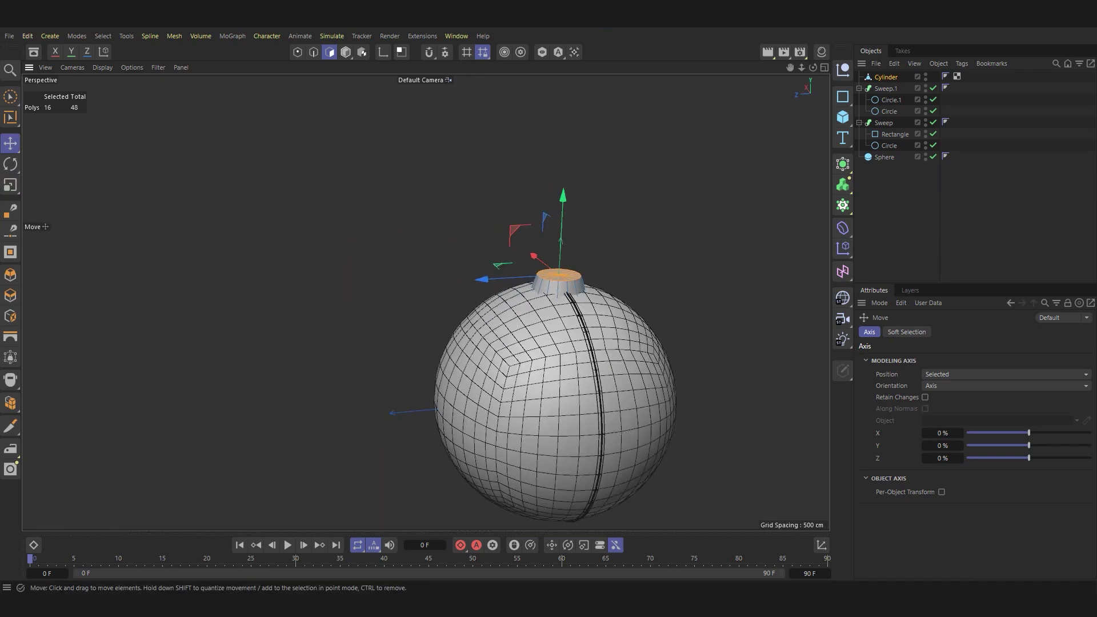
middle_click(513, 377)
scroll(513, 375, up, 5)
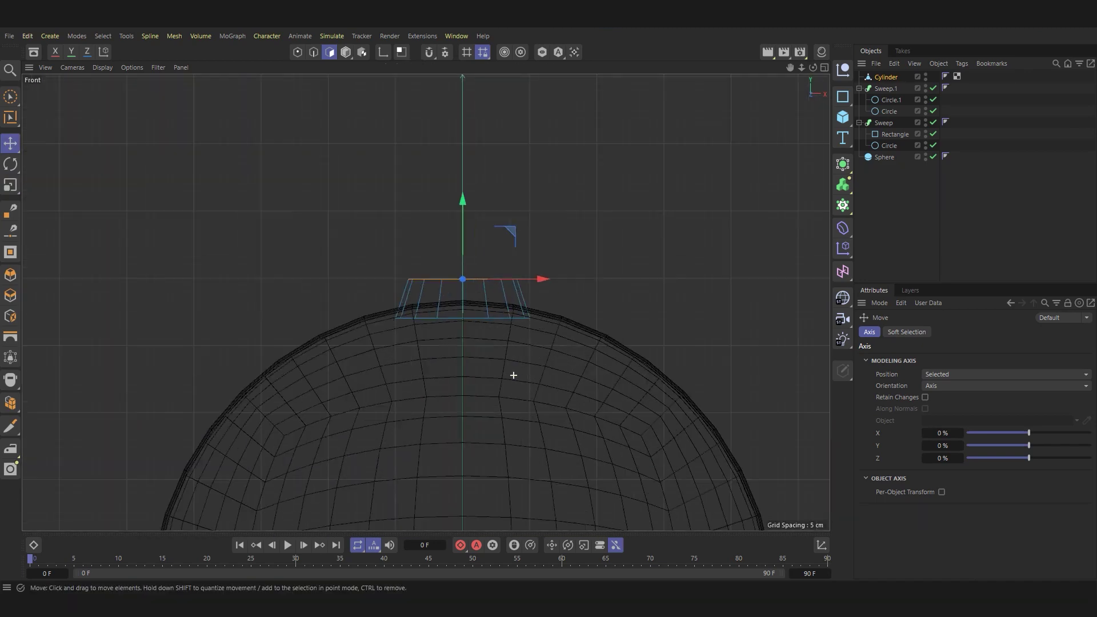
click(345, 52)
key(t)
drag(545, 290, 557, 291)
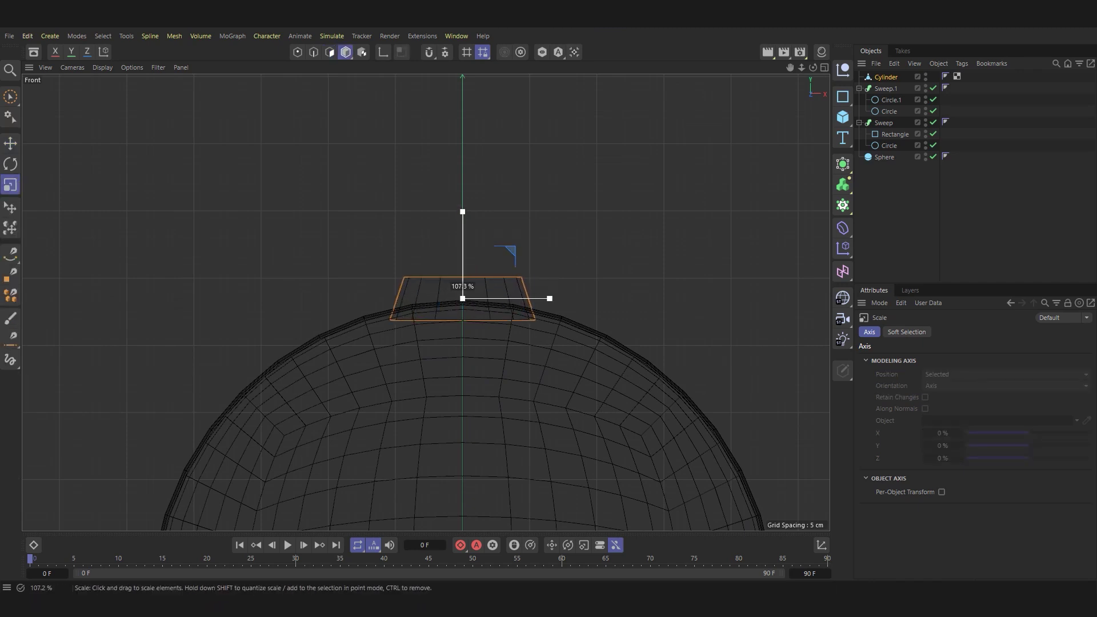
key(e)
drag(462, 217, 462, 214)
Nudge the cylinder cap about 3 cm along its height axis in perspective view.
middle_click(462, 214)
middle_click(246, 274)
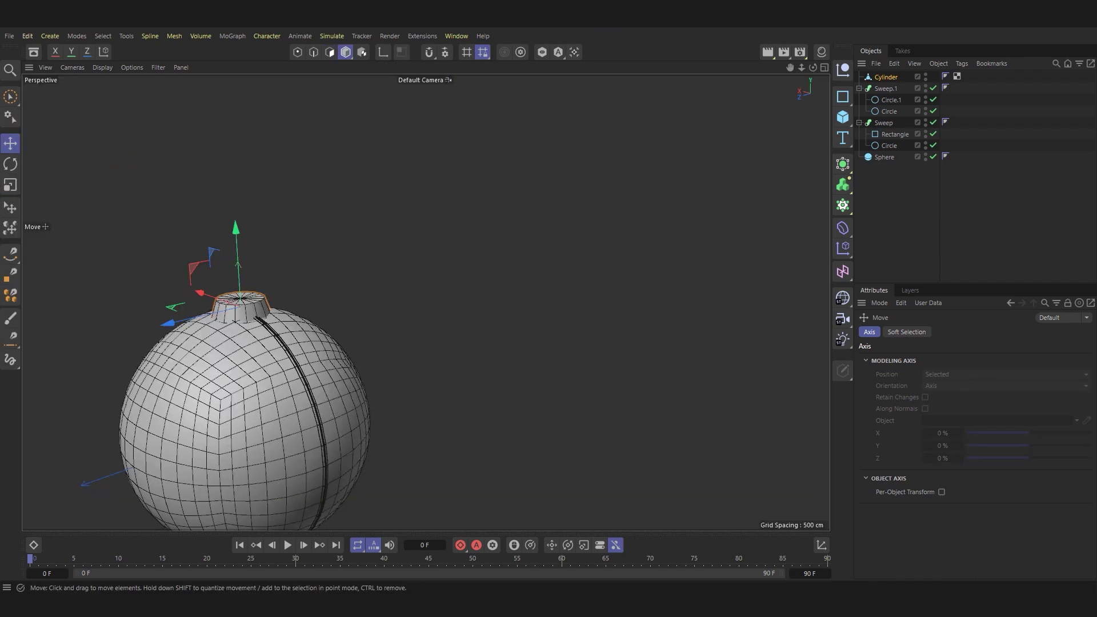
middle_drag(245, 331, 425, 302)
scroll(426, 303, up, 2)
scroll(426, 303, up, 2)
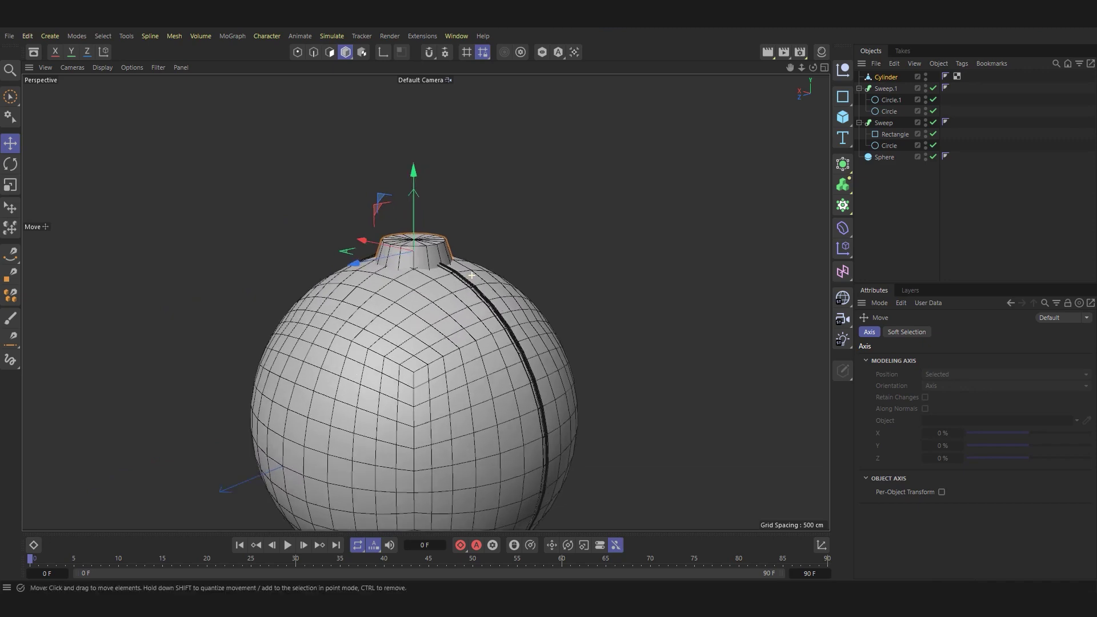
scroll(426, 302, up, 5)
scroll(425, 303, up, 4)
alt+drag(400, 286, 451, 269)
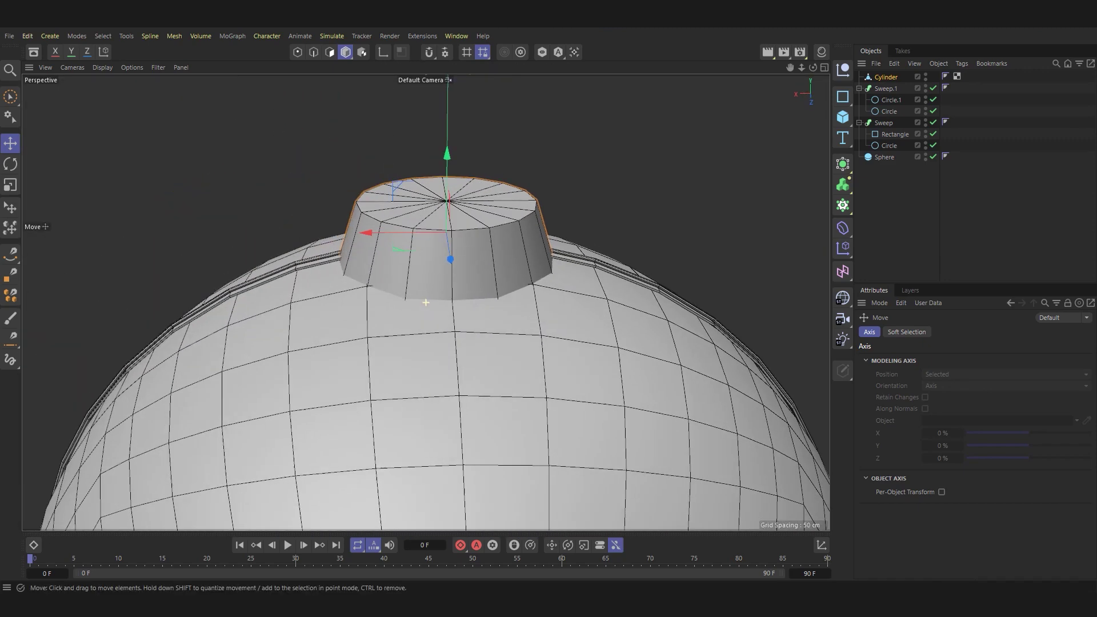
drag(452, 172, 452, 257)
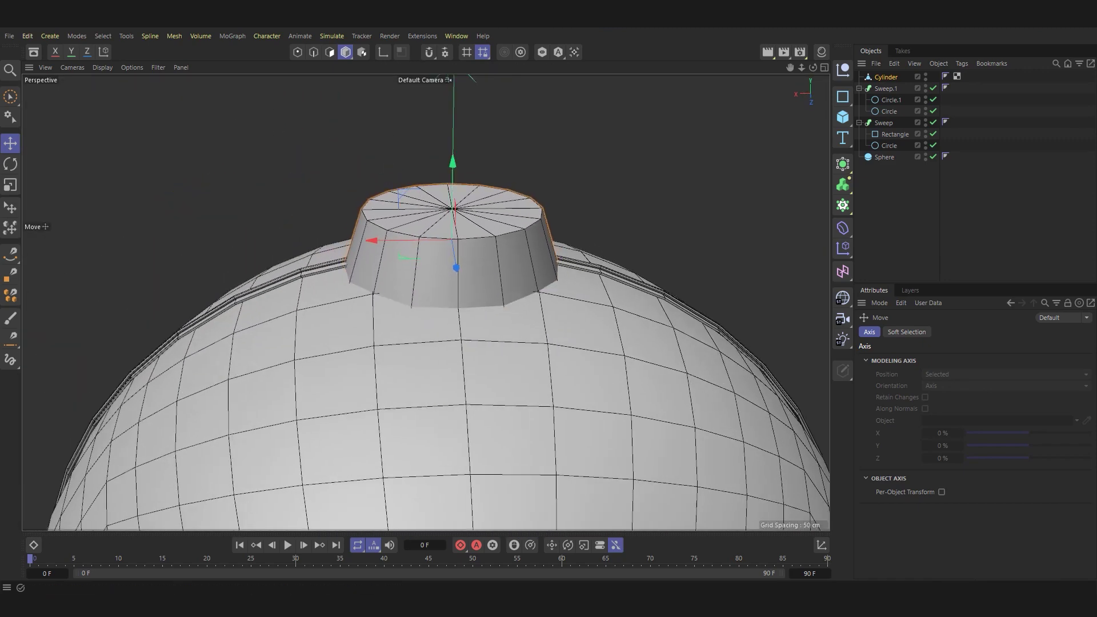
mouse_move(451, 342)
alt+mouse_down()
mouse_move(400, 319)
mouse_move(446, 331)
alt+mouse_up()
Add a 44 × 300 cm rectangle spline and raise it above the sphere beside the cap.
click(842, 95)
scroll(434, 343, down, 3)
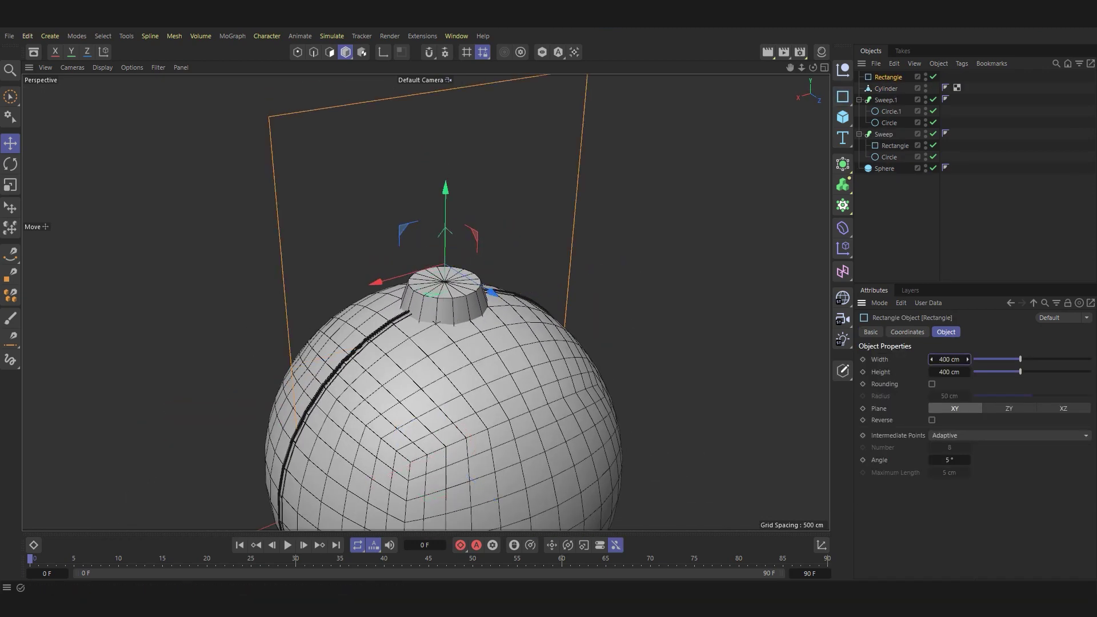
text(4)
key(Return)
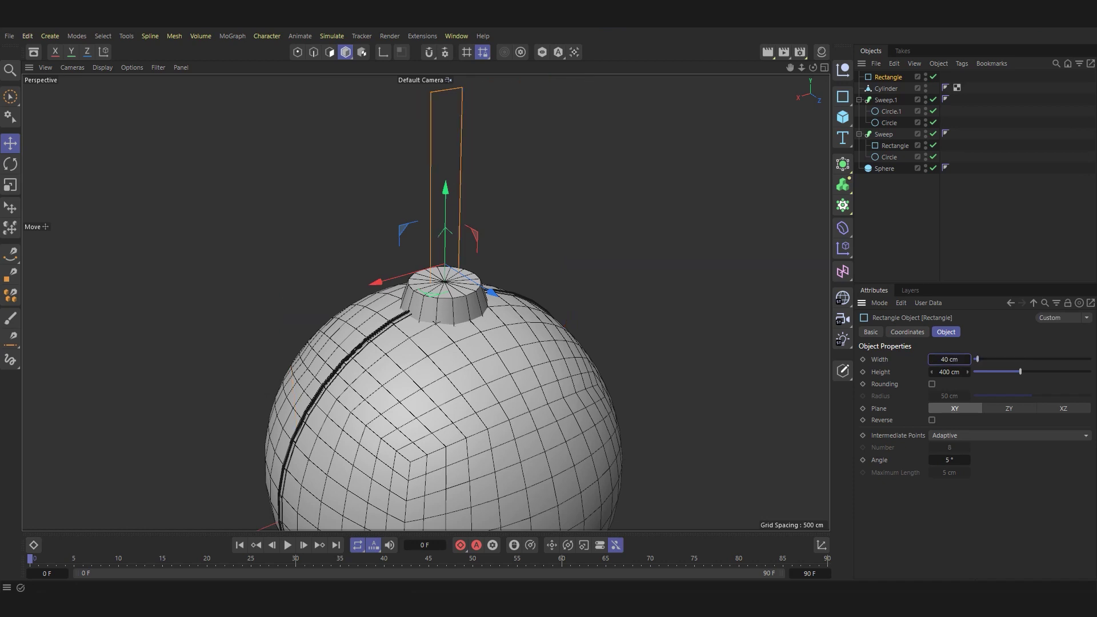
alt+drag(434, 343, 457, 337)
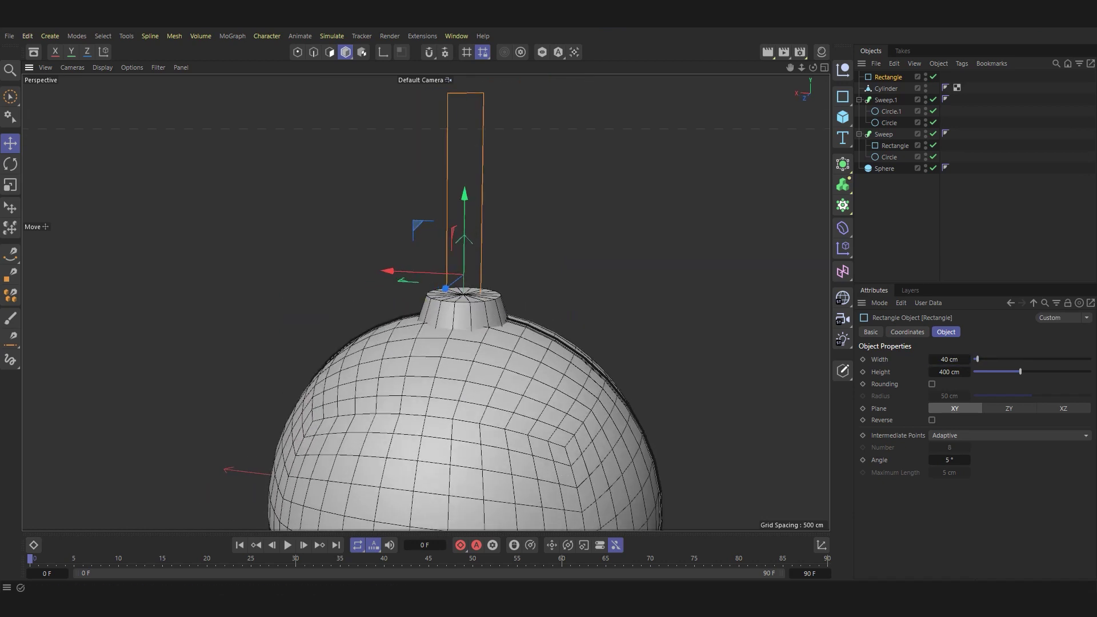
drag(465, 268, 464, 234)
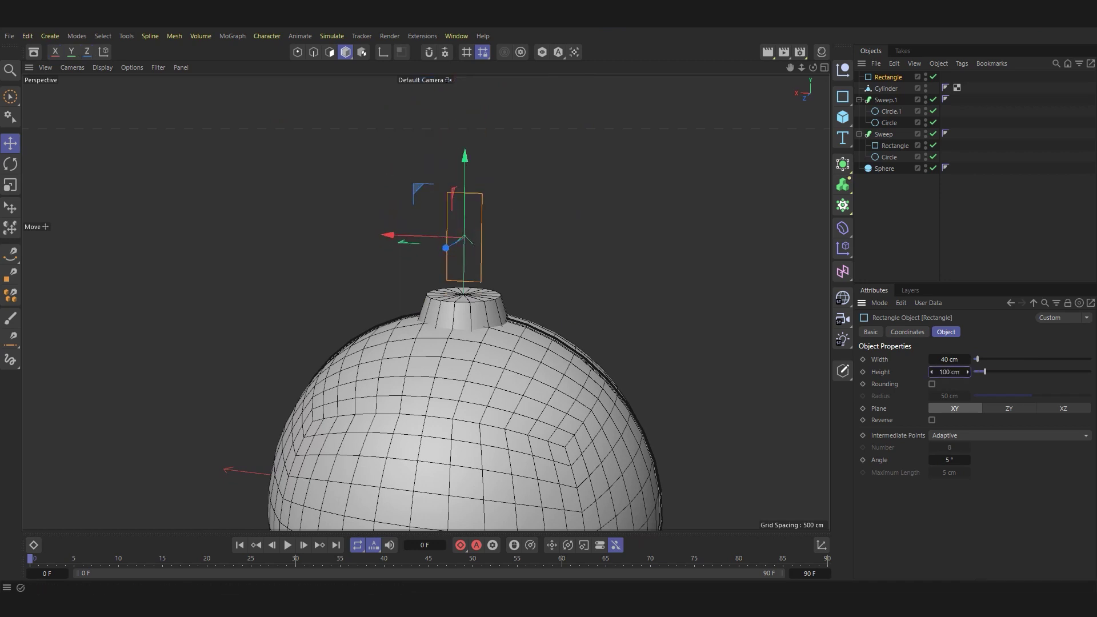
mouse_move(403, 235)
mouse_down()
mouse_move(482, 235)
mouse_move(416, 312)
mouse_up()
scroll(417, 311, up, 2)
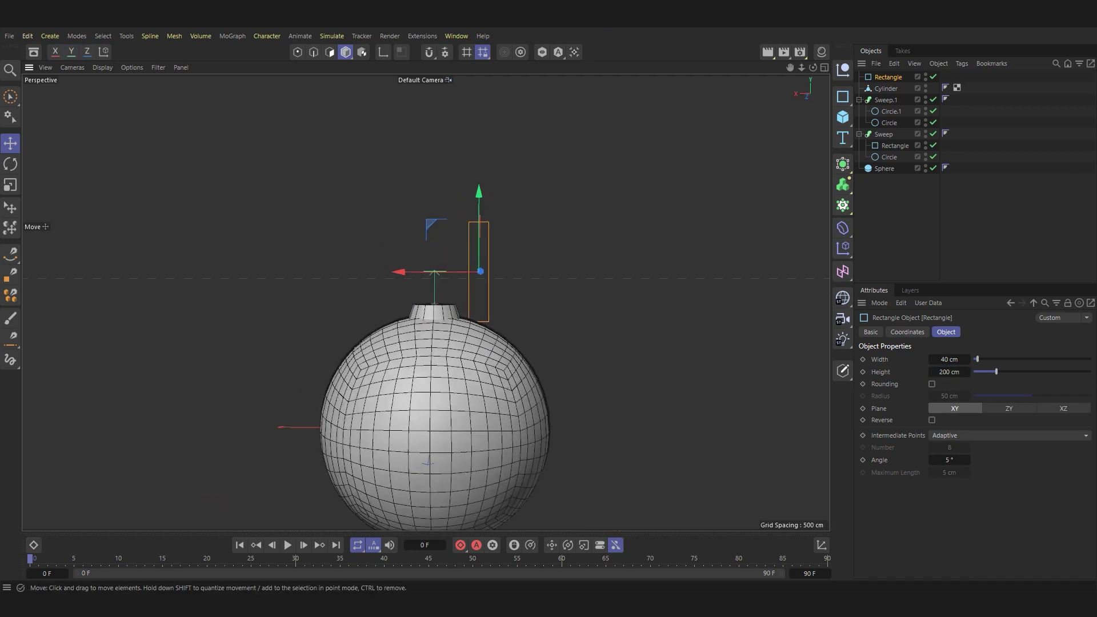
drag(479, 217, 478, 192)
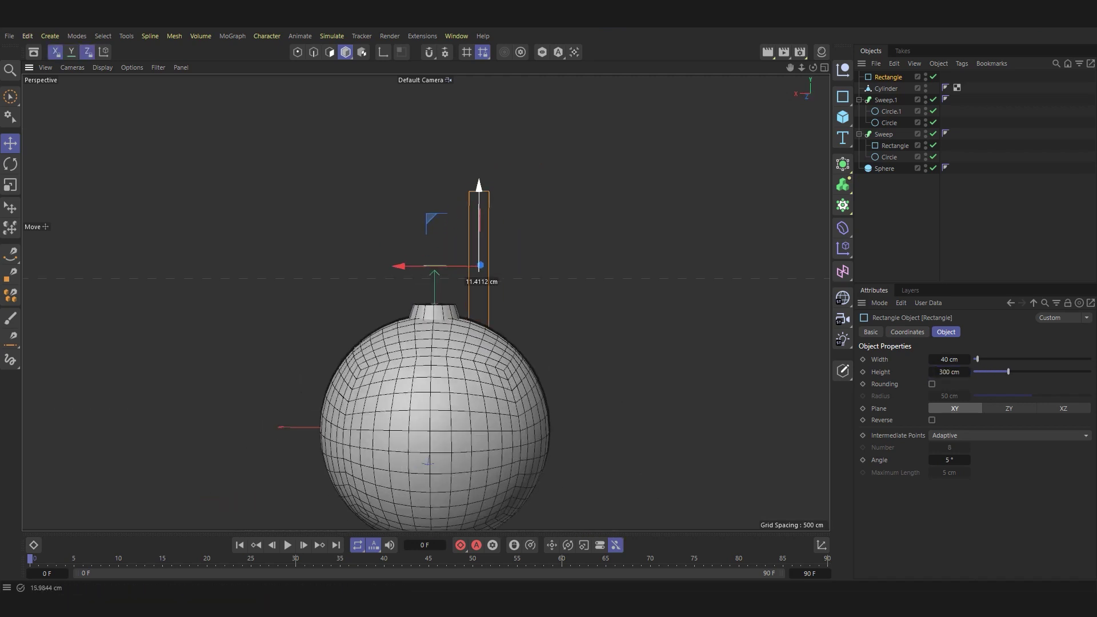
drag(480, 266, 489, 272)
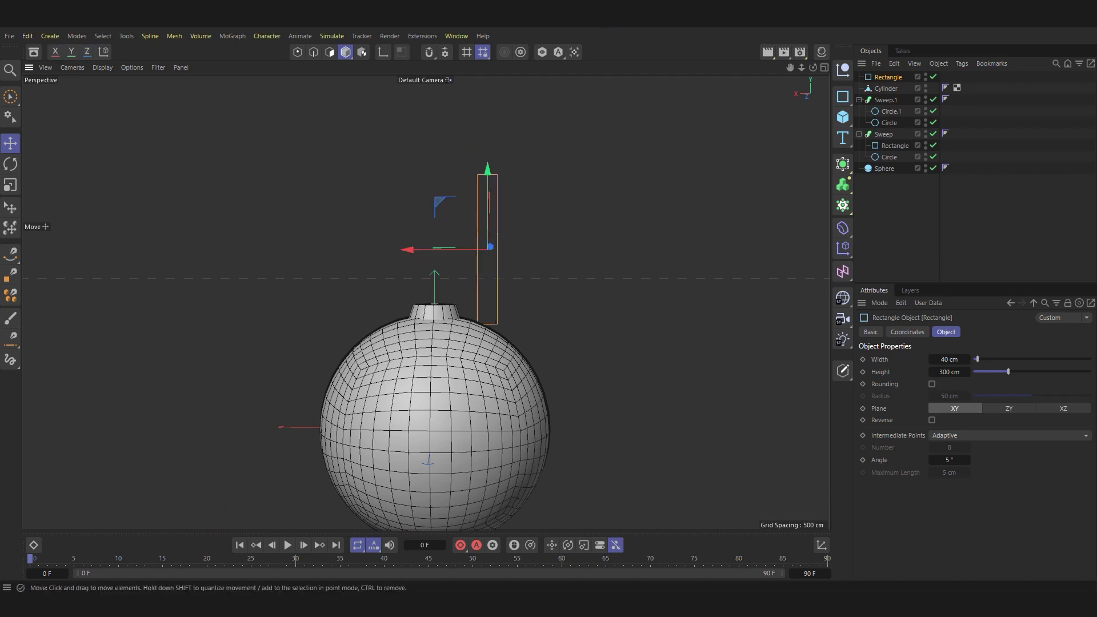
scroll(560, 206, up, 3)
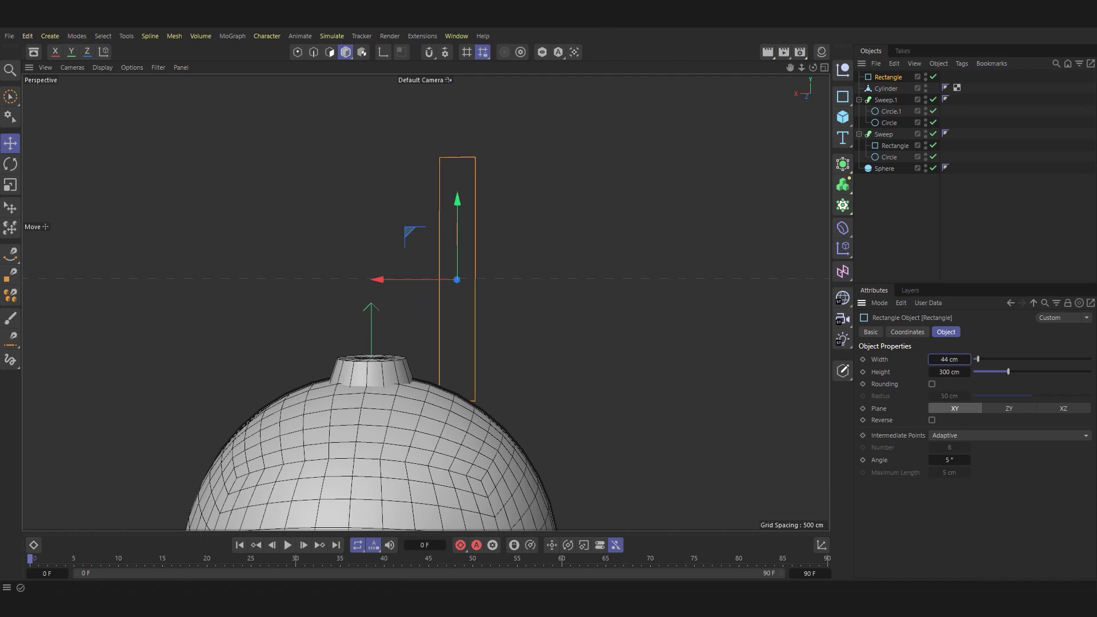
Make the rectangle an editable spline and pull one corner point down about 157 cm.
key(c)
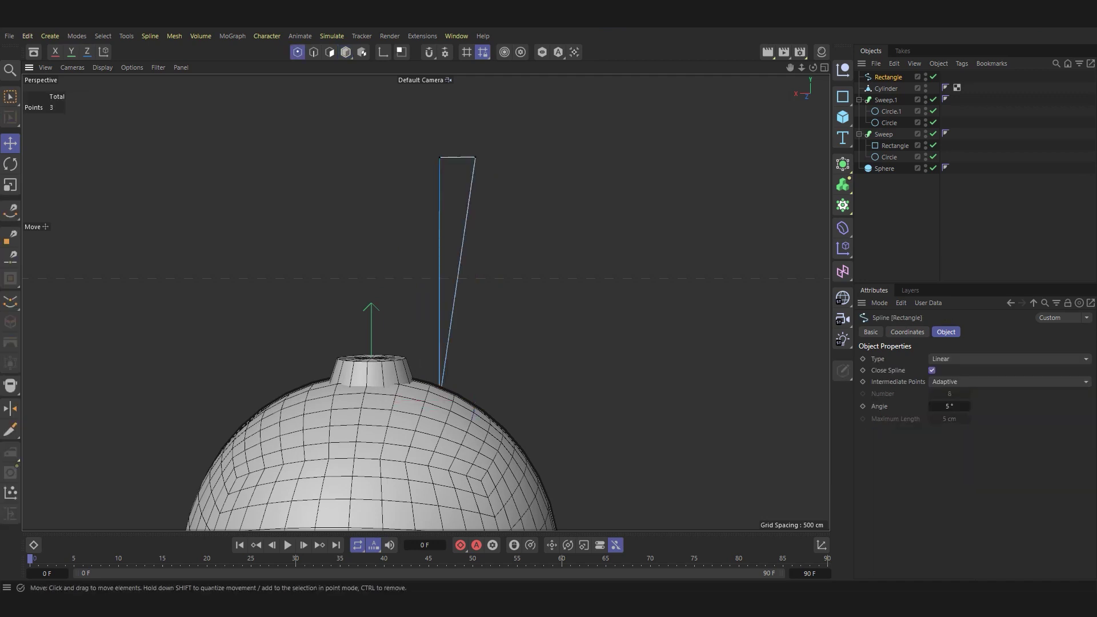
alt+drag(423, 303, 457, 303)
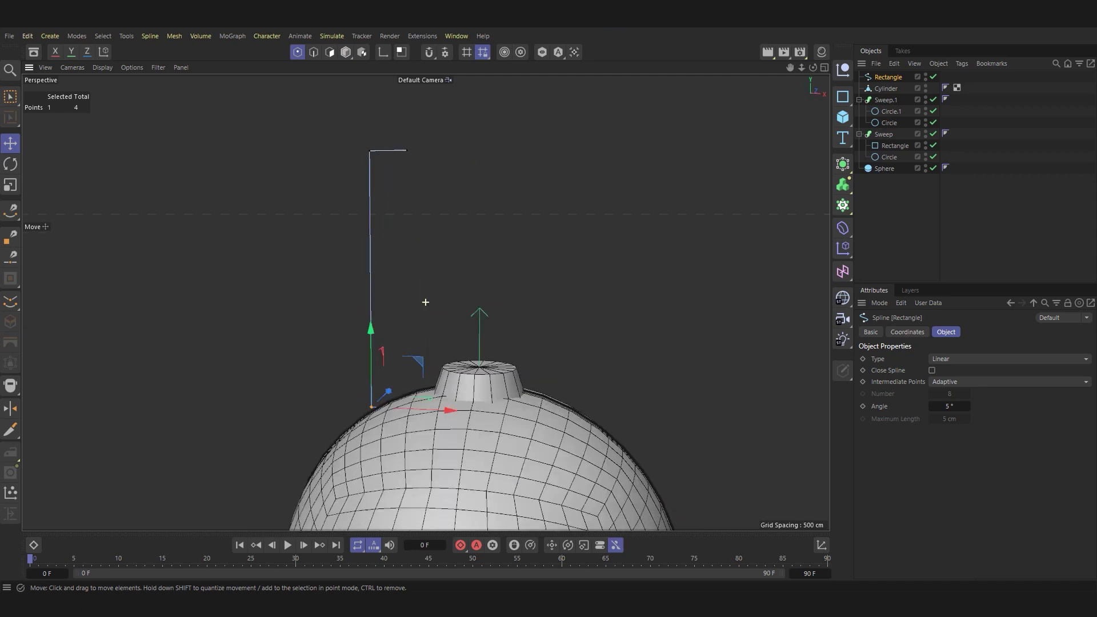
click(10, 96)
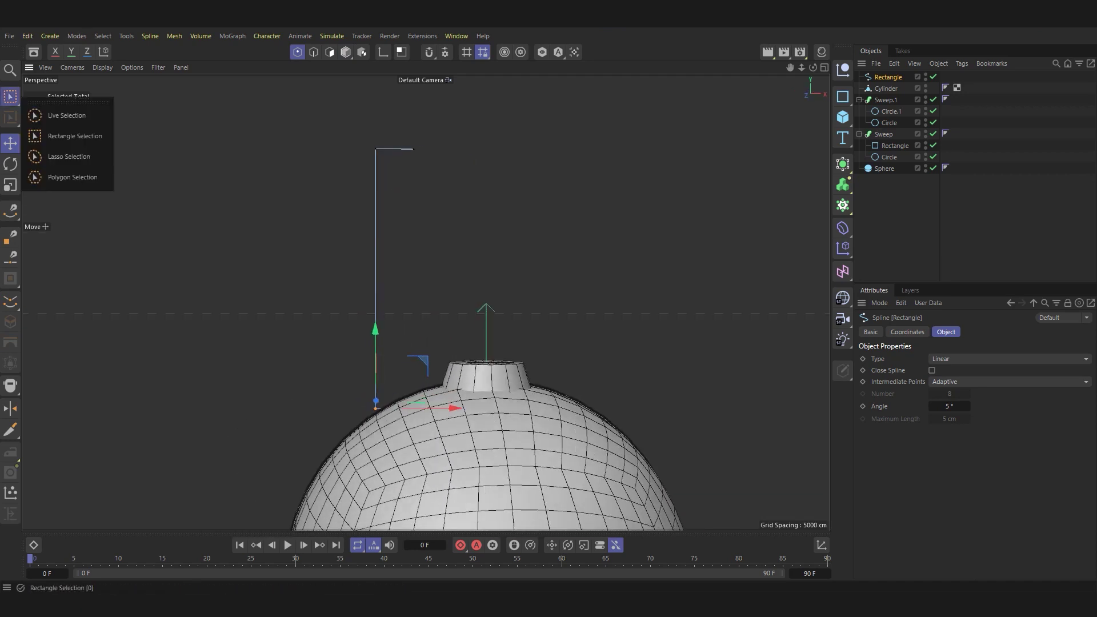
click(57, 112)
drag(392, 295, 509, 481)
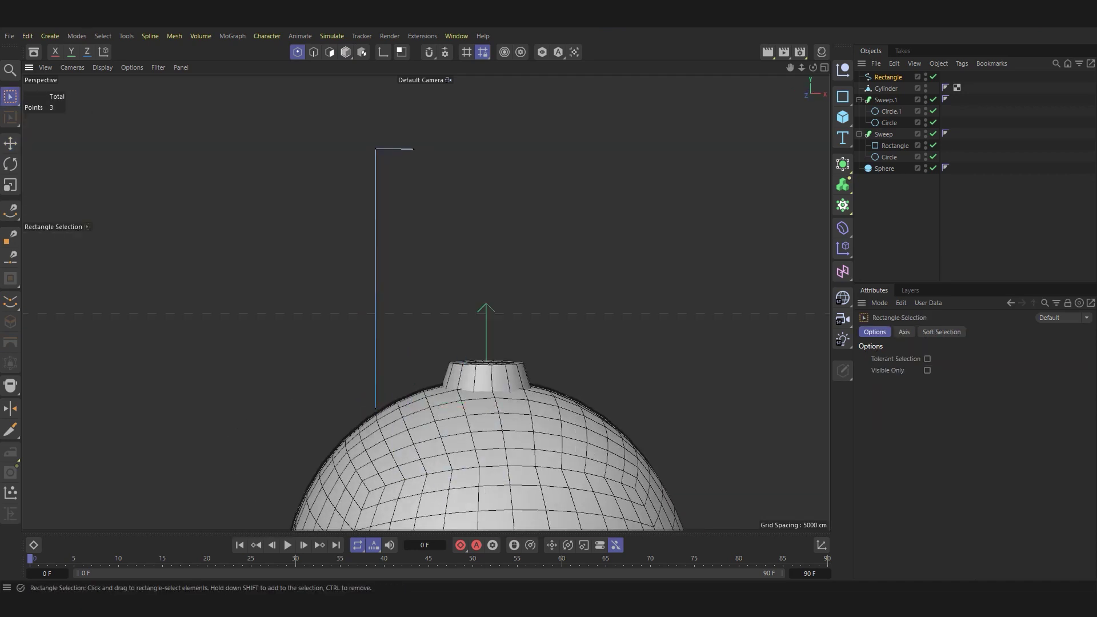
drag(404, 108, 478, 207)
key(e)
drag(413, 80, 414, 210)
Chamfer the spline's top corners and rotate the hook about -120°.
right_click(410, 163)
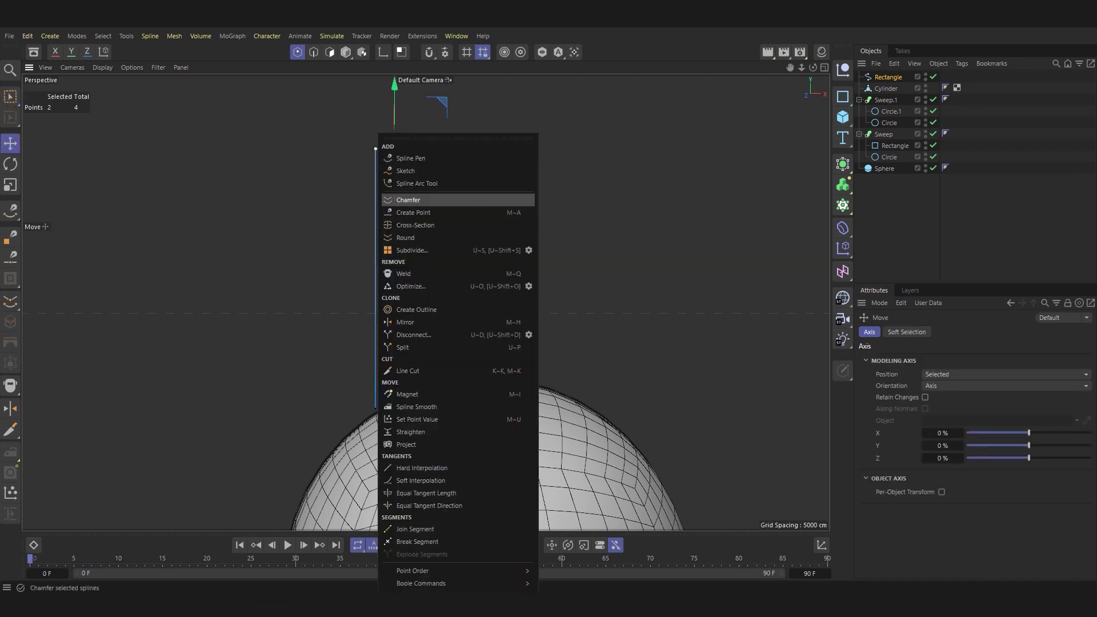
click(417, 200)
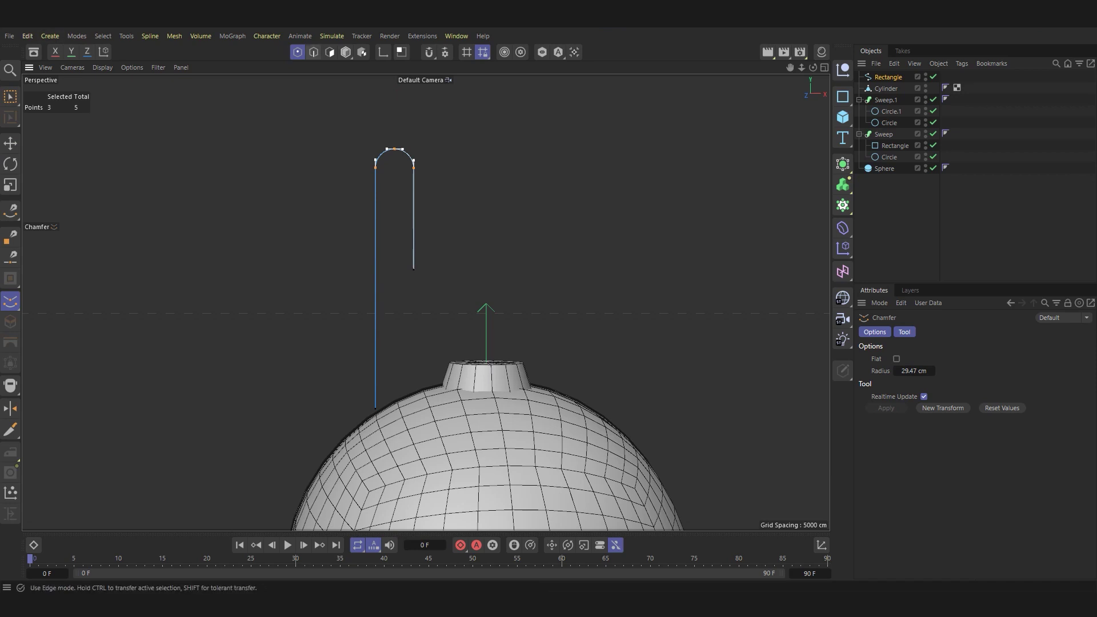
key(Return)
key(e)
key(r)
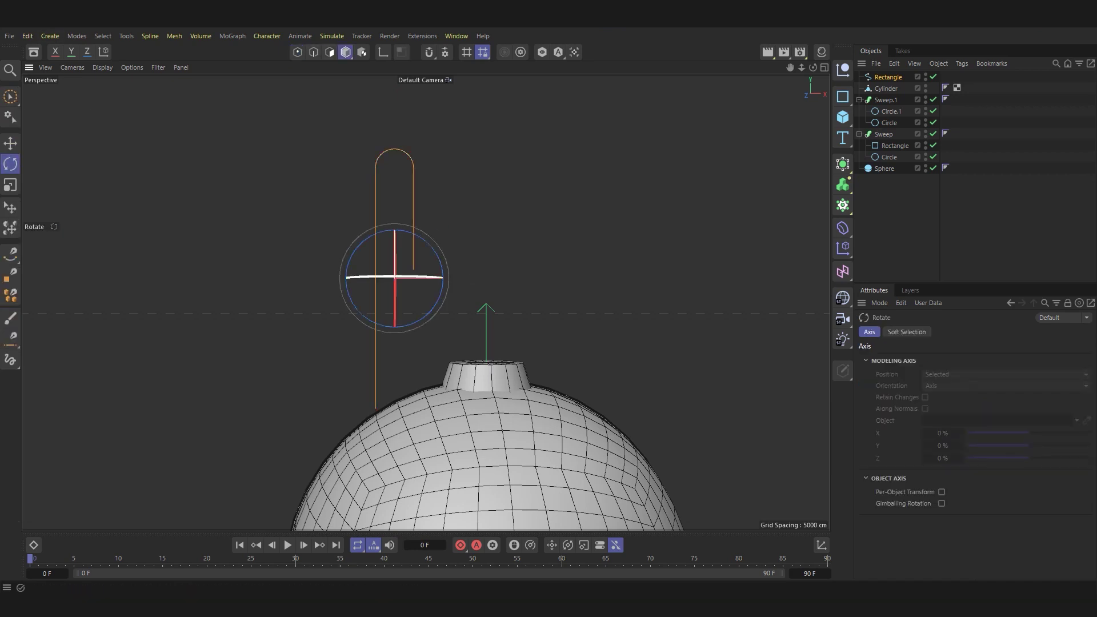
mouse_move(437, 278)
mouse_down()
mouse_move(400, 268)
mouse_move(571, 268)
mouse_up()
Add a 1 cm circle profile with Natural intermediate points set to 1.
key(e)
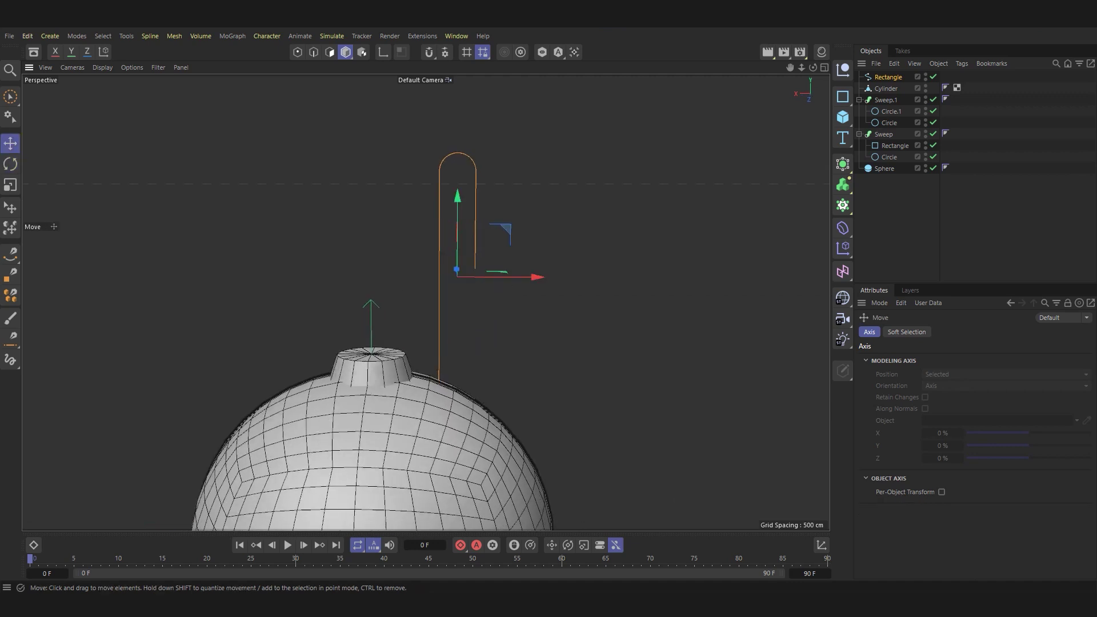
click(843, 96)
click(959, 115)
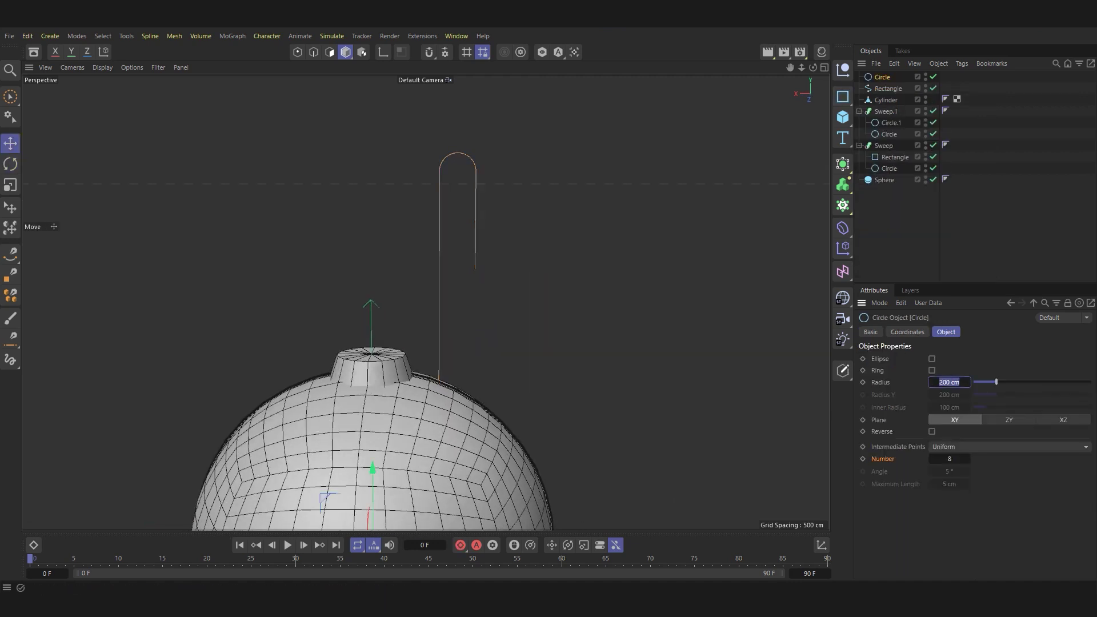
click(1008, 446)
click(948, 469)
click(948, 459)
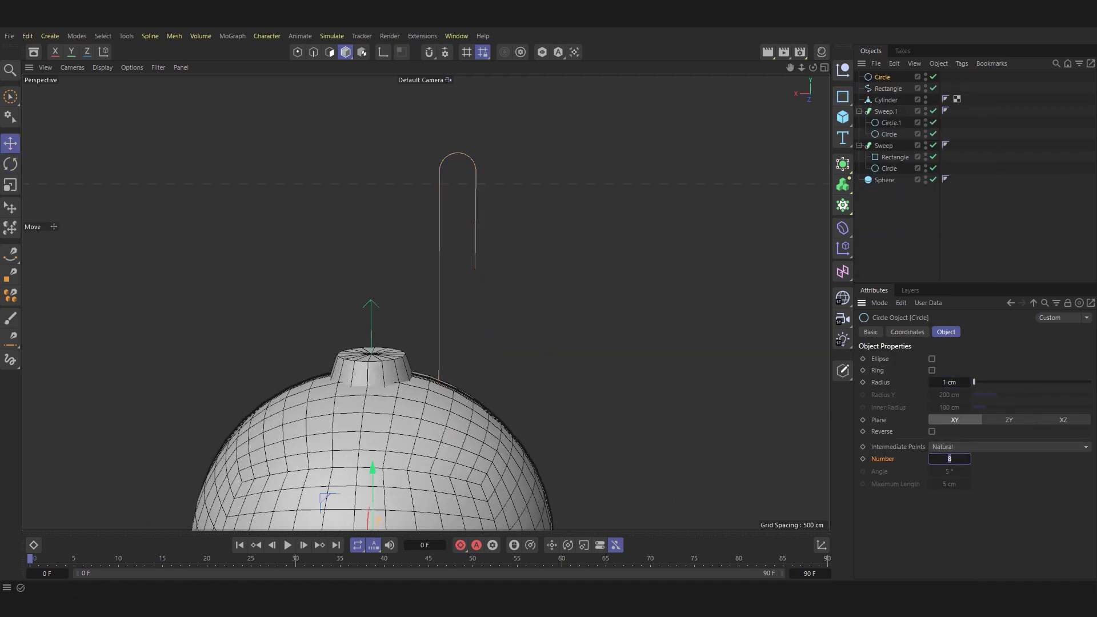
text(1)
Sweep the 1 cm circle along the hook spline to form a wire.
click(843, 164)
click(891, 277)
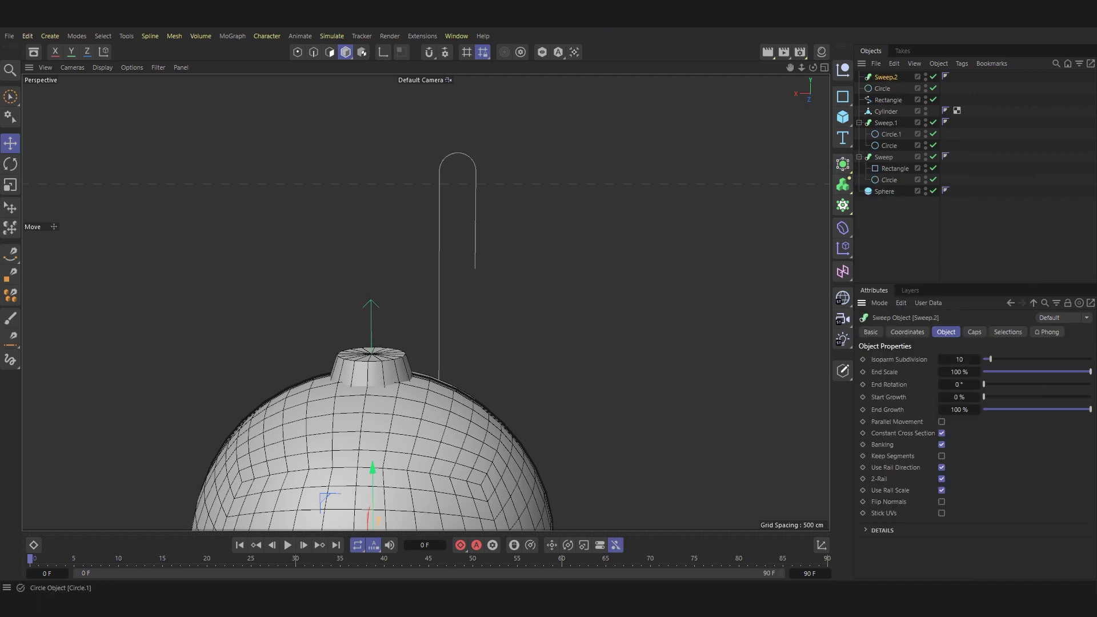
click(888, 99)
drag(882, 99, 885, 77)
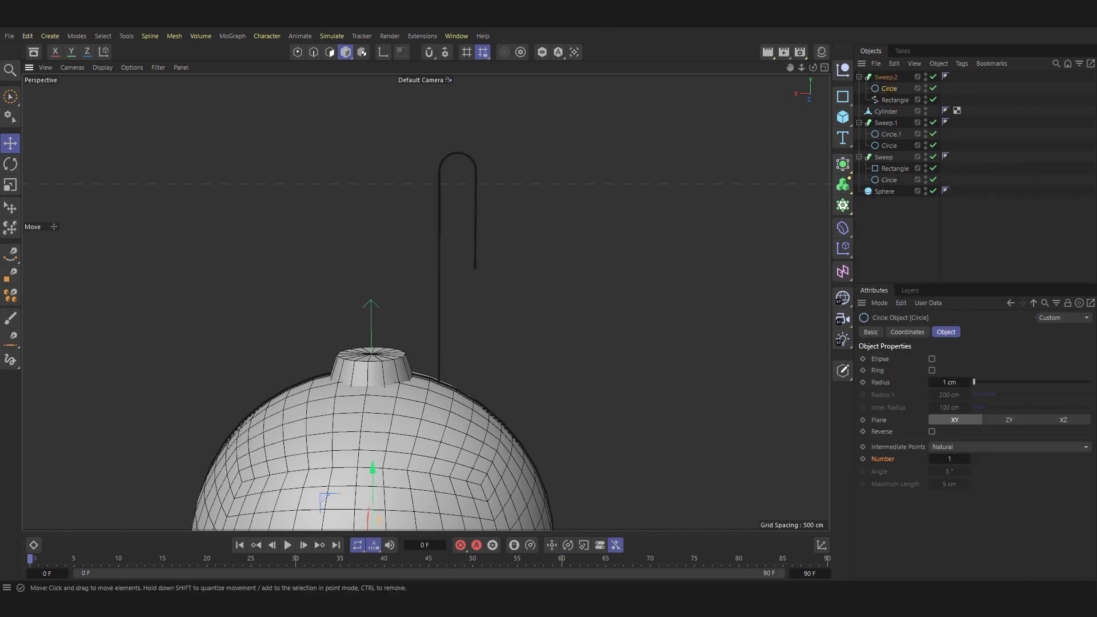
scroll(425, 302, up, 5)
scroll(425, 303, up, 5)
scroll(425, 302, down, 3)
scroll(425, 302, down, 3)
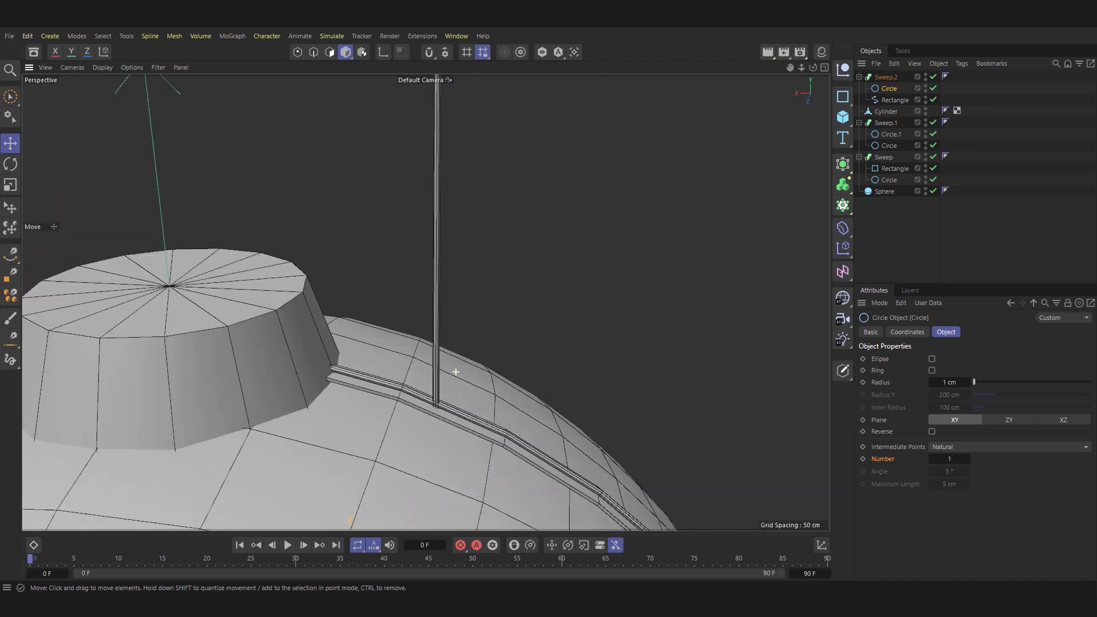
scroll(425, 302, down, 3)
Move the hook wire right and up onto the sphere.
click(894, 99)
drag(490, 155, 531, 165)
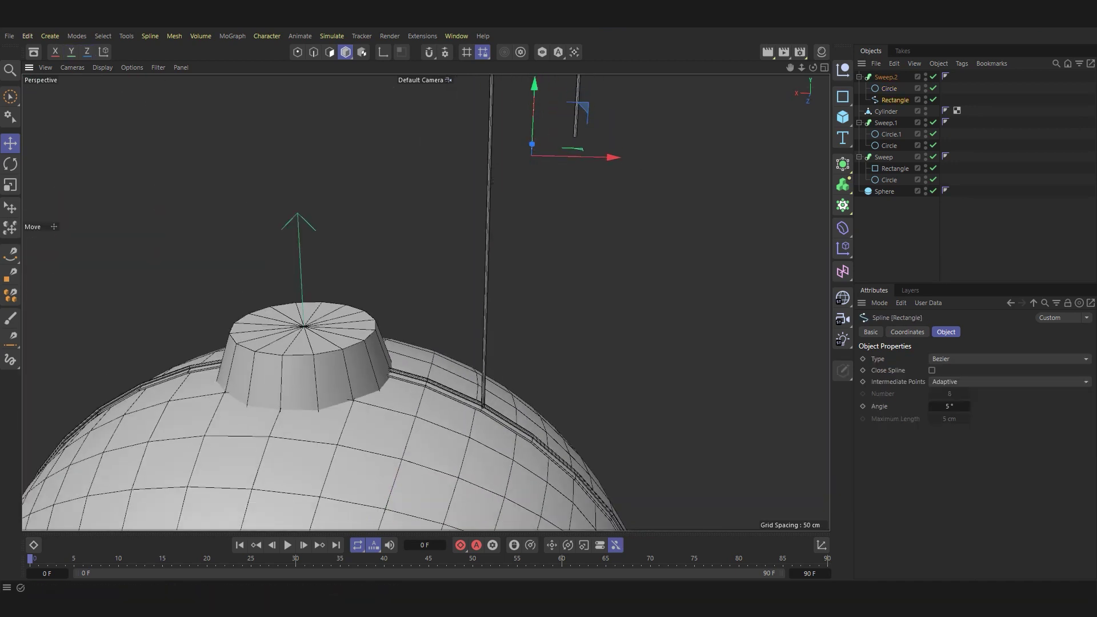
key(Up)
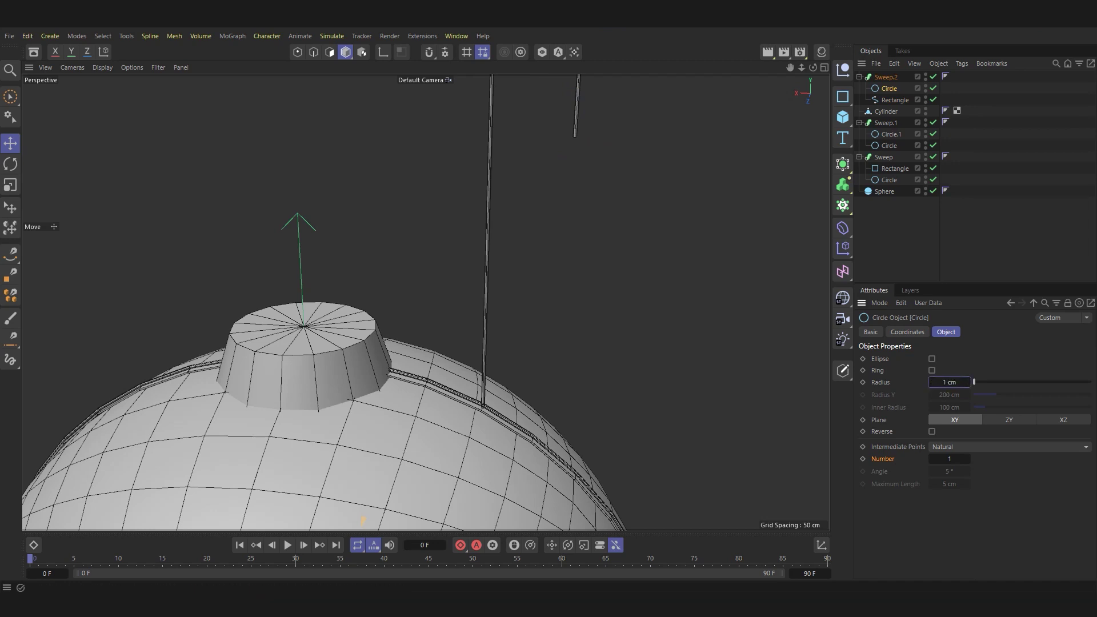
scroll(583, 392, down, 5)
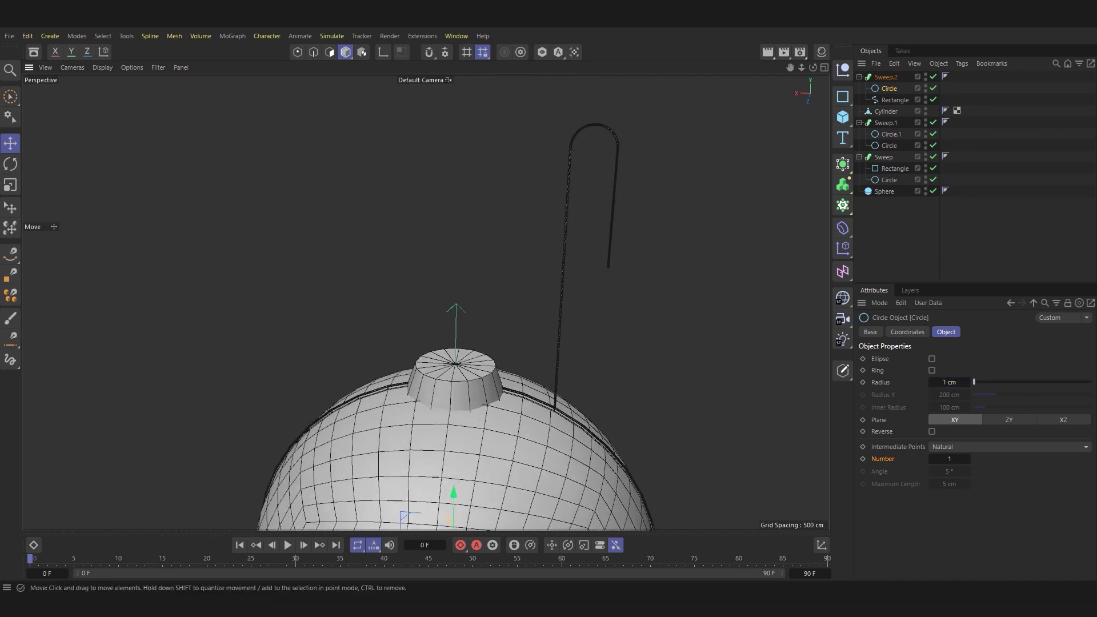
Mirror the hook sweep with a Symmetry object to create a matching second hook.
click(842, 164)
click(959, 297)
drag(891, 88, 888, 77)
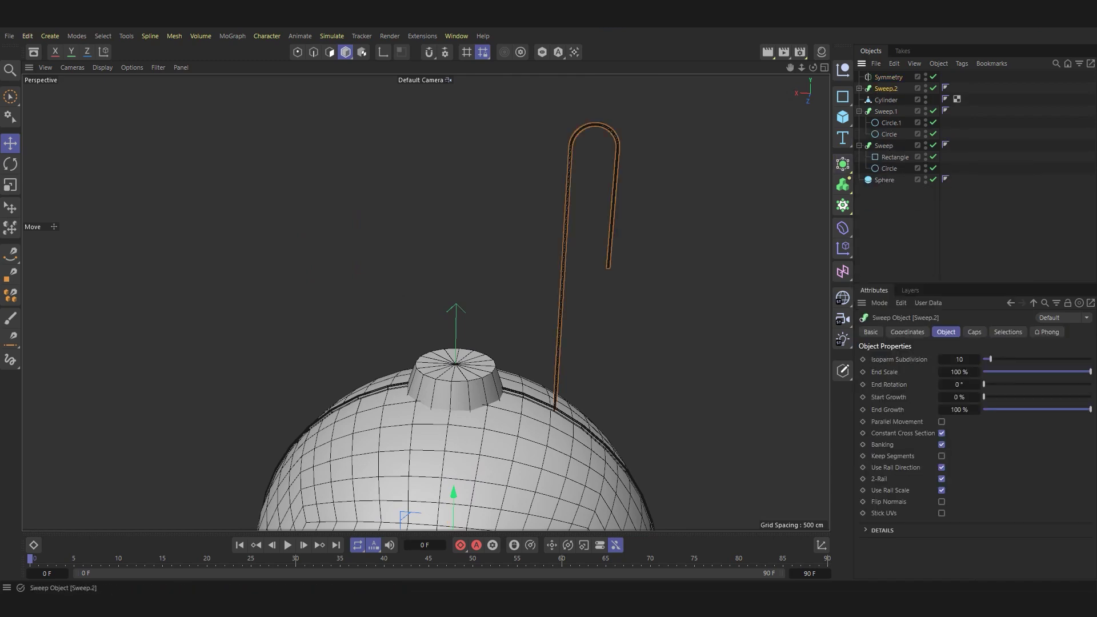
alt+drag(400, 303, 426, 303)
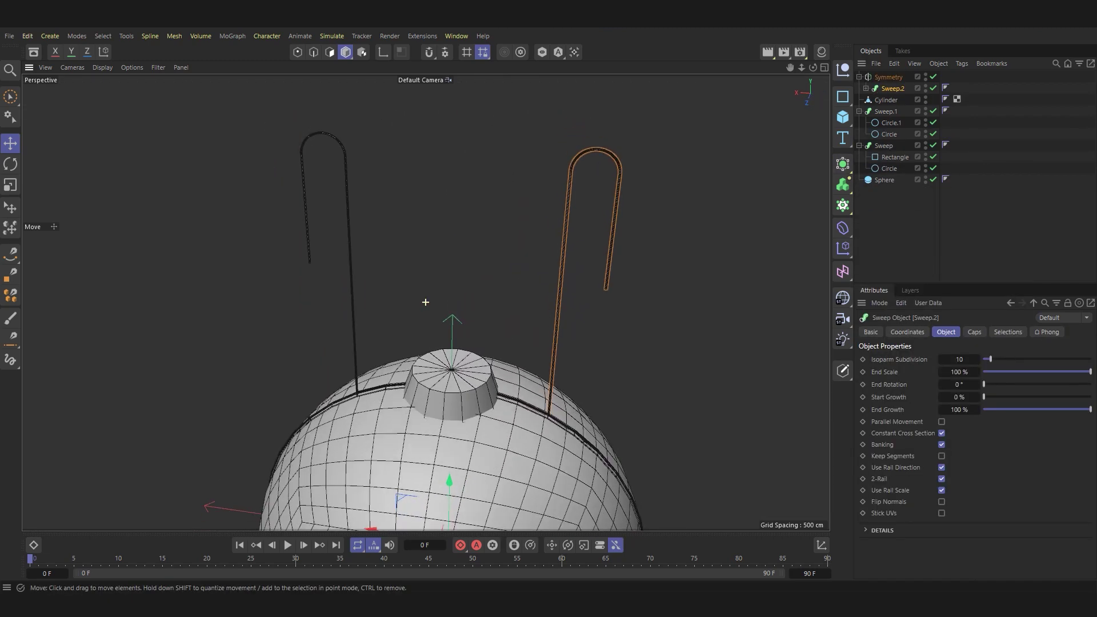
scroll(426, 303, up, 5)
key(ctrl+shift+a)
Add a new cylinder above the sphere top, shortened to about 82 cm and thinned to a rod.
click(843, 117)
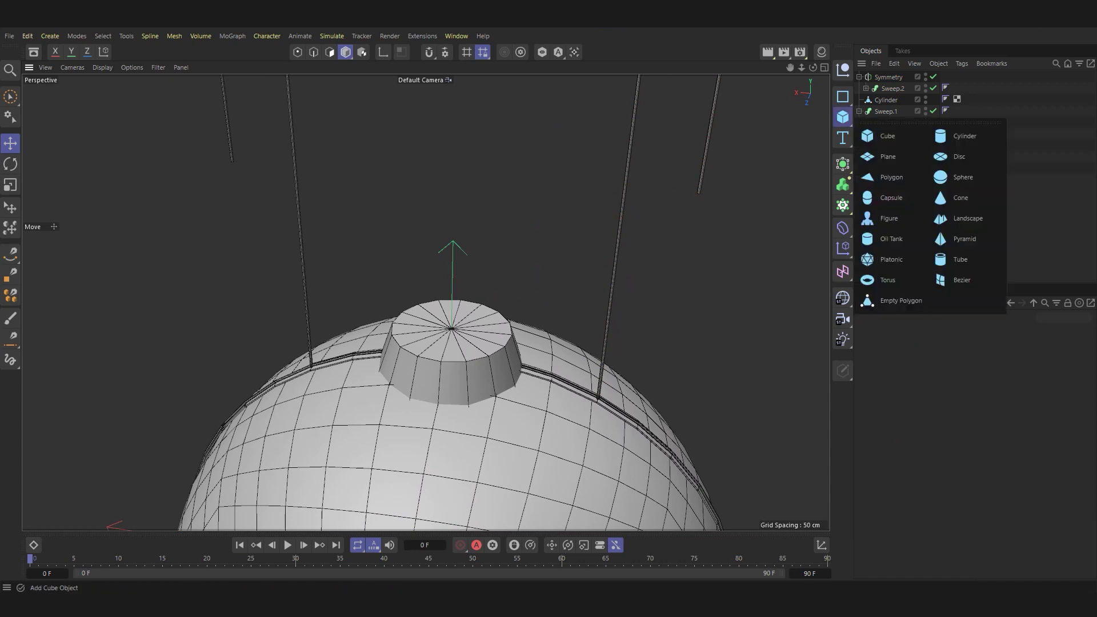
click(965, 171)
drag(450, 262, 460, 223)
drag(461, 167, 460, 238)
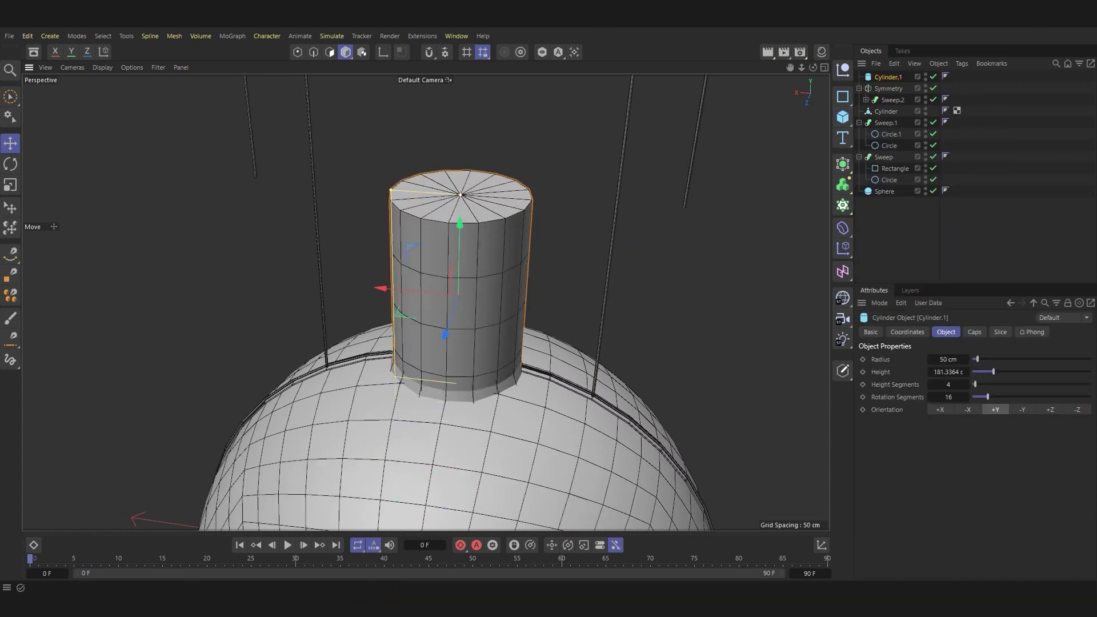
drag(391, 240, 458, 246)
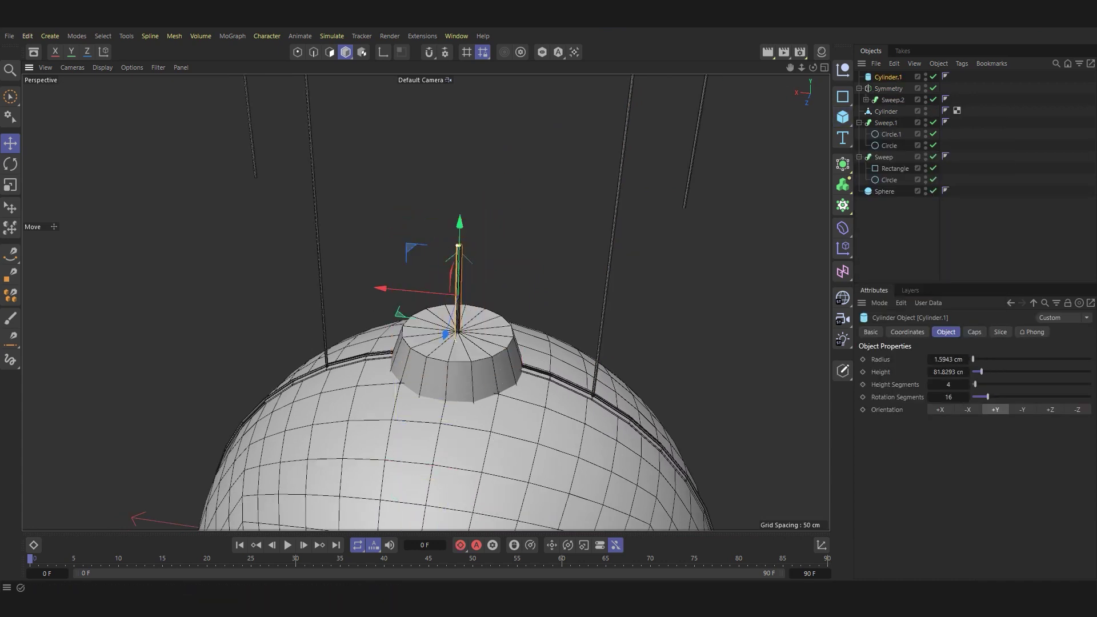
mouse_move(400, 289)
mouse_down()
mouse_move(476, 305)
mouse_move(388, 289)
mouse_up()
Make the small upright cylinder on the cap thicker and shorter.
scroll(476, 305, up, 3)
scroll(476, 305, up, 3)
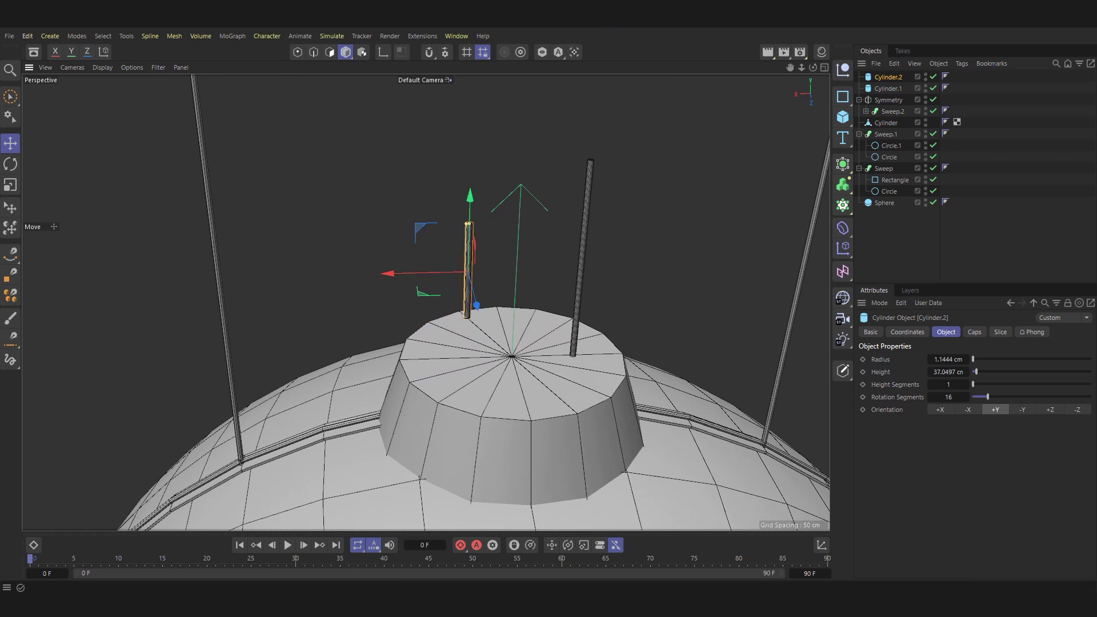
scroll(476, 274, up, 3)
drag(454, 210, 444, 210)
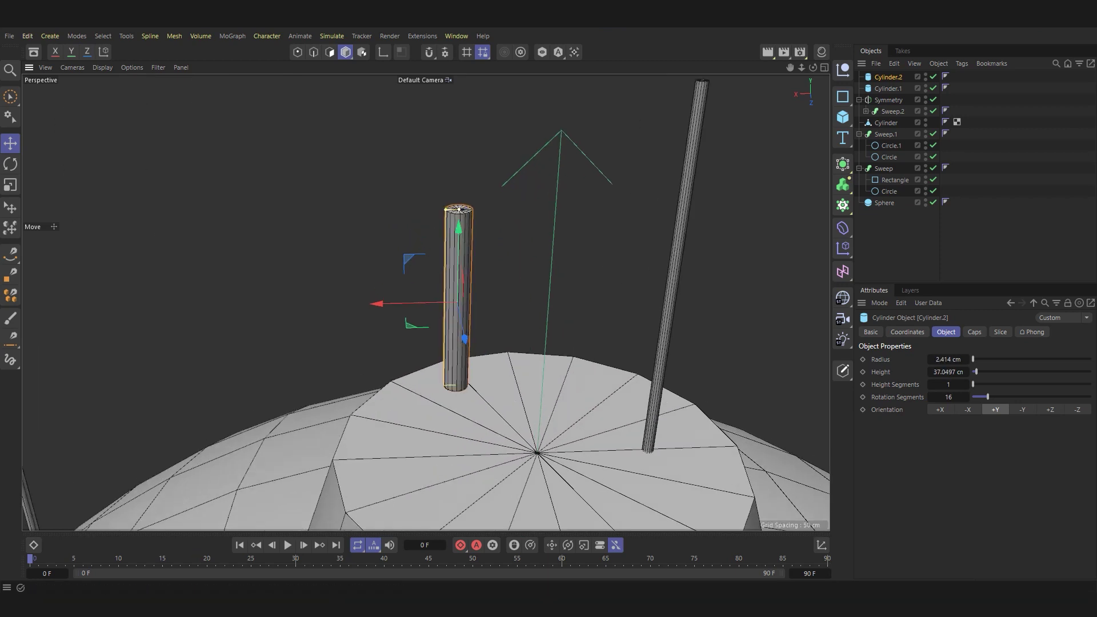
drag(464, 339, 457, 315)
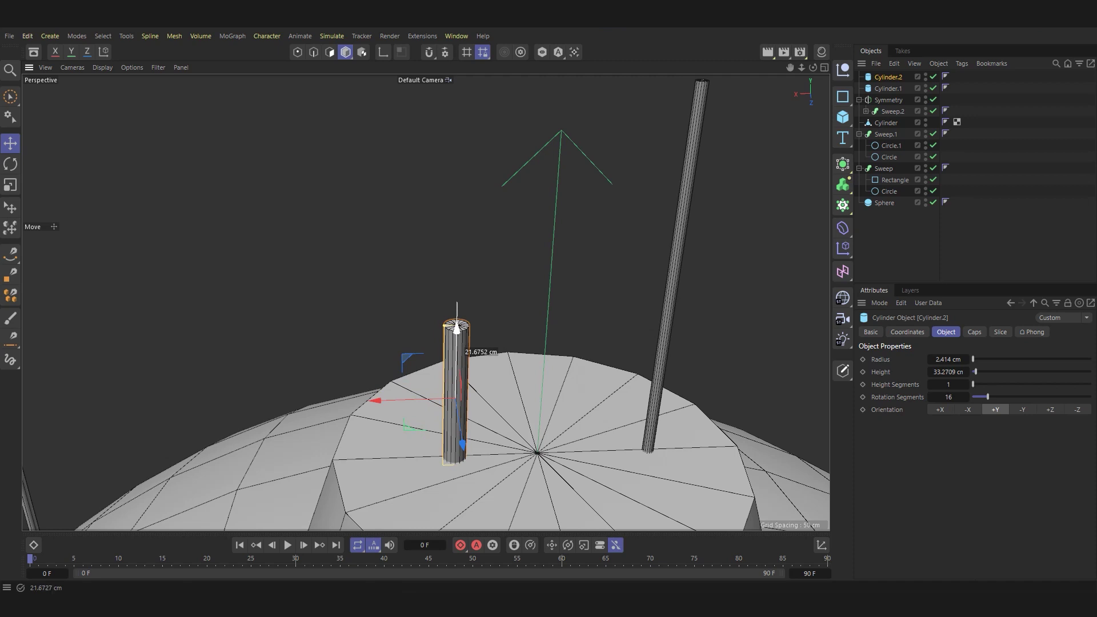
Duplicate the upright cylinder and rotate the copy horizontal across its top to form a T.
key(r)
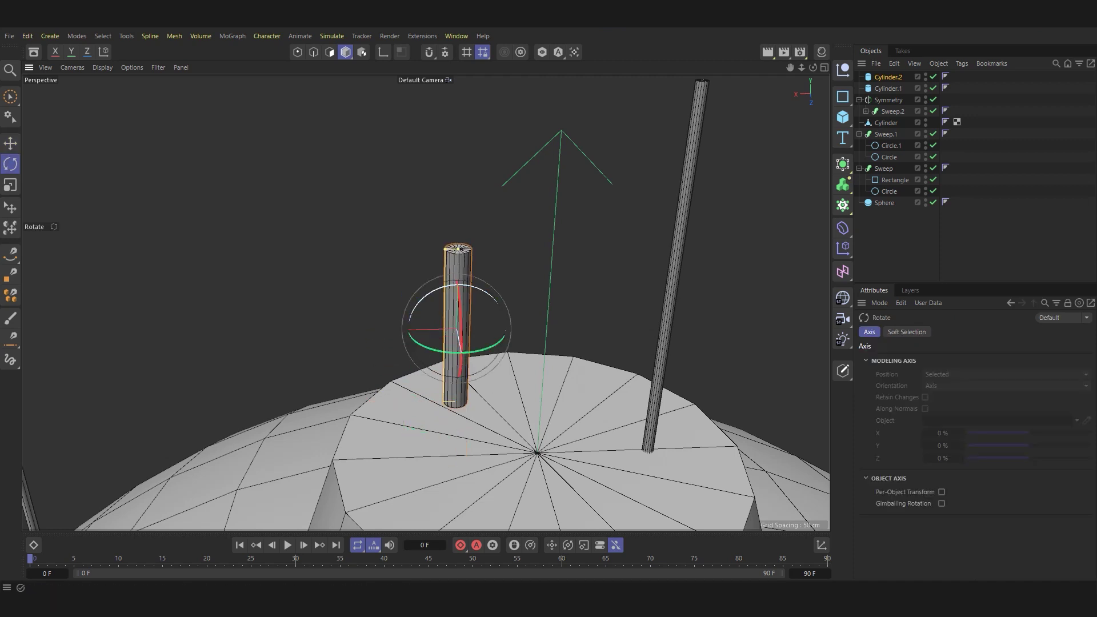
mouse_move(474, 303)
mouse_down()
mouse_move(491, 343)
mouse_move(457, 282)
mouse_up()
key(ctrl+z)
key(e)
key(r)
mouse_move(460, 320)
mouse_down()
mouse_move(454, 397)
mouse_move(426, 304)
mouse_up()
key(e)
scroll(387, 357, down, 3)
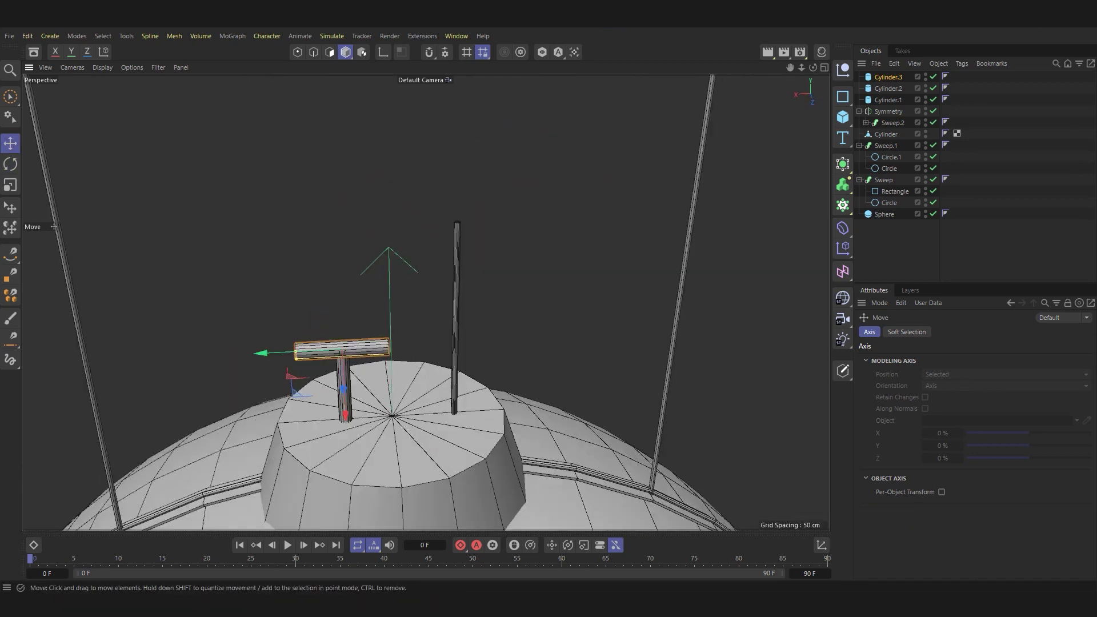
scroll(388, 357, down, 3)
scroll(388, 357, down, 2)
scroll(388, 357, down, 1)
scroll(387, 357, down, 2)
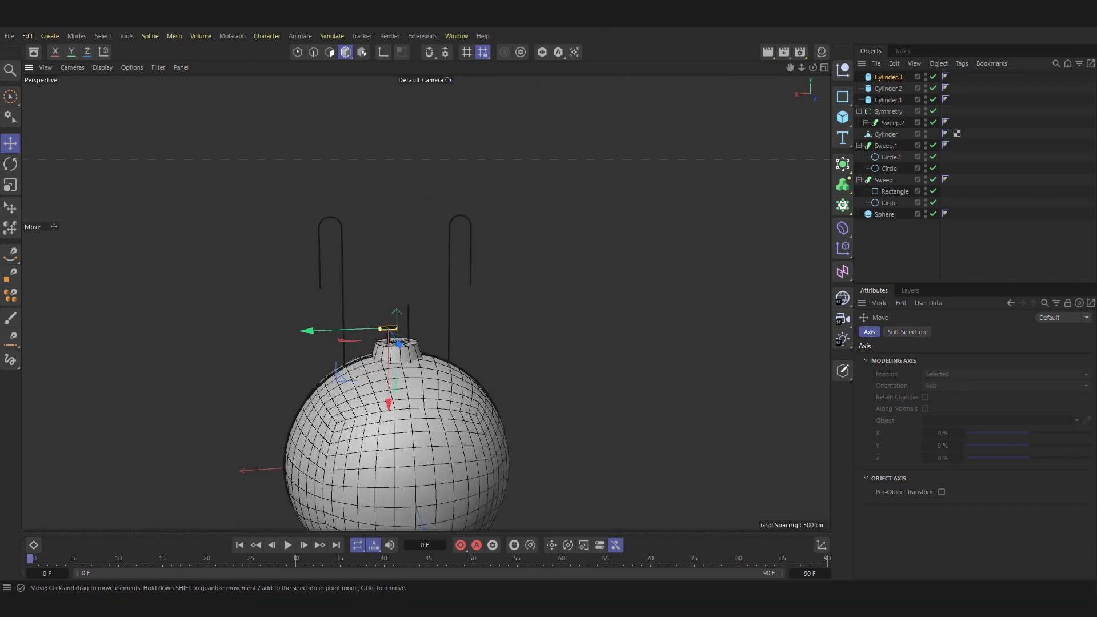
scroll(348, 326, up, 2)
Make Sweep.1 an editable polygon object and delete its selection tags.
click(347, 326)
scroll(348, 326, up, 3)
scroll(348, 326, up, 5)
scroll(348, 326, down, 3)
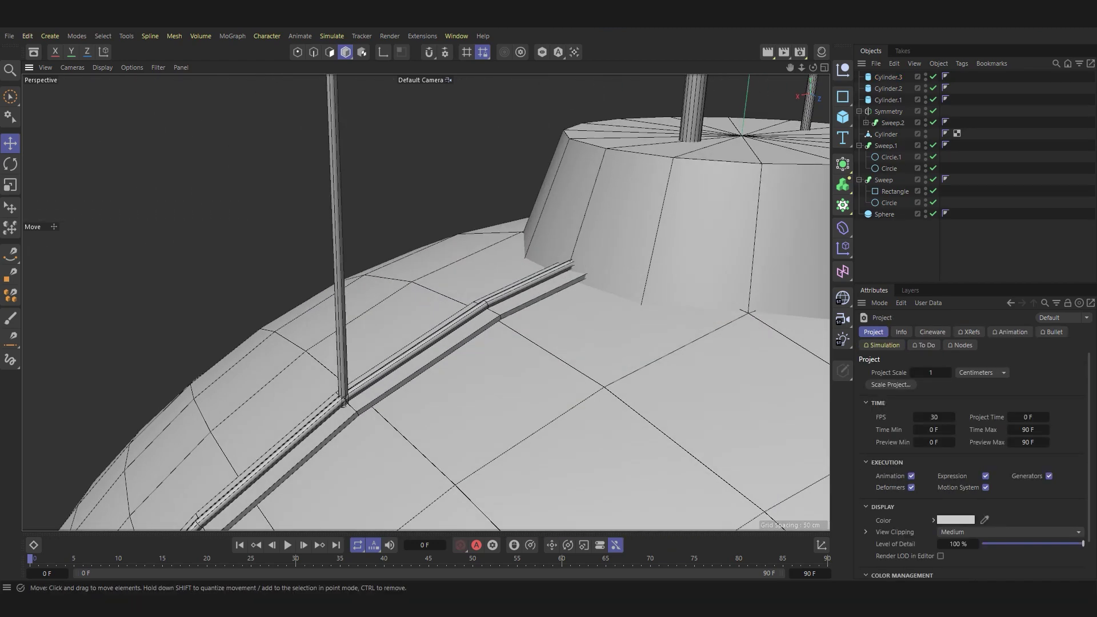
click(348, 326)
key(c)
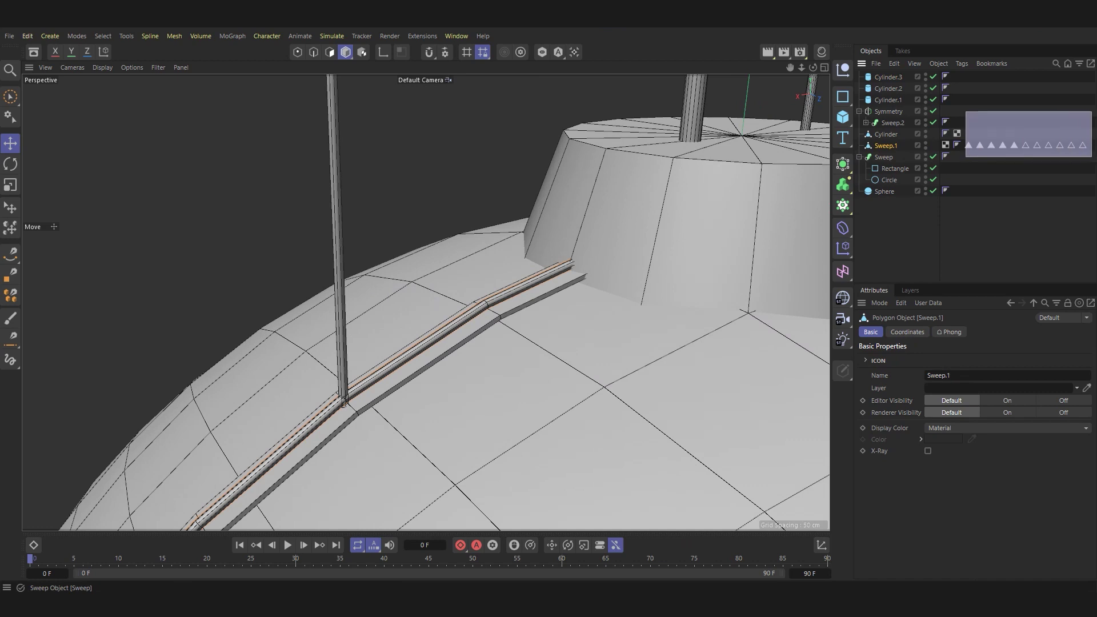
drag(965, 111, 1092, 157)
key(Delete)
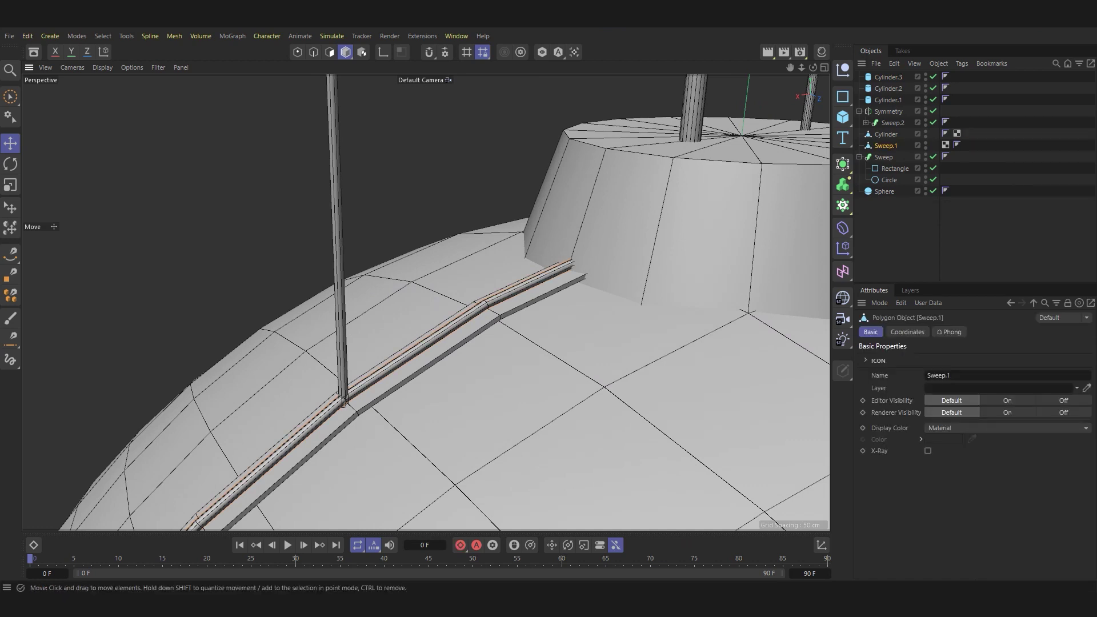
Solo Sweep.1 and delete its top-arc polygons, leaving two open tube ends.
click(329, 52)
key(9)
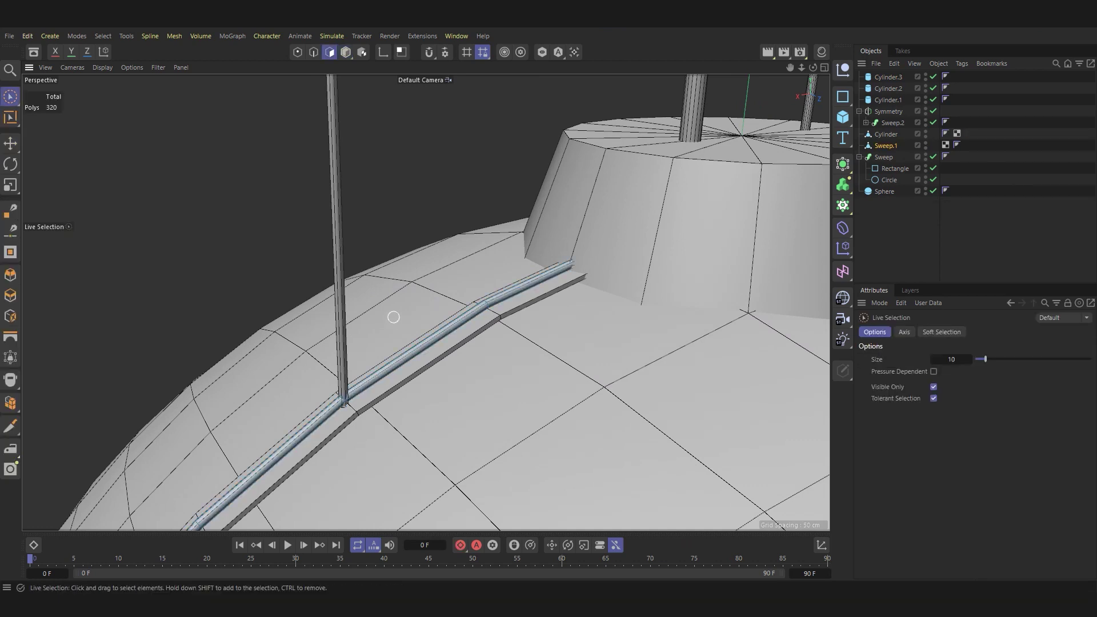
key(Delete)
mouse_move(594, 280)
alt+mouse_down()
mouse_move(345, 380)
mouse_move(768, 288)
alt+mouse_up()
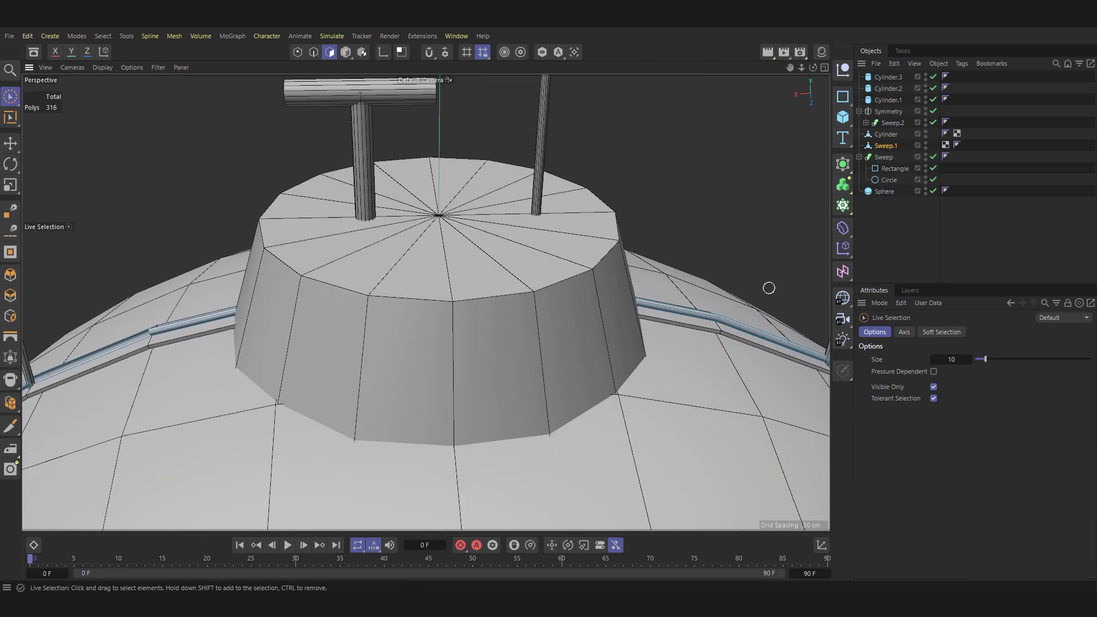
key(Delete)
click(102, 313)
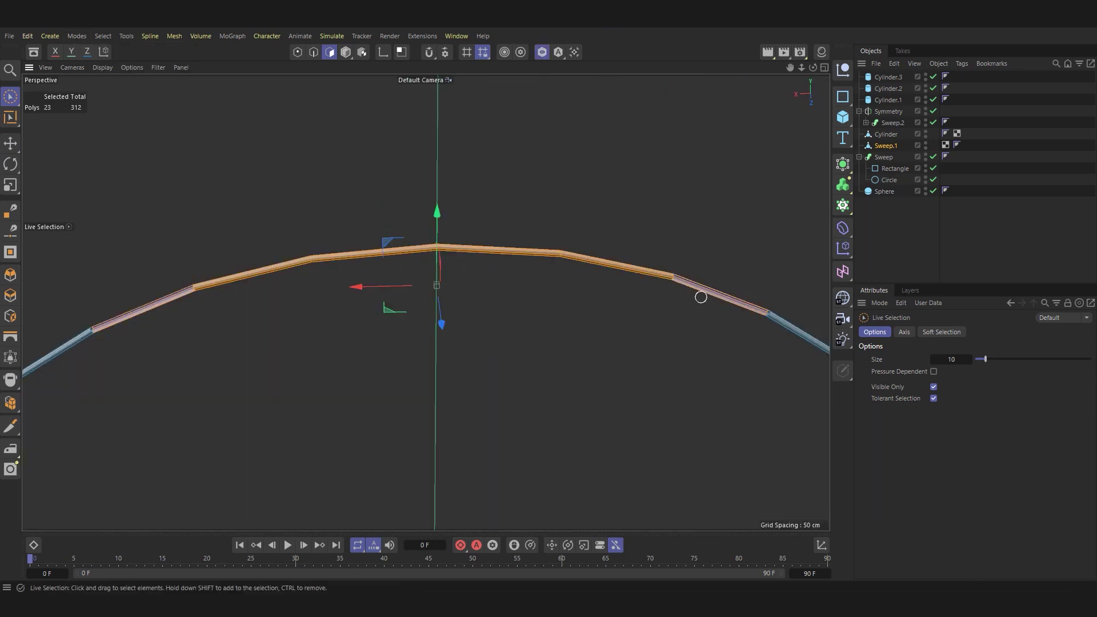
key(Delete)
key(Delete)
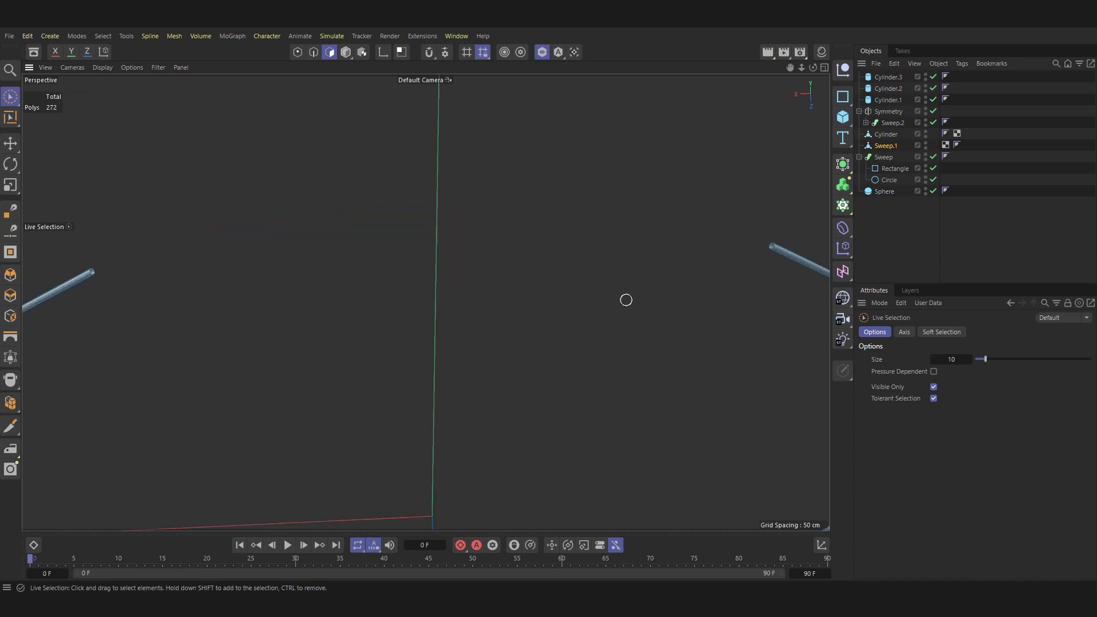
scroll(161, 267, up, 5)
mouse_move(425, 302)
alt+mouse_down()
mouse_move(348, 140)
mouse_move(424, 301)
mouse_move(380, 174)
alt+mouse_up()
Cap both open ends of the Sweep.1 tube with Close Polygon Hole.
right_click(369, 277)
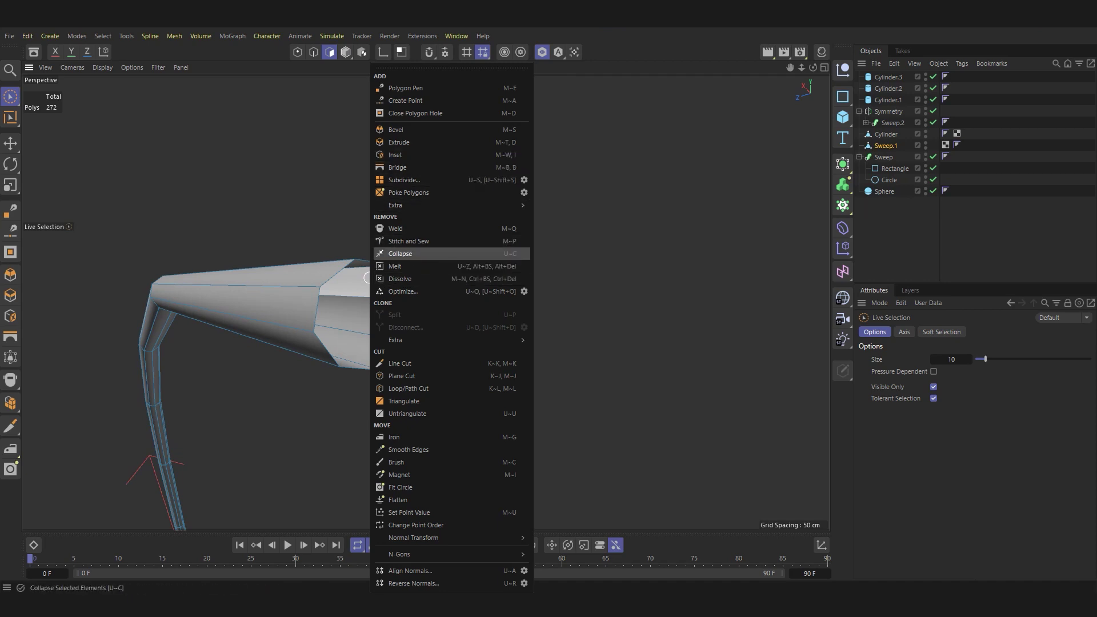
click(415, 113)
click(388, 264)
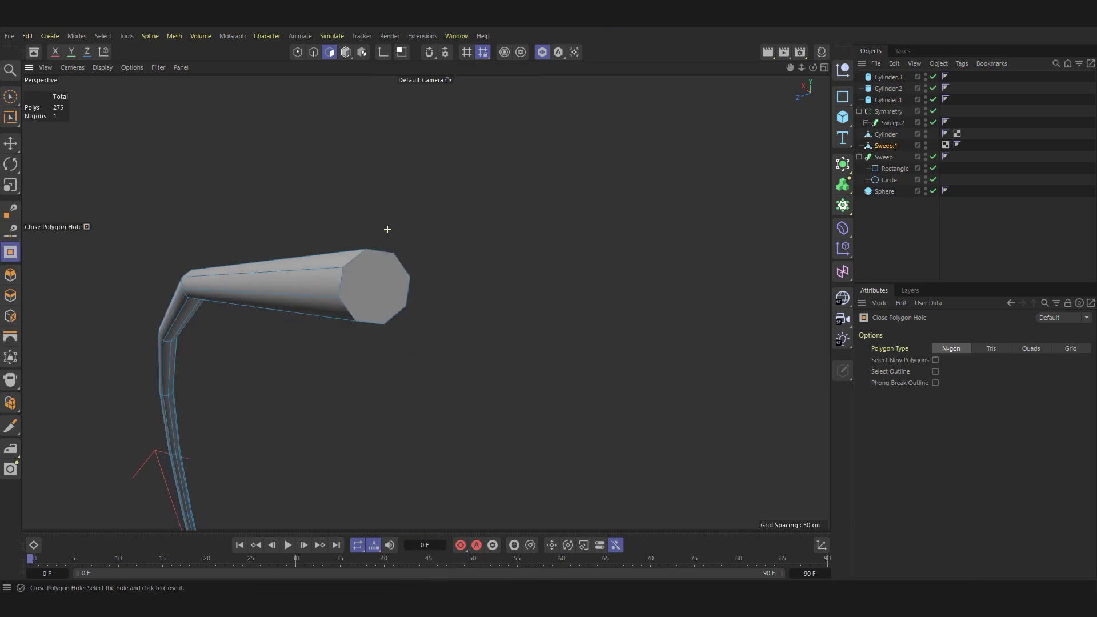
scroll(387, 227, down, 3)
scroll(321, 279, down, 3)
mouse_move(426, 302)
alt+mouse_down()
mouse_move(494, 213)
mouse_move(485, 234)
mouse_move(423, 235)
alt+mouse_up()
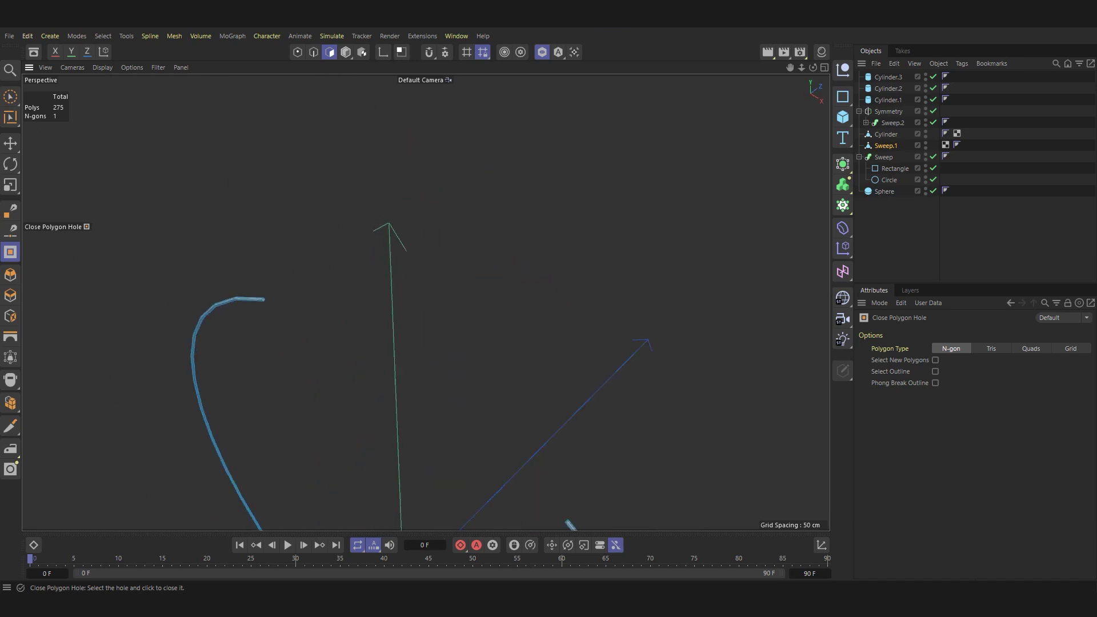
scroll(429, 326, up, 3)
scroll(451, 326, up, 3)
scroll(451, 325, up, 2)
click(403, 328)
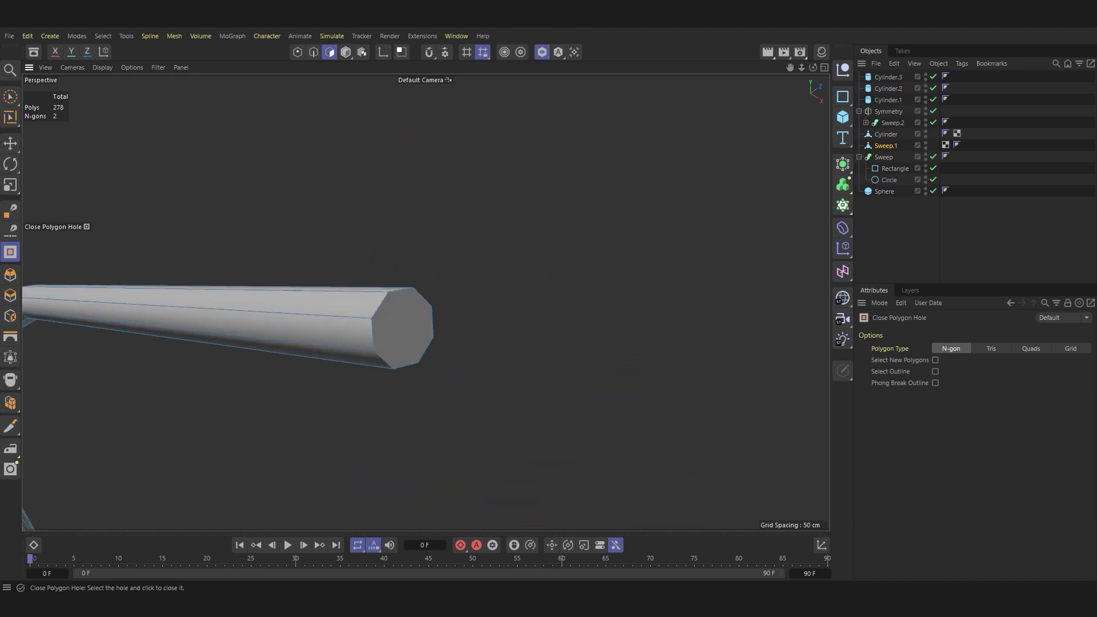
scroll(429, 325, down, 5)
Return to Model mode and turn off Viewport Solo to show the whole model.
key(Return)
key(e)
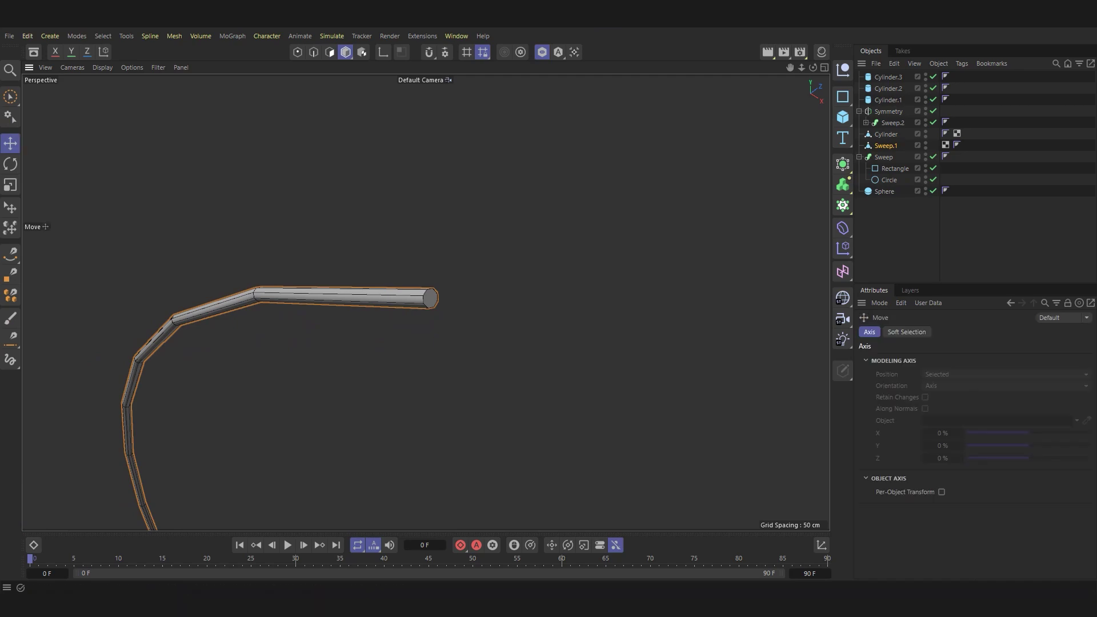
alt+drag(400, 273, 411, 274)
click(77, 36)
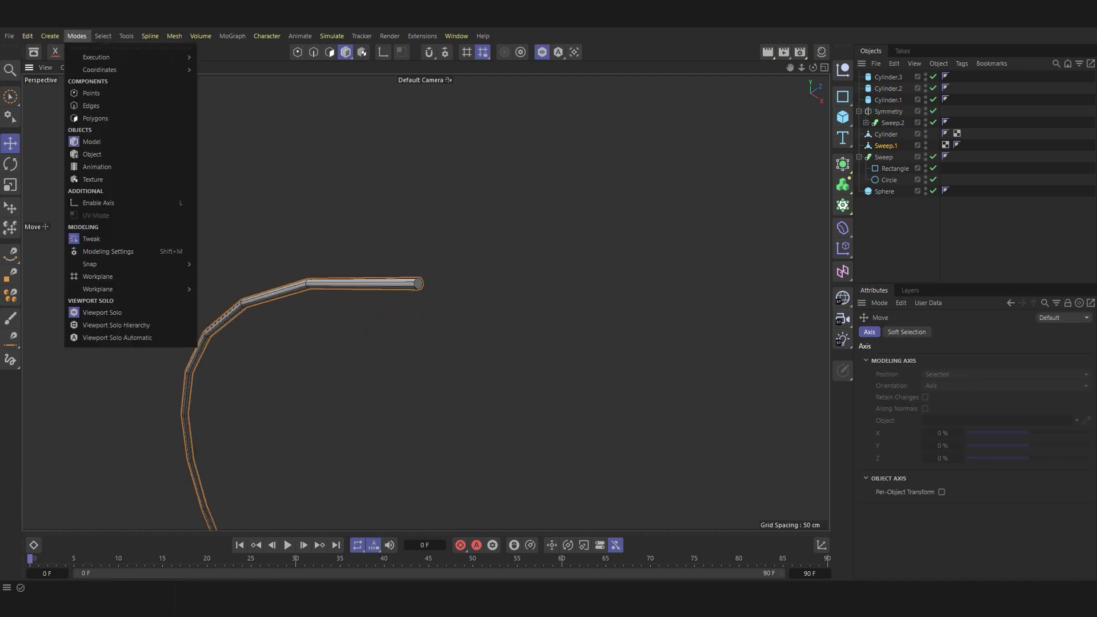
click(114, 312)
alt+drag(425, 302, 354, 269)
scroll(366, 271, up, 3)
Group Symmetry, Sweep.1 and Sweep under a Null with Alt+G.
click(888, 111)
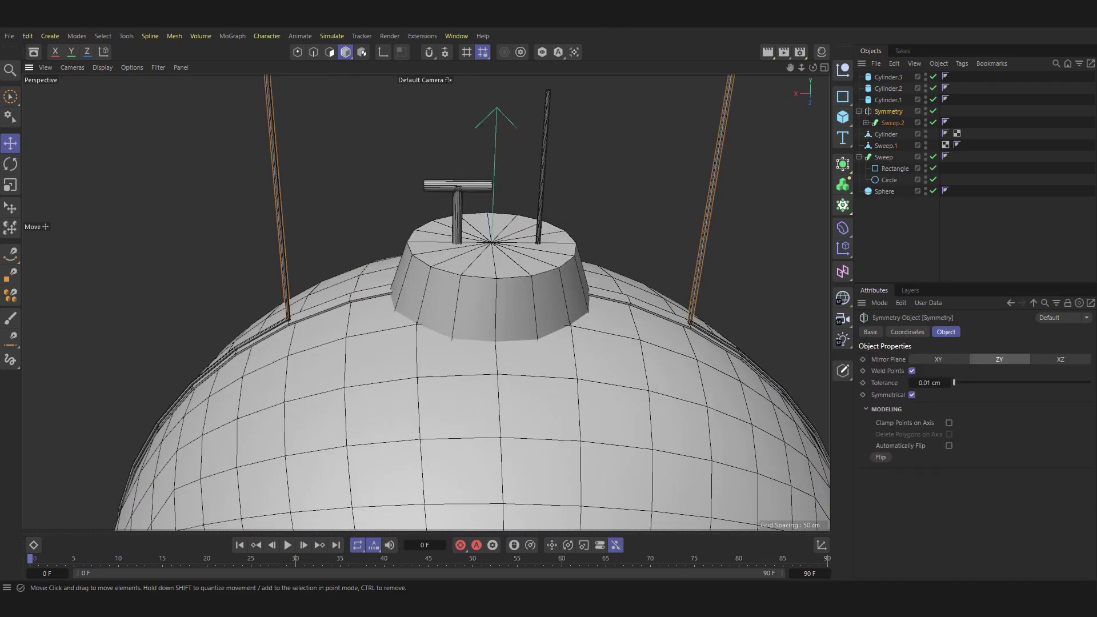
key(Left)
key(Down)
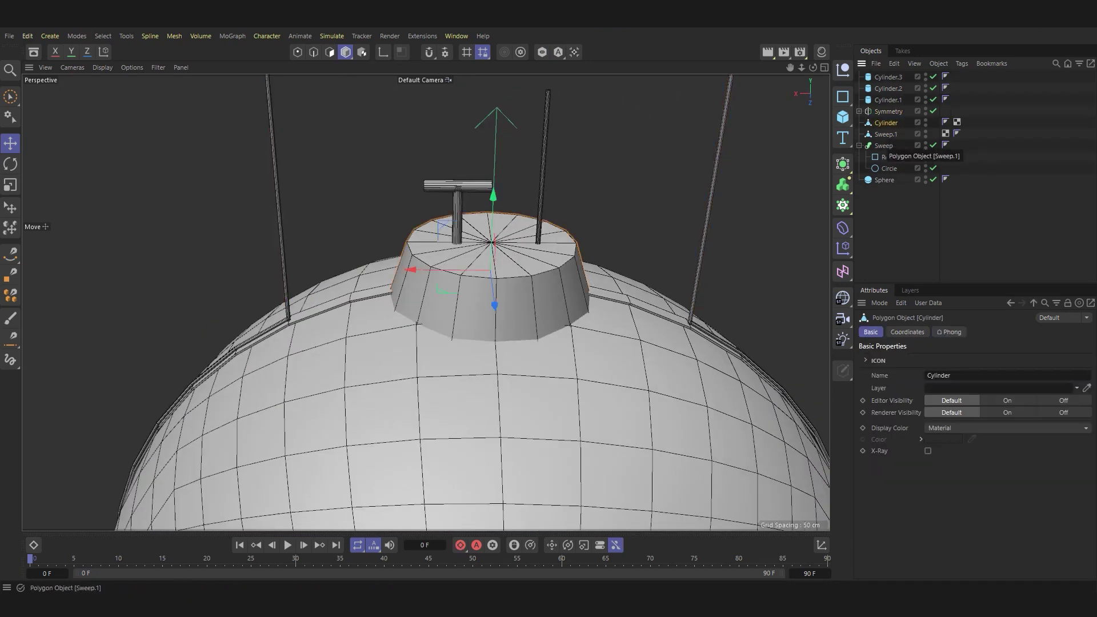
click(858, 145)
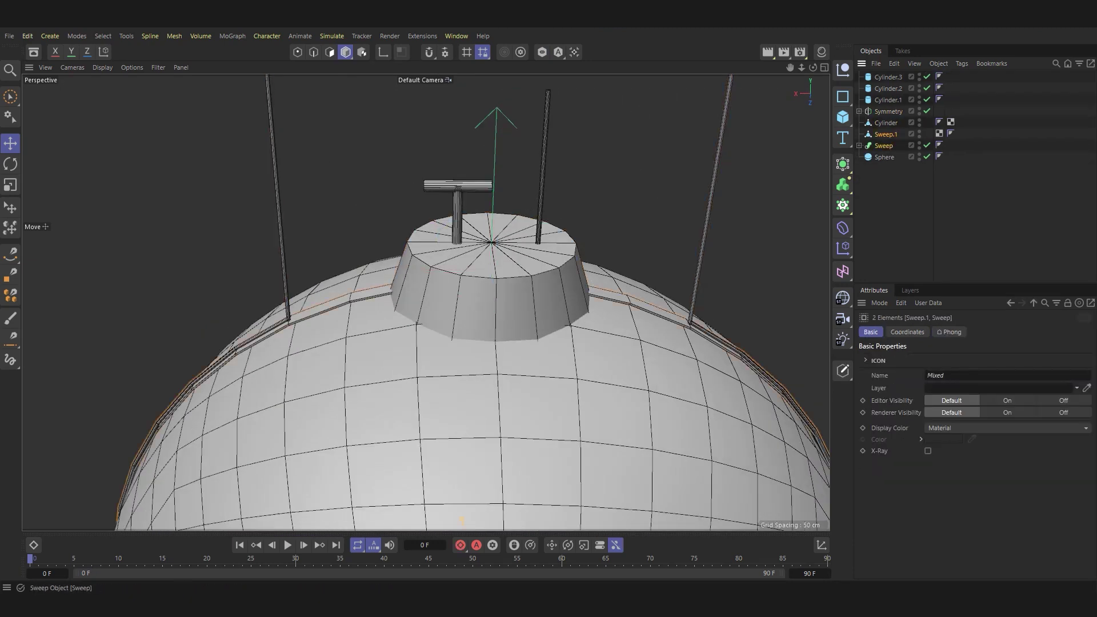
ctrl+click(888, 111)
key(alt+g)
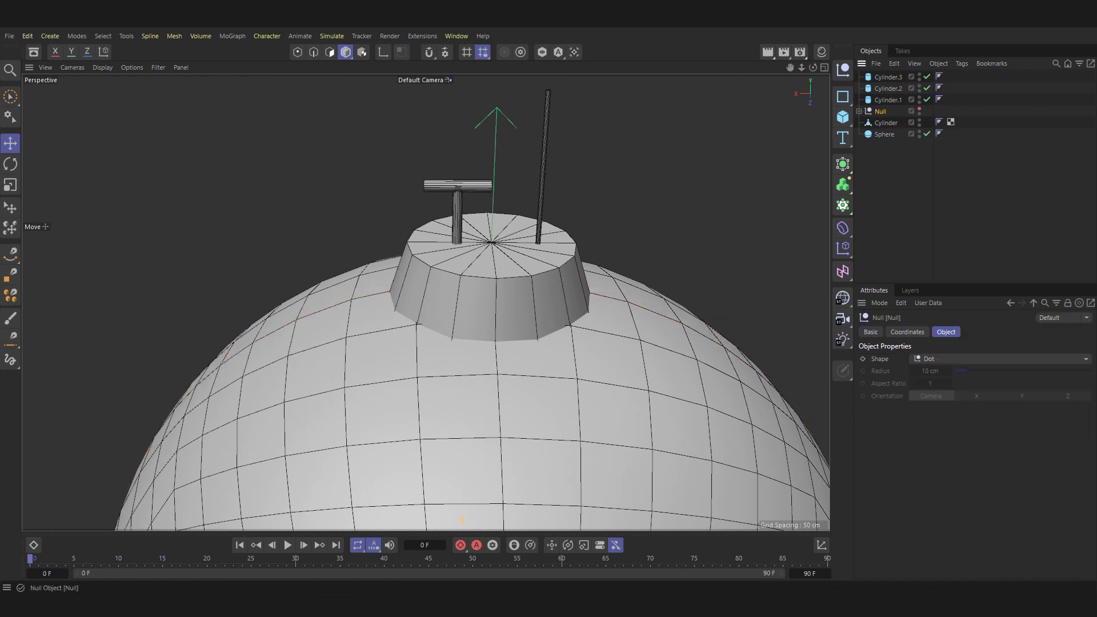
Rotate the Null.1 copy about 85° around the vertical axis.
scroll(461, 486, down, 5)
alt+drag(461, 465, 467, 278)
scroll(468, 278, up, 3)
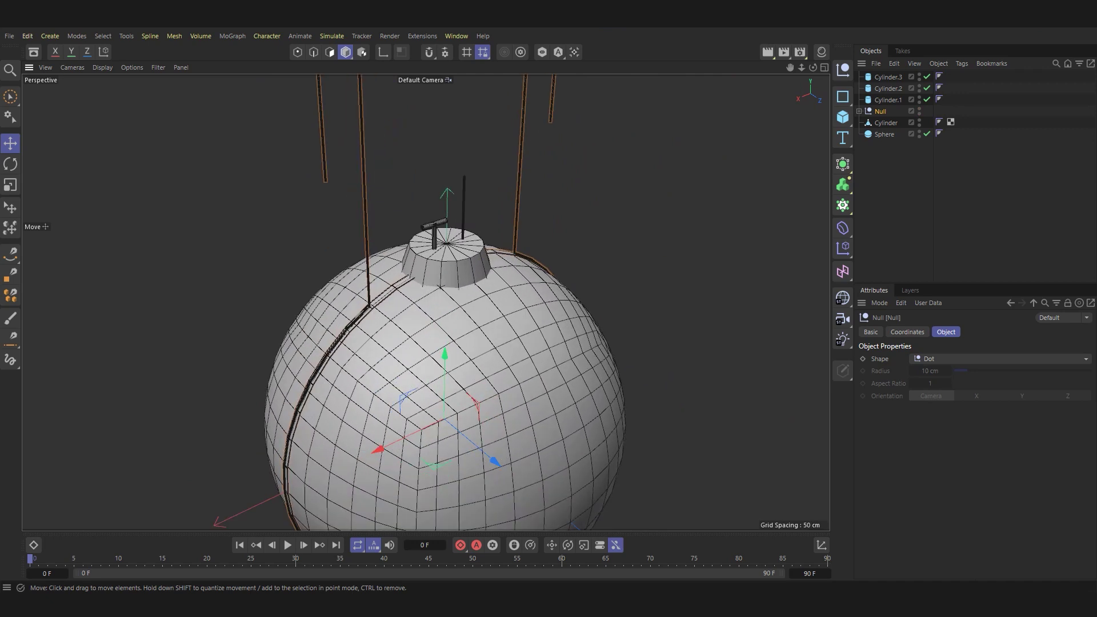
key(r)
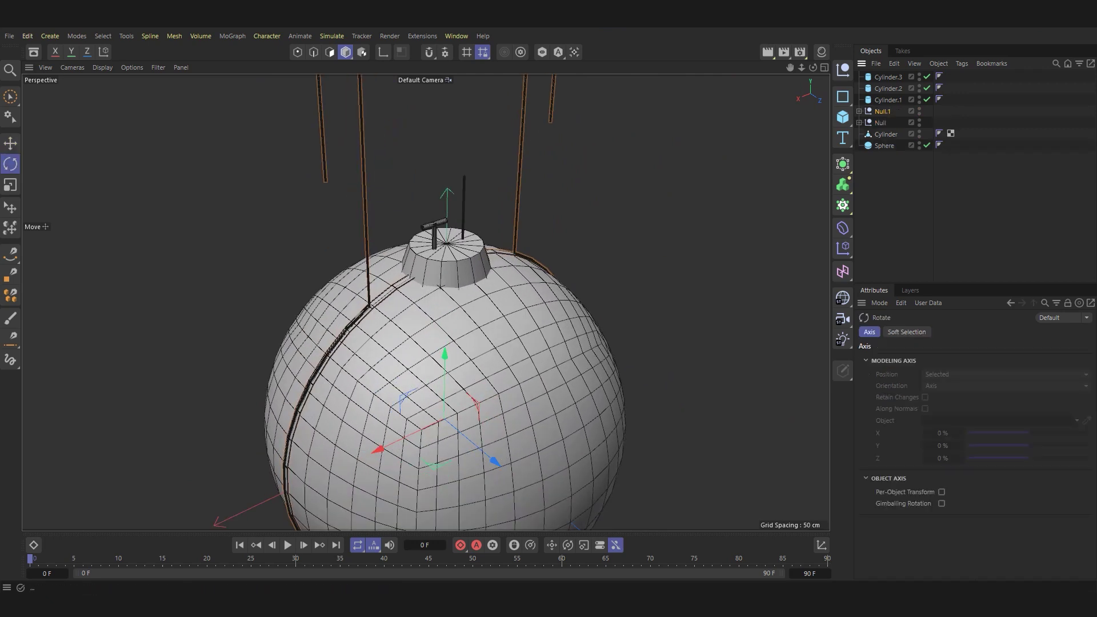
mouse_move(445, 452)
mouse_down()
mouse_move(568, 417)
mouse_move(425, 302)
mouse_move(541, 305)
mouse_up()
key(e)
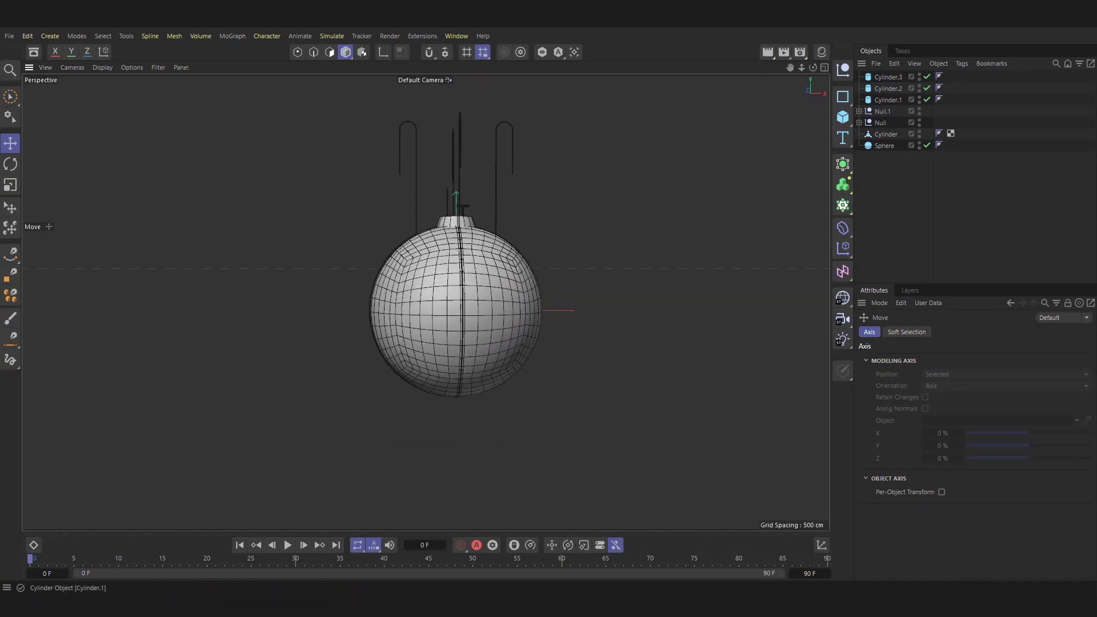
Add a cylinder with radius 250 cm and height 449.311 cm.
click(843, 117)
drag(948, 359, 971, 359)
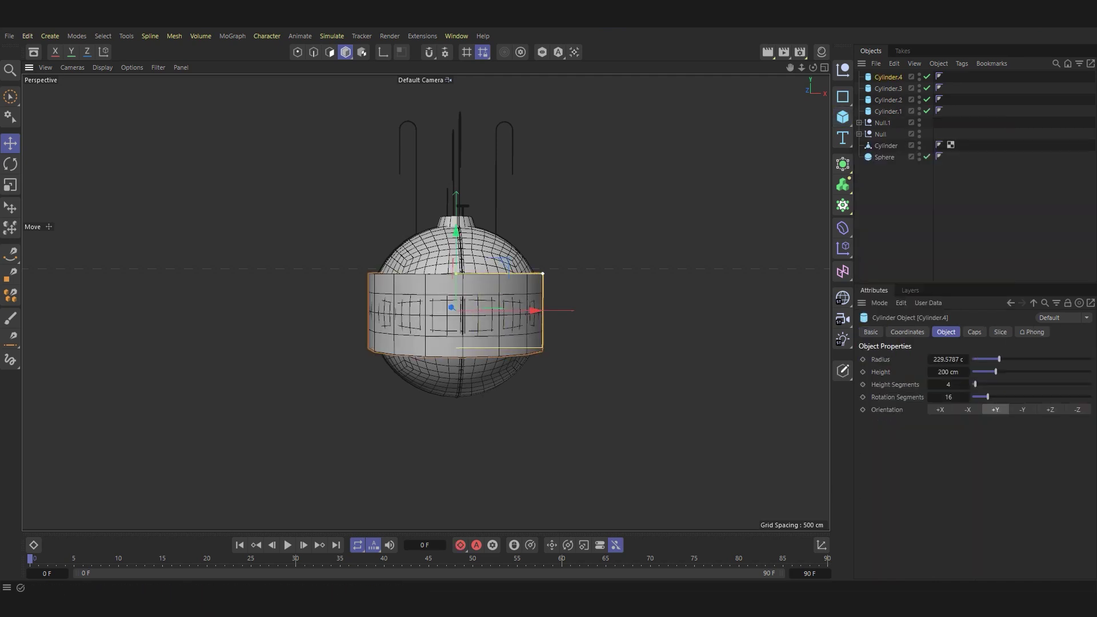
text(250)
key(Return)
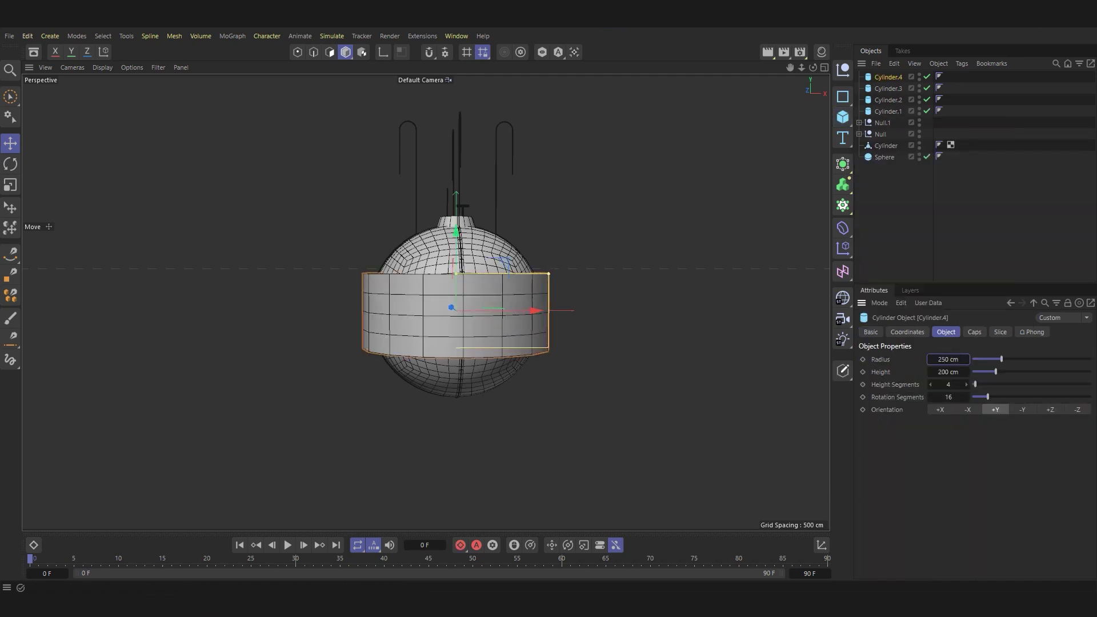
drag(995, 372, 1021, 371)
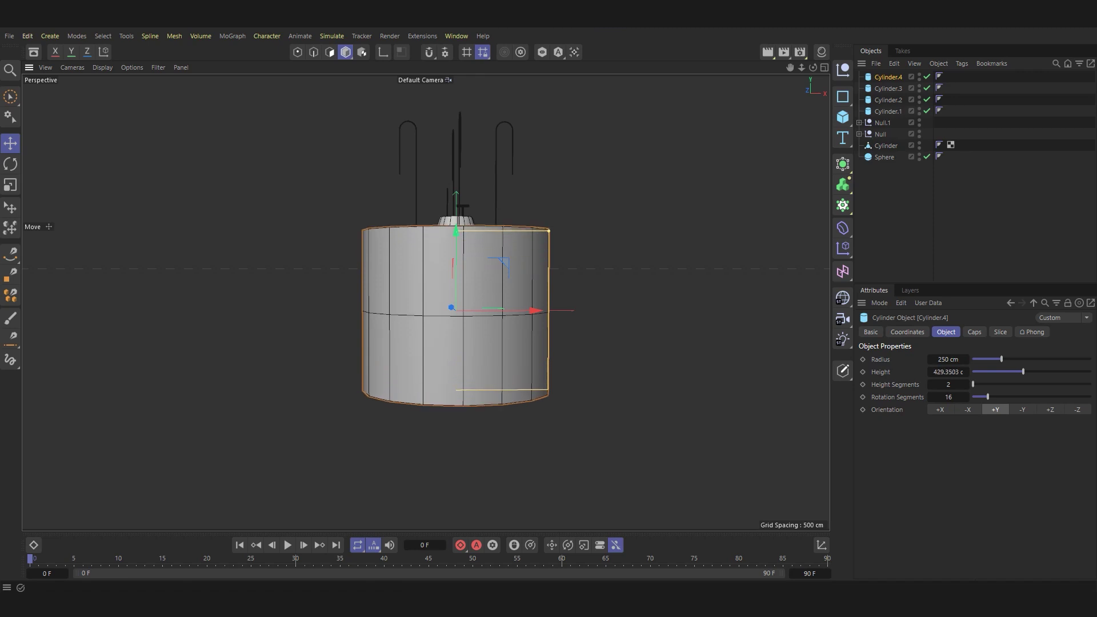
alt+drag(628, 285, 628, 268)
drag(463, 210, 460, 202)
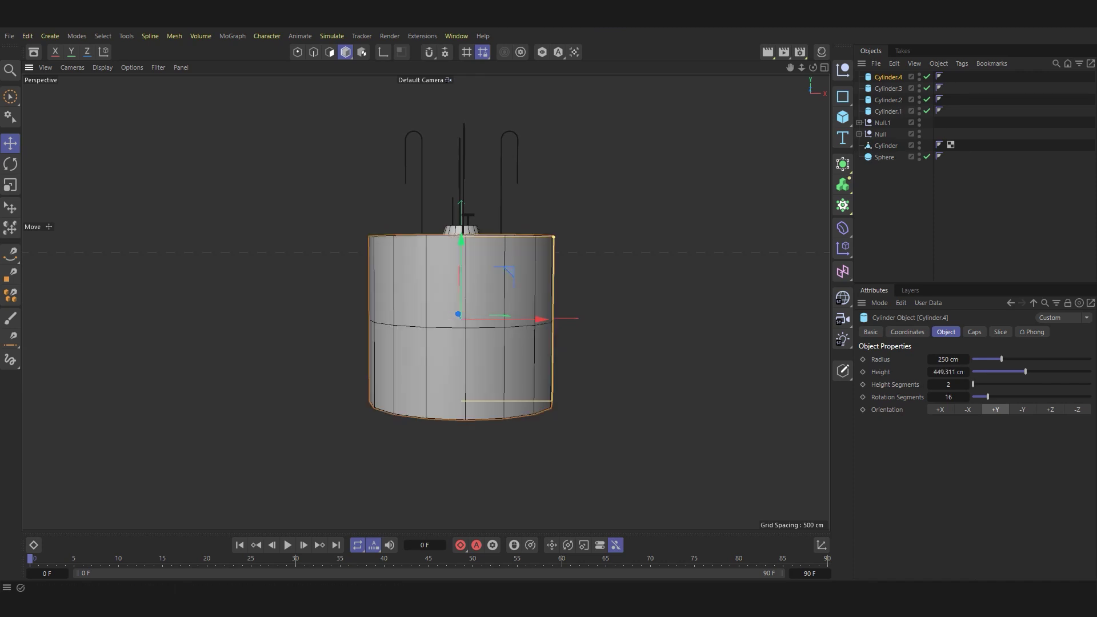
Move the cylinder below the sphere, give it 36 rotation segments and make it editable.
drag(461, 239, 417, 353)
scroll(417, 352, down, 3)
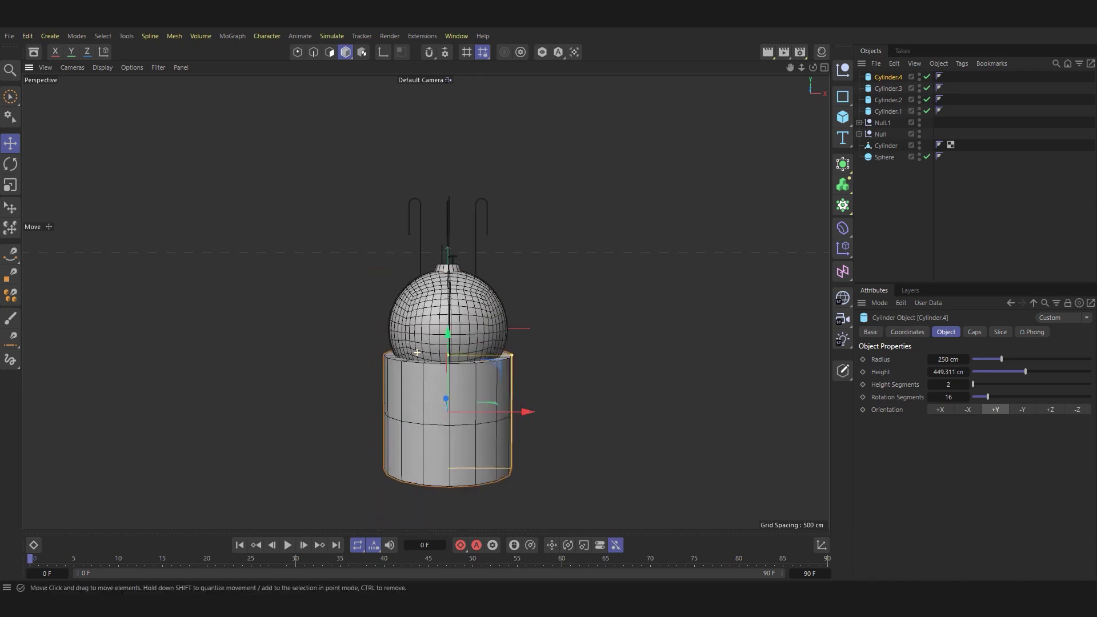
scroll(417, 352, up, 4)
scroll(417, 352, up, 1)
text(36)
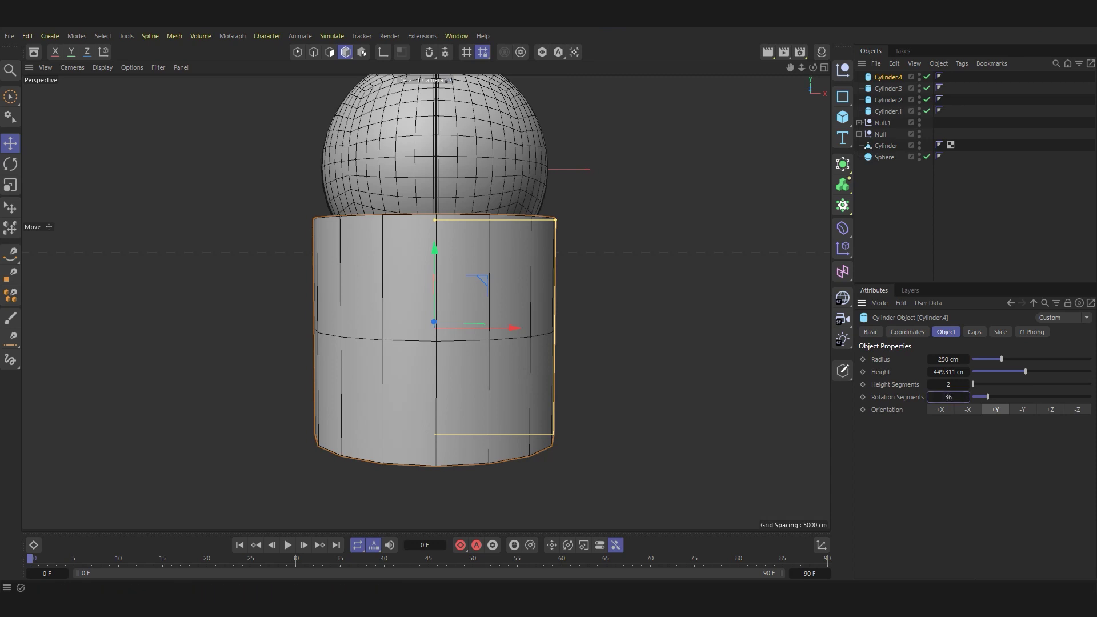
key(Return)
key(c)
key(Return)
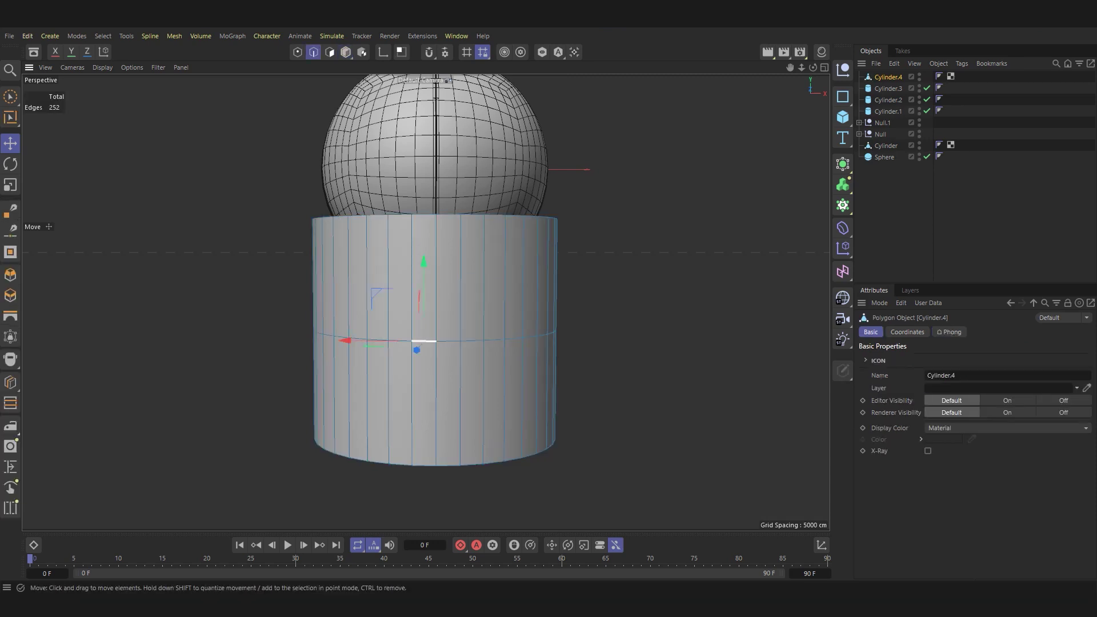
Bevel the cylinder's middle edge loop by about 1 cm into a narrow double seam.
key(m)
key(s)
scroll(453, 333, up, 3)
scroll(453, 333, up, 3)
drag(453, 333, 457, 333)
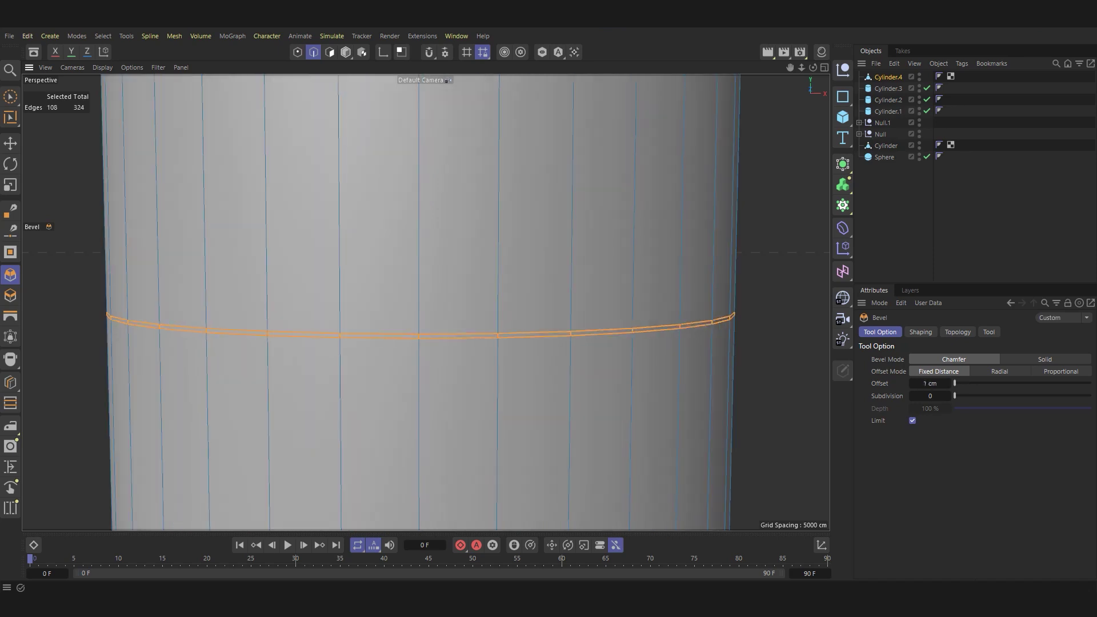
scroll(420, 303, down, 5)
key(e)
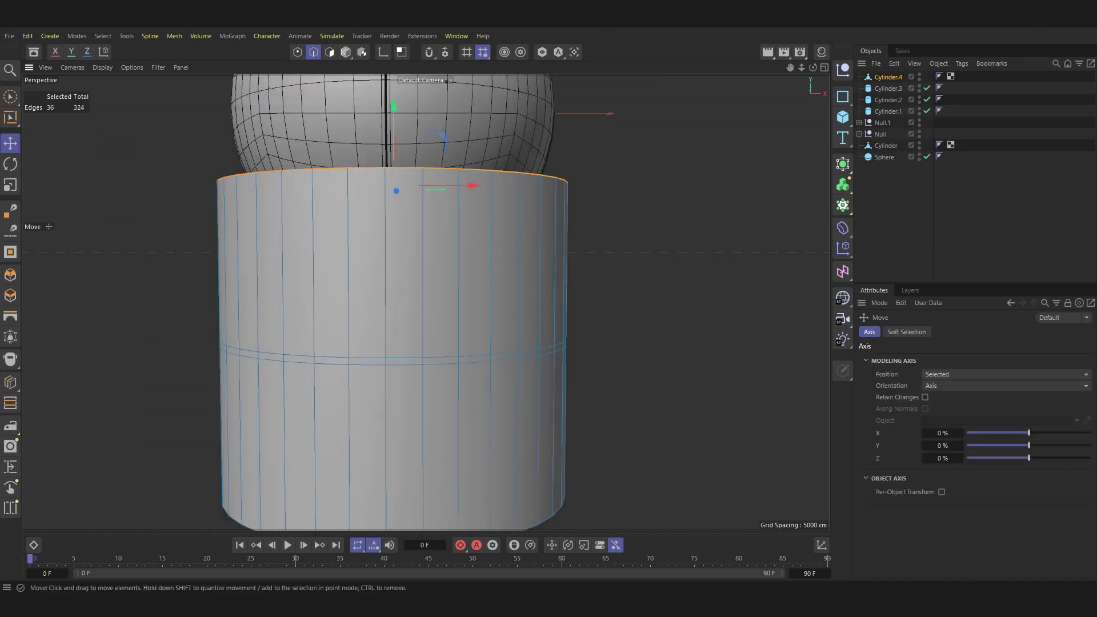
In Point mode, box-select the ring of points along the cylinder's top.
key(Return)
drag(10, 97, 55, 125)
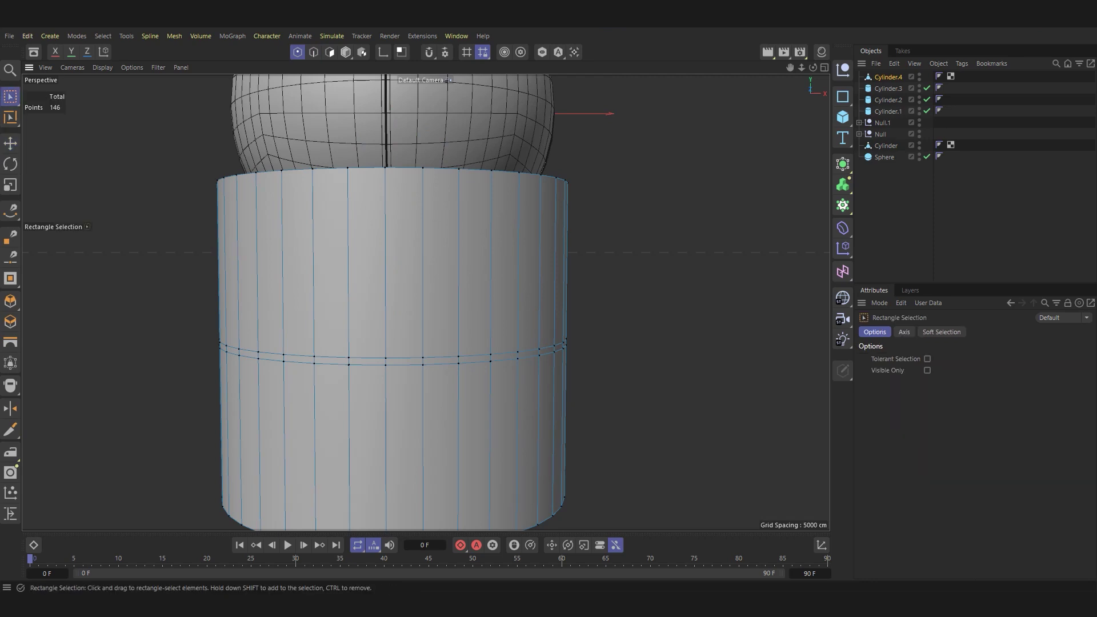
alt+drag(425, 320, 425, 289)
drag(137, 161, 615, 324)
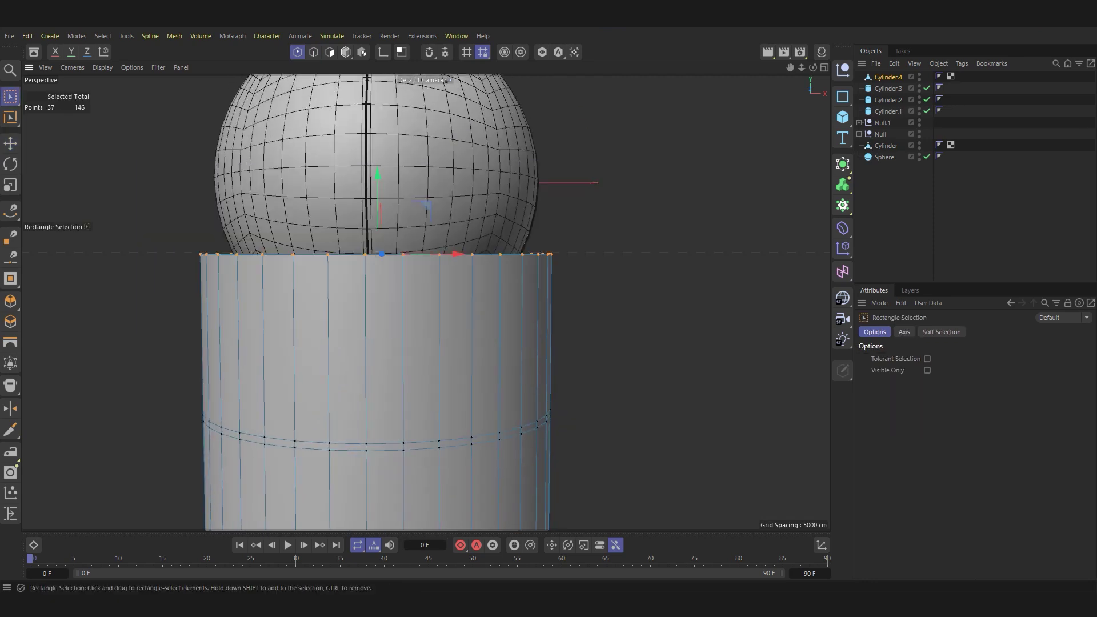
Scale the cylinder's top polygons down to about 79% so it narrows toward the sphere.
click(329, 52)
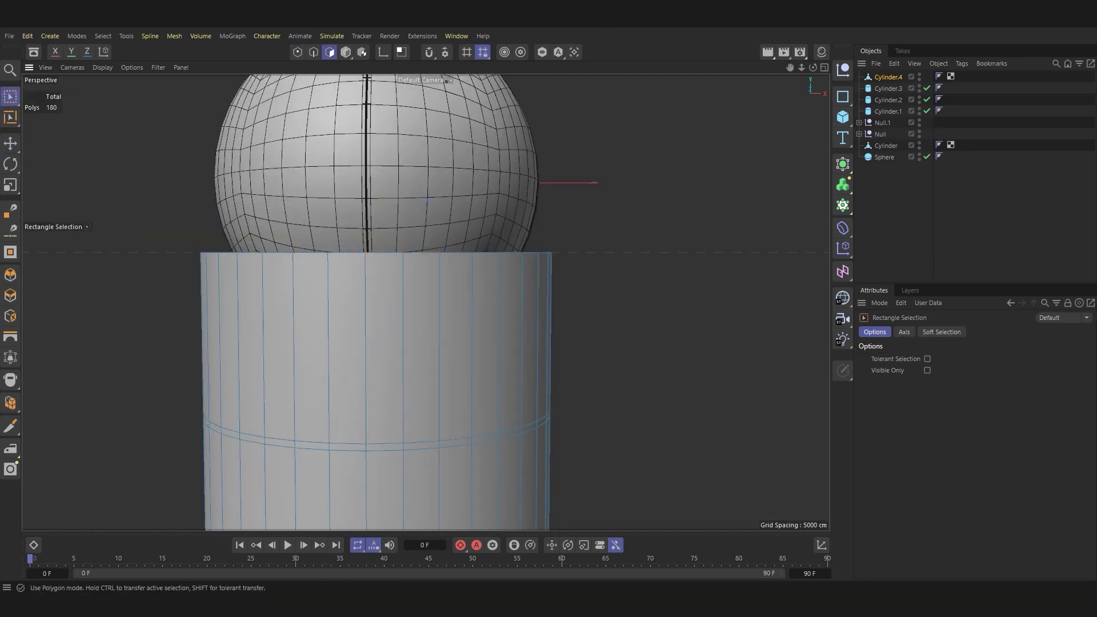
drag(140, 164, 647, 286)
key(t)
drag(451, 252, 422, 252)
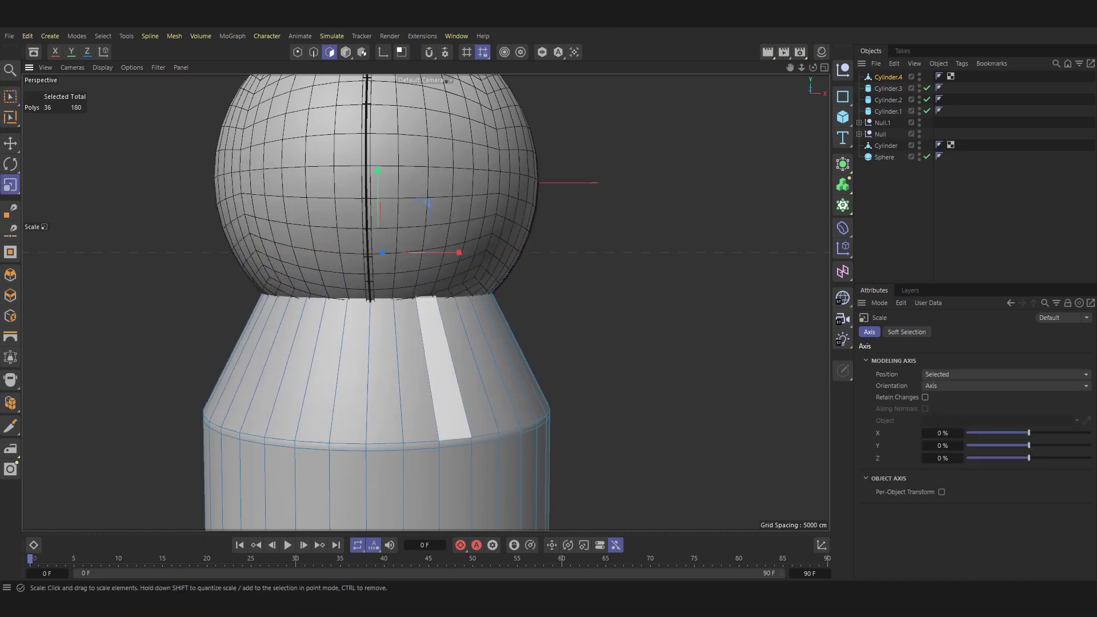
scroll(421, 252, down, 3)
scroll(373, 415, up, 3)
drag(454, 216, 438, 215)
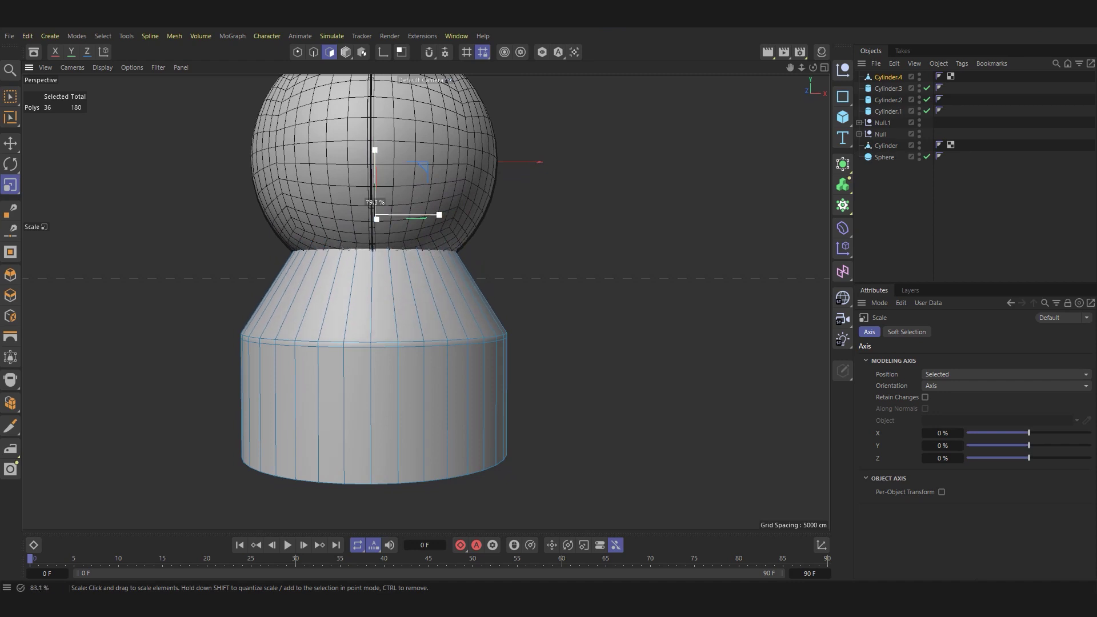
alt+middle_drag(438, 215, 473, 137)
Shrink the bottom polygons and raise them about 66 cm so the body tapers downward.
key(0)
drag(230, 351, 596, 456)
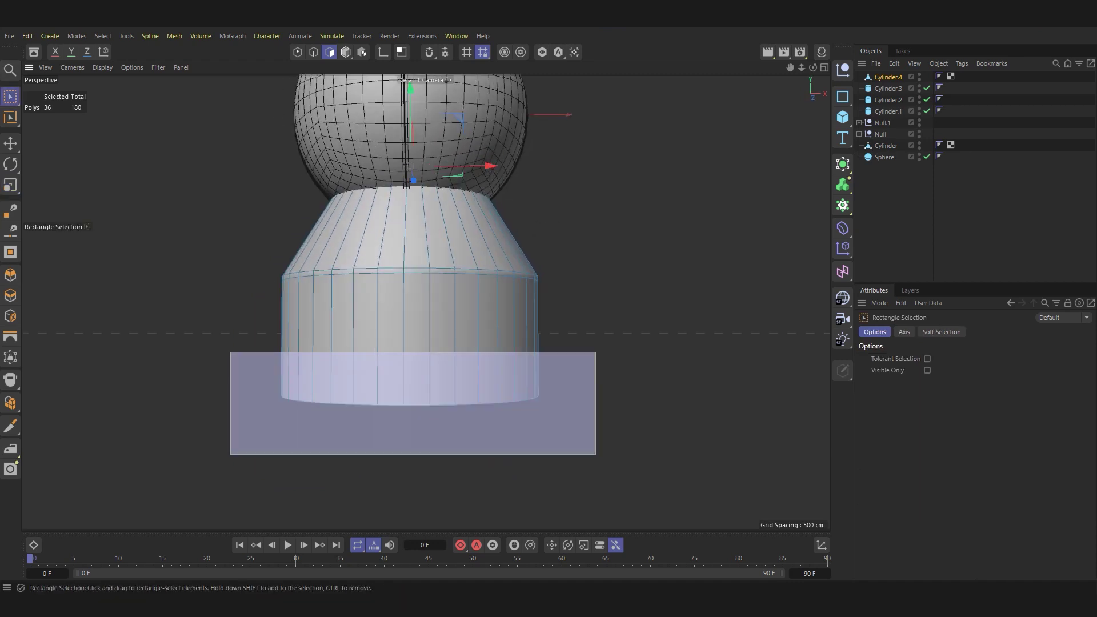
key(t)
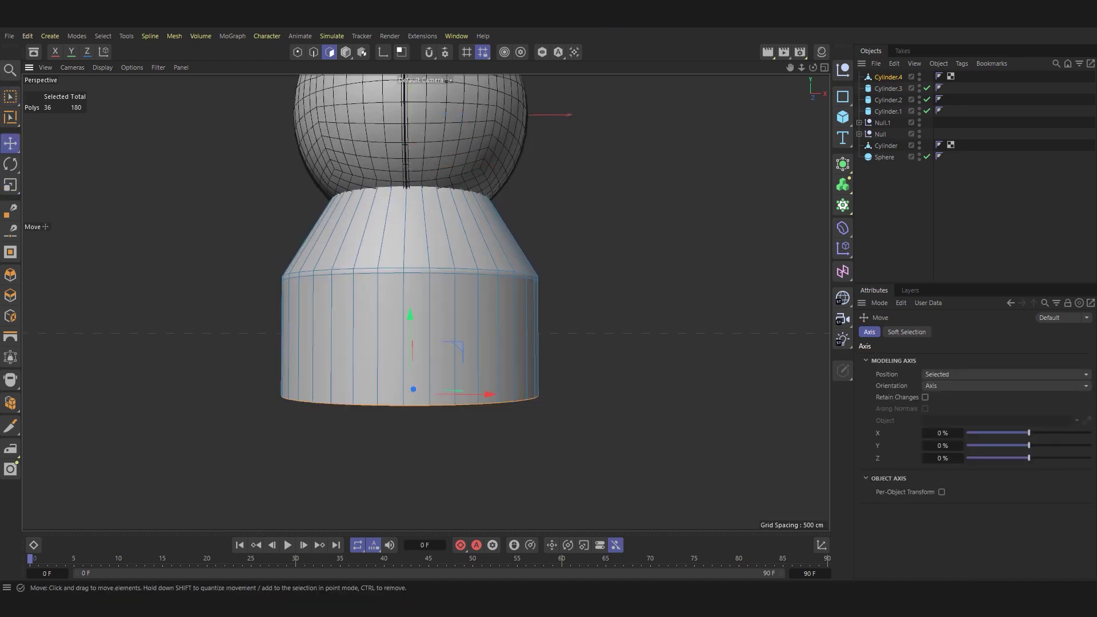
drag(489, 392, 449, 394)
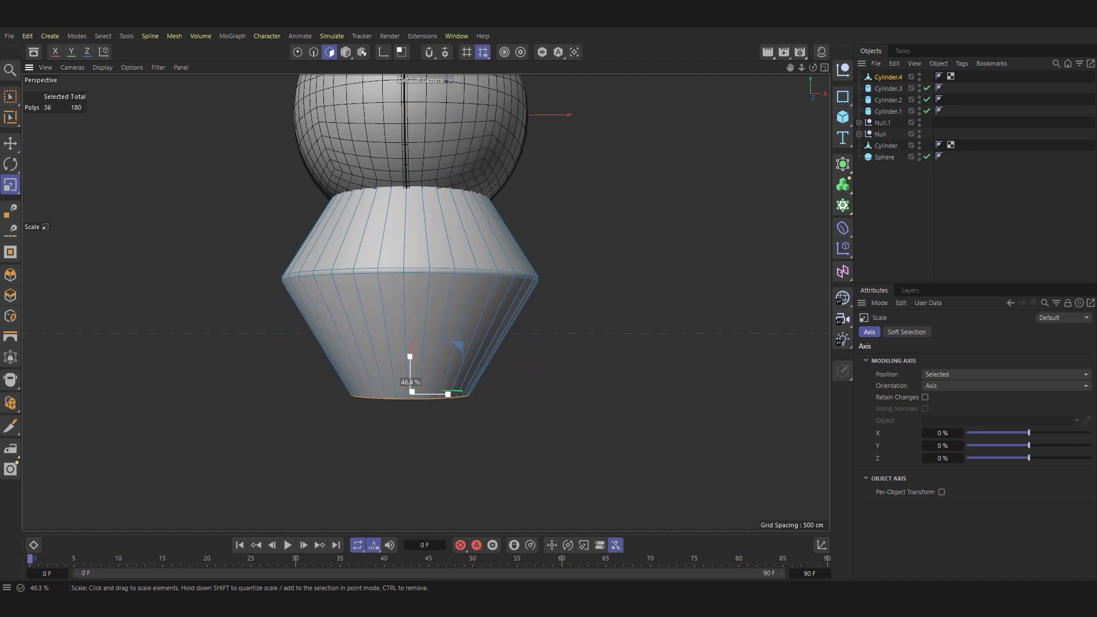
key(e)
drag(410, 393, 410, 350)
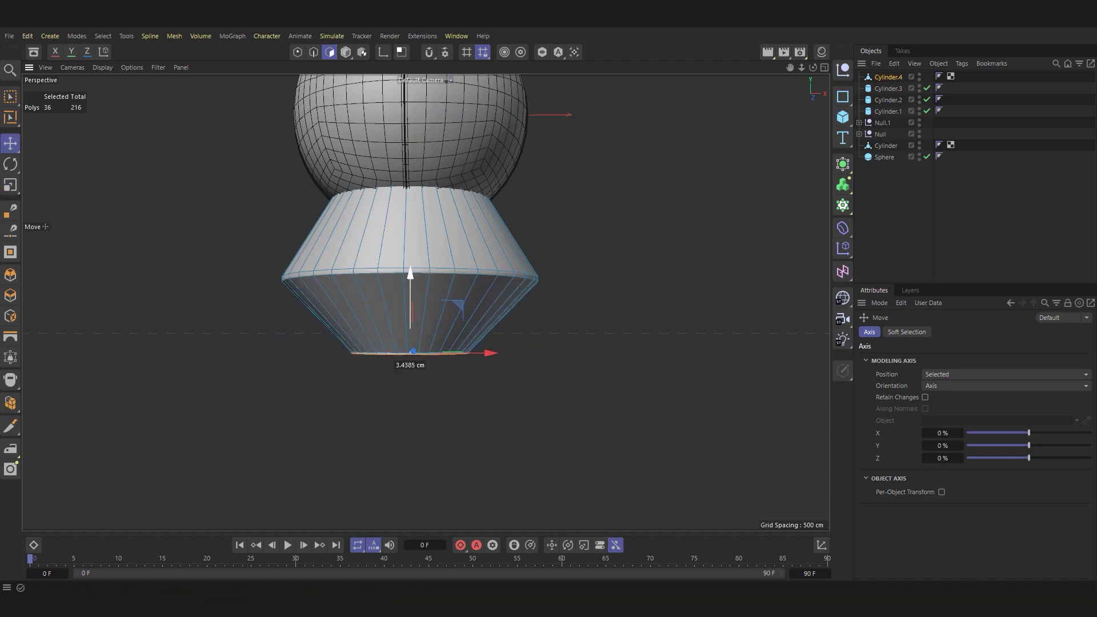
key(t)
mouse_move(434, 371)
mouse_down()
mouse_move(410, 357)
mouse_move(413, 375)
mouse_up()
key(e)
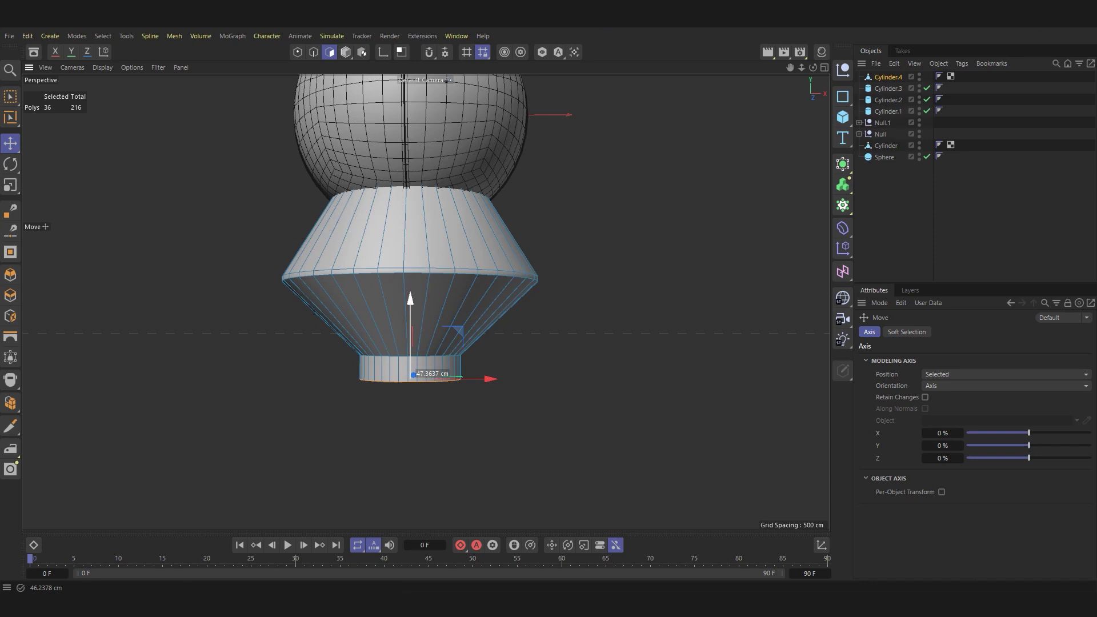
key(ctrl+z)
scroll(400, 343, up, 3)
Inset the bottom cap about 4.1 cm and extrude it down into a short collar.
scroll(399, 371, up, 2)
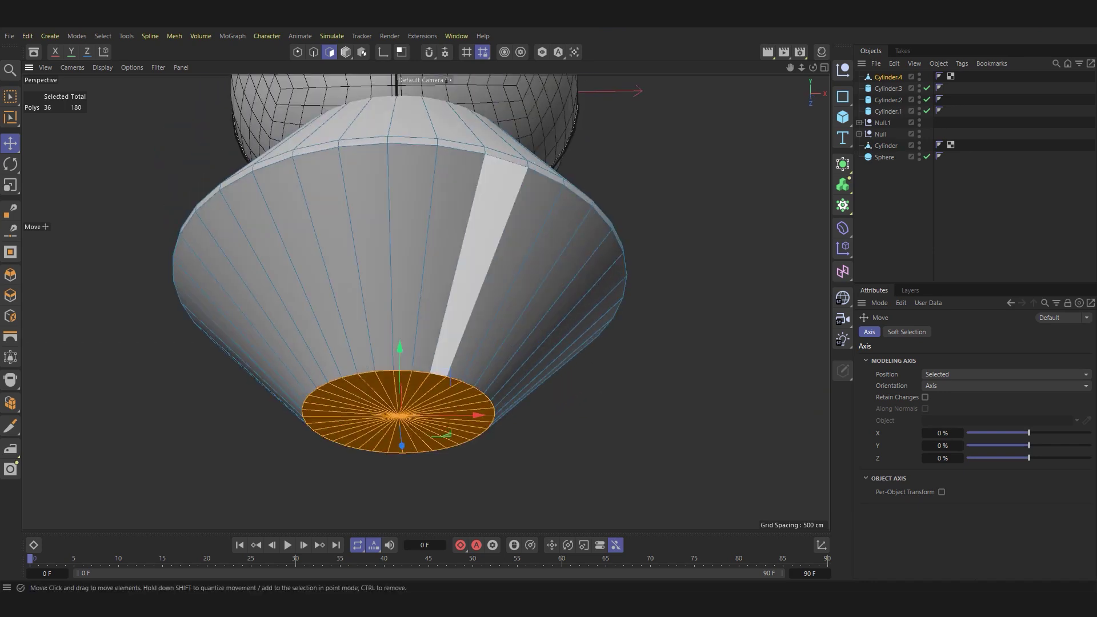
key(i)
drag(434, 374, 491, 374)
key(d)
key(e)
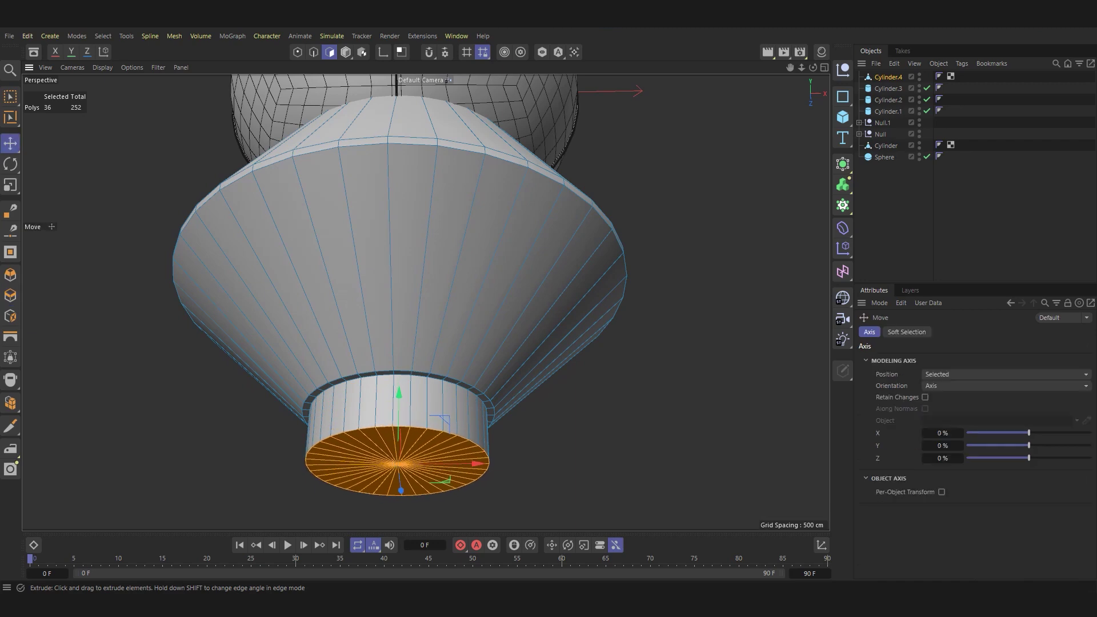
Extrude the bottom cap again and scale it to about 55% and smaller, forming a tapered tip.
key(d)
drag(445, 434, 491, 435)
key(t)
drag(491, 507, 411, 508)
mouse_move(556, 379)
alt+mouse_down()
mouse_move(425, 302)
mouse_move(520, 211)
mouse_move(505, 306)
alt+mouse_up()
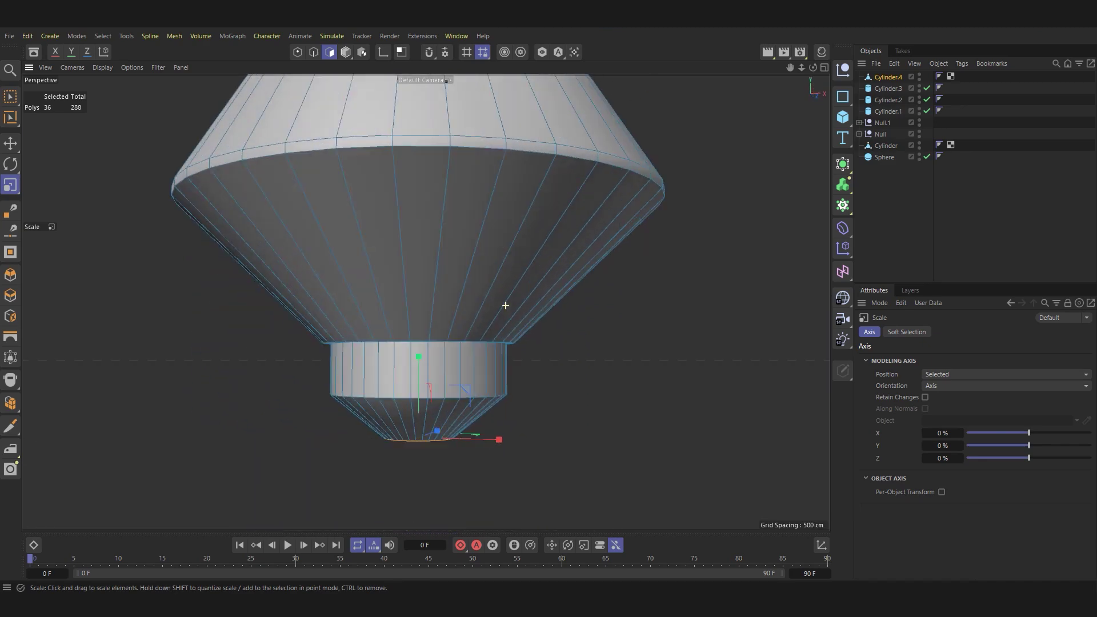
key(e)
scroll(505, 305, down, 3)
scroll(505, 305, up, 3)
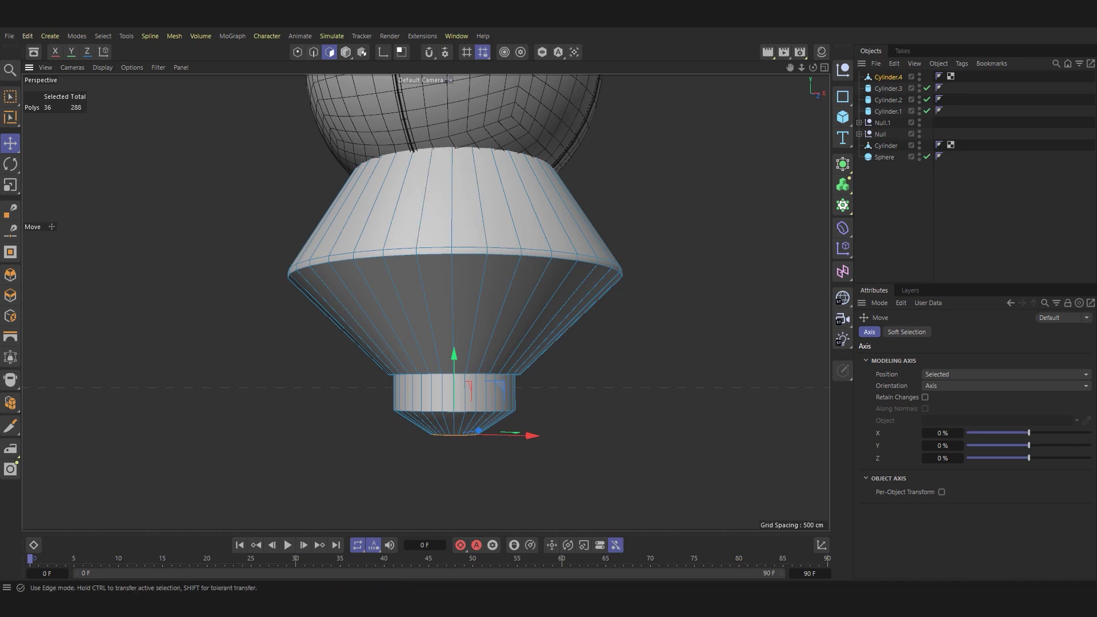
Loop-cut a new edge across the upper cone and bevel it.
key(k)
key(l)
alt+drag(416, 250, 520, 262)
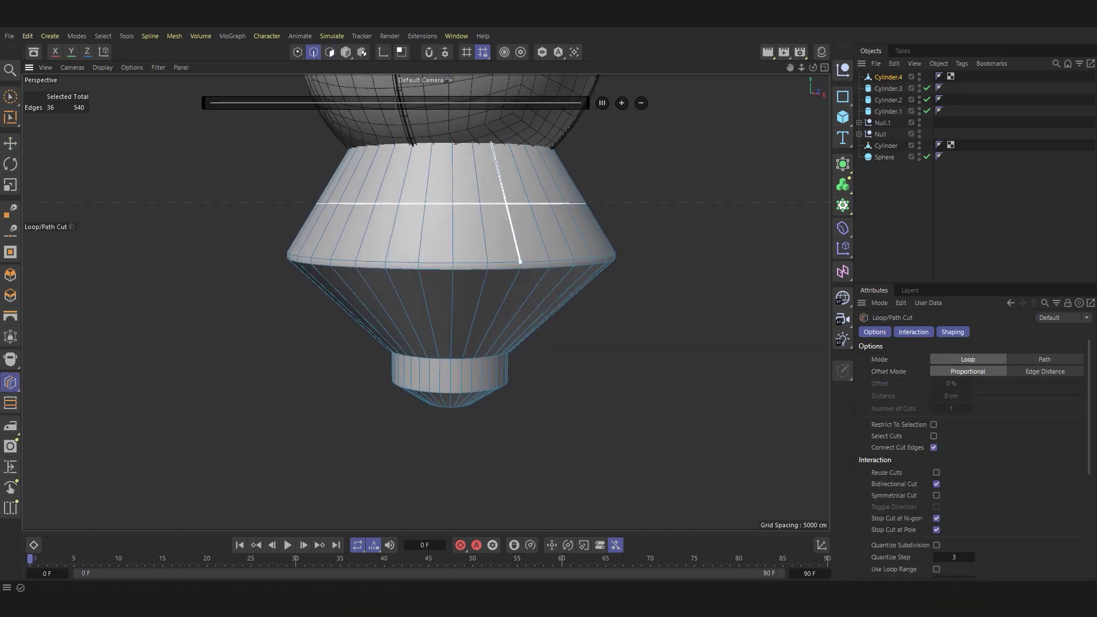
click(453, 195)
key(e)
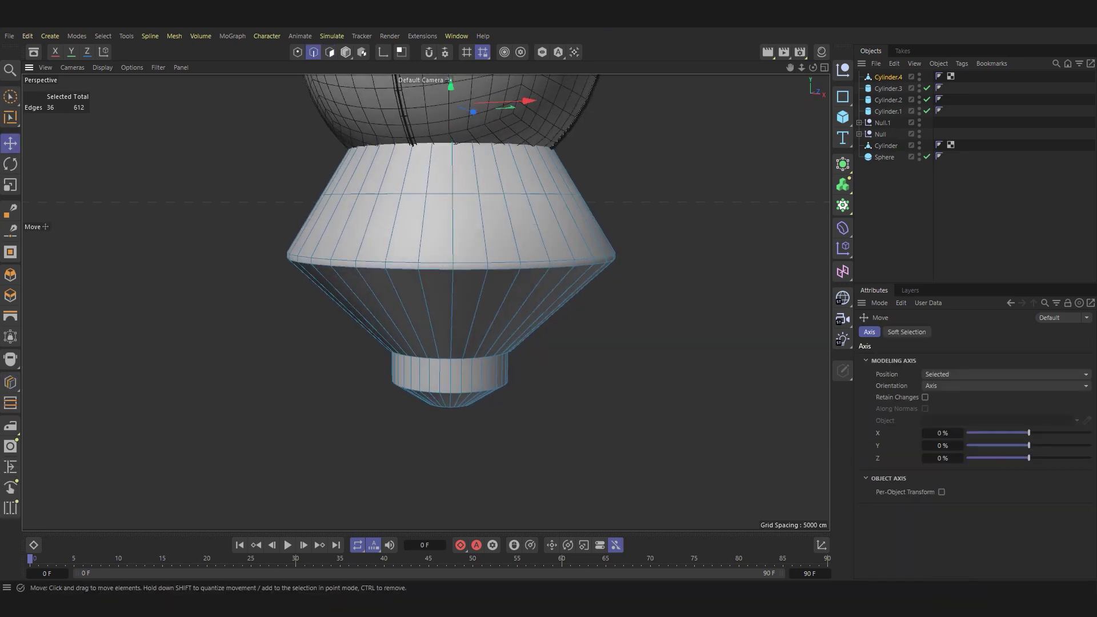
scroll(453, 228, up, 2)
click(11, 274)
scroll(340, 186, up, 2)
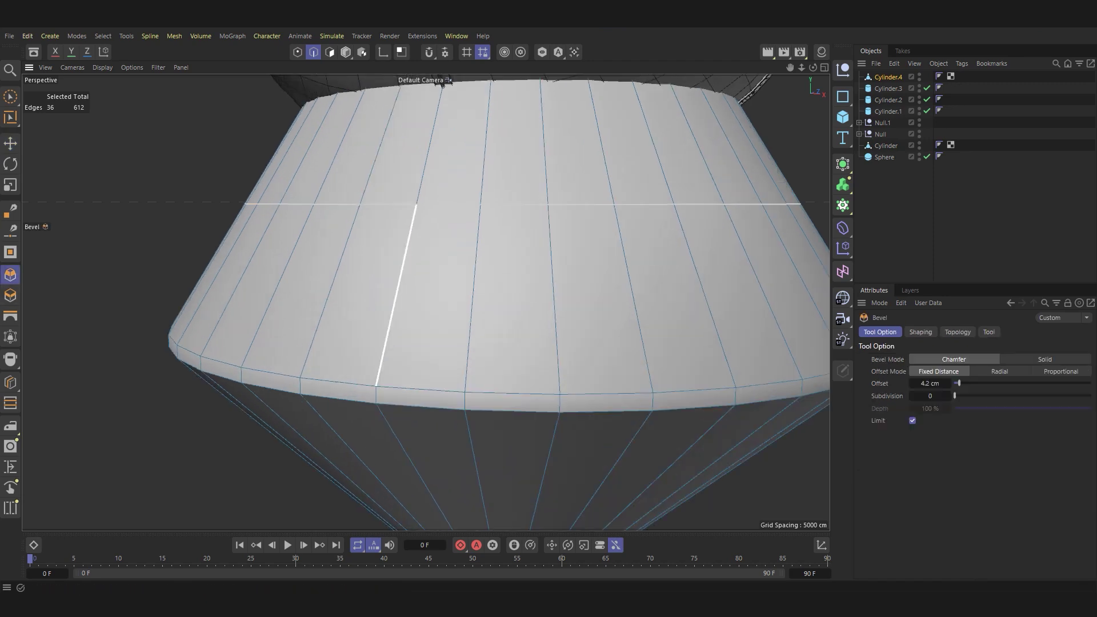
Loop-select the narrow polygon ring on the upper cone and extrude it into a raised band.
key(Return)
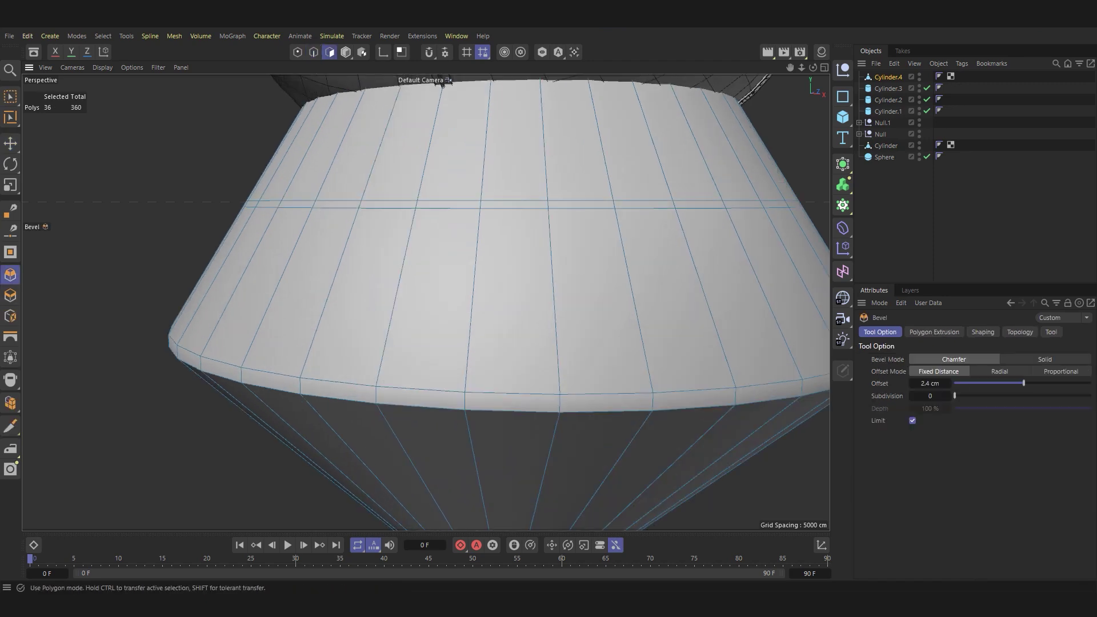
key(u)
key(l)
click(400, 204)
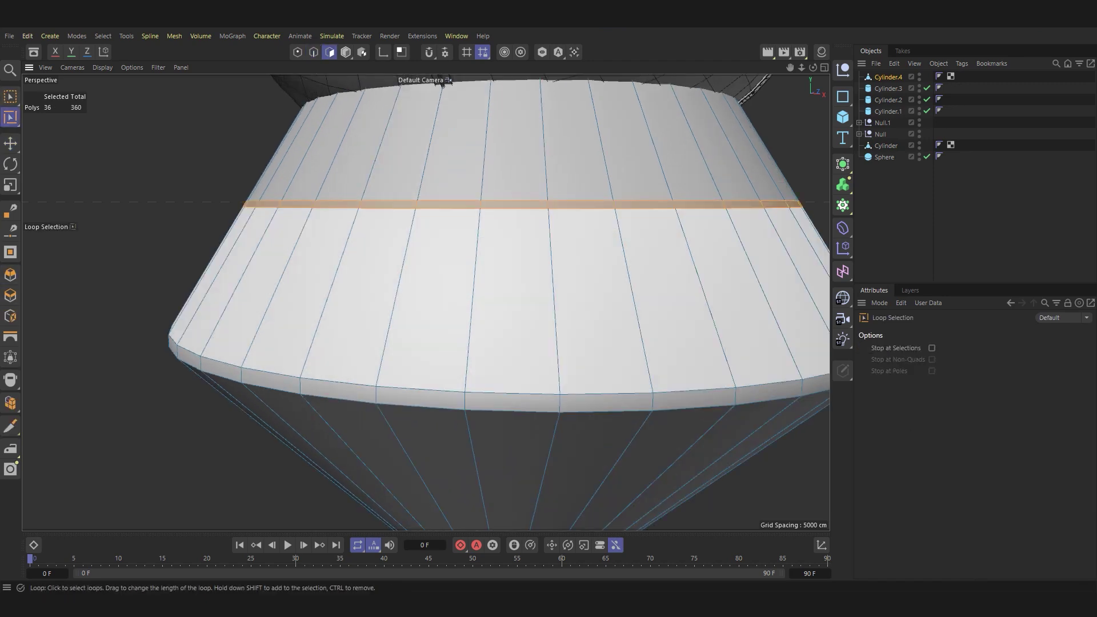
scroll(400, 205, up, 2)
key(d)
drag(417, 365, 426, 366)
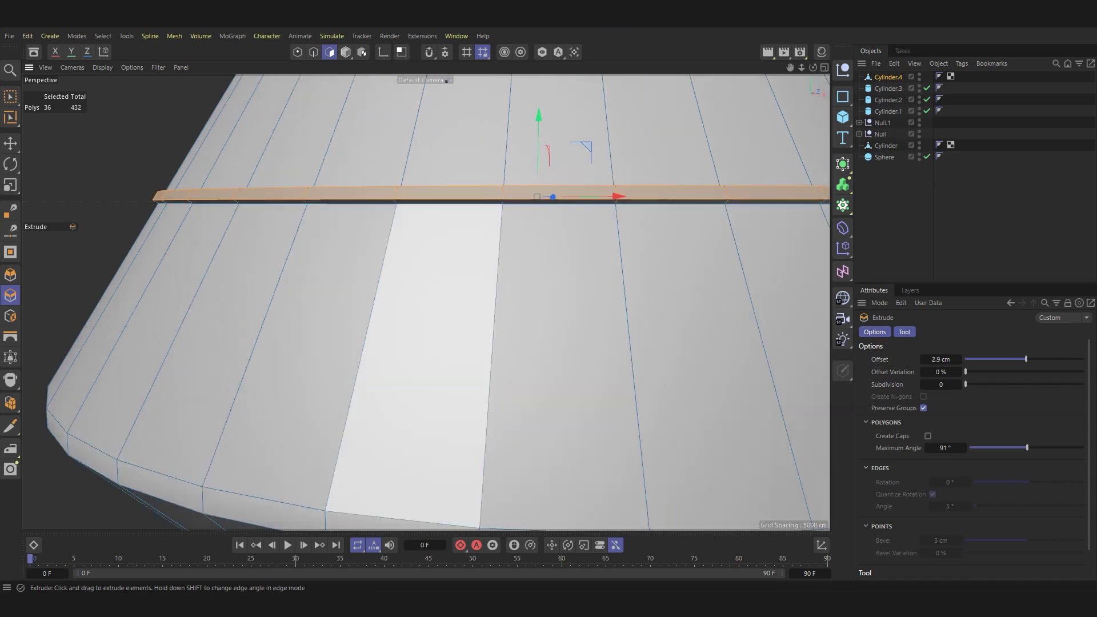
scroll(426, 365, down, 5)
Loop-select the bottom rim polygon ring and extrude it outward.
key(u)
key(l)
click(480, 389)
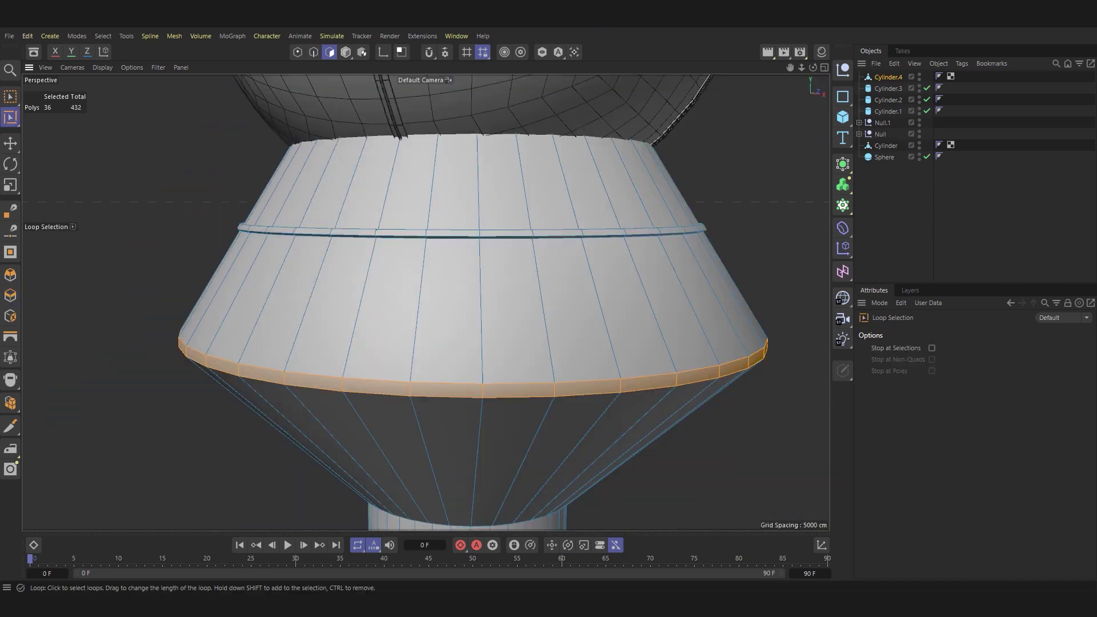
key(d)
drag(480, 366, 491, 365)
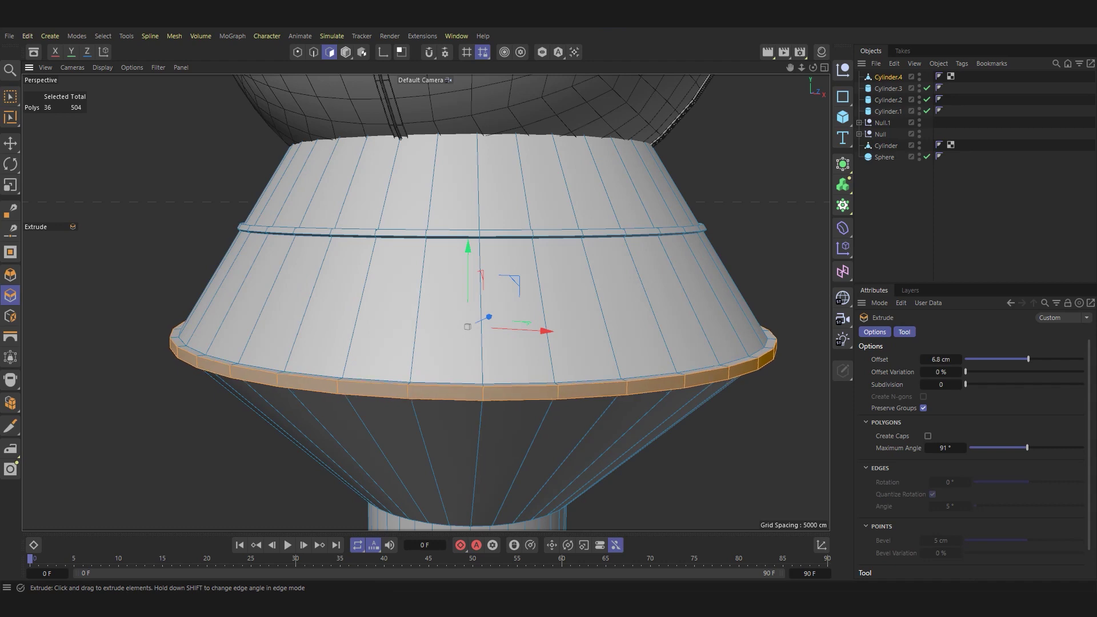
Zoom onto the middle seam and select one of its edges in Edge mode.
key(e)
alt+drag(467, 326, 400, 275)
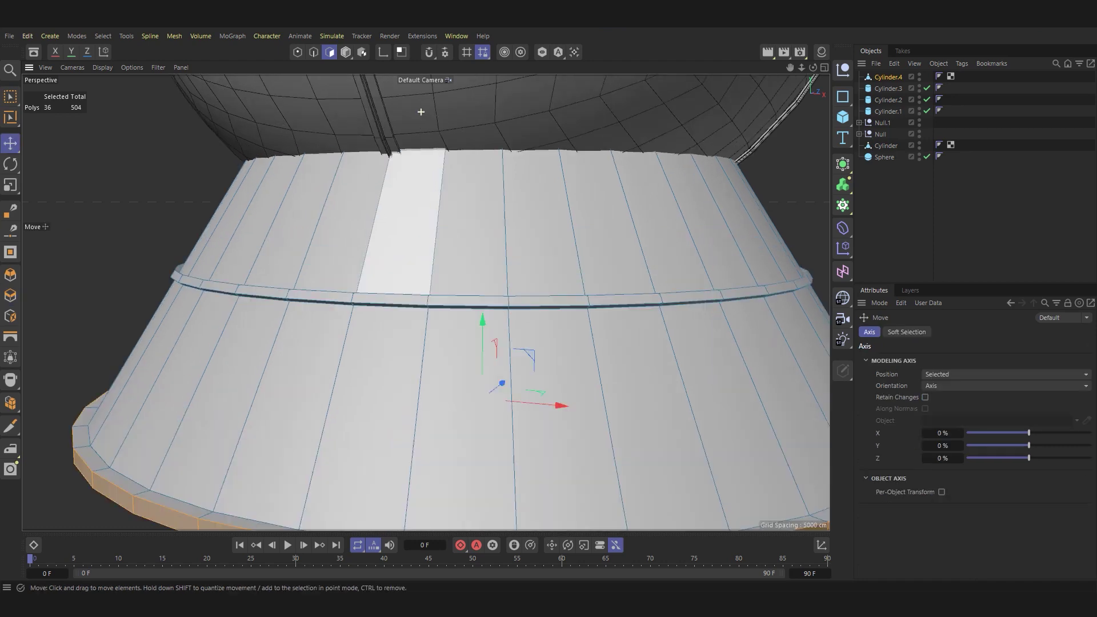
key(Return)
click(394, 319)
Select the whole seam edge loop and show it in the maximized Right view.
double_click(395, 319)
key(F5)
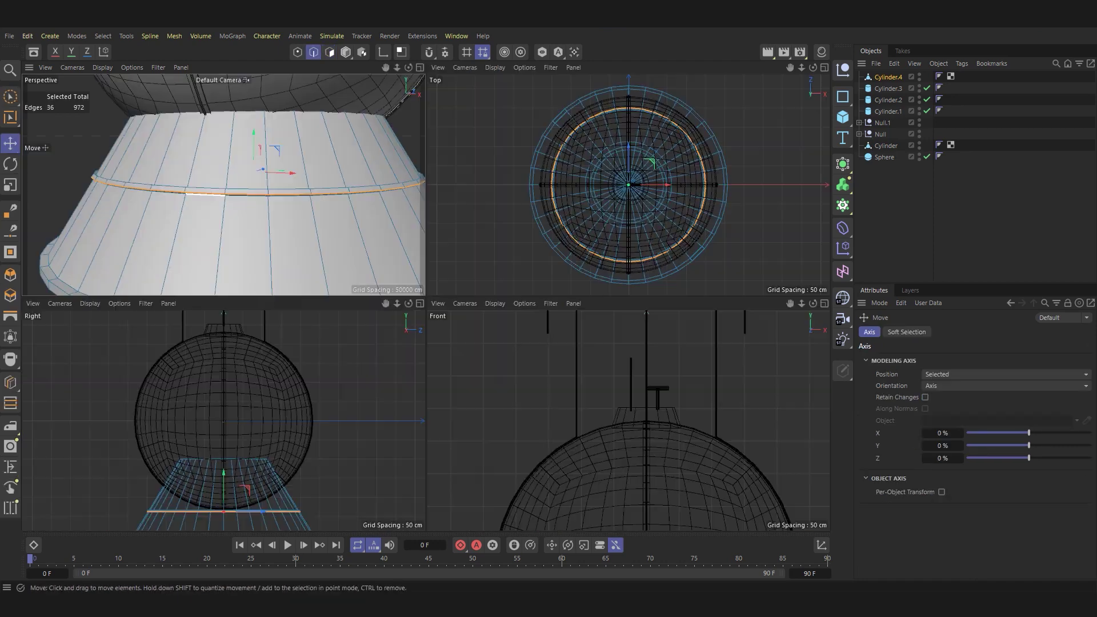
key(F3)
key(F5)
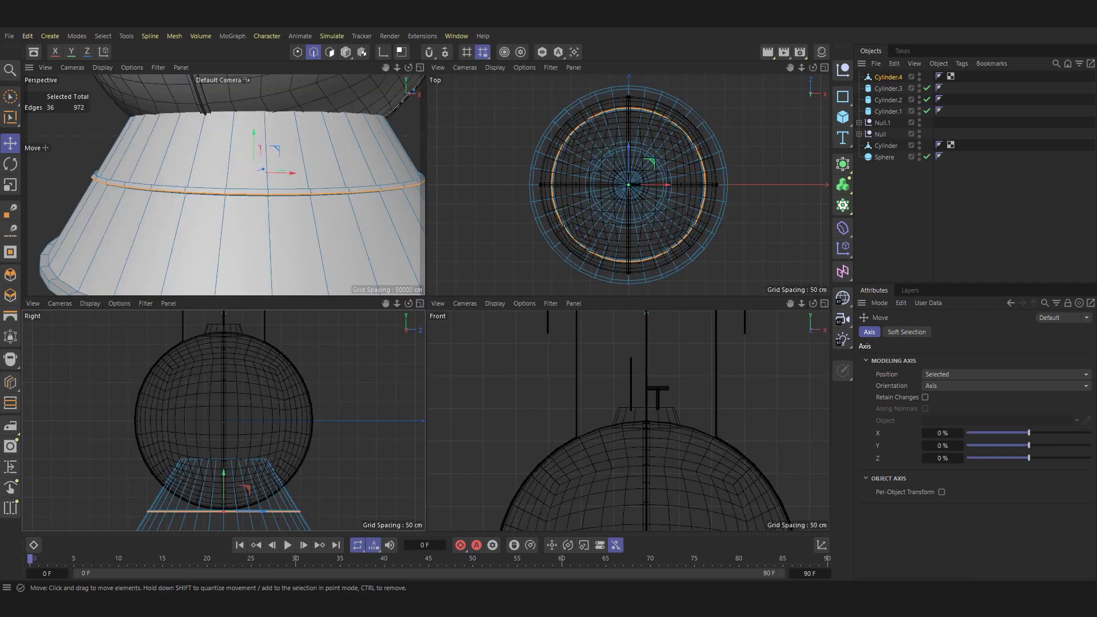
key(F3)
scroll(425, 485, up, 5)
scroll(425, 485, up, 3)
scroll(520, 337, up, 3)
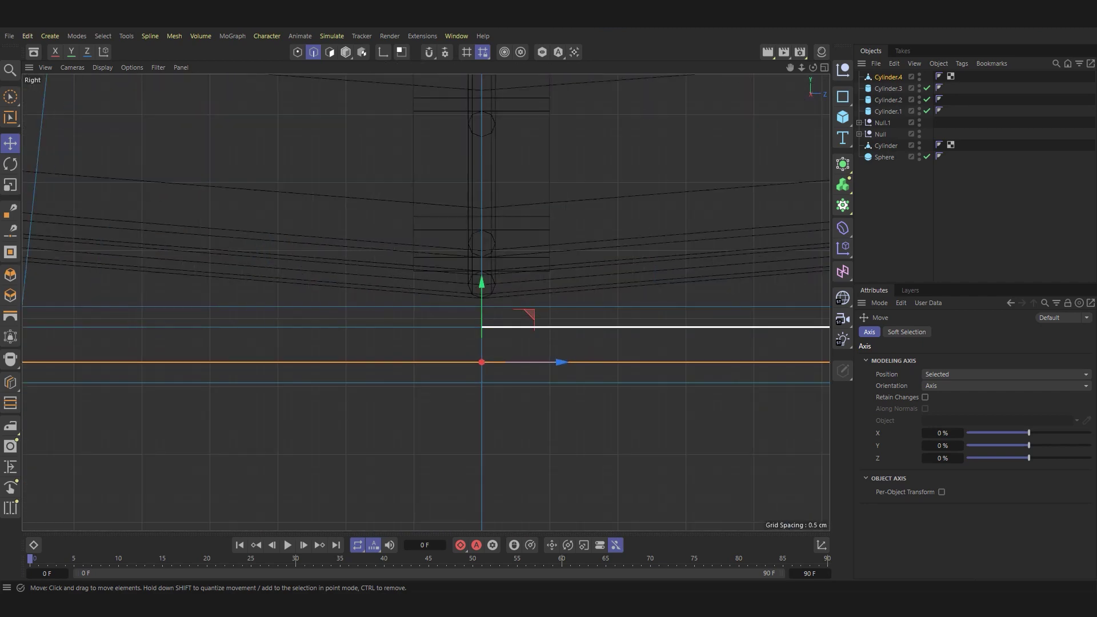
scroll(514, 311, down, 3)
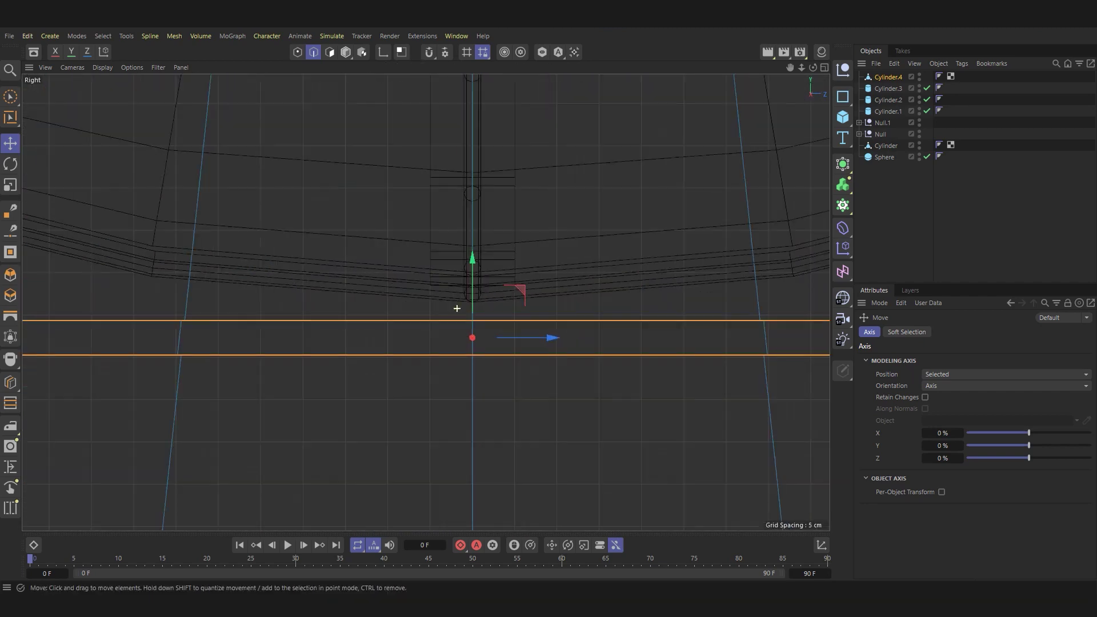
scroll(514, 311, down, 3)
scroll(320, 320, up, 6)
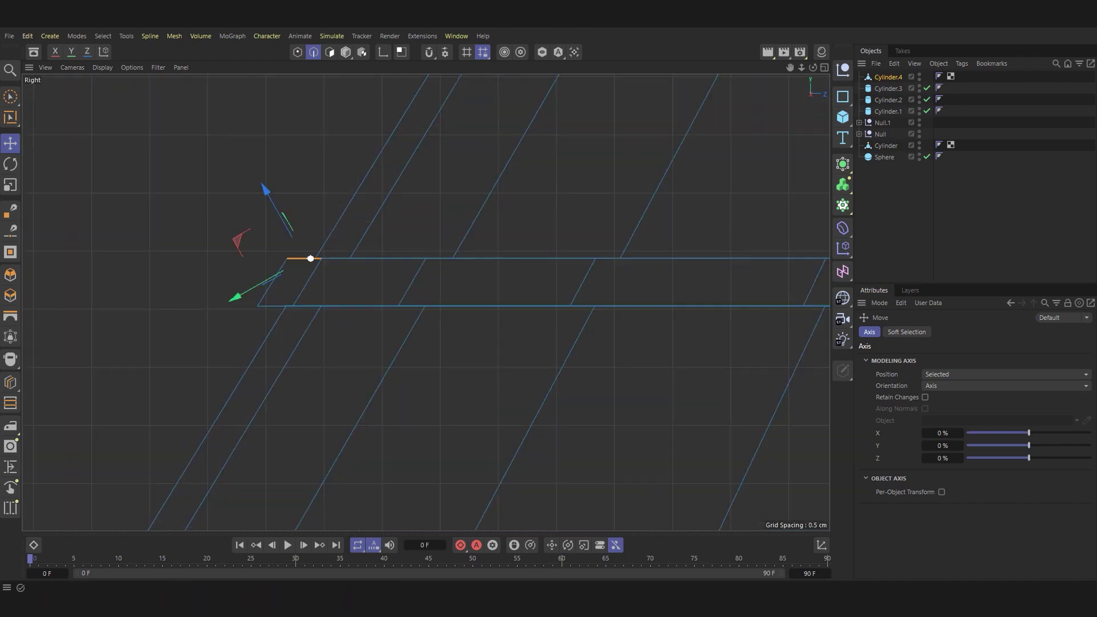
Keep the seam's top edge ring selected and scale it slightly outward.
click(313, 258)
scroll(339, 265, up, 2)
key(t)
drag(791, 245, 797, 246)
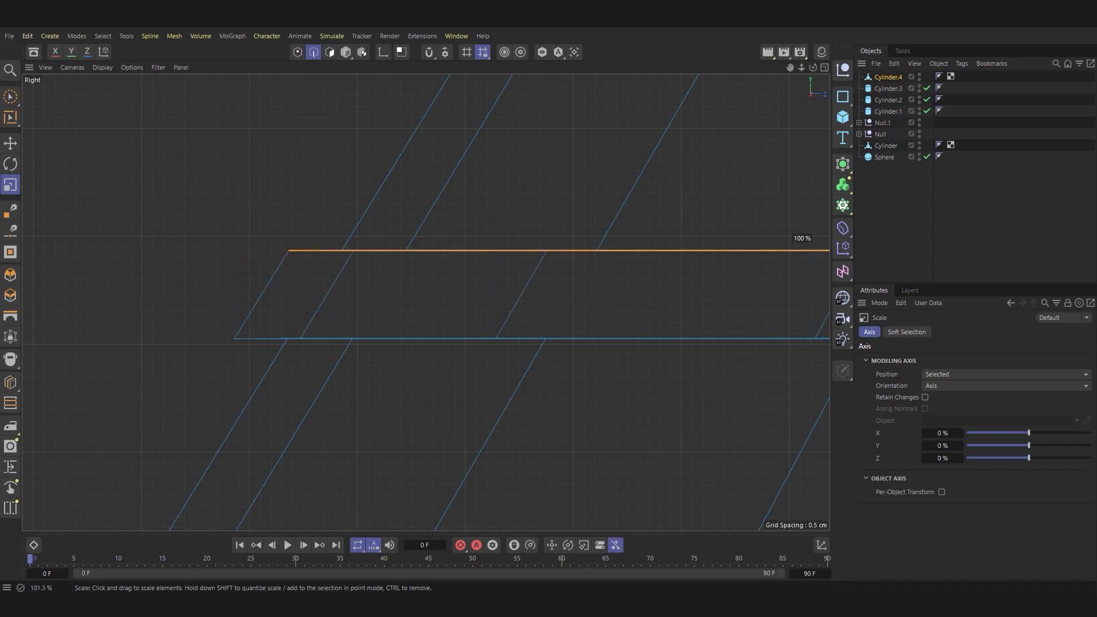
drag(796, 246, 794, 245)
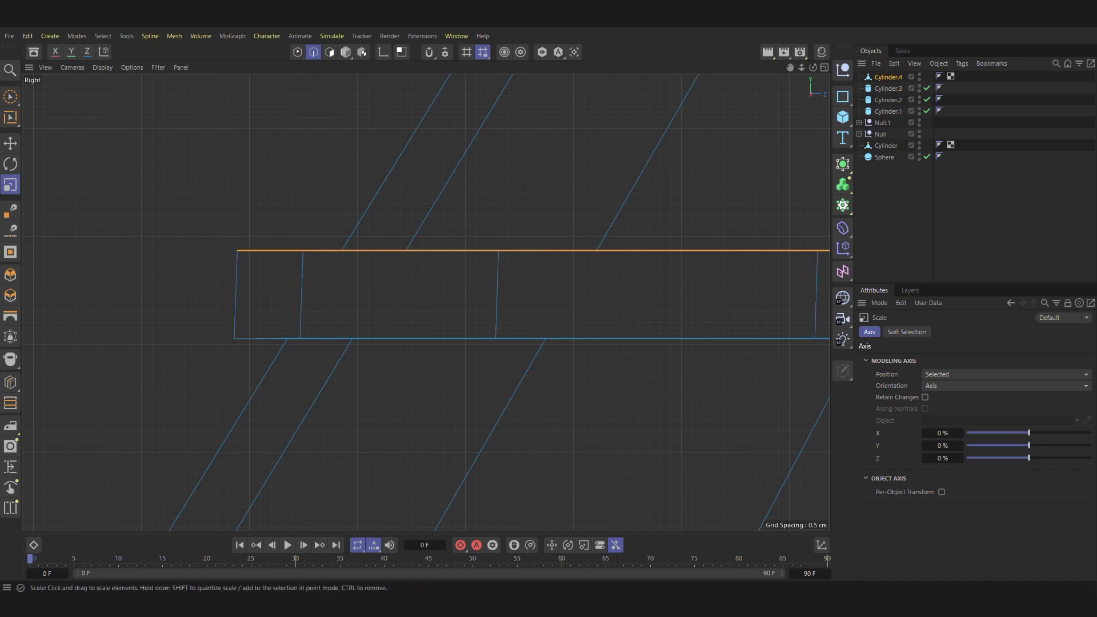
scroll(276, 274, up, 5)
drag(276, 274, 797, 188)
scroll(320, 281, down, 5)
Return to the Perspective view and orbit in close along the raised band.
key(F1)
scroll(276, 278, up, 3)
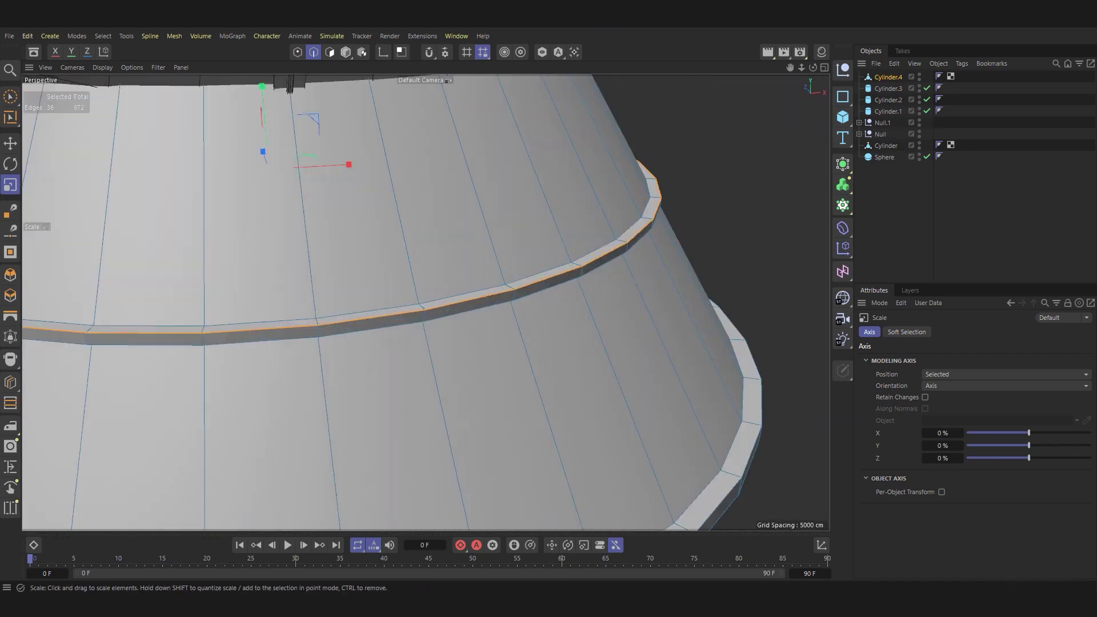
alt+drag(276, 277, 397, 322)
scroll(345, 282, up, 2)
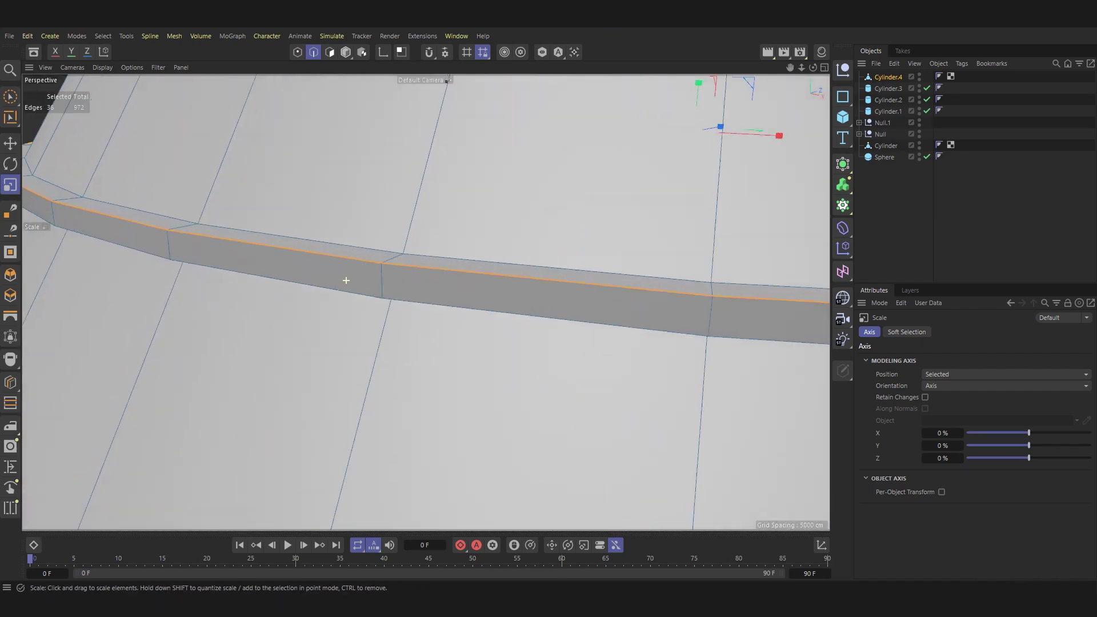
alt+drag(345, 281, 288, 258)
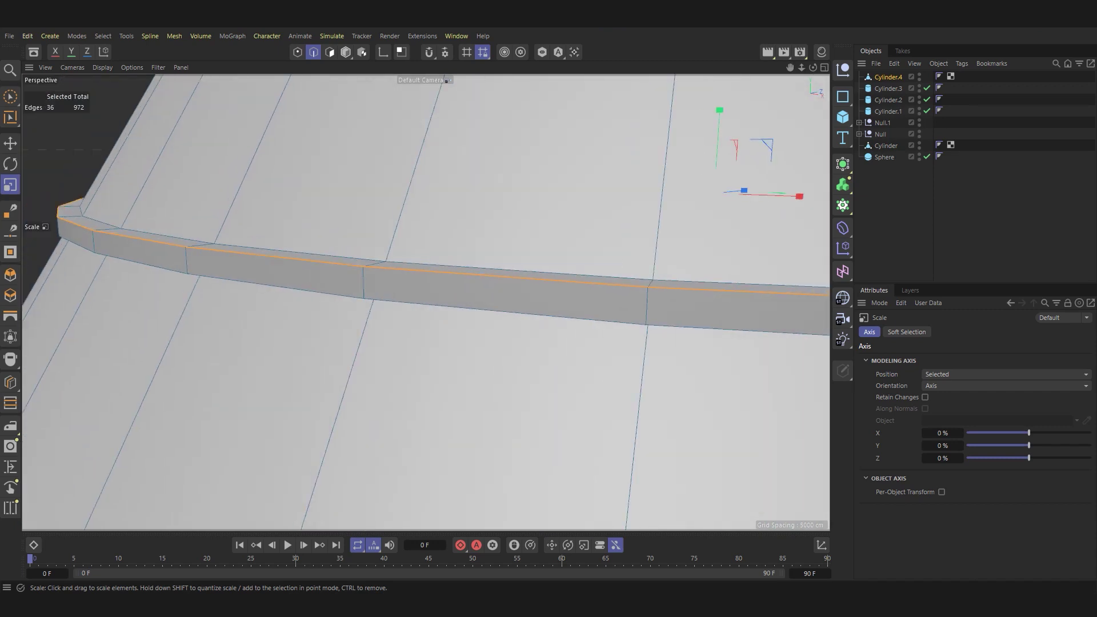
Edge Slide and then bevel the band's edges.
key(e)
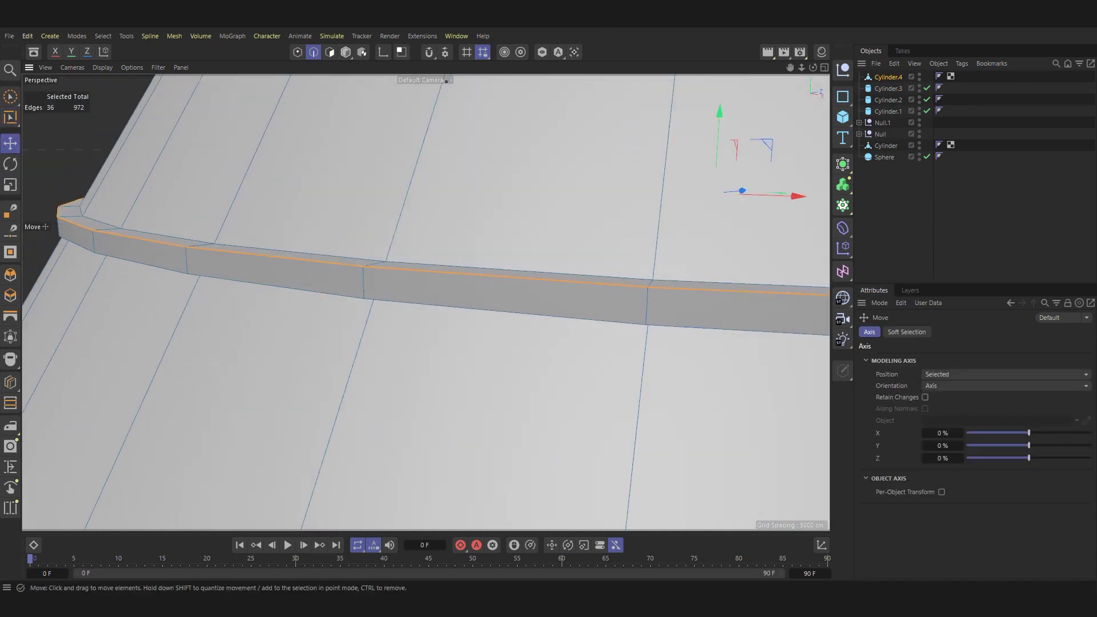
right_click(250, 251)
click(274, 473)
scroll(426, 303, up, 3)
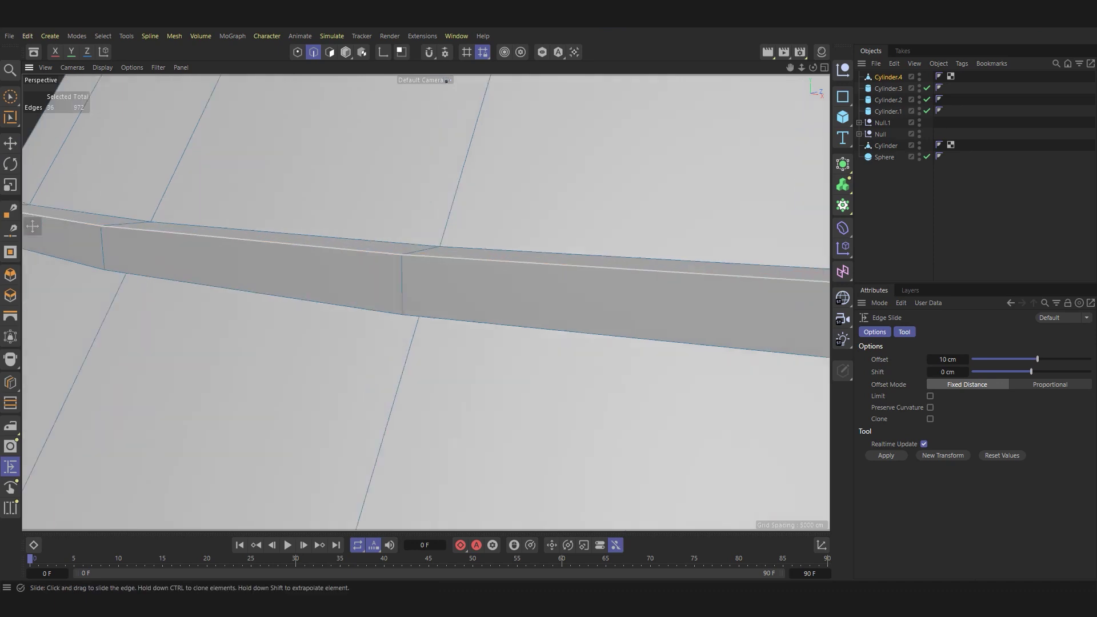
scroll(425, 303, up, 2)
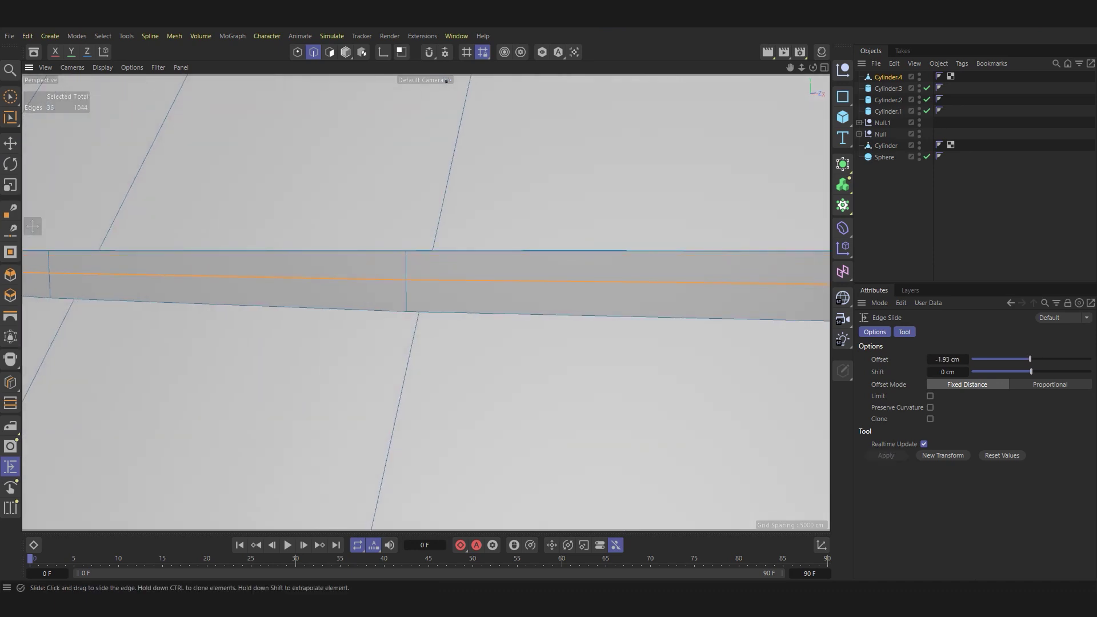
key(e)
key(m)
key(s)
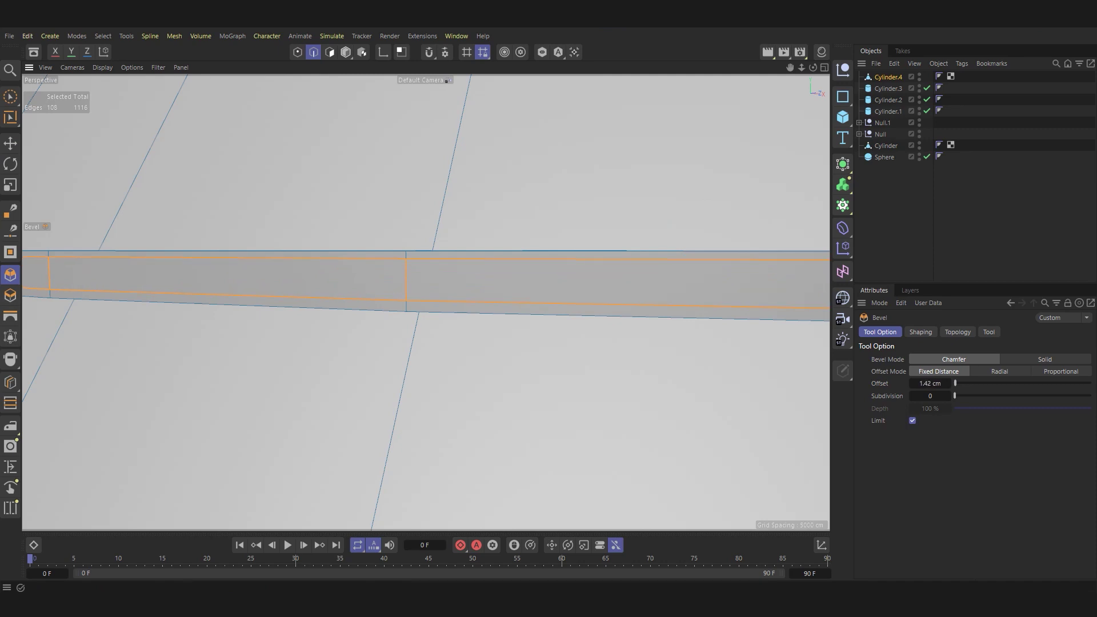
Loop-select the band's middle polygons and extrude them inward by -0.91 cm.
key(u)
key(l)
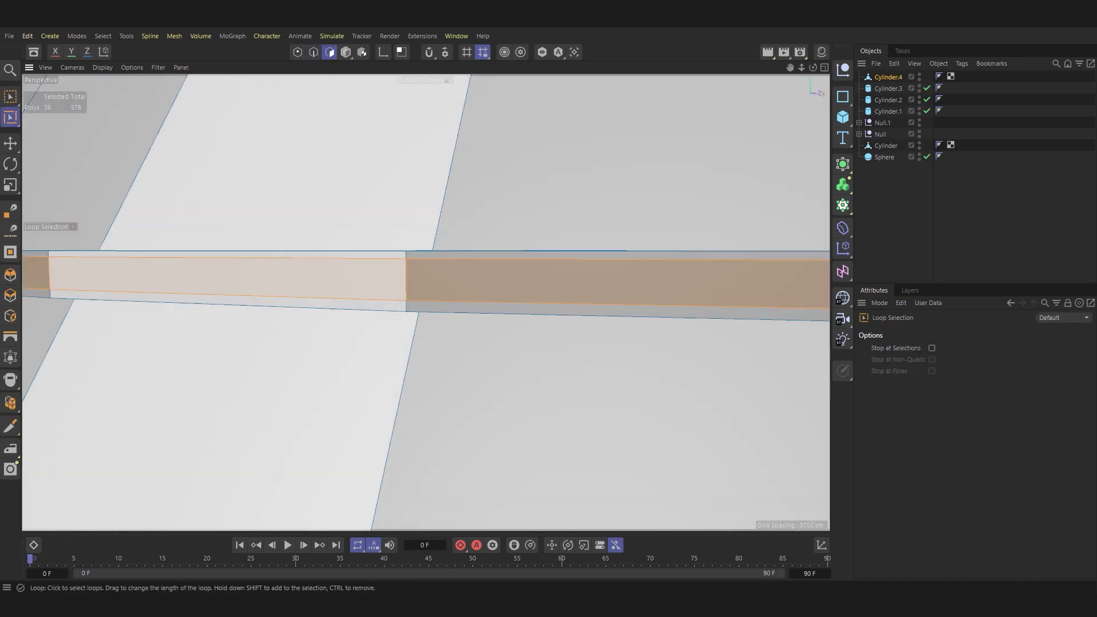
mouse_move(377, 288)
alt+mouse_down()
mouse_move(400, 286)
mouse_move(374, 288)
alt+mouse_up()
key(d)
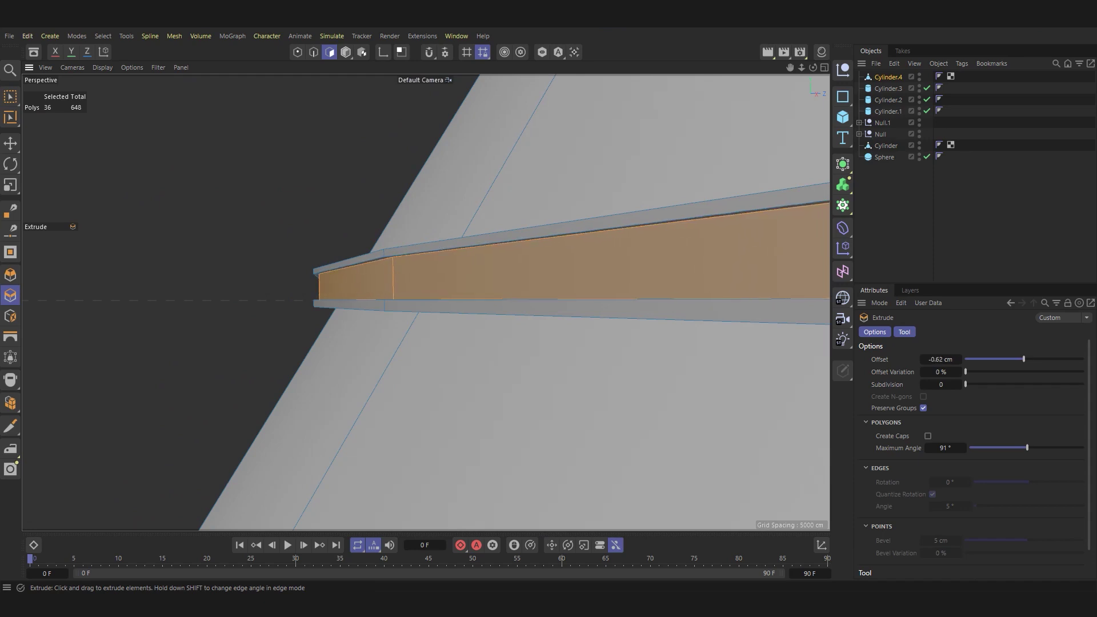
mouse_move(400, 288)
mouse_down()
mouse_move(452, 451)
mouse_move(402, 472)
mouse_move(425, 302)
mouse_move(577, 367)
mouse_move(522, 383)
mouse_up()
Rotate the capsule sphere about 12.8°.
key(e)
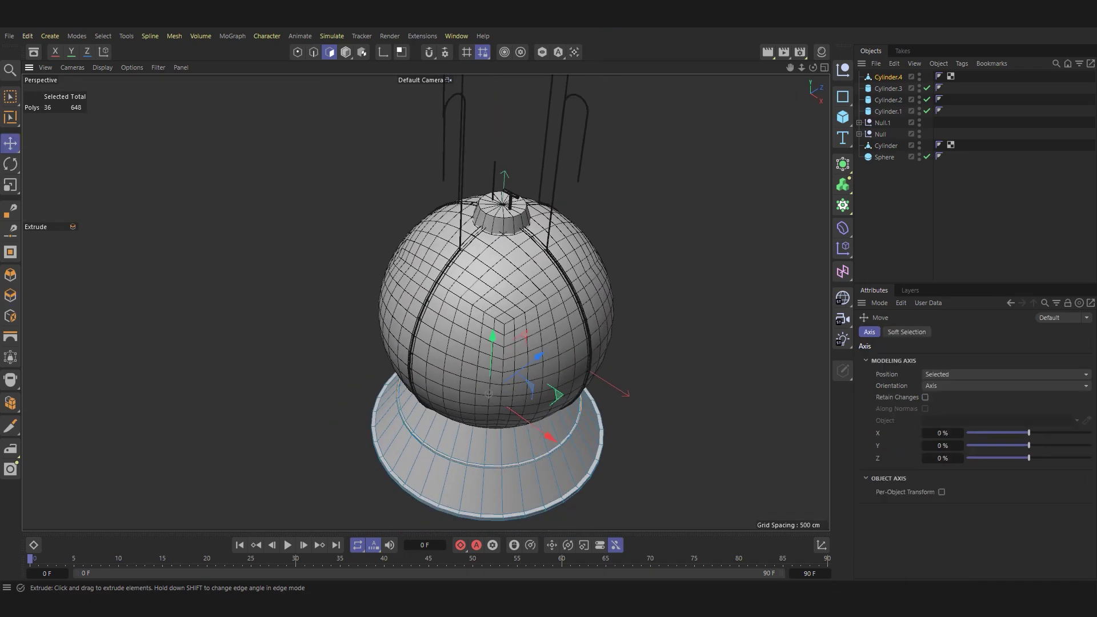
key(Return)
click(571, 342)
scroll(604, 359, up, 3)
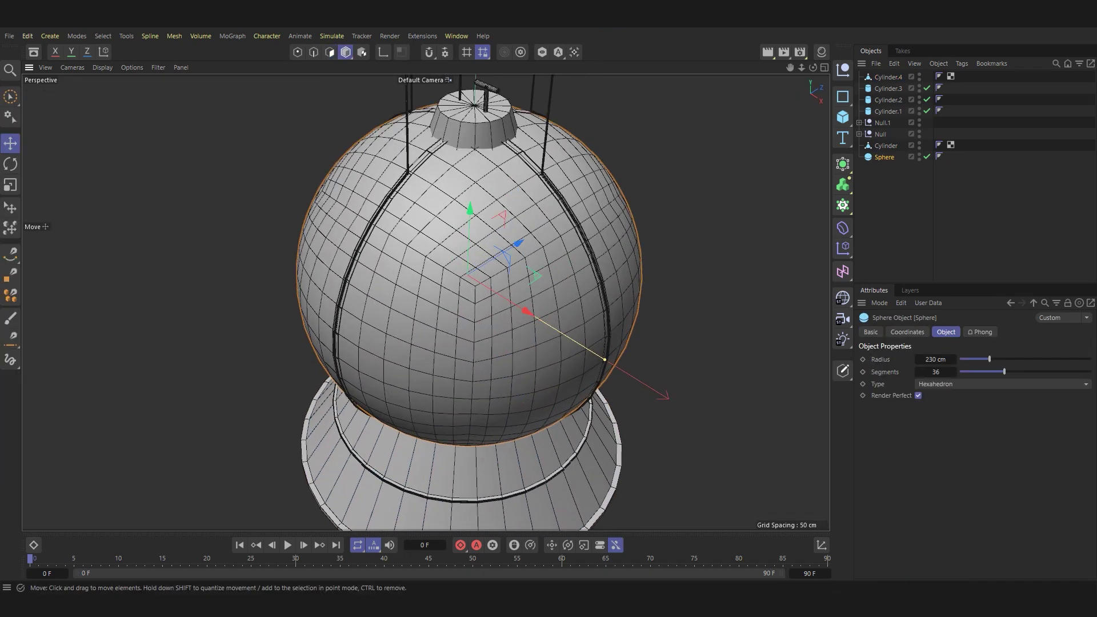
key(r)
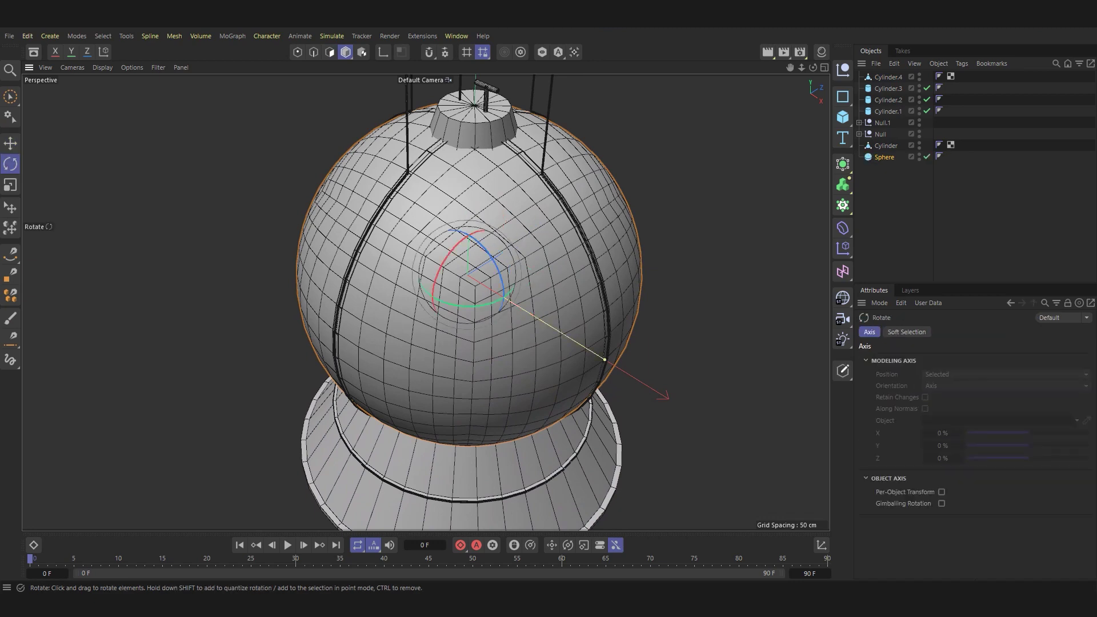
mouse_move(604, 359)
mouse_down()
mouse_move(628, 336)
mouse_move(657, 473)
mouse_up()
key(e)
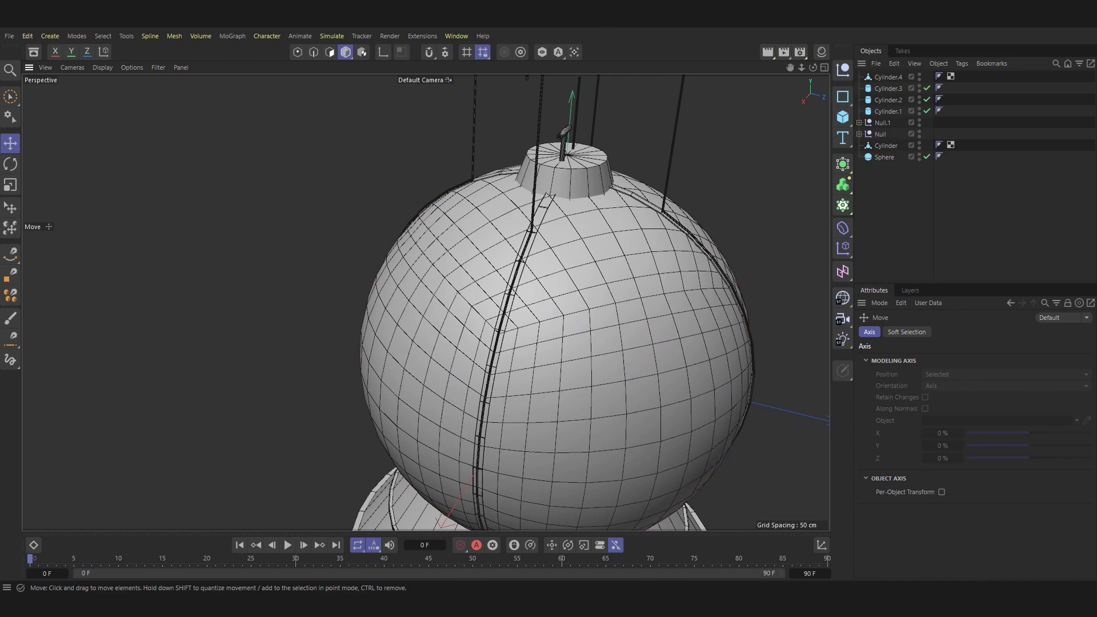
Switch the sphere to Points mode and try a point bevel, undoing the oversized result.
click(514, 314)
alt+drag(514, 314, 515, 278)
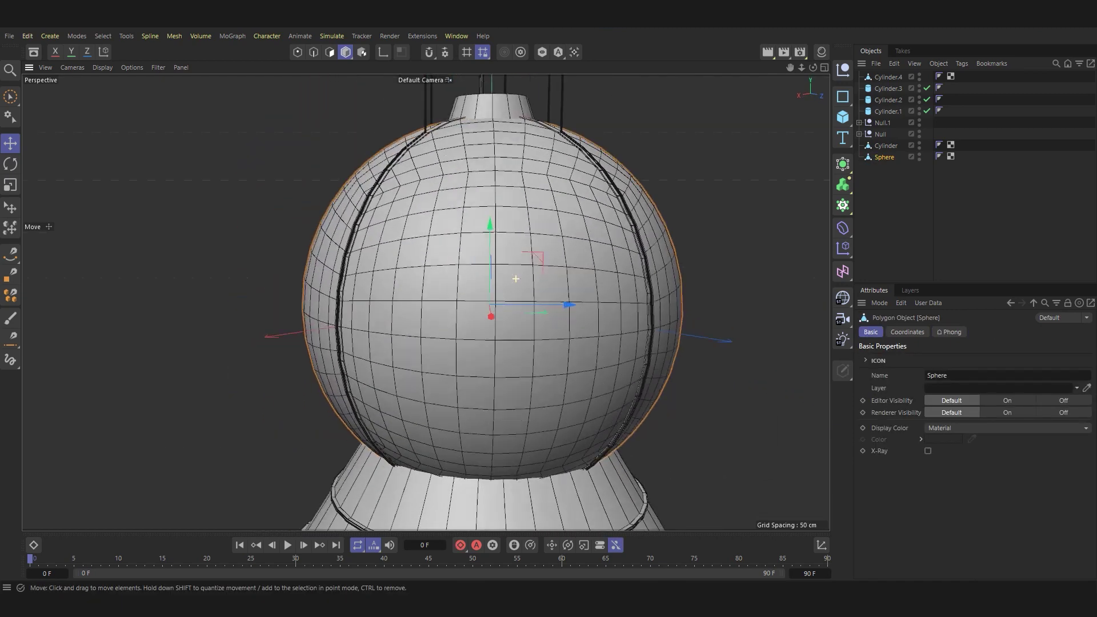
click(297, 52)
scroll(491, 257, up, 2)
scroll(491, 257, up, 3)
scroll(491, 257, up, 2)
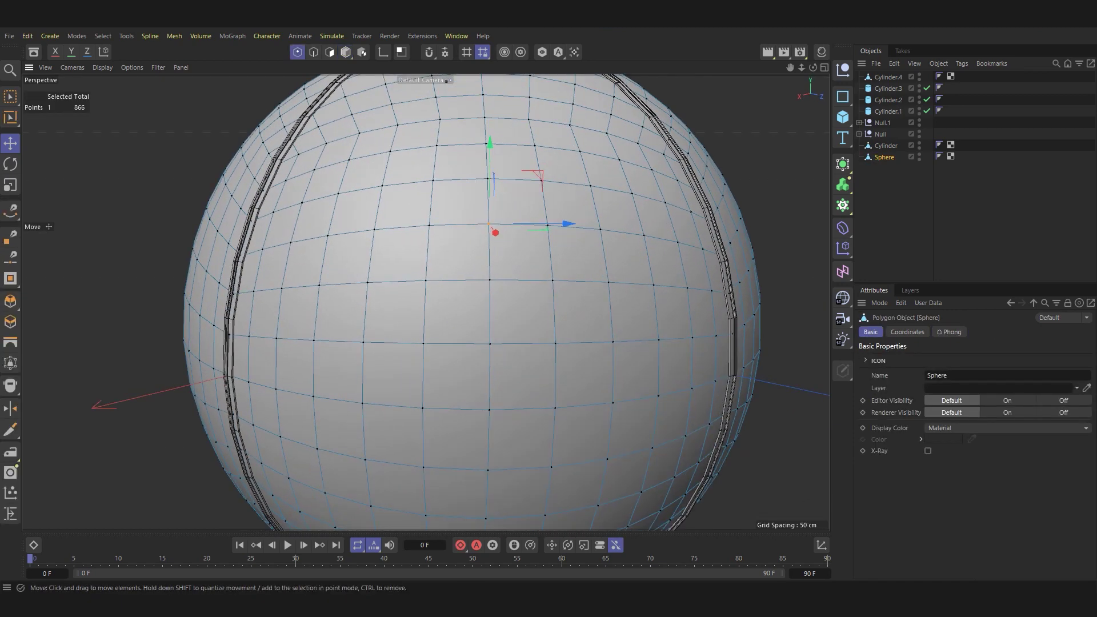
key(m)
key(s)
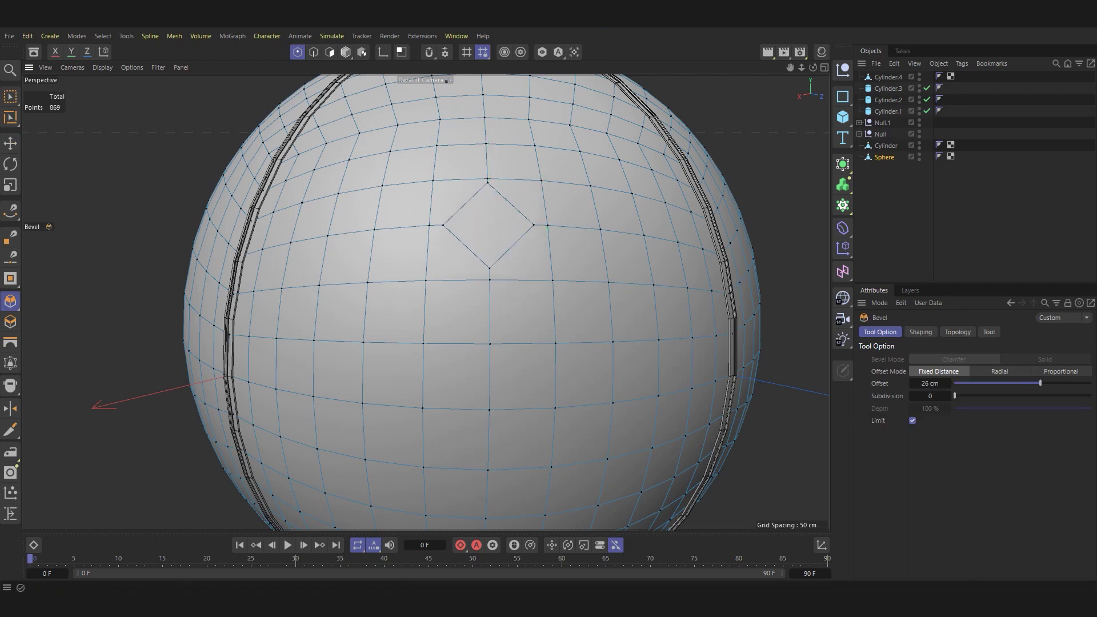
key(ctrl+z)
scroll(552, 281, down, 5)
Bevel a single point into a round patch with Subdivision 2 and adjusted depth.
alt+drag(426, 304, 420, 297)
scroll(324, 400, up, 5)
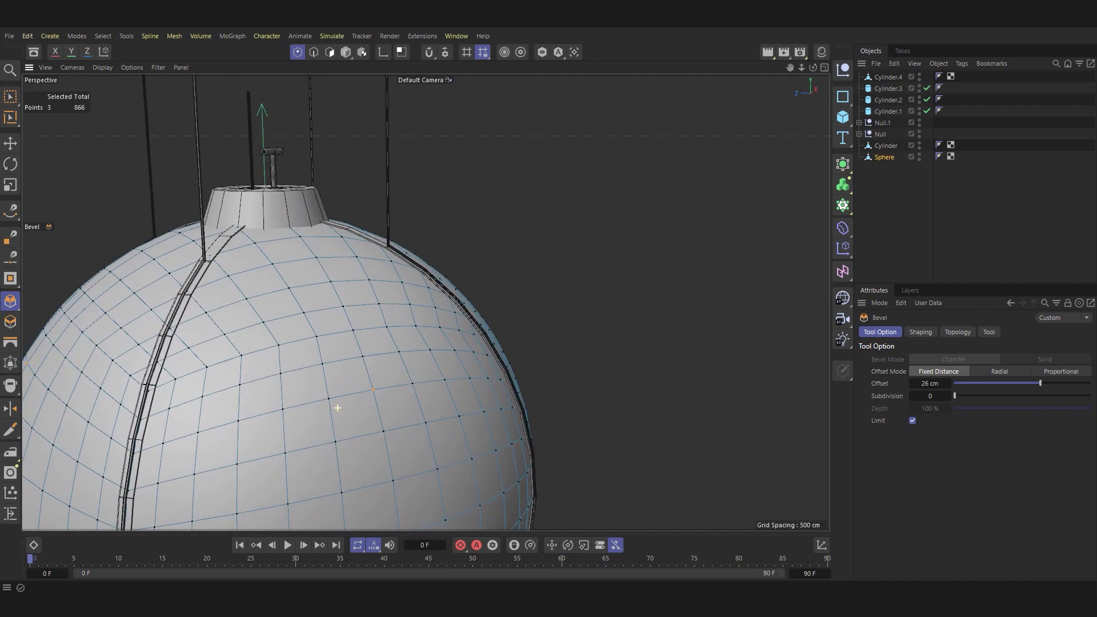
drag(389, 360, 399, 360)
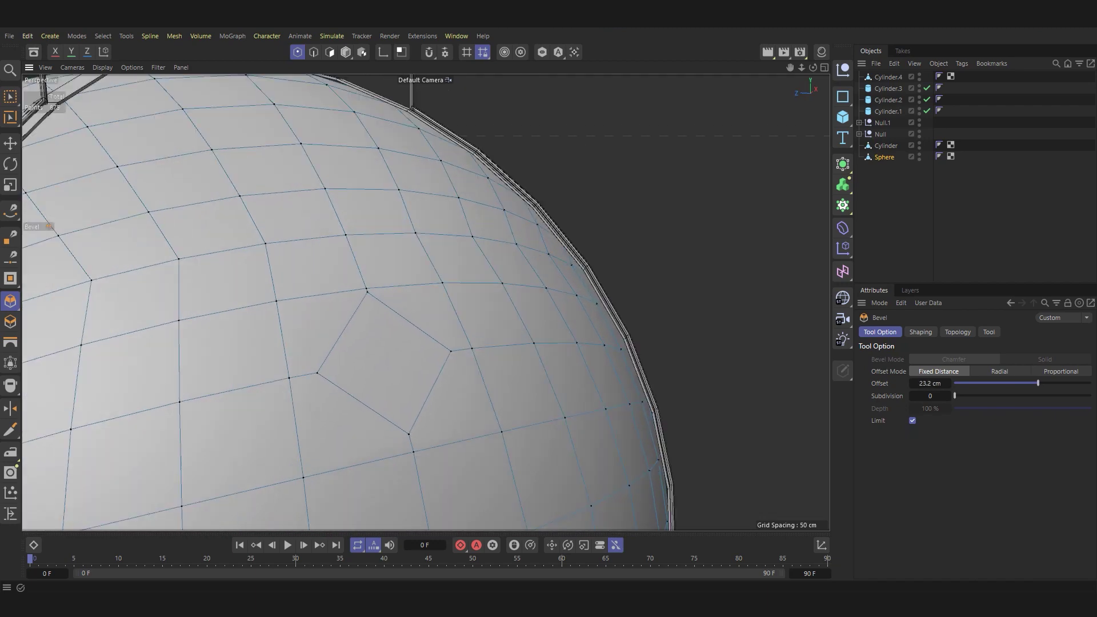
drag(948, 396, 960, 396)
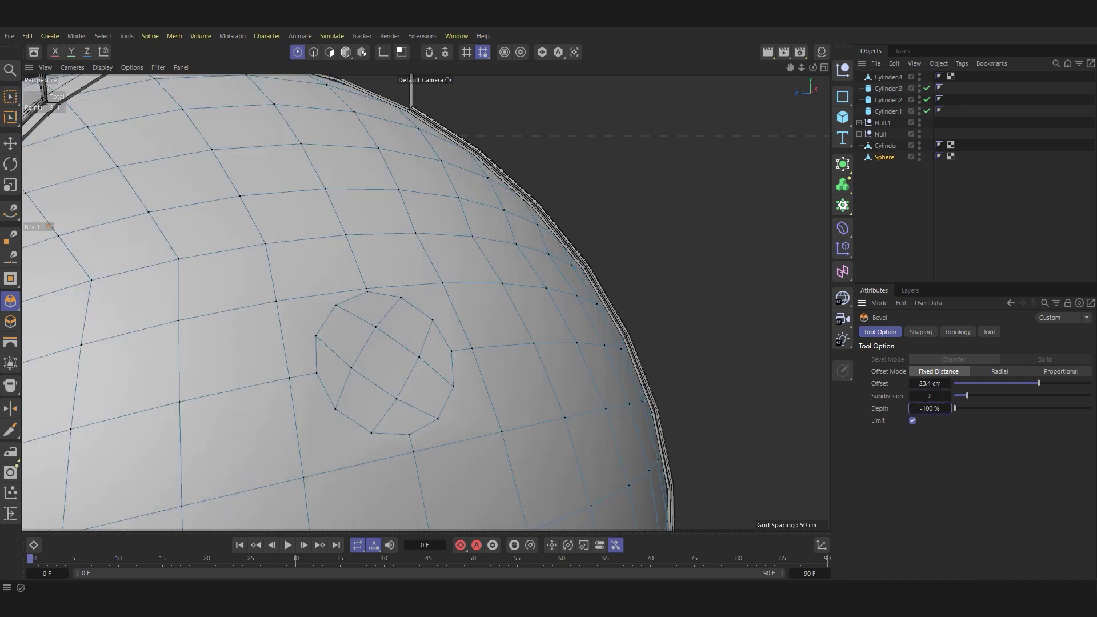
key(ctrl+z)
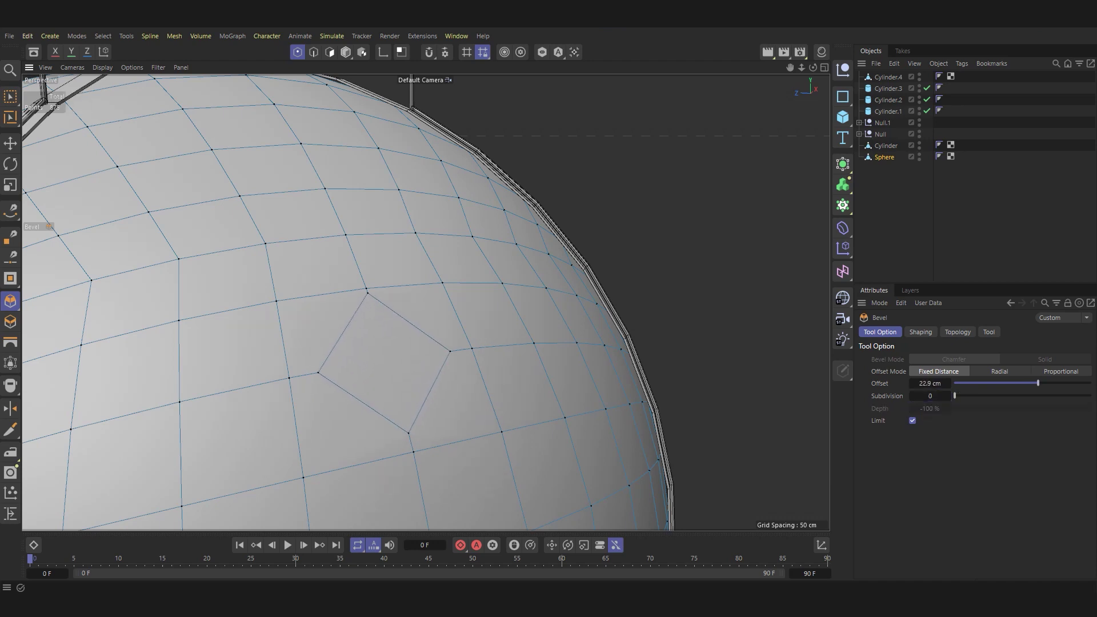
text(2)
key(Return)
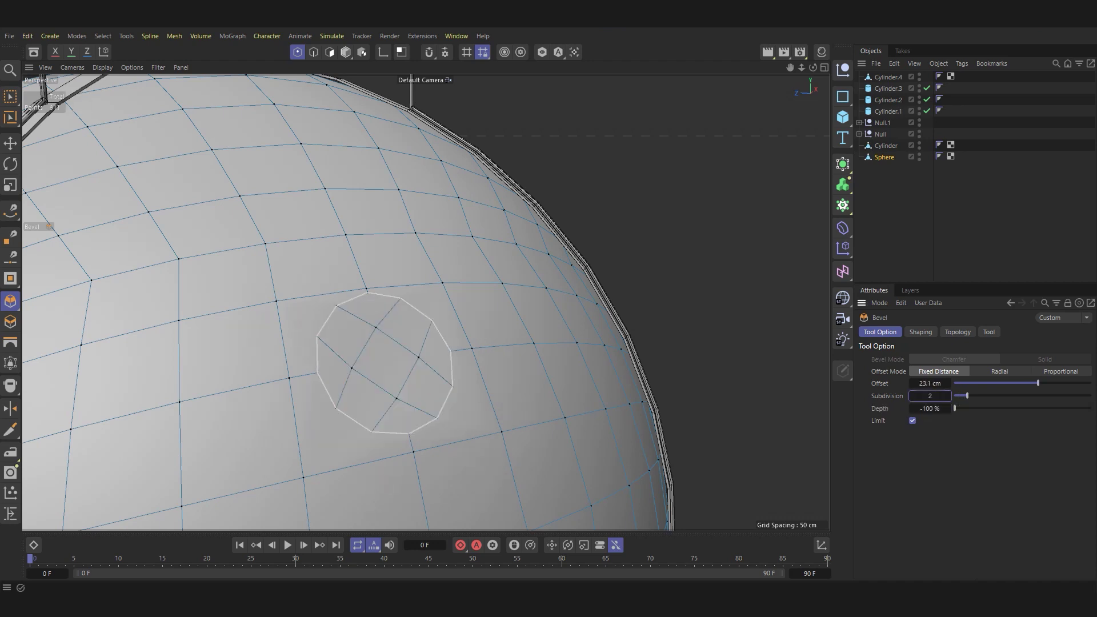
mouse_move(954, 409)
mouse_down()
mouse_move(1088, 408)
mouse_move(956, 408)
mouse_up()
Switch to Polygon mode with the Live Selection tool.
key(e)
alt+drag(536, 339, 514, 320)
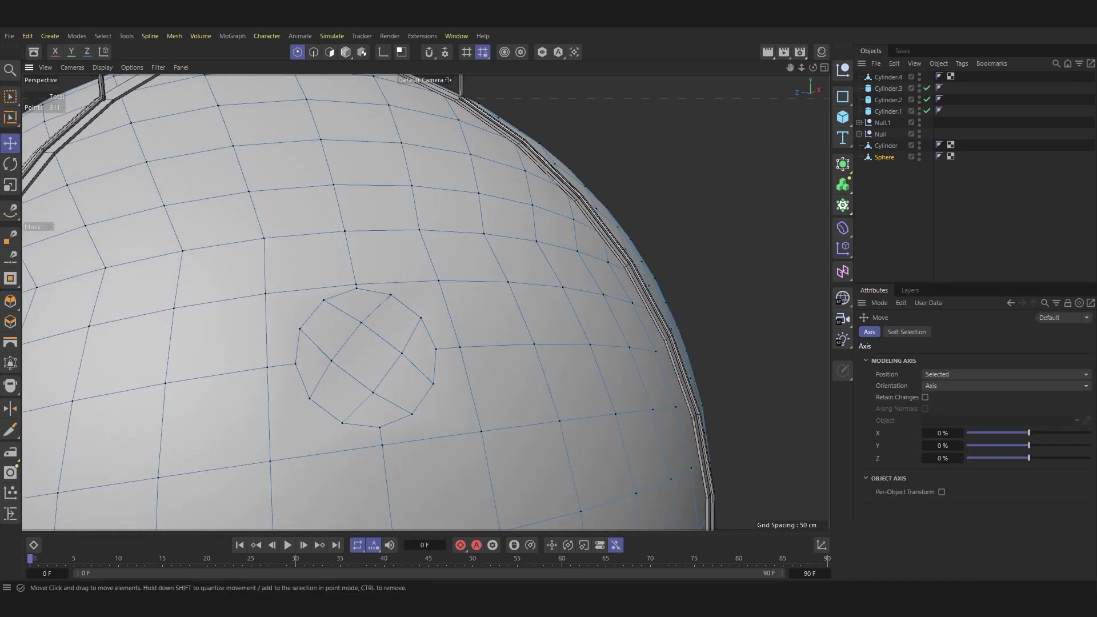
click(329, 52)
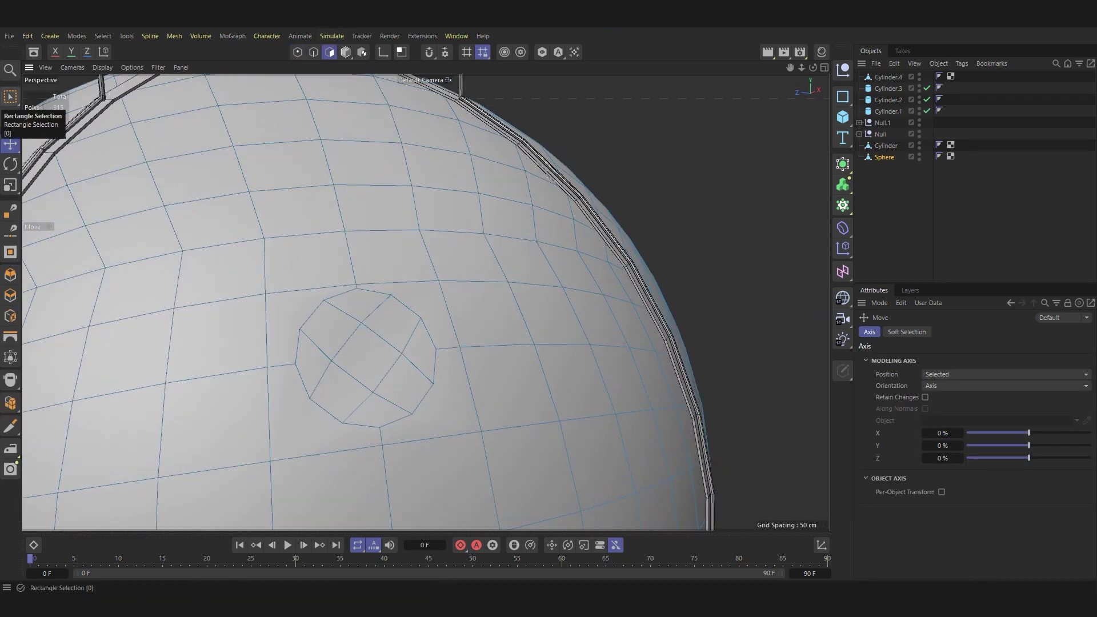
click(10, 117)
Select the round patch polygons and extrude them outward about 2.3 cm.
mouse_move(325, 317)
mouse_down()
mouse_move(366, 354)
mouse_move(389, 399)
mouse_move(518, 321)
mouse_up()
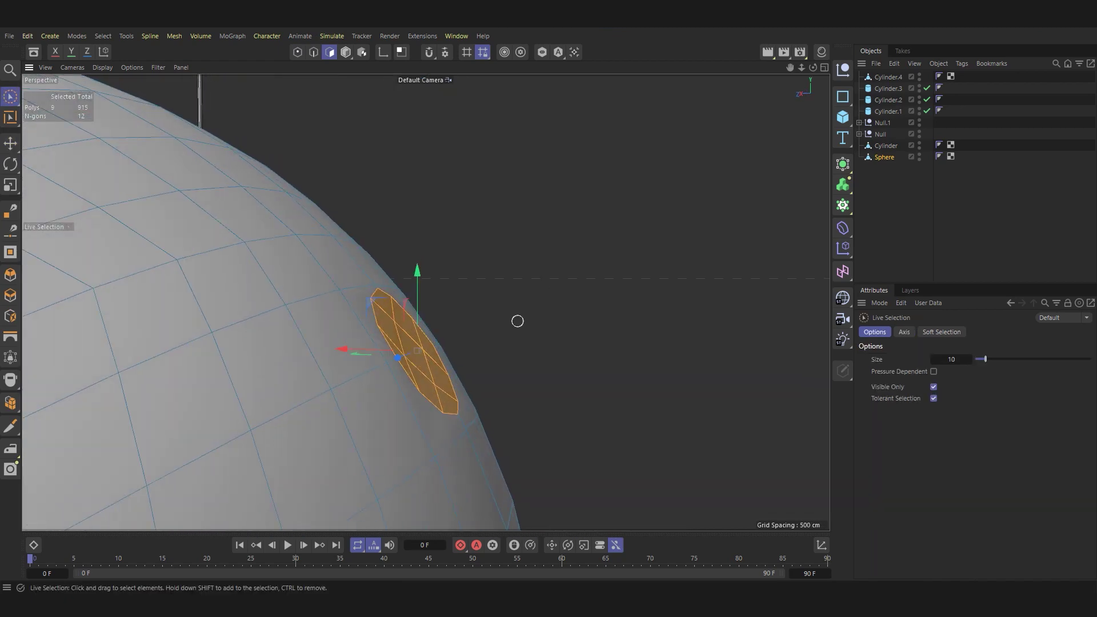
scroll(428, 367, down, 5)
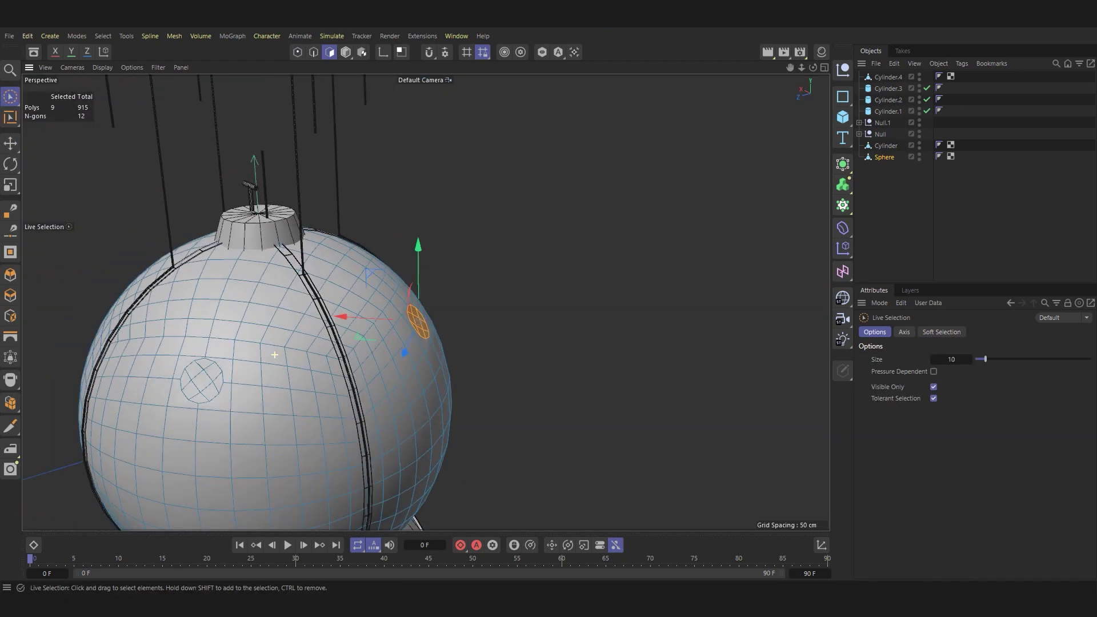
alt+drag(429, 367, 513, 403)
scroll(513, 403, up, 5)
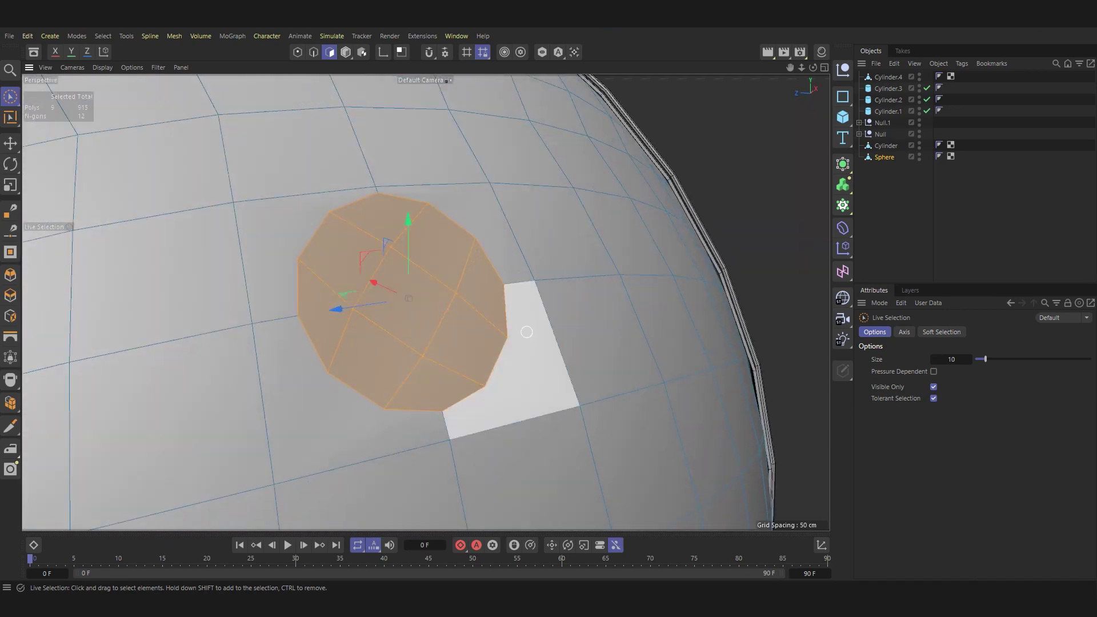
key(d)
mouse_move(407, 297)
mouse_down()
mouse_move(434, 298)
mouse_move(354, 321)
mouse_up()
scroll(434, 297, down, 5)
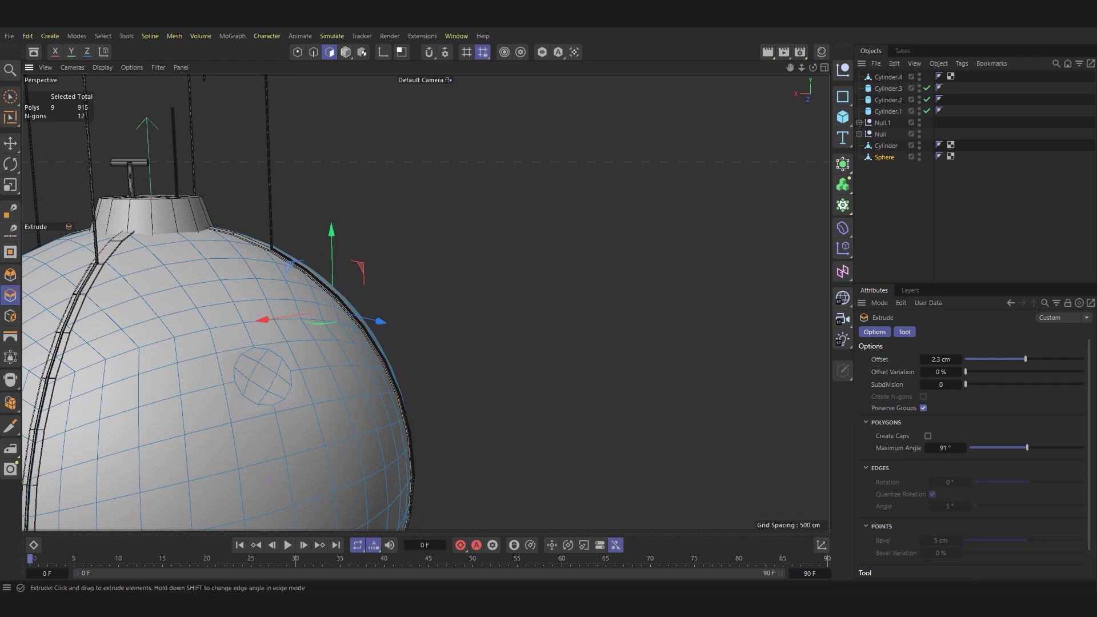
Add more patches to the selection and extrude them outward again.
key(space)
click(265, 361)
scroll(276, 384, down, 5)
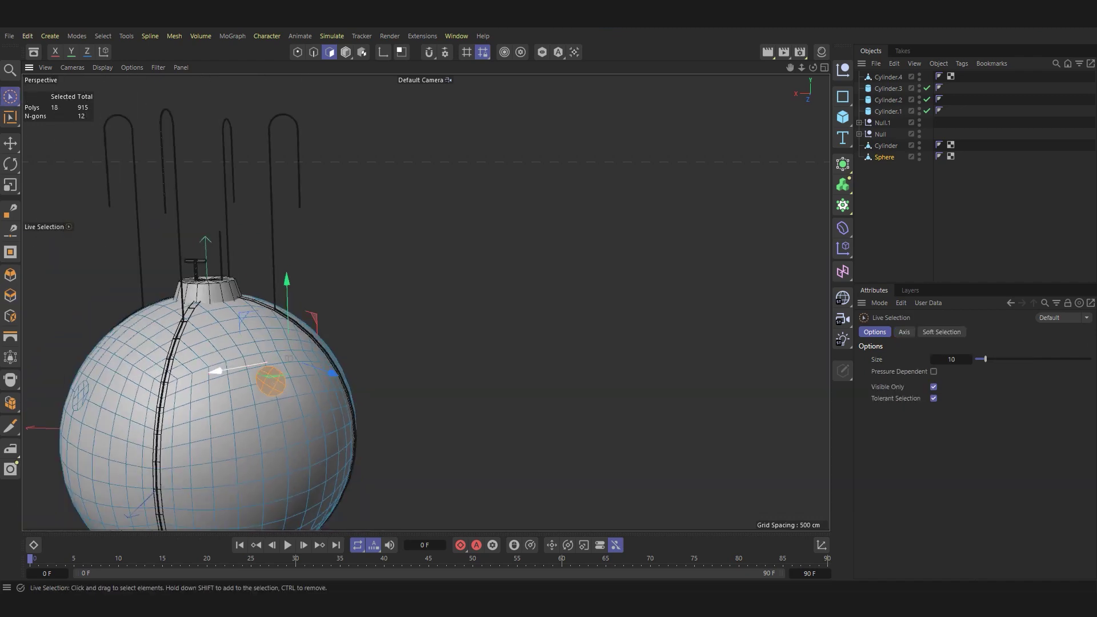
mouse_move(276, 383)
alt+mouse_down()
mouse_move(124, 440)
mouse_move(303, 368)
mouse_move(287, 370)
mouse_move(425, 301)
alt+mouse_up()
shift+click(117, 437)
scroll(286, 371, up, 5)
key(space)
scroll(287, 370, down, 5)
scroll(287, 370, down, 3)
scroll(287, 369, down, 3)
Bevel another single point on the sphere into a round patch.
scroll(425, 302, up, 2)
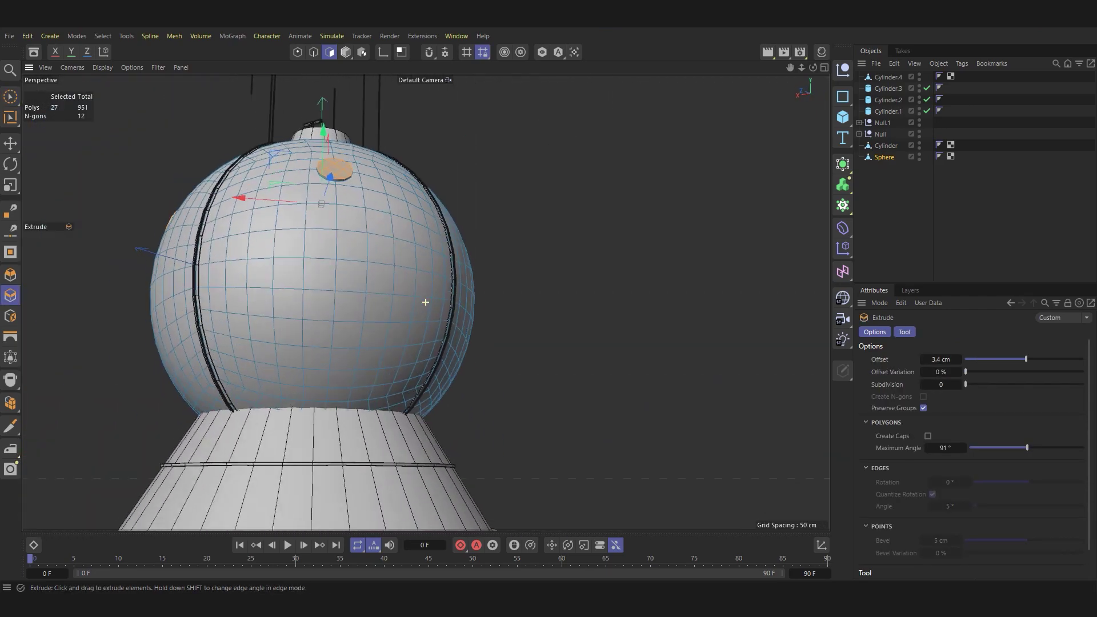
key(Return)
key(e)
click(302, 298)
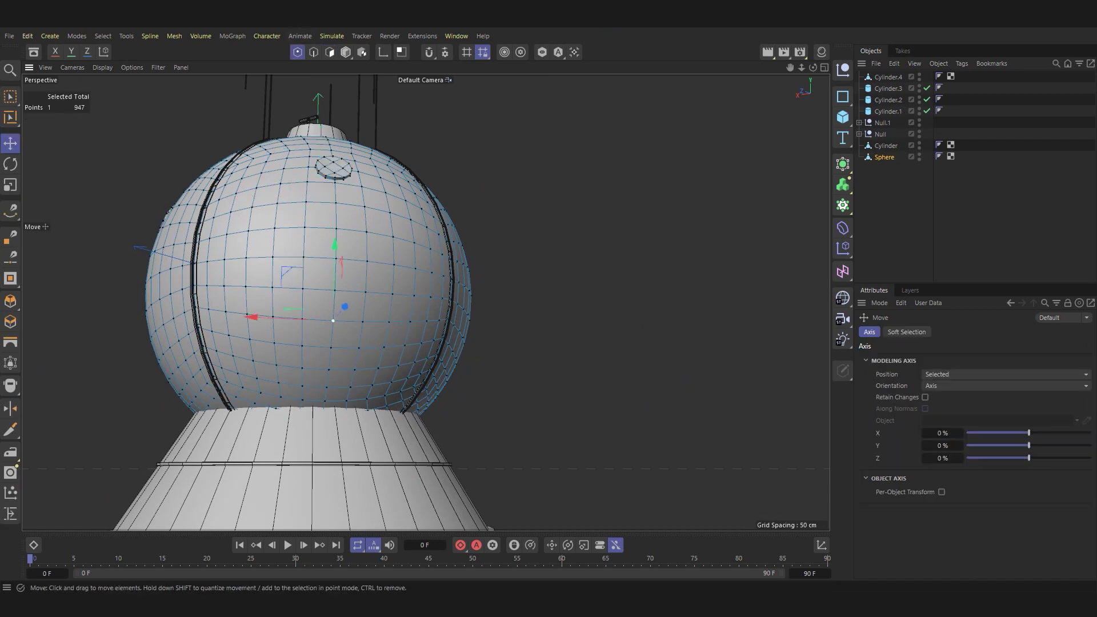
scroll(360, 326, up, 1)
scroll(349, 325, up, 4)
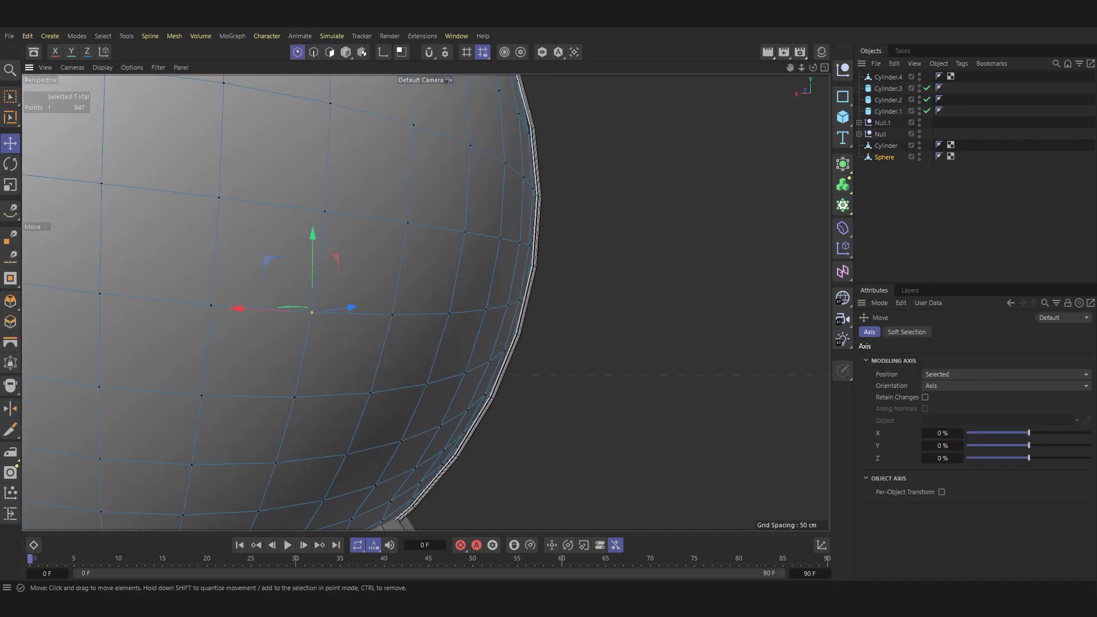
key(m)
key(s)
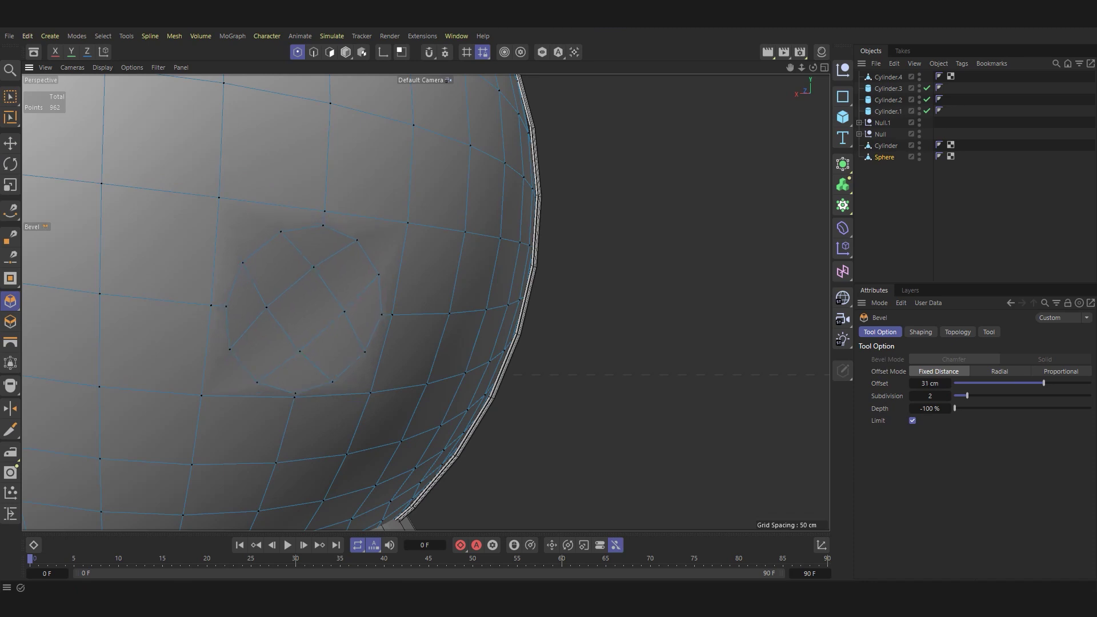
Select the beveled patch's polygons and extrude them outward into a cylindrical porthole boss.
key(Return)
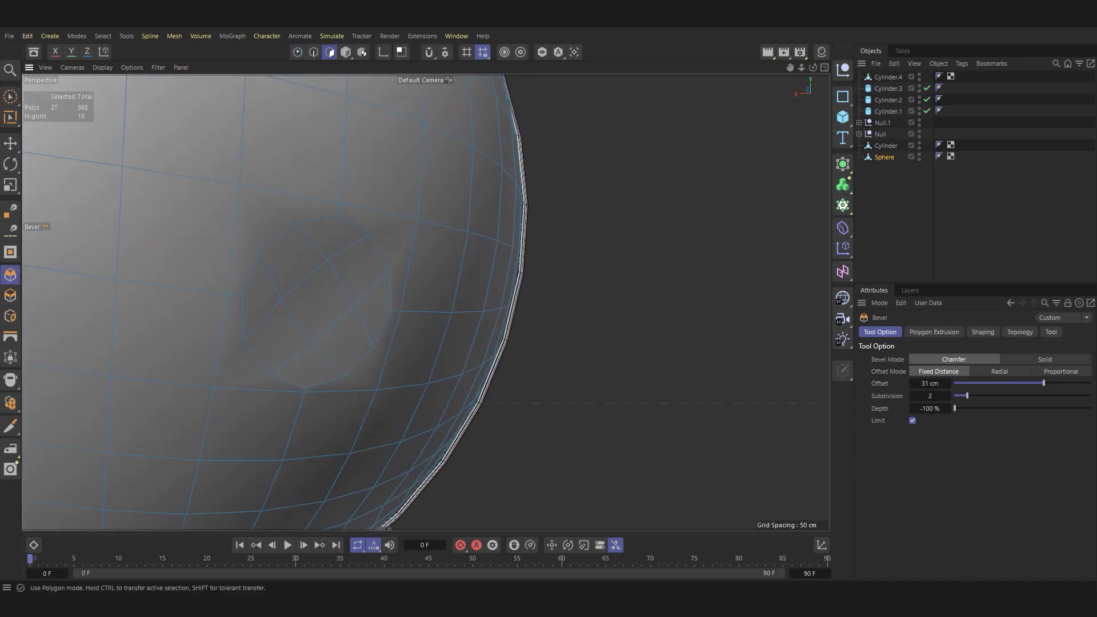
key(9)
drag(343, 309, 291, 272)
shift+drag(352, 332, 326, 365)
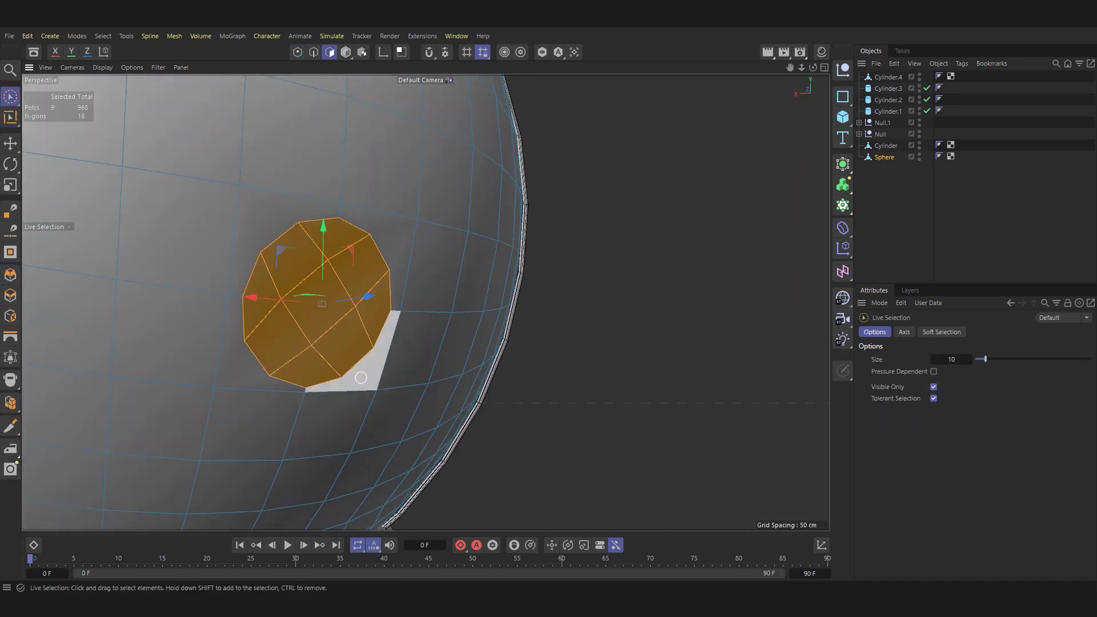
key(e)
mouse_move(426, 303)
alt+mouse_down()
mouse_move(337, 297)
mouse_move(410, 329)
alt+mouse_up()
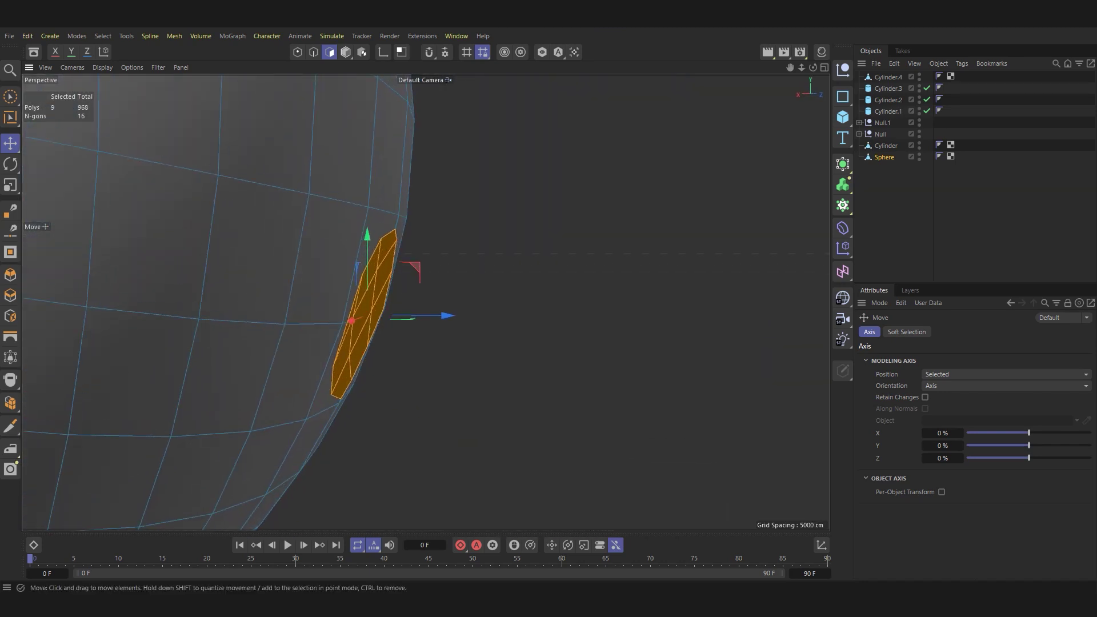
key(d)
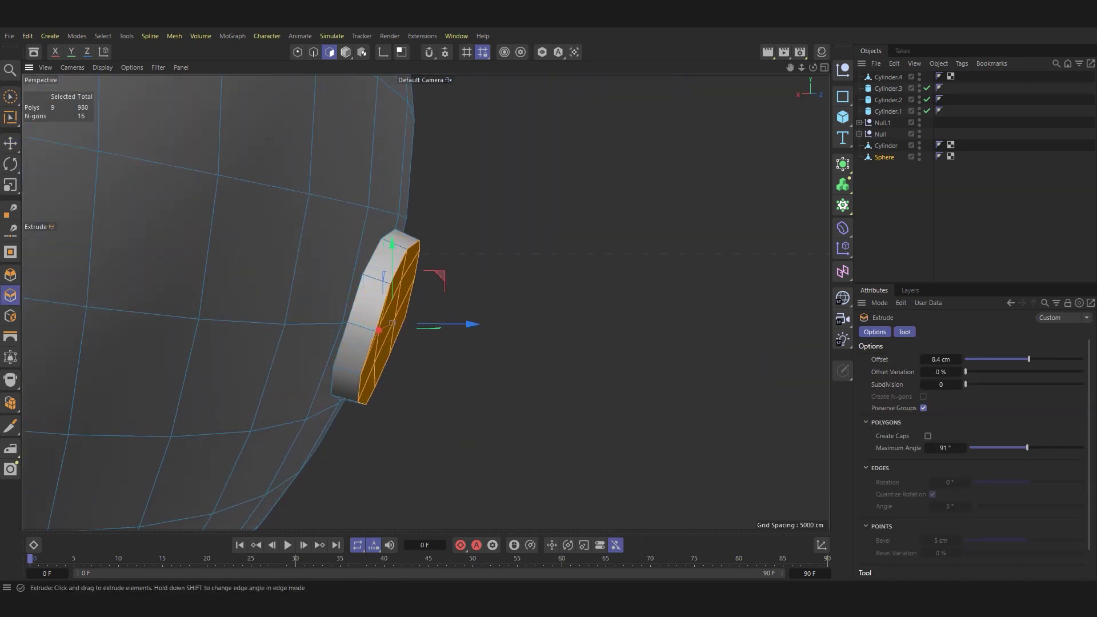
In Edge mode, select all sphere edges and dismiss the modelling commands menu.
key(Return)
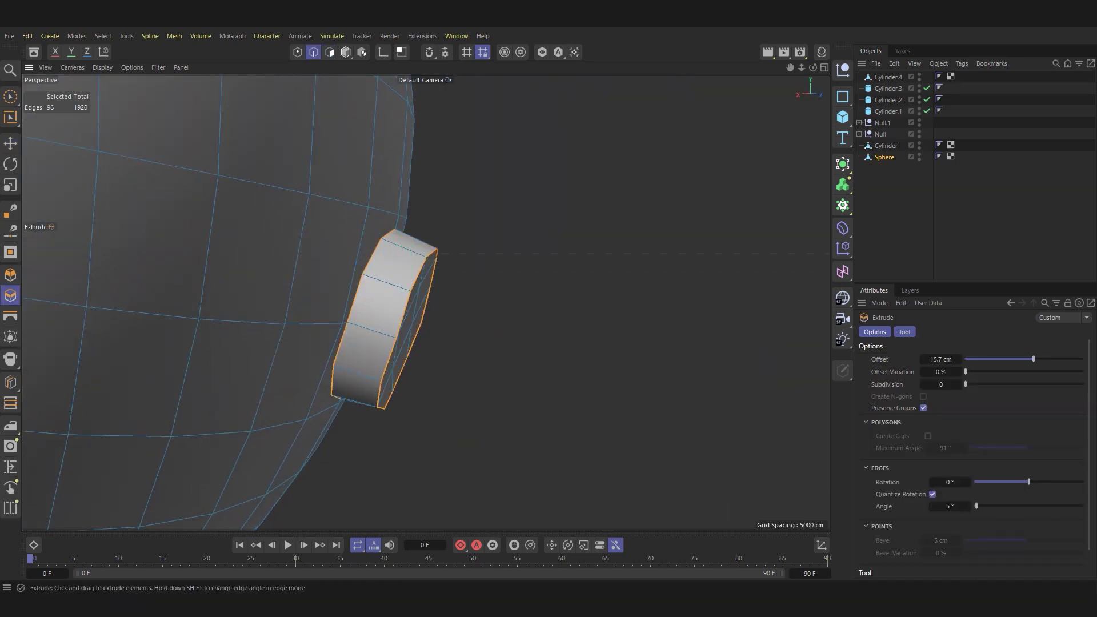
key(e)
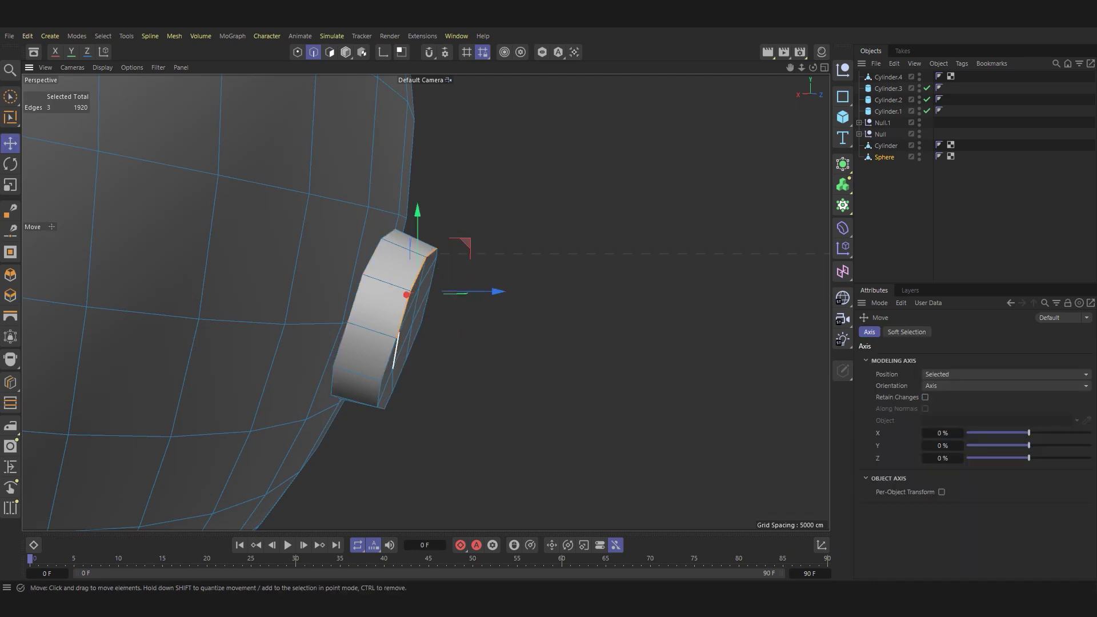
mouse_move(391, 342)
alt+mouse_down()
mouse_move(431, 307)
mouse_move(417, 314)
mouse_move(514, 309)
alt+mouse_up()
scroll(514, 320, up, 3)
key(ctrl+a)
right_click(472, 334)
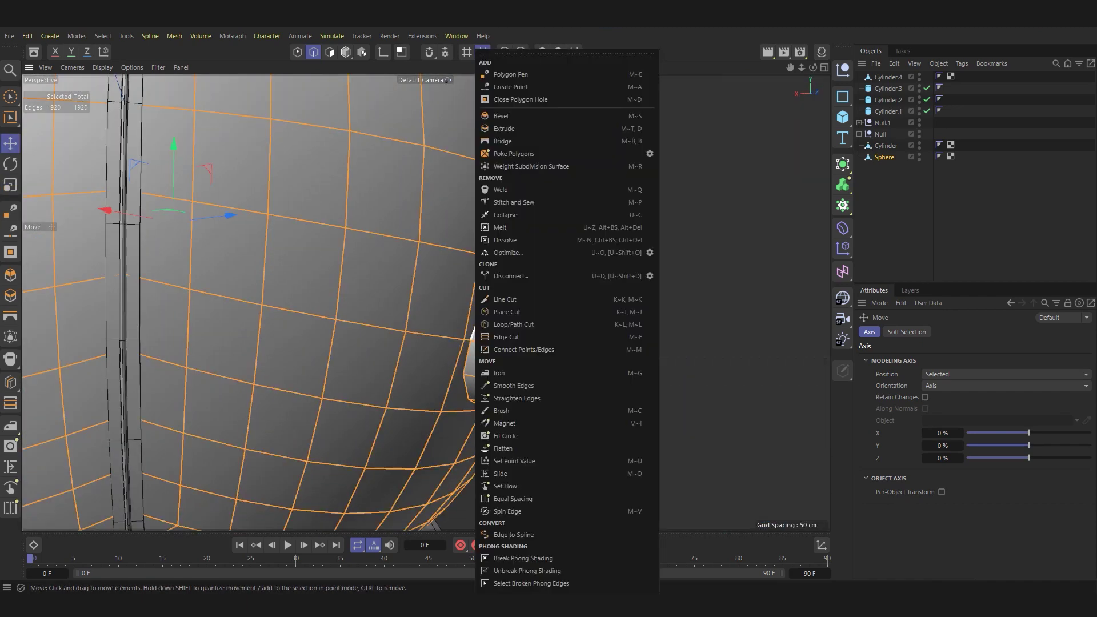
key(Escape)
Inset the porthole cap polygons and extrude them 2 cm, leaving a rim.
scroll(425, 301, down, 5)
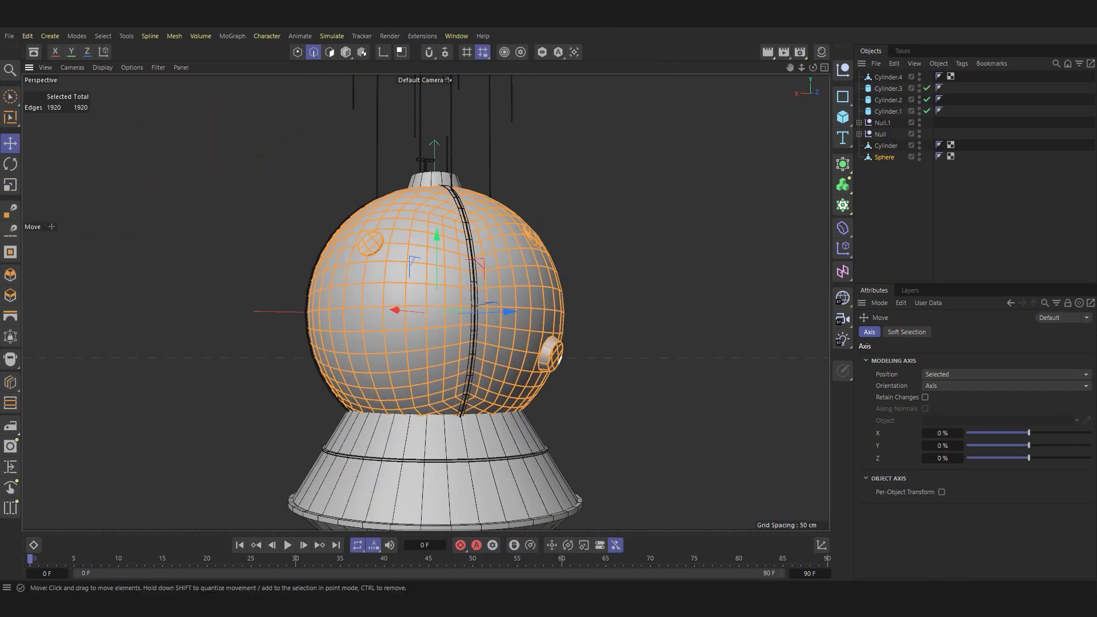
alt+drag(400, 309, 454, 303)
scroll(517, 354, up, 5)
double_click(466, 328)
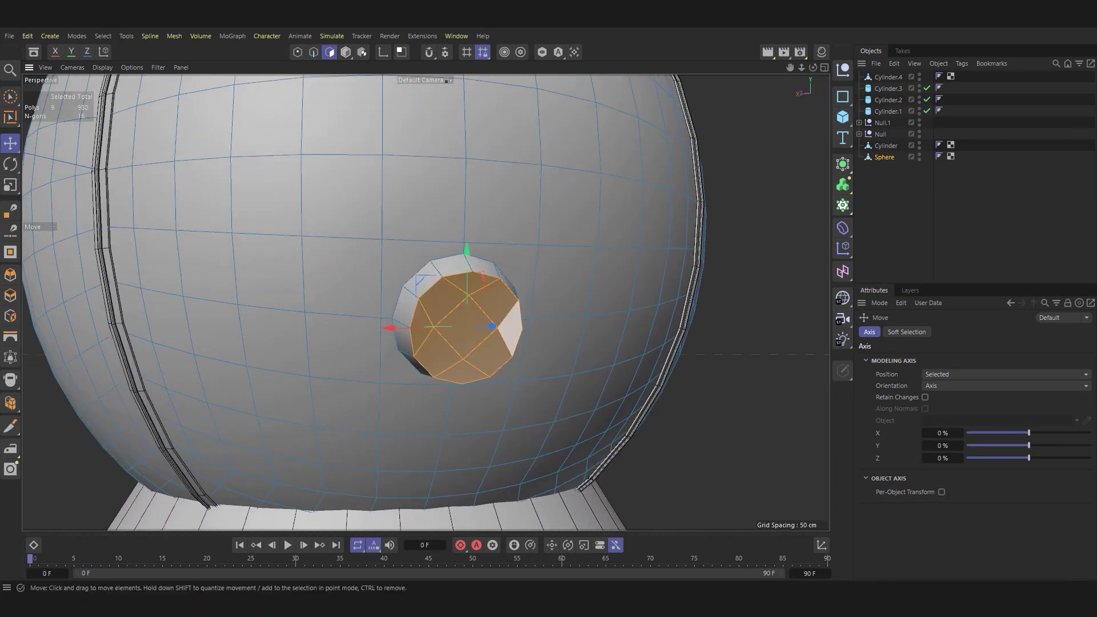
key(i)
alt+drag(426, 301, 474, 301)
key(d)
drag(572, 343, 594, 343)
Check the porthole extrusion in the four-view, side and perspective layouts.
key(F5)
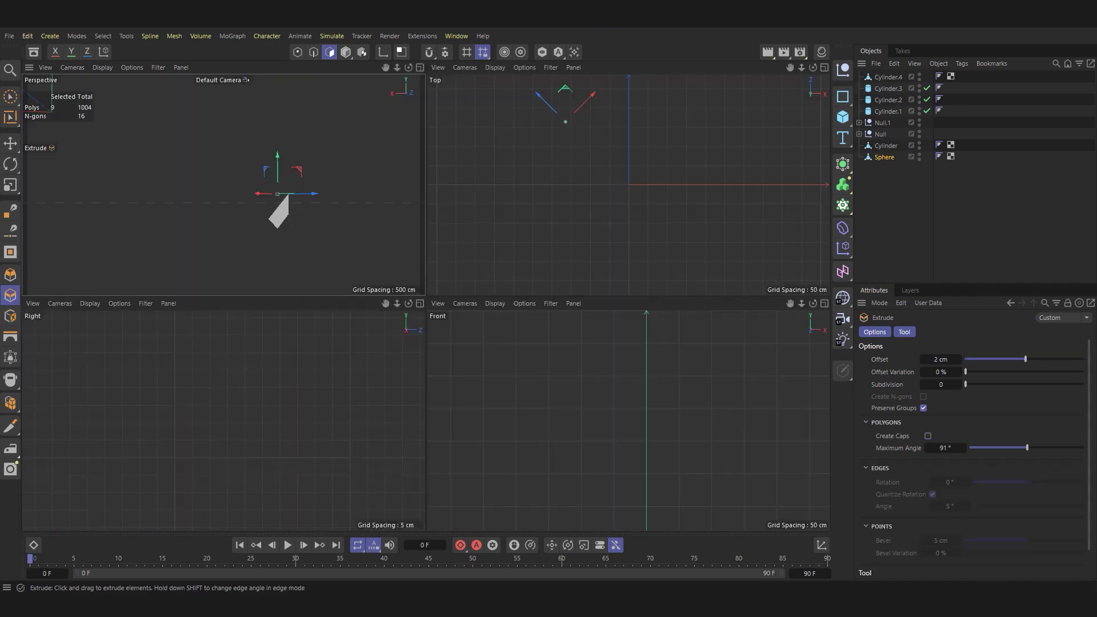
key(F4)
key(F5)
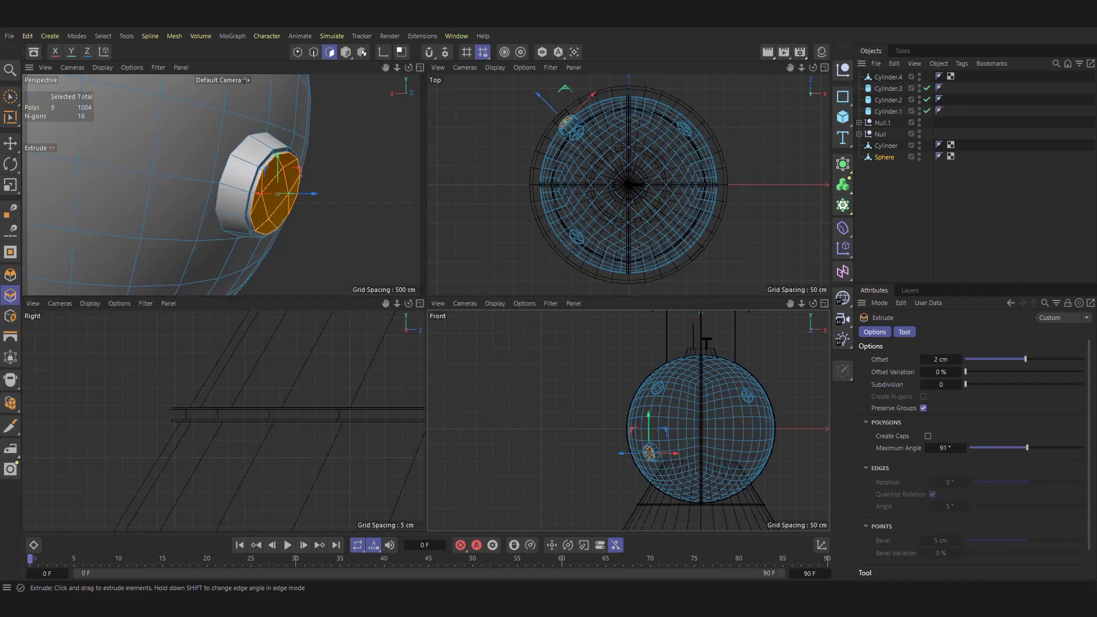
key(F3)
scroll(448, 410, down, 5)
key(F5)
key(F1)
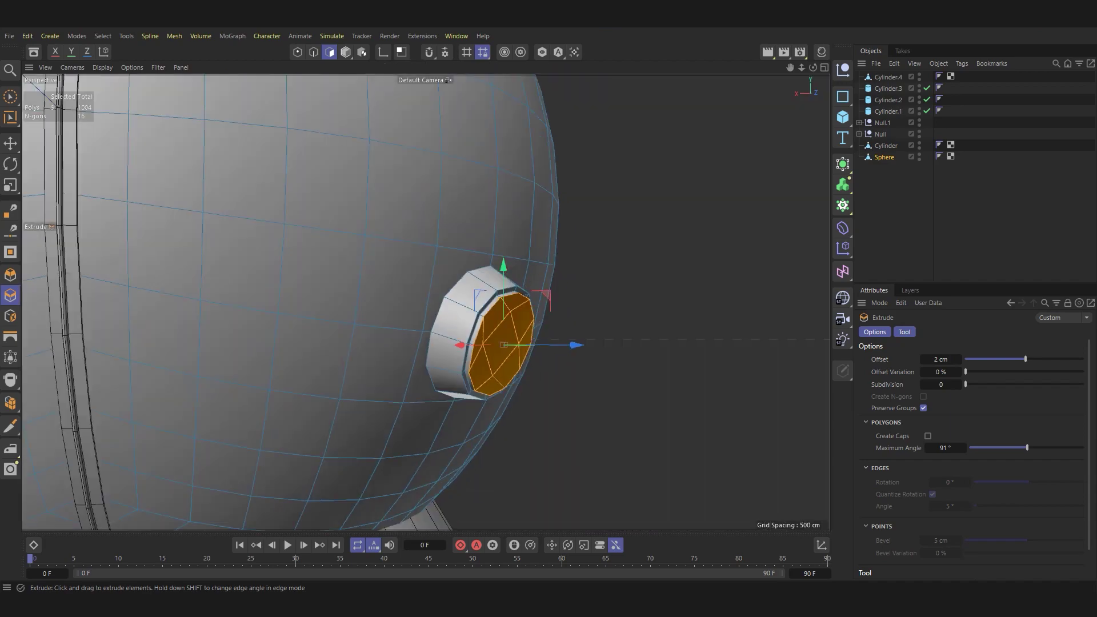
scroll(449, 410, down, 5)
Orbit around the capsule to inspect the new porthole rim, then return to Model mode.
alt+drag(431, 364, 452, 343)
key(e)
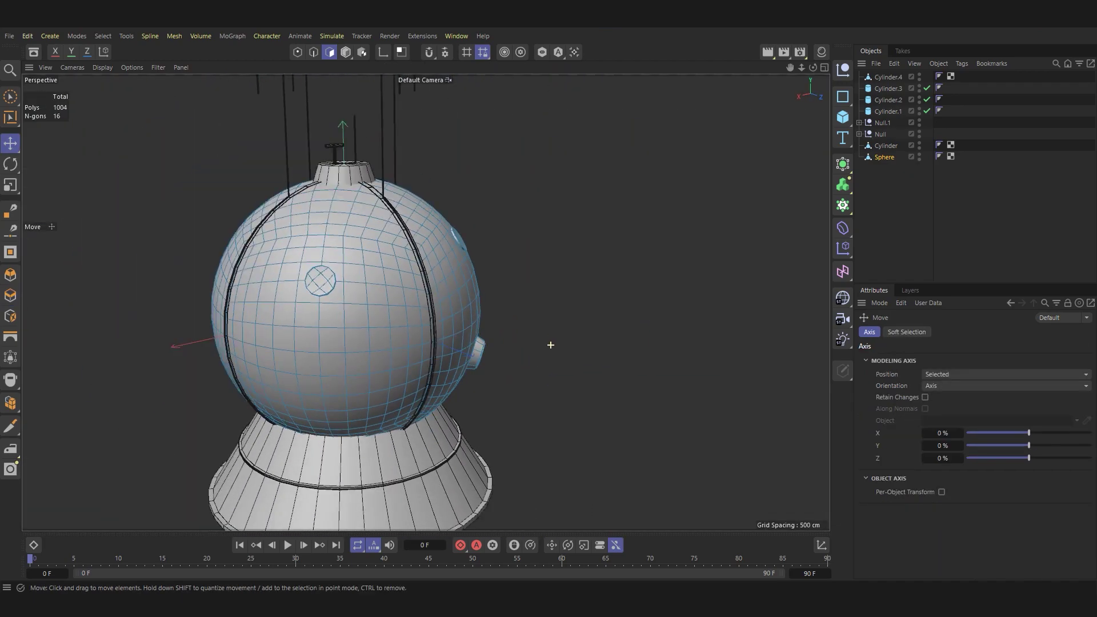
alt+drag(548, 357, 472, 257)
scroll(452, 342, down, 3)
alt+drag(452, 343, 468, 354)
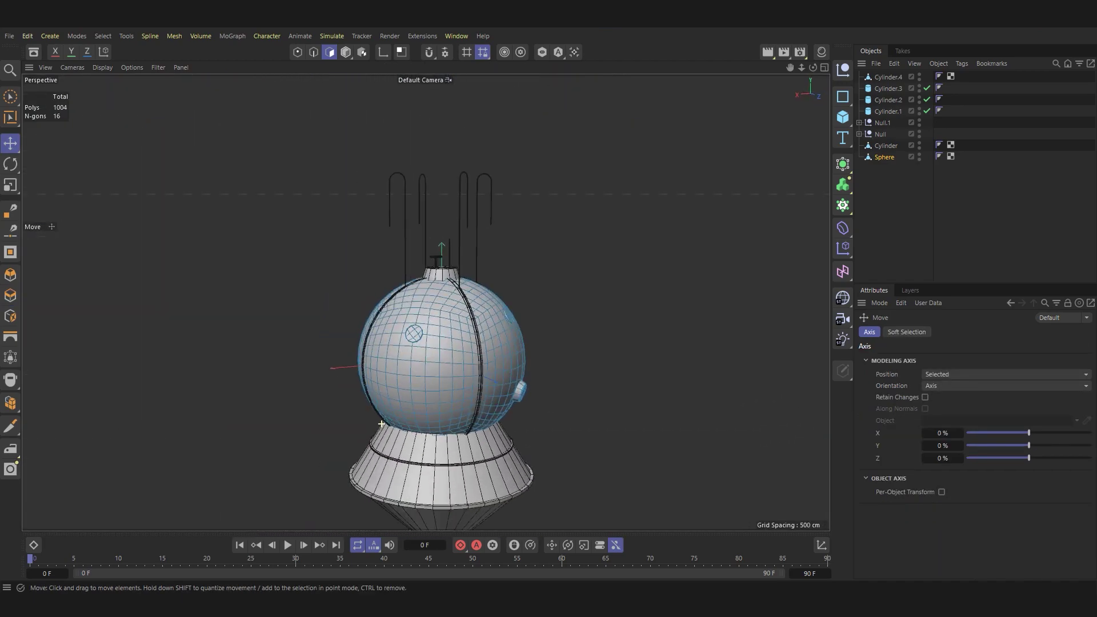
scroll(468, 354, down, 2)
scroll(480, 437, up, 5)
alt+drag(480, 437, 480, 480)
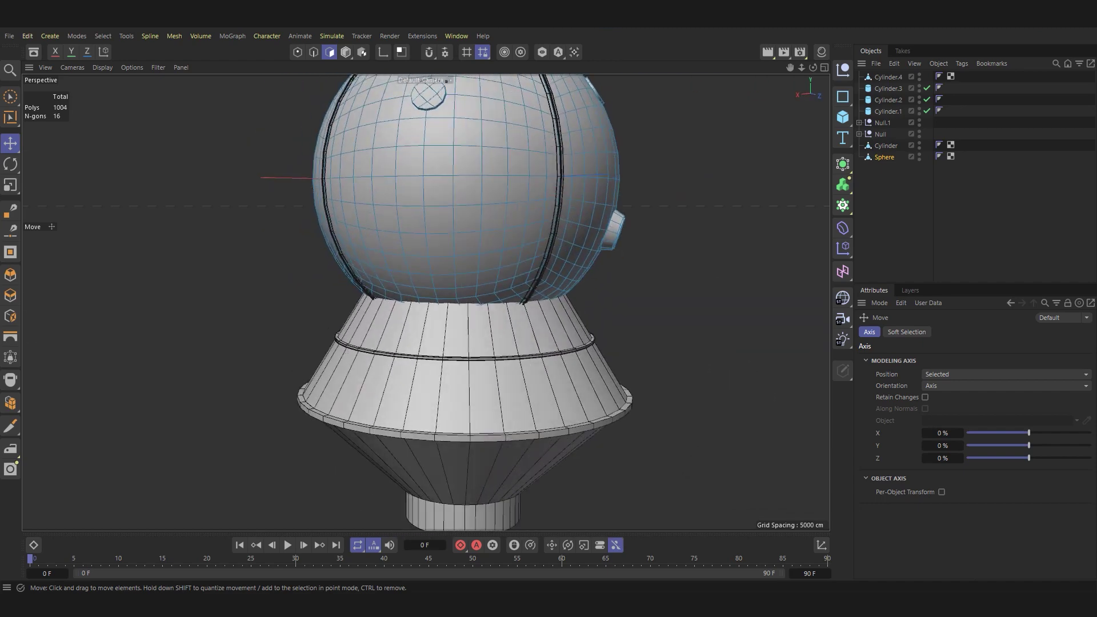
scroll(463, 303, down, 3)
alt+drag(463, 302, 434, 309)
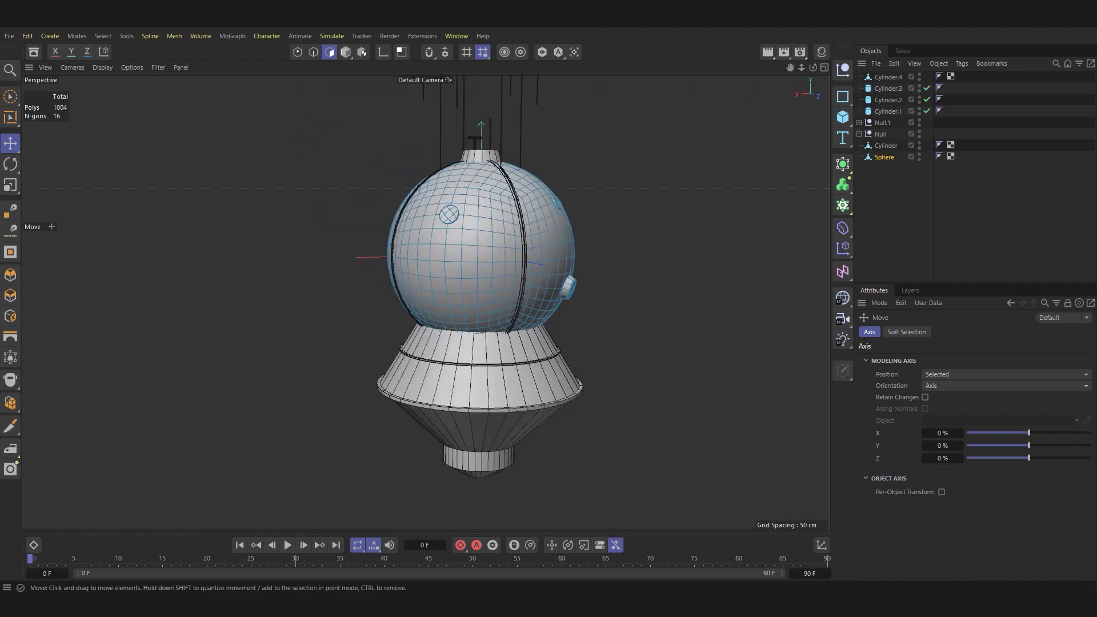
scroll(463, 303, up, 3)
key(Return)
scroll(474, 257, up, 3)
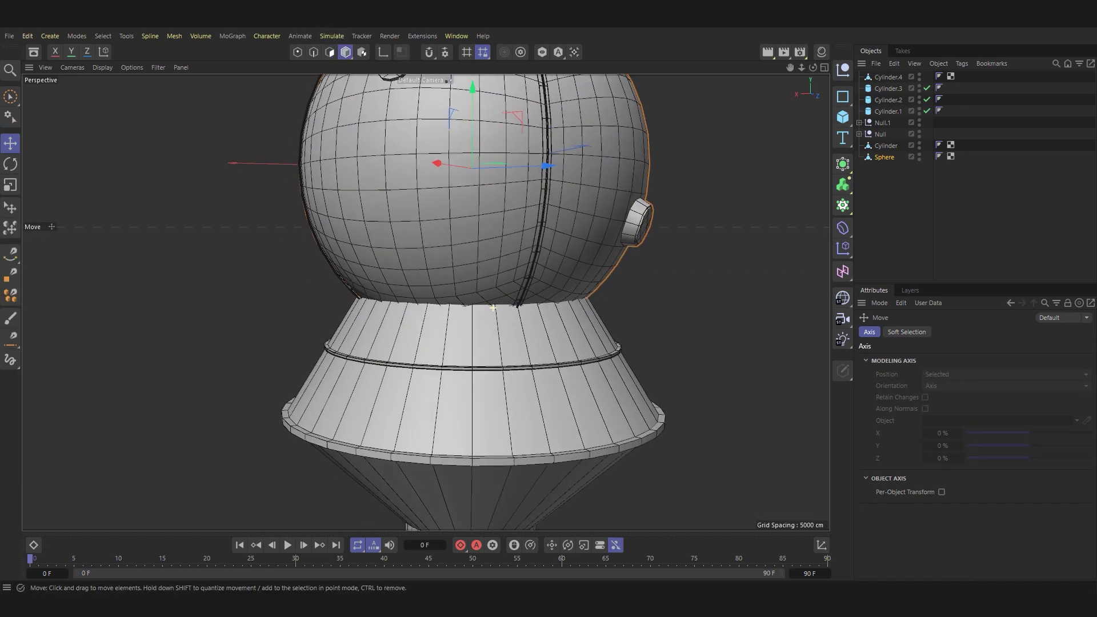
alt+drag(474, 257, 474, 274)
Add a new sphere and roughly position and shrink it beside the capsule.
click(842, 116)
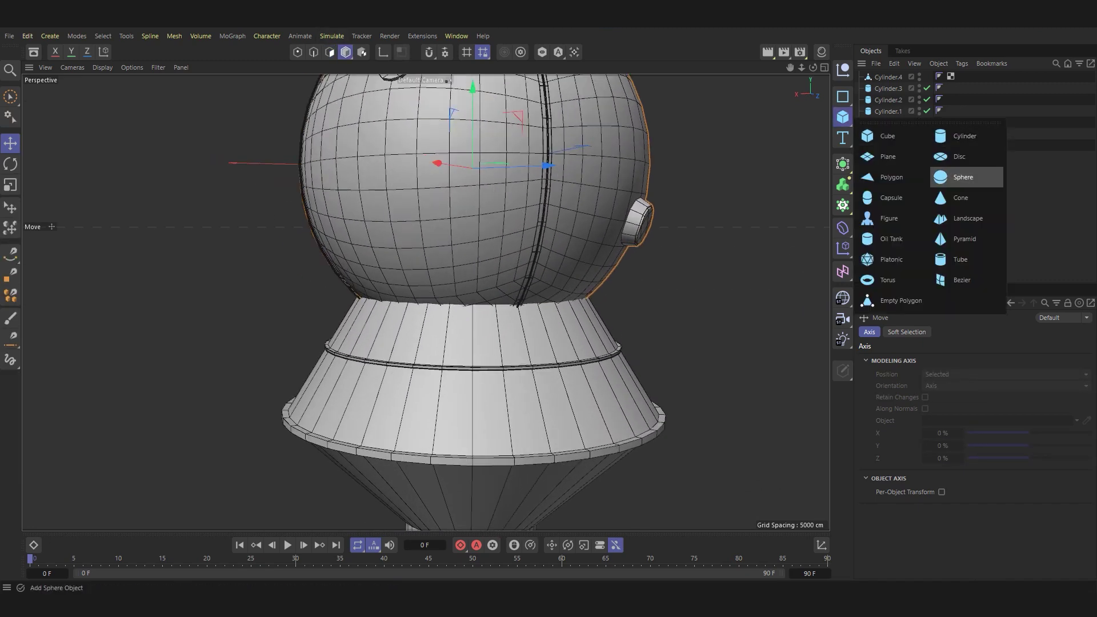
click(966, 177)
drag(437, 163, 207, 162)
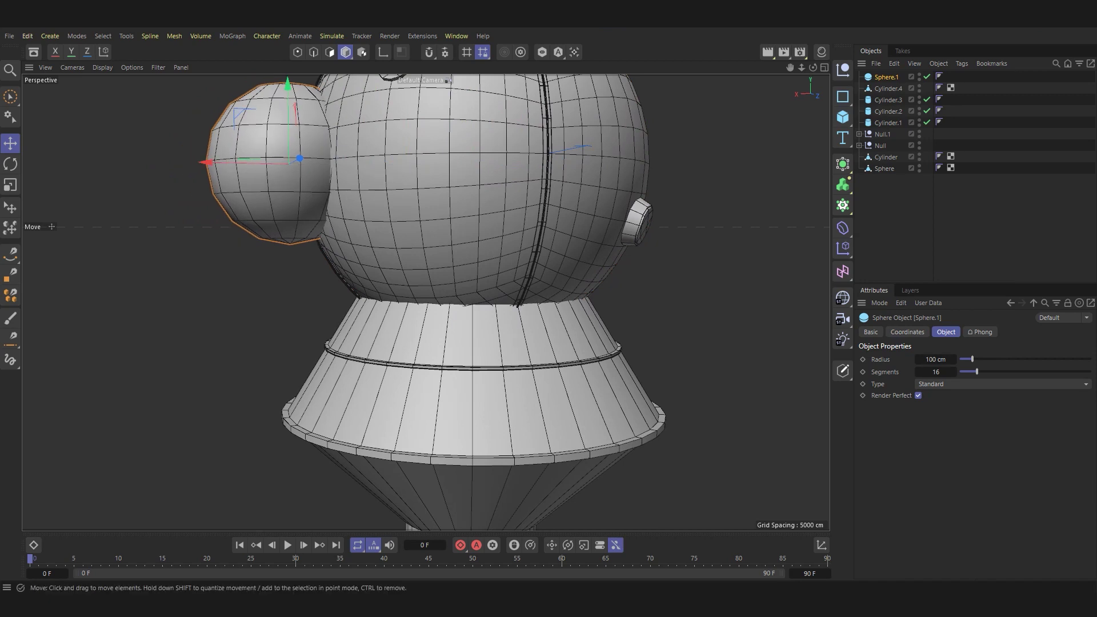
drag(287, 85, 289, 183)
mouse_move(209, 280)
mouse_down()
mouse_move(268, 271)
mouse_move(269, 233)
mouse_up()
scroll(300, 303, up, 3)
scroll(301, 303, up, 2)
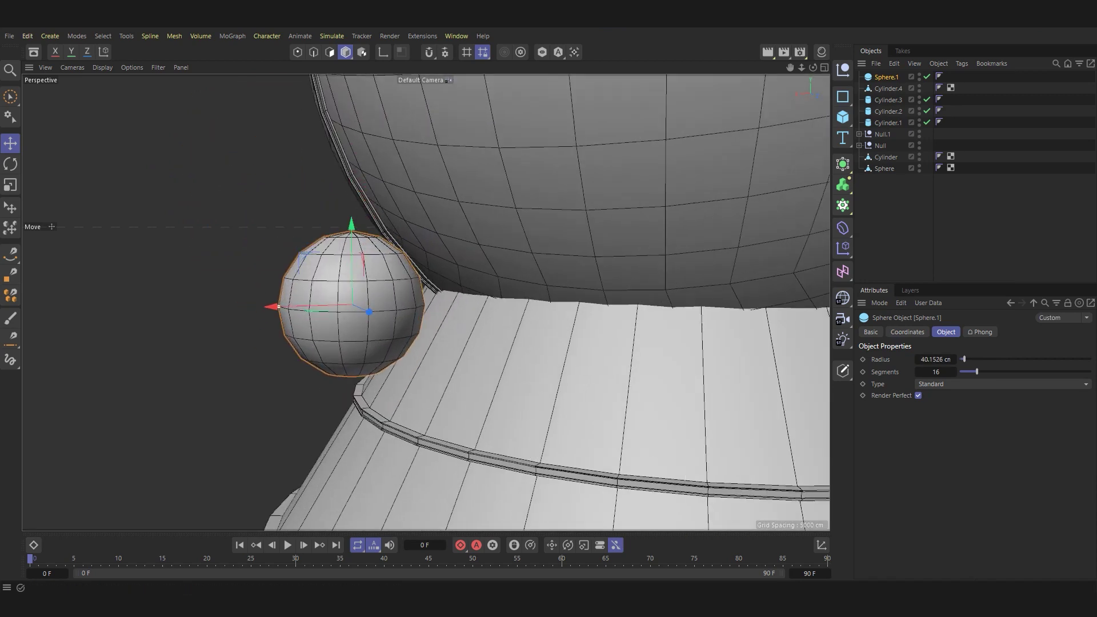
scroll(414, 327, up, 3)
alt+drag(414, 327, 399, 311)
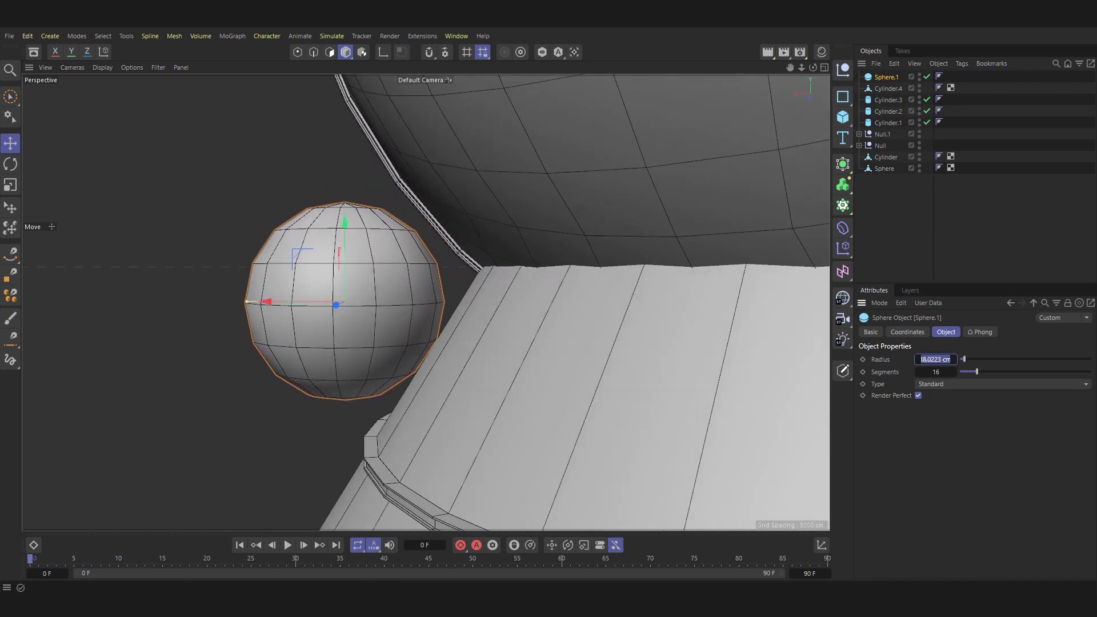
Set the sphere's radius to 40 cm and its segments to 36.
text(40)
key(Return)
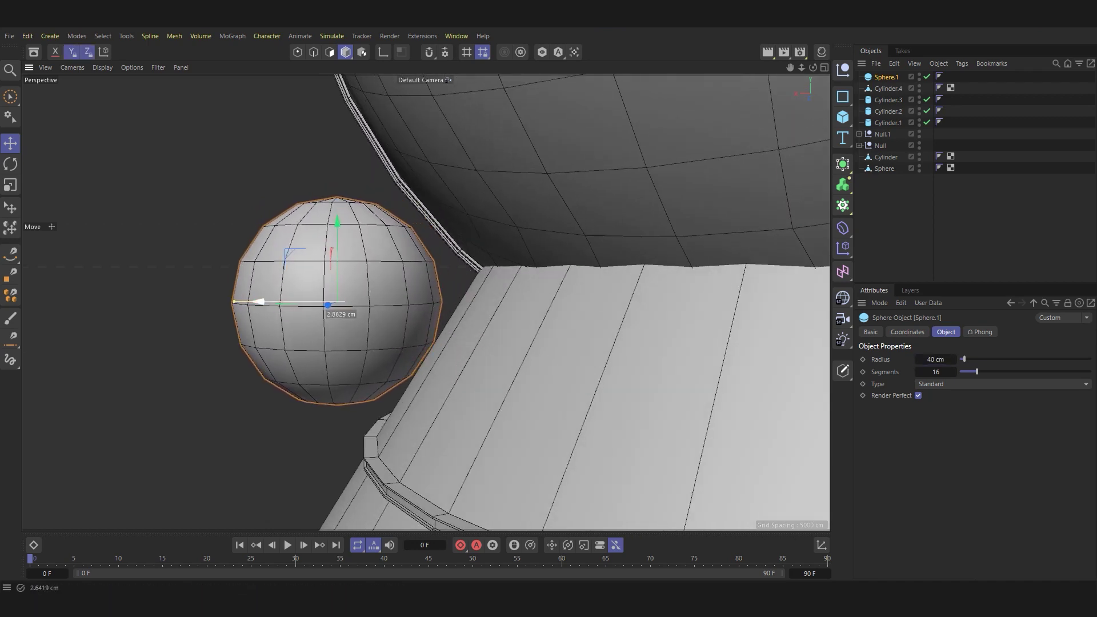
alt+drag(354, 320, 388, 297)
scroll(371, 305, up, 3)
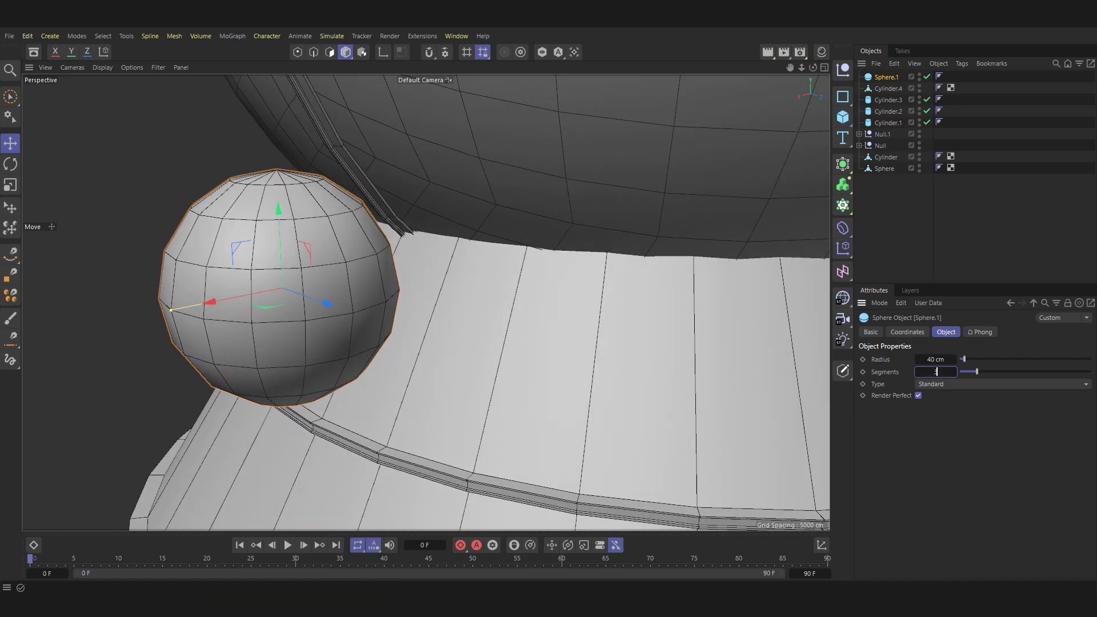
text(6)
key(Return)
alt+drag(468, 332, 482, 321)
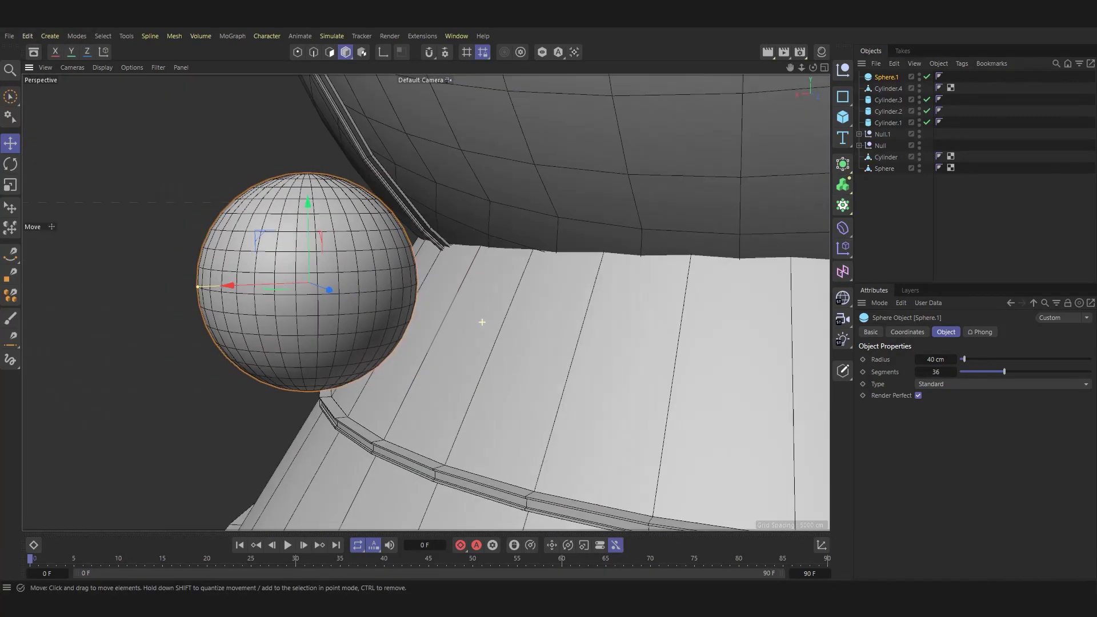
Move the sphere left and down against the conical body below the capsule.
drag(190, 287, 161, 301)
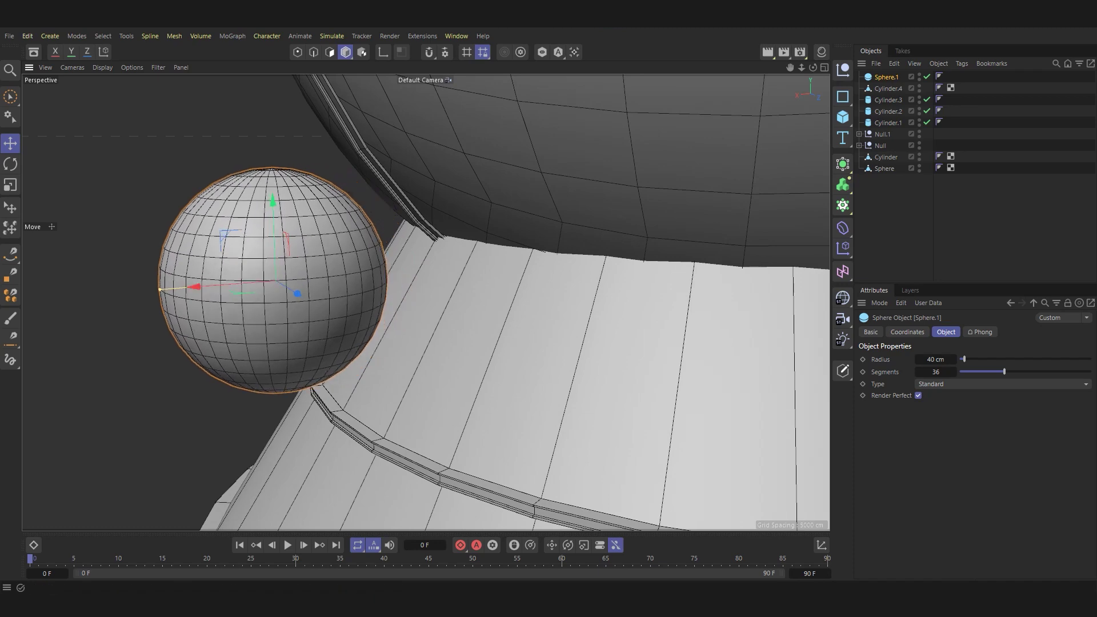
scroll(160, 301, down, 5)
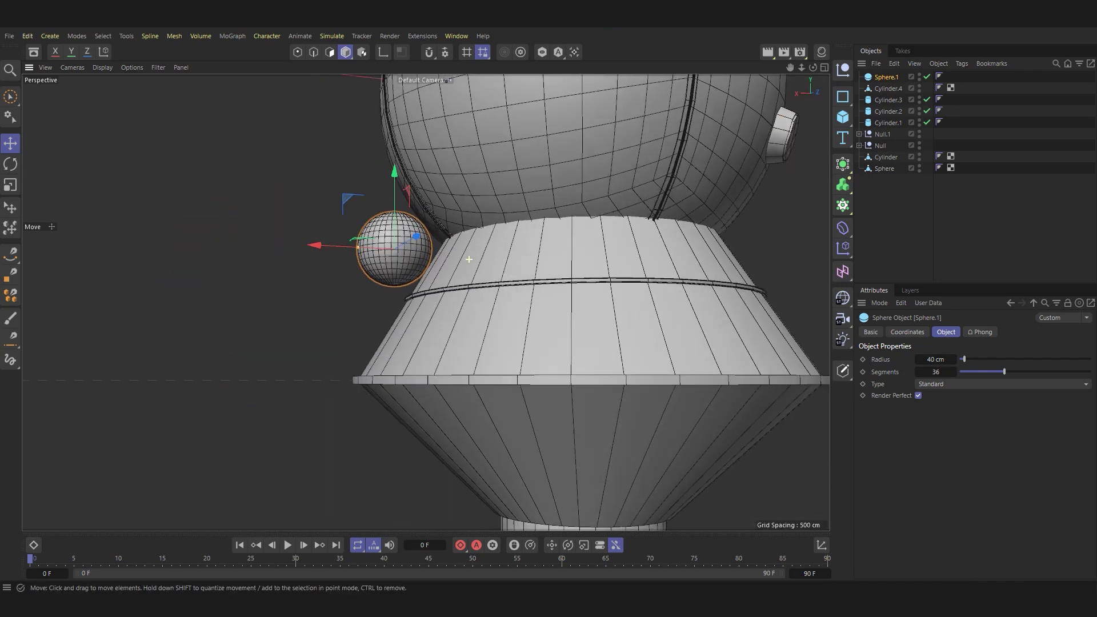
scroll(335, 253, up, 5)
drag(332, 253, 336, 254)
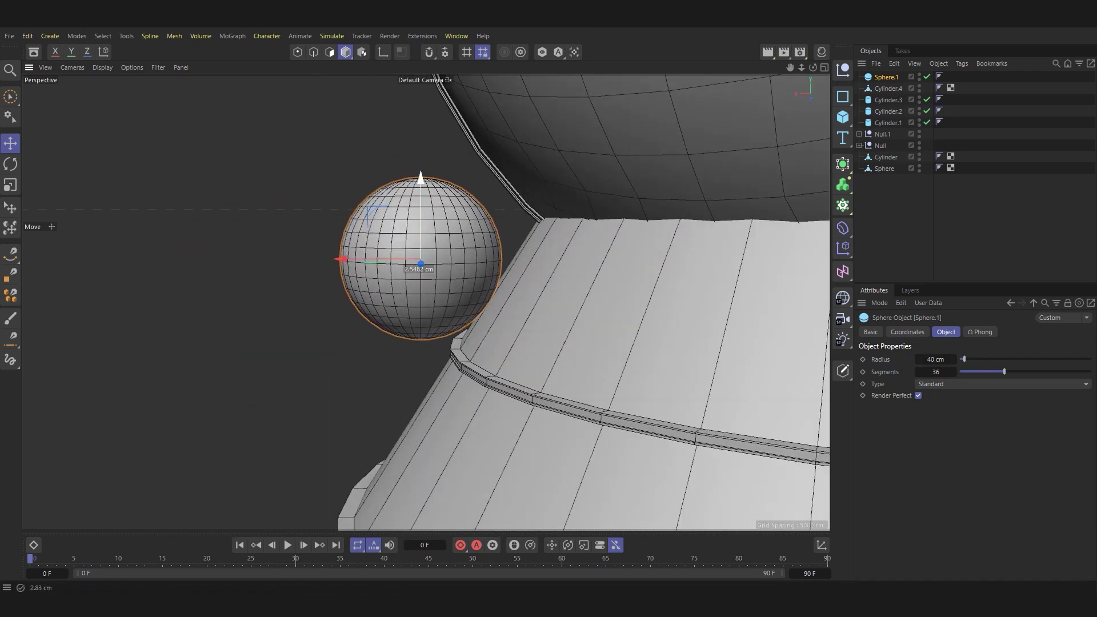
scroll(400, 280, down, 5)
click(566, 371)
In polygon mode with box selection, select the frustum's top cap and adjust it along Y.
middle_click(566, 371)
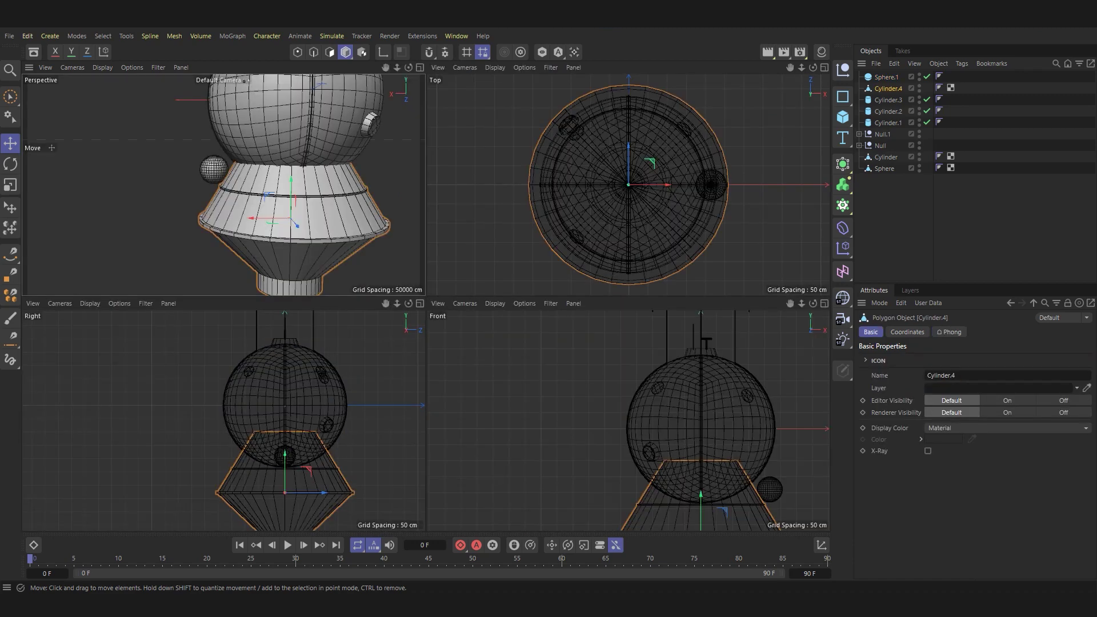
middle_click(228, 417)
scroll(548, 365, up, 2)
scroll(609, 435, up, 2)
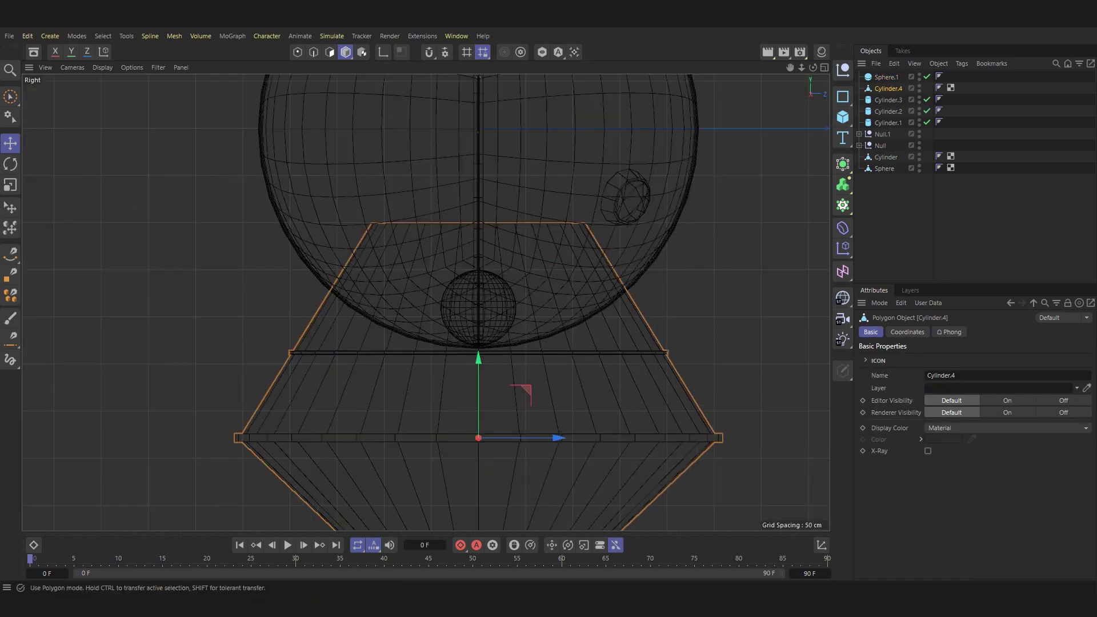
click(313, 52)
click(330, 52)
click(10, 96)
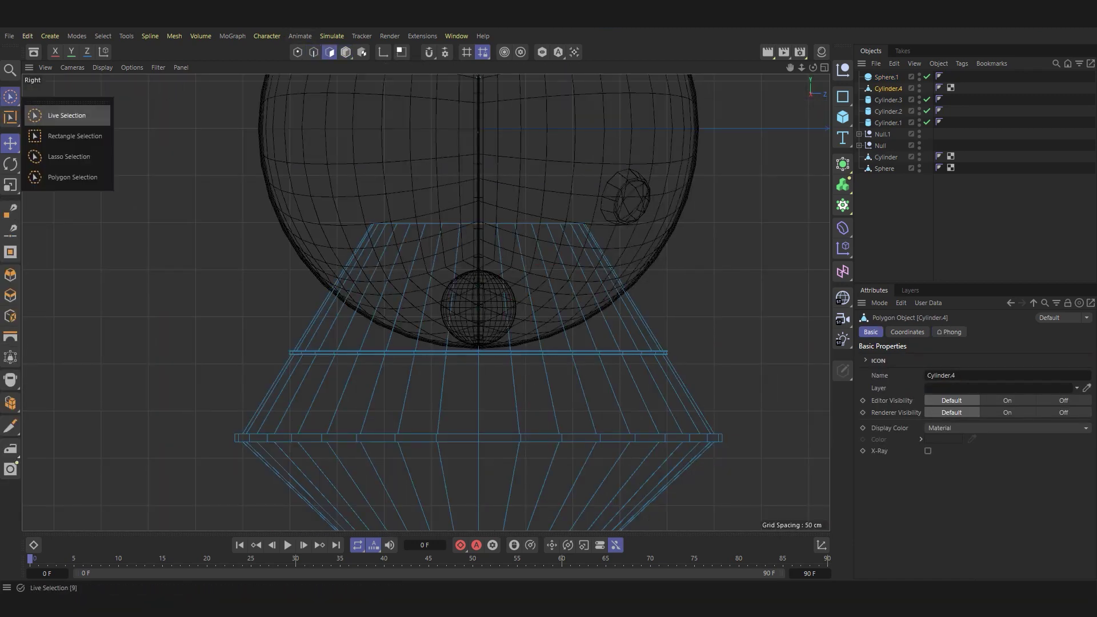
click(49, 128)
click(429, 224)
mouse_move(478, 143)
mouse_down()
mouse_move(478, 180)
mouse_move(478, 143)
mouse_up()
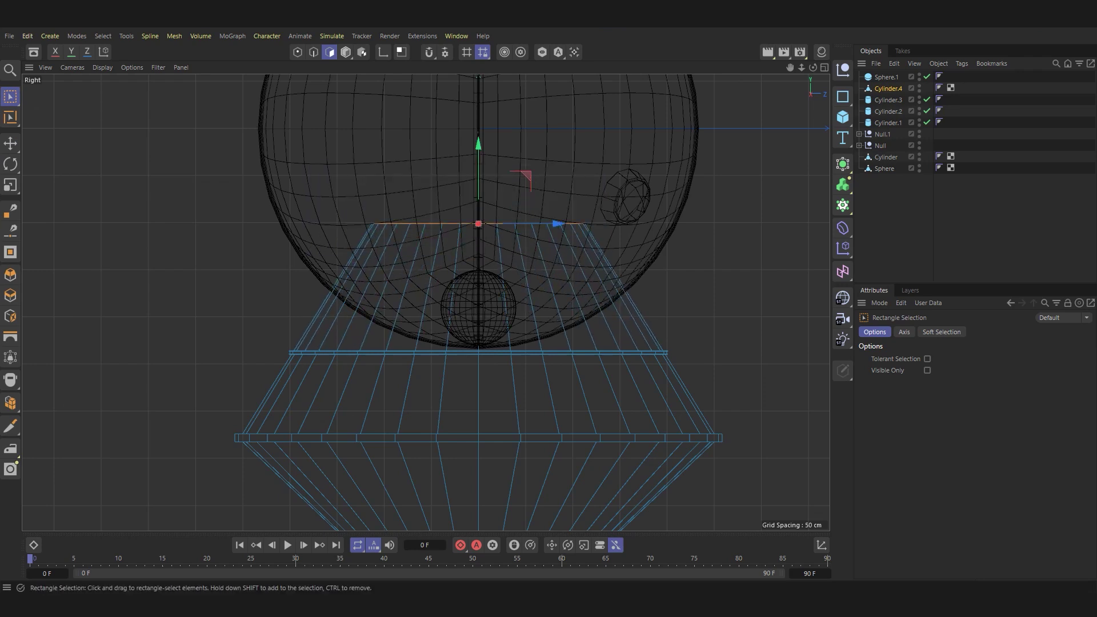
scroll(490, 250, up, 3)
scroll(490, 249, up, 1)
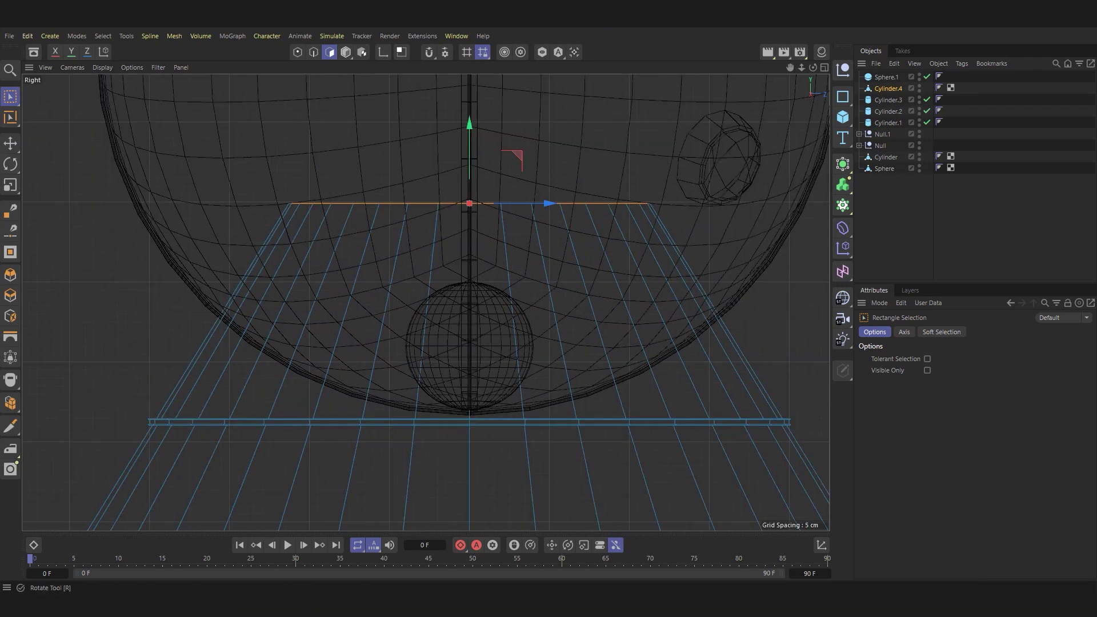
Cut a new edge loop around the body's upper cone, loop-select its band, and solo the body.
click(314, 52)
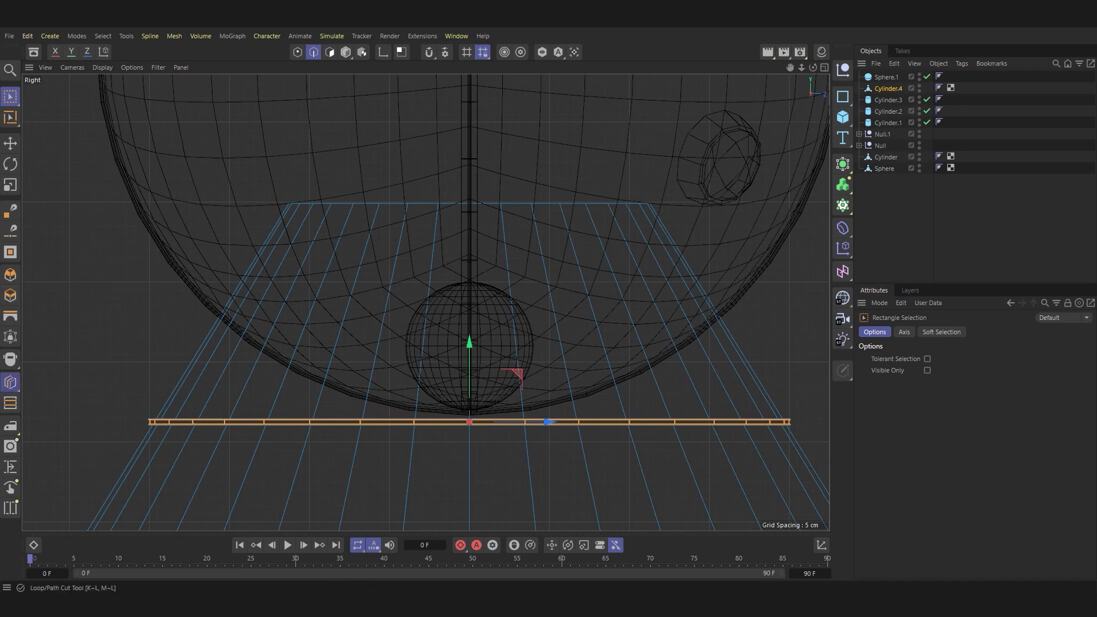
click(11, 382)
key(Return)
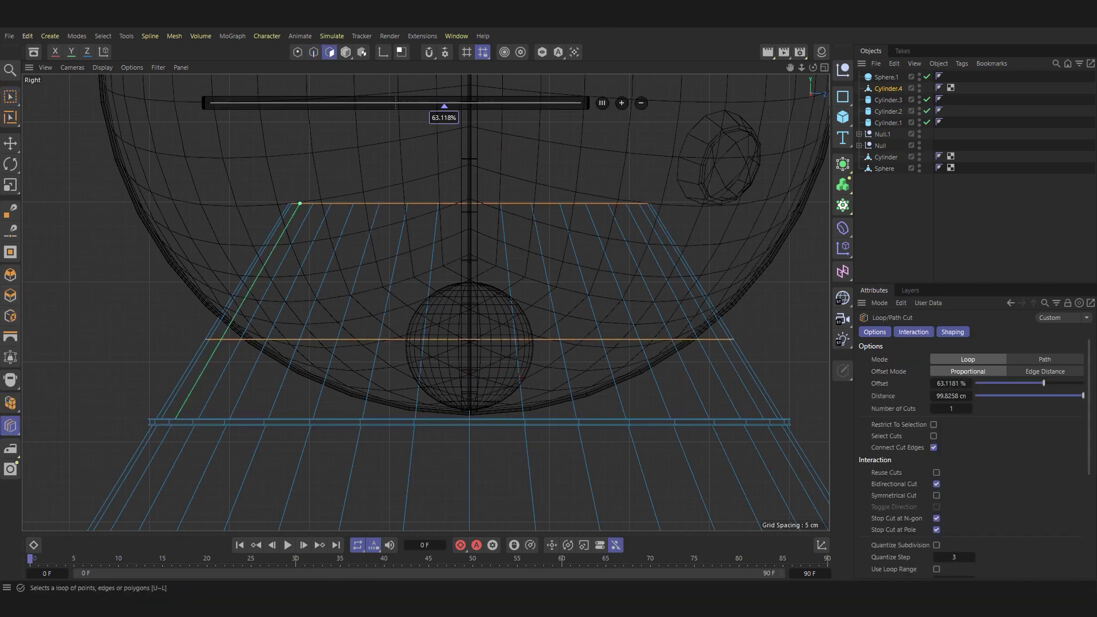
click(10, 117)
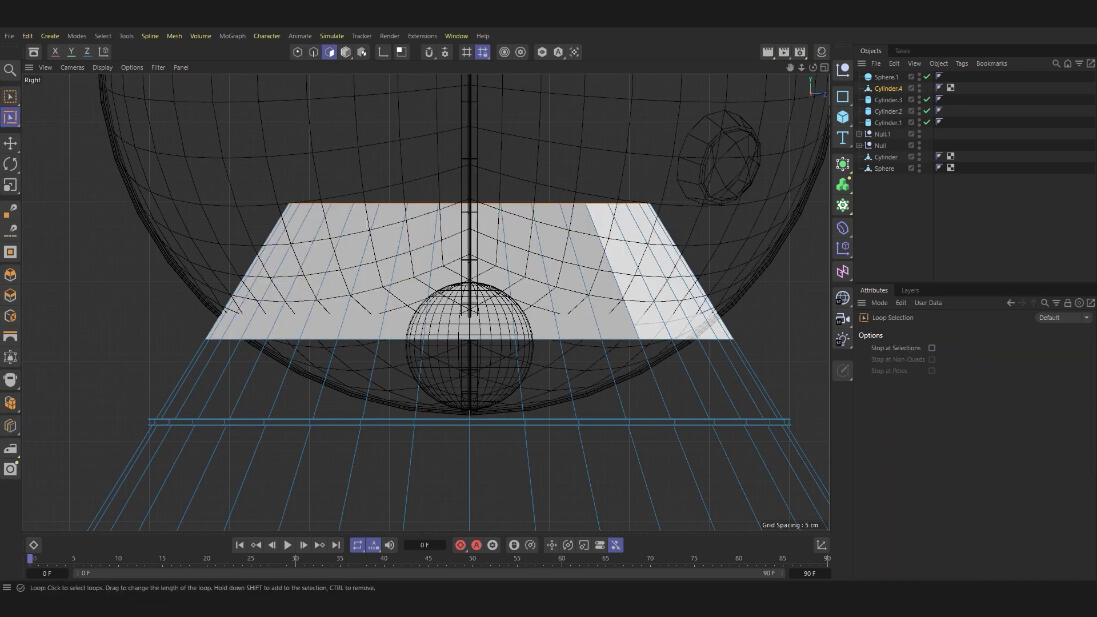
click(10, 96)
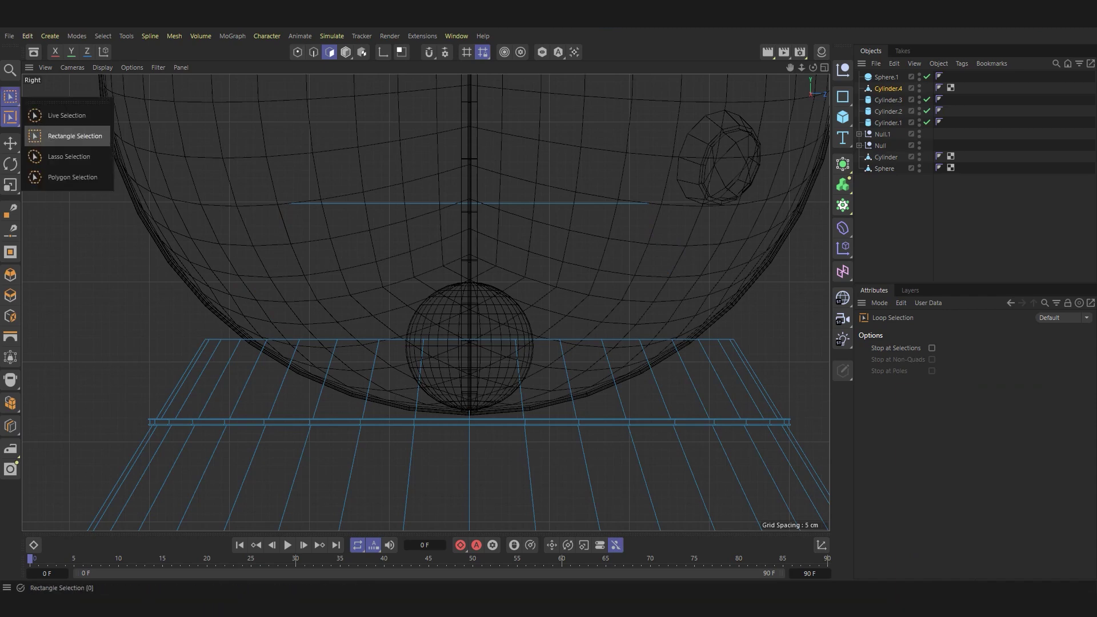
click(75, 134)
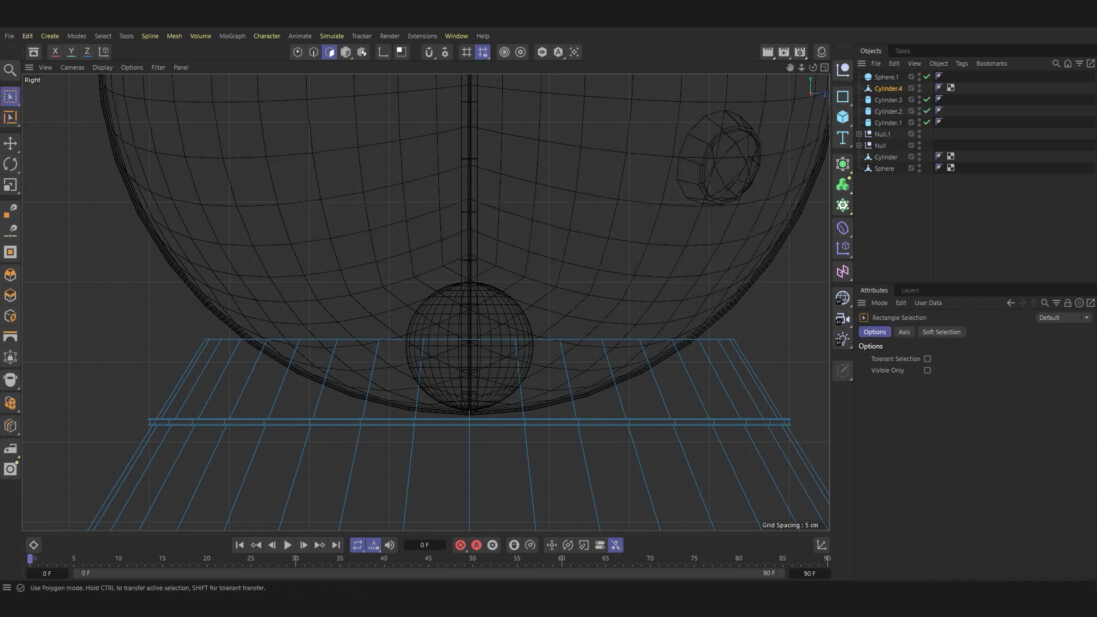
click(76, 36)
click(114, 306)
key(F5)
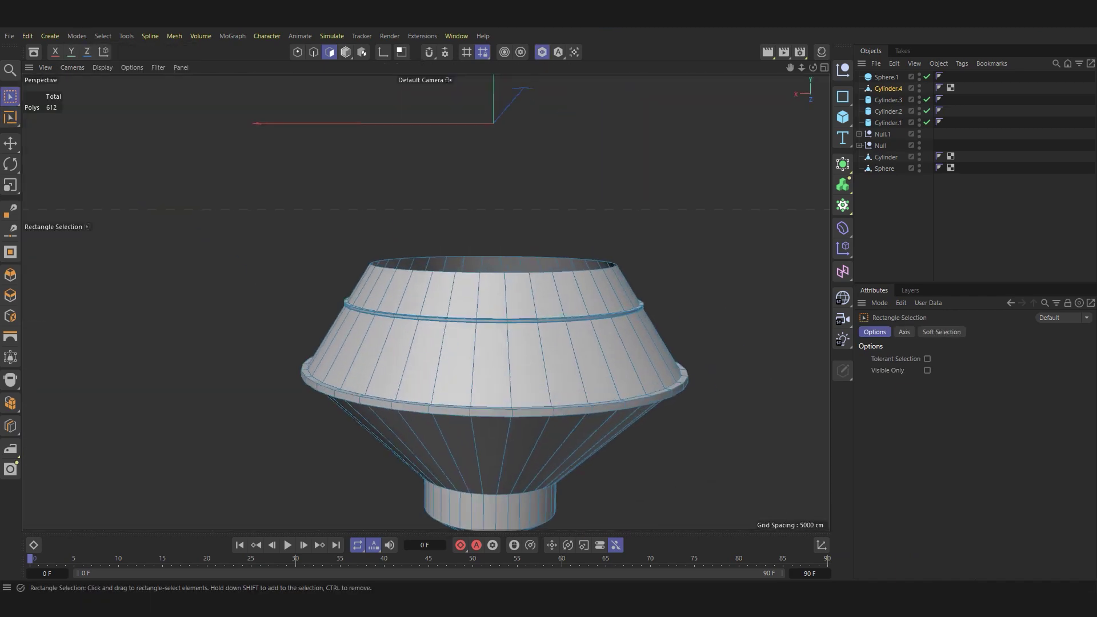
Cap the body's open top with Close Polygon Hole.
key(F1)
scroll(636, 268, up, 2)
right_click(400, 320)
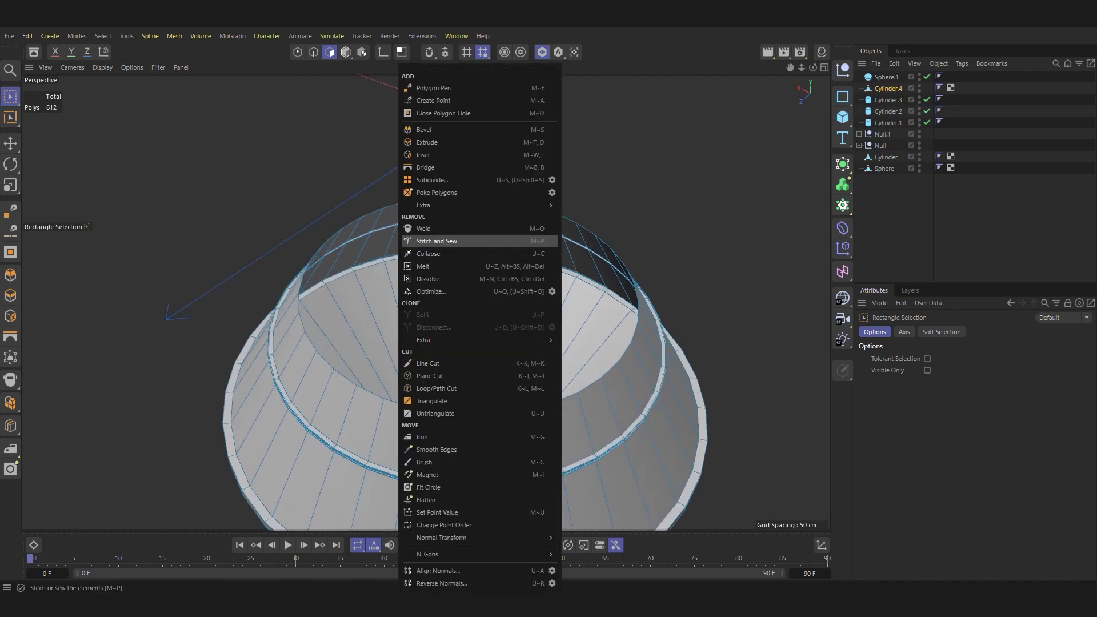
click(444, 112)
click(385, 302)
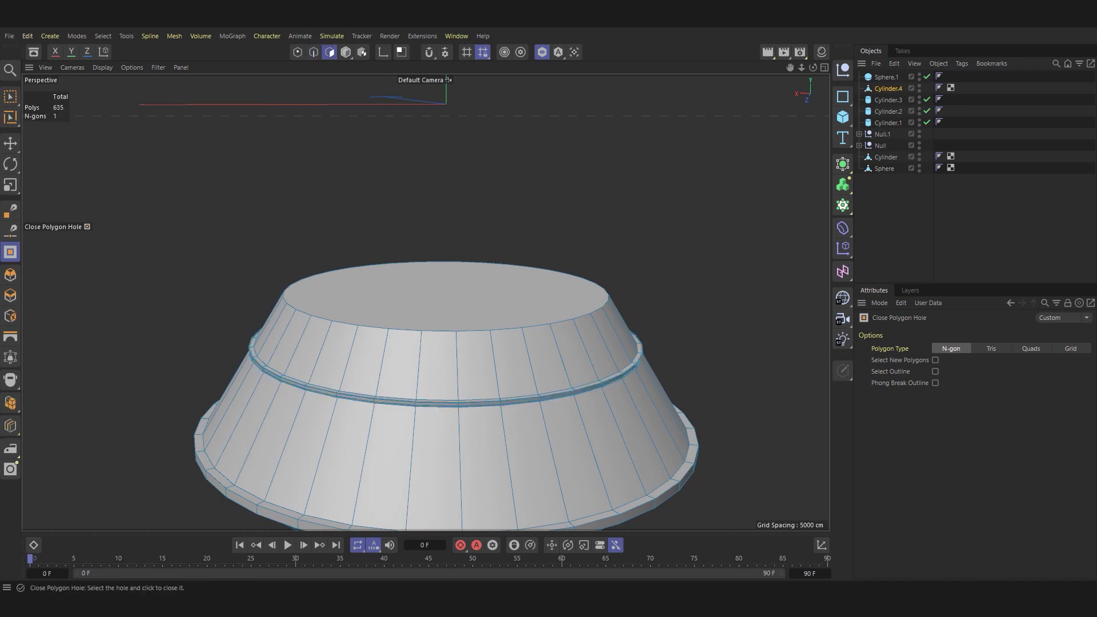
Raise the new top cap along Y in the side view up to the capsule's underside.
key(e)
click(446, 291)
key(F5)
key(F3)
click(103, 35)
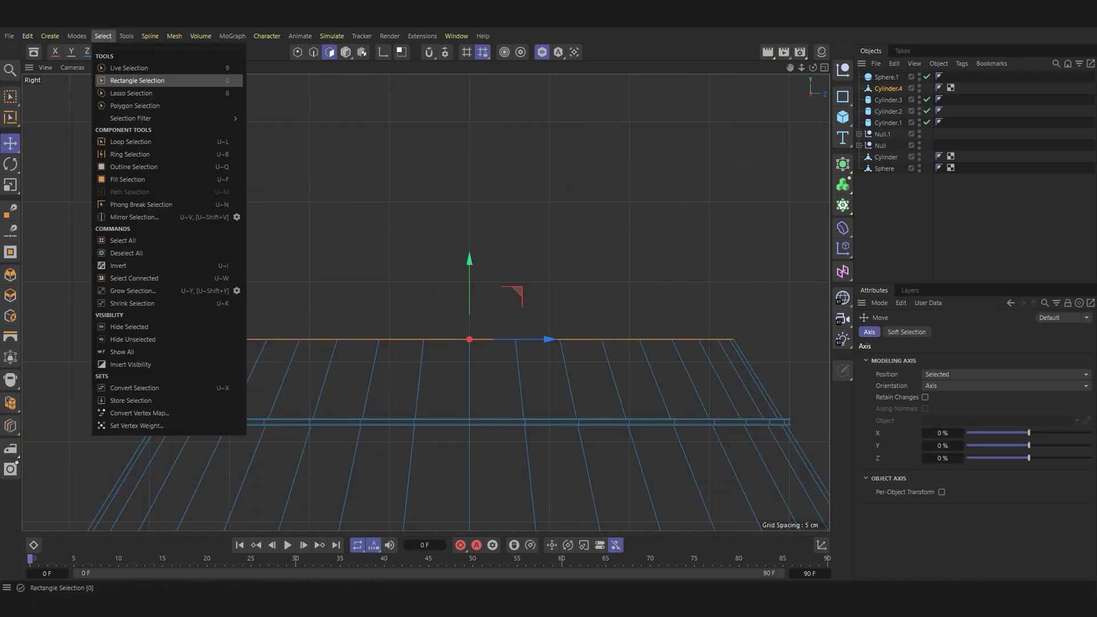
key(Escape)
scroll(468, 303, down, 5)
drag(485, 260, 485, 197)
key(F5)
key(F1)
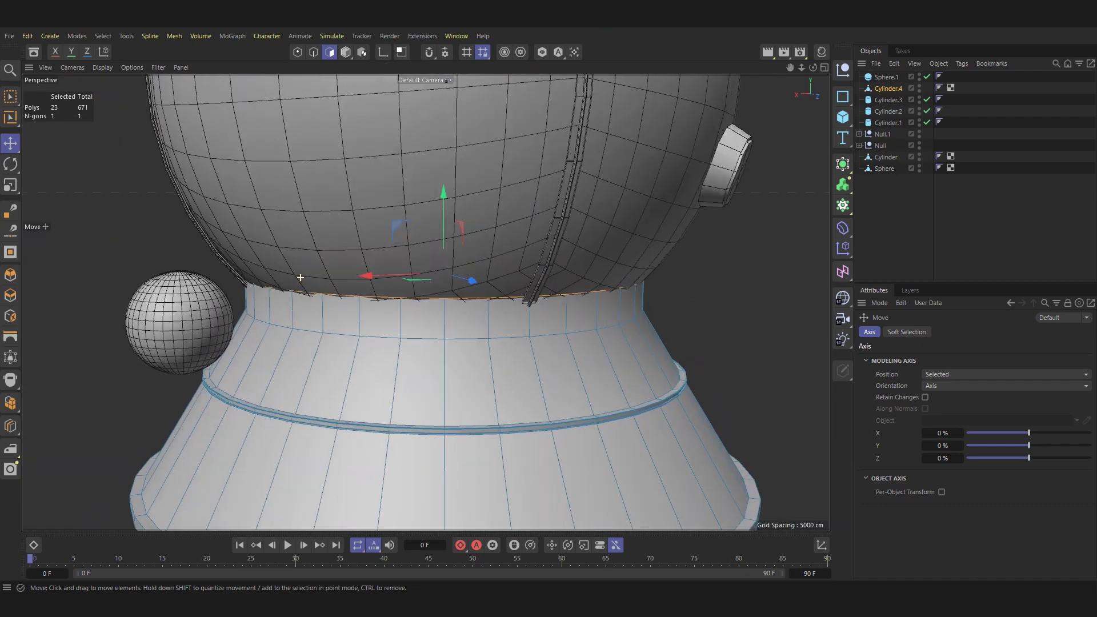
scroll(269, 300, up, 6)
scroll(268, 300, down, 1)
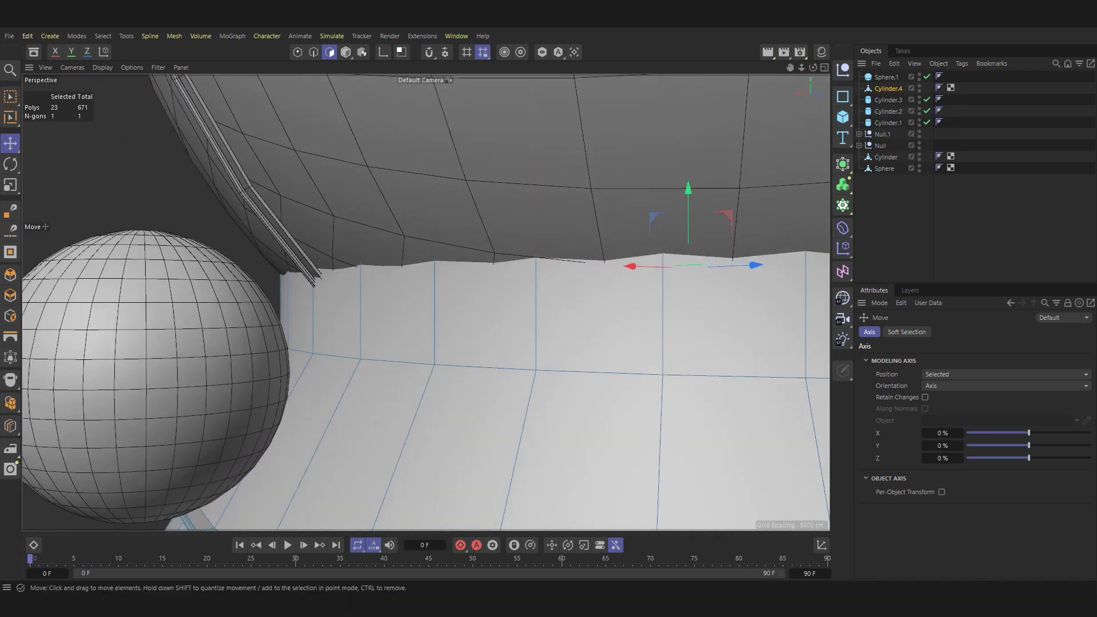
key(Return)
Add an edge loop near the body's top and select its polygon band, undoing a trial inward extrude.
click(10, 382)
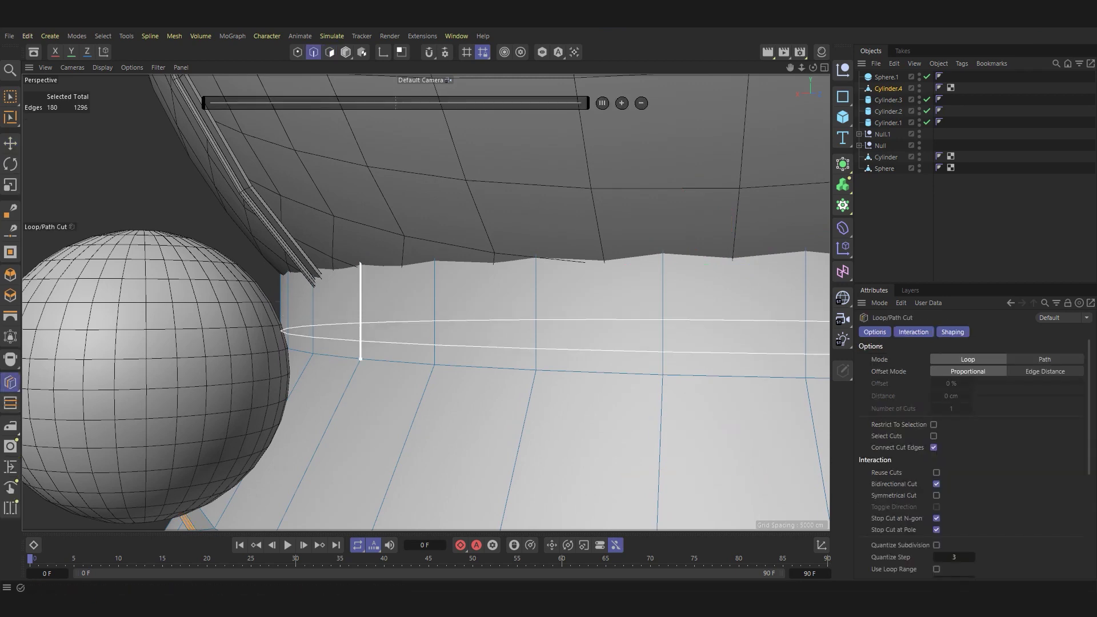
drag(359, 320, 360, 276)
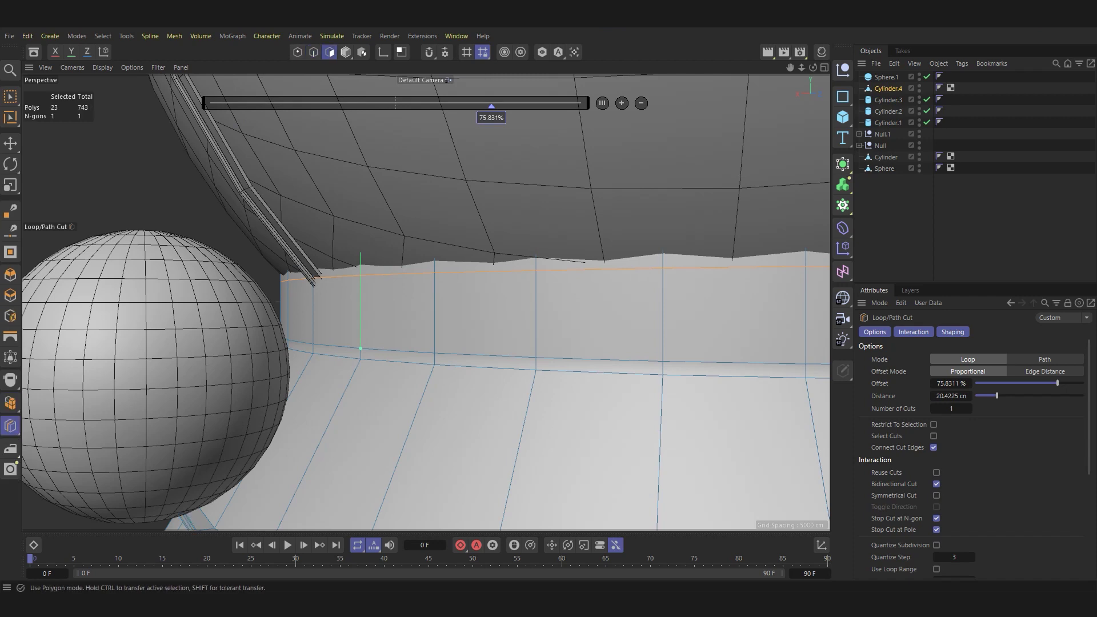
key(Return)
double_click(397, 314)
key(d)
drag(397, 313, 376, 313)
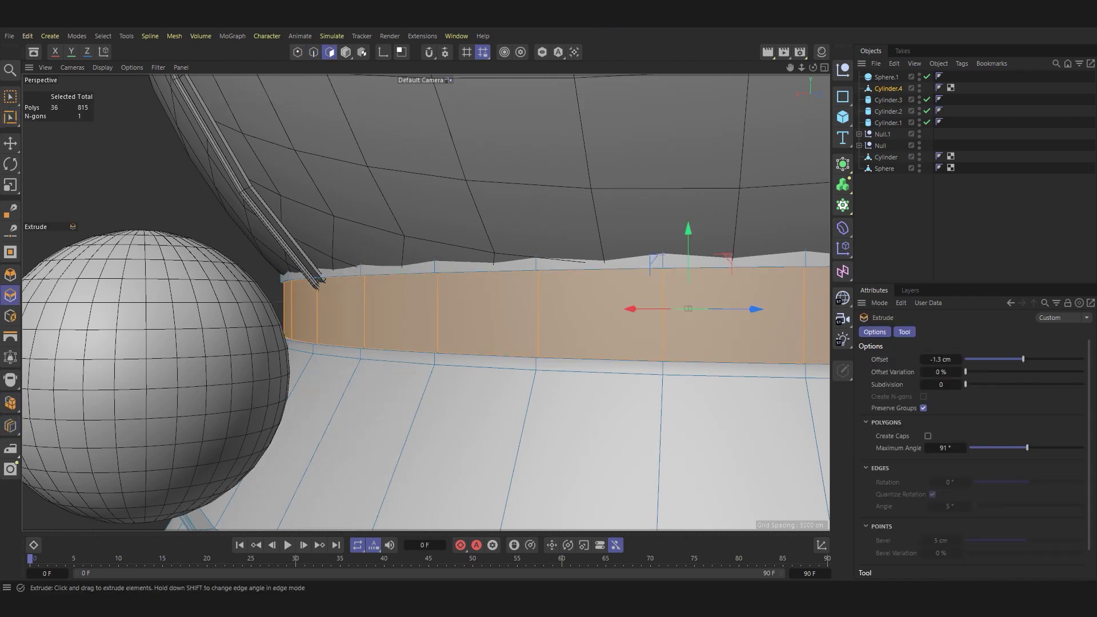
key(u)
key(i)
key(ctrl+z)
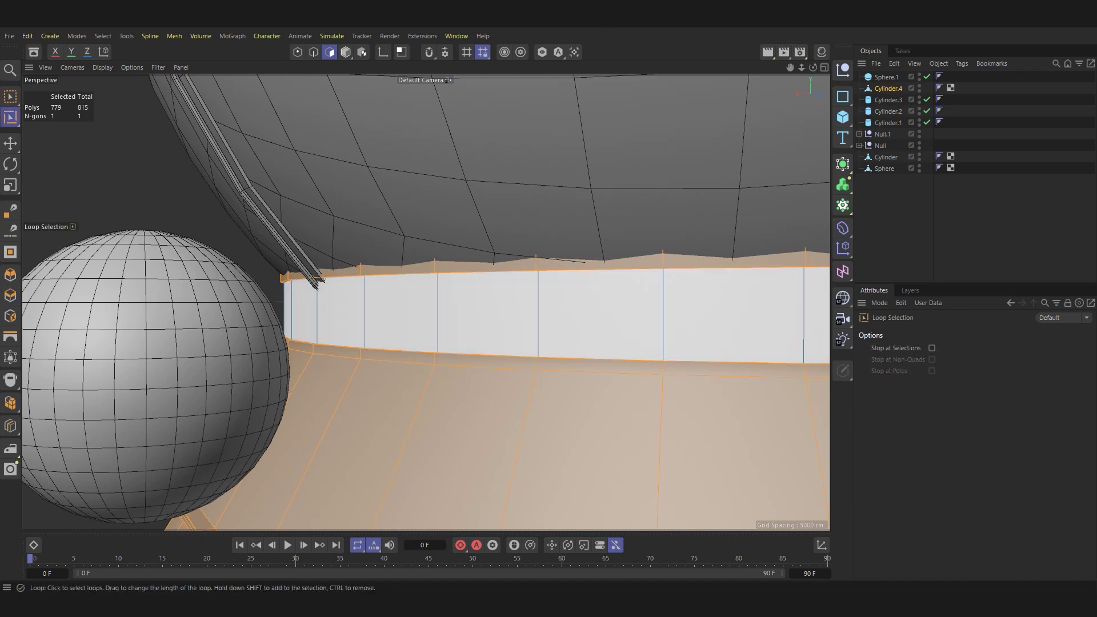
key(ctrl+z)
Inset the band 3.4 cm and extrude it outward about 1.2 cm into a raised collar.
key(i)
drag(400, 313, 423, 313)
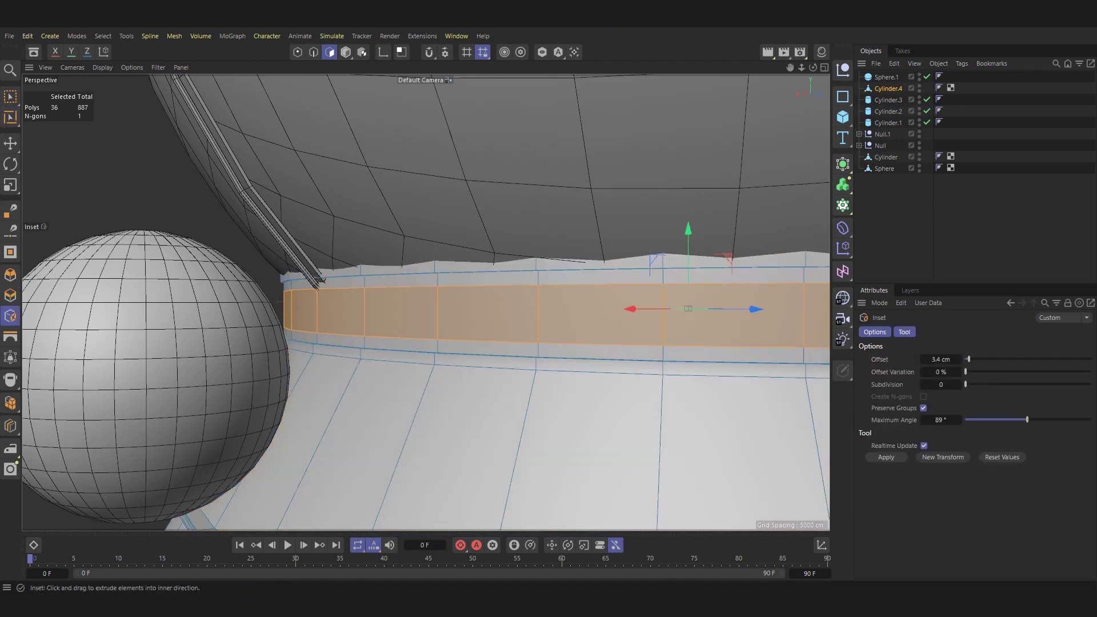
key(d)
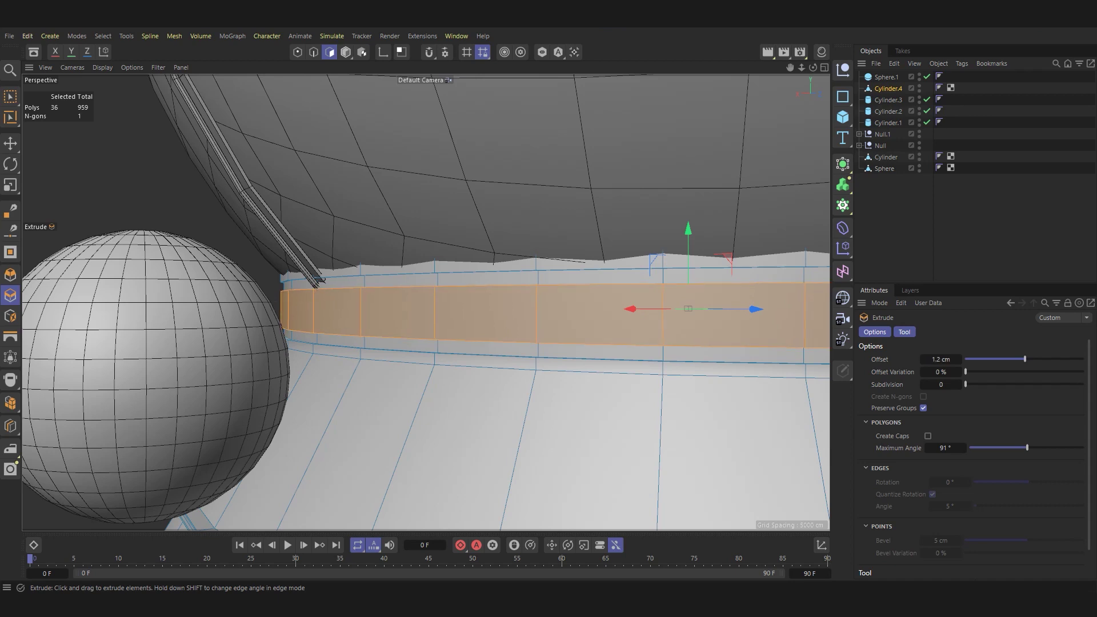
key(e)
right_click(426, 313)
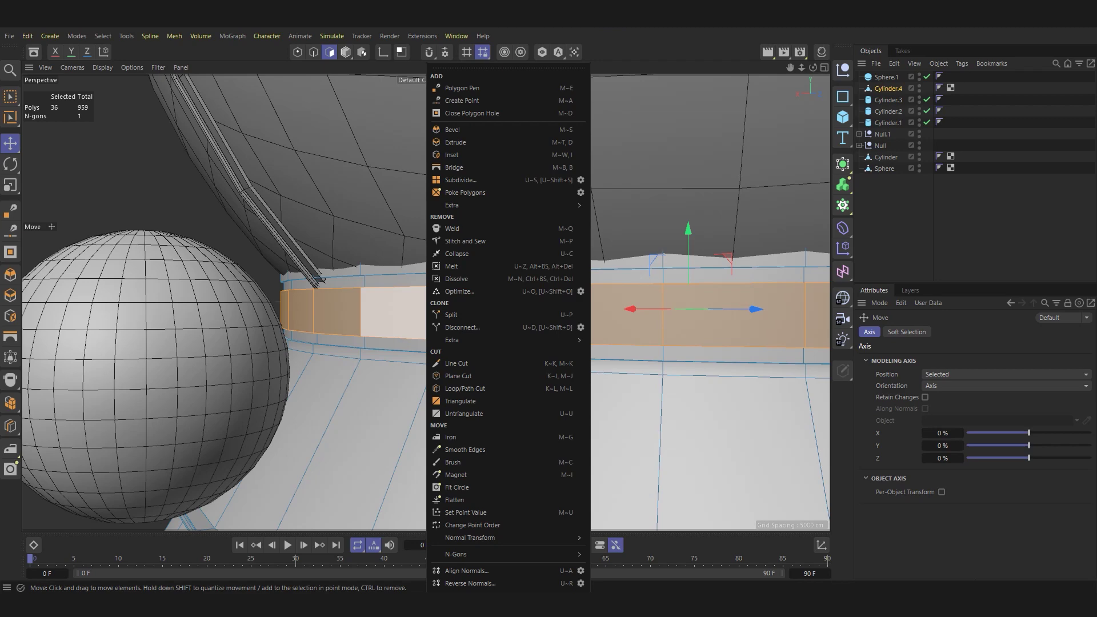
key(Escape)
key(Return)
Delete the small sphere beside the body.
key(h)
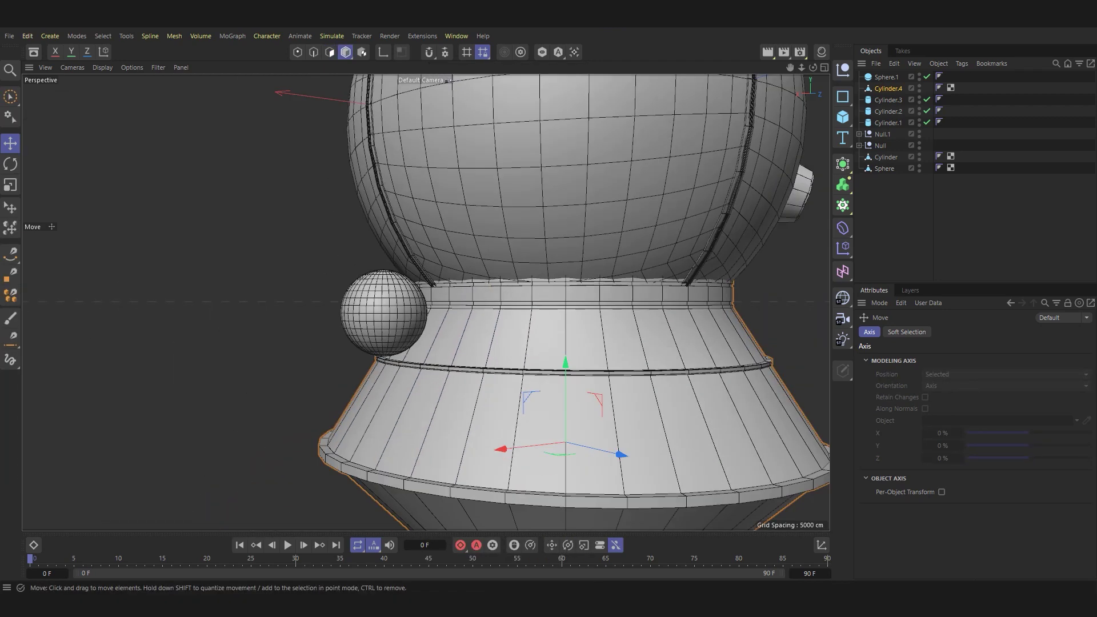
click(400, 314)
scroll(400, 314, up, 5)
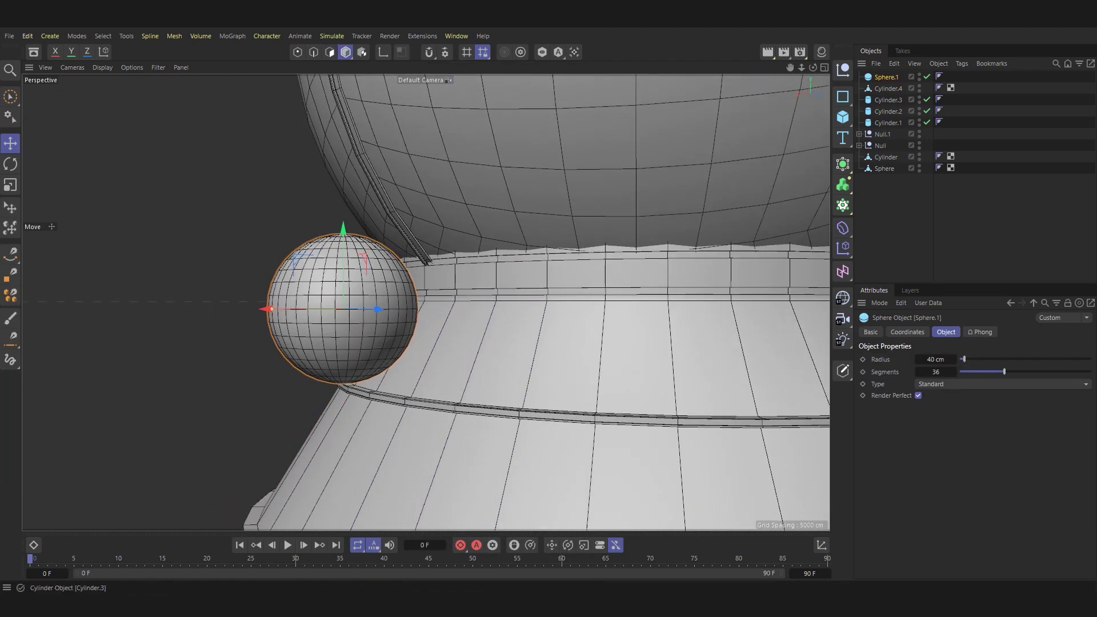
scroll(538, 323, down, 3)
scroll(538, 323, down, 3)
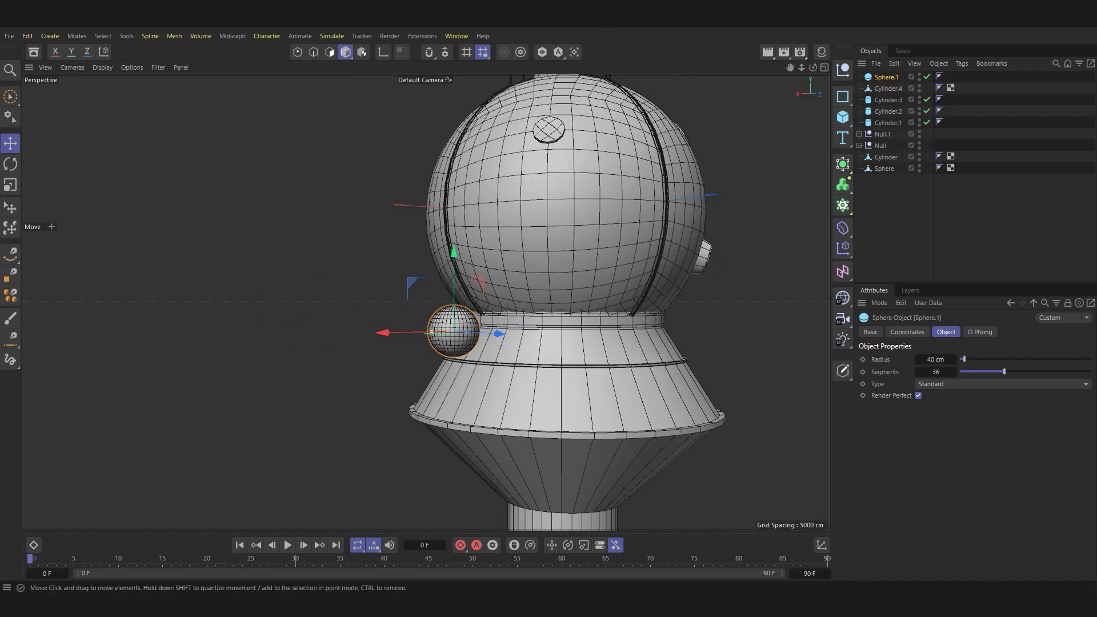
key(Delete)
scroll(538, 322, up, 3)
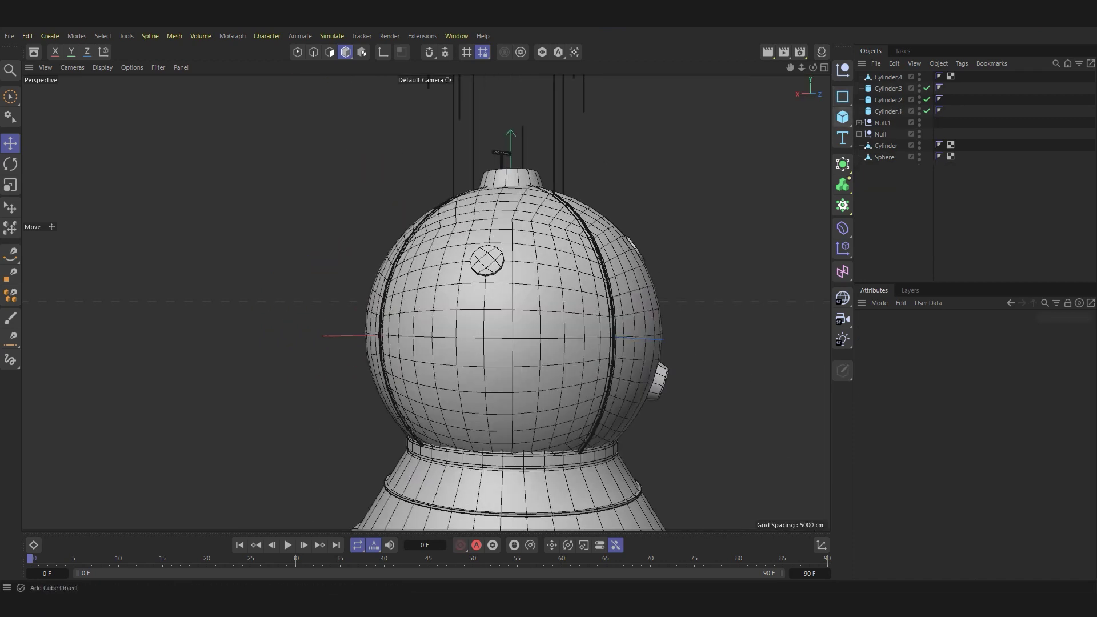
Add a new 40 cm sphere and group the rest of the model into a hidden Null.
drag(842, 116, 901, 176)
double_click(935, 372)
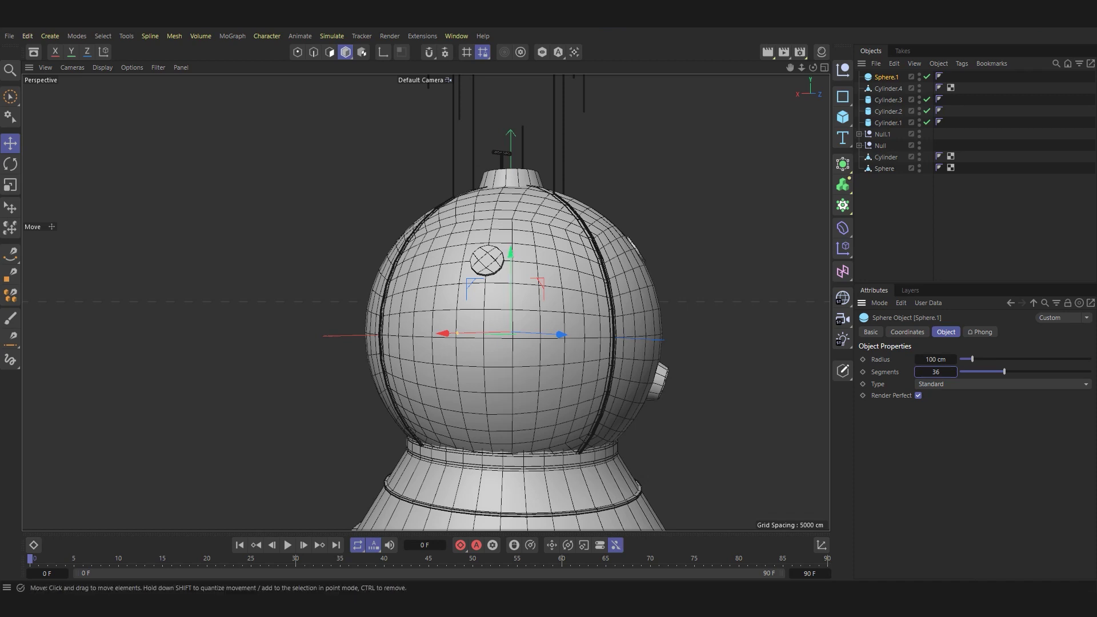
key(alt+g)
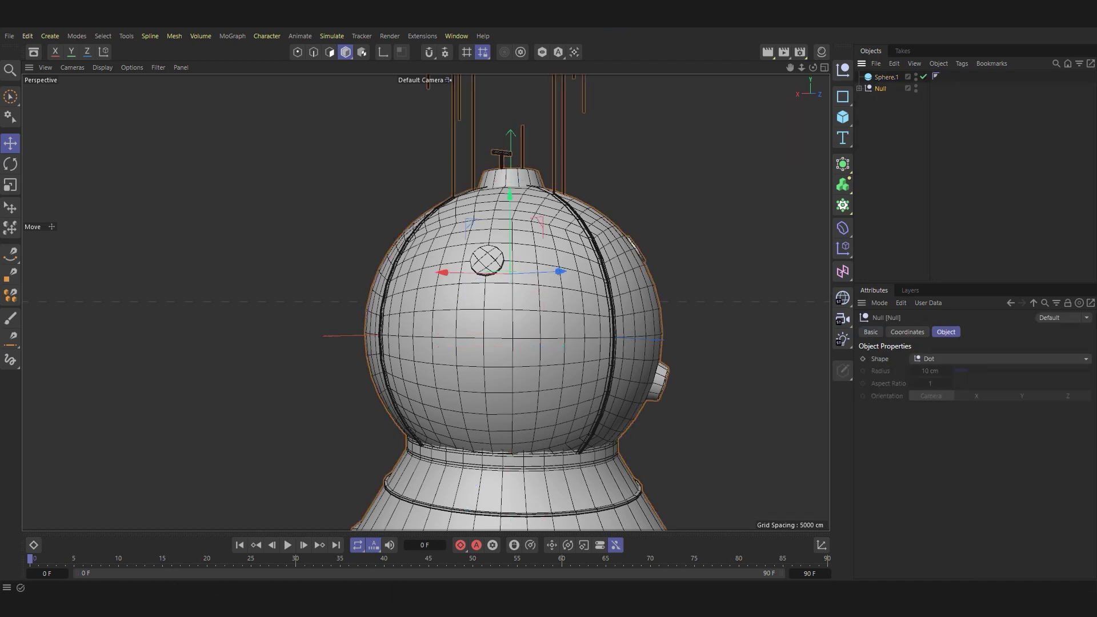
click(510, 332)
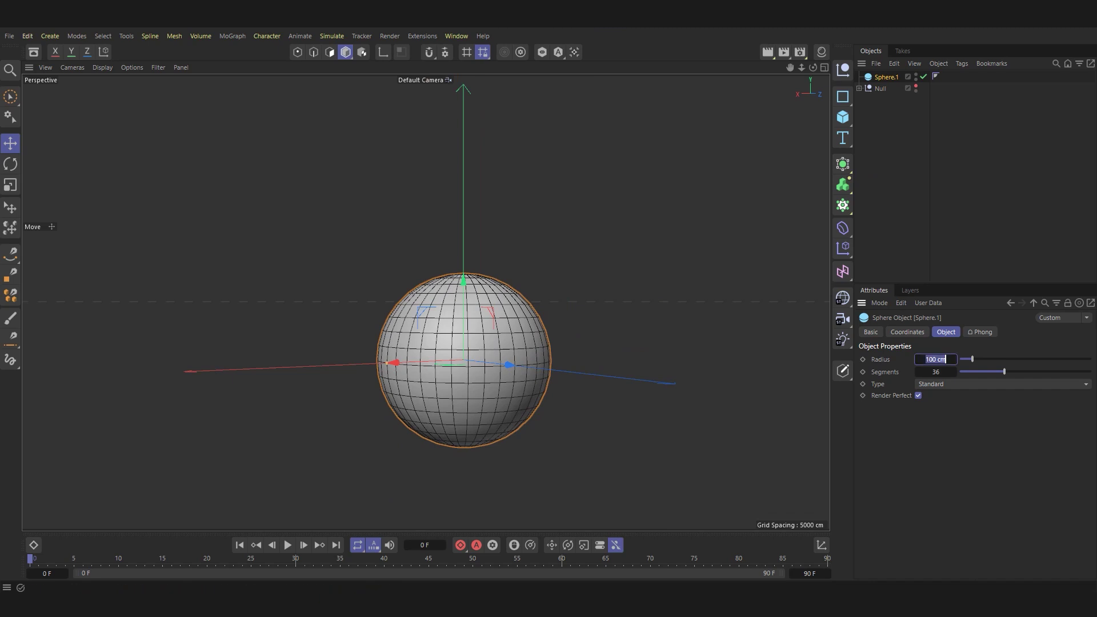
text(40)
key(Return)
Add a Circle spline of radius 41 cm around the sphere.
scroll(497, 379, up, 3)
scroll(497, 380, up, 3)
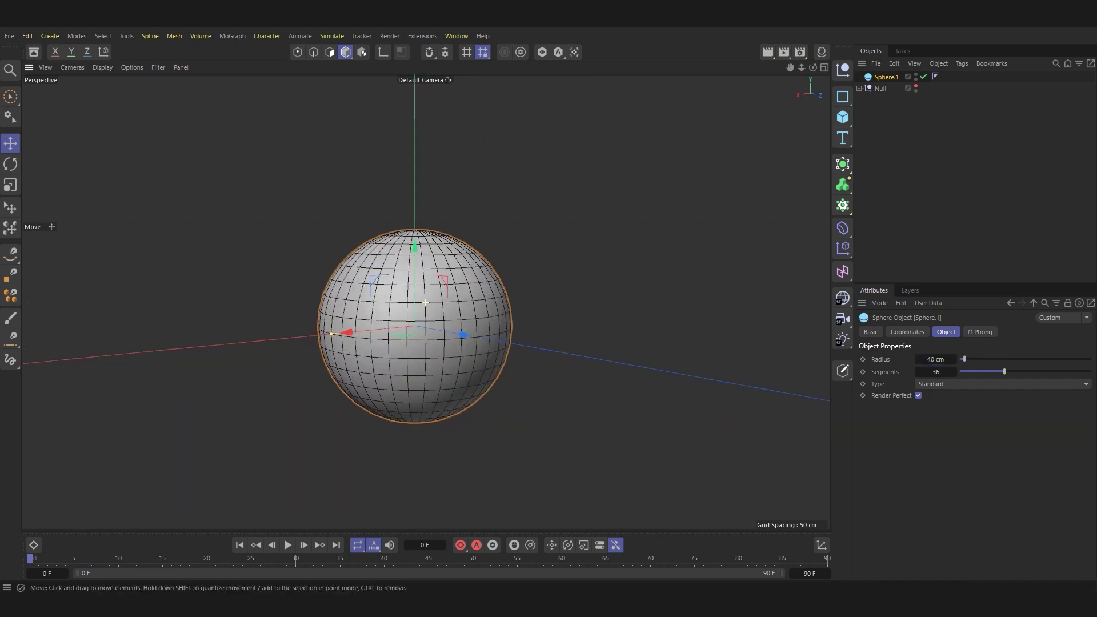
click(842, 96)
click(948, 114)
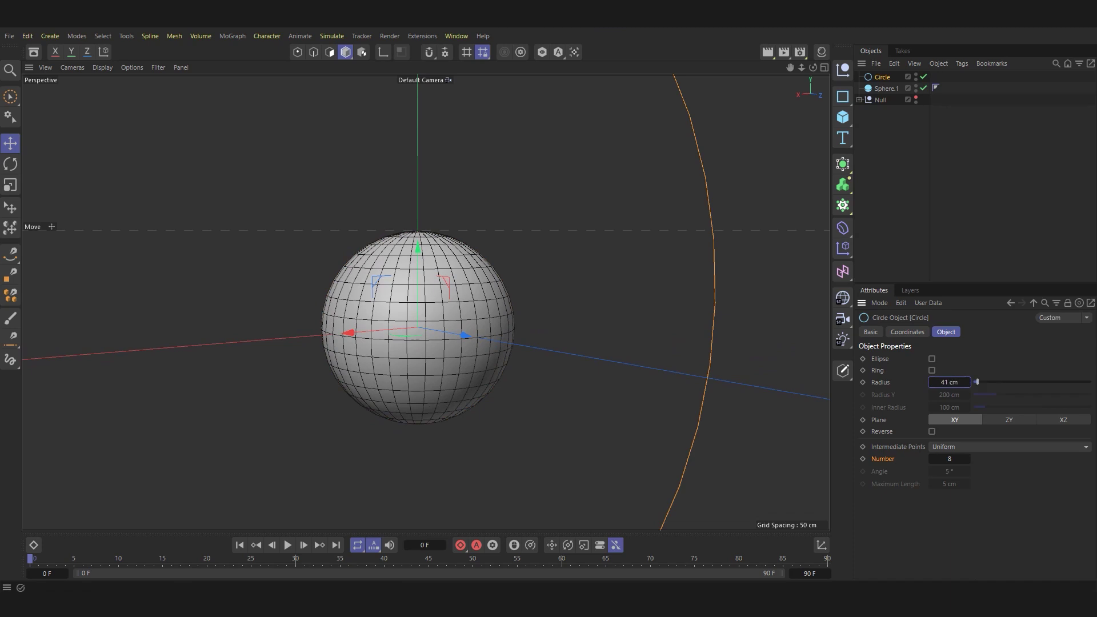
Add a Rectangle spline and set the Rectangle and Circle intermediate points to Natural.
click(842, 96)
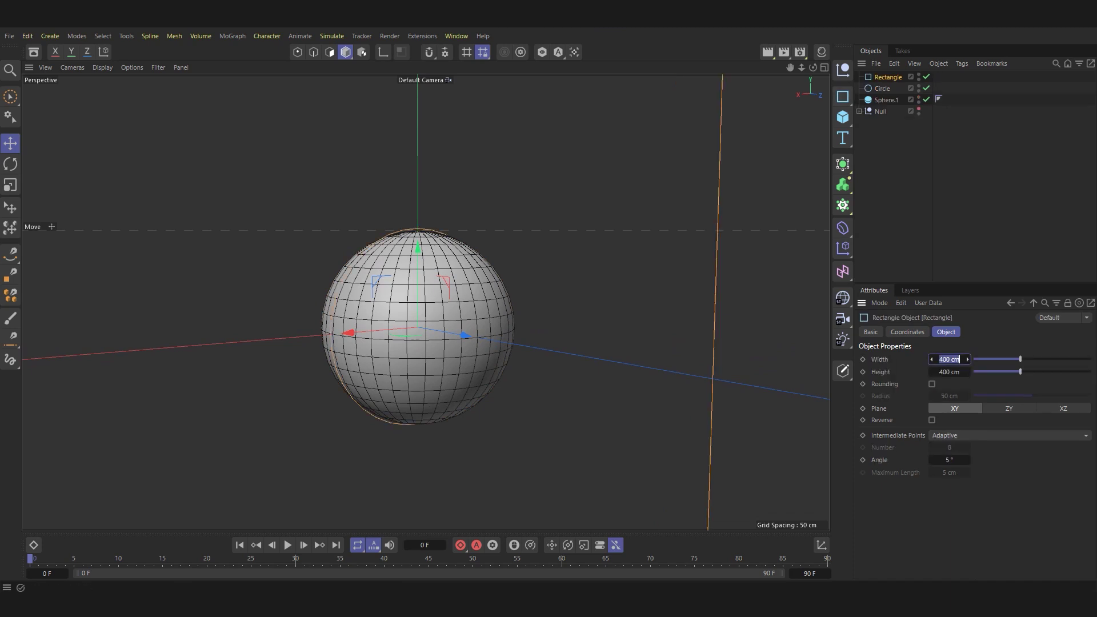
click(1009, 435)
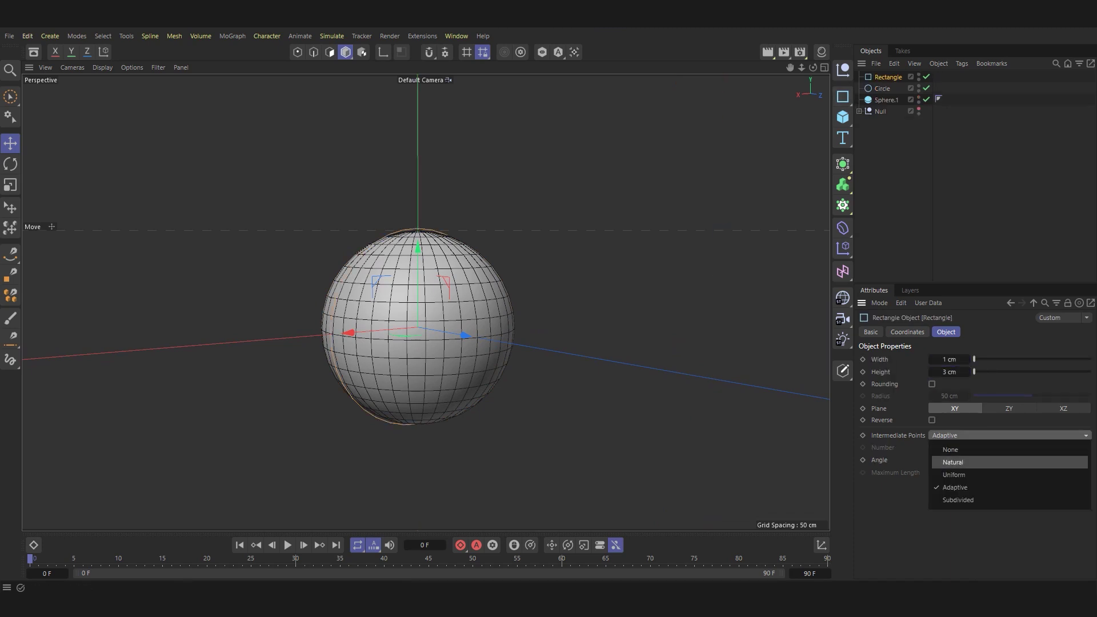
click(942, 459)
click(881, 88)
click(1009, 446)
click(942, 460)
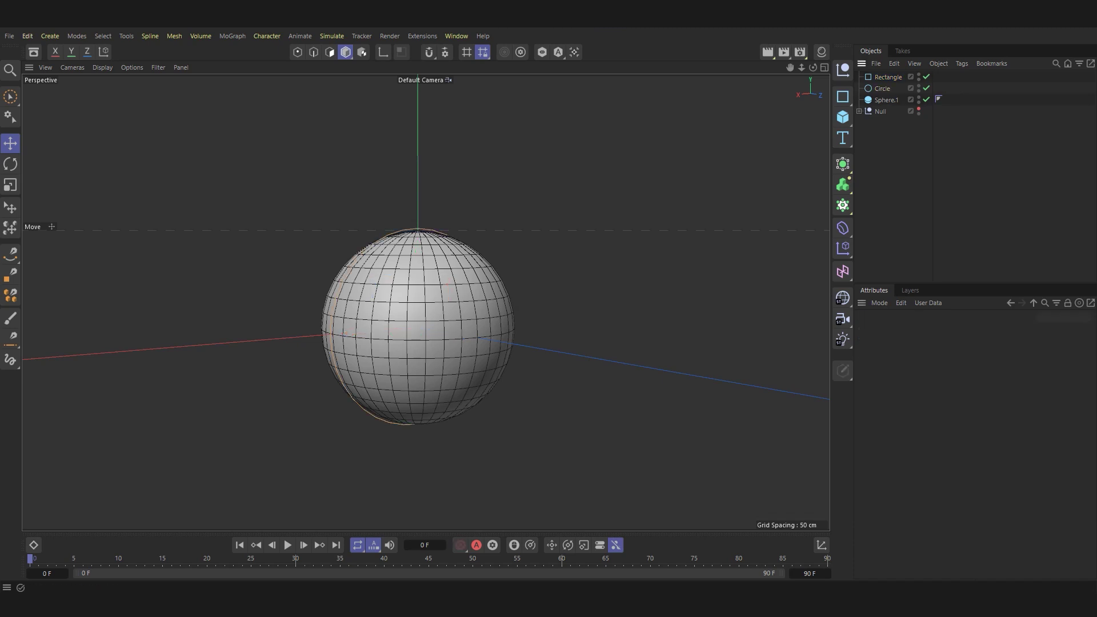
Add a Sweep with the rectangle and circle inside; give the rectangle 0 intermediate points.
click(843, 165)
click(980, 179)
click(881, 100)
drag(887, 88, 883, 76)
scroll(397, 268, up, 3)
scroll(397, 268, up, 3)
scroll(397, 268, up, 3)
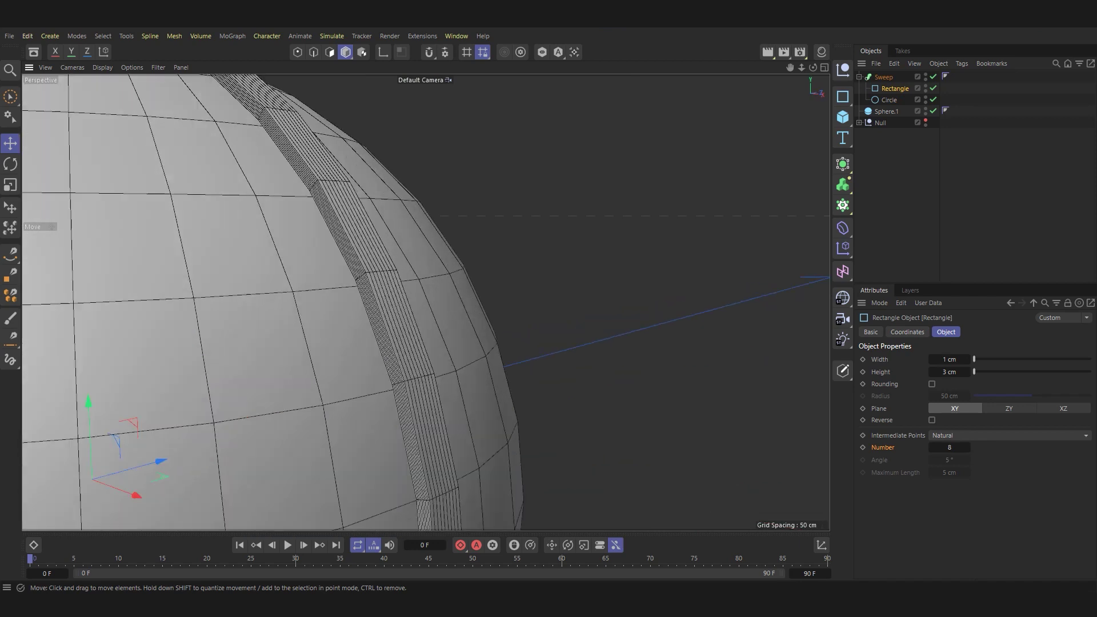
scroll(396, 268, up, 1)
text(0)
key(Return)
text(0.2)
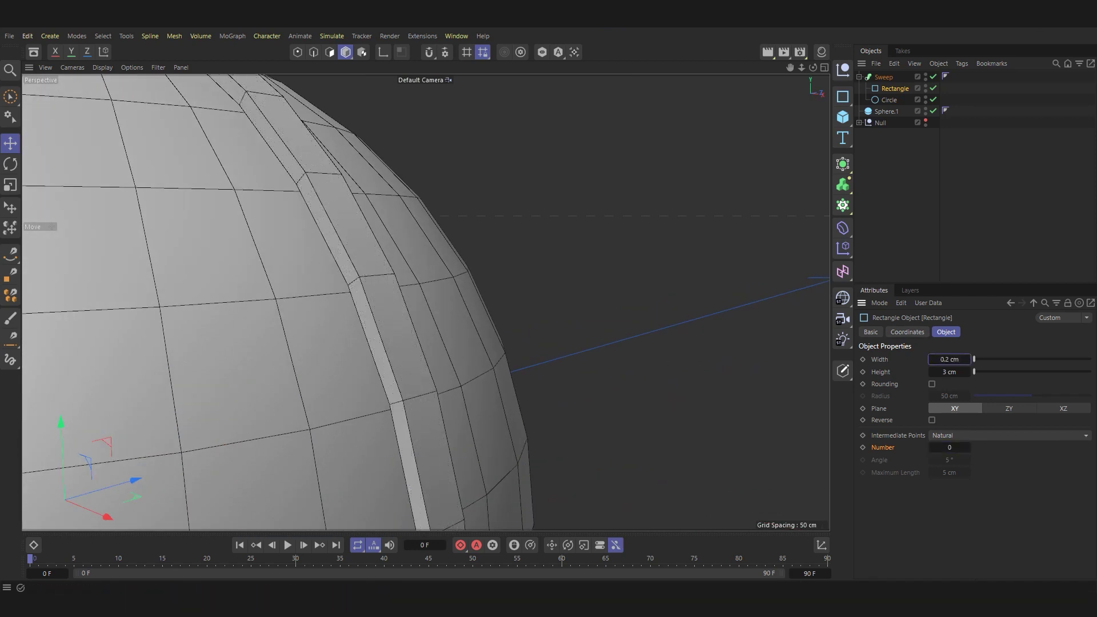
Frame the circle path and orbit to inspect the seam strip on the sphere.
alt+drag(400, 285, 423, 299)
scroll(423, 299, up, 3)
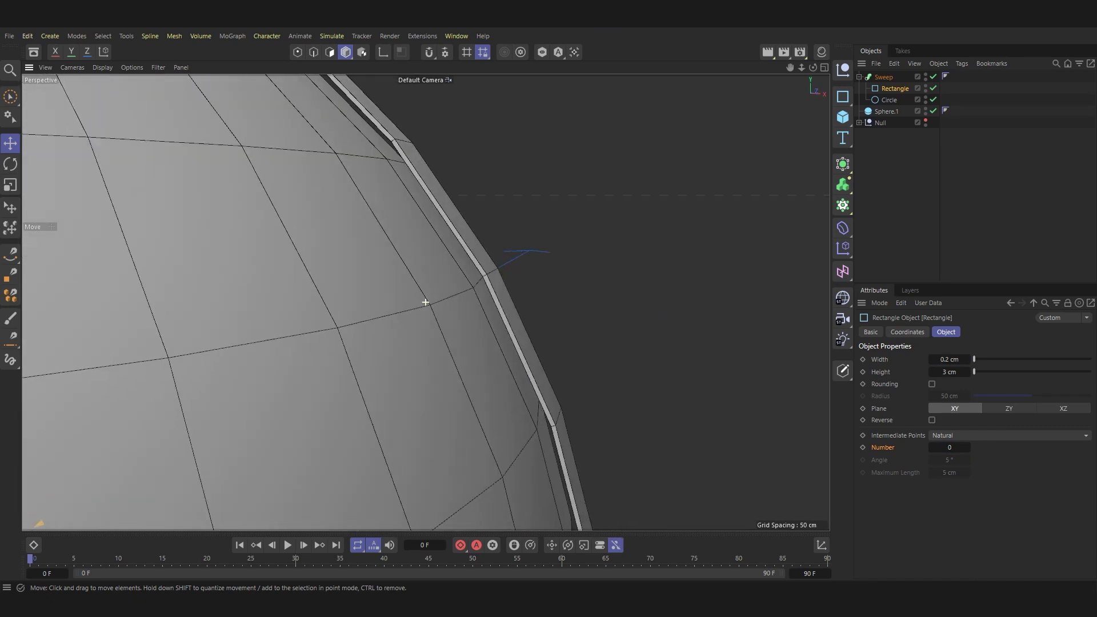
click(889, 99)
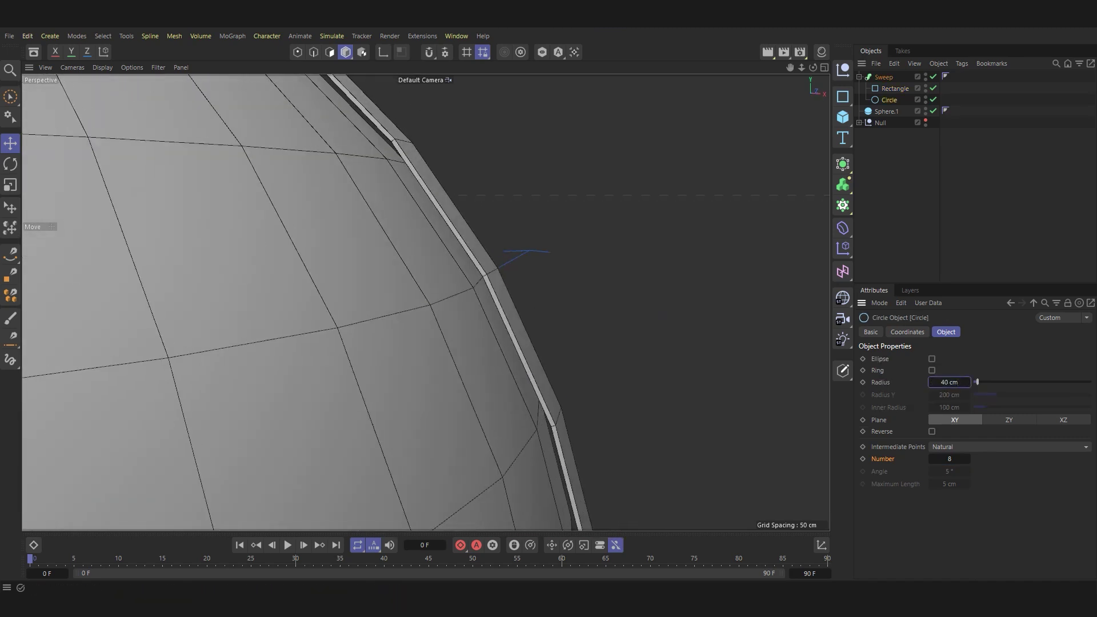
key(o)
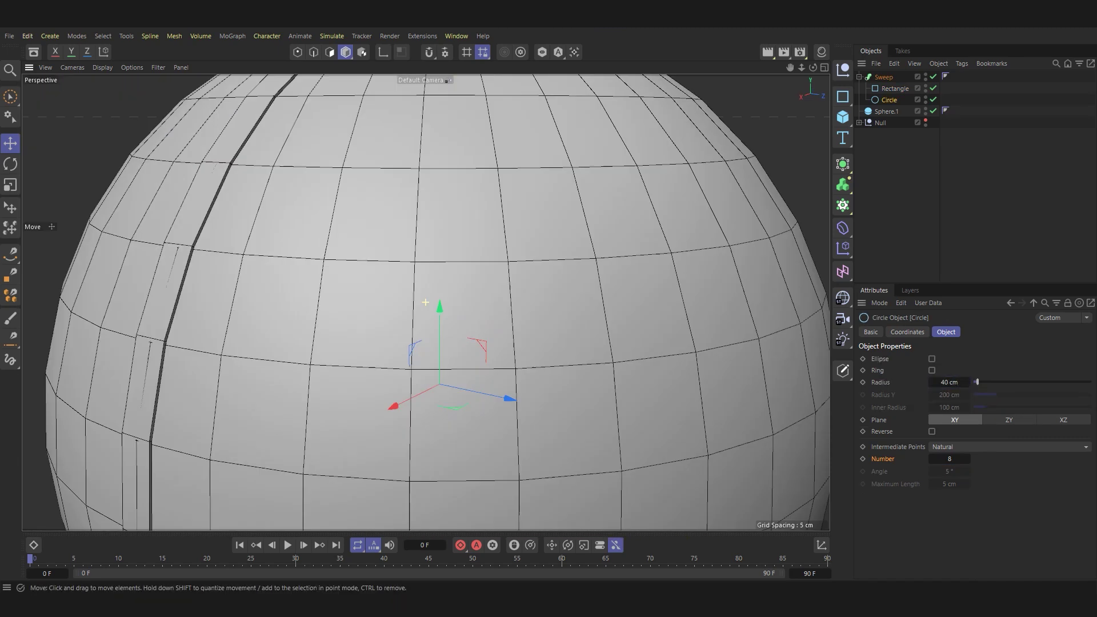
scroll(425, 302, down, 5)
alt+drag(426, 301, 399, 297)
click(389, 342)
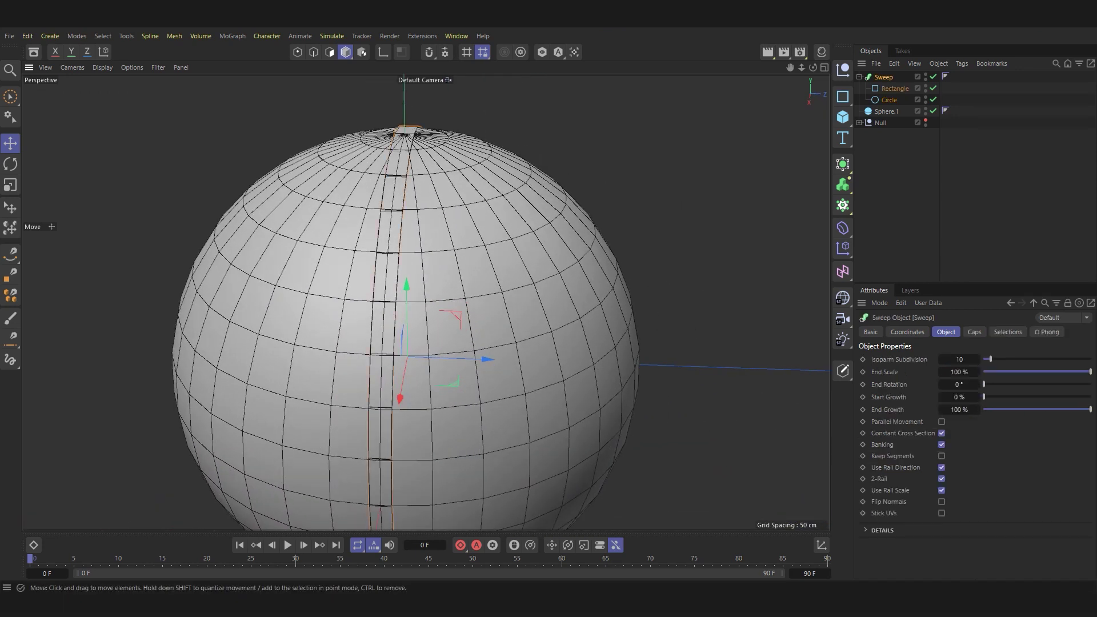
click(888, 99)
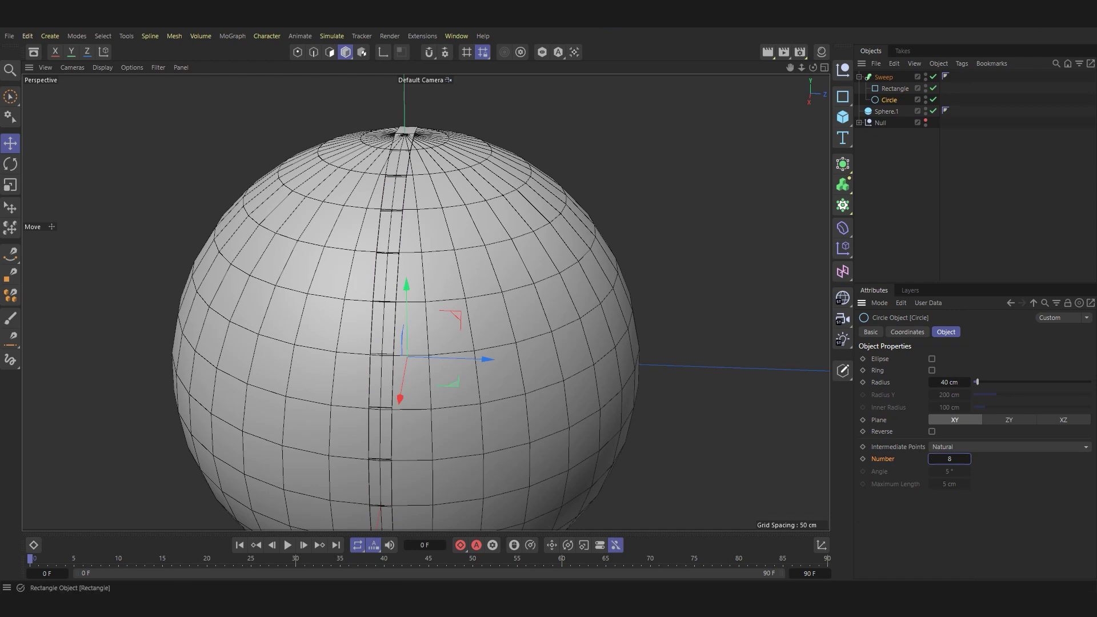
Set the Rectangle profile Height to 6 cm and switch the viewport to Gouraud Shading.
click(894, 88)
double_click(948, 372)
key(Return)
alt+drag(514, 286, 608, 282)
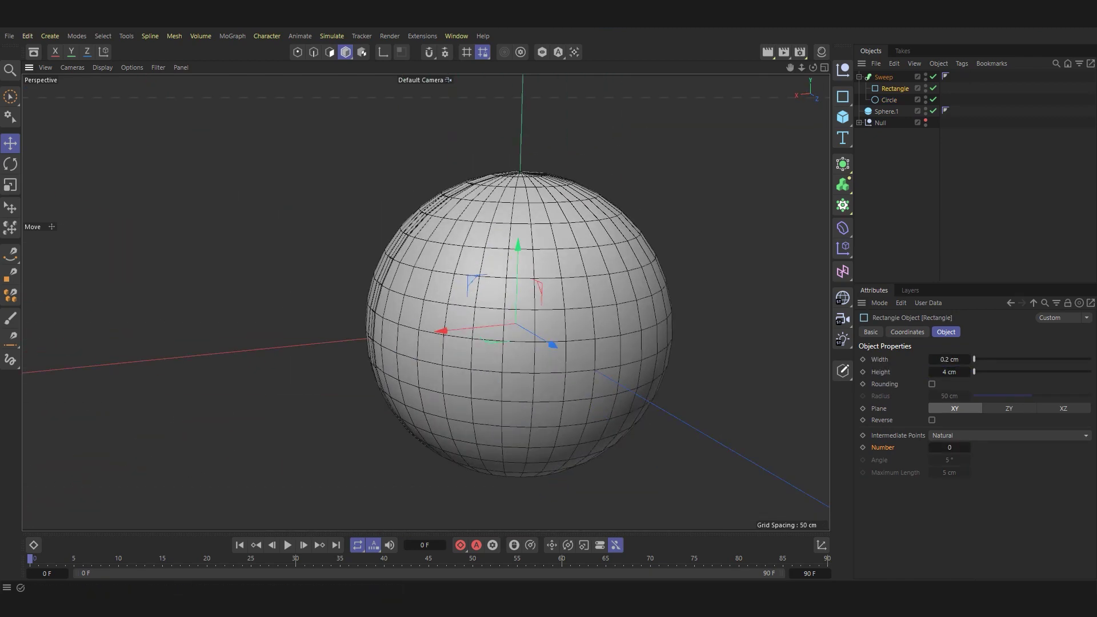
click(102, 67)
click(129, 85)
alt+drag(514, 286, 425, 302)
key(Return)
Ctrl-rotate the Sweep 90° to create a second copy of the seam strip.
click(883, 77)
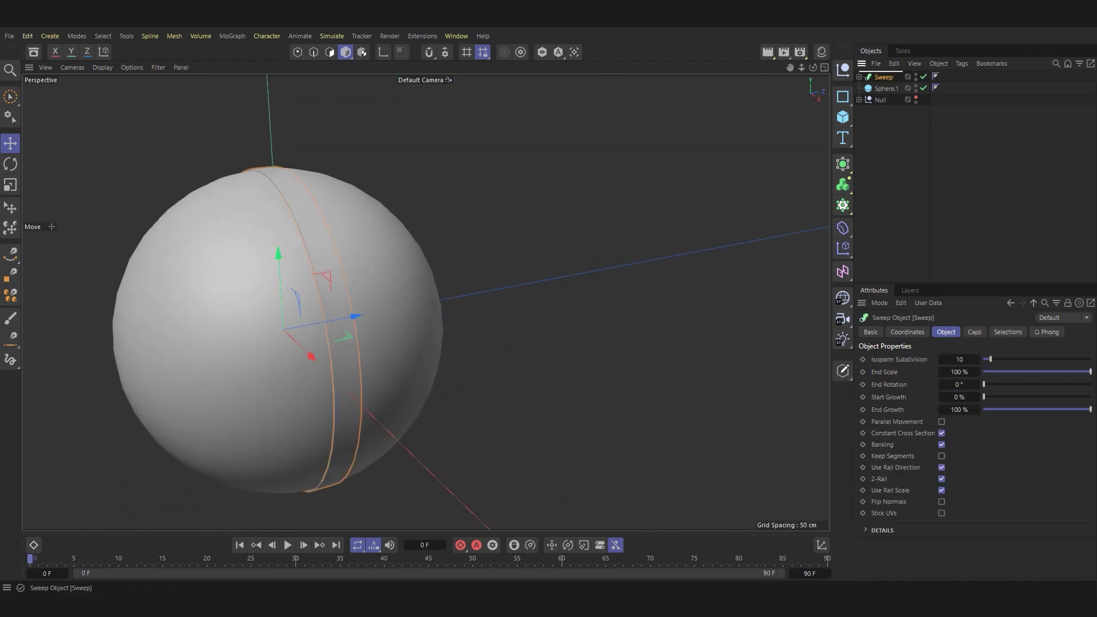
key(r)
drag(297, 347, 341, 329)
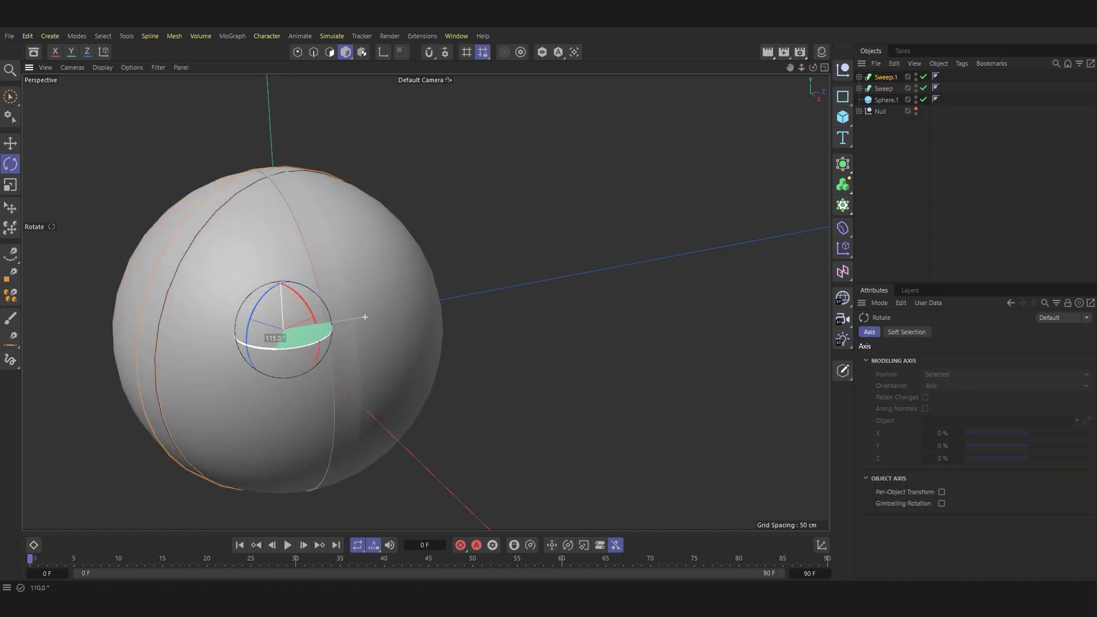
key(e)
scroll(550, 181, up, 3)
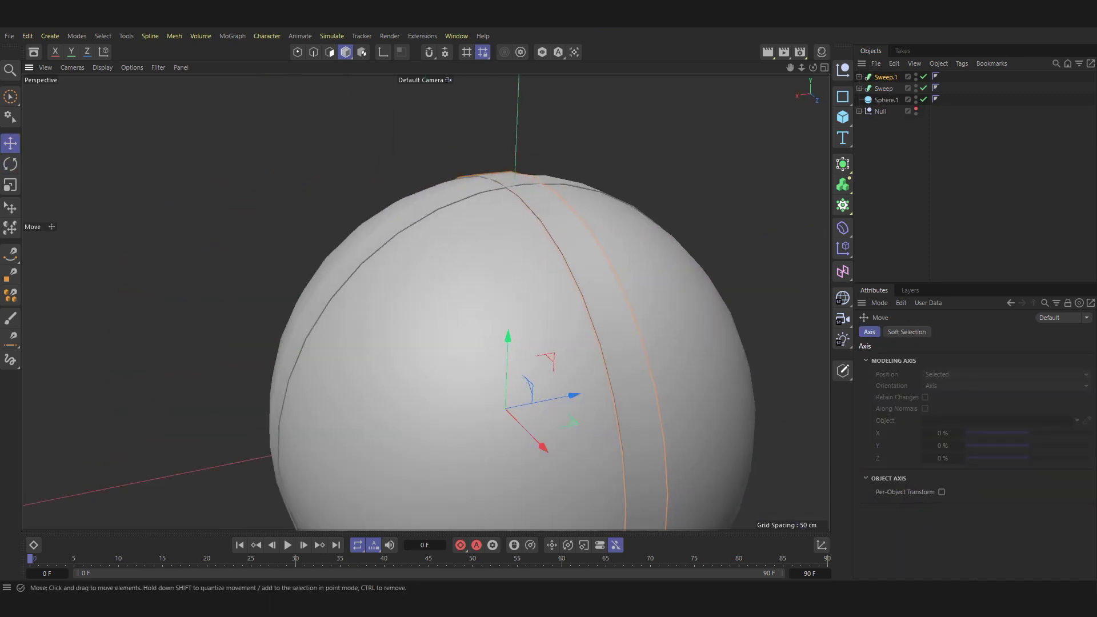
scroll(549, 181, up, 2)
scroll(549, 181, down, 5)
alt+drag(551, 311, 550, 311)
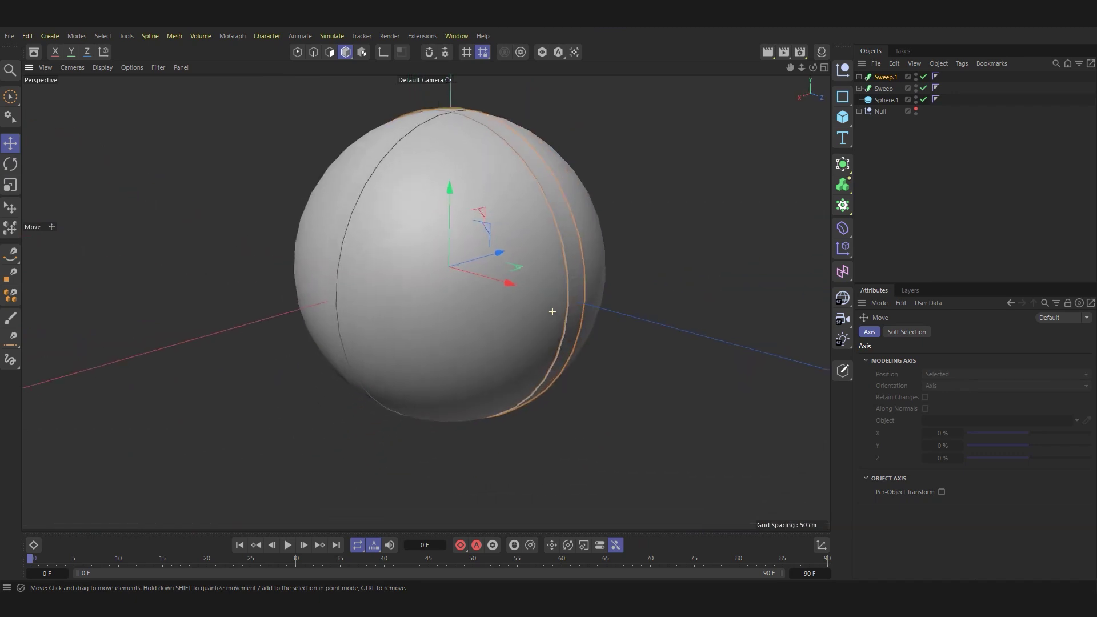
Rotate both seam strips together so one circles the sphere's equator.
ctrl+click(883, 88)
key(r)
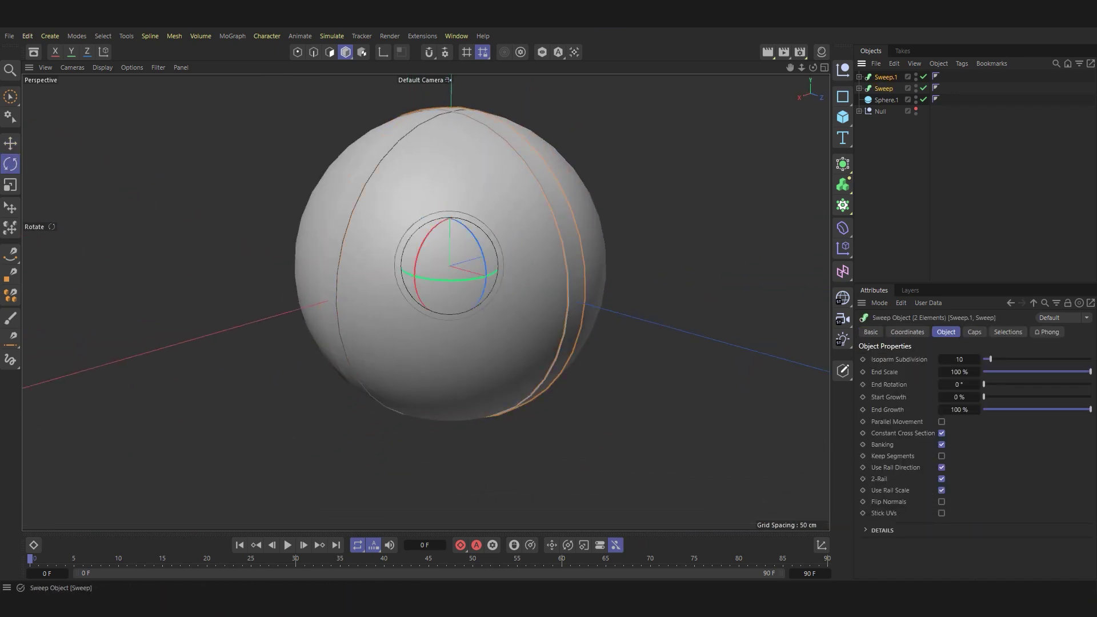
drag(484, 246, 456, 303)
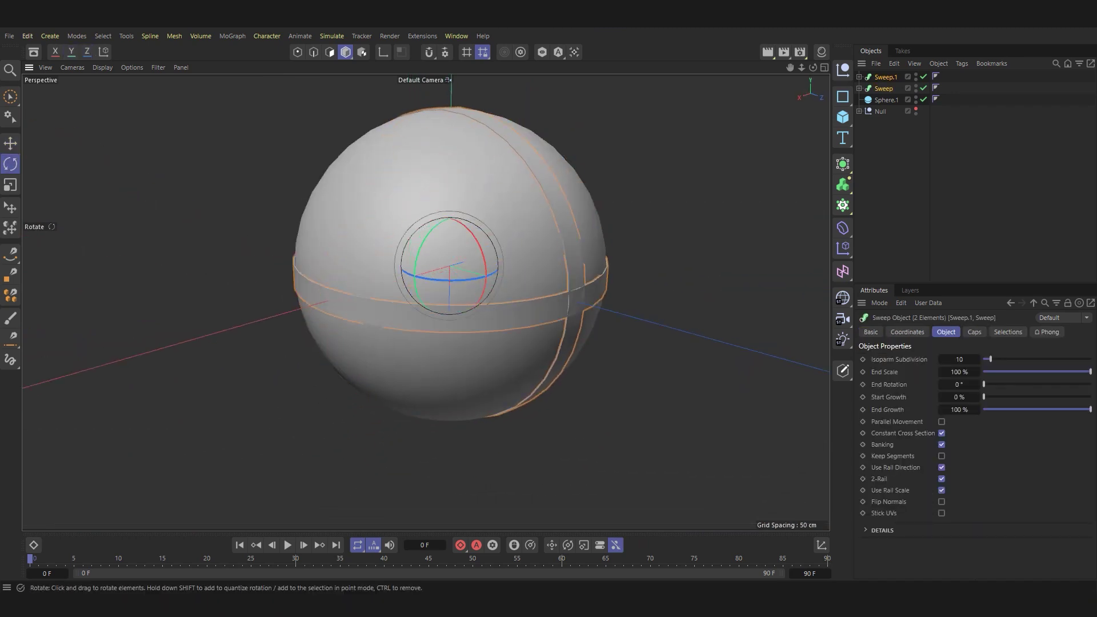
key(e)
Zoom and orbit to inspect where the two seam strips cross on the sphere.
scroll(623, 282, up, 3)
scroll(623, 282, up, 3)
scroll(622, 282, up, 3)
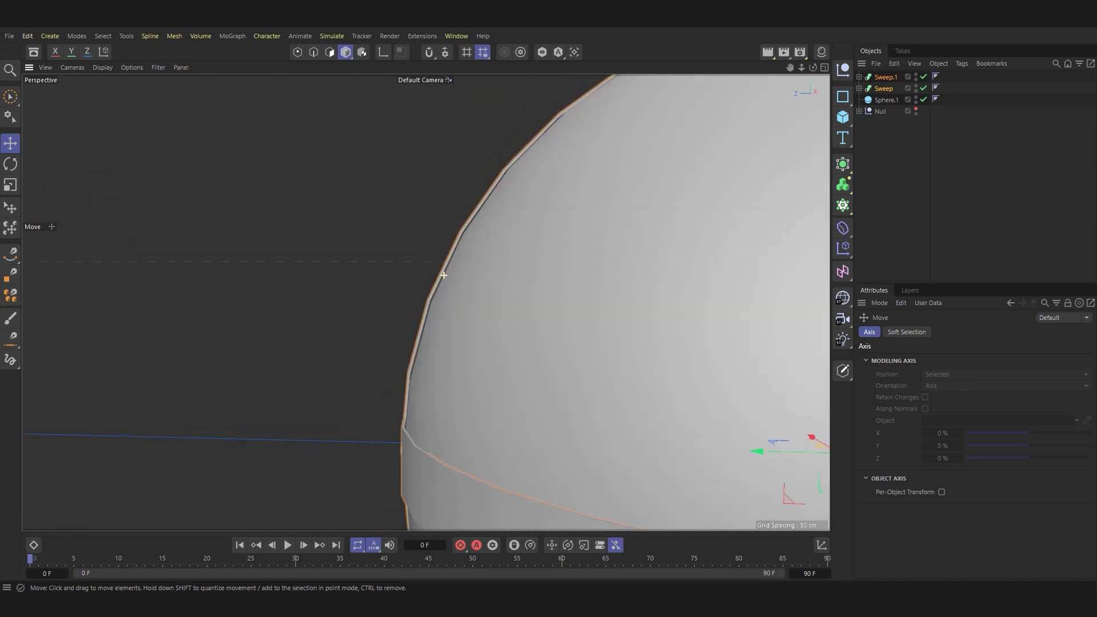
scroll(623, 282, down, 5)
mouse_move(622, 282)
alt+mouse_down()
mouse_move(563, 399)
mouse_move(506, 356)
alt+mouse_up()
scroll(502, 358, up, 3)
scroll(506, 356, up, 3)
scroll(318, 279, down, 5)
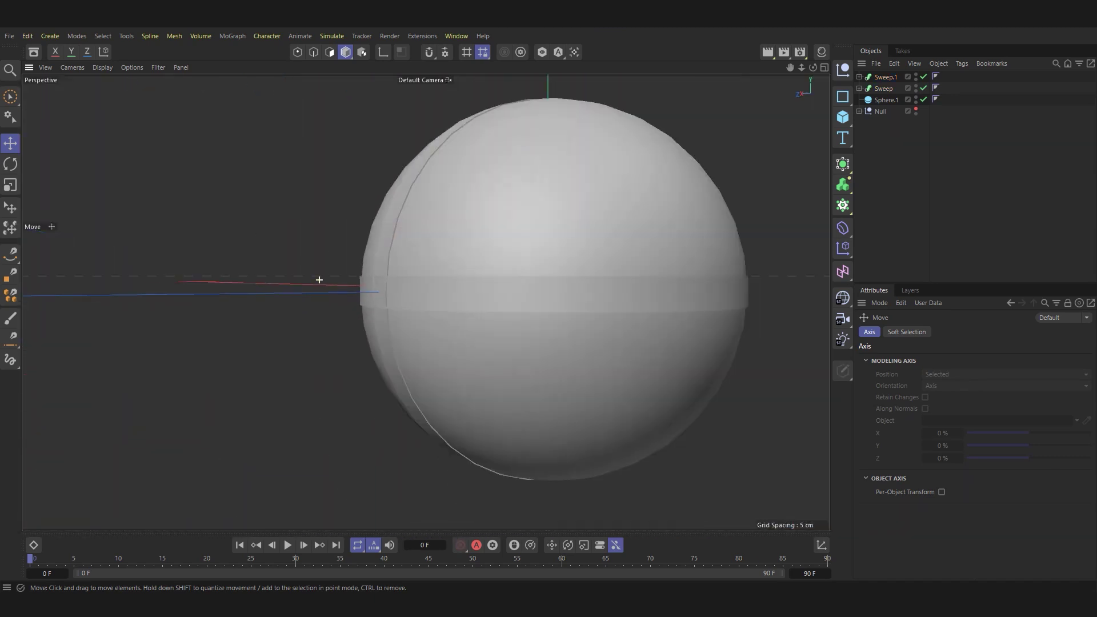
alt+drag(318, 280, 431, 308)
Group Sphere.1 and both seam sweeps into Null.1 with Alt+G.
click(885, 77)
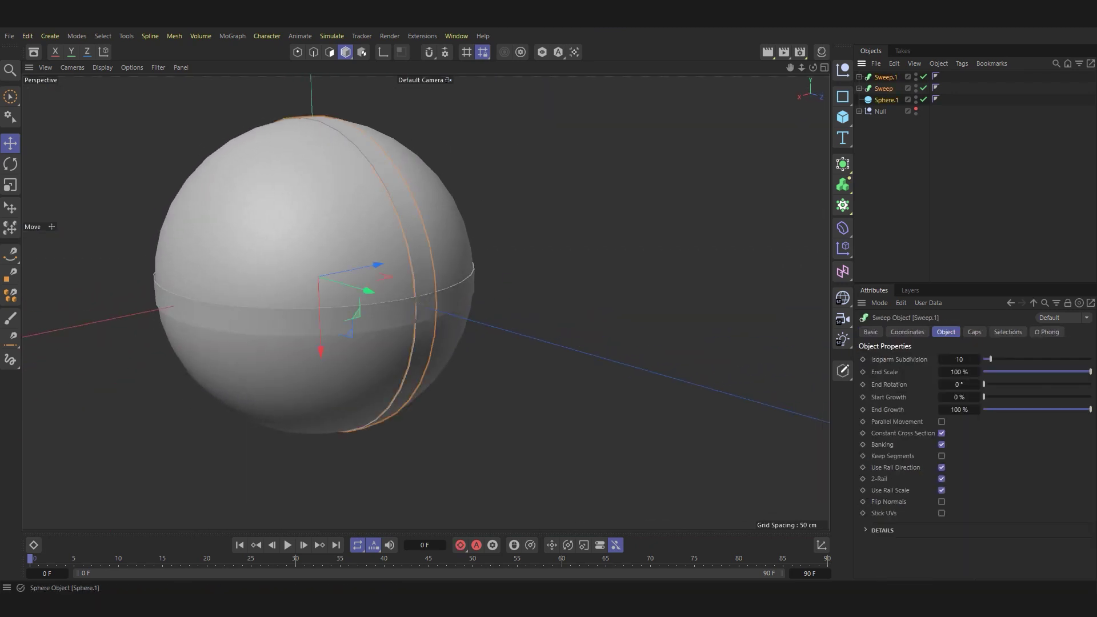
shift+click(886, 99)
key(alt+g)
click(971, 171)
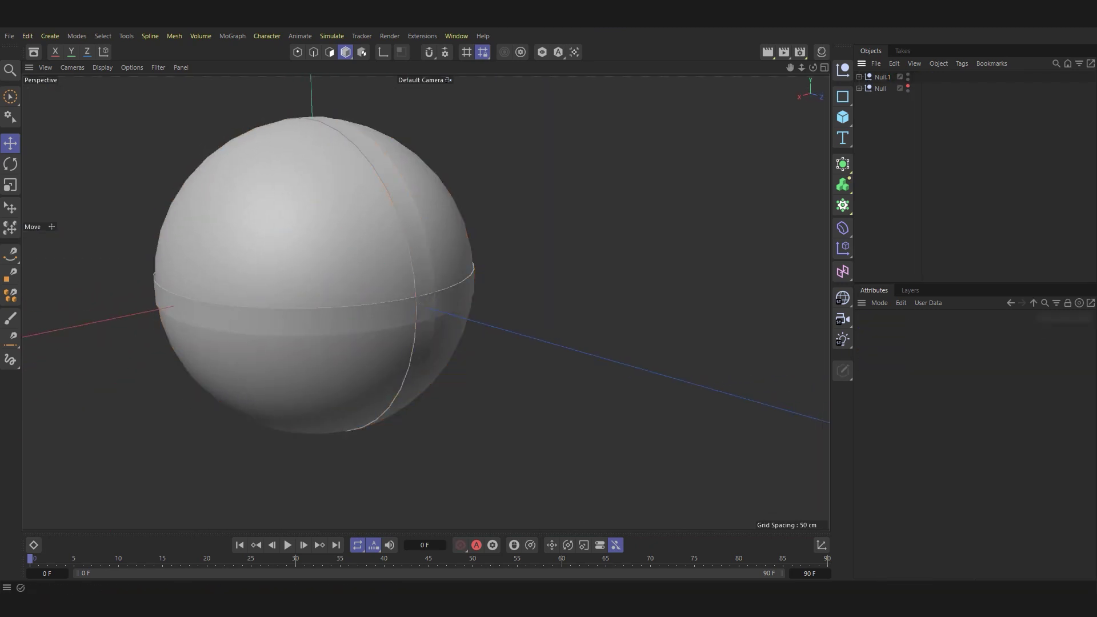
click(842, 165)
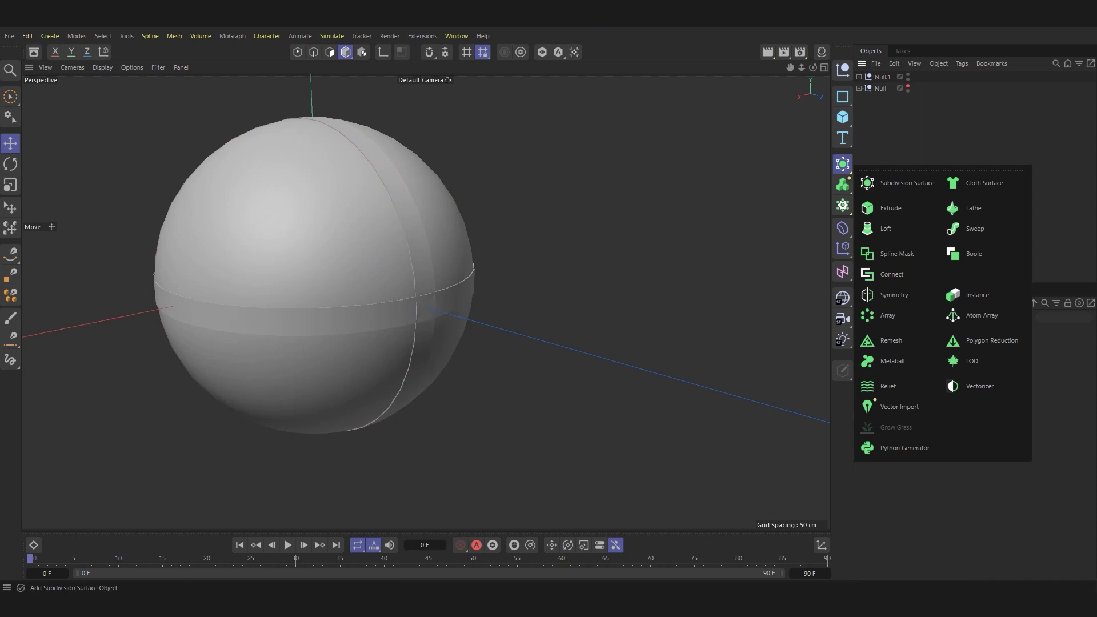
Add a Cloner in Radial mode with the Null.1 group inside it.
click(842, 205)
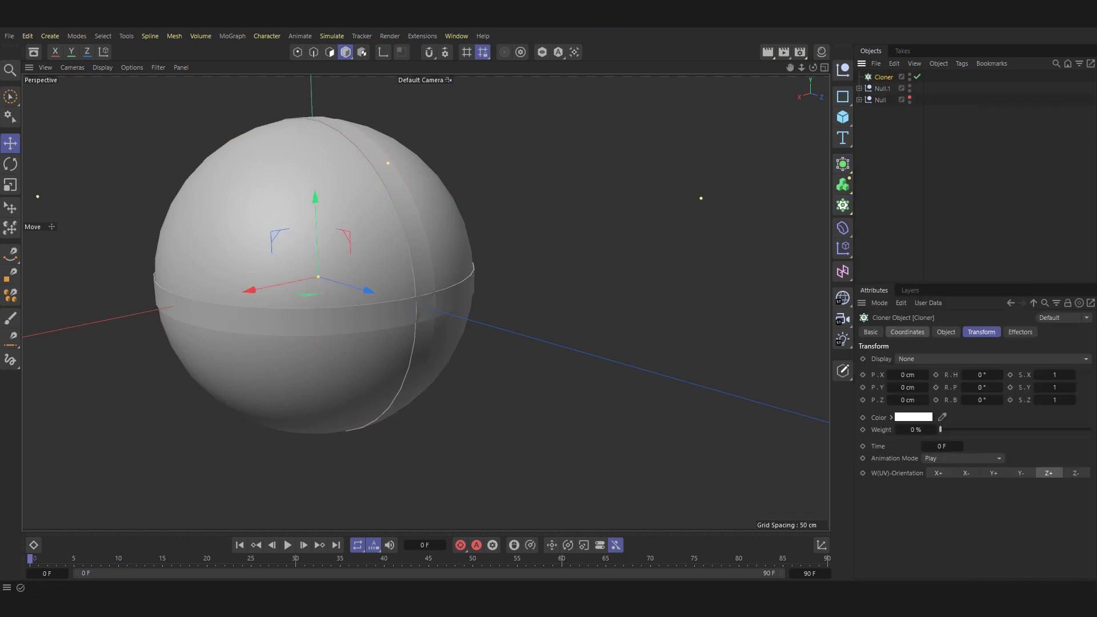
click(945, 332)
click(993, 359)
click(970, 386)
click(883, 88)
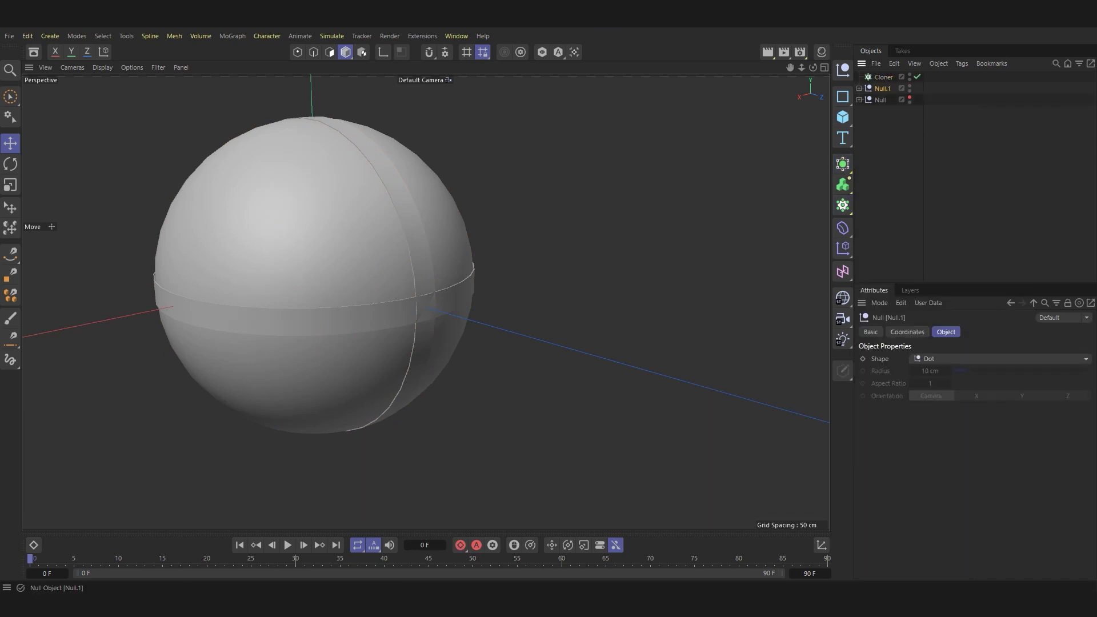
key(h)
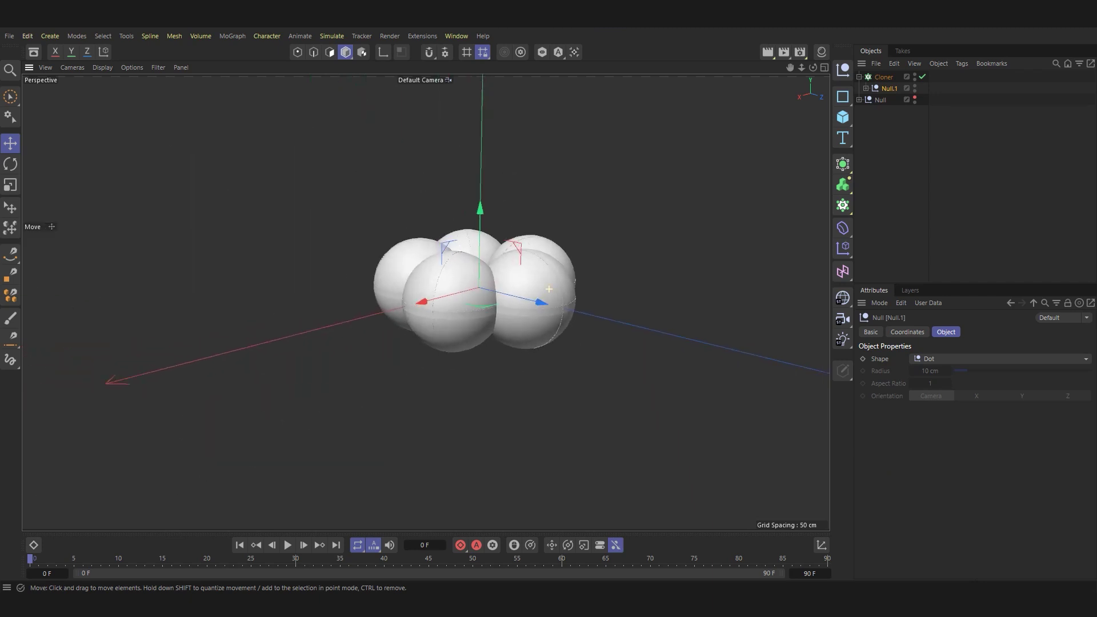
Set the cloner to 16 clones at about 215 cm radius and lower it onto the body.
click(394, 320)
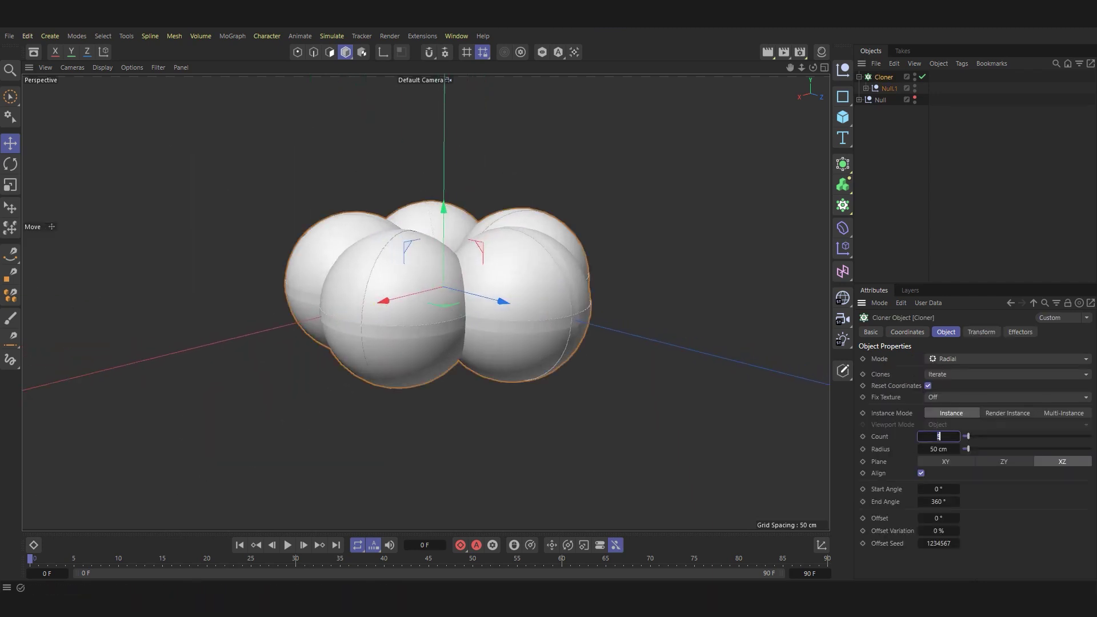
key(Return)
drag(967, 448, 990, 448)
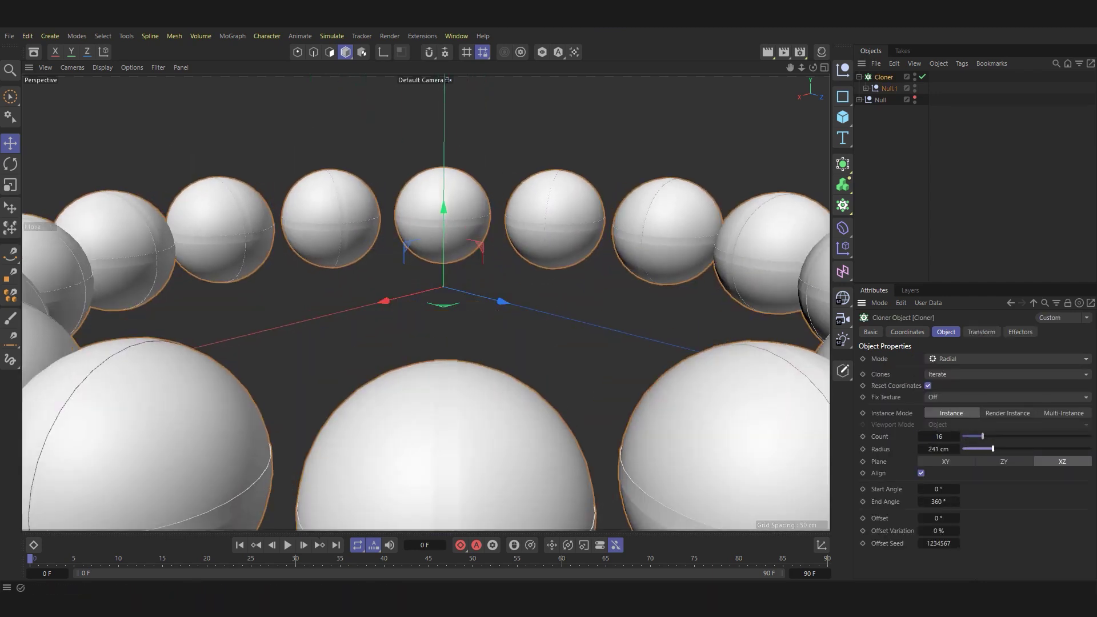
key(h)
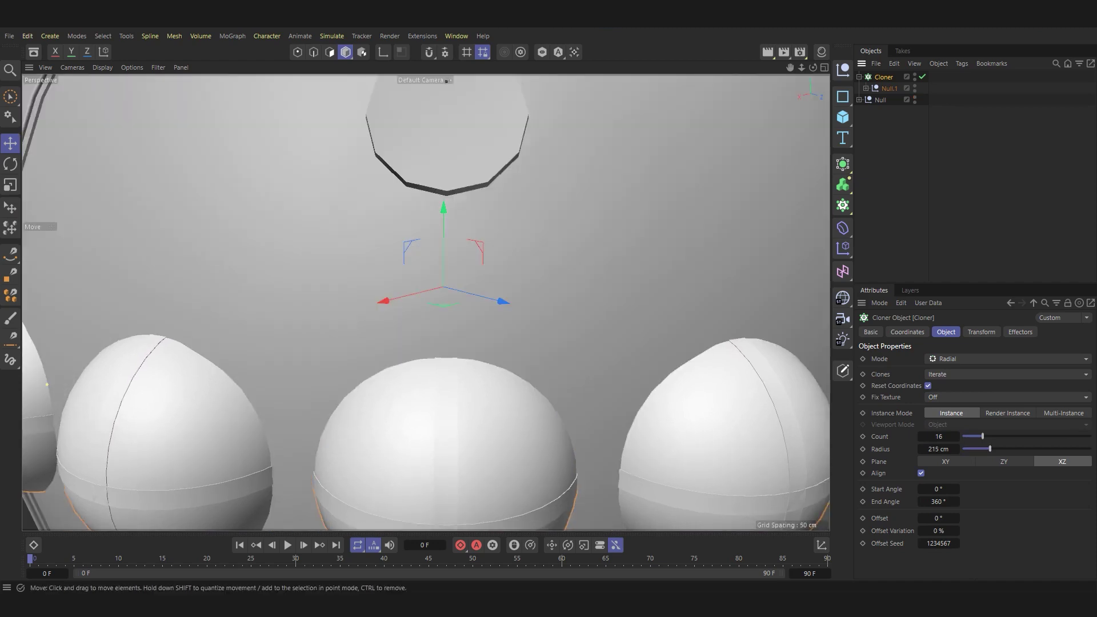
mouse_move(502, 165)
mouse_down()
mouse_move(496, 279)
mouse_move(563, 311)
mouse_move(514, 308)
mouse_up()
scroll(563, 311, up, 3)
scroll(564, 311, down, 3)
scroll(514, 308, down, 3)
scroll(514, 308, up, 3)
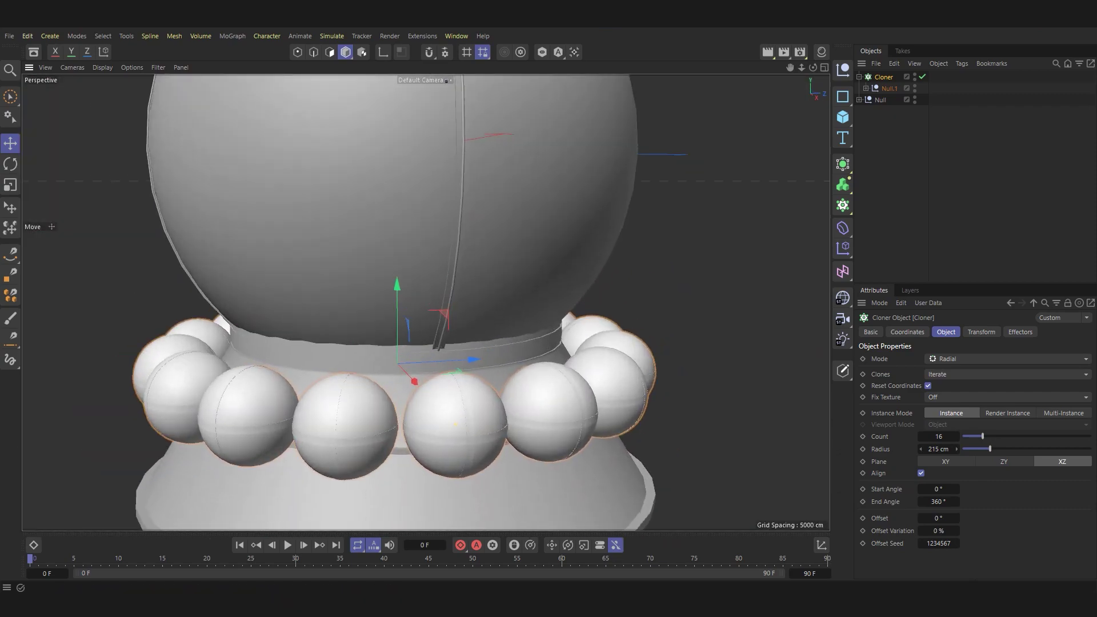
Fine-tune the ring radius to 221 cm, checking it in the top view.
drag(956, 449, 952, 451)
alt+drag(514, 308, 434, 286)
key(F5)
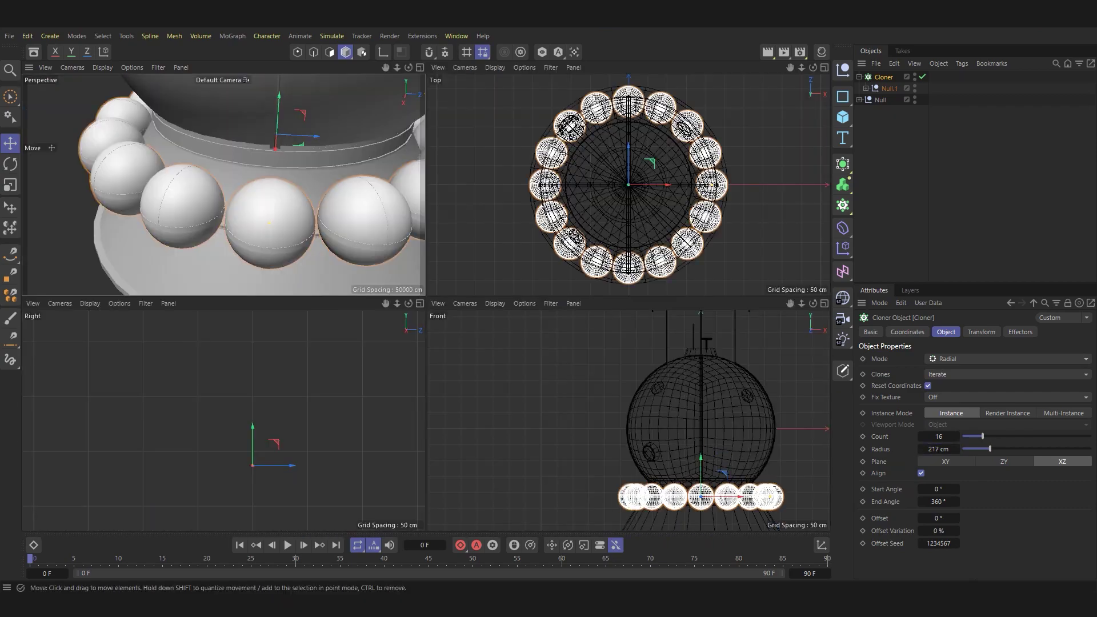
key(F2)
scroll(451, 291, down, 3)
scroll(433, 203, up, 5)
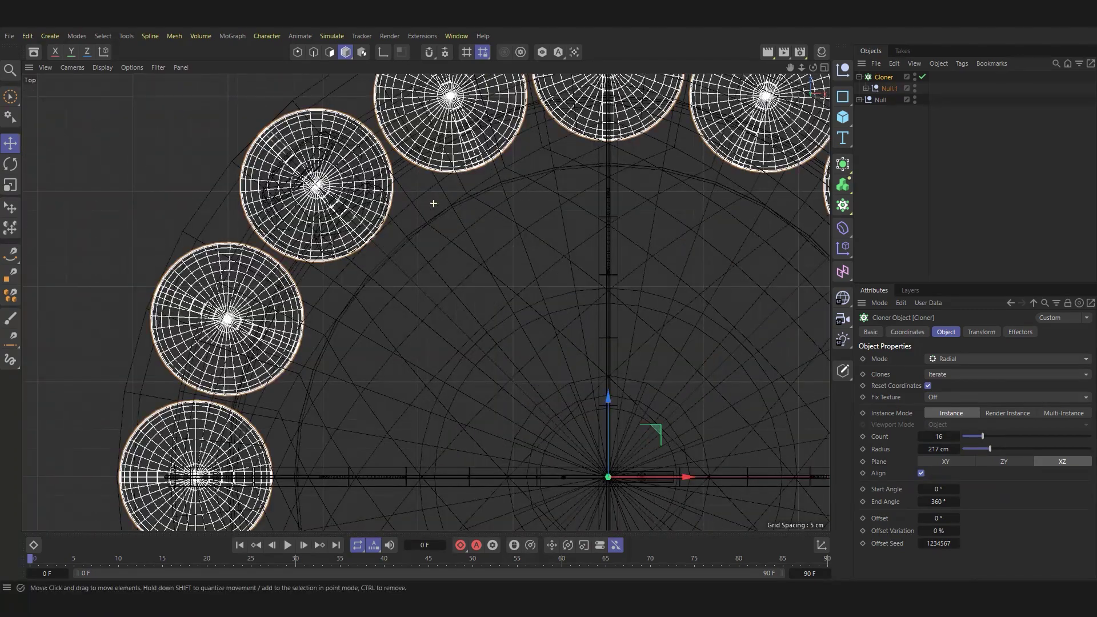
drag(956, 449, 960, 447)
key(F5)
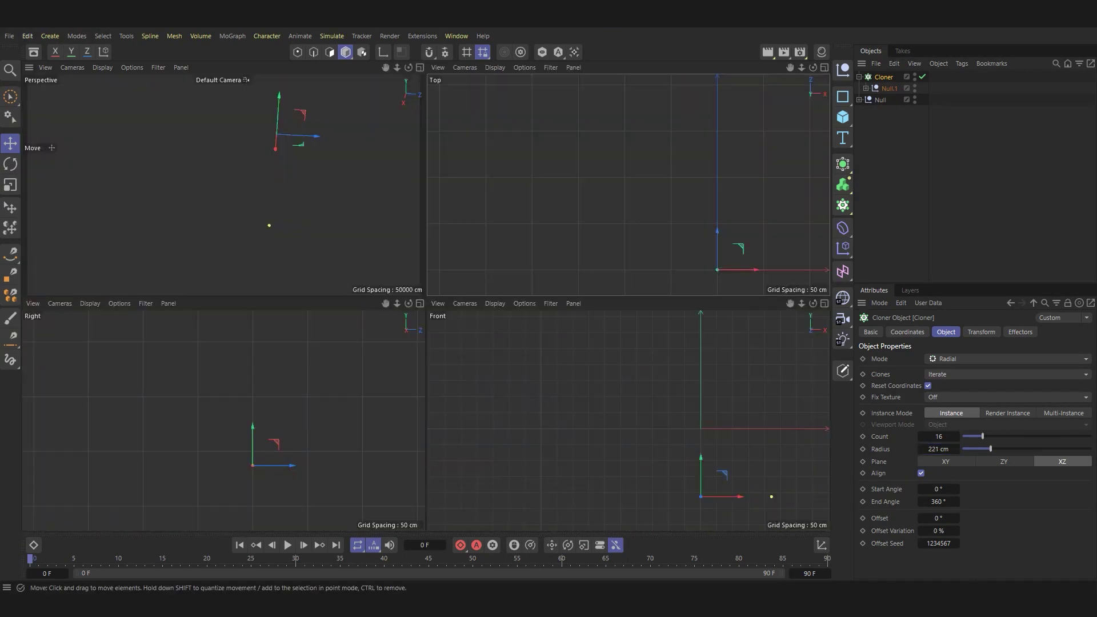
key(F1)
Orbit and frame the view to inspect the sphere ring from a low front angle.
mouse_move(429, 302)
alt+mouse_down()
mouse_move(514, 274)
mouse_move(599, 308)
alt+mouse_up()
key(o)
mouse_move(434, 285)
alt+mouse_down()
mouse_move(456, 293)
mouse_move(474, 268)
alt+mouse_up()
scroll(455, 294, up, 5)
key(o)
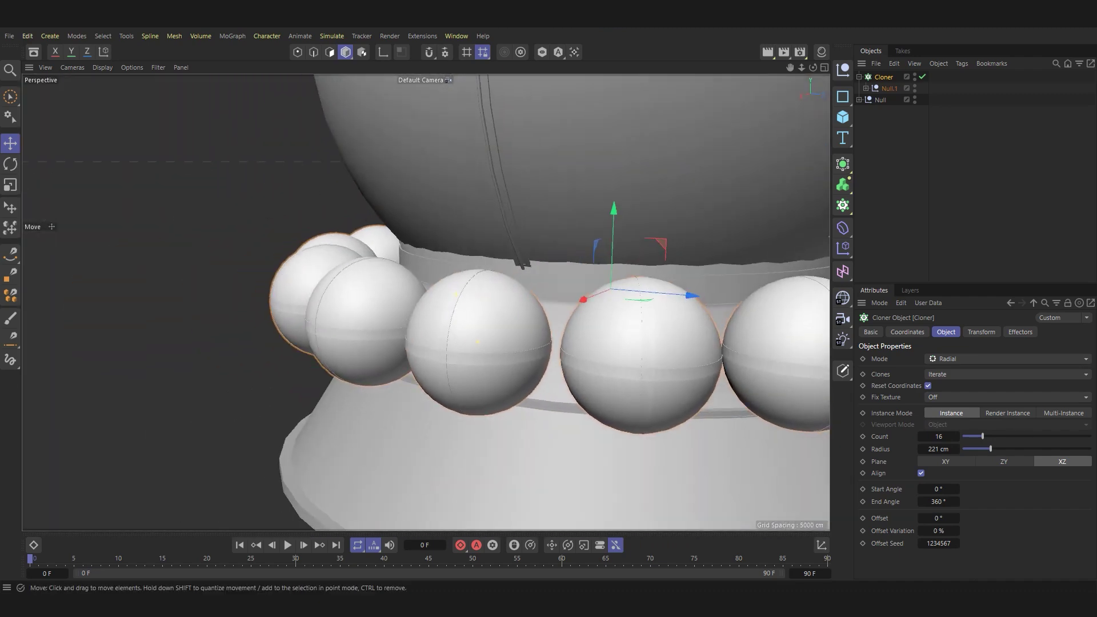
scroll(474, 268, up, 3)
key(o)
mouse_move(425, 303)
alt+mouse_down()
mouse_move(451, 269)
mouse_move(474, 275)
alt+mouse_up()
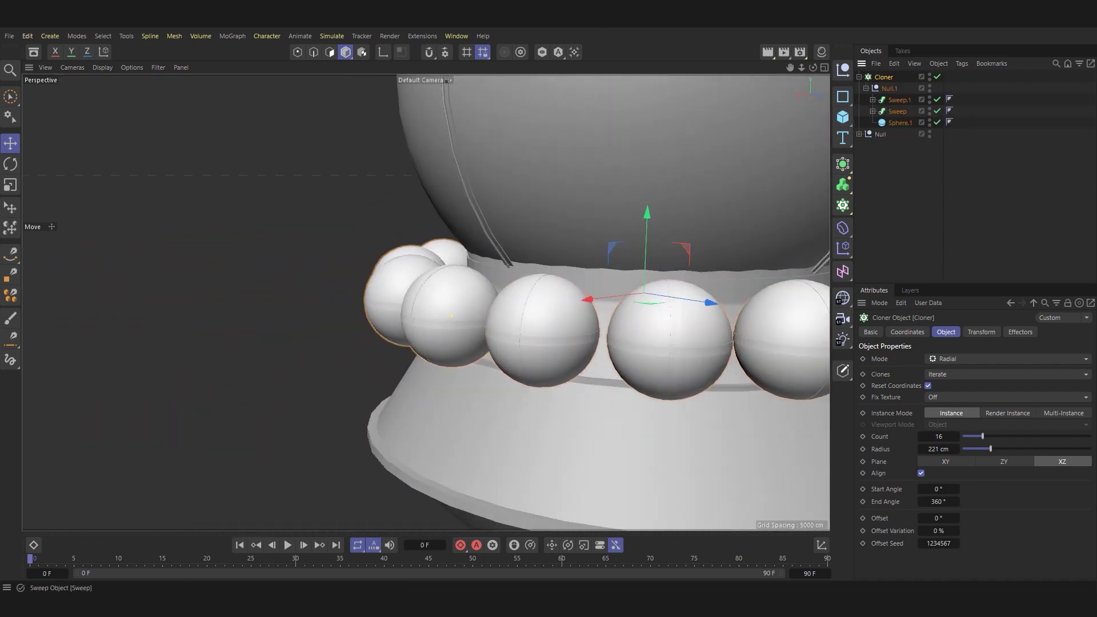
Switch the display to shading with wireframe lines and close in on the small spheres.
key(n)
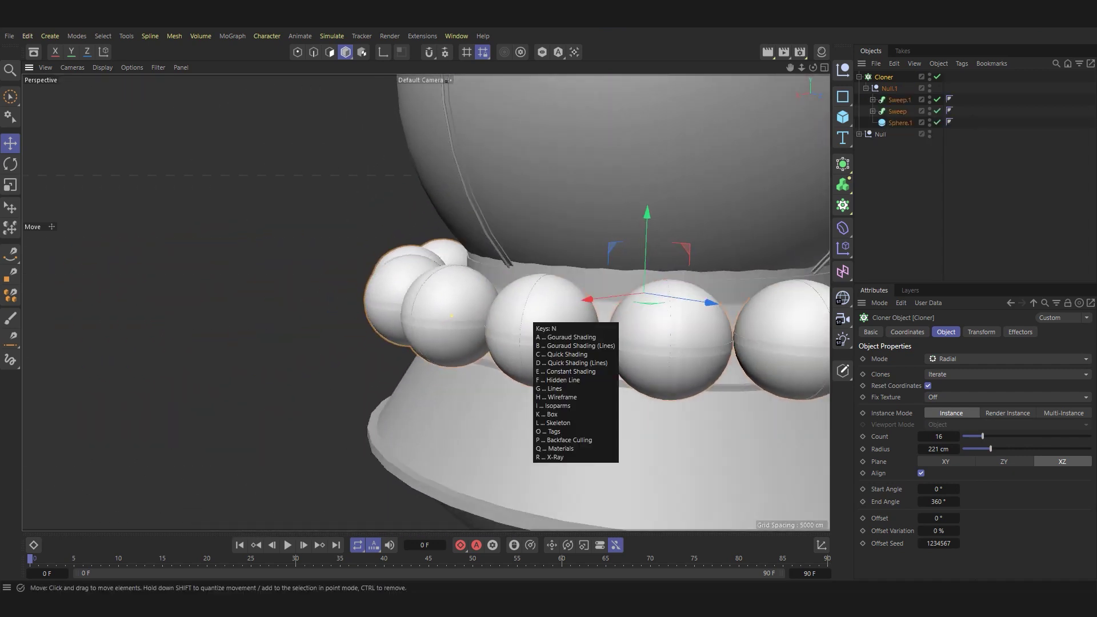
key(m)
key(b)
key(n)
key(b)
key(e)
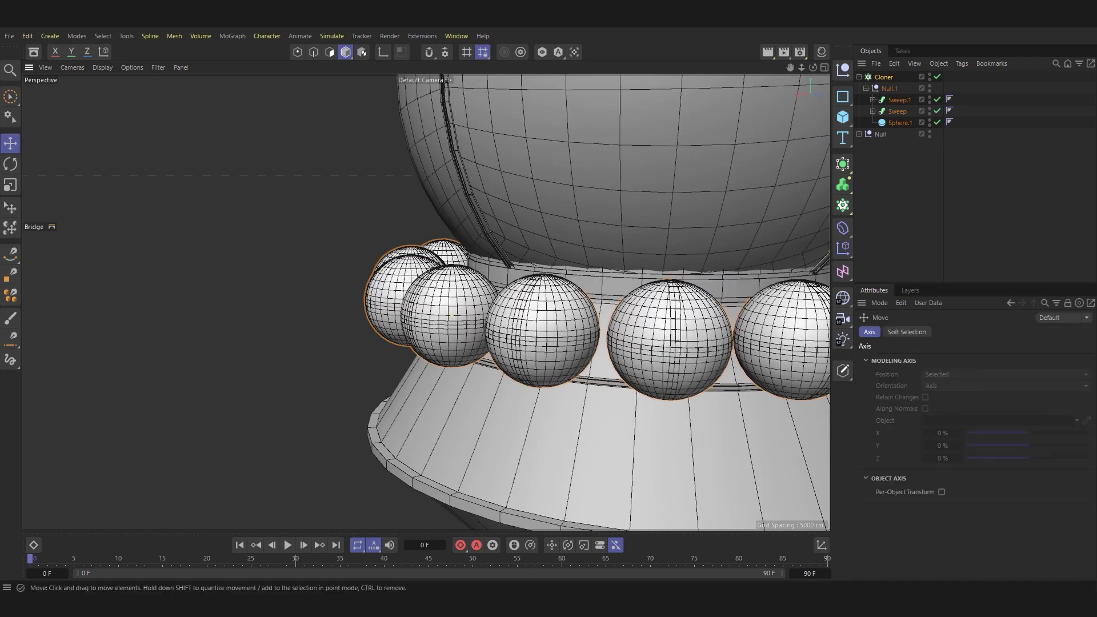
alt+drag(451, 315, 294, 295)
Set the Rectangle profile under Sweep.1 to 0.4 cm width.
click(897, 112)
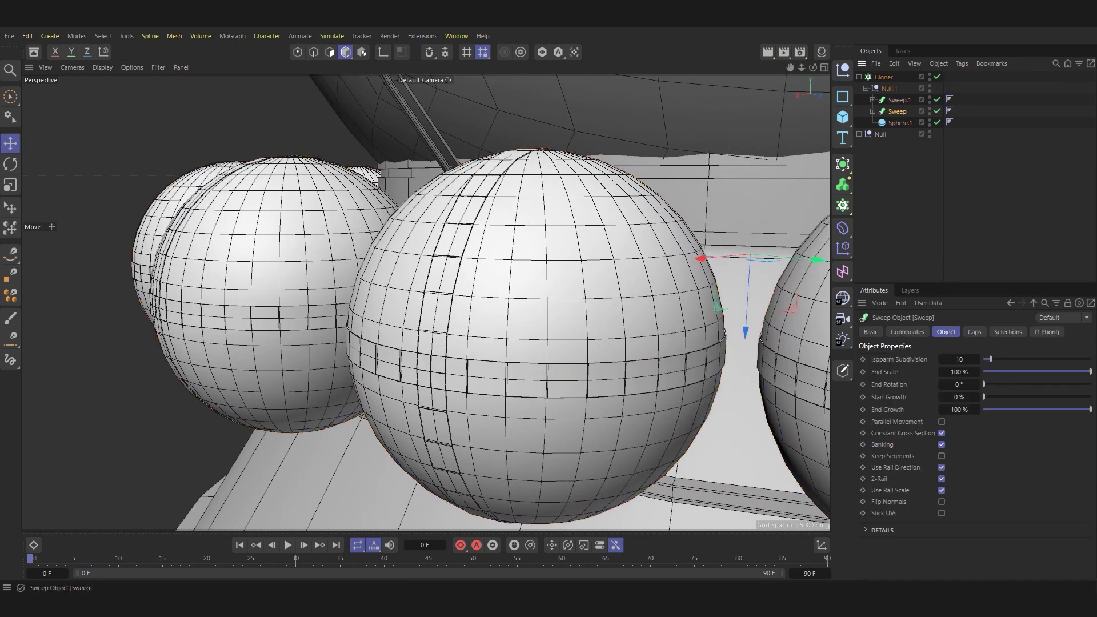
click(908, 123)
text(0.4)
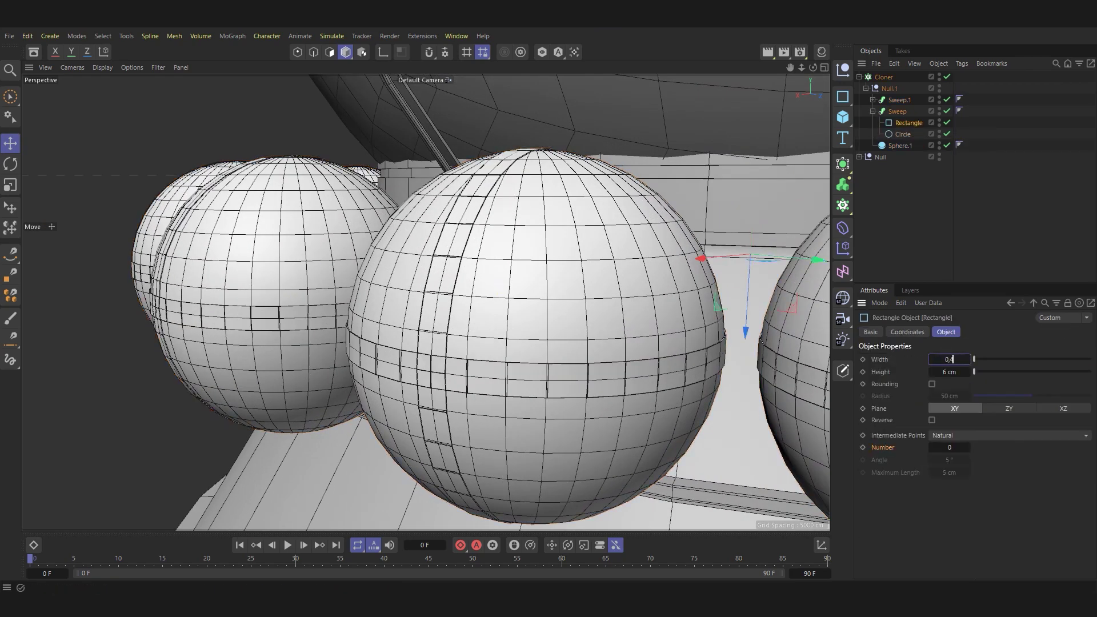
scroll(691, 263, up, 3)
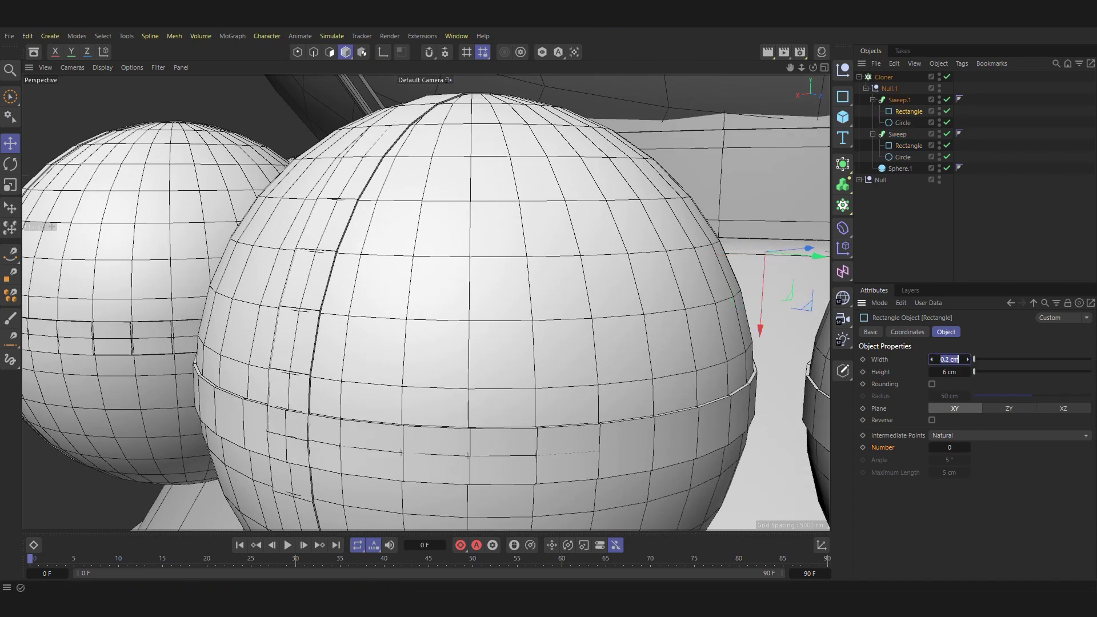
text(4)
key(Return)
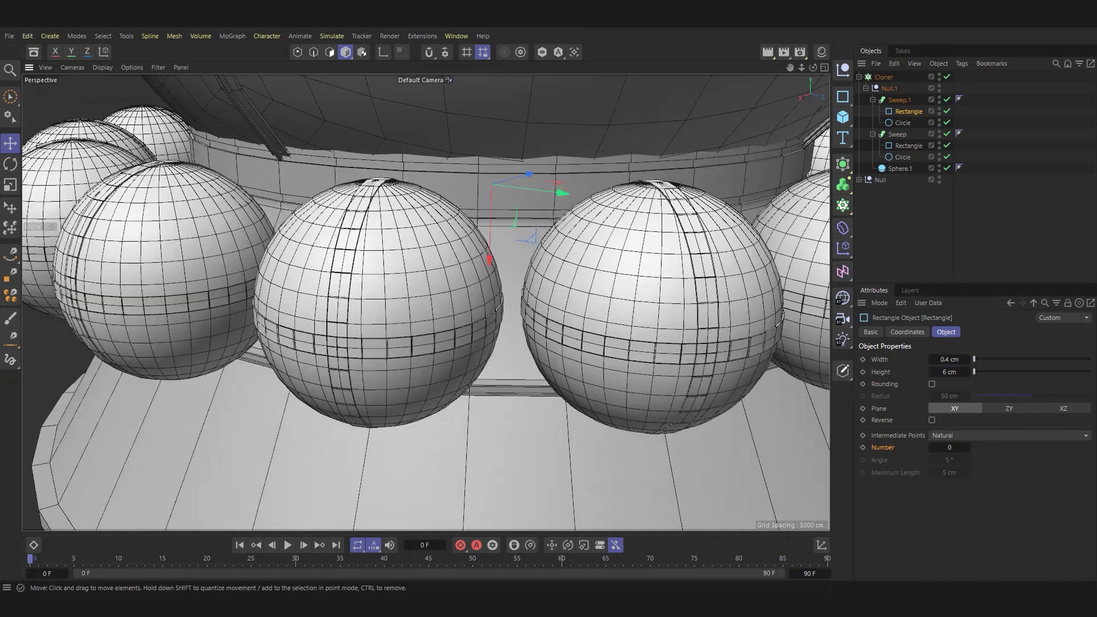
Orbit under the sphere ring to inspect the thicker seams.
scroll(425, 303, down, 5)
alt+drag(425, 303, 425, 206)
scroll(426, 303, up, 3)
scroll(425, 303, down, 3)
scroll(425, 303, down, 2)
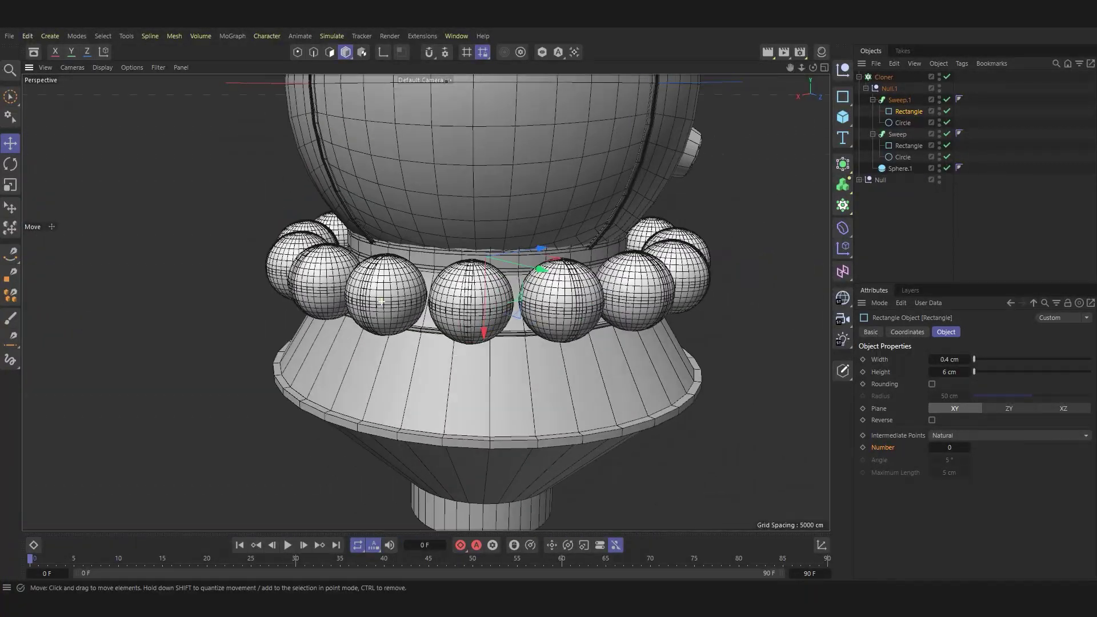
scroll(425, 303, down, 2)
scroll(426, 303, up, 2)
Select the large capsule Sphere and switch to Polygon mode.
mouse_move(425, 303)
alt+mouse_down()
mouse_move(426, 274)
mouse_move(400, 274)
alt+mouse_up()
scroll(426, 302, down, 2)
scroll(425, 302, up, 3)
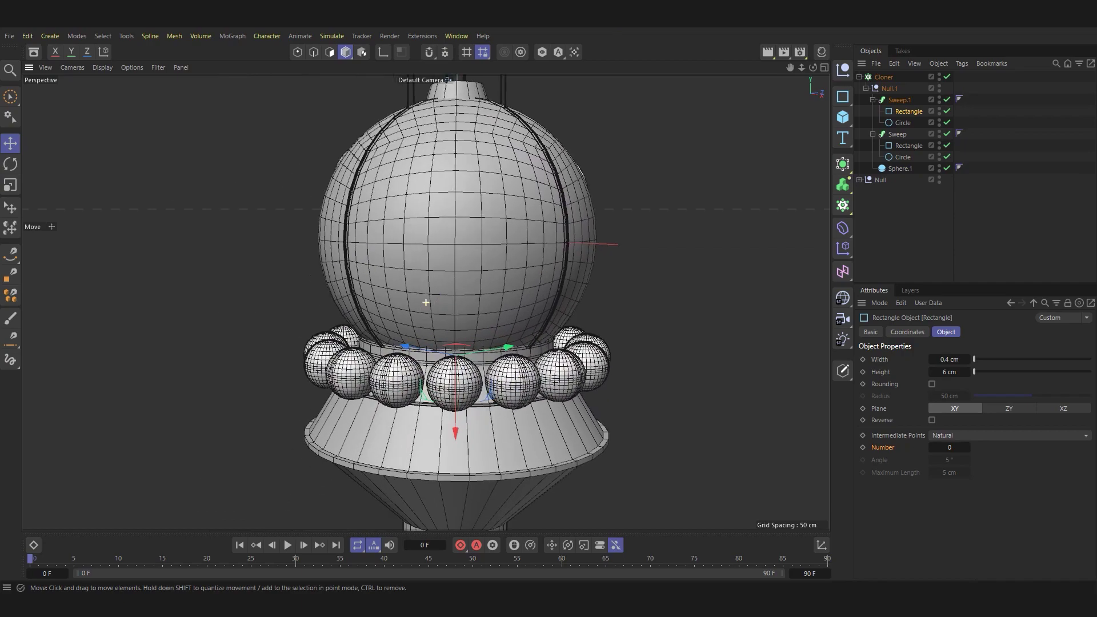
scroll(425, 302, up, 2)
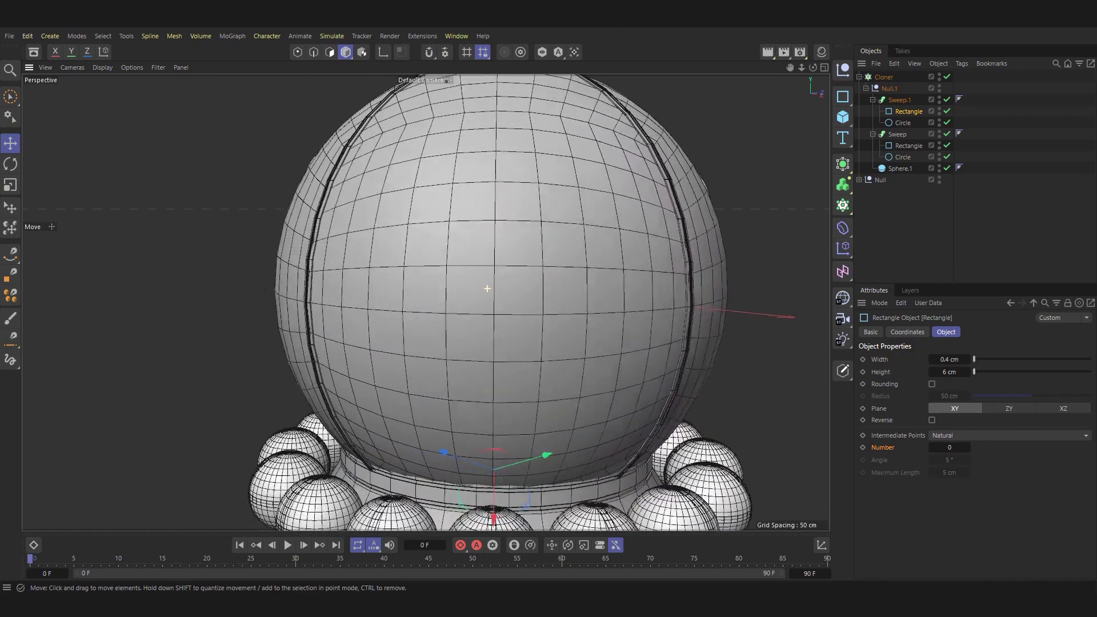
scroll(425, 302, up, 2)
click(434, 303)
key(Return)
Select a vertical strip of polygons on the capsule front and split it off as Sphere.1.
scroll(533, 245, down, 3)
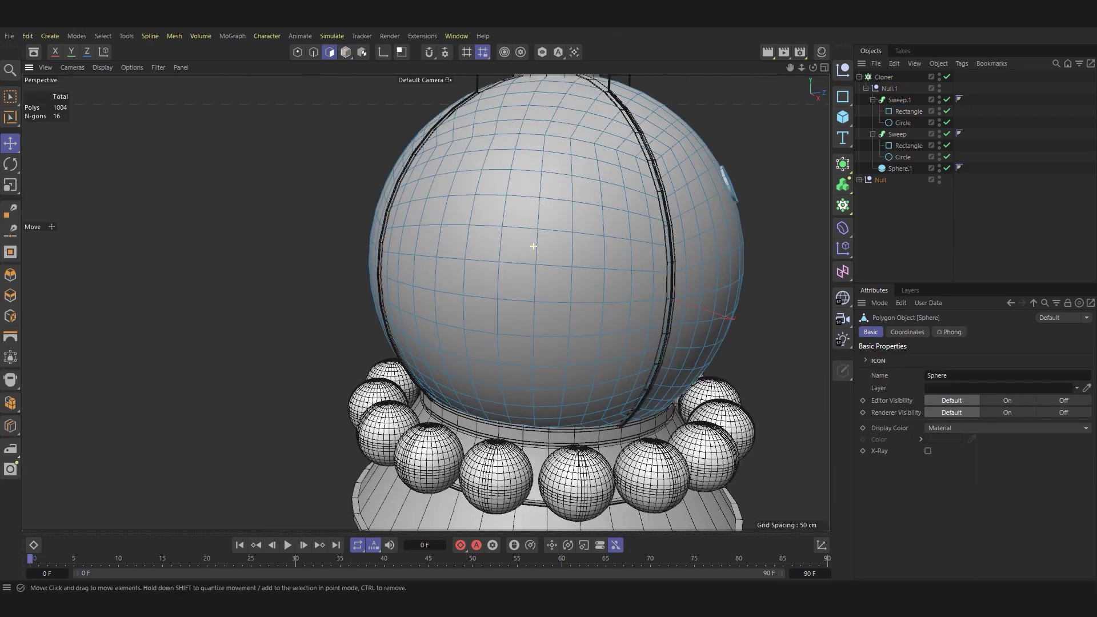
mouse_move(533, 245)
alt+mouse_down()
mouse_move(560, 245)
mouse_move(533, 251)
mouse_move(559, 246)
mouse_move(514, 240)
mouse_move(542, 228)
mouse_move(532, 214)
mouse_move(421, 301)
mouse_move(465, 221)
alt+mouse_up()
click(469, 181)
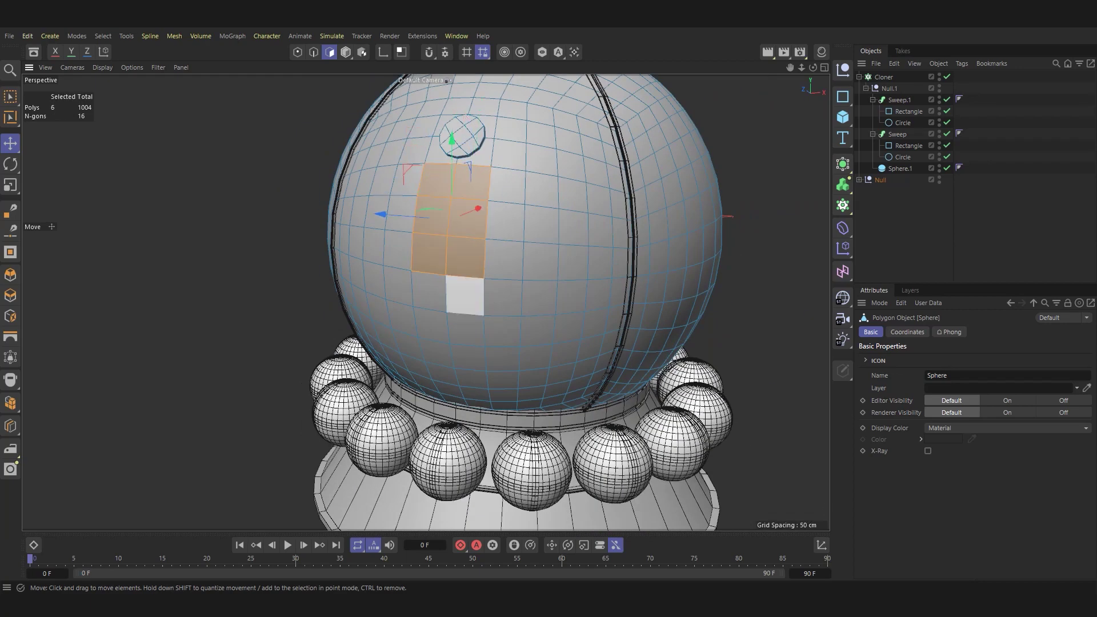
shift+click(452, 394)
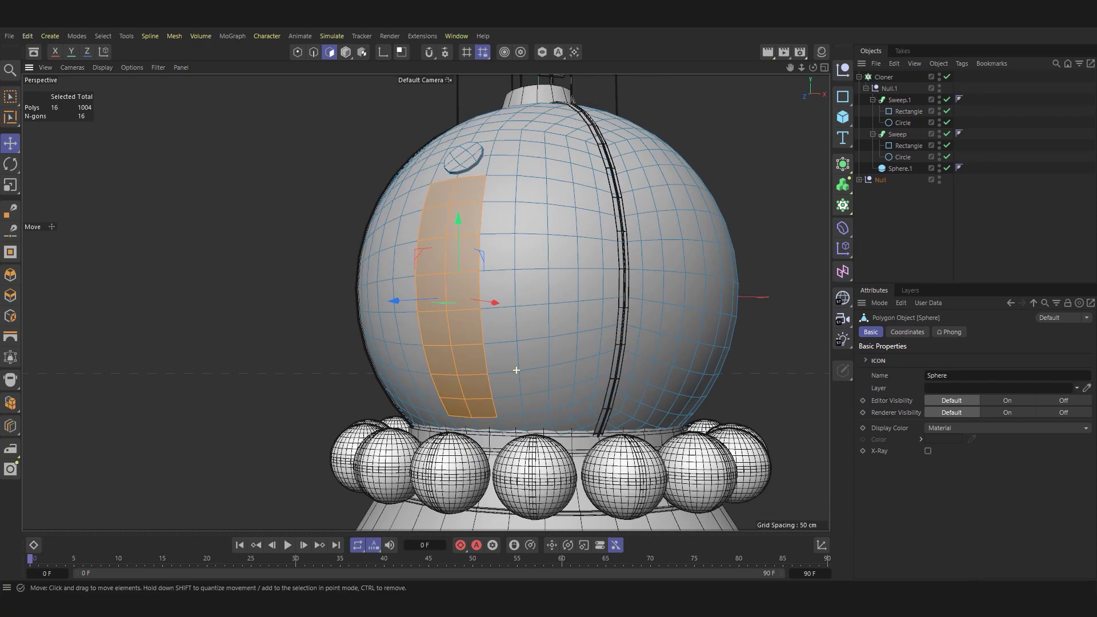
alt+drag(451, 394, 445, 289)
right_click(445, 289)
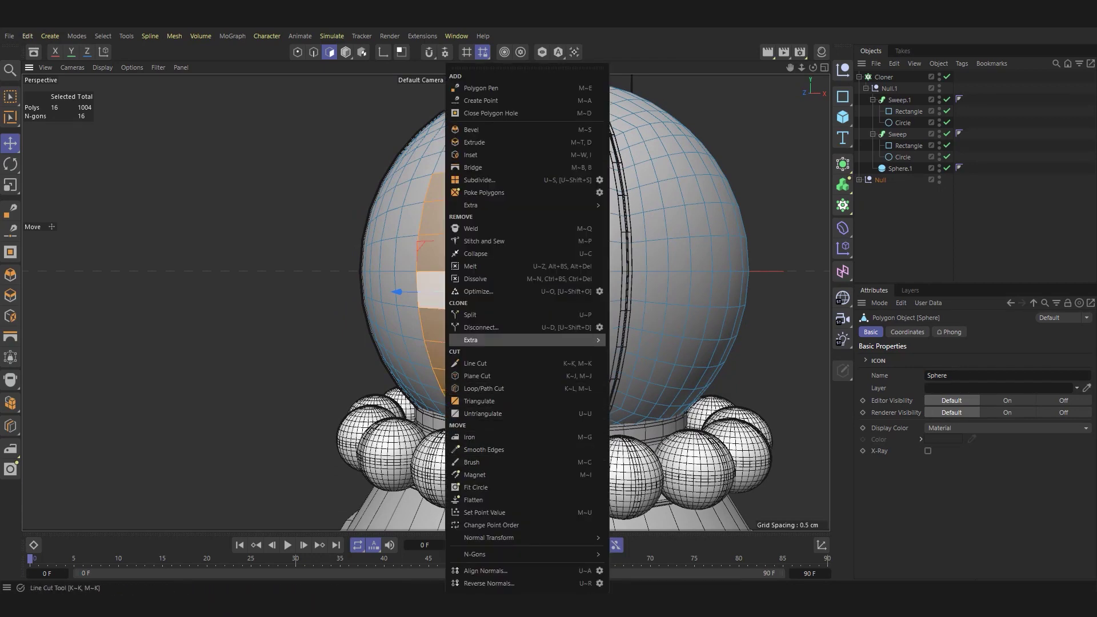
click(469, 315)
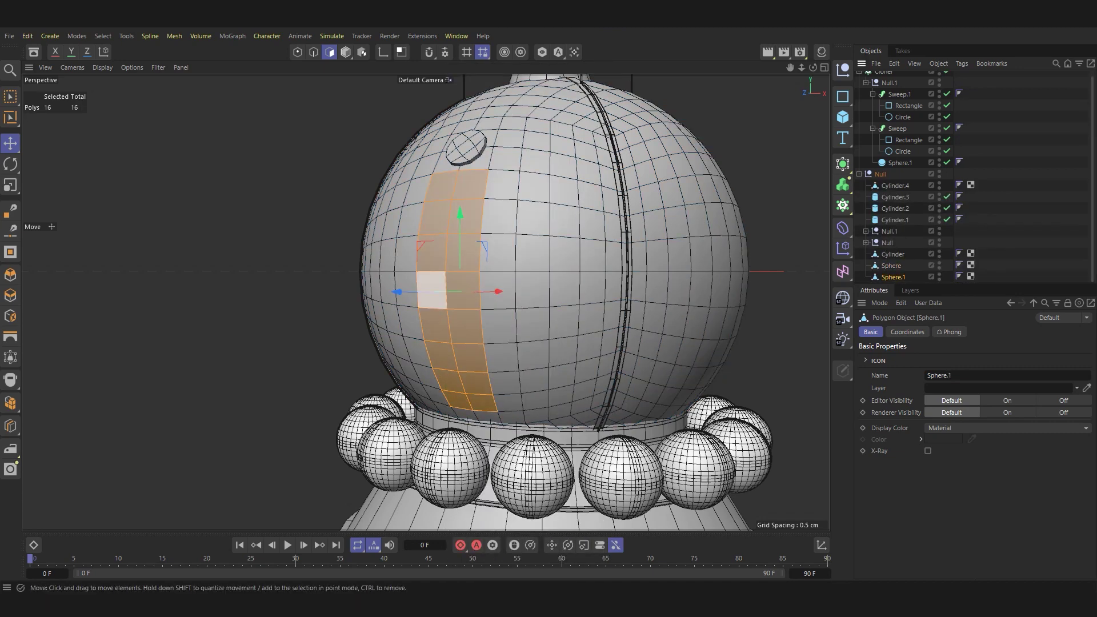
Scale the split strip down to about 60%.
key(d)
key(t)
alt+drag(434, 325, 509, 251)
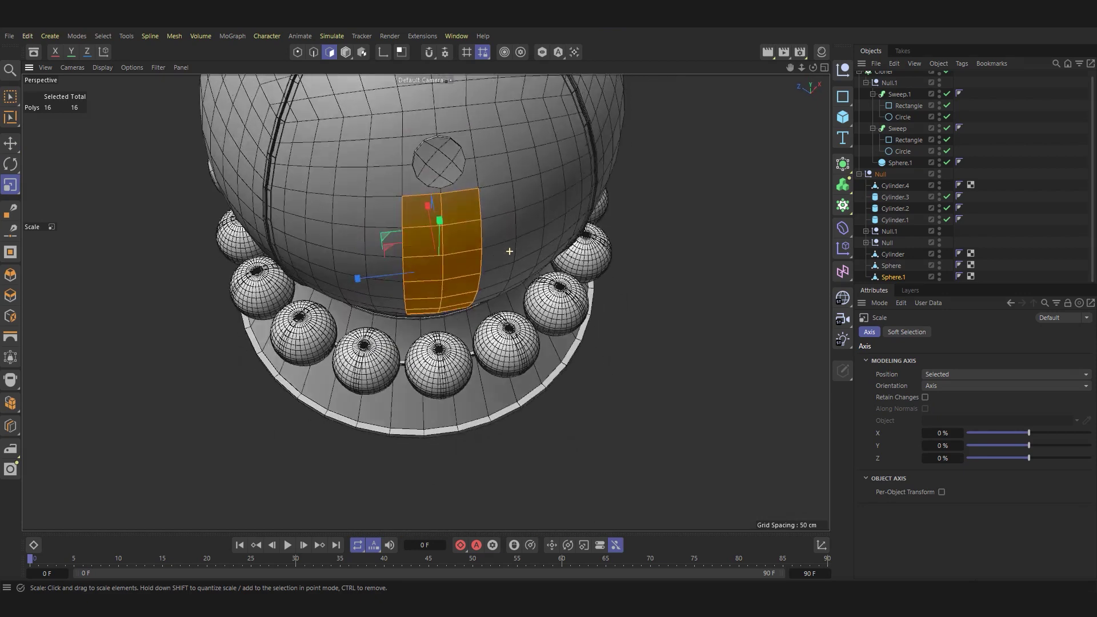
mouse_move(357, 278)
mouse_down()
mouse_move(392, 275)
mouse_move(358, 278)
mouse_up()
scroll(422, 289, up, 3)
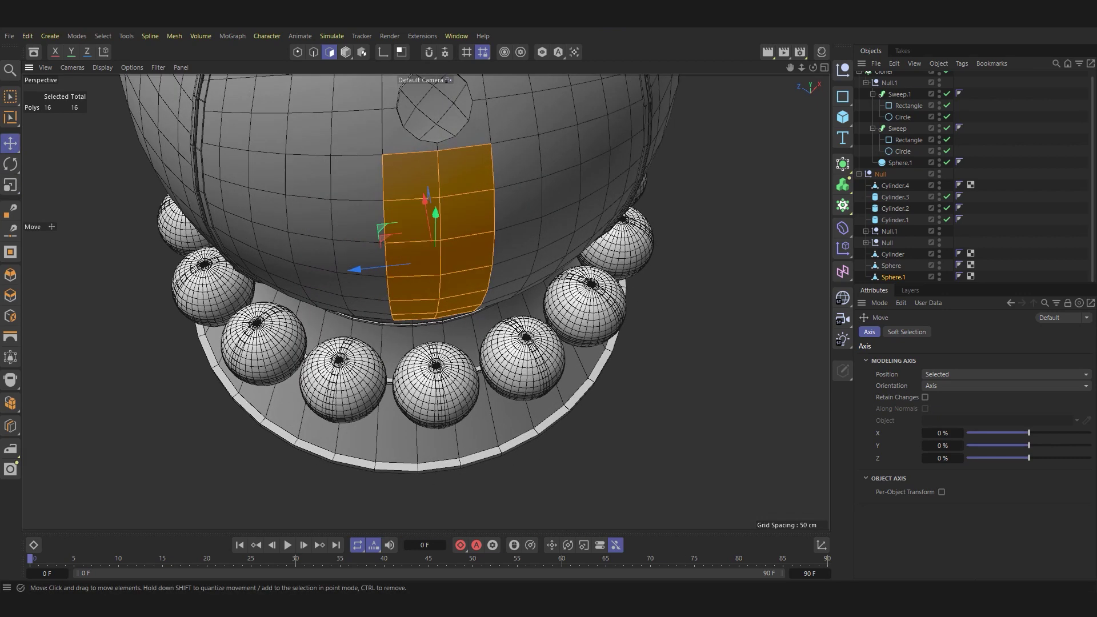
Bevel the strip's centre edge into a narrow gap.
key(Return)
key(m)
key(s)
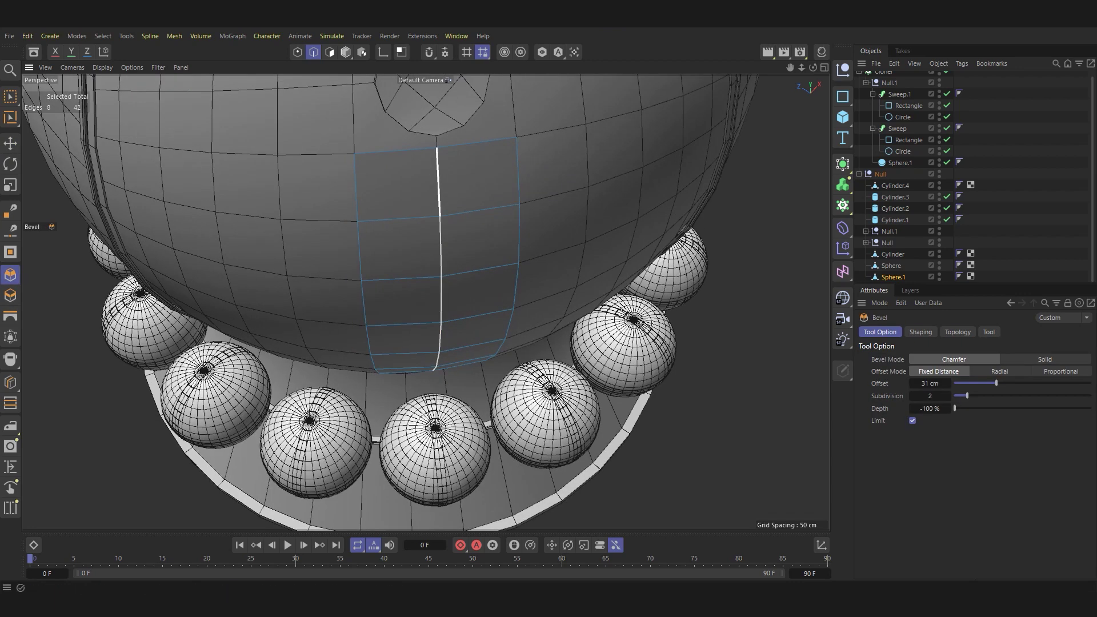
scroll(428, 308, up, 3)
mouse_move(434, 309)
mouse_down()
mouse_move(469, 308)
mouse_move(451, 309)
mouse_up()
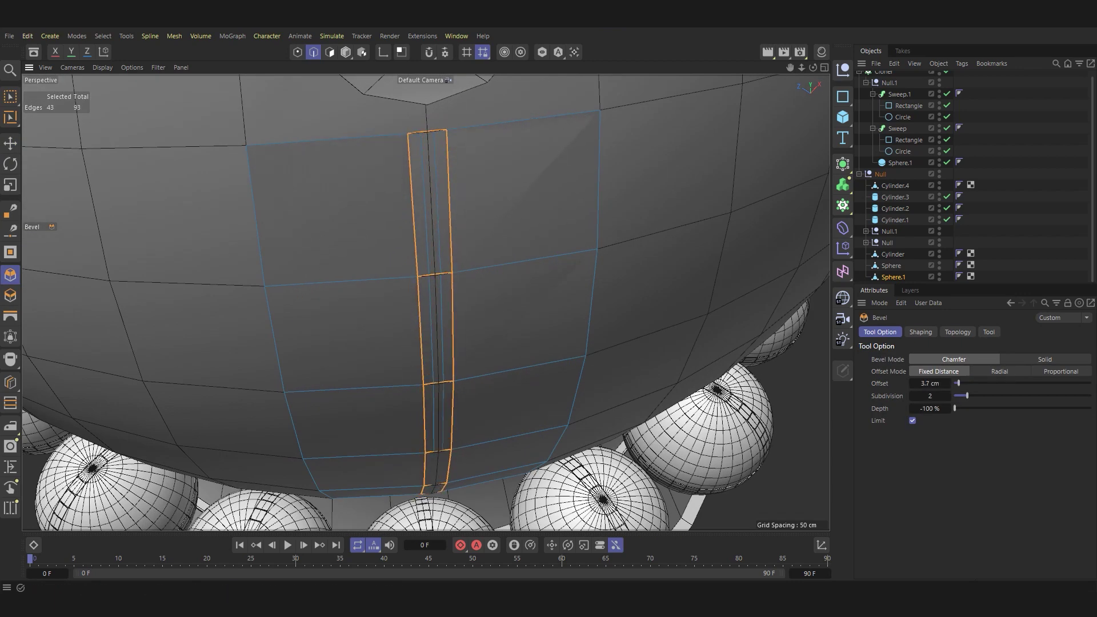
Paint-select and delete the left strip, then undo the deletion and the bevel.
ctrl+click(330, 52)
scroll(422, 285, down, 3)
click(10, 96)
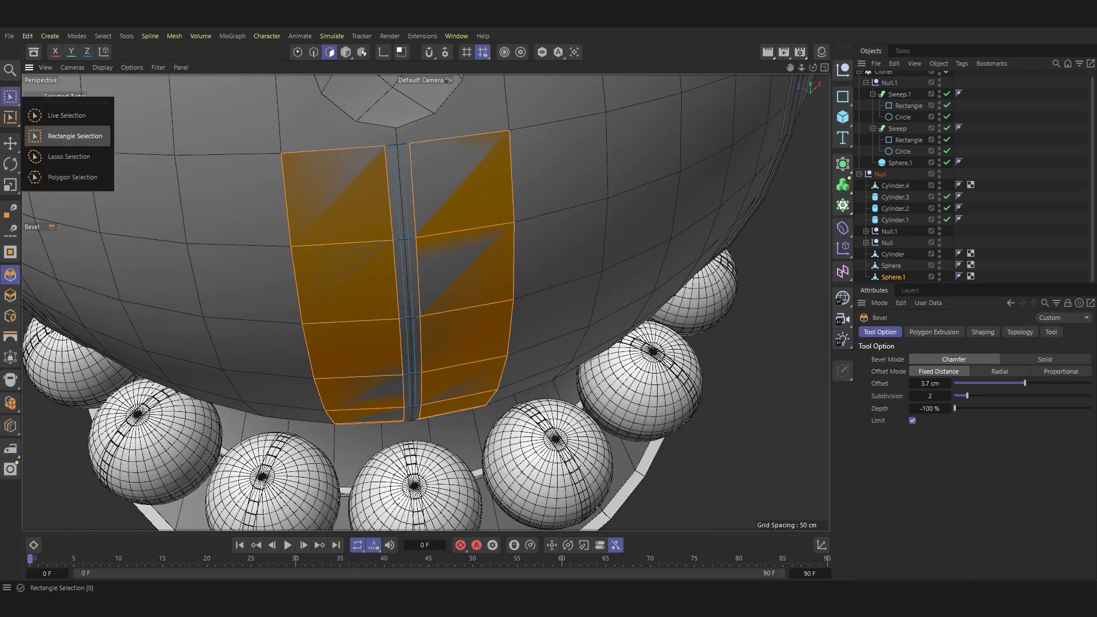
click(63, 115)
drag(210, 207, 342, 436)
key(Delete)
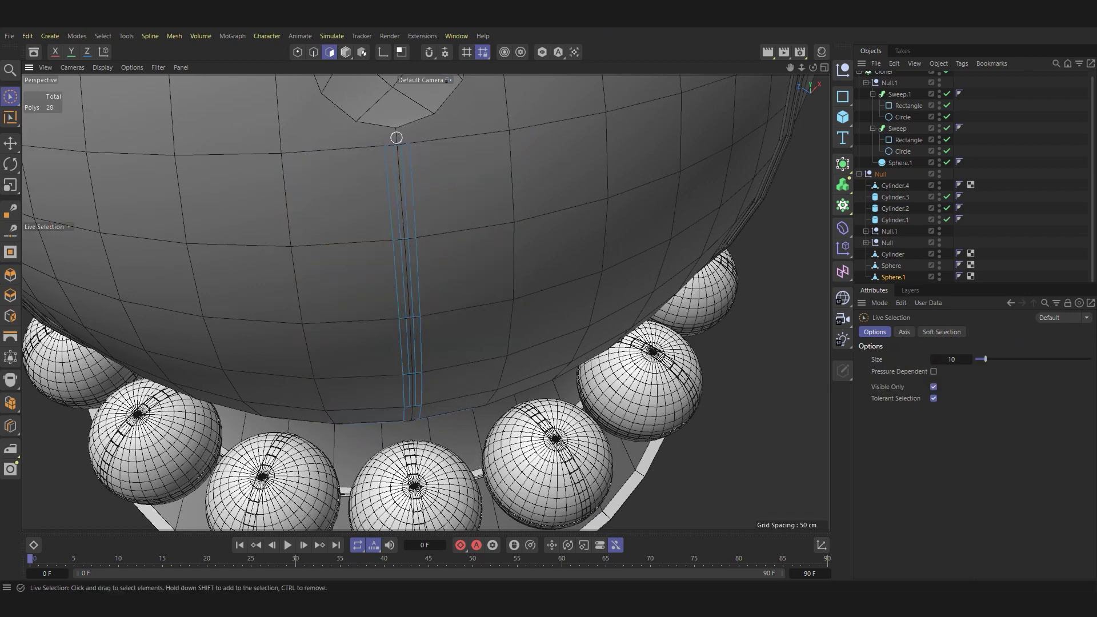
key(ctrl+z)
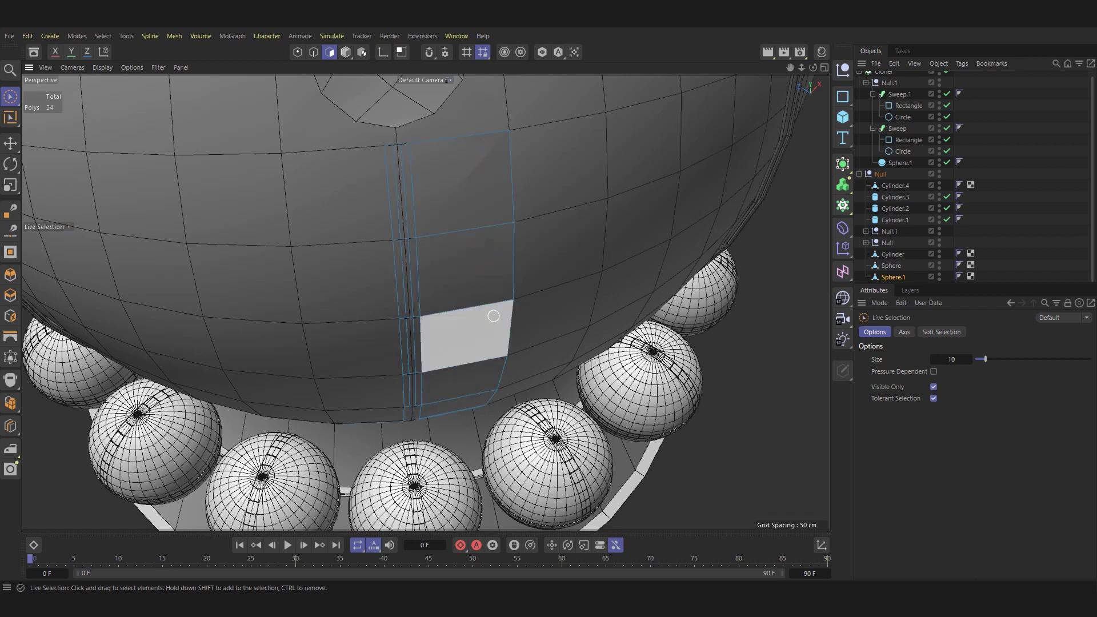
key(ctrl+z)
key(ctrl+z)
Re-bevel the centre edge into a 9 cm wide strip.
key(r)
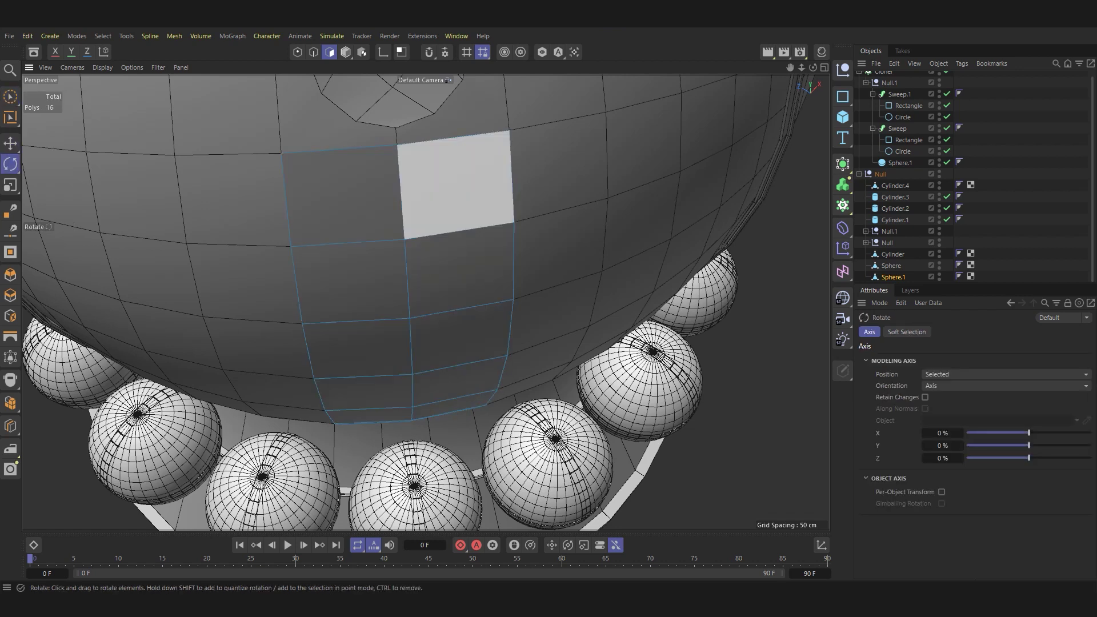
click(313, 52)
key(e)
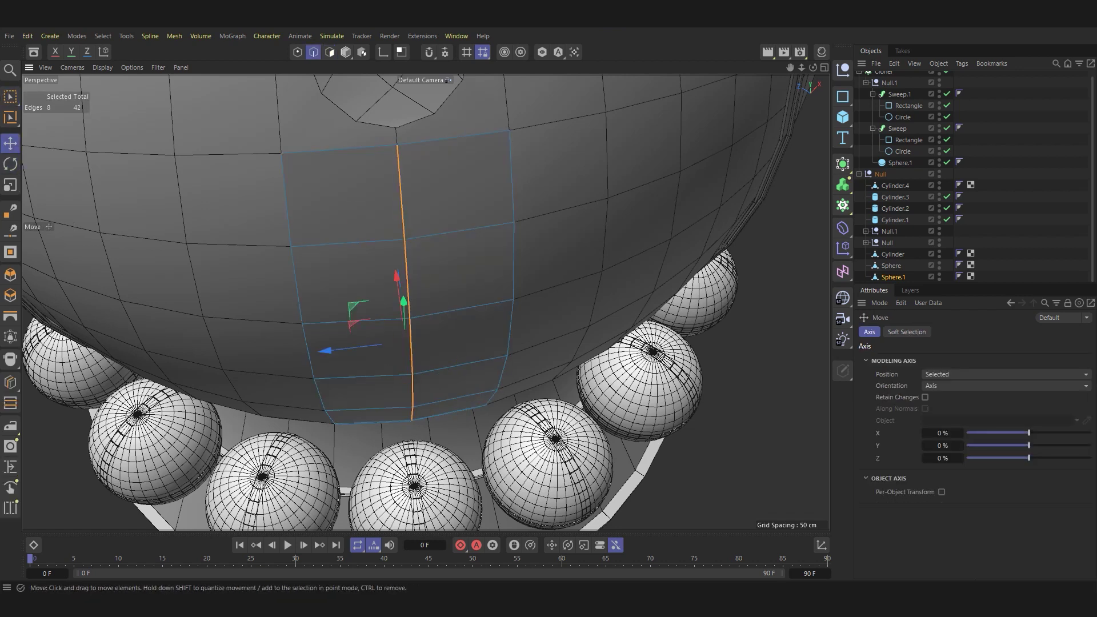
key(m)
key(s)
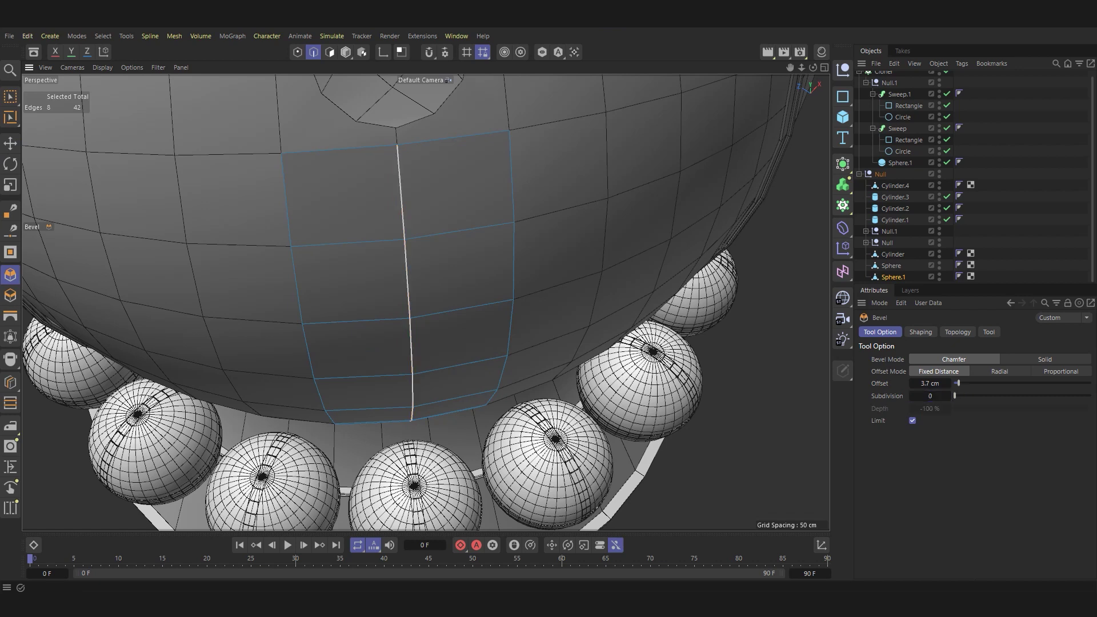
drag(411, 286, 452, 286)
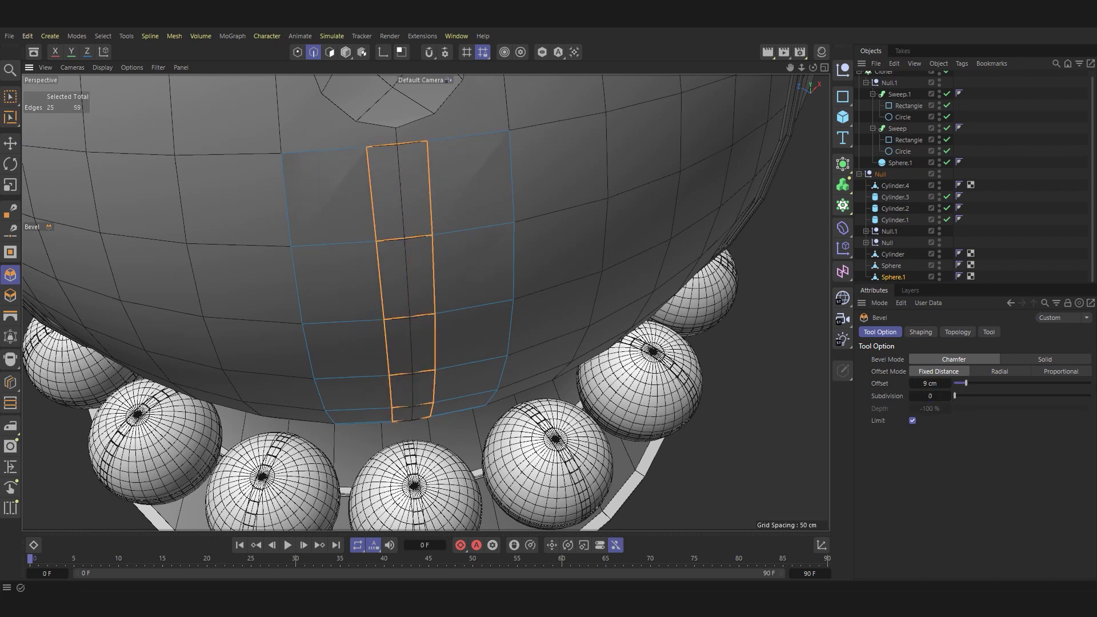
Paint-select both side strips of polygons and delete them.
key(e)
click(330, 52)
key(9)
drag(326, 165, 331, 417)
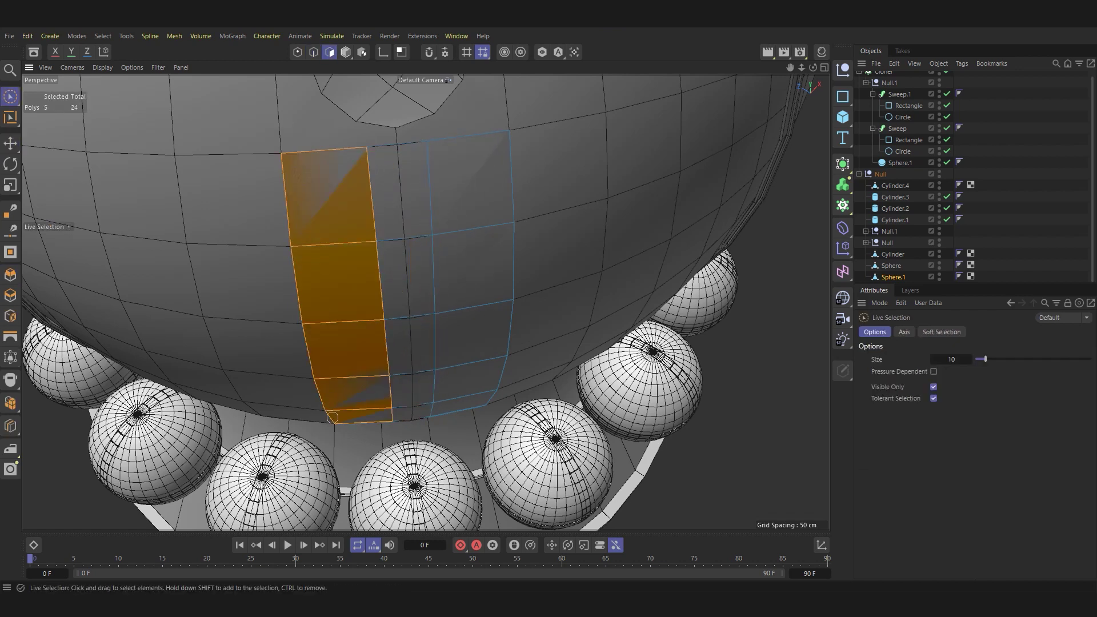
alt+drag(489, 144, 506, 219)
scroll(506, 219, down, 3)
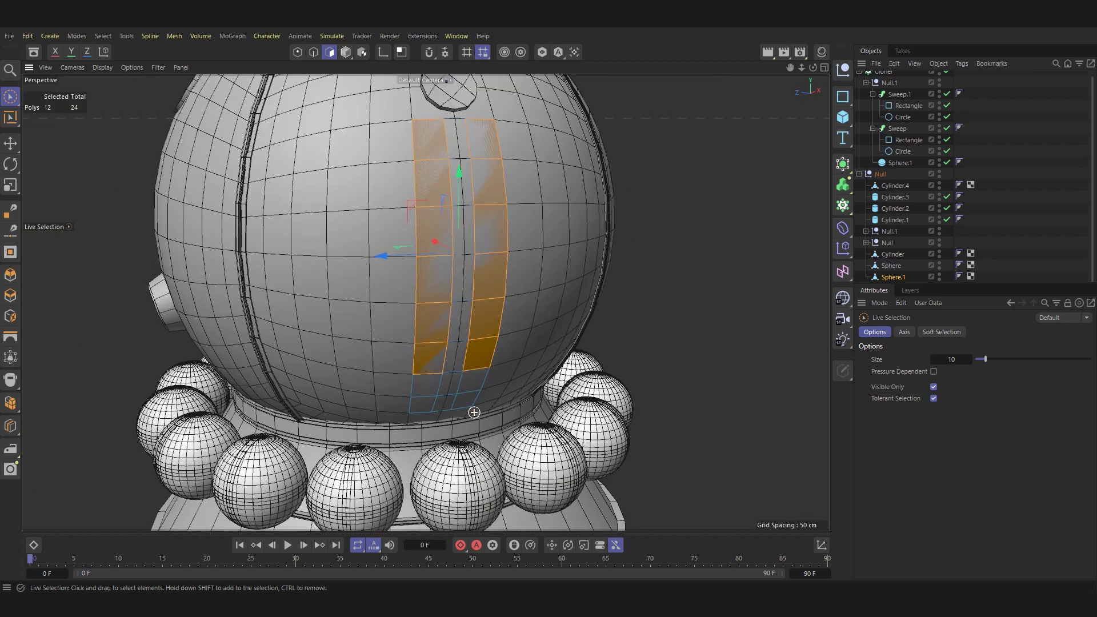
shift+drag(474, 360, 481, 396)
key(Delete)
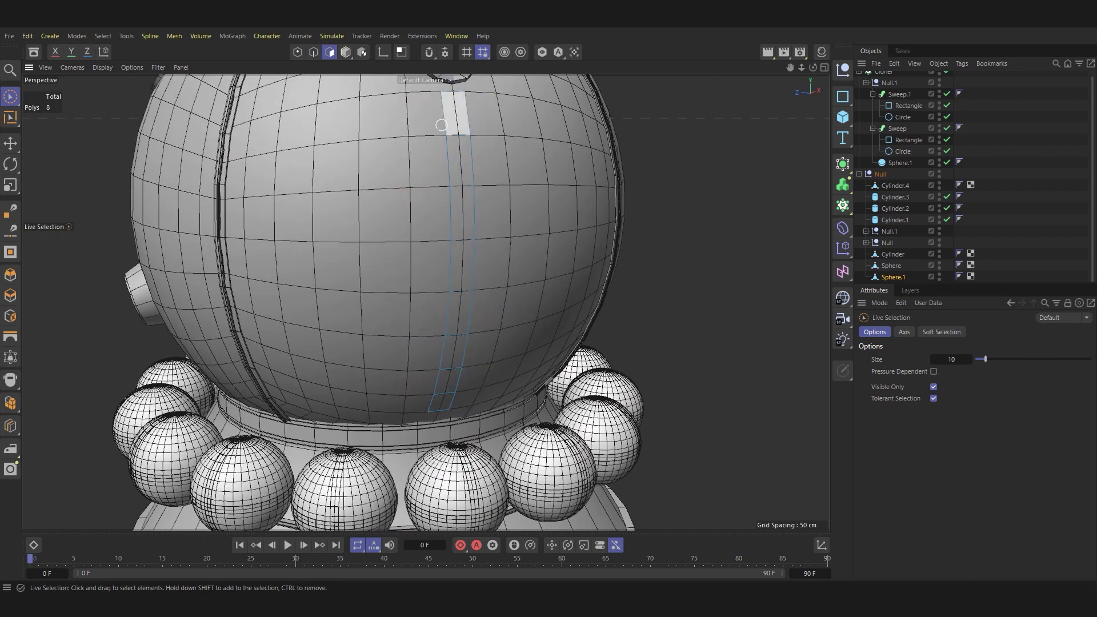
Extrude the remaining centre strip about 2.2 cm outward with caps, returning to object mode.
key(d)
drag(485, 333, 489, 332)
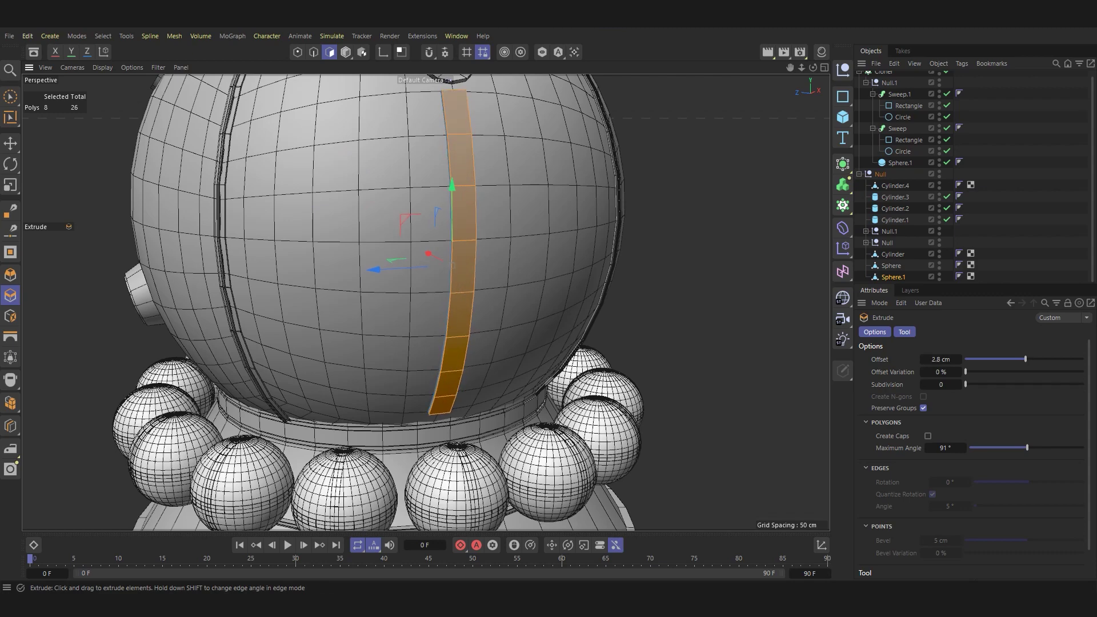
click(927, 435)
mouse_move(425, 301)
alt+mouse_down()
mouse_move(514, 301)
mouse_move(425, 302)
alt+mouse_up()
key(e)
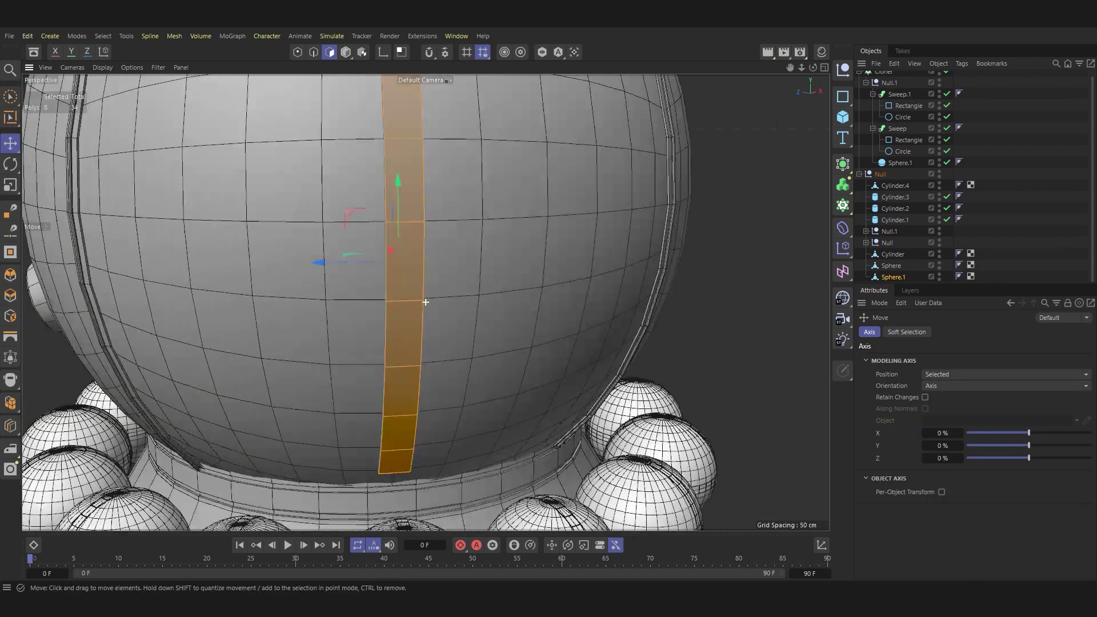
key(h)
key(Return)
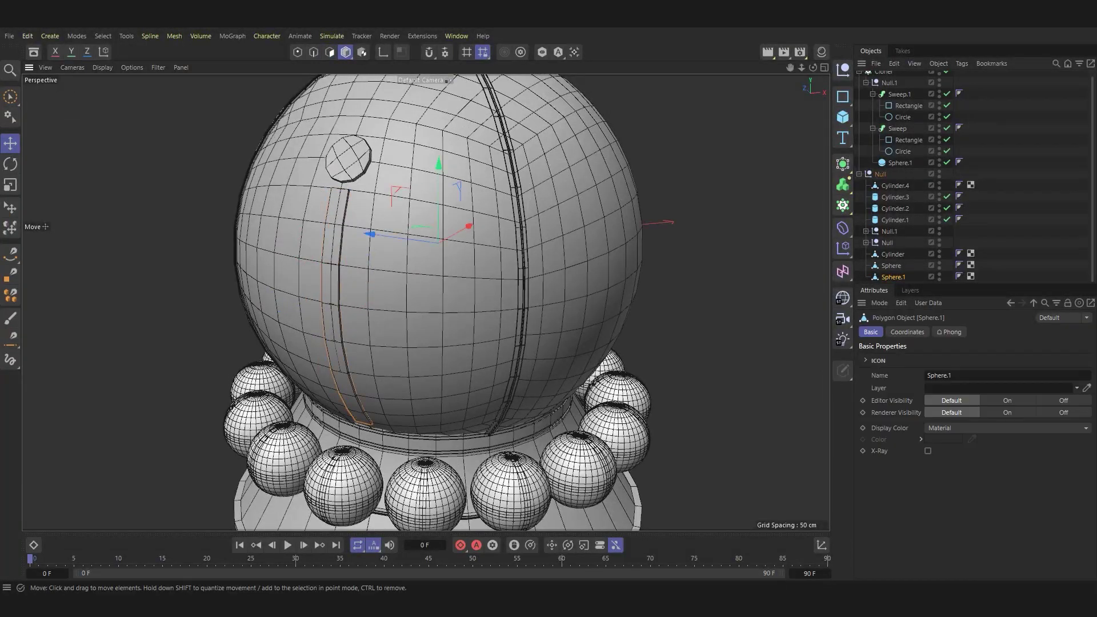
Orbit around the capsule to inspect the raised strip and select the small-sphere cloner.
alt+drag(491, 183, 563, 179)
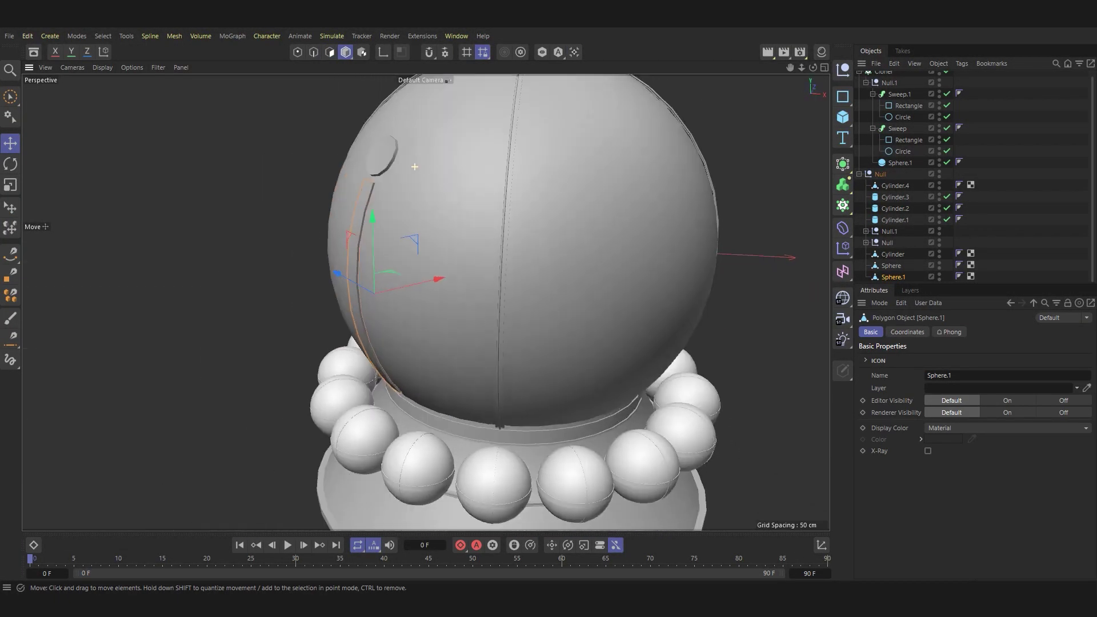
alt+drag(492, 183, 414, 166)
scroll(415, 167, down, 5)
scroll(415, 167, up, 5)
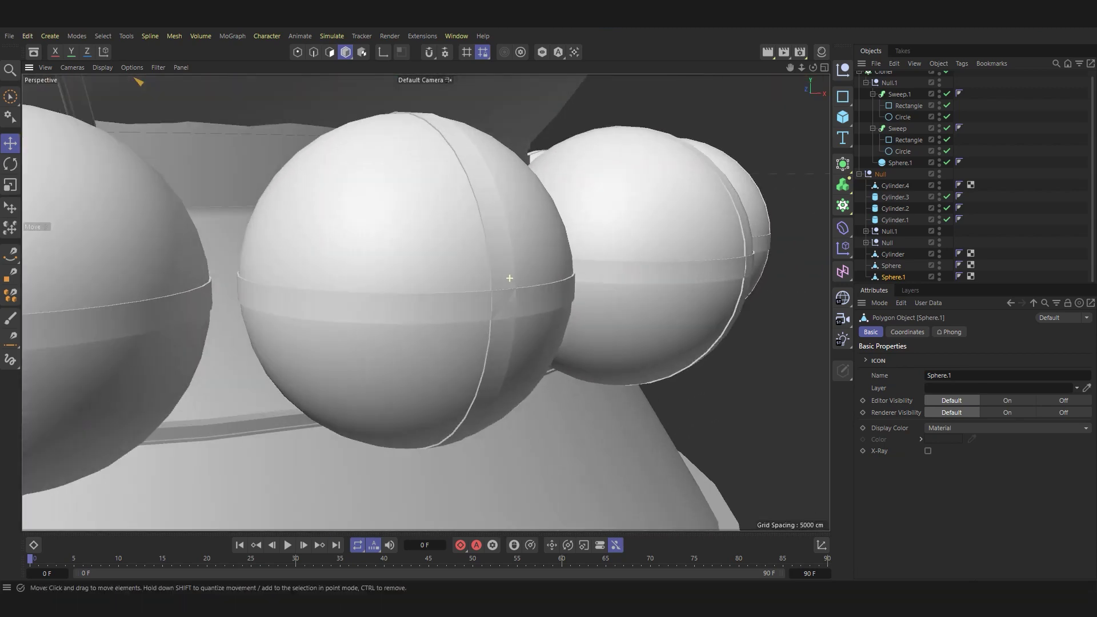
alt+drag(503, 280, 496, 292)
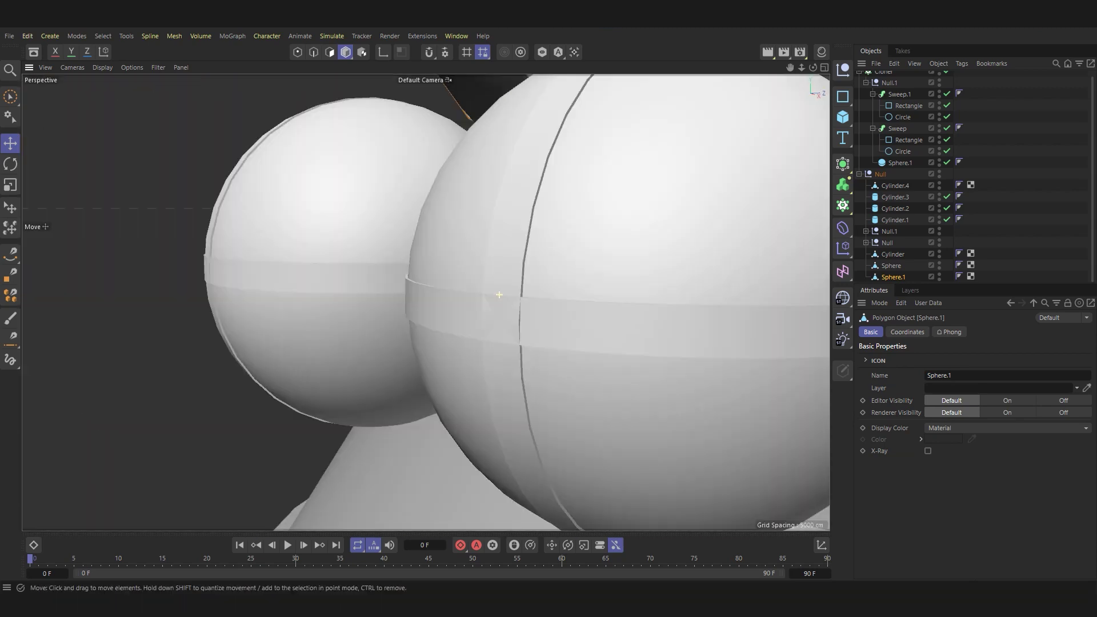
click(497, 292)
scroll(571, 303, down, 2)
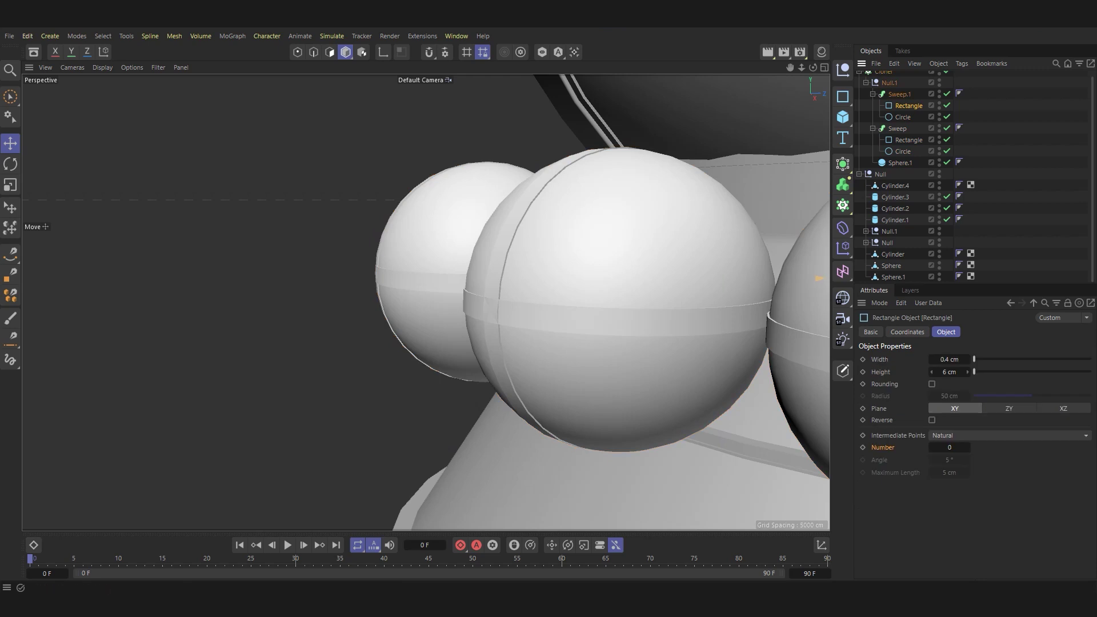
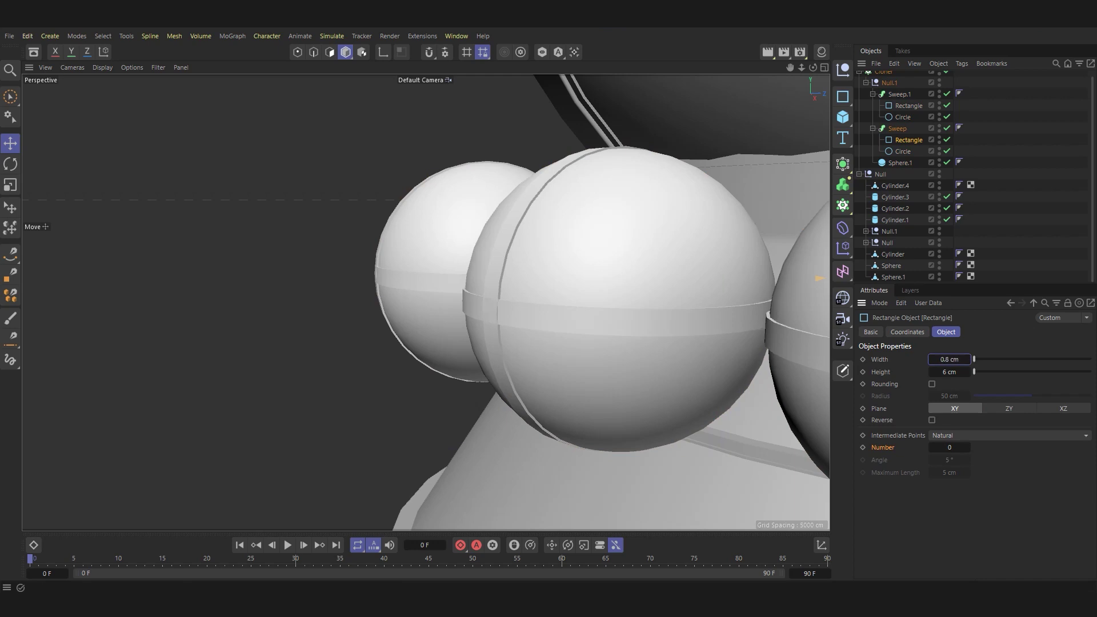
Pull back from the rocket, then orbit in to a level view of the sphere ring.
alt+drag(425, 303, 474, 240)
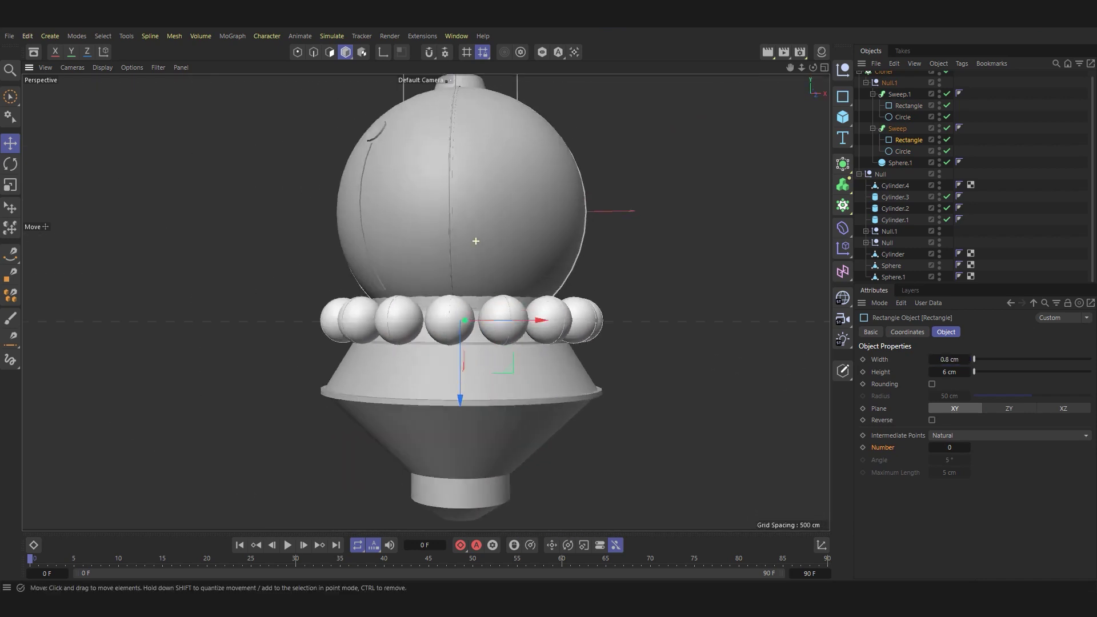
scroll(478, 443, up, 5)
alt+drag(478, 285, 507, 300)
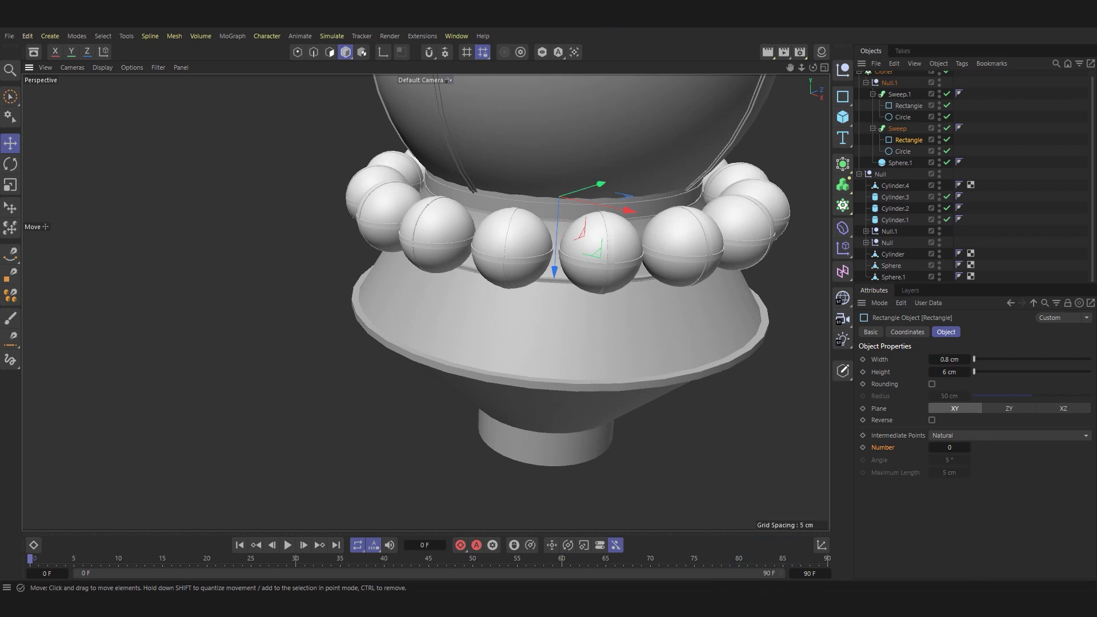
alt+drag(514, 285, 514, 245)
Add a new Cylinder primitive and move it below the rocket model.
click(843, 116)
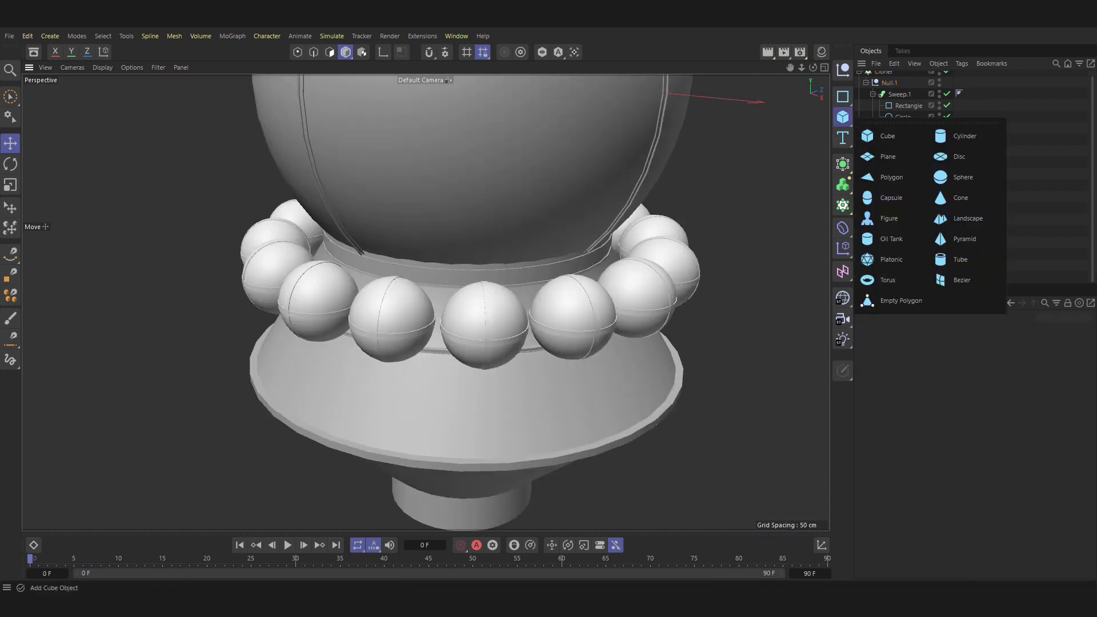
click(964, 135)
scroll(425, 302, down, 3)
drag(611, 204, 546, 421)
scroll(531, 388, up, 3)
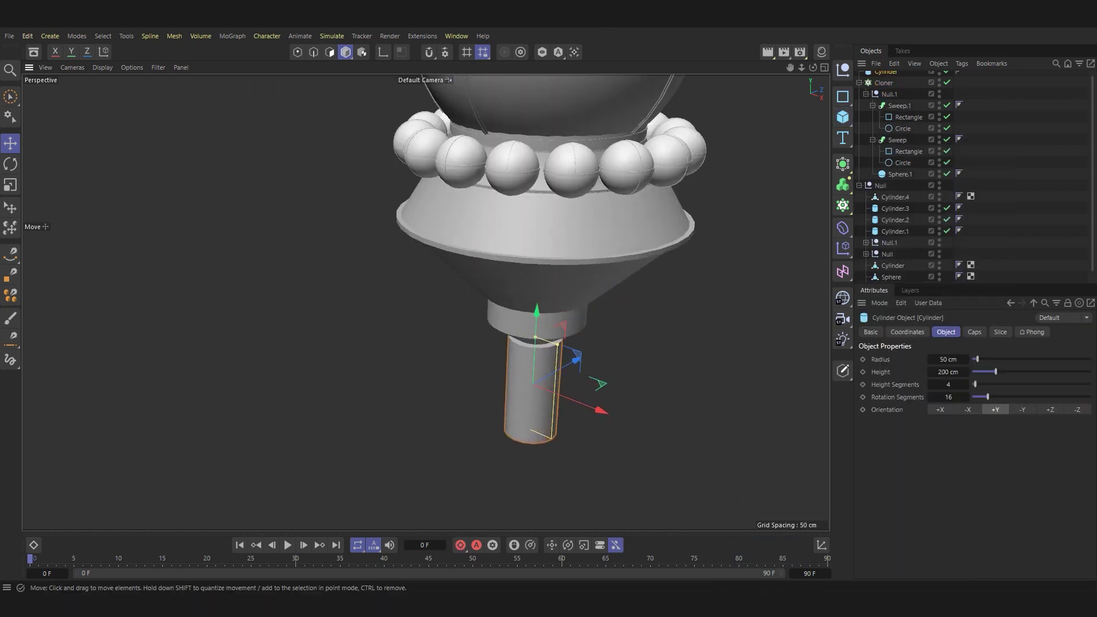
mouse_move(514, 286)
alt+mouse_down()
mouse_move(514, 353)
mouse_move(527, 353)
alt+mouse_up()
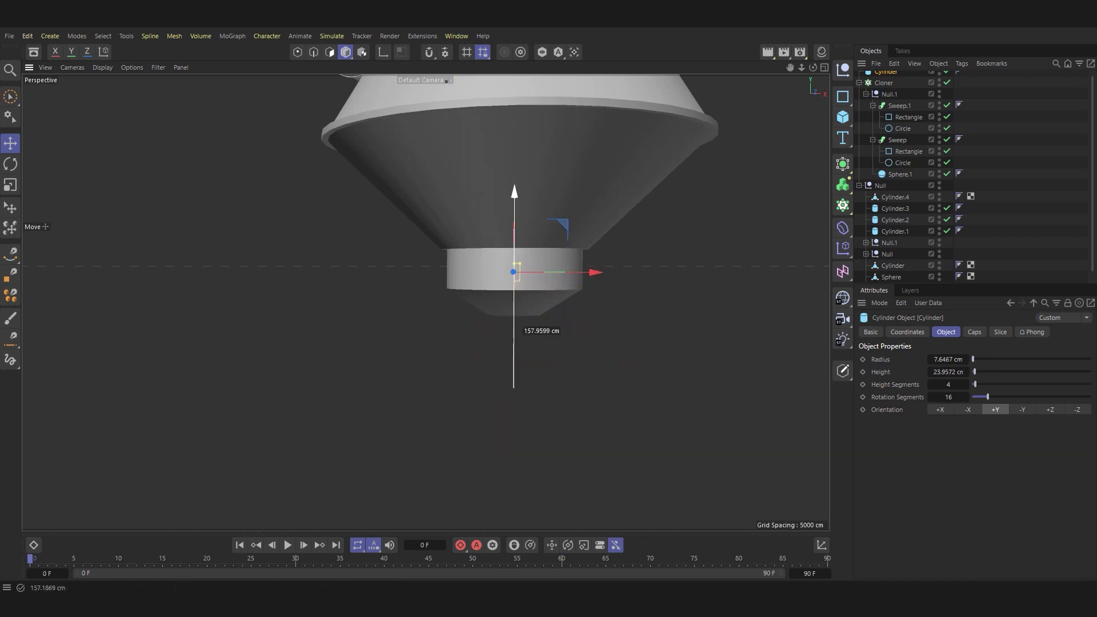
Tip the cylinder about 85° onto its side and slide it along X against the body.
key(r)
drag(555, 248, 539, 313)
key(e)
drag(590, 271, 590, 270)
key(o)
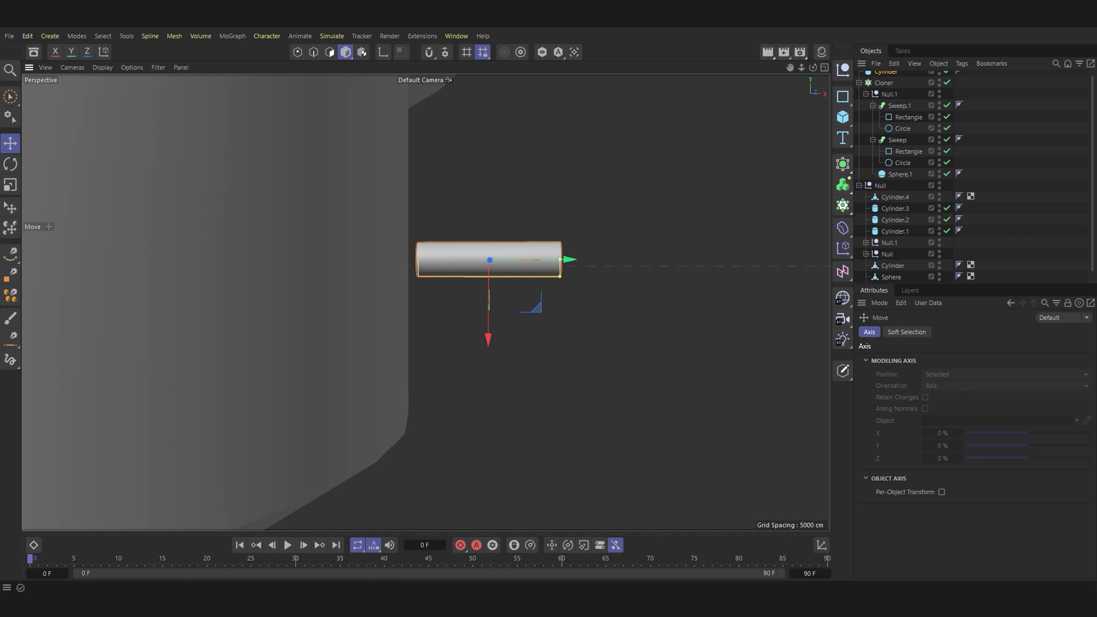
drag(569, 259, 540, 259)
key(n)
key(b)
alt+drag(463, 260, 434, 245)
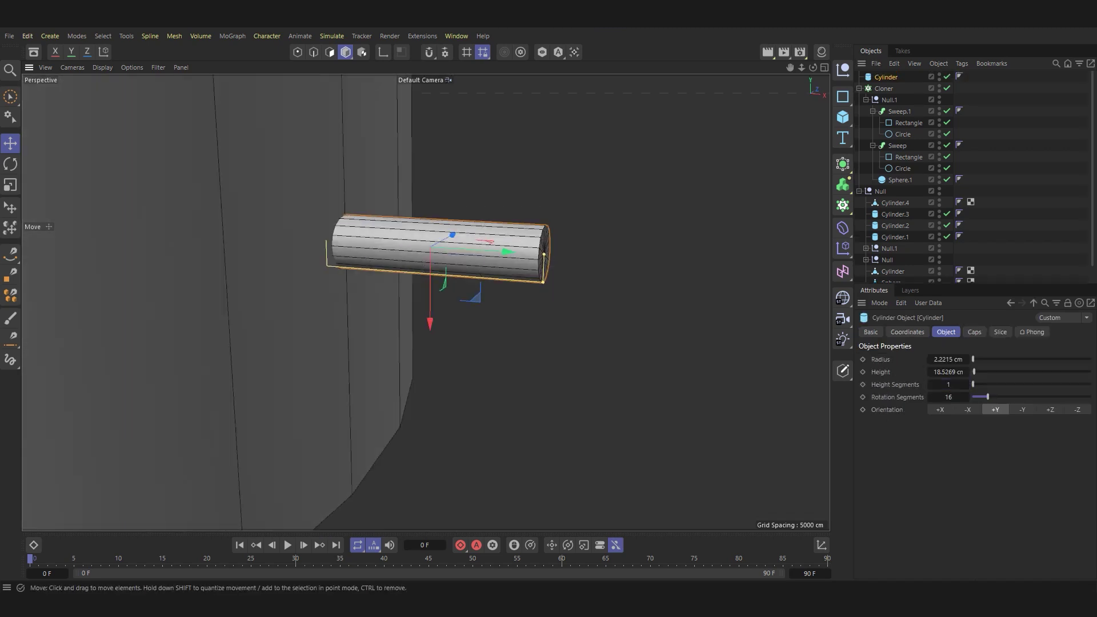
Make the cylinder editable, select its end cap and extrude it outward into a new section.
key(c)
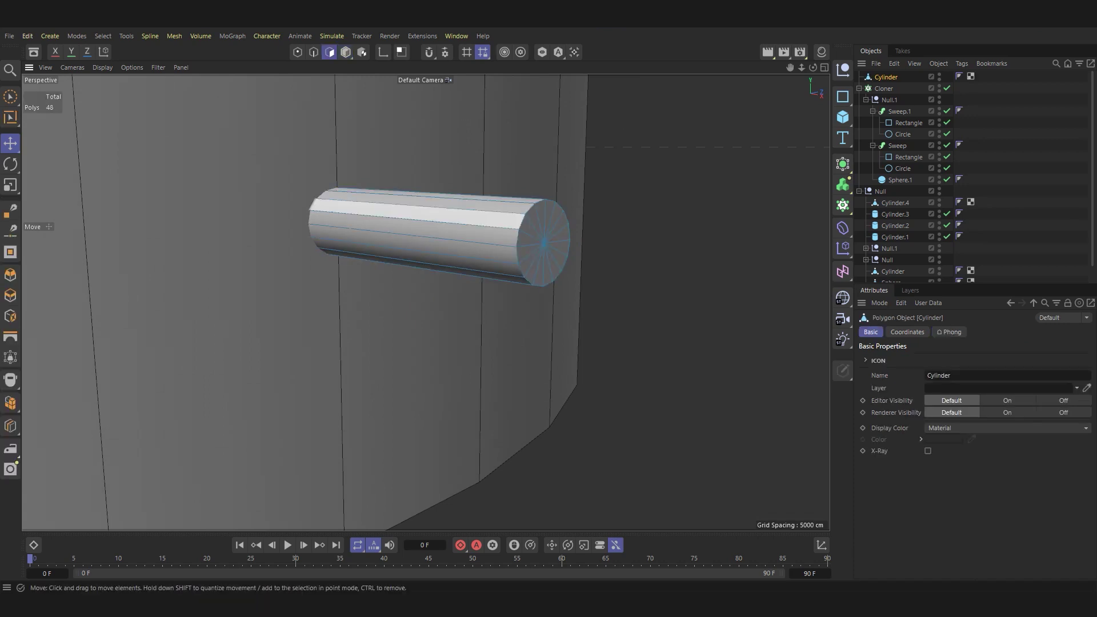
key(ctrl+a)
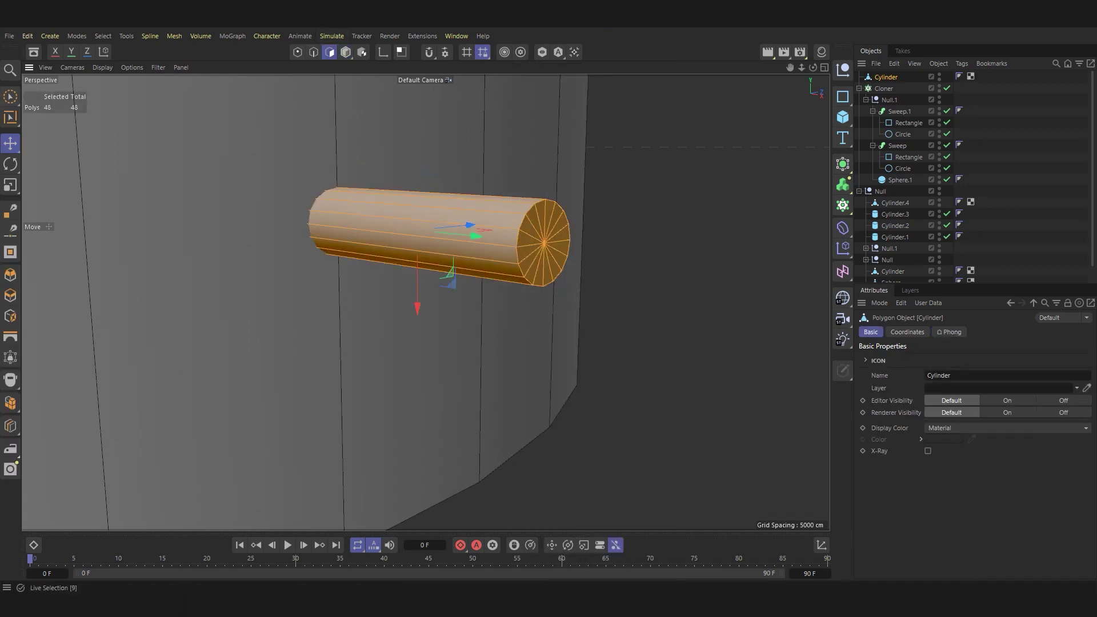
key(9)
double_click(543, 252)
key(e)
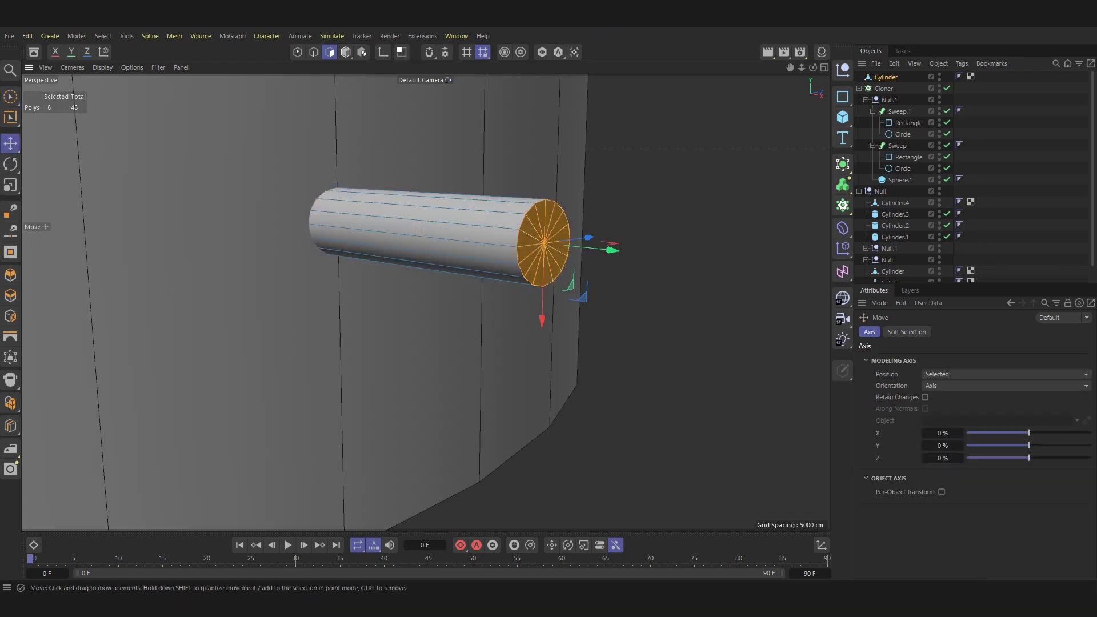
ctrl+drag(612, 250, 714, 260)
key(t)
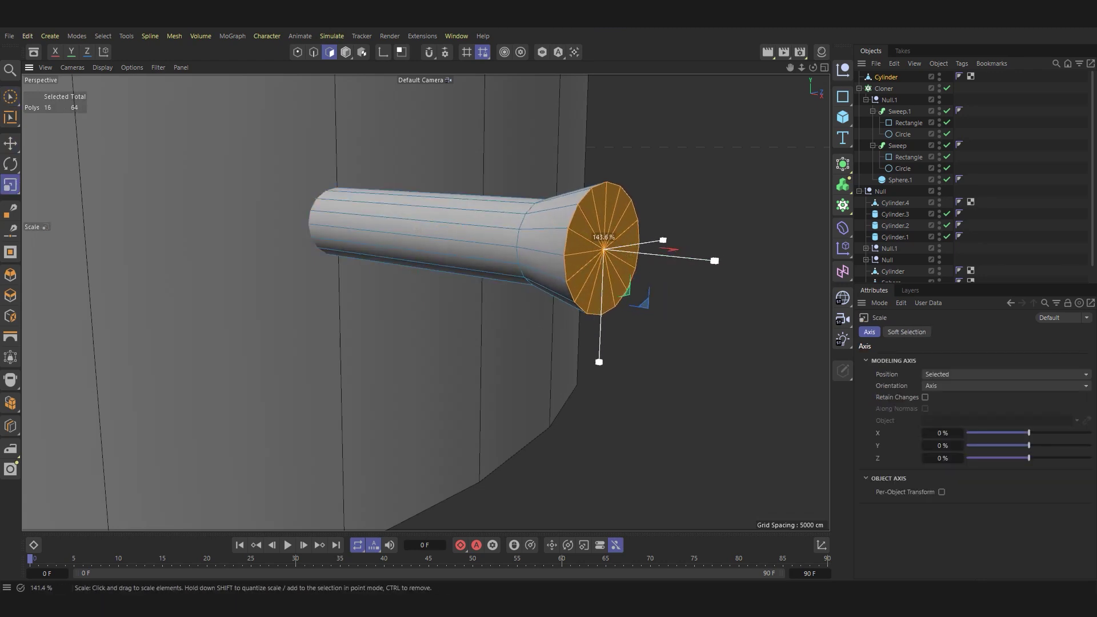
key(e)
alt+drag(543, 297, 424, 301)
key(t)
scroll(425, 301, up, 5)
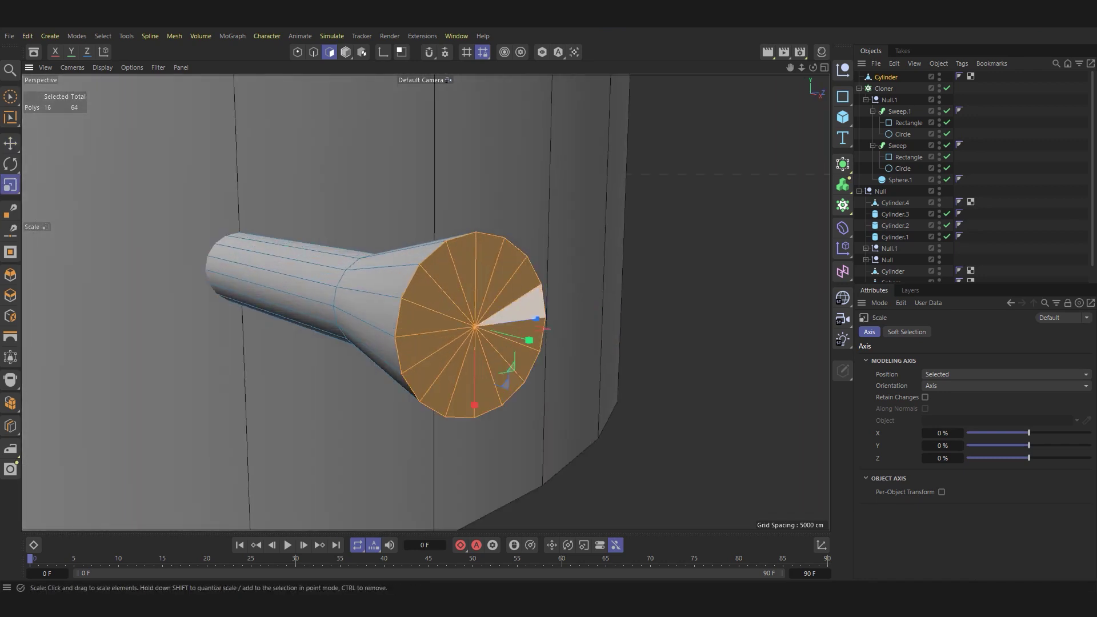
Extrude the cap faces inward and scale the inner faces to about 46% to hollow the nozzle.
key(i)
key(d)
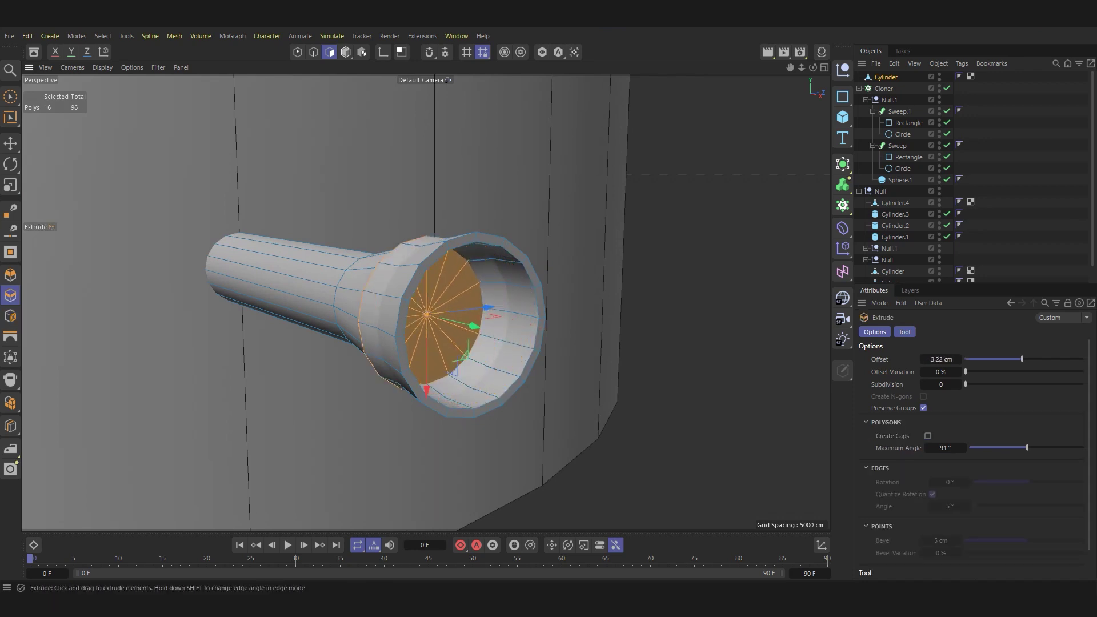
drag(474, 325, 343, 326)
key(t)
drag(371, 289, 349, 294)
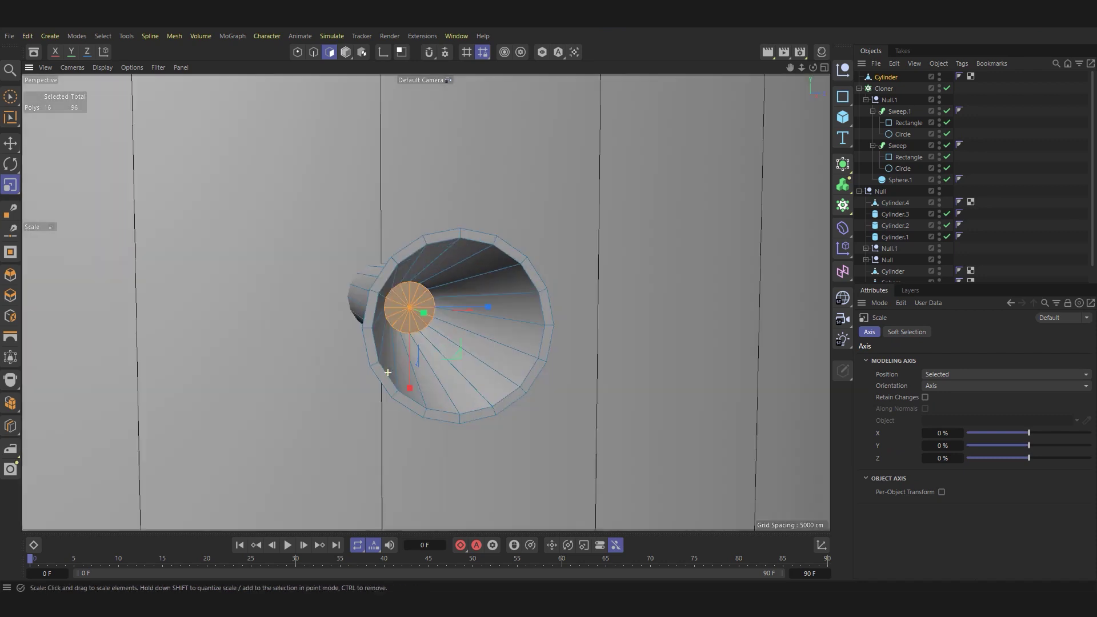
alt+drag(411, 306, 388, 308)
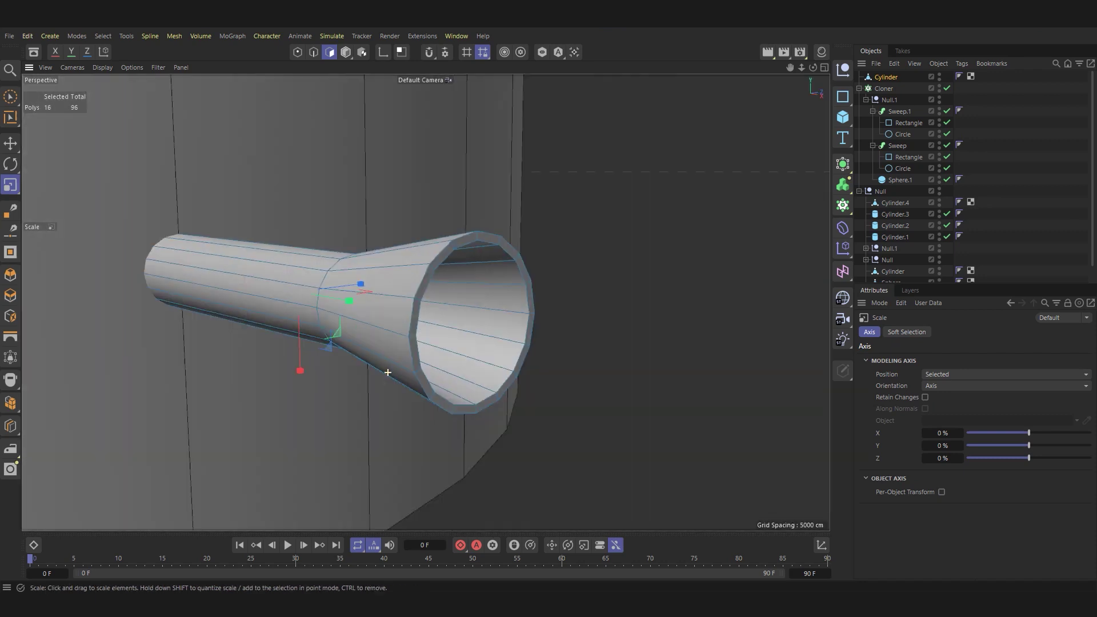
scroll(423, 354, down, 5)
key(e)
alt+drag(422, 343, 360, 343)
Stretch the tube's flared end further out and slide the tube left along its axis.
click(346, 52)
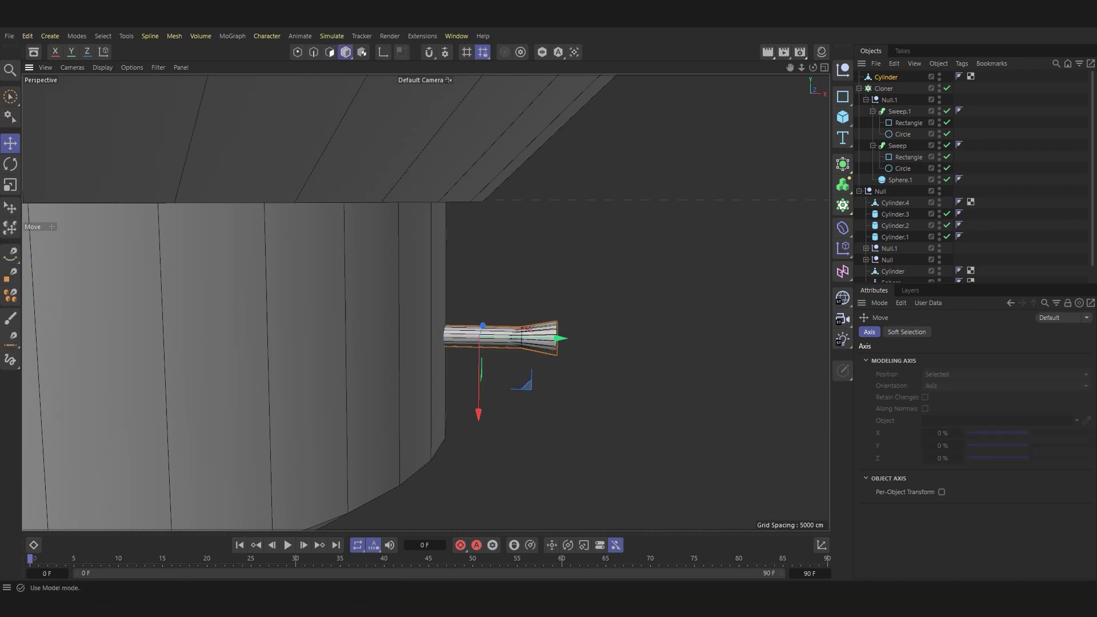
drag(563, 338, 565, 338)
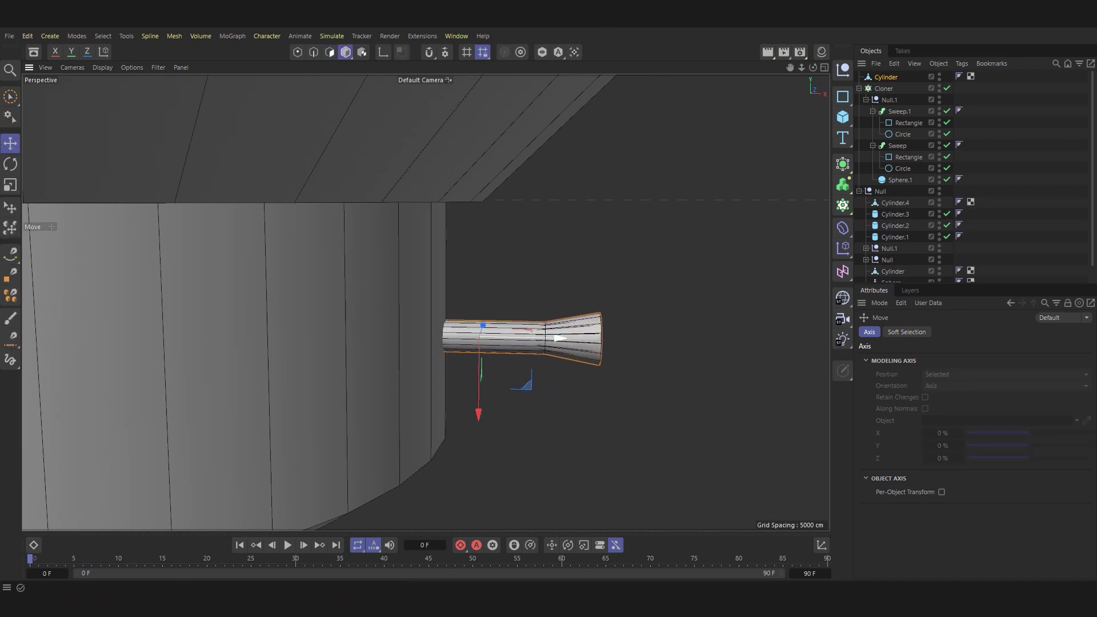
drag(564, 338, 591, 338)
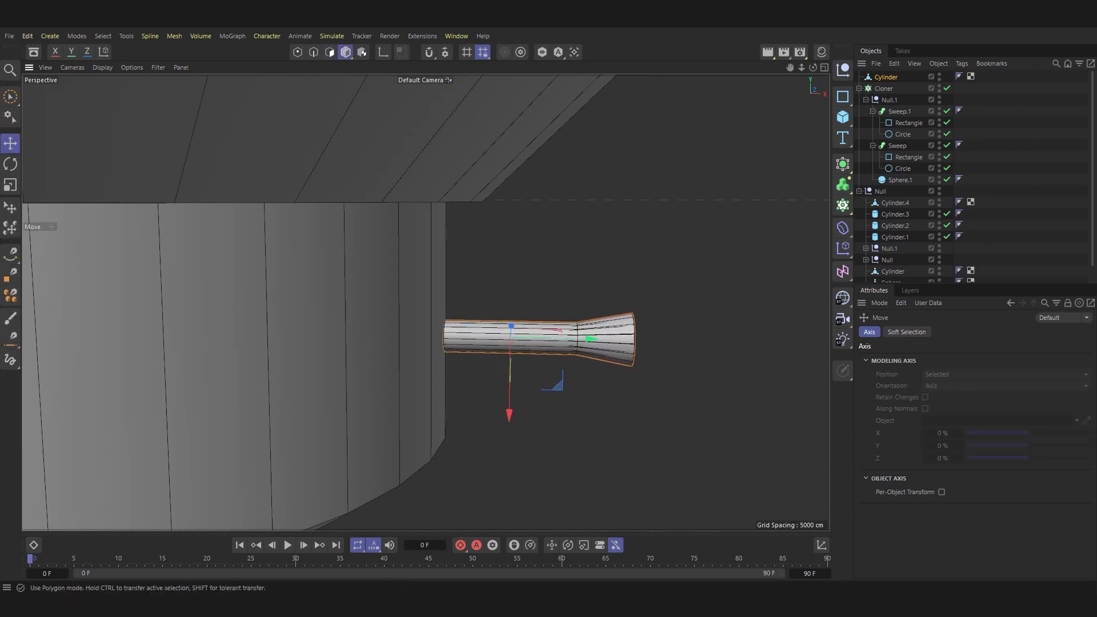
click(329, 52)
drag(11, 96, 57, 120)
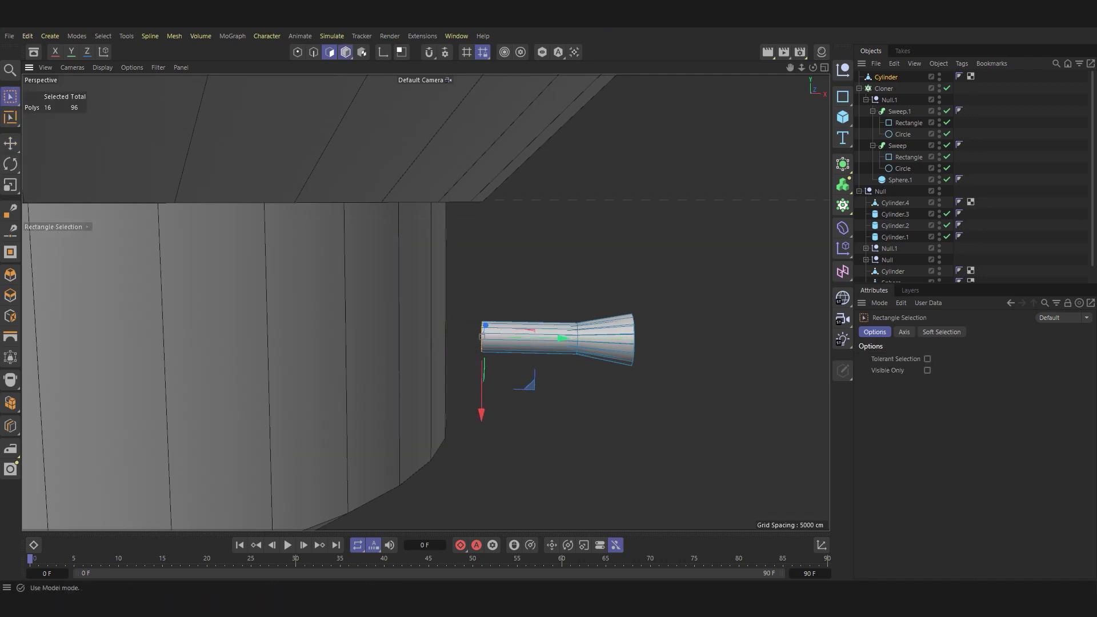
click(346, 52)
key(e)
drag(640, 339, 603, 338)
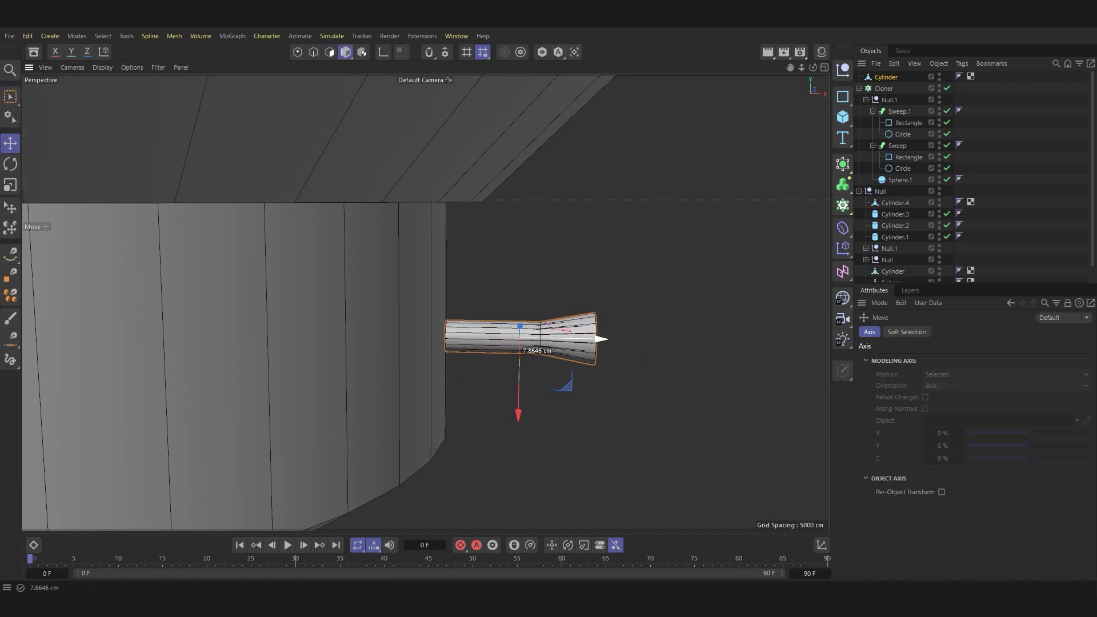
In Front view, select the tube's inner polygons and push them about 7 cm along X.
key(F5)
scroll(560, 337, up, 5)
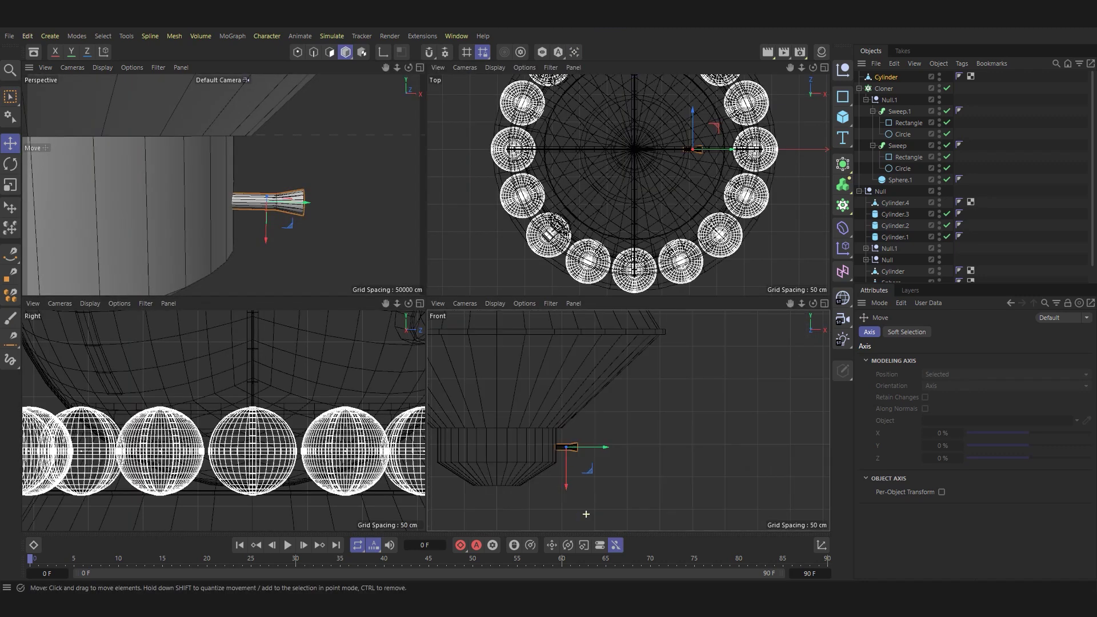
scroll(549, 341, up, 5)
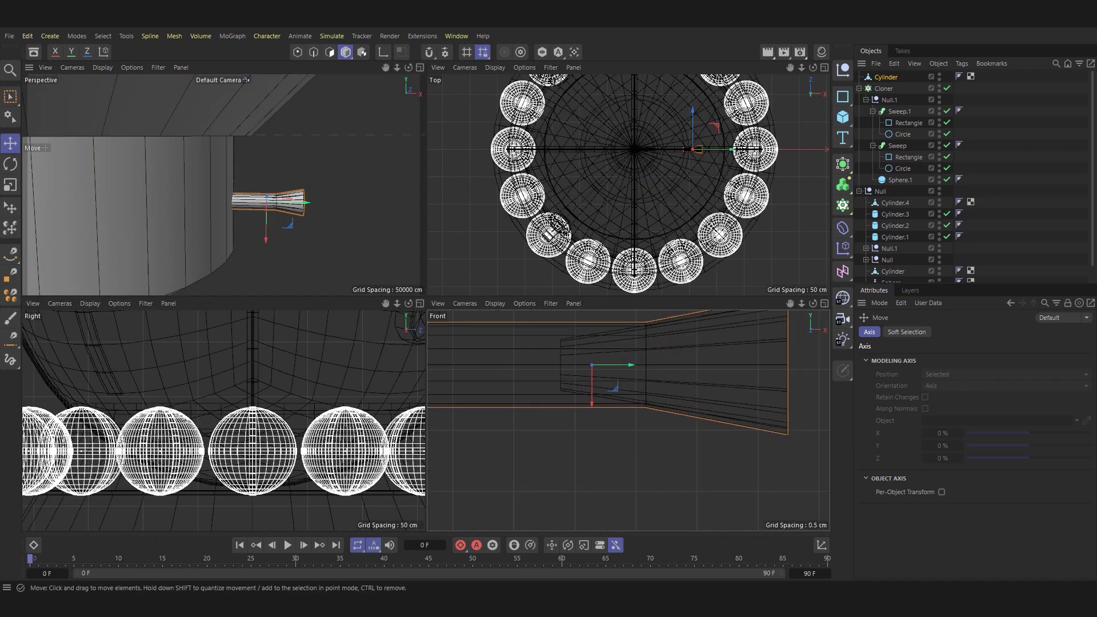
key(Return)
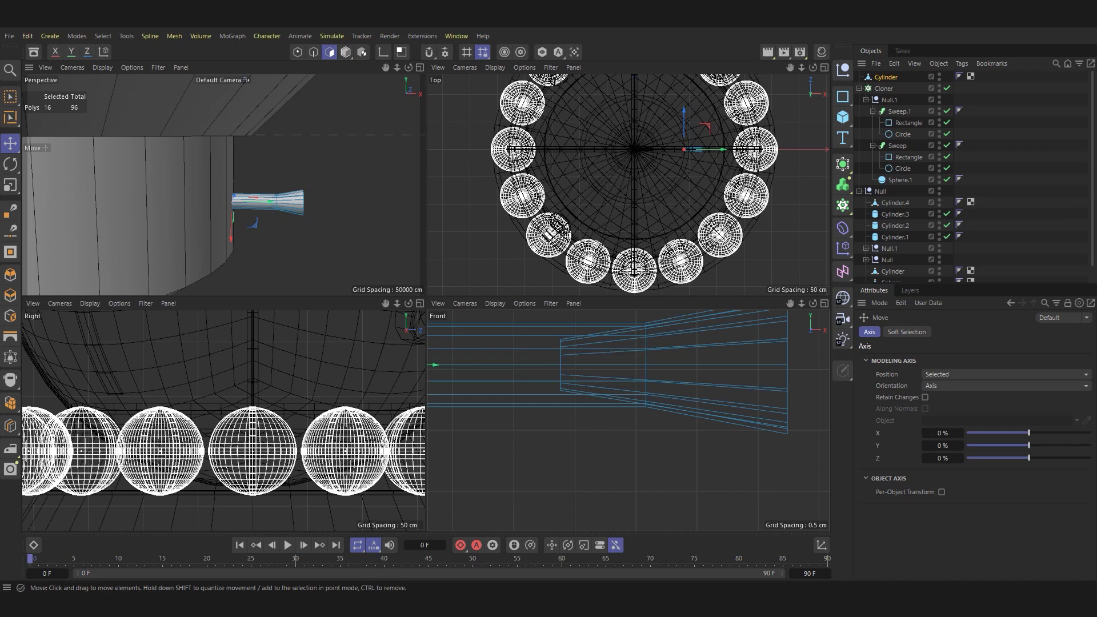
key(F1)
key(s)
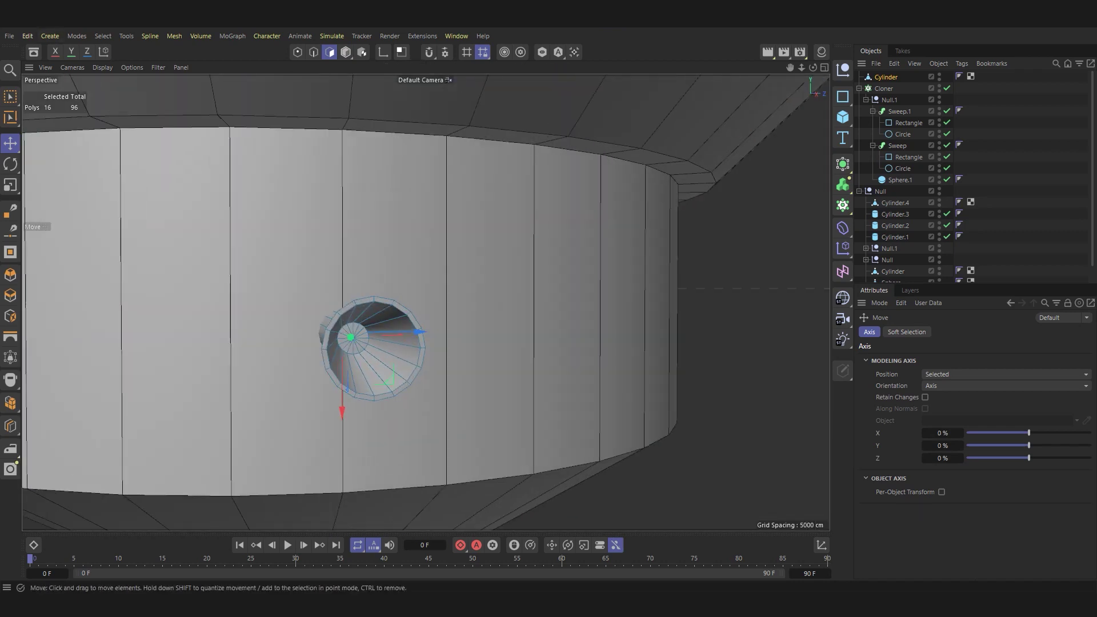
click(10, 96)
click(379, 354)
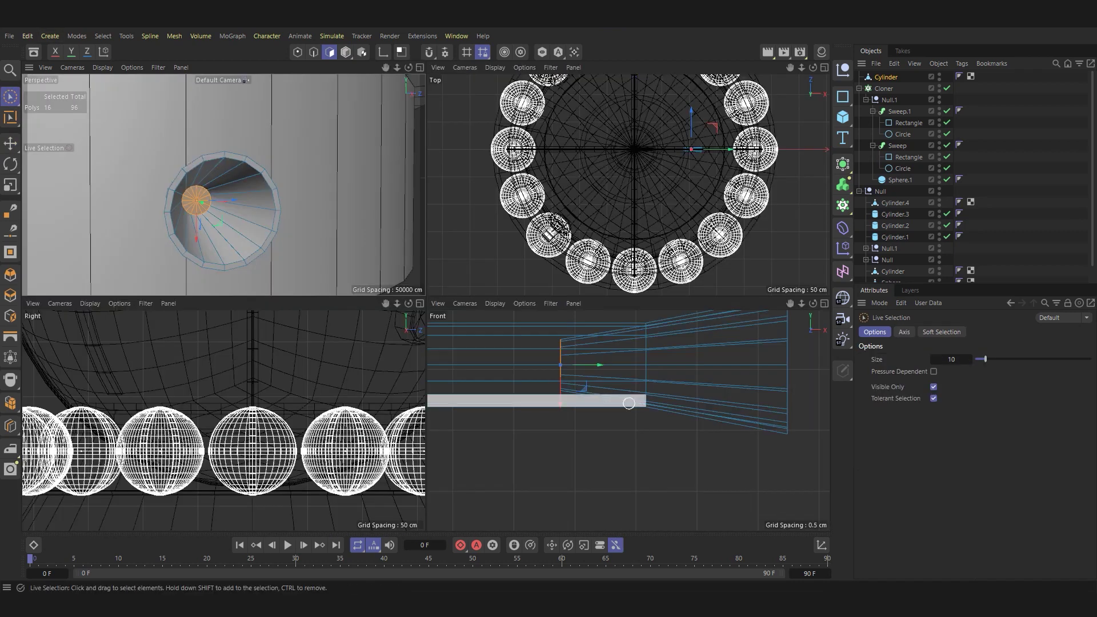
key(F5)
key(F4)
key(e)
mouse_move(343, 188)
mouse_down()
mouse_move(523, 188)
mouse_move(160, 188)
mouse_up()
scroll(359, 225, down, 3)
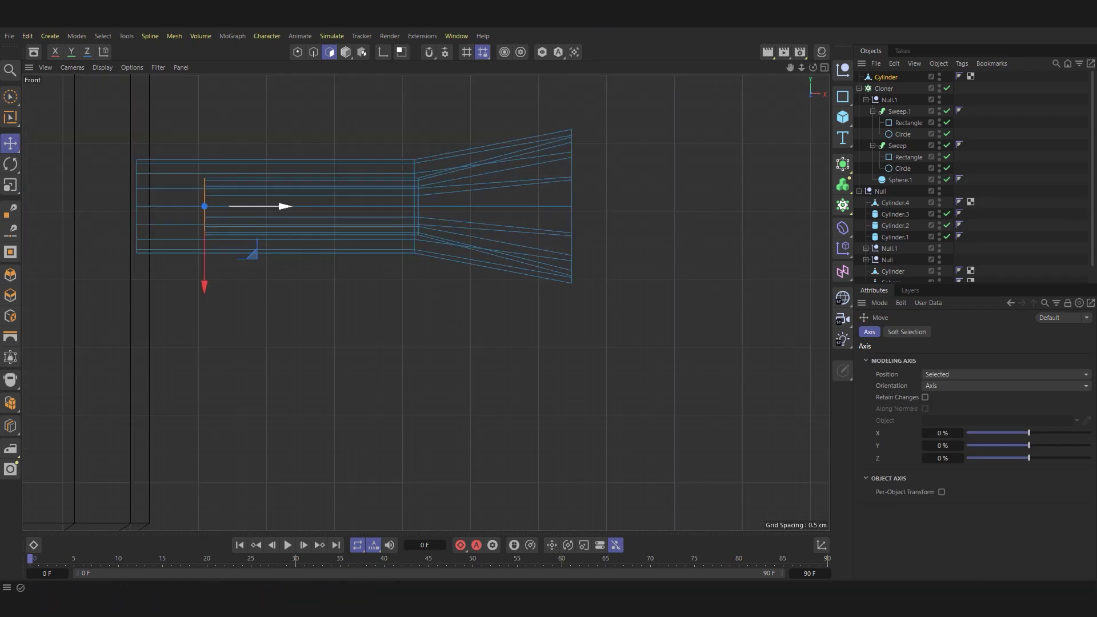
Back in perspective, slide the whole tube about 7 cm toward the rocket body.
key(F5)
key(F1)
alt+drag(399, 286, 468, 303)
scroll(399, 292, down, 5)
key(Return)
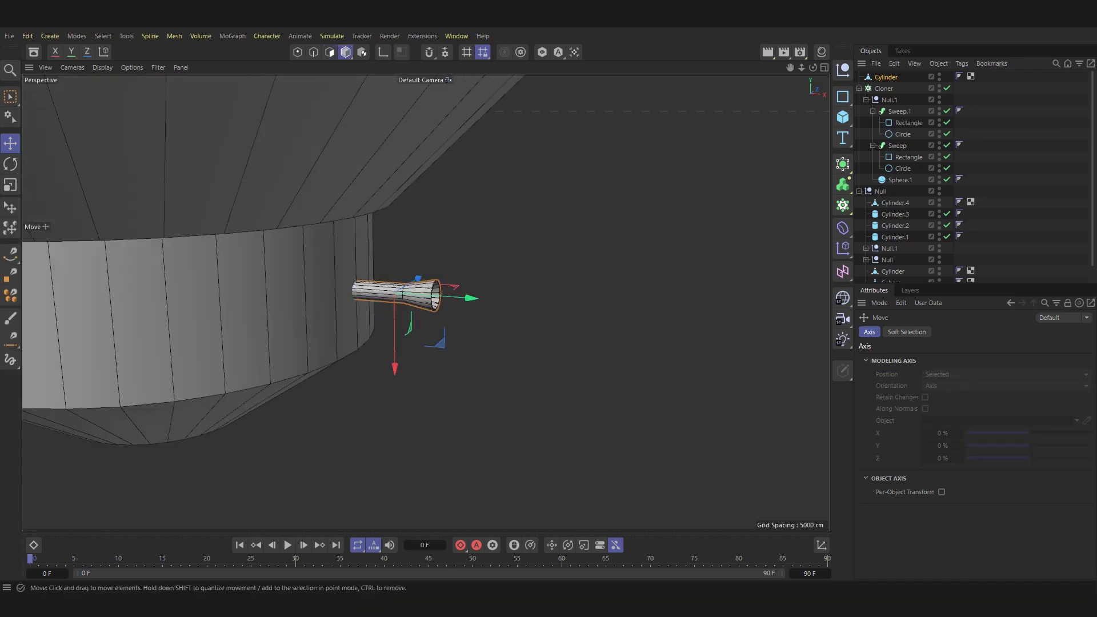
scroll(426, 301, down, 1)
drag(465, 294, 454, 294)
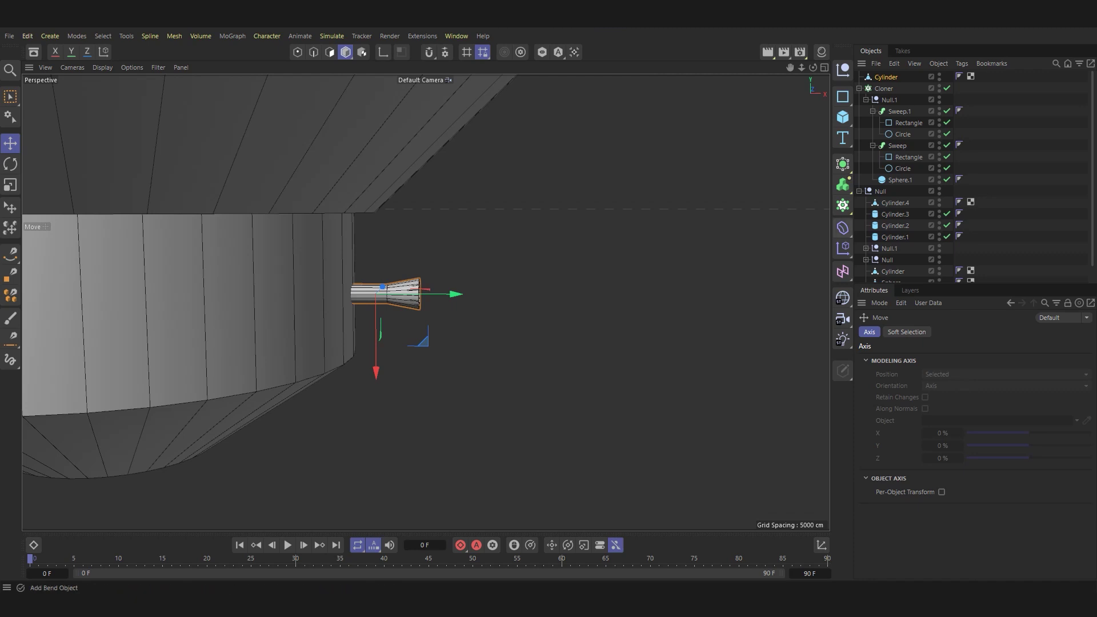
Add a Symmetry generator and parent the thruster cylinder under it.
click(843, 163)
click(886, 274)
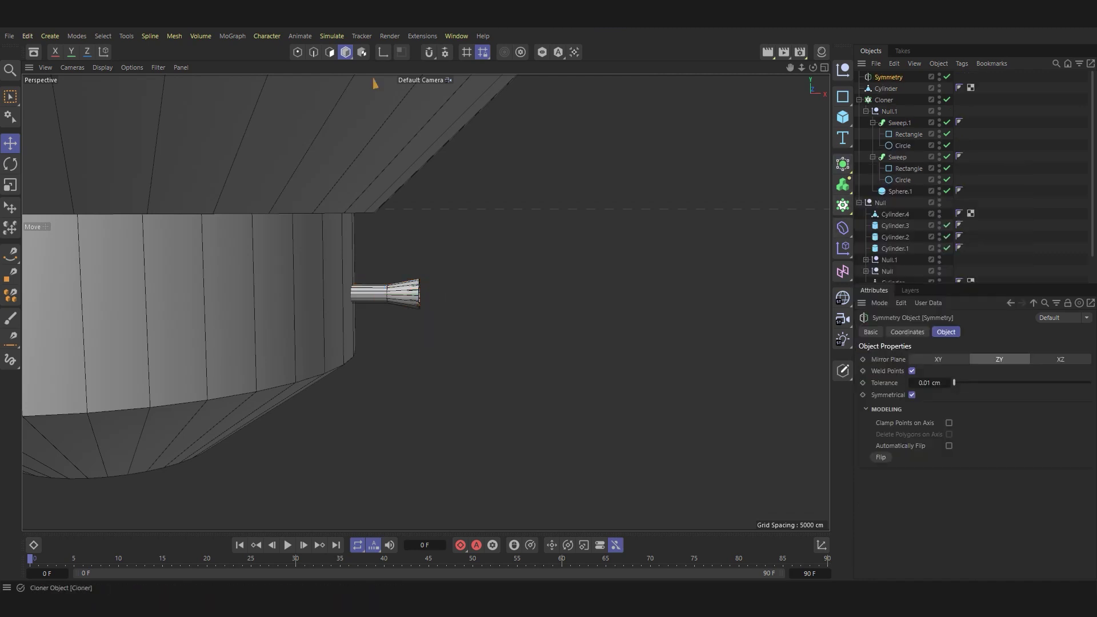
drag(891, 88, 888, 77)
scroll(628, 269, up, 1)
Copy-paste the Symmetry object and rotate the duplicated mirrored pair around the body.
click(888, 76)
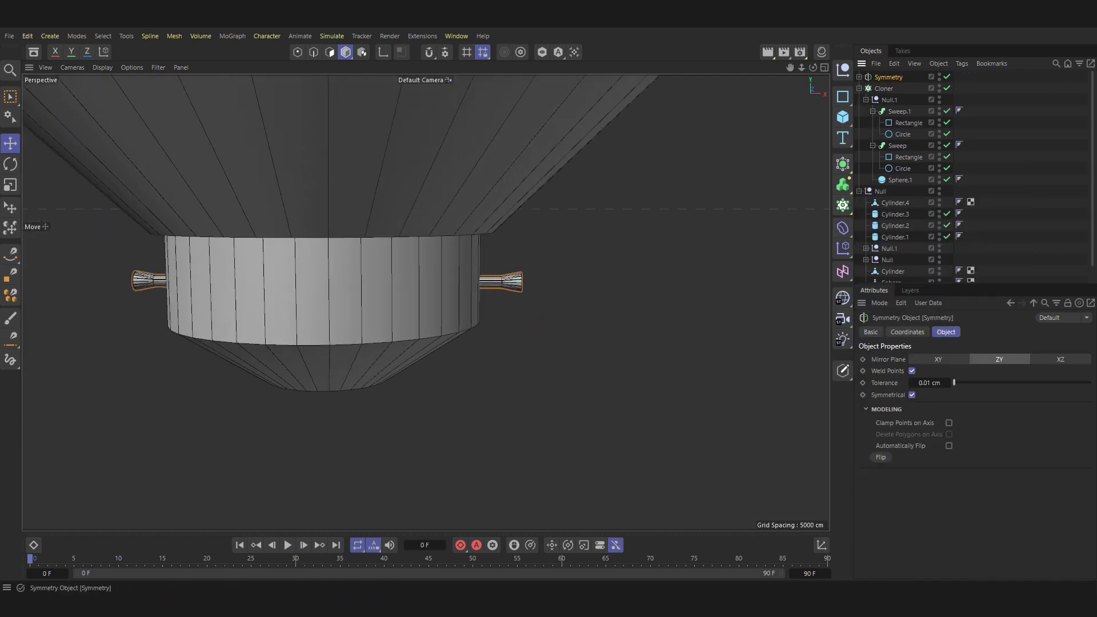
key(ctrl+c)
key(ctrl+v)
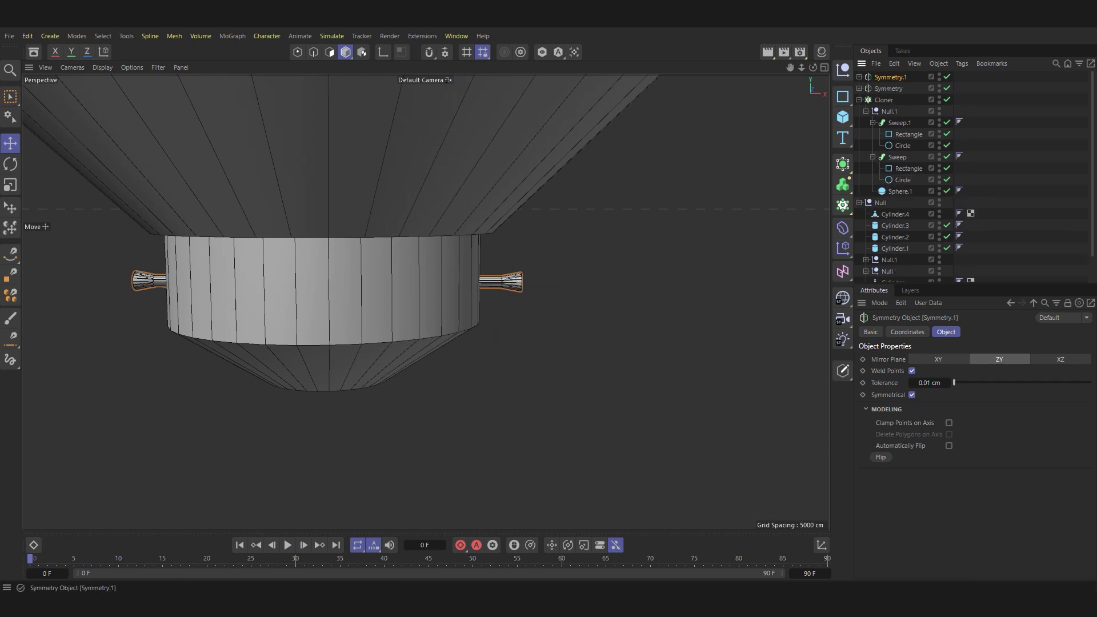
key(r)
scroll(426, 228, down, 5)
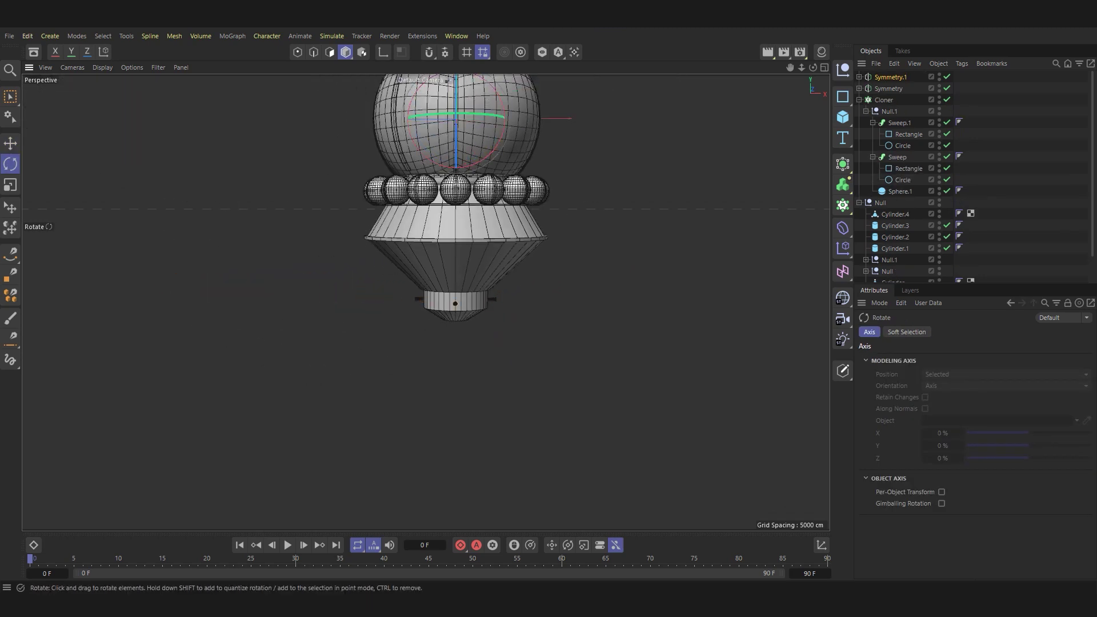
key(e)
scroll(453, 297, up, 2)
scroll(453, 297, up, 2)
From below, select Cylinder.4 in Polygon mode and select its bottom cap.
scroll(453, 297, down, 3)
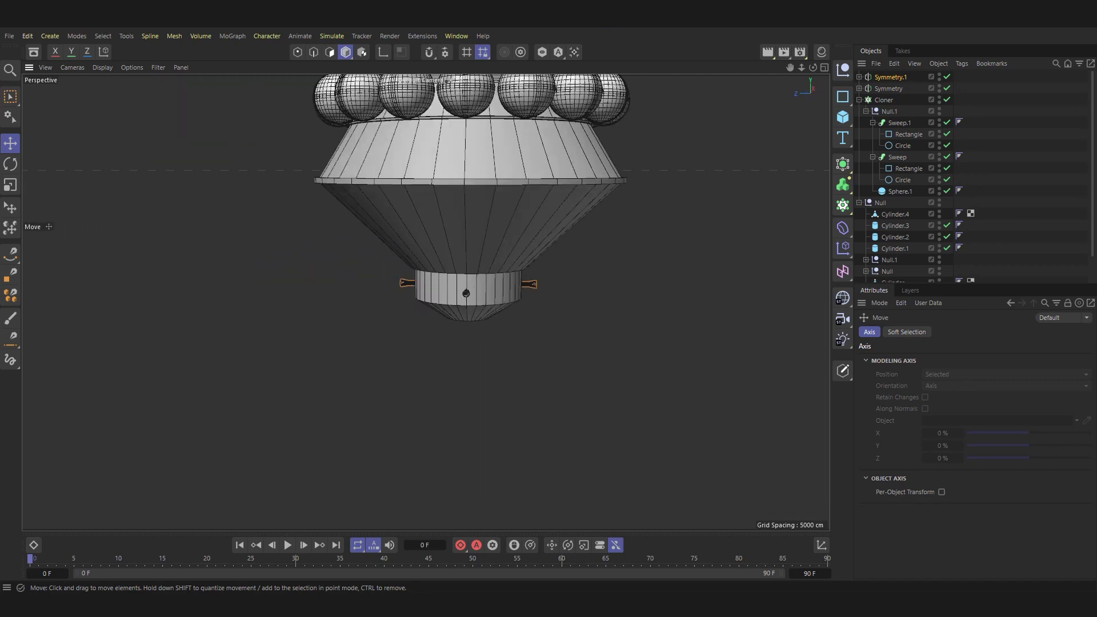
alt+drag(453, 297, 425, 302)
click(426, 143)
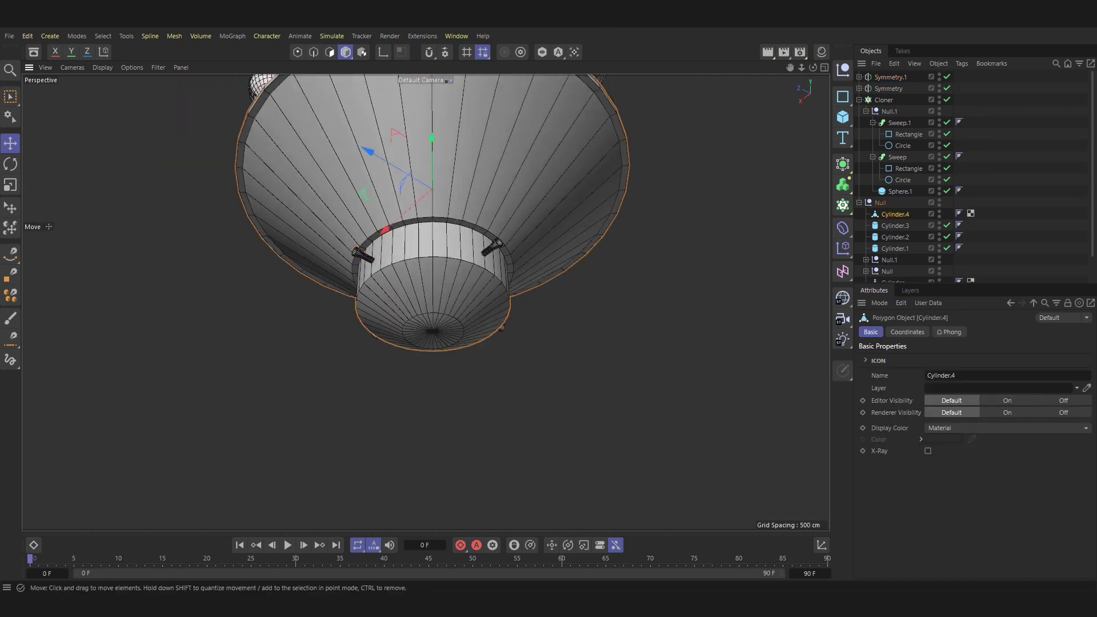
scroll(425, 218, up, 2)
key(Return)
scroll(426, 217, up, 2)
key(u)
key(l)
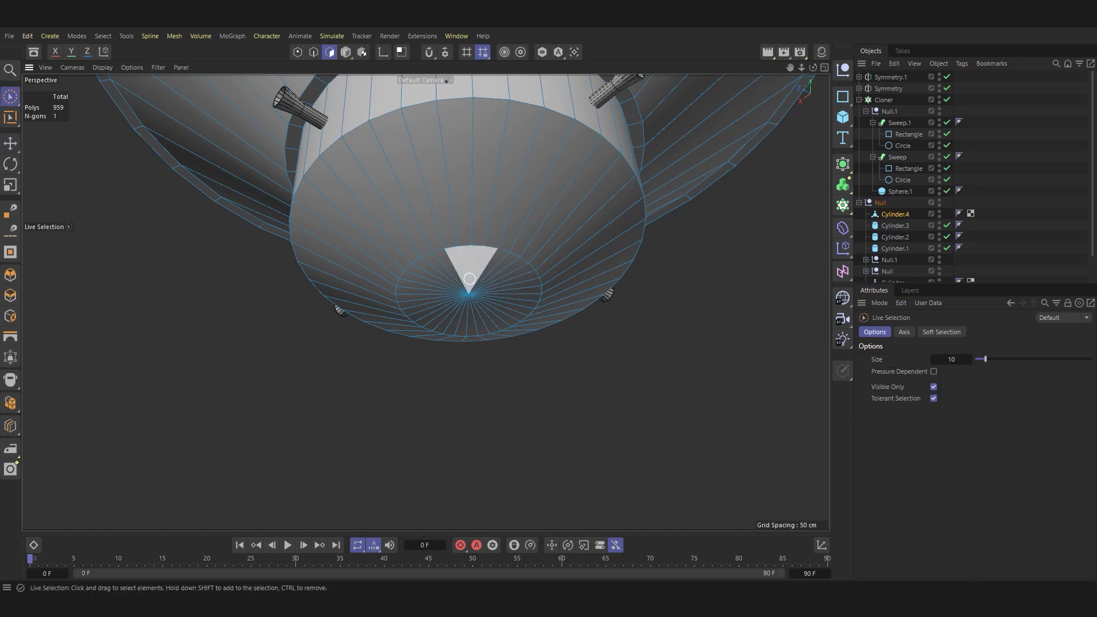
click(465, 269)
scroll(464, 269, up, 2)
Inset a smaller disc in the bottom cap and extrude it inward into a recessed hole.
key(i)
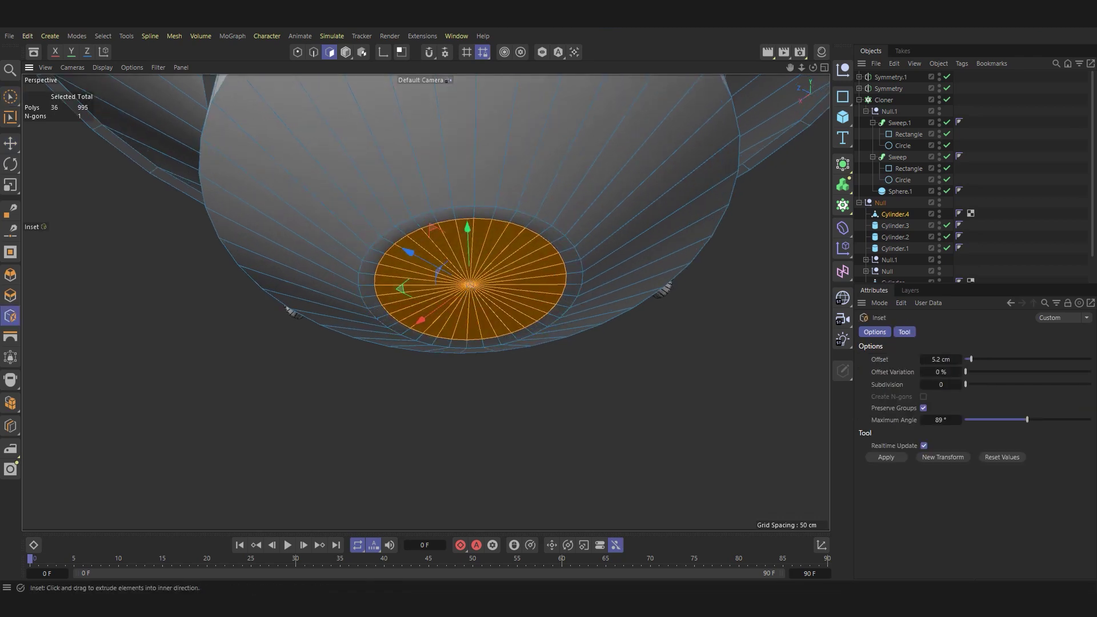
key(d)
mouse_move(468, 274)
mouse_down()
mouse_move(400, 274)
mouse_move(426, 240)
mouse_up()
key(ctrl+z)
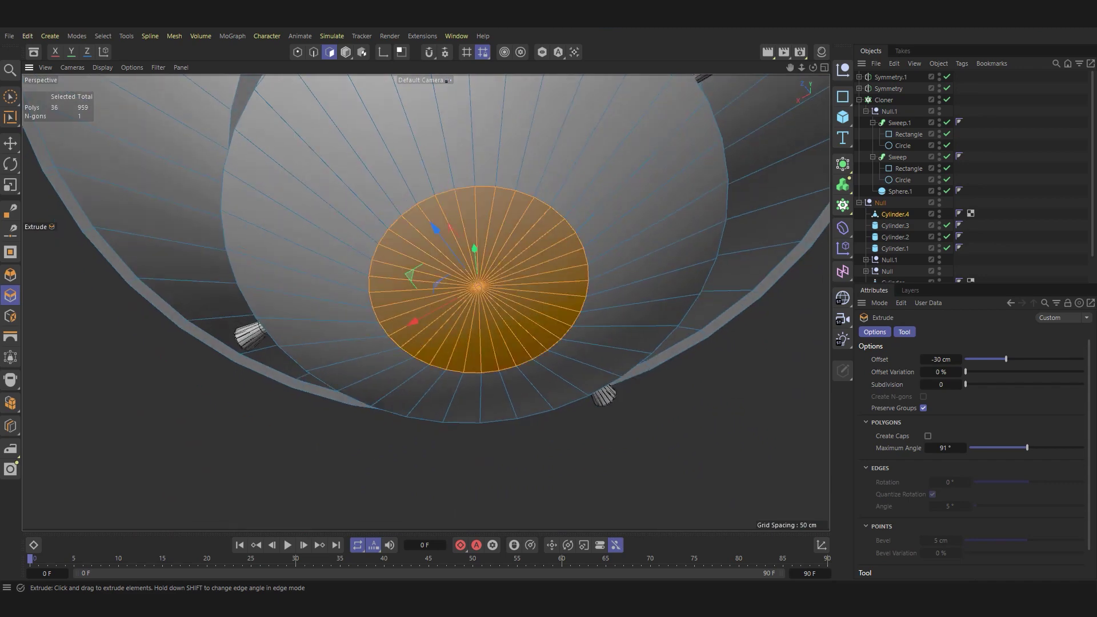
mouse_move(480, 279)
mouse_down()
mouse_move(514, 279)
mouse_move(434, 285)
mouse_up()
key(ctrl+z)
key(i)
key(d)
Add a new Cylinder primitive to the scene.
key(e)
mouse_move(657, 399)
alt+mouse_down()
mouse_move(729, 416)
mouse_move(748, 400)
alt+mouse_up()
click(842, 116)
click(964, 136)
Make the new cylinder shorter and narrower and move it up into the recessed hole.
scroll(571, 285, down, 3)
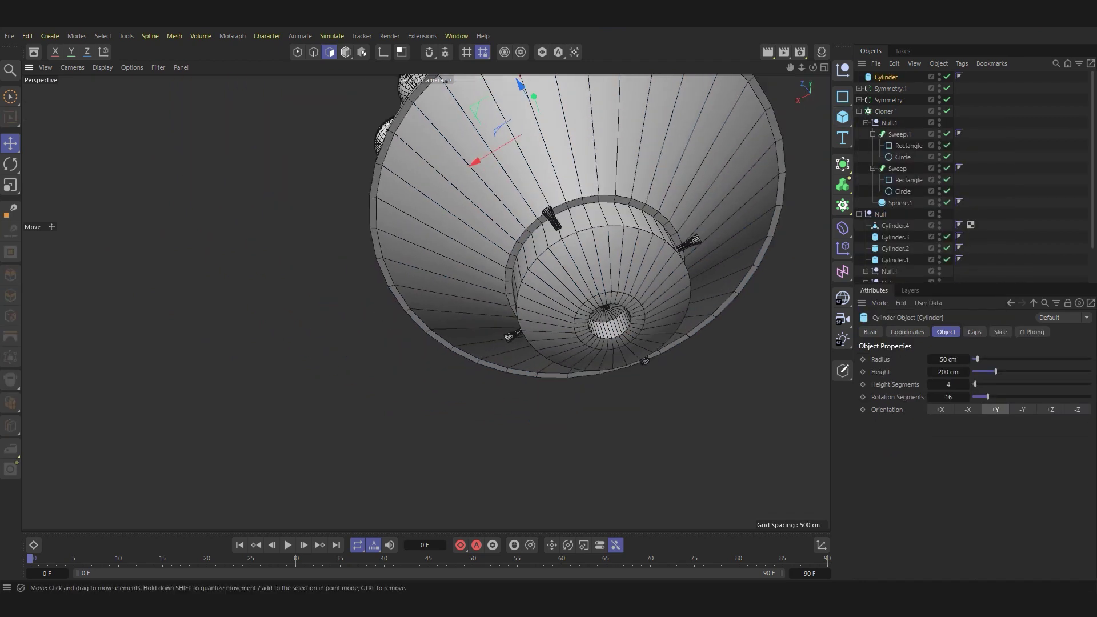
drag(562, 154, 622, 358)
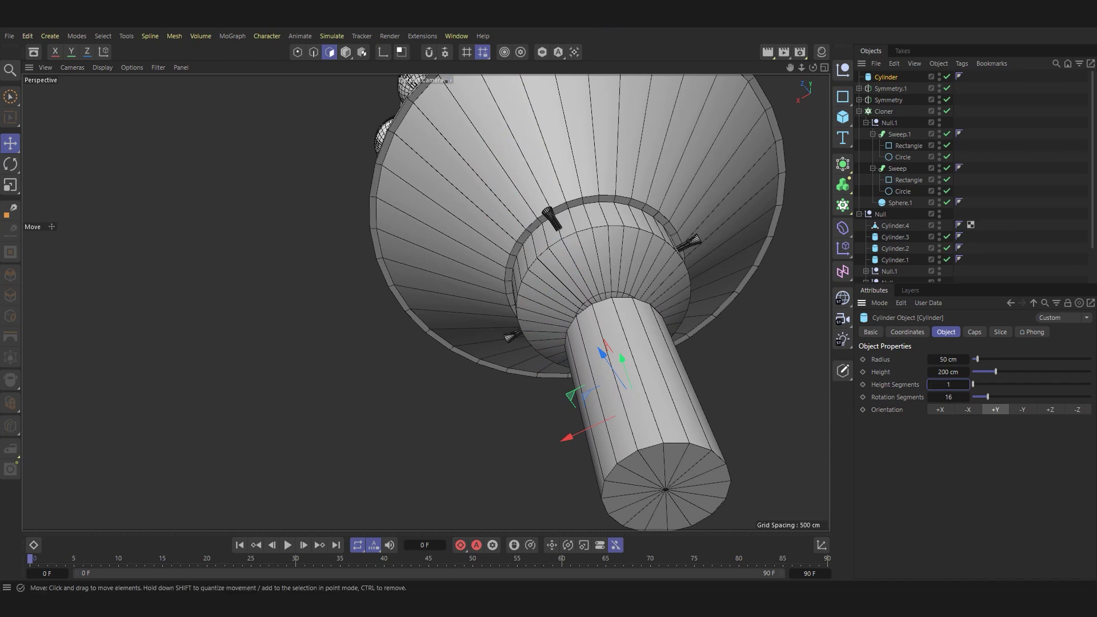
drag(995, 371, 973, 359)
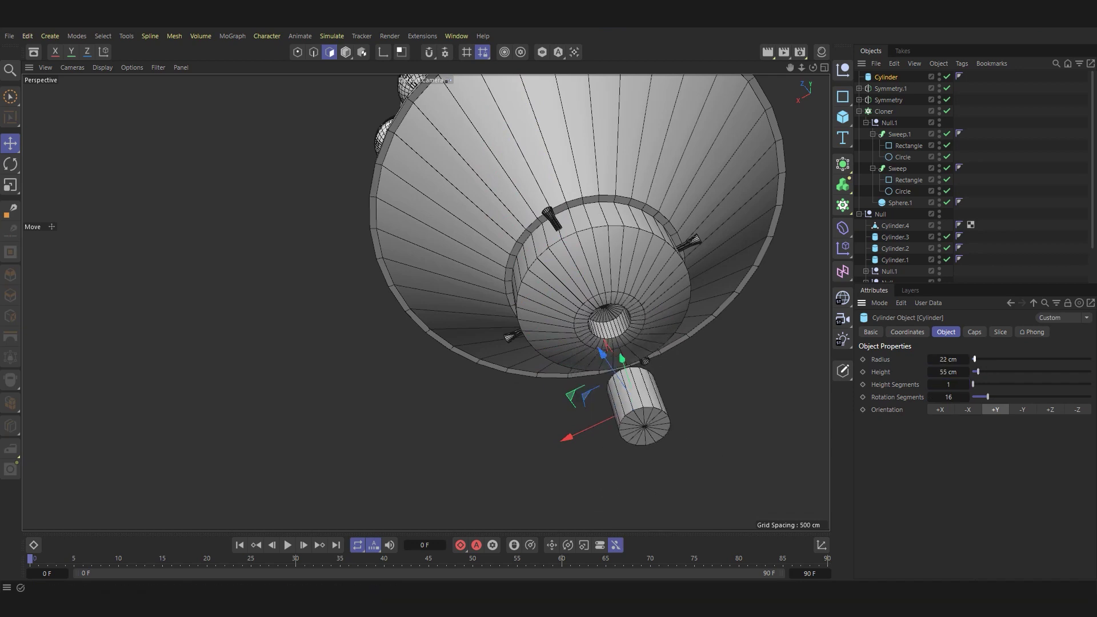
key(e)
alt+drag(657, 342, 689, 345)
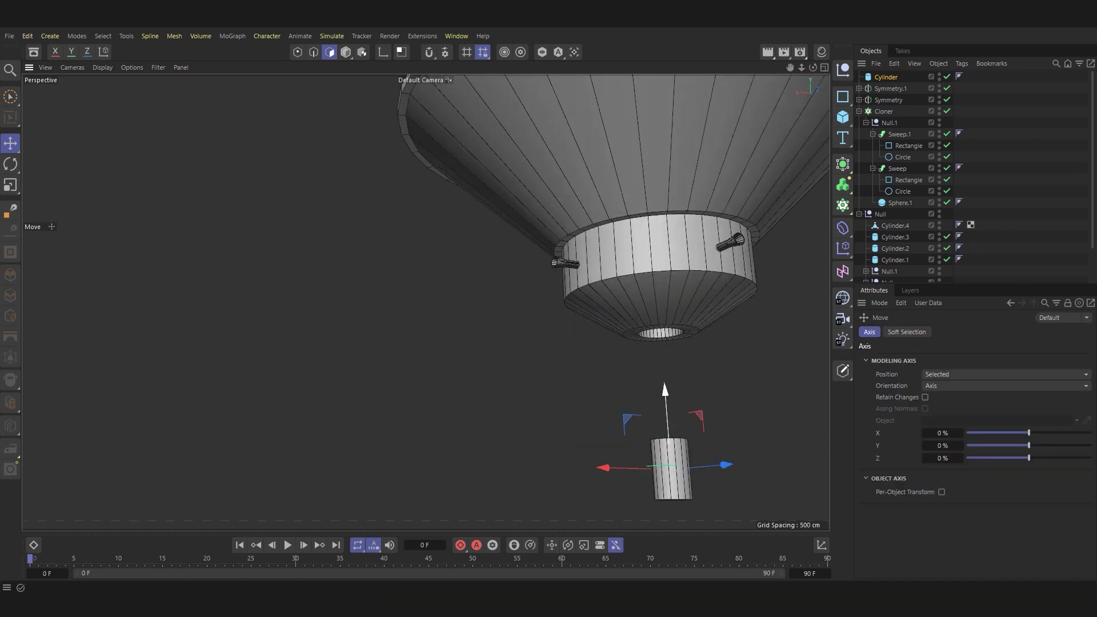
scroll(689, 344, up, 3)
scroll(689, 345, up, 2)
drag(558, 399, 559, 342)
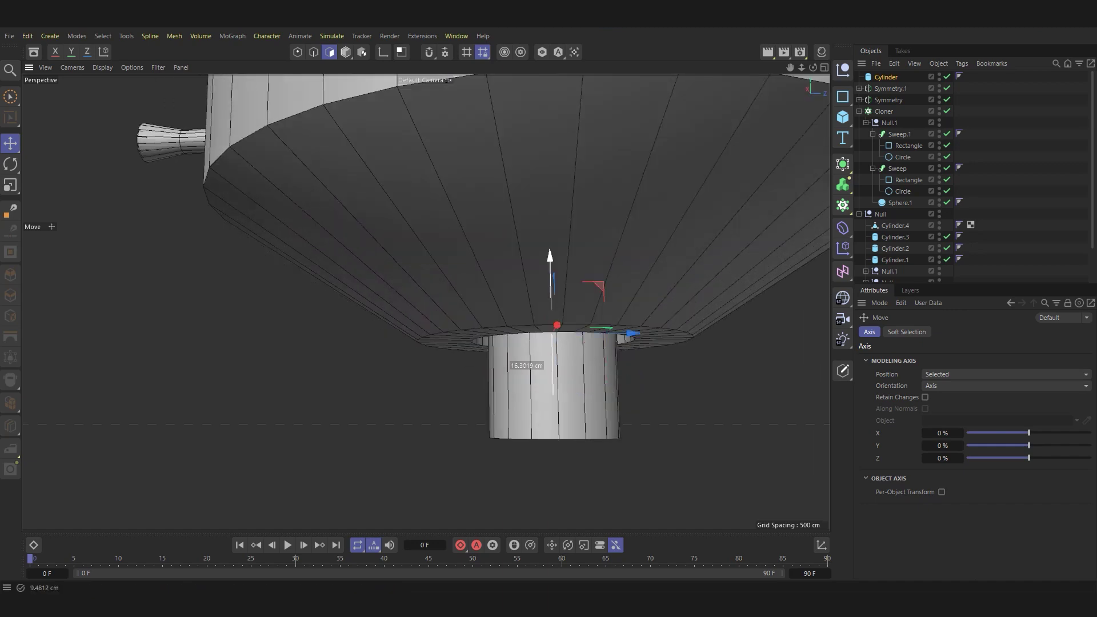
scroll(576, 326, up, 5)
scroll(577, 326, down, 5)
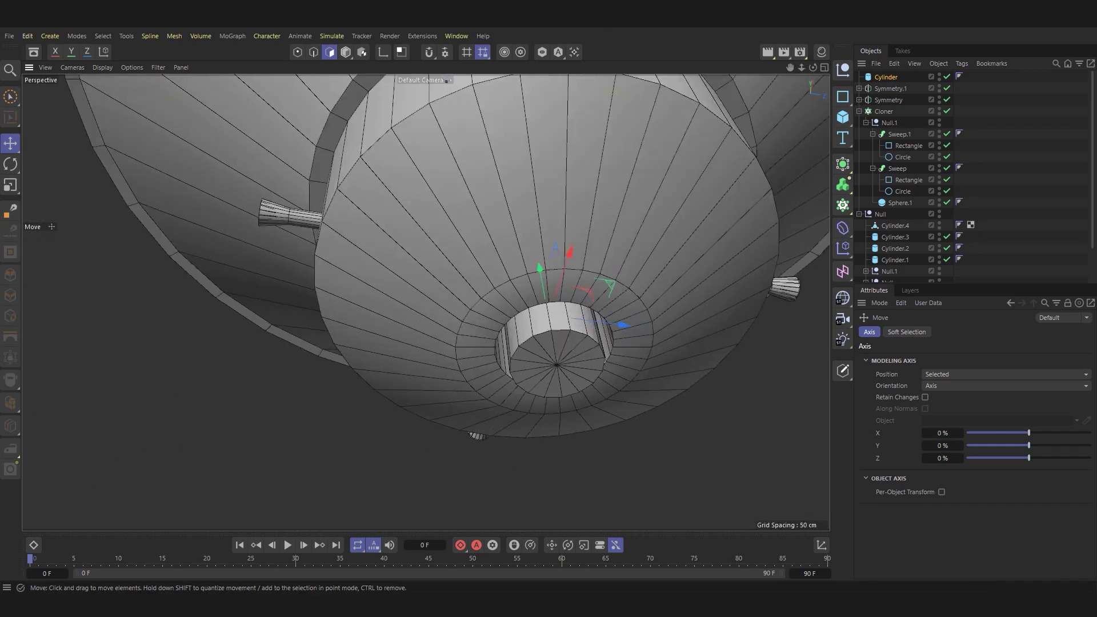
mouse_move(541, 277)
mouse_down()
mouse_move(543, 334)
mouse_move(541, 325)
mouse_up()
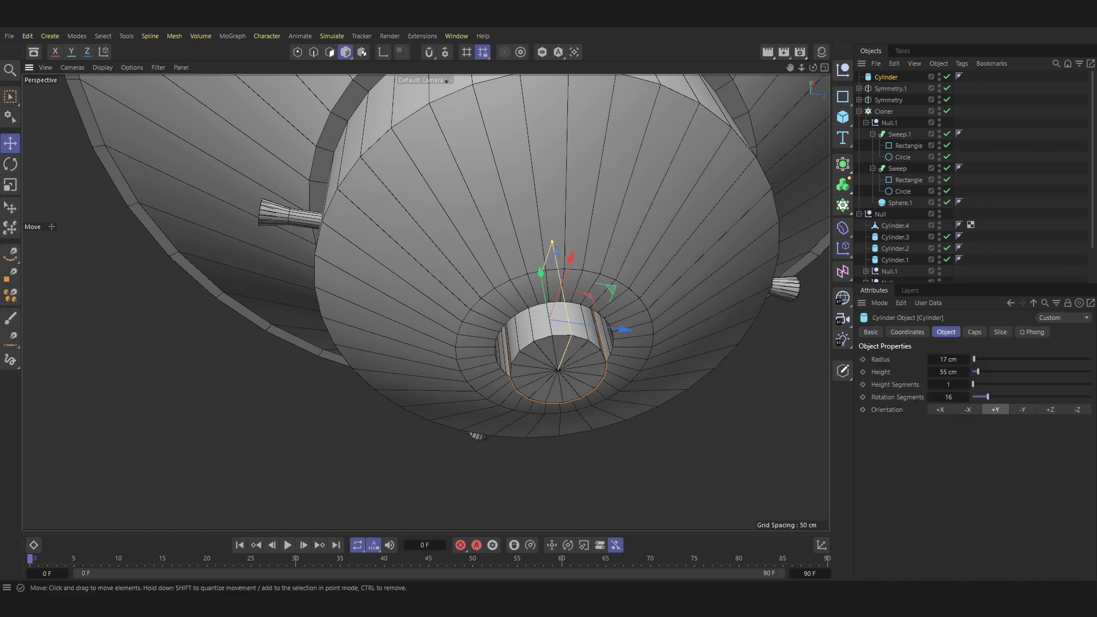
Make the cylinder editable and, in Front view, squash it to about half height.
key(c)
key(ctrl+a)
right_click(542, 320)
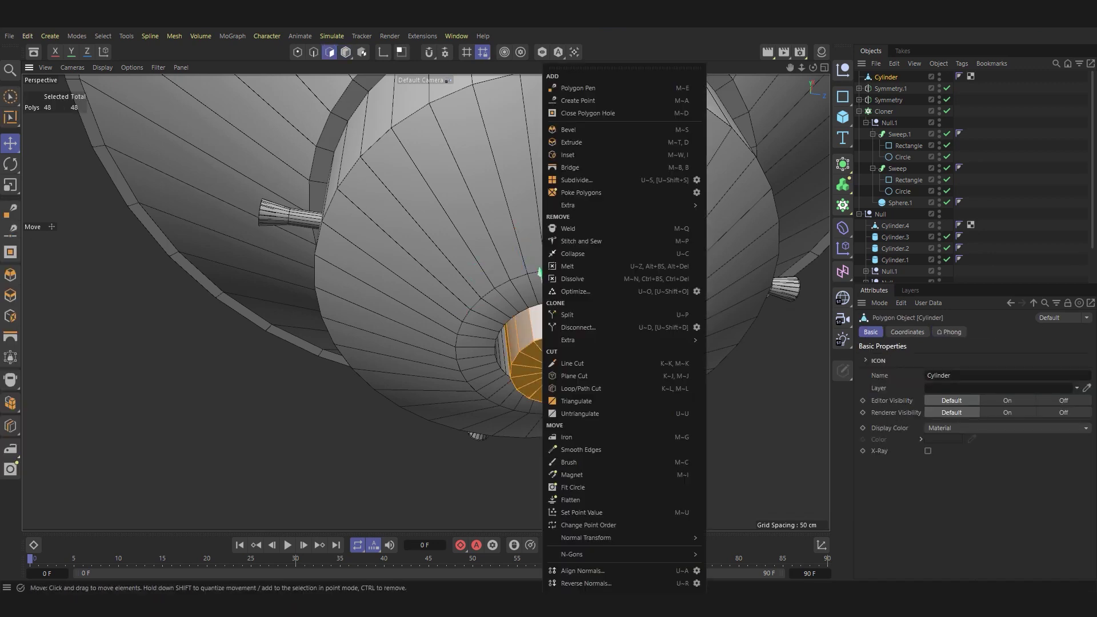
key(Escape)
key(F5)
middle_click(592, 382)
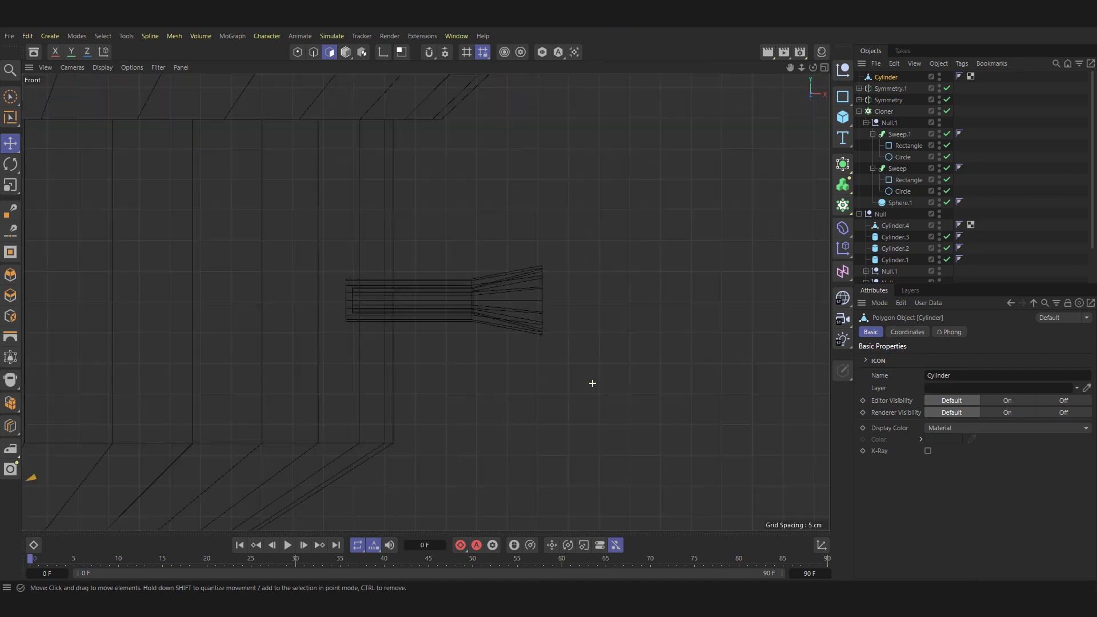
key(s)
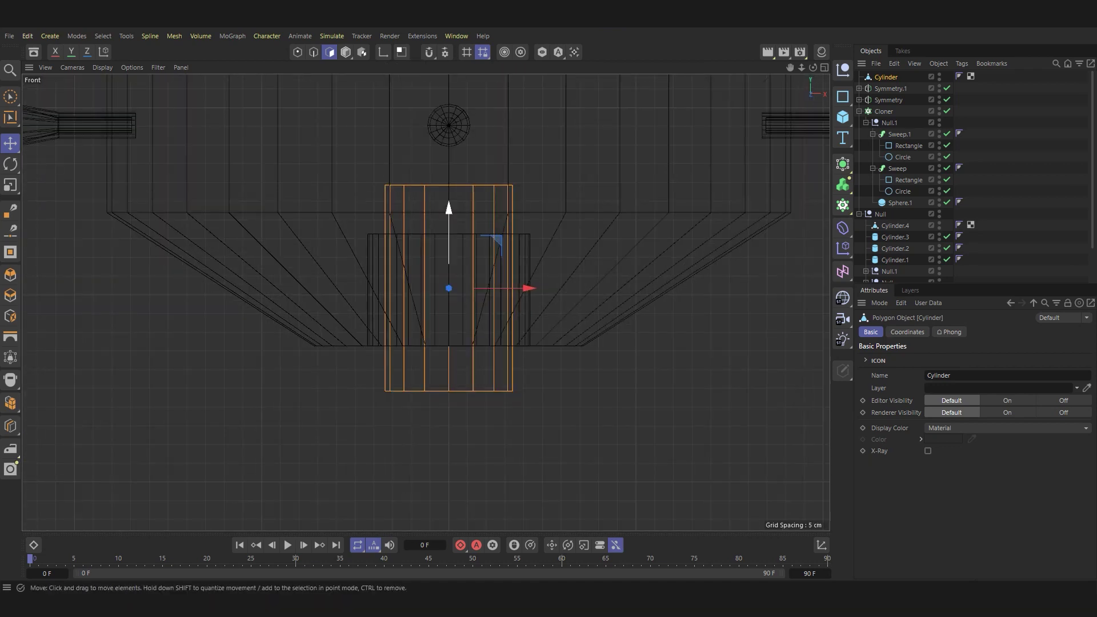
key(t)
drag(448, 207, 449, 289)
Box-select the cylinder's polygons and move them downward.
key(e)
click(10, 96)
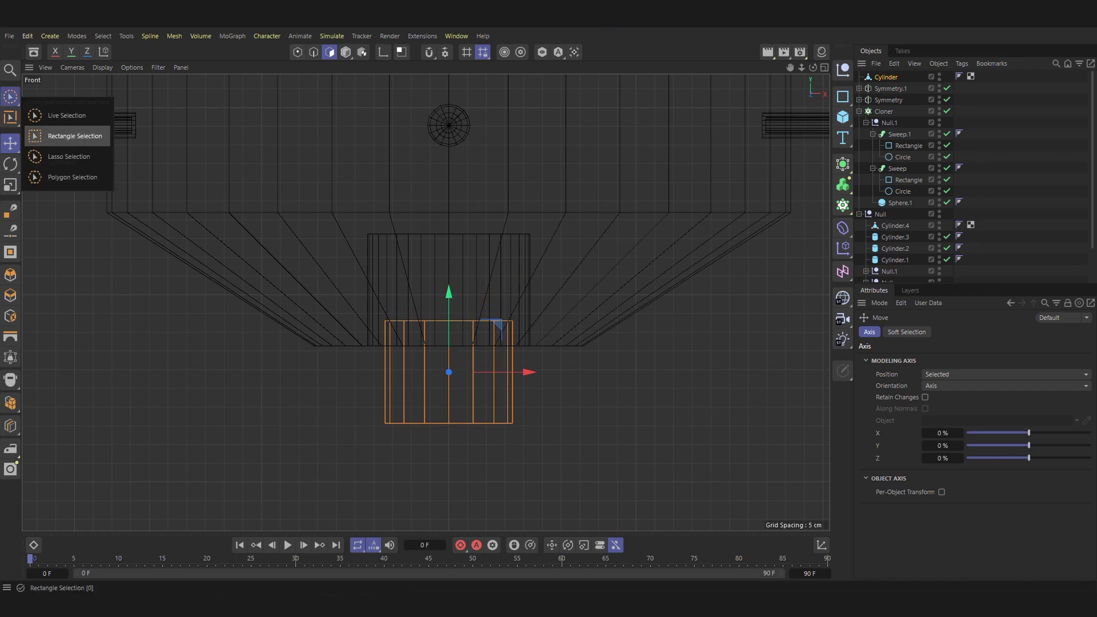
click(68, 134)
mouse_move(491, 272)
mouse_down()
mouse_move(492, 331)
mouse_move(492, 209)
mouse_up()
key(t)
key(e)
Widen and lower the bottom ring into a flare, then raise the tapered cylinder into the hole.
click(10, 96)
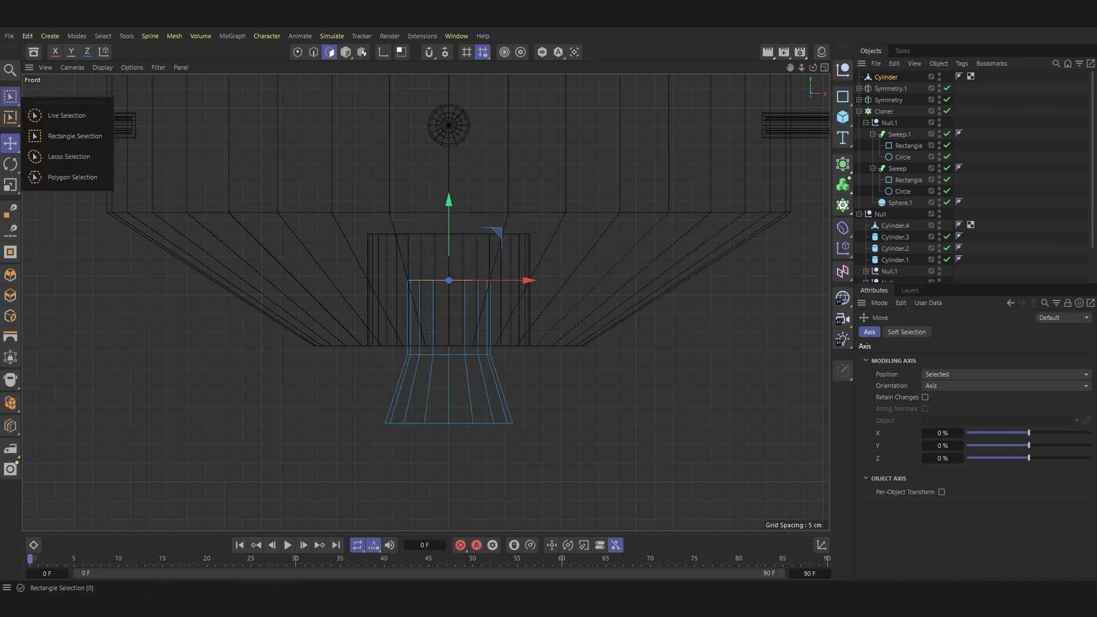
click(57, 134)
key(t)
drag(503, 400, 520, 399)
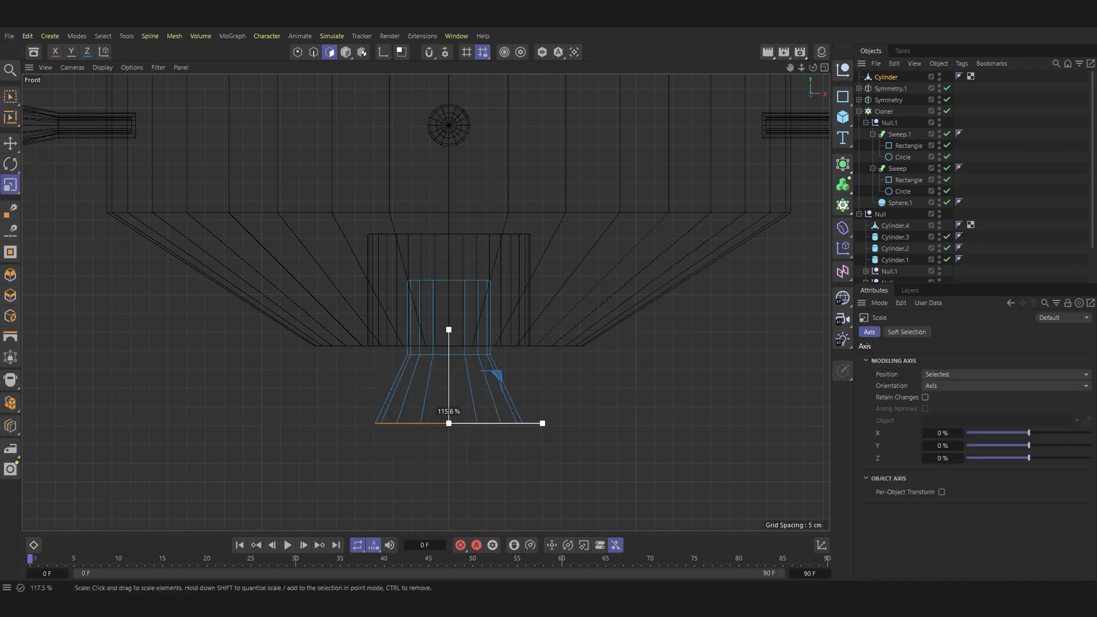
key(e)
drag(448, 389, 448, 401)
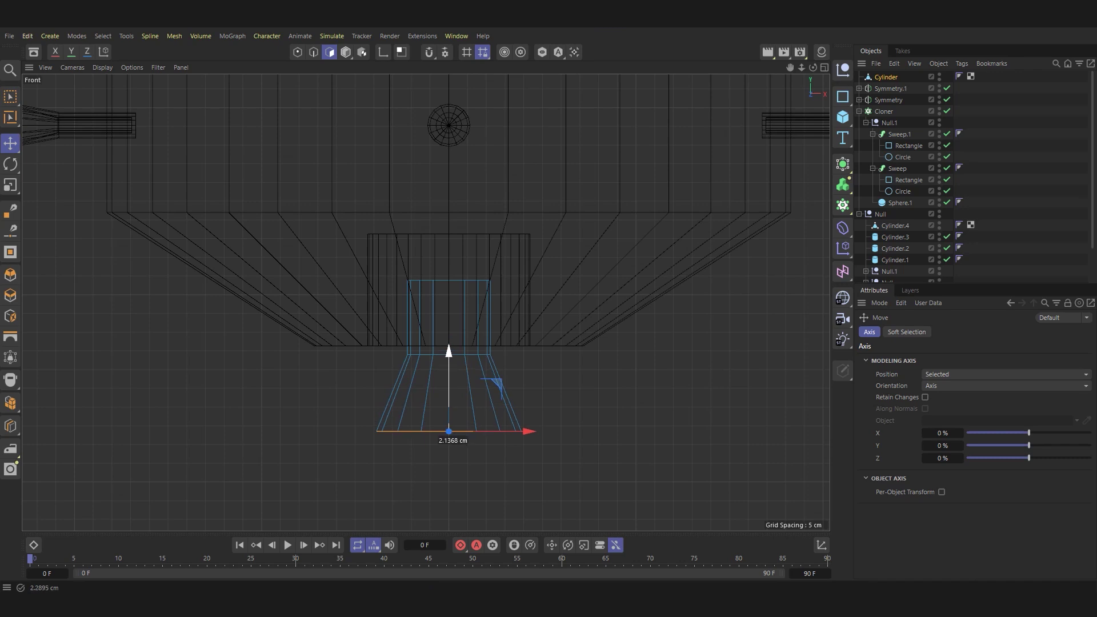
click(345, 52)
drag(491, 238, 491, 201)
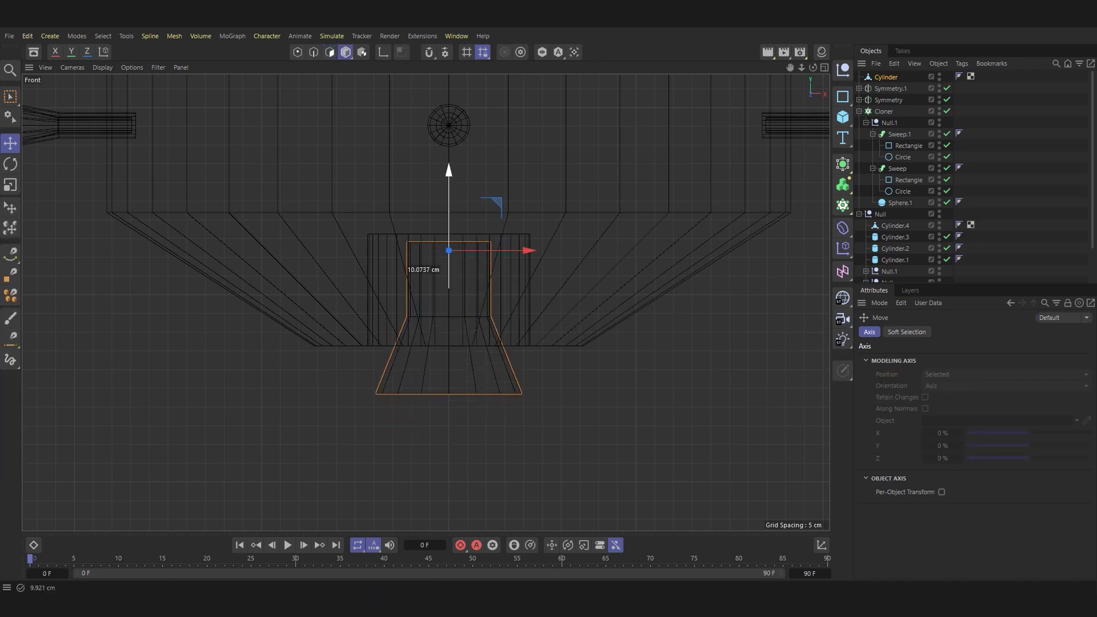
Delete the outer and inner cap polygons from the cylinder's base opening.
middle_click(52, 227)
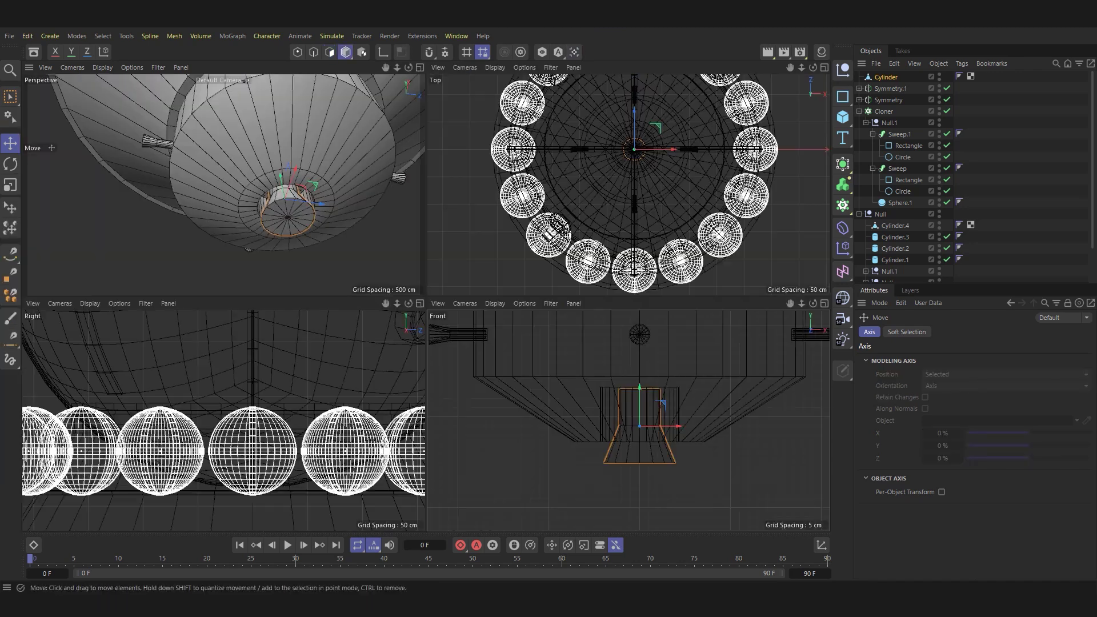
click(329, 52)
drag(10, 96, 63, 104)
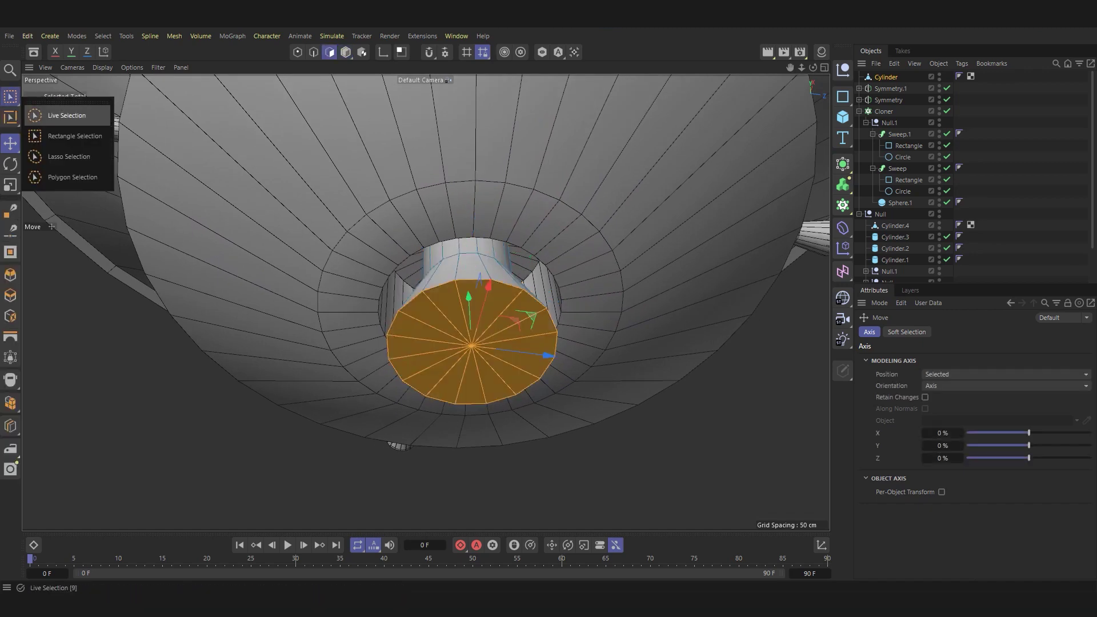
alt+drag(487, 335, 492, 355)
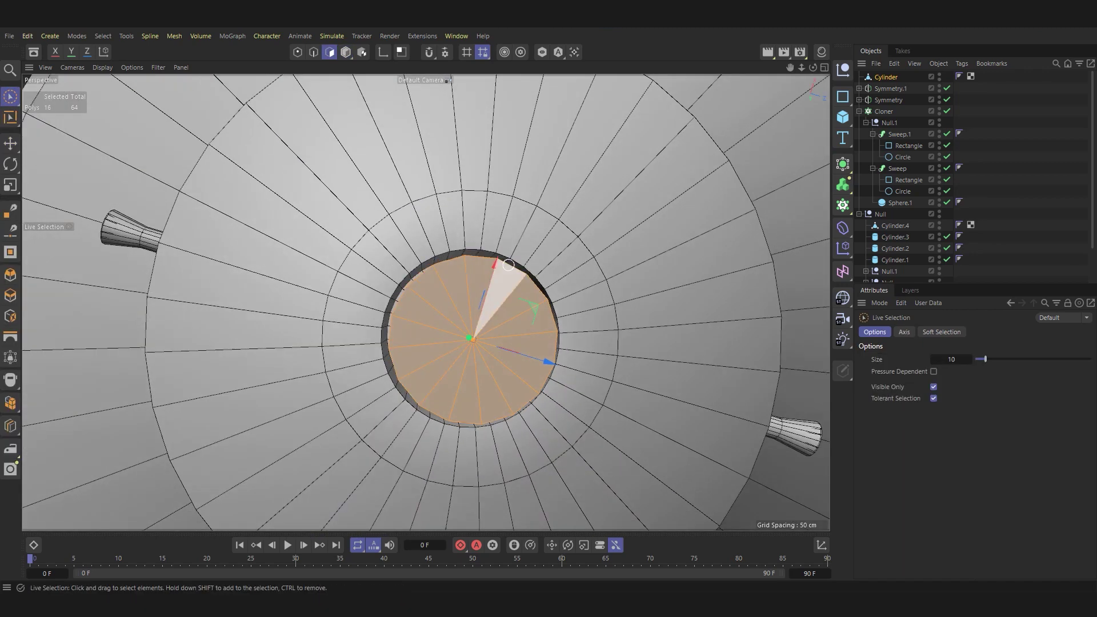
key(Delete)
drag(467, 318, 486, 342)
key(Delete)
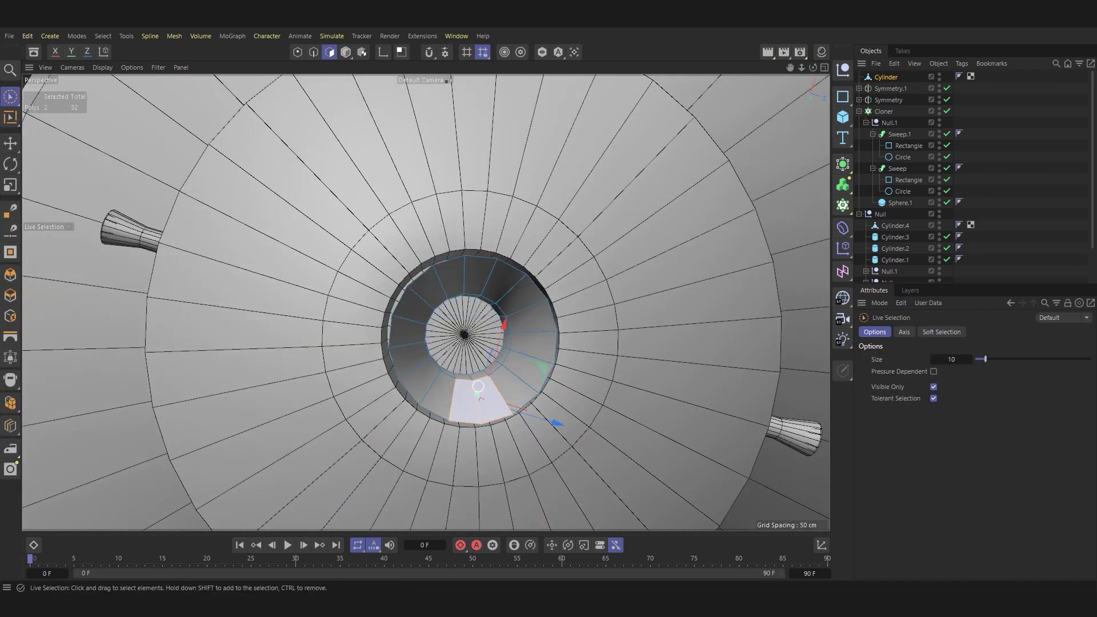
Extrude all remaining ring polygons inward, redoing the extrusion once.
key(ctrl+a)
scroll(484, 371, up, 2)
key(d)
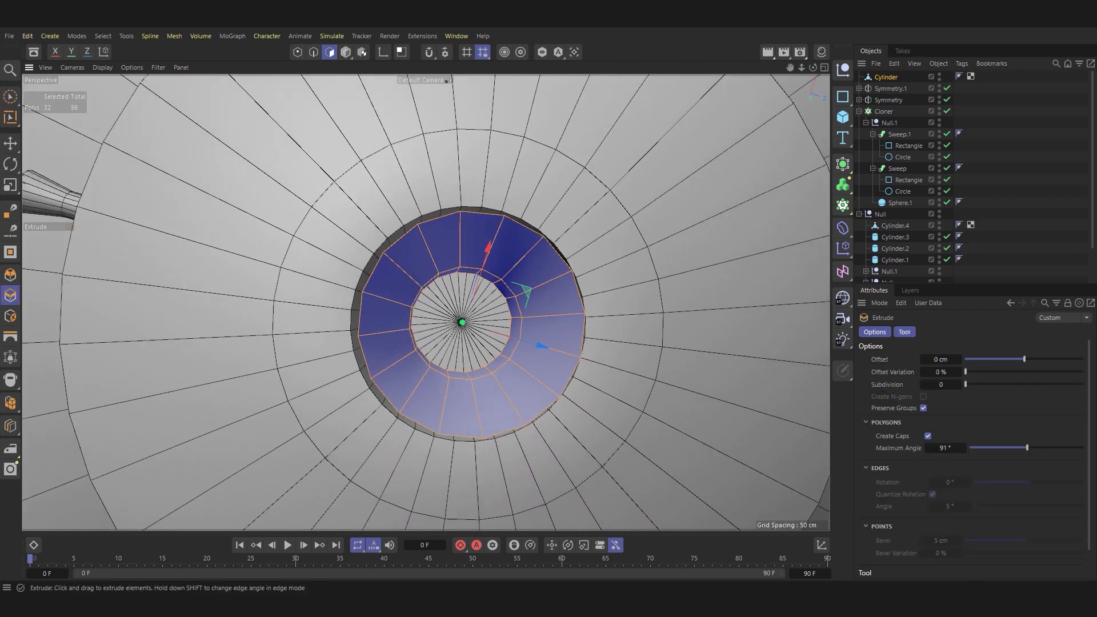
drag(514, 342, 505, 342)
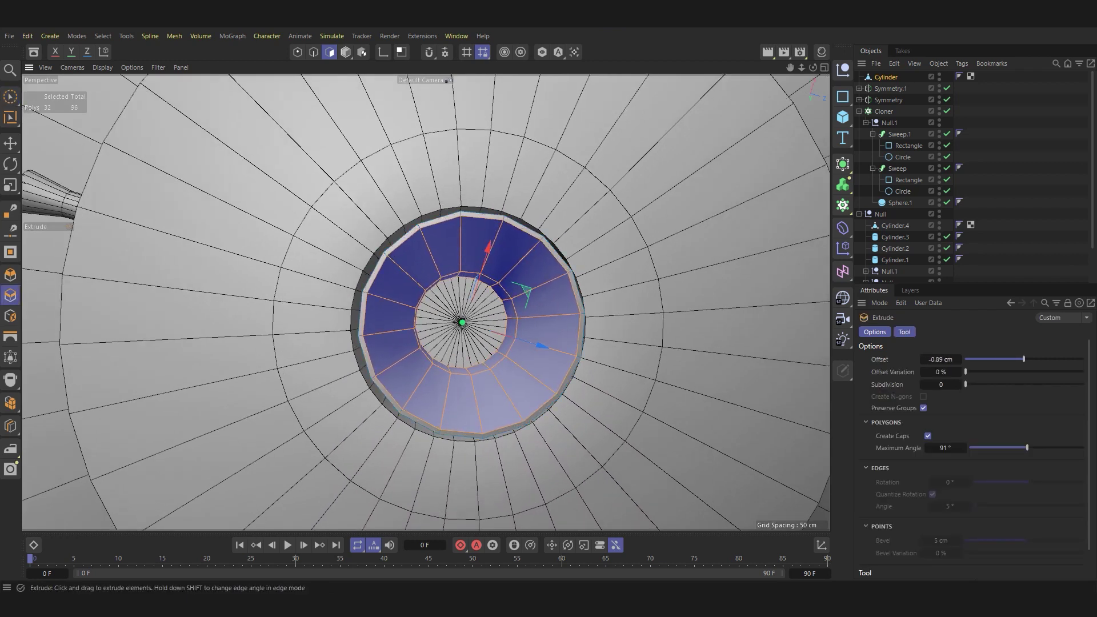
key(ctrl+z)
mouse_move(514, 342)
mouse_down()
mouse_move(619, 331)
mouse_move(571, 343)
mouse_up()
Subdivide the selection with Subdivisions 1 and extrude it into a new band.
key(e)
right_click(545, 285)
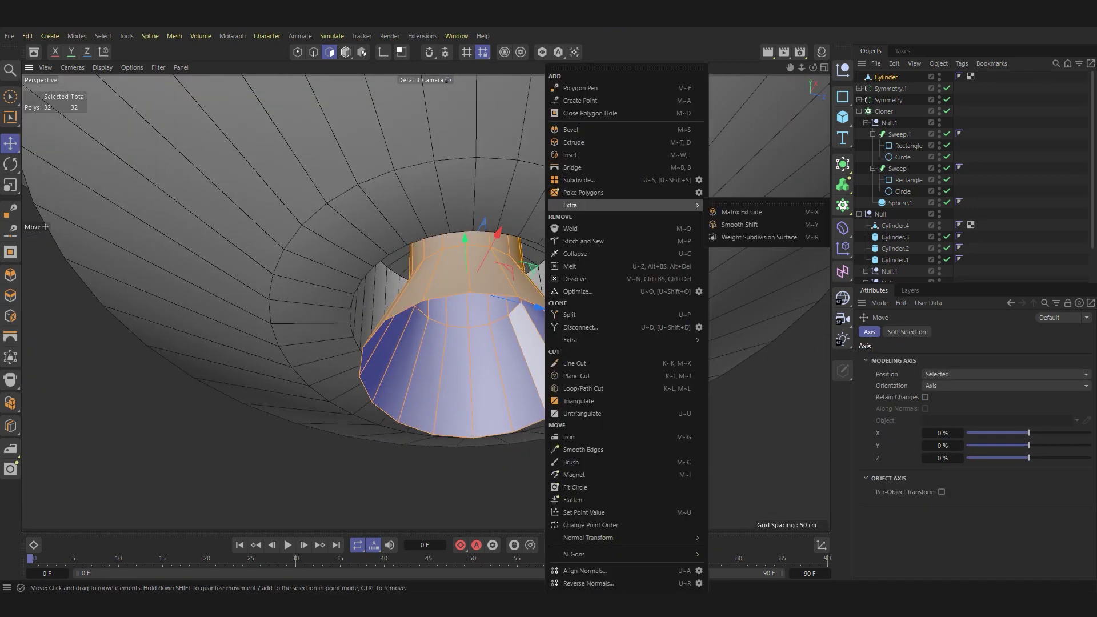
key(Escape)
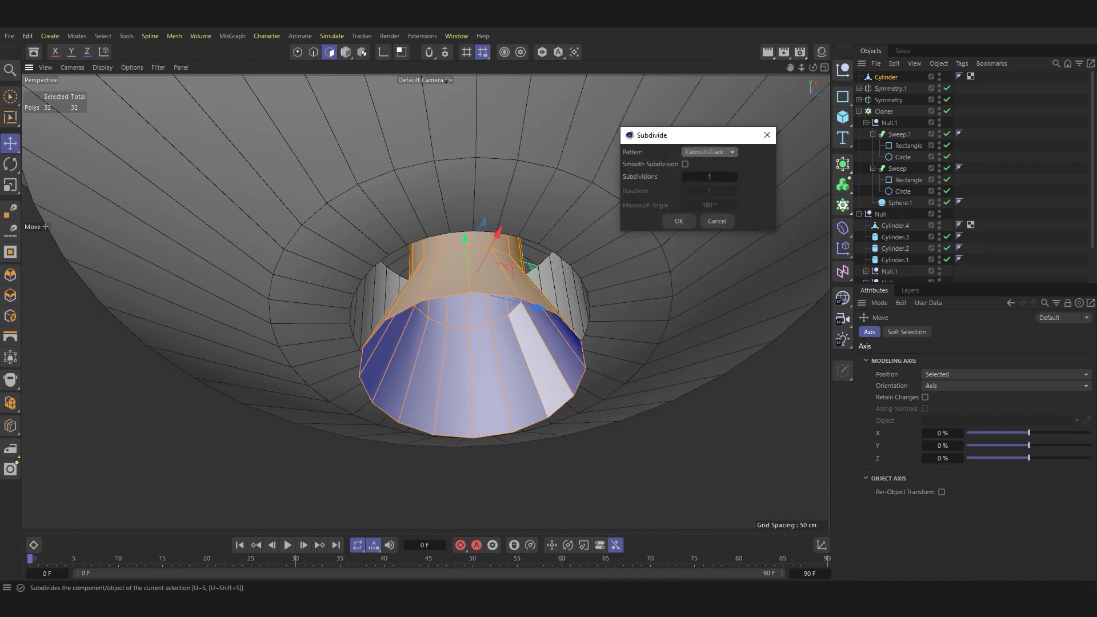
key(Return)
key(d)
drag(474, 288, 618, 346)
Select the nozzle's bottom rim edge loop in a single perspective view.
key(e)
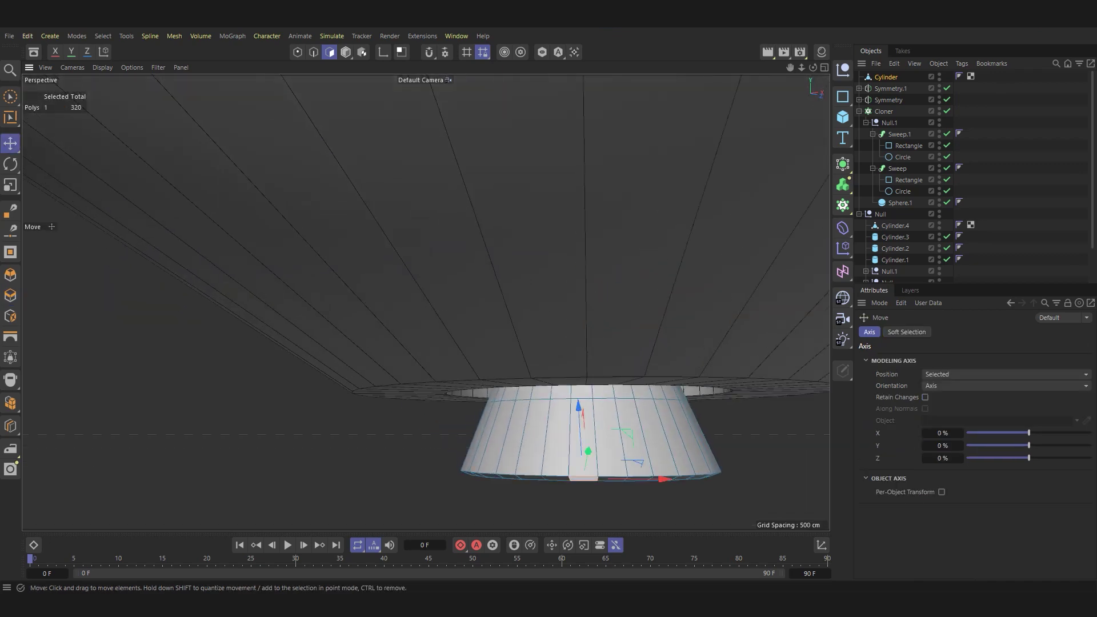
key(F5)
key(F1)
scroll(422, 342, up, 5)
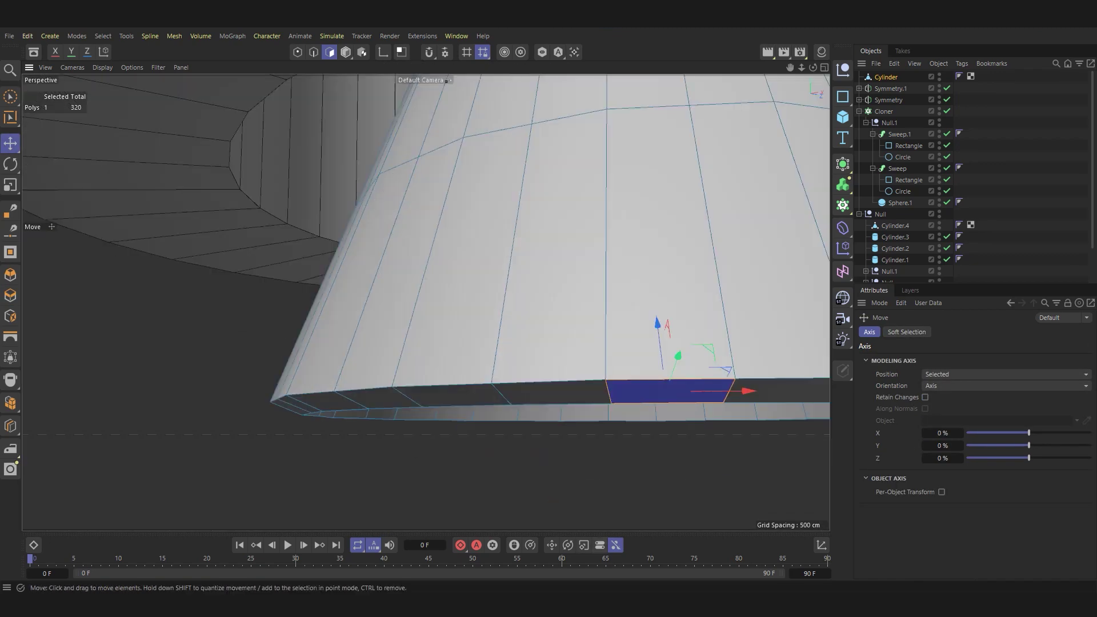
click(313, 52)
double_click(514, 381)
Bevel the rim edges with offset about 0.45 cm, subdivision 1, depth 100%.
key(m)
key(s)
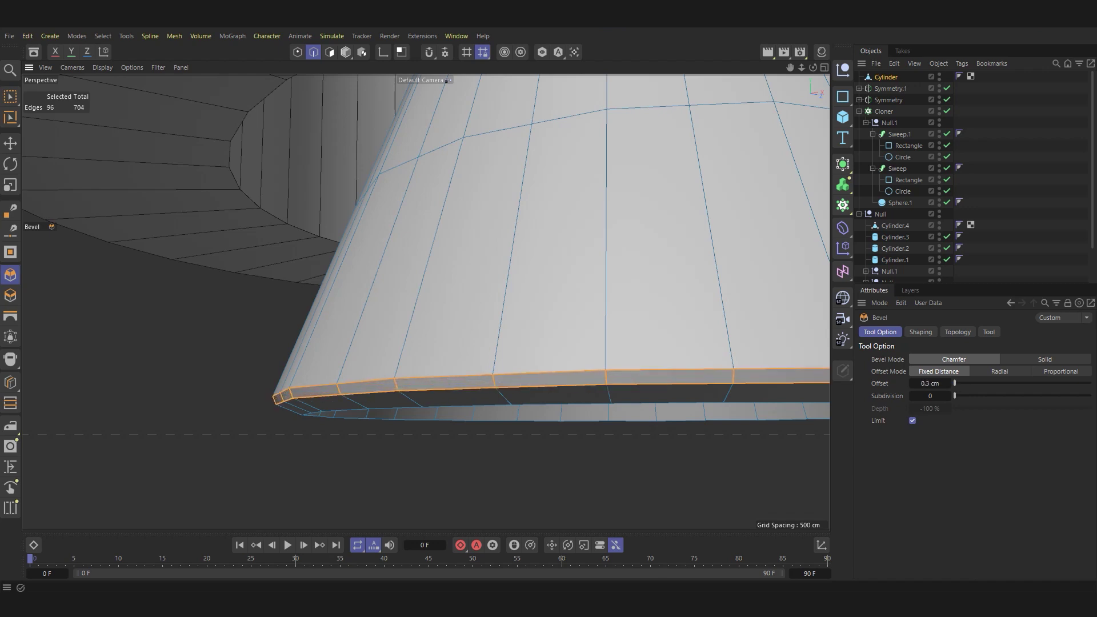
drag(954, 395, 959, 395)
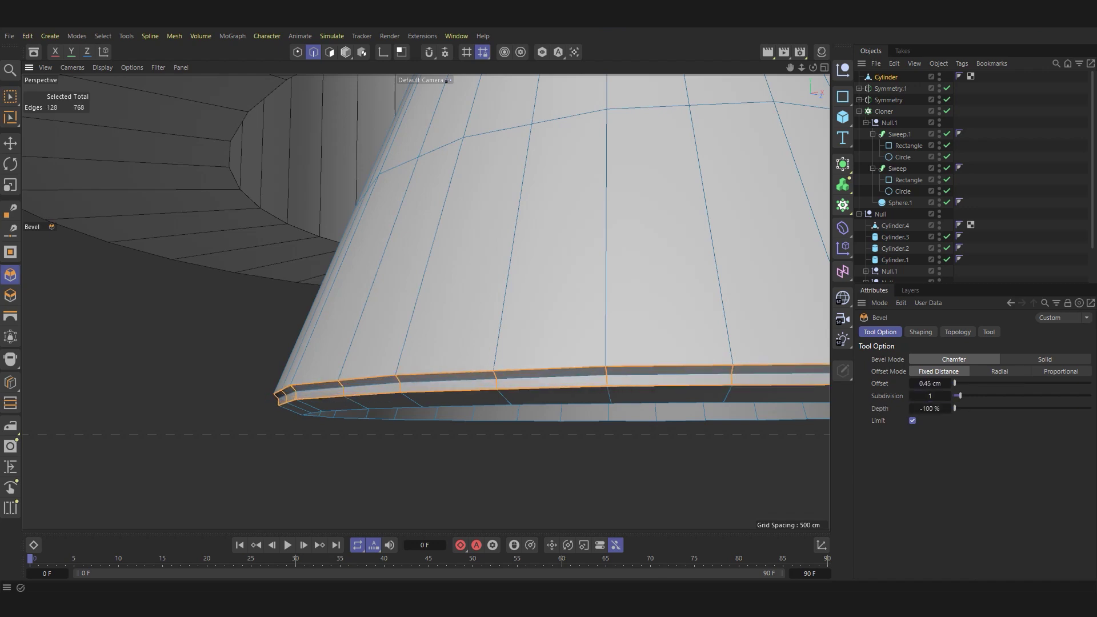
text(100)
key(Return)
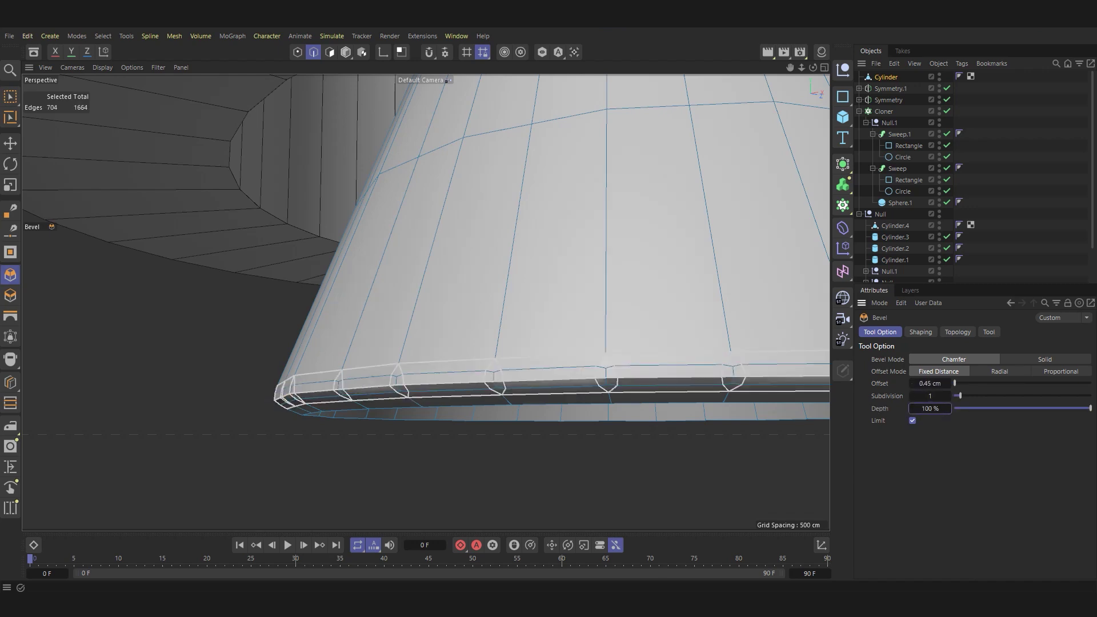
click(465, 404)
mouse_move(466, 405)
alt+mouse_down()
mouse_move(417, 359)
mouse_move(453, 394)
alt+mouse_up()
View the whole model from below and inspect the Cylinder's Phong tag settings.
key(e)
scroll(425, 301, down, 3)
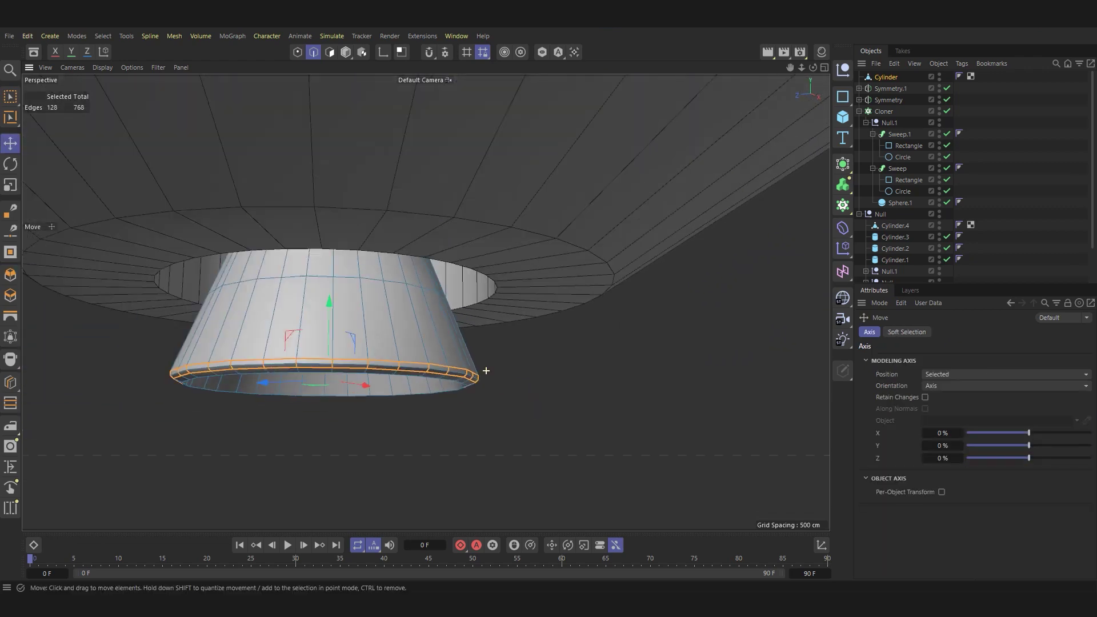
scroll(425, 301, down, 3)
scroll(425, 302, down, 3)
scroll(425, 302, down, 3)
scroll(425, 302, down, 3)
alt+drag(425, 302, 474, 297)
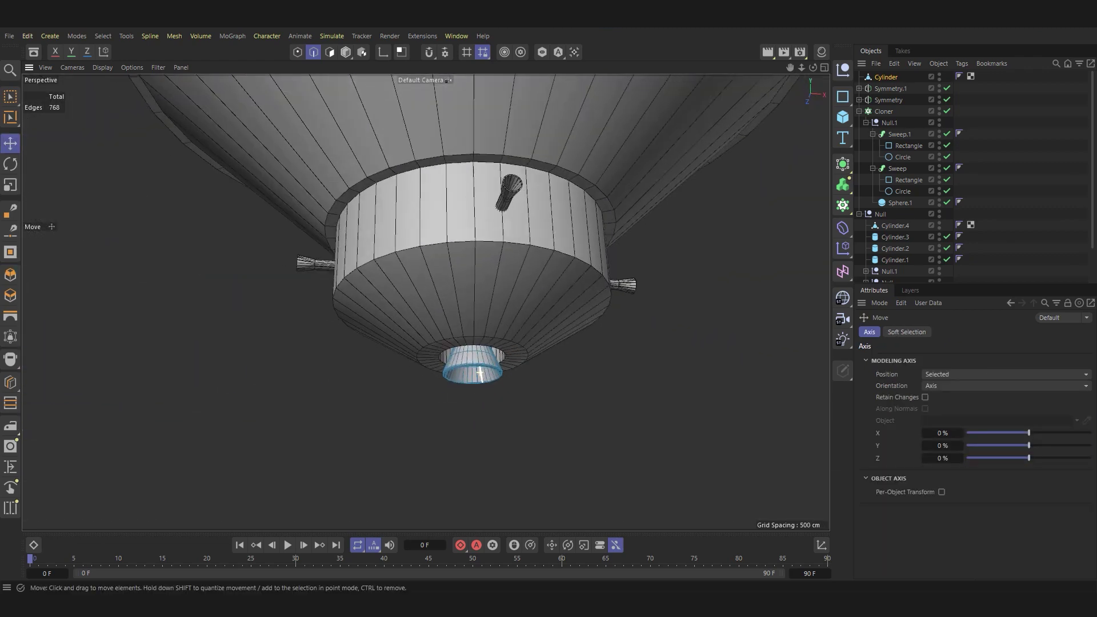
click(958, 77)
click(895, 332)
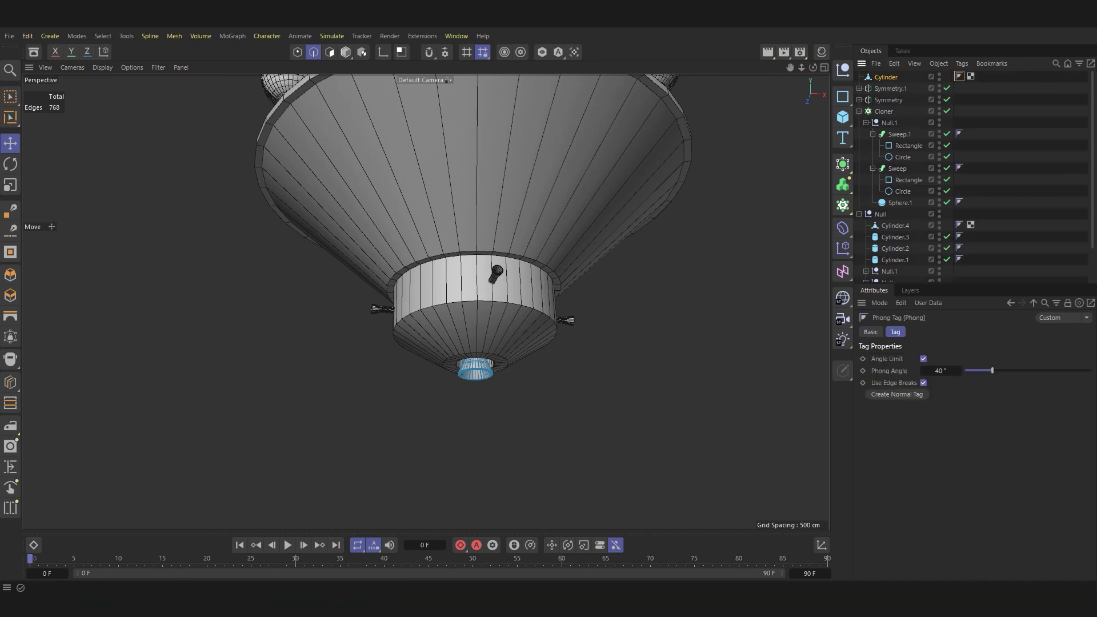
text(0)
Set Cylinder.4's Phong tag angle to 0° for flat-faceted shading.
click(894, 225)
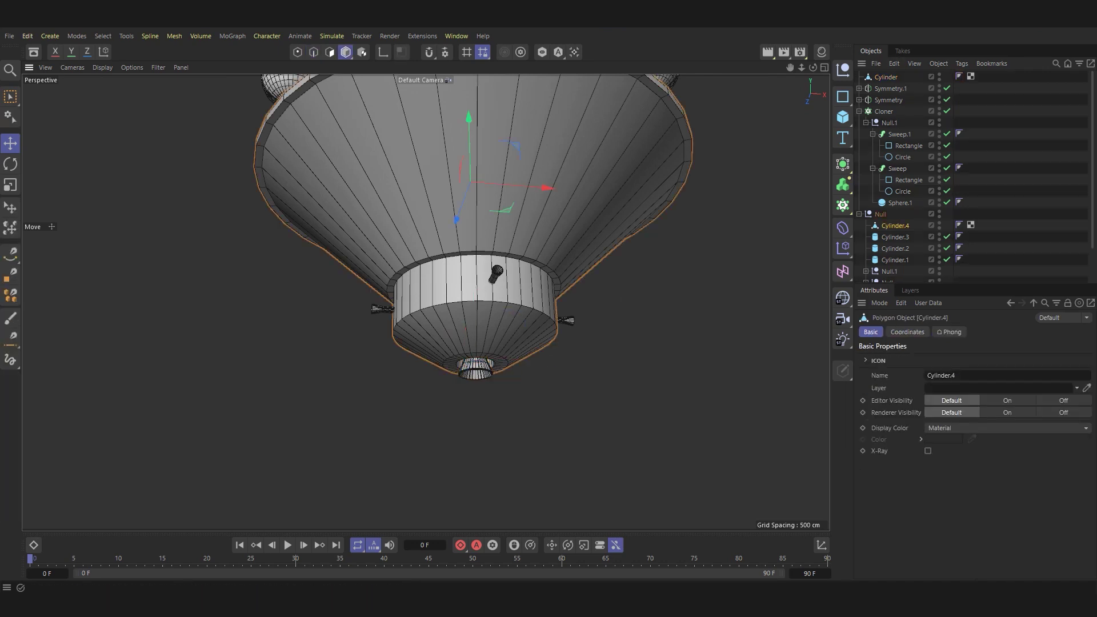
click(959, 225)
text(0)
key(Return)
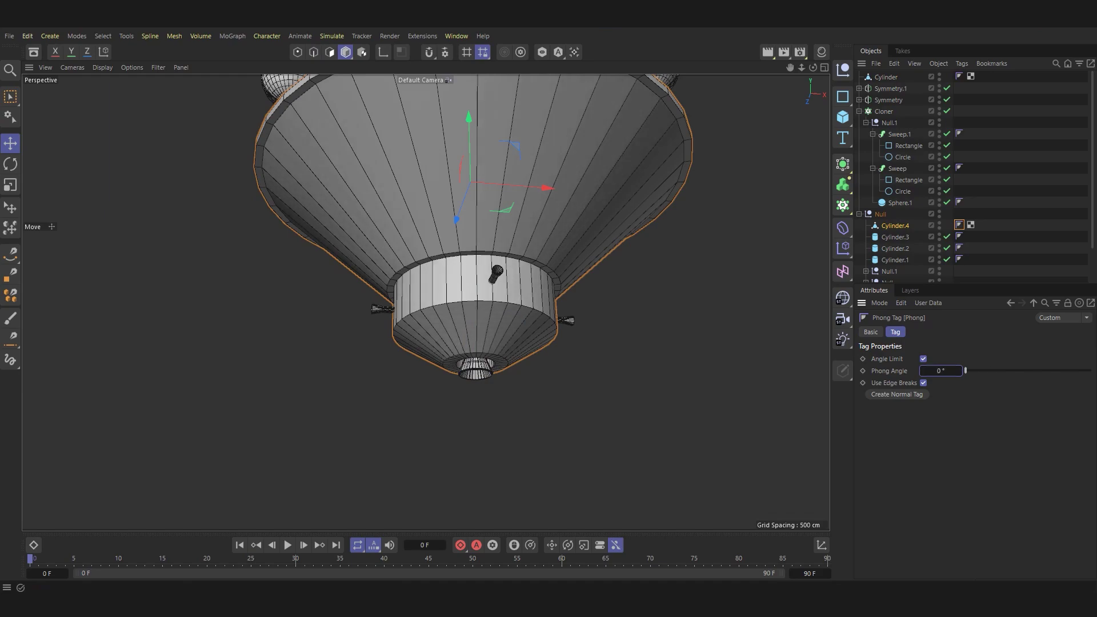
mouse_move(503, 269)
alt+mouse_down()
mouse_move(485, 157)
mouse_move(551, 273)
alt+mouse_up()
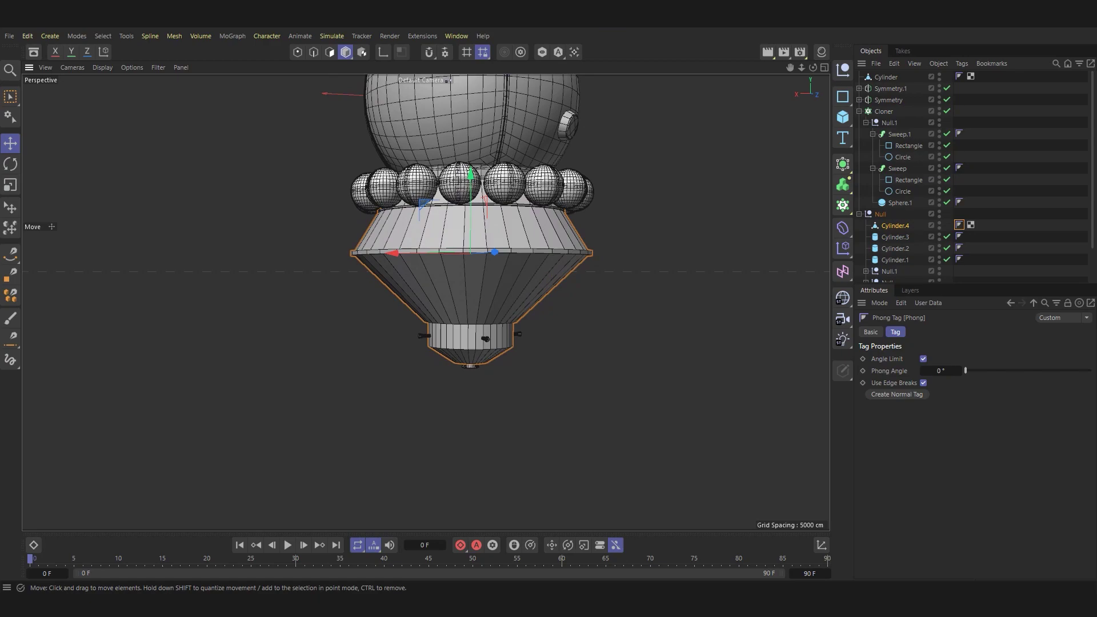
alt+drag(551, 273, 426, 302)
scroll(425, 302, up, 5)
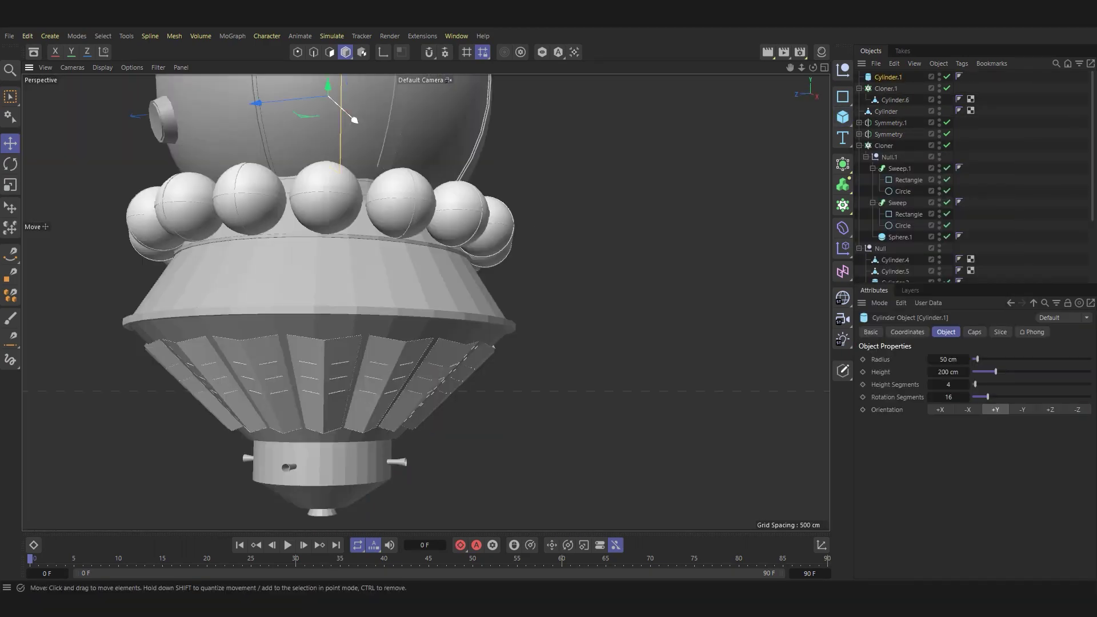
Move Cylinder.1 beside the cone and lay it horizontally with -Z orientation.
drag(351, 355, 549, 353)
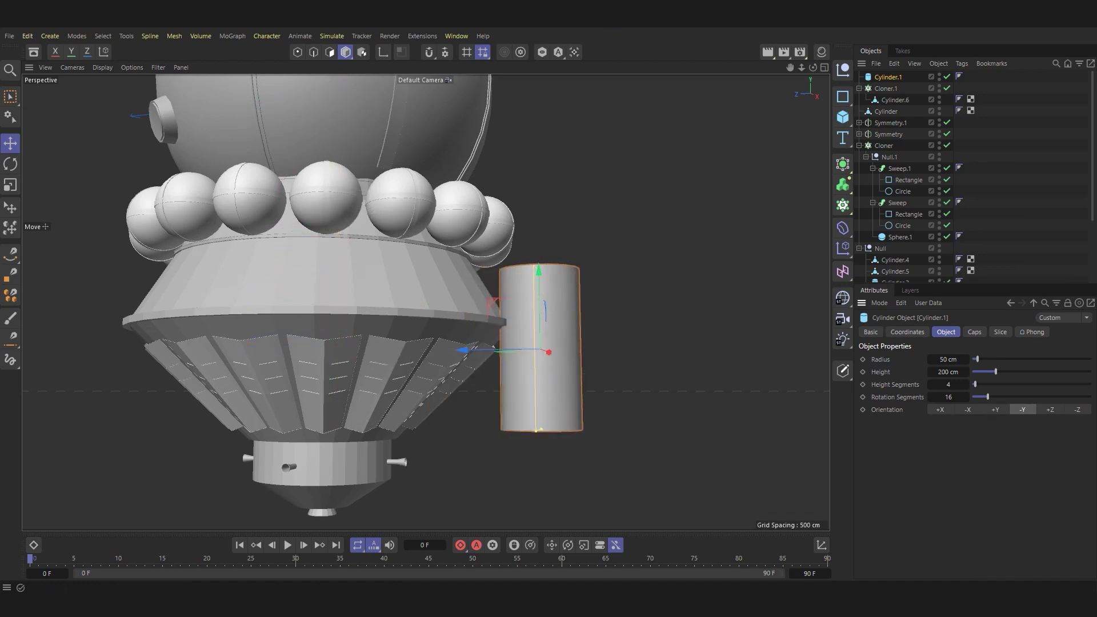
click(940, 409)
click(1050, 409)
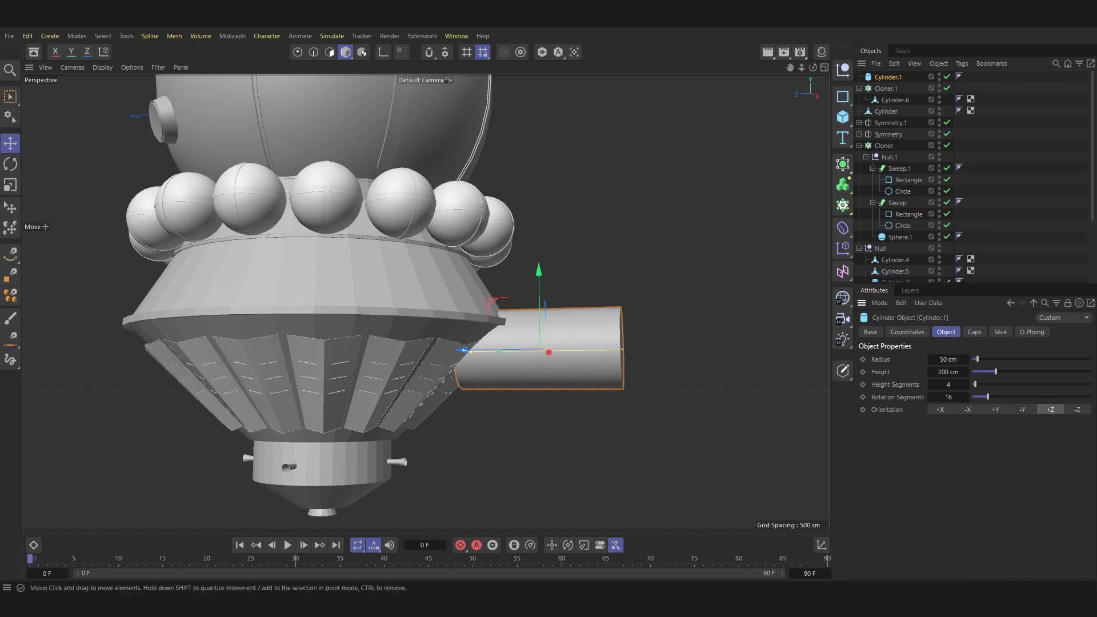
key(ctrl+z)
key(ctrl+z)
key(ctrl+z)
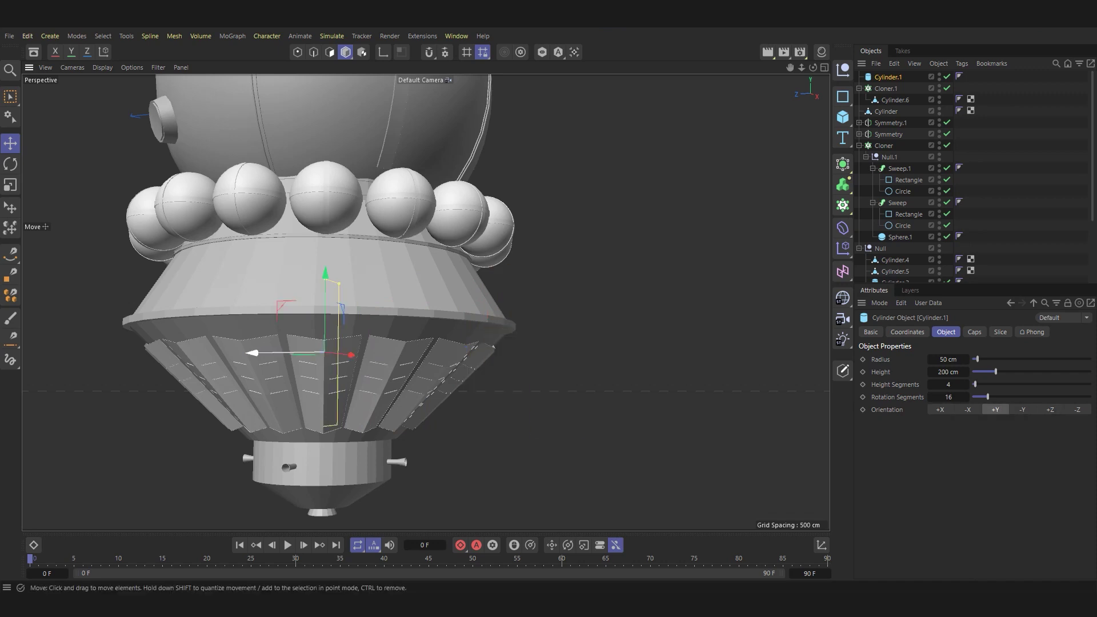
key(ctrl+y)
key(ctrl+y)
key(ctrl+y)
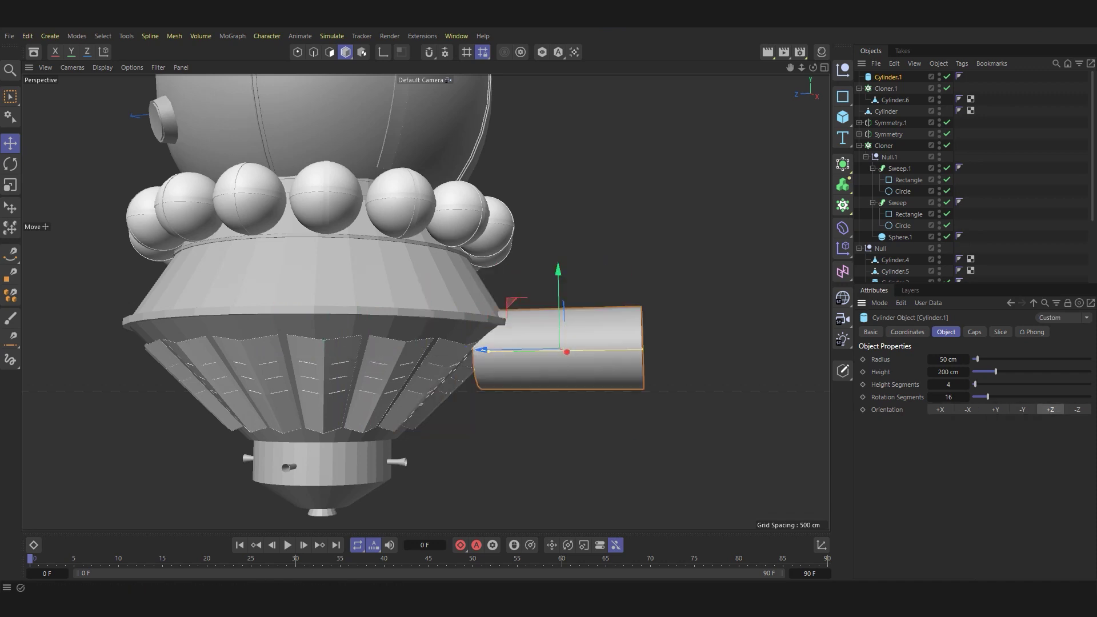
key(ctrl+y)
Shrink the cylinder to 2.8585 cm radius and 15.4316 cm height.
scroll(571, 354, up, 5)
drag(699, 359, 607, 359)
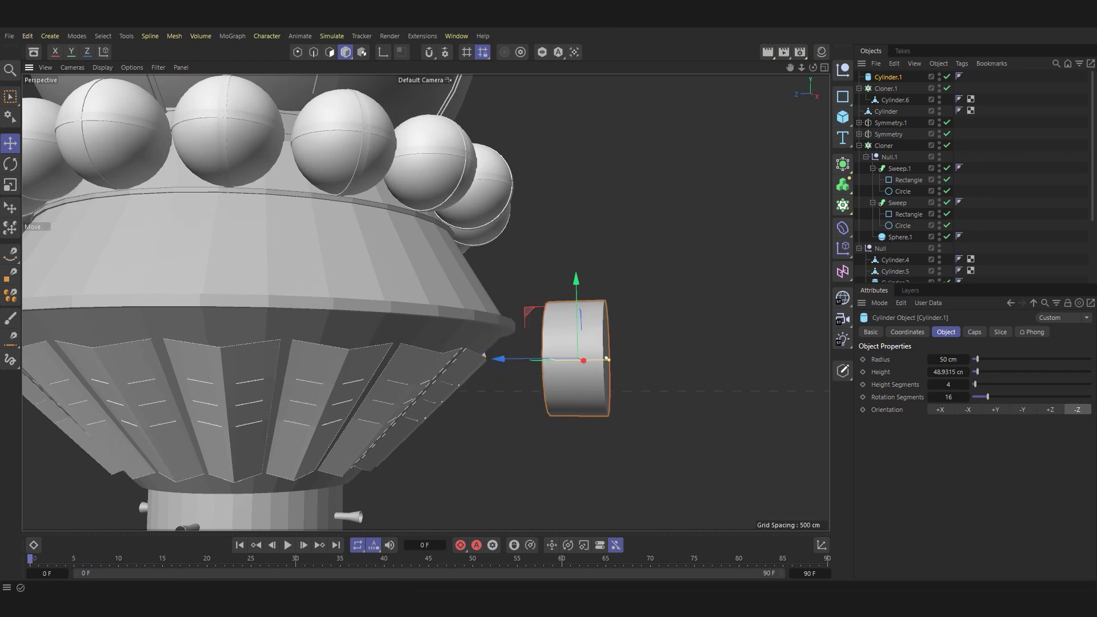
key(ctrl+y)
key(ctrl+y)
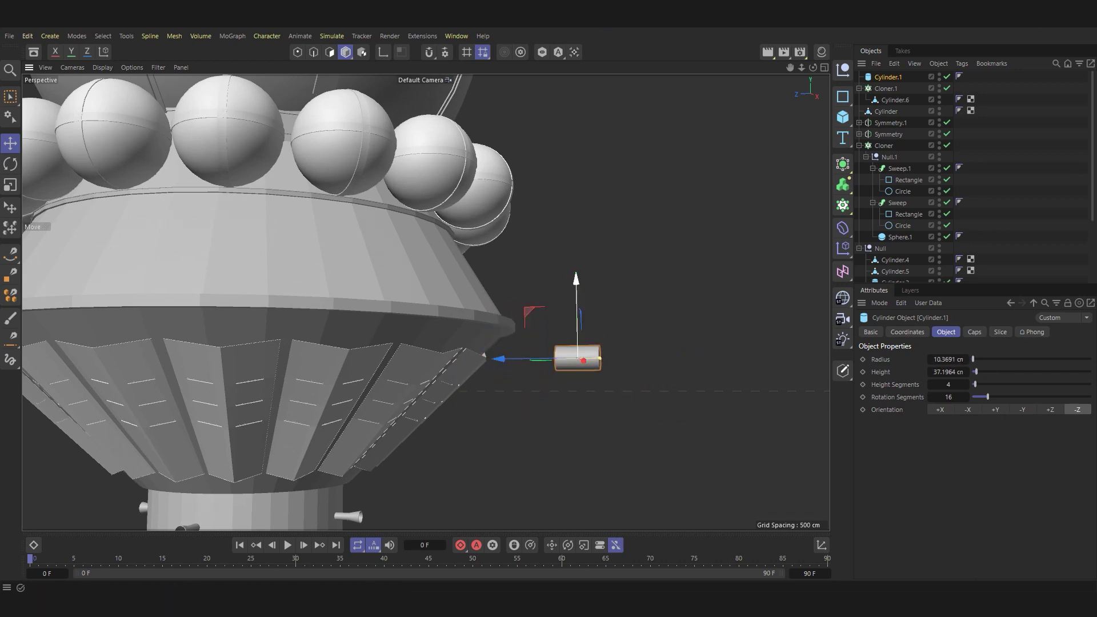
alt+drag(571, 354, 531, 294)
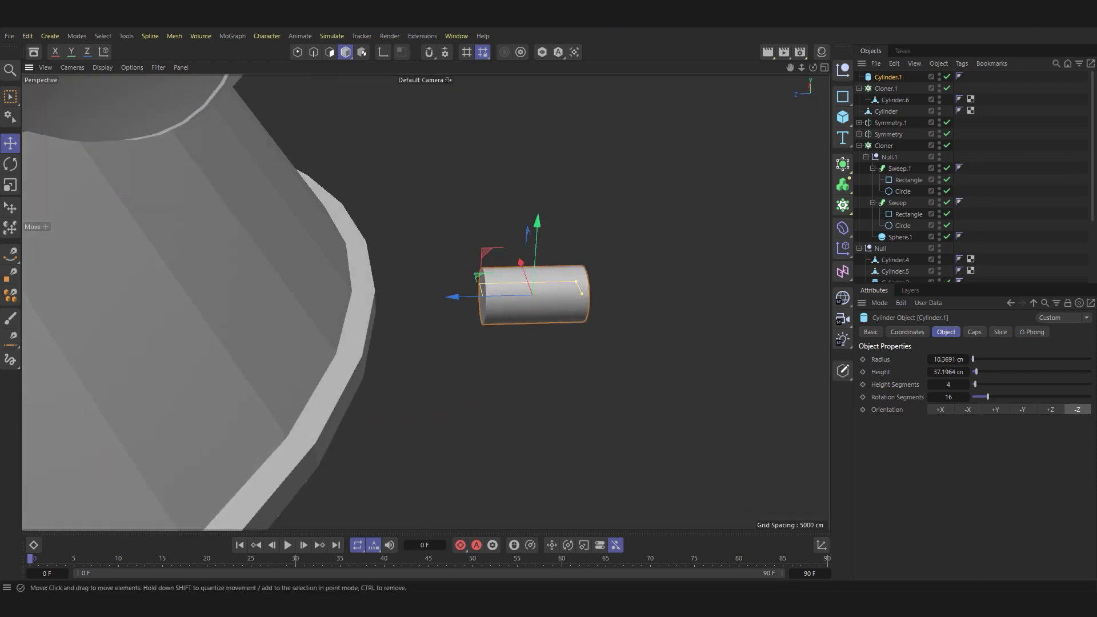
key(ctrl+y)
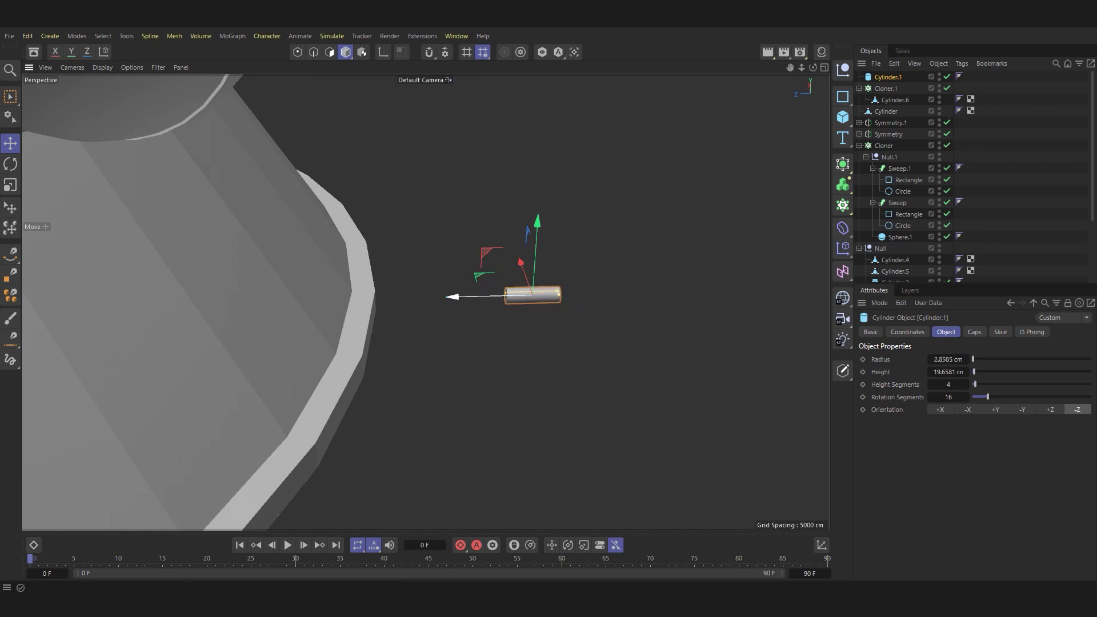
alt+drag(531, 294, 480, 311)
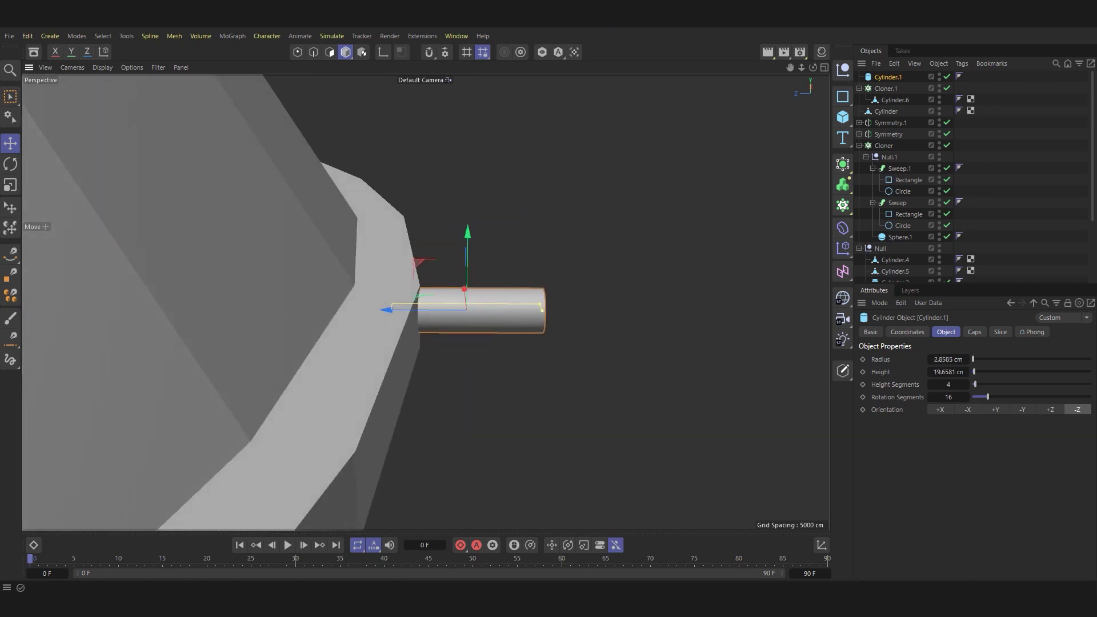
alt+drag(480, 312, 426, 302)
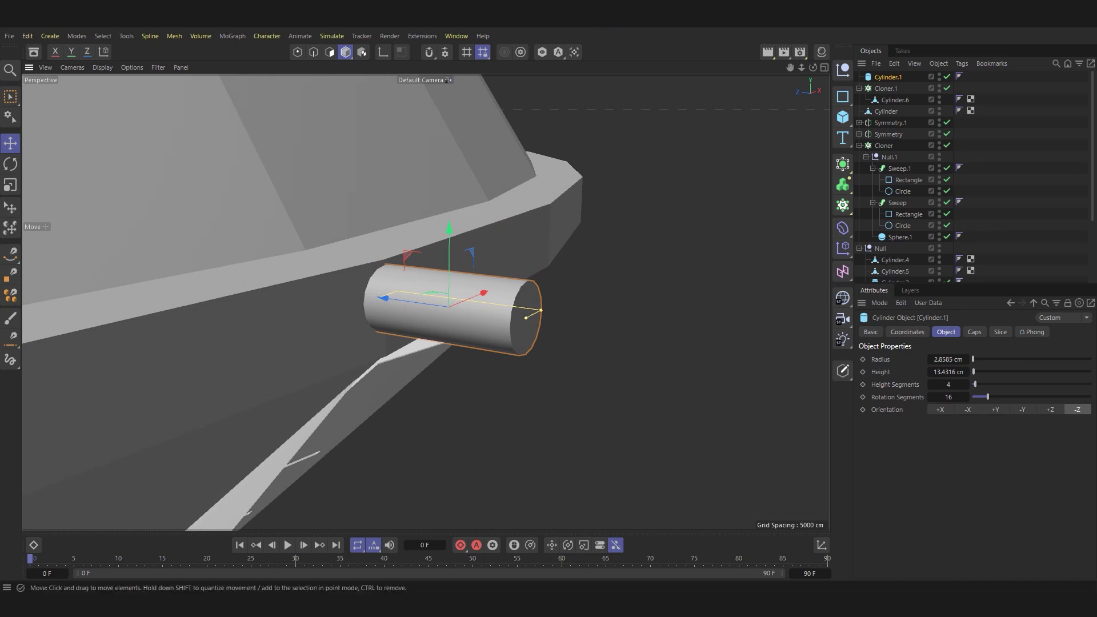
Set the cylinder's rotation segments to 32 for a smoother shape.
key(b)
key(e)
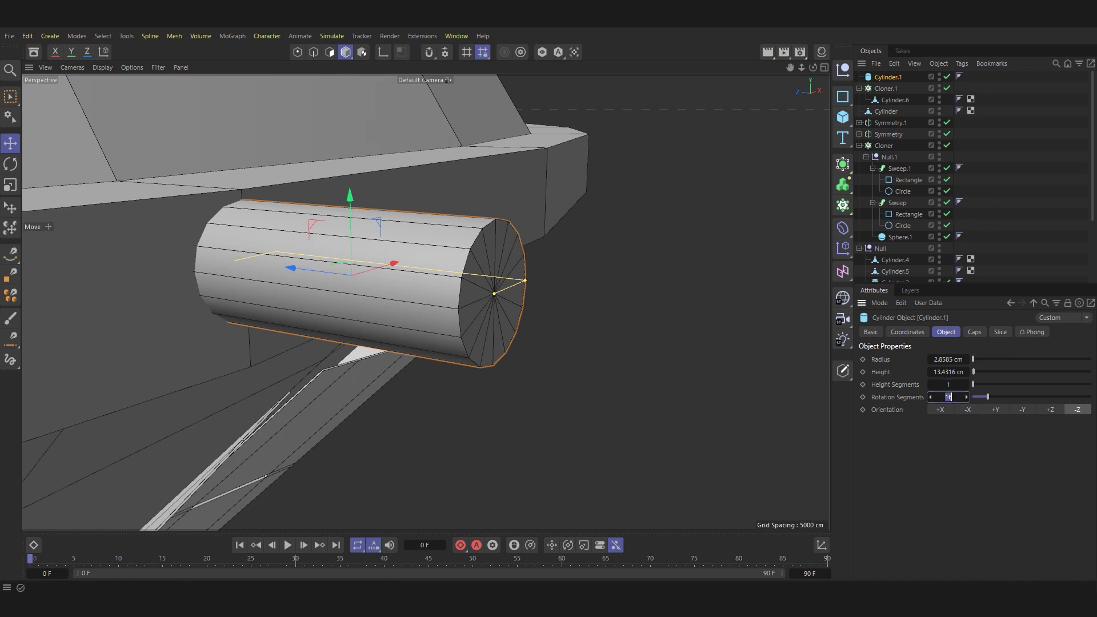
text(32)
key(Return)
click(329, 52)
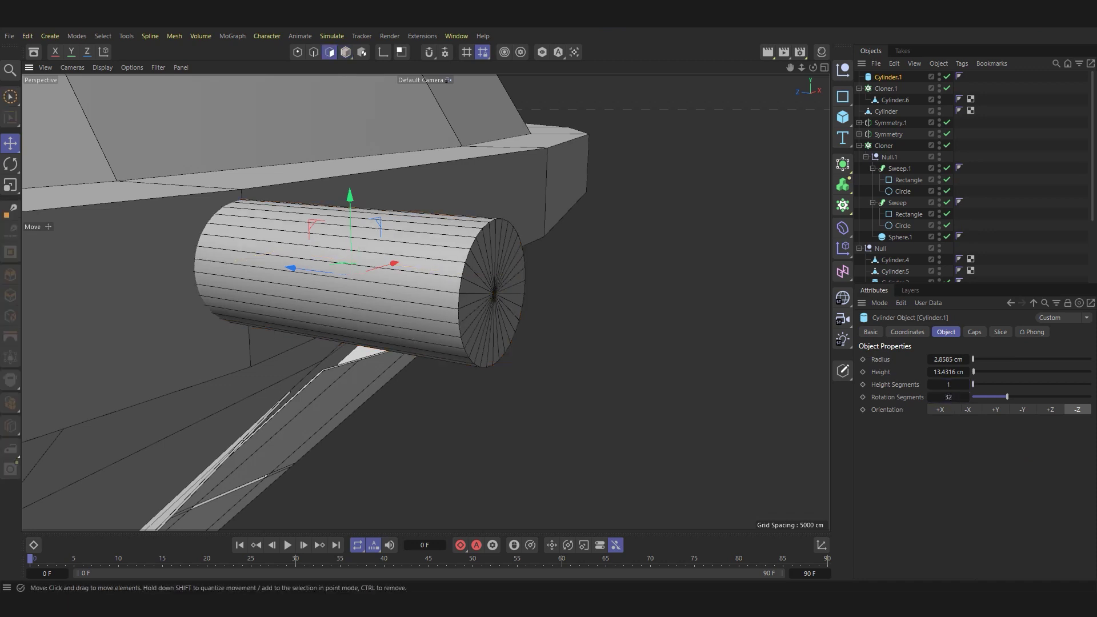
Make the cylinder editable with C and select its end cap polygon.
key(c)
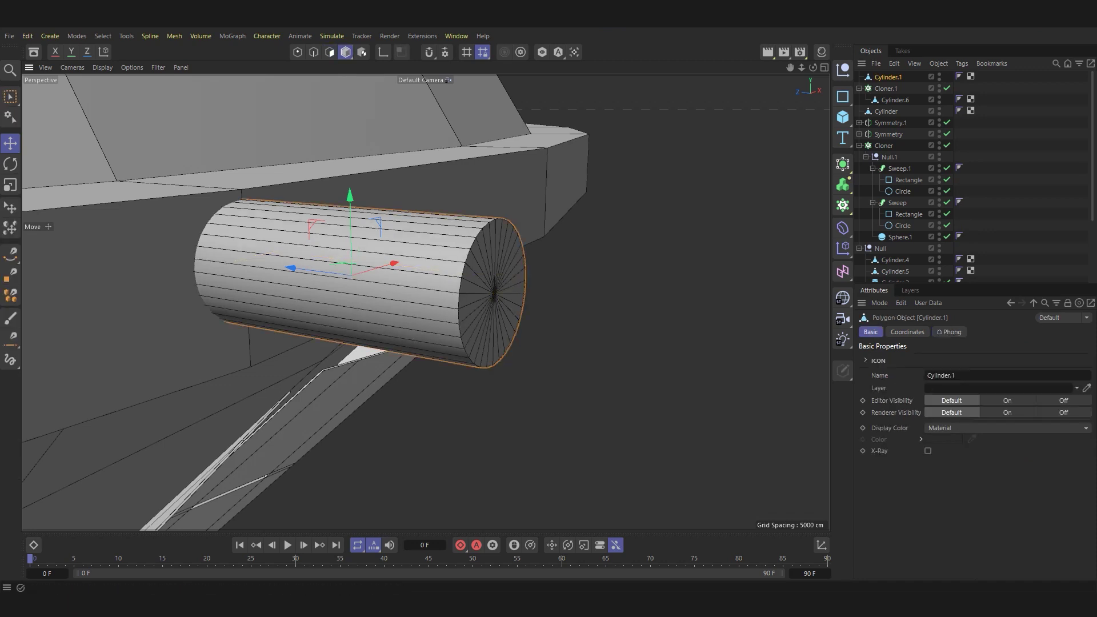
key(ctrl+a)
right_click(484, 291)
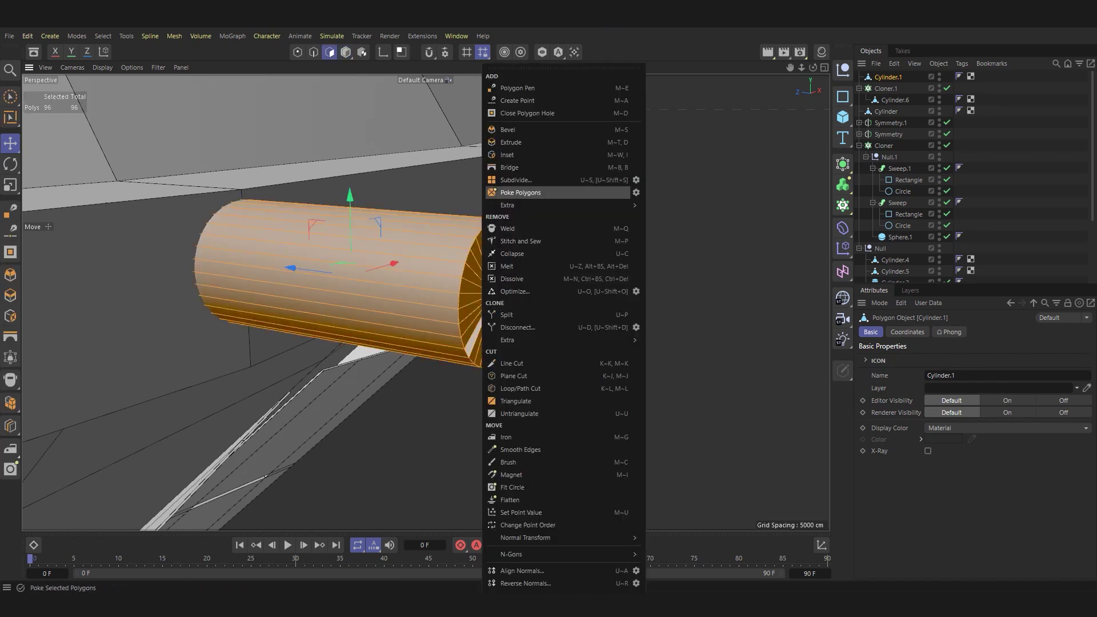
key(Escape)
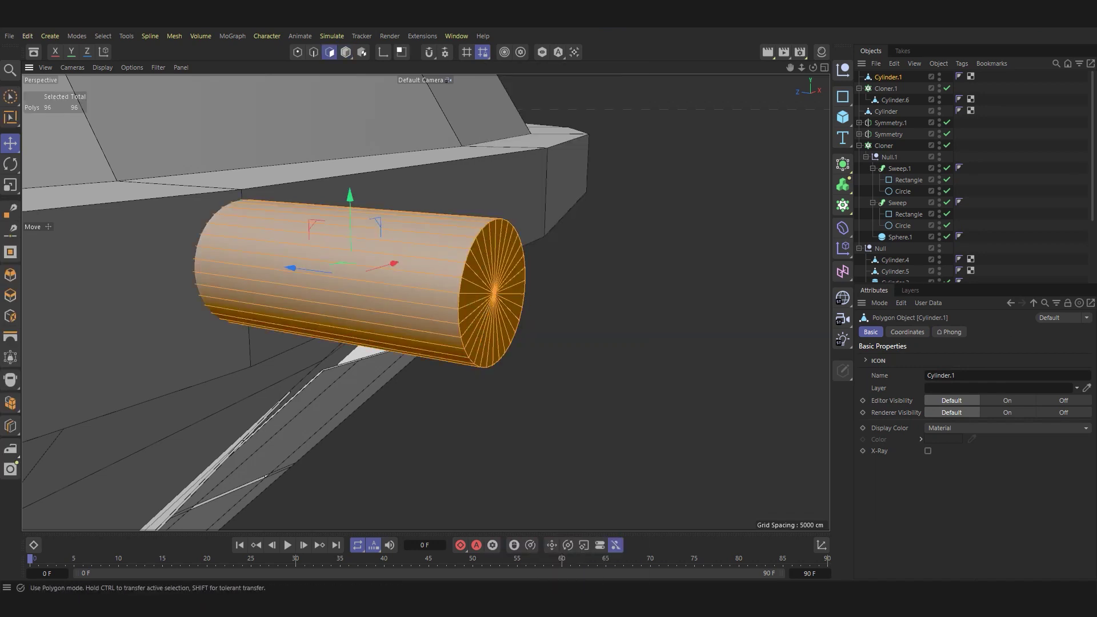
key(9)
click(494, 293)
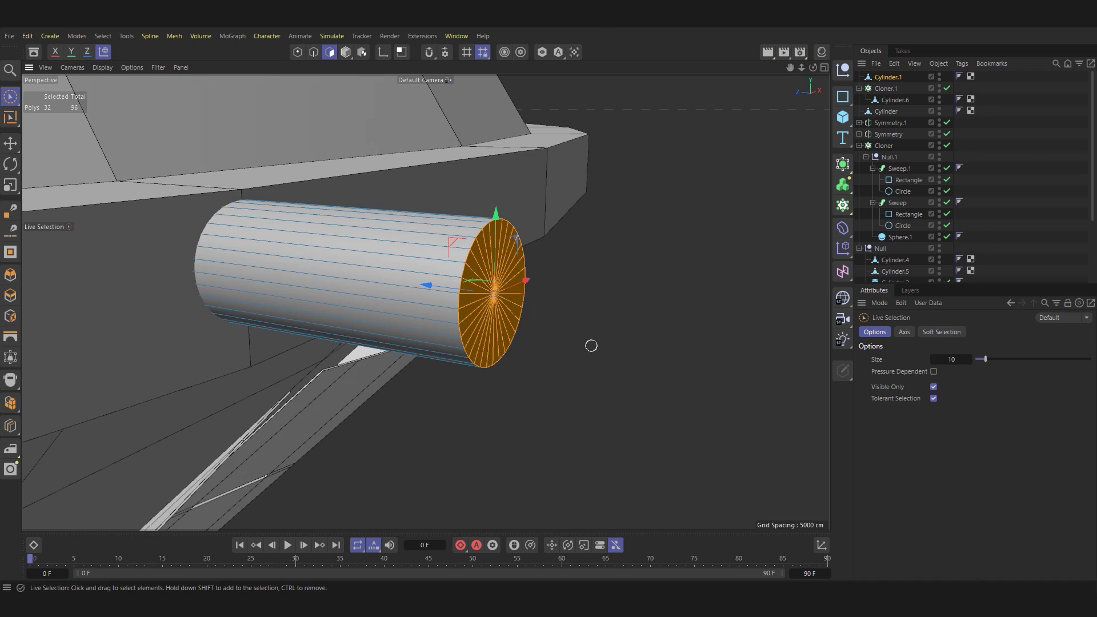
Extrude and enlarge the end cap, then pull out a new end section.
key(t)
mouse_move(591, 346)
ctrl+mouse_down()
mouse_move(634, 343)
mouse_move(661, 313)
ctrl+mouse_up()
key(e)
scroll(661, 313, down, 3)
scroll(660, 314, down, 3)
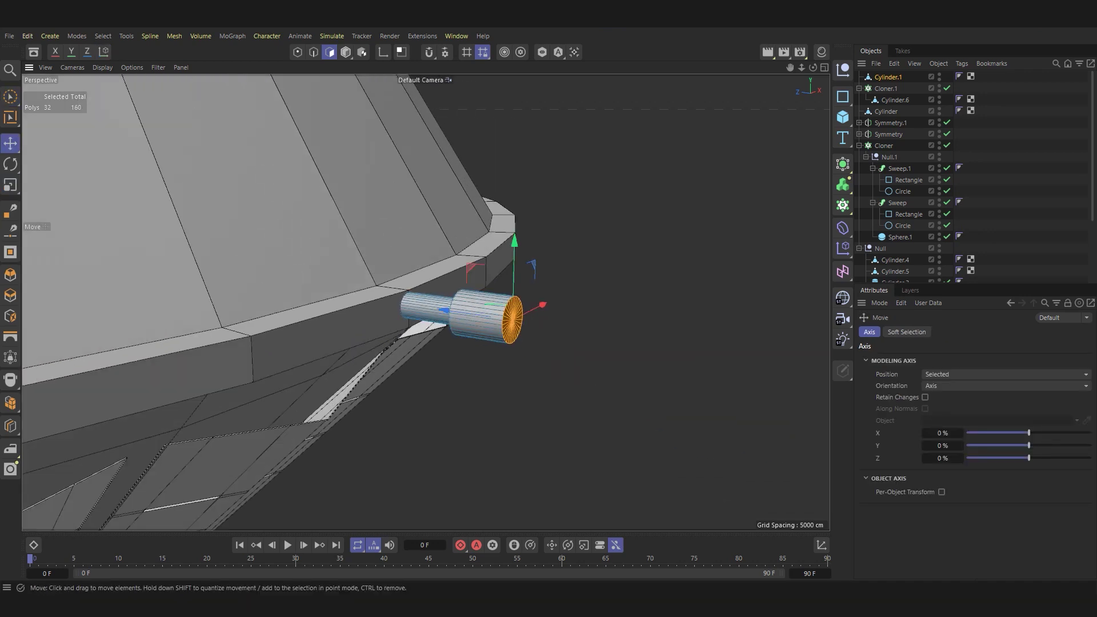
alt+drag(434, 308, 510, 297)
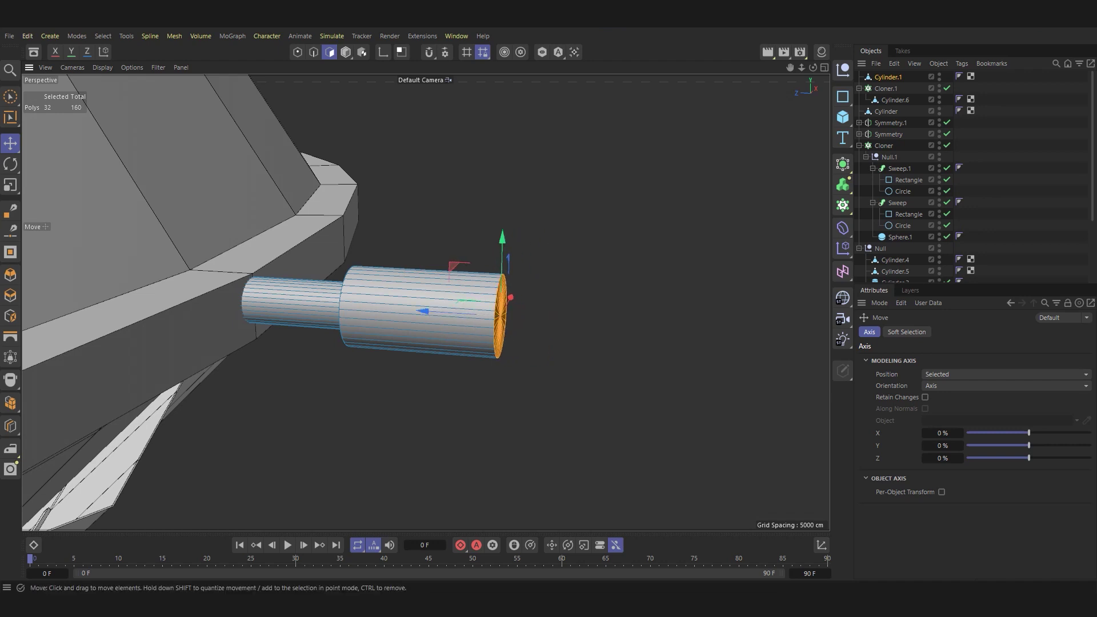
Add three loop cuts to the thick section and bevel them into narrow bands.
key(k)
key(l)
click(369, 309)
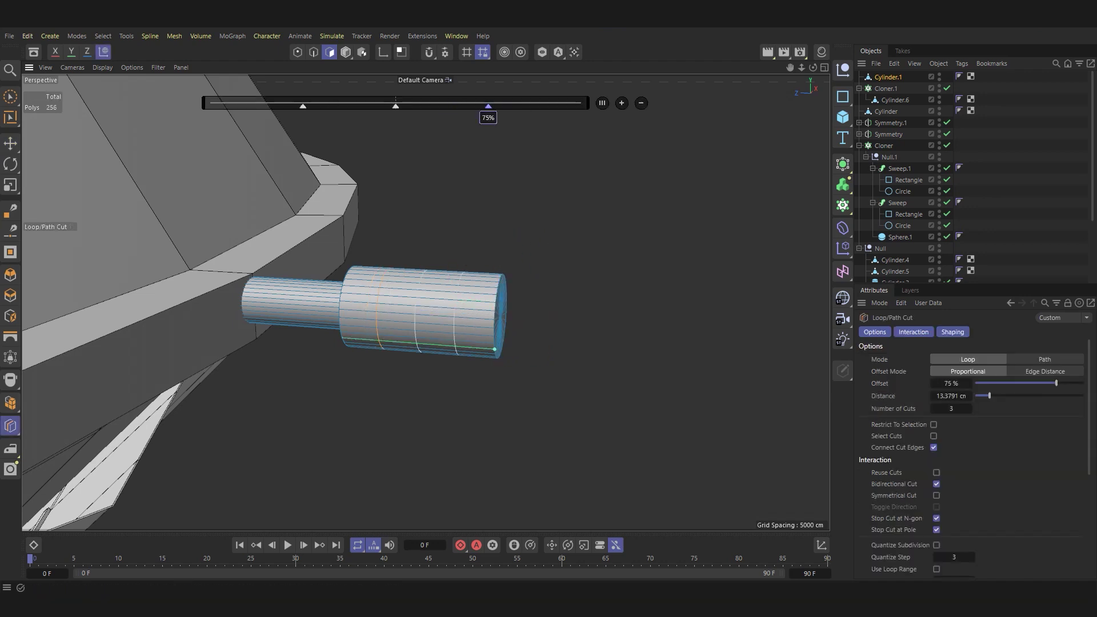
key(e)
key(Return)
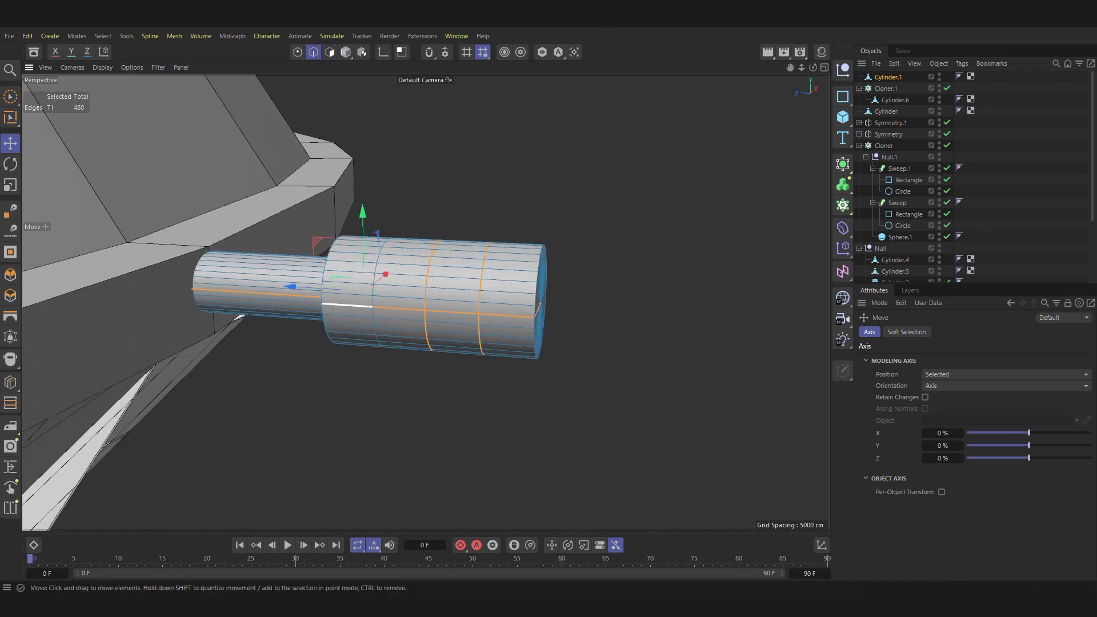
key(m)
key(s)
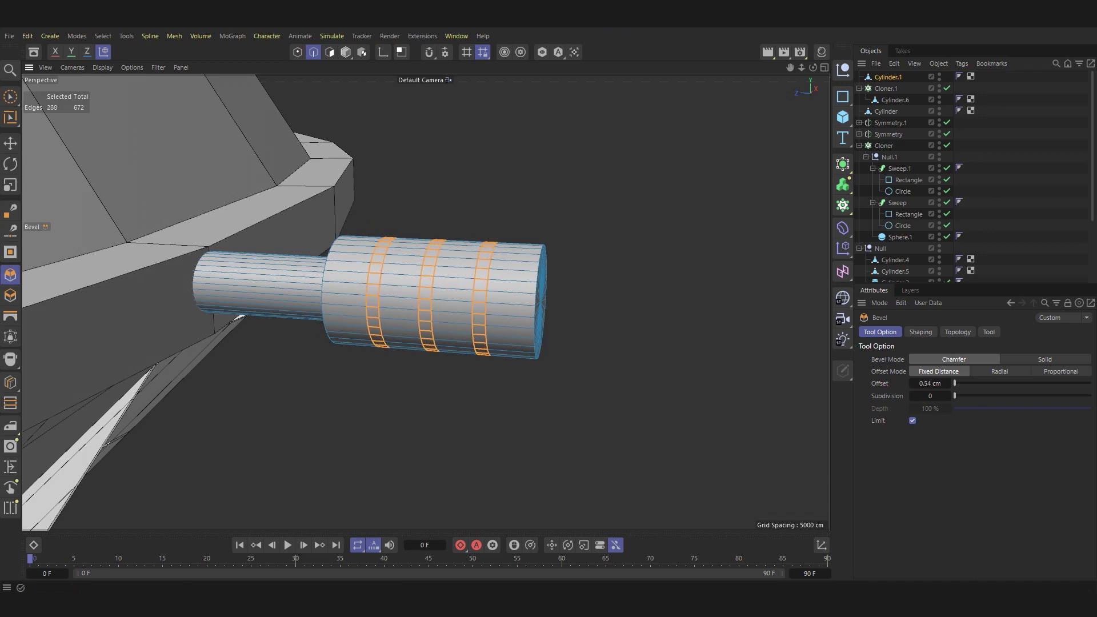
Select the three narrow polygon bands and extrude them inward as grooves.
click(330, 52)
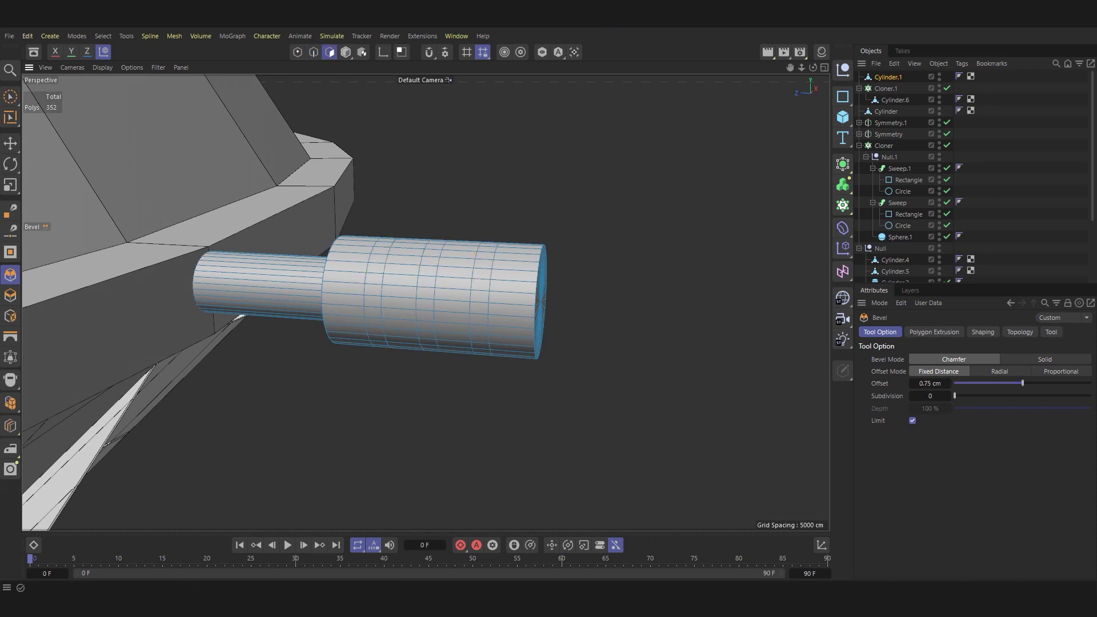
key(u)
key(l)
scroll(429, 280, up, 3)
click(423, 300)
shift+click(501, 300)
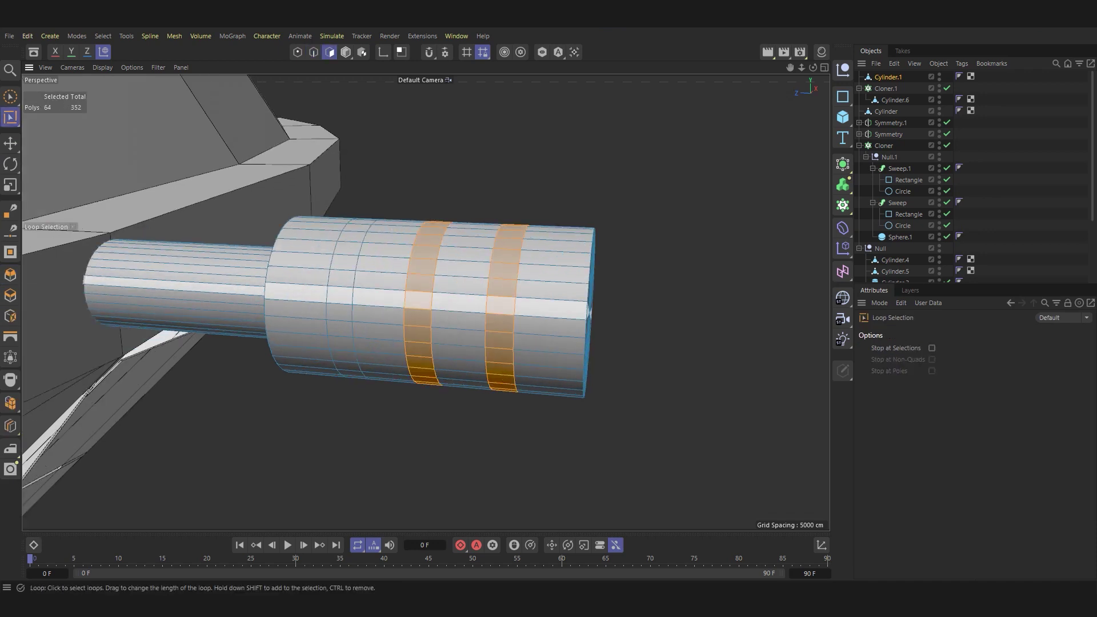
shift+click(343, 297)
key(d)
drag(514, 320, 426, 302)
key(e)
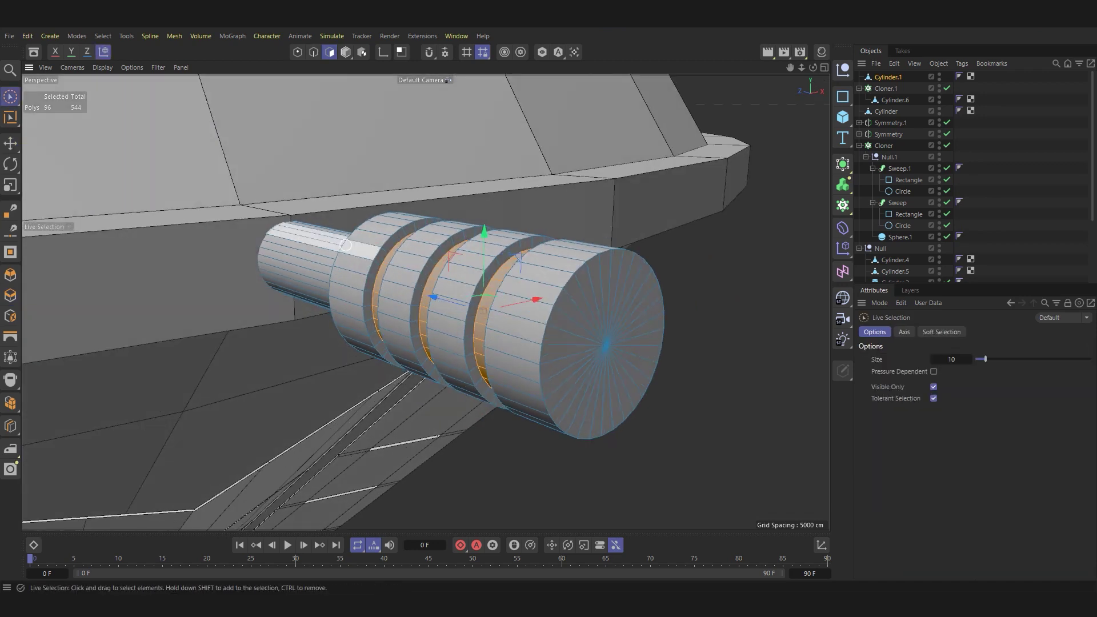
Inset and extrude the end cap to form a recessed rim.
click(603, 343)
key(i)
key(d)
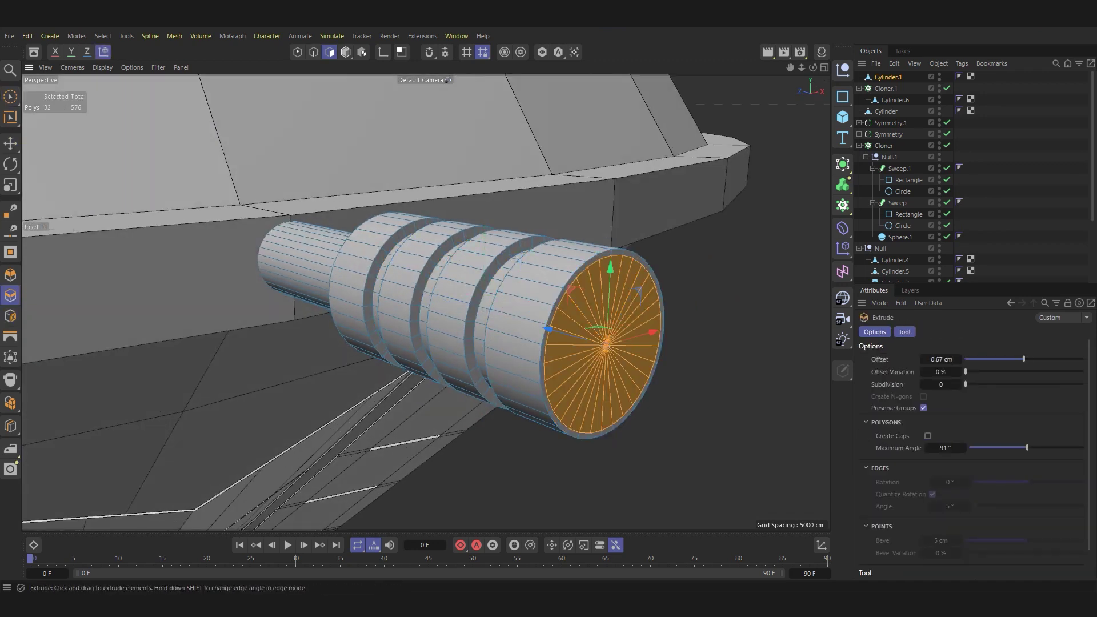
mouse_move(606, 342)
mouse_down()
mouse_move(596, 343)
mouse_move(611, 342)
mouse_up()
key(i)
key(d)
key(e)
key(d)
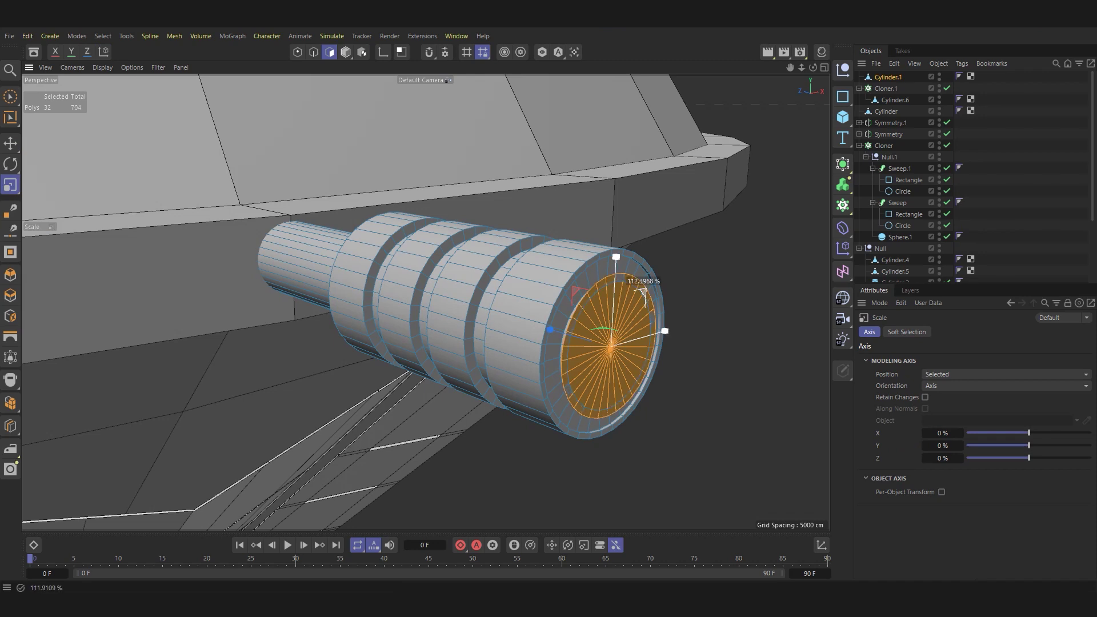
key(e)
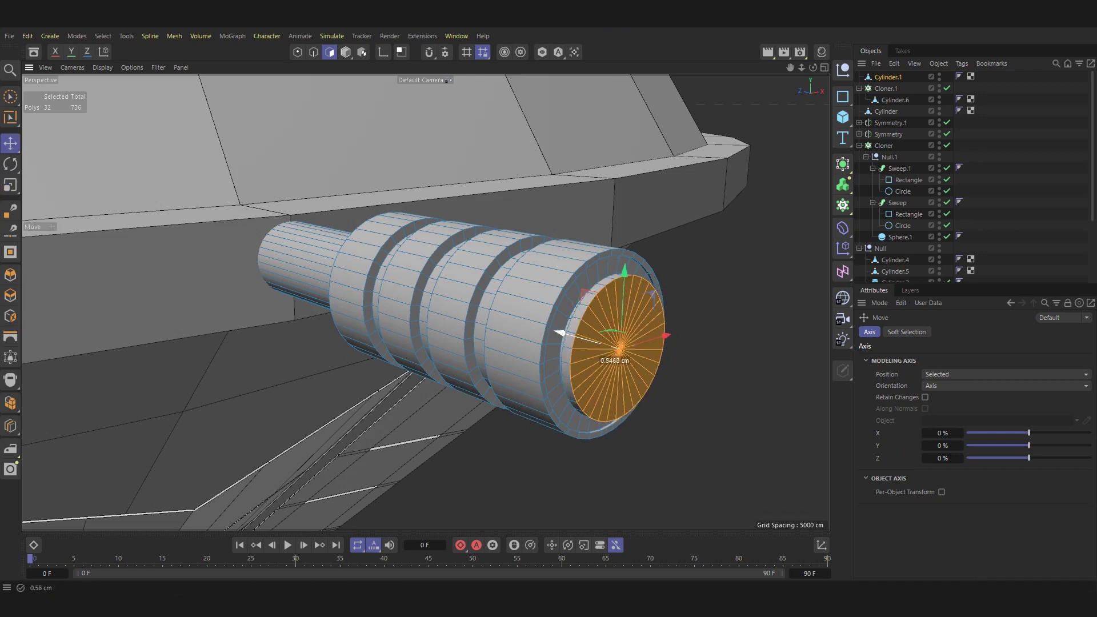
key(Return)
Bevel the edge loop around the end cap to round its rim.
double_click(572, 342)
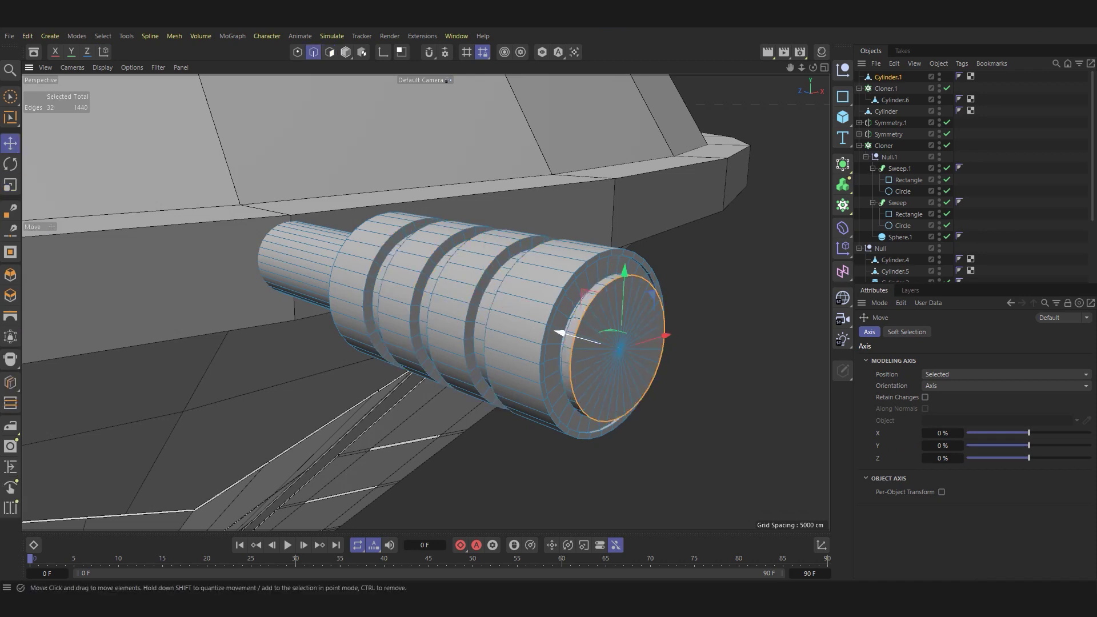
key(m)
key(s)
drag(606, 354, 617, 354)
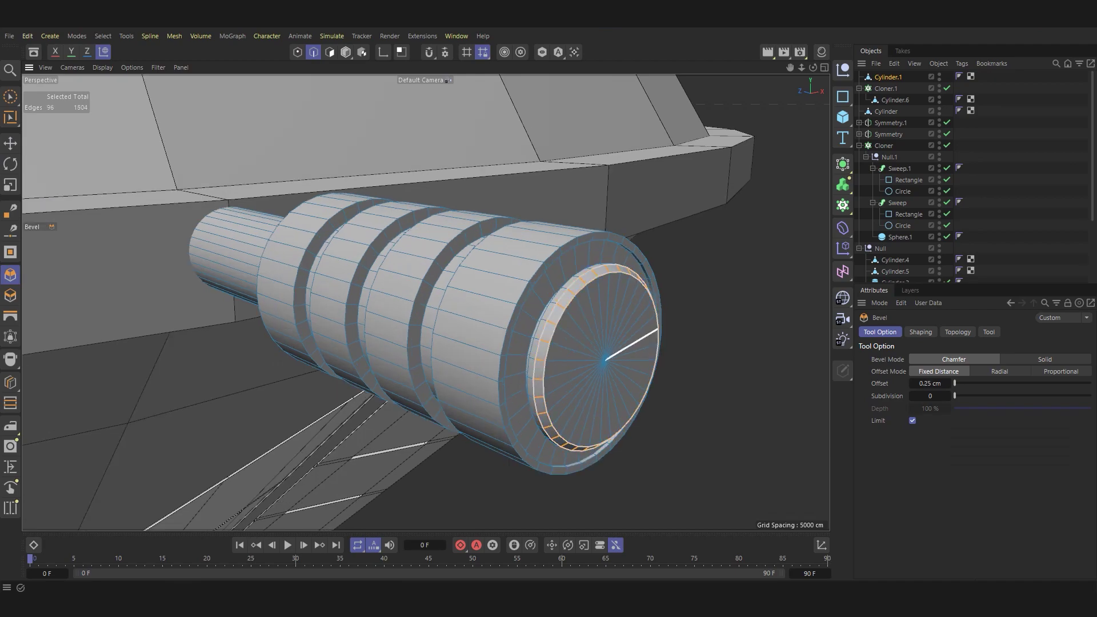
key(e)
scroll(630, 365, down, 5)
key(Return)
Add a Cube and move it out along X to sit above the grooved cylinder.
scroll(571, 314, up, 3)
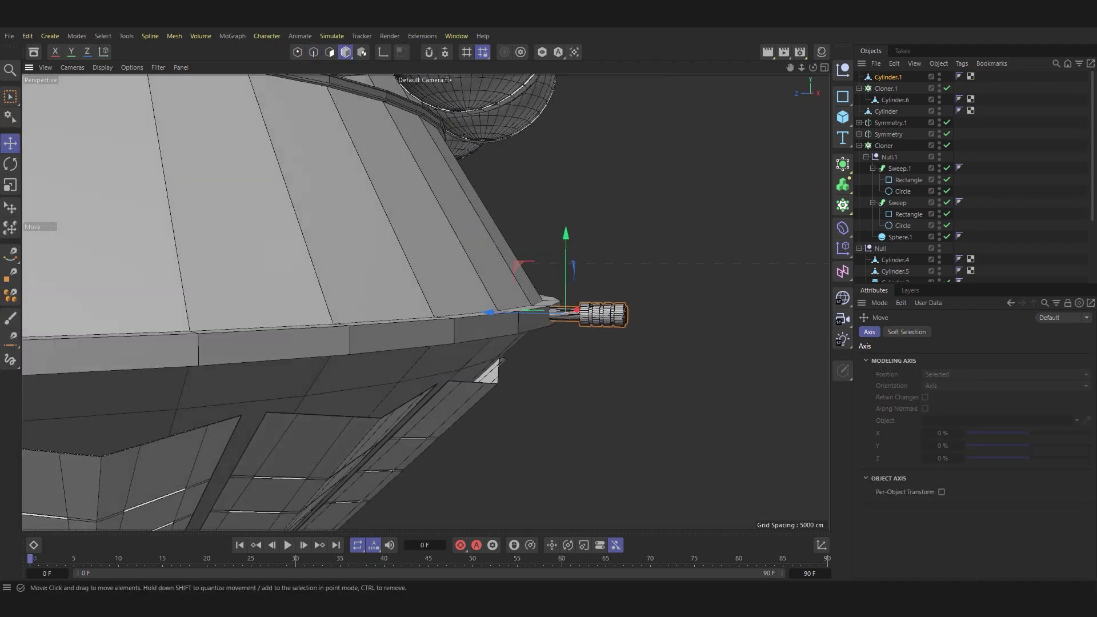
scroll(425, 302, down, 5)
alt+drag(411, 301, 425, 301)
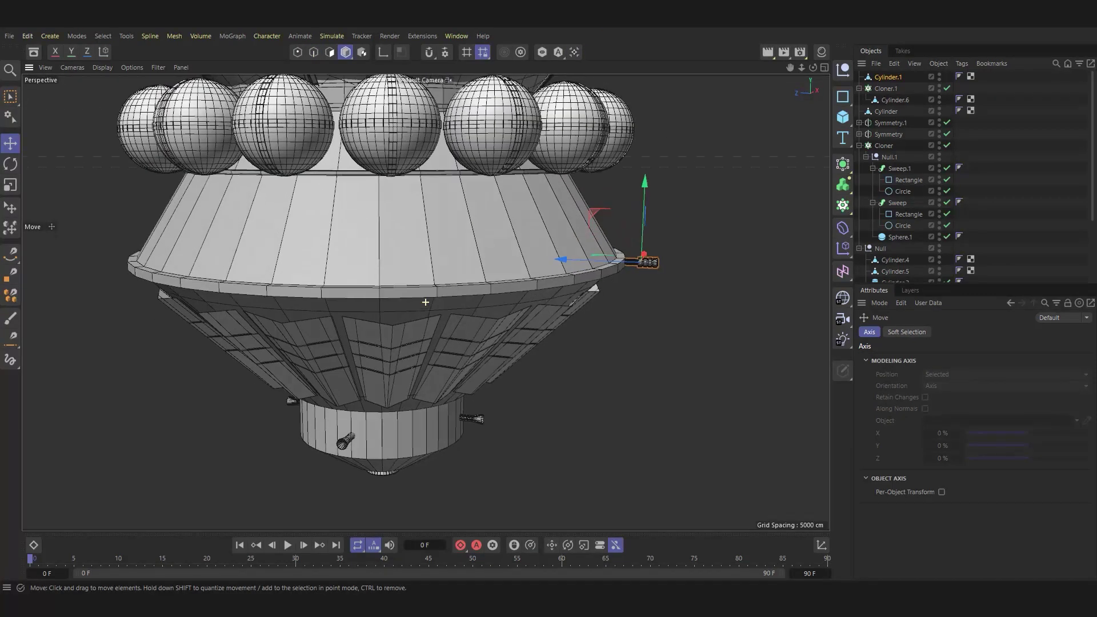
scroll(657, 240, up, 3)
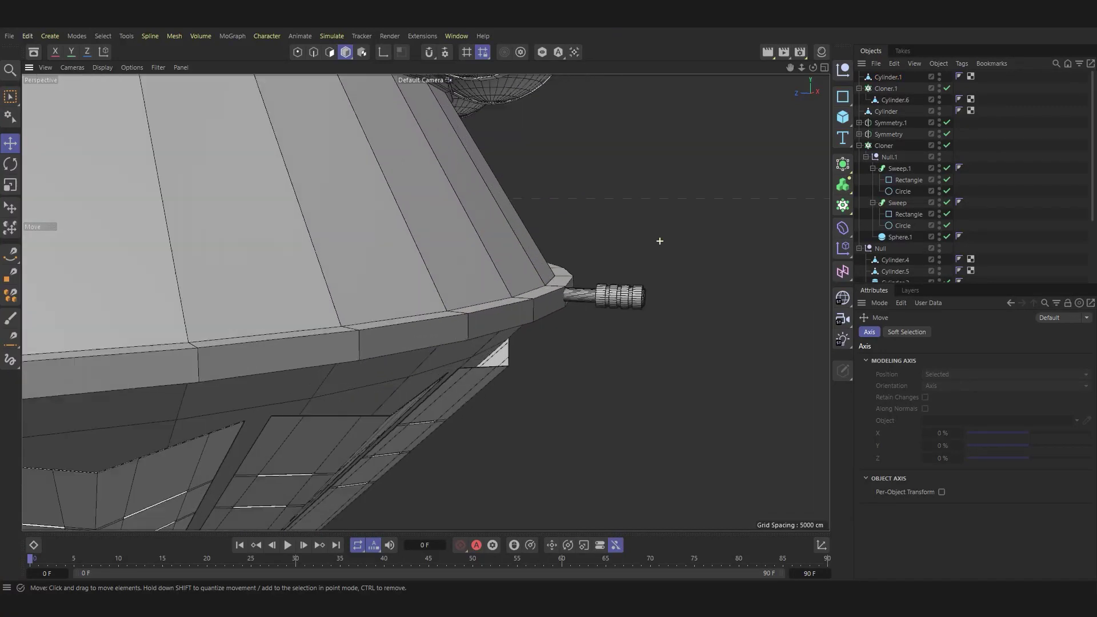
scroll(657, 240, up, 3)
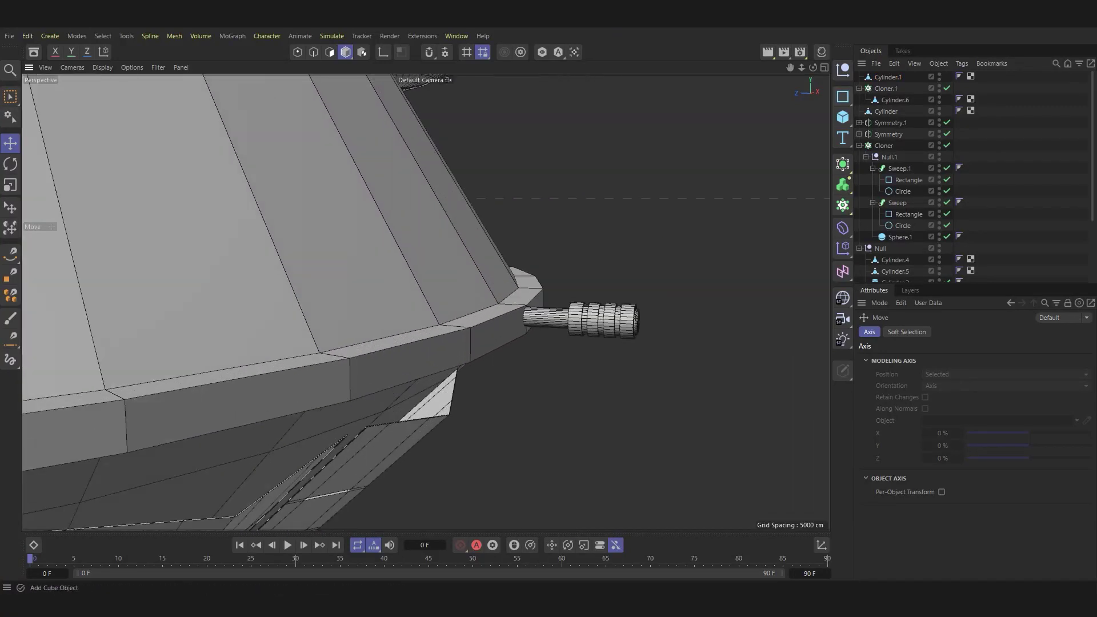
click(842, 117)
scroll(343, 257, down, 3)
scroll(343, 257, down, 3)
scroll(343, 257, down, 2)
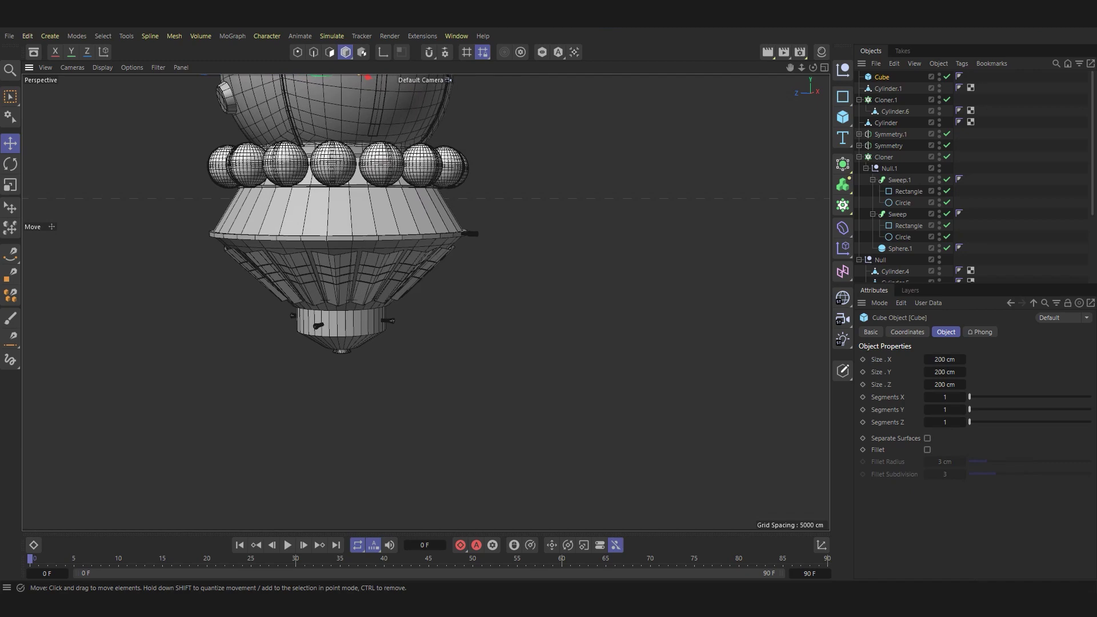
alt+middle_drag(342, 257, 342, 371)
drag(348, 334, 496, 334)
drag(403, 342, 483, 349)
scroll(485, 358, up, 3)
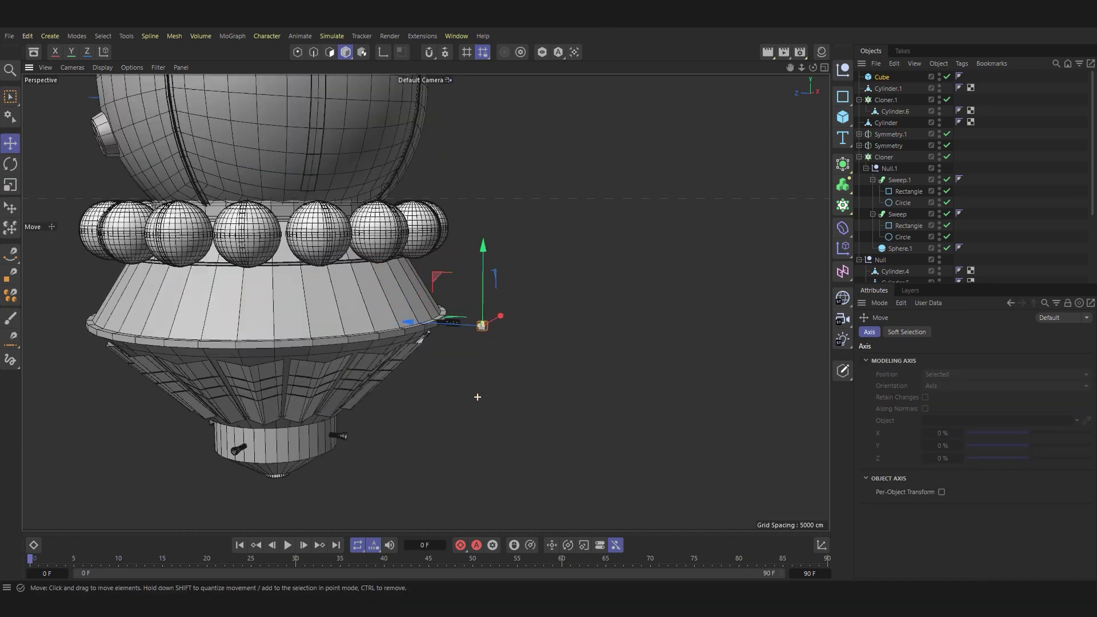
scroll(485, 358, up, 3)
mouse_move(484, 358)
alt+middle_down()
mouse_move(514, 320)
mouse_move(424, 301)
mouse_move(746, 260)
alt+middle_up()
mouse_move(639, 277)
mouse_down()
mouse_move(638, 238)
mouse_move(423, 238)
mouse_move(426, 220)
mouse_move(377, 228)
mouse_move(482, 230)
mouse_move(482, 170)
mouse_move(451, 173)
mouse_up()
scroll(425, 220, up, 2)
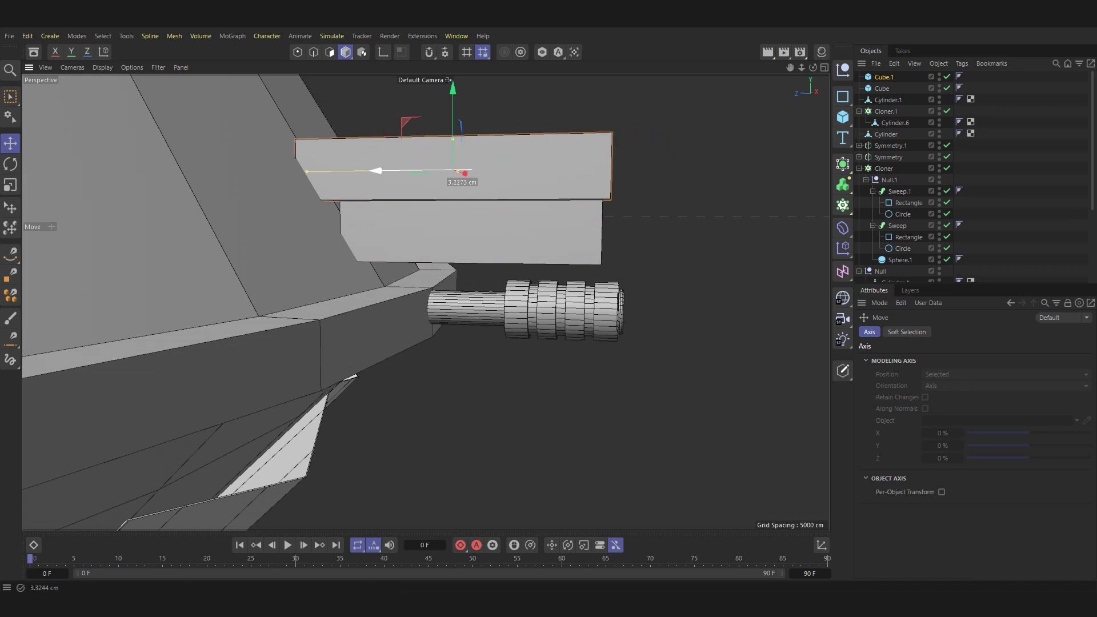
Shorten the lower box's length and review its size settings.
click(482, 231)
mouse_move(483, 231)
mouse_down()
mouse_move(428, 231)
mouse_move(416, 268)
mouse_up()
scroll(428, 230, up, 3)
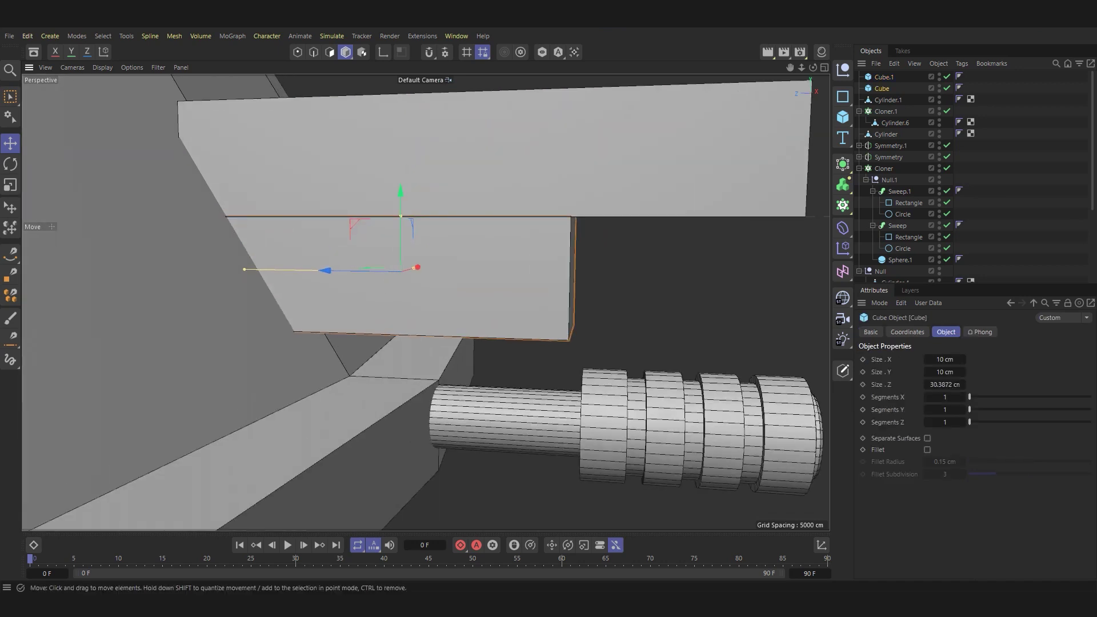
click(907, 331)
click(870, 332)
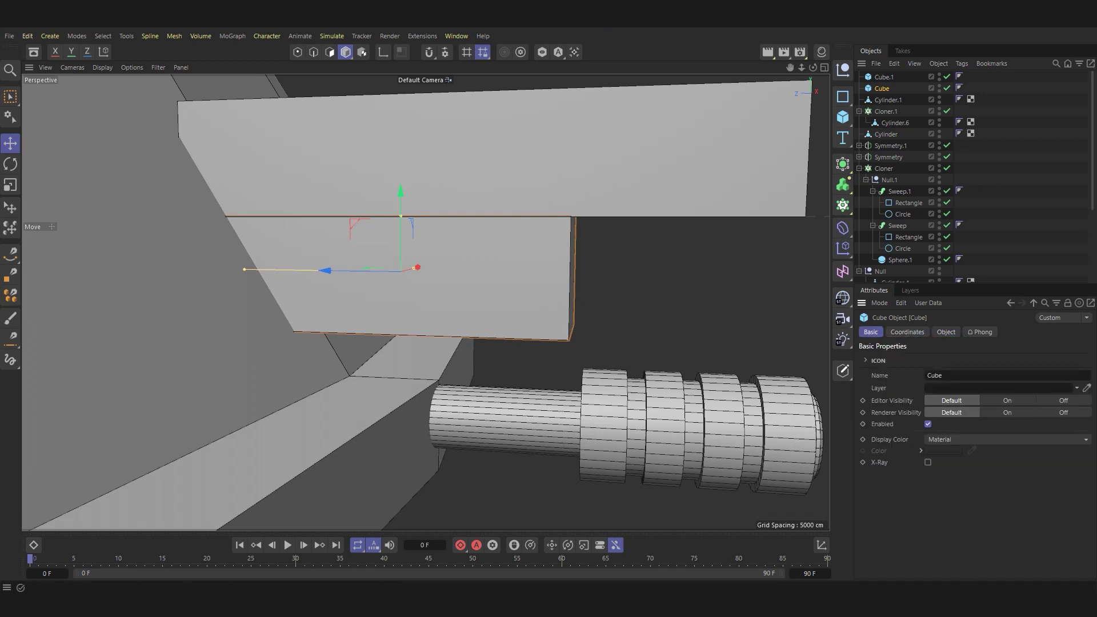
click(946, 332)
Rotate the upper box Cube.1 by 180° and make it editable.
key(r)
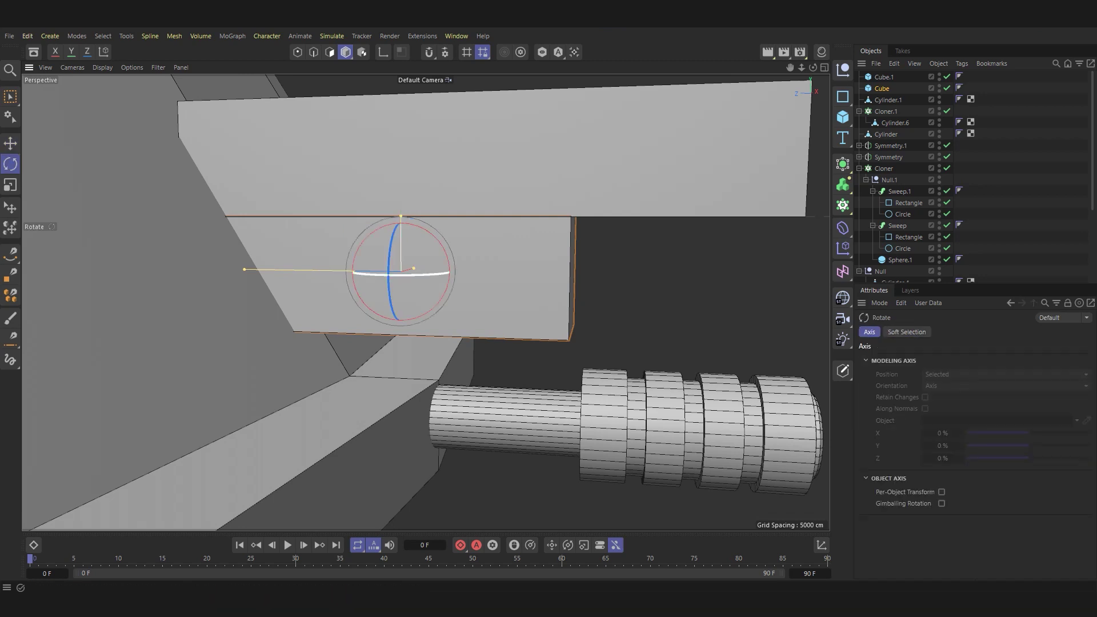
click(883, 77)
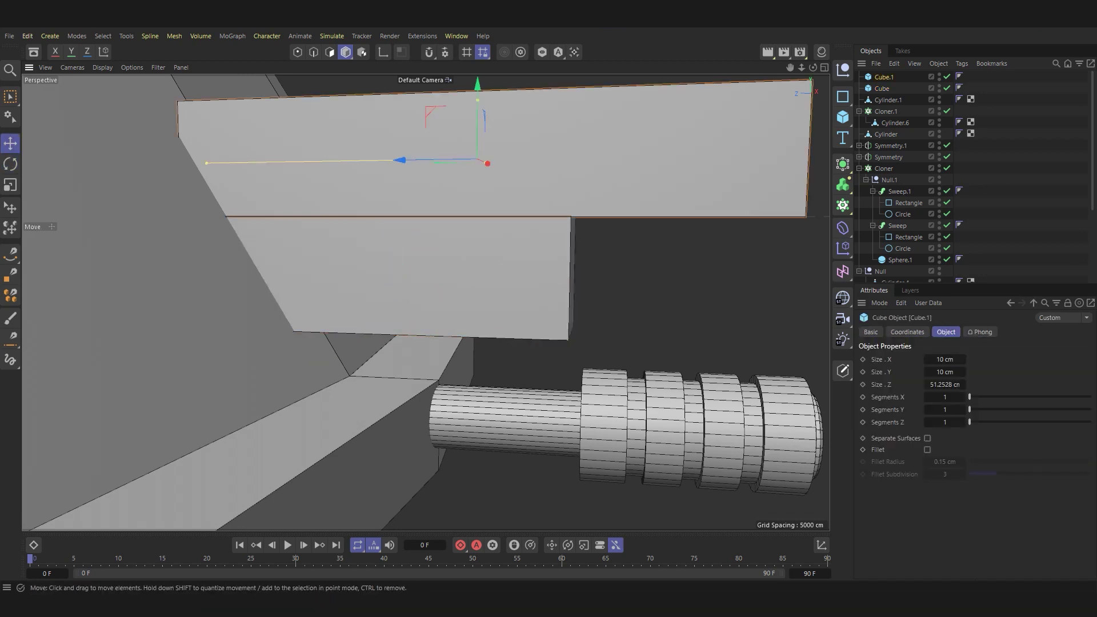
key(r)
drag(517, 158, 430, 157)
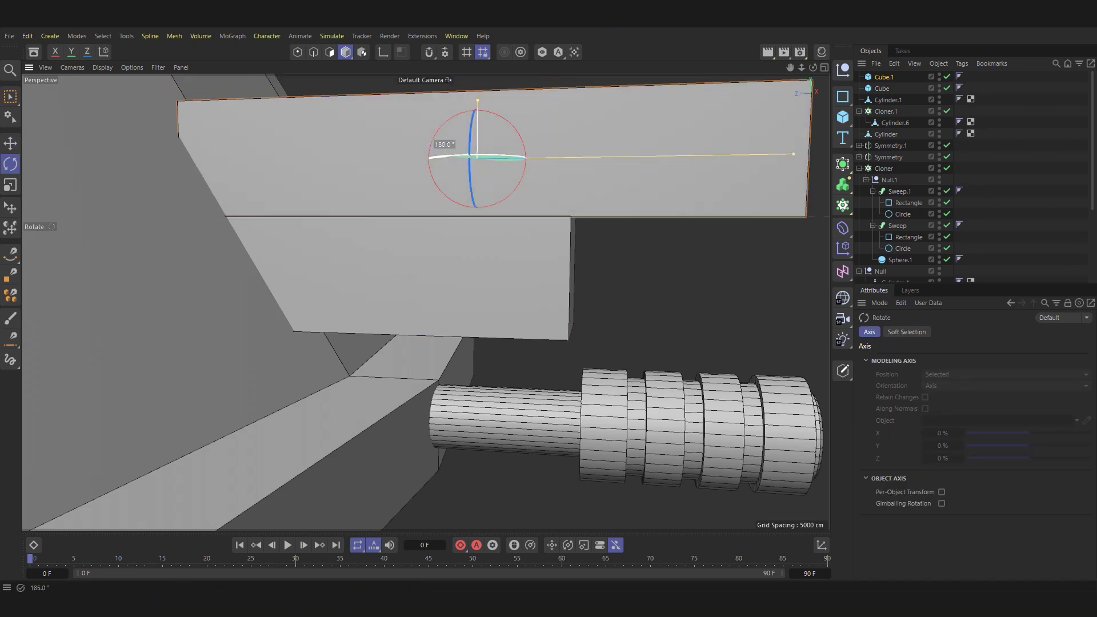
key(e)
scroll(550, 231, down, 3)
scroll(550, 232, up, 3)
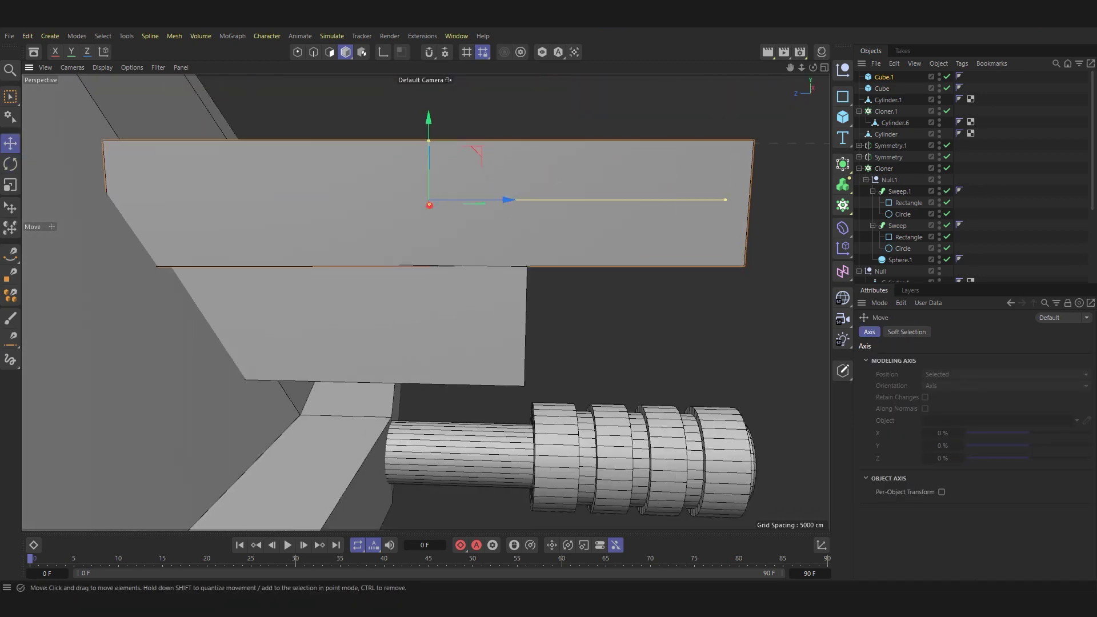
key(c)
scroll(426, 303, down, 2)
Drag Cube.1's left- and right-end points with rectangle selection as a trial taper.
key(Return)
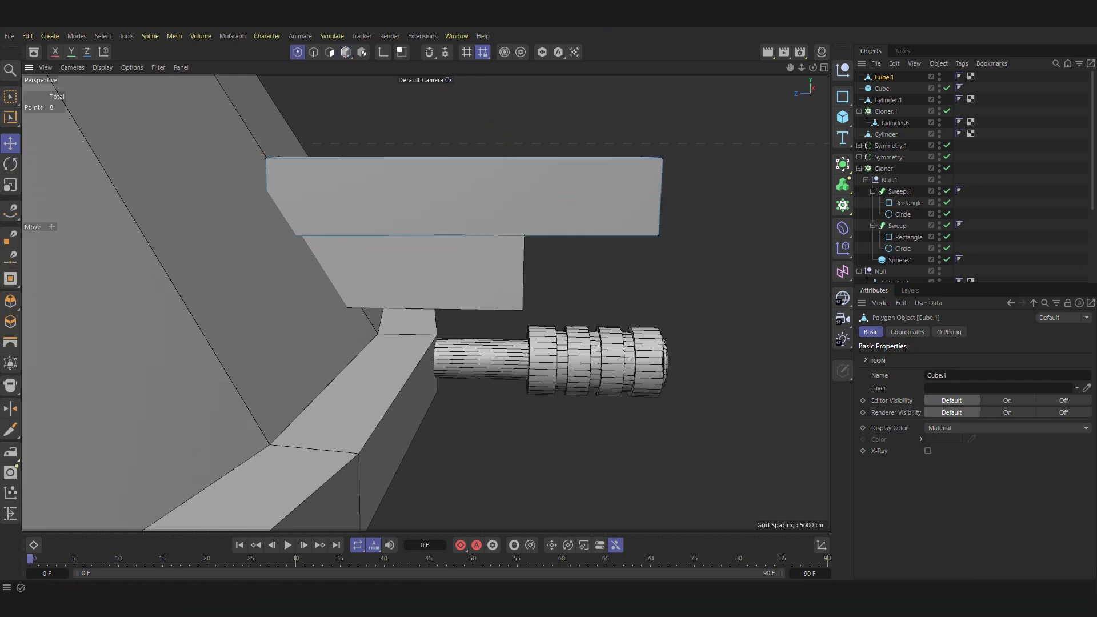
key(0)
drag(197, 124, 288, 263)
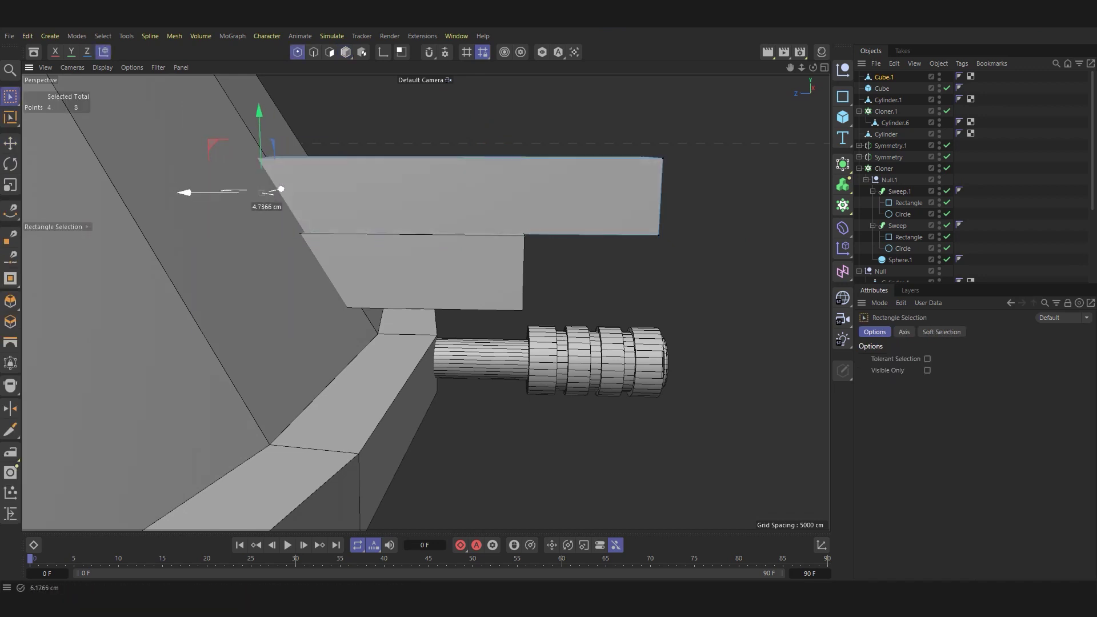
mouse_move(183, 108)
mouse_down()
mouse_move(312, 180)
mouse_move(273, 125)
mouse_up()
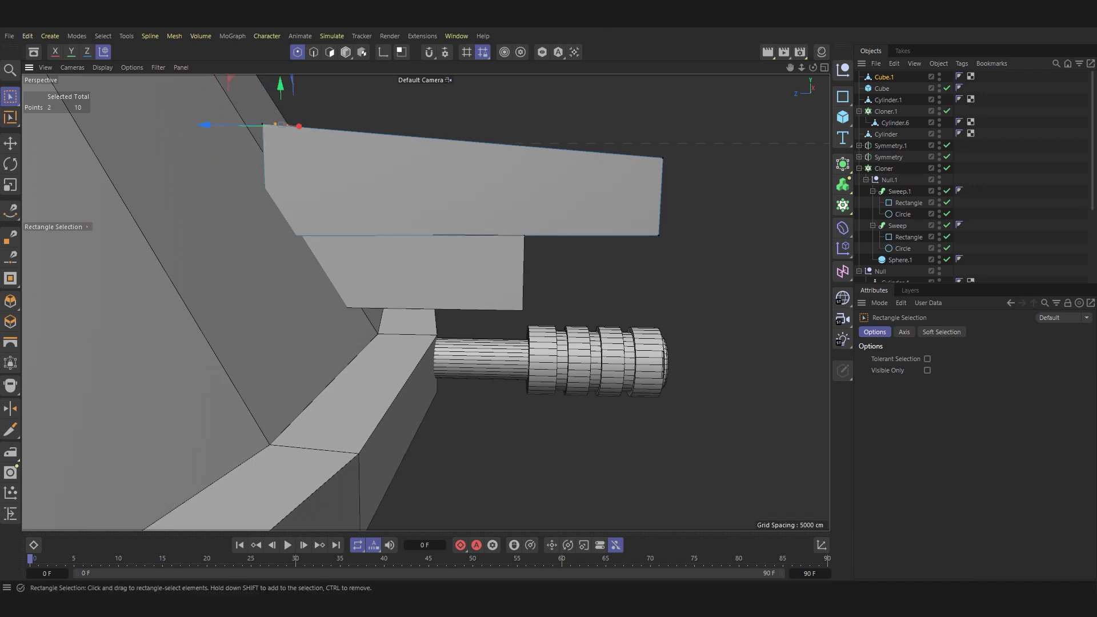
drag(201, 93, 331, 310)
drag(277, 177, 250, 176)
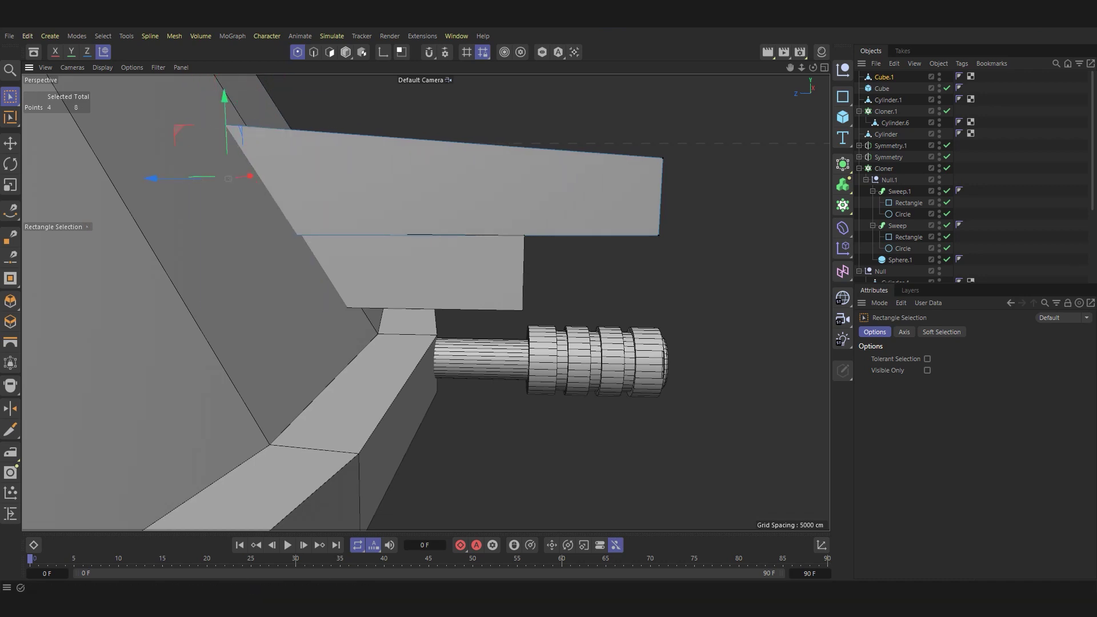
scroll(343, 257, down, 2)
scroll(342, 257, down, 3)
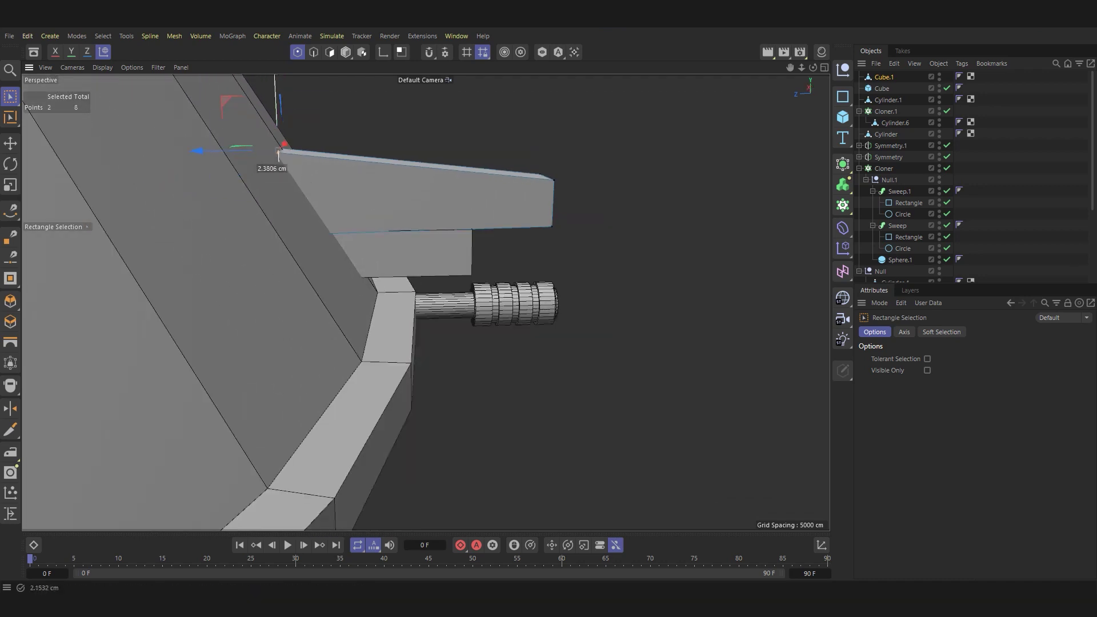
drag(526, 140, 588, 229)
drag(549, 126, 552, 191)
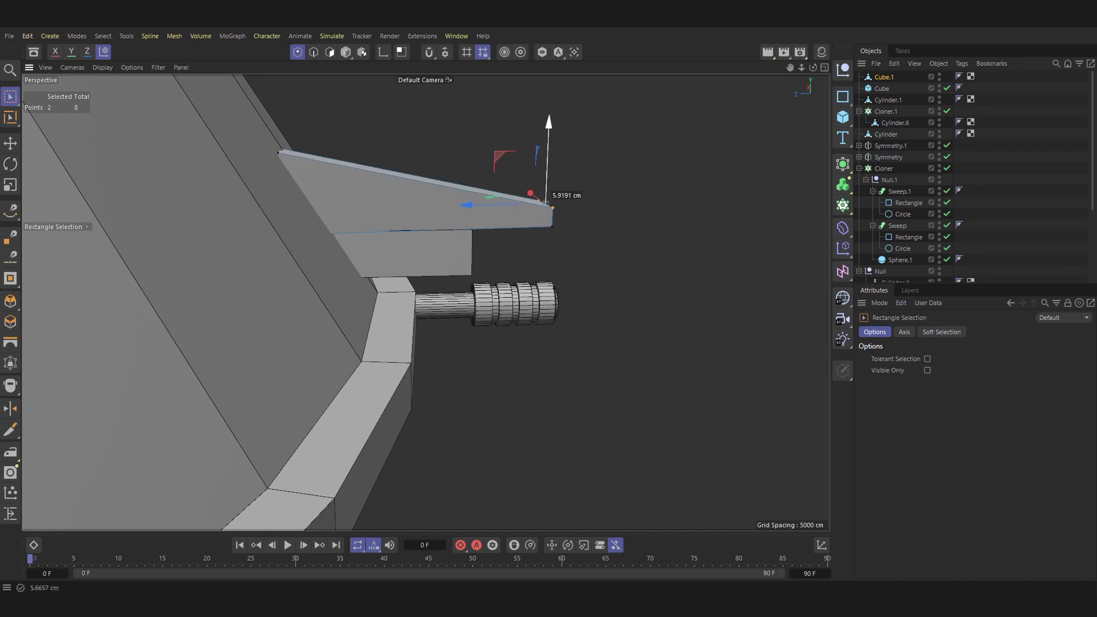
scroll(448, 243, up, 2)
scroll(425, 301, up, 2)
Undo the point edits so Cube.1 reverts to its plain parametric box.
click(346, 52)
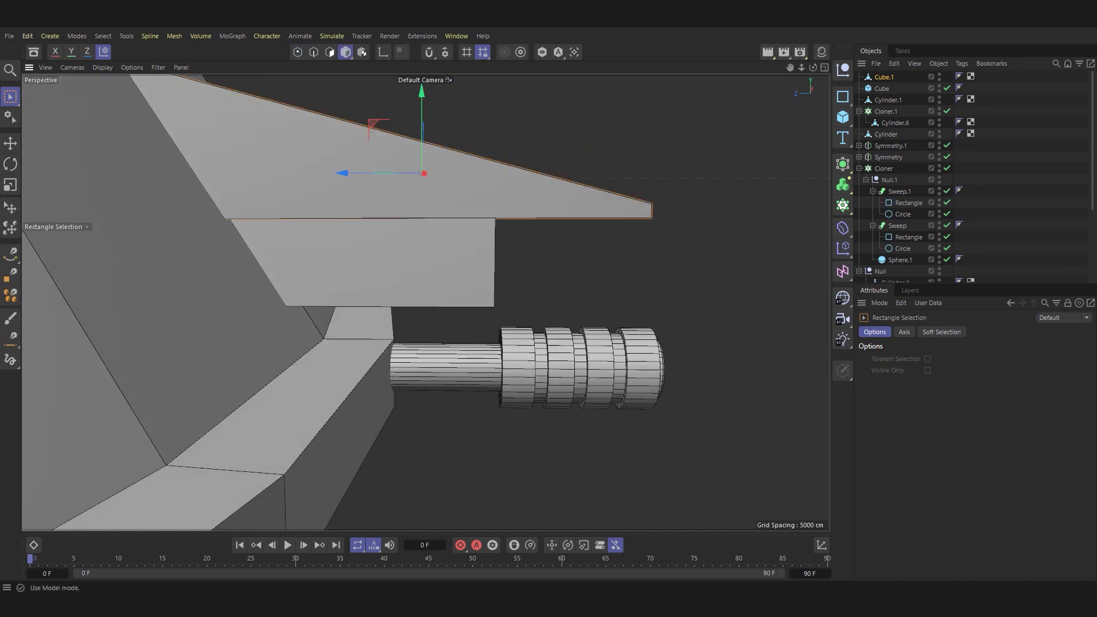
click(400, 263)
key(e)
mouse_move(434, 263)
alt+mouse_down()
mouse_move(458, 266)
mouse_move(434, 228)
alt+mouse_up()
click(514, 143)
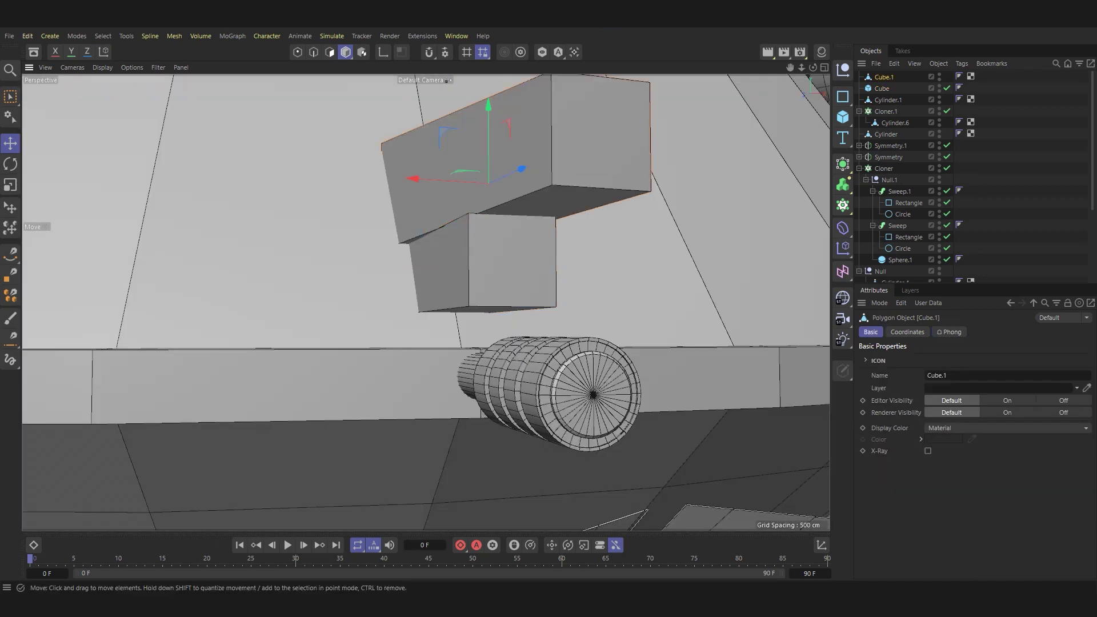
key(ctrl+z)
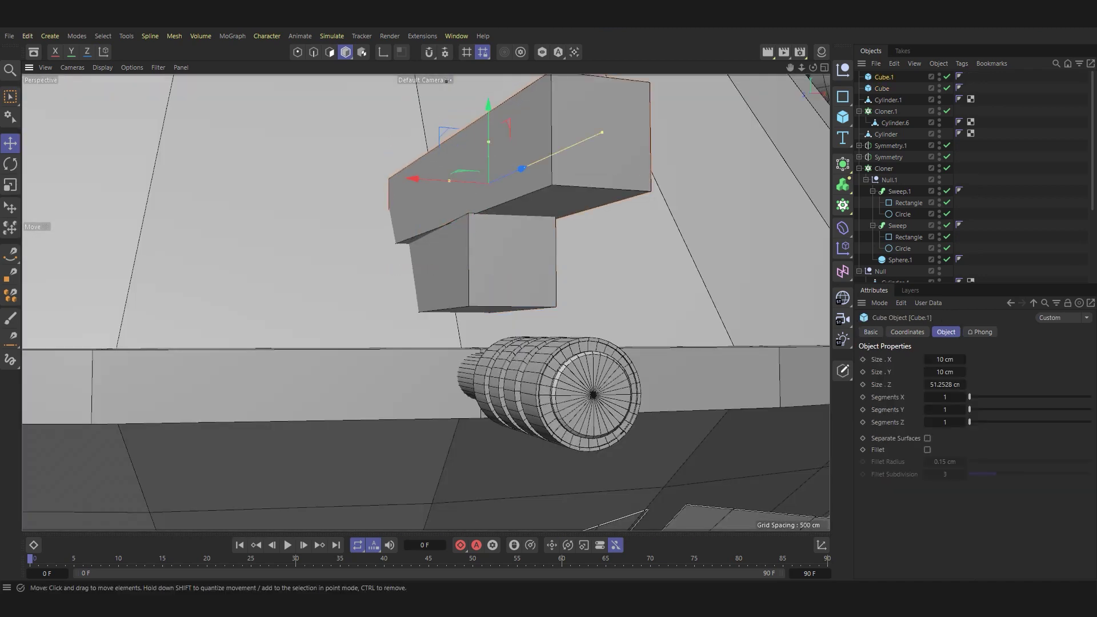
mouse_move(514, 143)
alt+mouse_down()
mouse_move(469, 261)
mouse_move(434, 240)
alt+mouse_up()
Make Cube.1 editable and raise its left-end top points to slope the beam.
key(c)
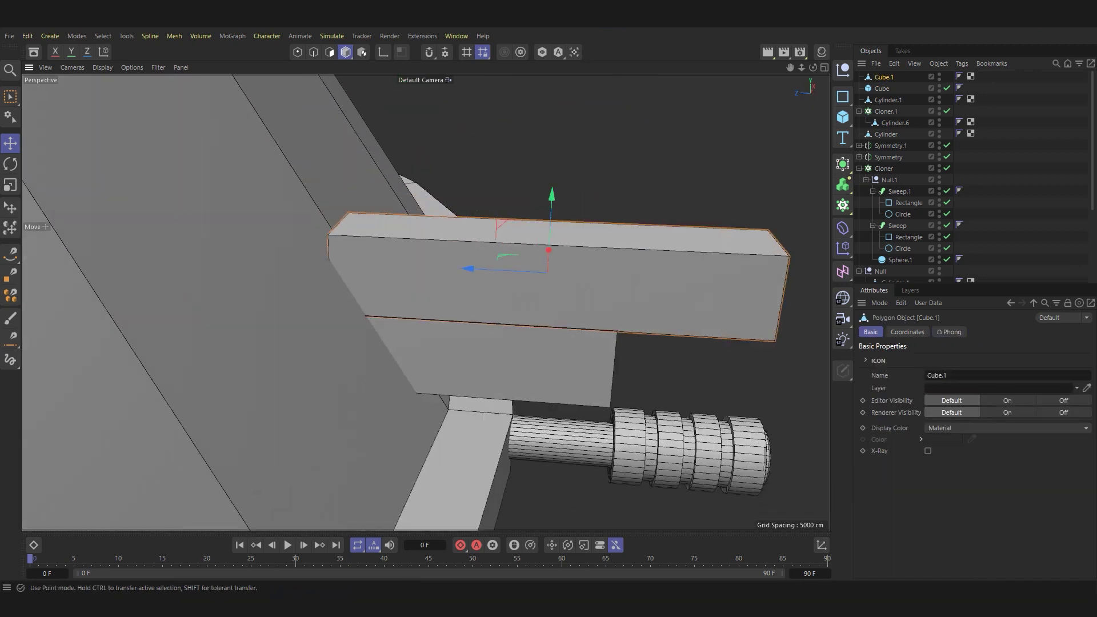
click(297, 51)
click(10, 96)
click(74, 136)
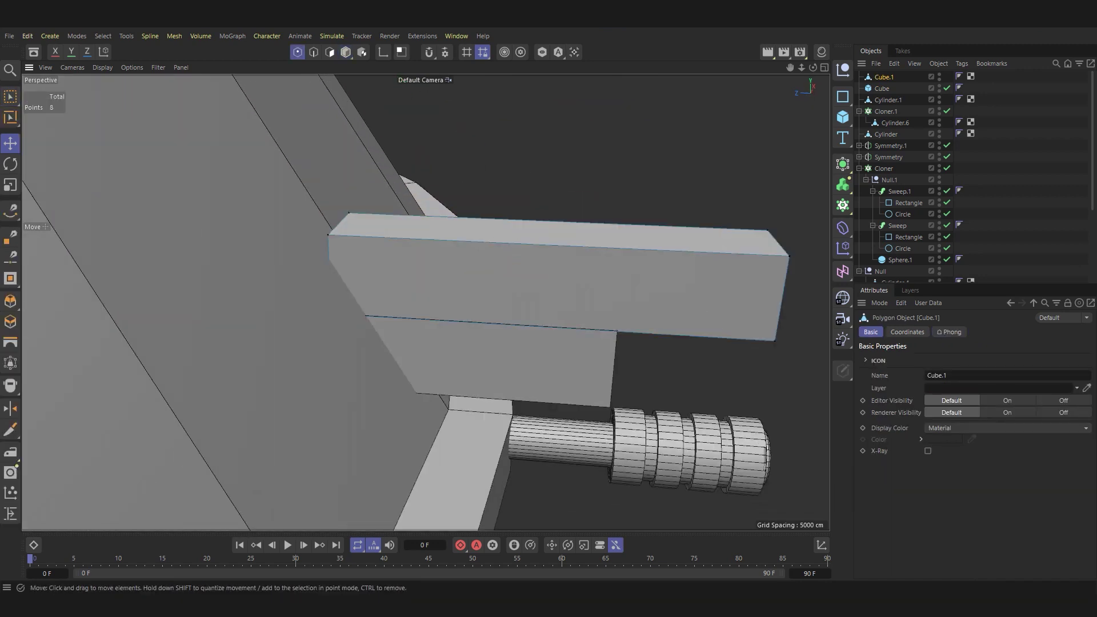
drag(228, 135, 461, 411)
drag(265, 258, 250, 257)
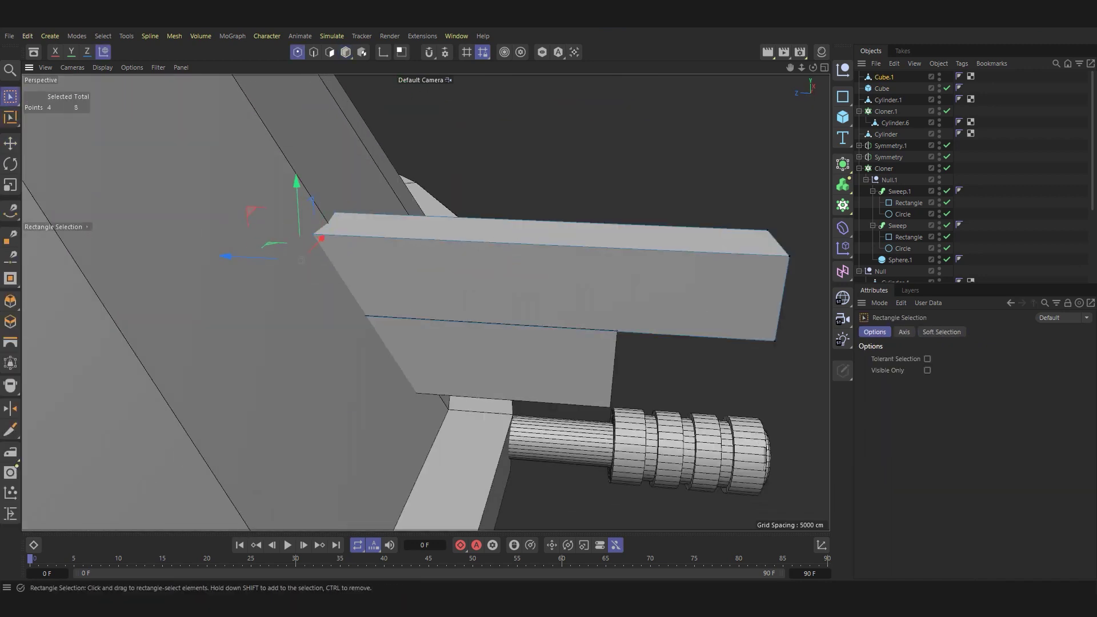
drag(179, 146, 405, 247)
drag(295, 166, 291, 117)
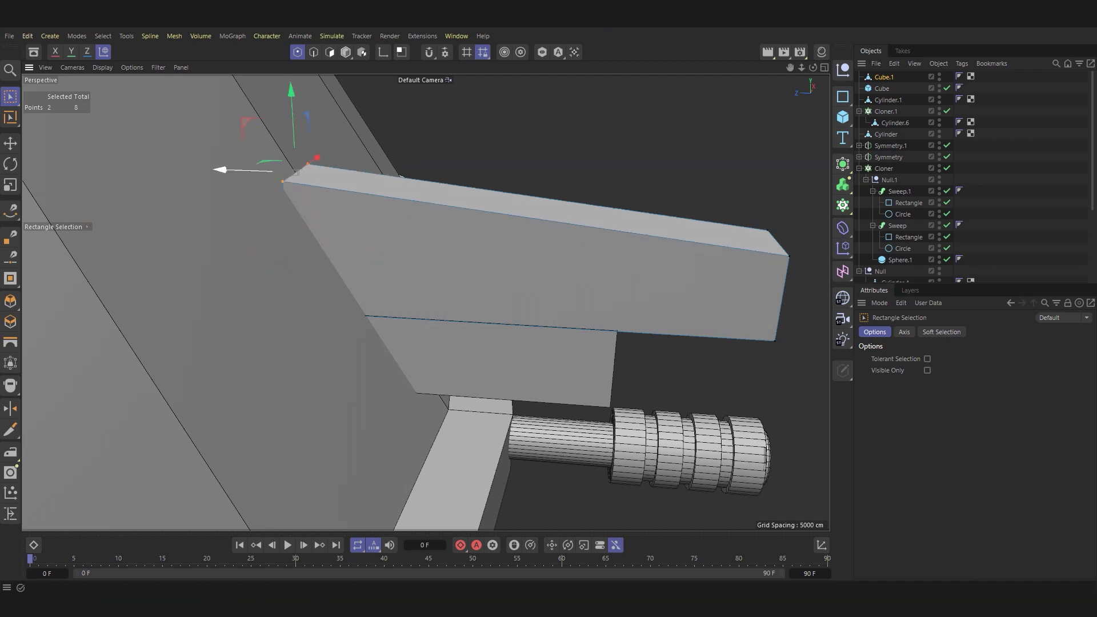
mouse_move(743, 212)
mouse_down()
mouse_move(800, 268)
mouse_move(787, 284)
mouse_move(602, 323)
mouse_up()
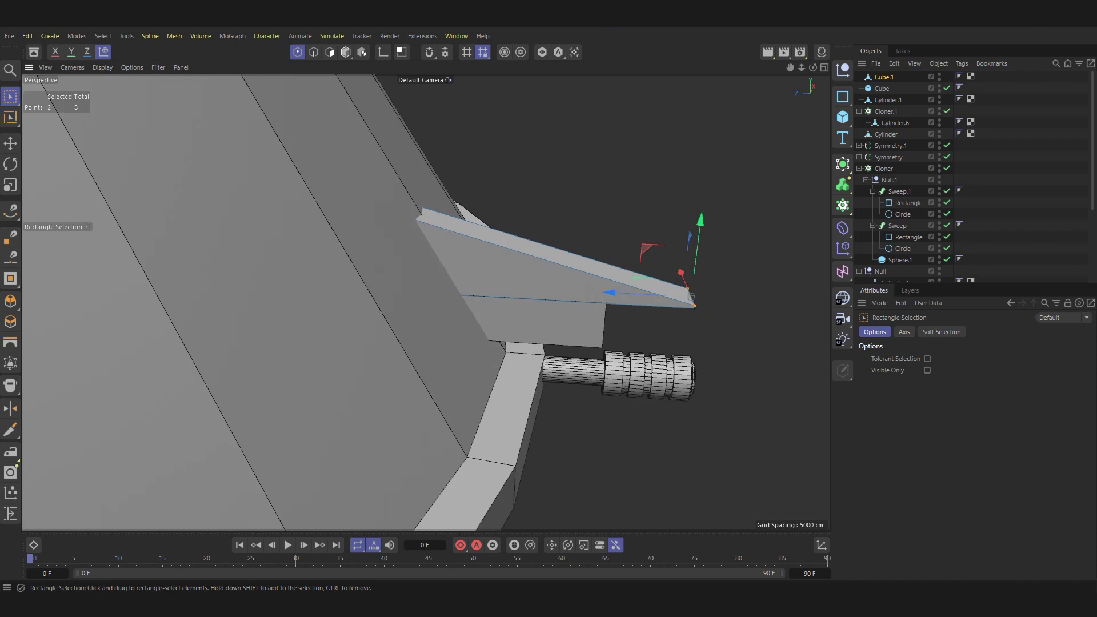
Frame the lower box Cube and shrink its width and height.
key(Return)
key(e)
click(881, 88)
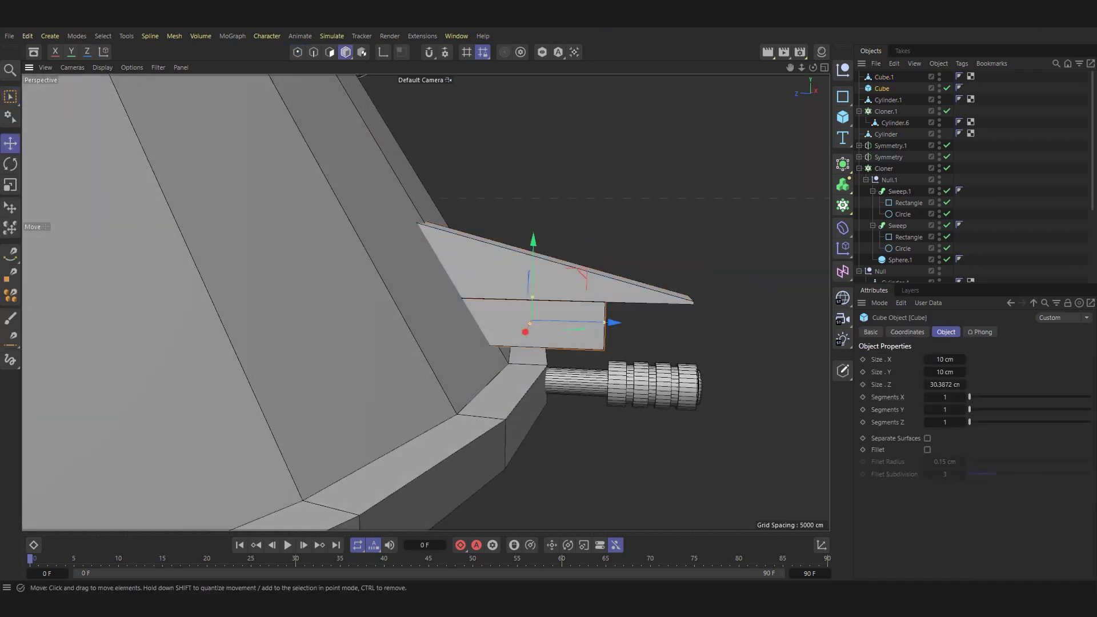
key(s)
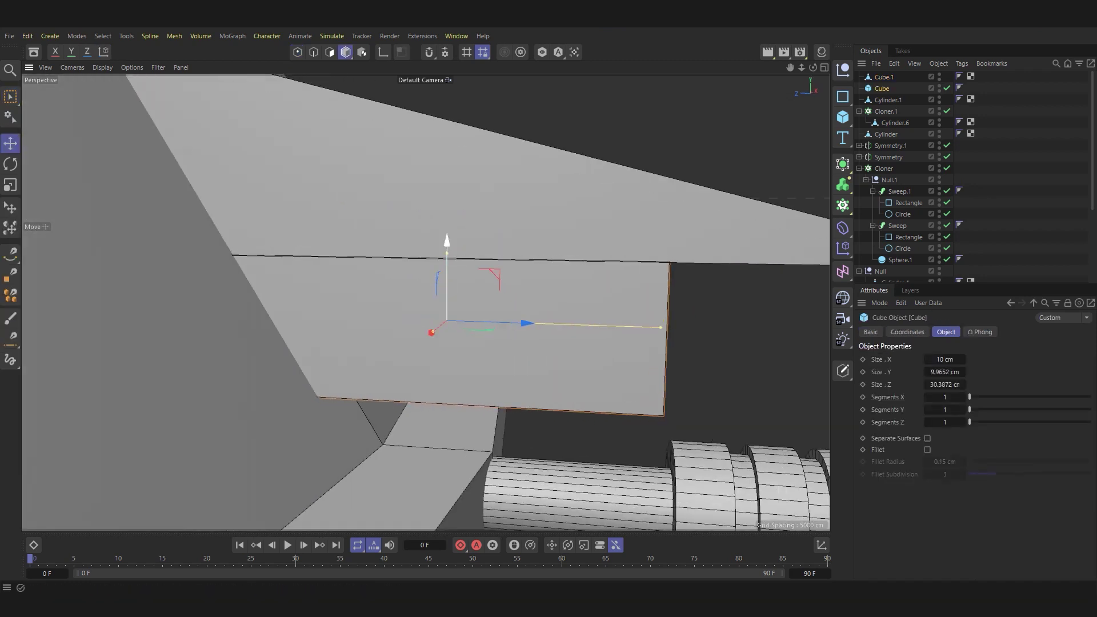
scroll(447, 274, down, 3)
drag(427, 308, 422, 312)
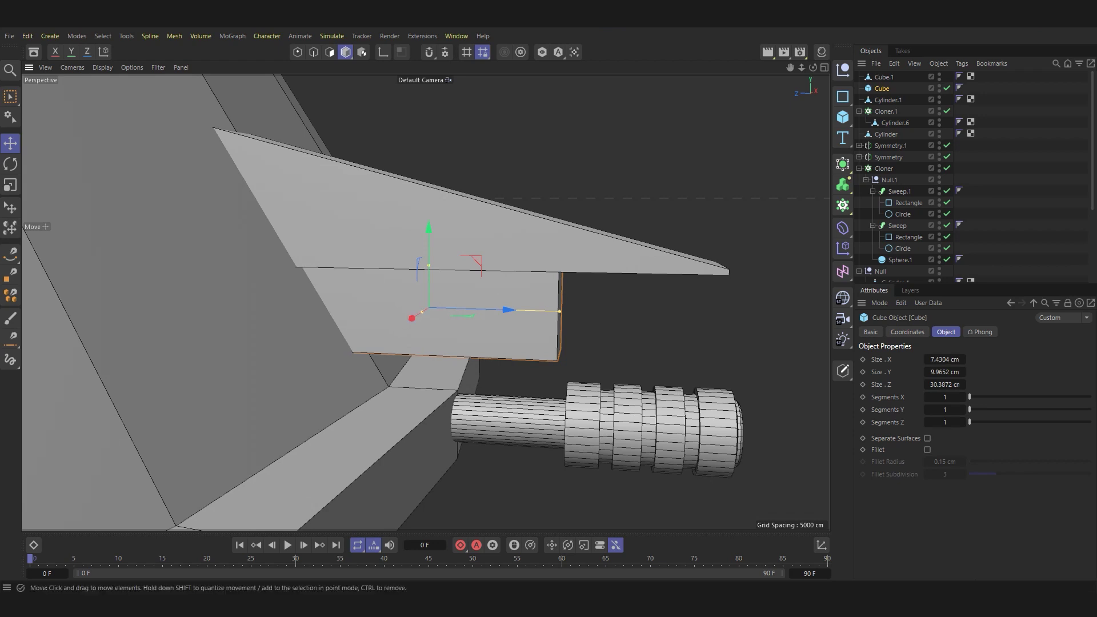
Make Cube editable and shift its bottom and top points left to angle its side.
key(c)
click(103, 51)
key(0)
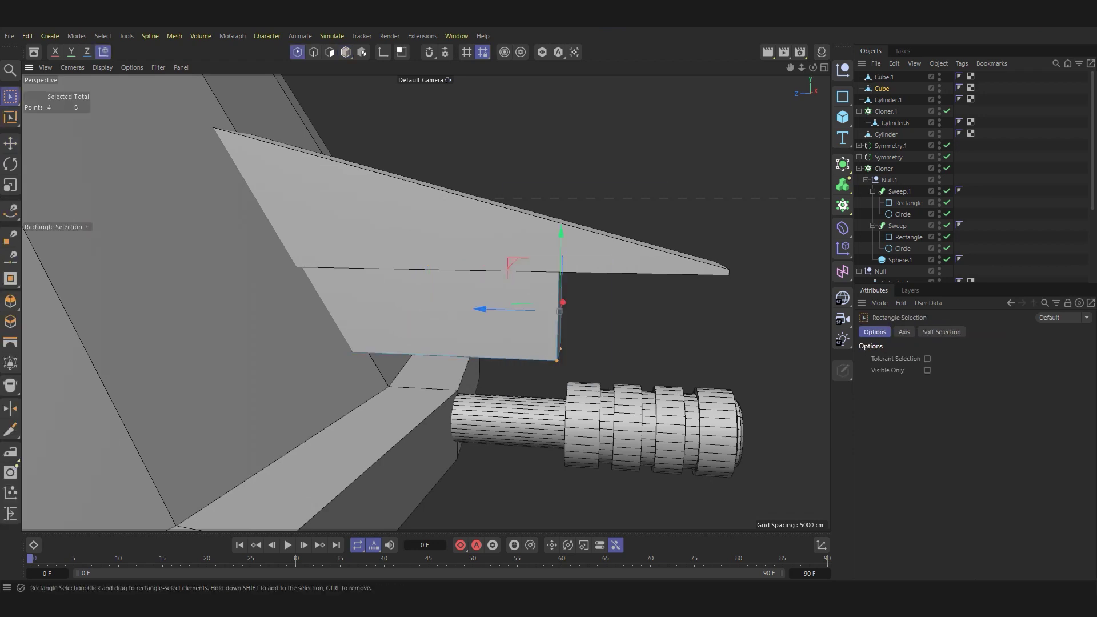
mouse_move(554, 311)
mouse_down()
mouse_move(502, 311)
mouse_move(509, 392)
mouse_up()
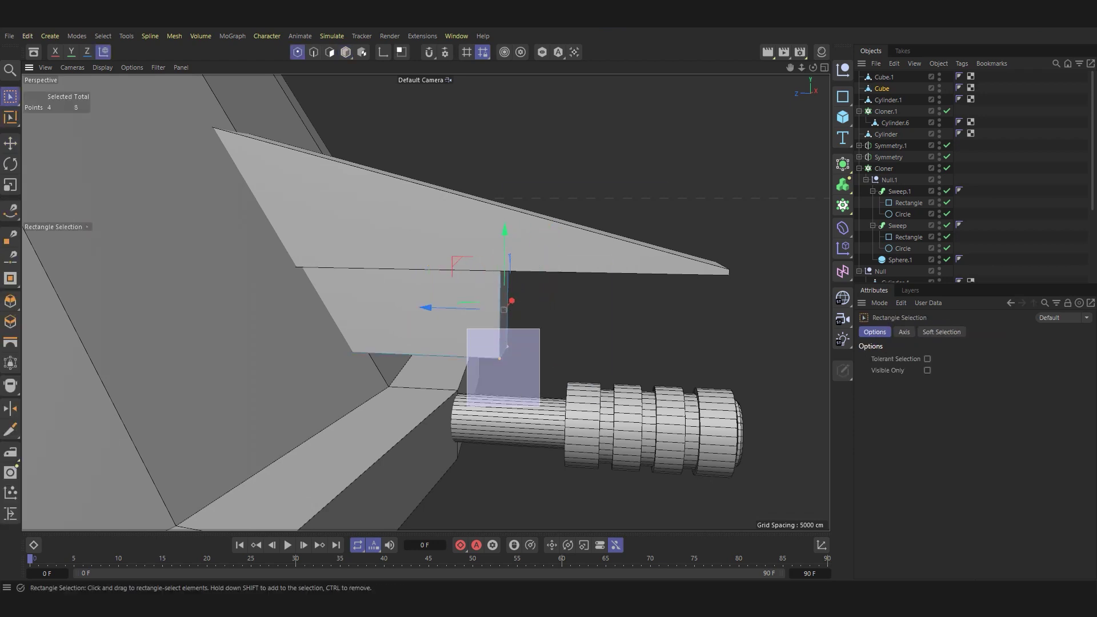
drag(504, 351, 424, 350)
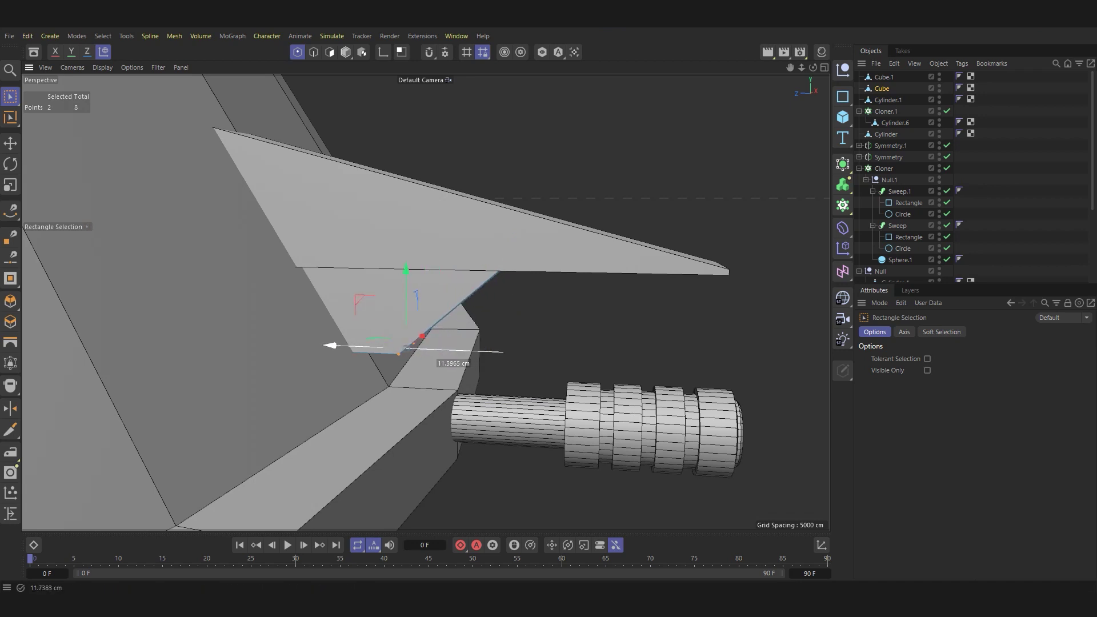
mouse_move(482, 251)
mouse_down()
mouse_move(517, 283)
mouse_move(469, 260)
mouse_up()
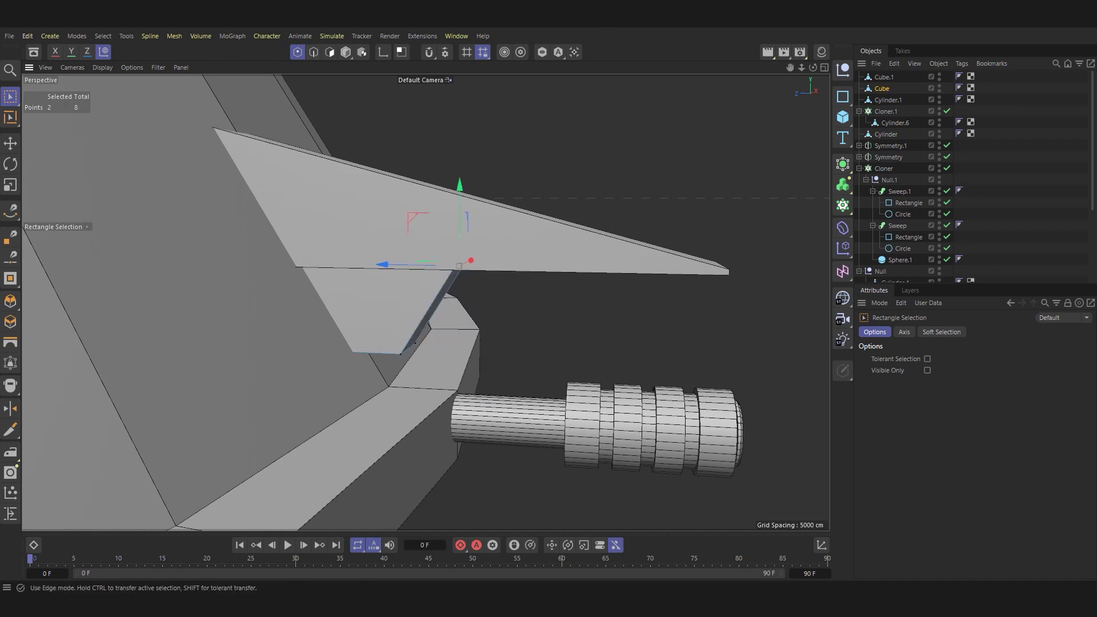
key(e)
Raise the top-left corner points of the Cube.1 wedge.
click(884, 77)
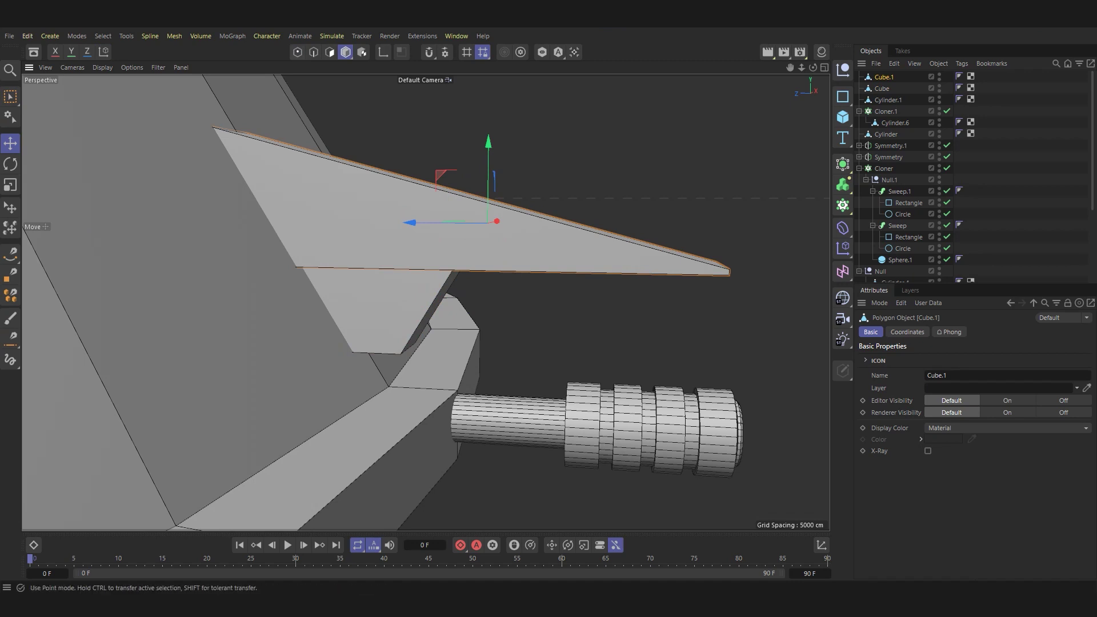
click(297, 52)
scroll(571, 286, down, 2)
key(0)
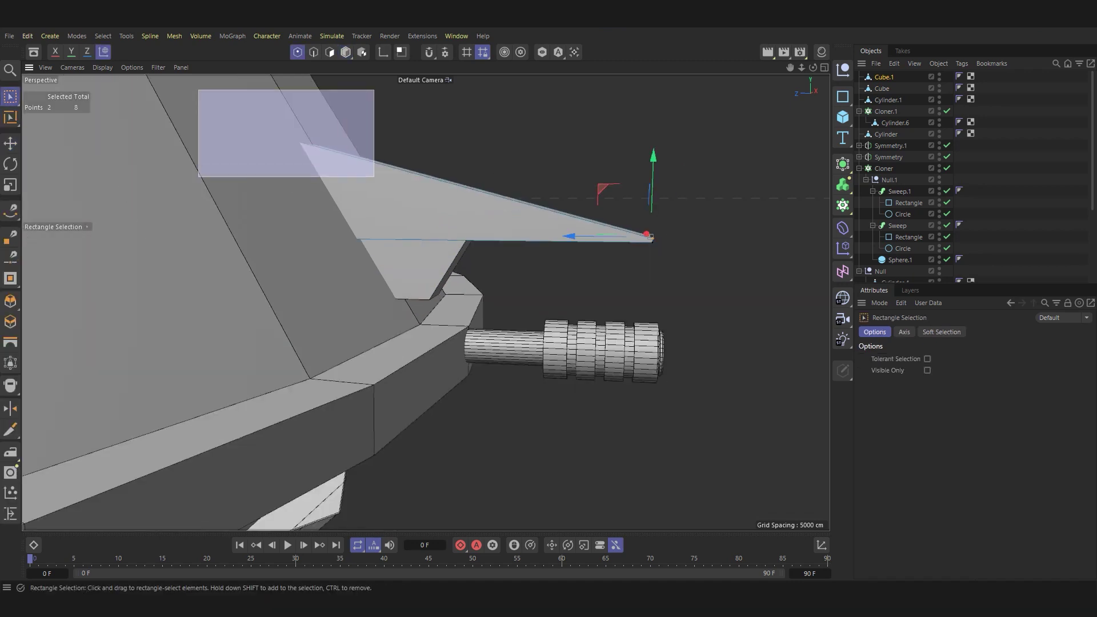
drag(375, 179, 197, 80)
drag(303, 139, 302, 136)
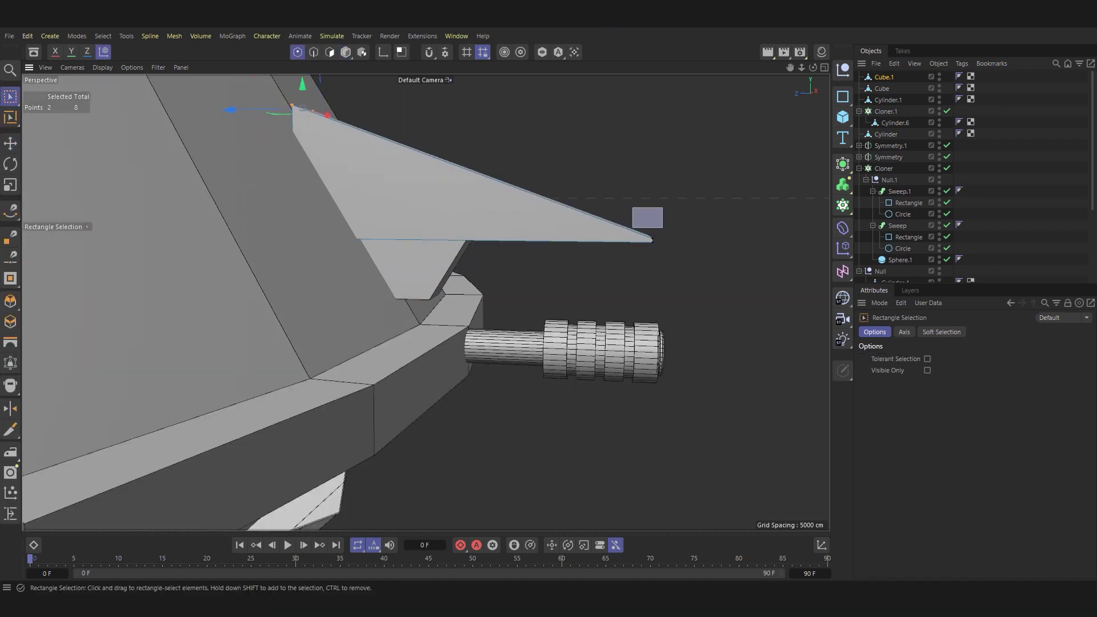
Move Cube.1's tip points to finish the tapered wedge fin, then clear the selection.
drag(681, 265, 680, 265)
scroll(641, 237, up, 3)
mouse_move(563, 183)
mouse_down()
mouse_move(646, 260)
mouse_move(625, 262)
mouse_up()
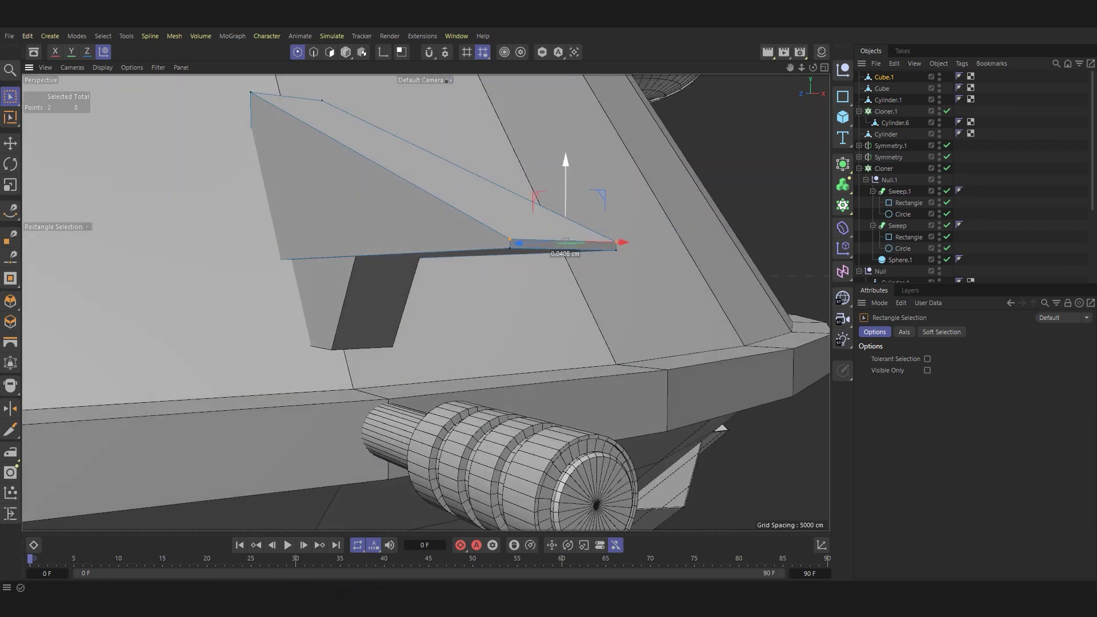
mouse_move(548, 247)
mouse_down()
mouse_move(574, 220)
mouse_move(594, 235)
mouse_move(560, 217)
mouse_up()
drag(190, 98, 342, 372)
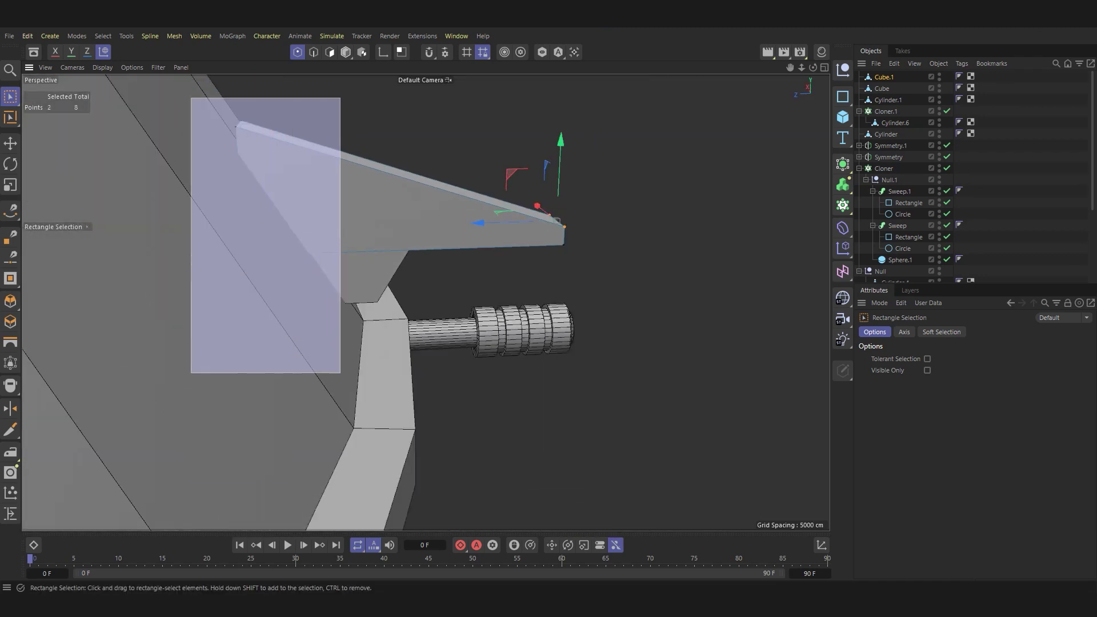
key(e)
key(ctrl+shift+a)
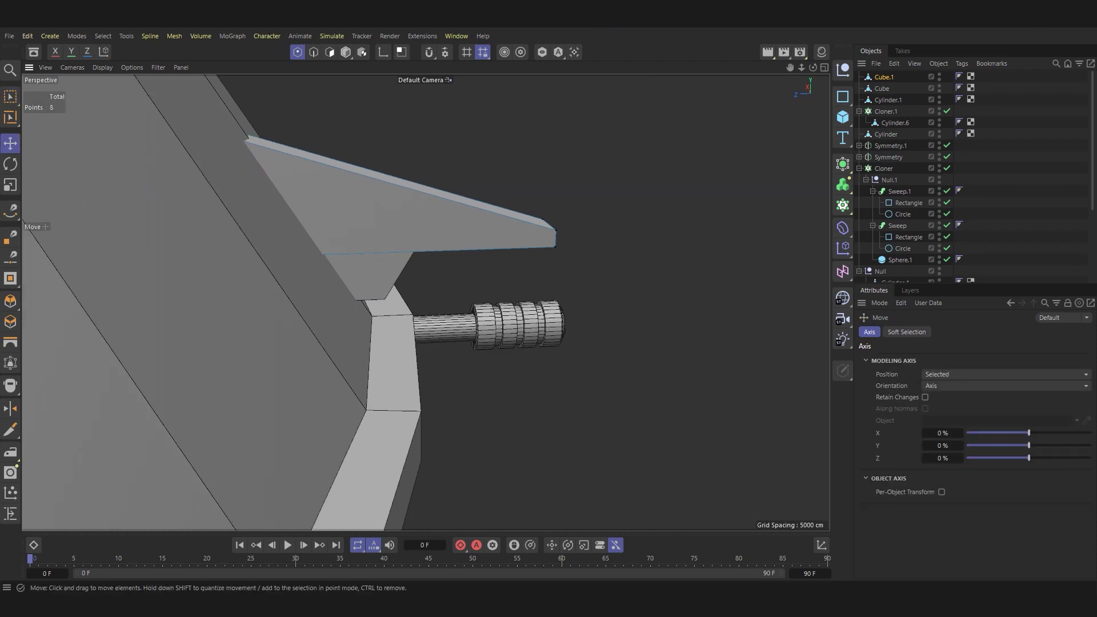
alt+drag(366, 320, 425, 302)
Add a new cylinder and move it out to the model's right.
click(843, 117)
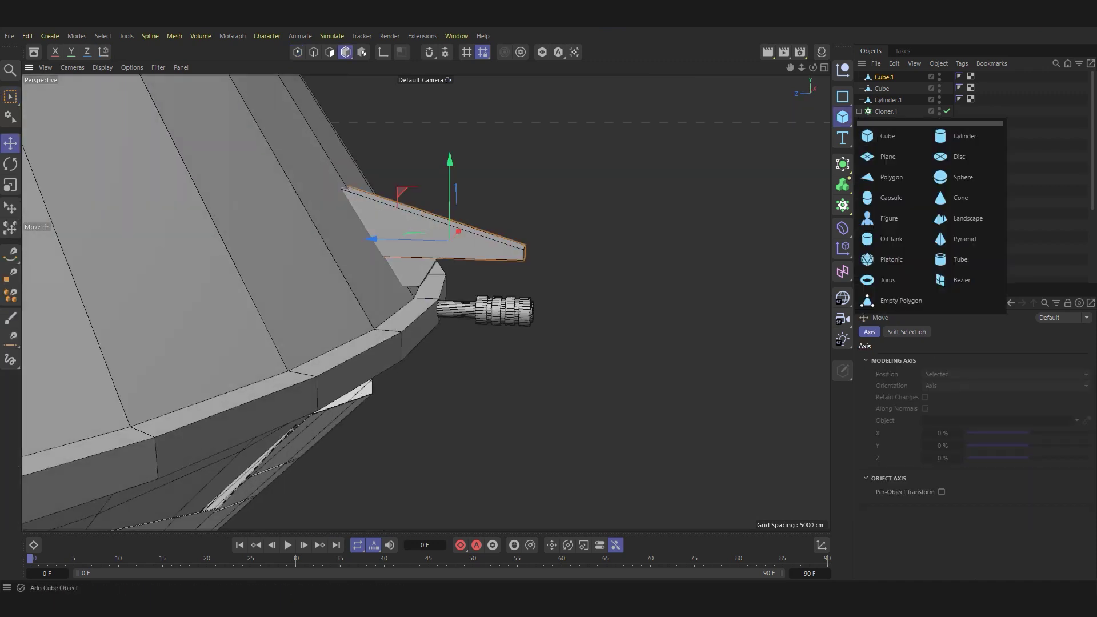
click(883, 177)
scroll(446, 225, down, 5)
scroll(445, 226, down, 3)
scroll(359, 106, down, 3)
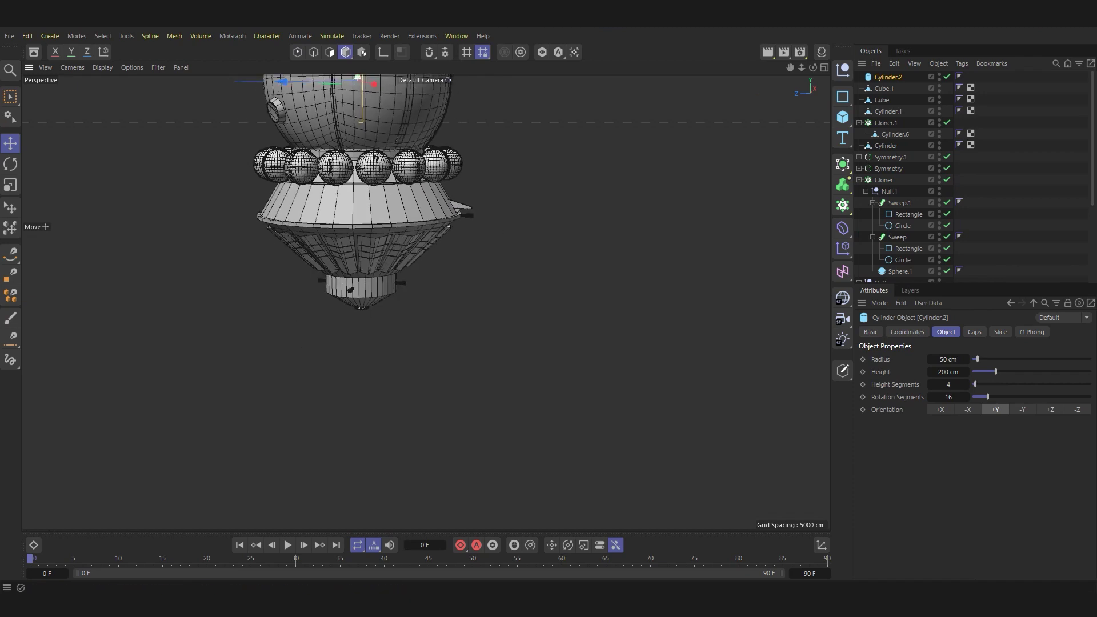
drag(283, 205, 414, 228)
scroll(503, 194, up, 5)
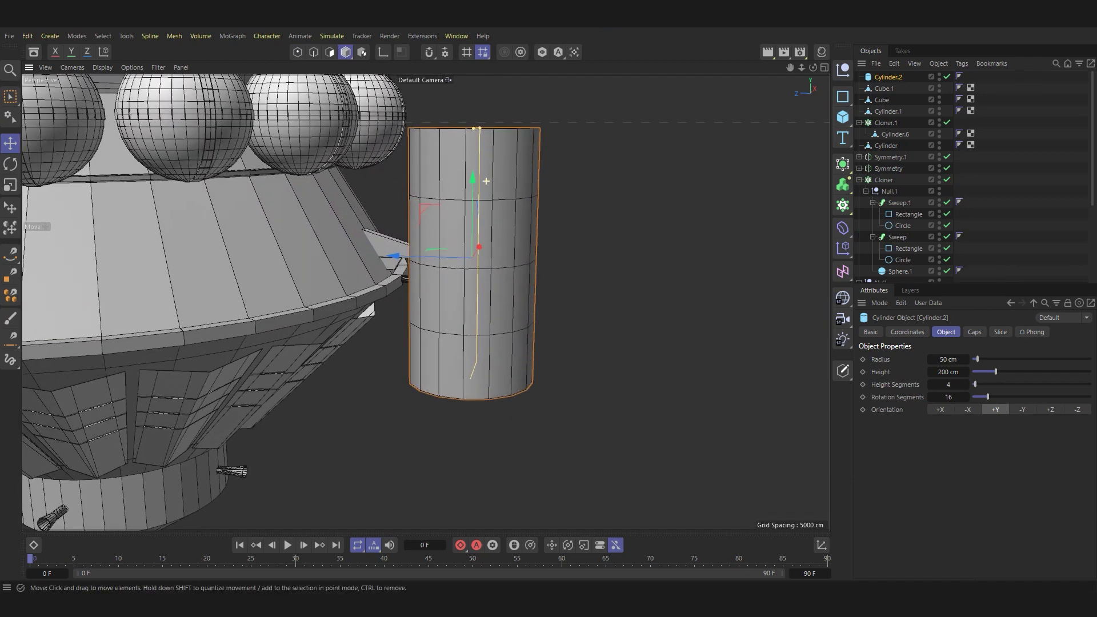
Orient the cylinder to +Z, shorten its height, and place it at the fin tip.
click(1049, 410)
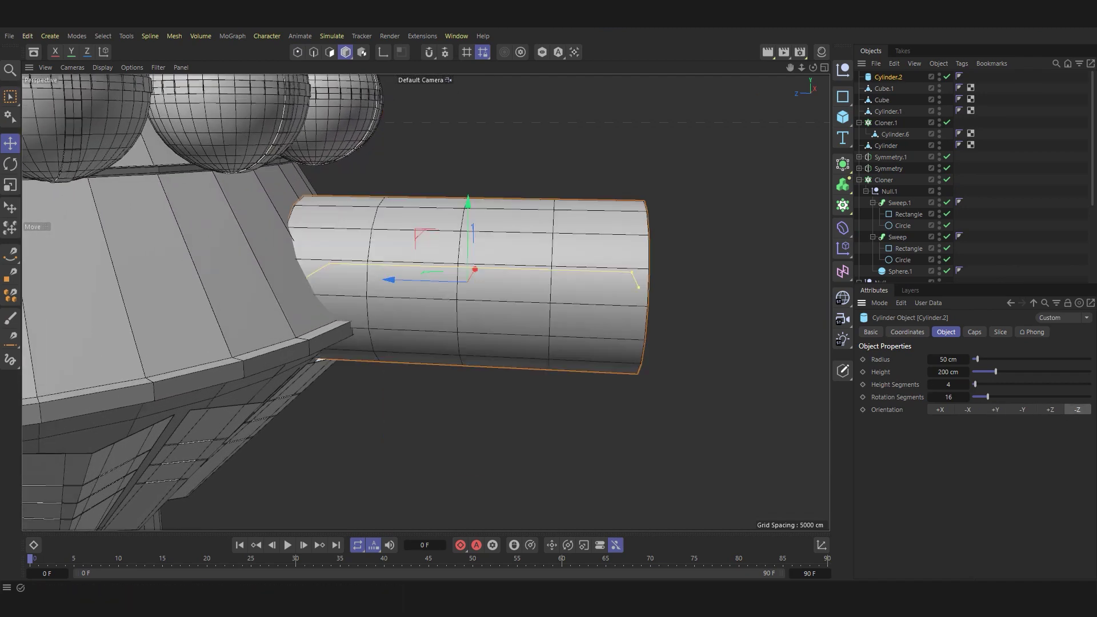
drag(638, 287, 491, 279)
scroll(490, 282, up, 3)
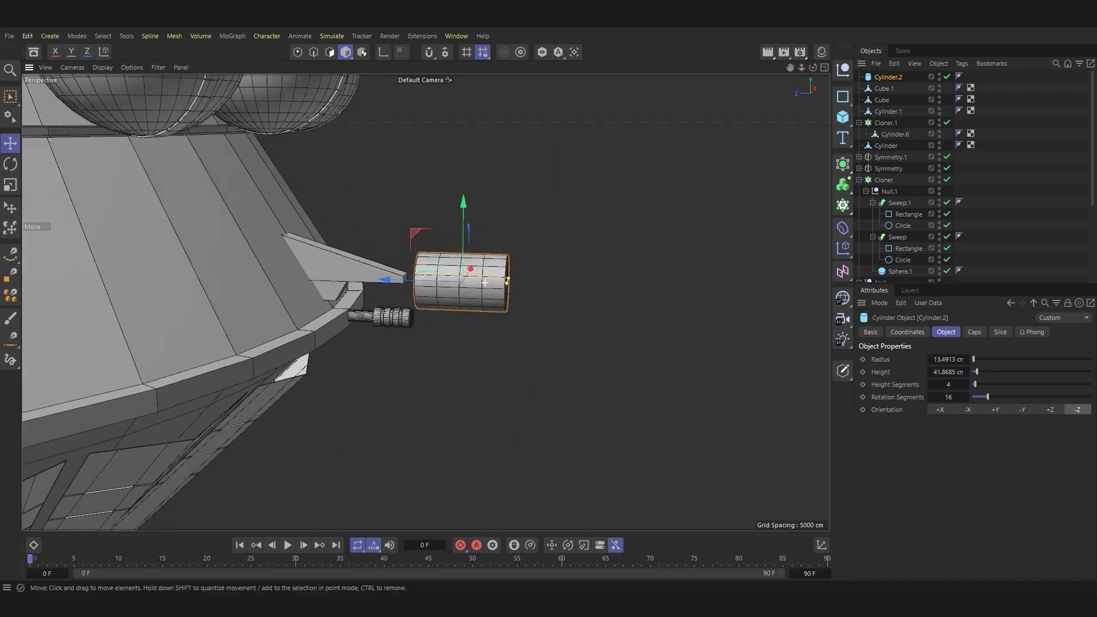
scroll(490, 283, up, 3)
mouse_move(388, 231)
mouse_down()
mouse_move(400, 246)
mouse_move(235, 238)
mouse_up()
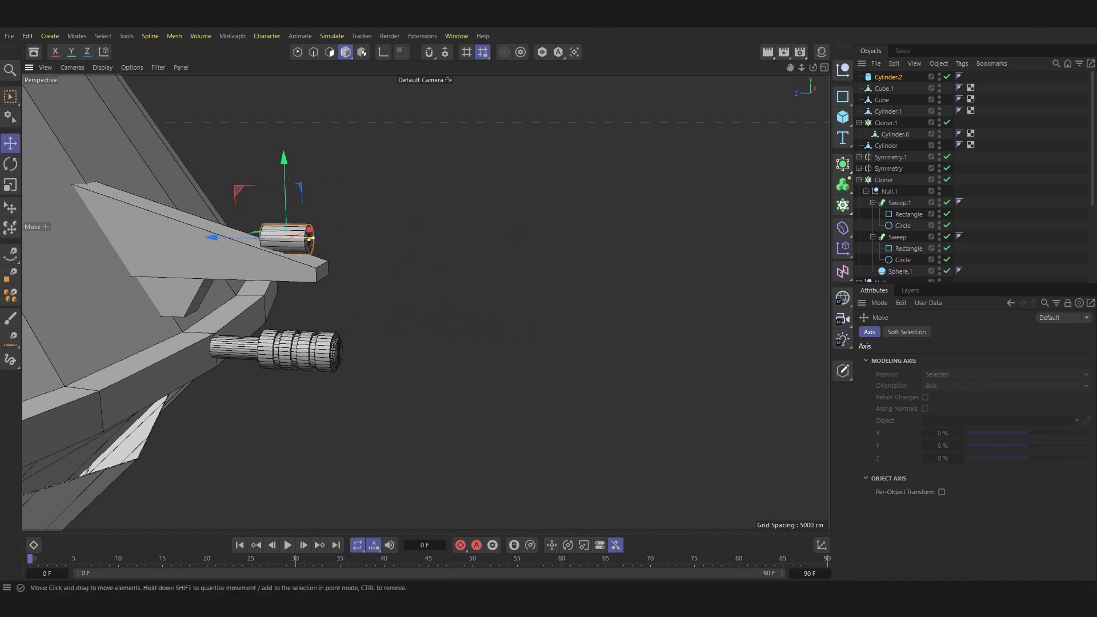
scroll(291, 239, up, 3)
scroll(291, 240, up, 2)
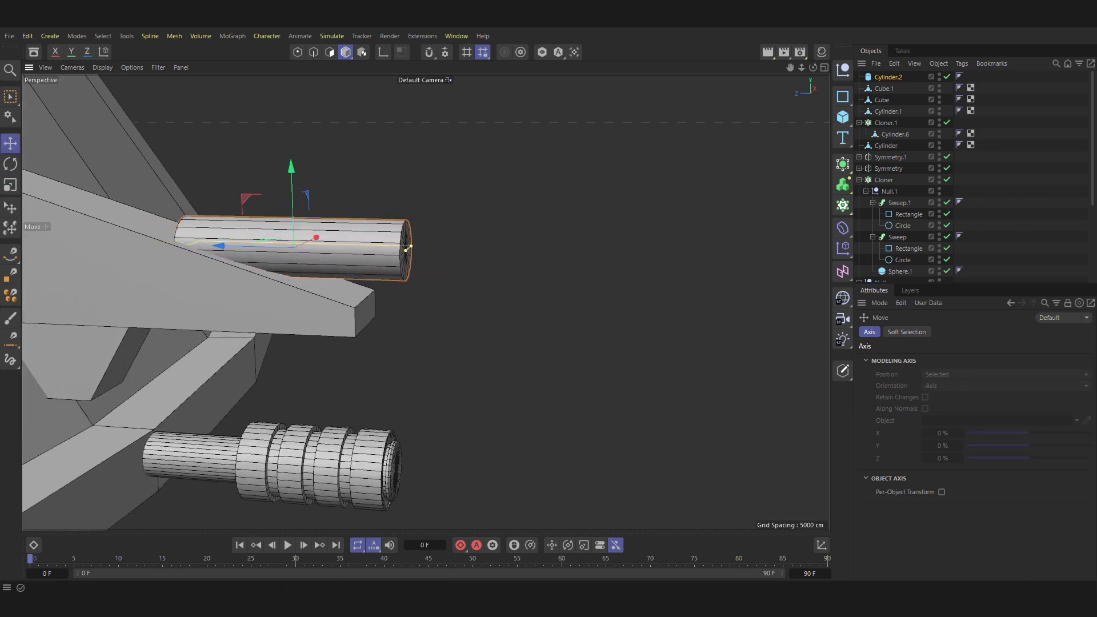
Ctrl-drag a copy of the cylinder upward and rotate it upright.
mouse_move(434, 249)
mouse_down()
mouse_move(426, 302)
mouse_move(366, 285)
mouse_up()
mouse_move(276, 228)
ctrl+mouse_down()
mouse_move(277, 134)
mouse_move(268, 171)
ctrl+mouse_up()
key(r)
mouse_move(343, 286)
alt+mouse_down()
mouse_move(426, 302)
mouse_move(400, 319)
mouse_move(381, 282)
mouse_move(434, 320)
alt+mouse_up()
Lower the small upright Cylinder.3 so it rests on the tube.
key(e)
key(r)
key(e)
scroll(439, 319, up, 3)
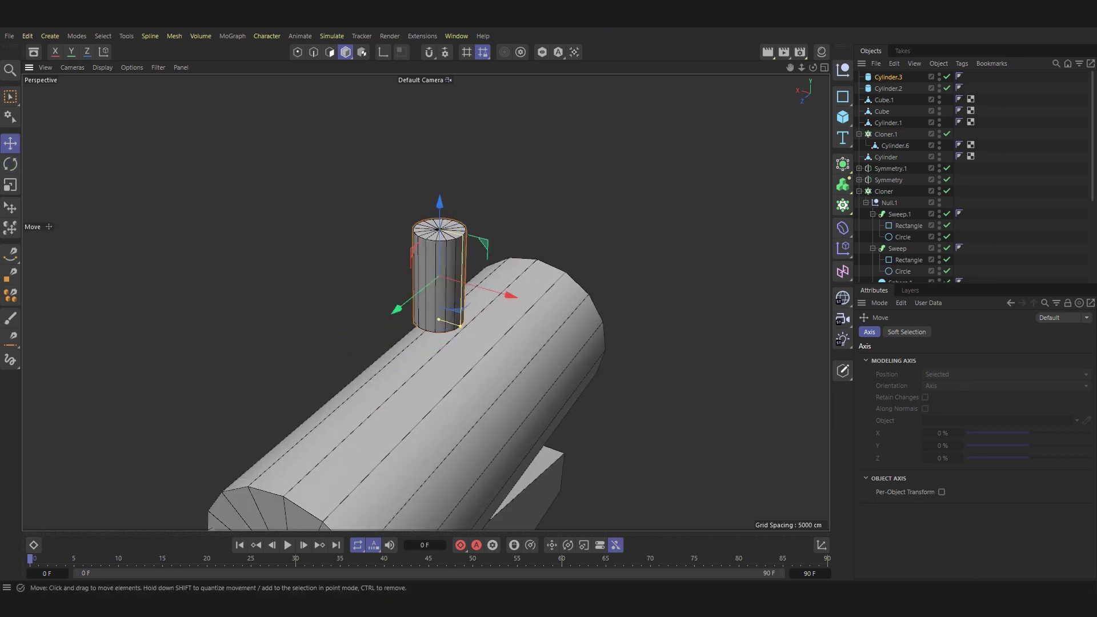
drag(440, 209, 439, 265)
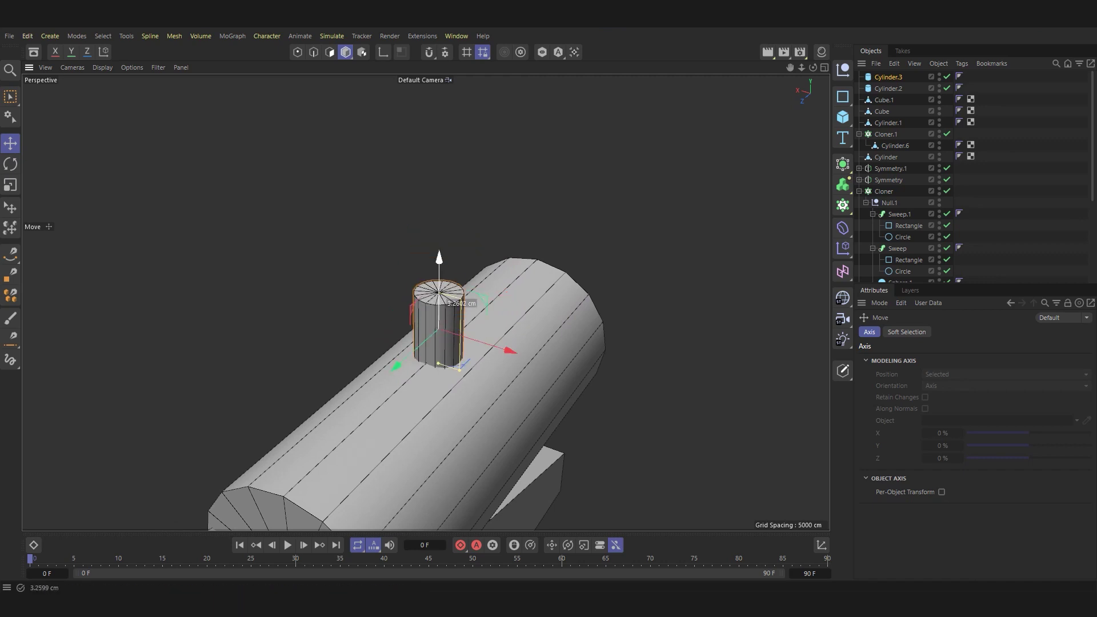
mouse_move(445, 304)
mouse_down()
mouse_move(446, 292)
mouse_move(354, 286)
mouse_up()
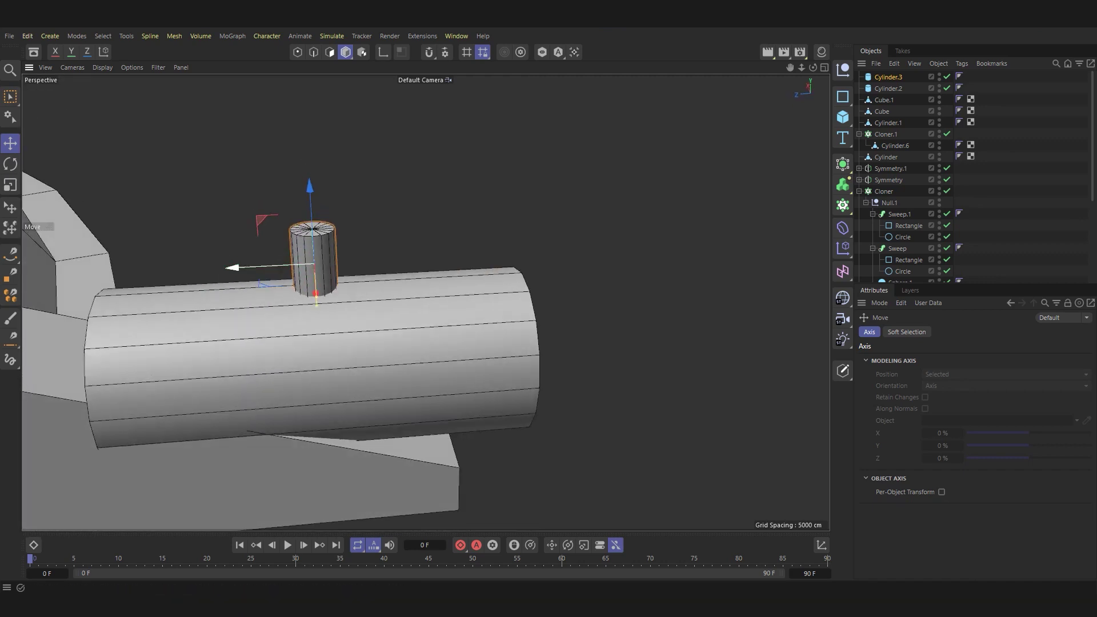
Make the small cylinder editable and select its top cap polygons.
key(c)
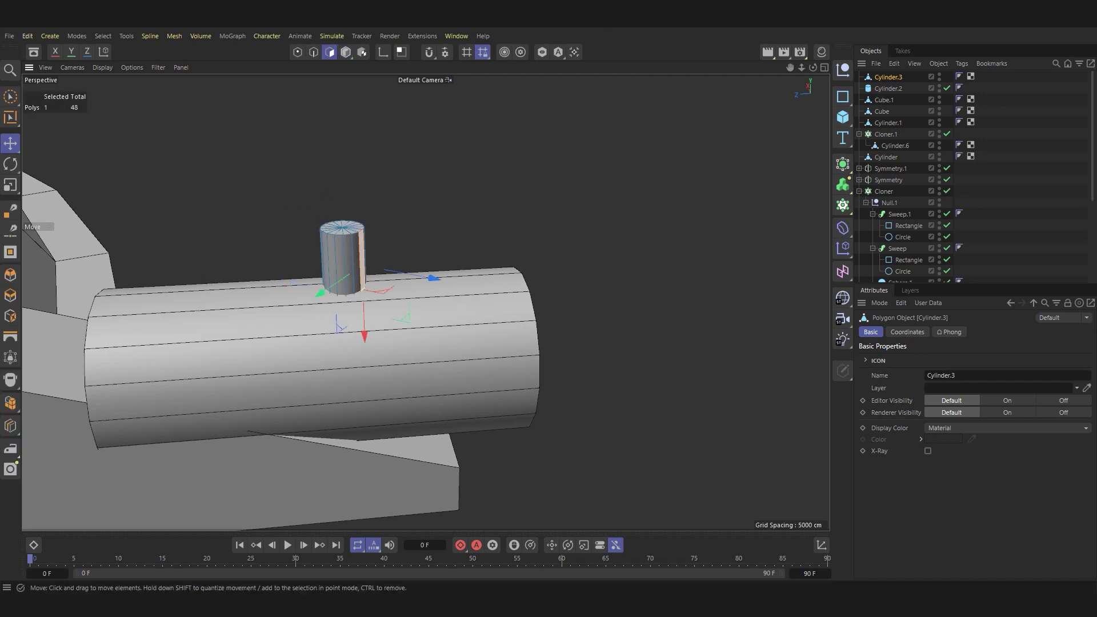
key(ctrl+a)
right_click(347, 278)
key(Escape)
key(space)
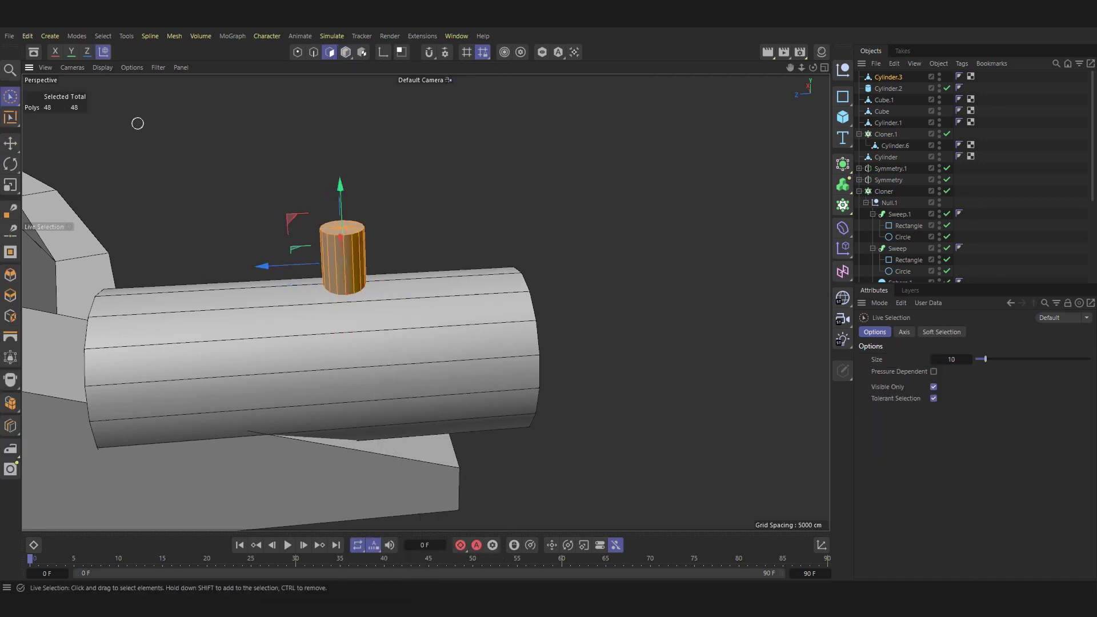
key(s)
mouse_move(368, 280)
mouse_down()
mouse_move(384, 296)
mouse_move(434, 296)
mouse_up()
scroll(391, 297, up, 3)
Inset and extrude the top cap twice into a narrower stepped neck.
key(i)
key(d)
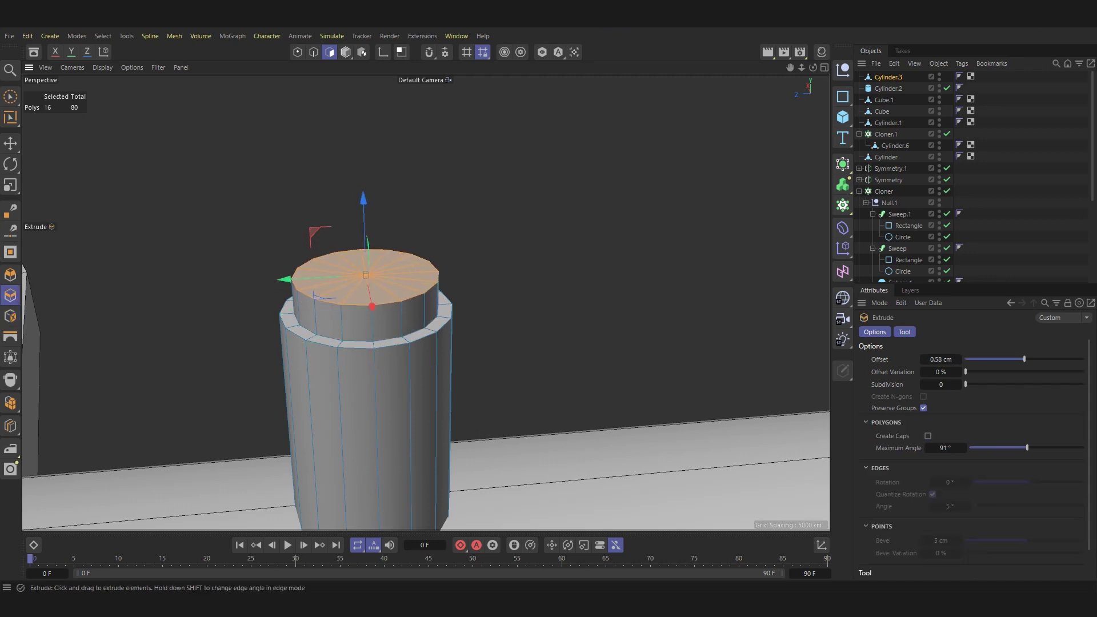
key(i)
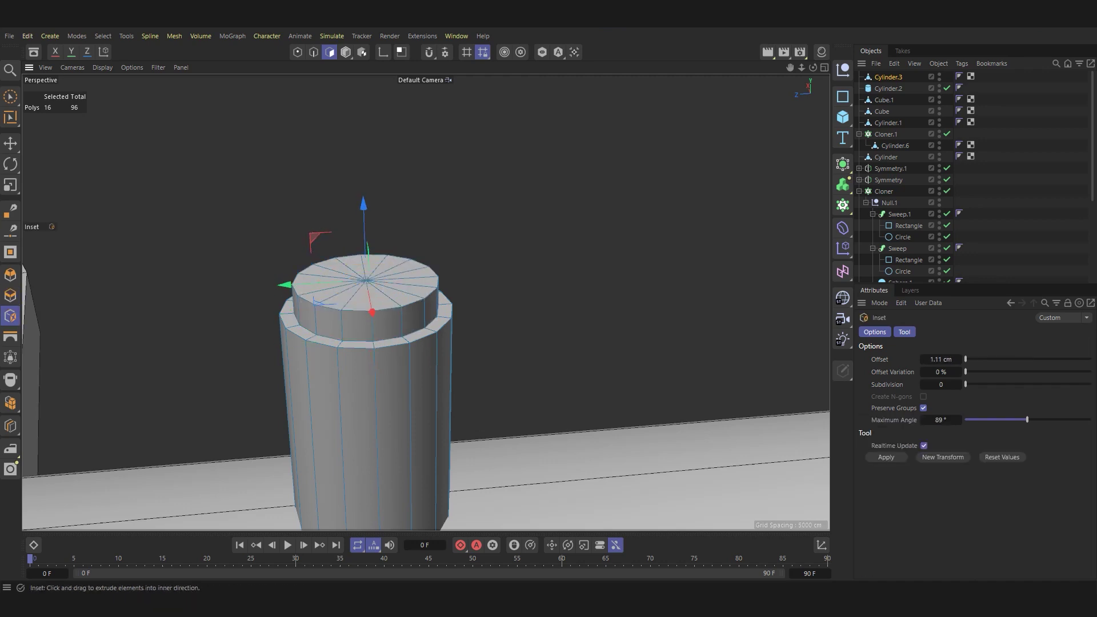
key(d)
drag(399, 297, 422, 297)
key(e)
Deselect the cylinder and switch to the four-view layout with F5.
scroll(502, 287, down, 3)
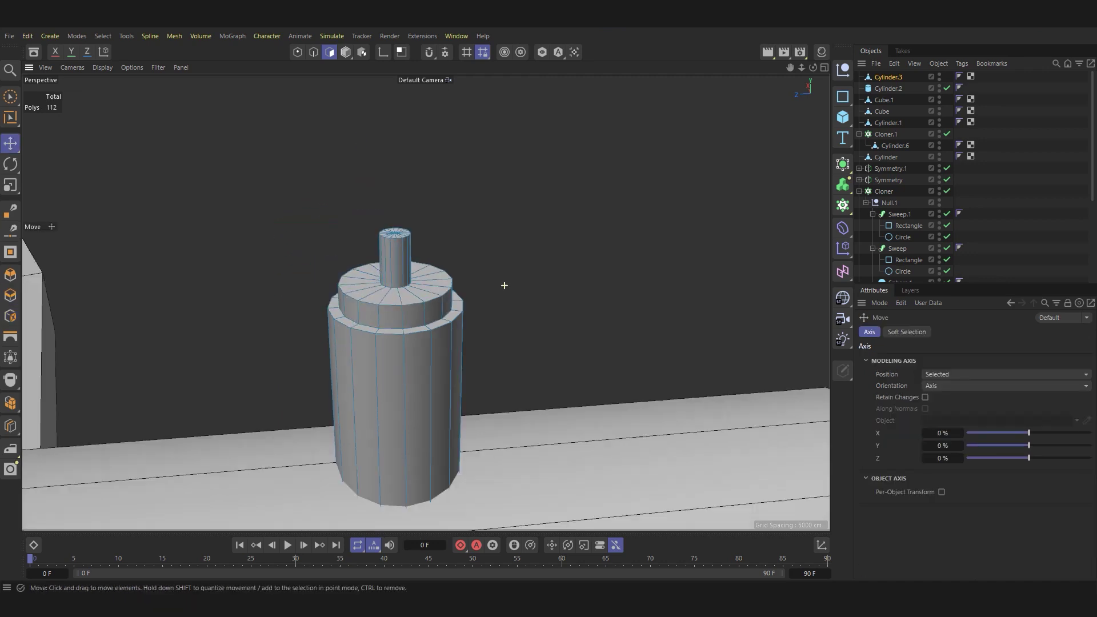
alt+drag(501, 286, 485, 385)
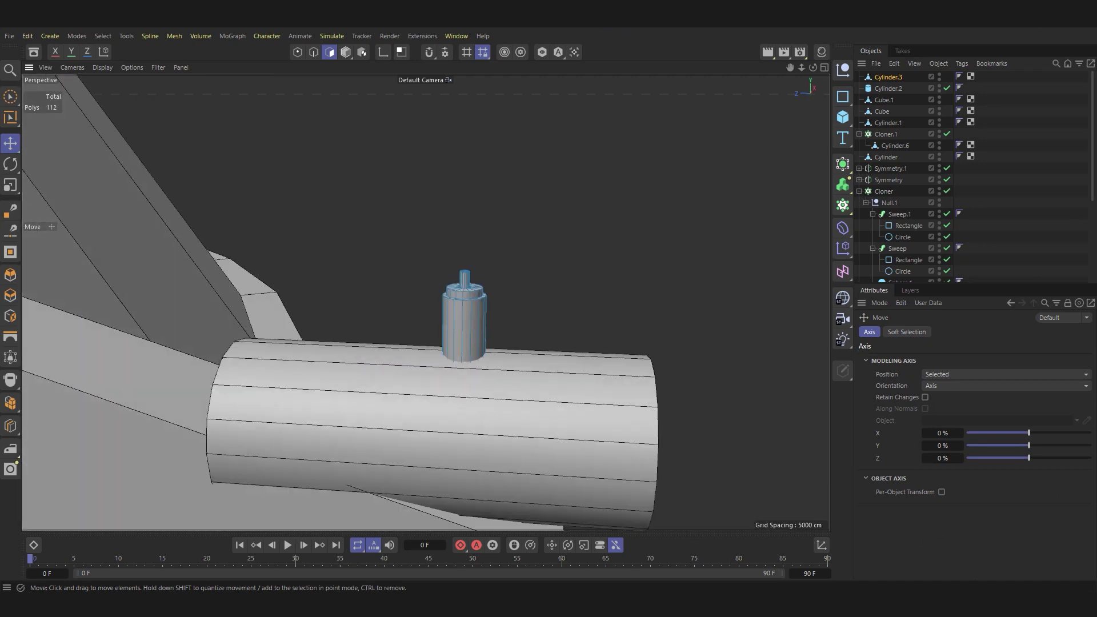
click(10, 231)
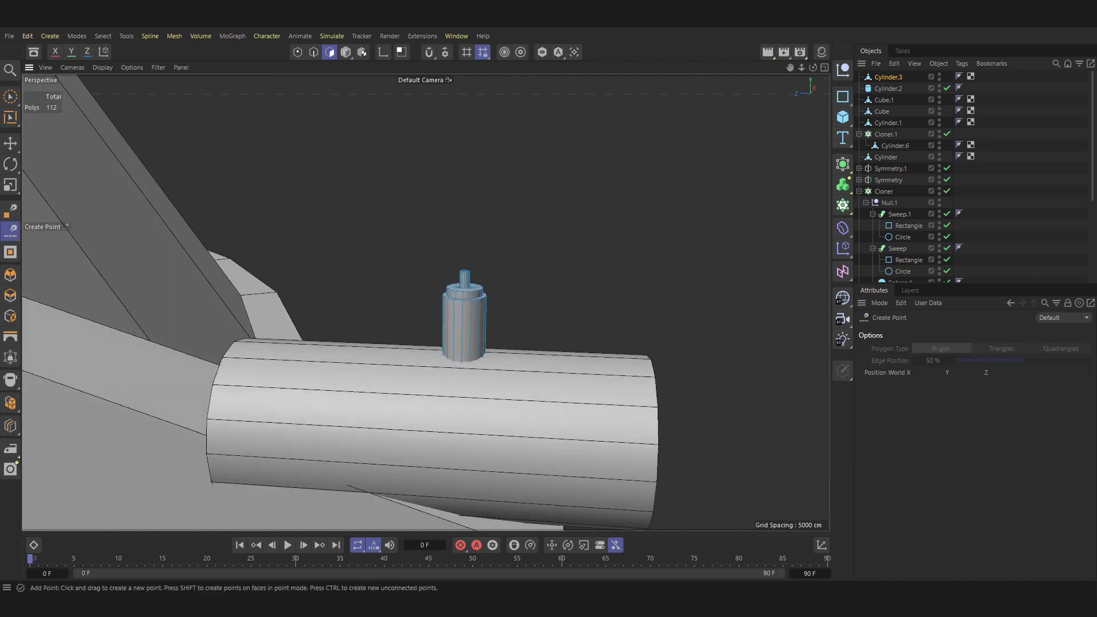
key(ctrl+shift+a)
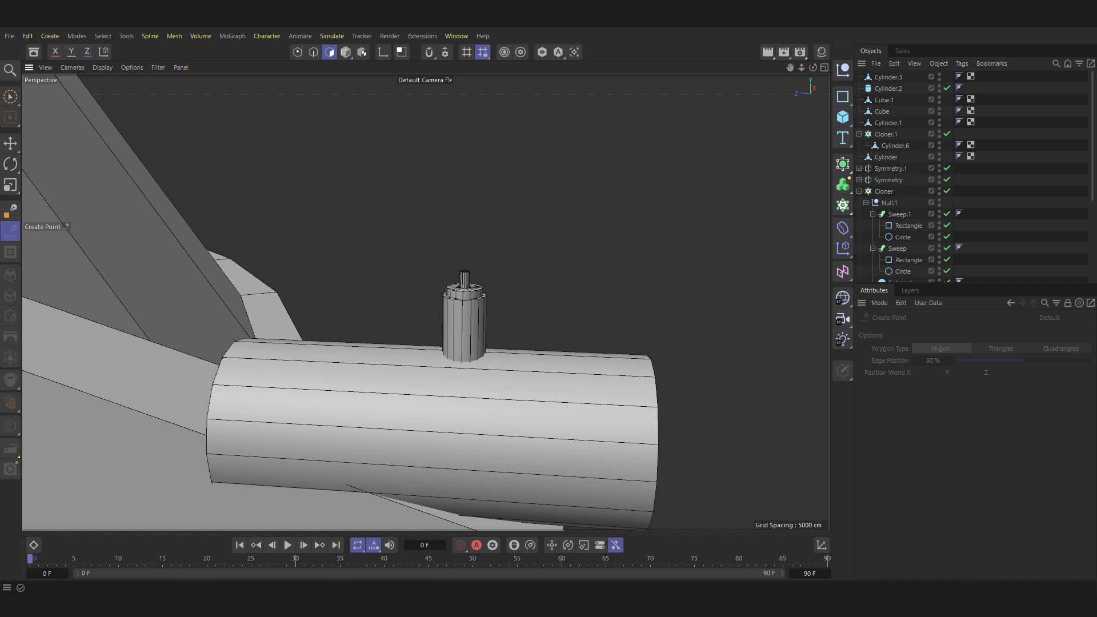
key(F5)
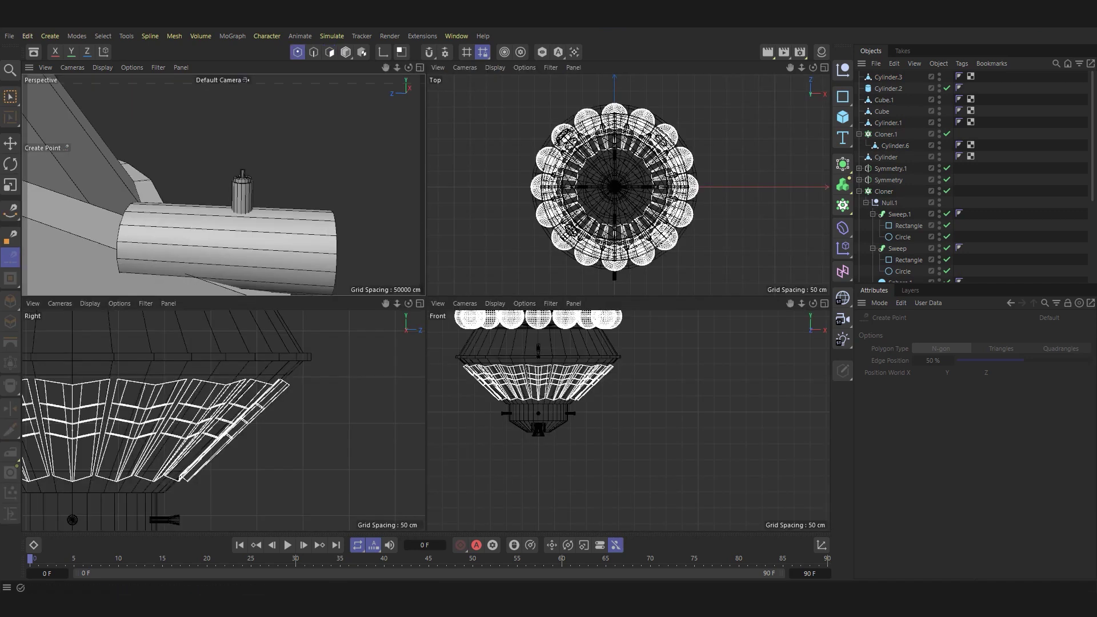
Maximize the Right side view and frame the small cylinder in it.
scroll(223, 417, down, 3)
key(F1)
key(F3)
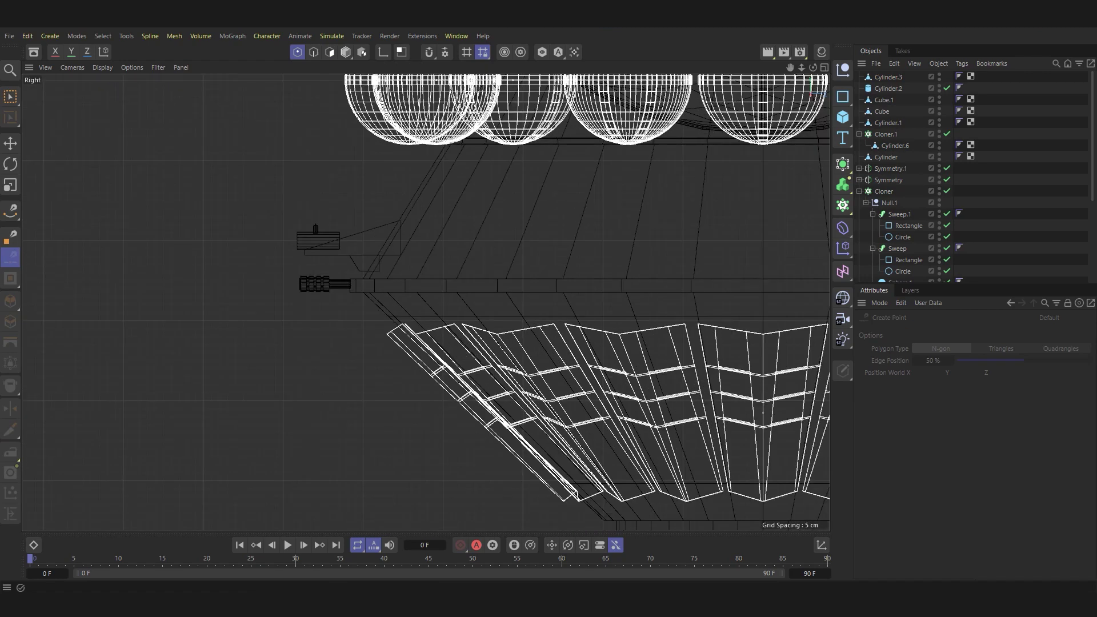
key(ctrl+z)
key(o)
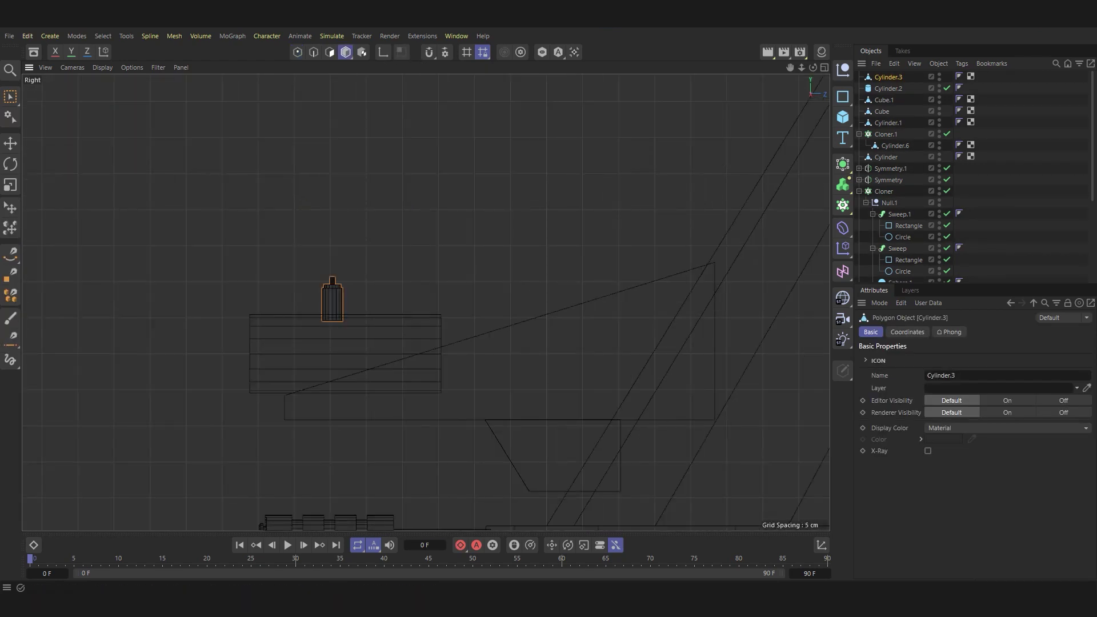
Draw a Bezier cable curve from the nozzle top toward the hull and add a Circle profile.
click(11, 253)
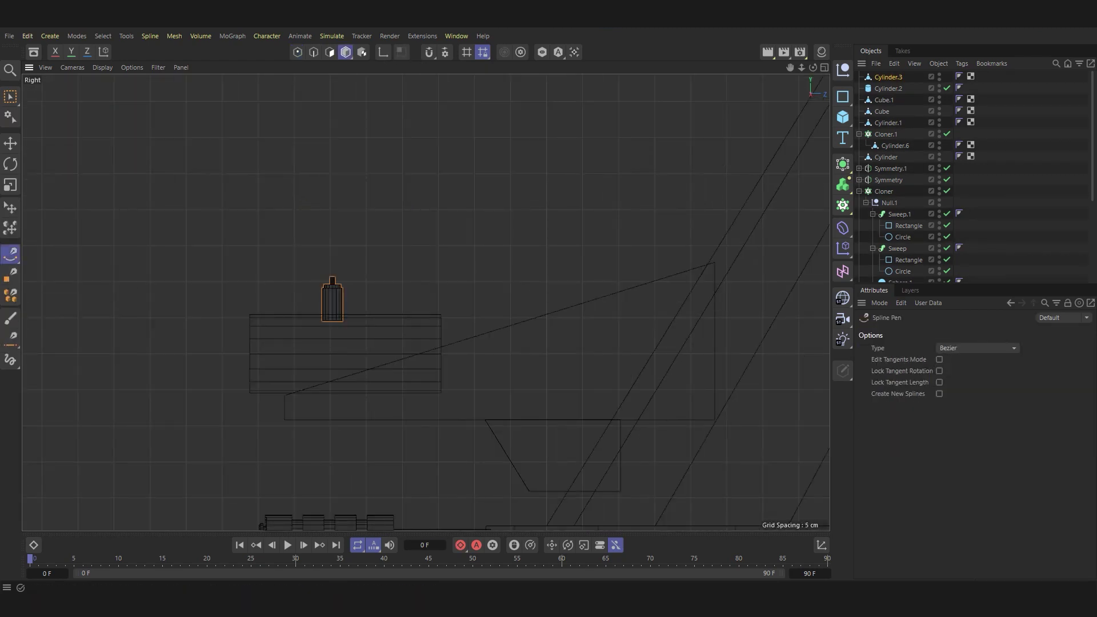
click(338, 239)
key(ctrl+z)
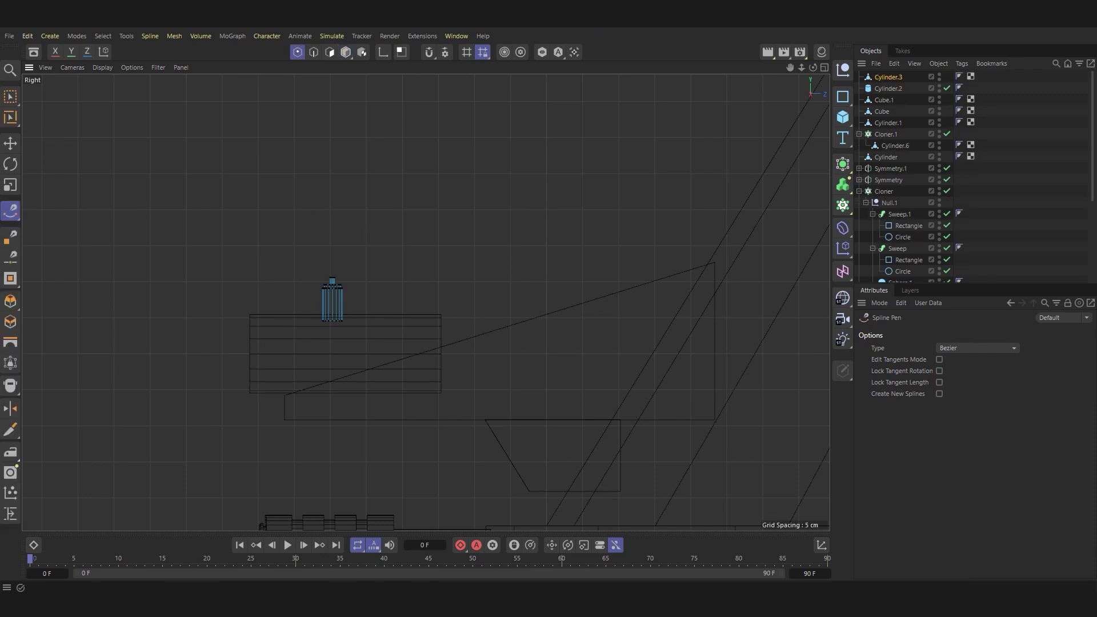
key(ctrl+z)
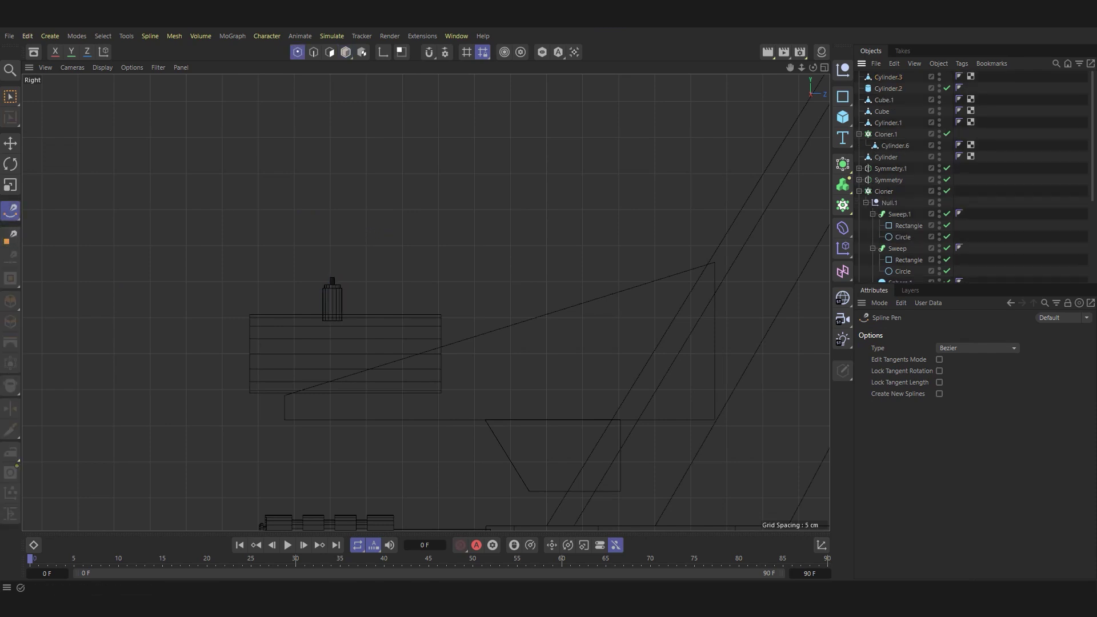
drag(335, 253, 340, 243)
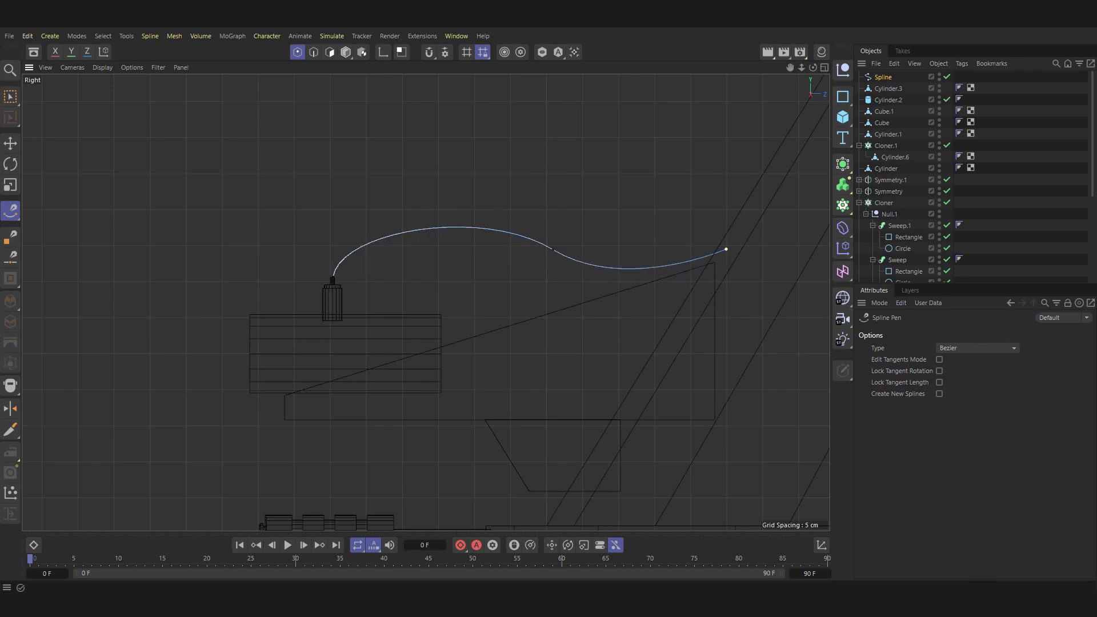
click(843, 95)
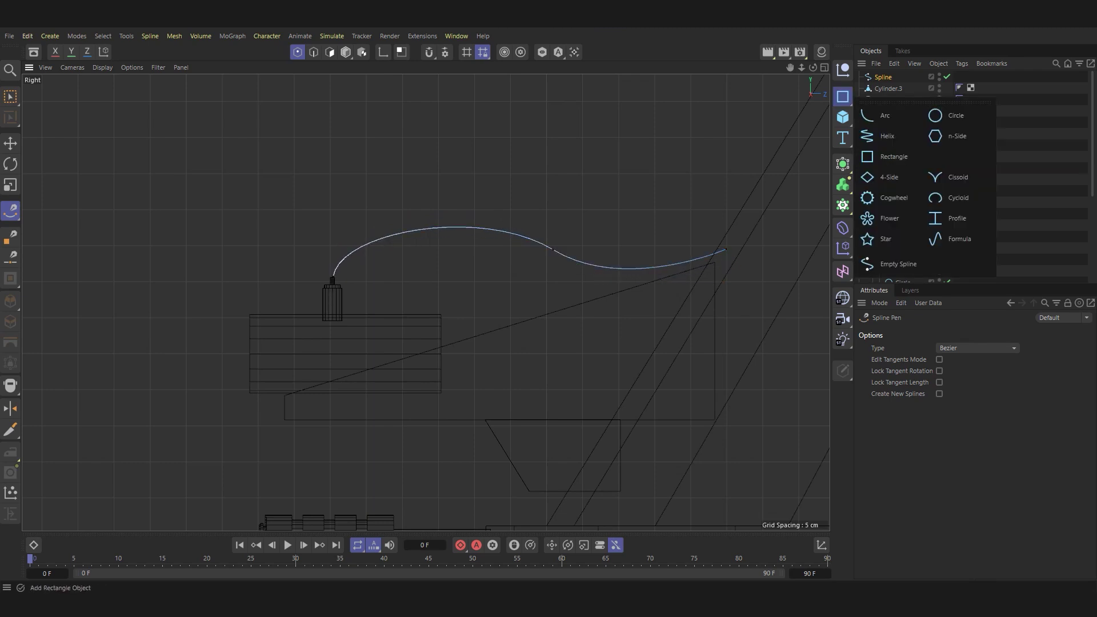
click(948, 111)
Add a Sweep with the Circle as its profile, radius 0.2 cm.
click(842, 164)
click(891, 229)
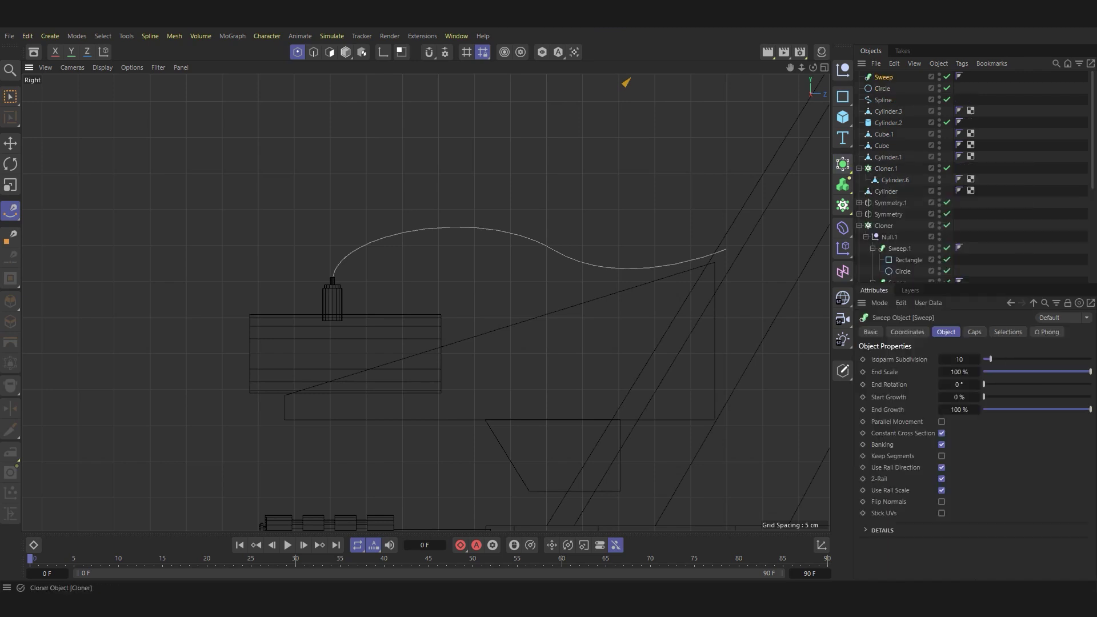
drag(882, 100, 883, 77)
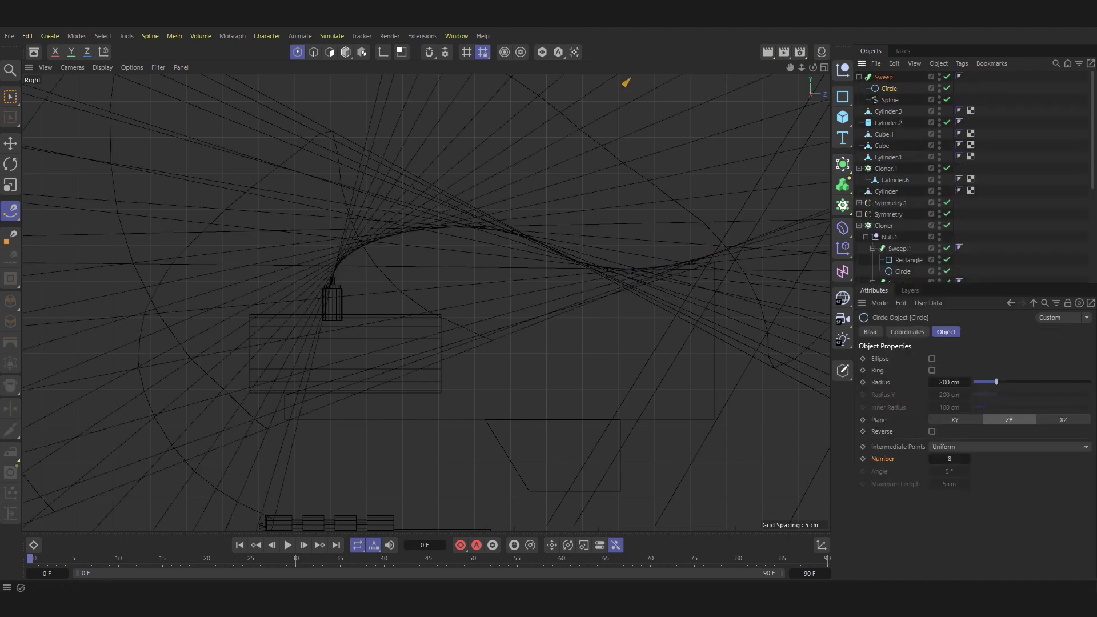
text(0.2)
key(Return)
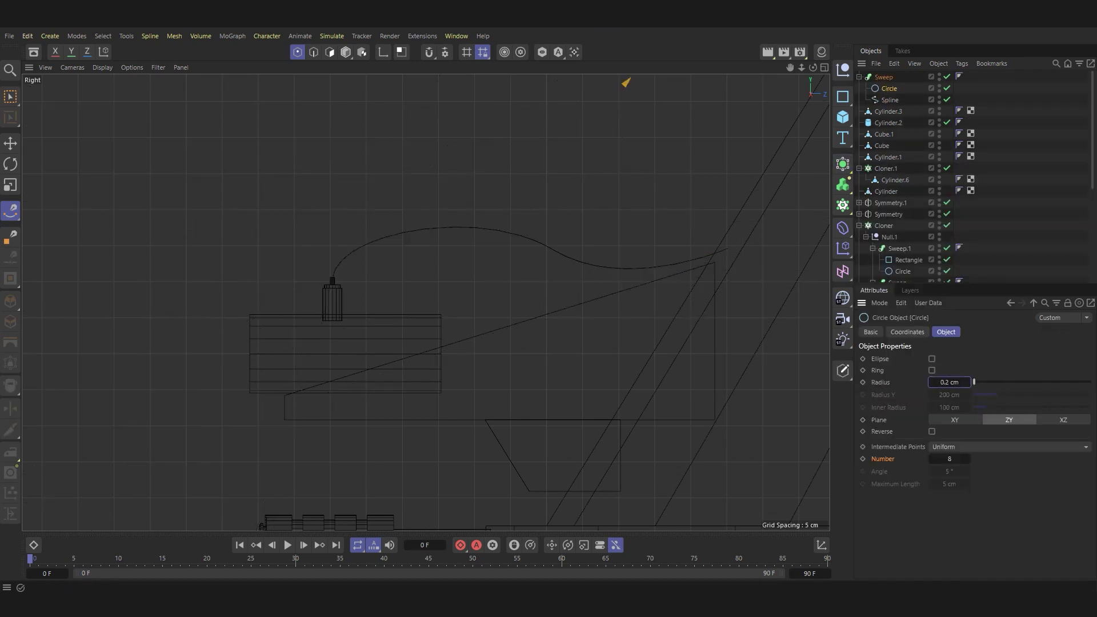
Back in the full perspective view, keep the cable spline Bezier with 3 intermediate points.
key(e)
key(F5)
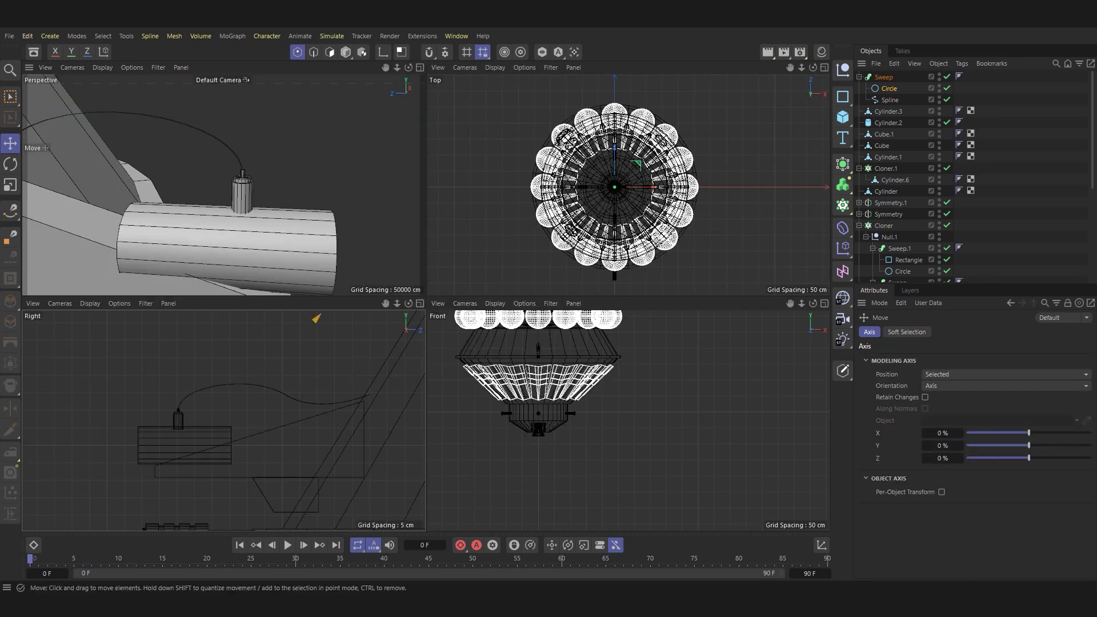
middle_click(215, 82)
scroll(215, 83, up, 3)
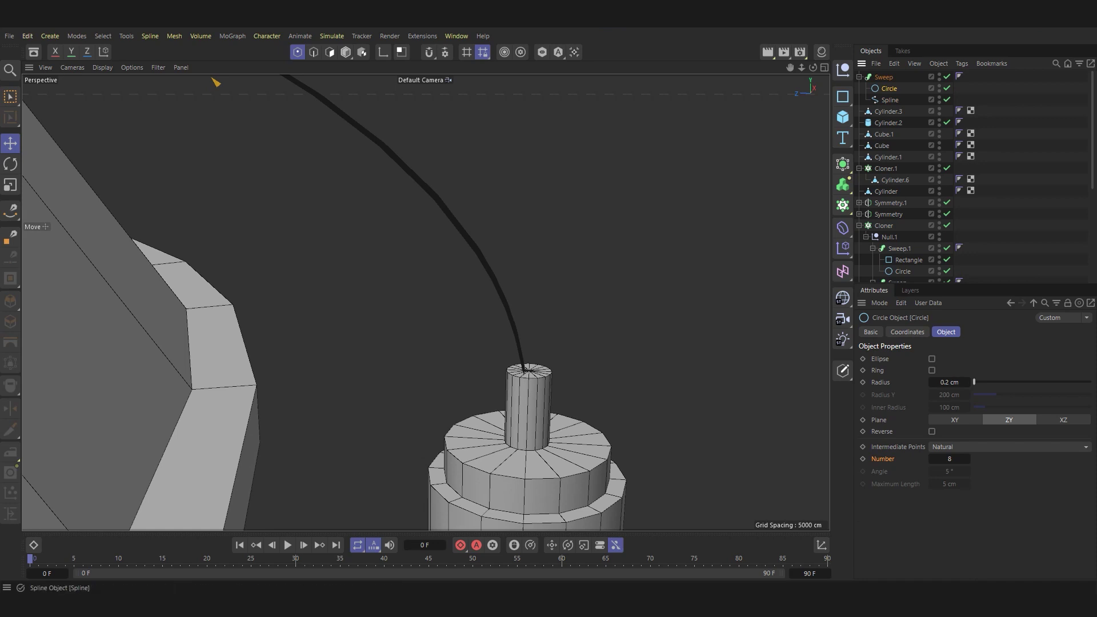
click(889, 100)
click(1008, 358)
click(971, 448)
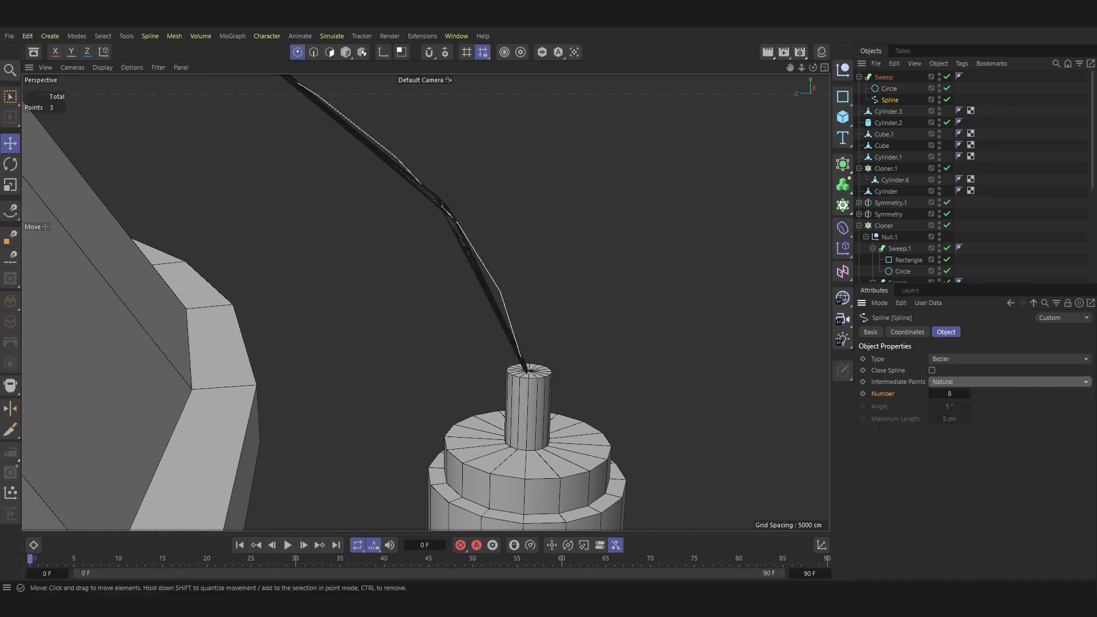
mouse_move(949, 394)
mouse_down()
mouse_move(931, 393)
mouse_move(970, 393)
mouse_move(965, 382)
mouse_up()
Lower the point Number of the cable's Circle profile.
scroll(426, 302, up, 5)
scroll(425, 302, down, 2)
click(889, 88)
scroll(674, 269, down, 3)
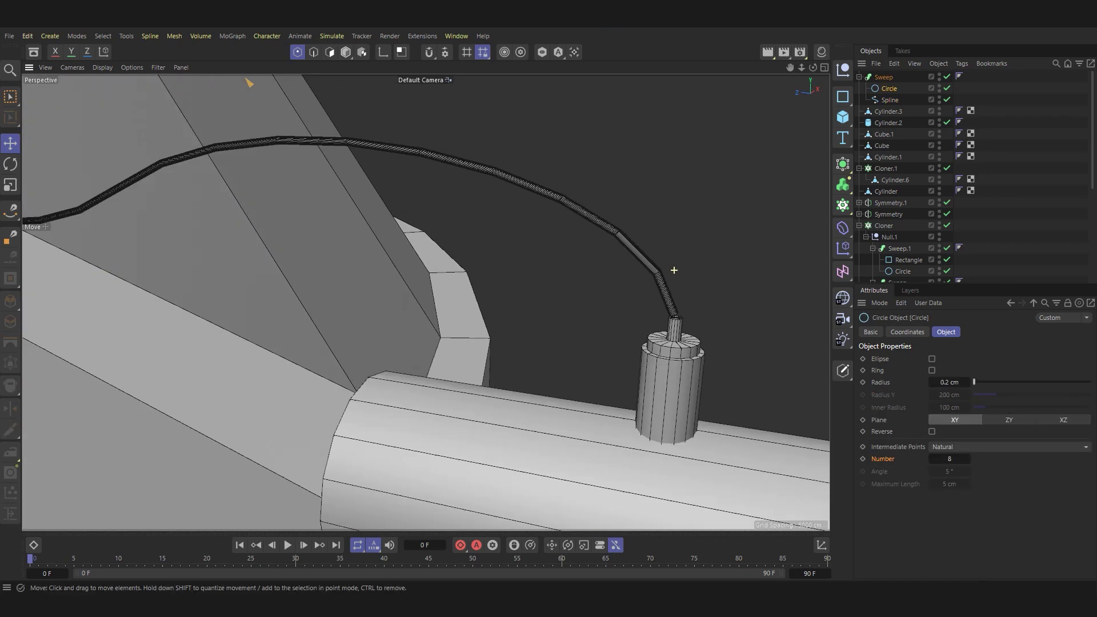
scroll(674, 269, up, 3)
drag(950, 458, 937, 458)
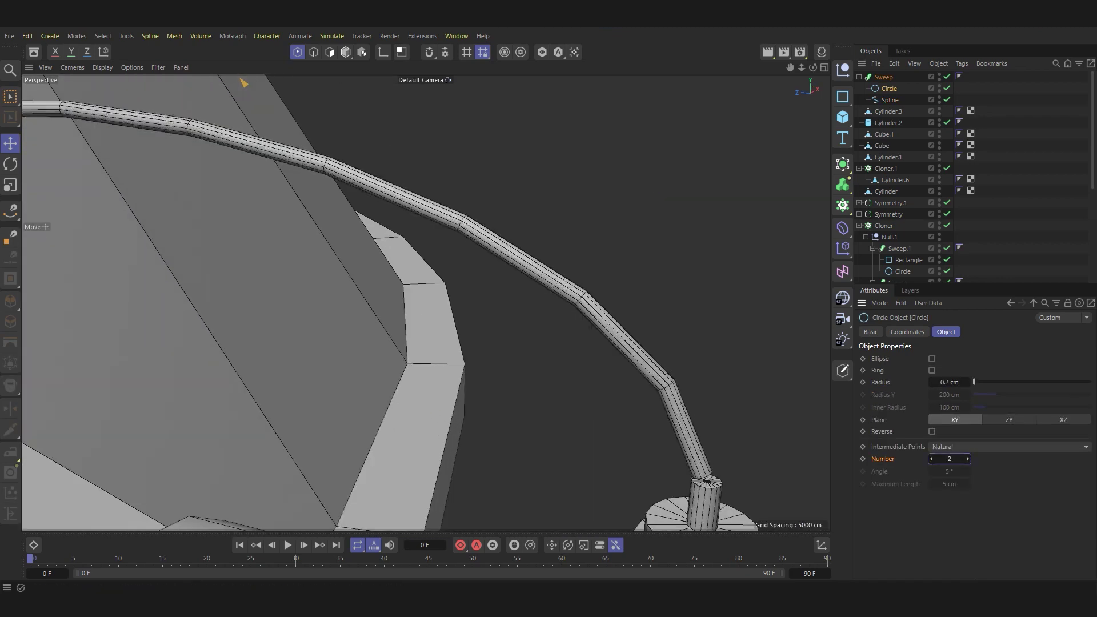
Select the cable path's end point and shift it slightly right.
click(889, 100)
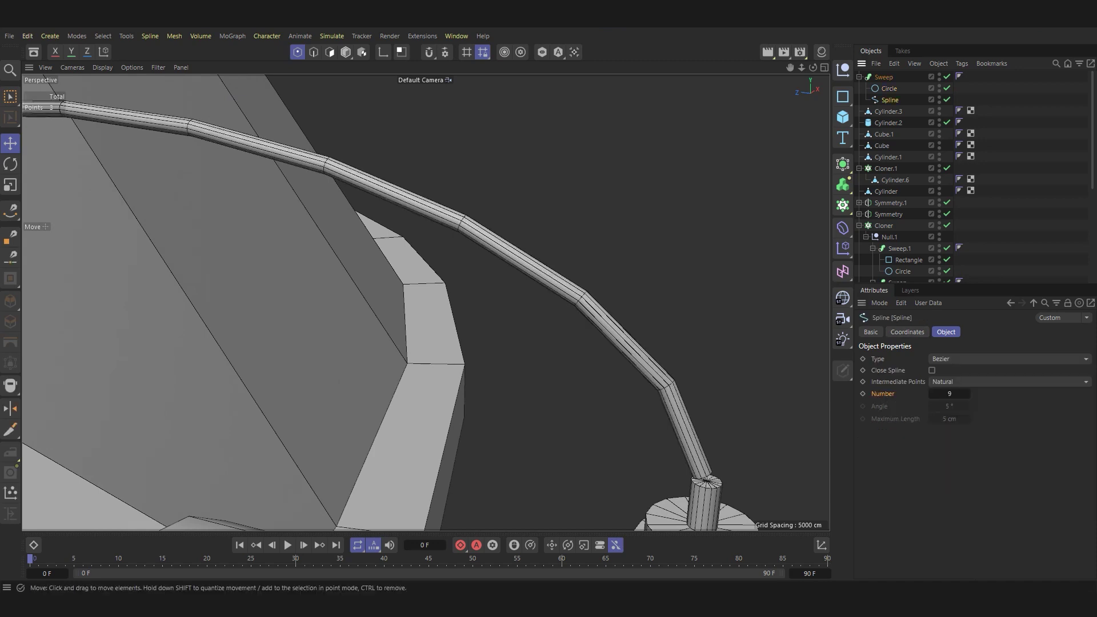
key(0)
drag(600, 365, 783, 509)
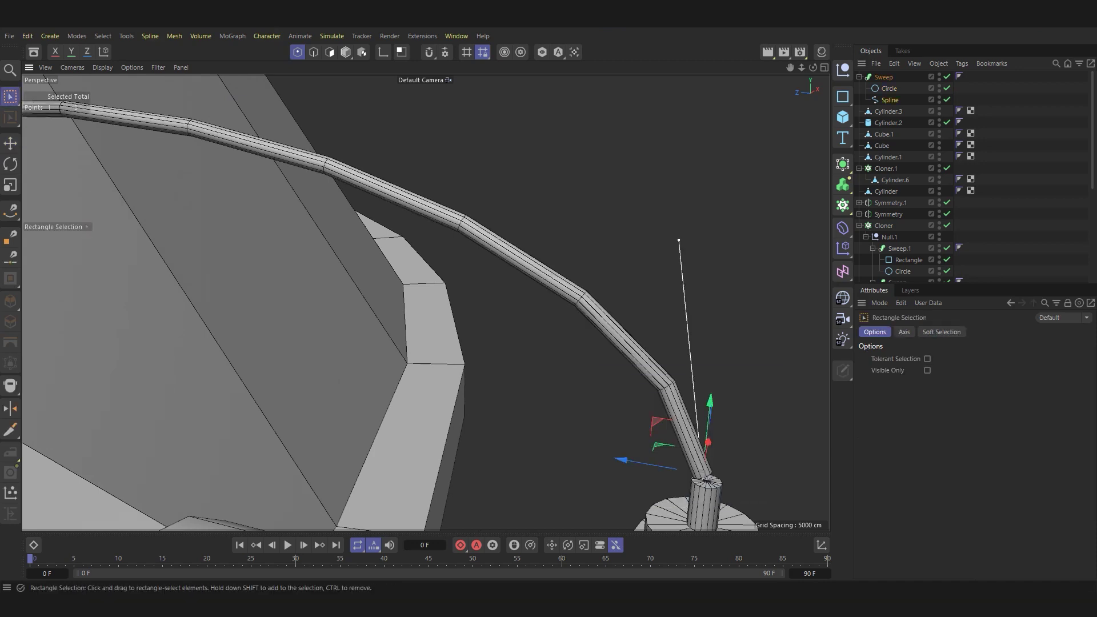
drag(702, 485, 709, 485)
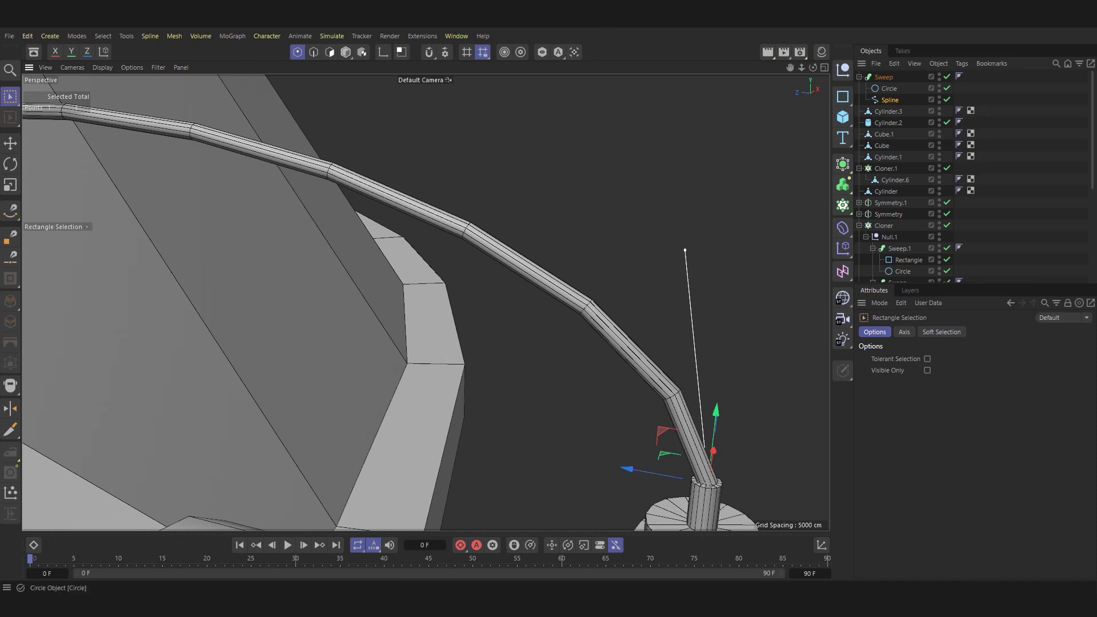
Set the cable profile Circle's radius to 0.1 cm.
click(889, 87)
text(0.1)
key(Return)
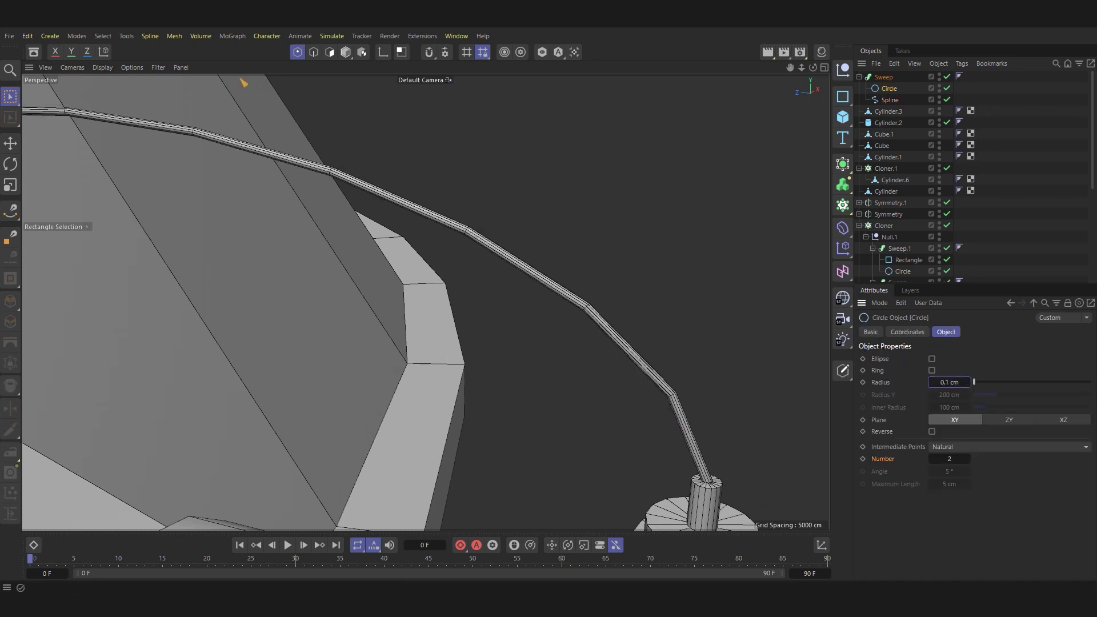
scroll(243, 81, down, 3)
scroll(242, 81, up, 3)
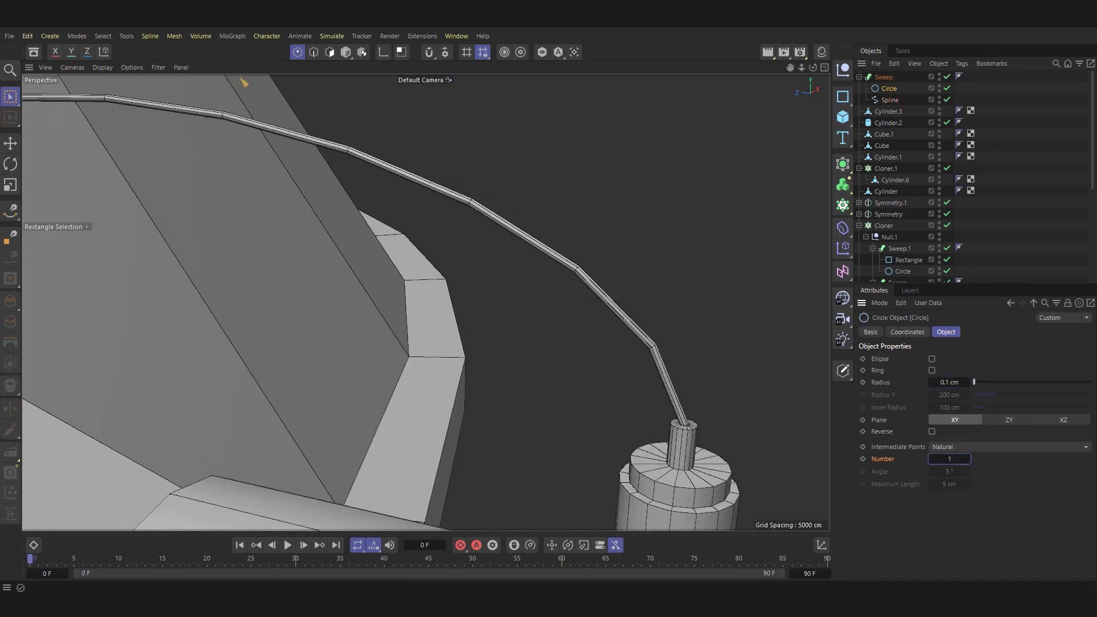
Raise the cable path spline's intermediate points Number to 14 for a smoother curve.
click(889, 99)
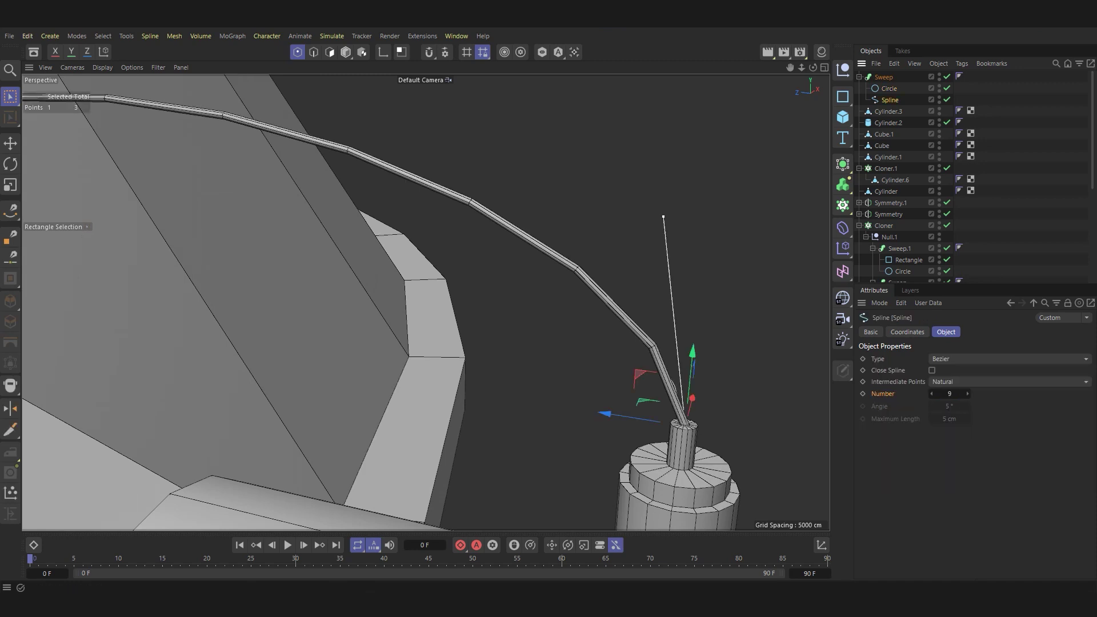
drag(967, 393, 982, 393)
click(967, 393)
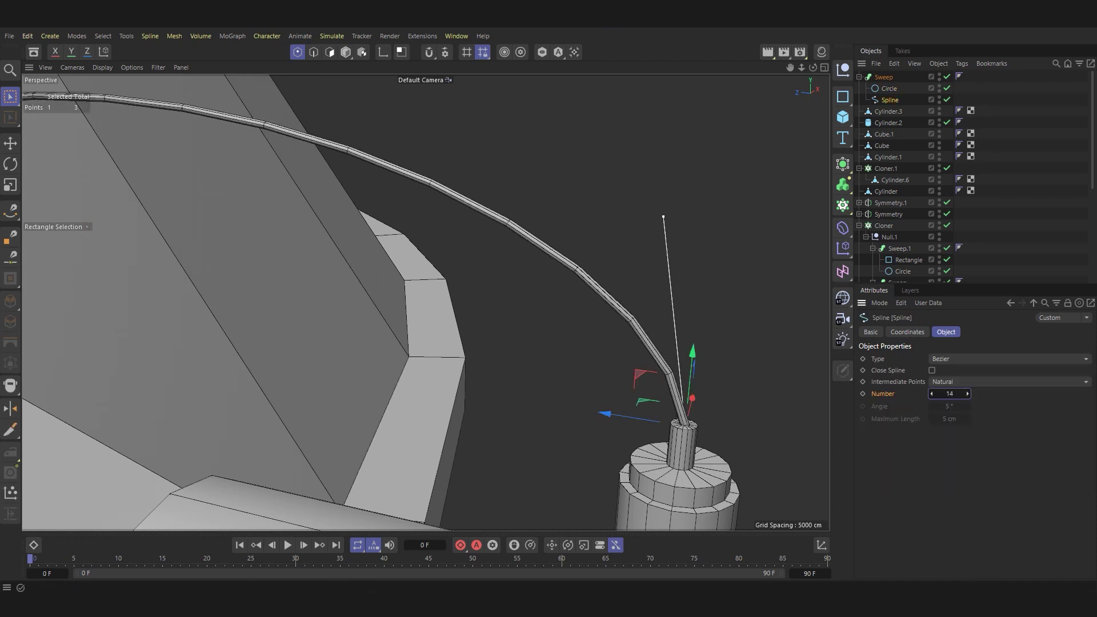
mouse_move(571, 297)
alt+mouse_down()
mouse_move(427, 254)
mouse_move(425, 290)
alt+mouse_up()
key(e)
scroll(428, 253, down, 5)
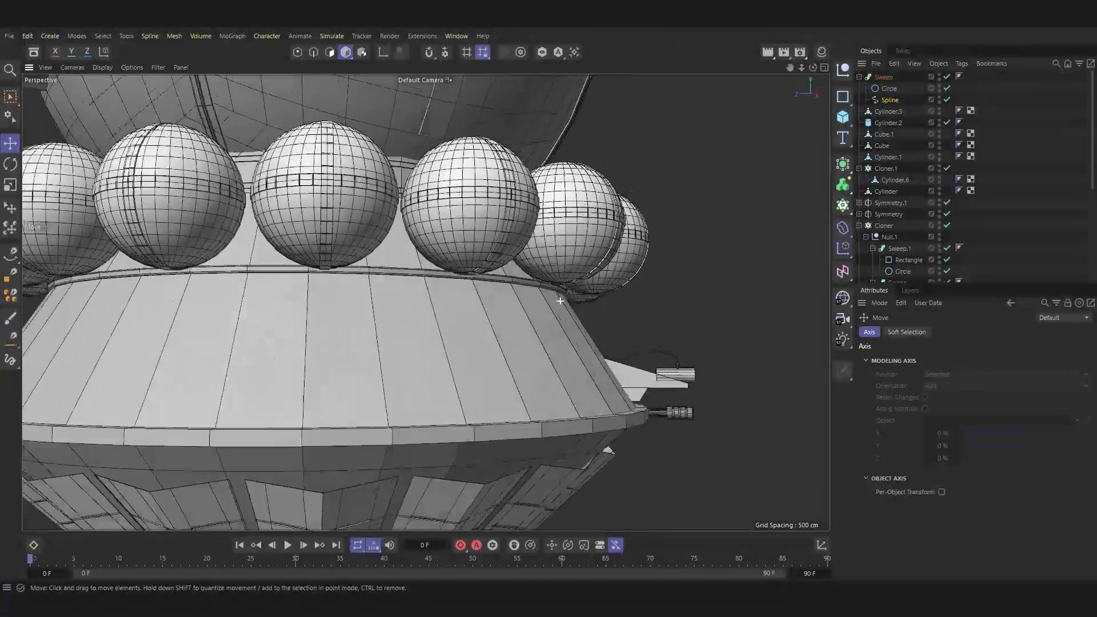
alt+drag(45, 227, 35, 224)
click(858, 76)
Group Sweep, Cylinder.3, Cylinder.2, Cube.1 and Cube under a Null with Alt+G.
click(883, 111)
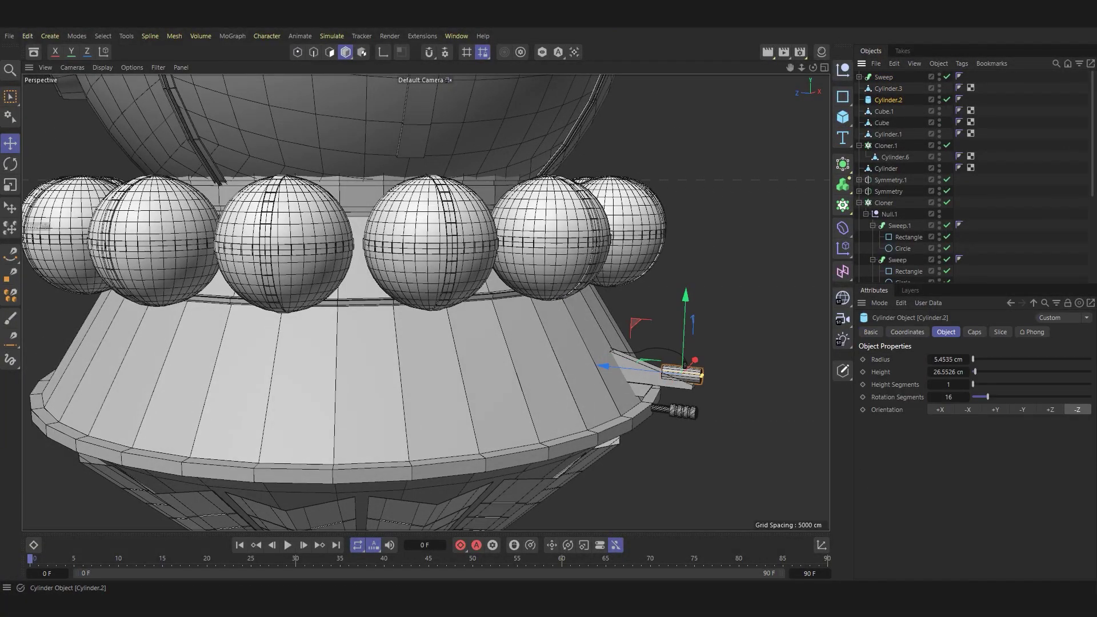
ctrl+click(881, 122)
shift+click(883, 77)
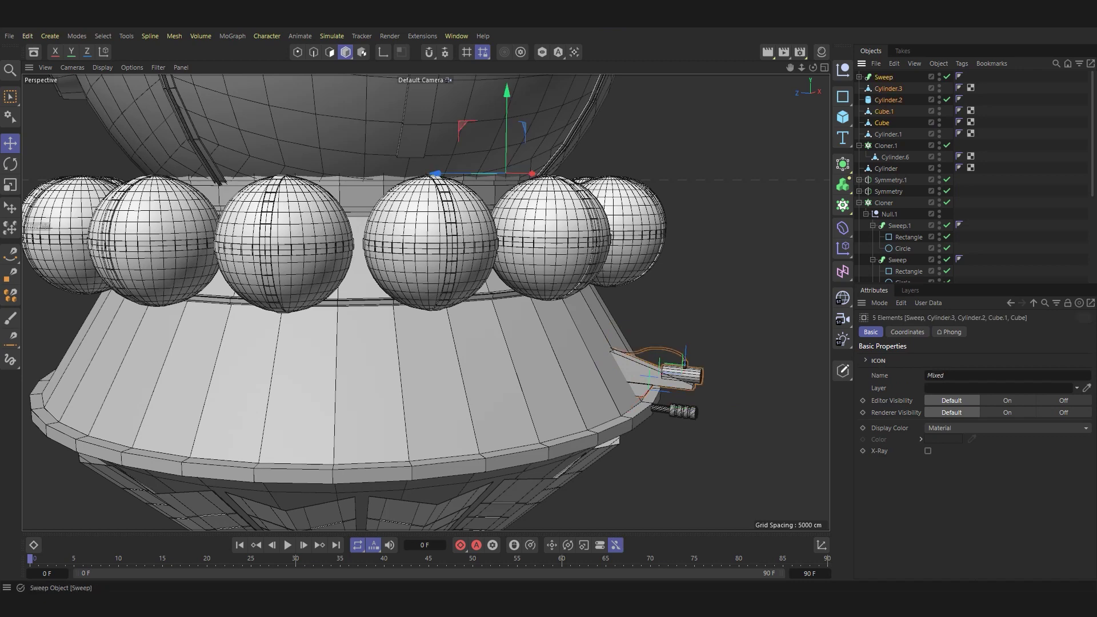
key(alt+g)
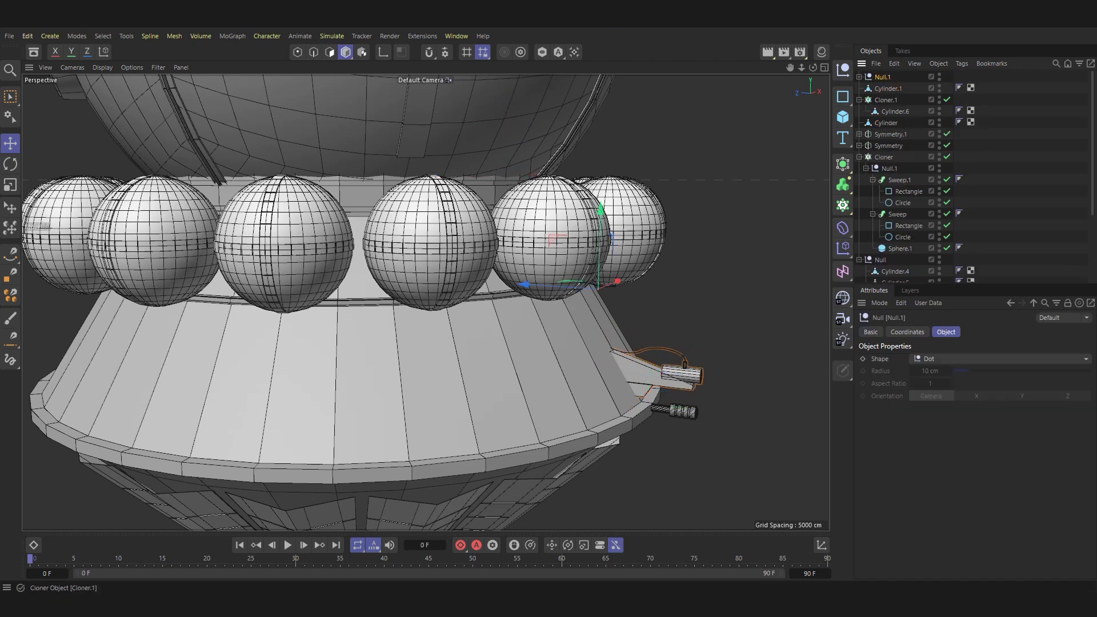
Add a Symmetry generator to mirror the pod group.
alt+drag(35, 224, 45, 227)
click(842, 164)
alt+click(905, 274)
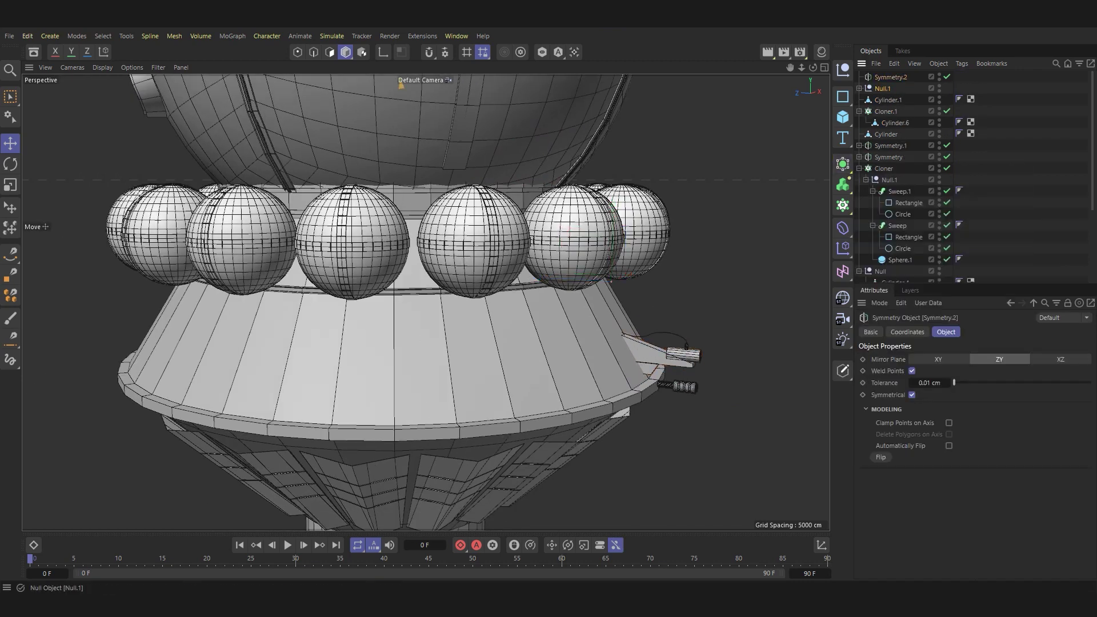
scroll(539, 240, down, 3)
alt+drag(539, 241, 688, 320)
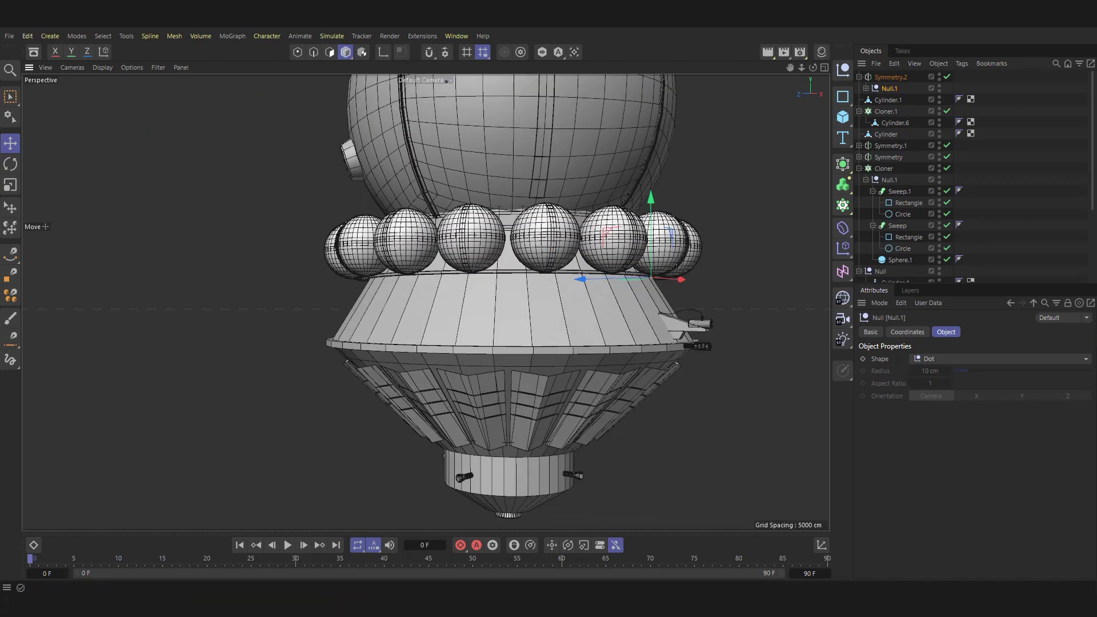
click(688, 320)
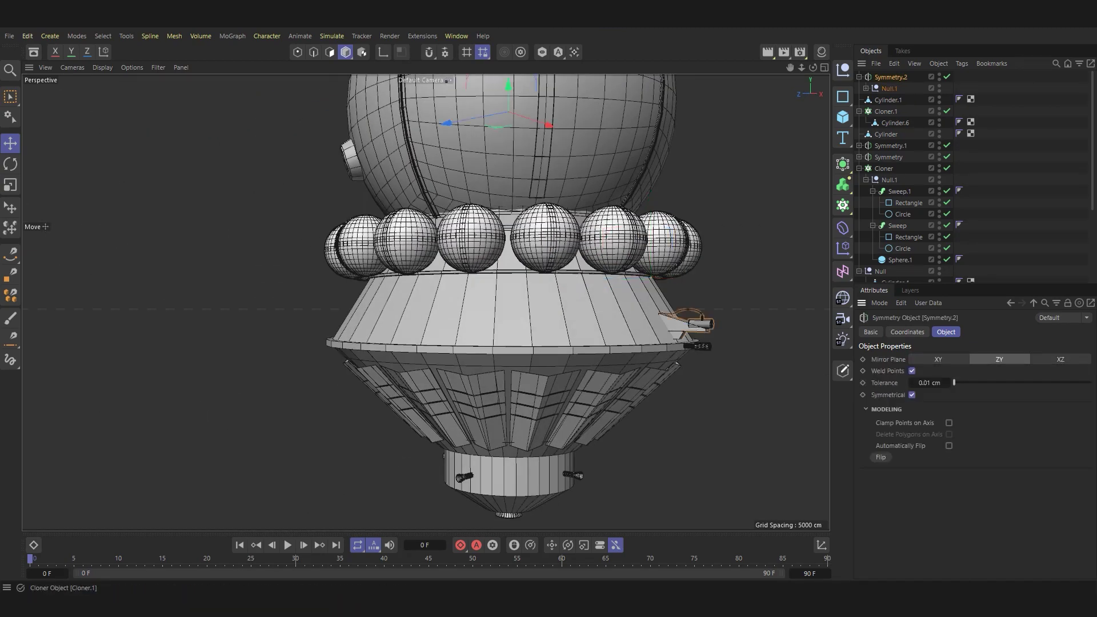
Reposition the Null pod group so the mirrored pods sit against the capsule.
click(688, 320)
drag(688, 320, 784, 318)
scroll(425, 303, down, 5)
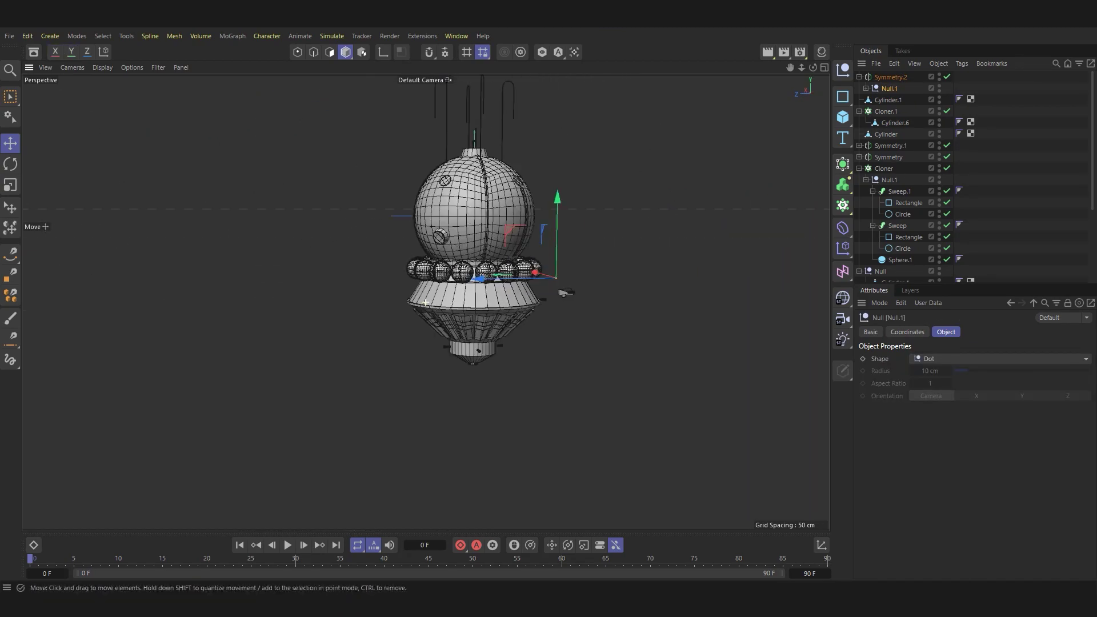
scroll(425, 302, up, 1)
scroll(425, 302, up, 3)
click(890, 76)
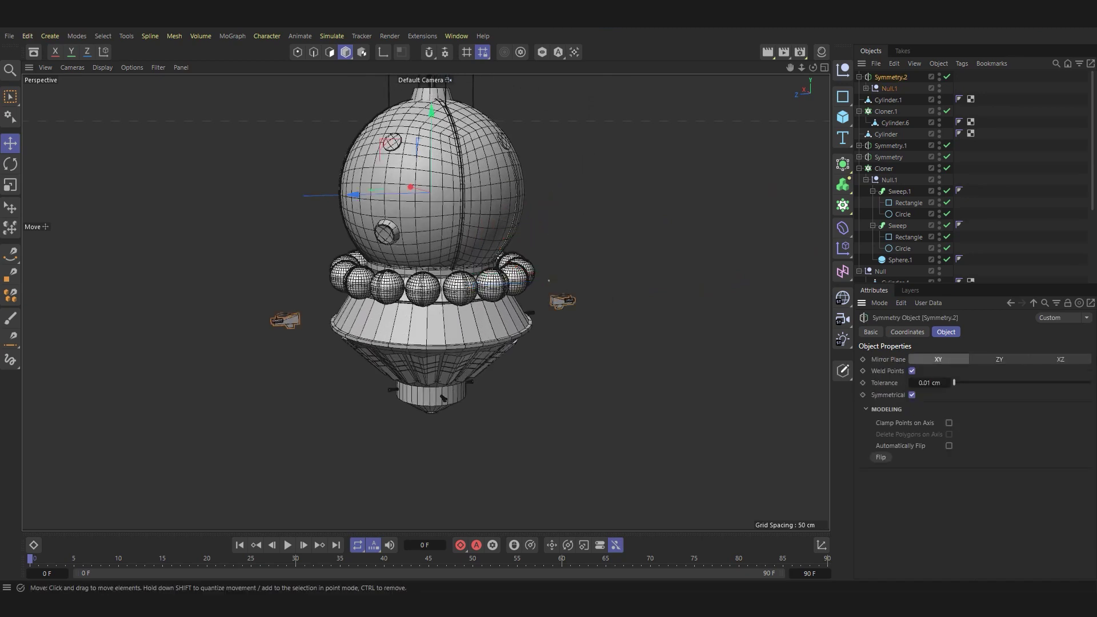
scroll(563, 268, up, 2)
click(561, 321)
drag(561, 321, 517, 323)
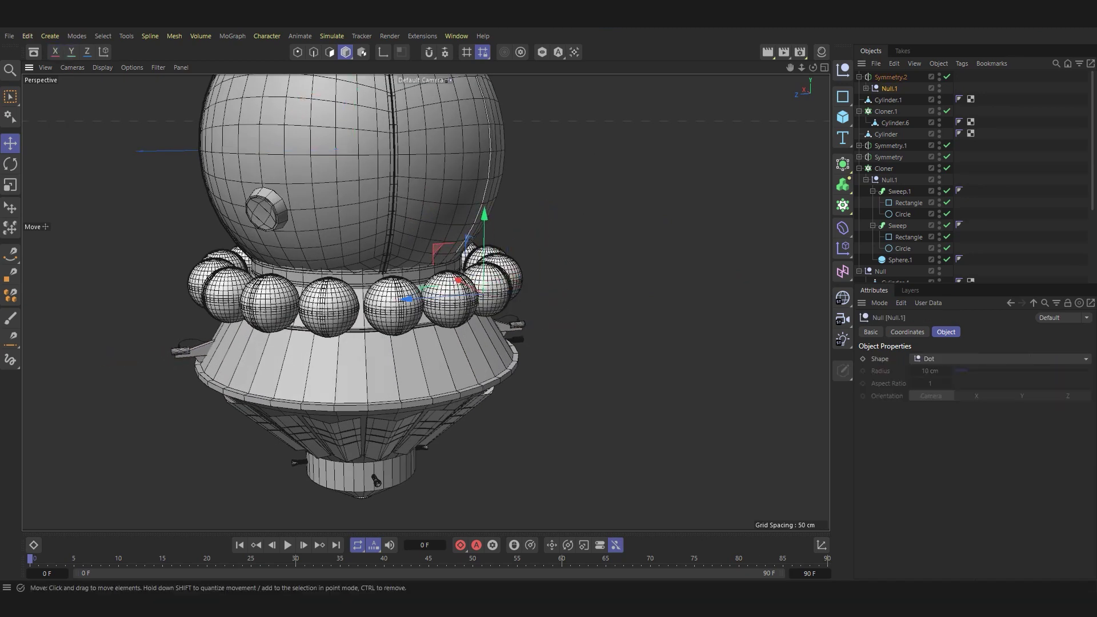
scroll(517, 322, up, 5)
scroll(517, 323, up, 3)
drag(291, 213, 279, 213)
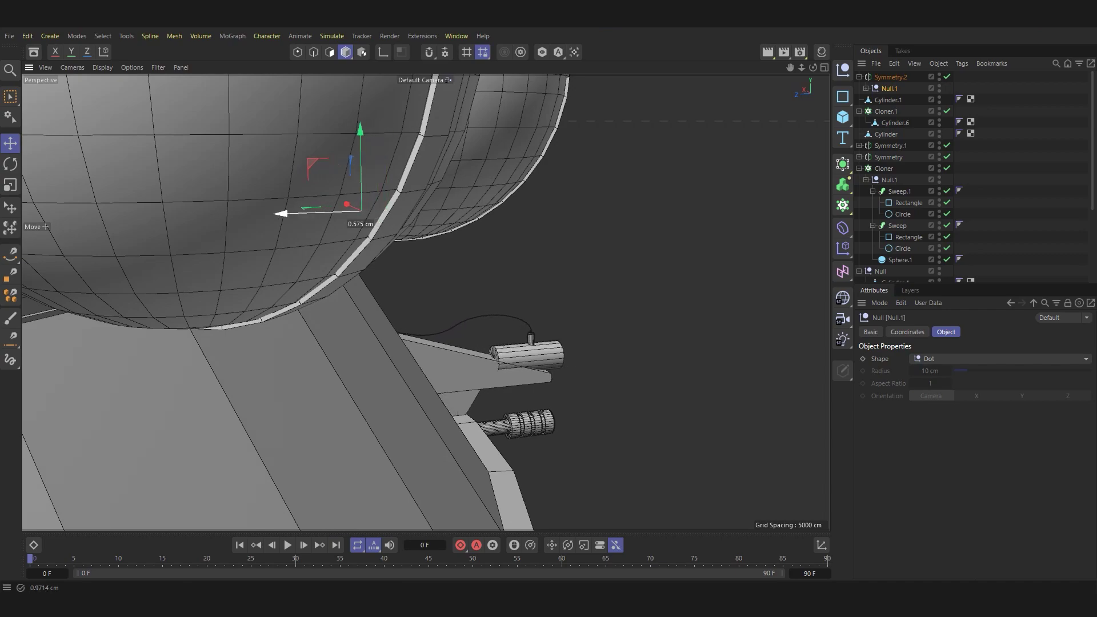
Zoom in on the mirrored pods and select the Cylinder.2 pod body.
scroll(377, 261, down, 3)
scroll(426, 301, up, 2)
scroll(475, 347, up, 5)
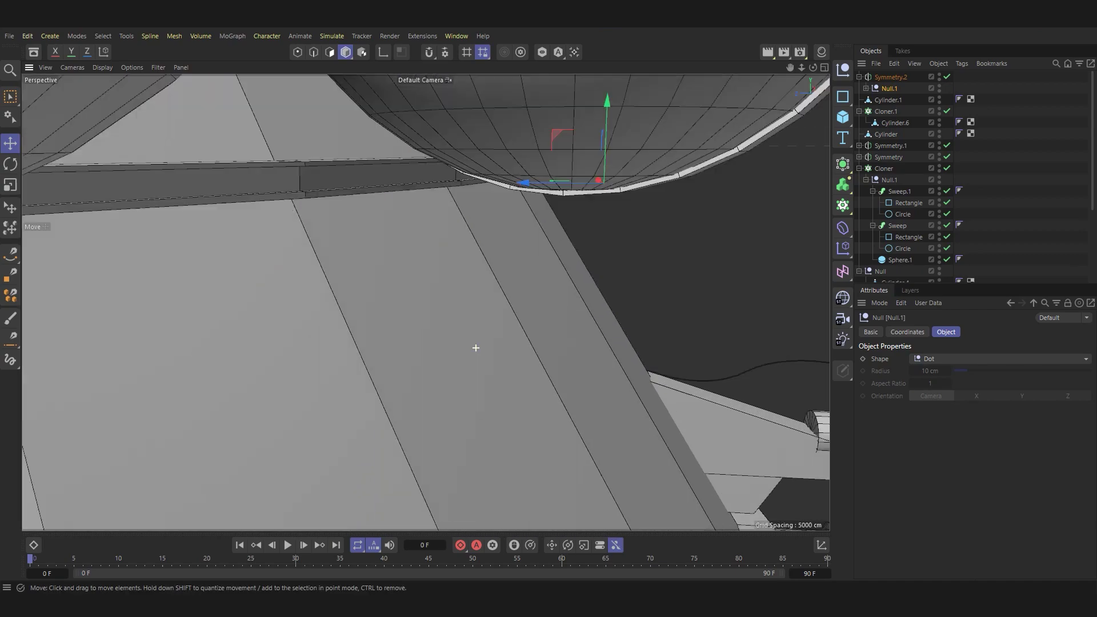
scroll(475, 348, down, 5)
scroll(558, 362, up, 2)
scroll(534, 359, up, 3)
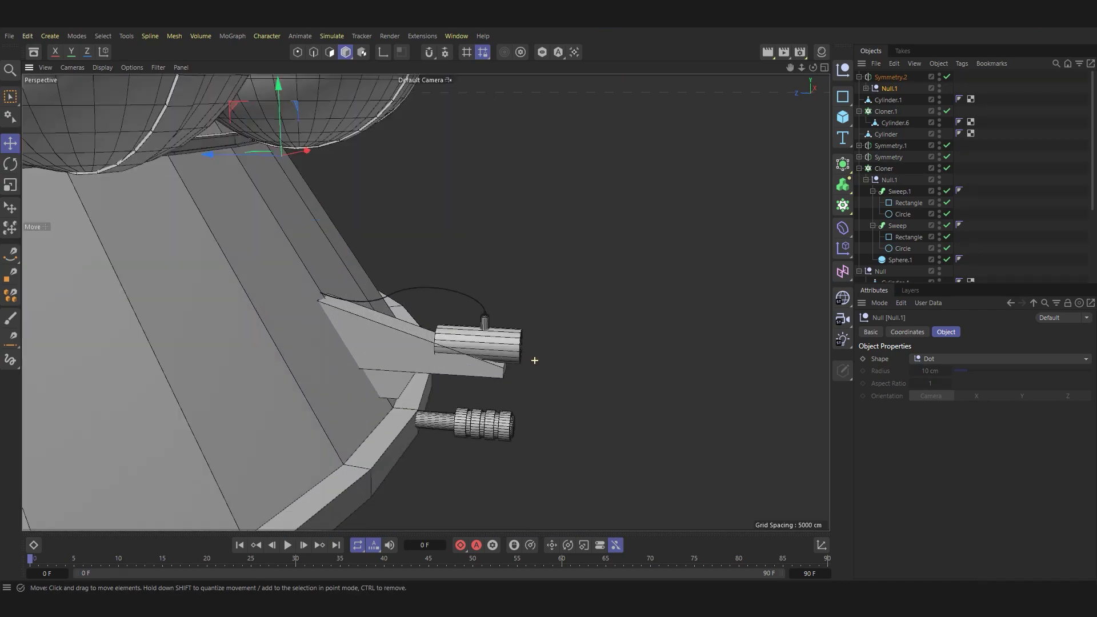
scroll(534, 360, up, 2)
click(512, 350)
click(440, 337)
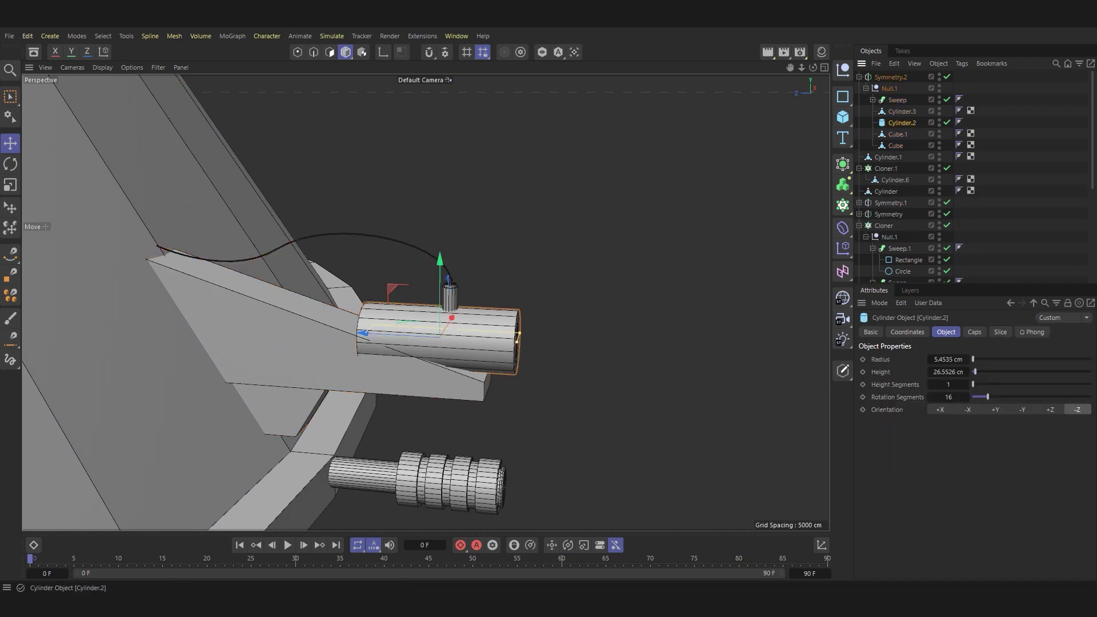
Slide Cylinder.2 outward, shorten it to 14 cm and make it editable.
drag(361, 334, 513, 350)
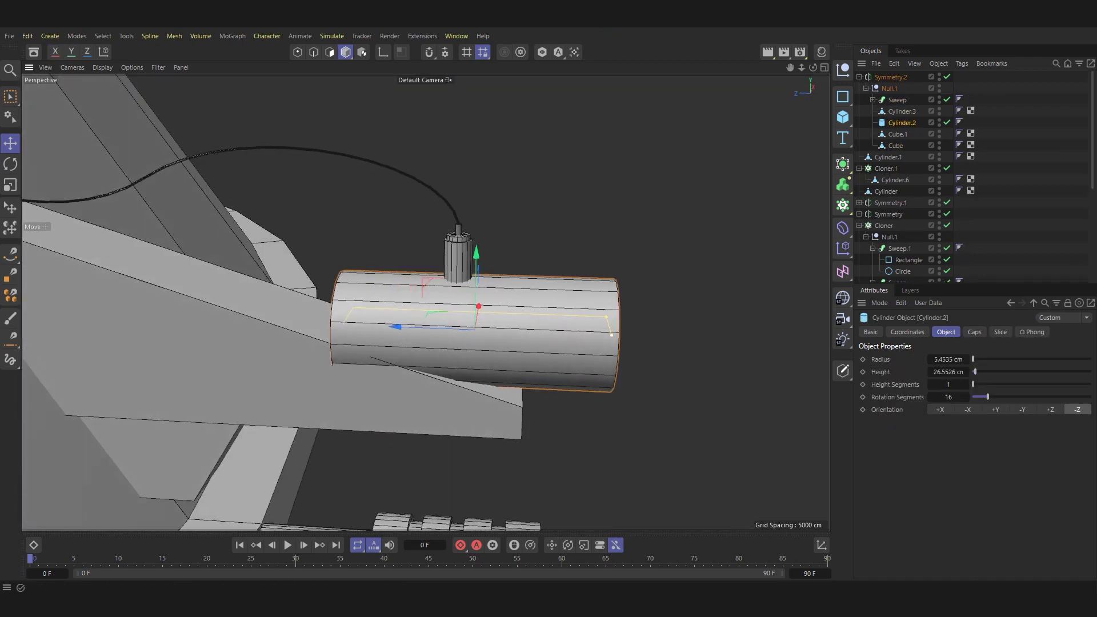
mouse_move(336, 322)
mouse_down()
mouse_move(457, 329)
mouse_move(434, 343)
mouse_move(456, 377)
mouse_move(474, 354)
mouse_move(217, 343)
mouse_up()
key(c)
Inset and extrude Cylinder.2's cap polygons outward into a longer cylinder.
click(45, 96)
key(e)
key(i)
key(d)
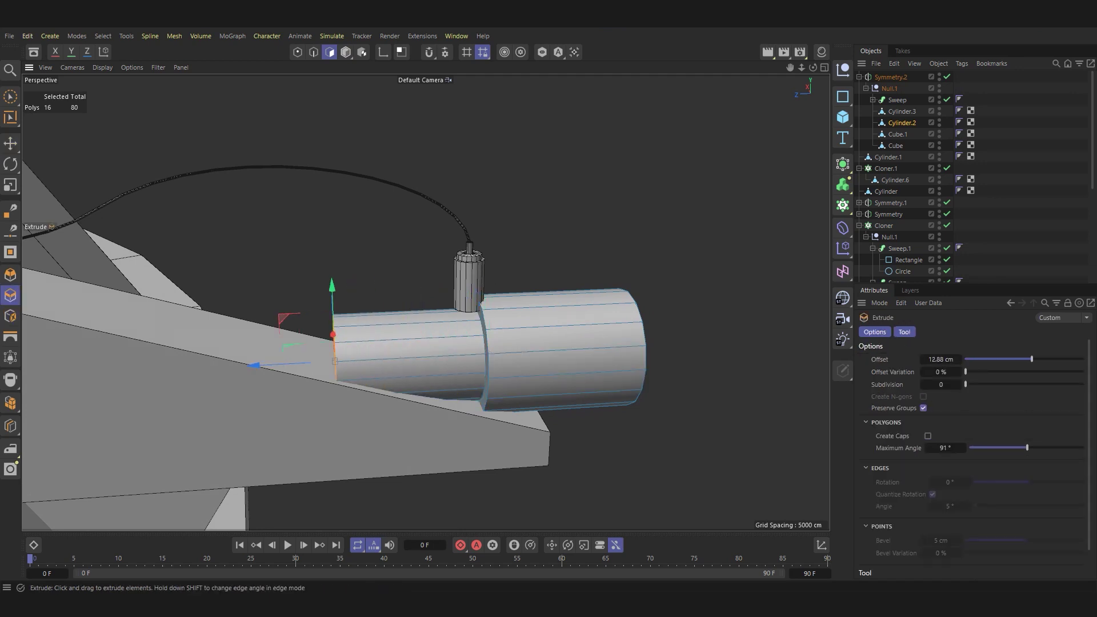
key(e)
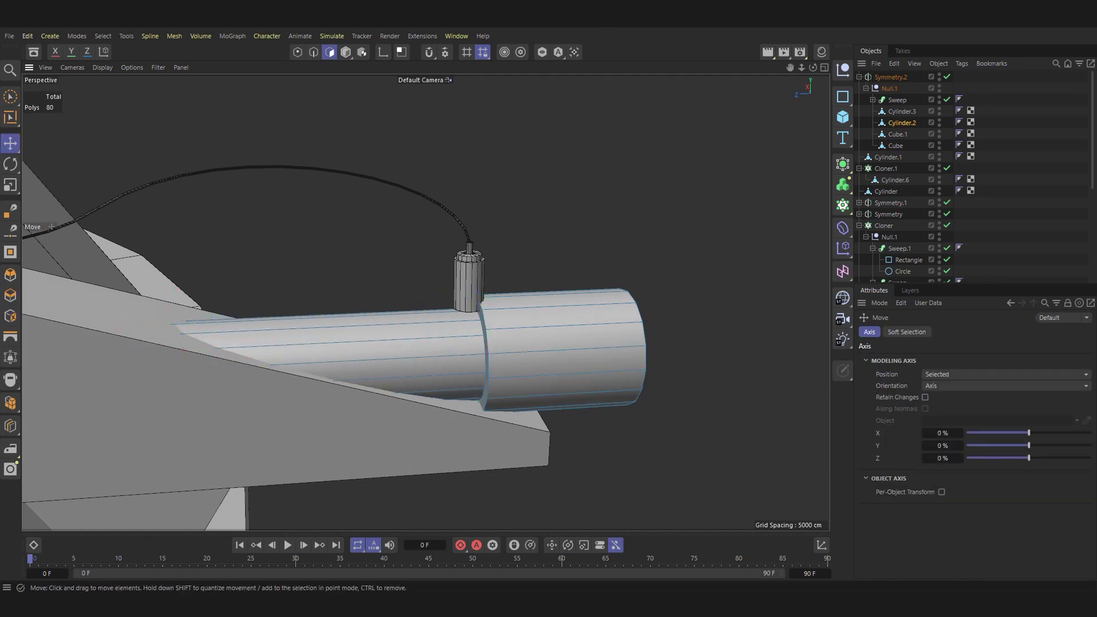
key(Return)
Rectangle-select the bottom ring of points on the Cylinder.3 connector.
scroll(434, 297, up, 5)
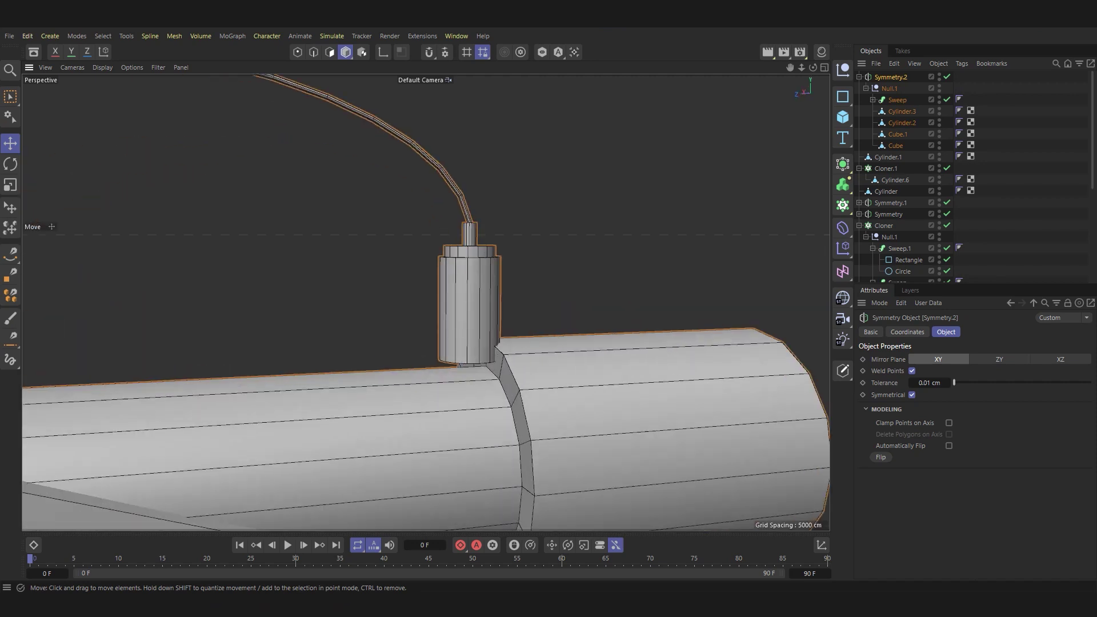
key(Return)
click(297, 52)
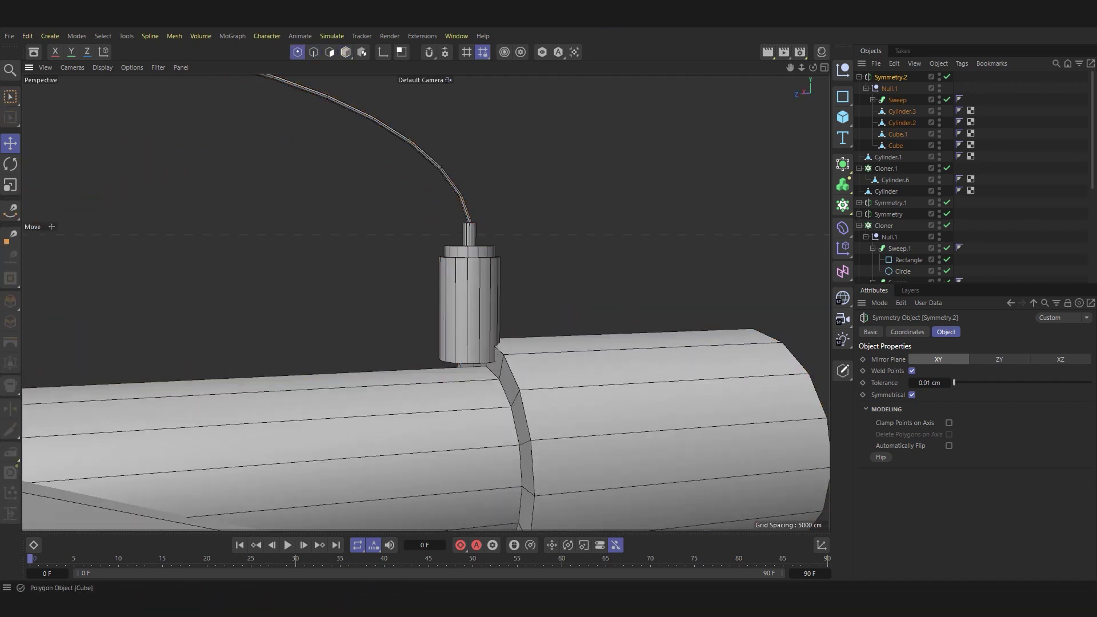
click(468, 302)
scroll(468, 302, up, 1)
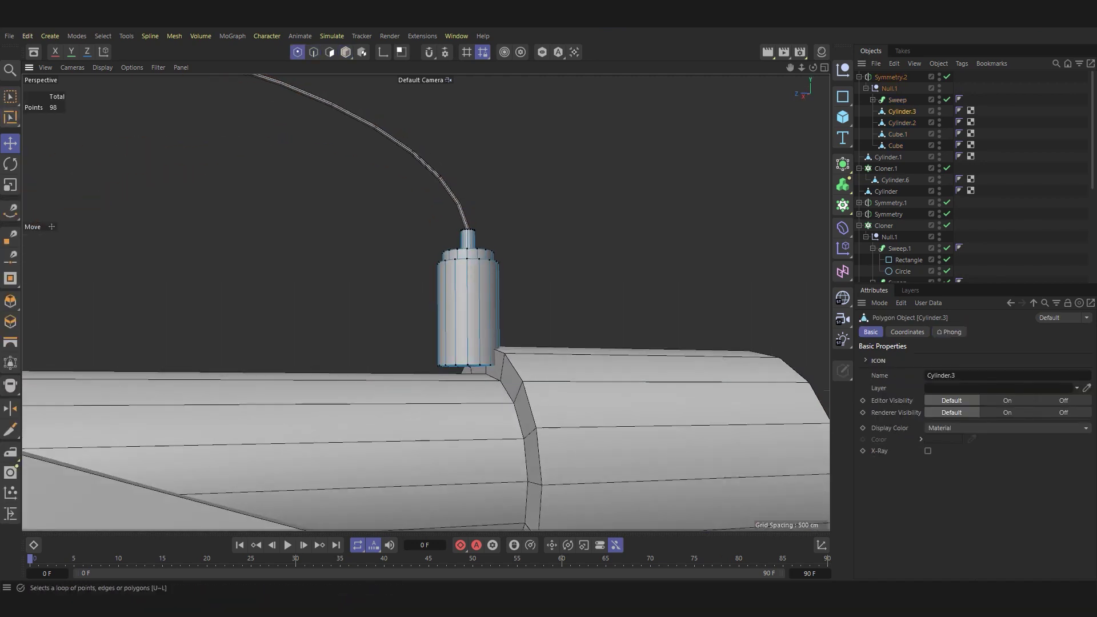
key(0)
drag(384, 361, 502, 389)
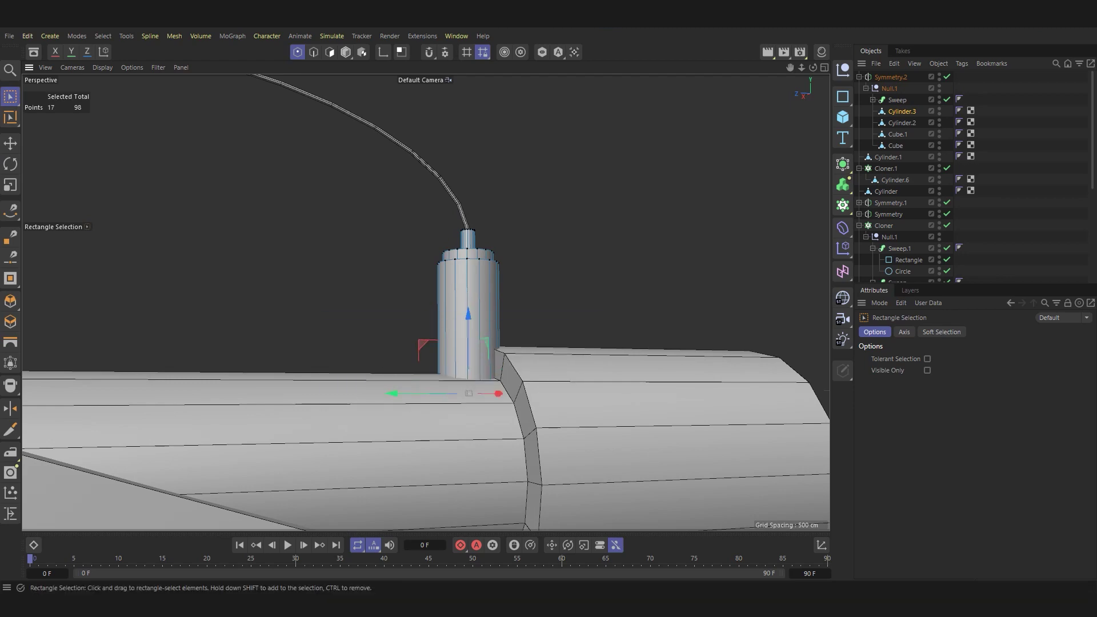
Return to Model mode, select Symmetry.2, and zoom out and orbit to check the ship.
key(e)
key(Return)
click(537, 268)
scroll(570, 254, down, 5)
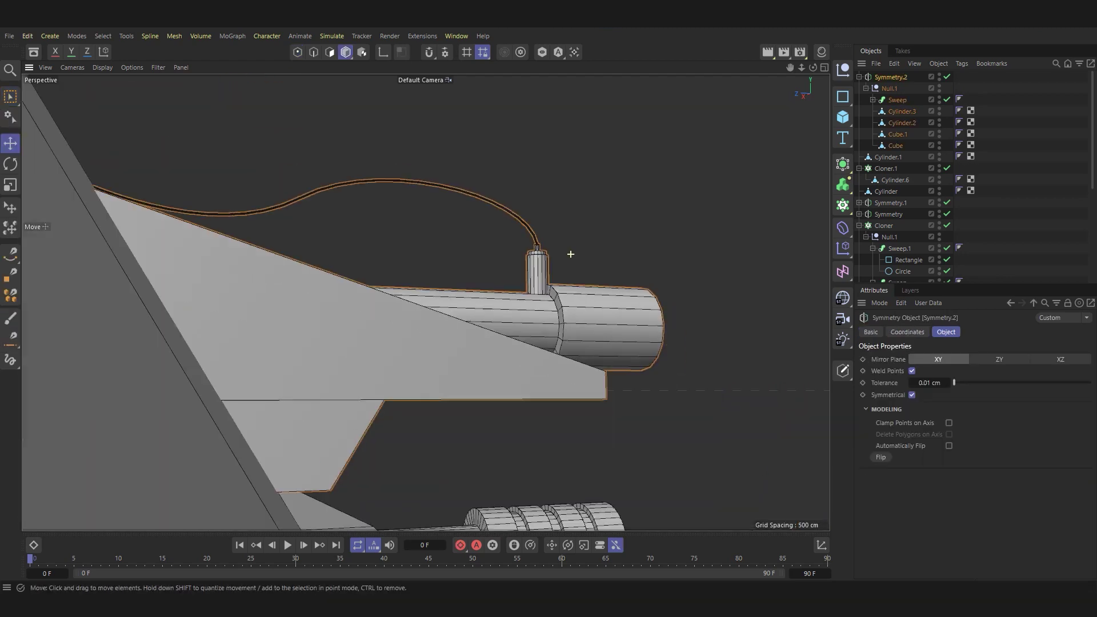
scroll(570, 253, down, 3)
scroll(424, 303, down, 2)
scroll(457, 311, down, 2)
scroll(484, 316, down, 1)
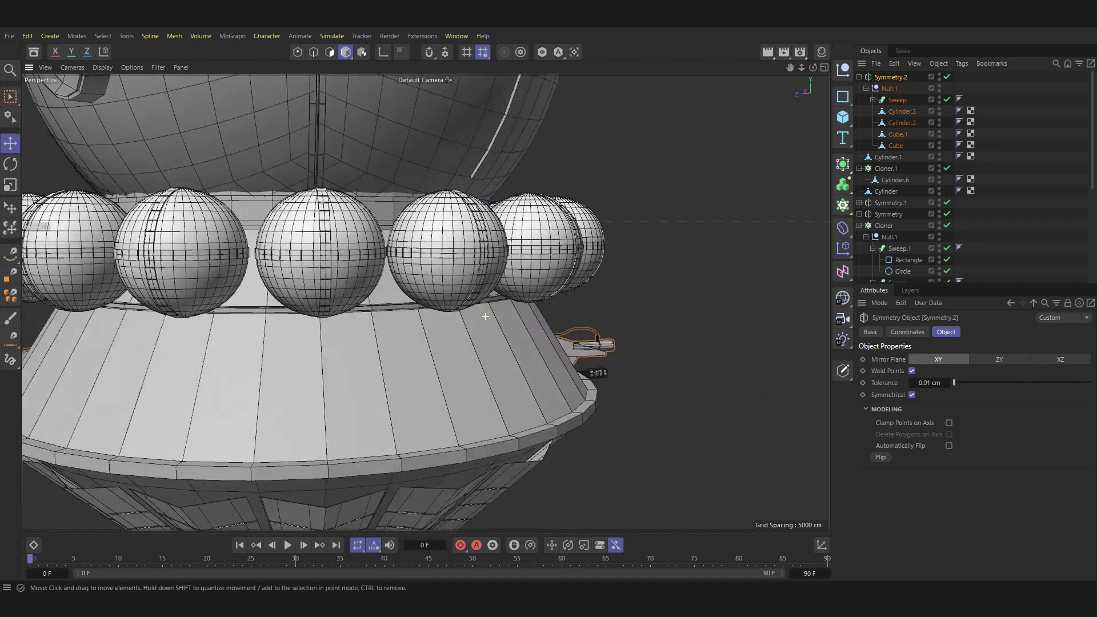
mouse_move(484, 315)
alt+mouse_down()
mouse_move(349, 355)
mouse_move(463, 320)
alt+mouse_up()
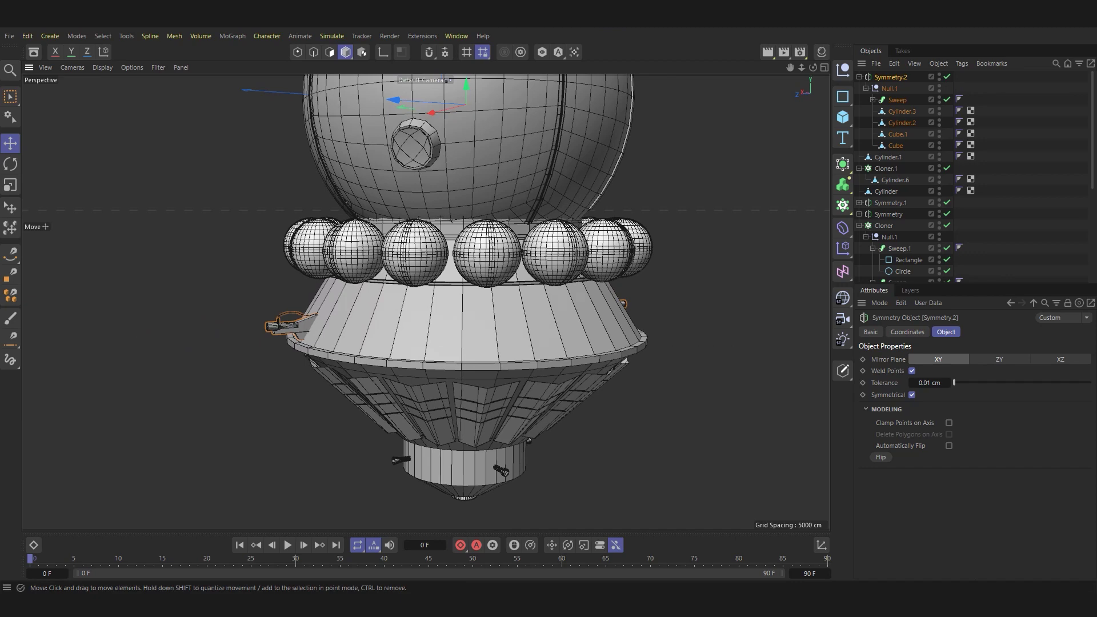
Add a new cube out beside the ship as the tall main box.
click(714, 171)
alt+drag(463, 320, 576, 403)
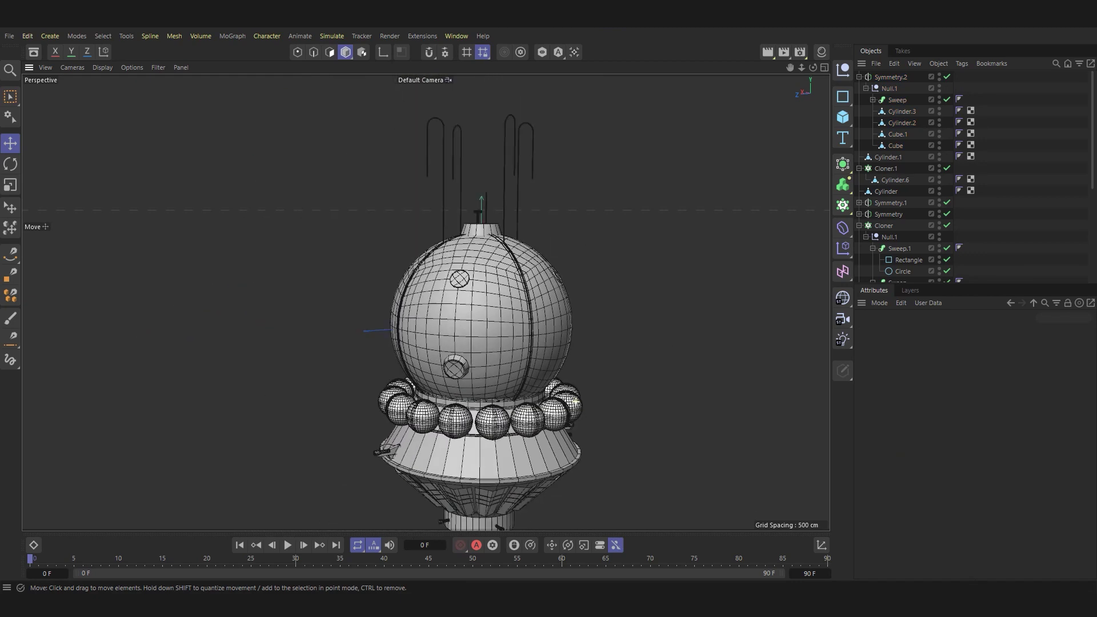
click(843, 117)
drag(457, 317, 684, 355)
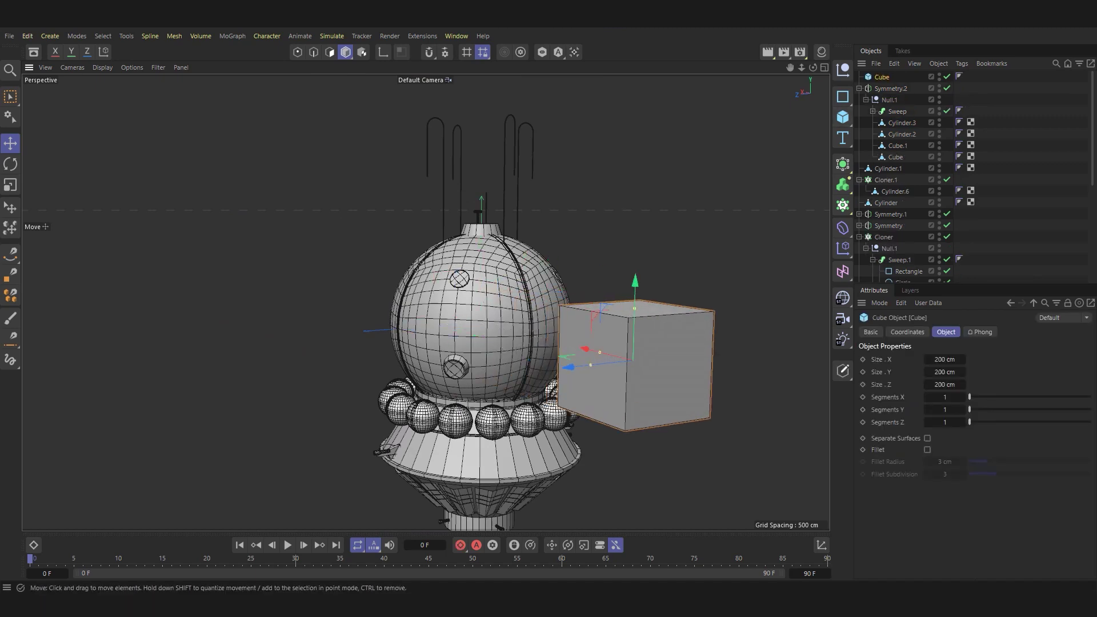
key(o)
key(c)
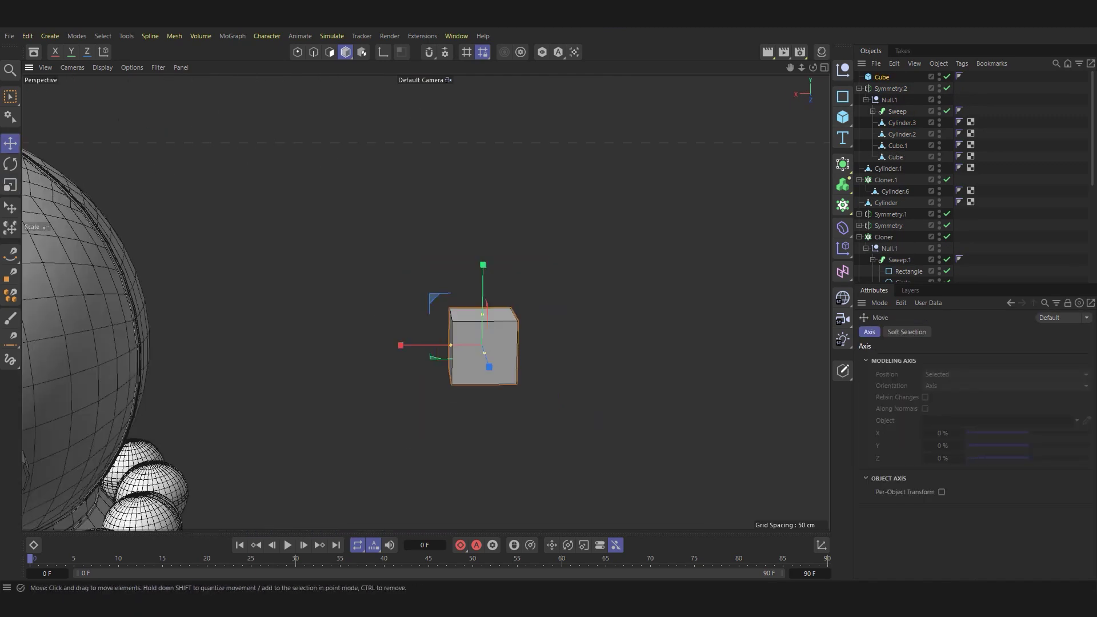
alt+drag(491, 320, 560, 320)
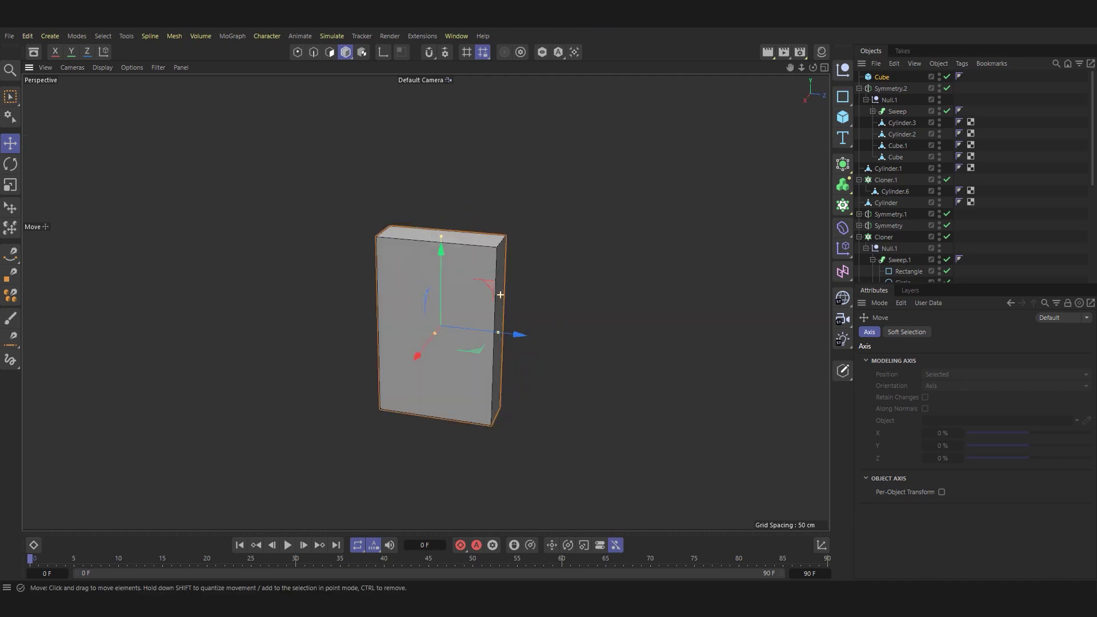
mouse_move(492, 320)
alt+mouse_down()
mouse_move(502, 320)
mouse_move(472, 316)
alt+mouse_up()
scroll(503, 319, up, 3)
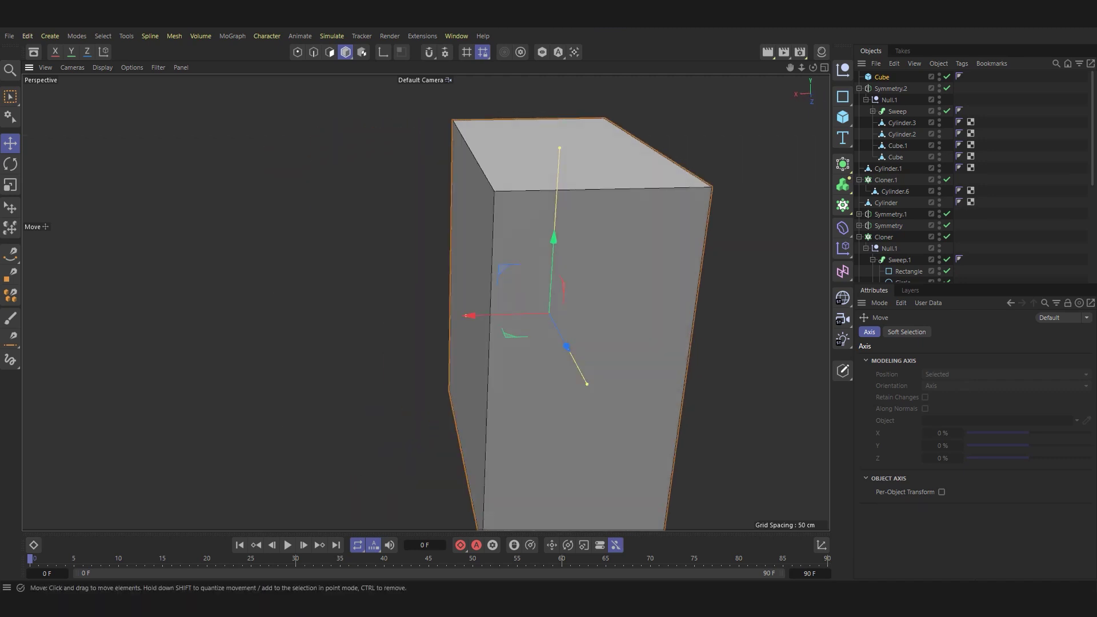
scroll(405, 338, down, 3)
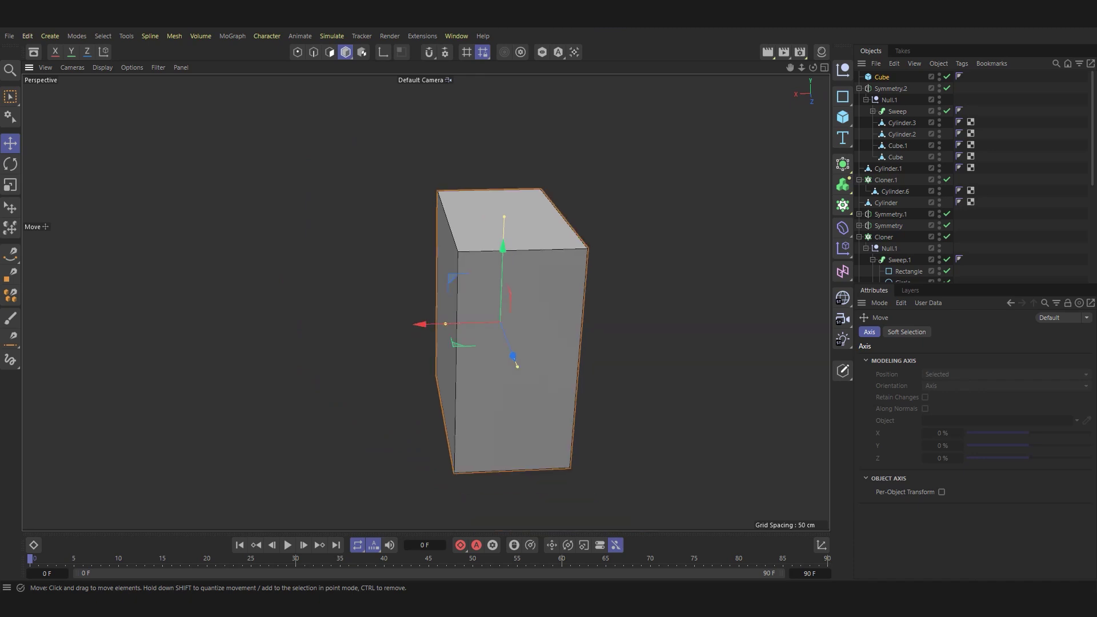
Make two small block copies of the box and set them into its side.
alt+drag(502, 319, 549, 320)
ctrl+drag(411, 343, 503, 342)
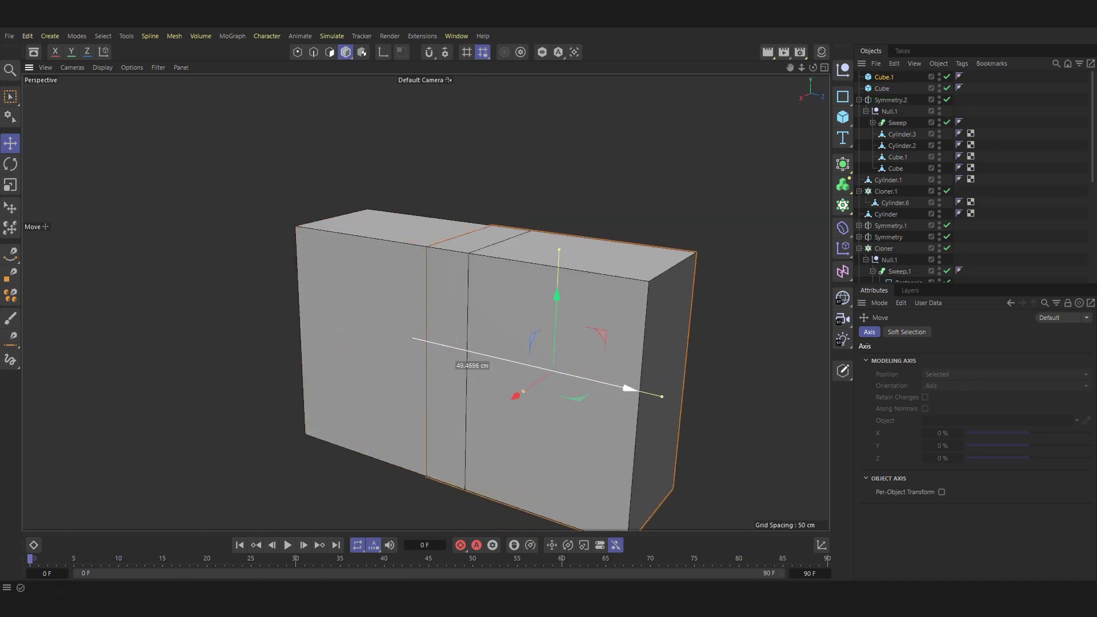
click(571, 343)
drag(658, 396, 626, 388)
drag(555, 254, 555, 328)
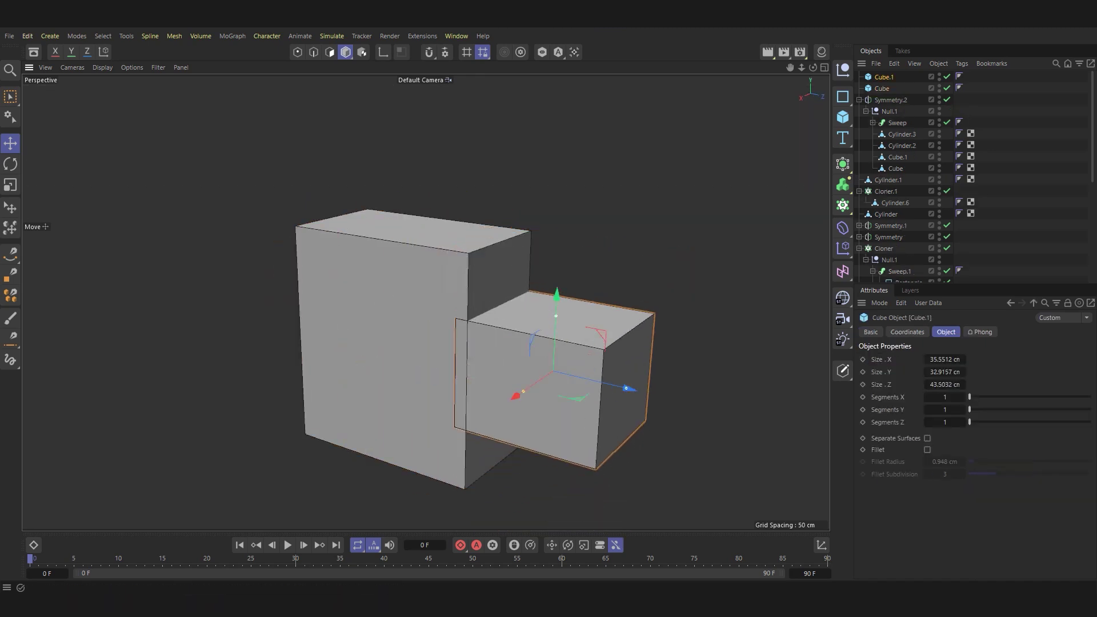
mouse_move(626, 388)
mouse_down()
mouse_move(545, 376)
mouse_move(514, 343)
mouse_move(491, 343)
mouse_move(536, 365)
mouse_move(536, 269)
mouse_up()
mouse_move(536, 360)
alt+mouse_down()
mouse_move(594, 343)
mouse_move(508, 336)
alt+mouse_up()
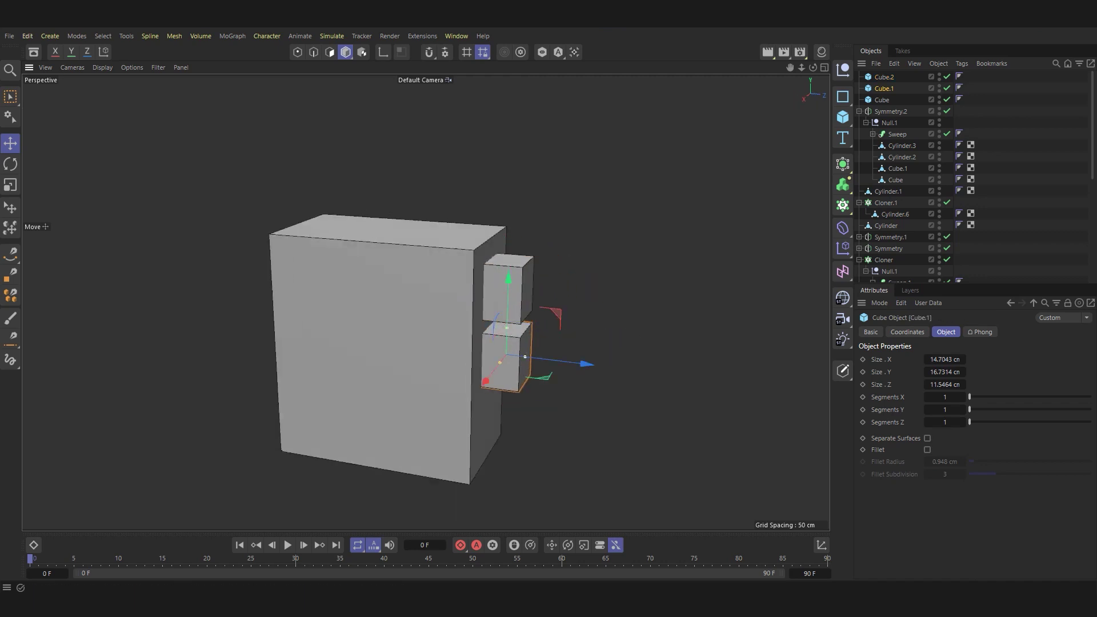
drag(484, 381, 484, 422)
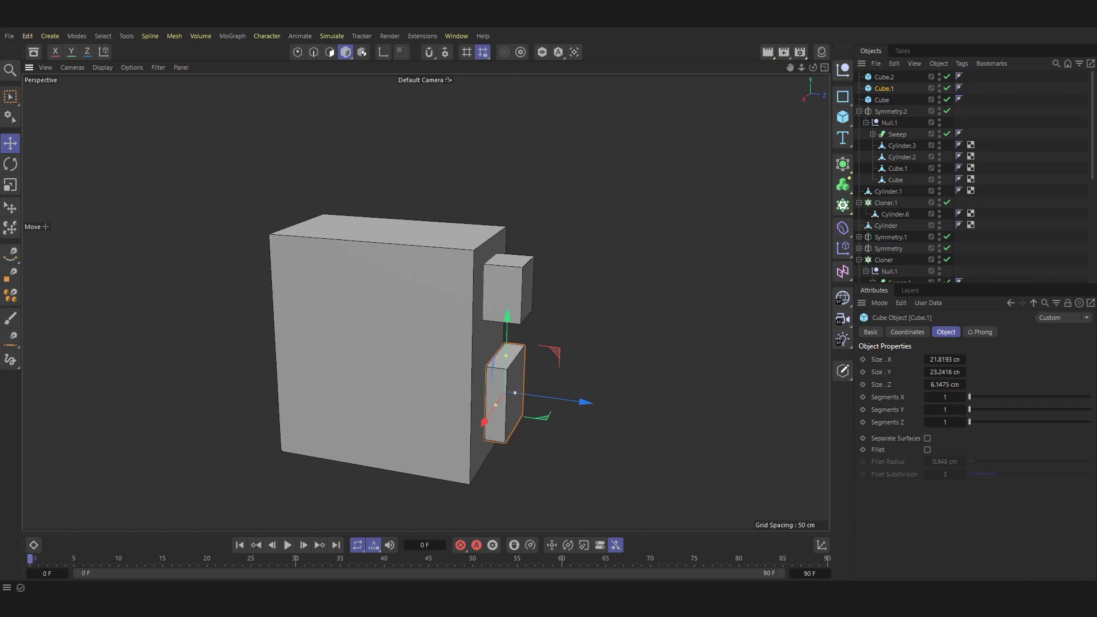
click(522, 290)
shift+click(504, 394)
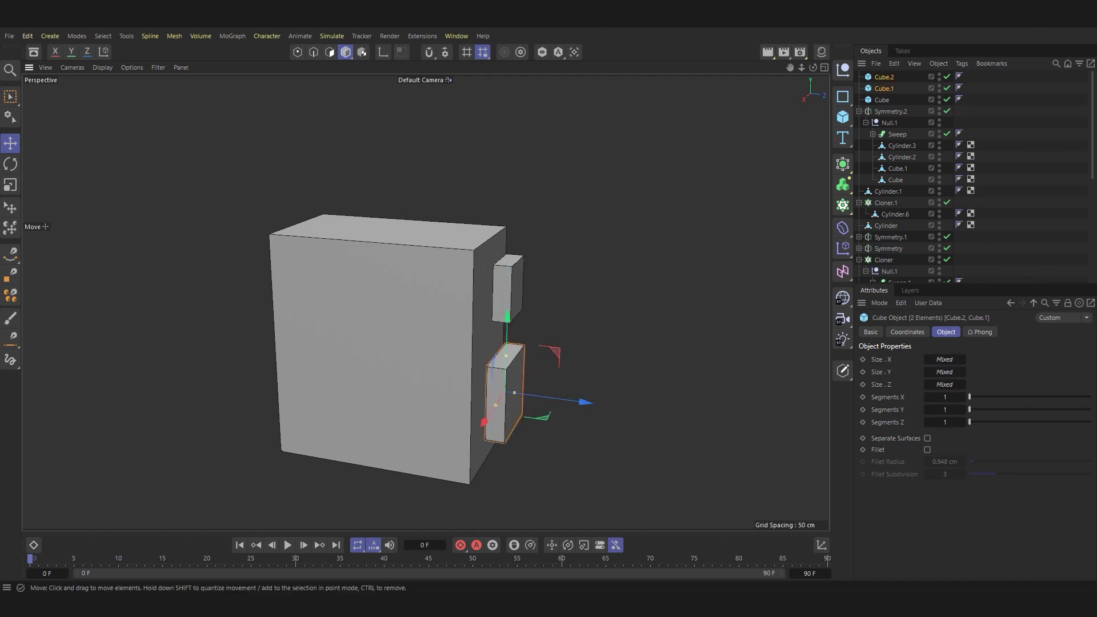
drag(571, 346, 563, 347)
Place a slightly flattened third small block, Cube.3, on top of the big box.
click(372, 343)
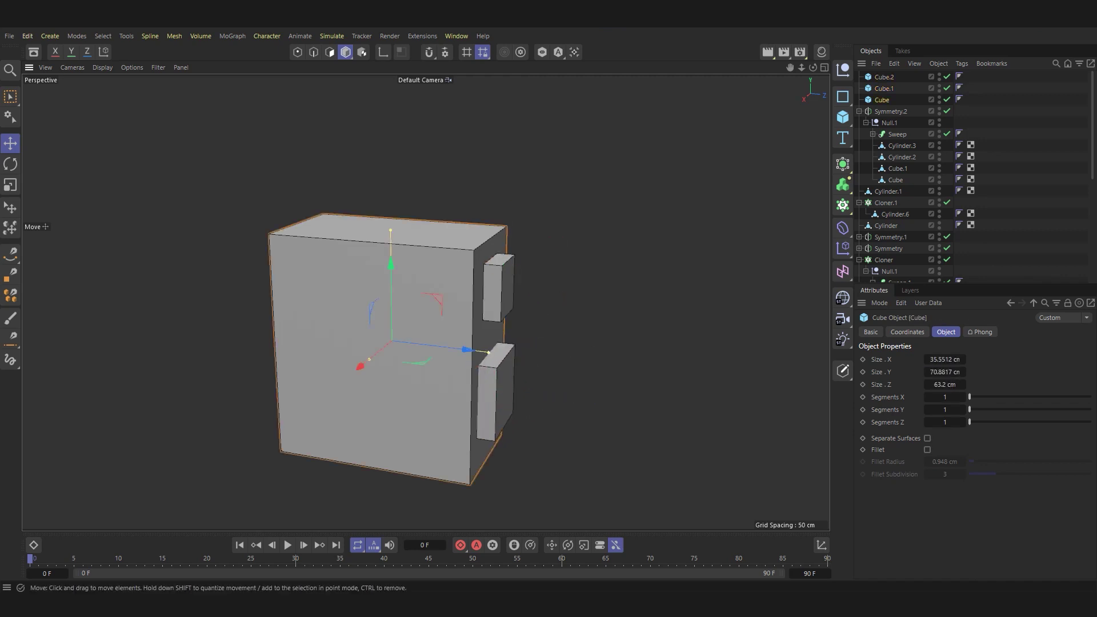
click(498, 286)
ctrl+drag(500, 274, 501, 220)
key(r)
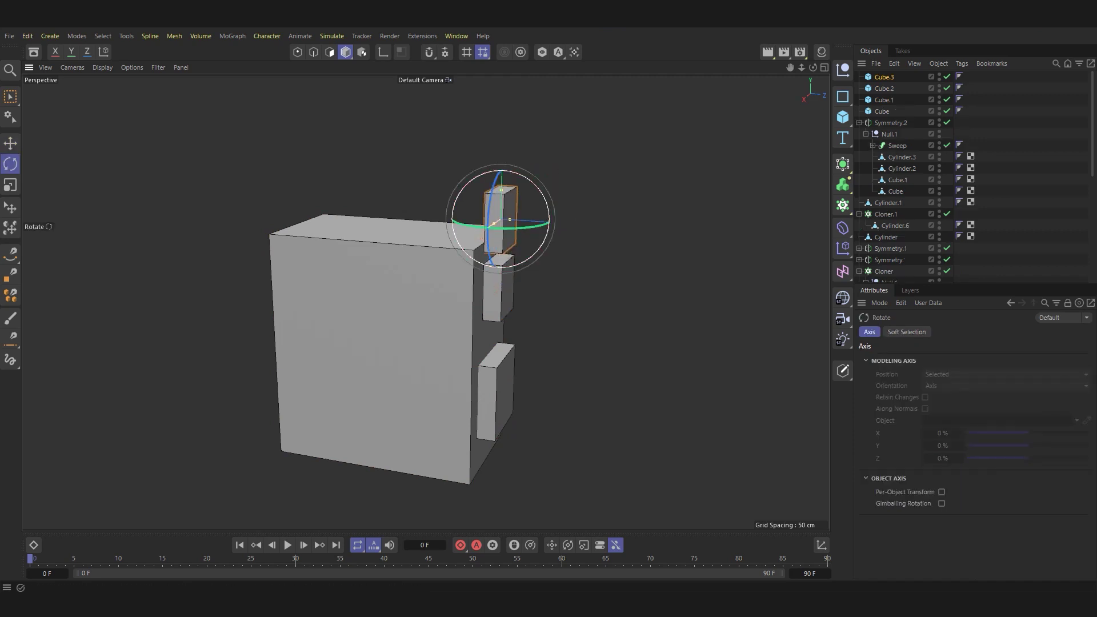
key(e)
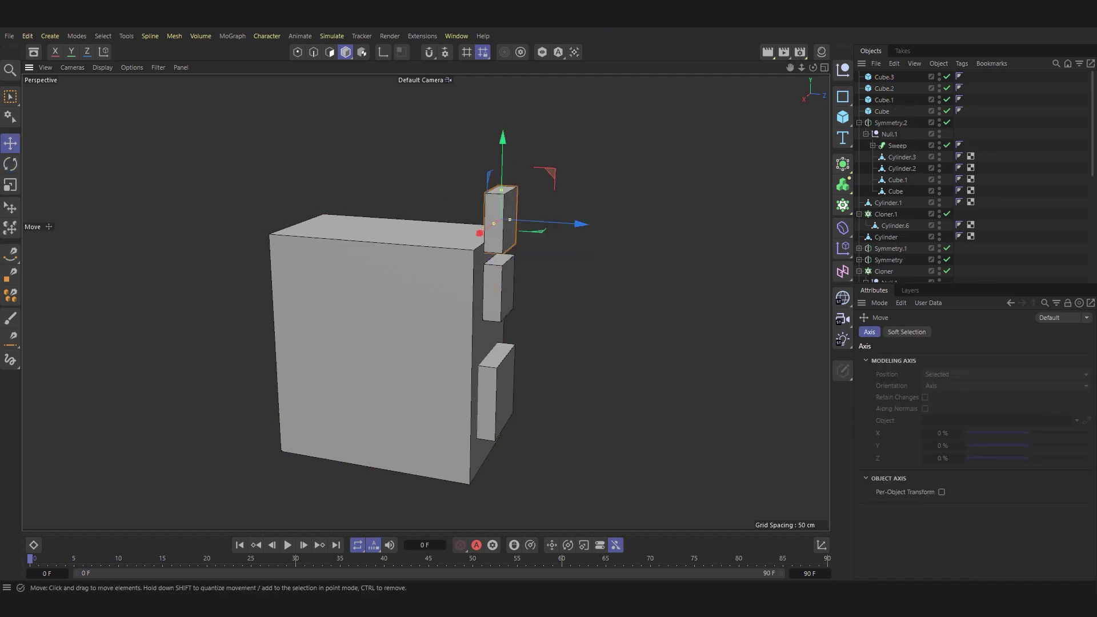
drag(577, 217, 507, 219)
drag(430, 204, 430, 216)
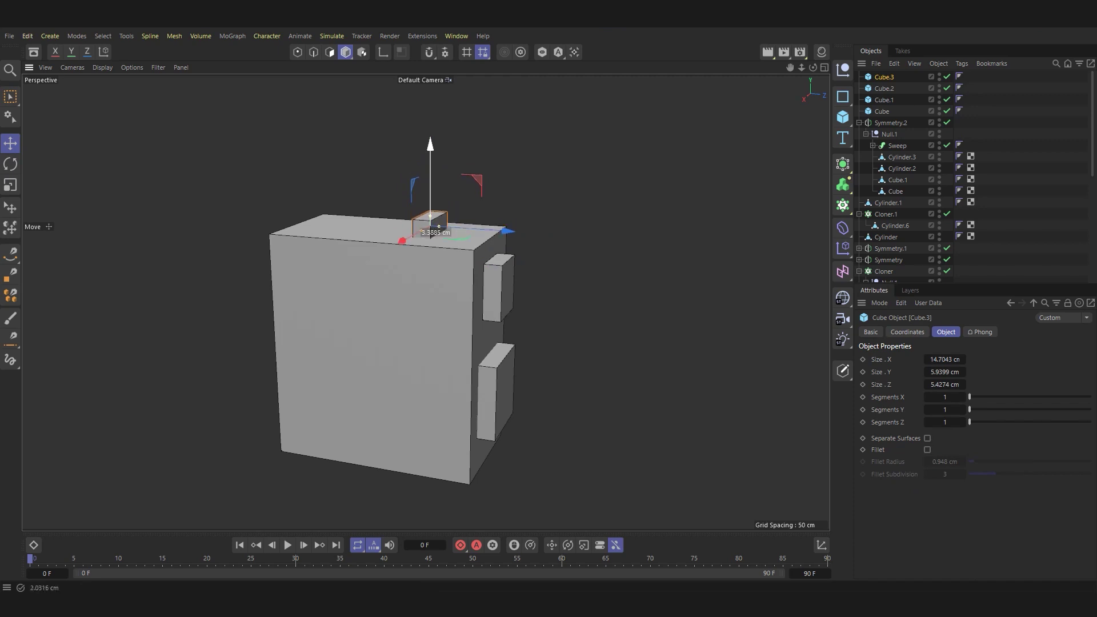
Make the big box editable and slide its bottom-left corner points inward to taper it.
click(368, 343)
key(c)
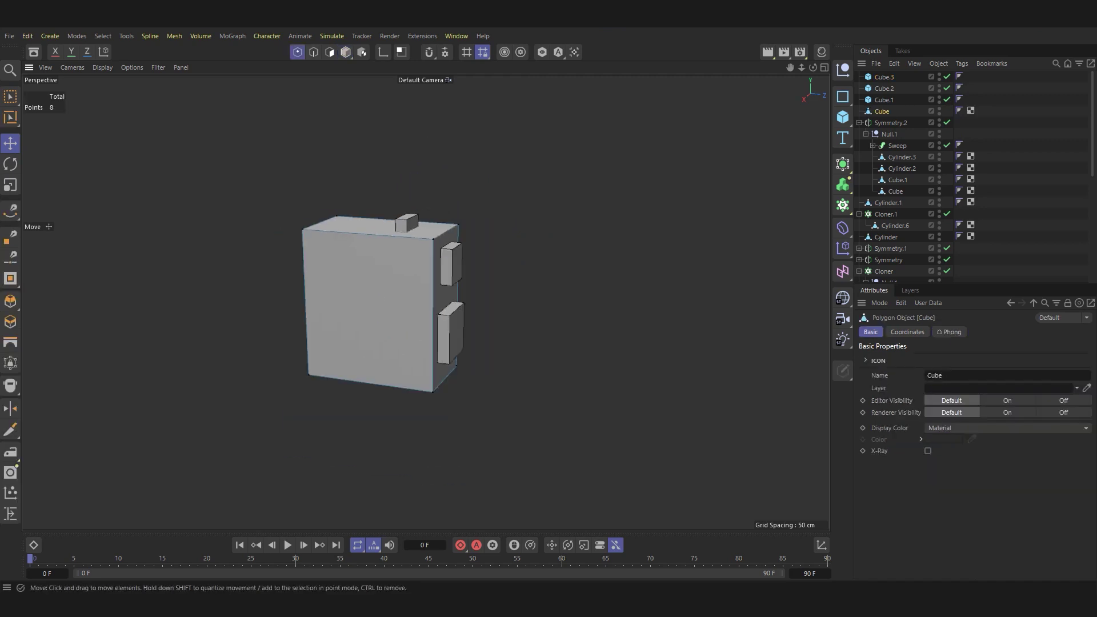
scroll(371, 308, up, 10)
scroll(372, 308, down, 8)
key(0)
alt+drag(371, 307, 343, 307)
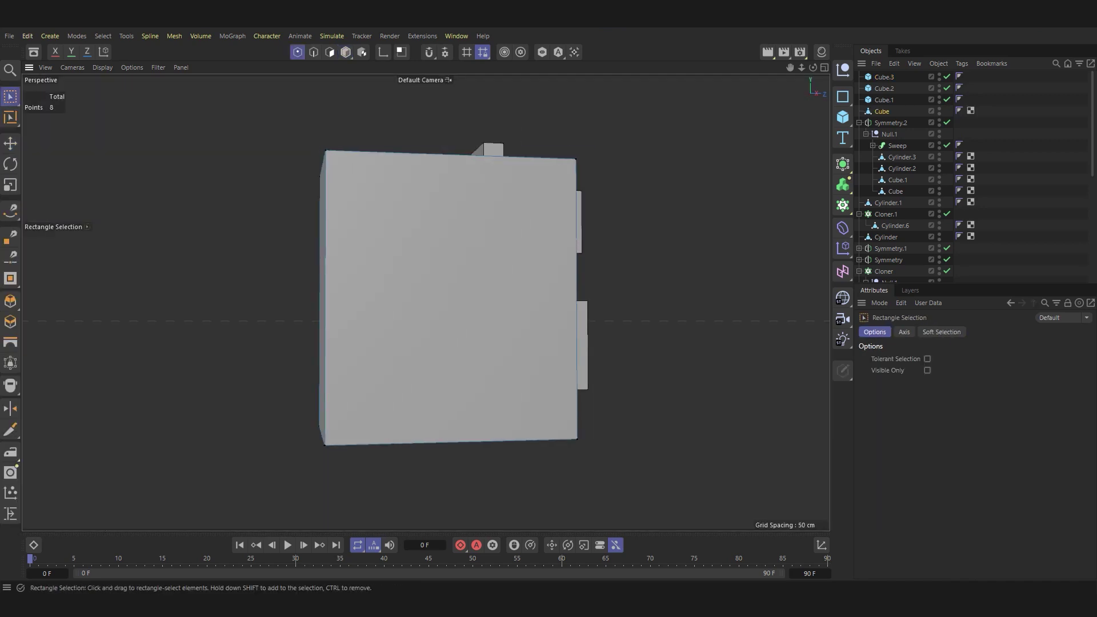
drag(268, 305, 400, 474)
drag(377, 434, 481, 431)
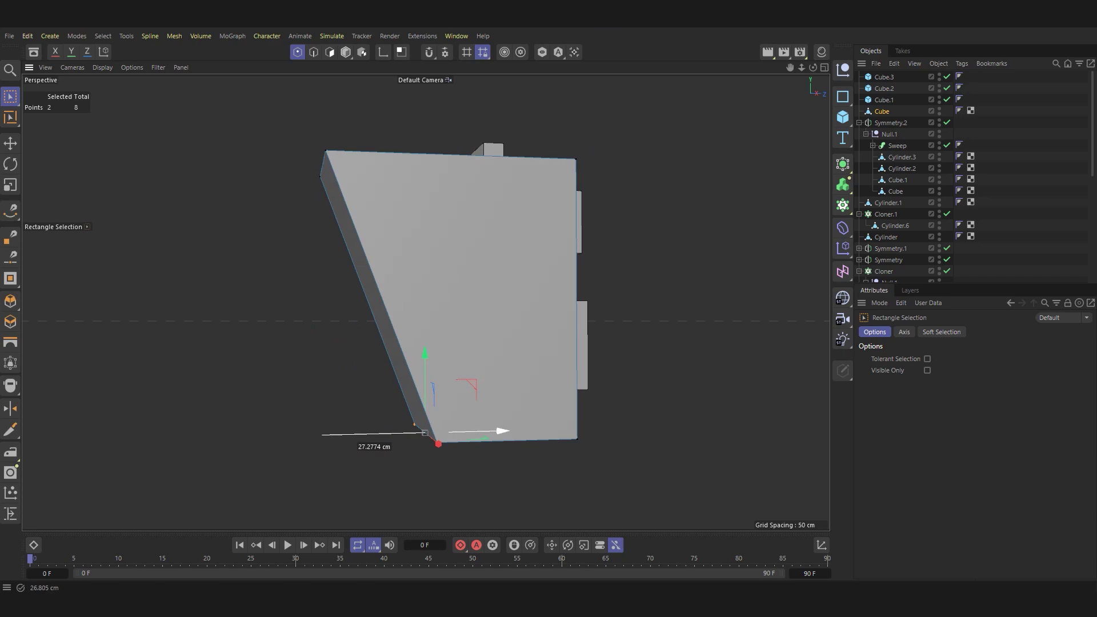
key(F5)
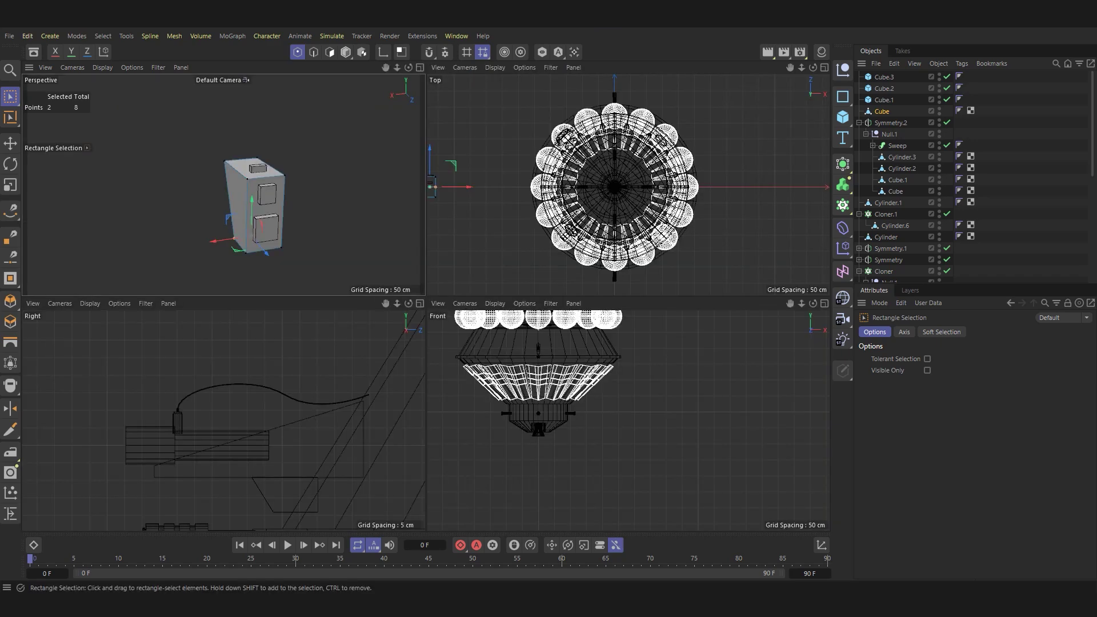
In the framed Top view, start a new spline with its first point beside the box.
key(F2)
key(o)
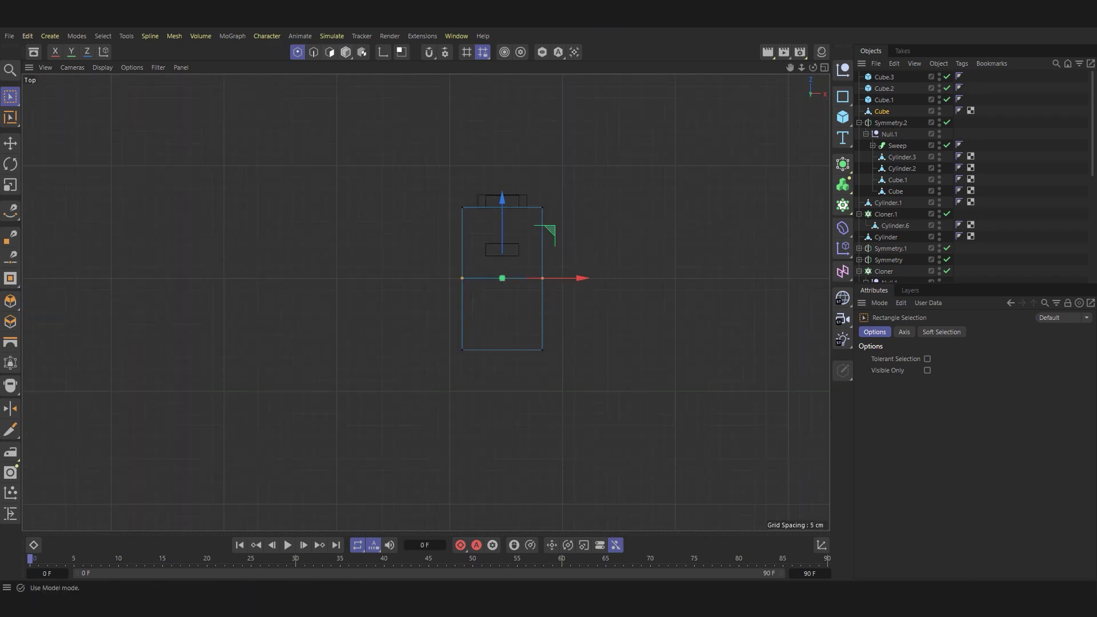
click(346, 52)
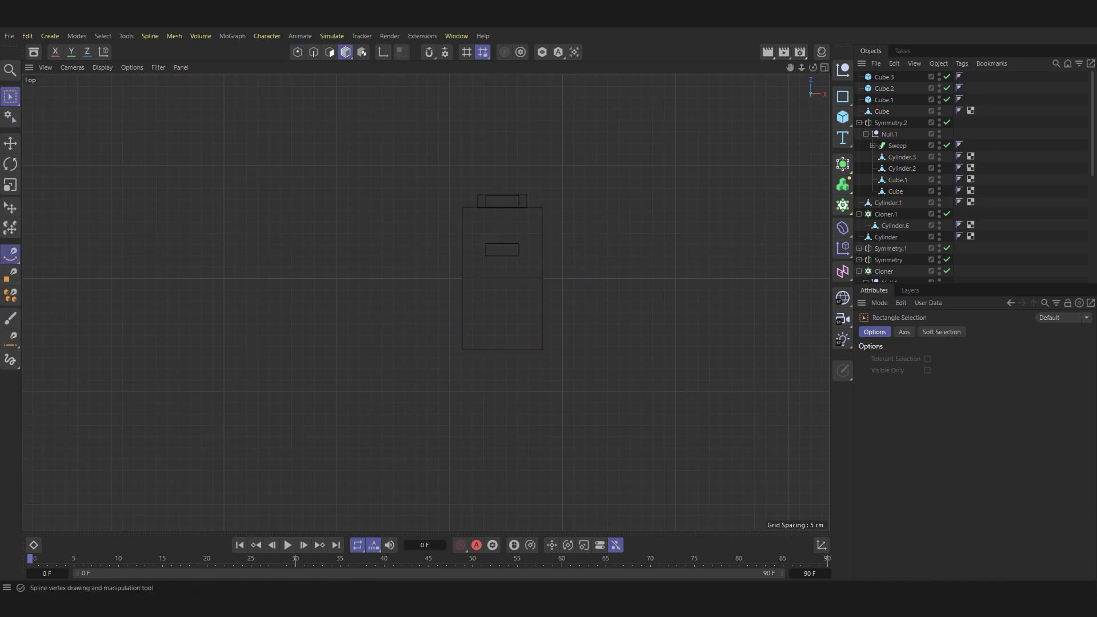
click(11, 253)
click(537, 232)
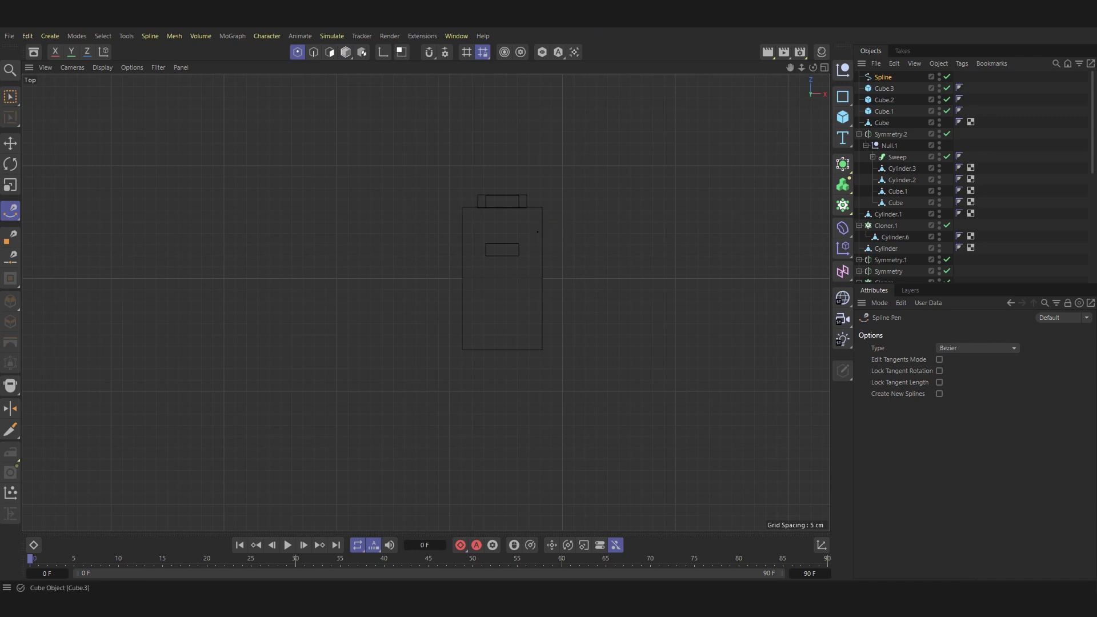
Remove the stray spline, add a Rectangle spline and move it beside the box.
key(ctrl+z)
key(ctrl+z)
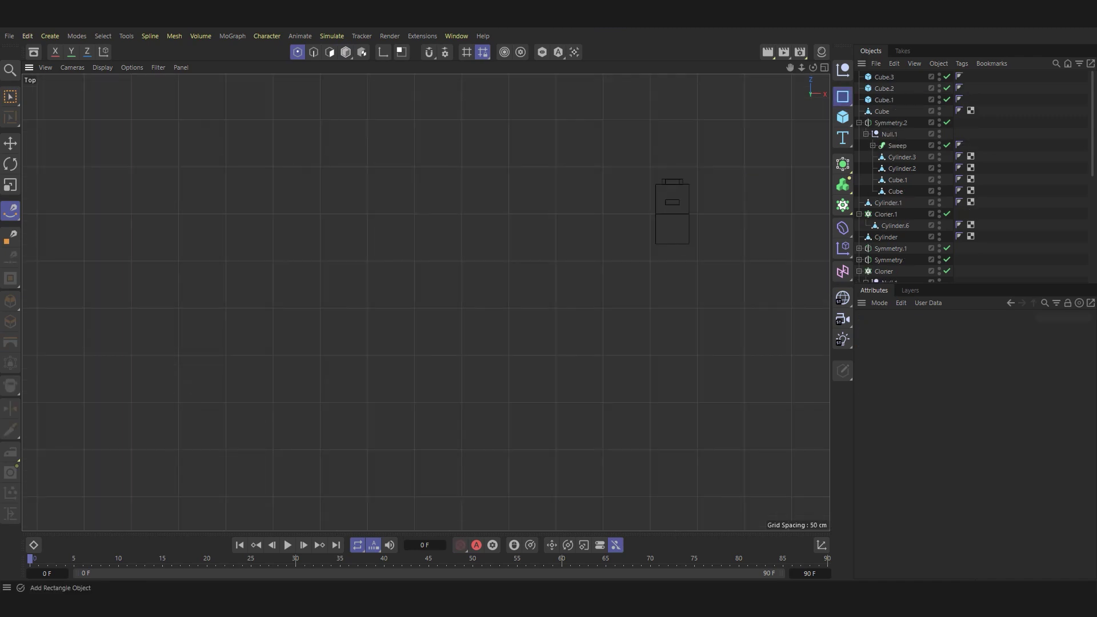
click(842, 96)
scroll(589, 306, up, 5)
scroll(588, 306, down, 4)
scroll(589, 306, up, 2)
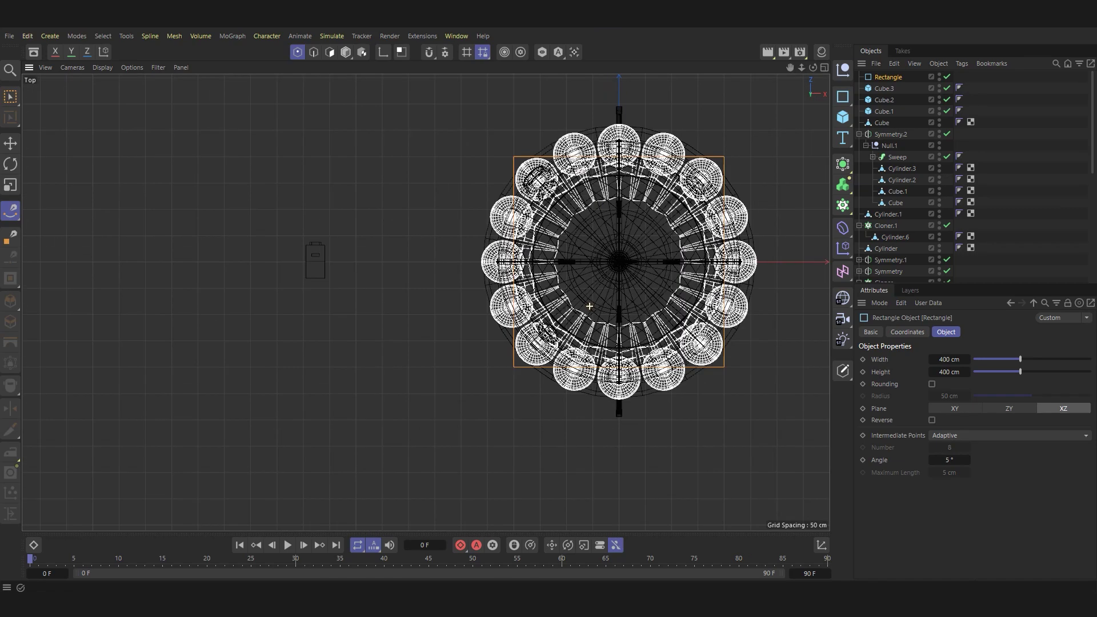
scroll(589, 306, up, 2)
key(e)
drag(703, 253, 483, 252)
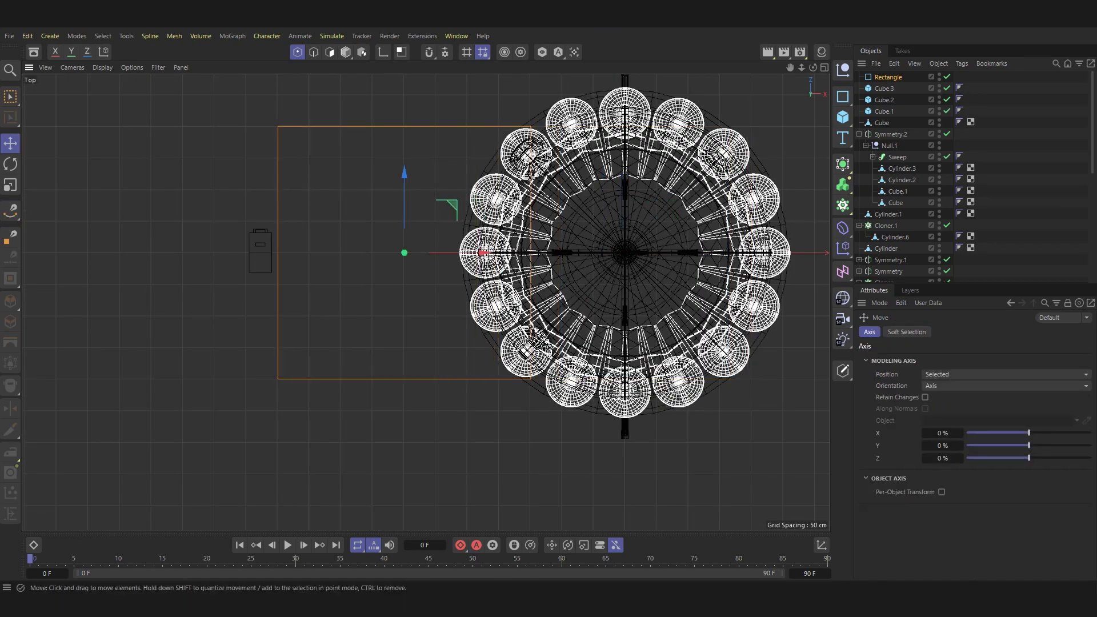
drag(404, 253, 292, 252)
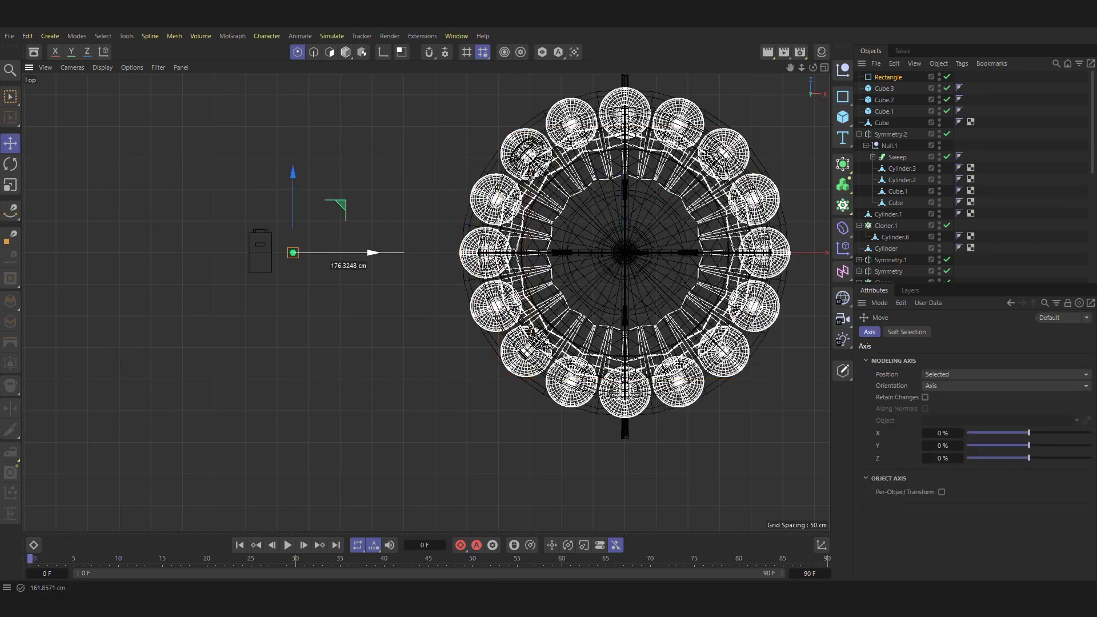
scroll(293, 252, up, 4)
scroll(278, 286, up, 1)
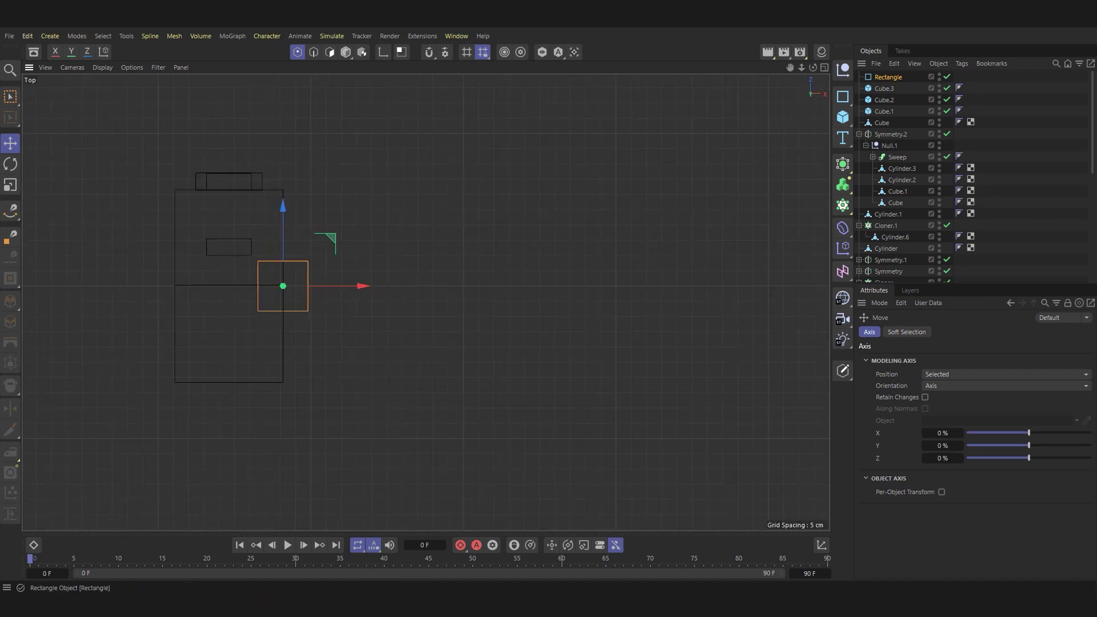
Make the rectangle editable with C and rotate it by -90°.
key(c)
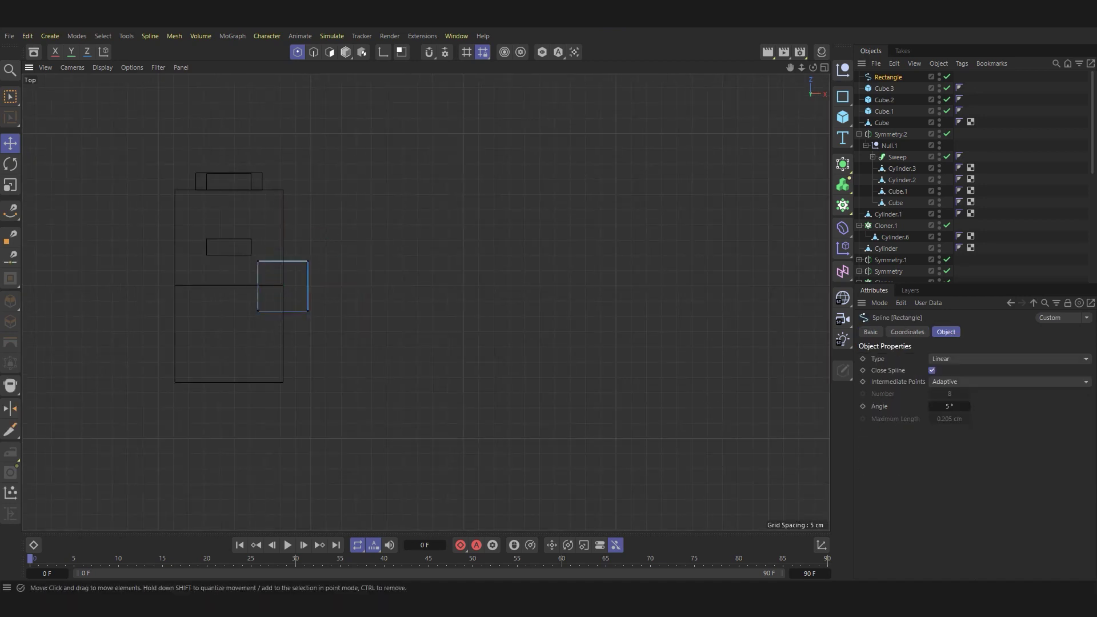
scroll(214, 290, up, 2)
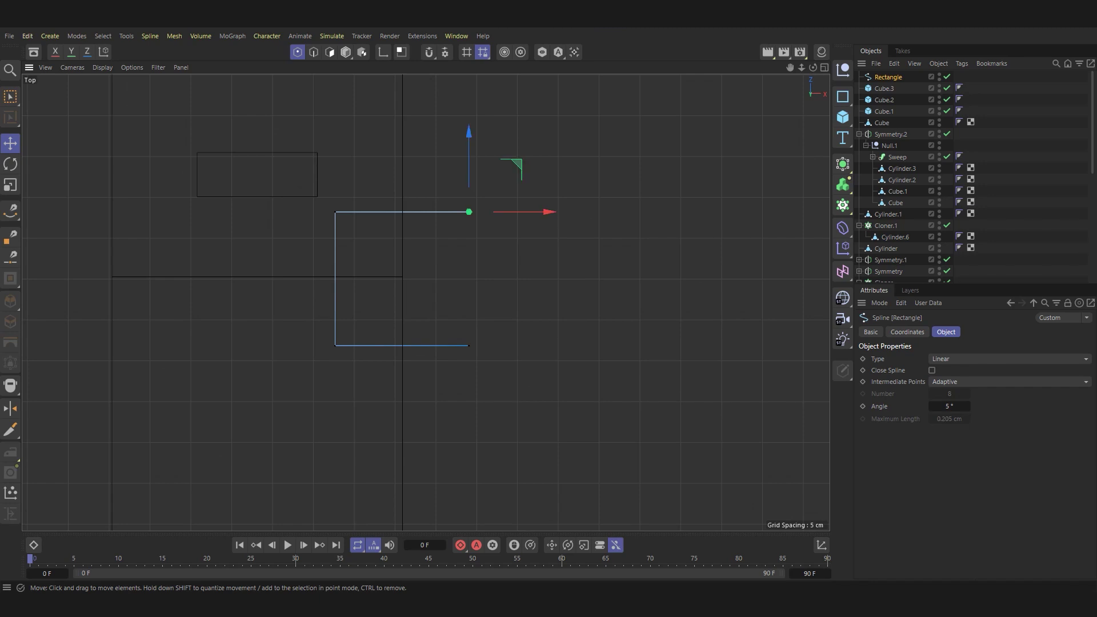
scroll(450, 276, down, 2)
scroll(451, 276, up, 1)
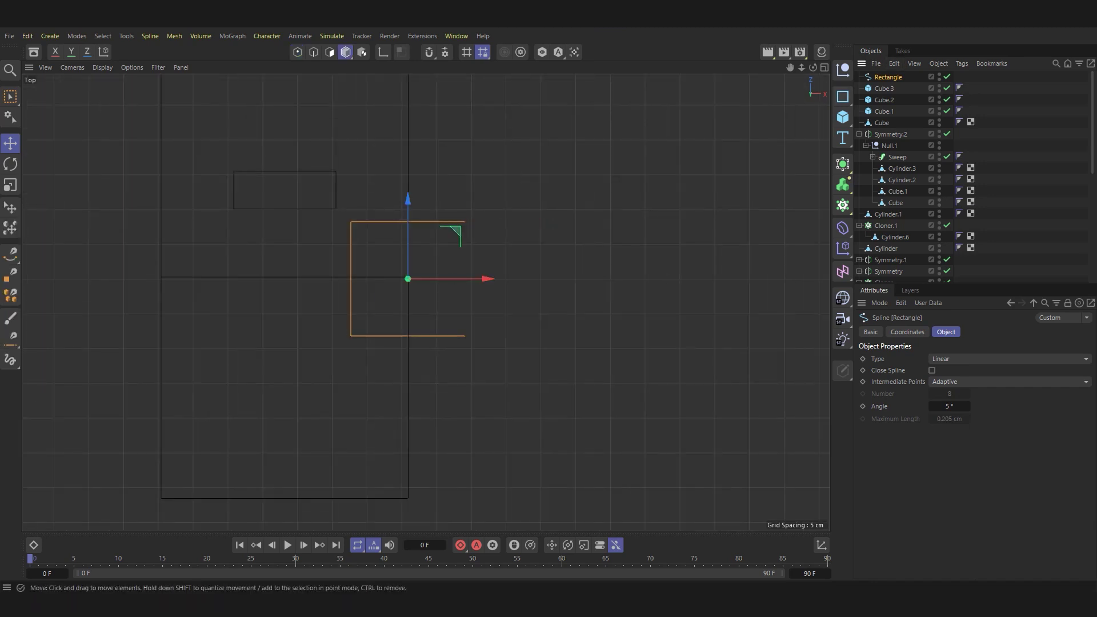
key(r)
drag(449, 251, 439, 320)
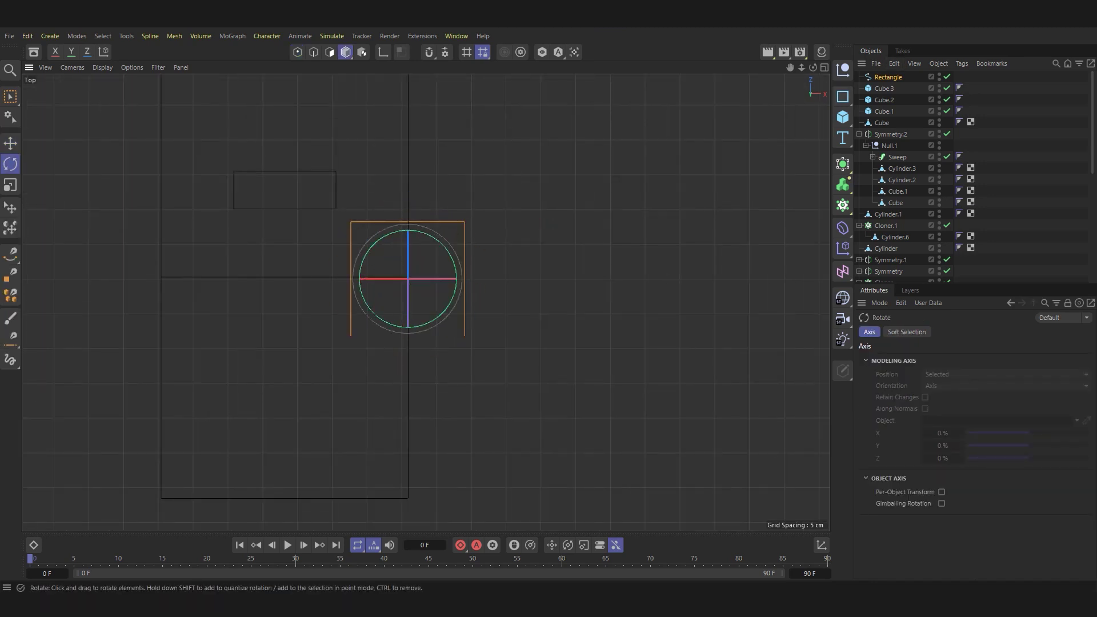
Move the end points to shorten the top leg and lengthen the vertical leg downward.
key(e)
click(297, 52)
click(351, 335)
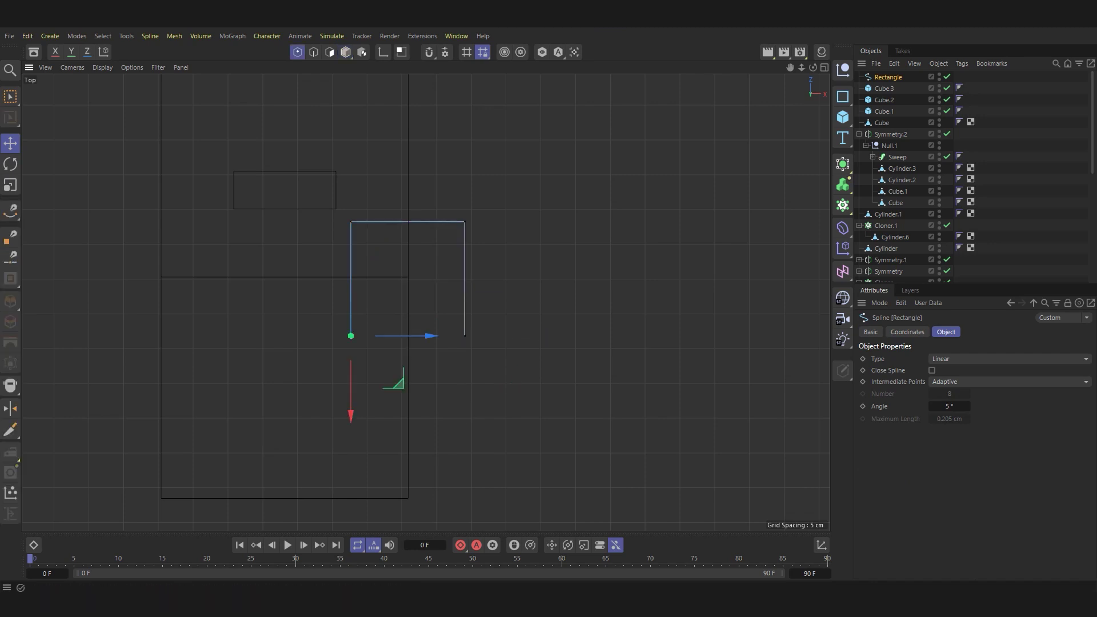
drag(363, 223, 392, 222)
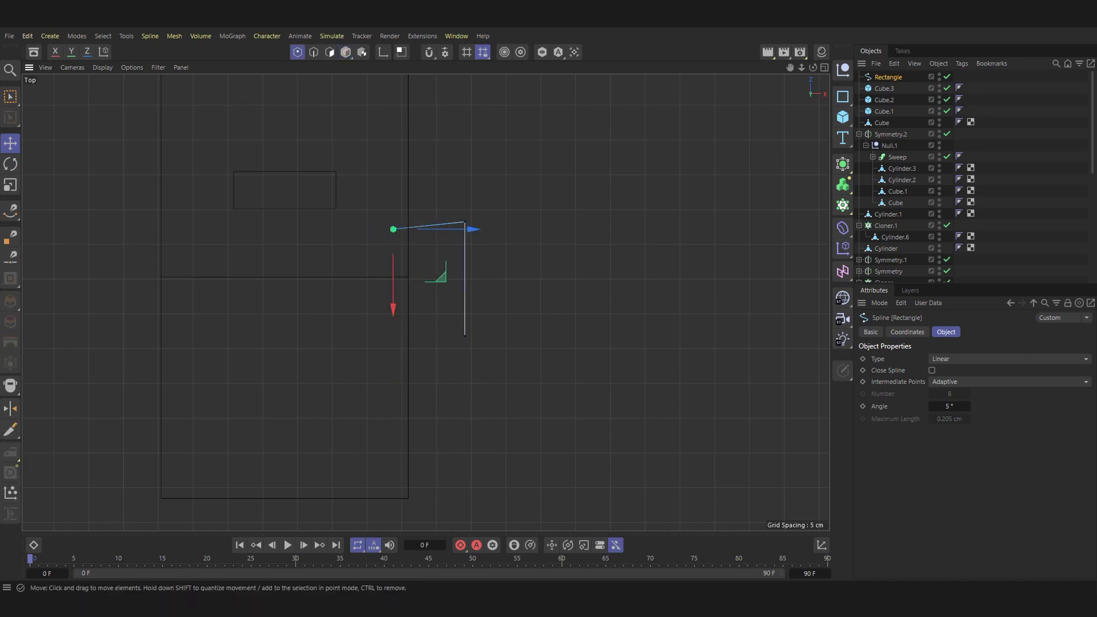
click(464, 335)
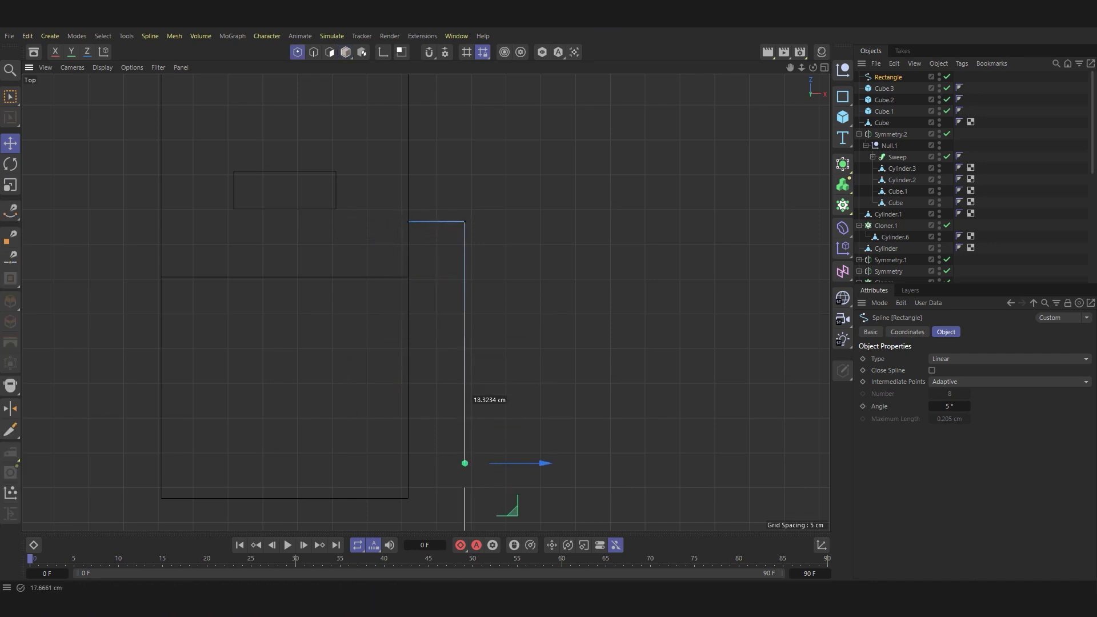
drag(465, 434, 465, 446)
Chamfer the corner point into one rounded bend.
click(464, 221)
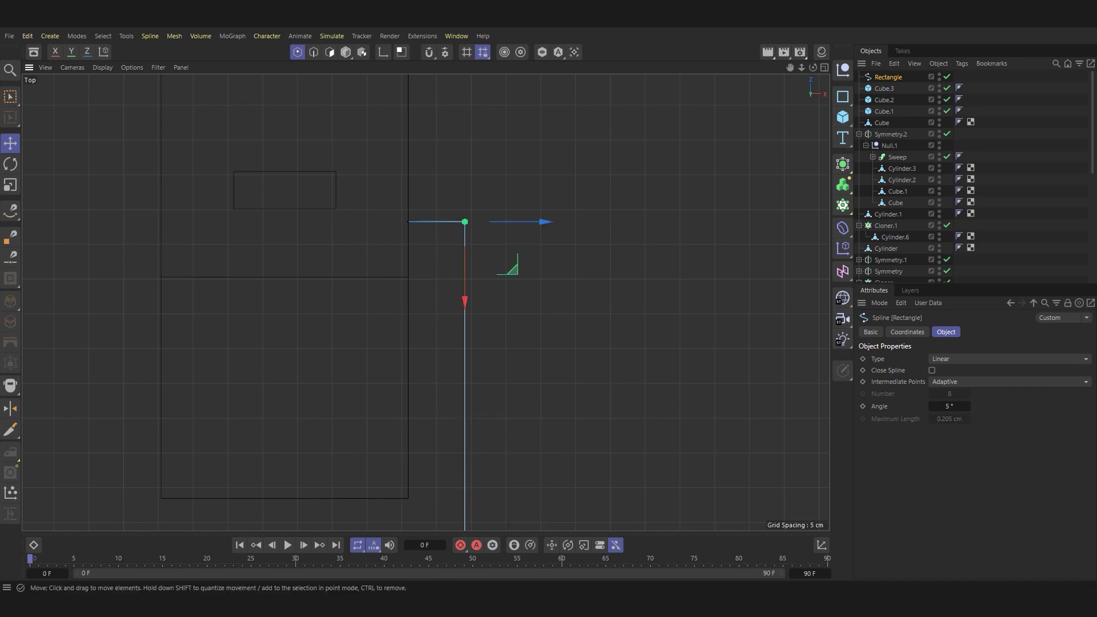
right_click(464, 222)
right_click(465, 222)
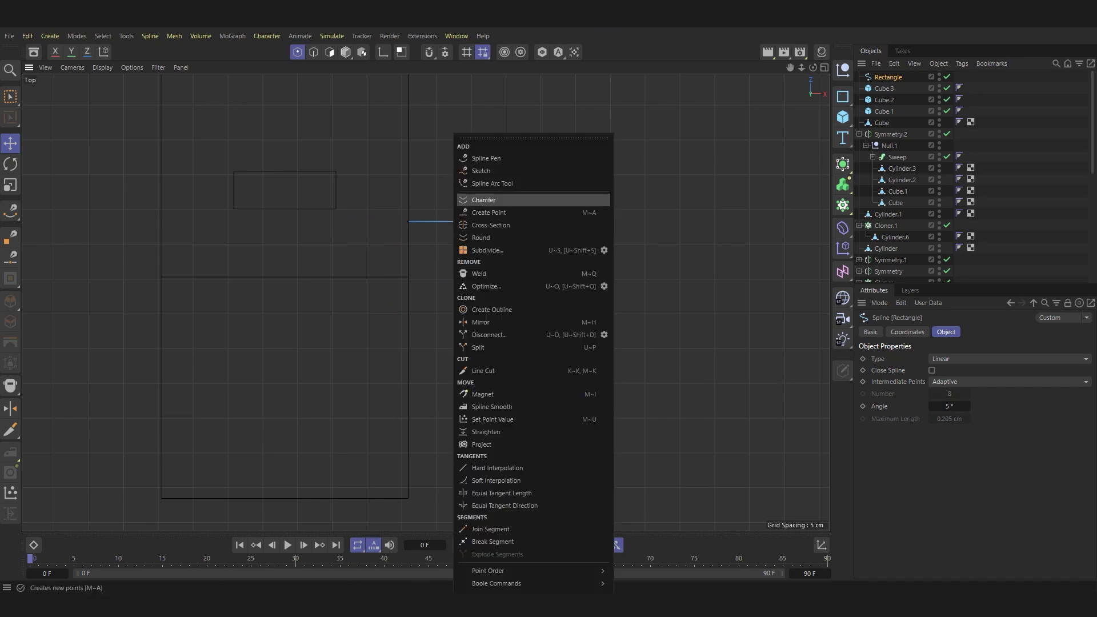
click(483, 200)
scroll(455, 217, up, 3)
key(e)
scroll(415, 102, down, 5)
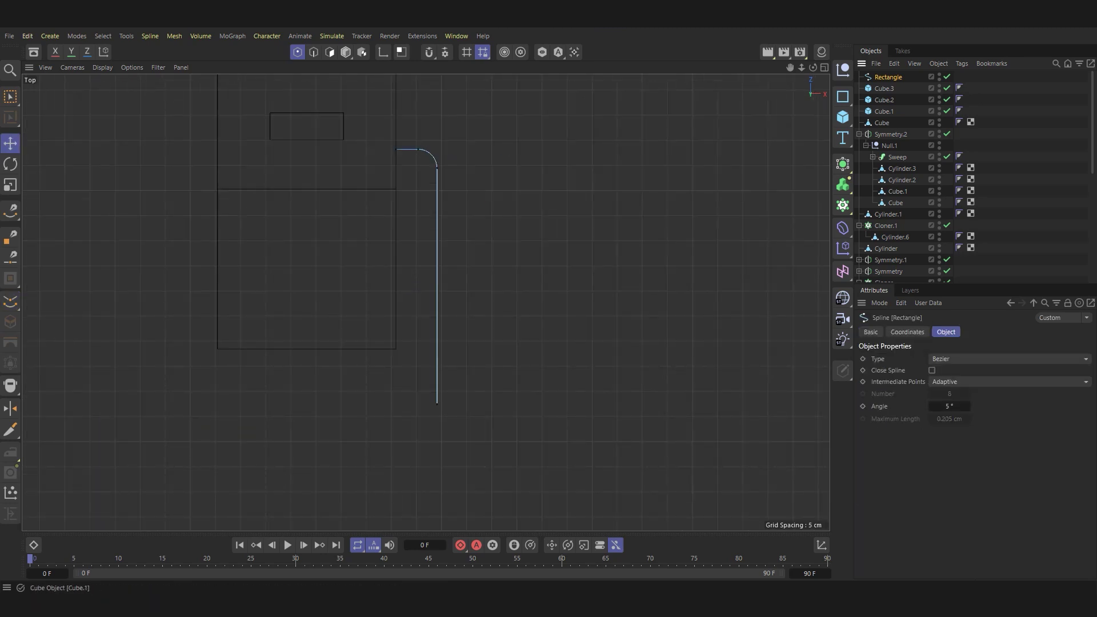
Add a Circle spline and a Sweep, with the Circle and Rectangle placed under the Sweep.
click(843, 96)
click(942, 114)
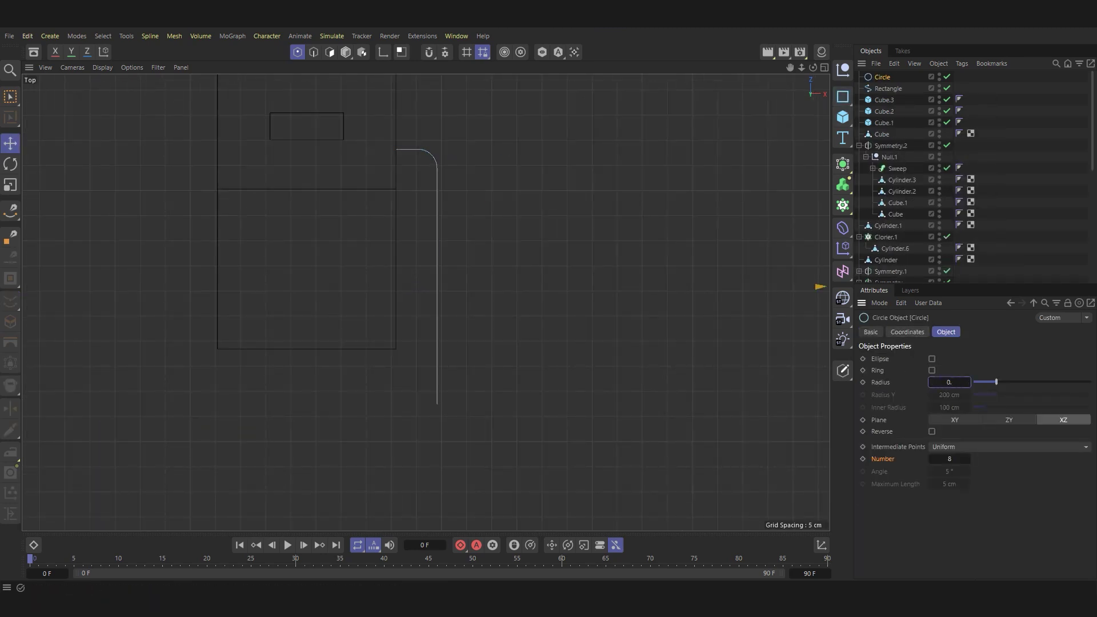
click(842, 184)
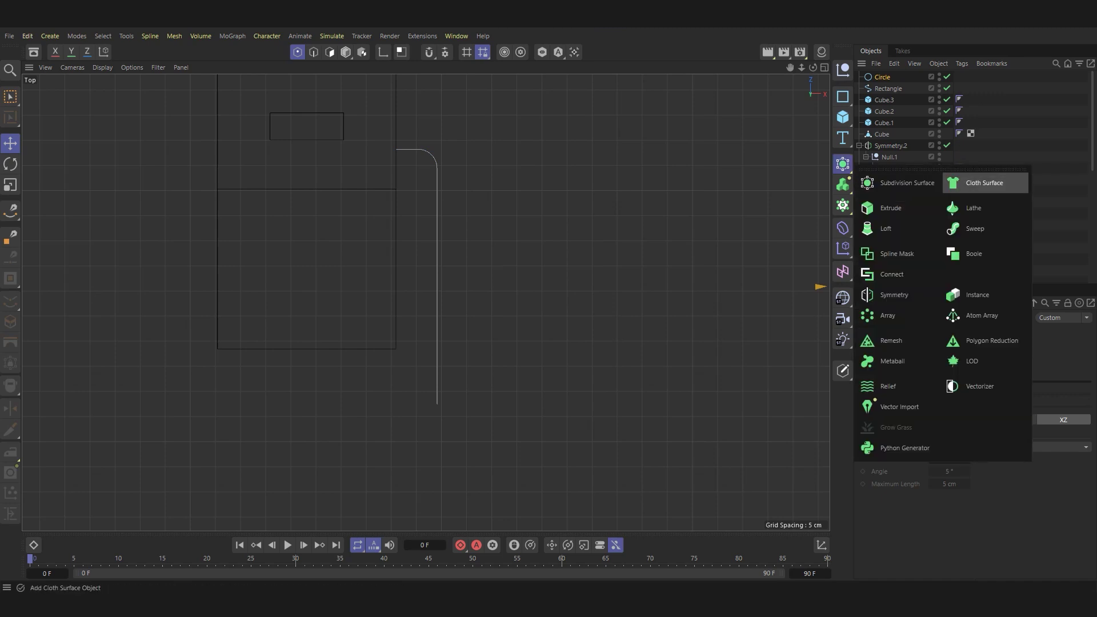
click(971, 251)
click(888, 99)
drag(881, 99, 891, 82)
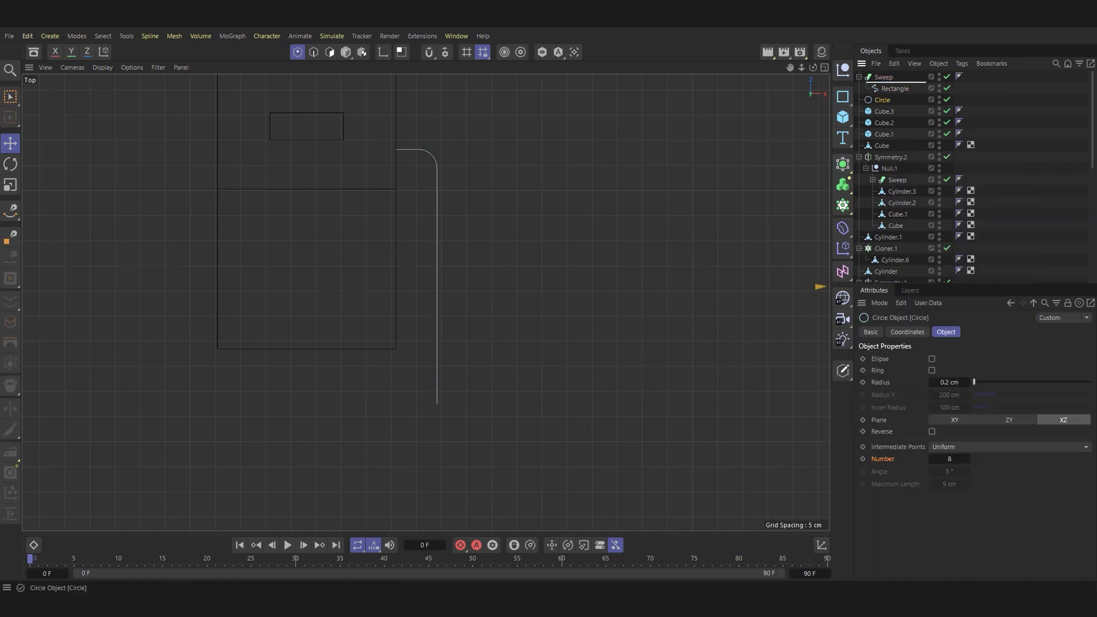
Put the Circle in the XY plane with Natural intermediate points and Number 1.
key(F1)
scroll(425, 303, up, 5)
scroll(426, 302, up, 5)
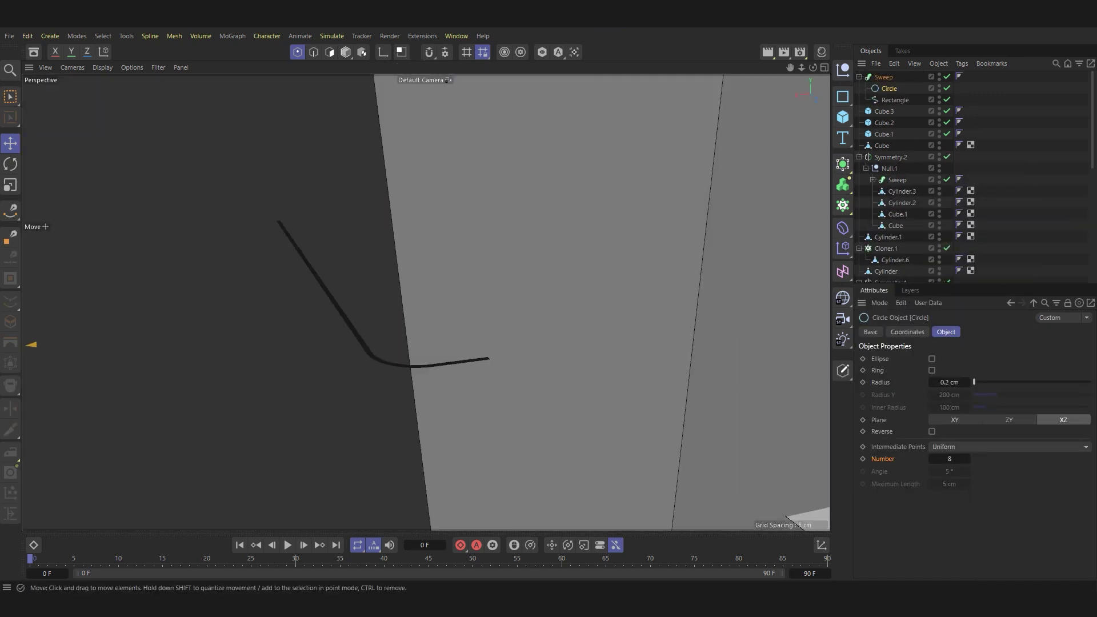
click(954, 420)
scroll(450, 311, up, 5)
scroll(450, 310, up, 2)
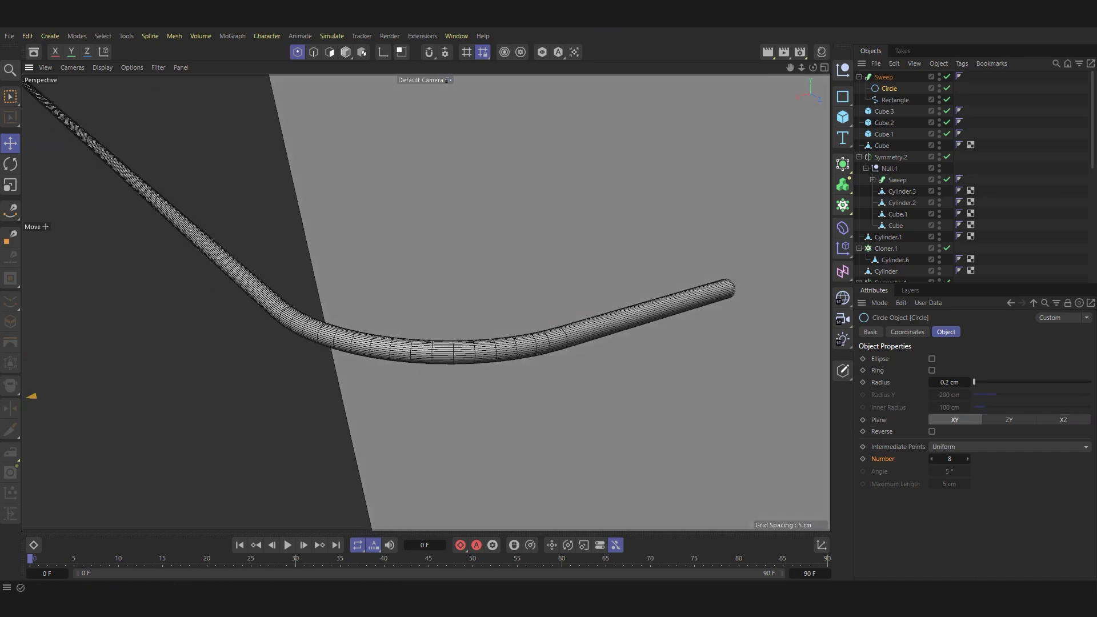
click(1008, 447)
click(952, 473)
double_click(949, 459)
text(0)
key(Return)
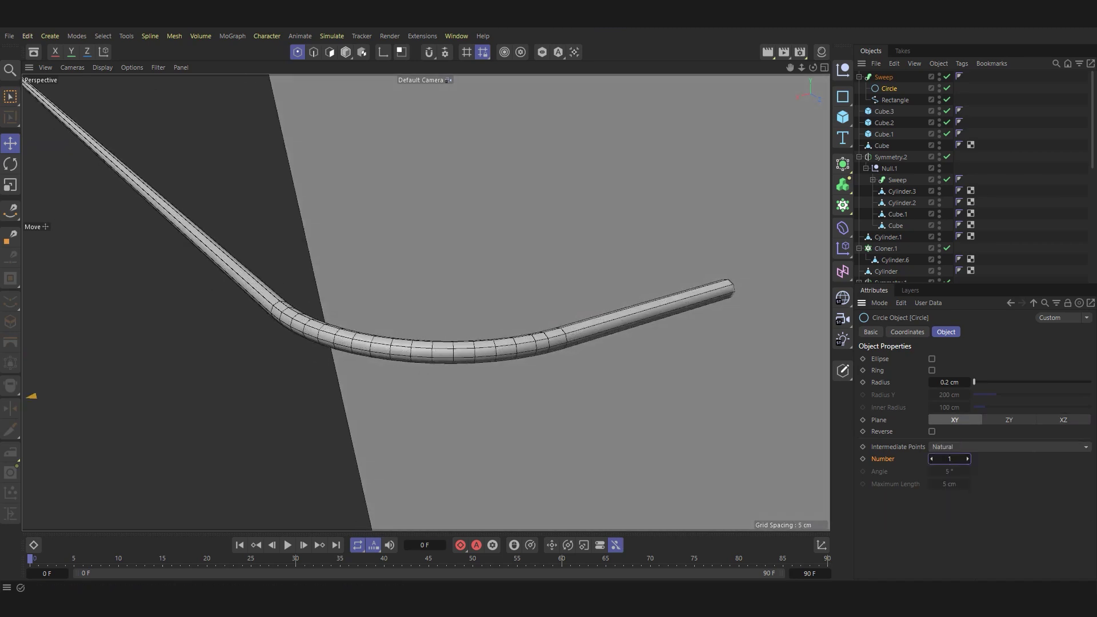
text(1)
key(Return)
Set the Circle radius to 1 cm to make the tube.
scroll(425, 303, down, 3)
scroll(426, 303, down, 3)
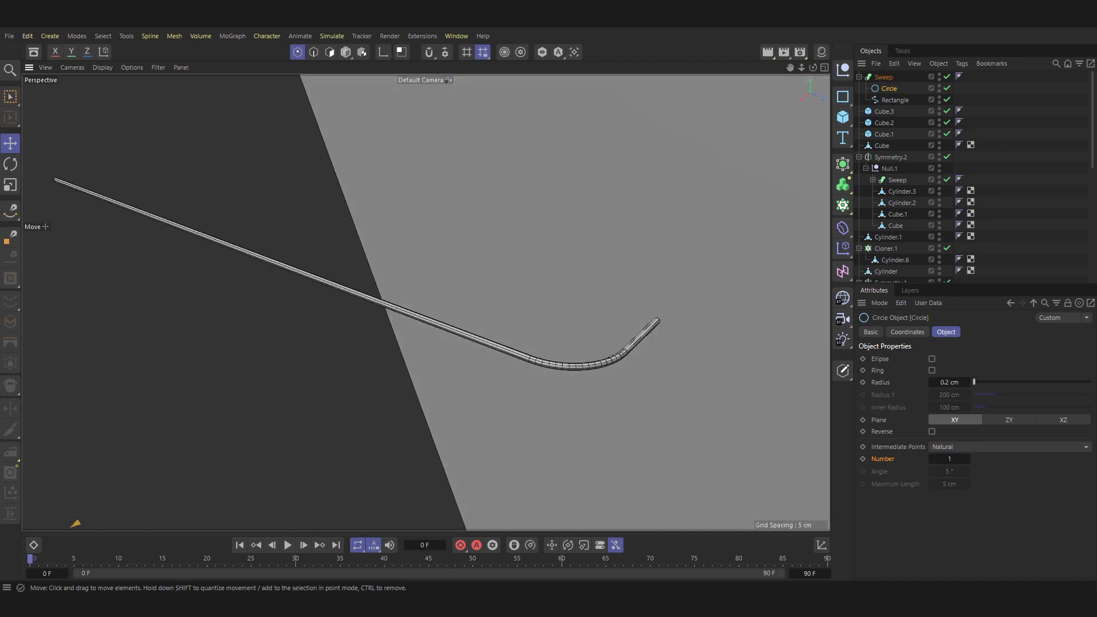
text(1)
key(Return)
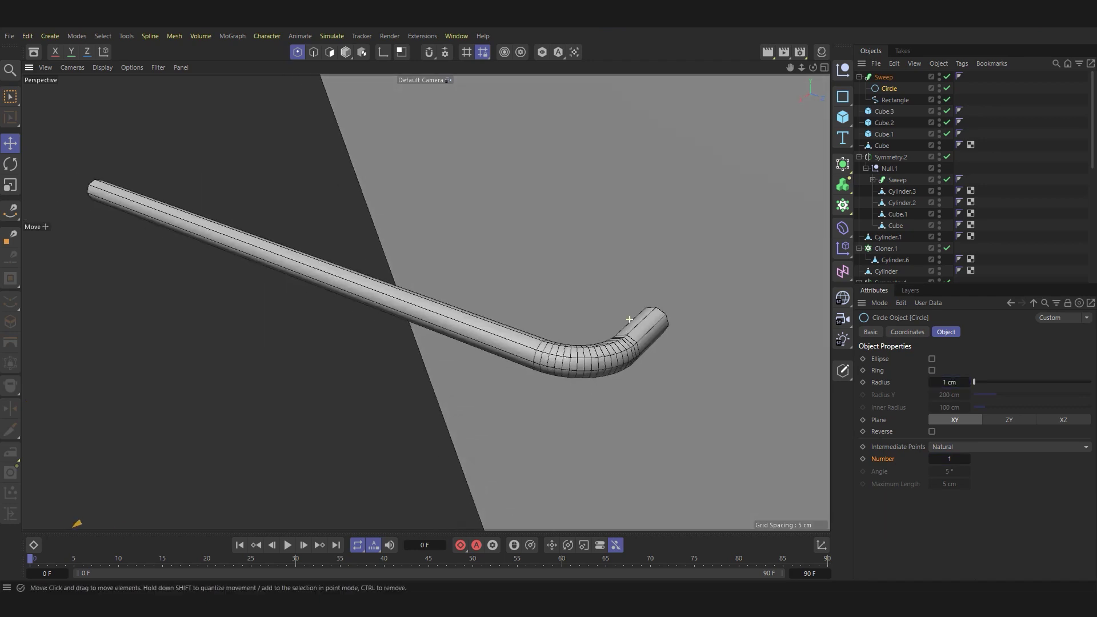
alt+drag(512, 262, 502, 274)
Select the Sweep object and frame the model in view.
scroll(497, 286, up, 5)
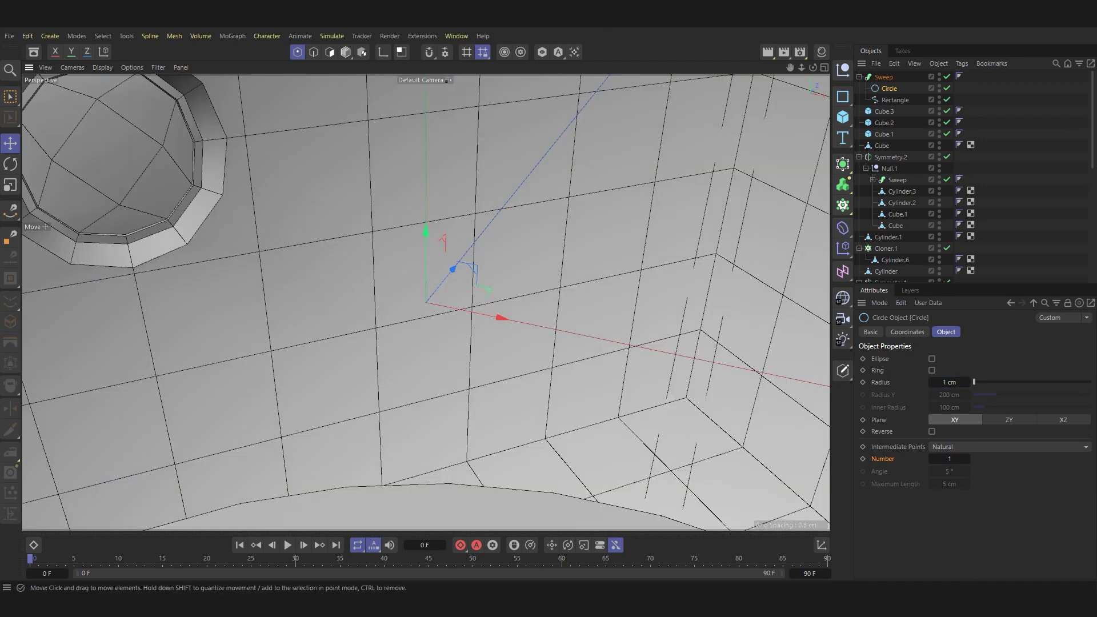
scroll(485, 309, up, 3)
scroll(478, 326, up, 3)
scroll(425, 302, down, 5)
scroll(426, 302, down, 3)
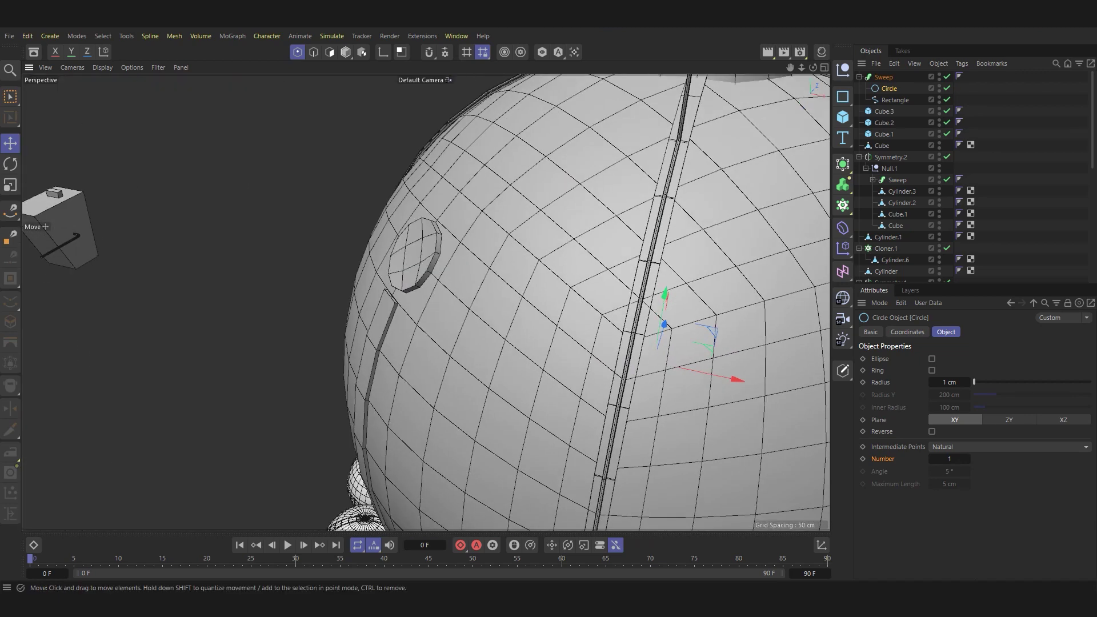
scroll(425, 302, down, 3)
scroll(426, 303, up, 2)
key(o)
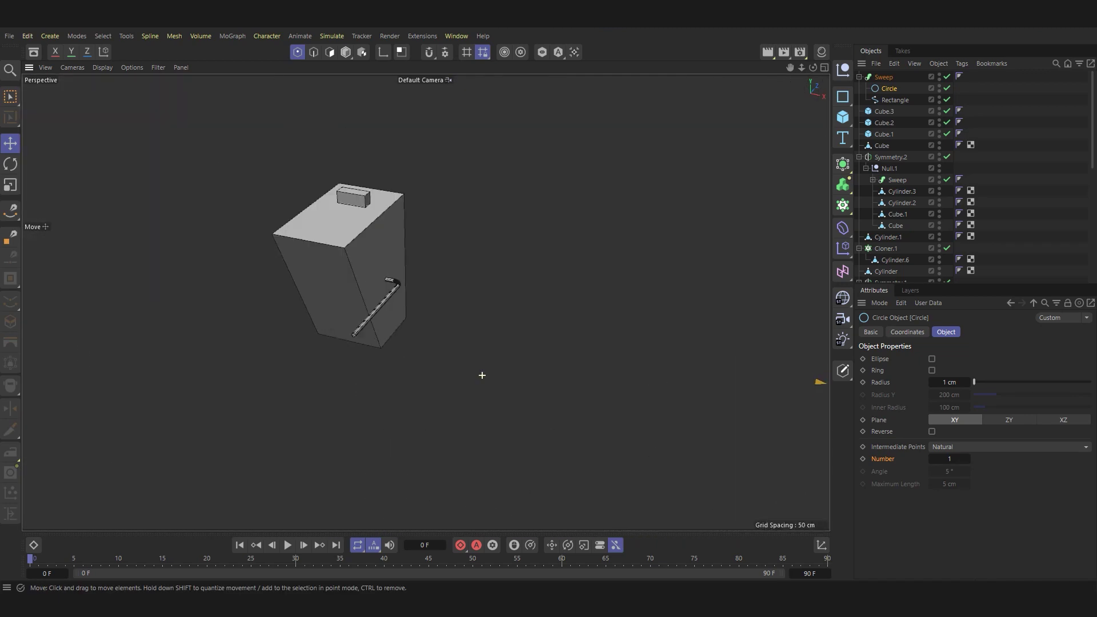
click(895, 100)
key(o)
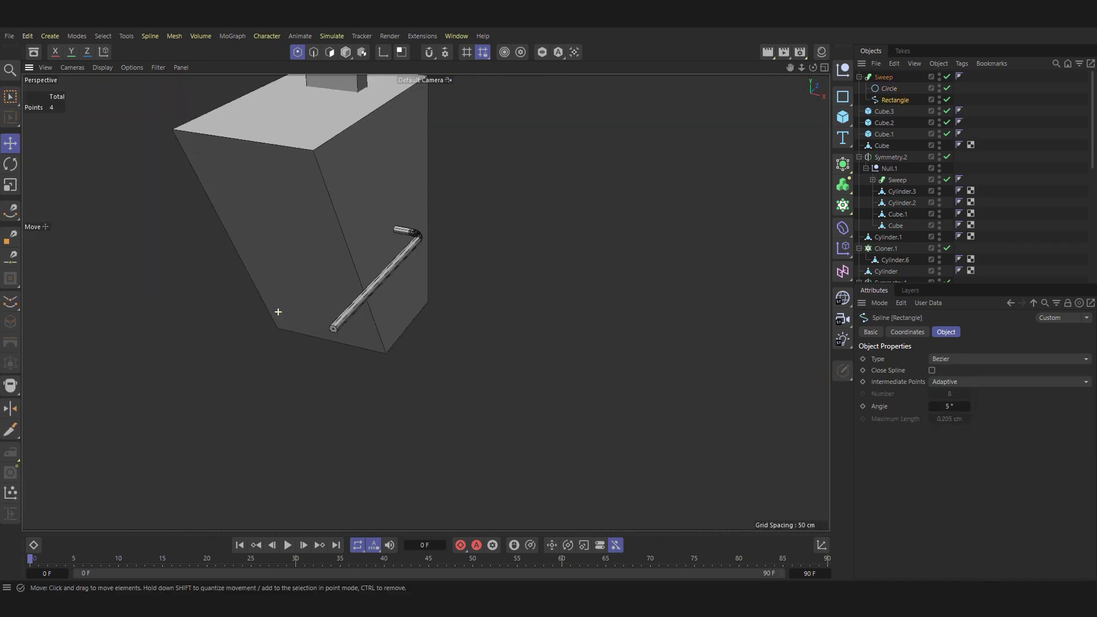
scroll(425, 302, down, 3)
click(883, 77)
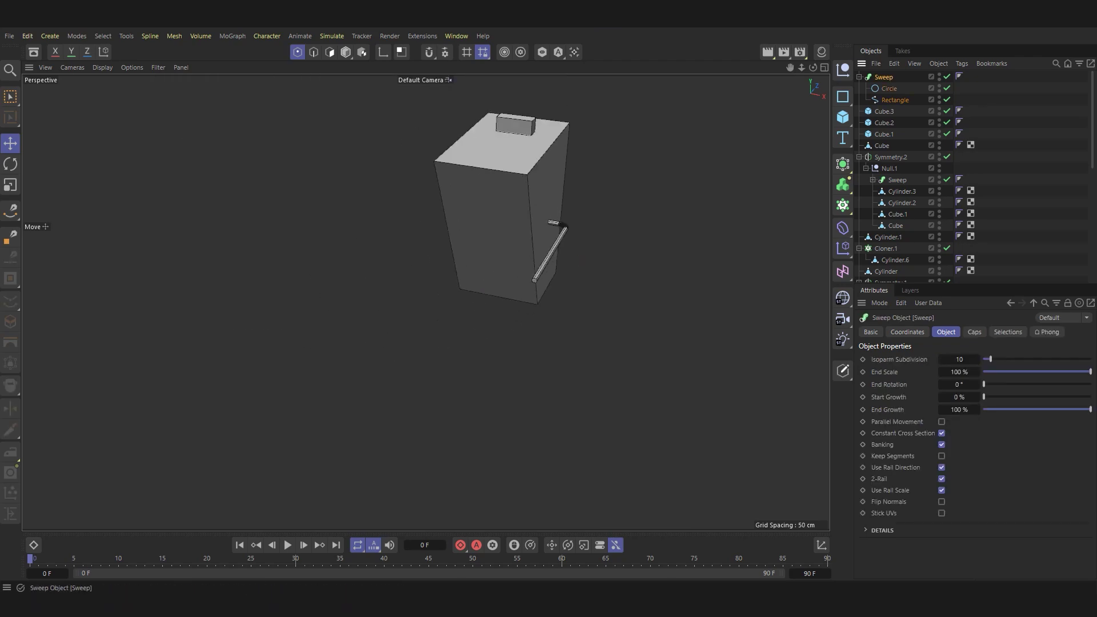
key(o)
Enable axis mode with L and drag the pipe's pivot over toward the box.
alt+drag(425, 302, 514, 297)
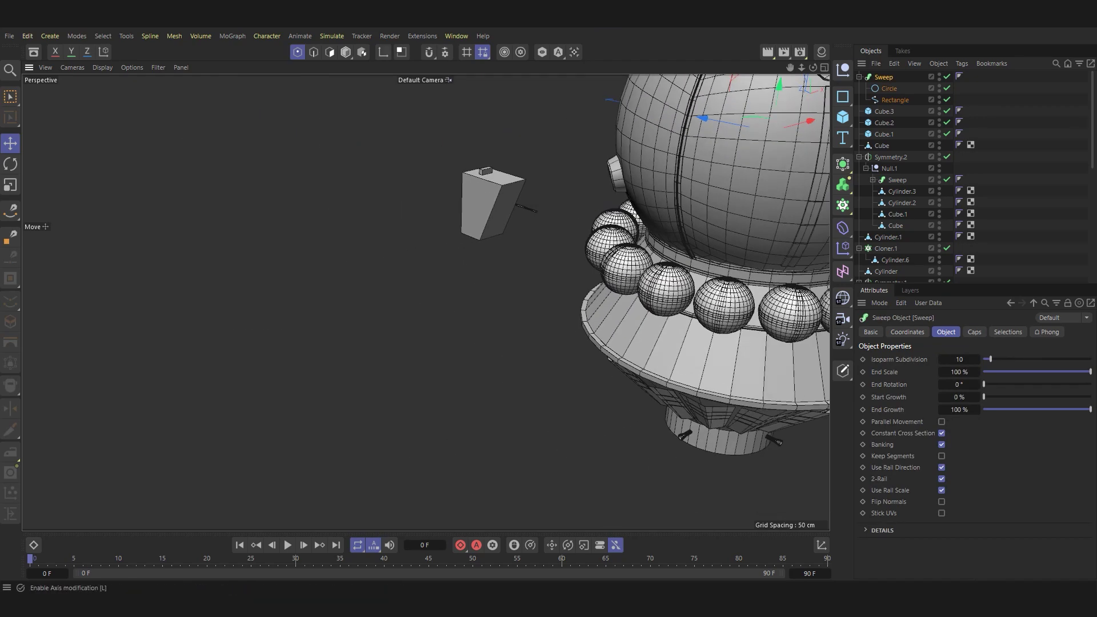
key(l)
drag(771, 131, 521, 198)
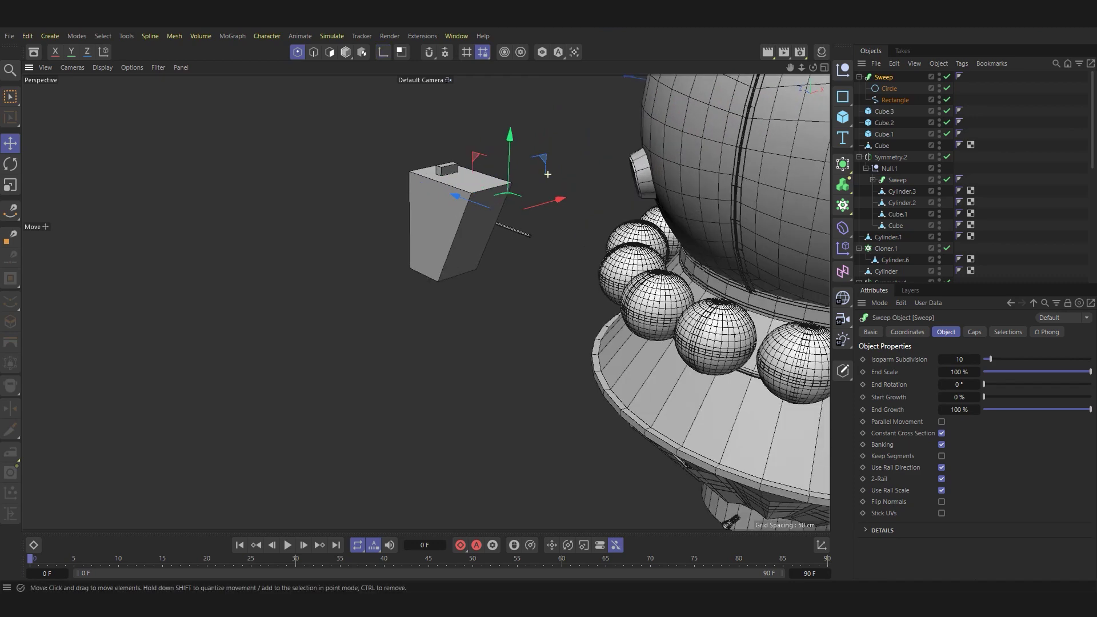
scroll(426, 301, up, 5)
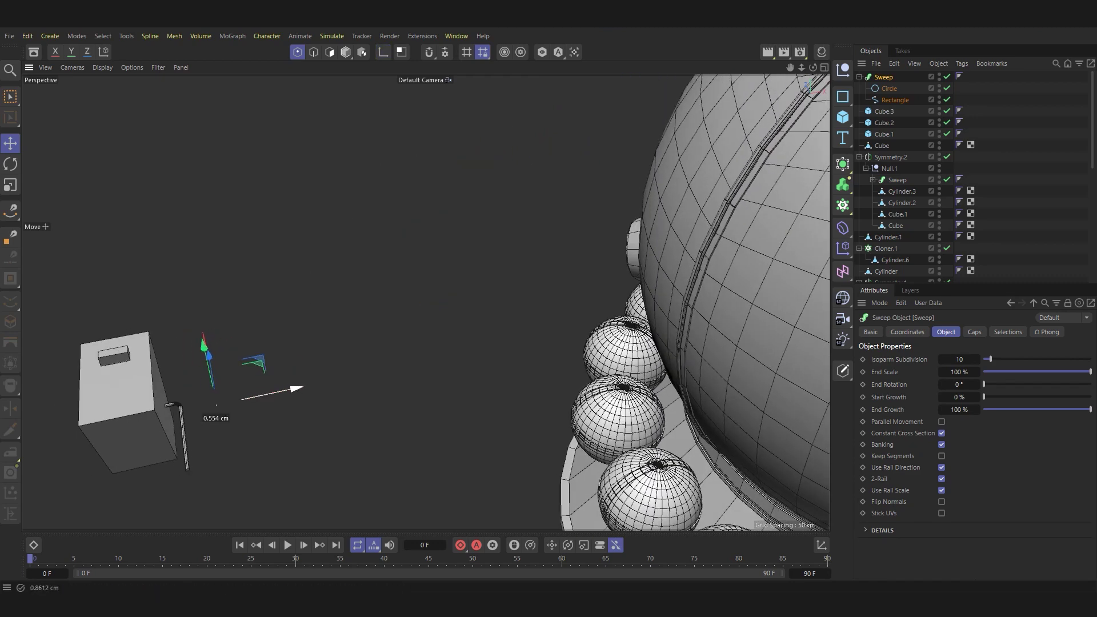
key(F5)
scroll(223, 419, down, 5)
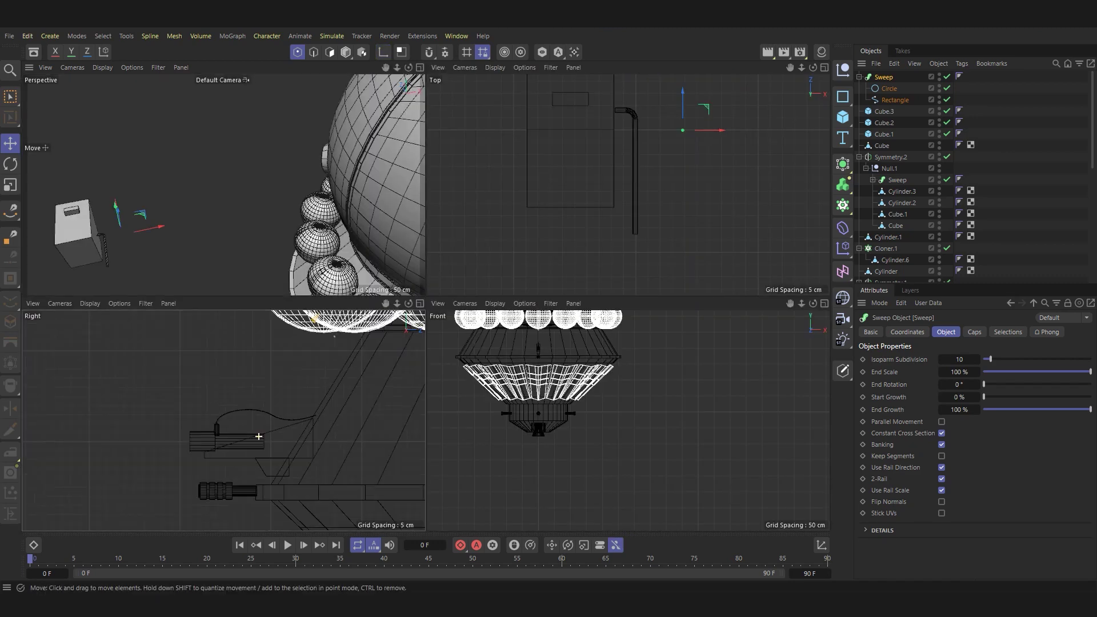
scroll(222, 420, down, 3)
scroll(628, 420, down, 5)
In the full Front view, slide the pivot onto the pipe's end and exit axis mode.
key(F4)
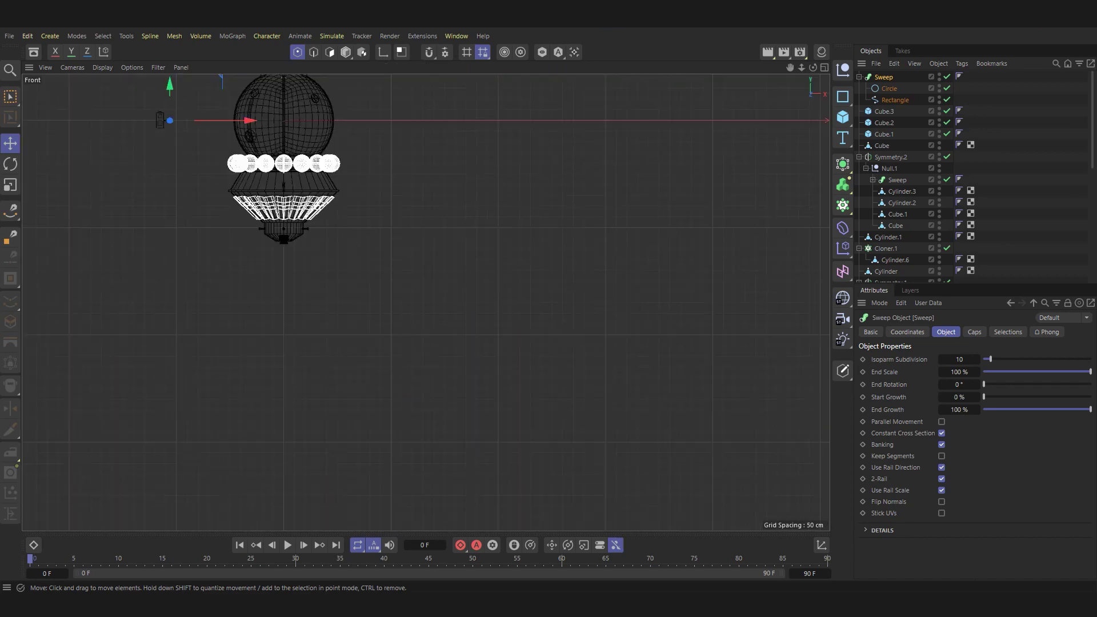
scroll(286, 285, up, 5)
scroll(286, 286, up, 5)
key(l)
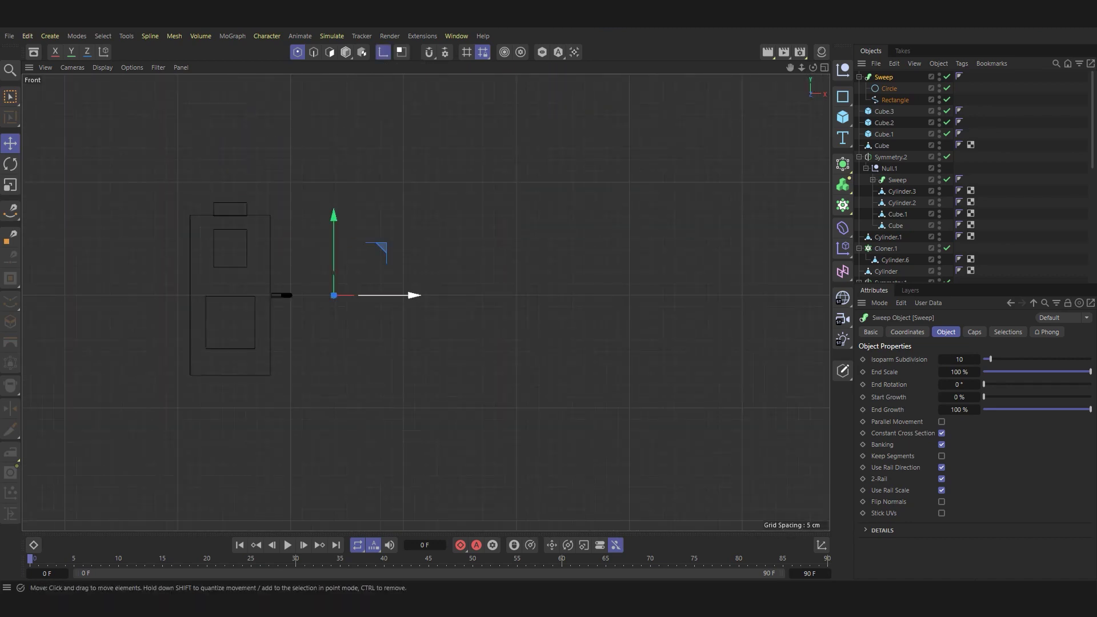
drag(388, 296, 294, 297)
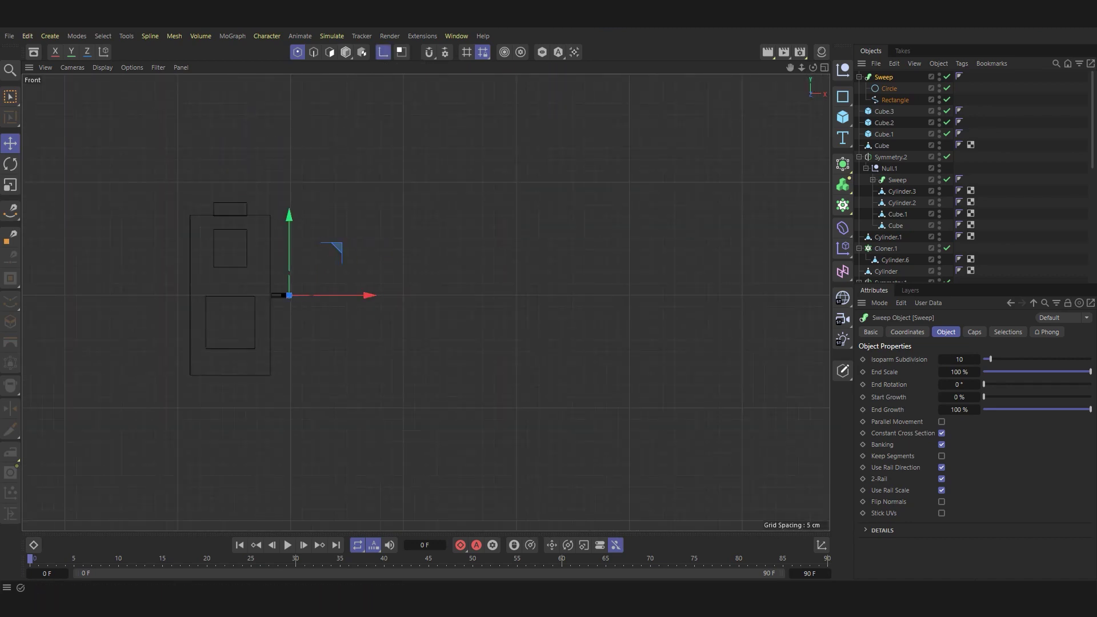
key(l)
scroll(244, 221, up, 3)
key(Return)
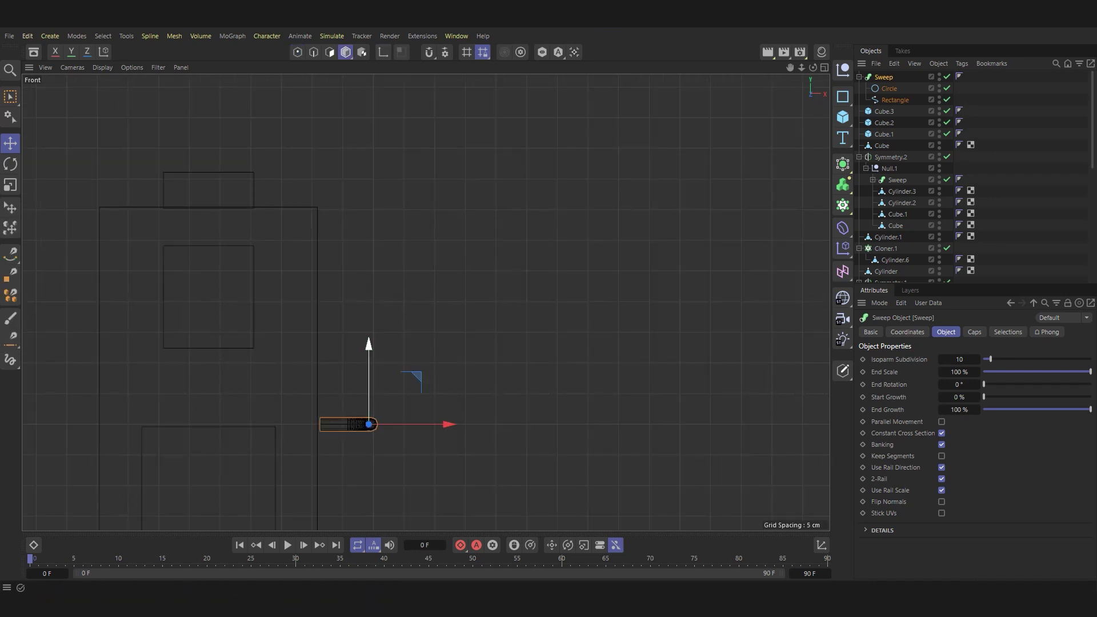
Ctrl-drag the pipe upward into a copy, Sweep.1, and shift it along Z.
ctrl+drag(368, 371, 368, 236)
middle_click(369, 237)
middle_click(222, 83)
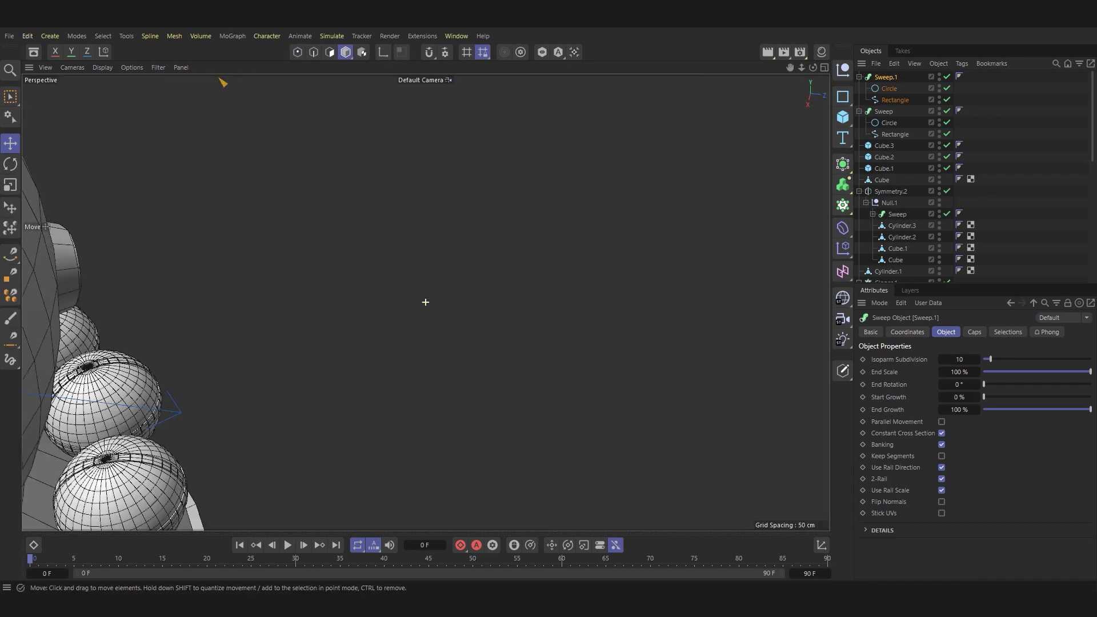
key(s)
alt+drag(425, 301, 343, 297)
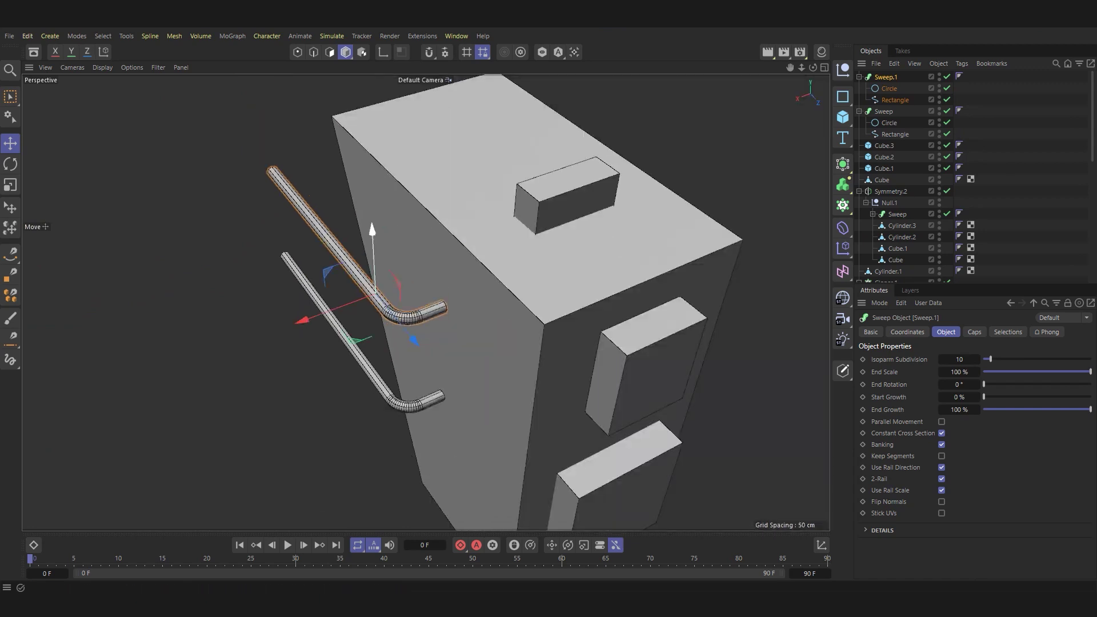
drag(414, 340, 398, 321)
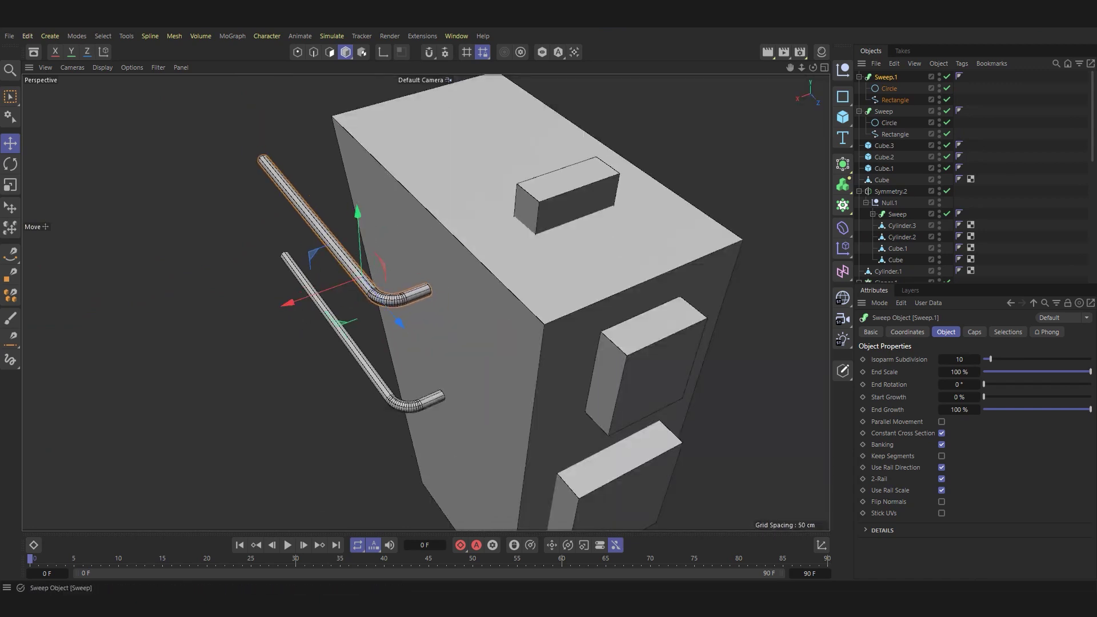
Nudge both pipes slightly along X, then select only Sweep.1.
shift+click(883, 111)
scroll(351, 326, down, 3)
scroll(350, 325, down, 3)
scroll(350, 325, down, 2)
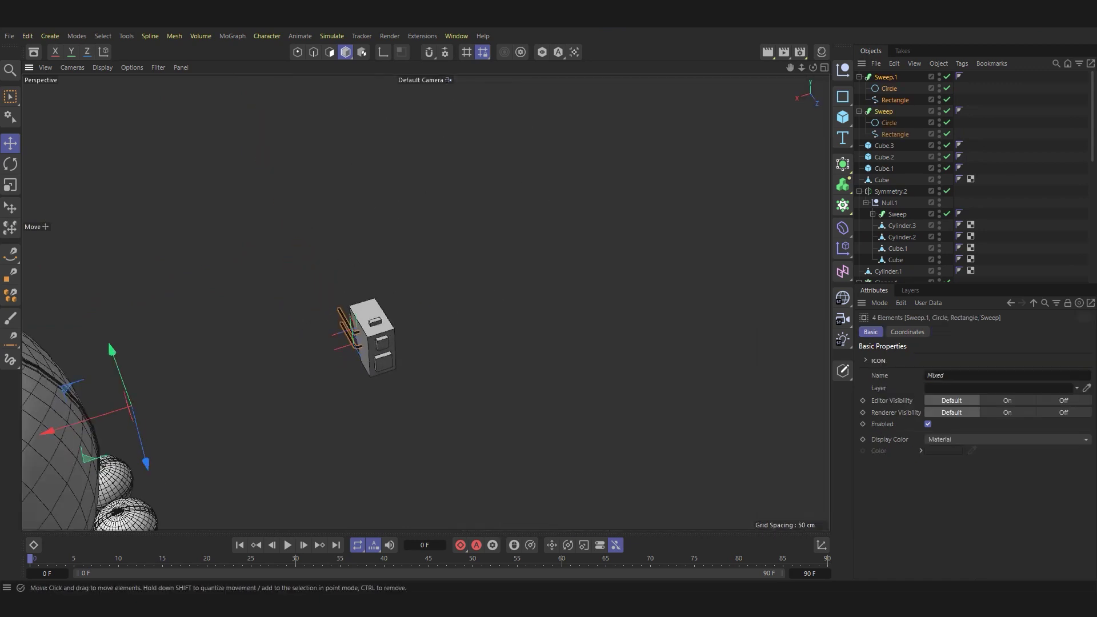
drag(113, 412, 117, 411)
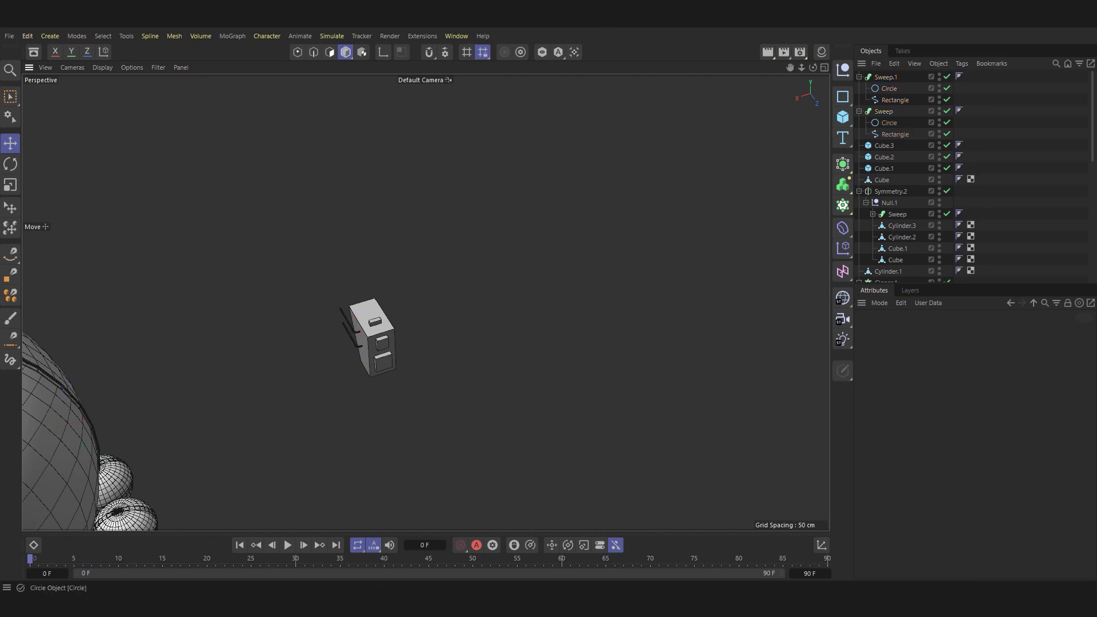
click(346, 334)
scroll(343, 343, up, 2)
alt+drag(400, 315, 434, 309)
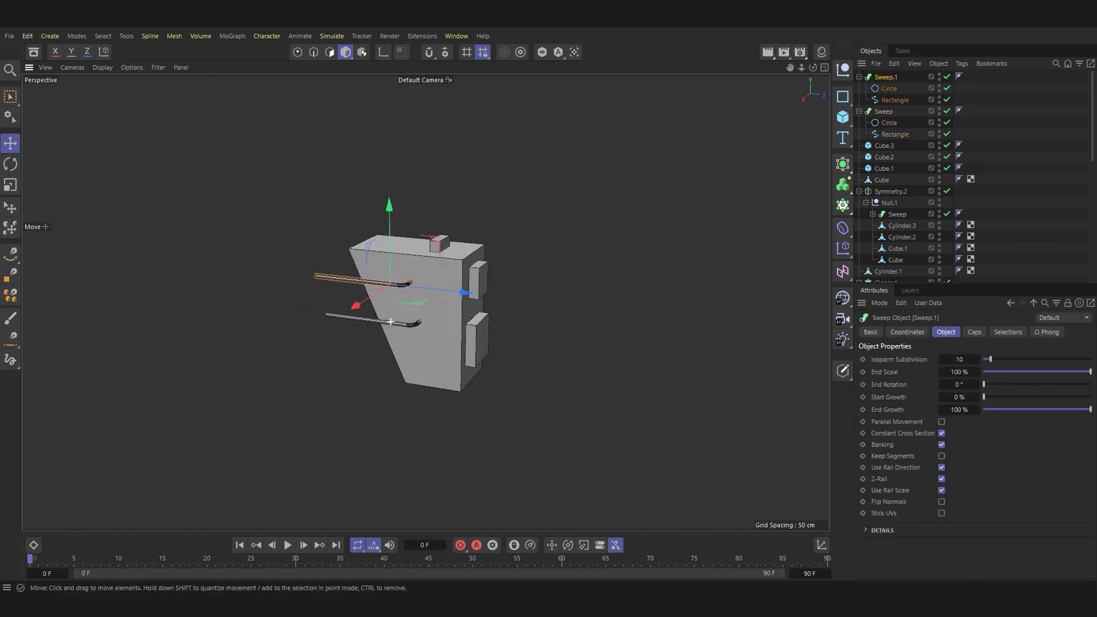
click(843, 164)
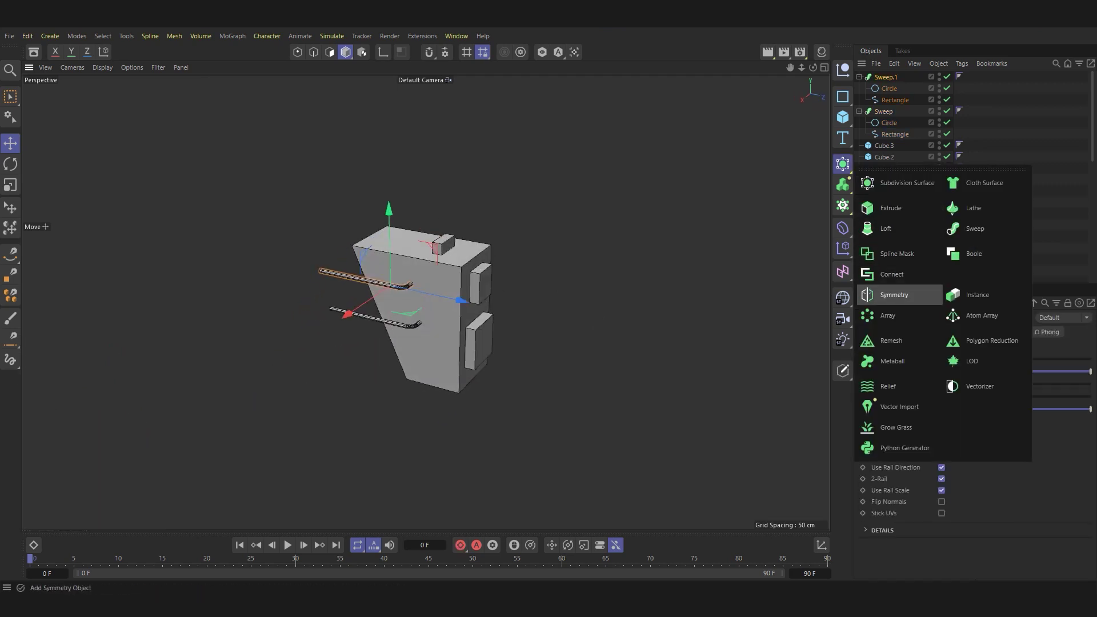
Add a ZY Symmetry over Sweep.1 so the pipe is mirrored across the box.
click(891, 293)
alt+drag(426, 297, 400, 308)
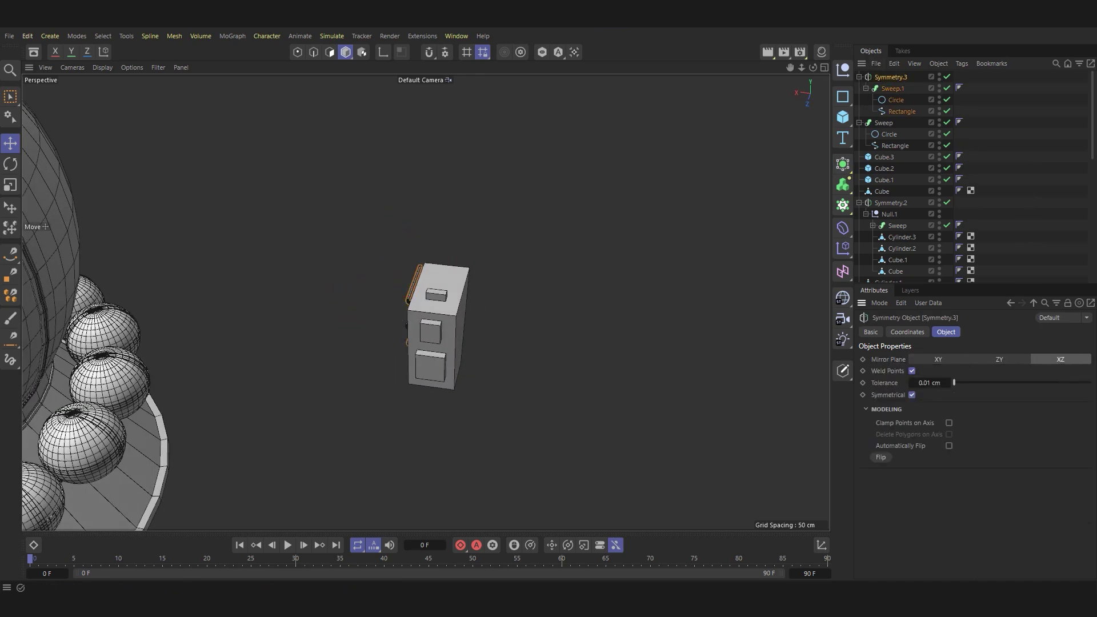
alt+drag(434, 309, 426, 301)
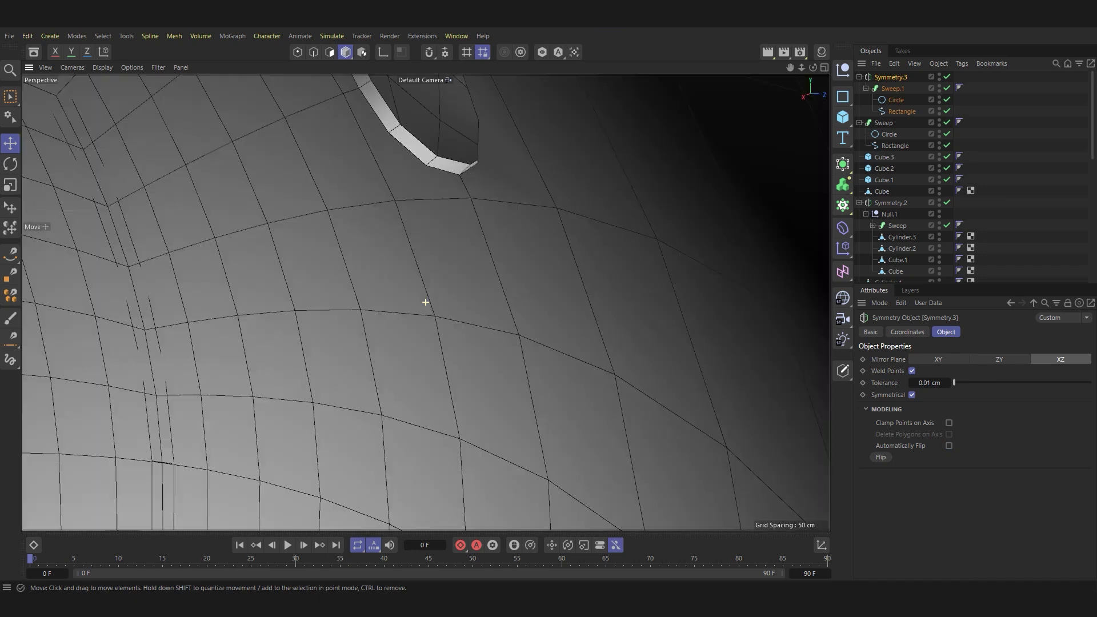
scroll(623, 364, down, 3)
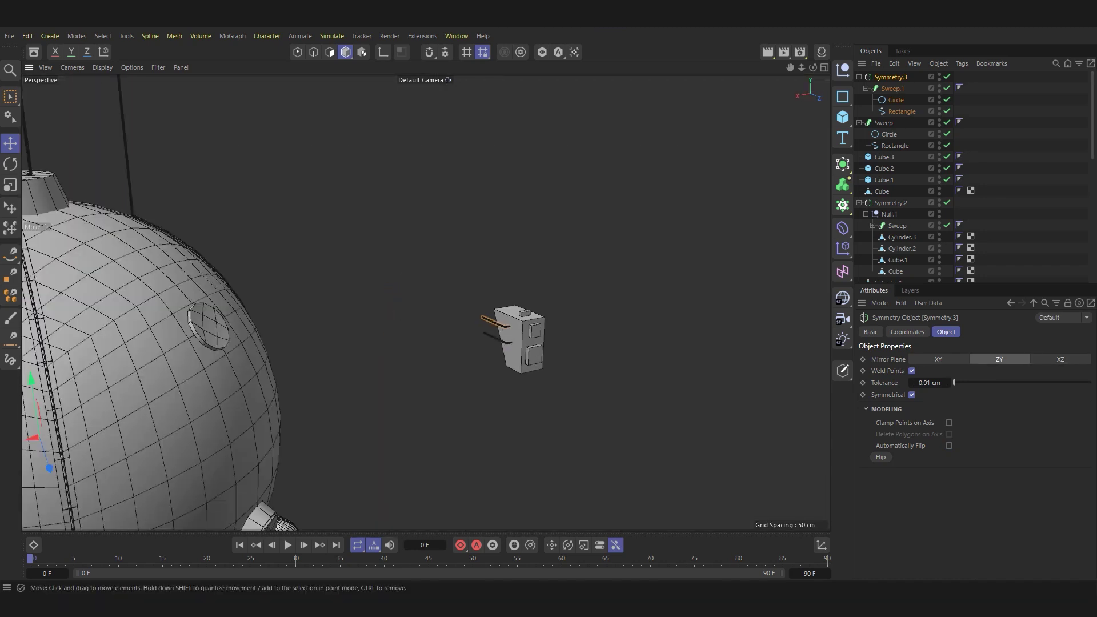
scroll(623, 364, down, 3)
click(581, 353)
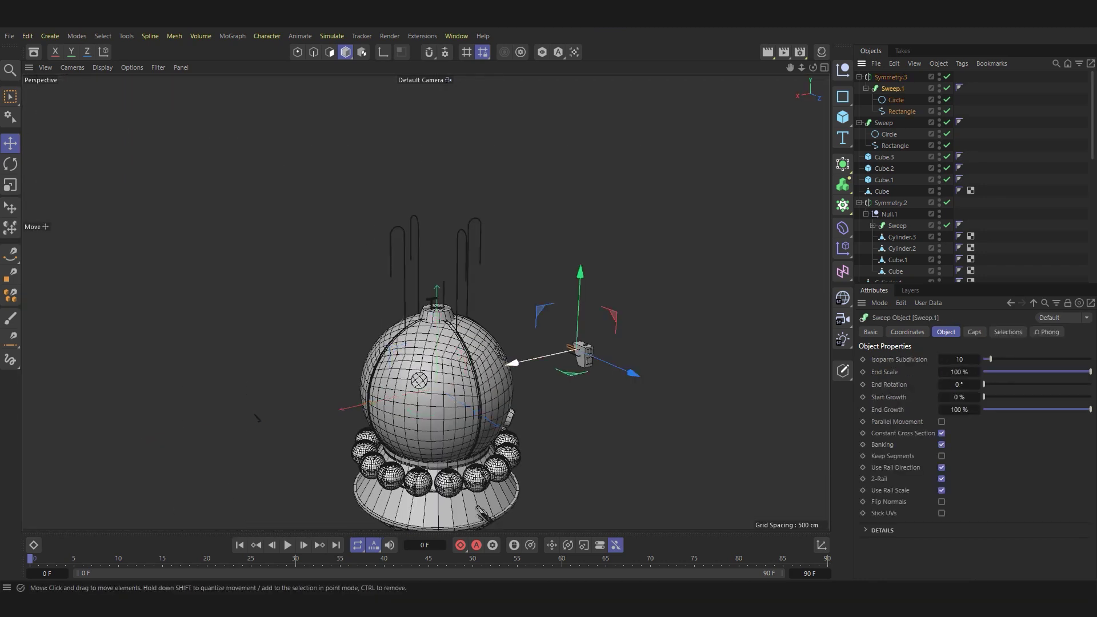
drag(582, 353, 294, 411)
key(ctrl+z)
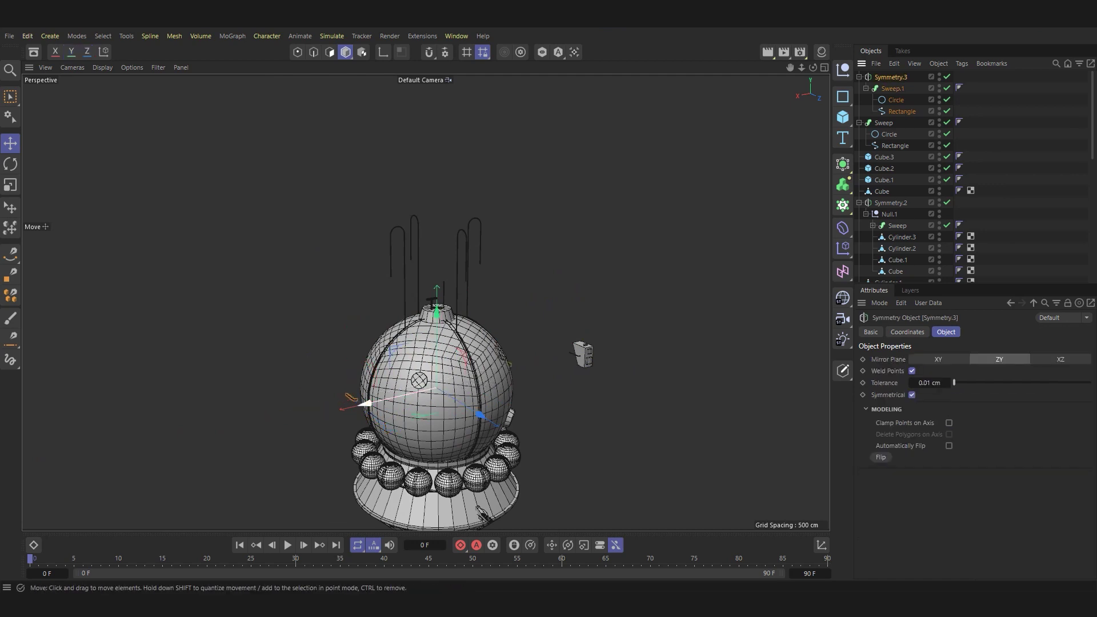
scroll(423, 303, up, 3)
scroll(423, 304, up, 3)
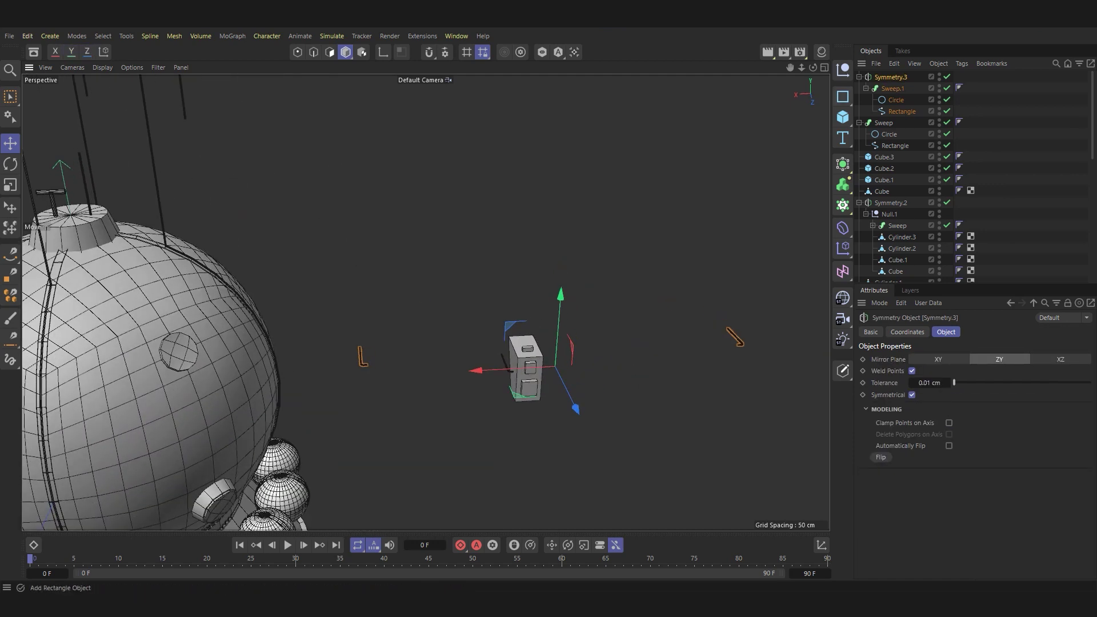
click(362, 359)
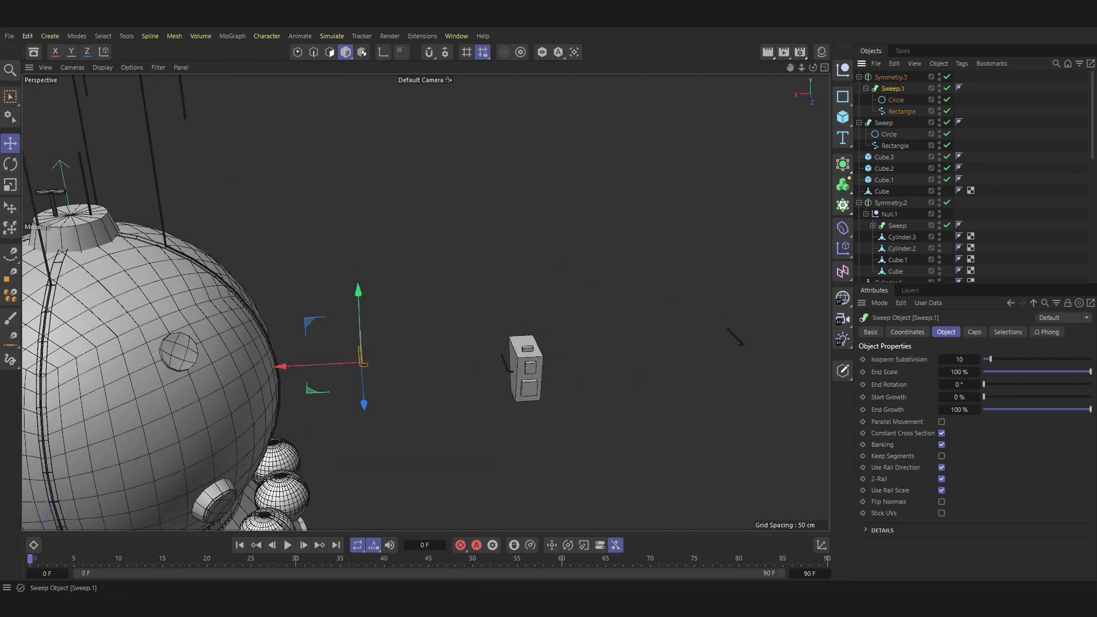
drag(283, 366, 420, 358)
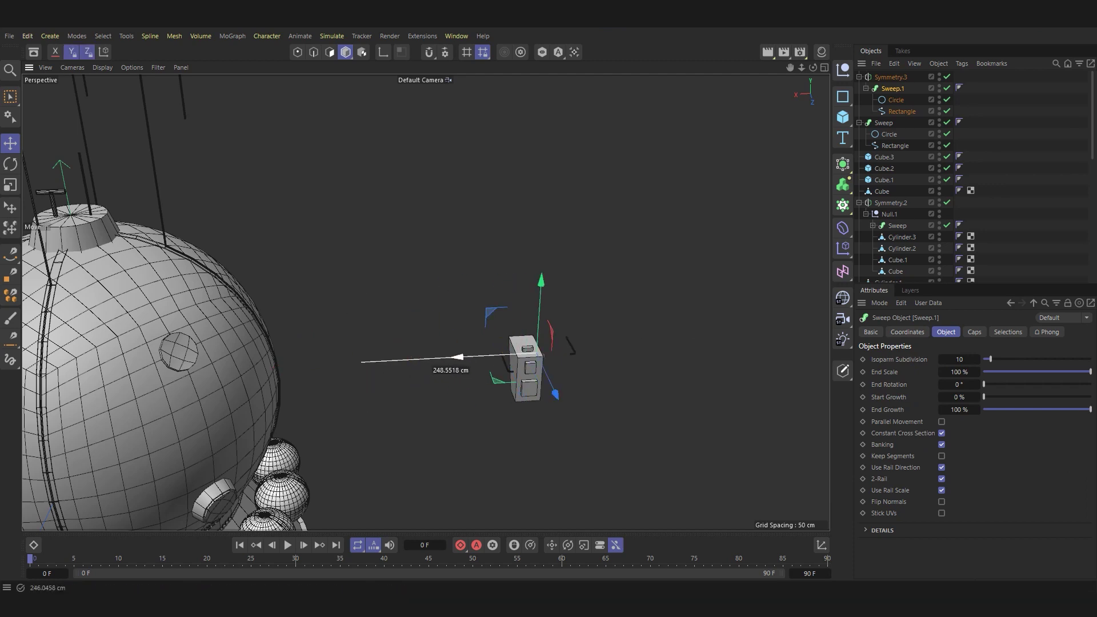
key(ctrl+z)
Move the mirrored handles left along X and delete the original Sweep pipe.
scroll(555, 412, up, 2)
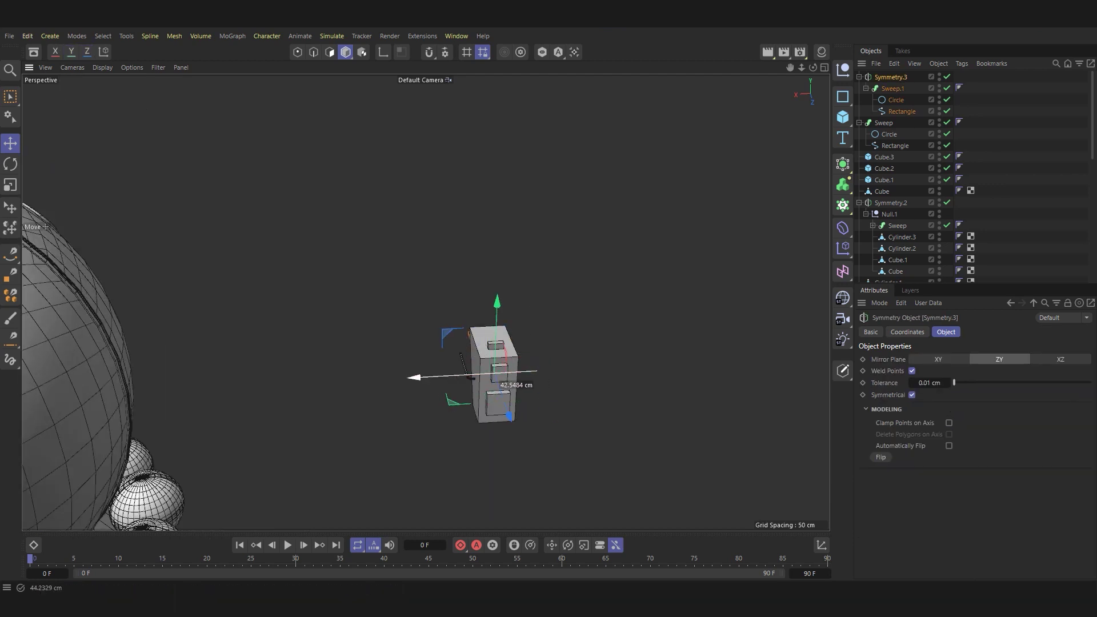
click(469, 377)
scroll(470, 366, up, 2)
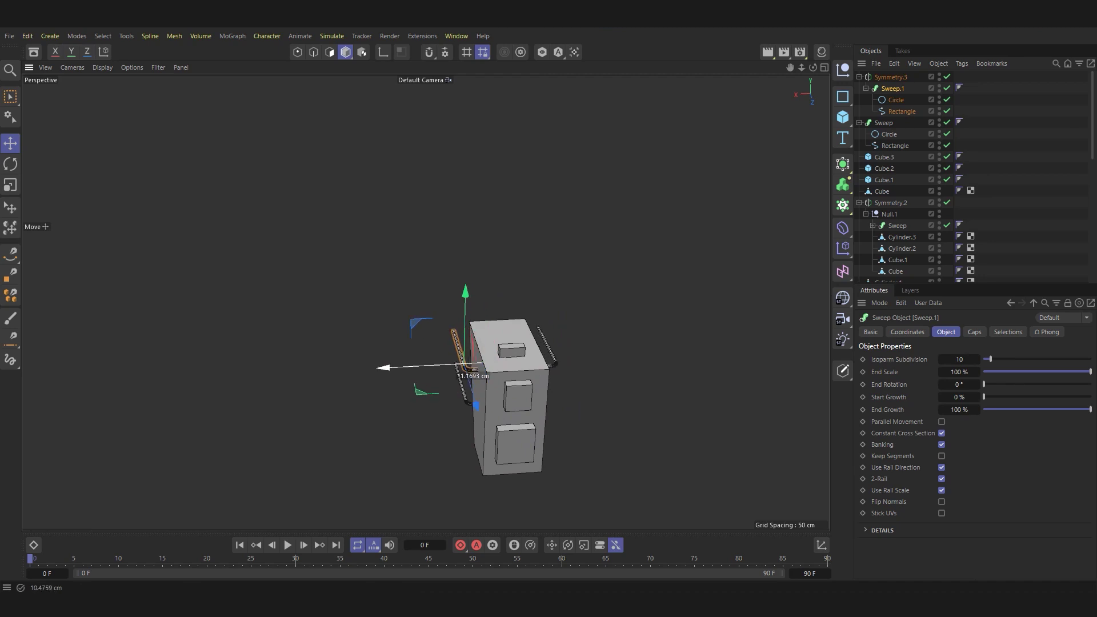
alt+drag(464, 368, 424, 349)
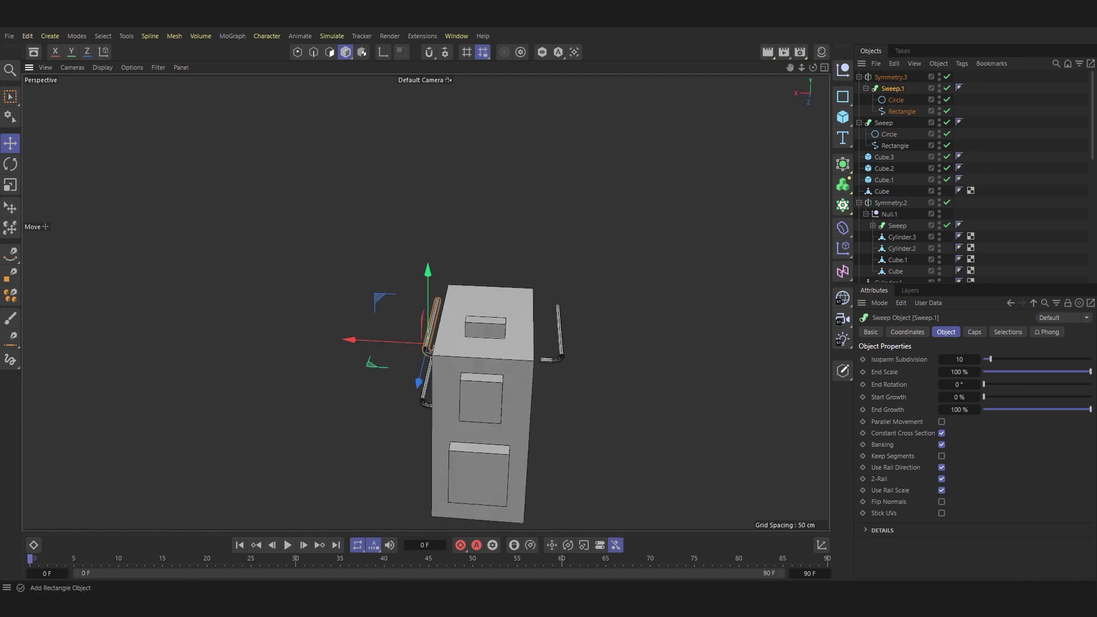
key(ctrl+z)
mouse_move(457, 395)
mouse_down()
mouse_move(403, 393)
mouse_move(514, 371)
mouse_move(354, 360)
mouse_up()
click(619, 331)
click(883, 122)
key(Delete)
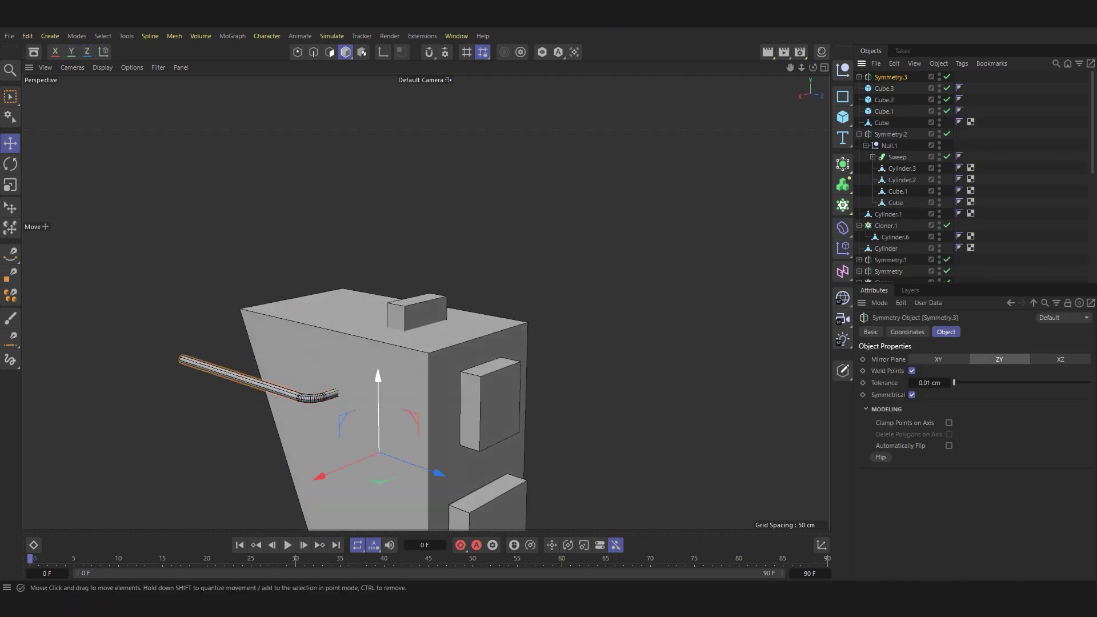
Duplicate the mirrored handle as Symmetry.4 and move it down into the lower position.
ctrl+drag(377, 394, 377, 457)
alt+drag(514, 285, 400, 286)
drag(389, 466, 439, 466)
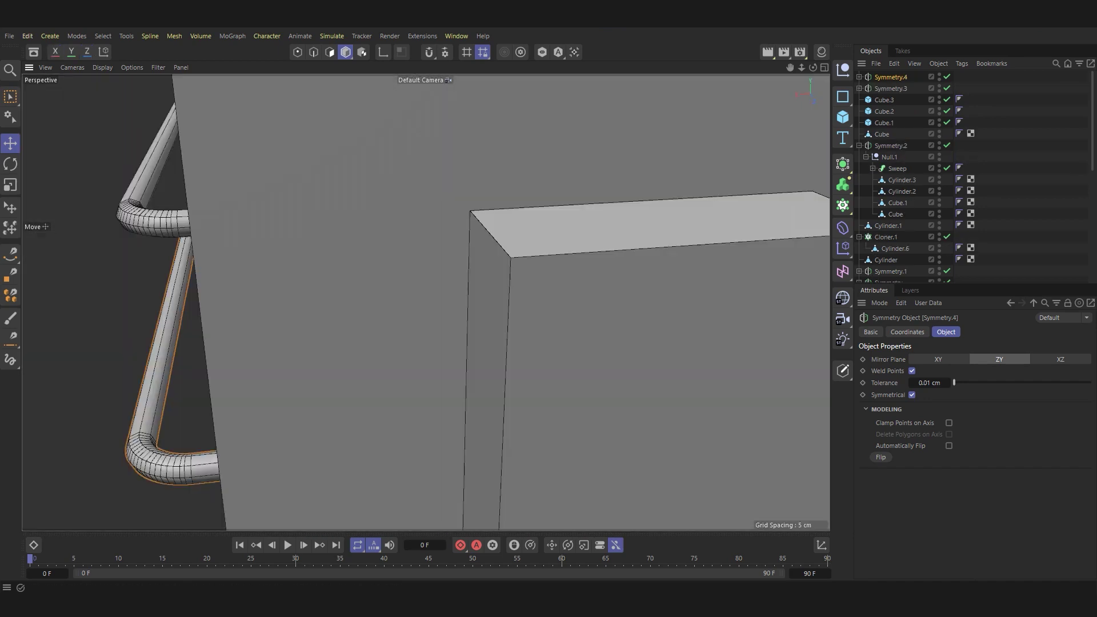
alt+drag(514, 362, 554, 337)
scroll(554, 337, down, 10)
Group Symmetry.4 through the Cube into Null.1 with Alt+G and scale it down.
click(554, 337)
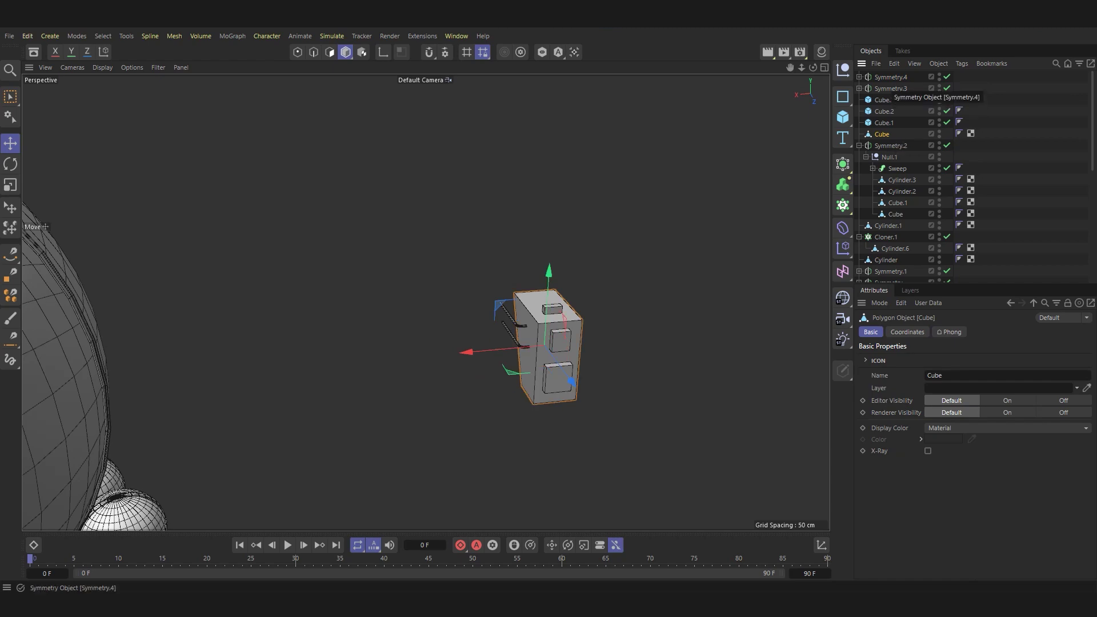
shift+click(890, 77)
key(alt+g)
alt+drag(514, 343, 425, 302)
key(t)
mouse_move(597, 297)
mouse_down()
mouse_move(583, 292)
mouse_move(580, 404)
mouse_move(371, 440)
mouse_move(312, 433)
mouse_up()
Slide the box fixture outward along X and lower it onto the cone's surface.
key(e)
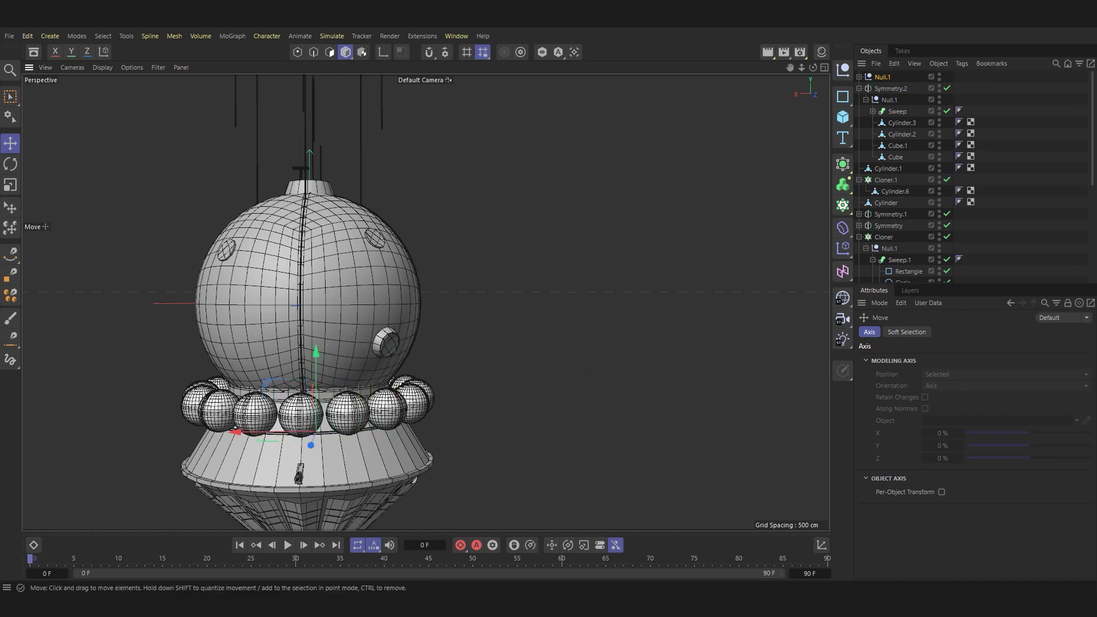
scroll(312, 432, up, 3)
scroll(311, 432, up, 3)
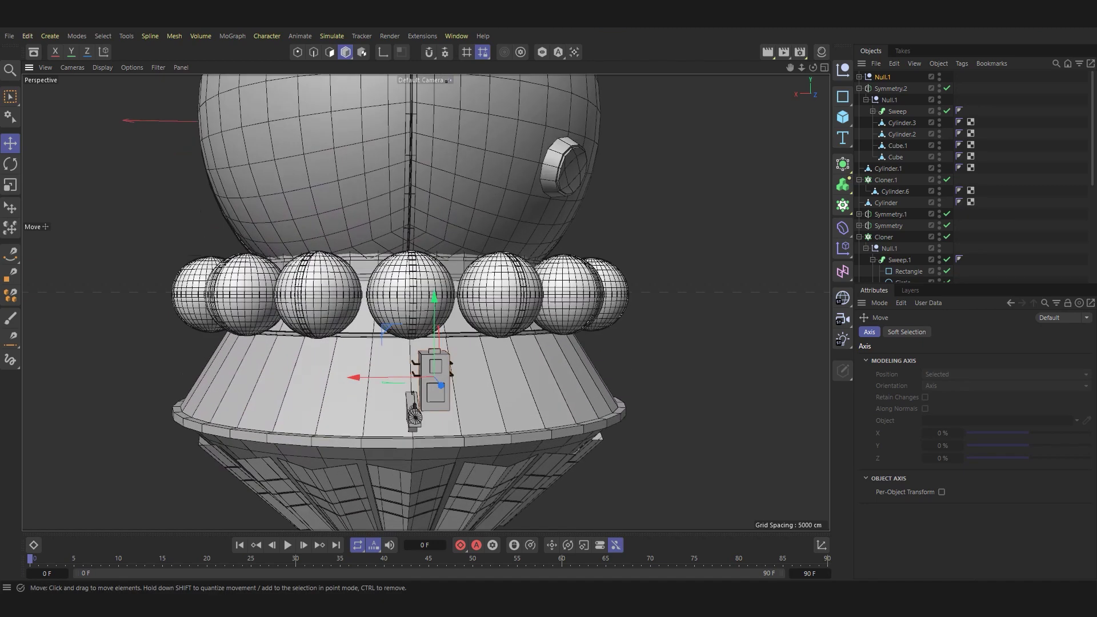
alt+drag(411, 297, 514, 320)
drag(508, 369, 434, 369)
drag(384, 289, 384, 309)
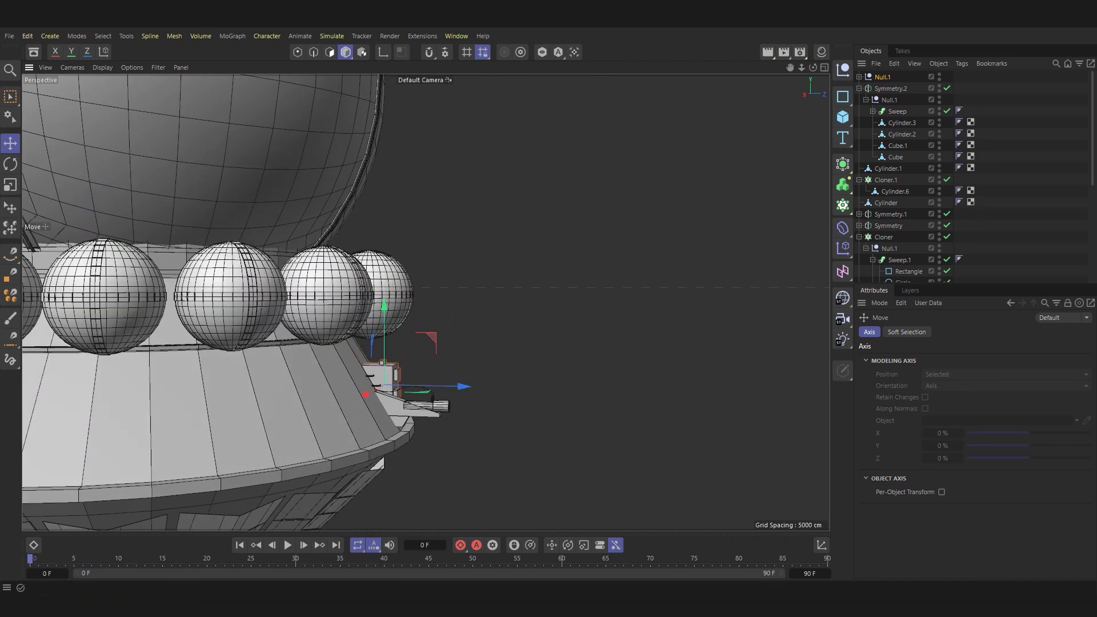
scroll(366, 394, down, 3)
Duplicate the fixture as Null.2, shift it left and rotate the copy upright.
mouse_move(491, 374)
ctrl+mouse_down()
mouse_move(323, 413)
mouse_move(366, 429)
ctrl+mouse_up()
key(r)
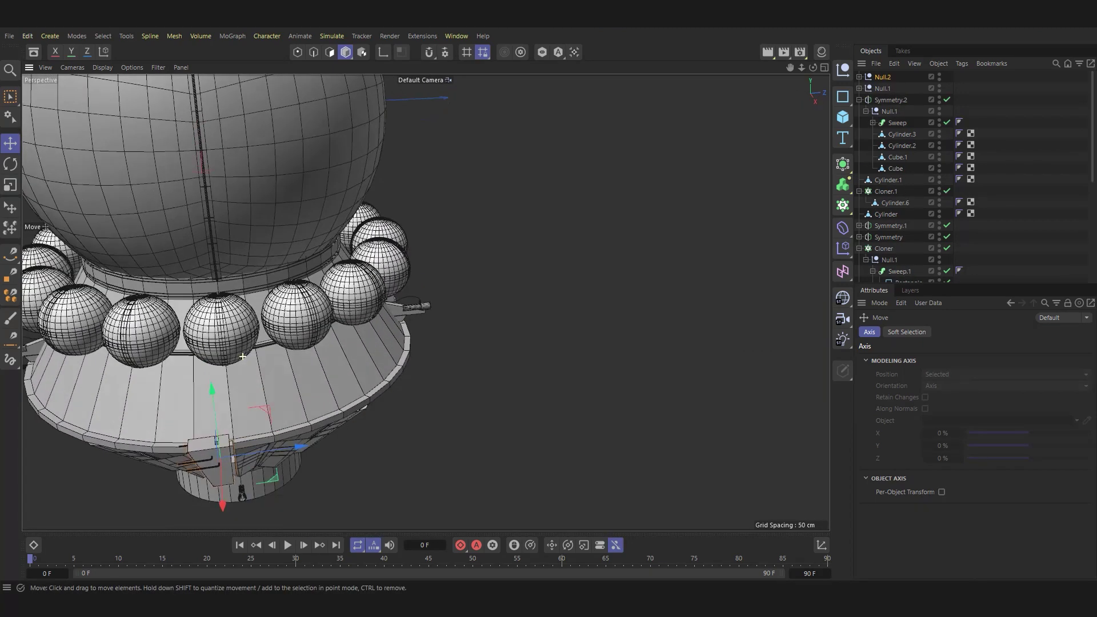
mouse_move(220, 484)
mouse_down()
mouse_move(189, 491)
mouse_move(341, 389)
mouse_up()
key(e)
scroll(428, 343, down, 10)
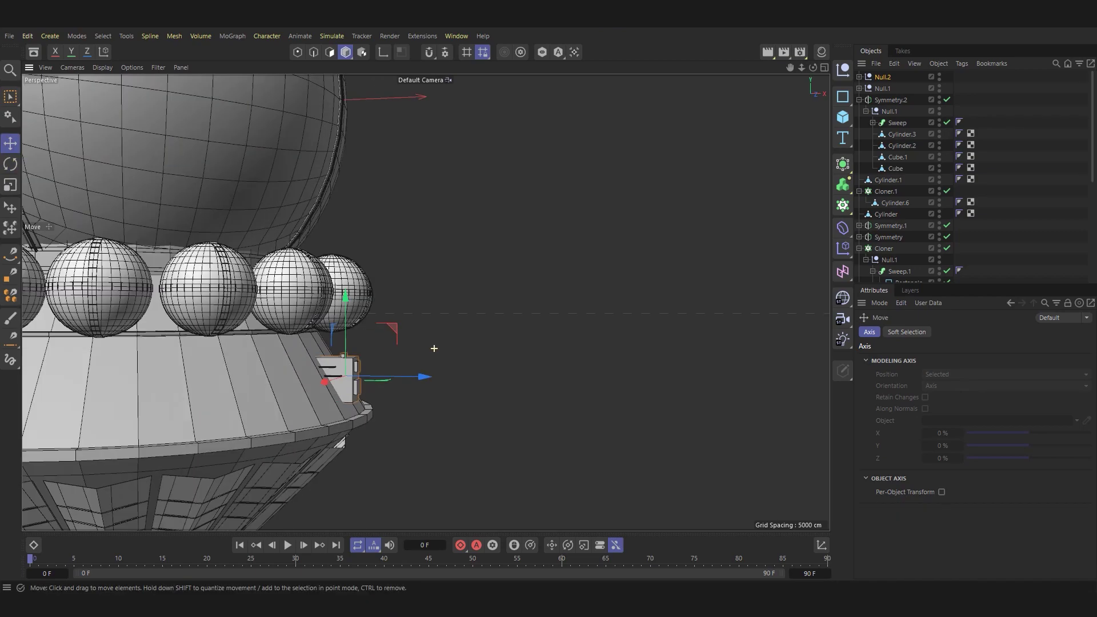
mouse_move(429, 320)
alt+mouse_down()
mouse_move(424, 301)
mouse_move(196, 171)
alt+mouse_up()
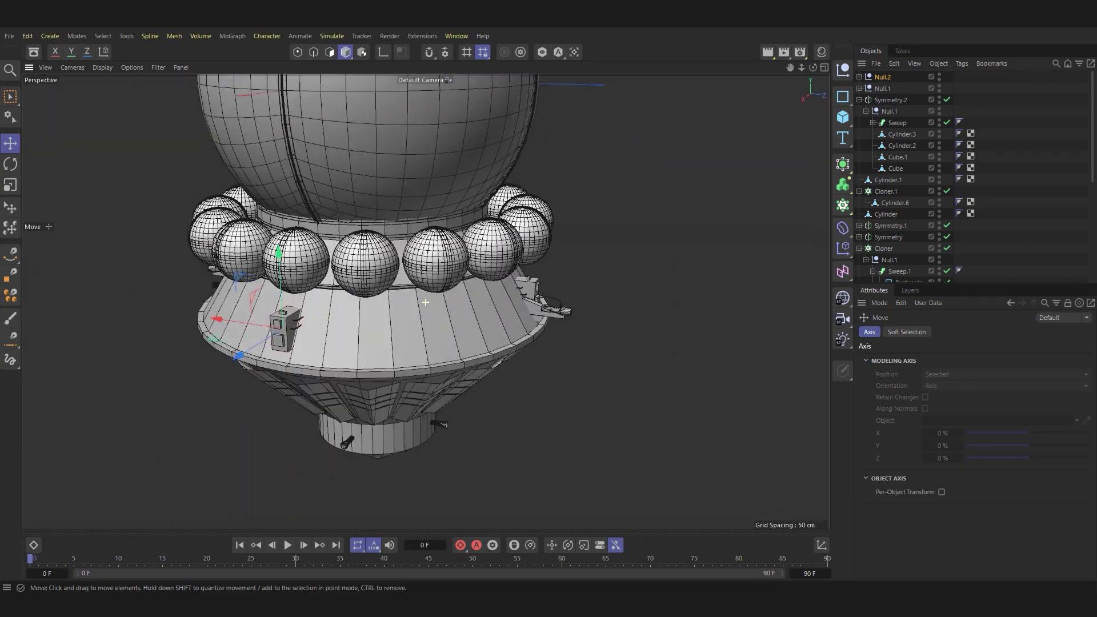
scroll(196, 171, up, 5)
Tilt Null.1 about 15° to match the cone's slope.
click(234, 394)
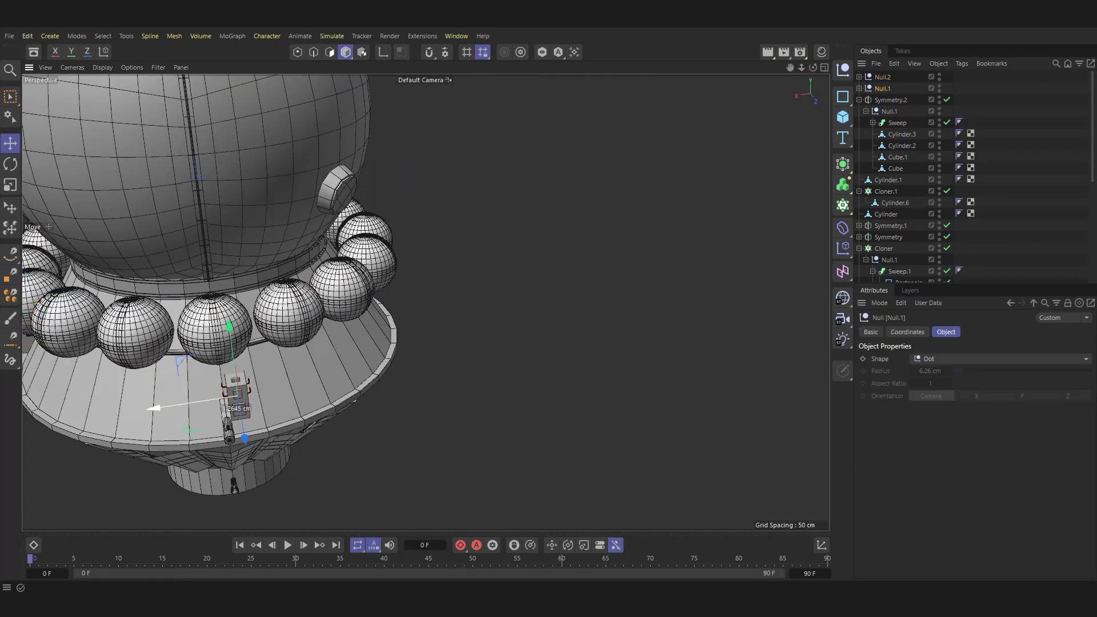
scroll(237, 400, up, 4)
scroll(274, 406, up, 5)
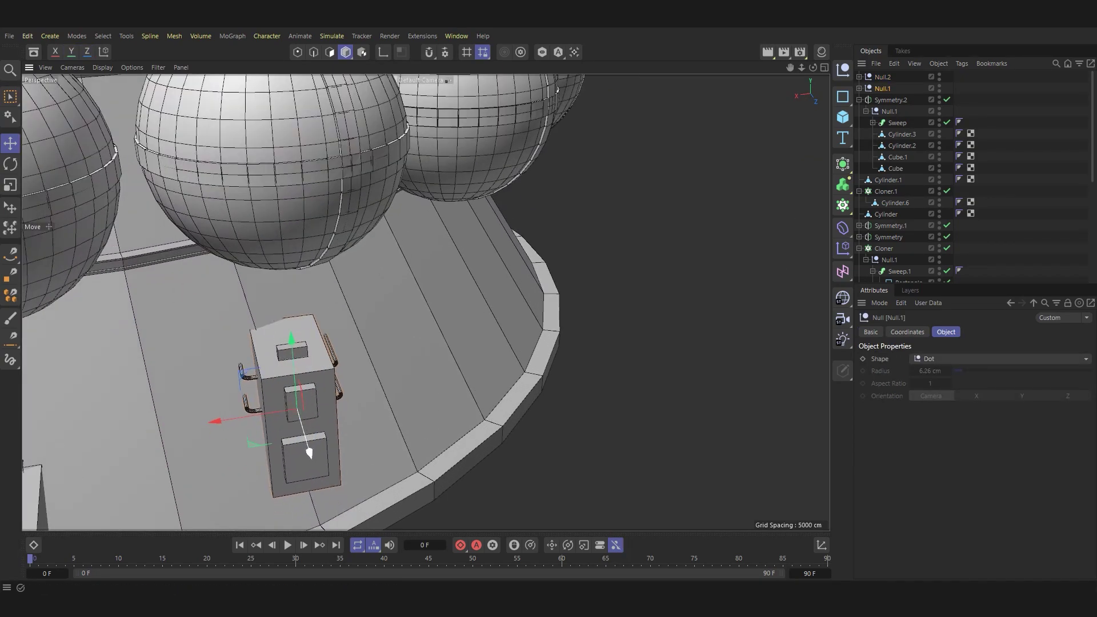
key(r)
drag(326, 434, 332, 425)
key(e)
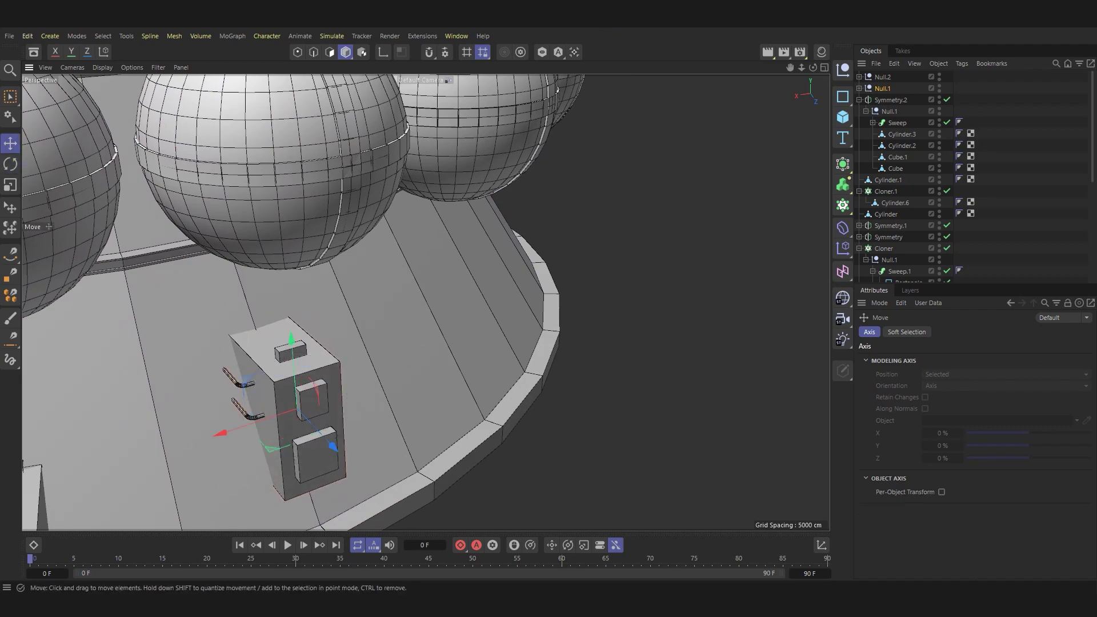
scroll(342, 400, down, 6)
mouse_move(371, 372)
alt+mouse_down()
mouse_move(503, 361)
mouse_move(426, 301)
mouse_move(440, 277)
mouse_move(426, 302)
alt+mouse_up()
scroll(503, 361, down, 2)
alt+middle_drag(425, 302, 411, 331)
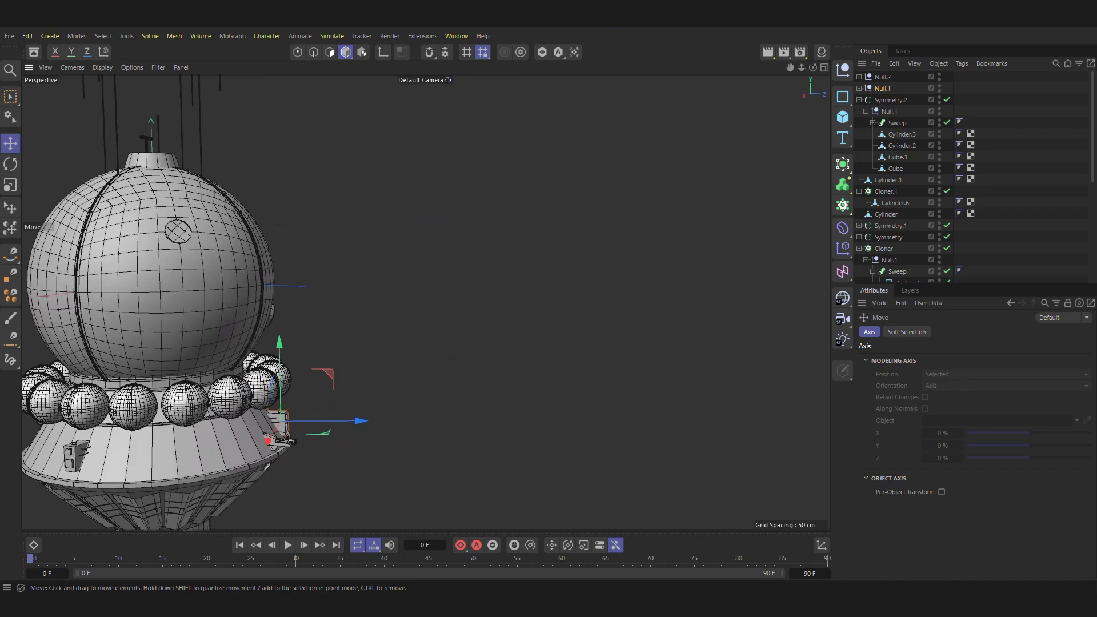
Add a cylinder beside the capsule, flattened to about 2.15 cm with 32 rotation segments.
click(843, 117)
click(885, 155)
drag(232, 291, 577, 292)
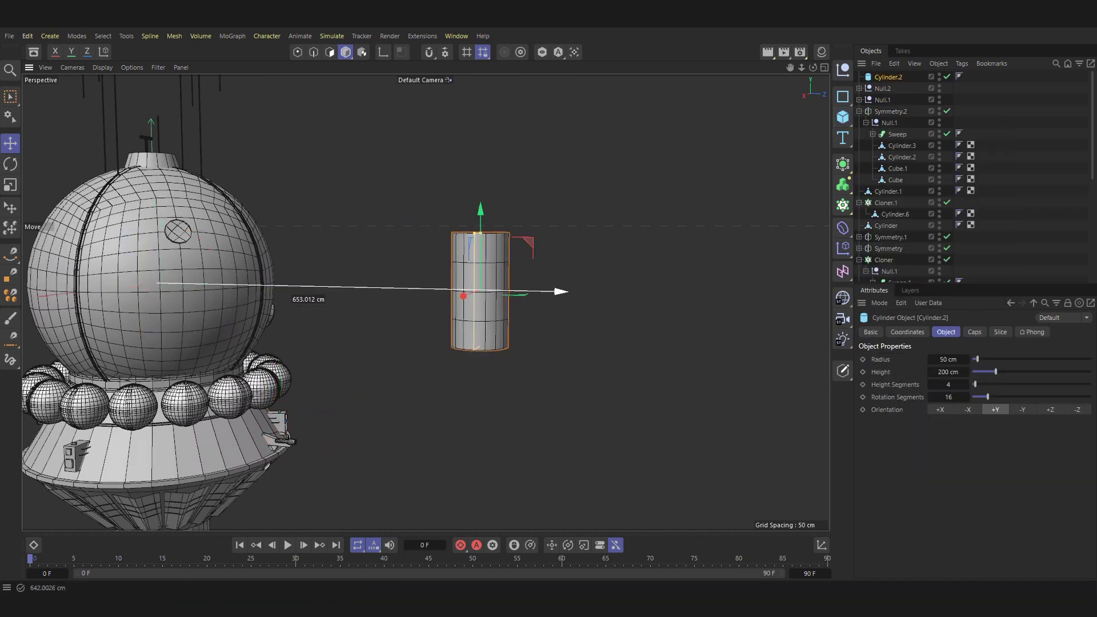
drag(995, 371, 972, 371)
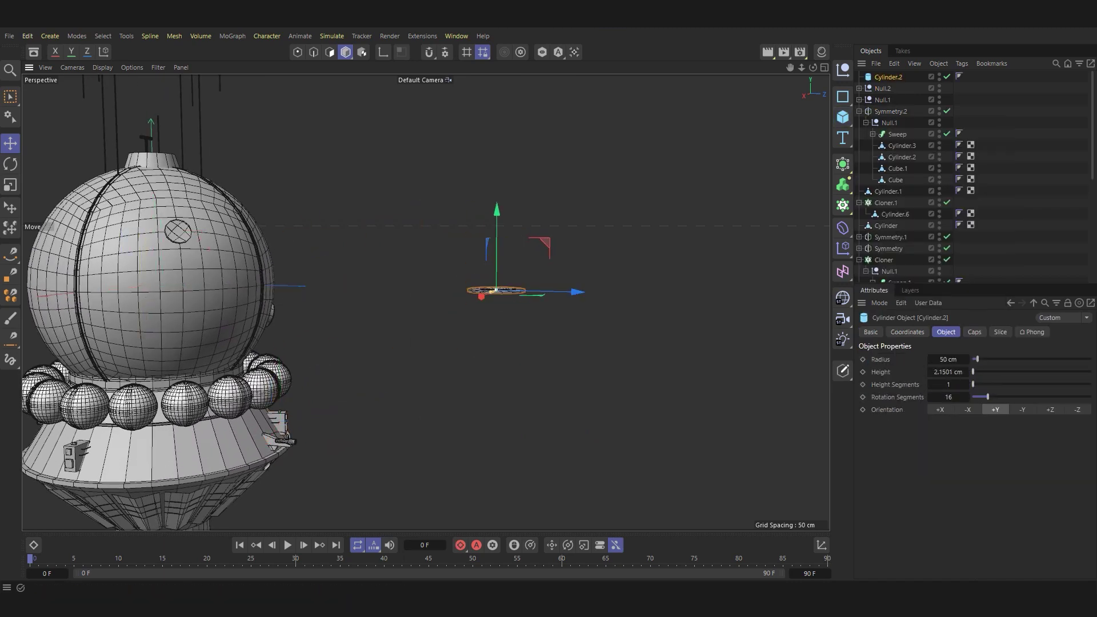
key(o)
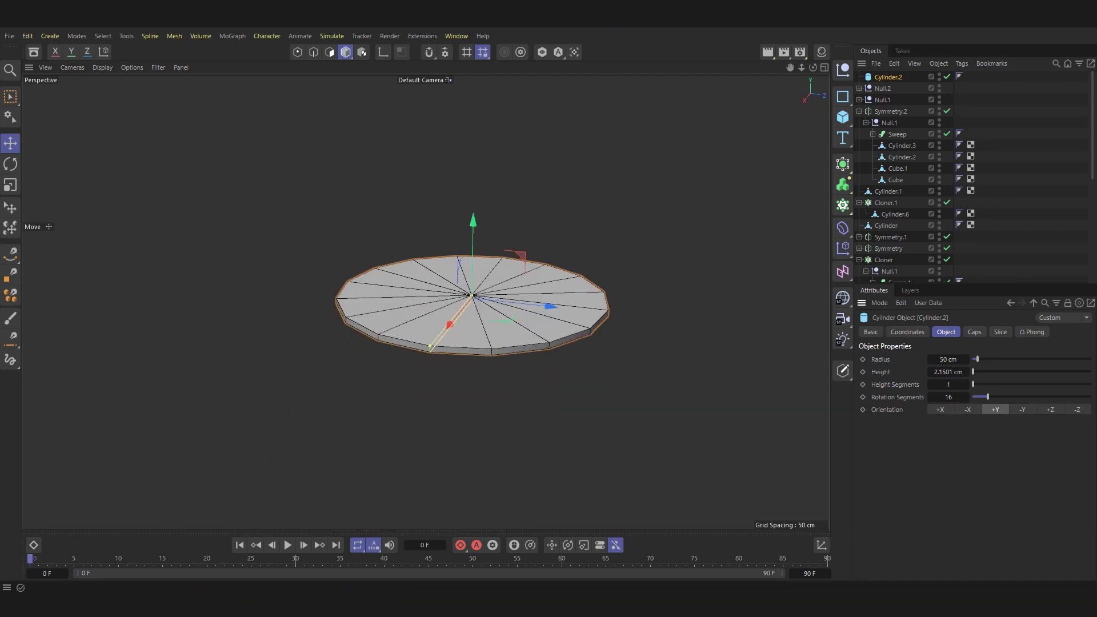
text(32)
key(Return)
scroll(580, 350, up, 3)
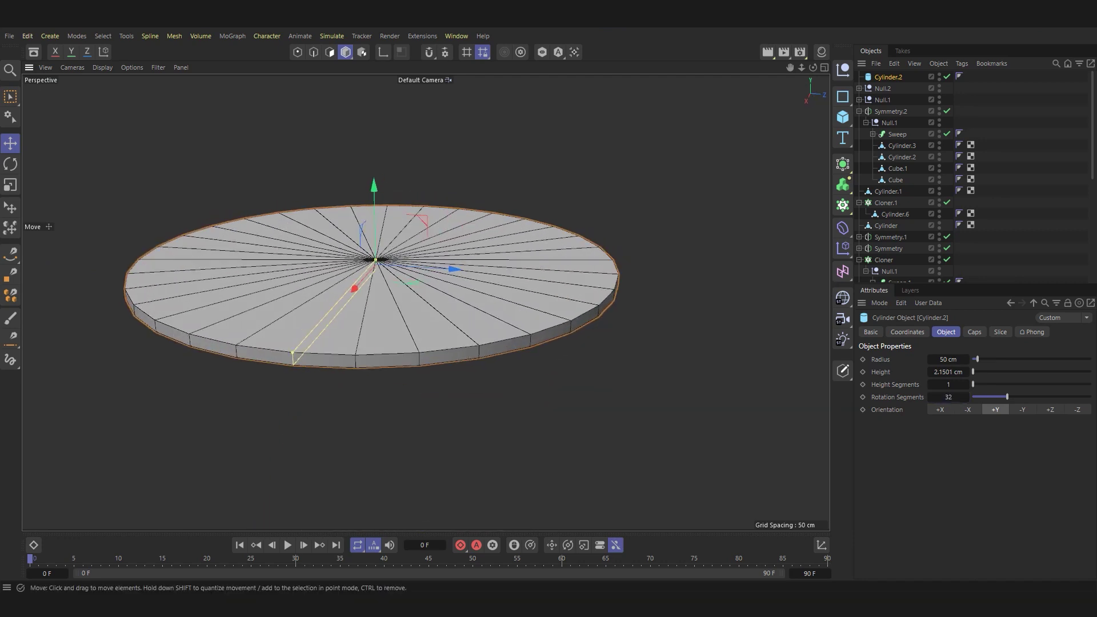
drag(976, 359, 959, 372)
Make the cylinder editable and loop-select the ring of top-face polygons.
key(c)
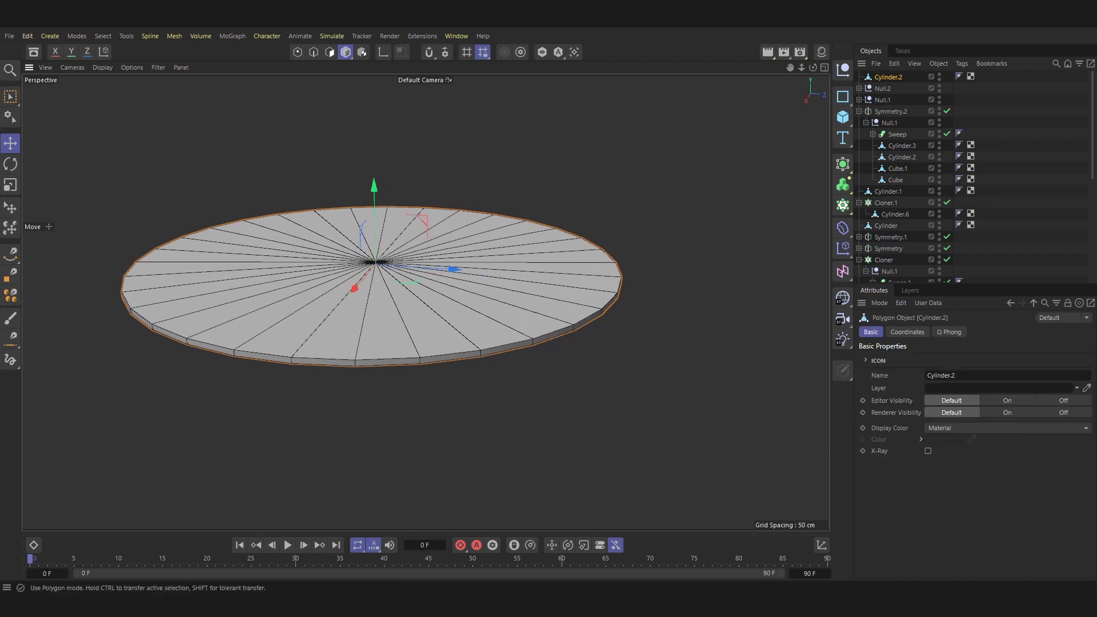
click(329, 52)
key(ctrl+a)
right_click(365, 320)
key(Escape)
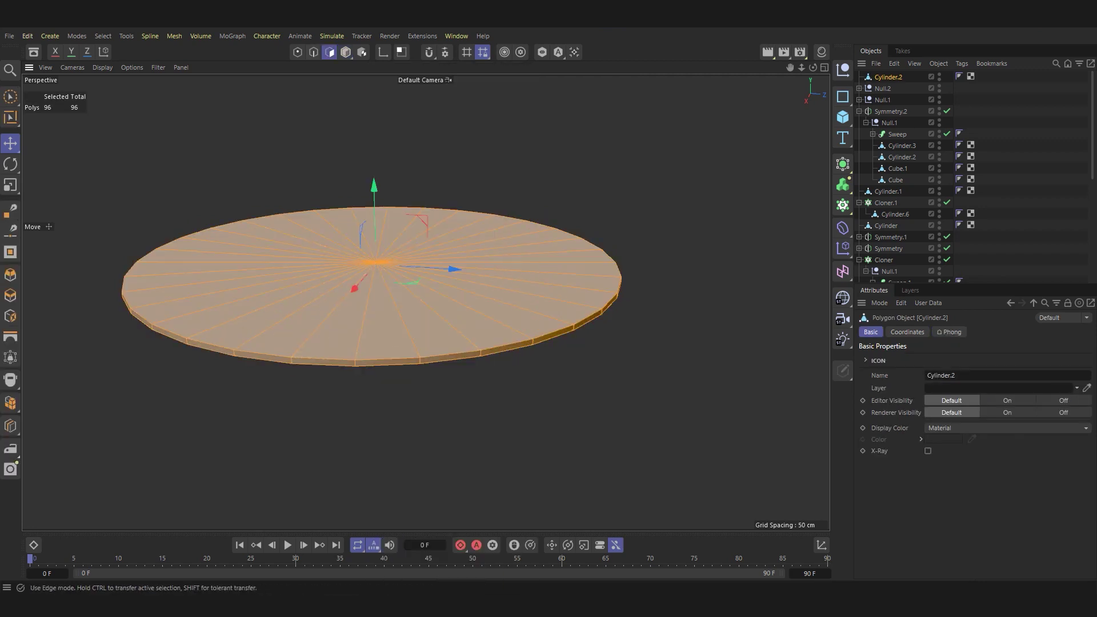
key(ctrl+shift+a)
key(ctrl+a)
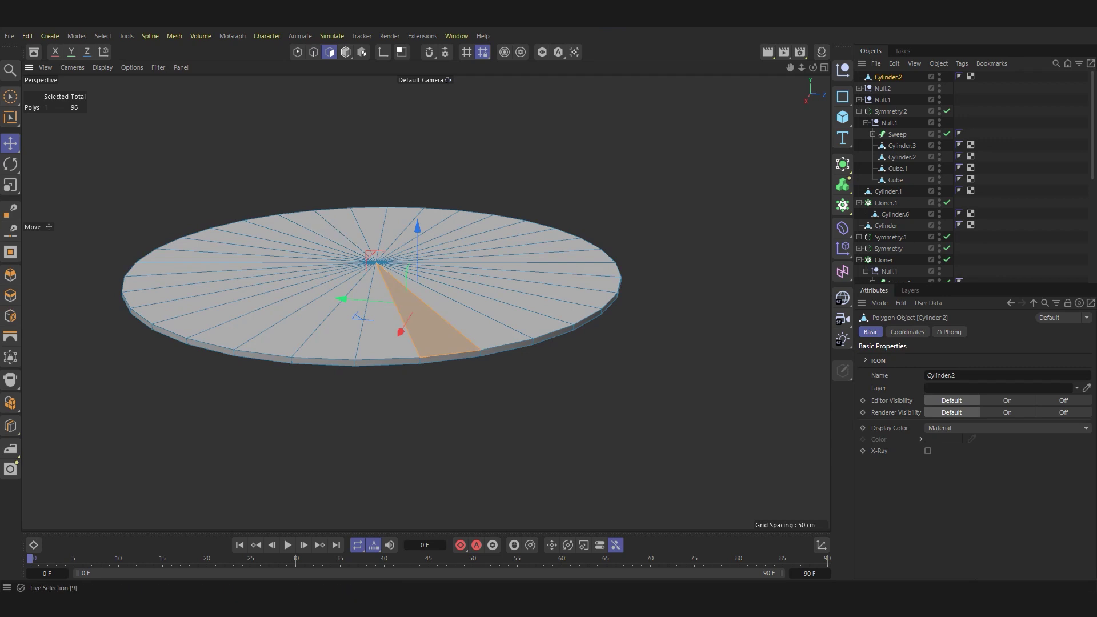
click(10, 117)
click(399, 297)
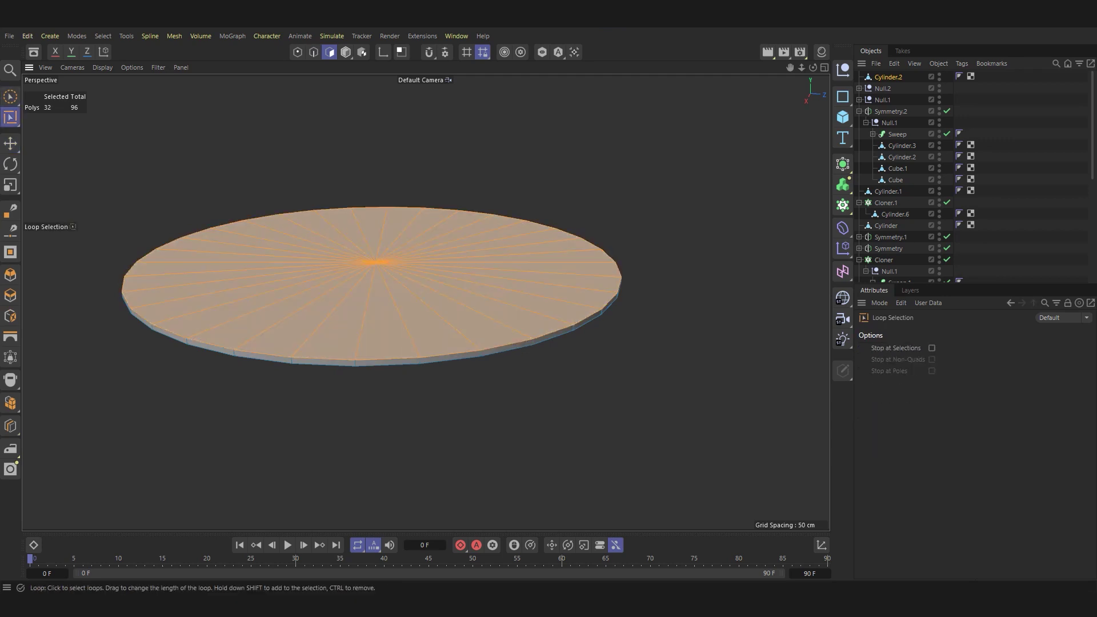
Inset the top face and extrude it slightly downward to leave a raised rim.
key(i)
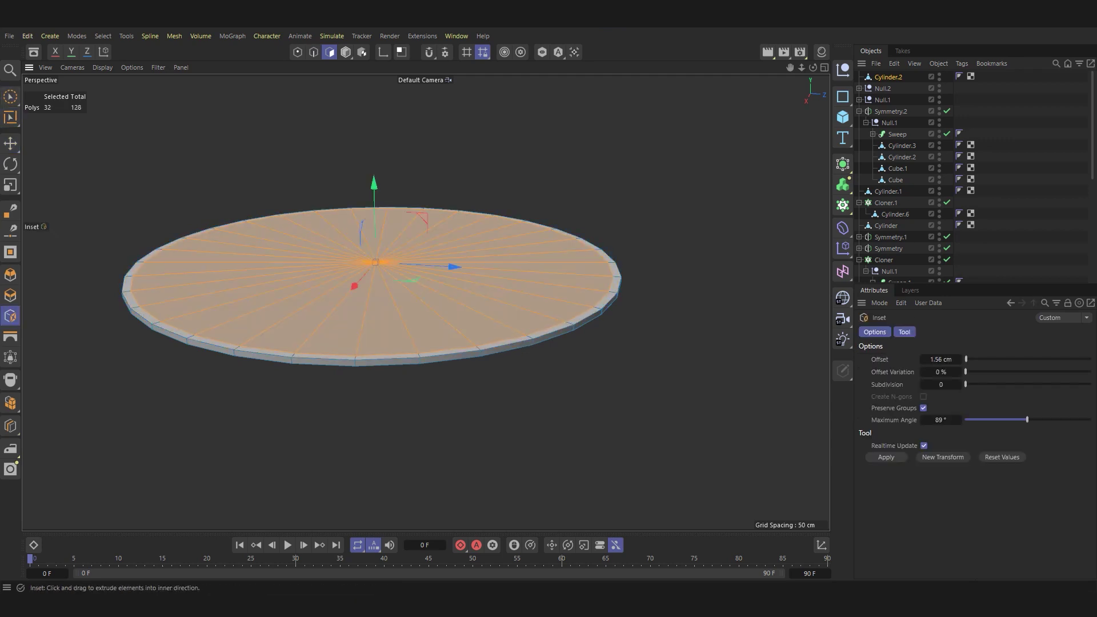
scroll(371, 268, up, 3)
key(d)
mouse_move(514, 354)
mouse_down()
mouse_move(503, 365)
mouse_move(491, 354)
mouse_up()
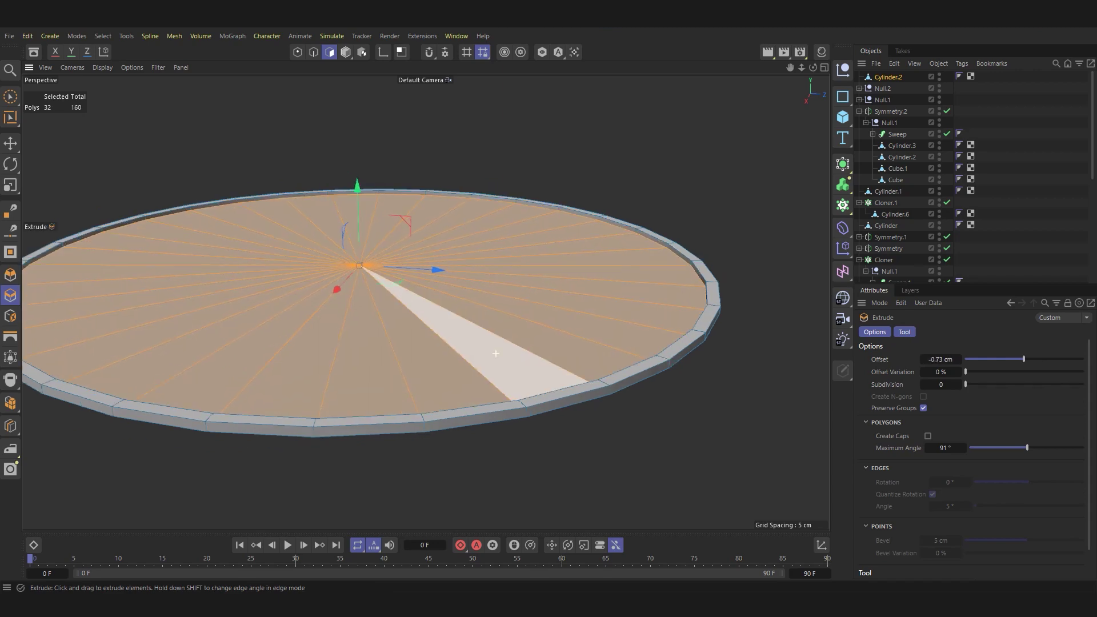
scroll(570, 301, down, 3)
key(s)
key(e)
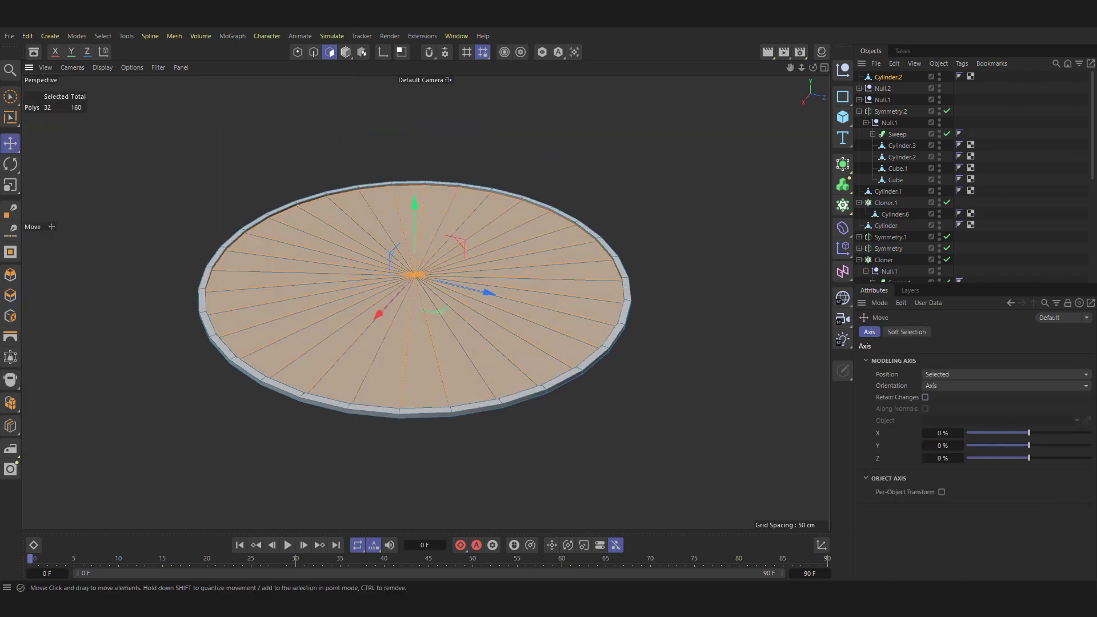
key(ctrl+shift+a)
alt+drag(450, 257, 450, 360)
Maximise the Right view from the four-view layout and zoom in on the disc.
scroll(486, 315, up, 2)
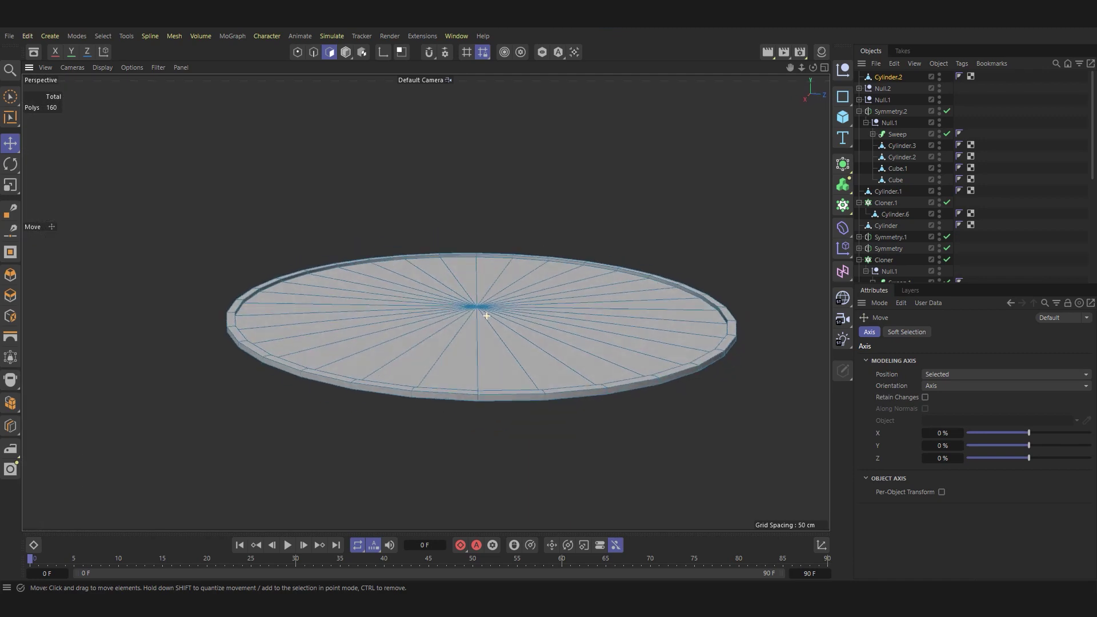
middle_click(599, 328)
scroll(419, 314, down, 2)
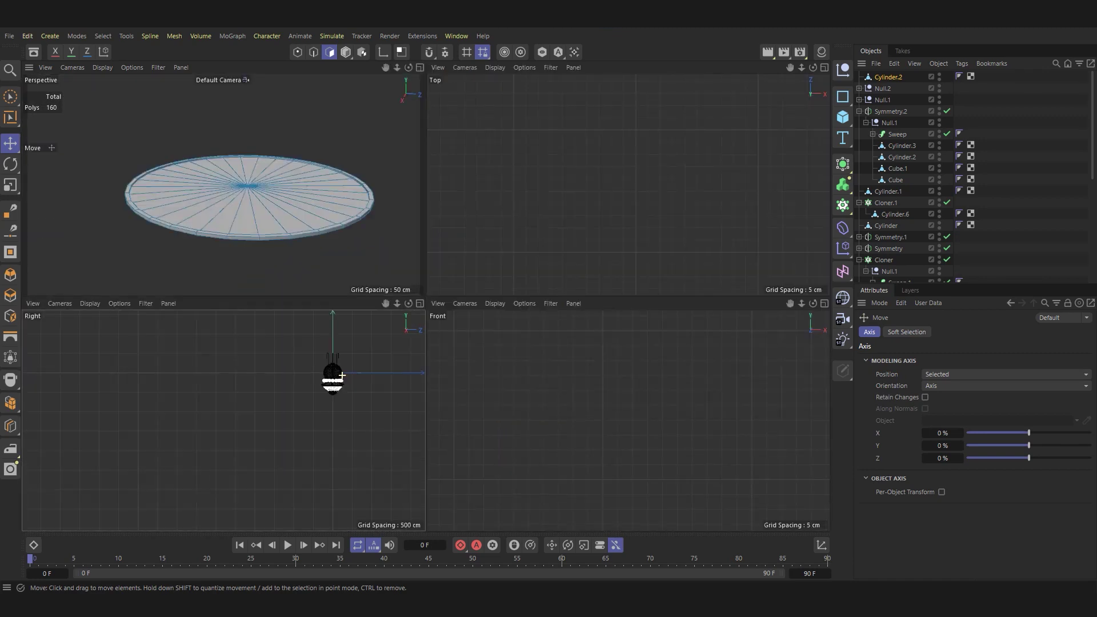
scroll(419, 314, up, 3)
scroll(420, 314, up, 3)
middle_click(419, 314)
scroll(420, 314, down, 1)
scroll(531, 280, up, 5)
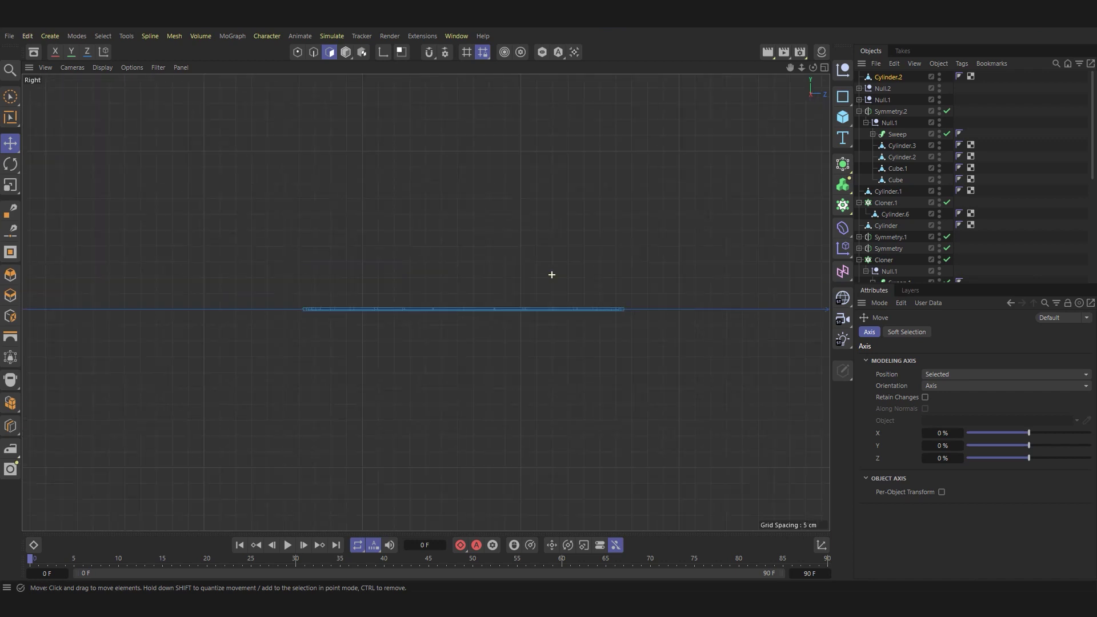
Switch to Model mode and activate the Bezier Spline Pen.
click(10, 230)
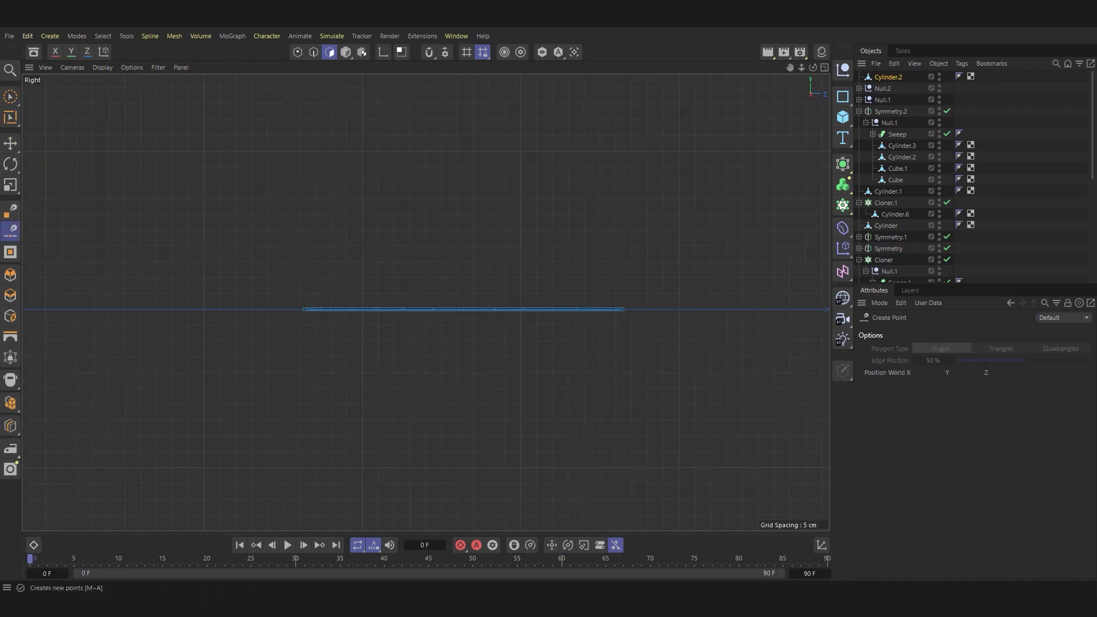
key(Return)
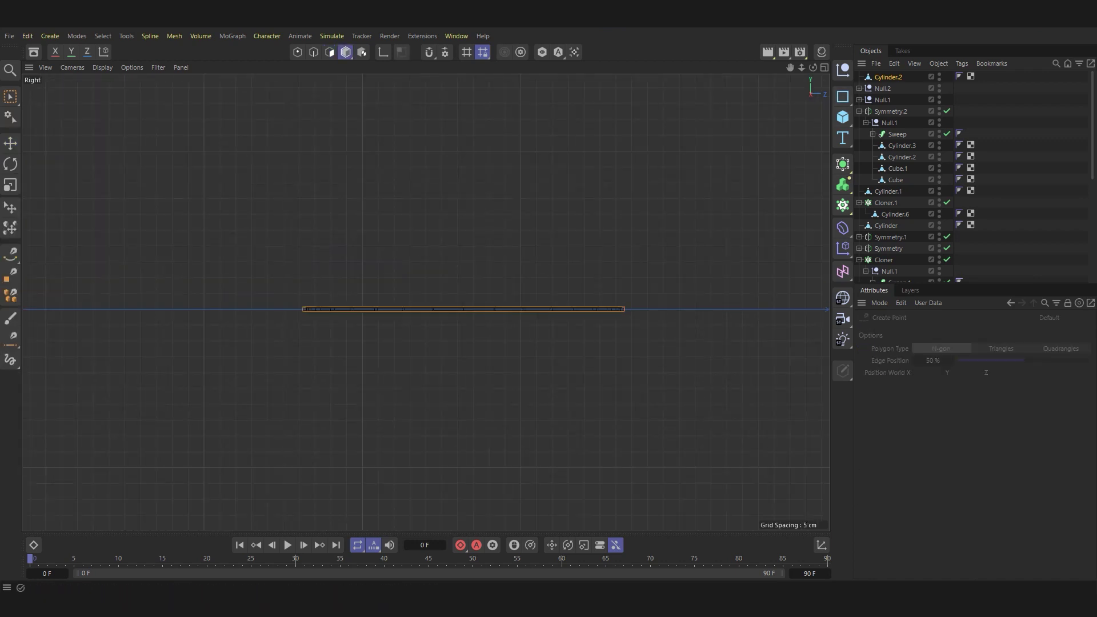
key(ctrl+shift+a)
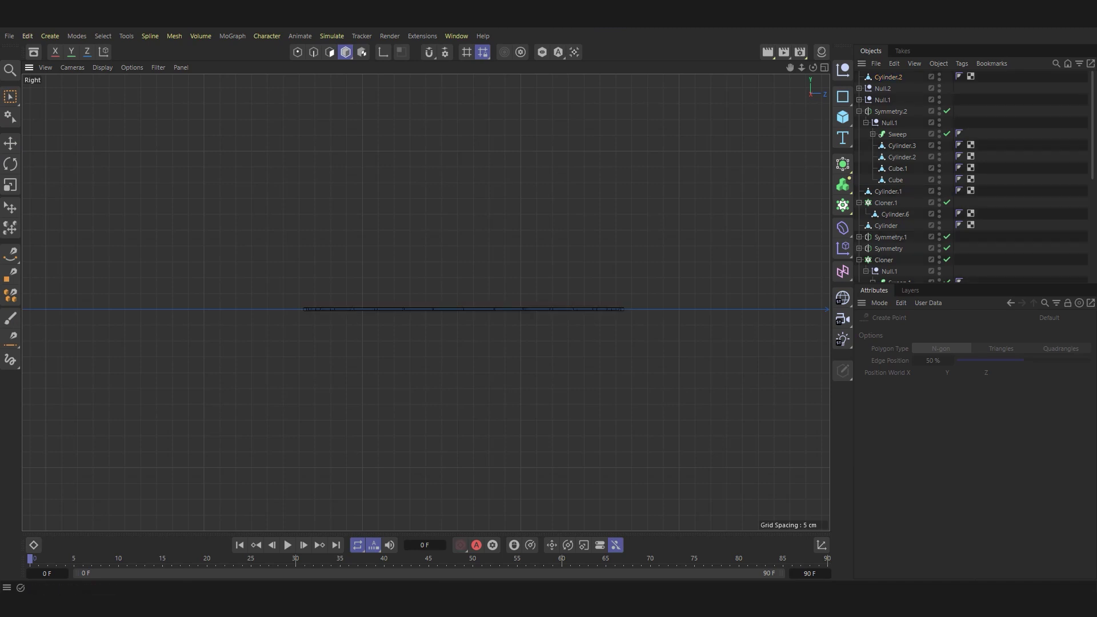
click(329, 52)
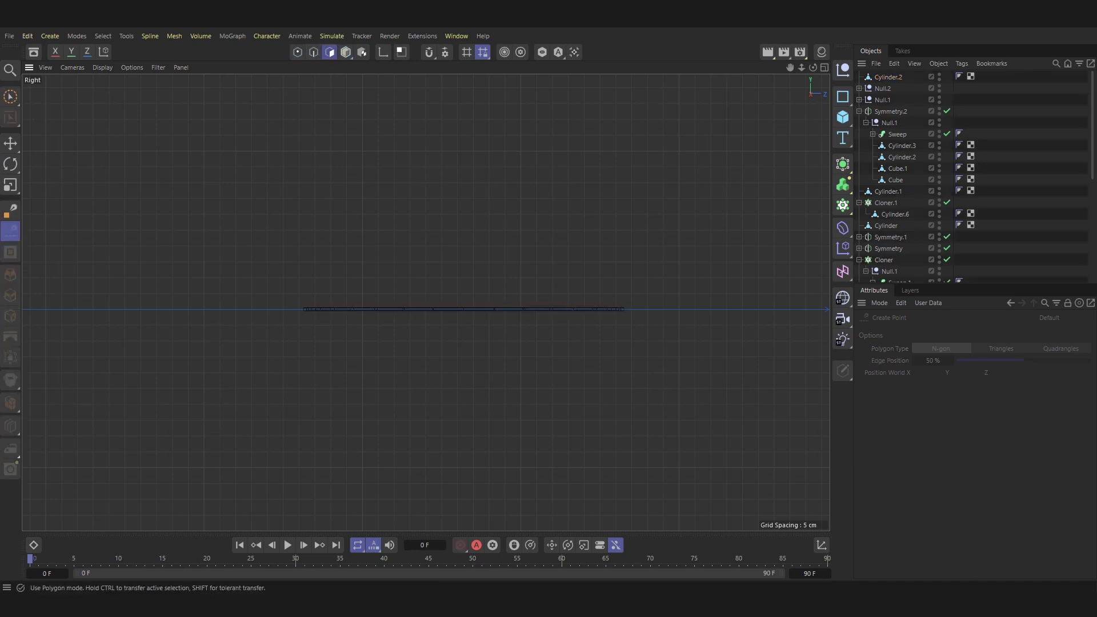
click(345, 52)
click(11, 253)
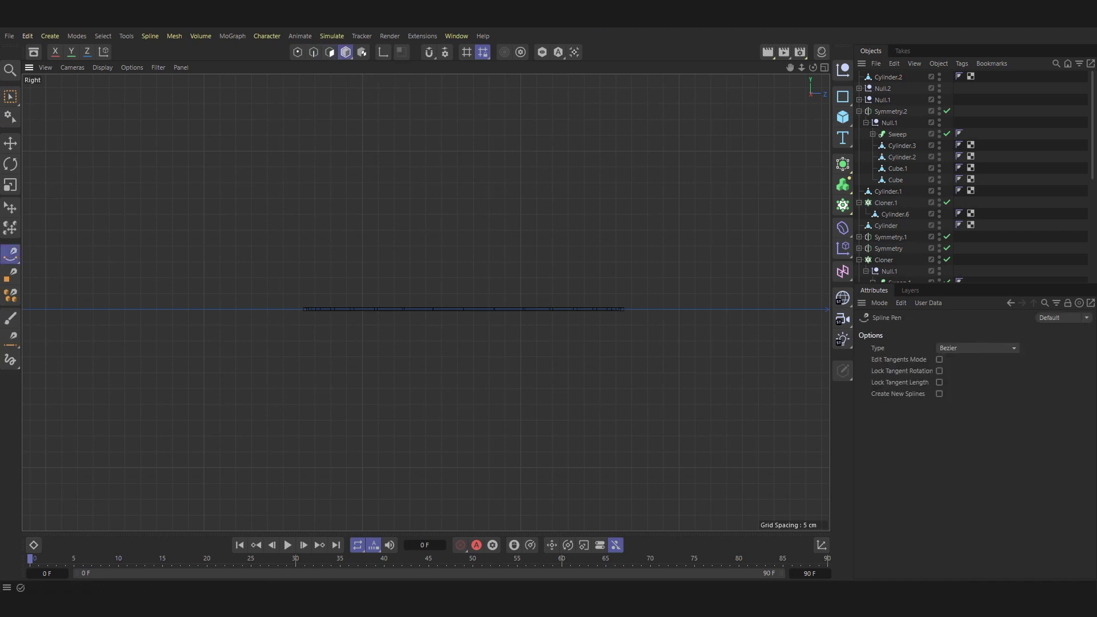
Draw the first spline with curved points extending to the right end.
click(338, 299)
drag(524, 290, 563, 282)
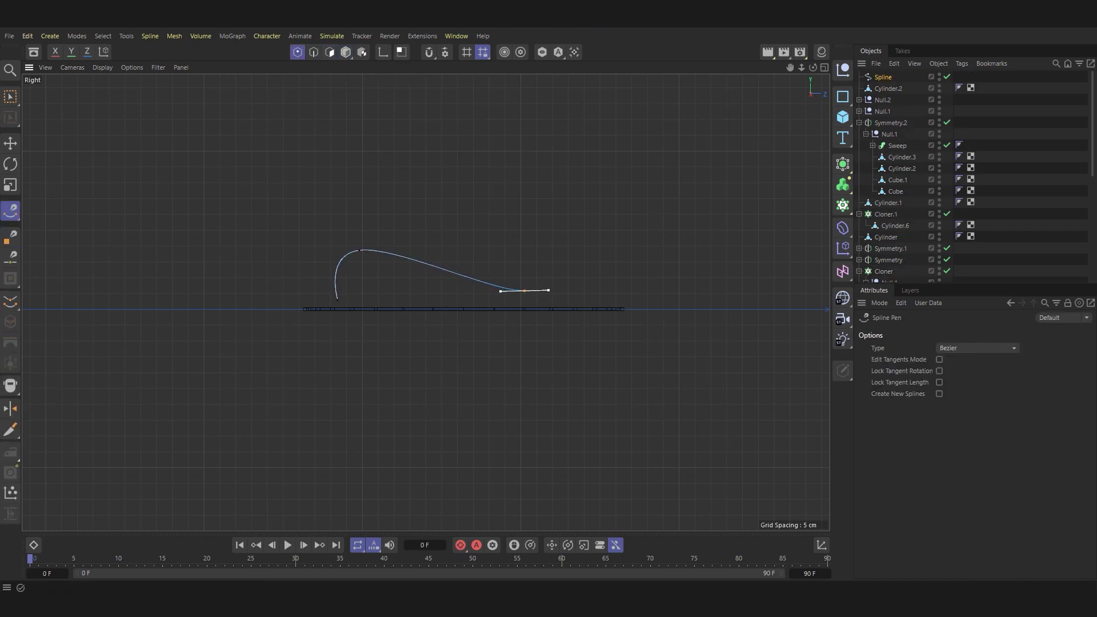
drag(712, 261, 742, 261)
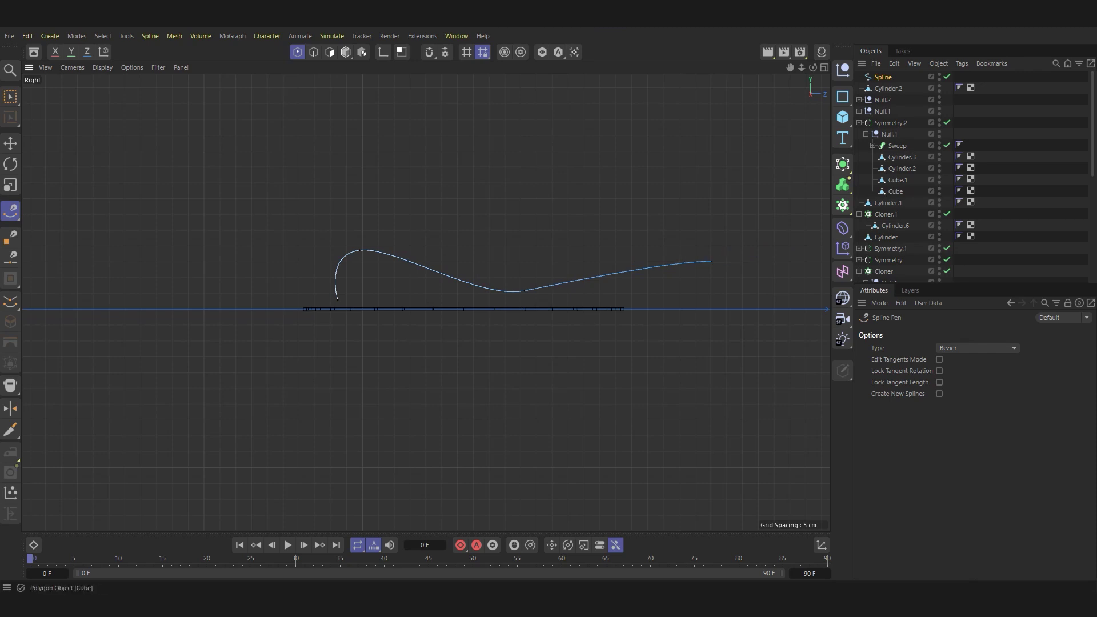
key(ctrl+shift+a)
Draw further cable splines arching up from the disc.
drag(368, 296, 369, 266)
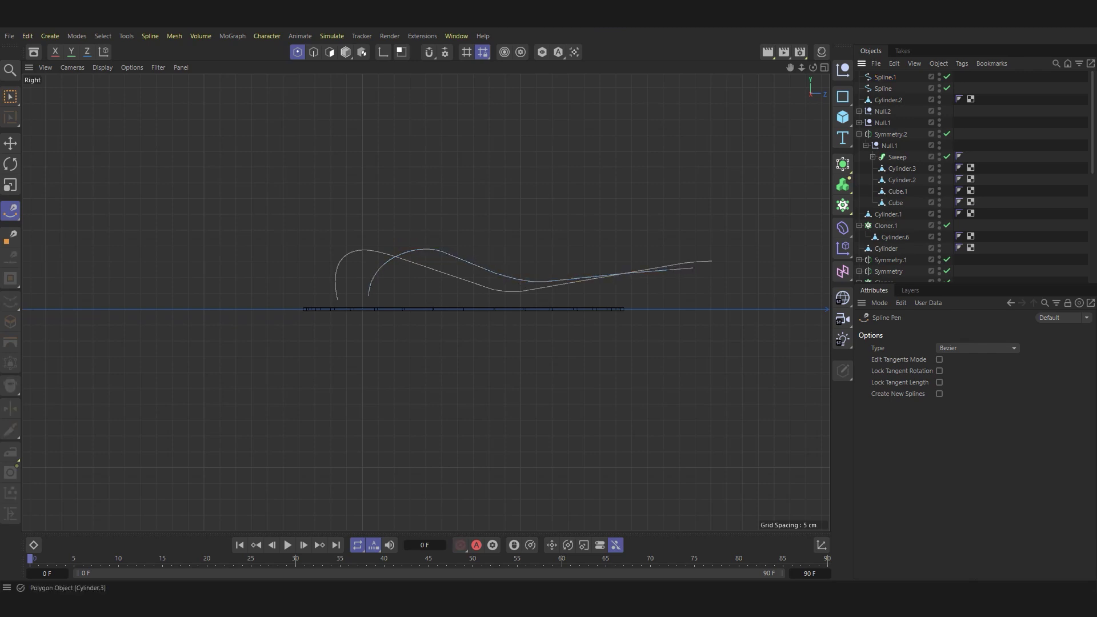
click(410, 296)
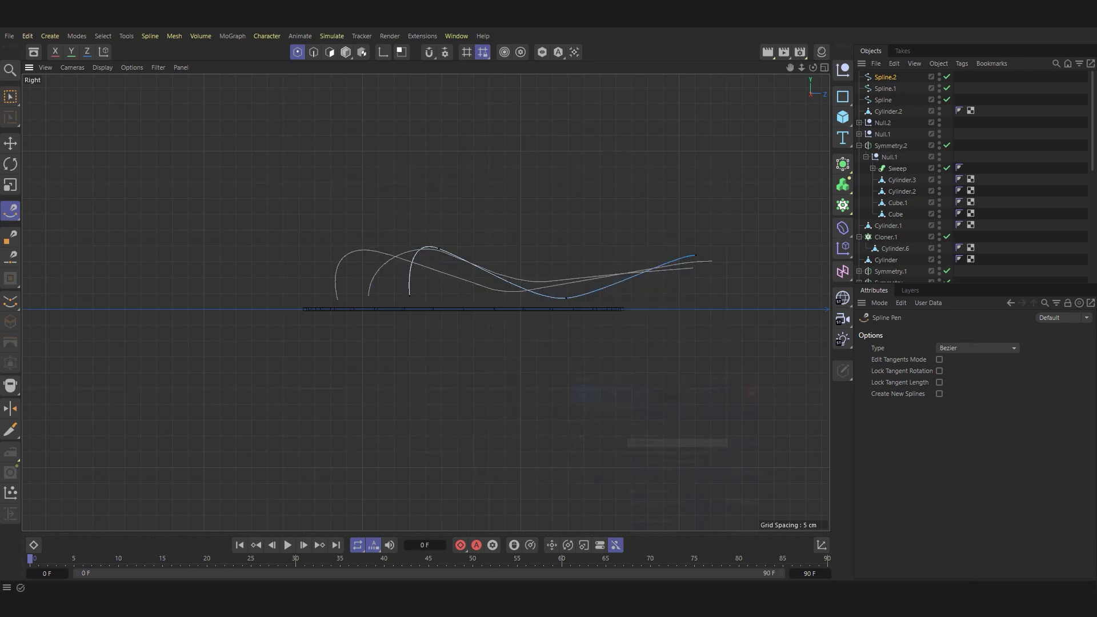
drag(459, 295, 461, 267)
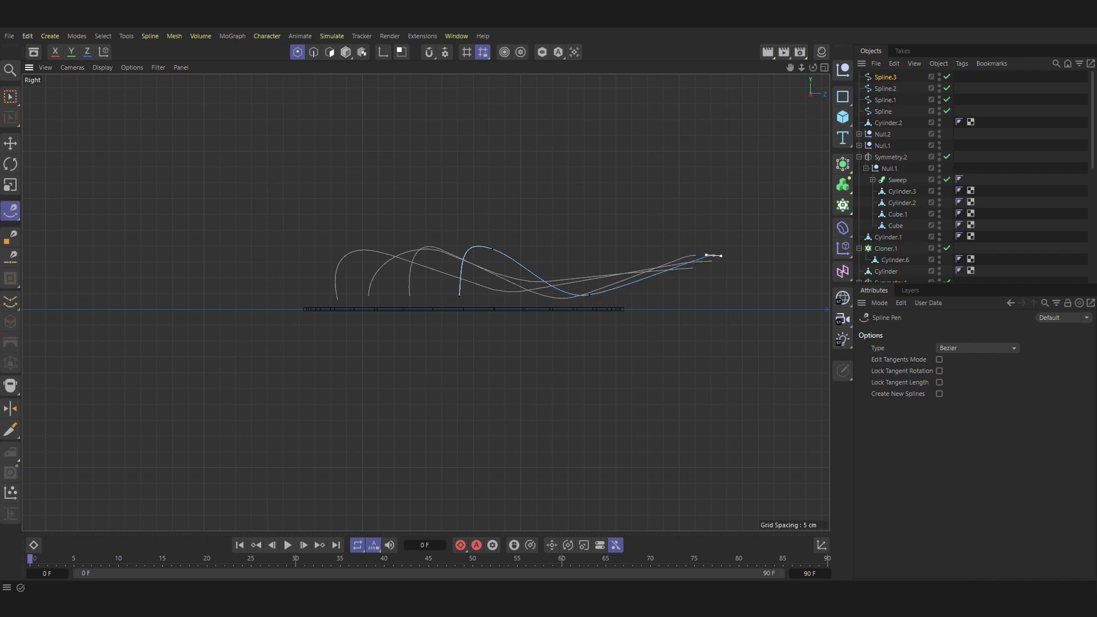
scroll(729, 260, up, 5)
scroll(729, 261, down, 5)
scroll(730, 260, up, 5)
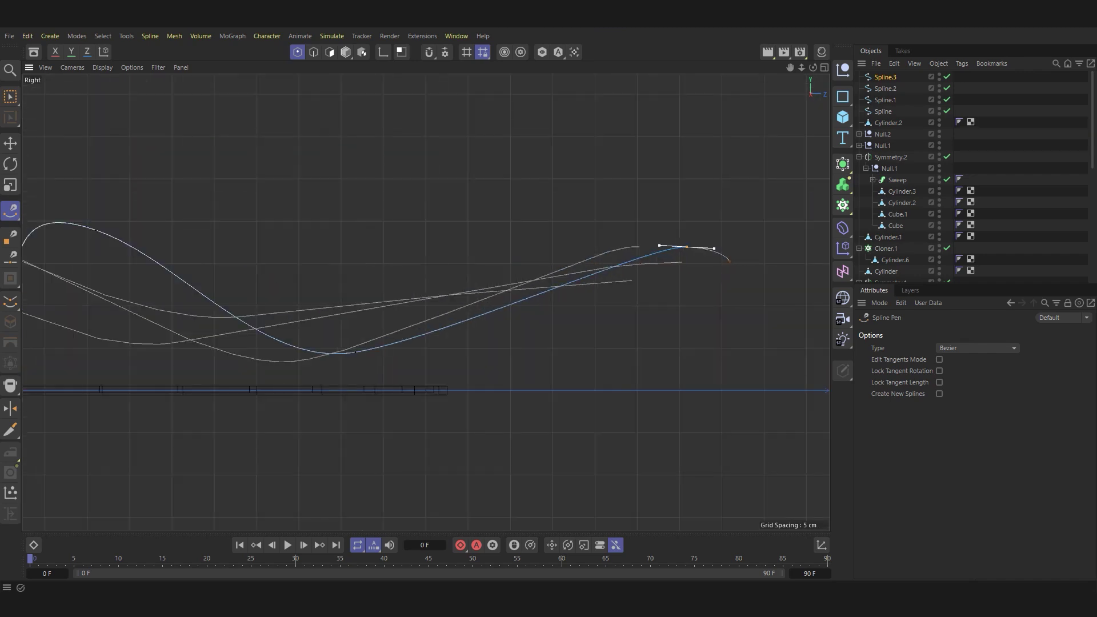
Undo the stray extra spline and restore the intended curve shapes.
key(ctrl+z)
scroll(739, 262, down, 3)
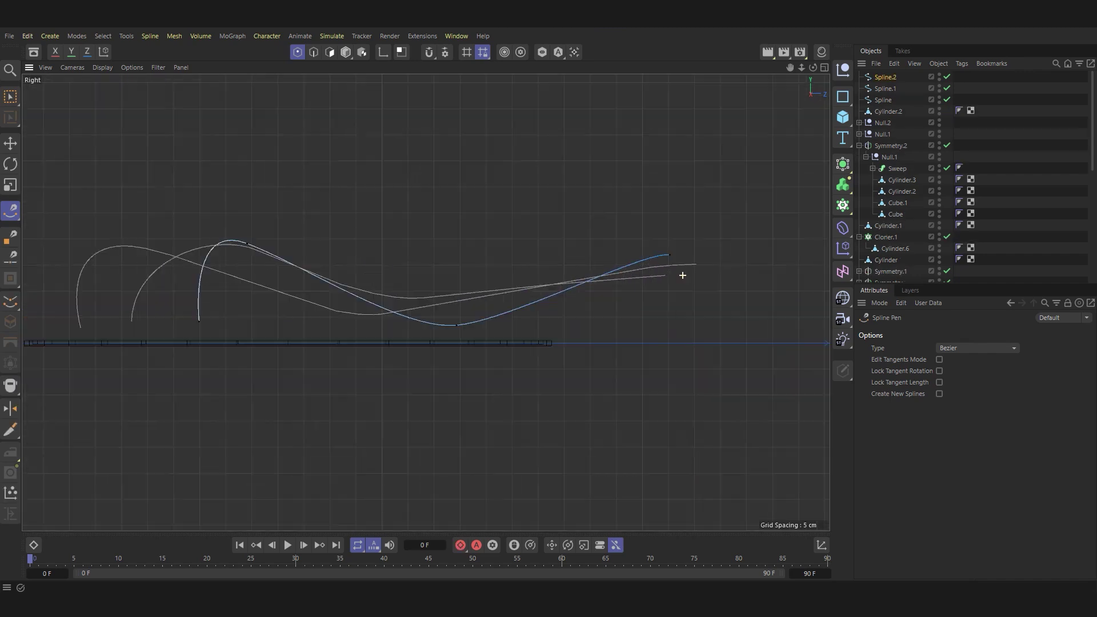
scroll(667, 251, up, 5)
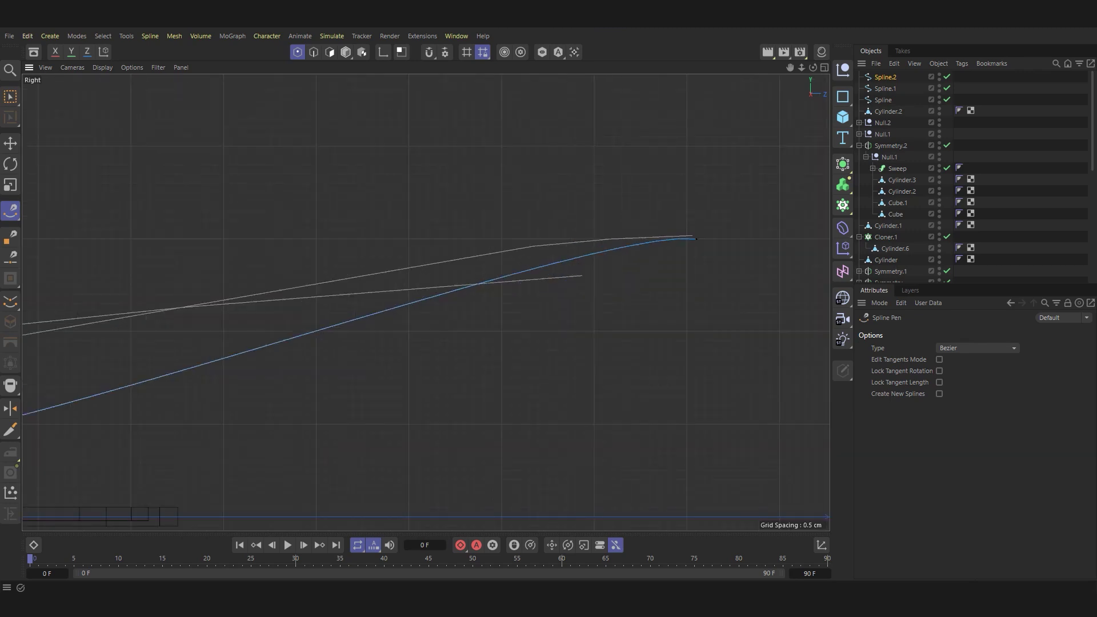
key(ctrl+z)
key(ctrl+z)
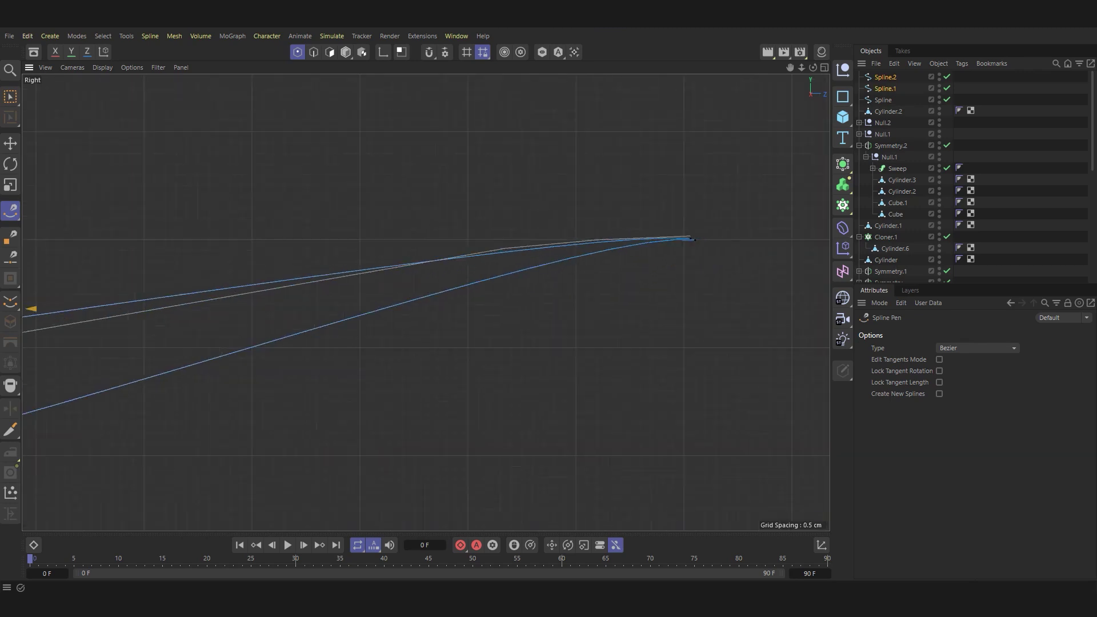
key(ctrl+z)
key(ctrl+z)
scroll(665, 282, down, 5)
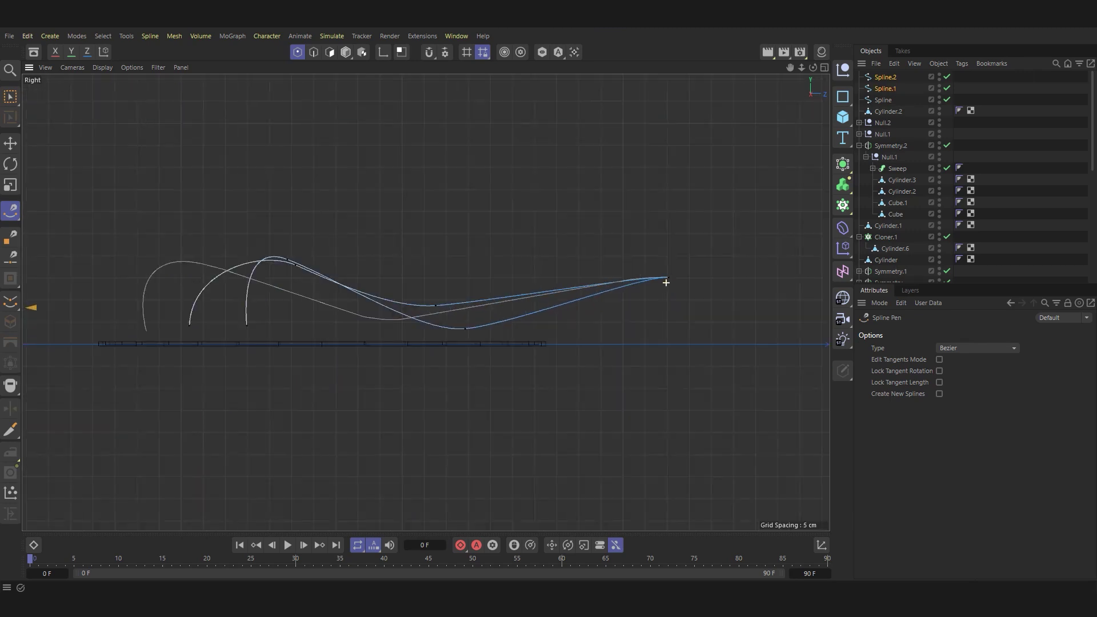
key(ctrl+z)
Sketch a new spline, then undo it along with the recent right-hand arches.
drag(345, 318, 337, 349)
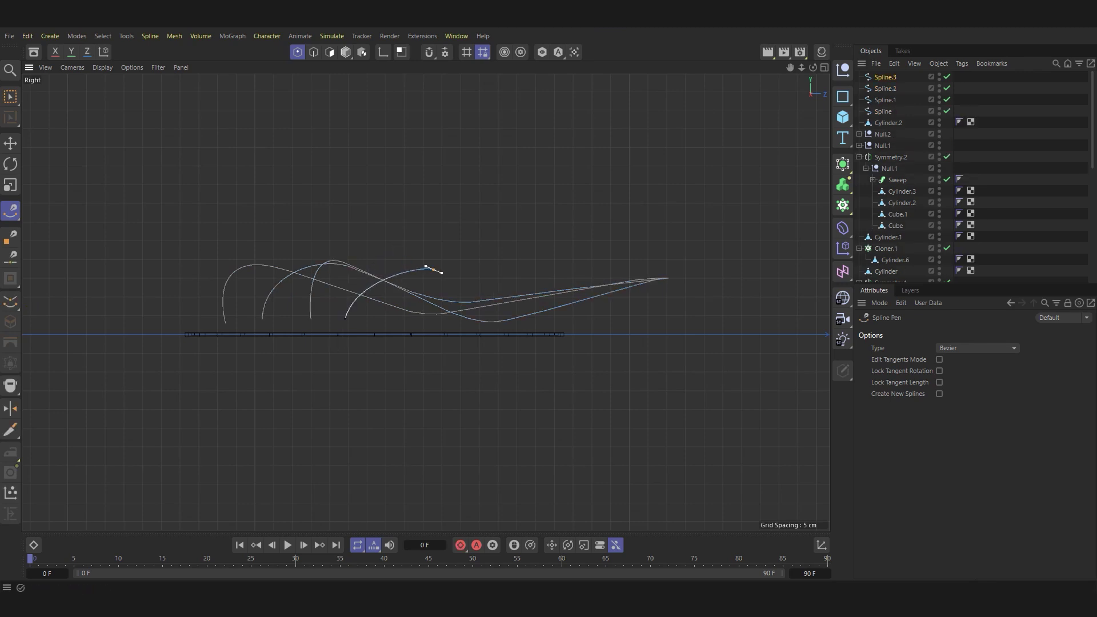
drag(590, 308, 635, 296)
key(ctrl+z)
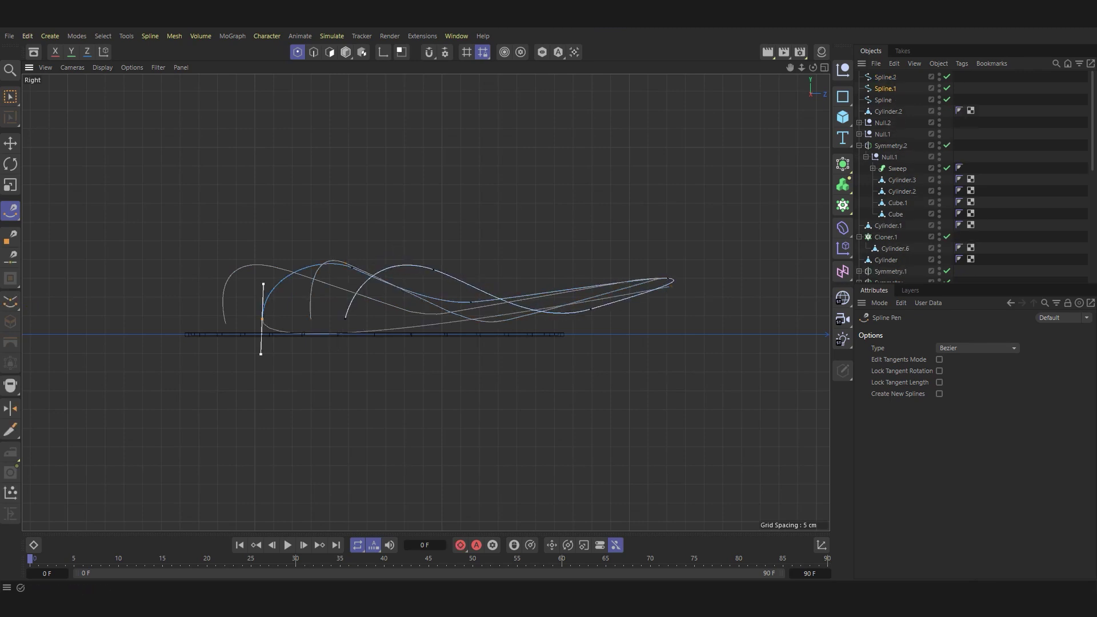
key(ctrl+z)
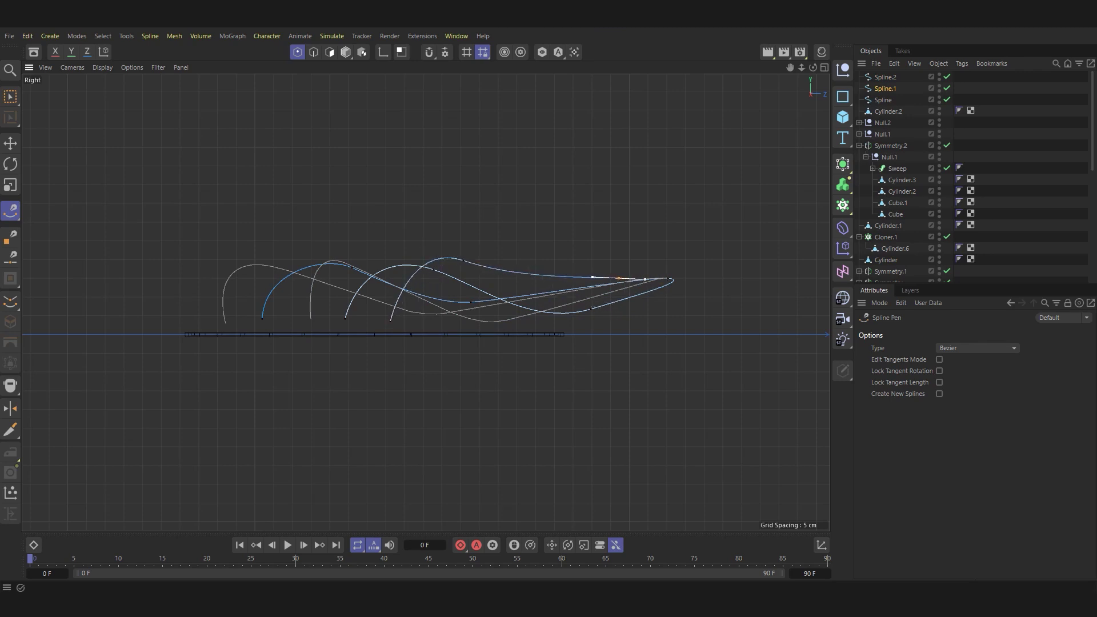
key(ctrl+z)
key(ctrl+z)
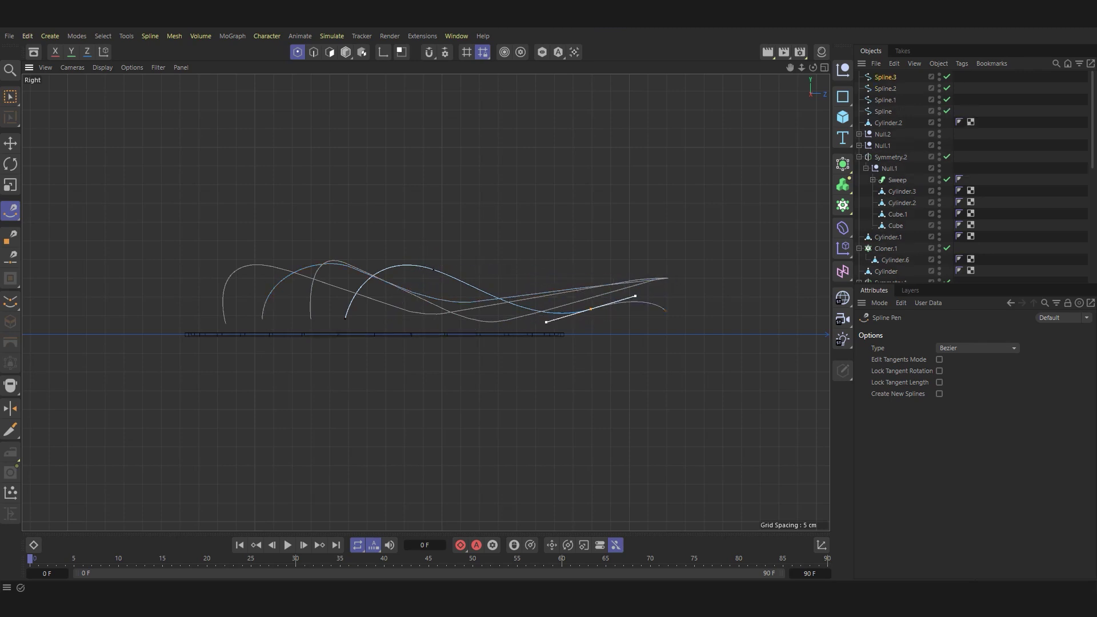
key(ctrl+z)
key(ctrl+z)
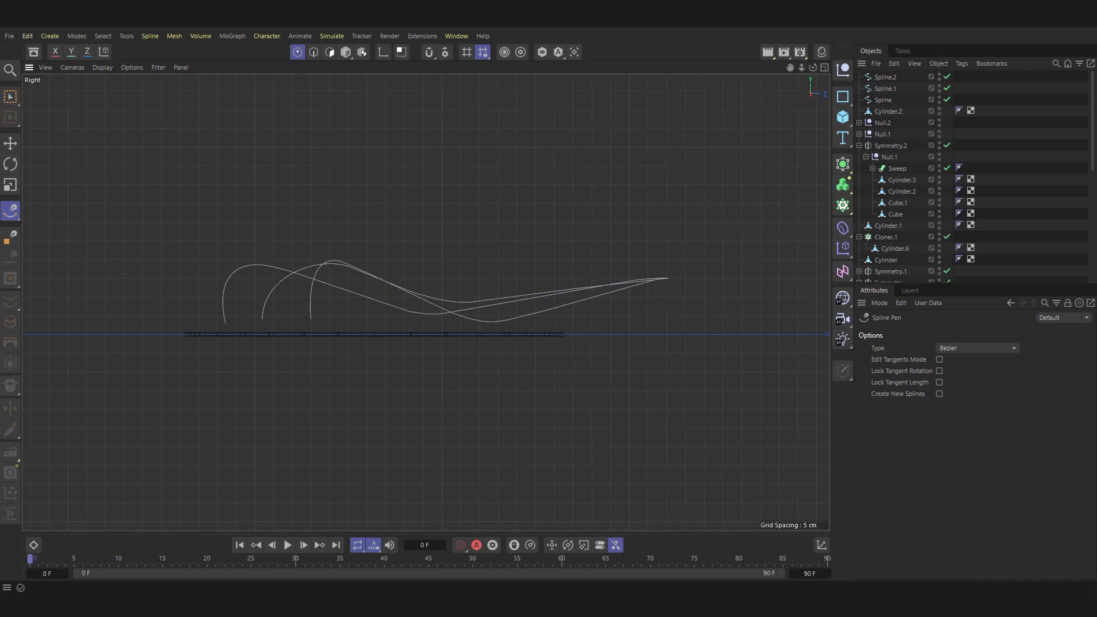
Draw Spline.3 from the disc toward the right end and lengthen its tangents to smooth it.
drag(343, 350, 338, 354)
drag(482, 277, 533, 289)
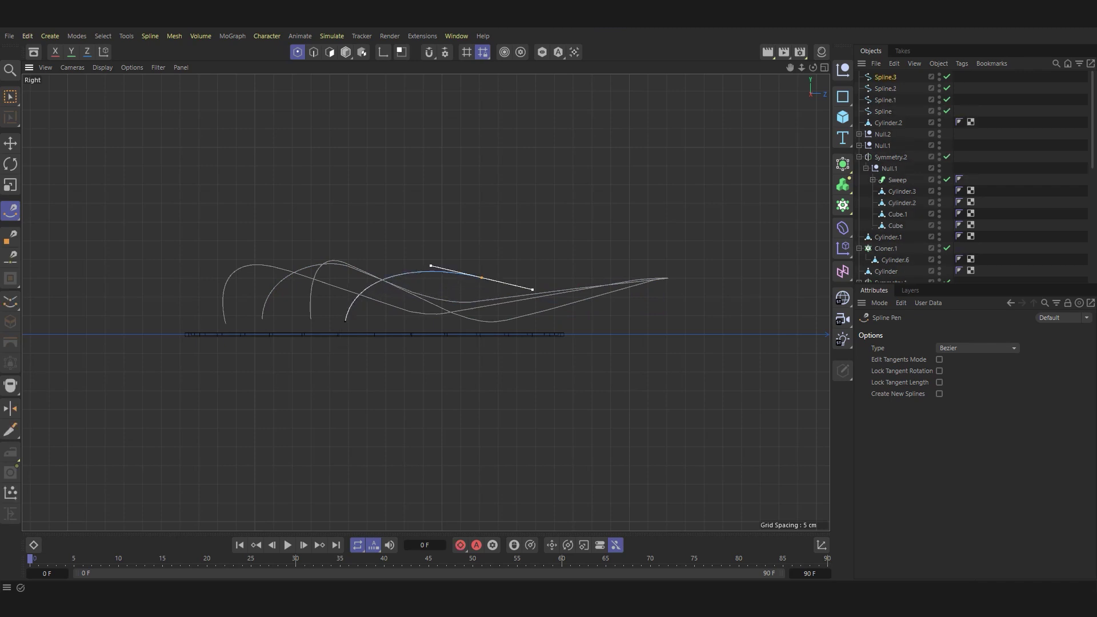
scroll(671, 282, up, 3)
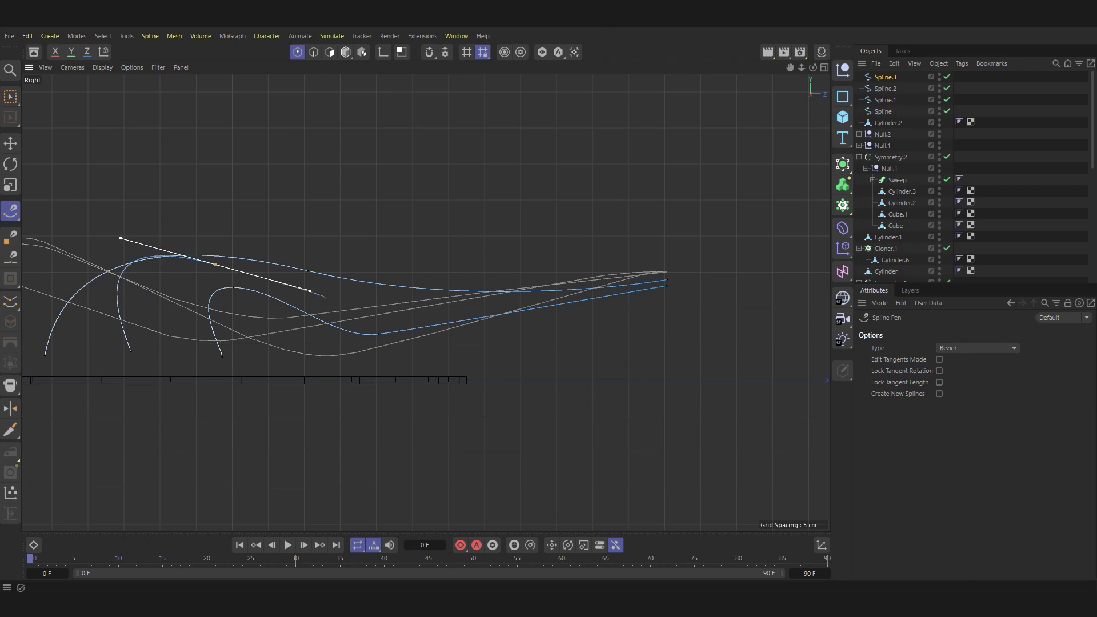
drag(487, 334, 539, 315)
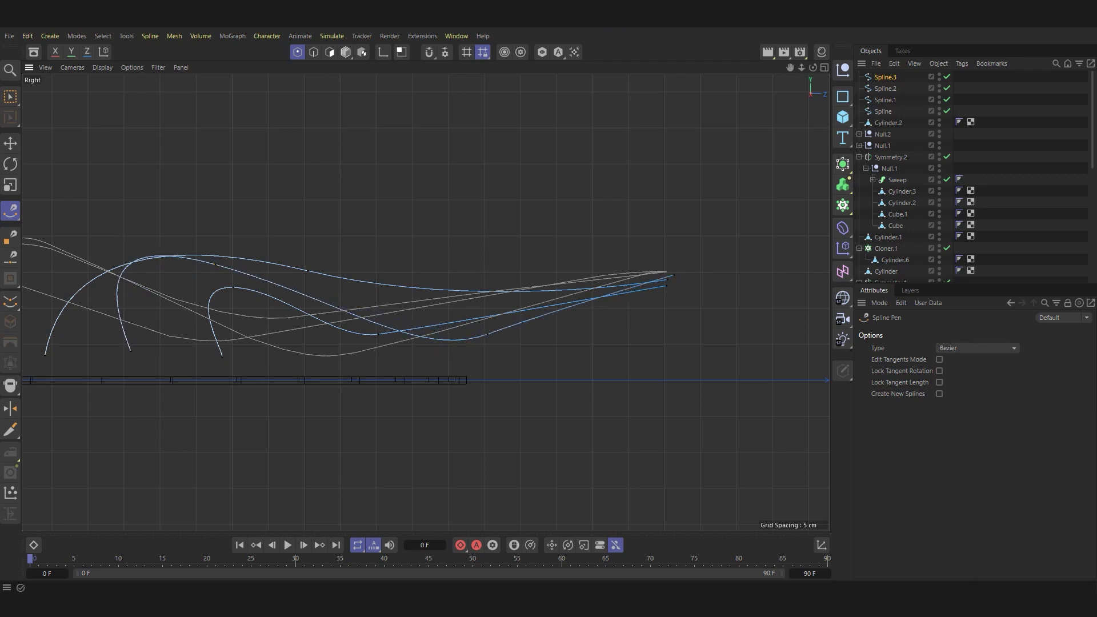
scroll(557, 336, down, 2)
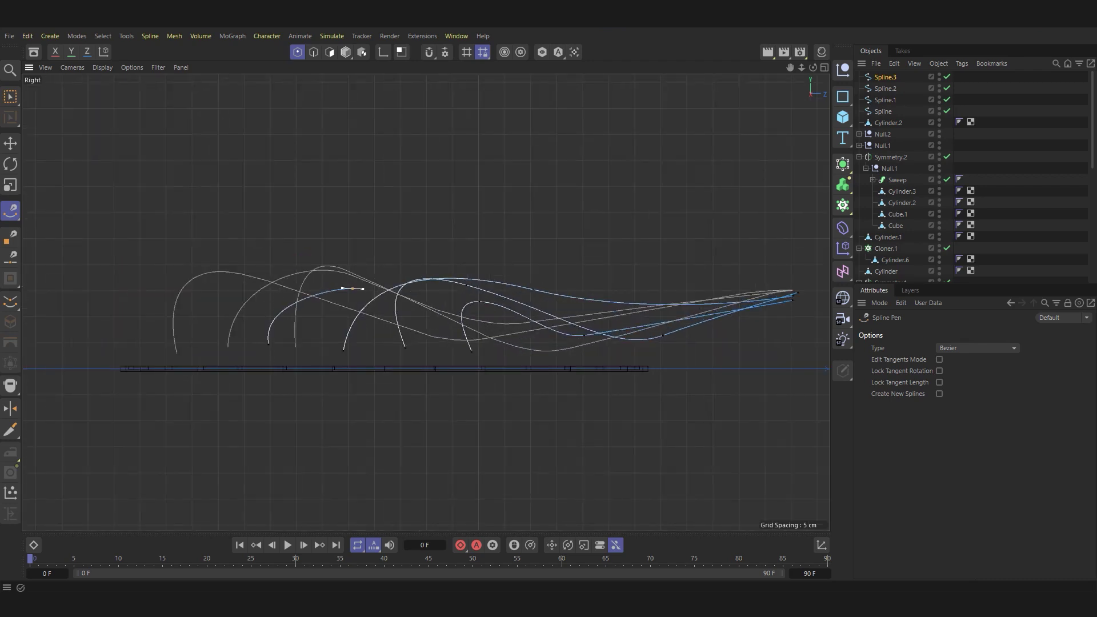
drag(363, 289, 418, 305)
drag(643, 315, 674, 305)
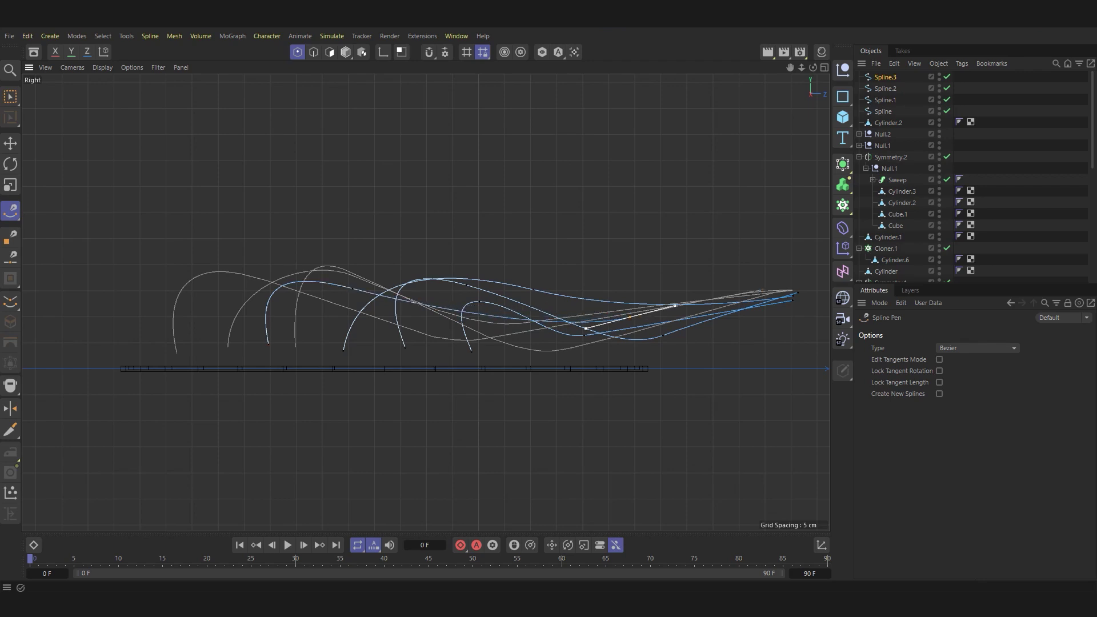
scroll(658, 384, down, 2)
middle_click(659, 384)
In the maximised Perspective view, move the disc-centre spline point toward the upper left.
middle_click(285, 200)
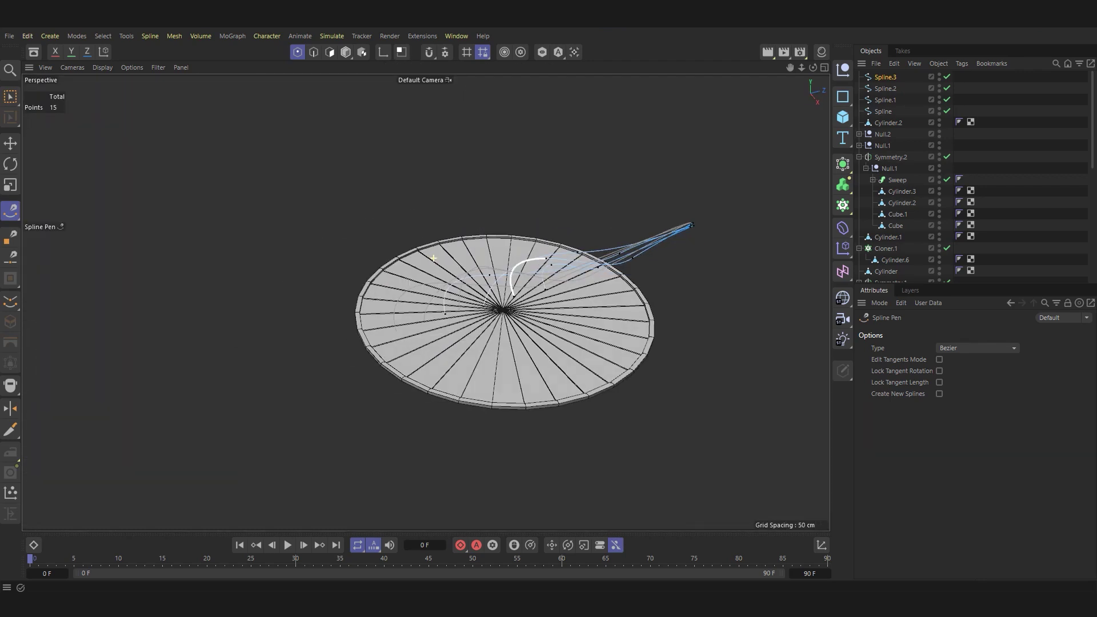
key(e)
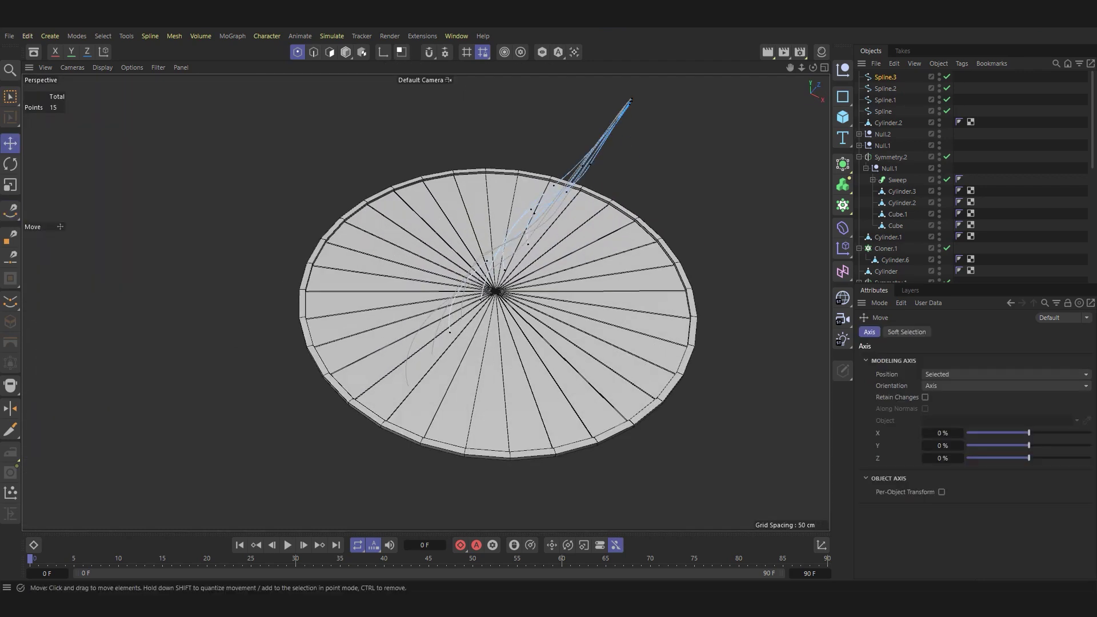
click(486, 261)
alt+drag(486, 260, 543, 269)
scroll(479, 317, up, 3)
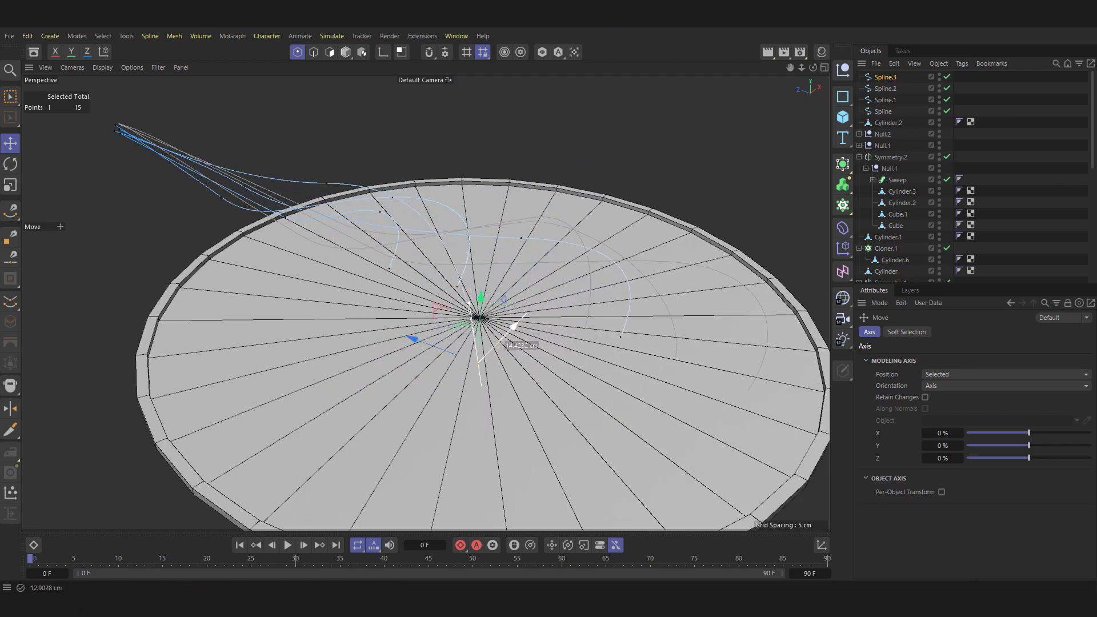
drag(512, 327, 277, 210)
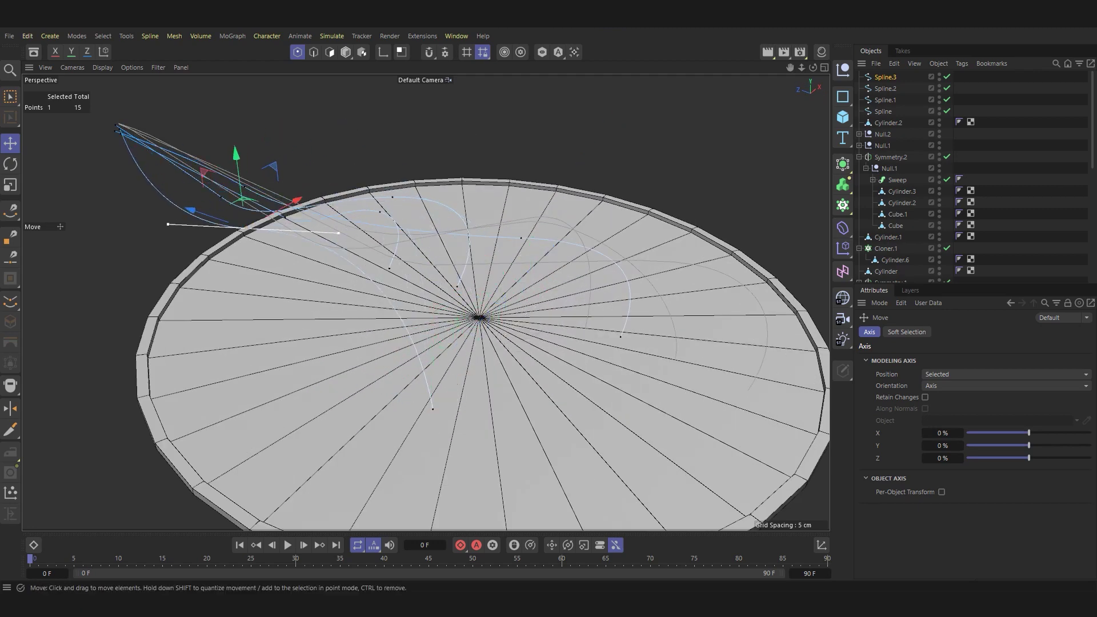
Select another spline point and move it down about 5.87 cm onto the disc.
shift+click(123, 133)
mouse_move(400, 286)
alt+mouse_down()
mouse_move(342, 274)
mouse_move(389, 279)
alt+mouse_up()
scroll(426, 302, down, 5)
scroll(426, 302, down, 3)
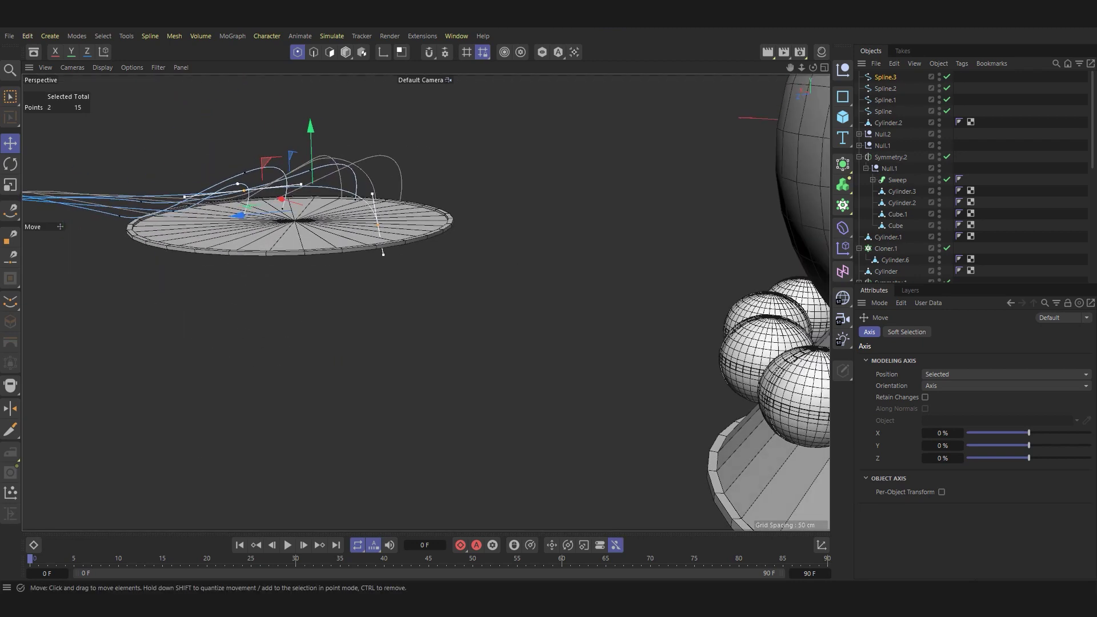
click(237, 184)
drag(237, 183, 243, 213)
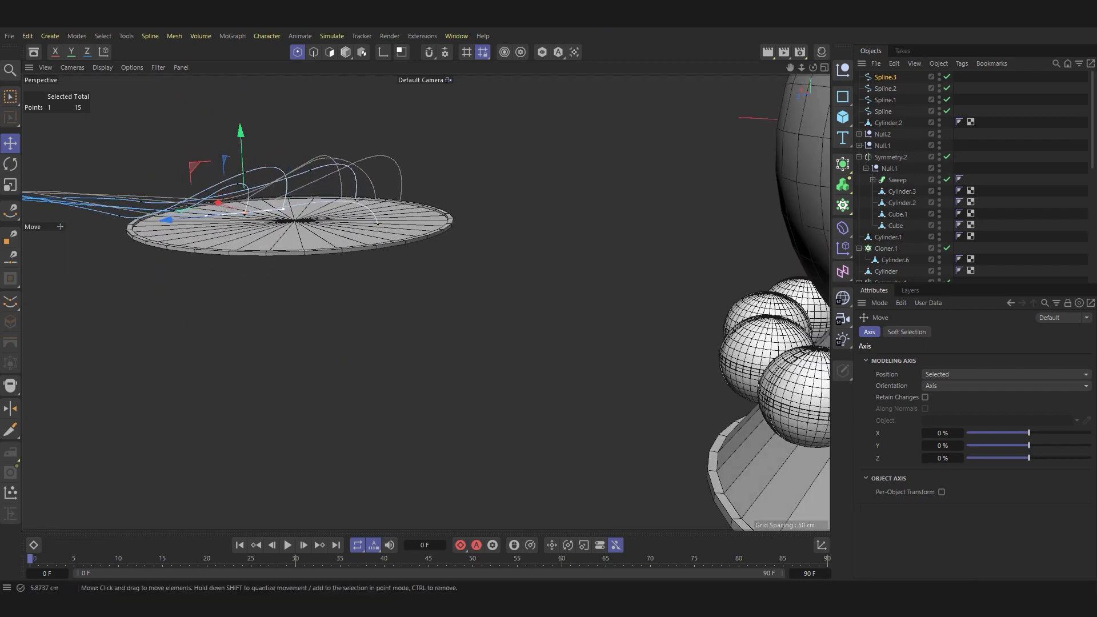
scroll(228, 202, up, 3)
scroll(229, 202, up, 3)
scroll(229, 203, up, 3)
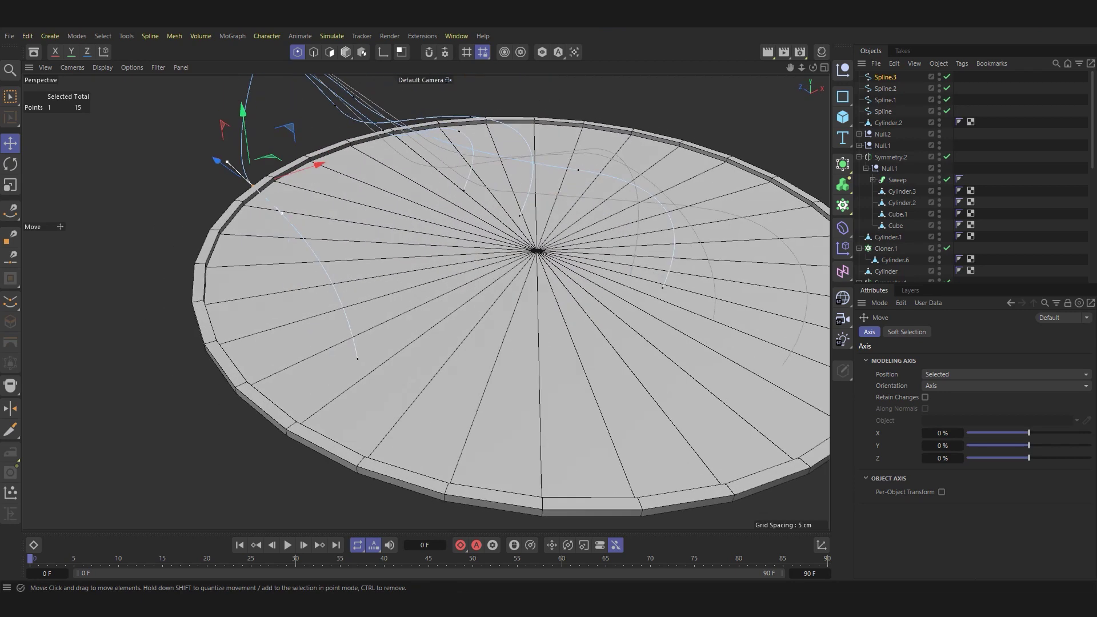
Select a point on Spline.3 and switch to a side view.
click(885, 77)
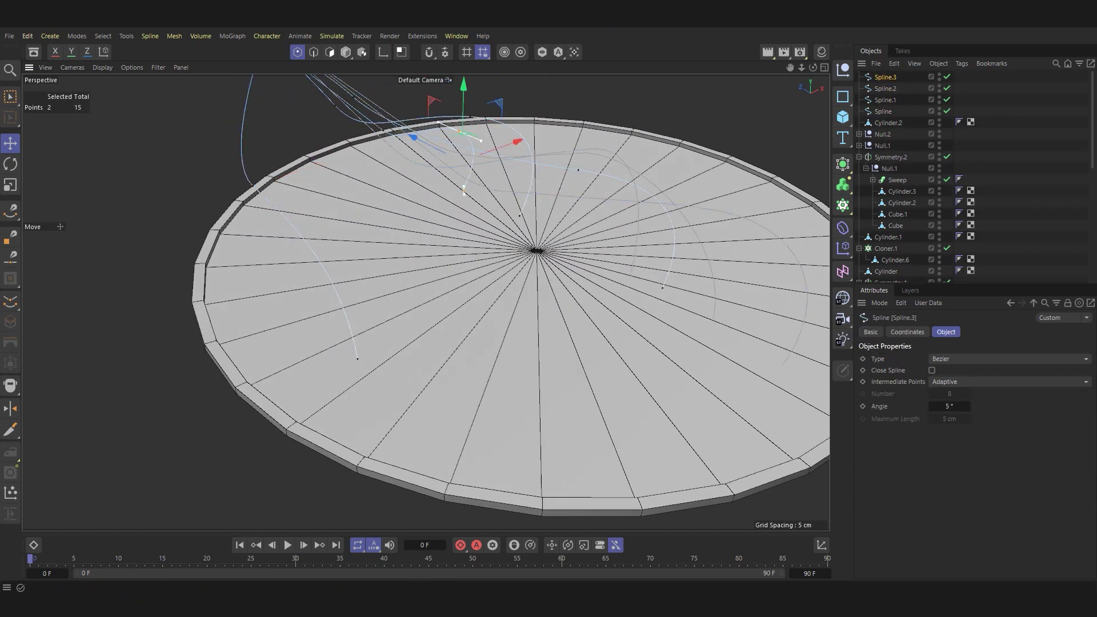
shift+click(463, 190)
alt+drag(434, 191, 476, 146)
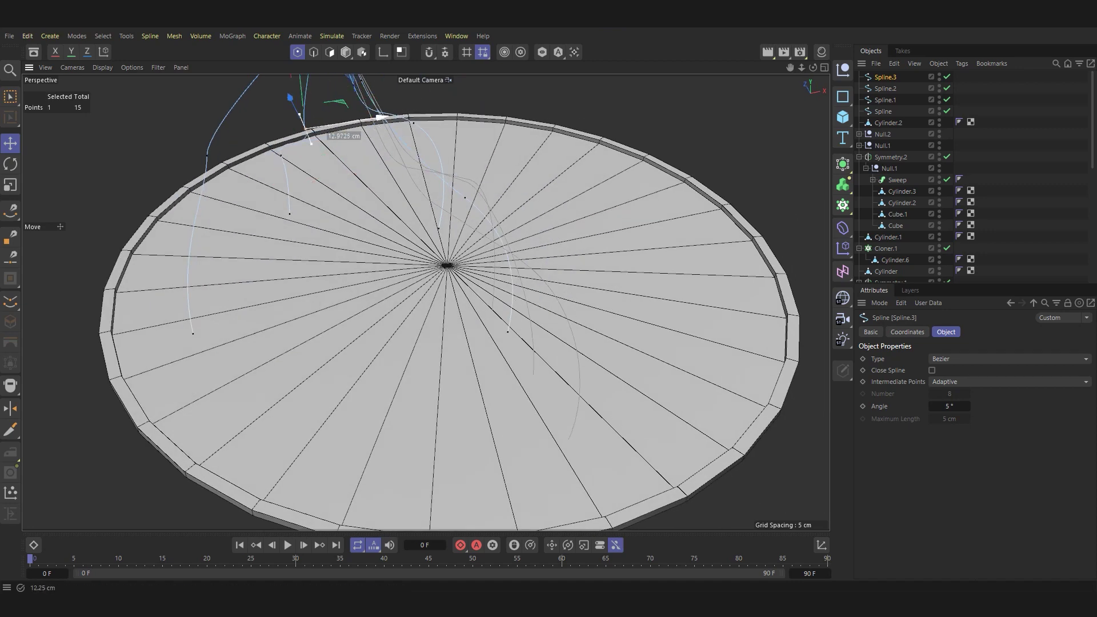
key(F3)
Draw the first two Bezier splines, each arching over the disc and trailing off rightward.
click(346, 403)
click(299, 299)
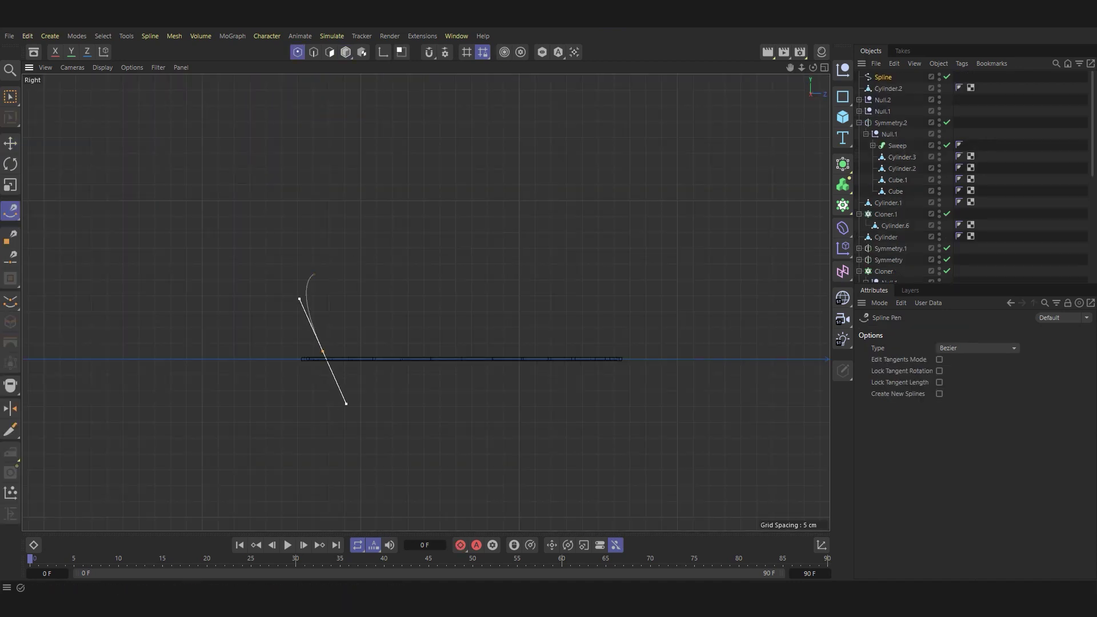
drag(488, 294, 566, 325)
click(767, 288)
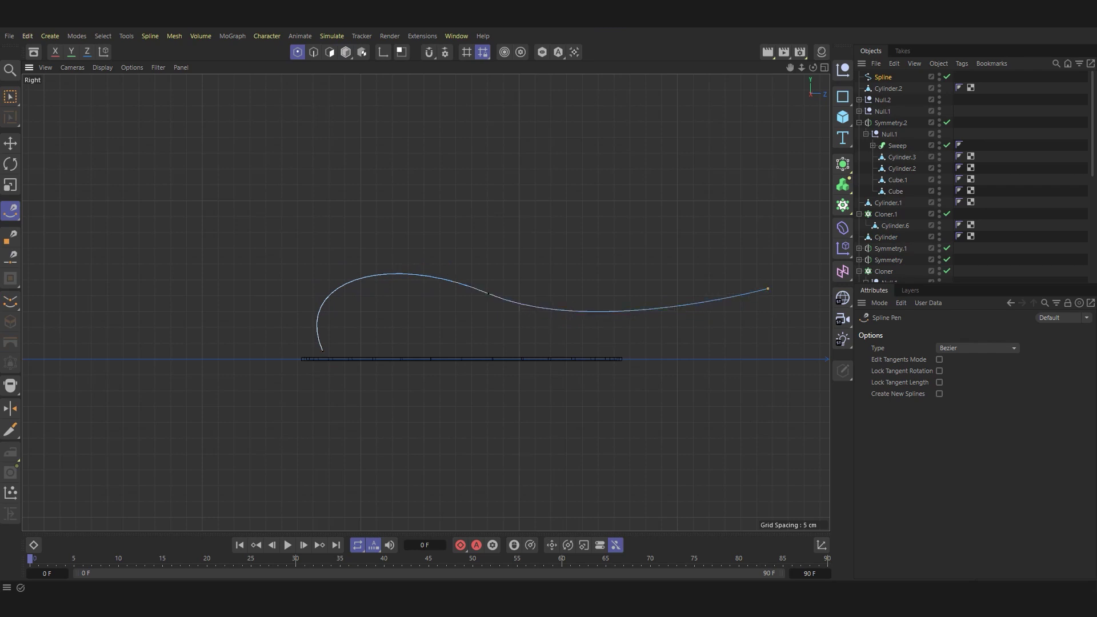
key(Escape)
click(339, 286)
click(358, 347)
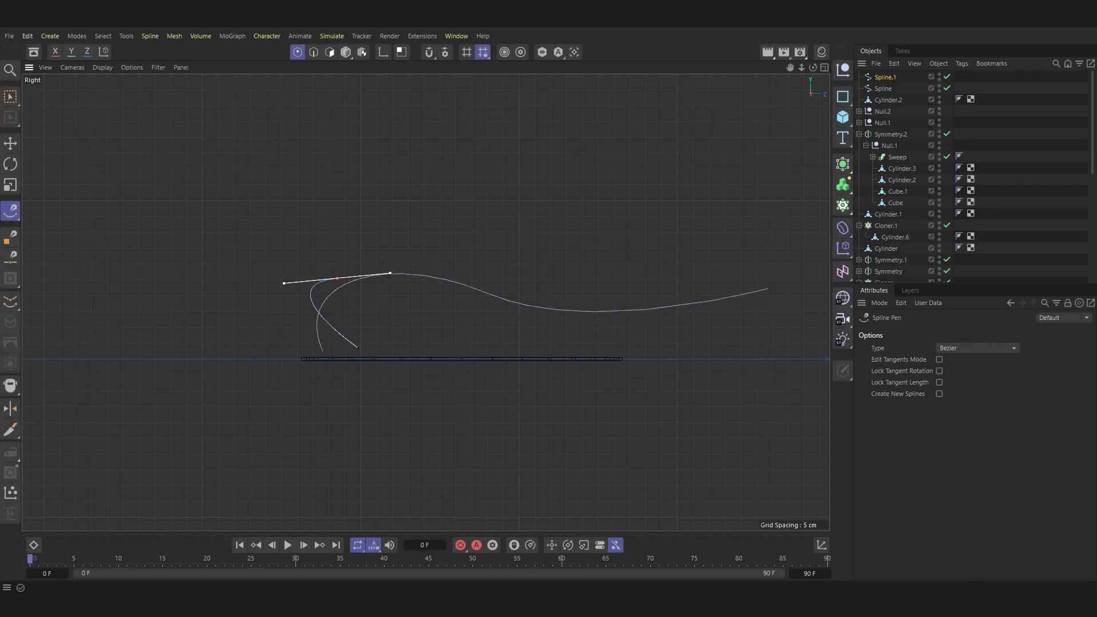
drag(284, 283, 294, 310)
drag(677, 330, 755, 297)
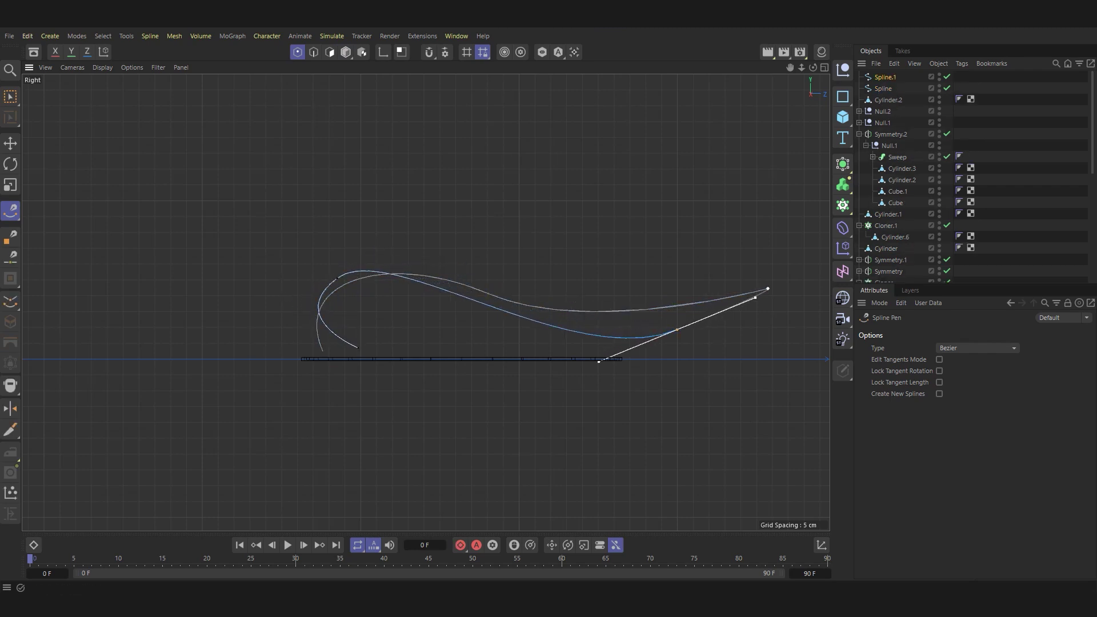
key(Escape)
Draw the third and fourth arching splines, each ending further to the right.
click(396, 342)
drag(460, 260, 546, 283)
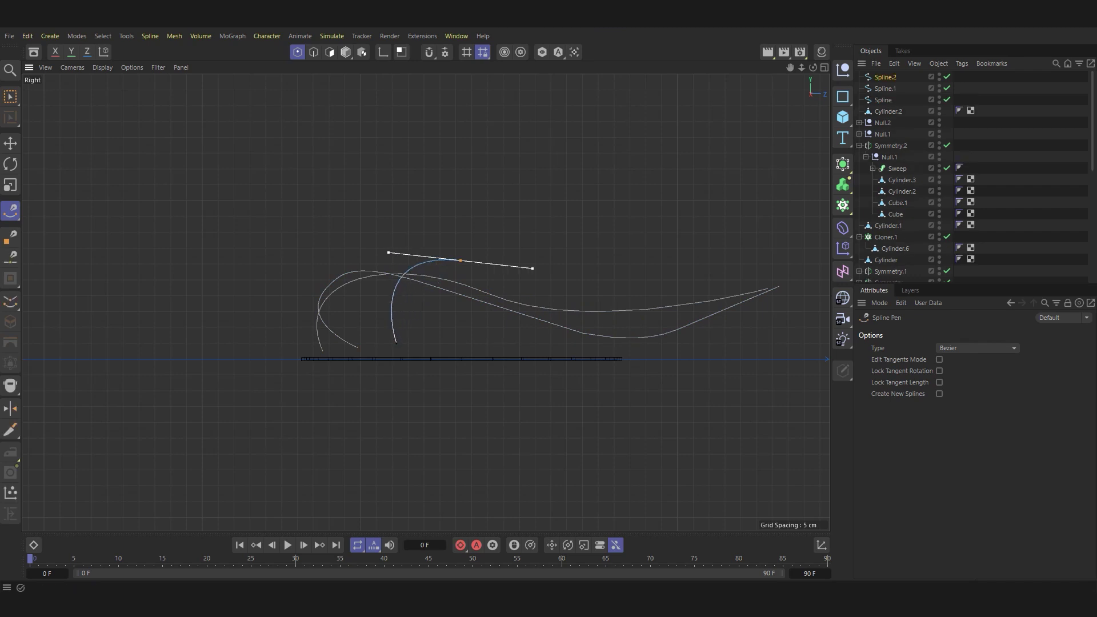
drag(764, 311, 829, 278)
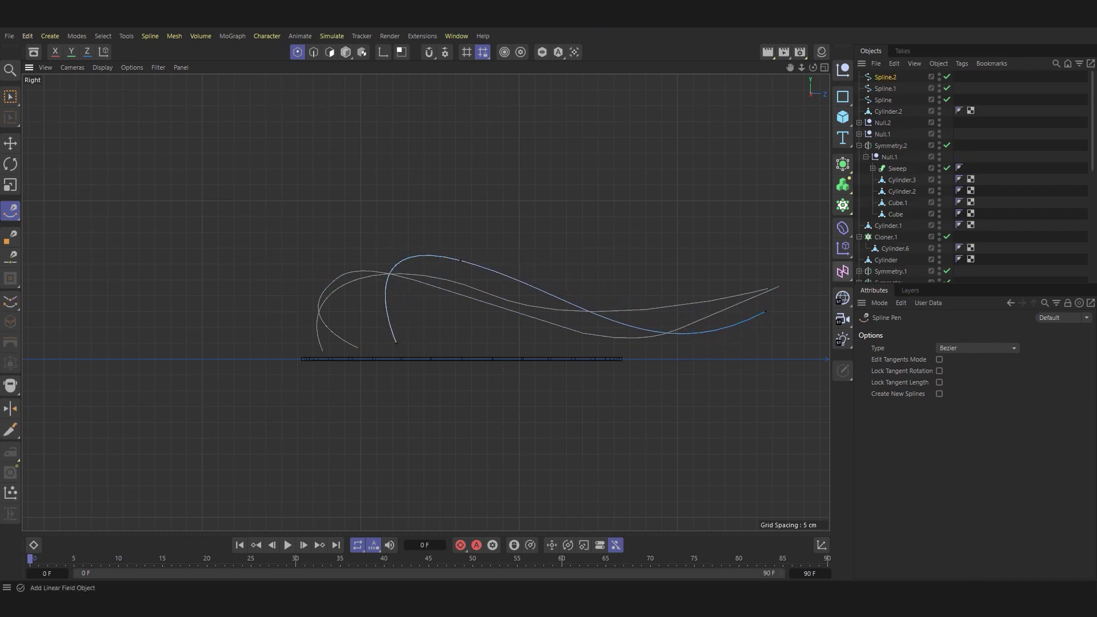
key(Escape)
click(466, 348)
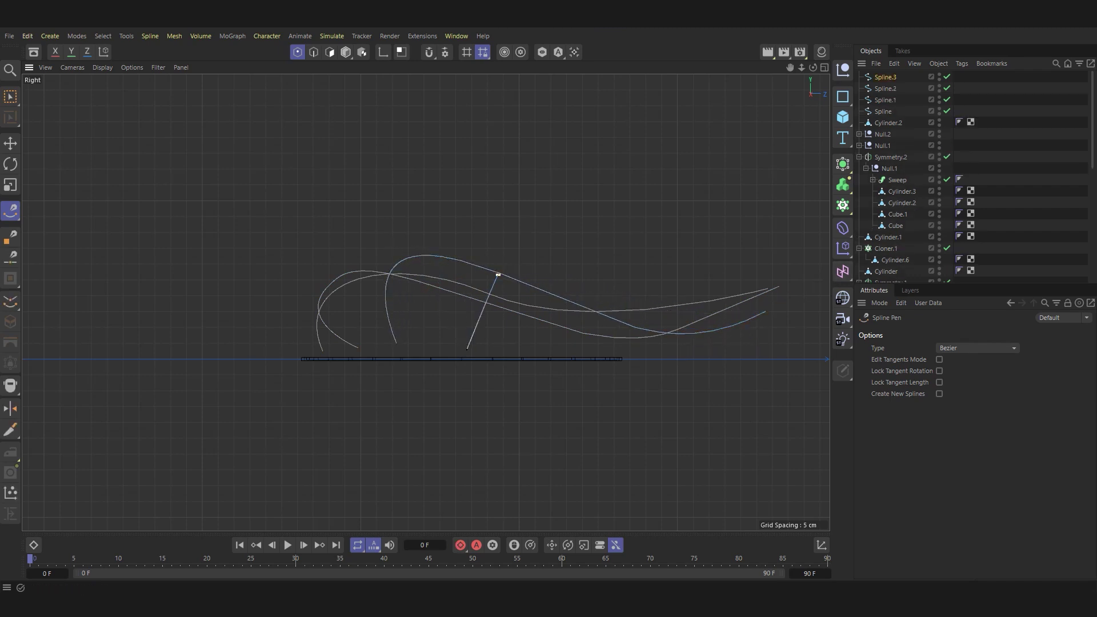
drag(498, 275, 551, 252)
drag(767, 321, 865, 285)
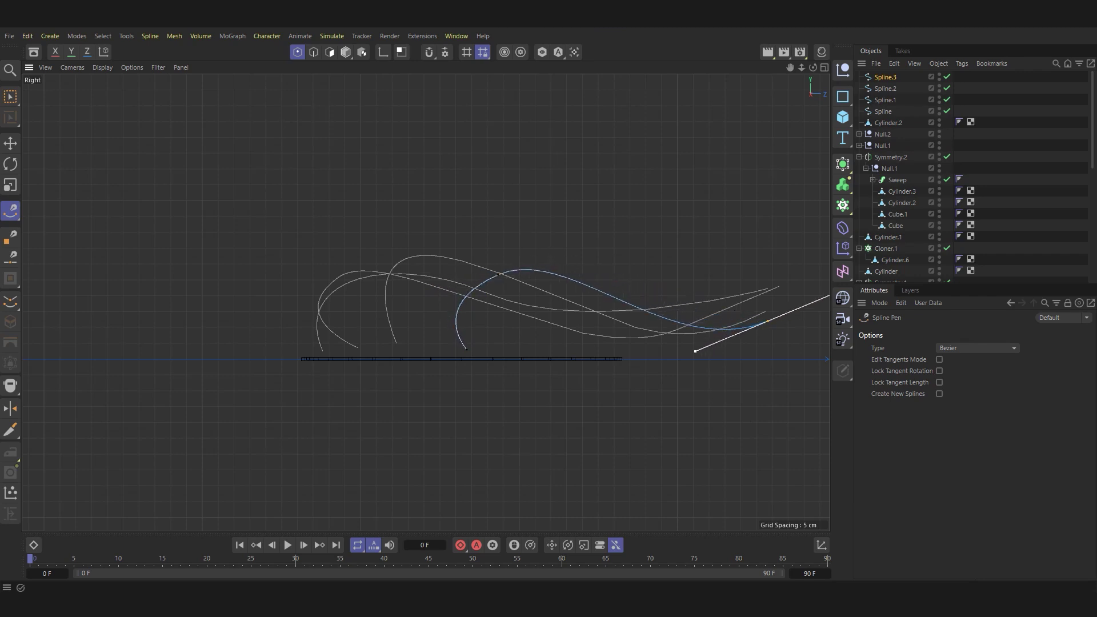
key(Escape)
Draw the fifth and sixth splines over the disc, redoing a misplaced point on the sixth.
click(583, 352)
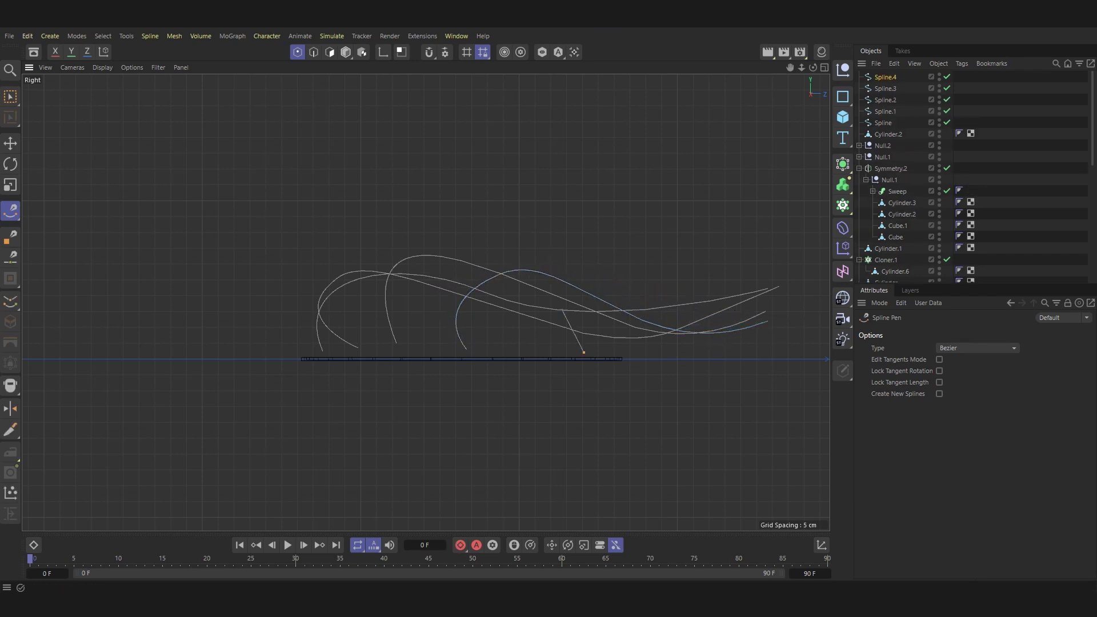
drag(620, 282, 617, 255)
drag(763, 303, 818, 271)
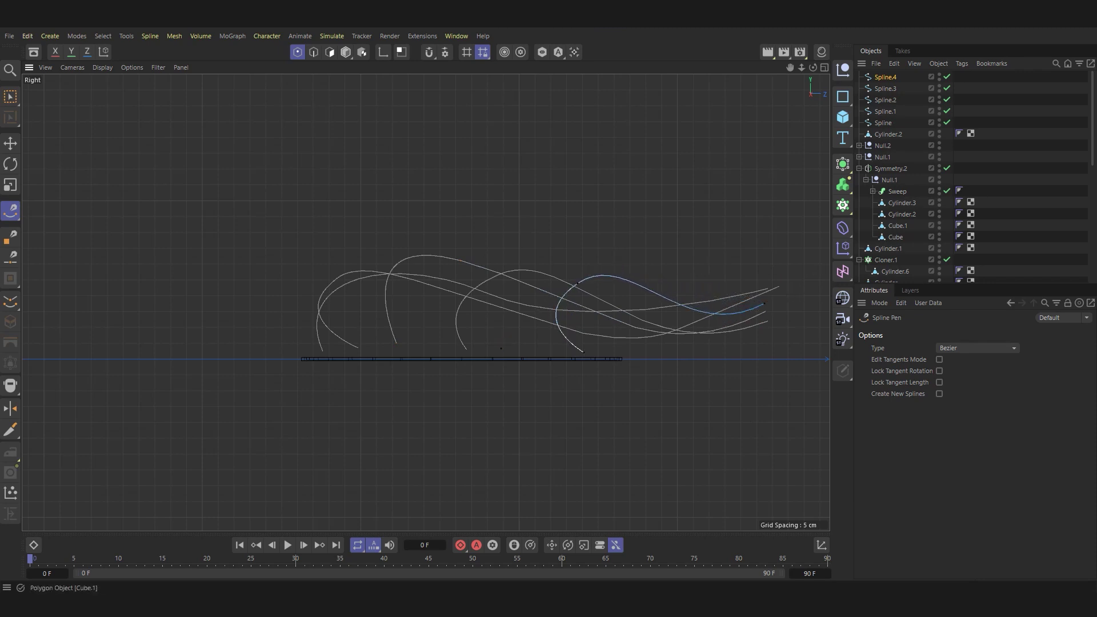
key(Escape)
click(560, 348)
drag(754, 280, 854, 277)
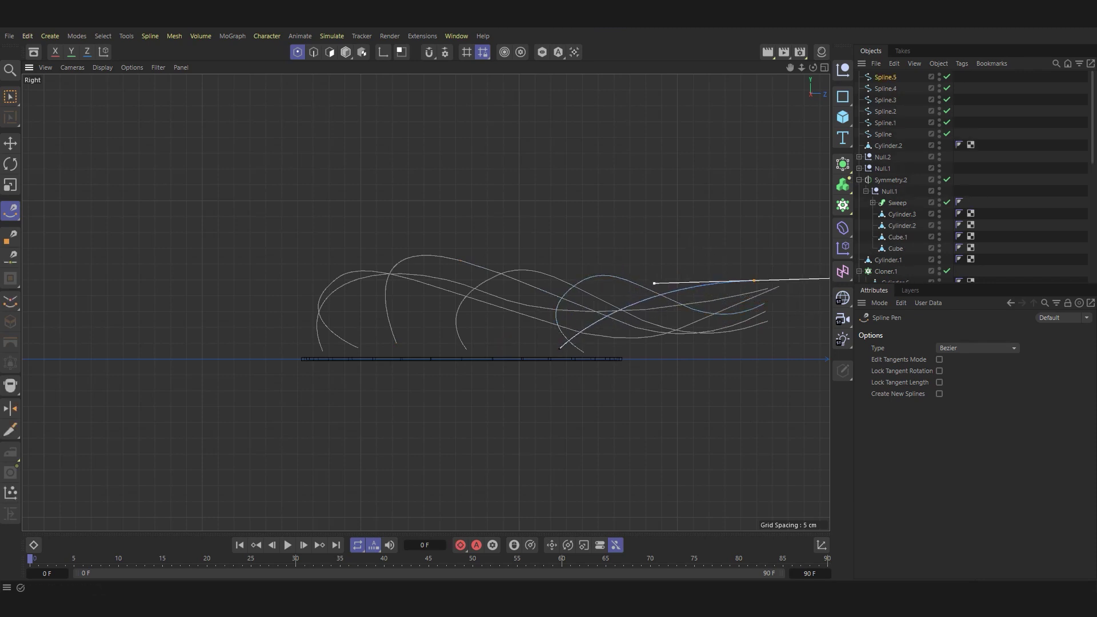
key(ctrl+z)
drag(593, 284, 658, 262)
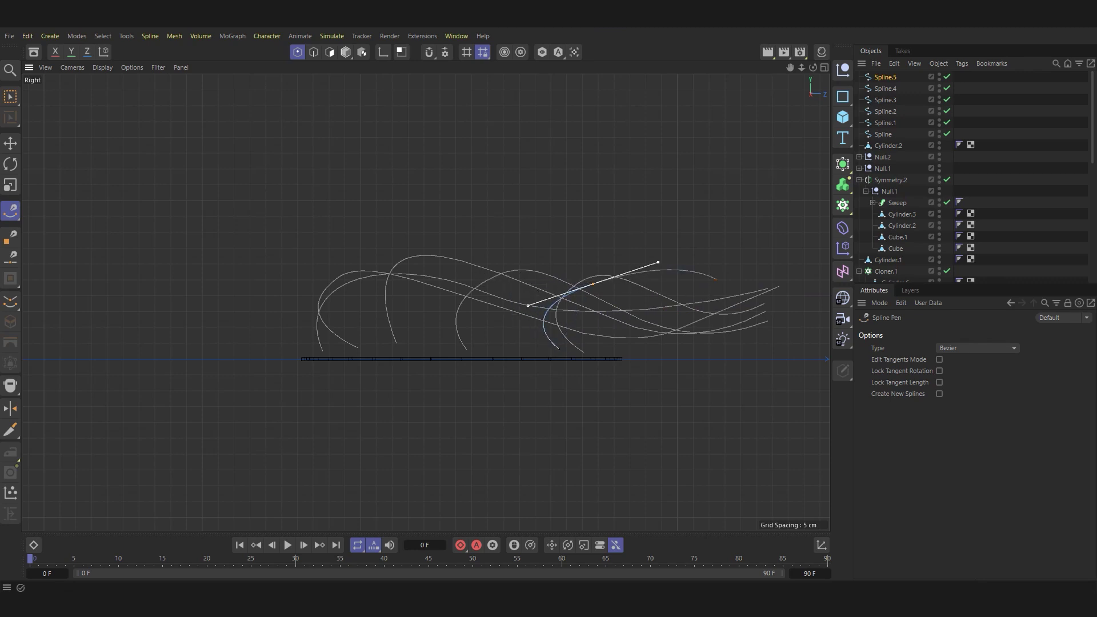
drag(744, 300, 801, 282)
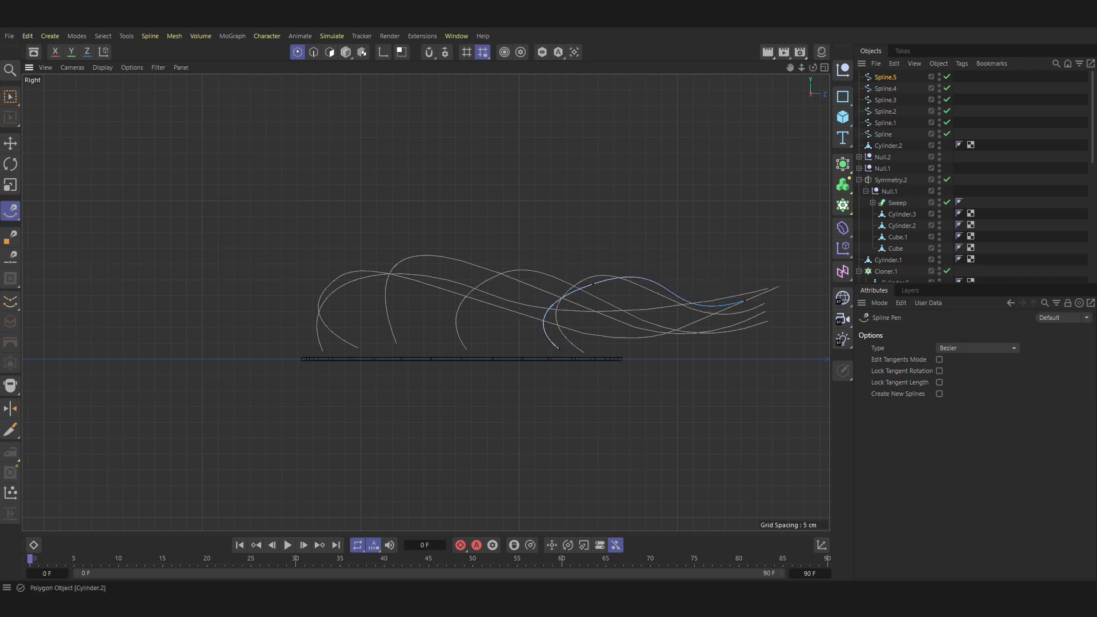
key(Escape)
Draw the seventh and eighth splines, arching from the disc toward the right.
click(489, 343)
drag(607, 263, 638, 268)
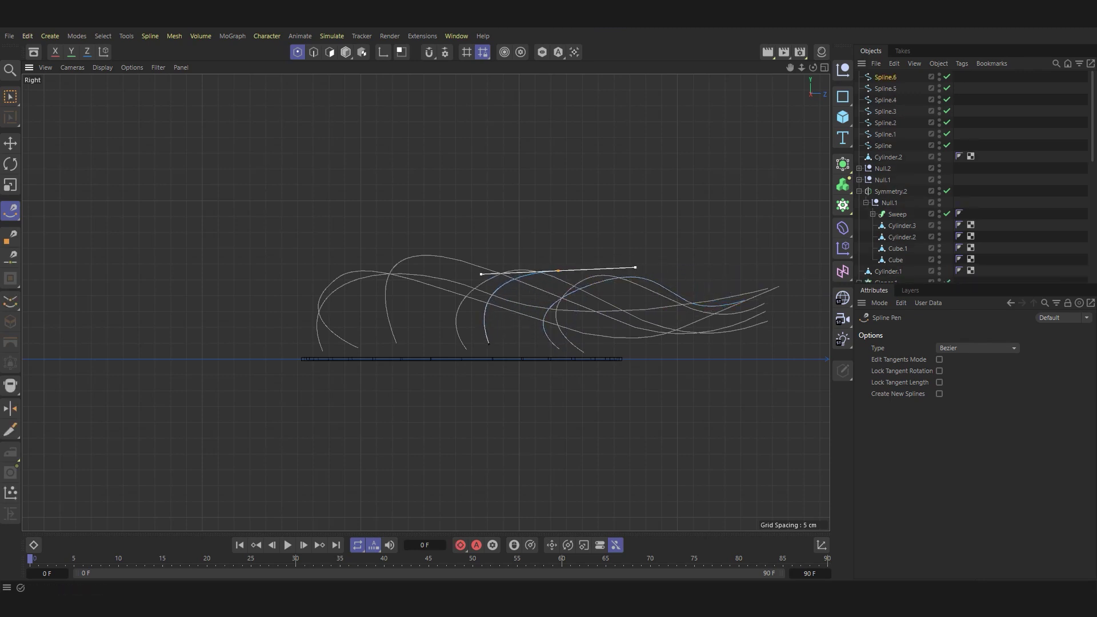
drag(773, 309, 831, 296)
key(Escape)
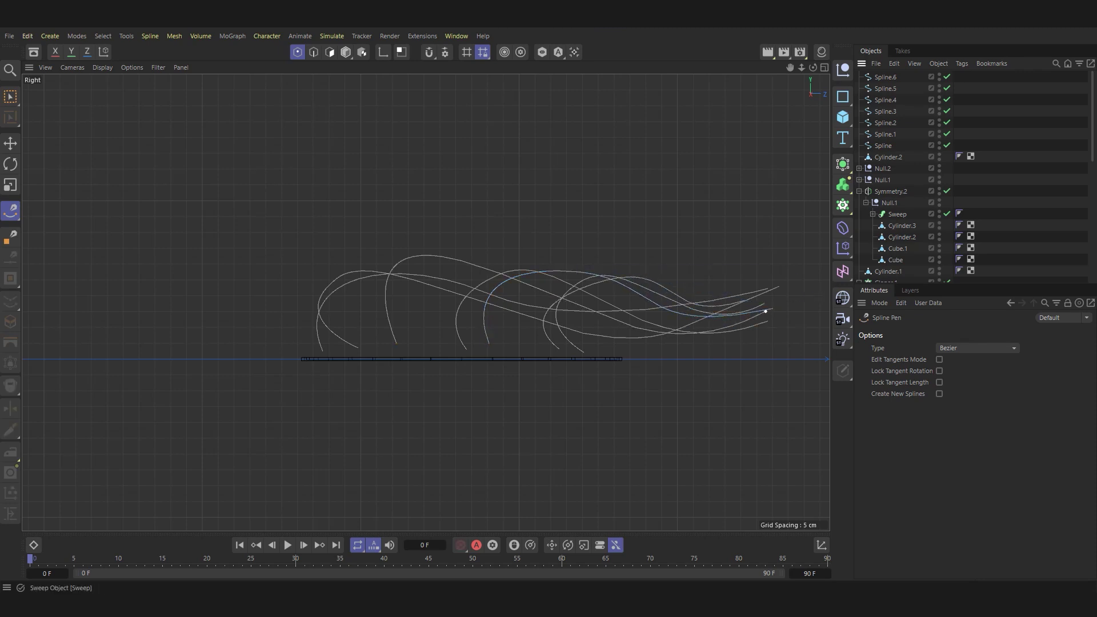
click(426, 348)
drag(503, 248, 519, 245)
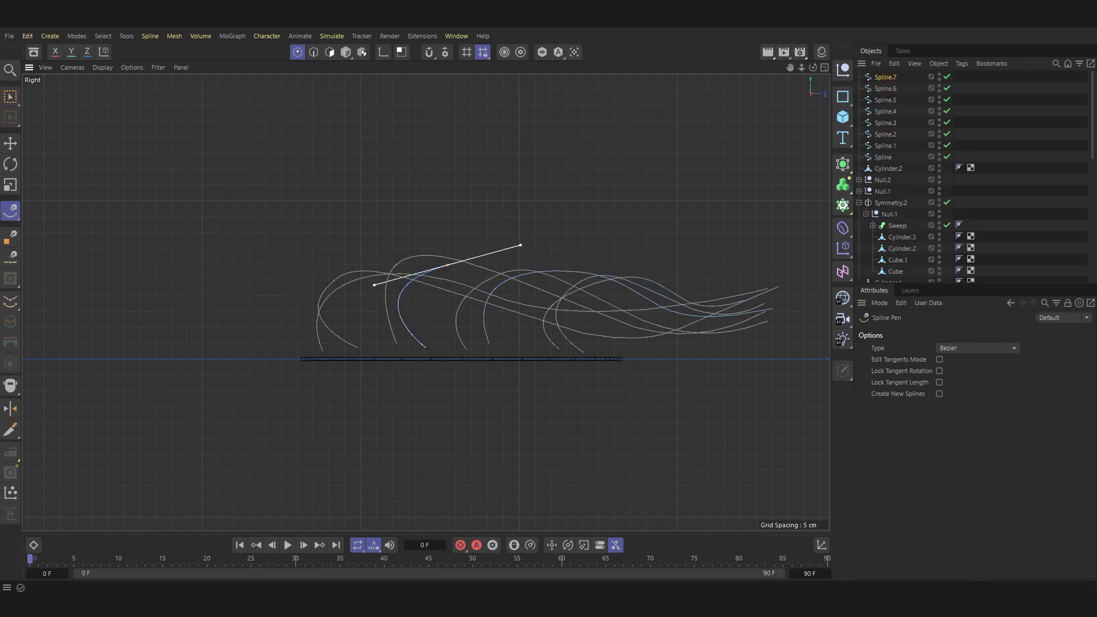
drag(669, 323, 771, 306)
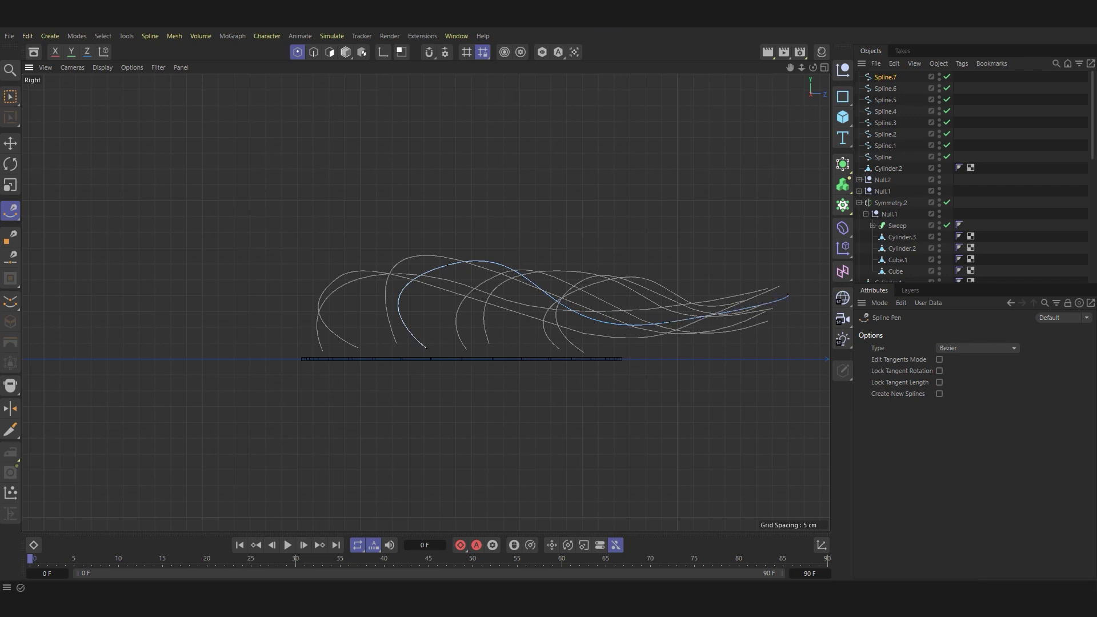
Draw the ninth spline from the far left and the tenth with a long tangent.
click(365, 313)
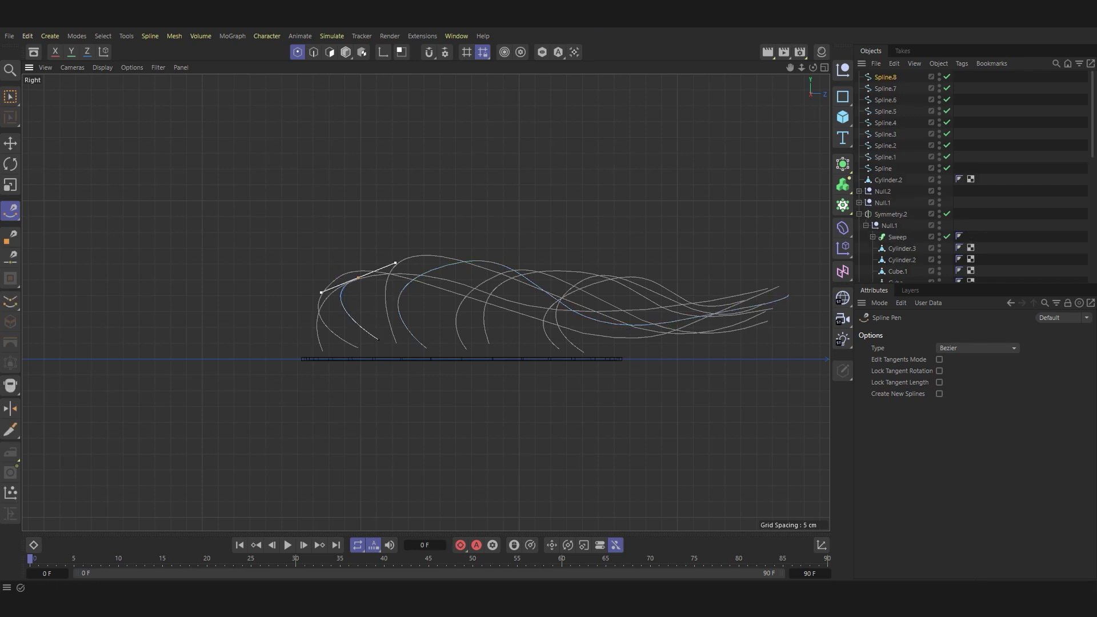
drag(395, 263, 395, 245)
drag(630, 331, 749, 311)
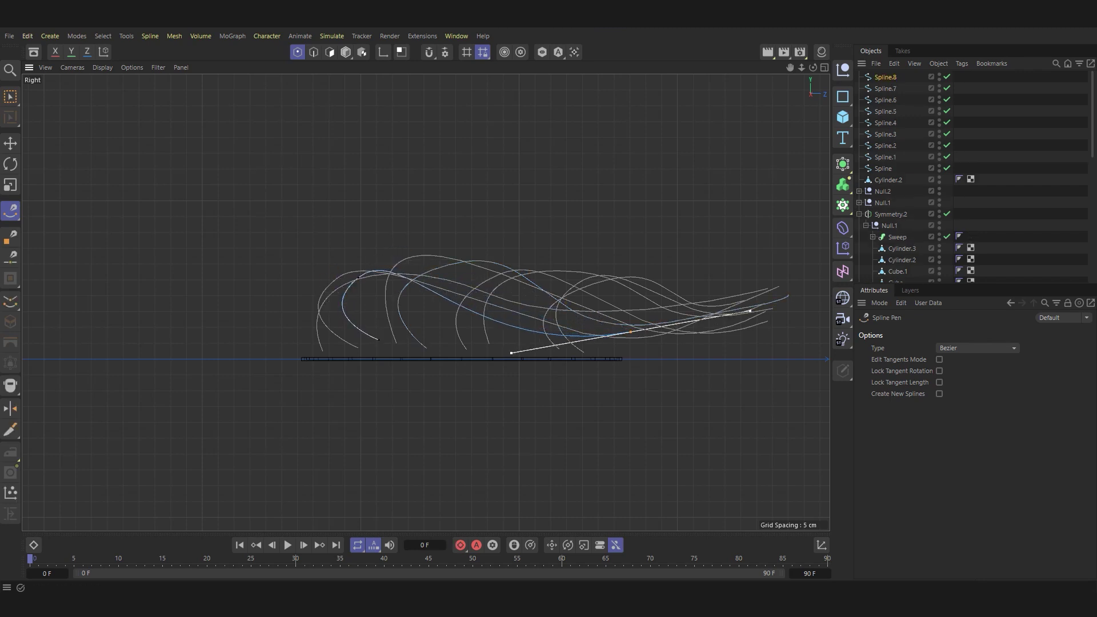
key(Escape)
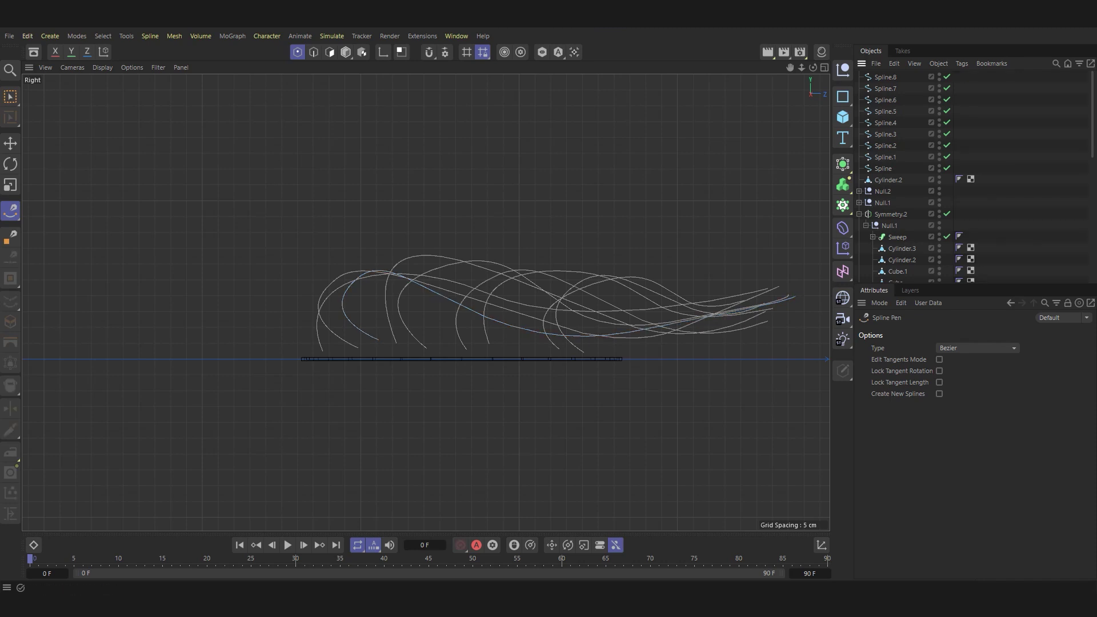
click(445, 337)
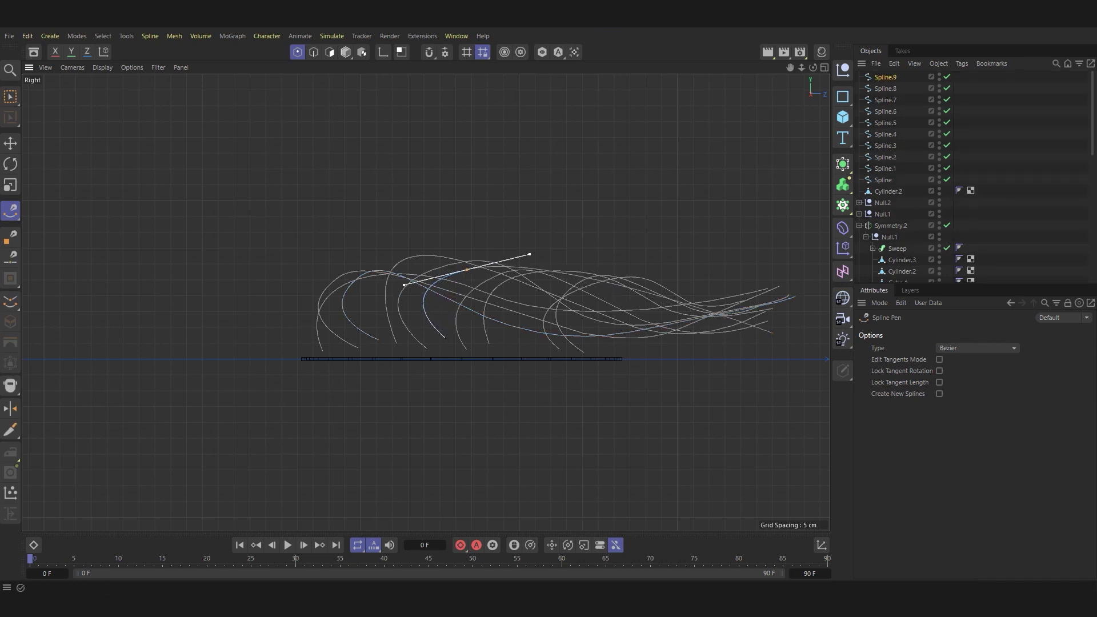
drag(773, 321, 920, 300)
In the perspective view, select the first spline's end points and move one across the disc.
key(F5)
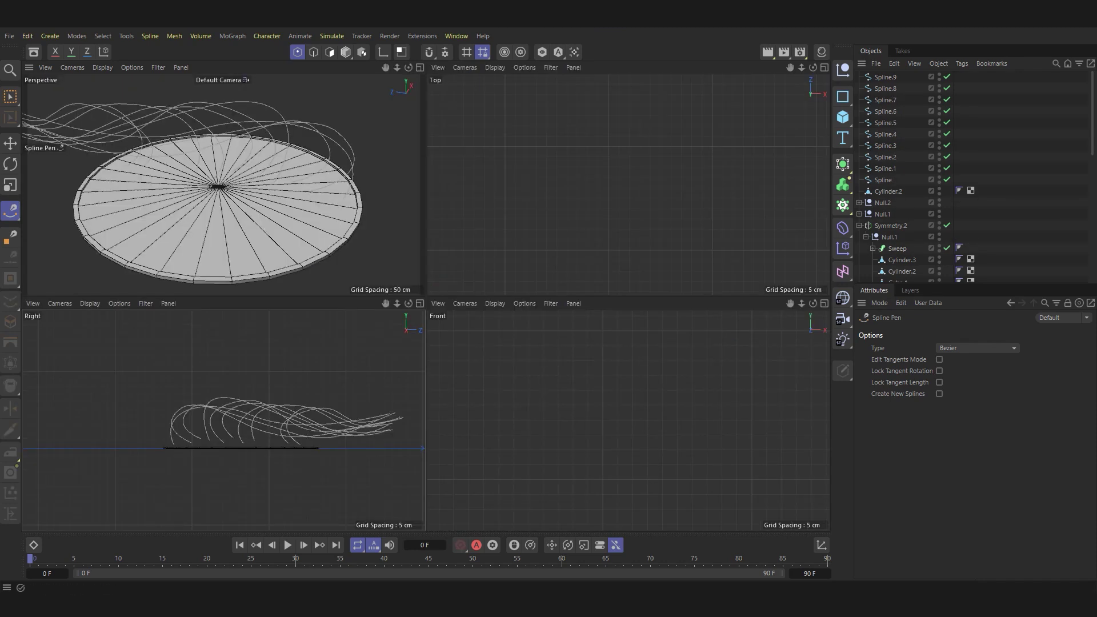
key(F1)
click(565, 295)
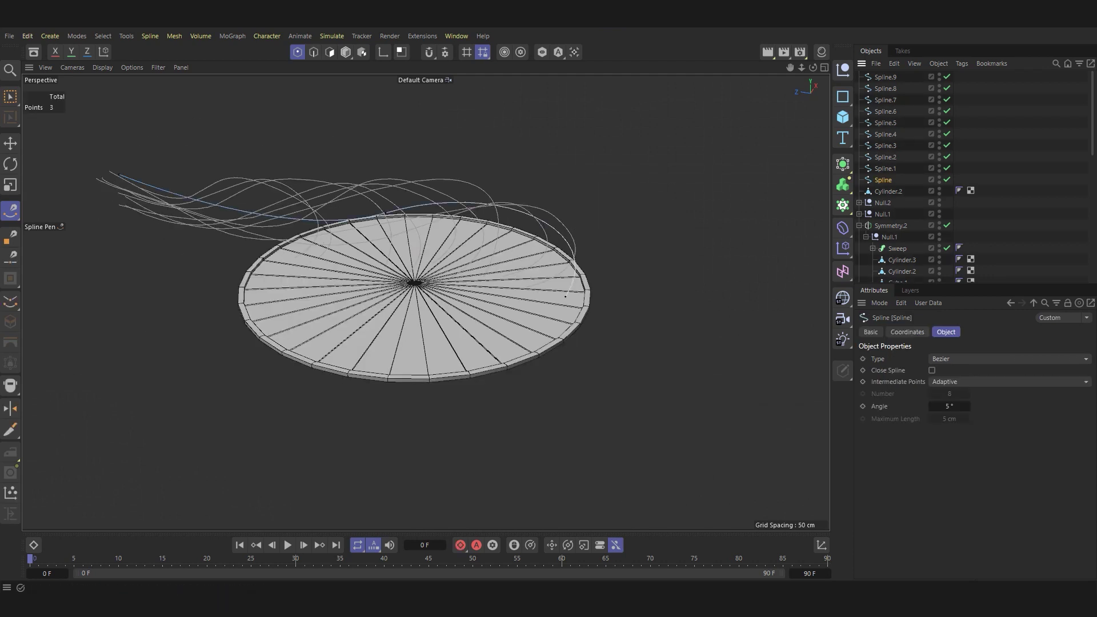
key(e)
alt+drag(566, 296, 527, 337)
click(573, 264)
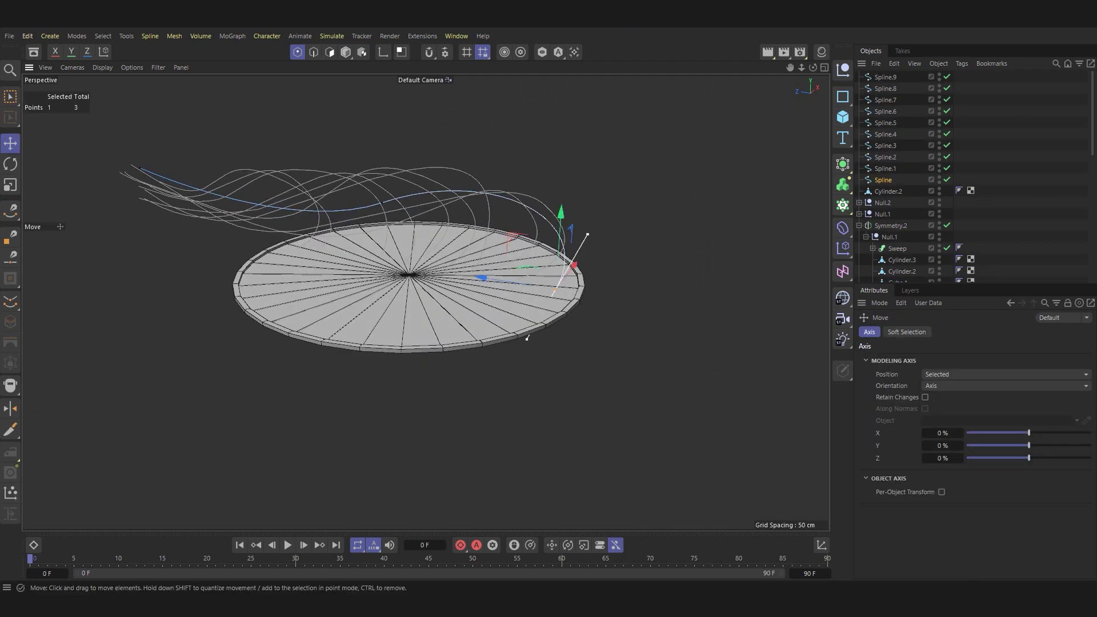
shift+click(381, 203)
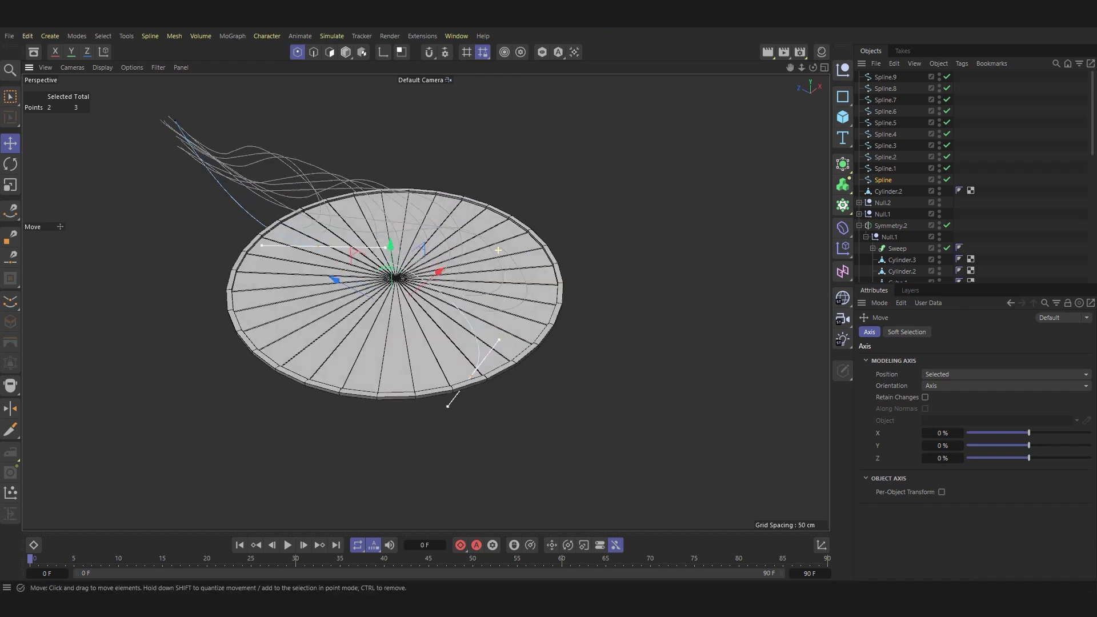
alt+drag(527, 338, 517, 421)
drag(584, 351, 367, 280)
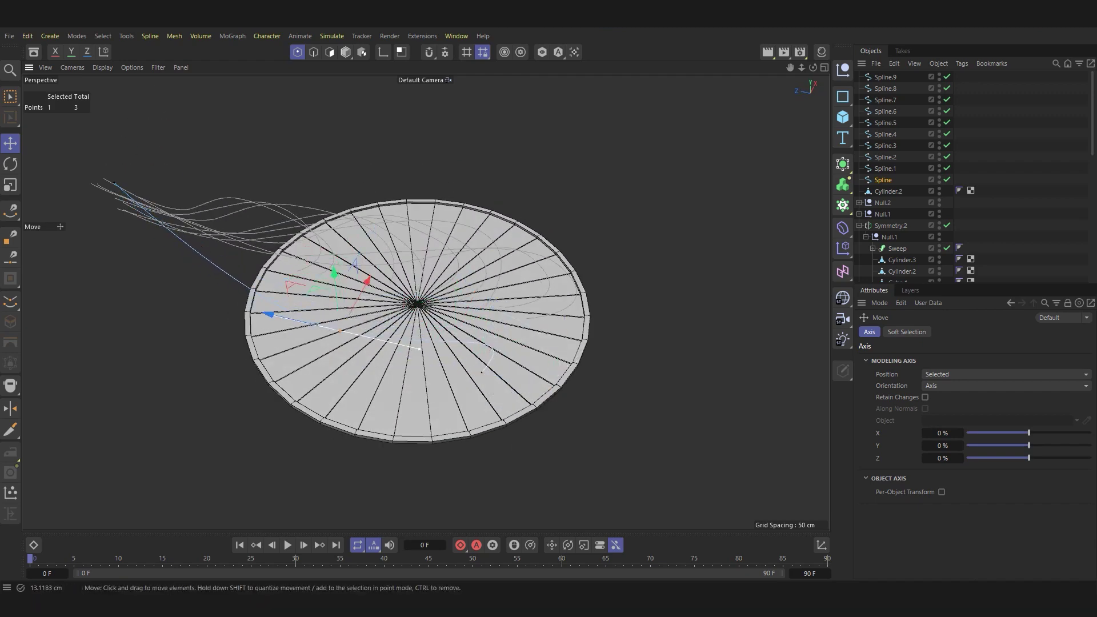
alt+drag(367, 280, 371, 228)
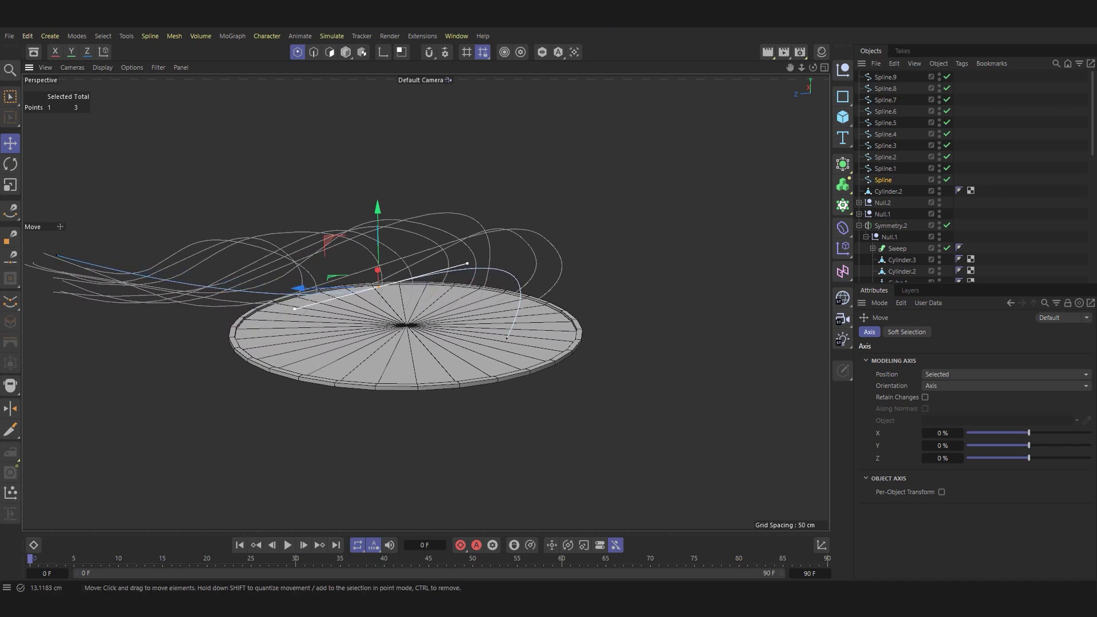
mouse_move(400, 285)
alt+mouse_down()
mouse_move(547, 307)
mouse_move(400, 280)
mouse_move(371, 319)
alt+mouse_up()
Adjust point selections on Spline.1 and move a Spline.2 handle into place.
click(884, 168)
click(514, 285)
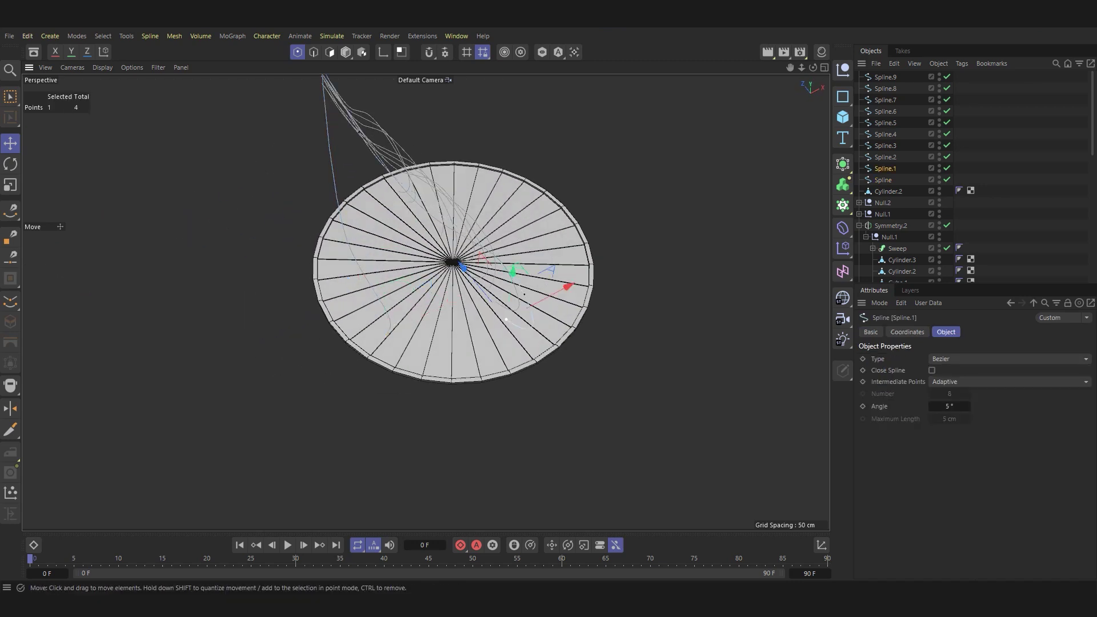
alt+drag(400, 286, 434, 240)
click(534, 277)
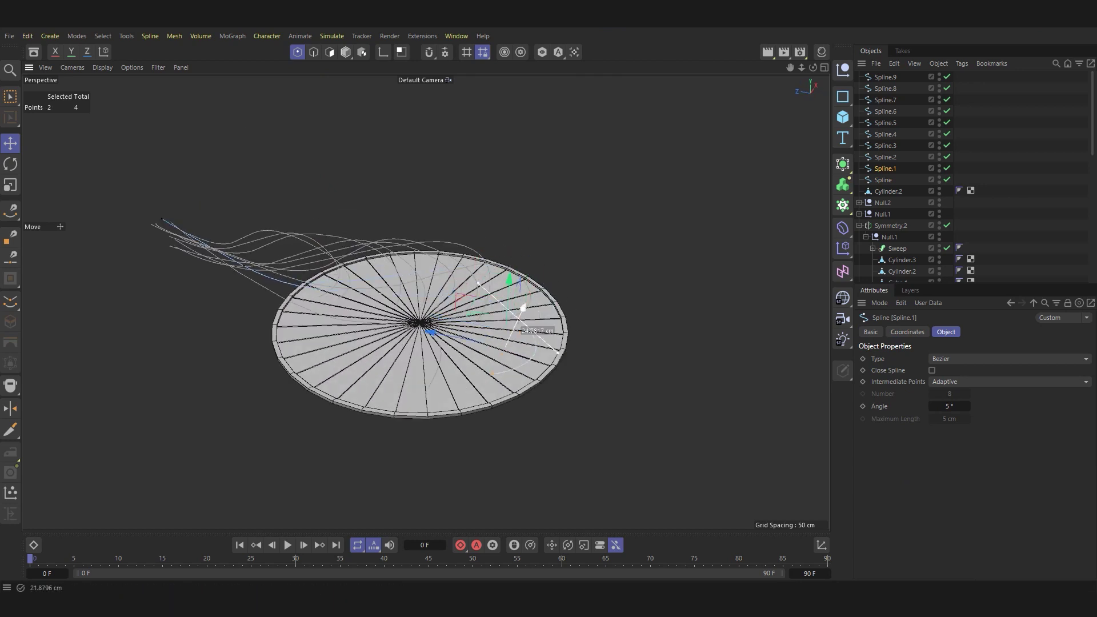
alt+drag(534, 277, 532, 229)
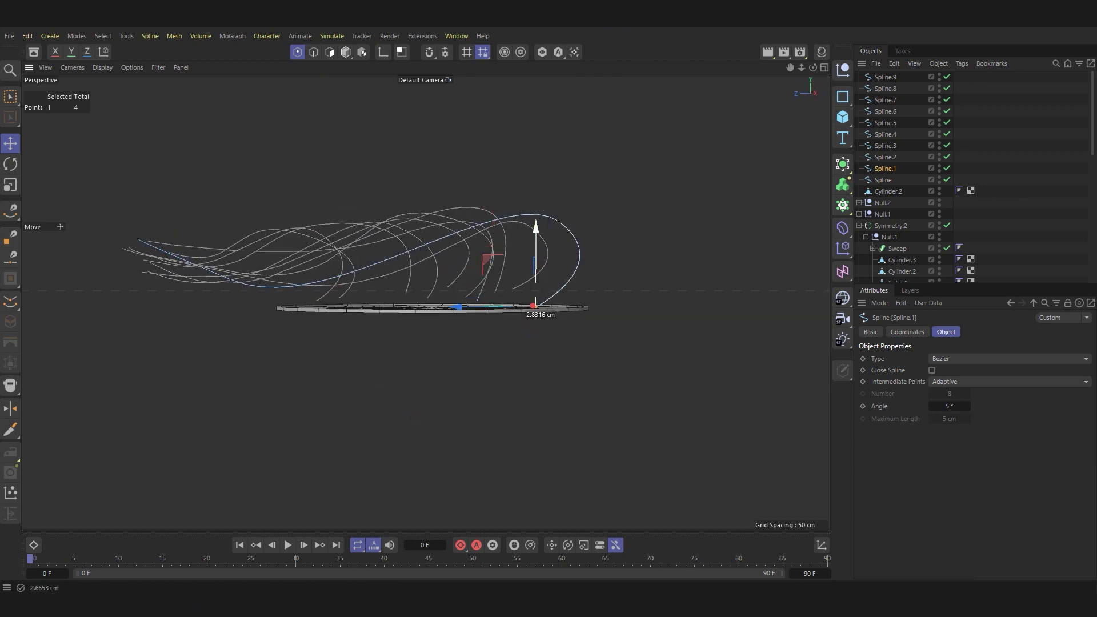
click(554, 286)
alt+drag(400, 286, 400, 205)
click(399, 346)
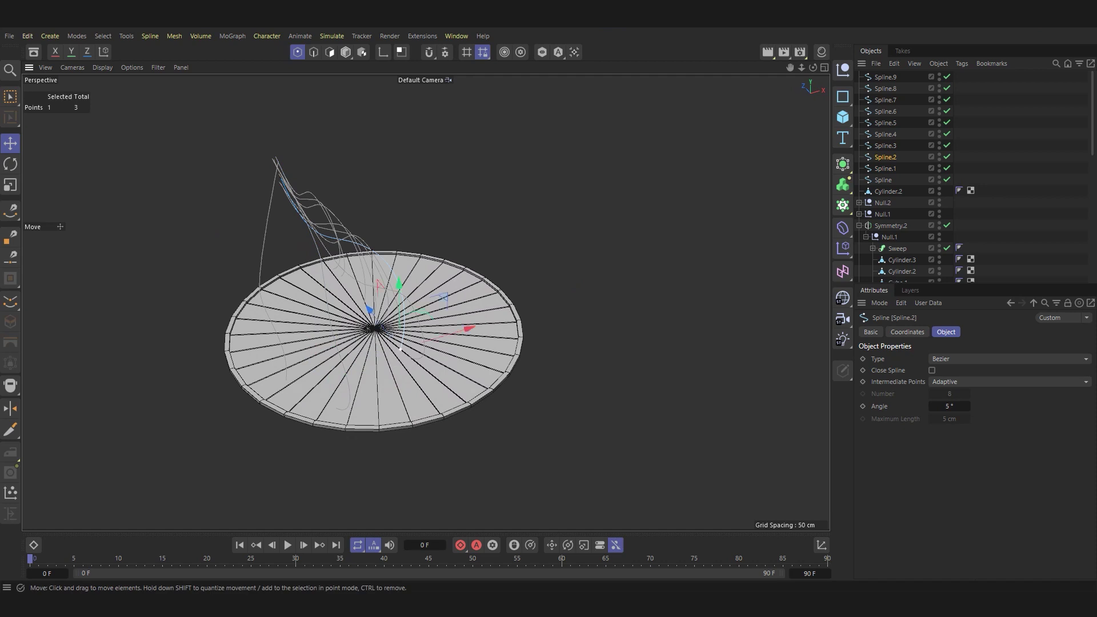
alt+drag(400, 286, 400, 217)
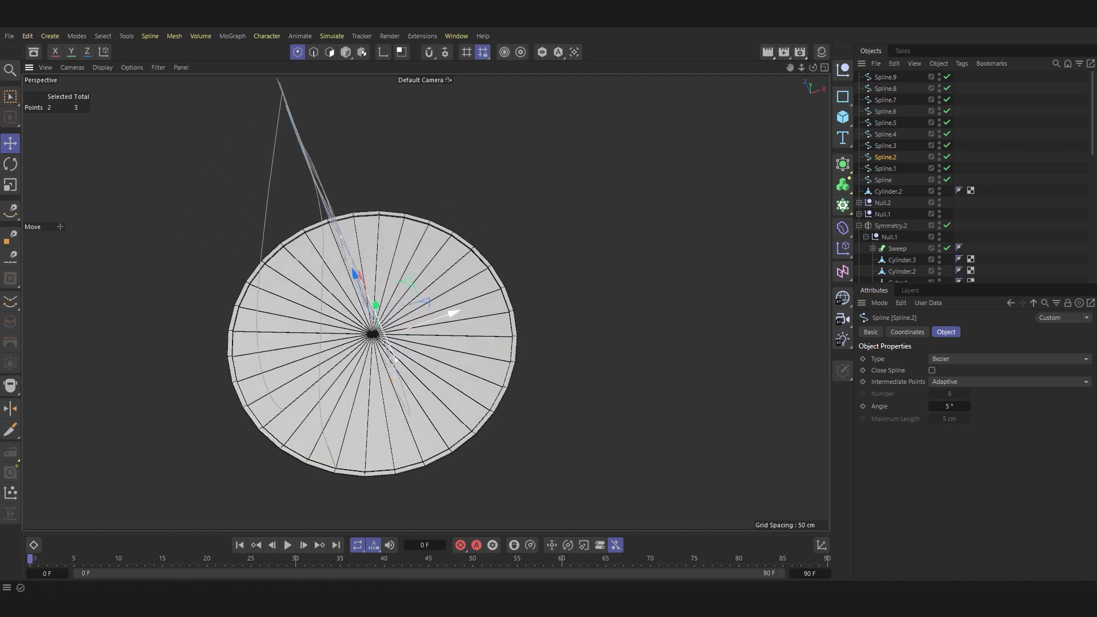
mouse_move(342, 348)
mouse_down()
mouse_move(355, 374)
mouse_move(349, 365)
mouse_up()
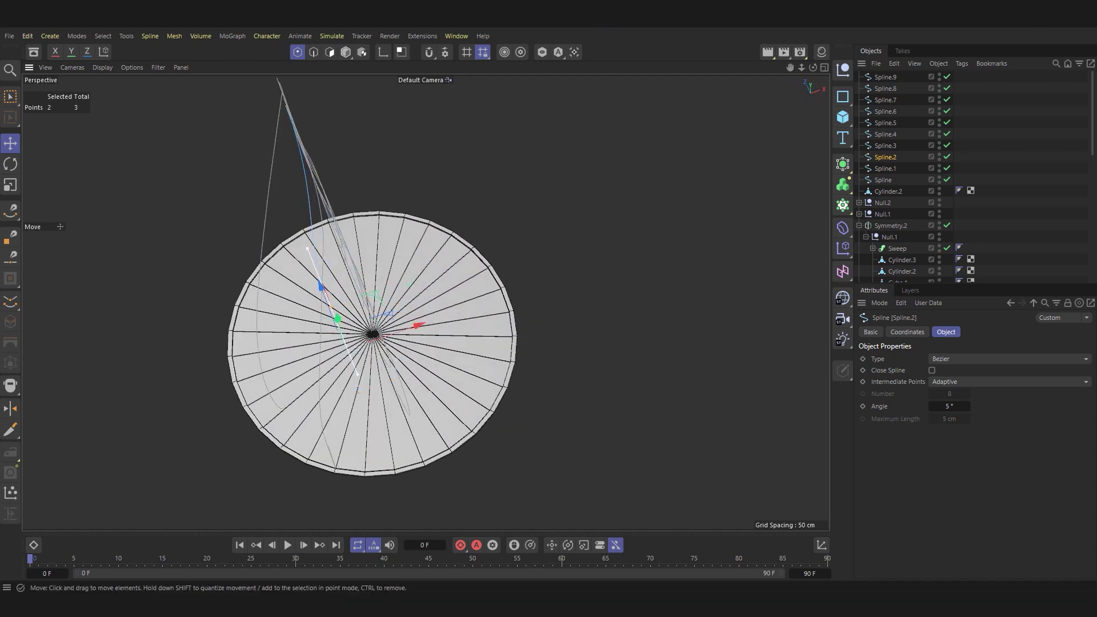
alt+drag(400, 285, 399, 229)
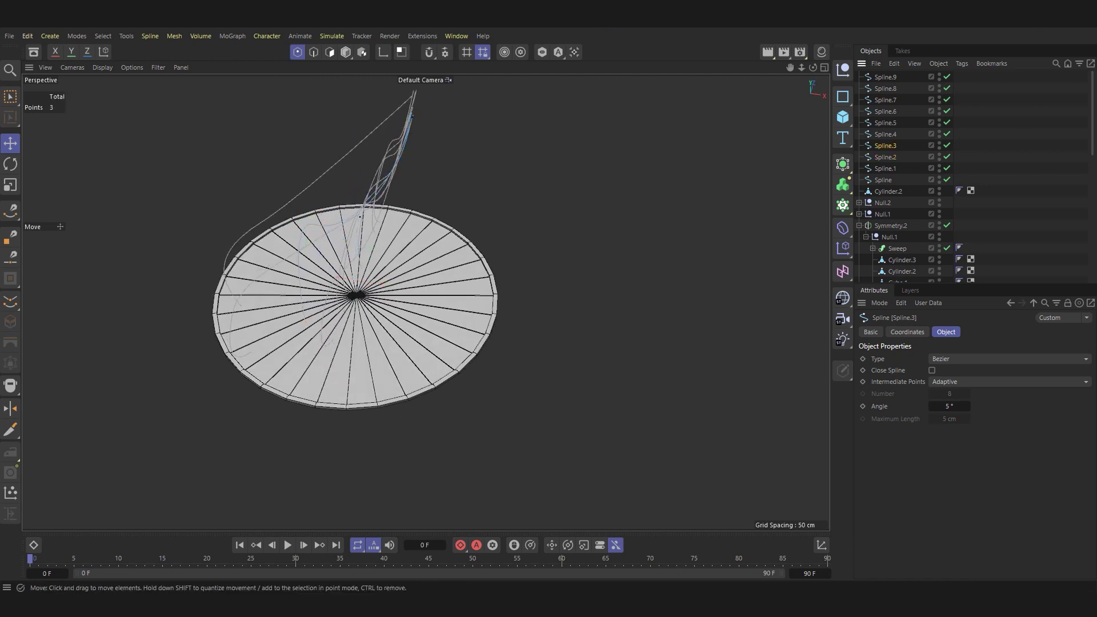
Pull Spline.3's end point out to the right and lower it onto the disc.
click(356, 195)
drag(370, 170, 495, 186)
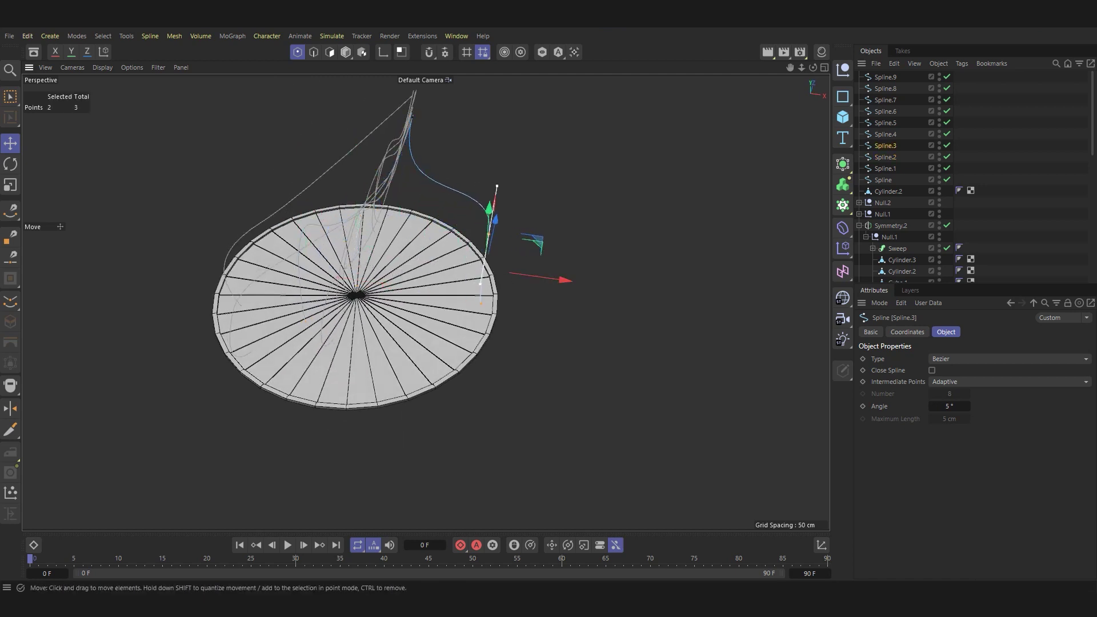
mouse_move(426, 366)
alt+mouse_down()
mouse_move(425, 302)
mouse_move(426, 312)
alt+mouse_up()
mouse_move(477, 215)
mouse_down()
mouse_move(483, 292)
mouse_move(400, 303)
mouse_up()
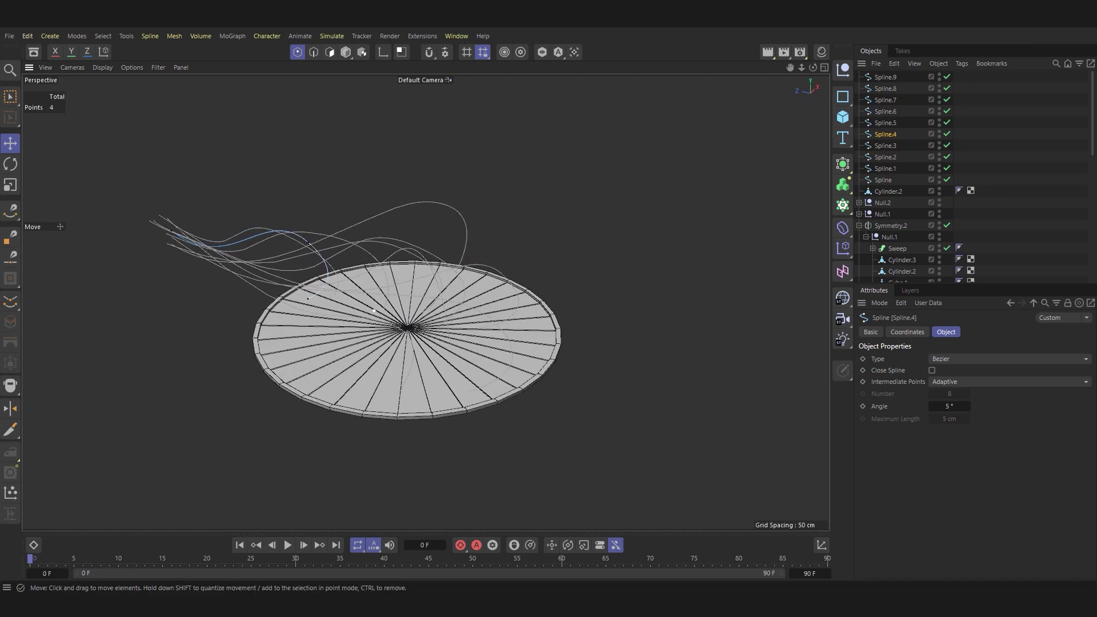
Delete an extra point from Spline.4 and select two of its remaining points.
click(373, 309)
key(Delete)
click(309, 243)
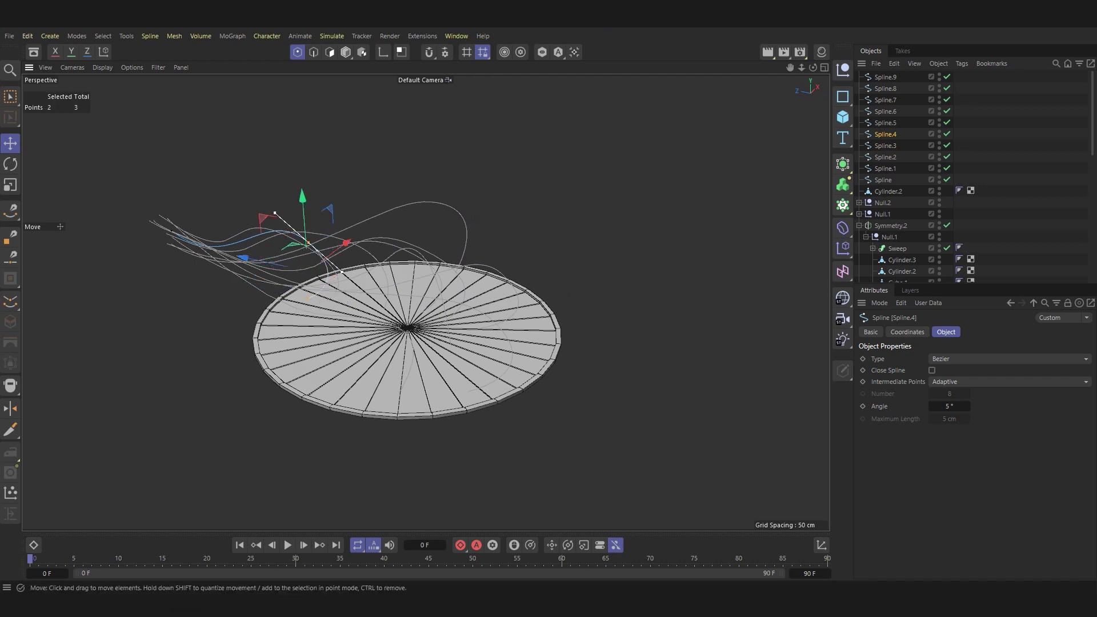
alt+drag(367, 225, 400, 240)
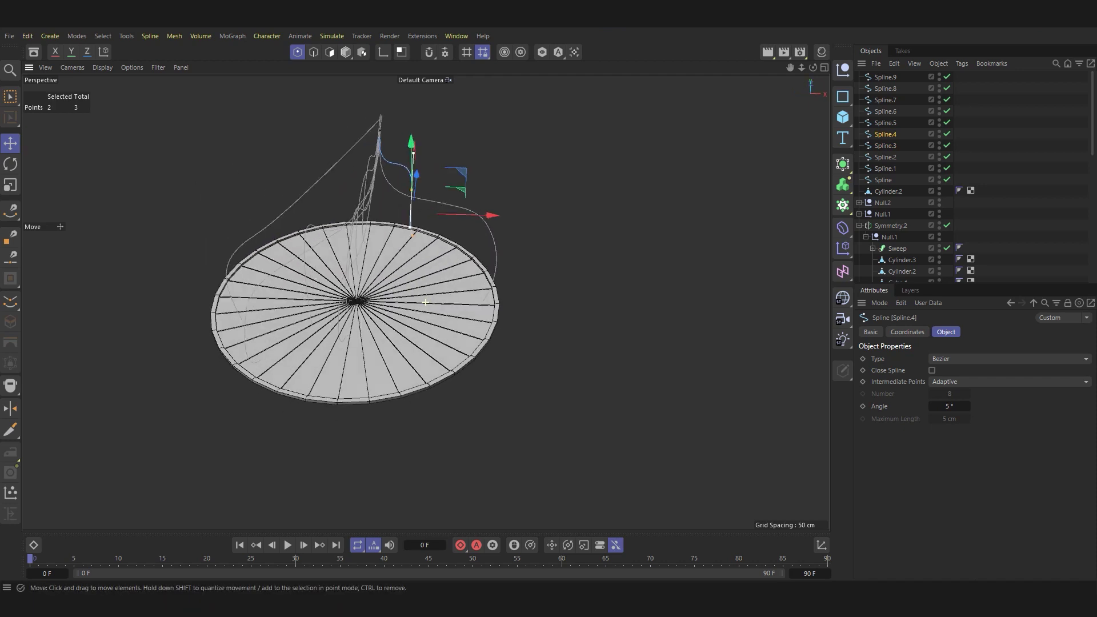
scroll(400, 240, up, 5)
mouse_move(424, 297)
alt+mouse_down()
mouse_move(514, 287)
mouse_move(499, 294)
alt+mouse_up()
Lower a point on Spline.5 slightly and select a point on Spline.6.
click(571, 286)
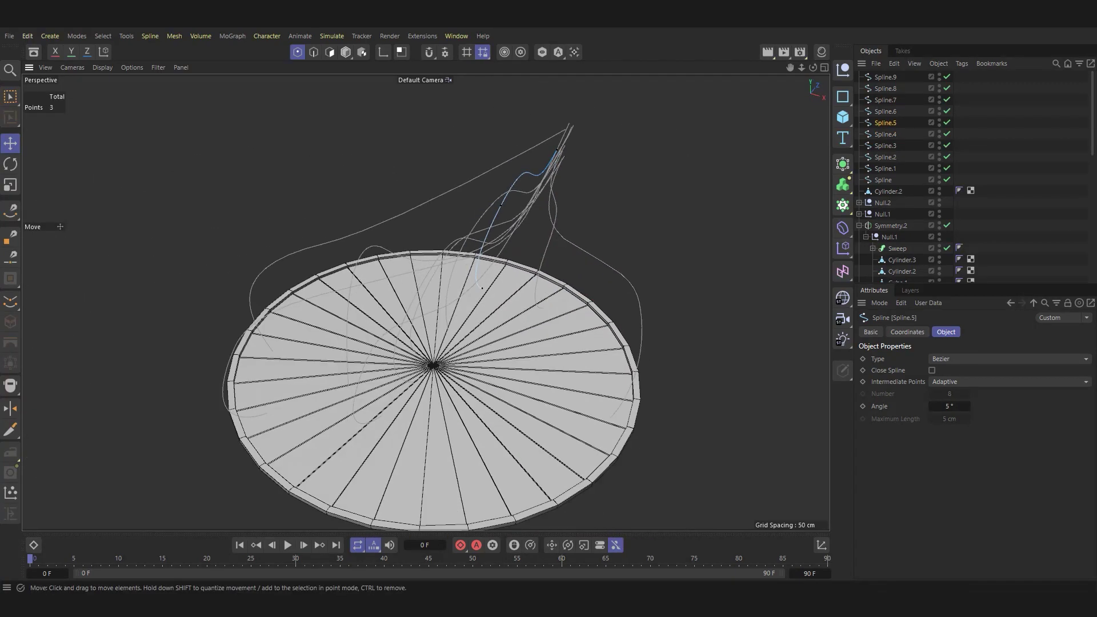
alt+drag(571, 286, 474, 271)
click(502, 245)
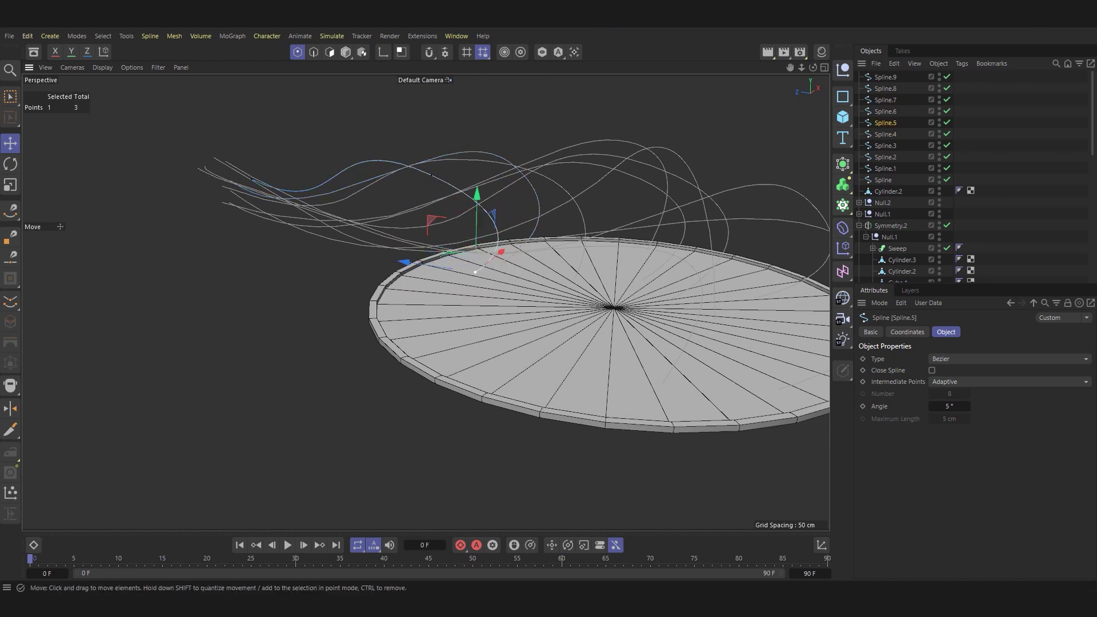
drag(477, 228, 476, 247)
click(572, 285)
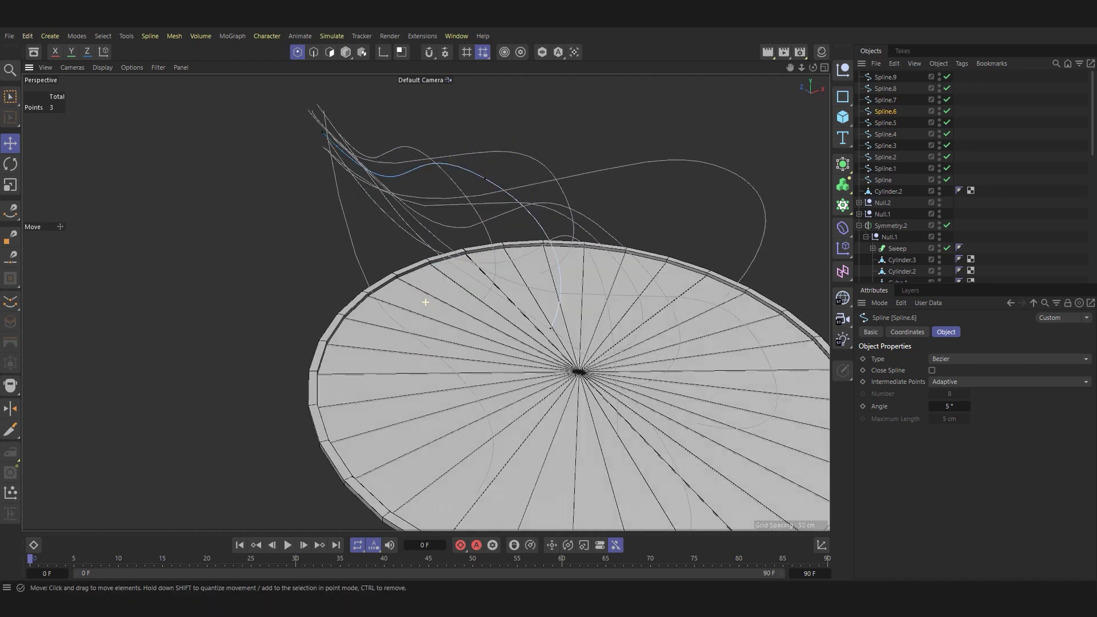
alt+drag(571, 285, 571, 371)
alt+drag(514, 343, 354, 285)
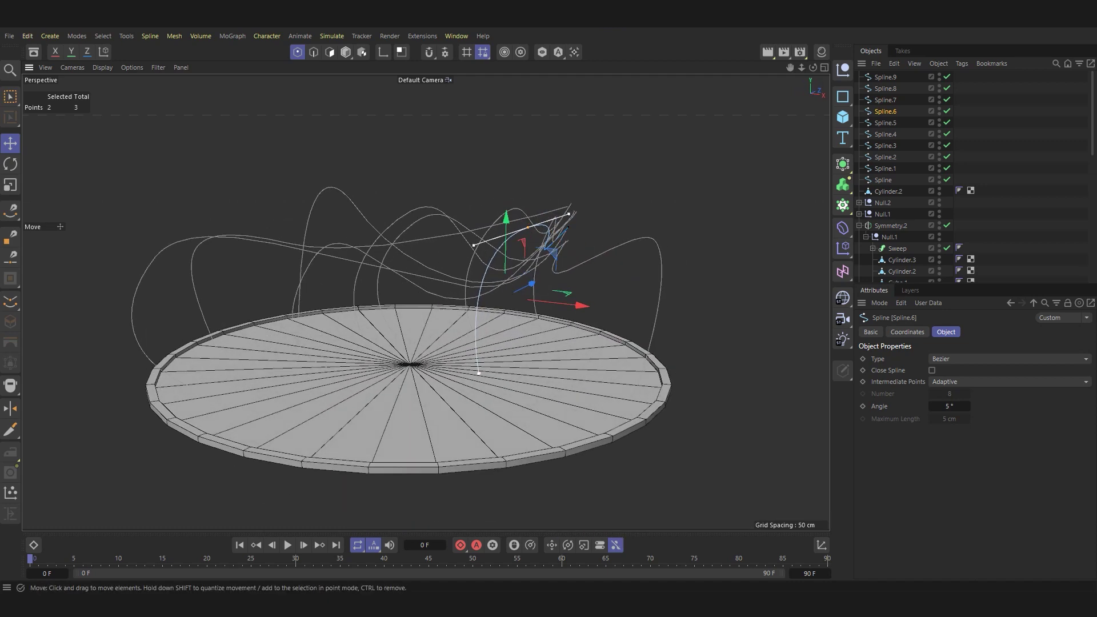
click(479, 373)
alt+drag(434, 245, 425, 302)
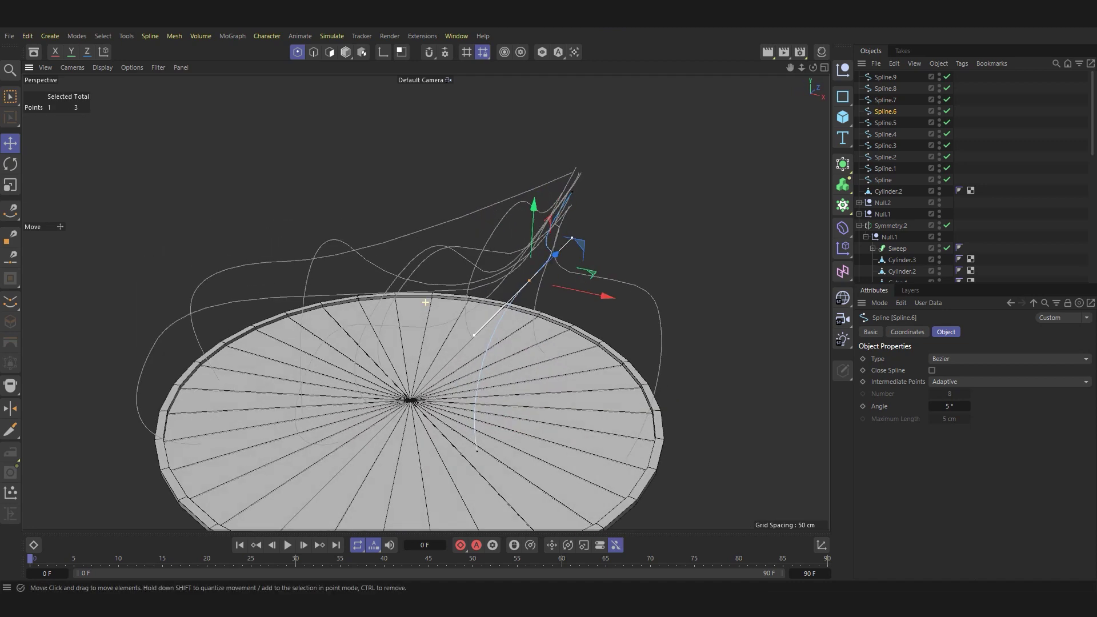
mouse_move(537, 257)
alt+mouse_down()
mouse_move(479, 240)
mouse_move(445, 297)
mouse_move(468, 251)
alt+mouse_up()
Move two Spline.7 points and shift a Spline.8 point about 10 cm.
click(885, 99)
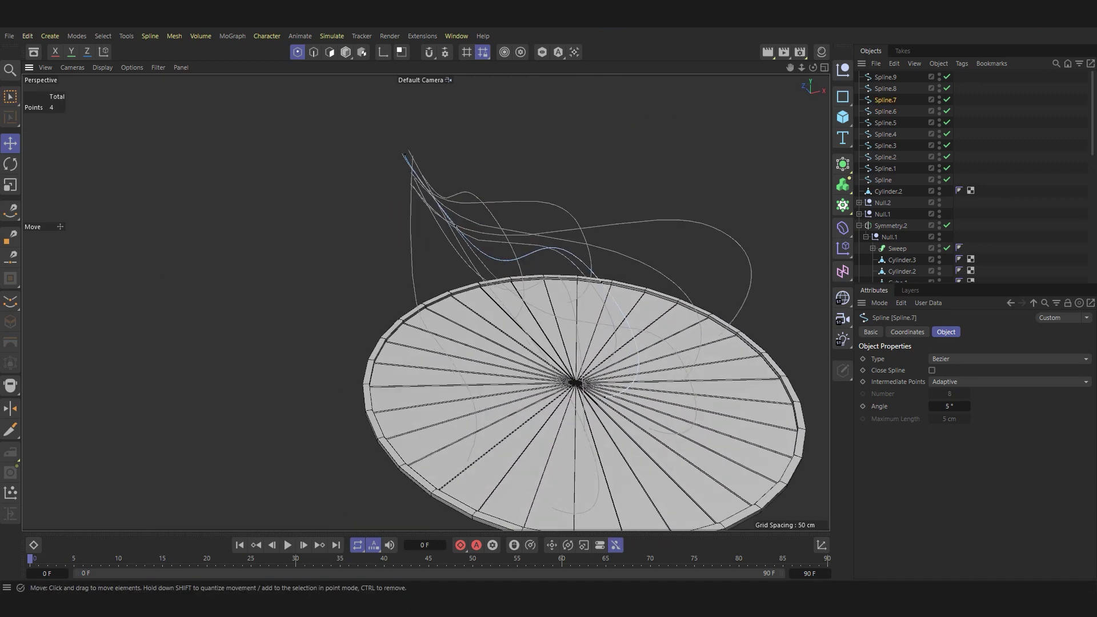
click(606, 385)
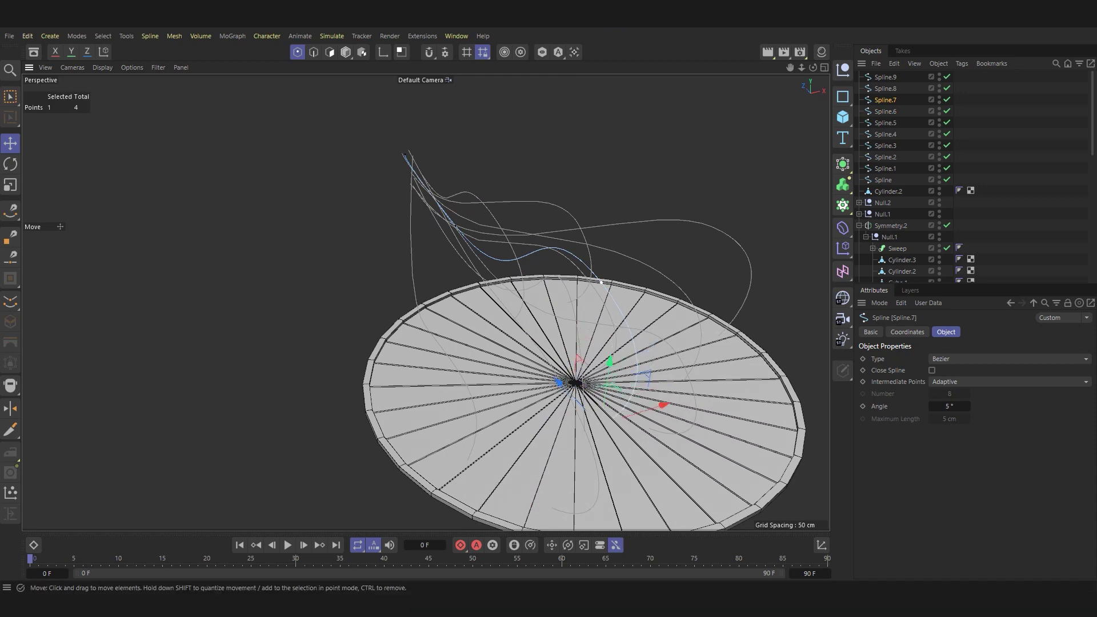
shift+click(601, 281)
mouse_move(611, 282)
mouse_down()
mouse_move(680, 330)
mouse_move(668, 308)
mouse_move(616, 366)
mouse_move(571, 320)
mouse_up()
click(616, 365)
click(657, 342)
mouse_move(657, 342)
mouse_down()
mouse_move(658, 409)
mouse_move(445, 311)
mouse_up()
Move and raise two Spline.9 points, nudging one about 2 cm.
click(158, 327)
mouse_move(158, 326)
mouse_down()
mouse_move(343, 354)
mouse_move(326, 350)
mouse_move(585, 316)
mouse_move(633, 397)
mouse_up()
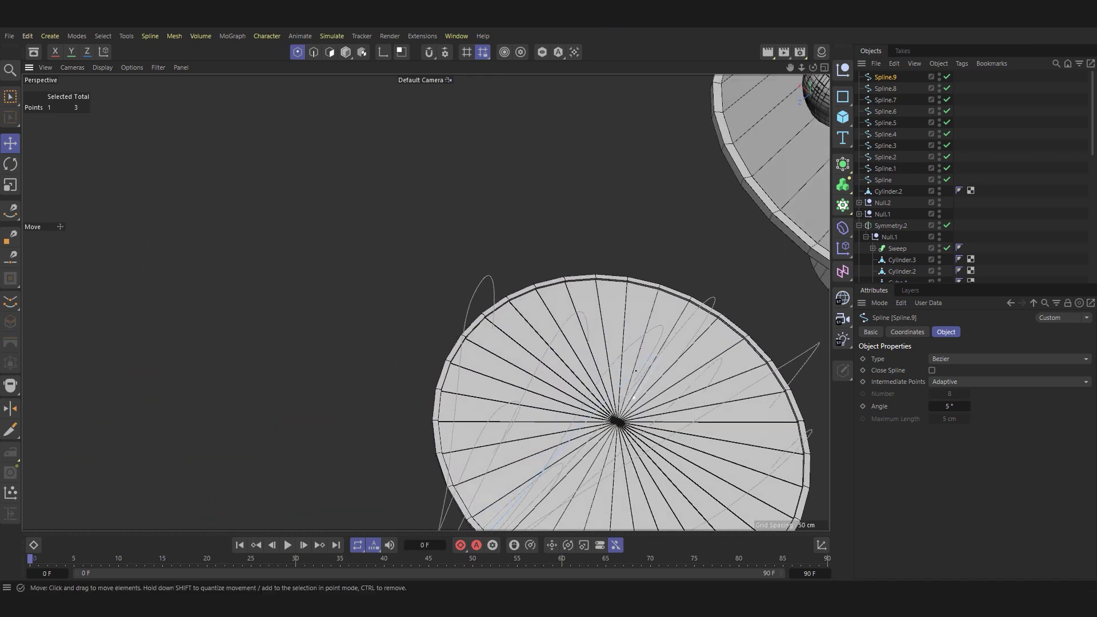
shift+click(633, 373)
drag(594, 379, 639, 234)
drag(655, 321, 655, 326)
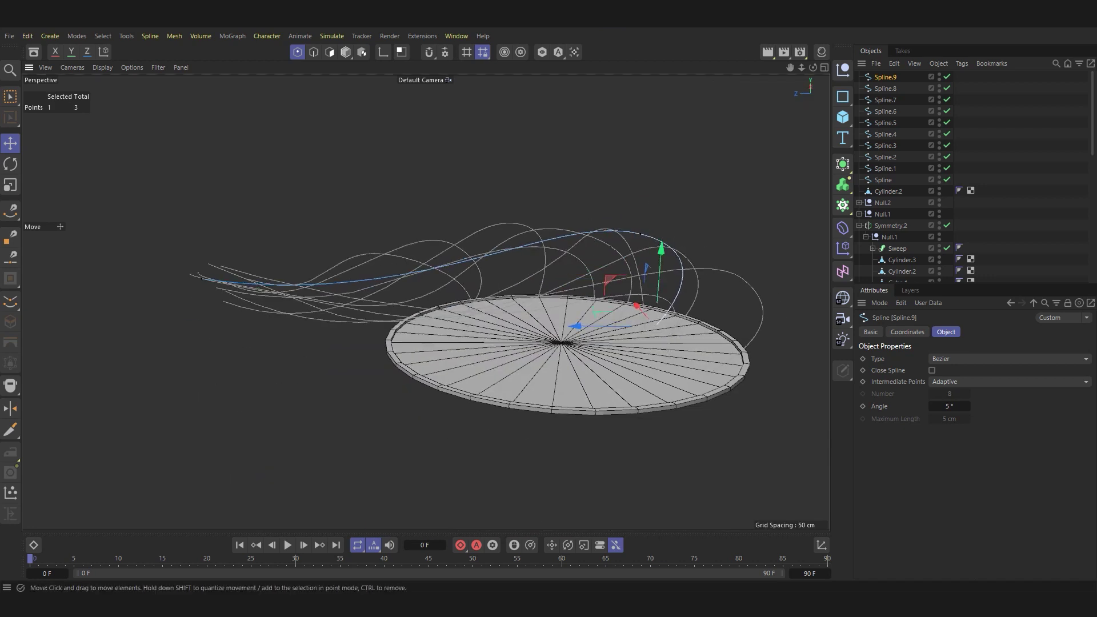
Adjust the left start tangents of Spline.9 and Spline.6 toward a shared point.
scroll(281, 276, up, 2)
click(203, 293)
drag(434, 324, 441, 326)
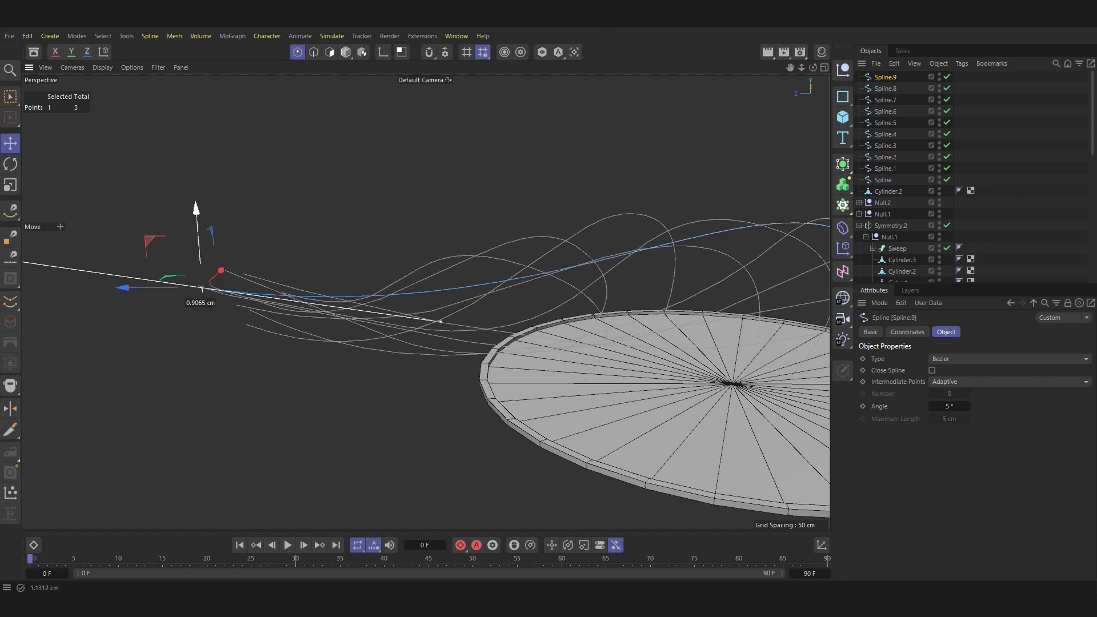
key(ctrl+shift+a)
click(885, 99)
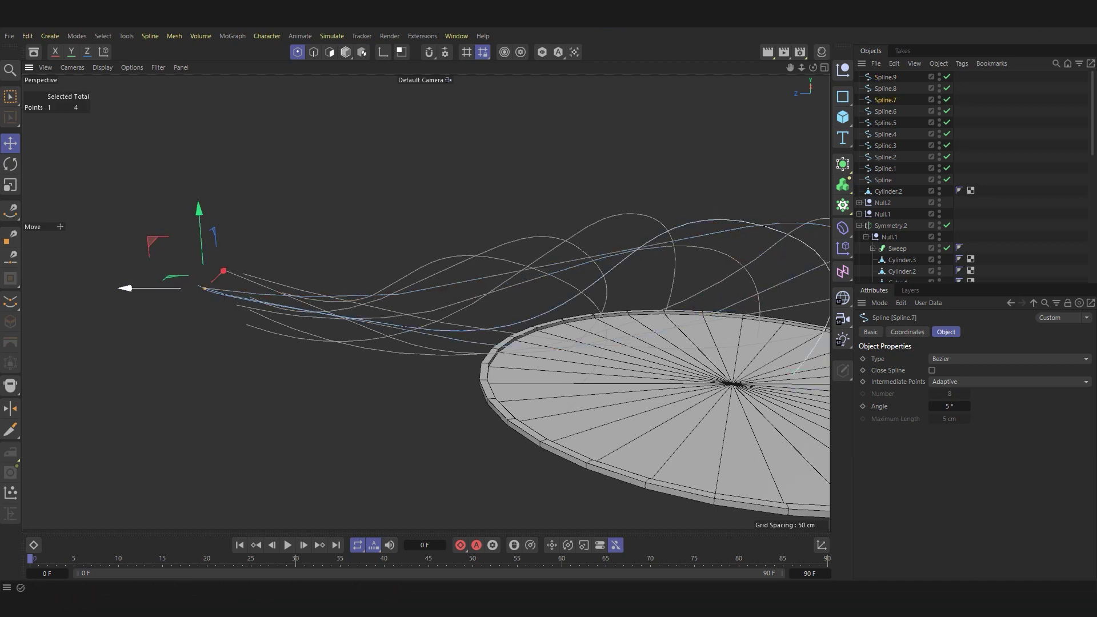
click(204, 289)
drag(399, 345, 370, 327)
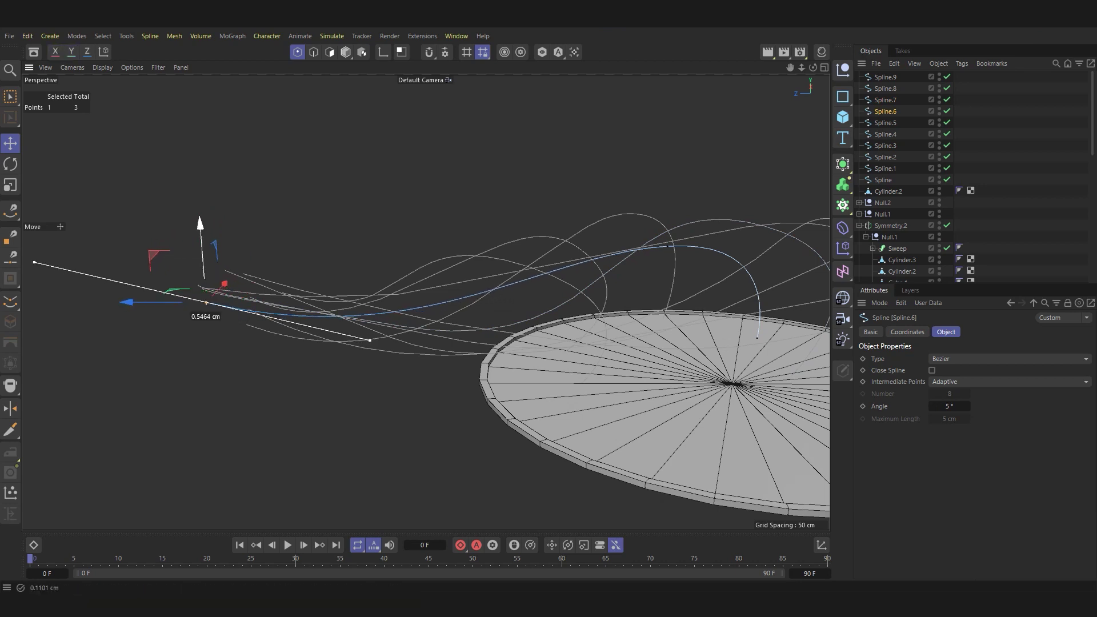
Pull the start points of Spline.4, Spline.3 and Spline.2 together, then return to Model mode.
click(884, 122)
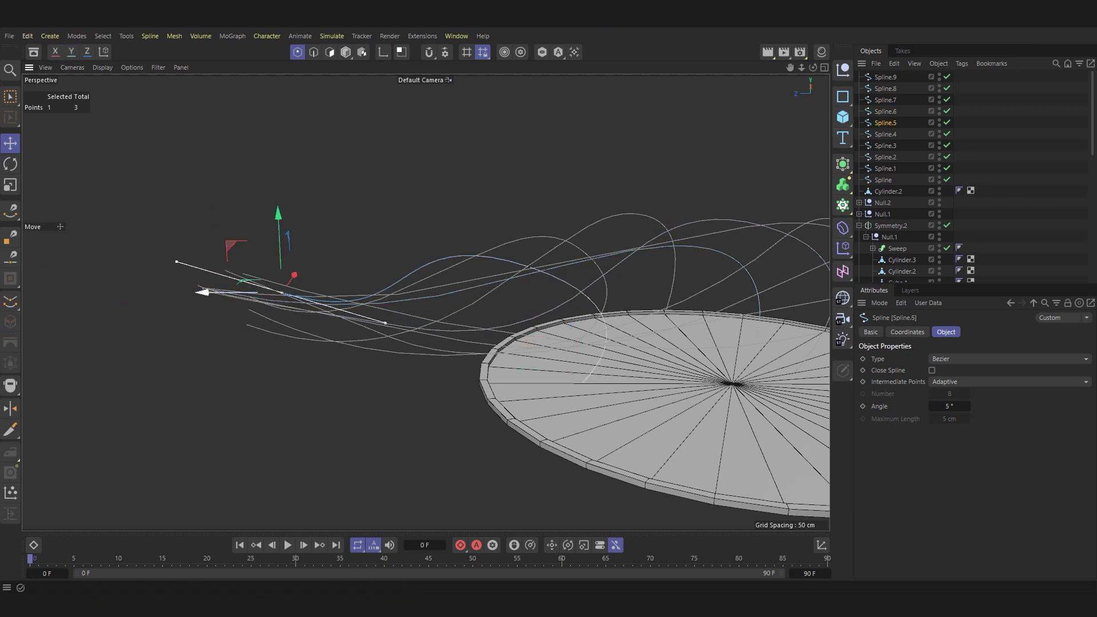
click(250, 297)
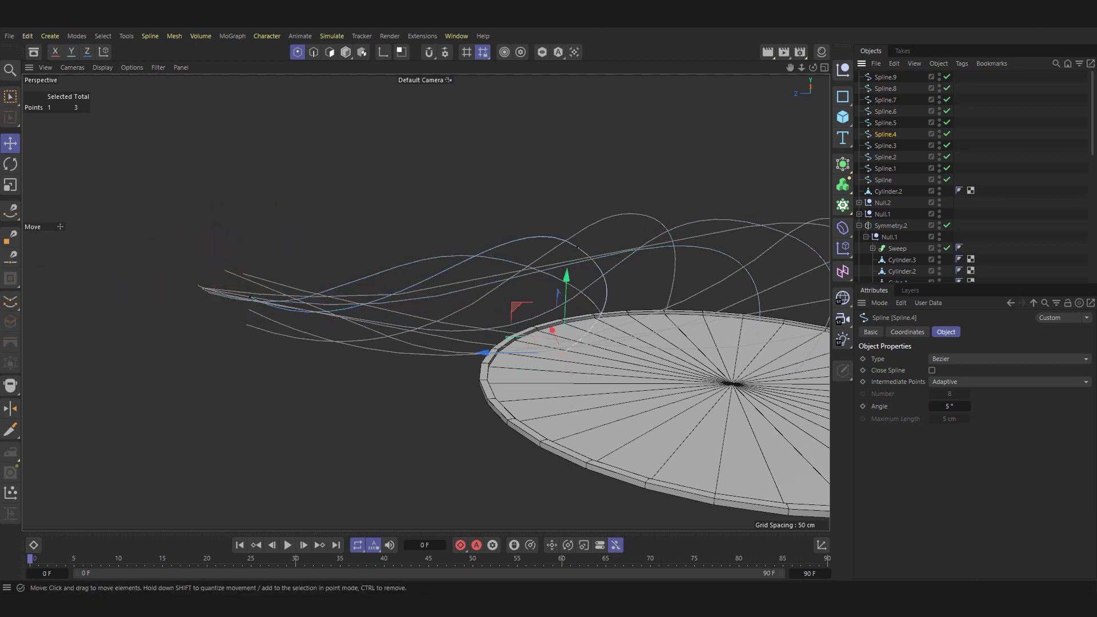
drag(250, 297, 210, 292)
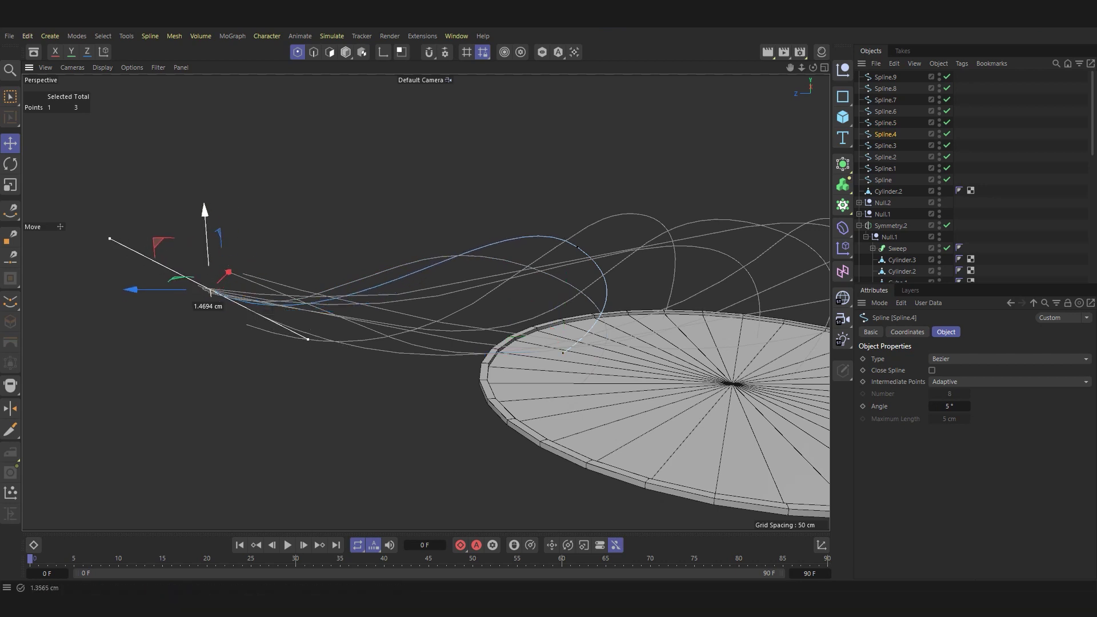
click(664, 311)
drag(246, 324, 201, 298)
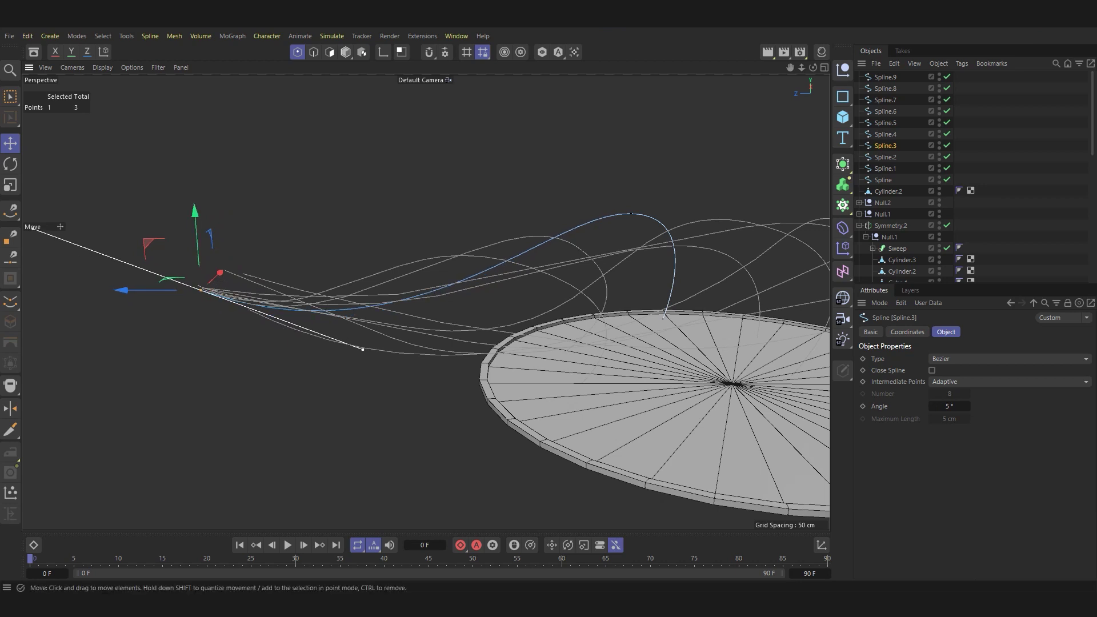
click(693, 312)
mouse_move(248, 309)
mouse_down()
mouse_move(247, 295)
mouse_move(208, 298)
mouse_move(226, 284)
mouse_up()
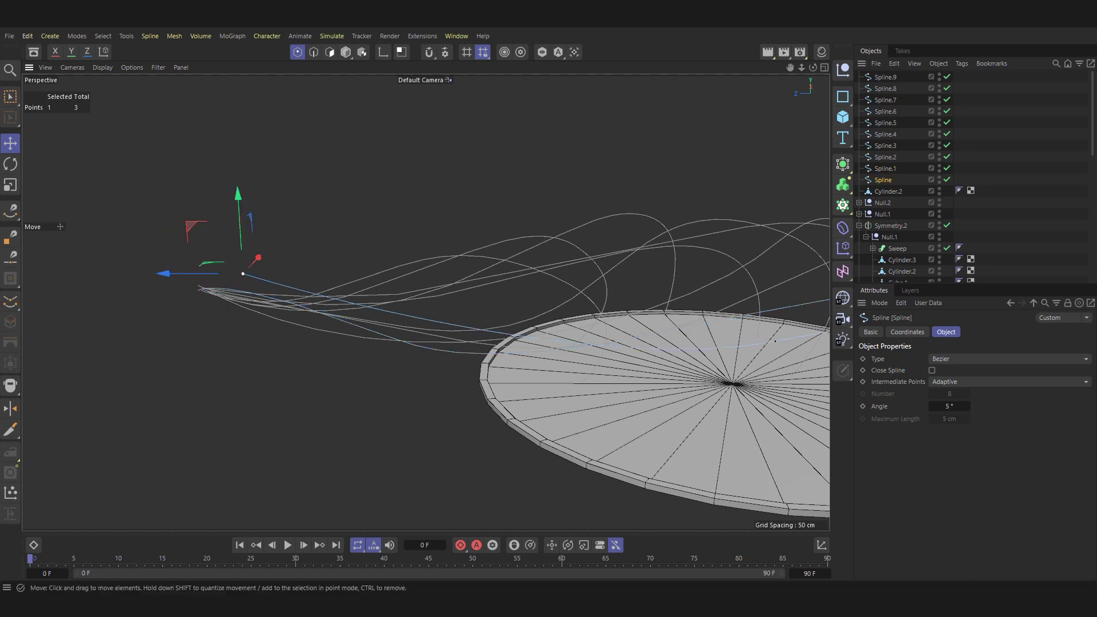
mouse_move(243, 274)
mouse_down()
mouse_move(201, 290)
mouse_move(342, 320)
mouse_up()
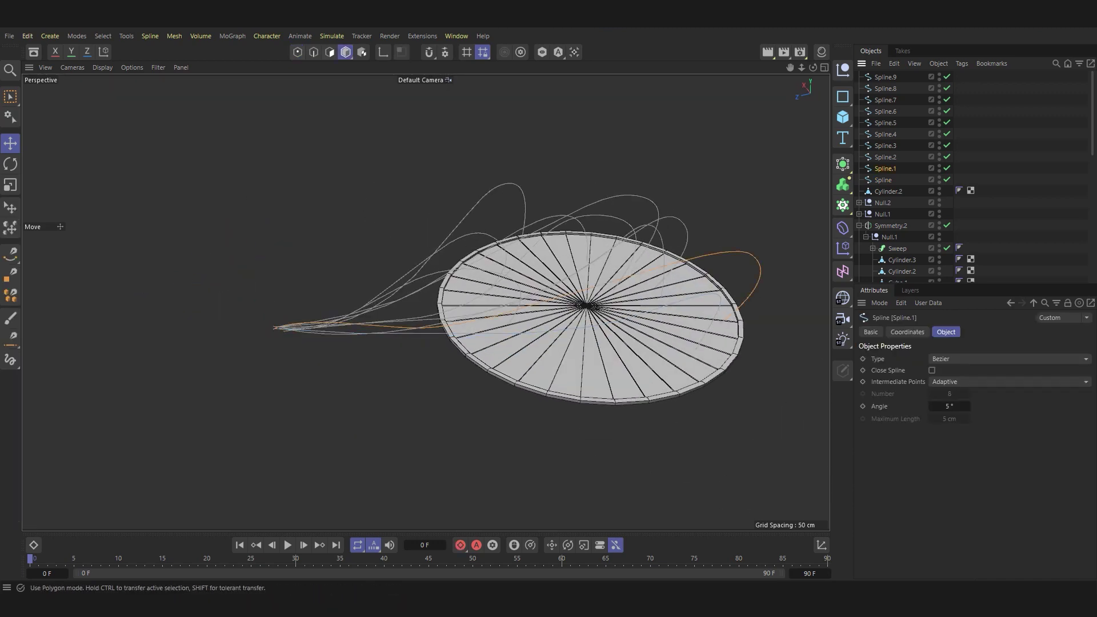
key(Return)
key(Return)
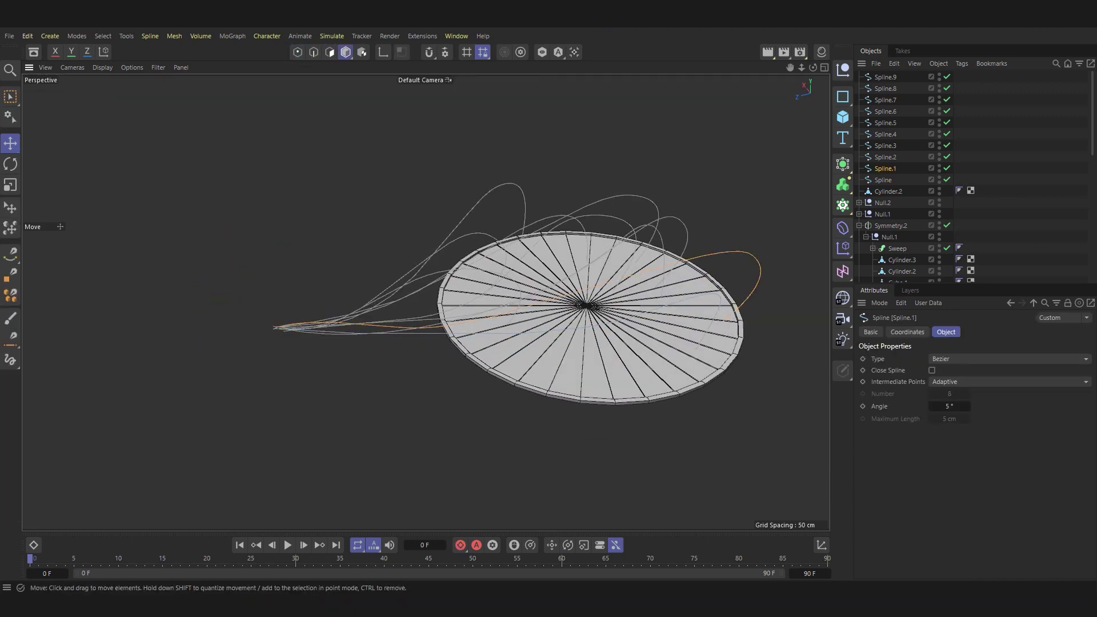
Merge the cable splines into Spline.9 and add a 0.3 cm Circle with Natural, reduced points.
right_click(886, 122)
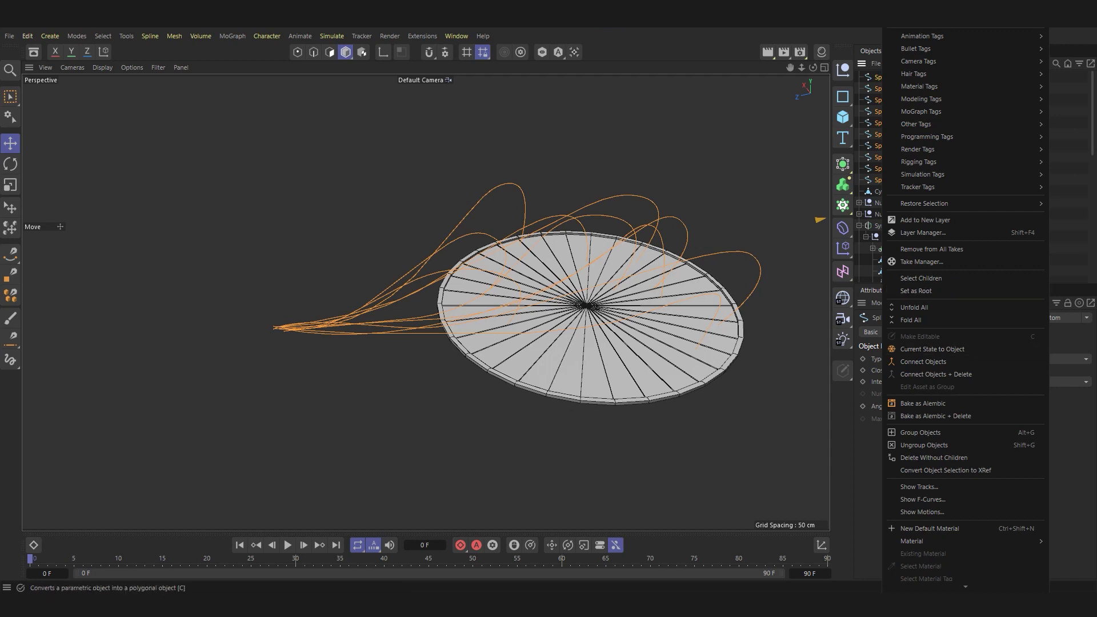
click(942, 373)
click(842, 96)
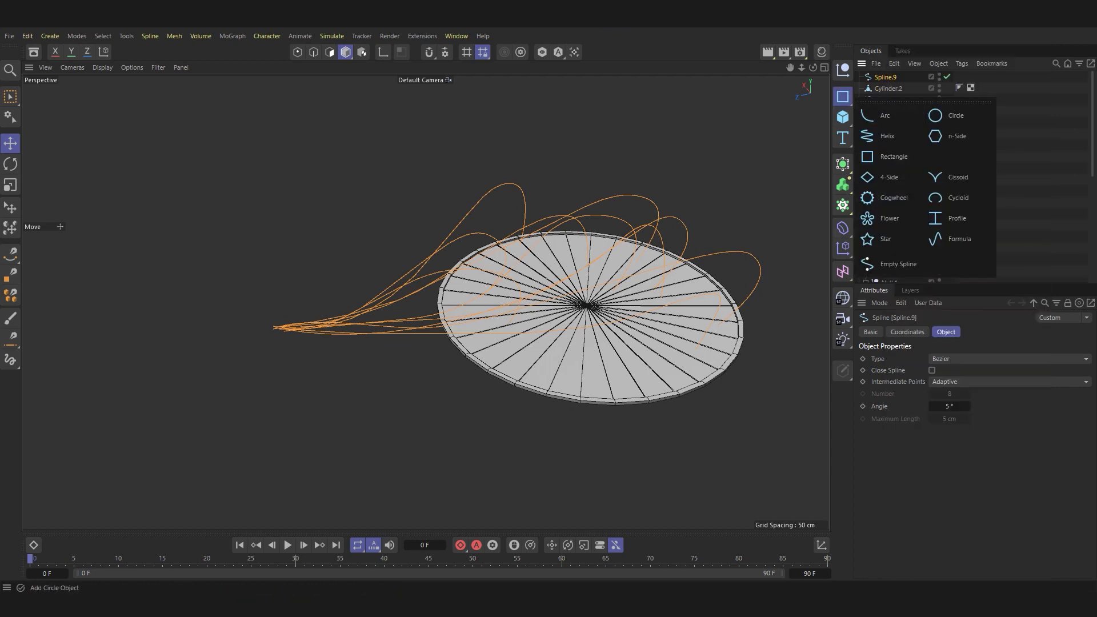
click(937, 114)
text(0.3)
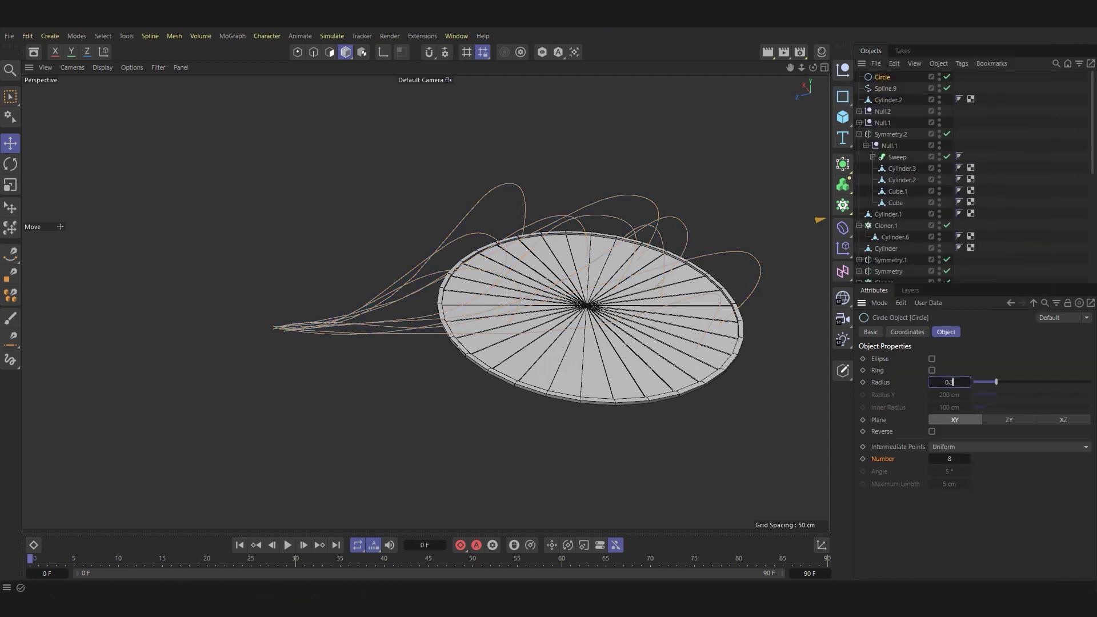
click(1008, 446)
click(942, 460)
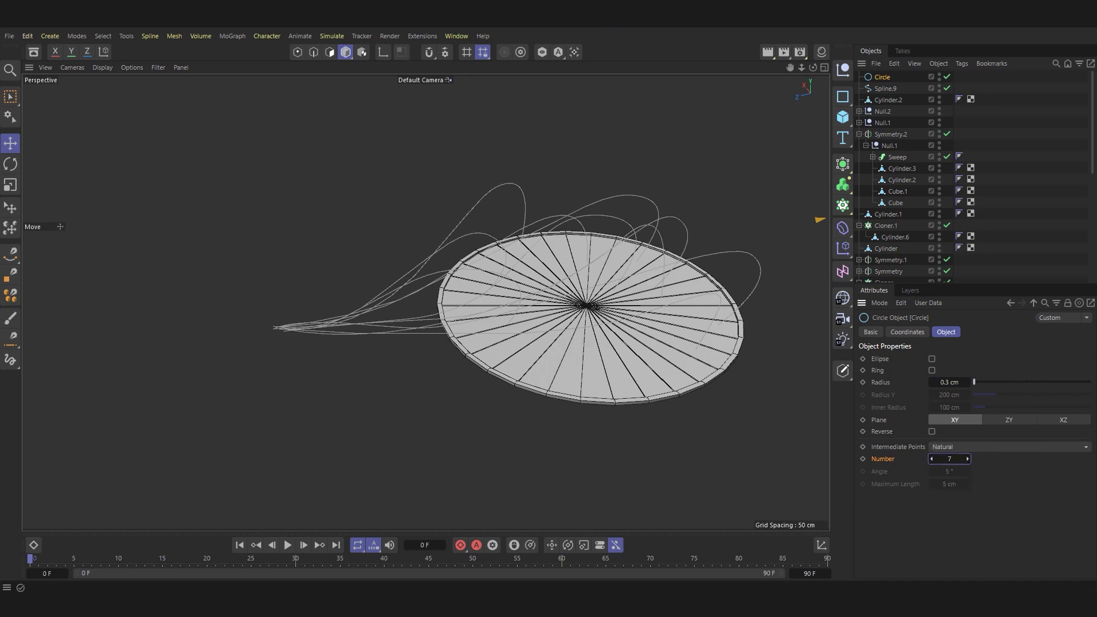
Add a Sweep and place the Circle and Spline.9 inside it.
click(842, 164)
click(971, 229)
click(885, 100)
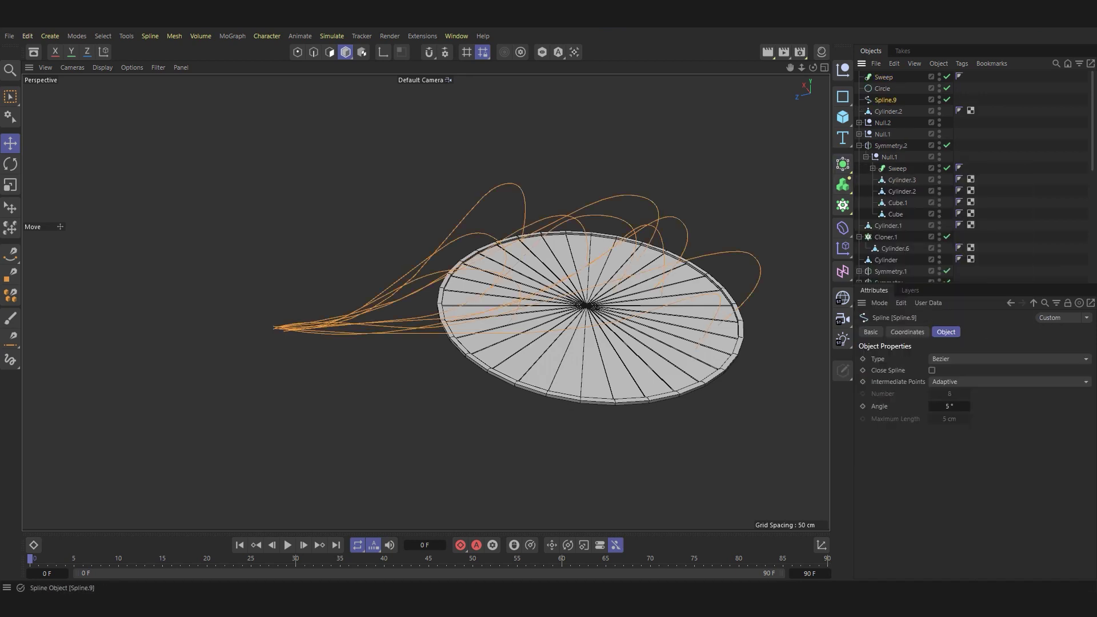
drag(885, 100, 883, 77)
scroll(353, 349, up, 10)
scroll(389, 277, down, 10)
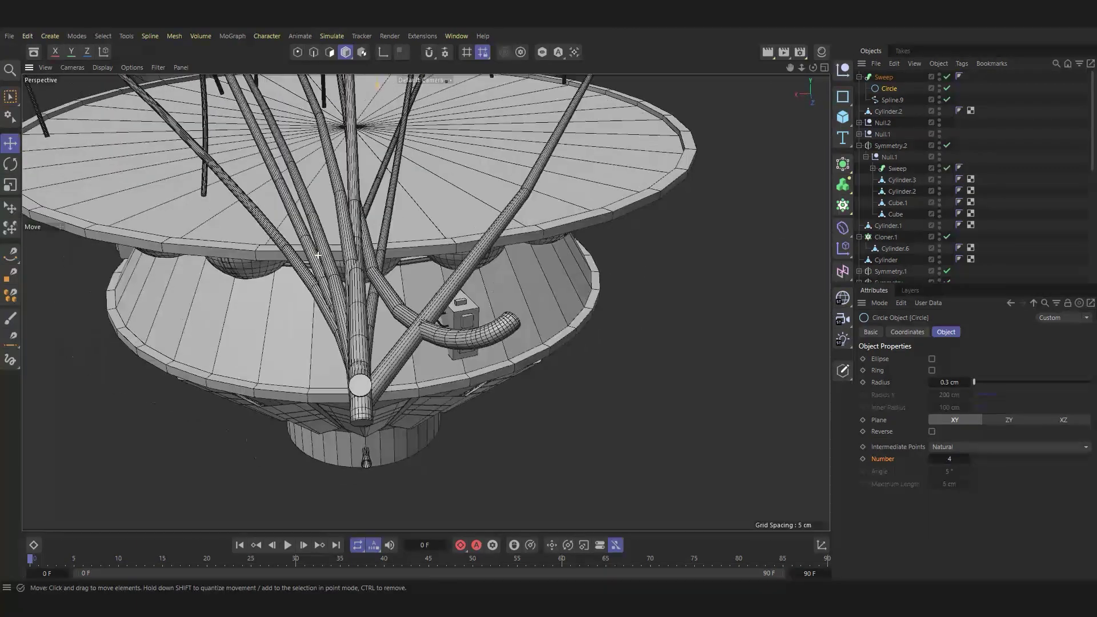
alt+drag(342, 274, 434, 268)
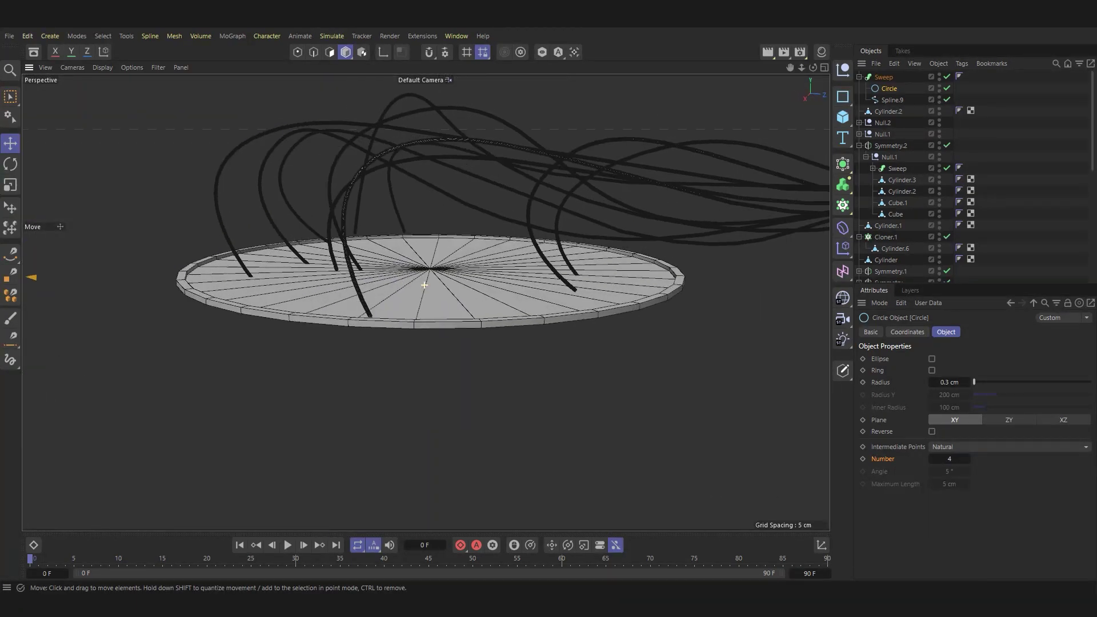
With the Circle profile hidden, move Spline.9 cable points up and left across the disc.
click(892, 99)
key(Return)
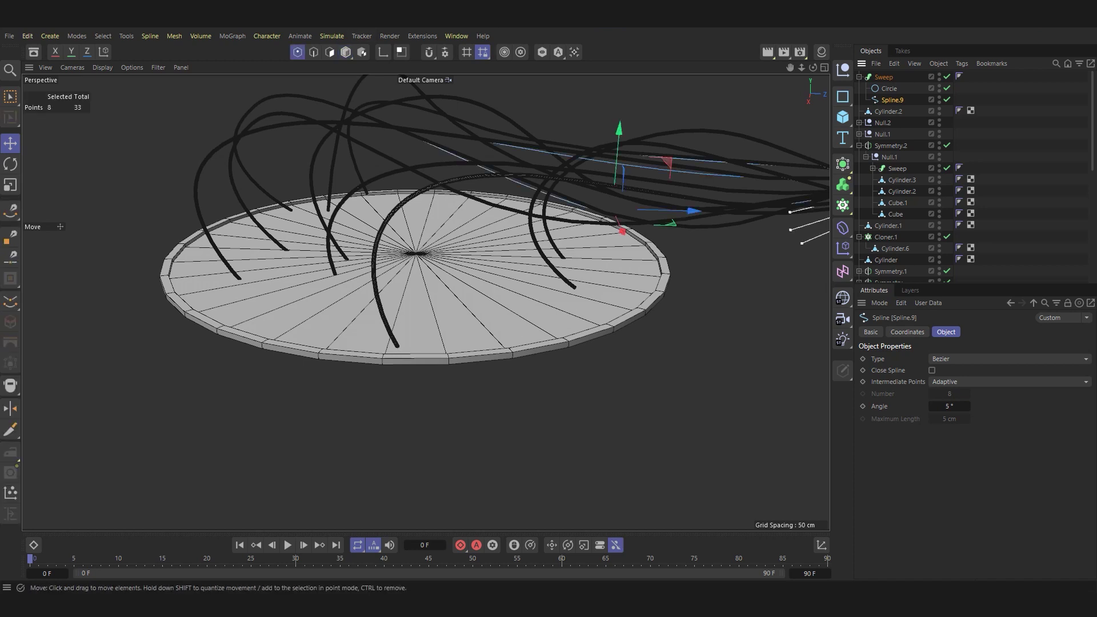
click(563, 313)
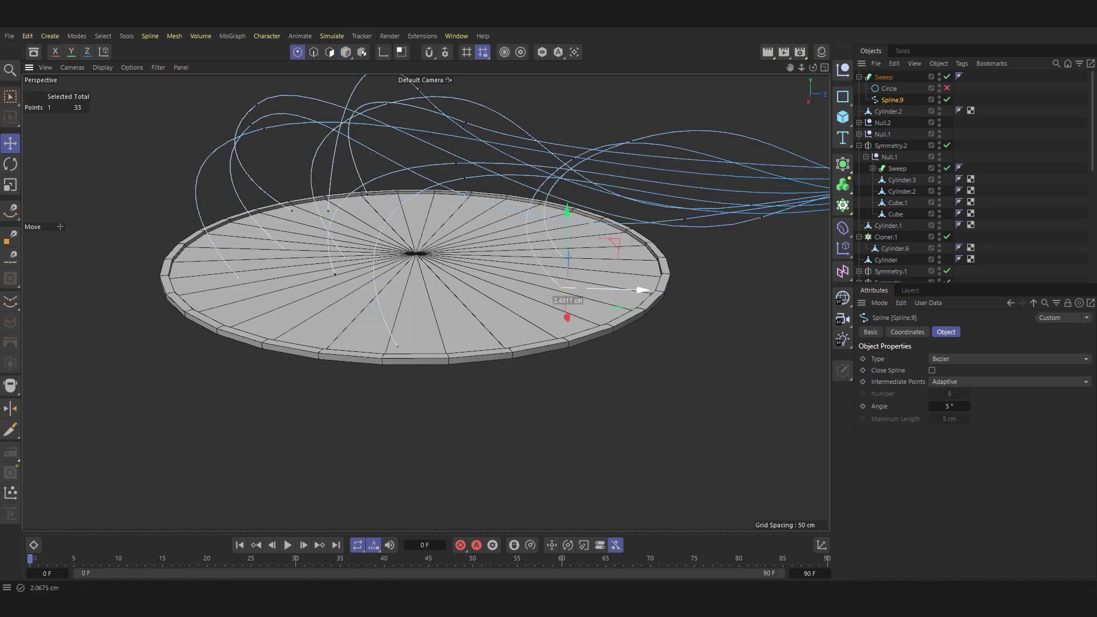
scroll(506, 252, up, 3)
mouse_move(507, 252)
alt+mouse_down()
mouse_move(514, 229)
mouse_move(546, 220)
alt+mouse_up()
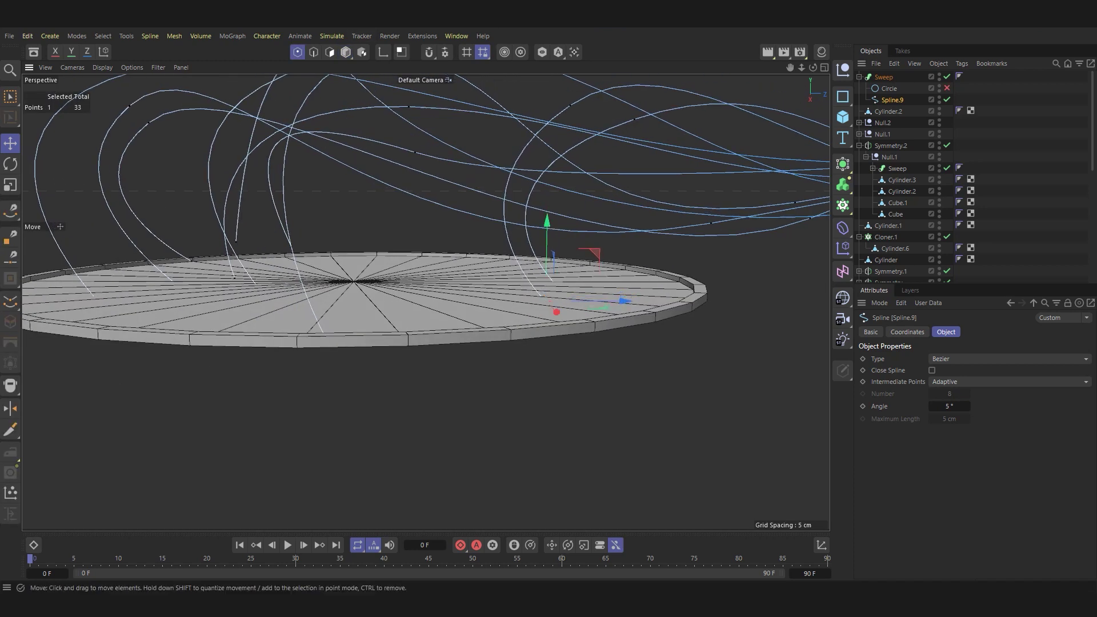
drag(234, 278, 190, 261)
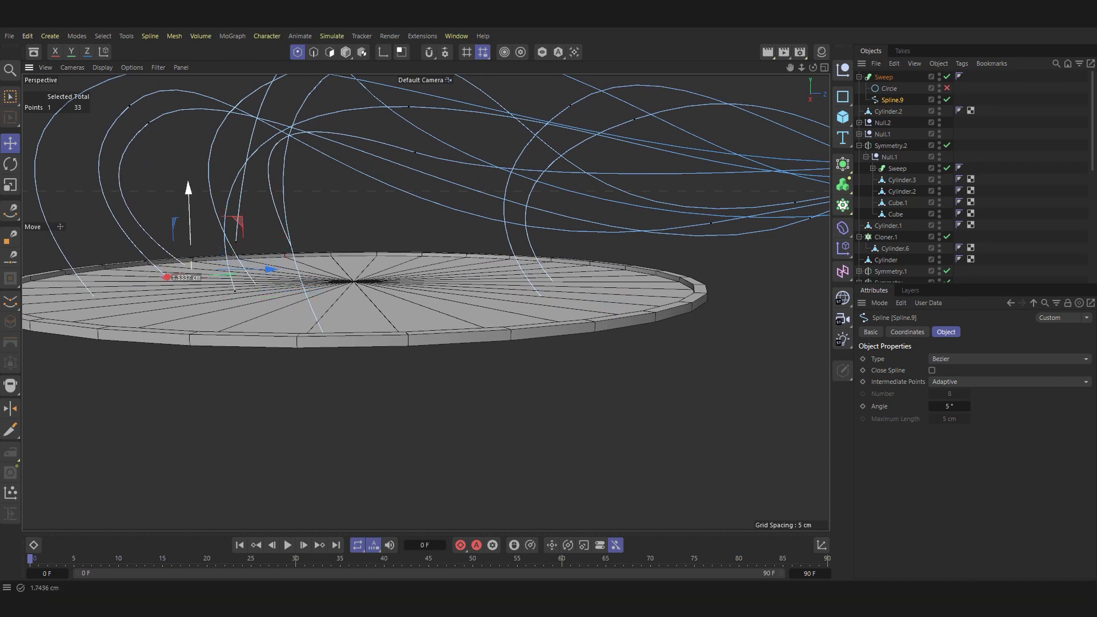
click(946, 88)
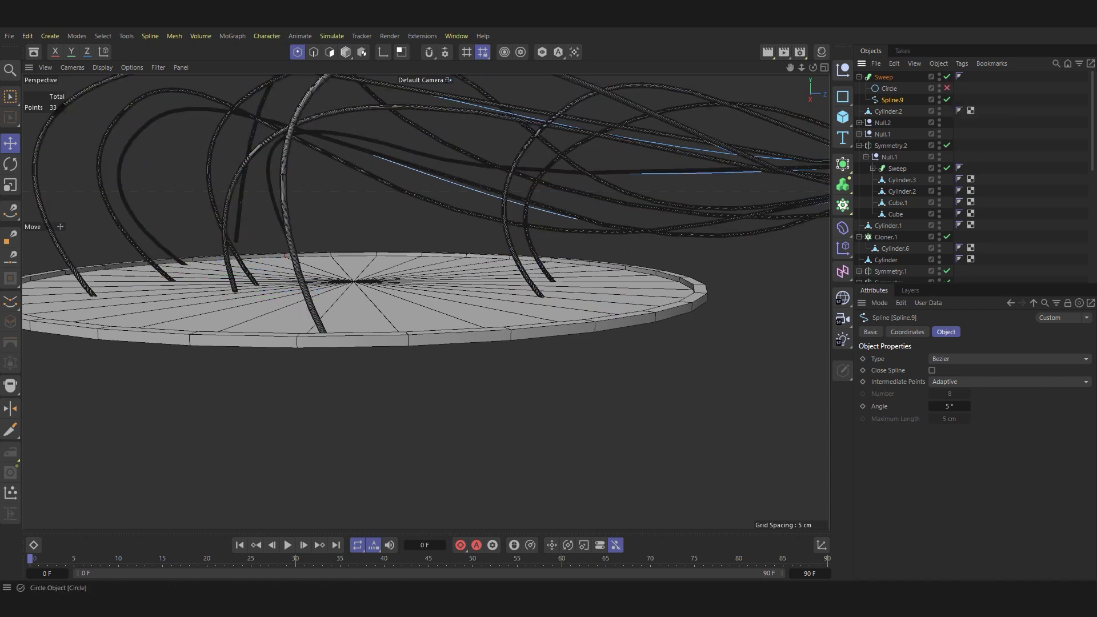
Raise another cable point, pull a tangent handle up-left, and re-enable the Circle profile.
drag(234, 290, 236, 269)
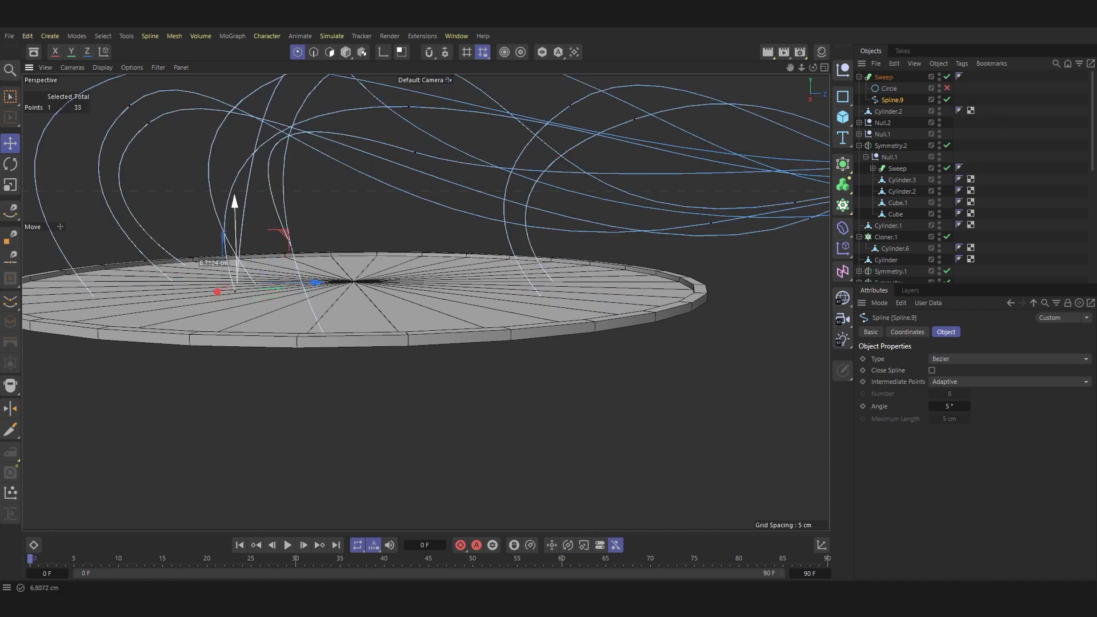
alt+drag(400, 400, 342, 377)
drag(171, 137, 126, 160)
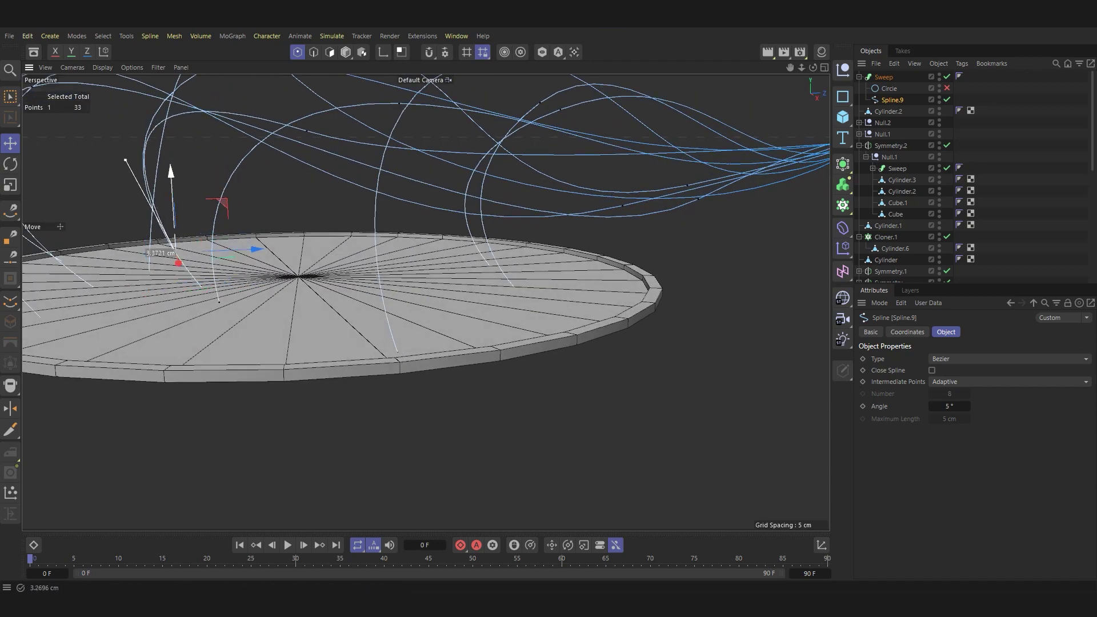
click(946, 88)
mouse_move(514, 257)
alt+mouse_down()
mouse_move(540, 277)
mouse_move(514, 297)
alt+mouse_up()
key(h)
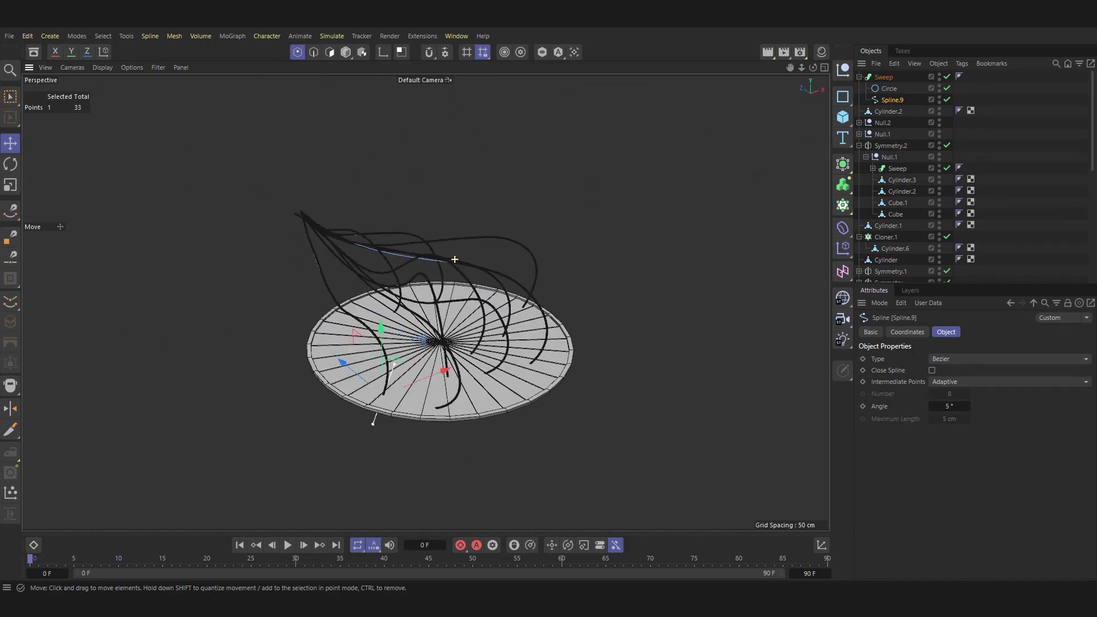
scroll(541, 276, up, 5)
key(h)
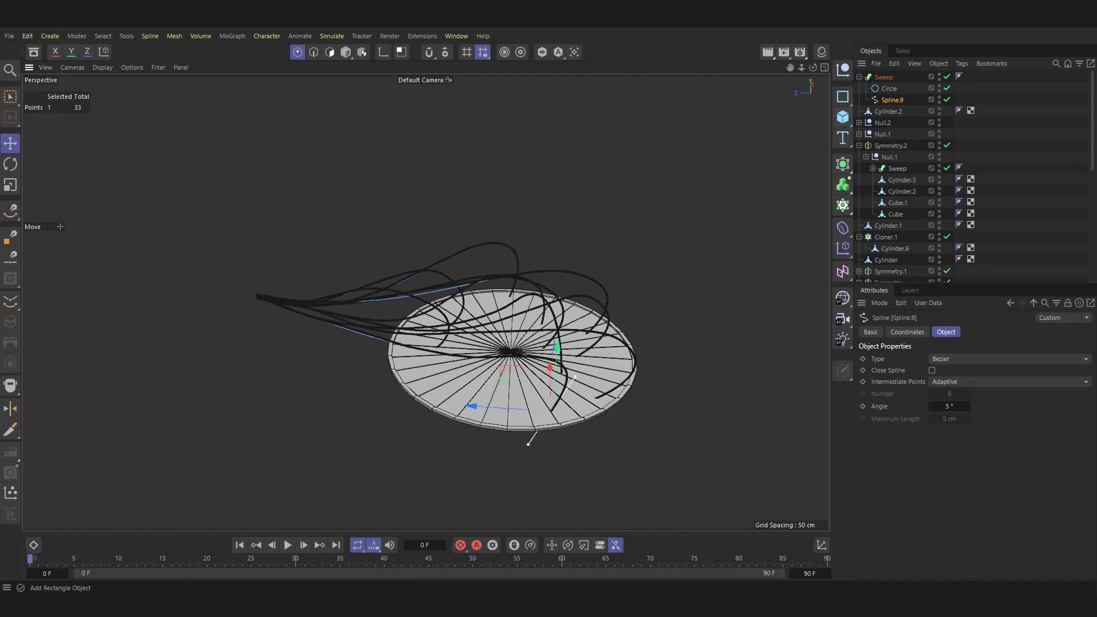
click(10, 97)
click(514, 371)
alt+drag(469, 342, 425, 301)
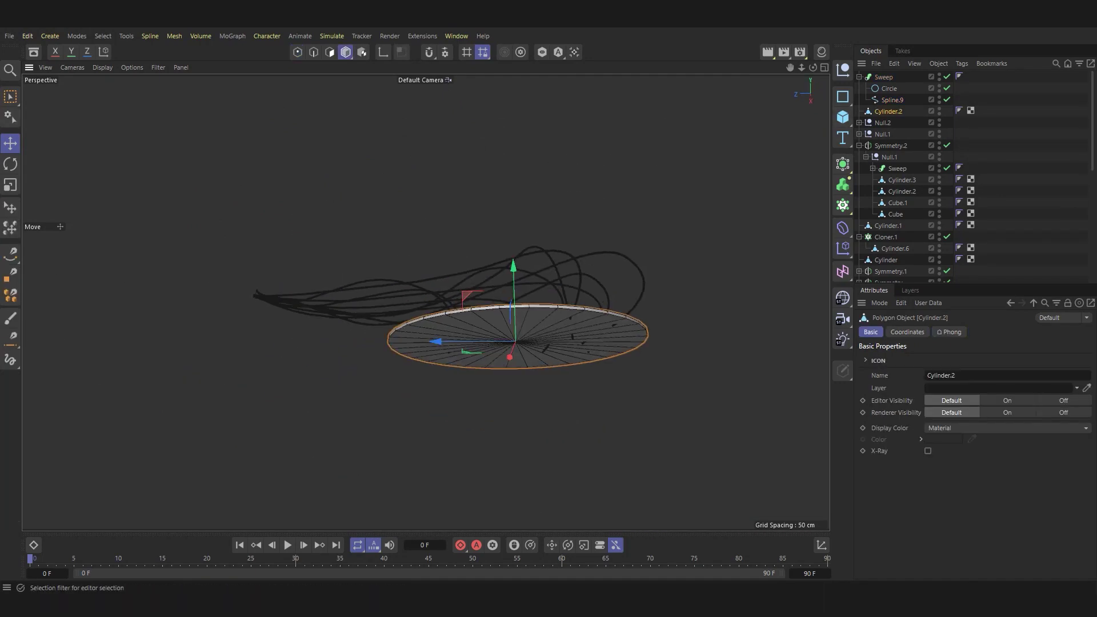
click(346, 52)
click(514, 331)
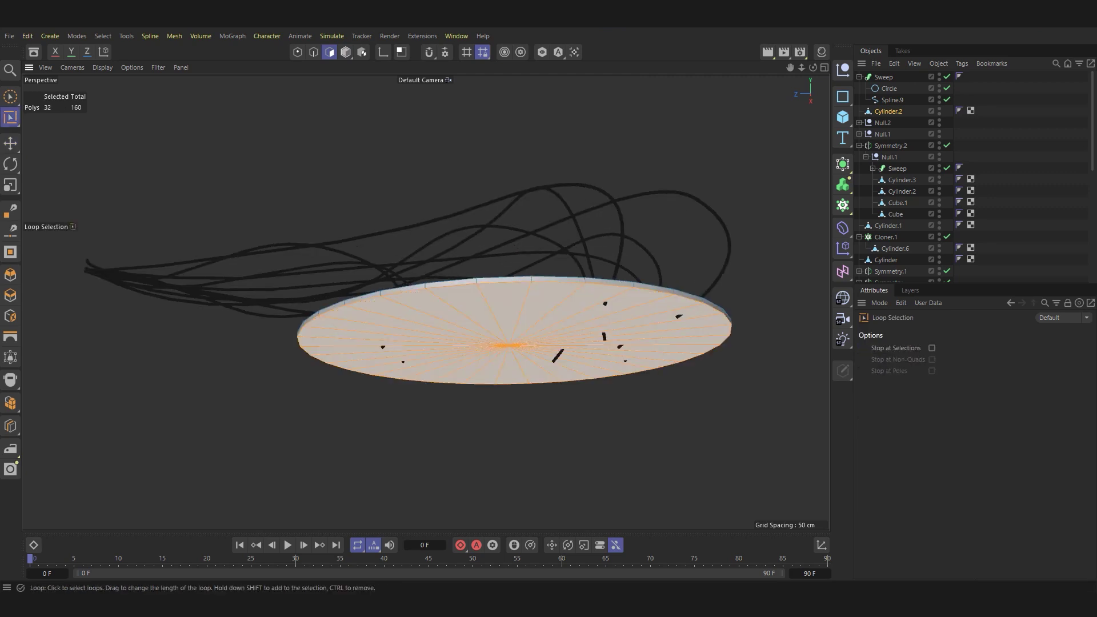
scroll(514, 331, up, 2)
click(400, 457)
alt+drag(400, 456, 434, 400)
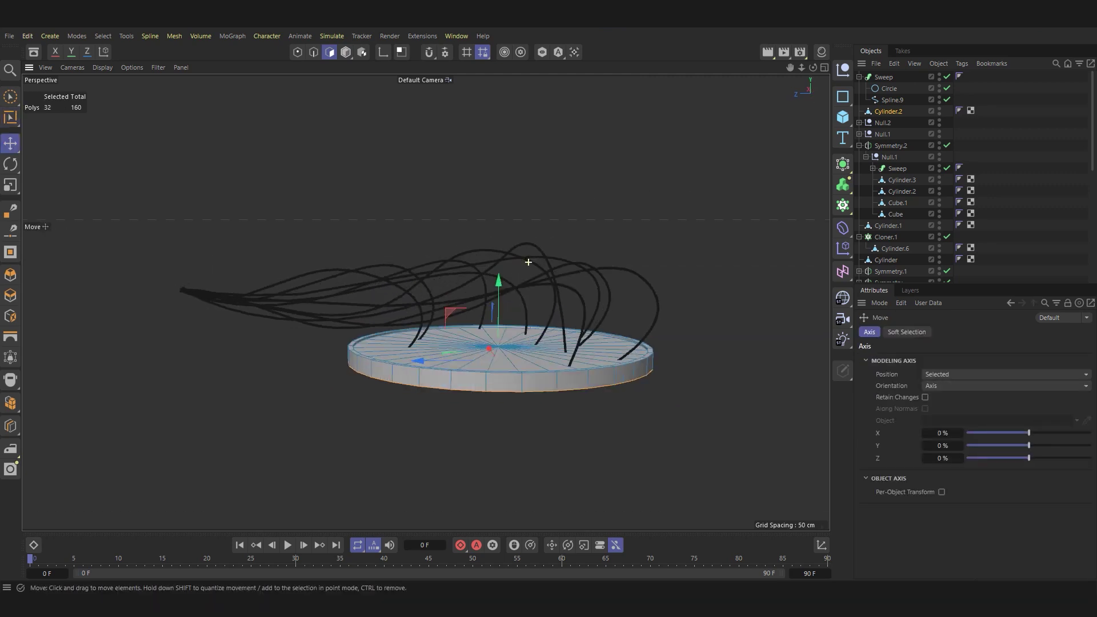
alt+drag(366, 201, 400, 171)
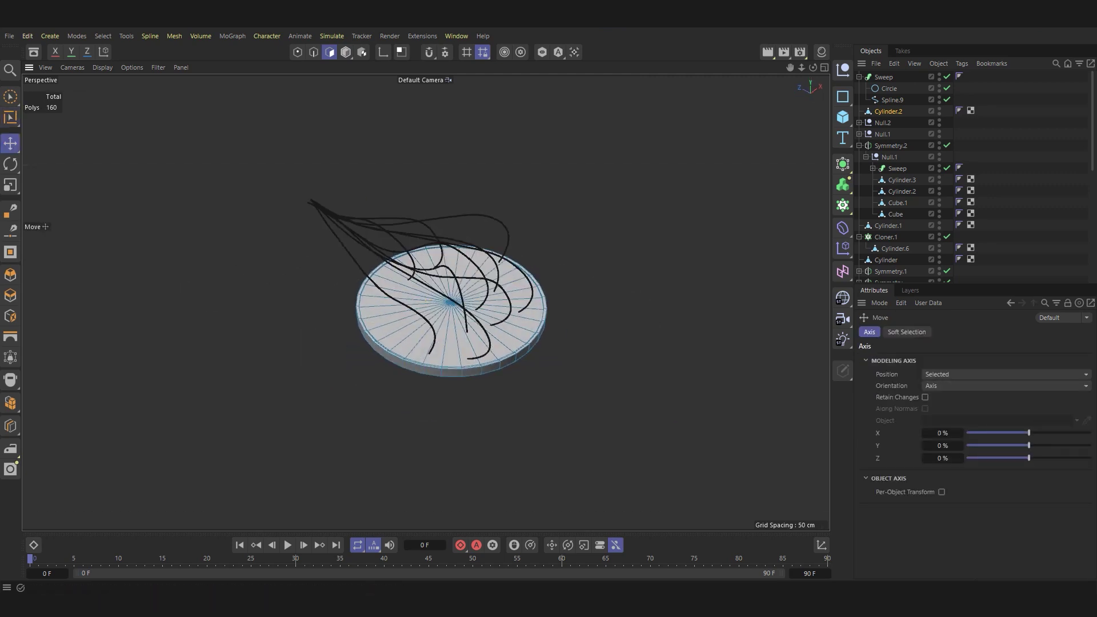
click(842, 118)
Add a new cylinder, frame it, and set its height segments to 1.
click(964, 136)
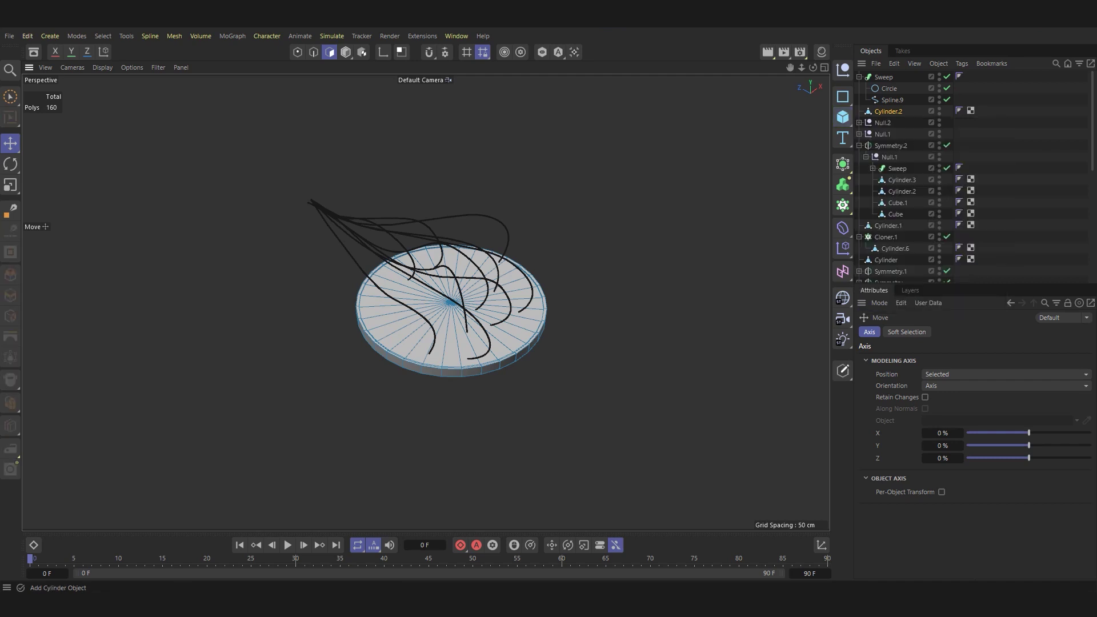
scroll(714, 337, down, 5)
scroll(714, 337, down, 5)
key(o)
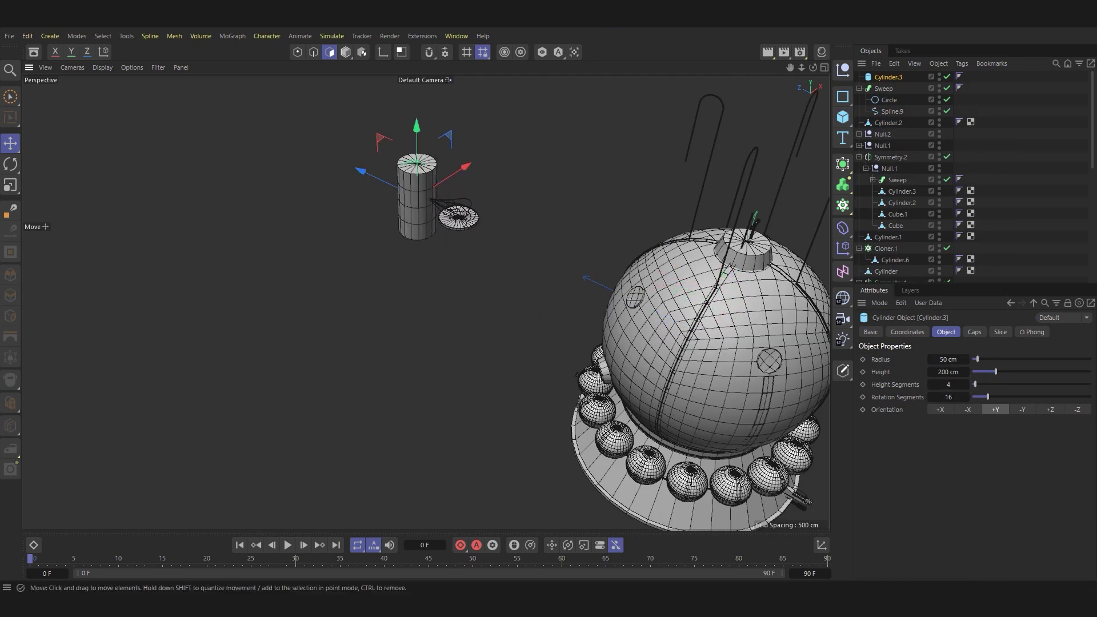
double_click(948, 384)
text(1)
key(Return)
Turn the new cylinder 90° onto its side after undoing a trial tilt.
key(r)
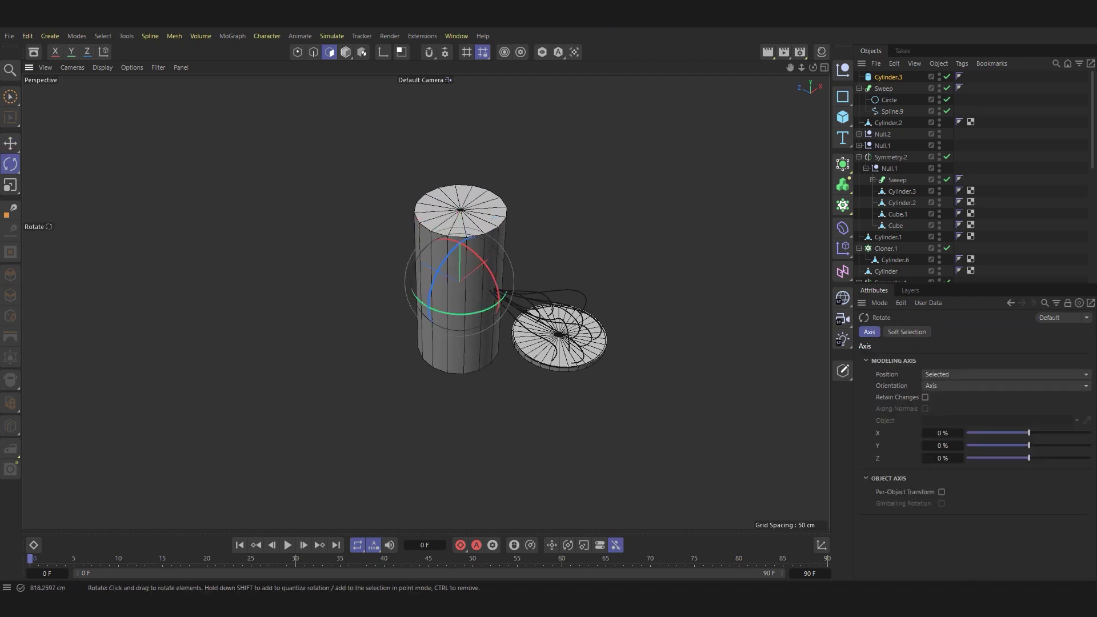
drag(505, 285, 492, 337)
key(ctrl+z)
key(t)
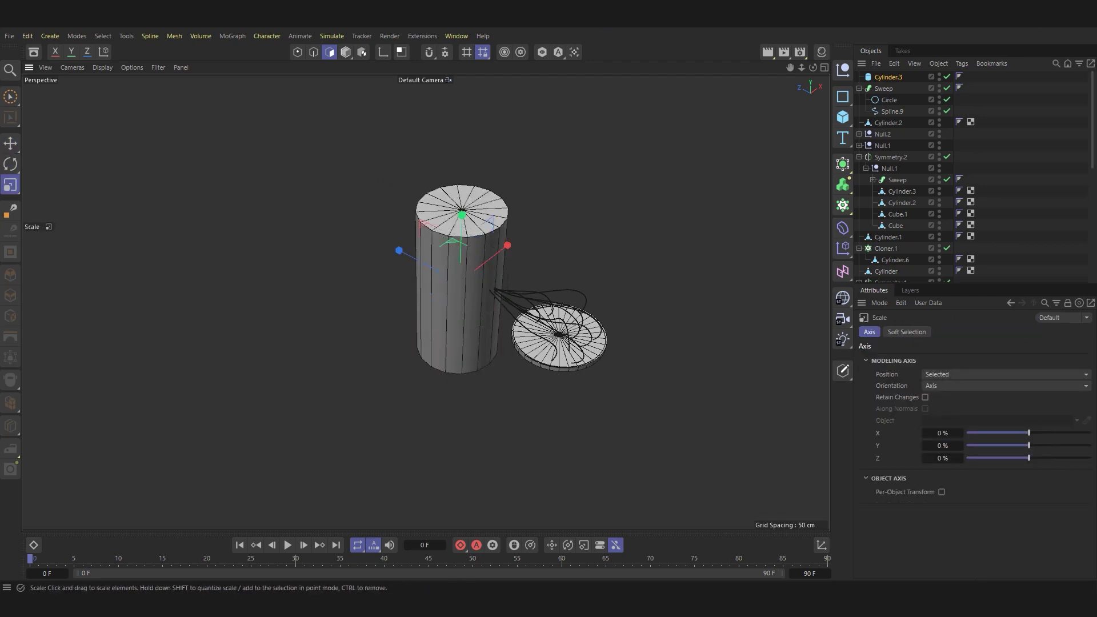
key(v)
key(e)
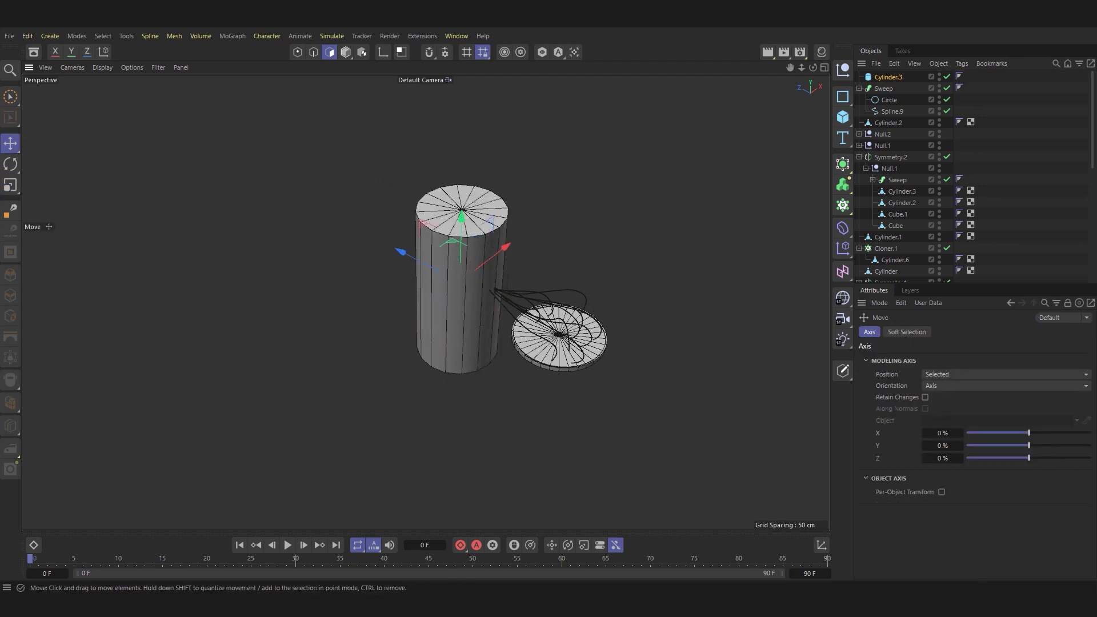
key(Return)
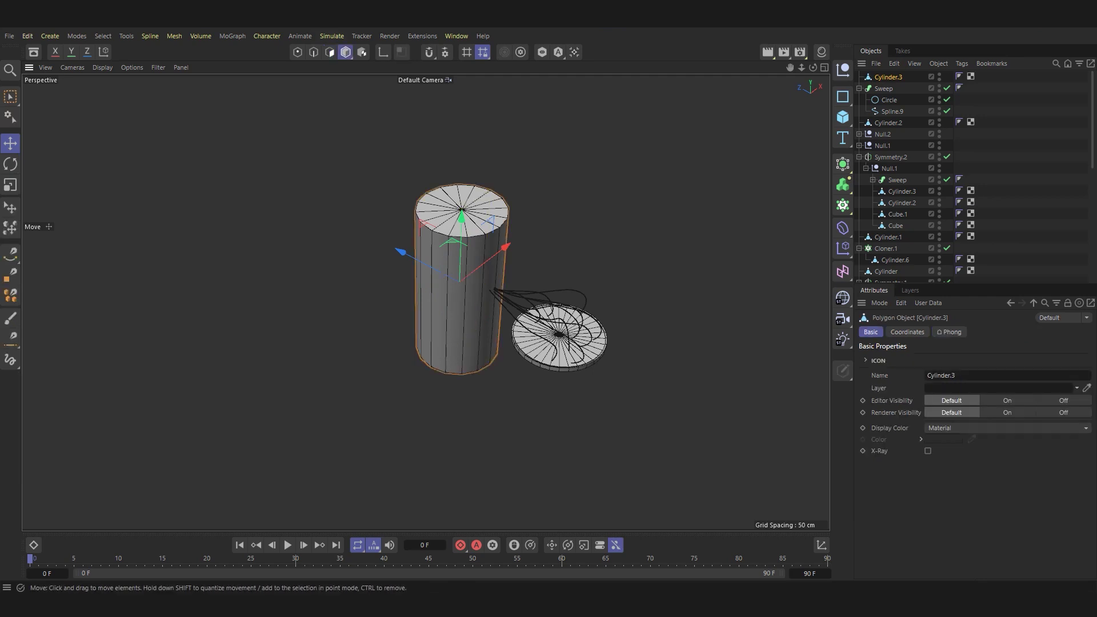
key(r)
drag(480, 252, 434, 296)
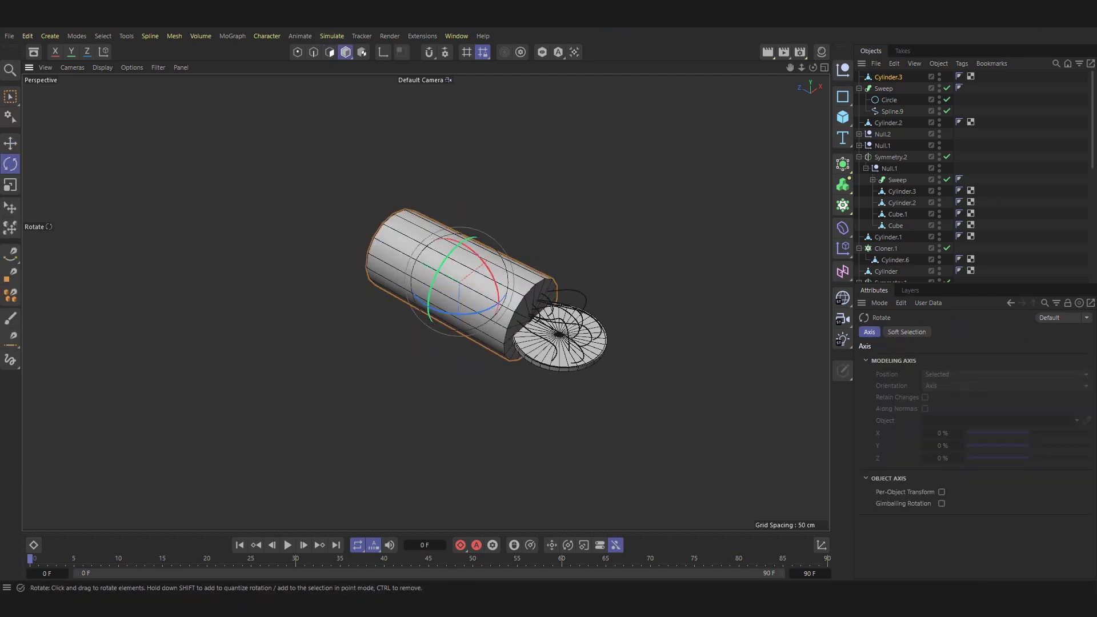
key(e)
key(t)
Shrink the cylinder to about 11% and place it at the cables' gathered end.
drag(514, 275, 434, 274)
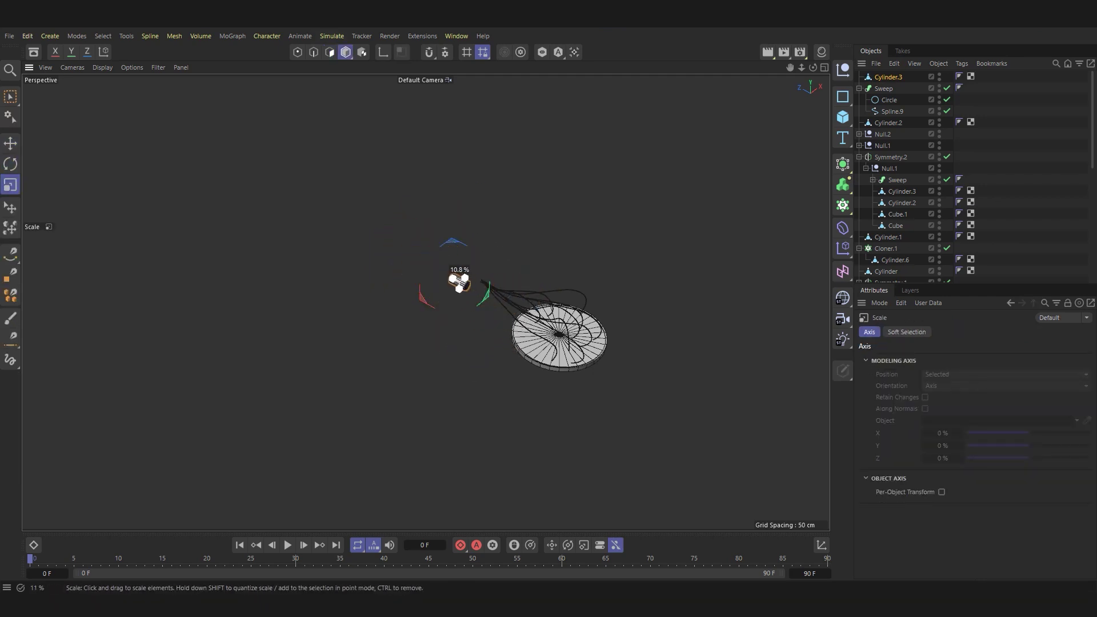
key(e)
scroll(470, 253, up, 5)
mouse_move(440, 343)
mouse_down()
mouse_move(439, 381)
mouse_move(440, 342)
mouse_up()
drag(386, 250, 393, 263)
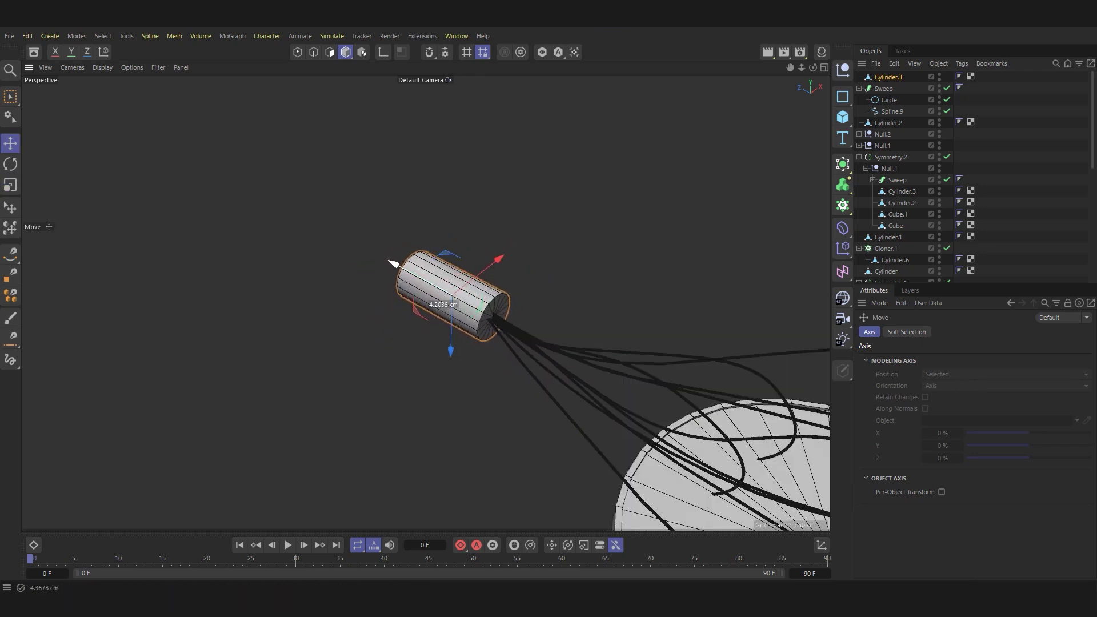
scroll(393, 262, down, 5)
Loop-select the sleeve cylinder's side polygons and scale them into a slimmer tube.
click(330, 51)
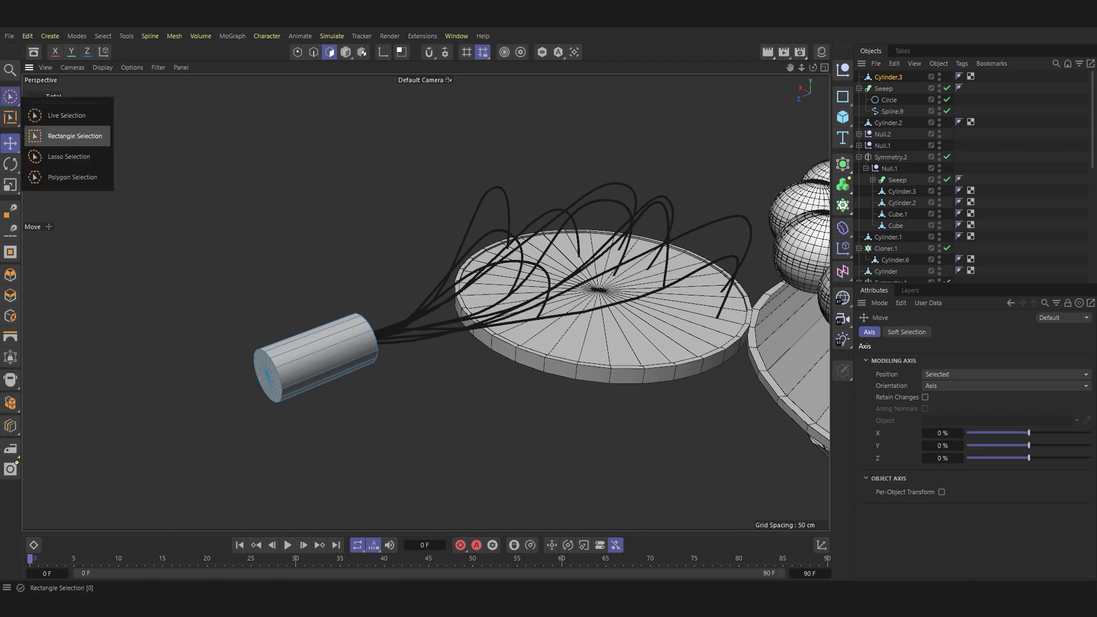
drag(11, 97, 57, 135)
drag(148, 266, 269, 430)
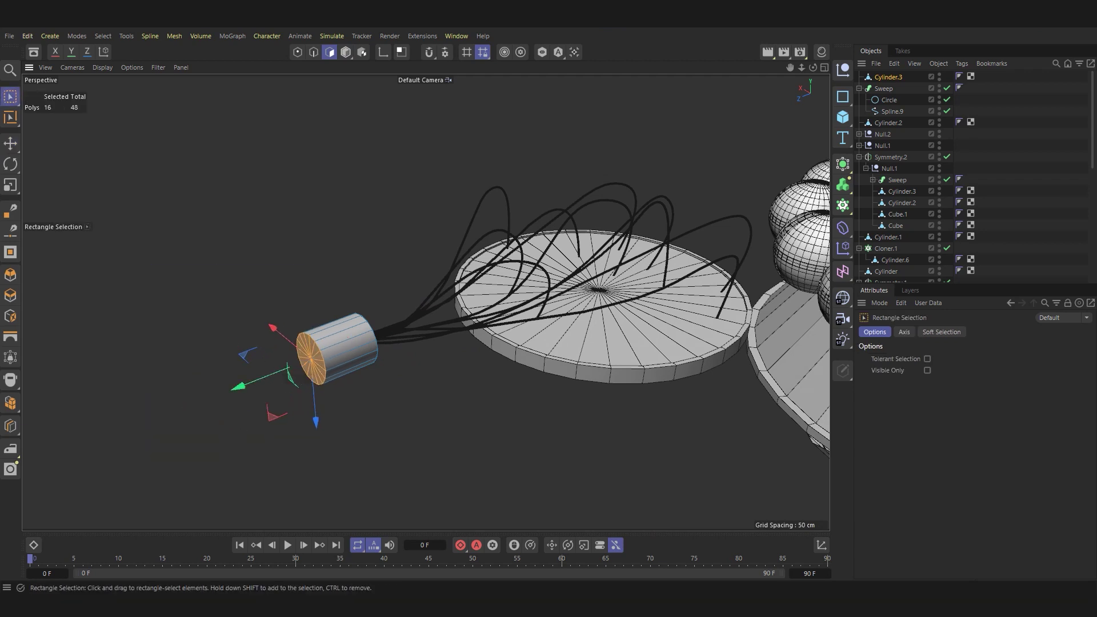
click(346, 52)
click(329, 52)
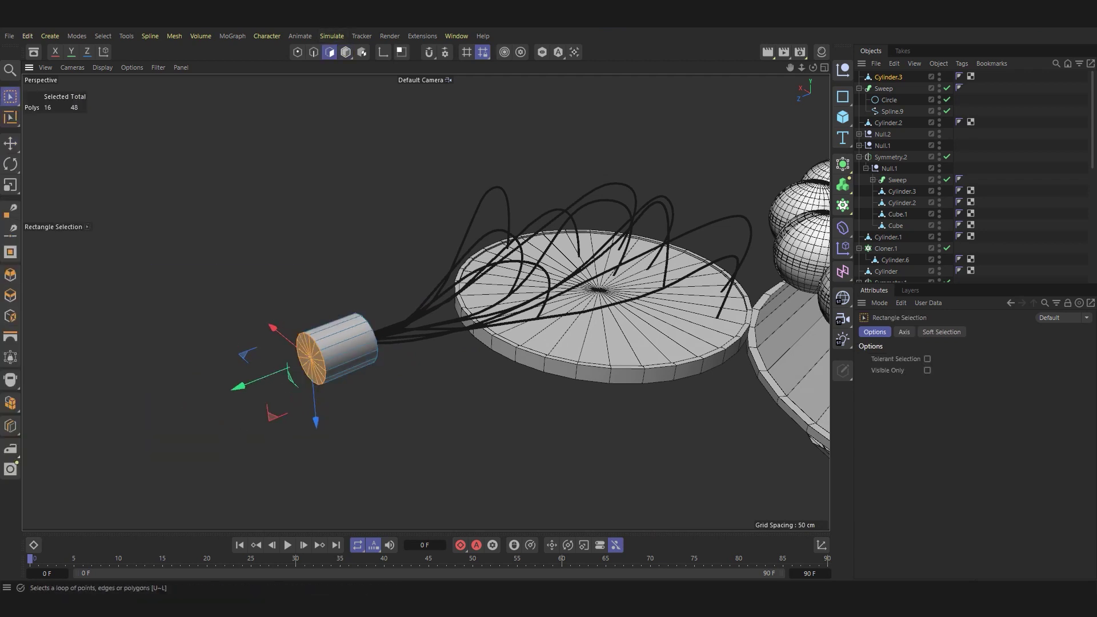
key(u)
key(l)
click(340, 343)
key(t)
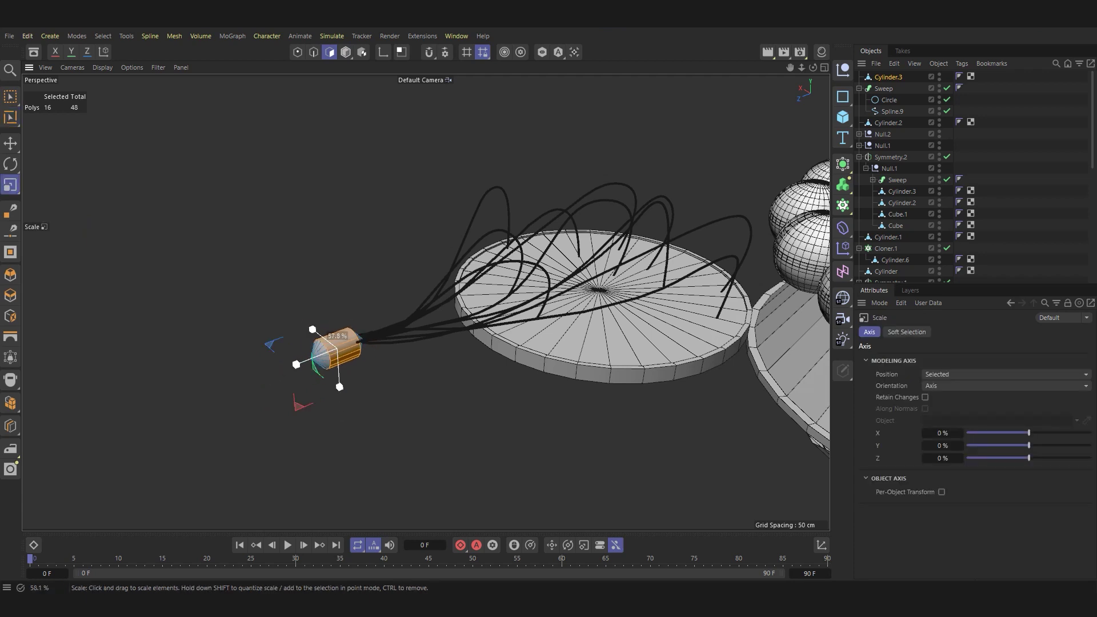
drag(343, 348, 316, 357)
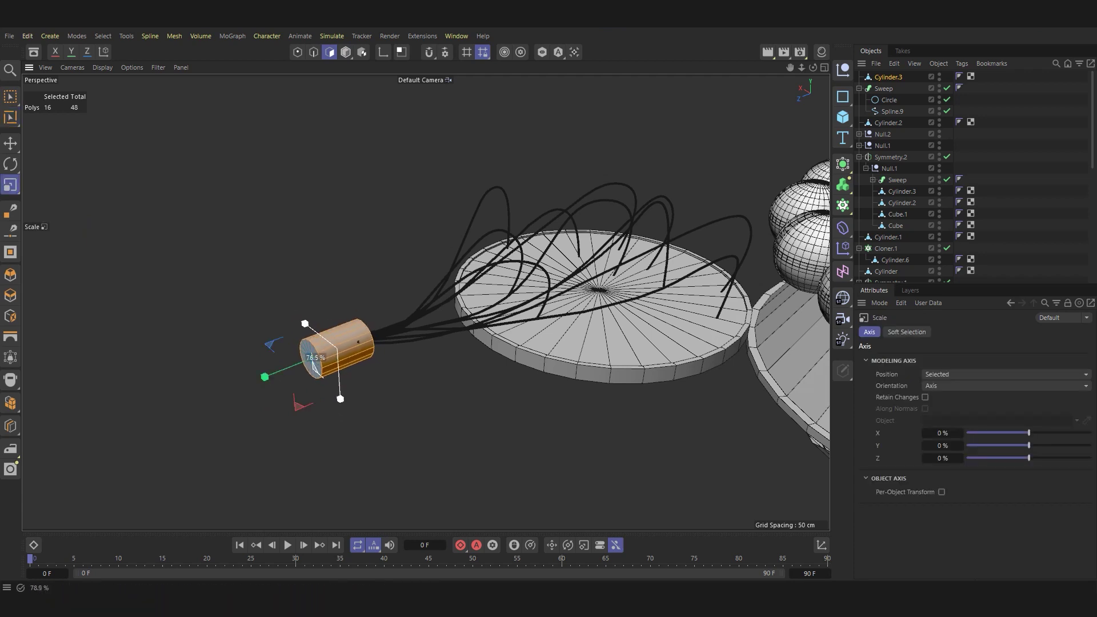
key(Return)
Move the sleeve cylinder along its height axis.
scroll(337, 349, up, 3)
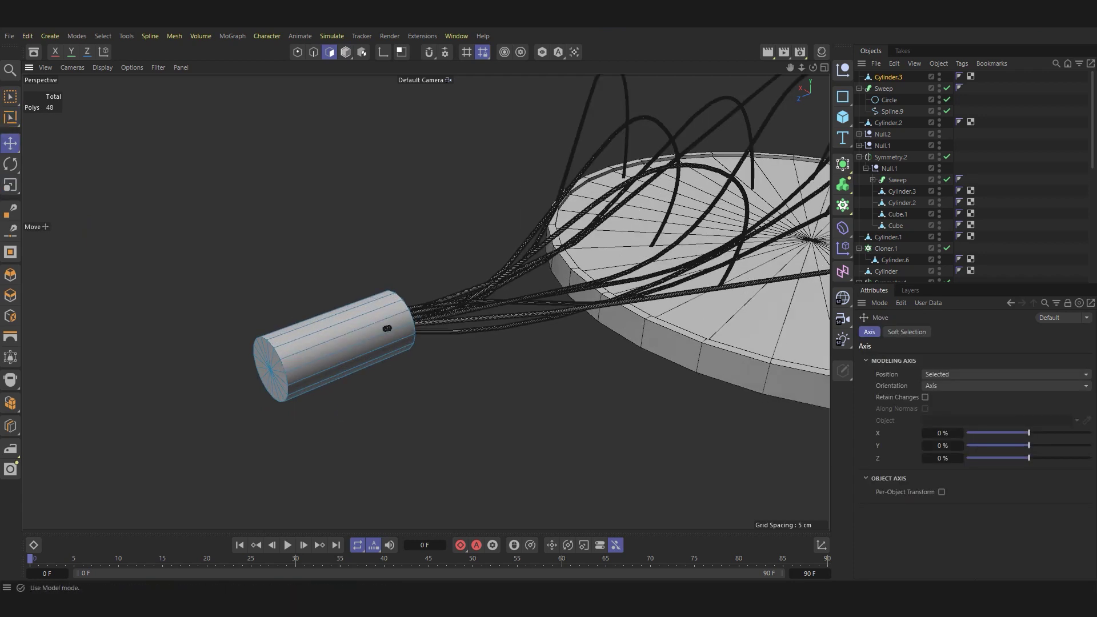
key(e)
alt+drag(369, 228, 371, 326)
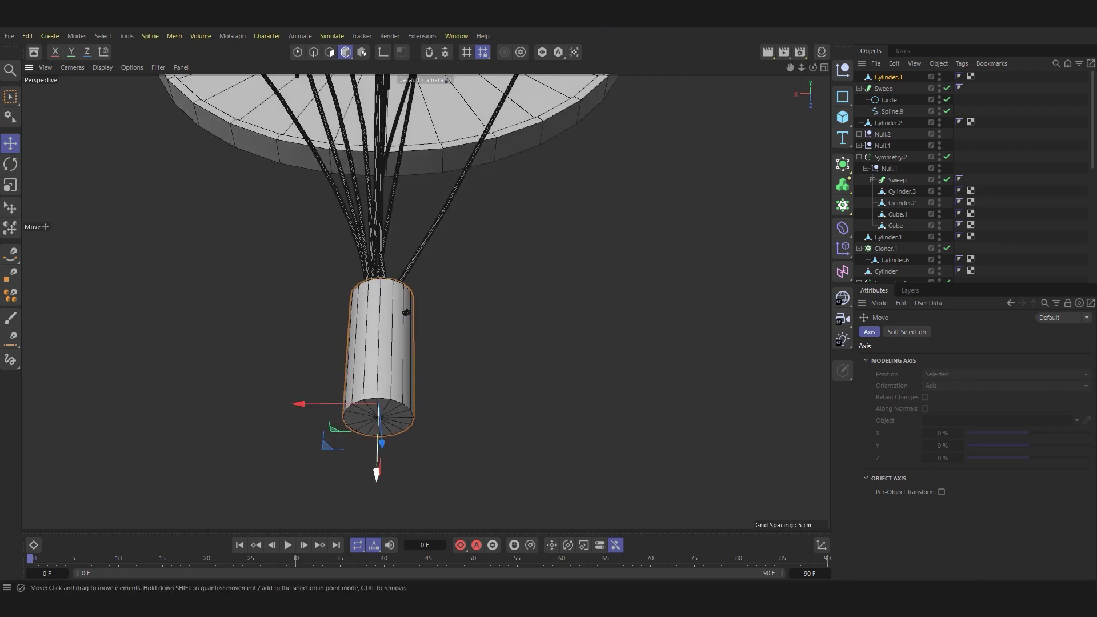
drag(374, 459, 377, 442)
Select Spline.9's end point at the sleeve in Points mode.
click(405, 312)
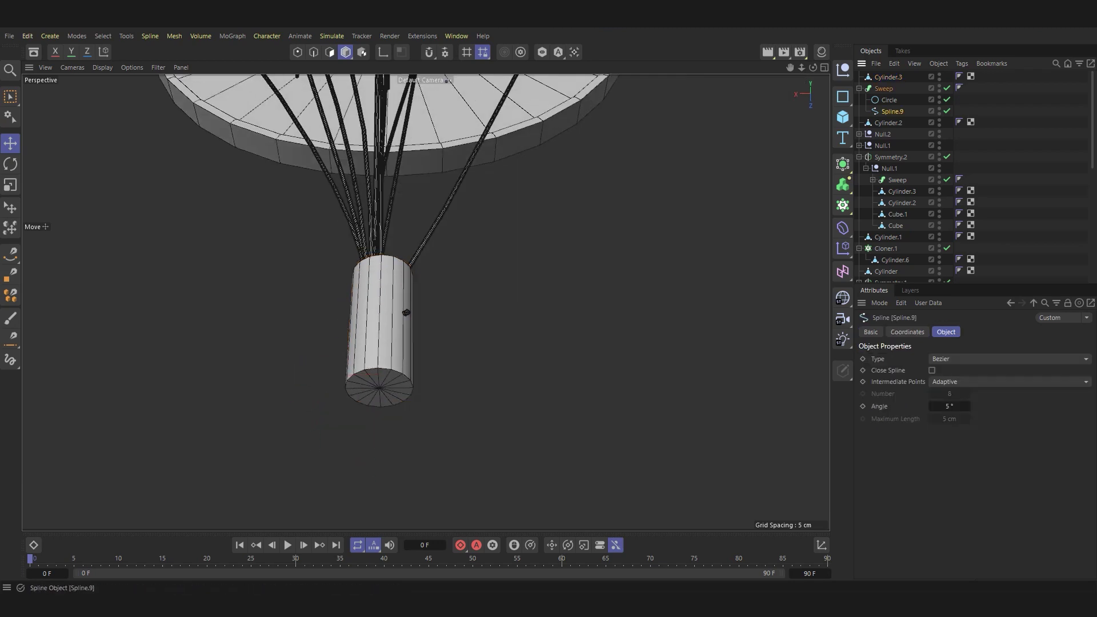
scroll(406, 313, up, 2)
key(Return)
click(405, 343)
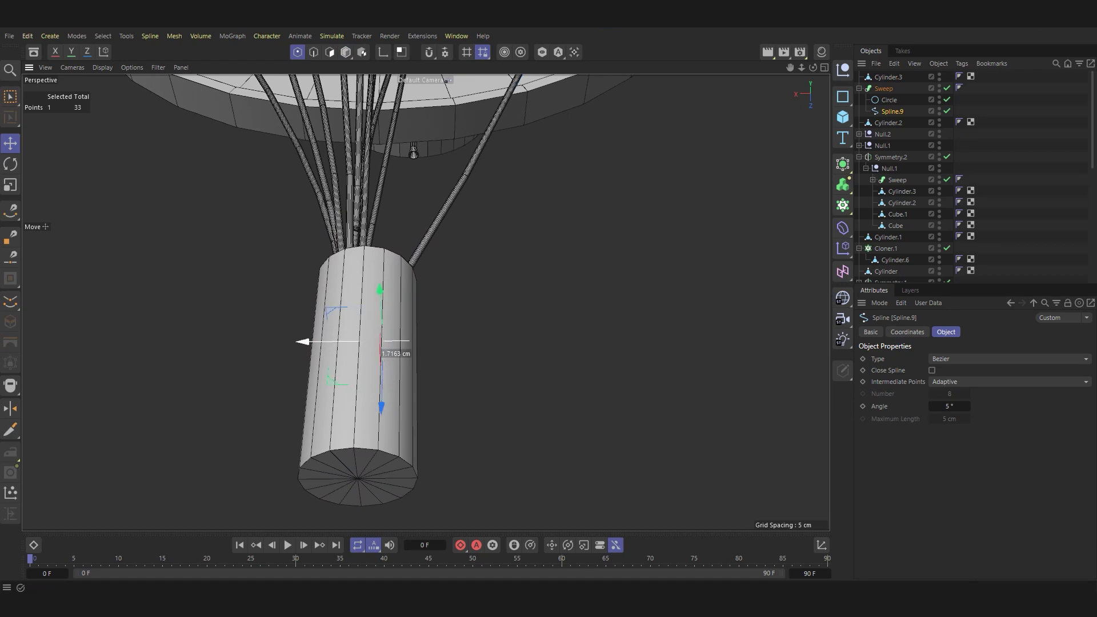
scroll(404, 343, down, 3)
mouse_move(405, 343)
alt+mouse_down()
mouse_move(425, 307)
mouse_move(469, 319)
alt+mouse_up()
scroll(425, 307, up, 3)
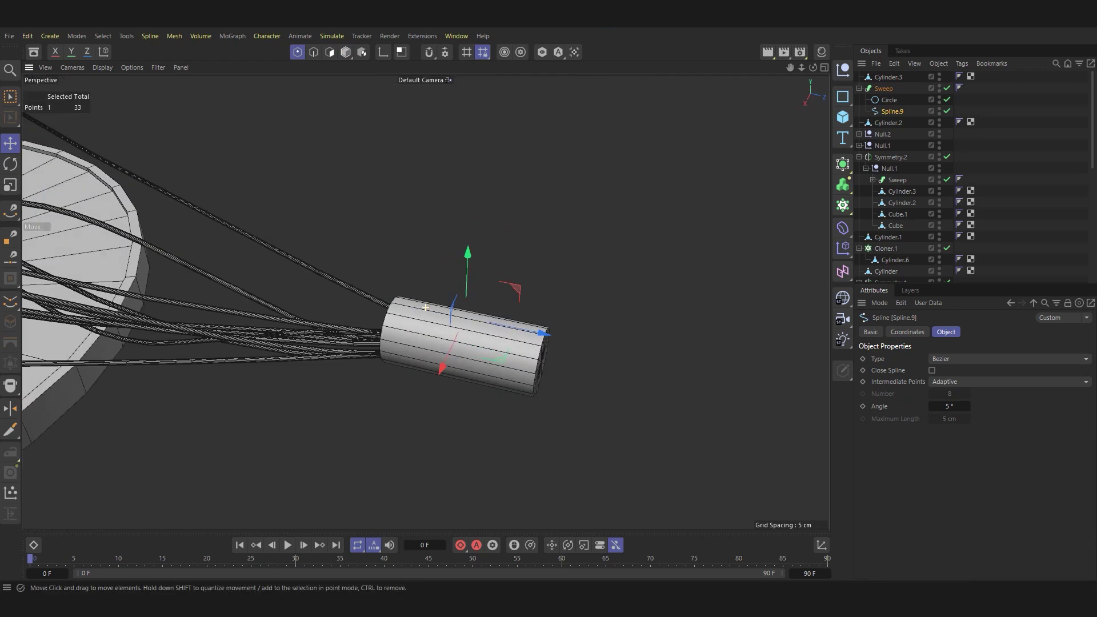
Nudge the cable end point down, then start a new spline at the sleeve's end in the Right view.
drag(468, 274, 468, 285)
scroll(467, 320, down, 3)
key(F5)
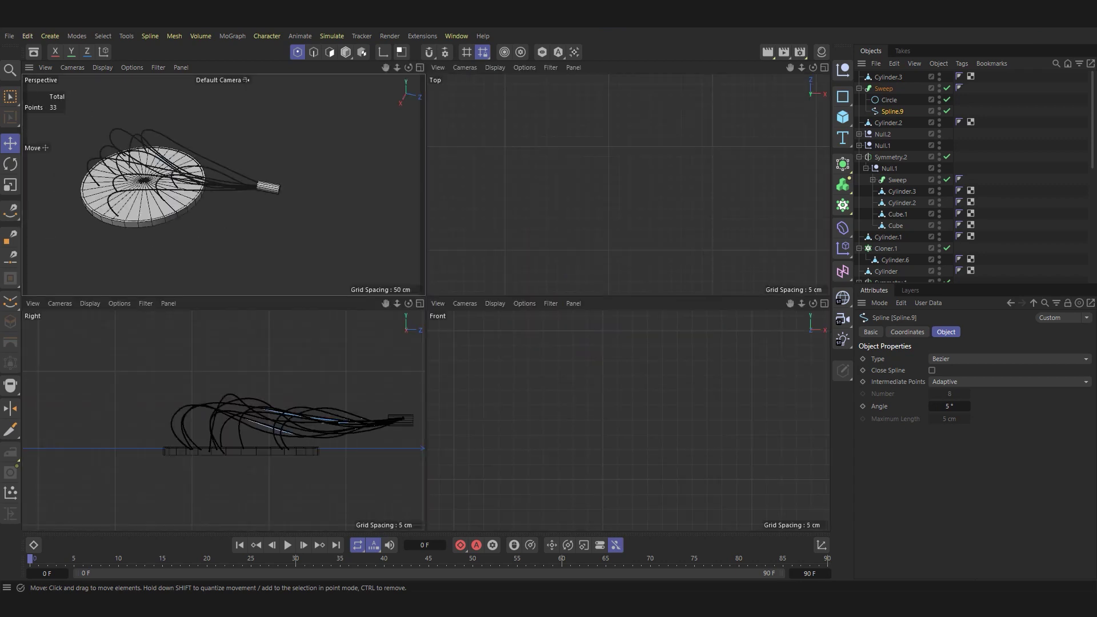
key(F3)
scroll(389, 365, up, 3)
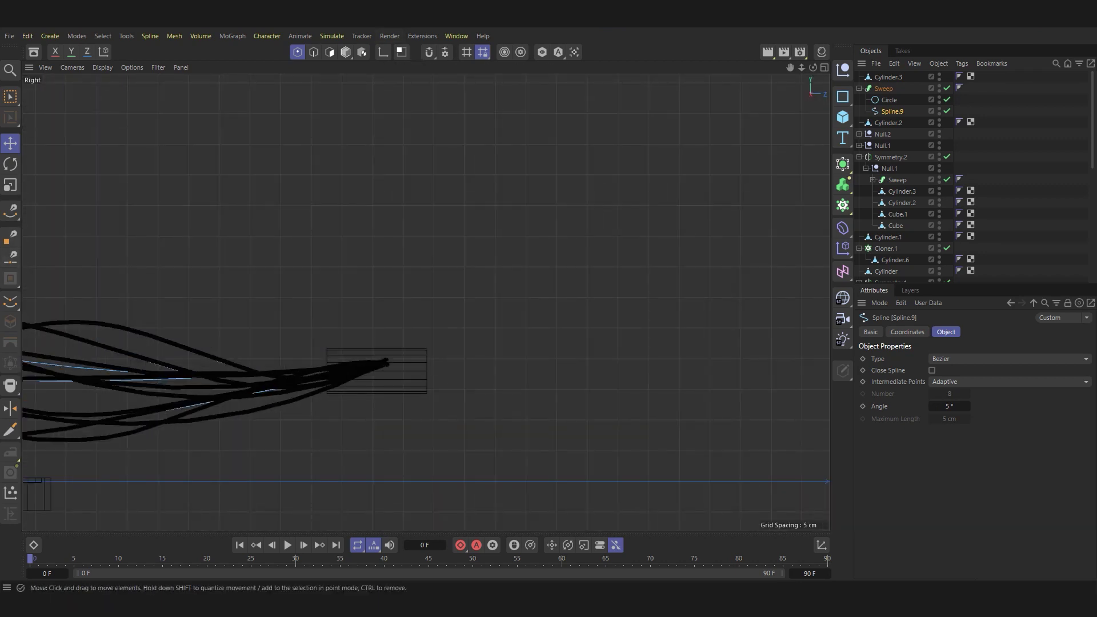
click(10, 210)
click(404, 370)
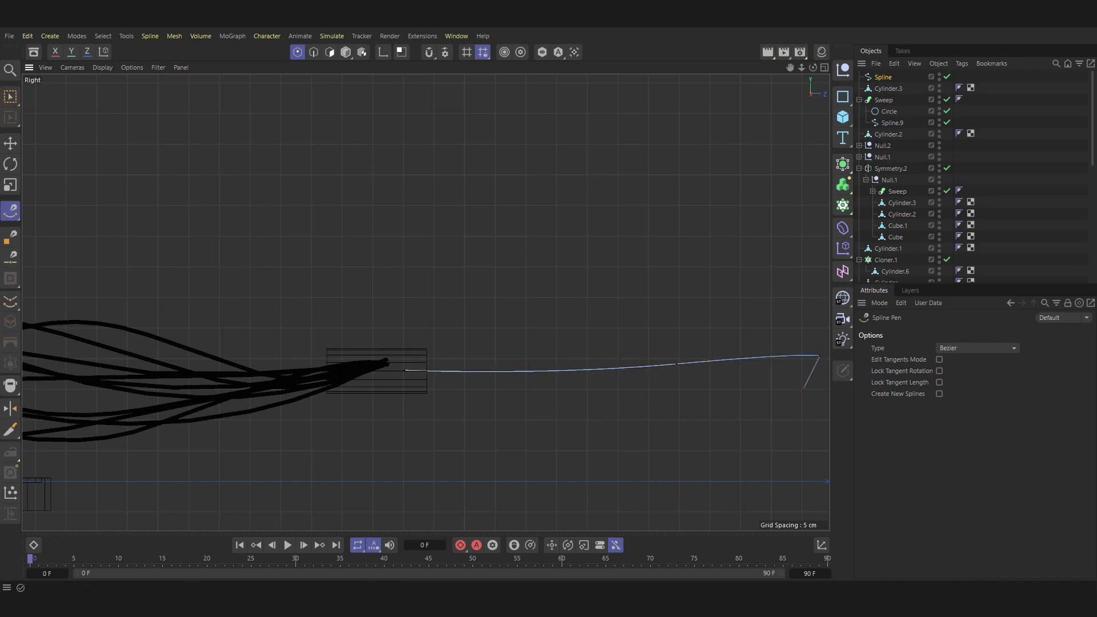
Add a 0.4 cm Circle profile with Natural intermediate points and a lower point count.
click(842, 96)
click(942, 115)
text(0.4)
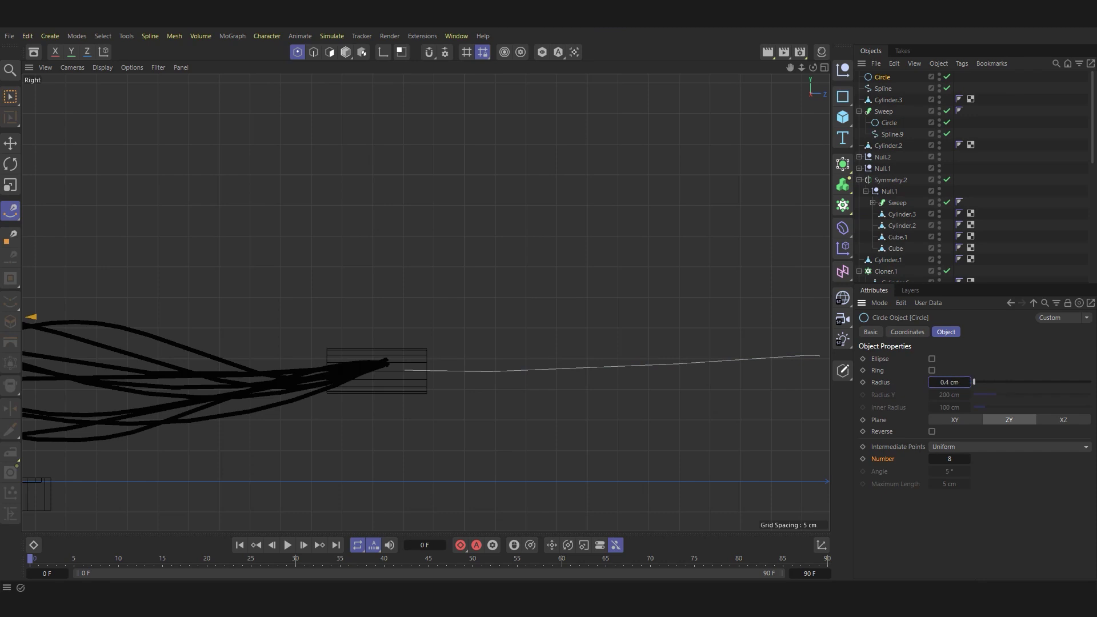
click(1008, 447)
click(948, 473)
drag(949, 458, 942, 458)
Put the Circle and new Spline under Sweep.1 and set the Circle's plane to XY.
click(842, 184)
click(874, 289)
click(882, 100)
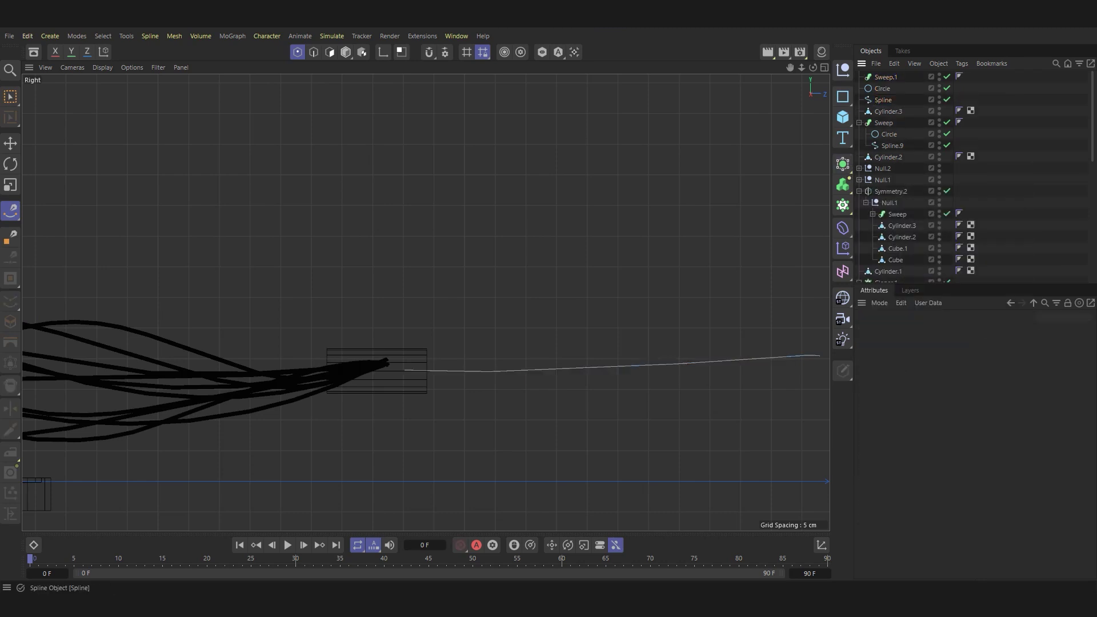
drag(882, 99, 885, 76)
click(889, 100)
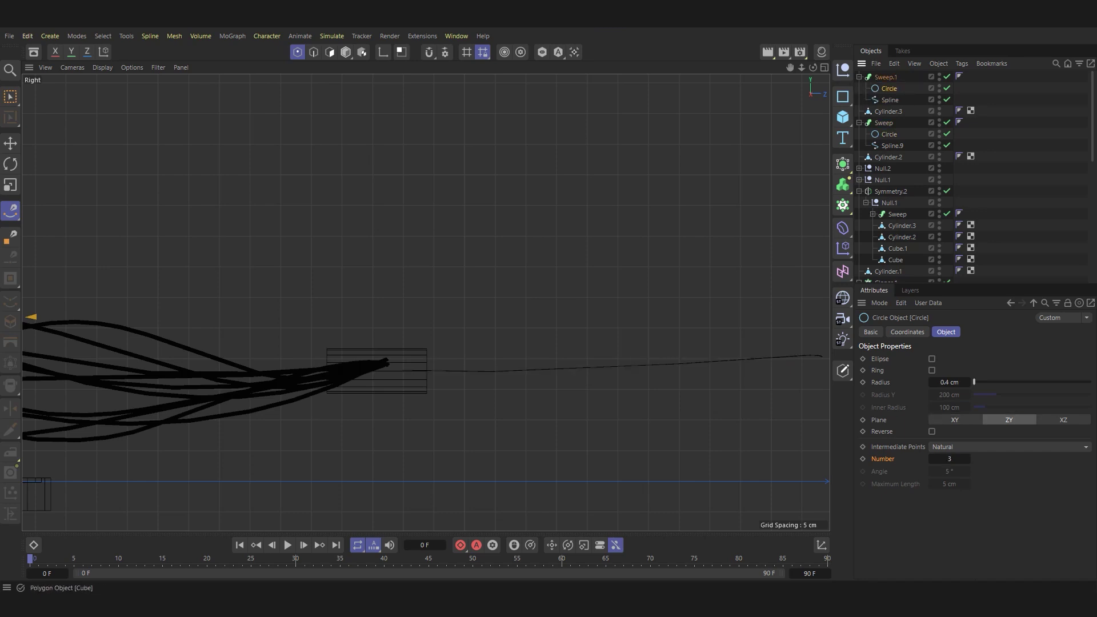
click(954, 420)
key(F1)
Select the disc Cylinder.2, sleeve and both cable sweeps and group them into Null.3.
alt+drag(399, 286, 457, 263)
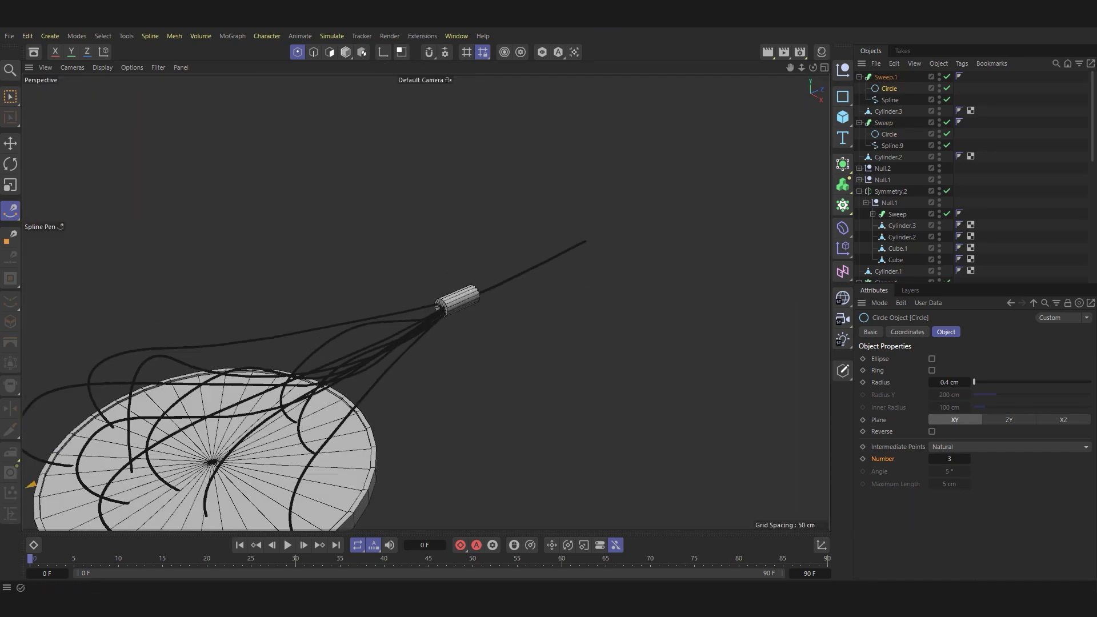
click(859, 77)
click(859, 100)
click(888, 111)
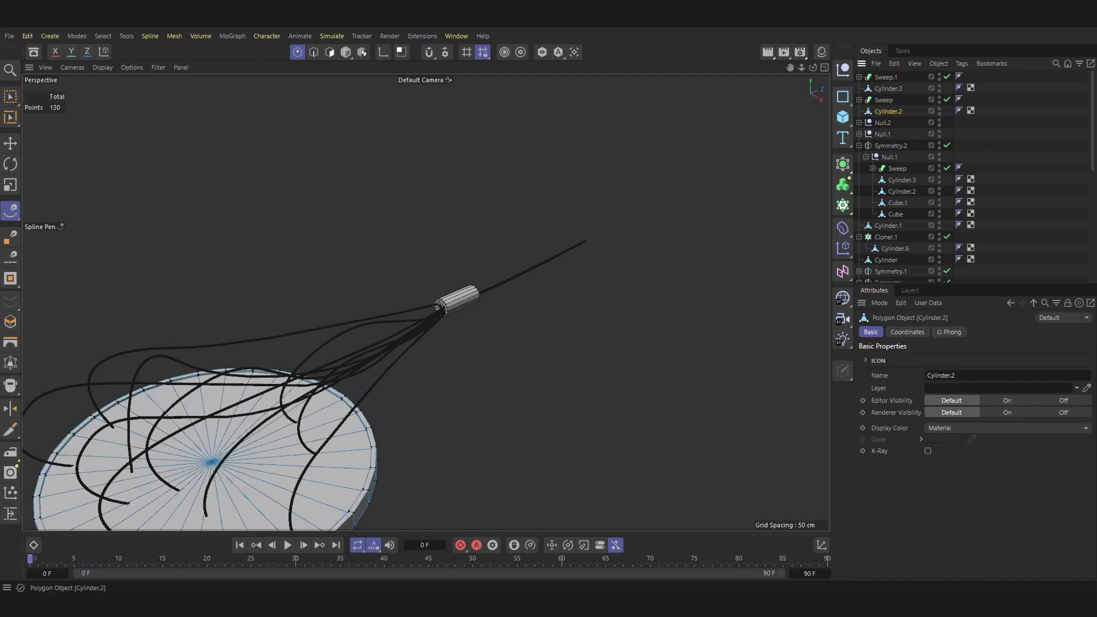
ctrl+click(882, 100)
key(Return)
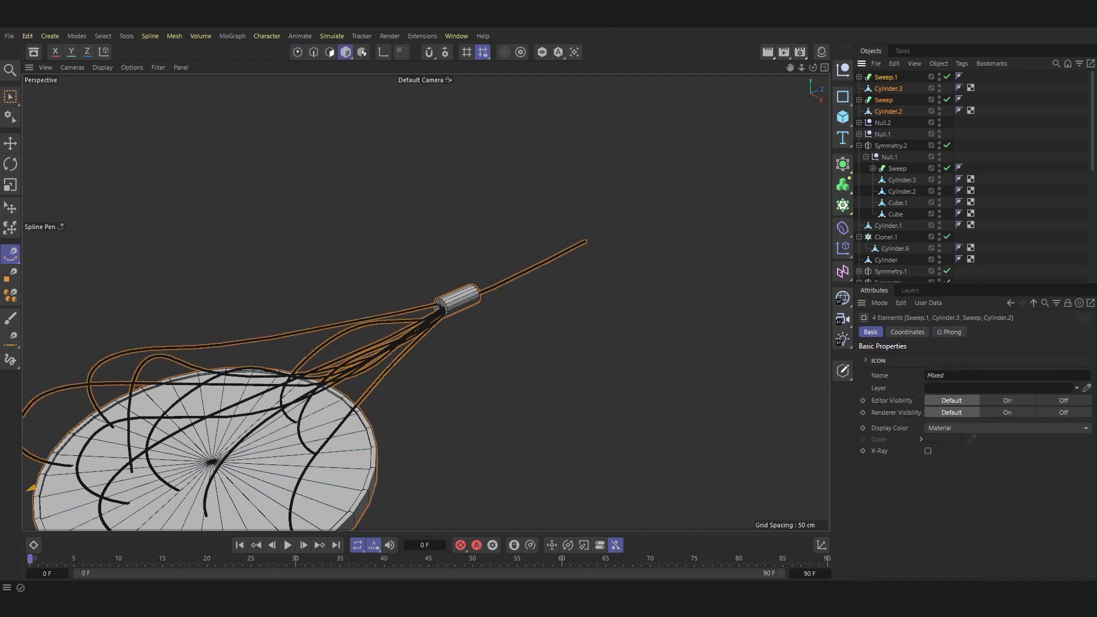
key(alt+g)
Orbit out to view the whole capsule with the Null.3 group selected.
middle_click(374, 319)
scroll(374, 318, down, 5)
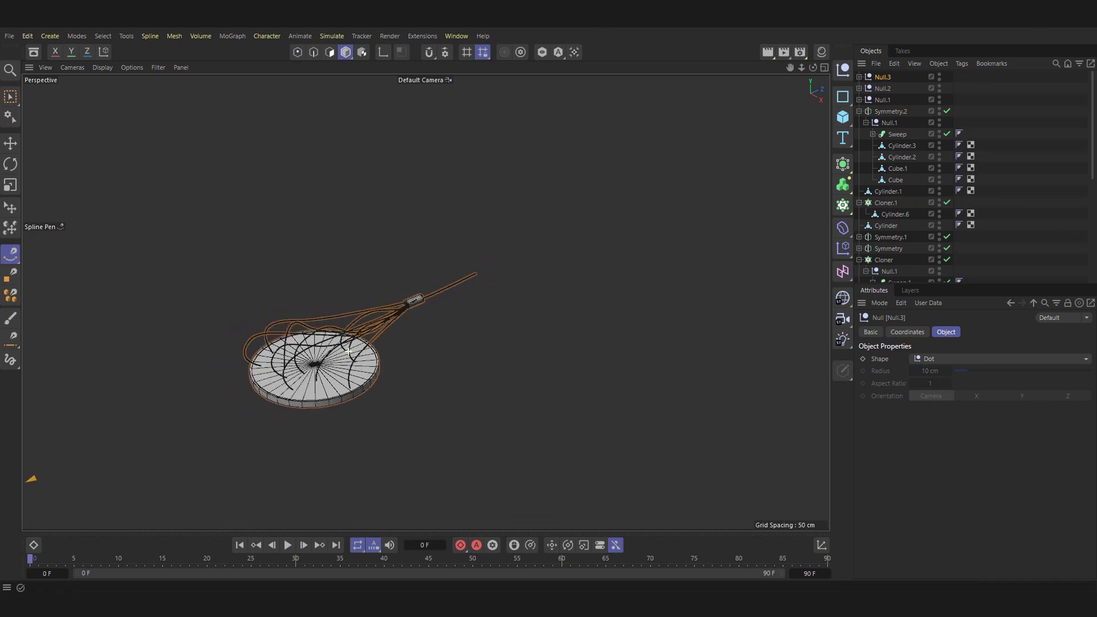
scroll(373, 318, down, 3)
alt+drag(373, 318, 422, 268)
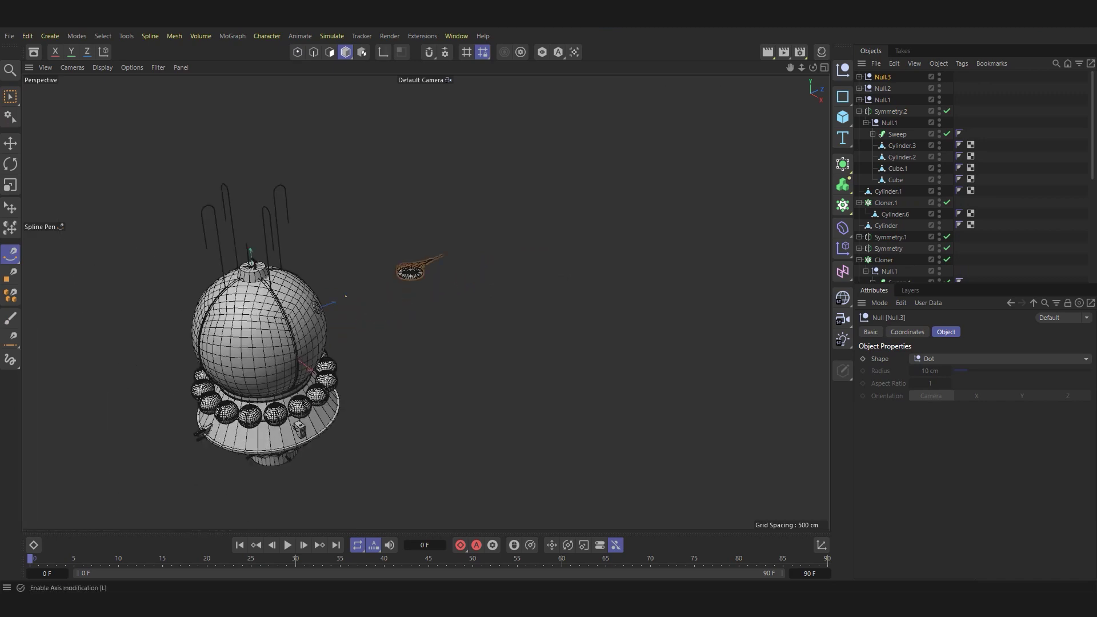
alt+drag(423, 303, 425, 302)
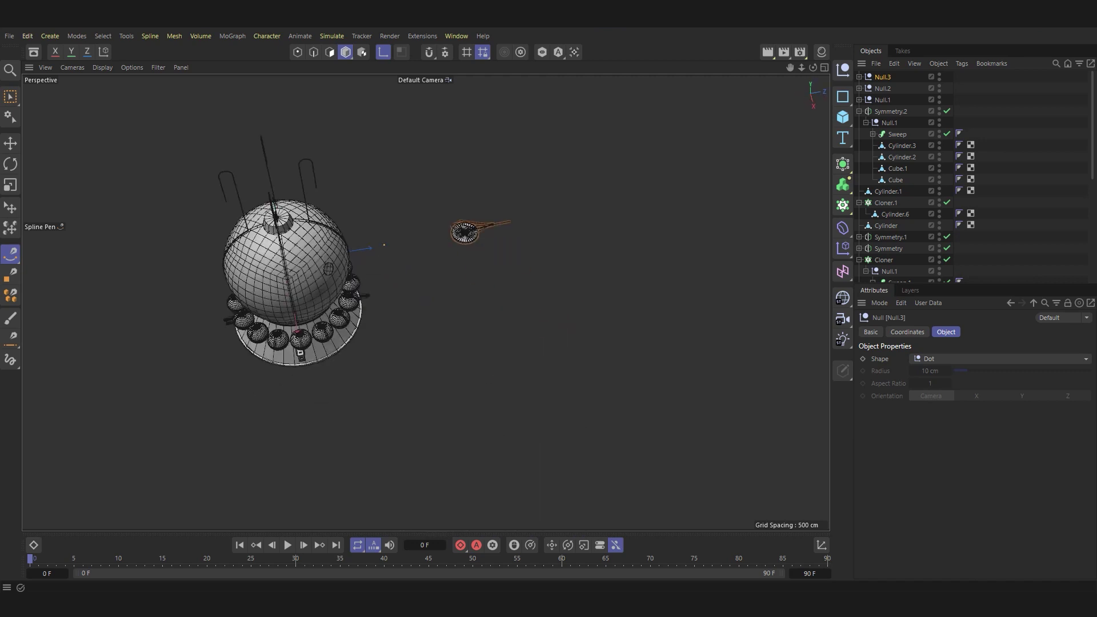
scroll(382, 246, up, 2)
scroll(383, 246, up, 2)
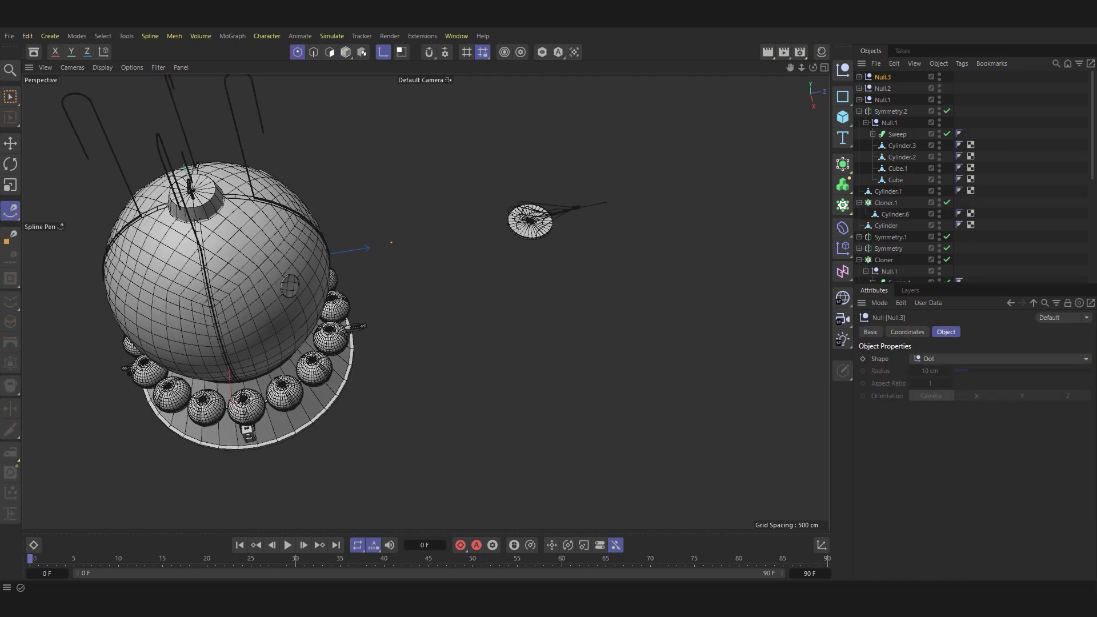
key(ctrl+shift+z)
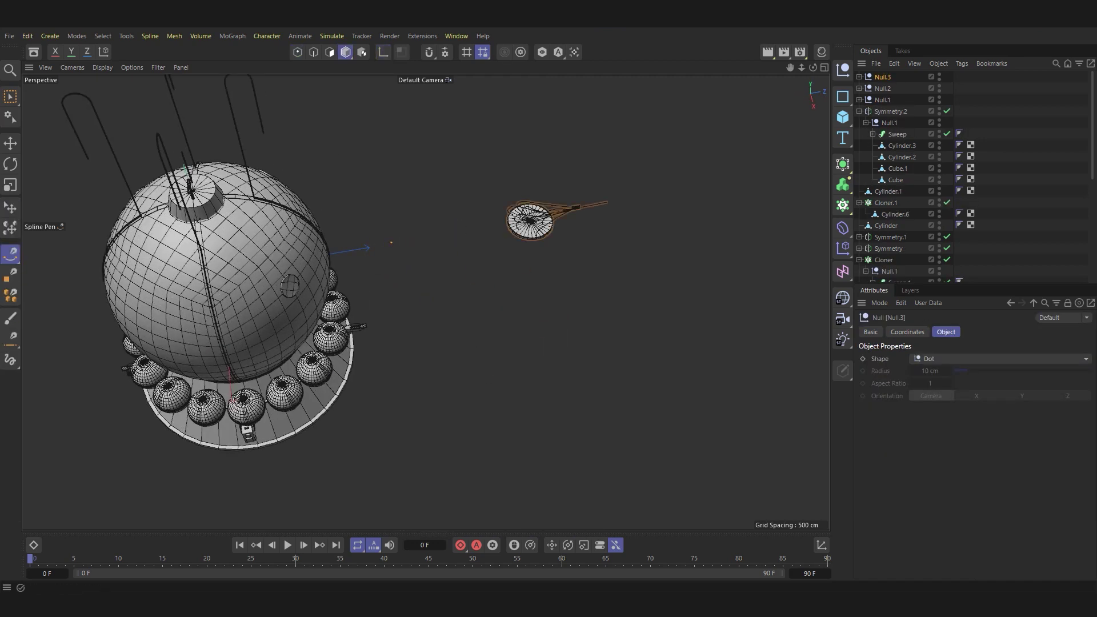
key(e)
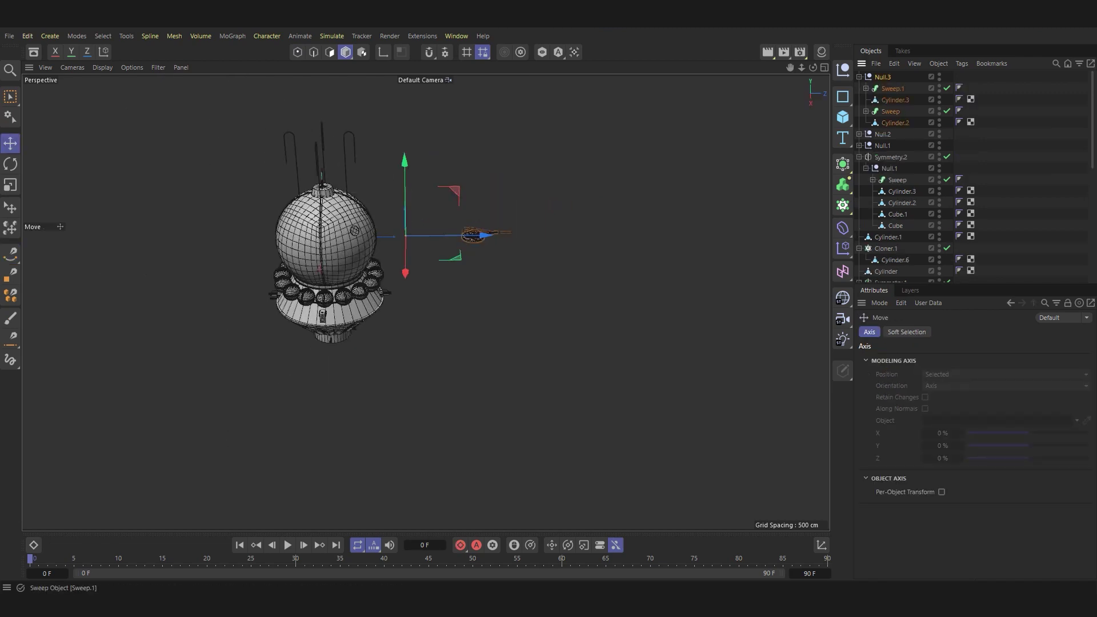
Move Null.3's pivot to the centre of the disc Cylinder.2.
key(o)
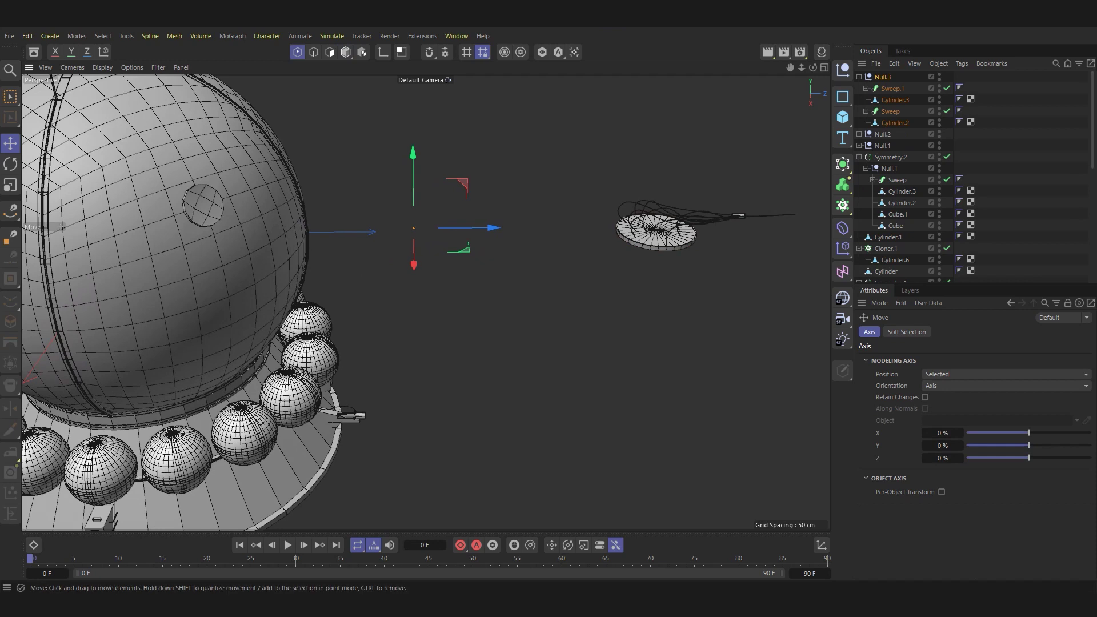
click(866, 111)
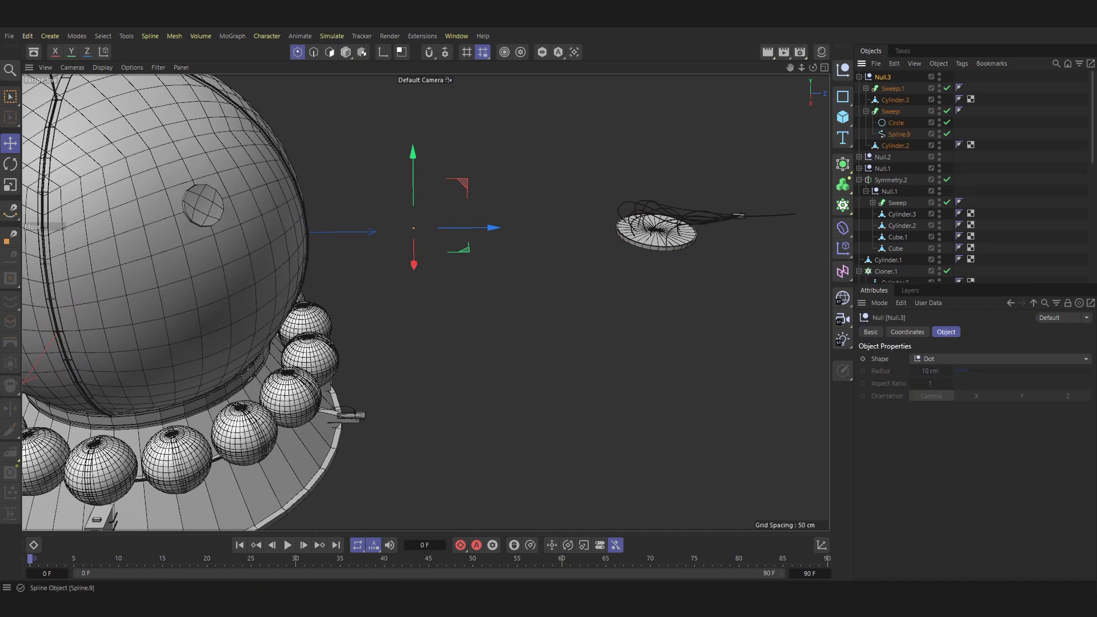
click(895, 145)
click(10, 96)
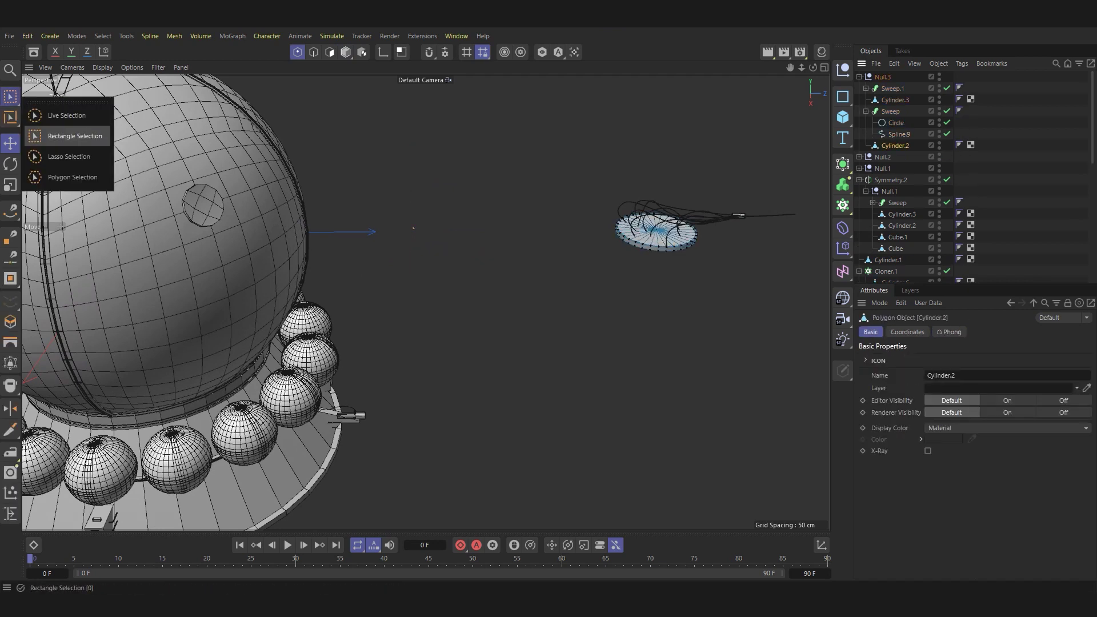
click(63, 135)
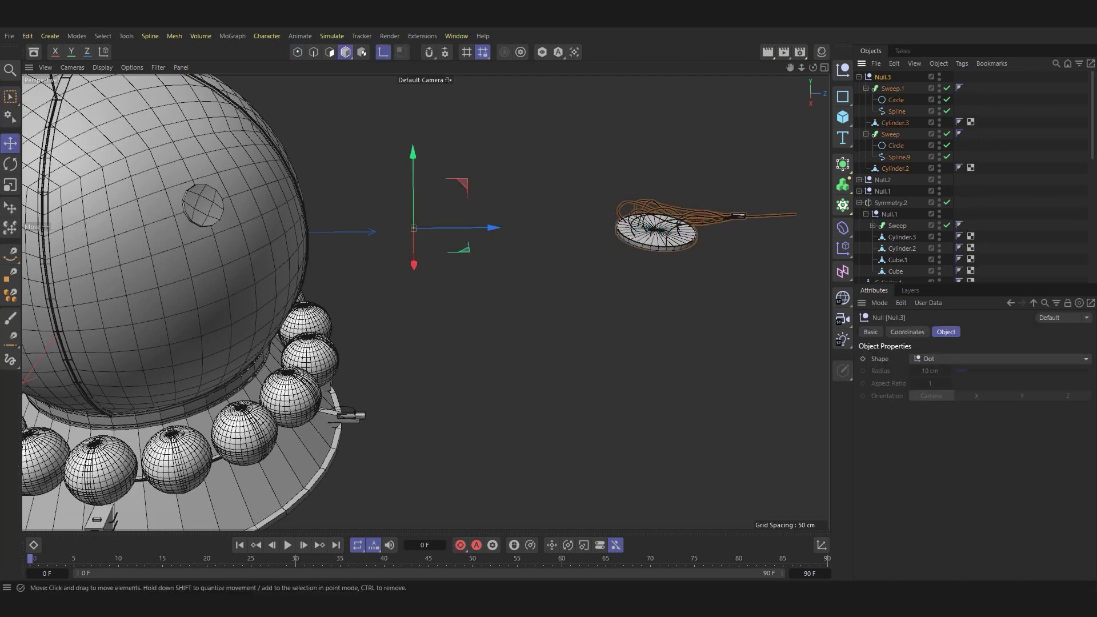
mouse_move(413, 227)
mouse_down()
mouse_move(657, 228)
mouse_move(501, 237)
mouse_up()
Lower the disc assembly 158 cm beside the capsule and slide it onto the base rim.
scroll(466, 257, down, 3)
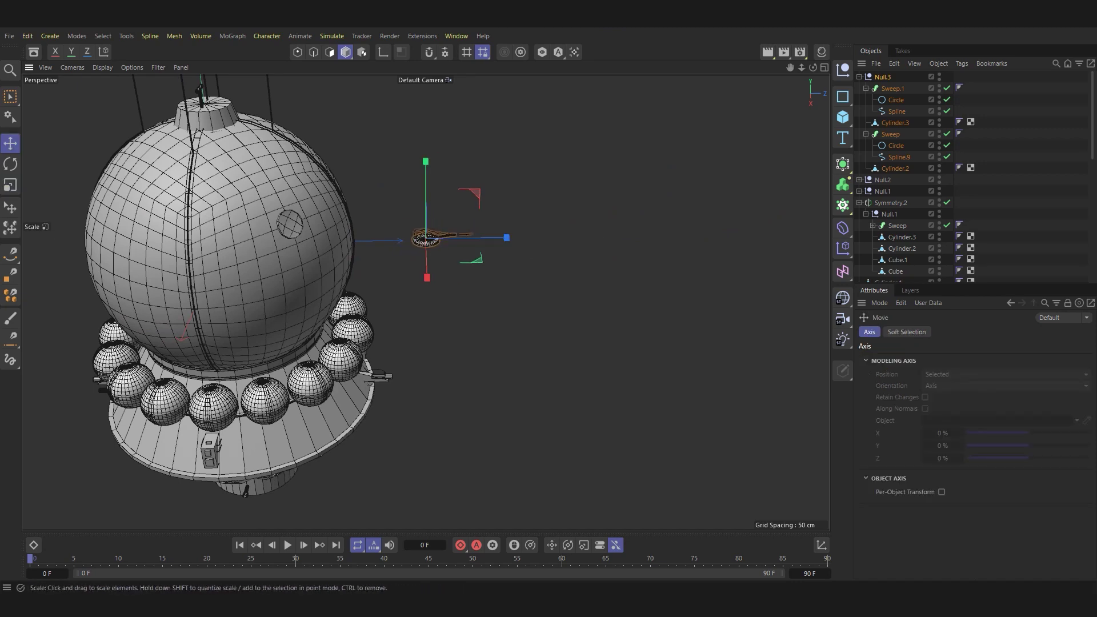
drag(425, 168, 432, 434)
drag(509, 423, 440, 441)
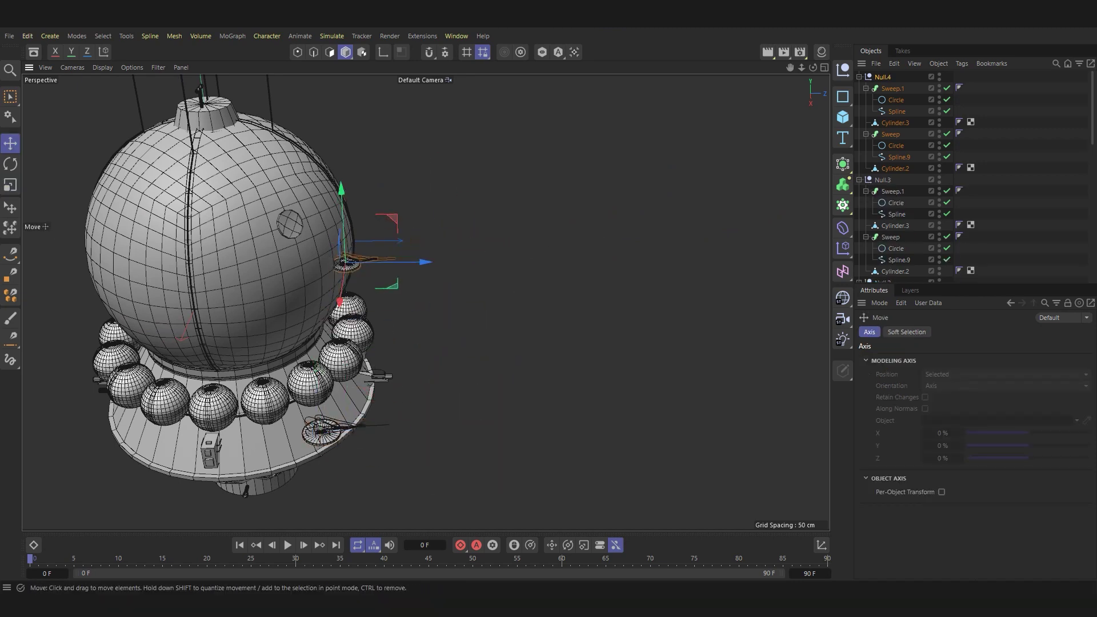
click(346, 263)
scroll(400, 286, up, 4)
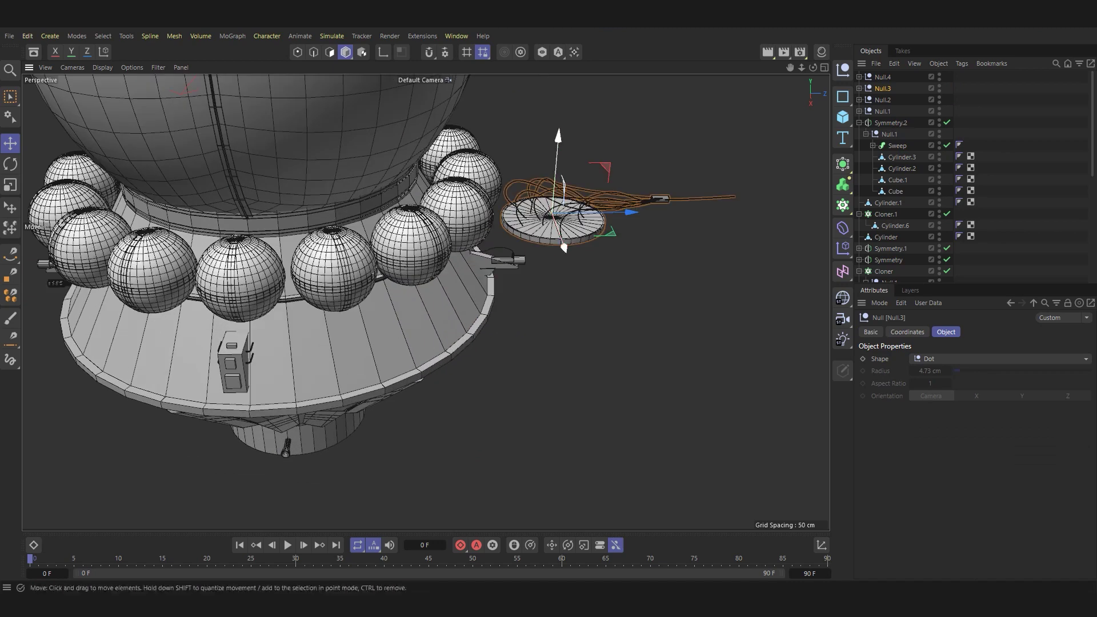
mouse_move(551, 188)
mouse_down()
mouse_move(534, 406)
mouse_move(505, 343)
mouse_move(686, 165)
mouse_move(657, 280)
mouse_move(571, 331)
mouse_up()
scroll(533, 311, up, 3)
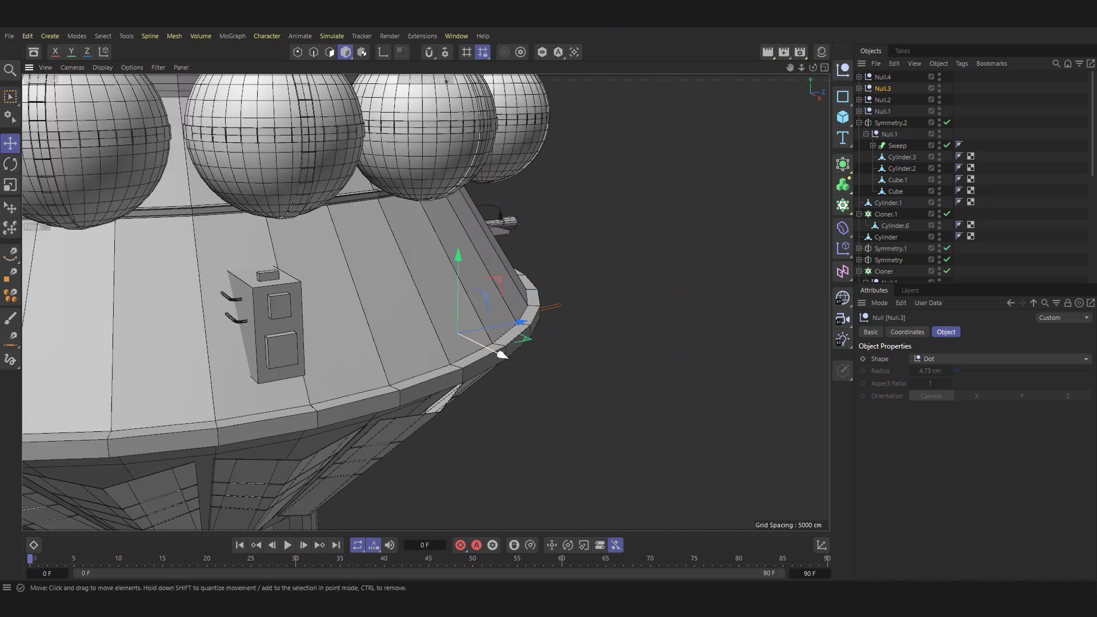
drag(502, 355, 555, 313)
Rotate the disc assembly 90° to follow the cone's slope and nudge the cables sideways.
key(r)
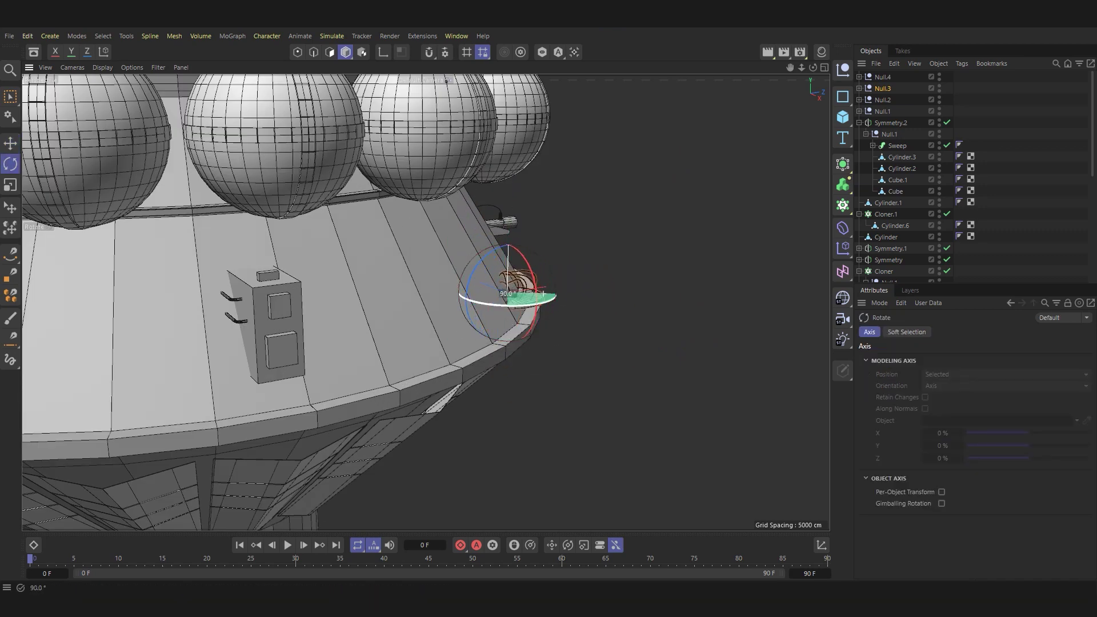
mouse_move(507, 293)
alt+mouse_down()
mouse_move(571, 309)
mouse_move(584, 361)
mouse_move(592, 323)
mouse_move(543, 259)
mouse_move(518, 260)
mouse_move(595, 289)
mouse_move(440, 289)
mouse_move(414, 240)
alt+mouse_up()
key(e)
key(r)
key(e)
scroll(441, 289, up, 5)
scroll(416, 258, down, 5)
scroll(416, 259, up, 5)
key(r)
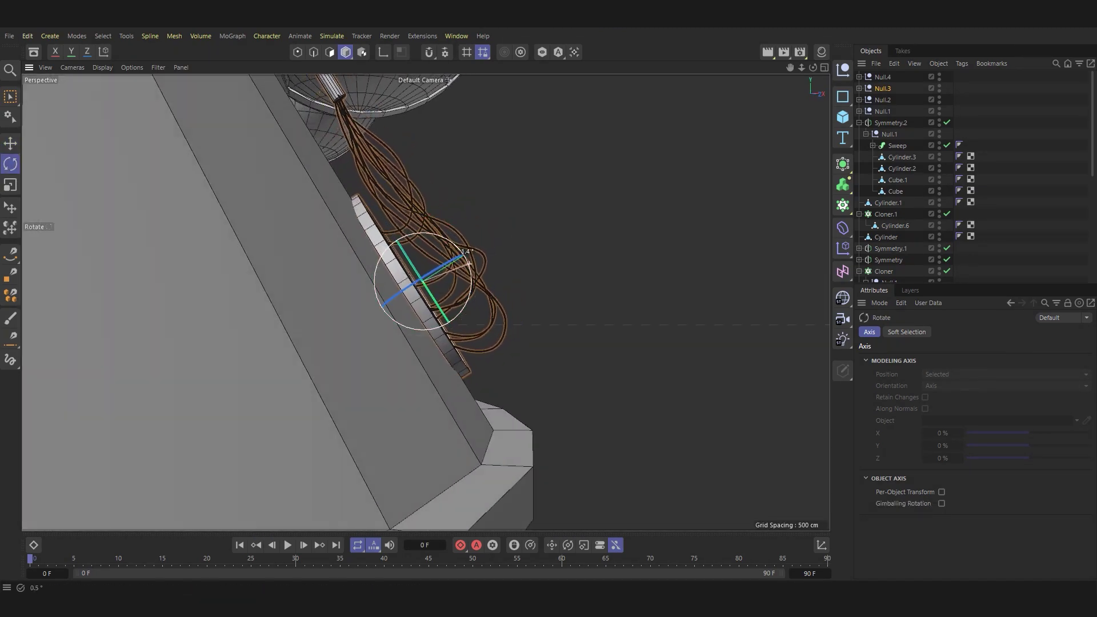
key(e)
drag(483, 243, 493, 237)
drag(428, 285, 430, 297)
Adjust the points of the Sweep.1 cable spline.
scroll(429, 288, down, 5)
scroll(430, 297, up, 2)
scroll(430, 298, up, 2)
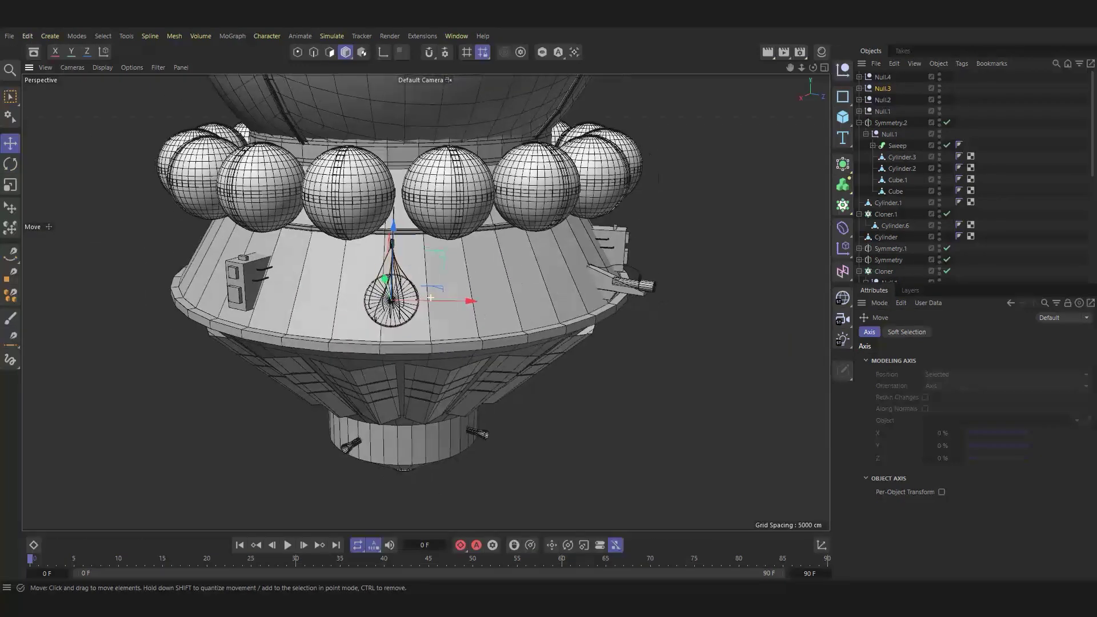
scroll(430, 297, up, 5)
scroll(431, 297, up, 3)
click(859, 88)
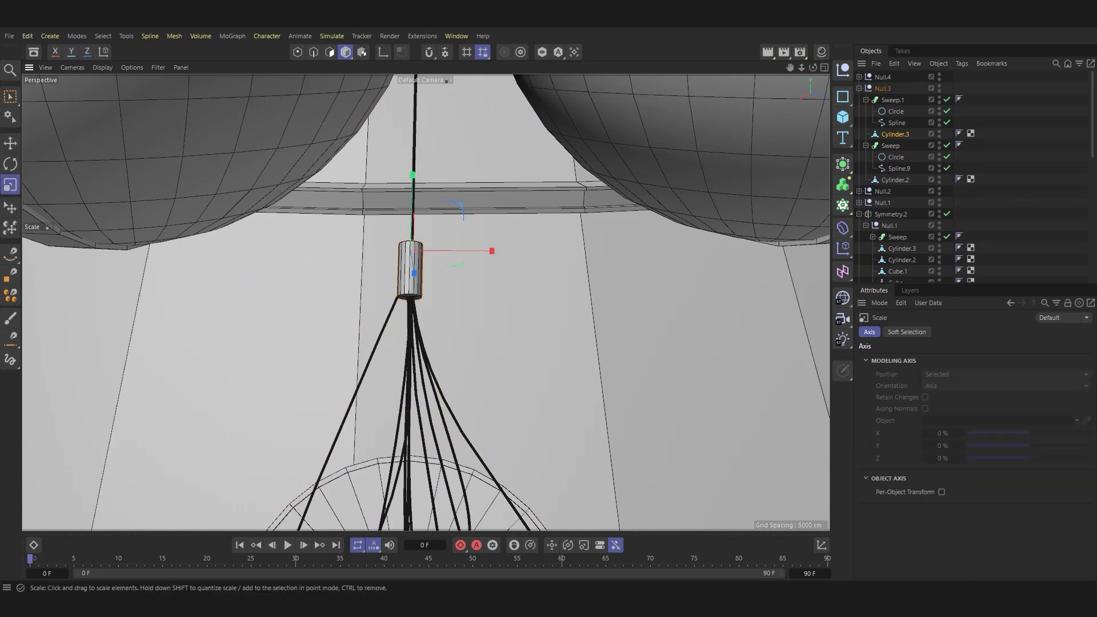
scroll(491, 250, down, 3)
alt+drag(491, 251, 457, 255)
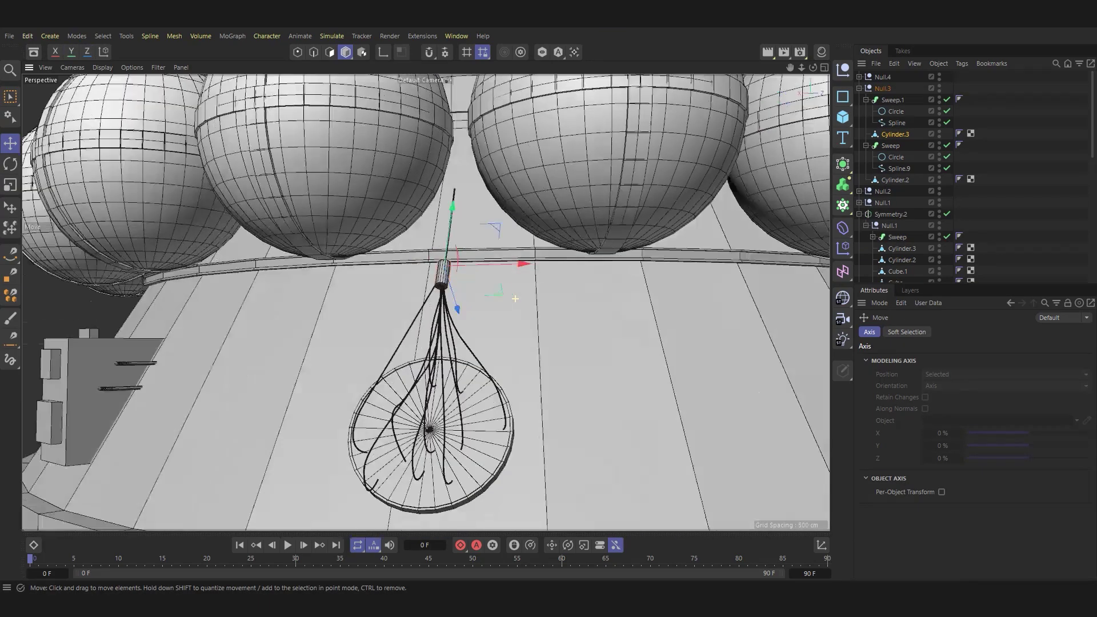
click(443, 343)
click(452, 195)
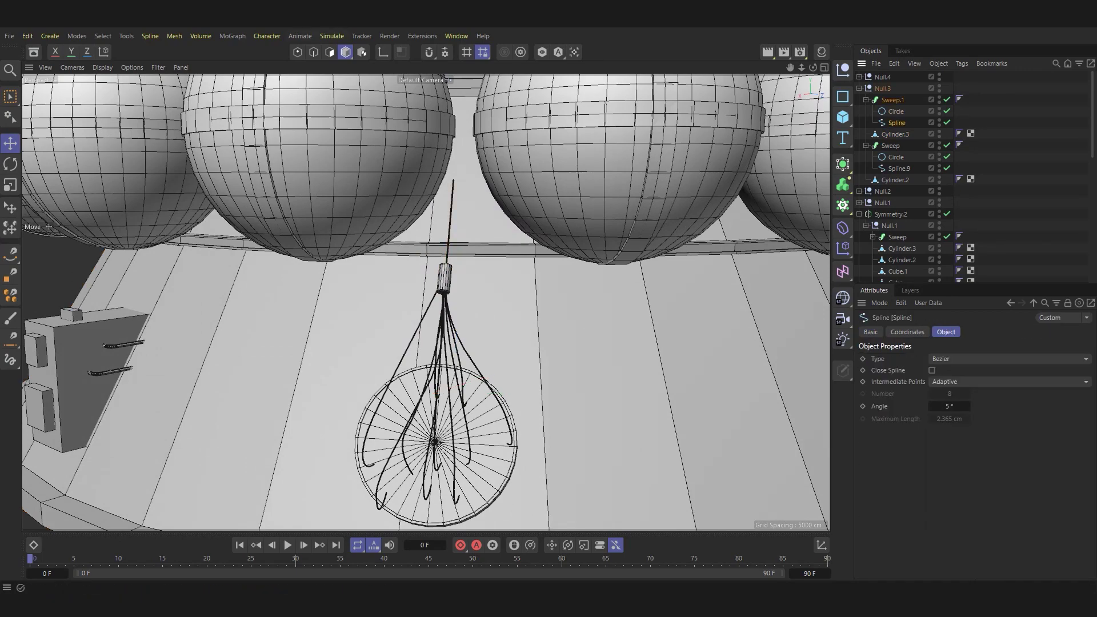
key(Return)
key(0)
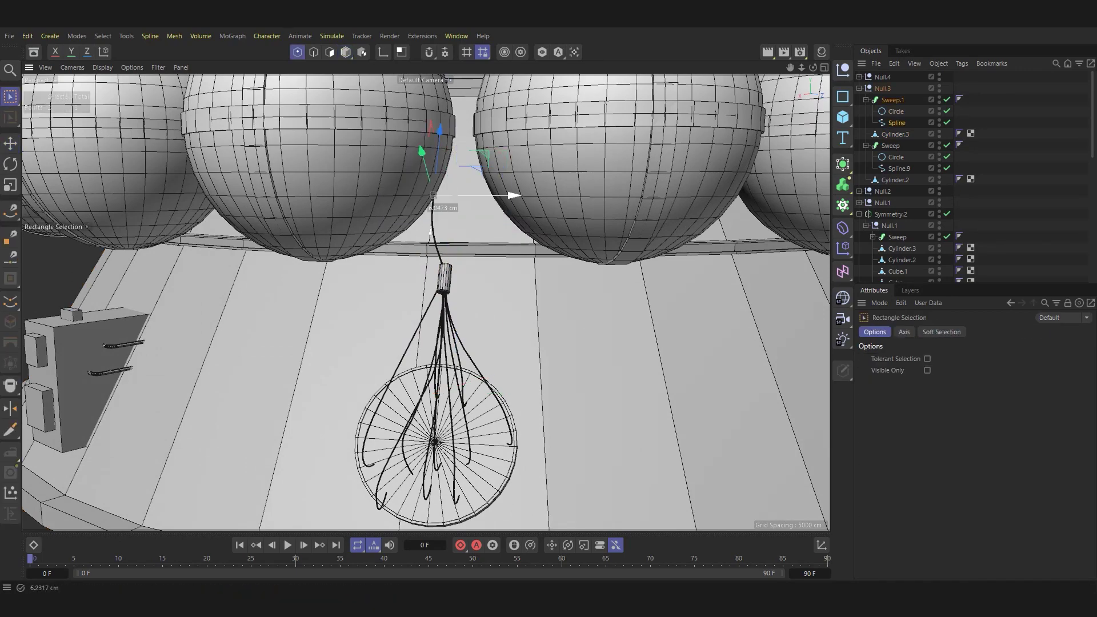
key(e)
key(Return)
Delete the leftover empty Null.4 and review the mounted disc assembly.
scroll(425, 302, down, 3)
scroll(425, 302, down, 3)
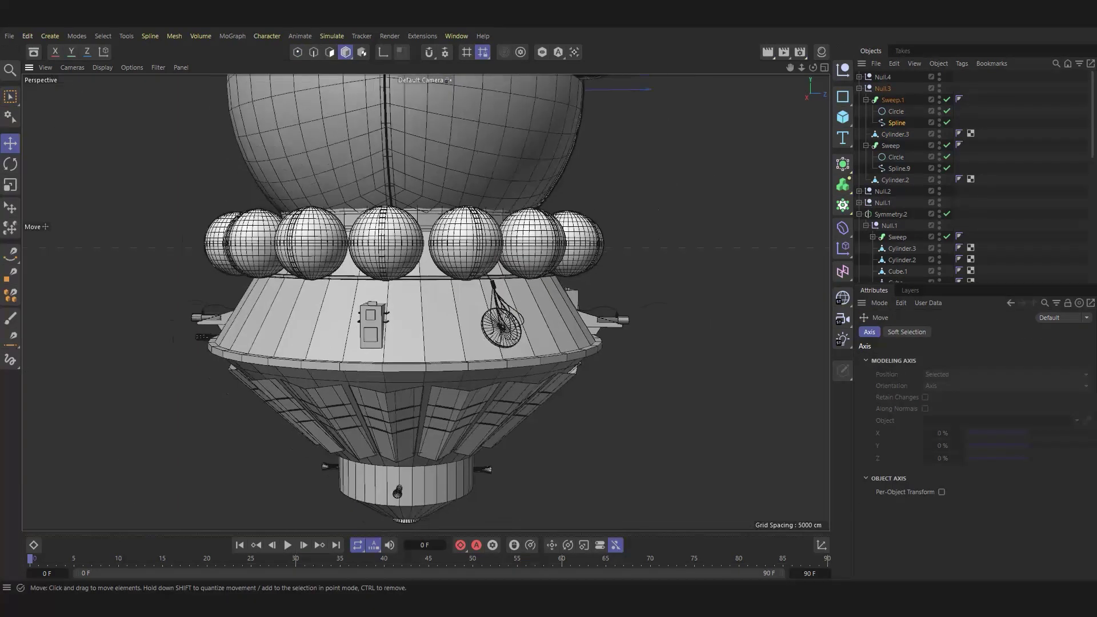
scroll(425, 302, up, 2)
key(Left)
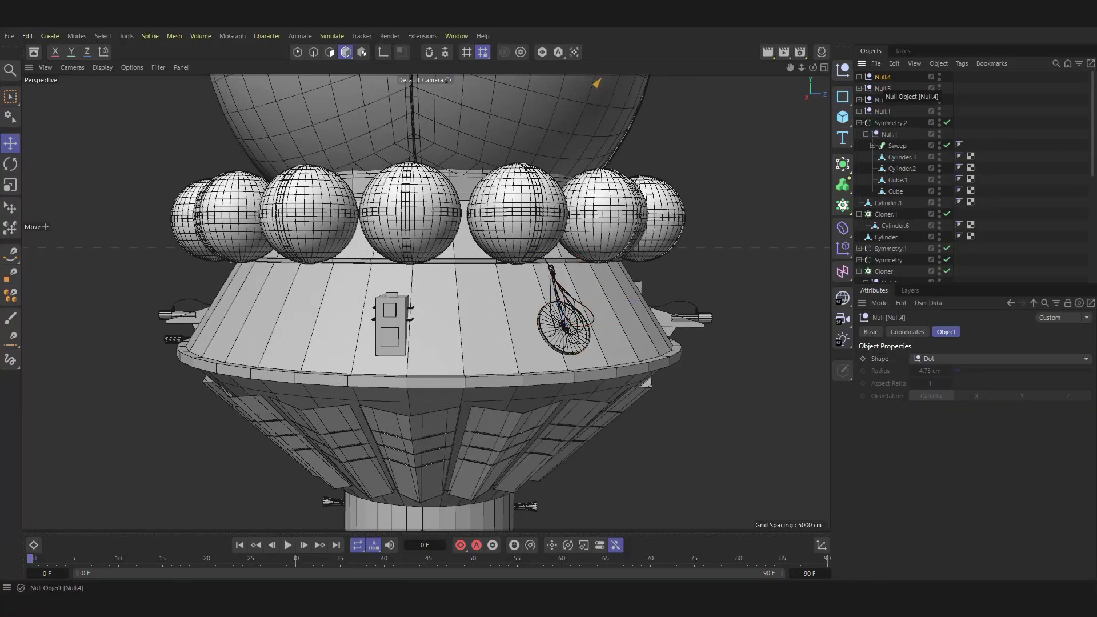
scroll(604, 212, down, 3)
key(Delete)
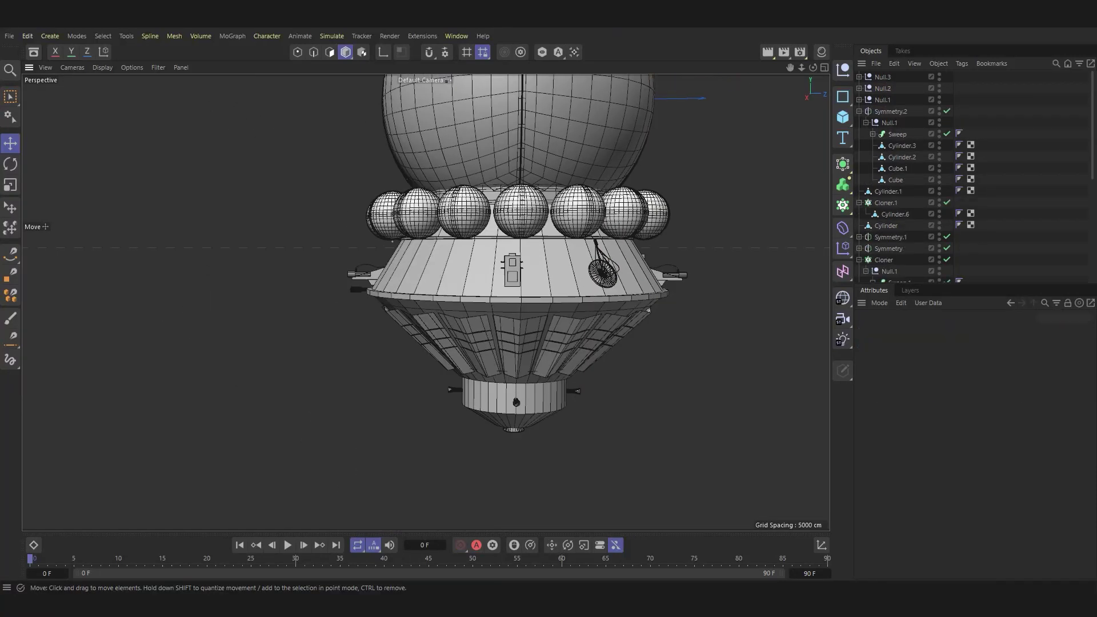
scroll(604, 211, up, 2)
alt+drag(604, 212, 576, 217)
click(883, 77)
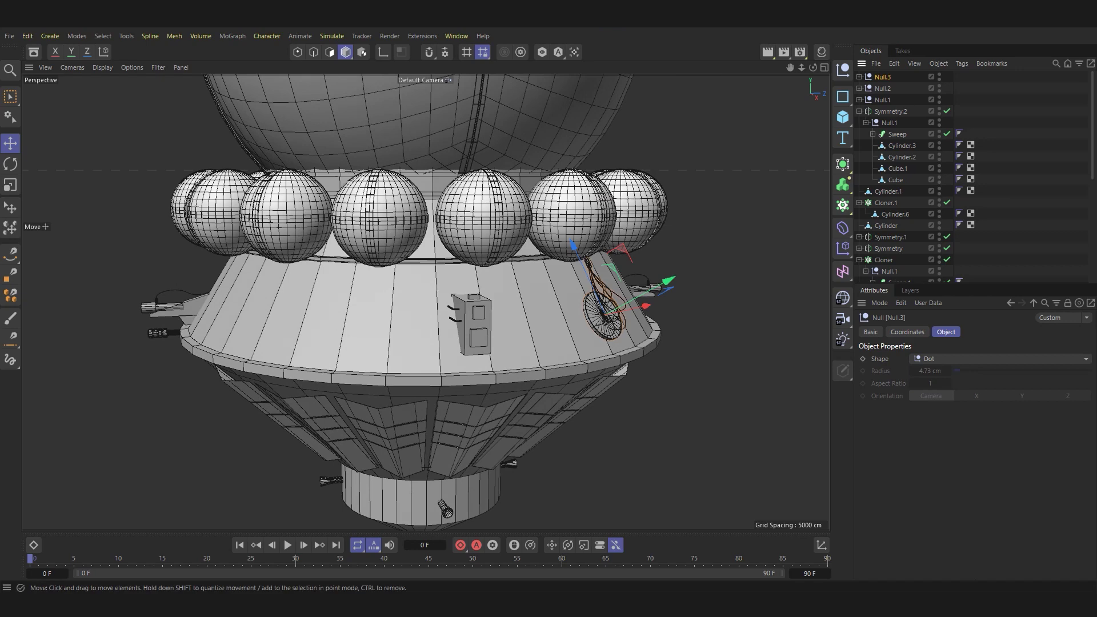
alt+drag(594, 337, 604, 340)
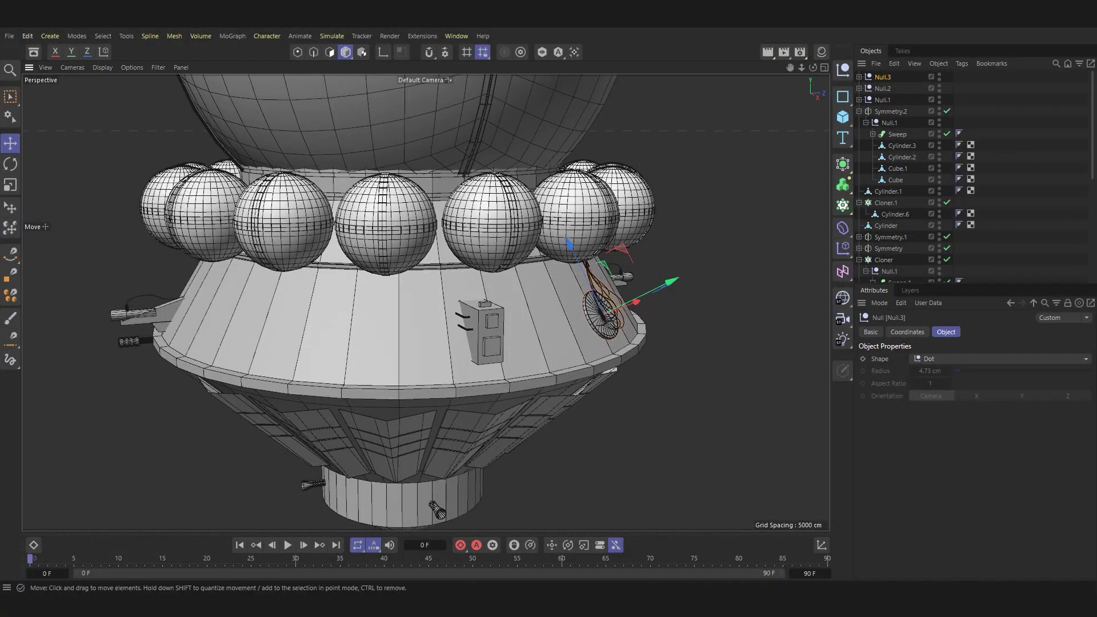
key(alt+Tab)
key(alt+Tab)
Mirror Null.3's disc assembly across the XY plane with a Symmetry generator.
click(843, 164)
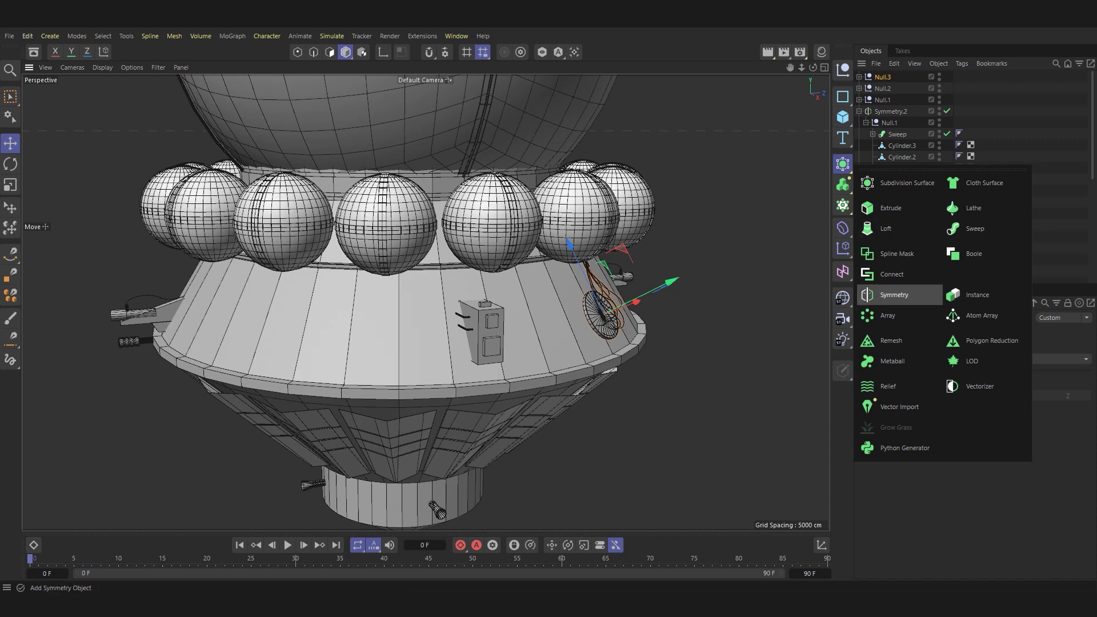
click(896, 294)
drag(882, 88, 890, 76)
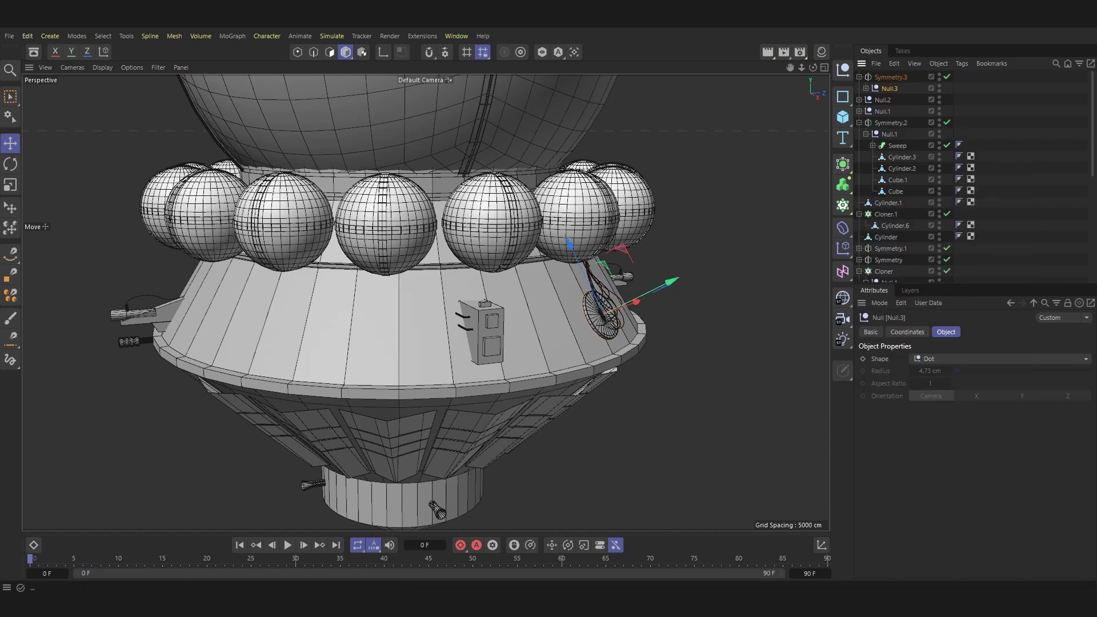
click(890, 76)
click(938, 358)
alt+drag(365, 302, 425, 301)
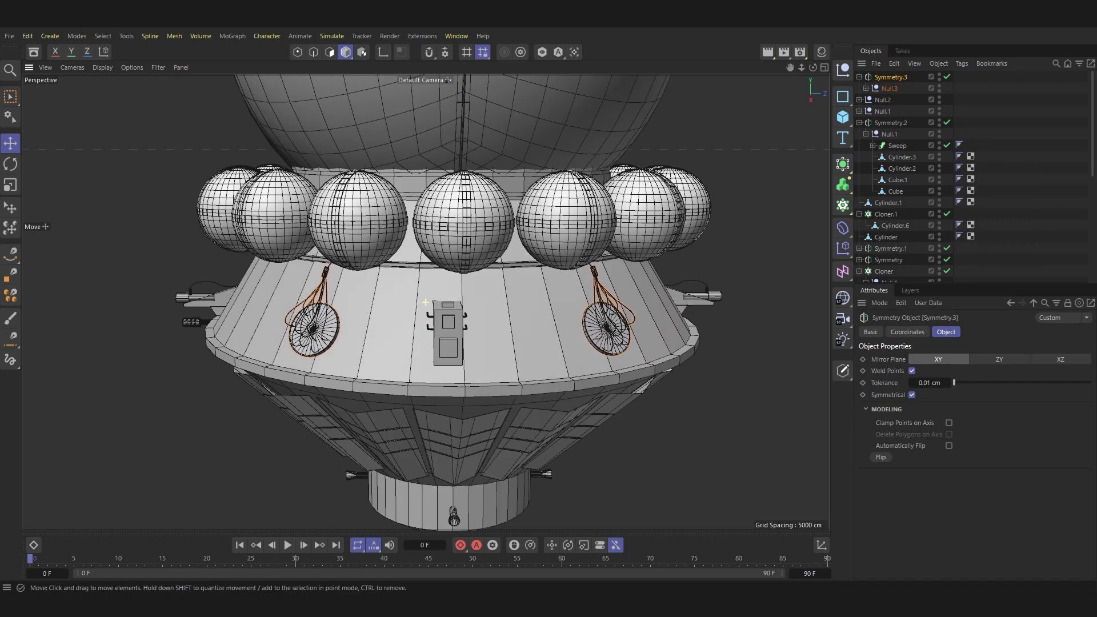
click(999, 359)
click(938, 358)
mouse_move(560, 351)
alt+mouse_down()
mouse_move(618, 351)
mouse_move(557, 194)
alt+mouse_up()
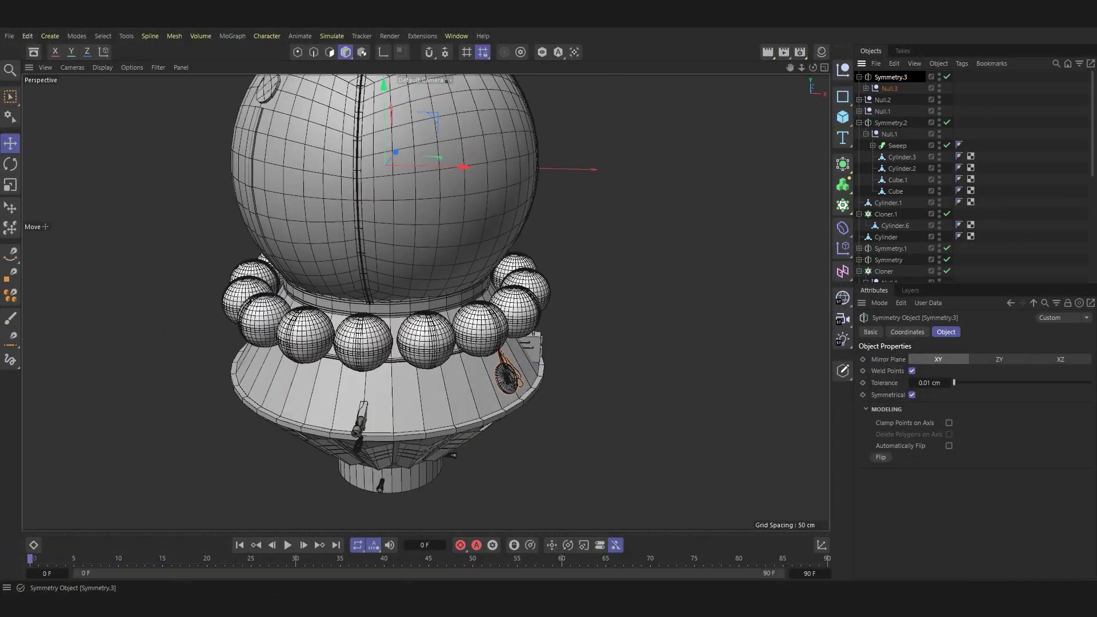
Duplicate the mirrored pair as Symmetry.4 and rotate the copy around the capsule.
key(ctrl+c)
key(ctrl+v)
key(h)
key(r)
drag(442, 209, 452, 209)
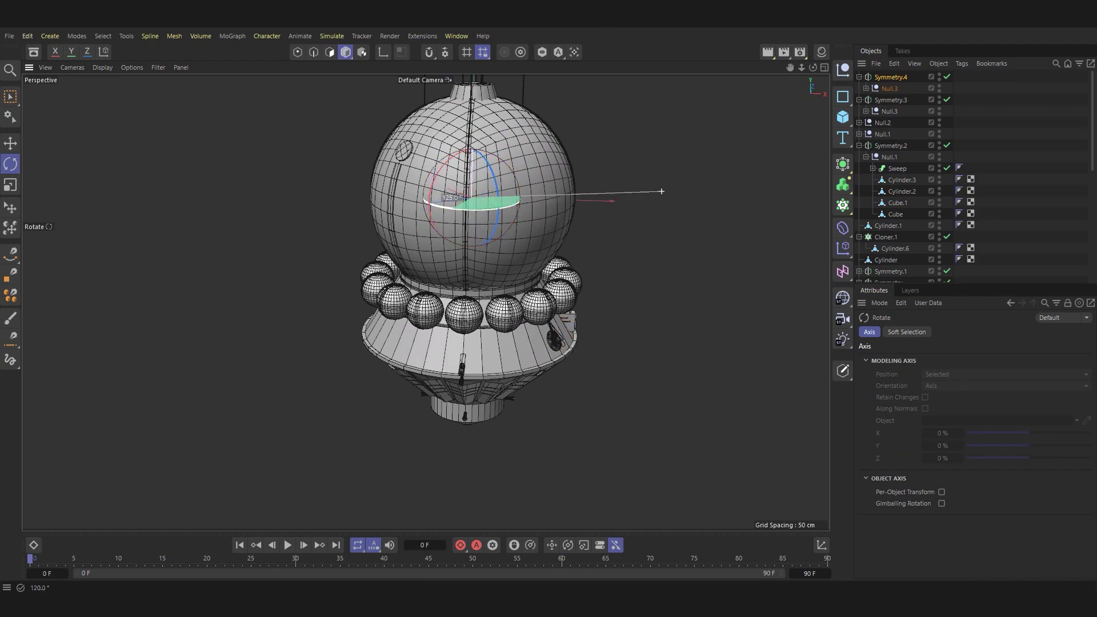
drag(661, 191, 734, 123)
mouse_move(677, 94)
alt+mouse_down()
mouse_move(418, 294)
mouse_move(628, 220)
alt+mouse_up()
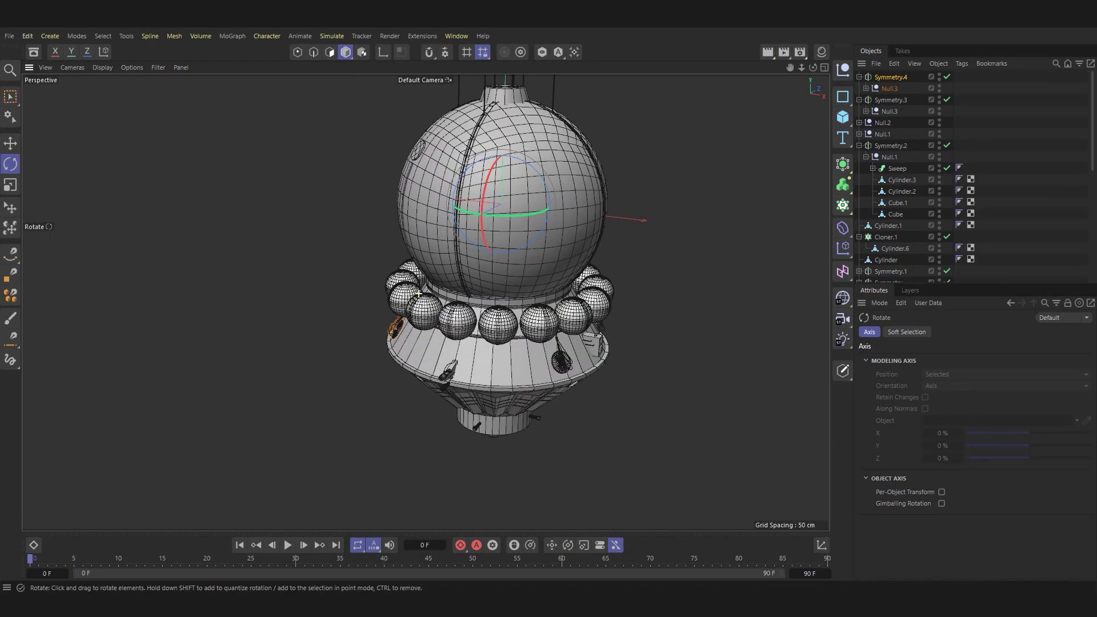
key(e)
scroll(640, 399, up, 3)
scroll(640, 400, down, 3)
alt+drag(571, 409, 529, 399)
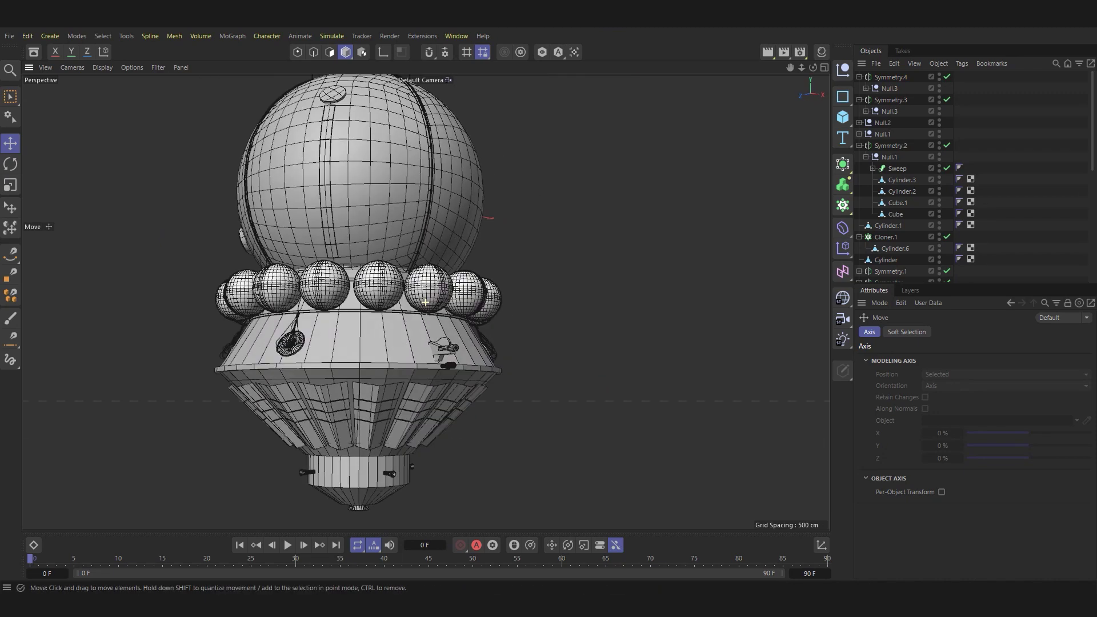
Add a Cylinder primitive and move it to the capsule's right.
click(842, 116)
click(964, 136)
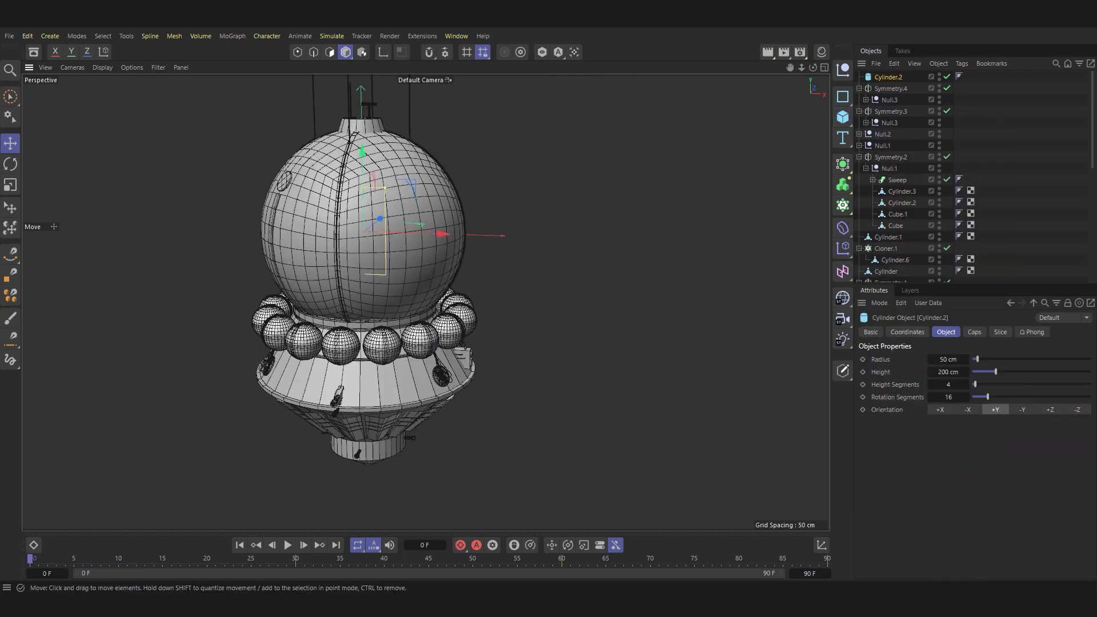
mouse_move(376, 228)
mouse_down()
mouse_move(600, 229)
mouse_move(610, 194)
mouse_up()
Shorten the cylinder and thin it to about 6 cm radius.
drag(604, 193, 602, 209)
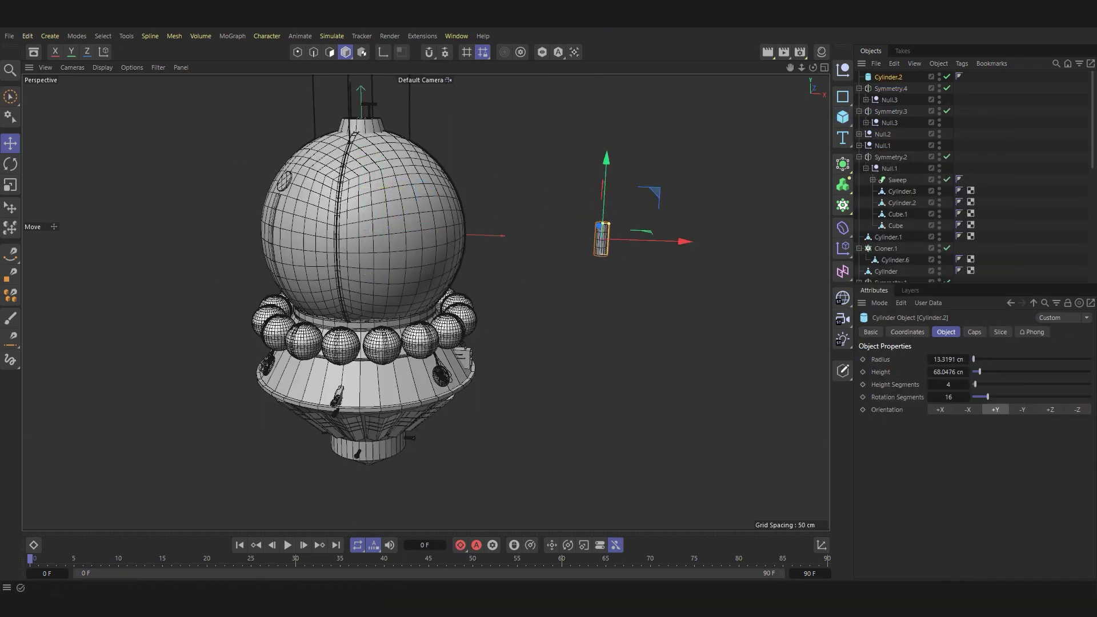
key(o)
drag(568, 275, 559, 275)
drag(537, 206, 537, 225)
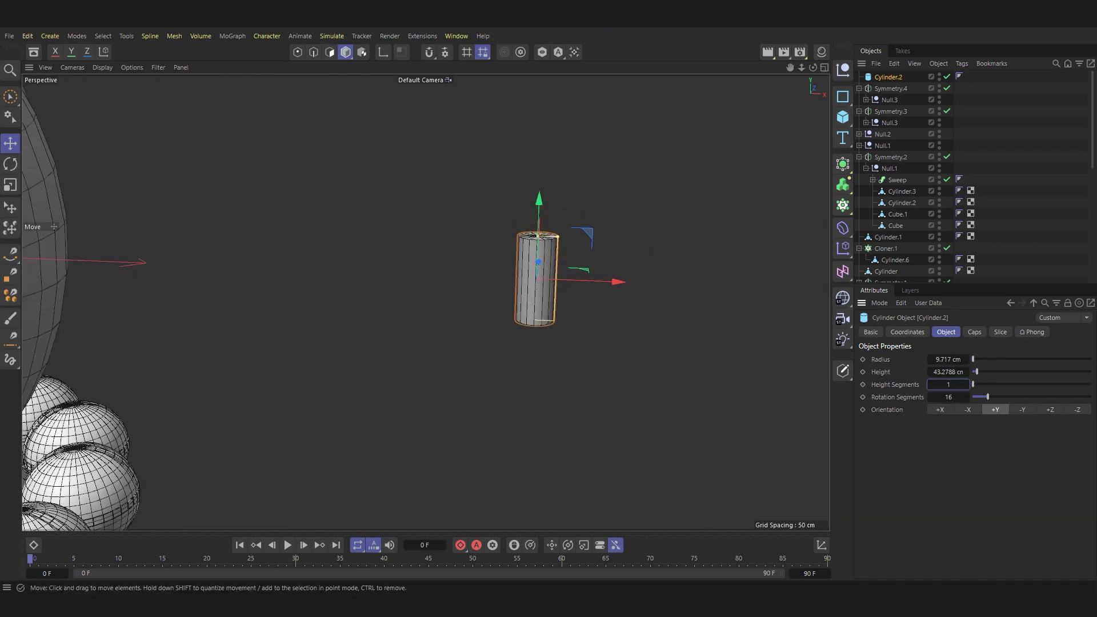
mouse_move(557, 235)
mouse_down()
mouse_move(548, 131)
mouse_move(563, 131)
mouse_up()
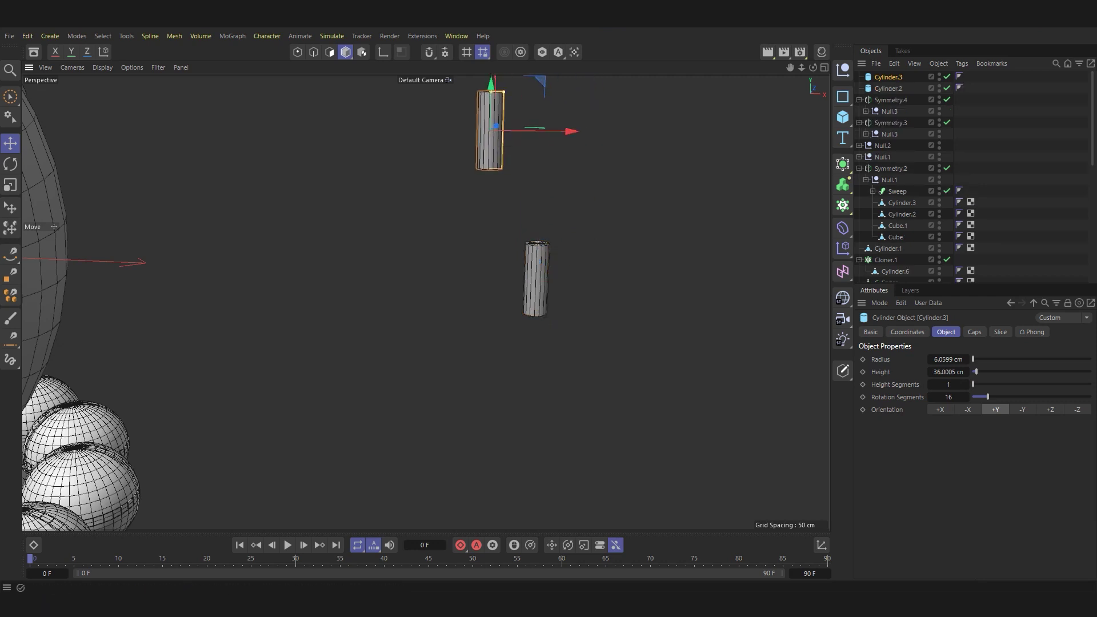
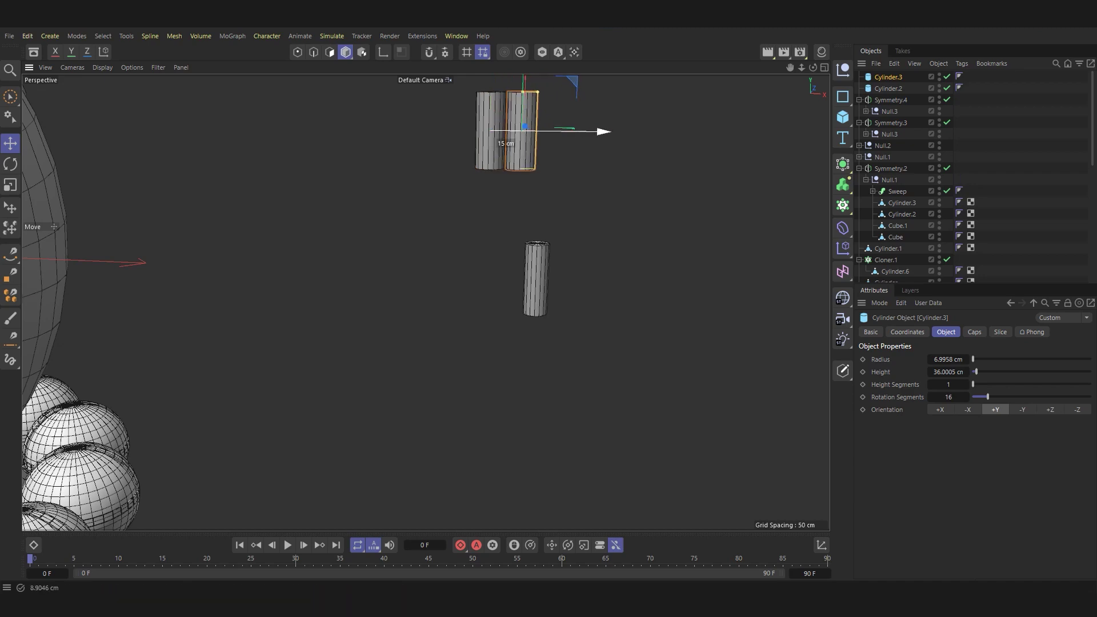
Ctrl-drag a copy of Cylinder.3 to the right as a fourth small cylinder.
ctrl+drag(568, 131, 673, 131)
click(673, 343)
alt+drag(674, 343, 702, 337)
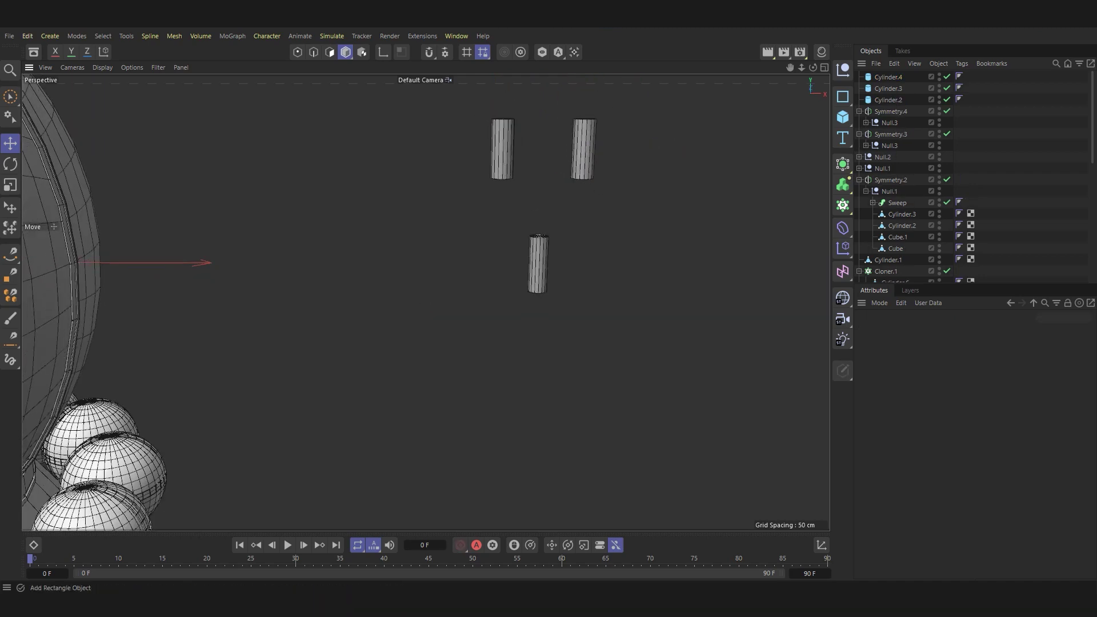
Add a Rectangle spline in the XY plane with a 50 cm width.
click(842, 96)
scroll(471, 231, down, 5)
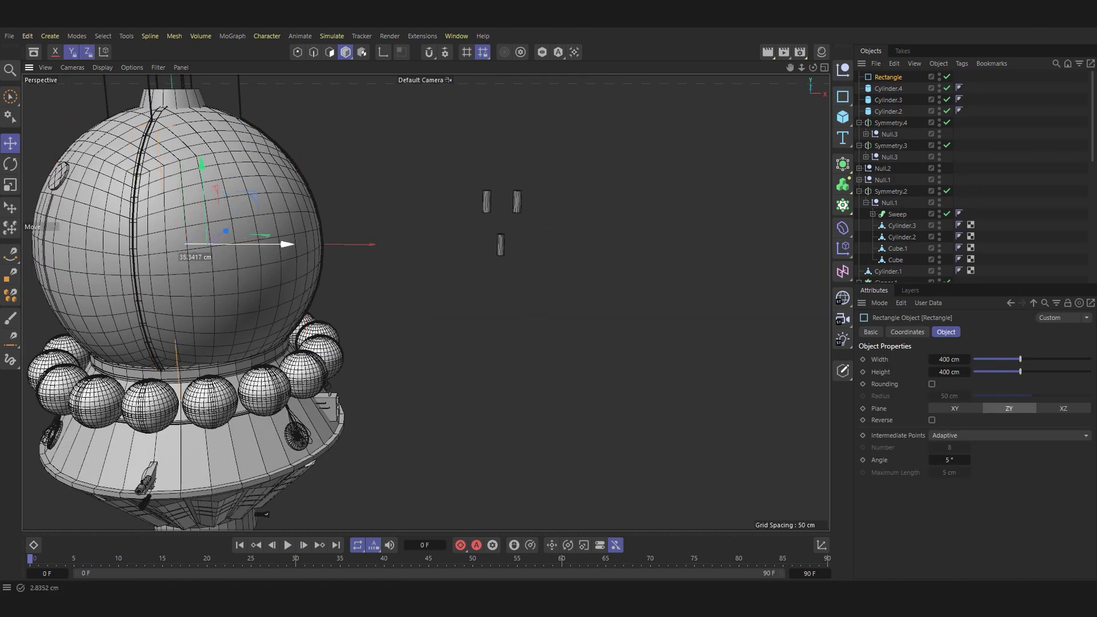
click(1063, 408)
click(954, 408)
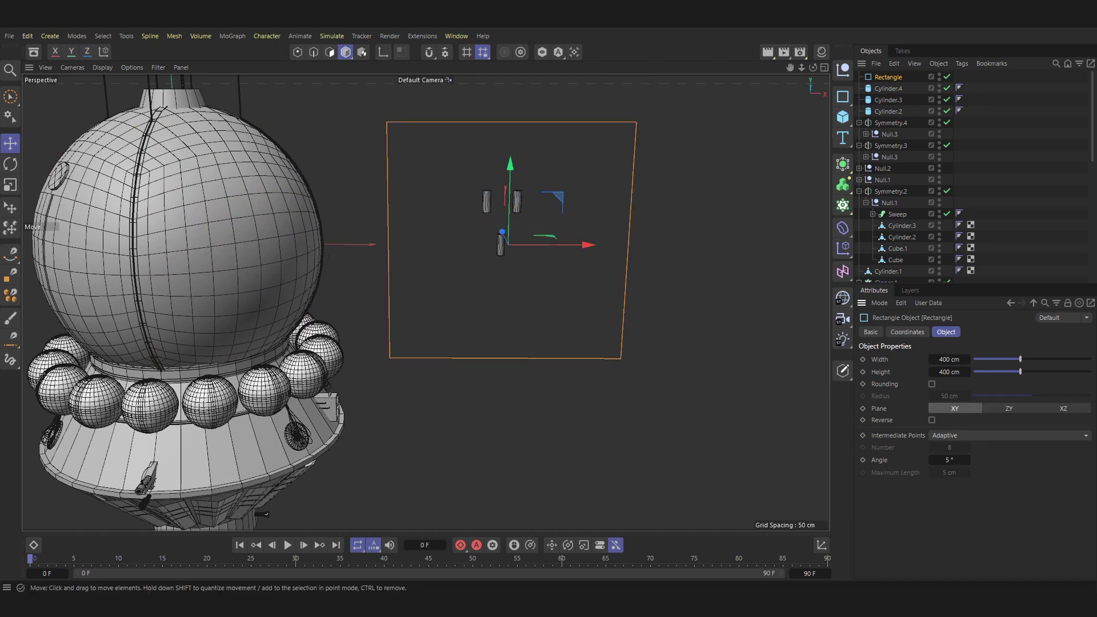
double_click(949, 359)
text(50)
key(Return)
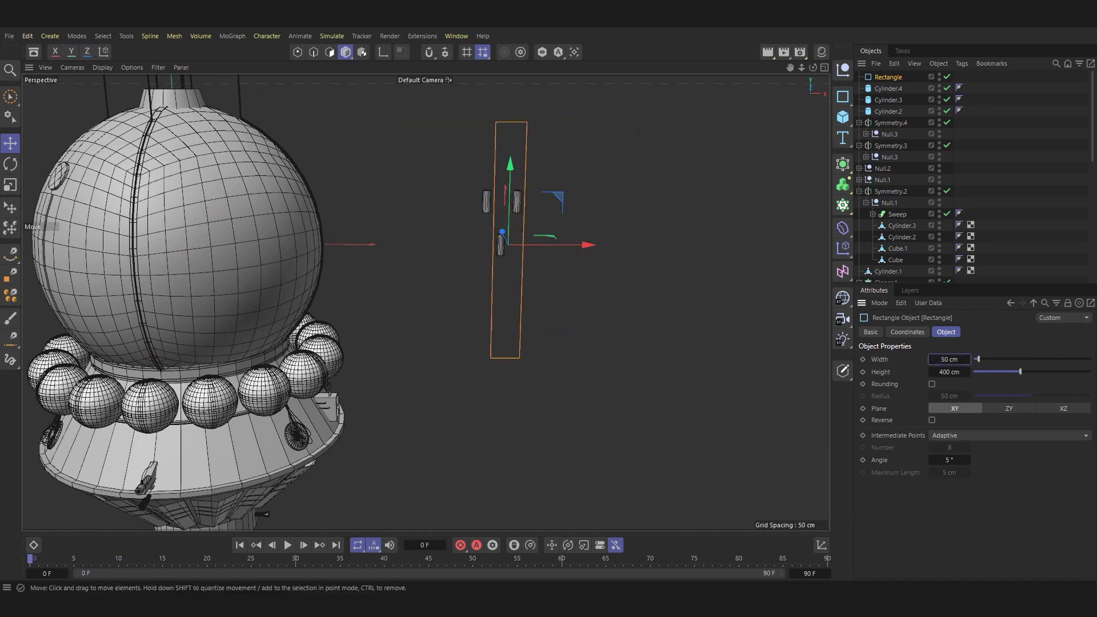
Set the rectangle's height to 124 cm and move it to frame the upper cylinders.
scroll(577, 217, up, 3)
drag(451, 268, 440, 269)
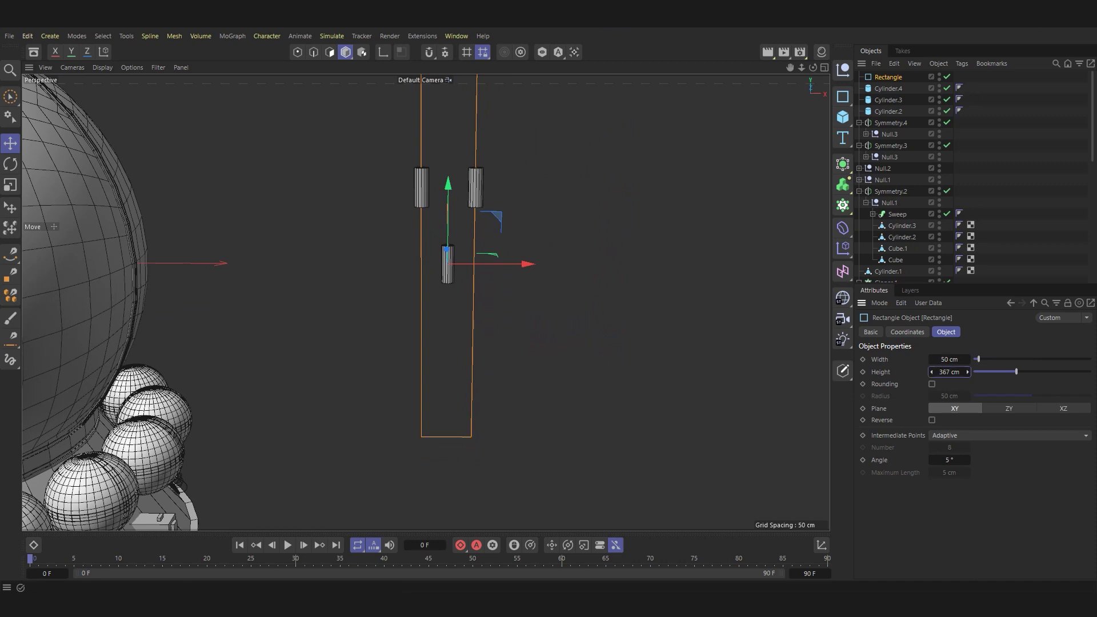
drag(990, 371, 987, 372)
drag(448, 228, 447, 160)
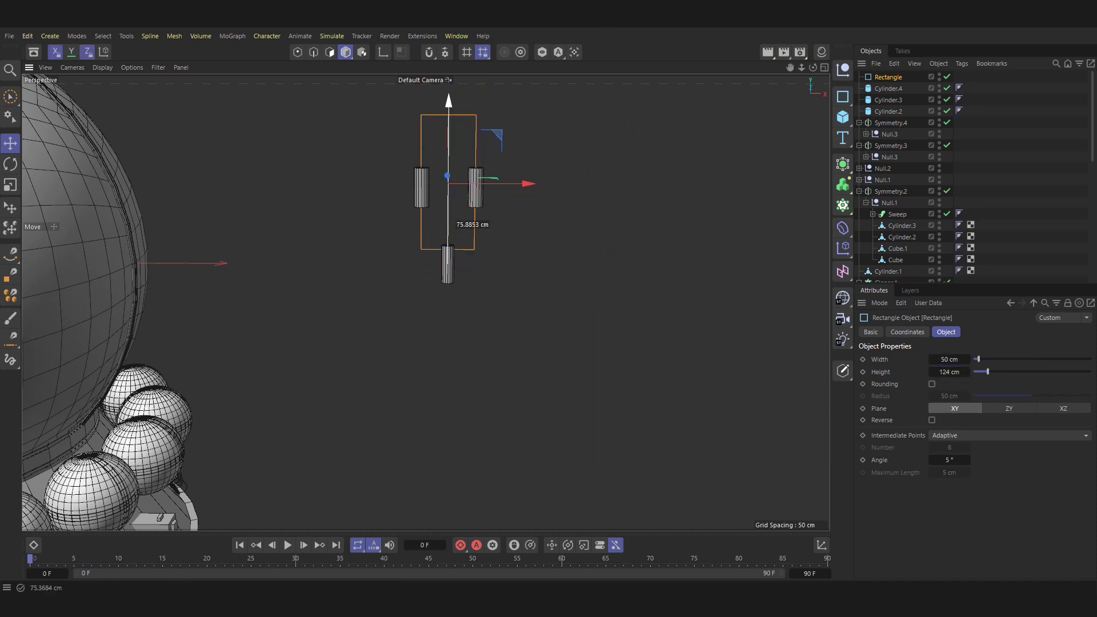
drag(448, 224, 448, 228)
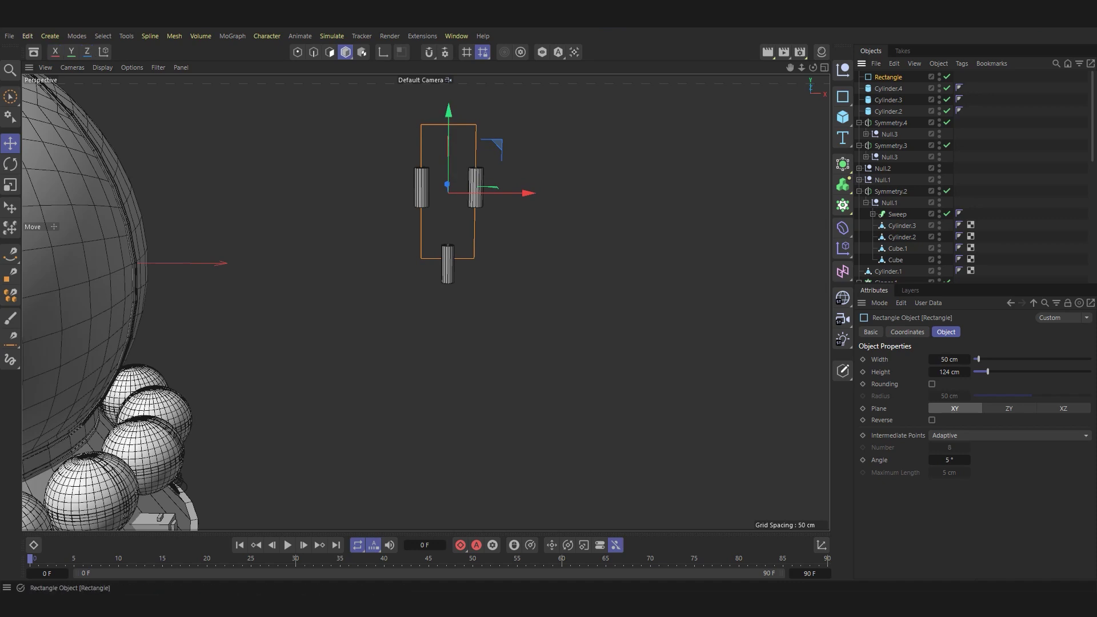
Make the rectangle editable and rotate it 90°.
key(c)
click(297, 52)
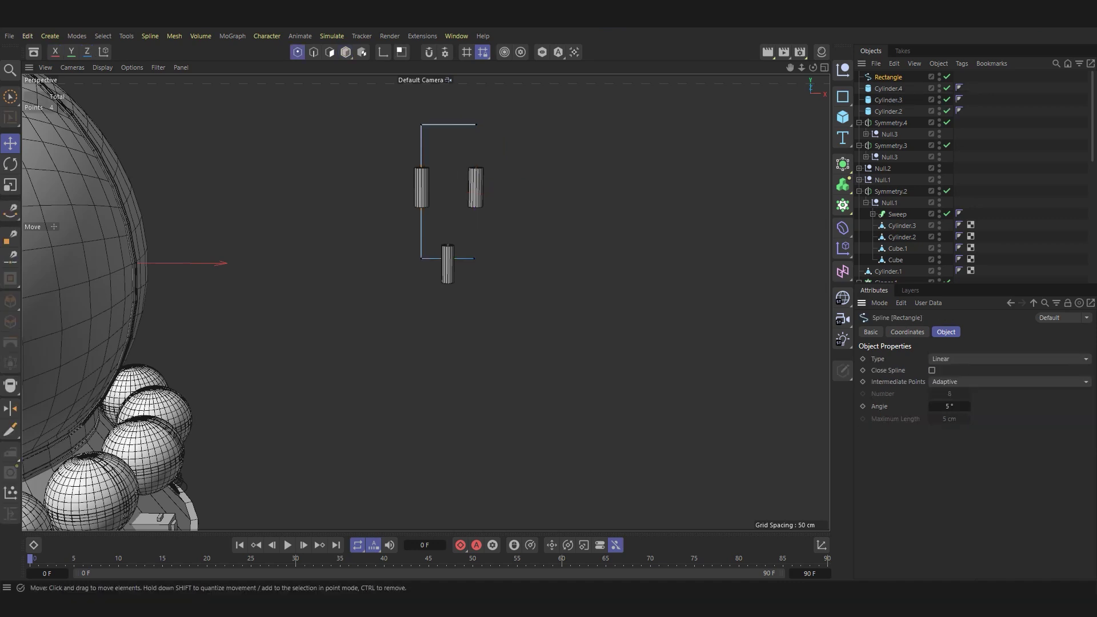
key(r)
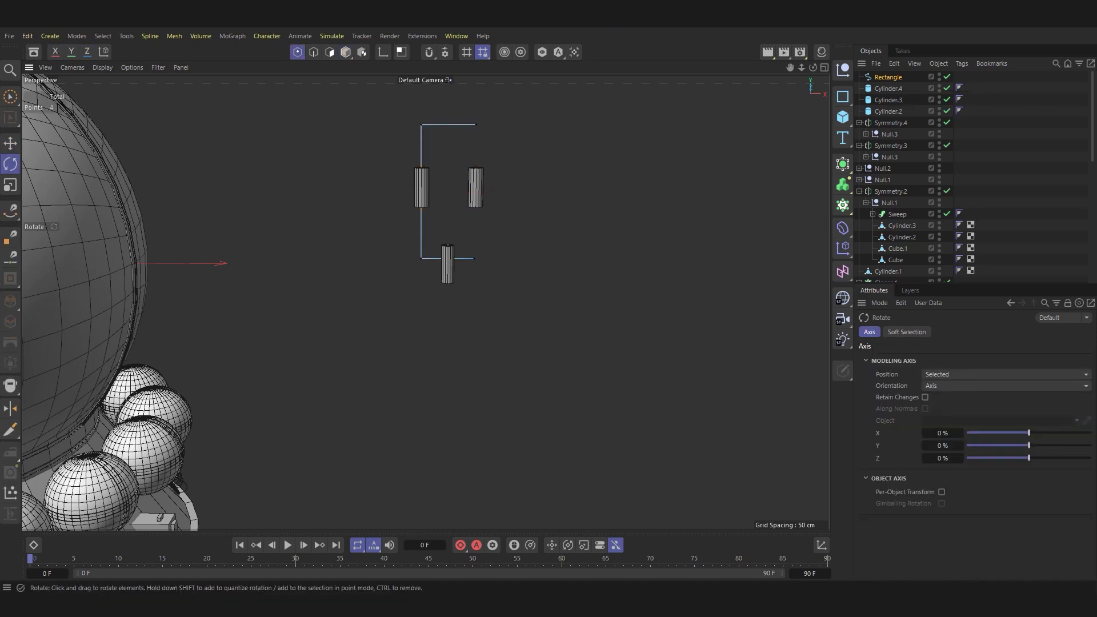
click(345, 52)
mouse_move(487, 192)
mouse_down()
mouse_move(490, 176)
mouse_move(445, 146)
mouse_up()
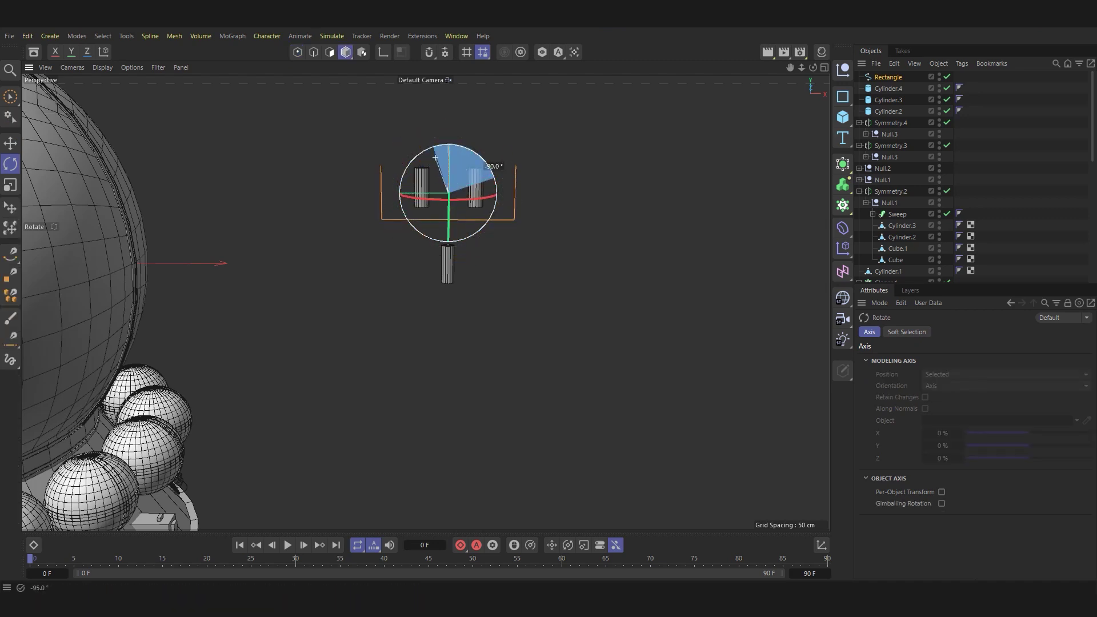
key(e)
Scale the spline points narrower and raise the top points above the upper cylinders.
click(297, 52)
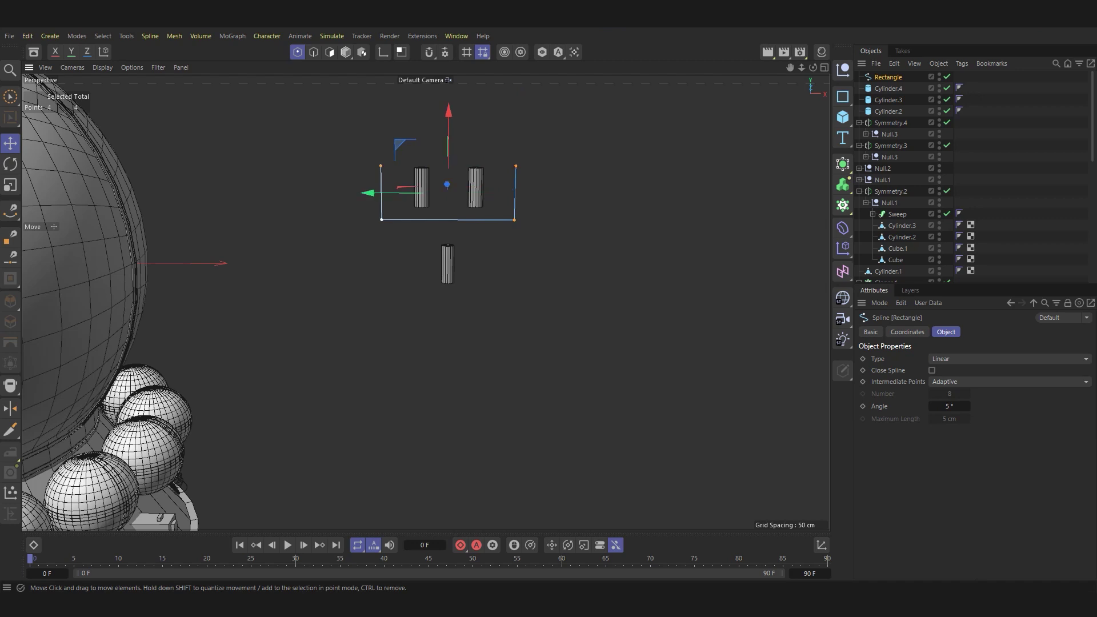
key(t)
drag(415, 193, 448, 215)
key(e)
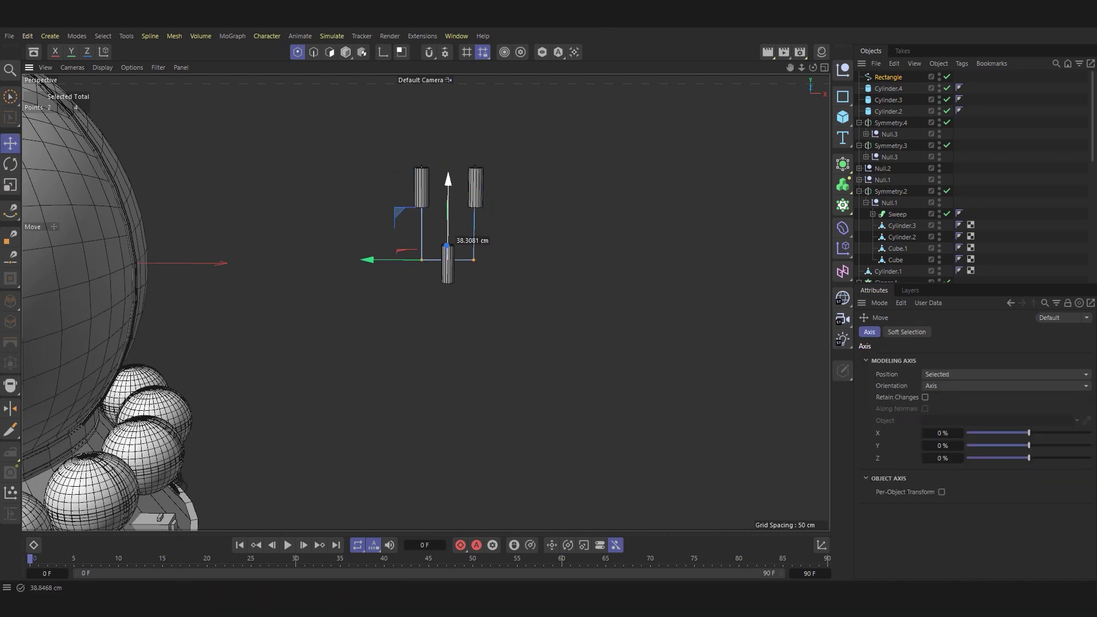
drag(447, 134, 449, 80)
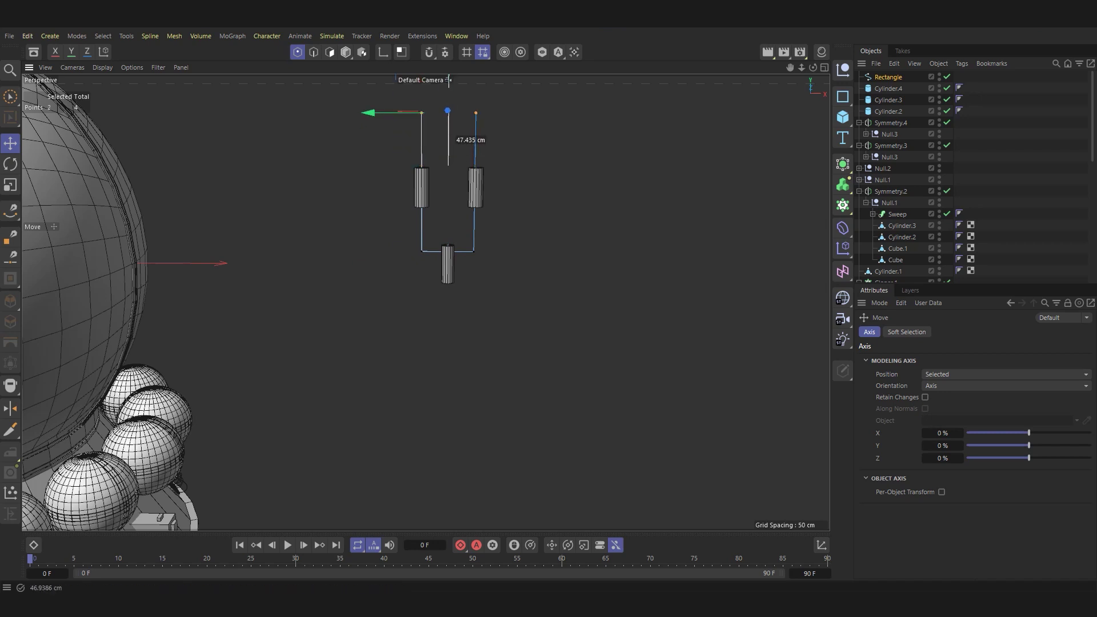
drag(448, 120, 448, 121)
key(s)
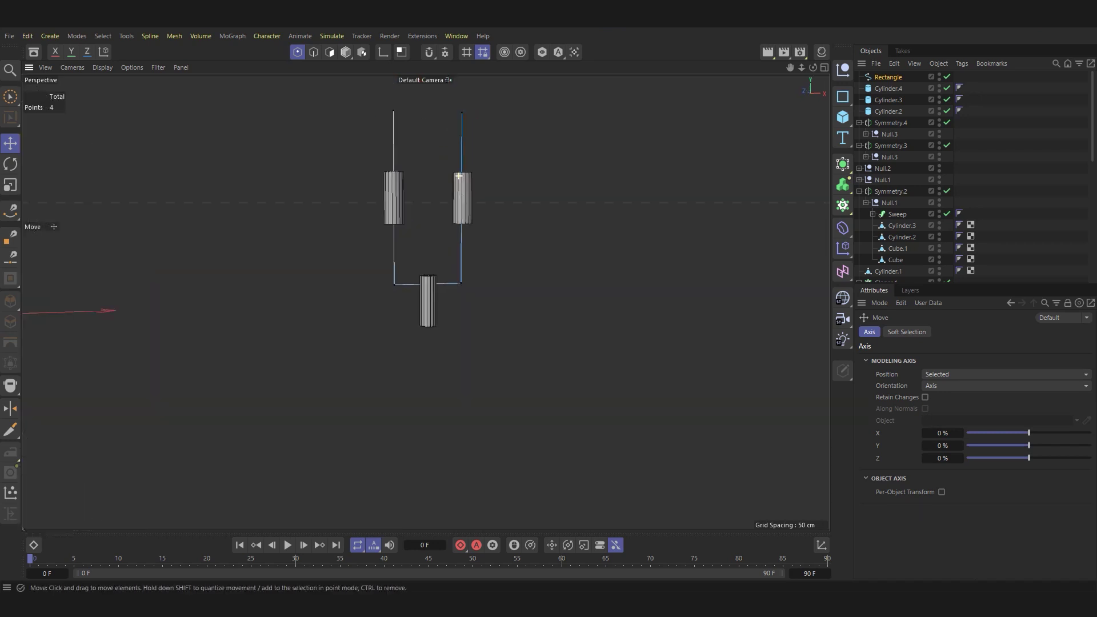
Add a Circle spline with Natural interpolation and a Sweep generator.
click(842, 96)
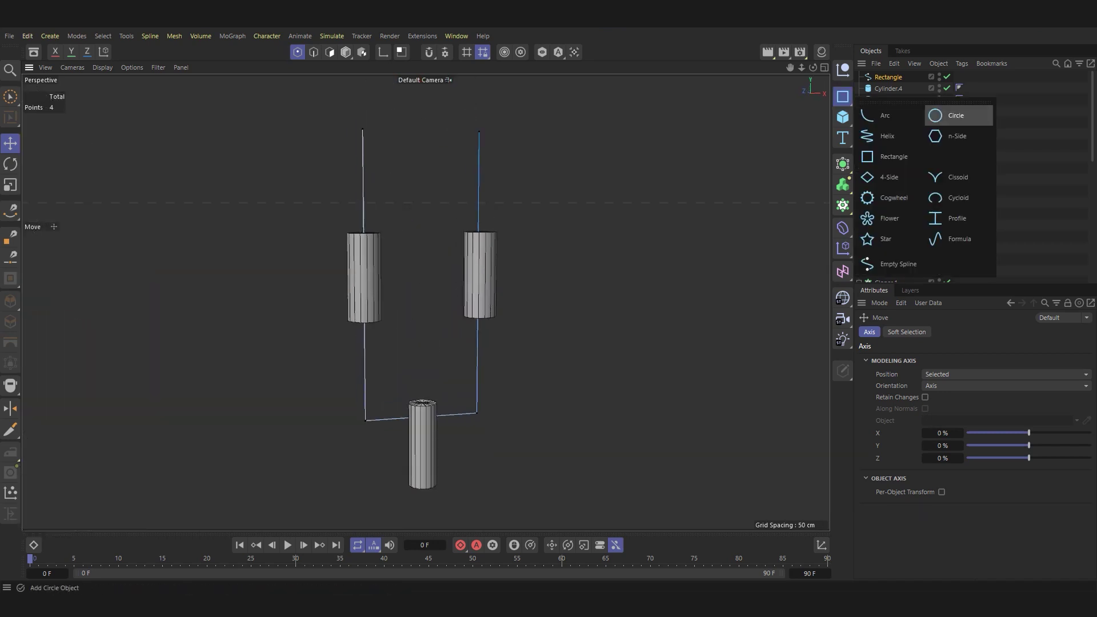
click(956, 115)
click(1008, 447)
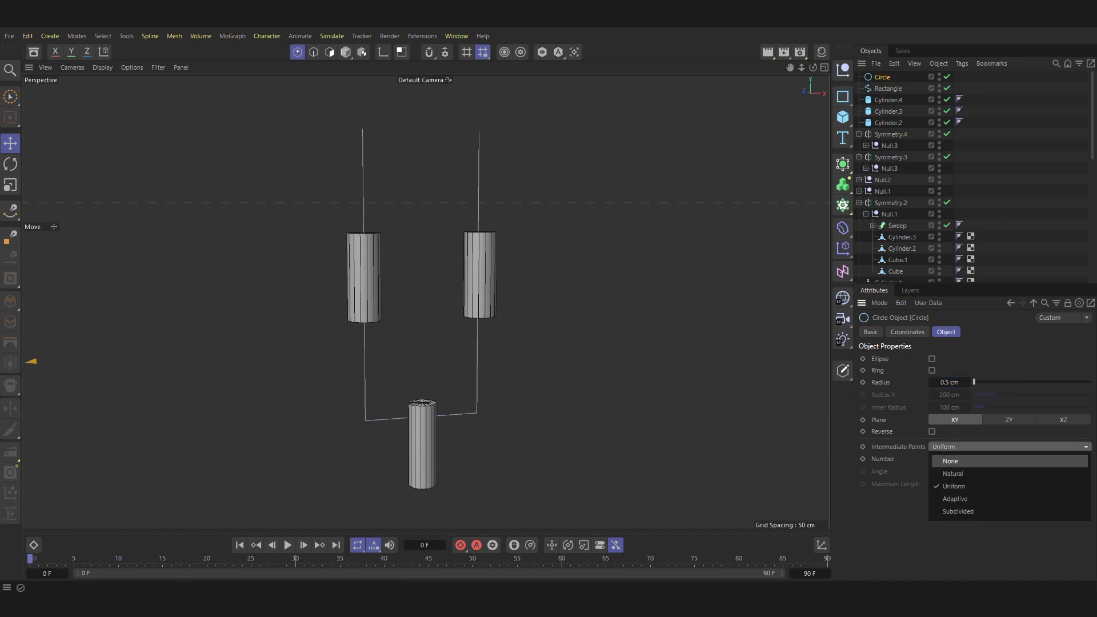
click(948, 459)
click(843, 164)
click(885, 283)
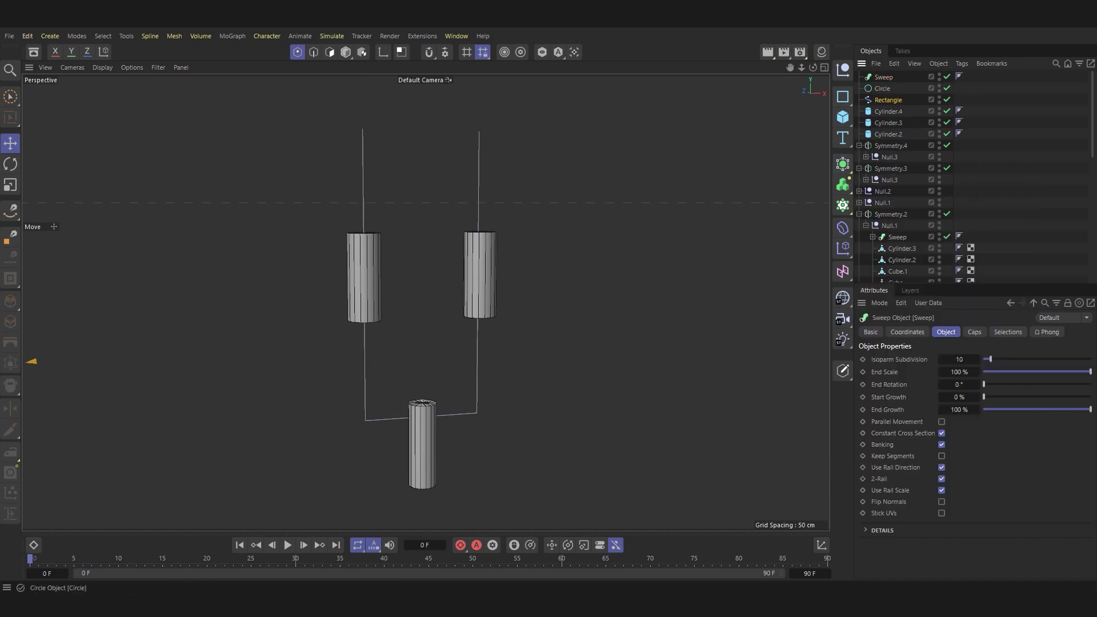
Parent the circle and rectangle under the Sweep and chamfer the U's corners.
drag(882, 88, 883, 77)
click(889, 88)
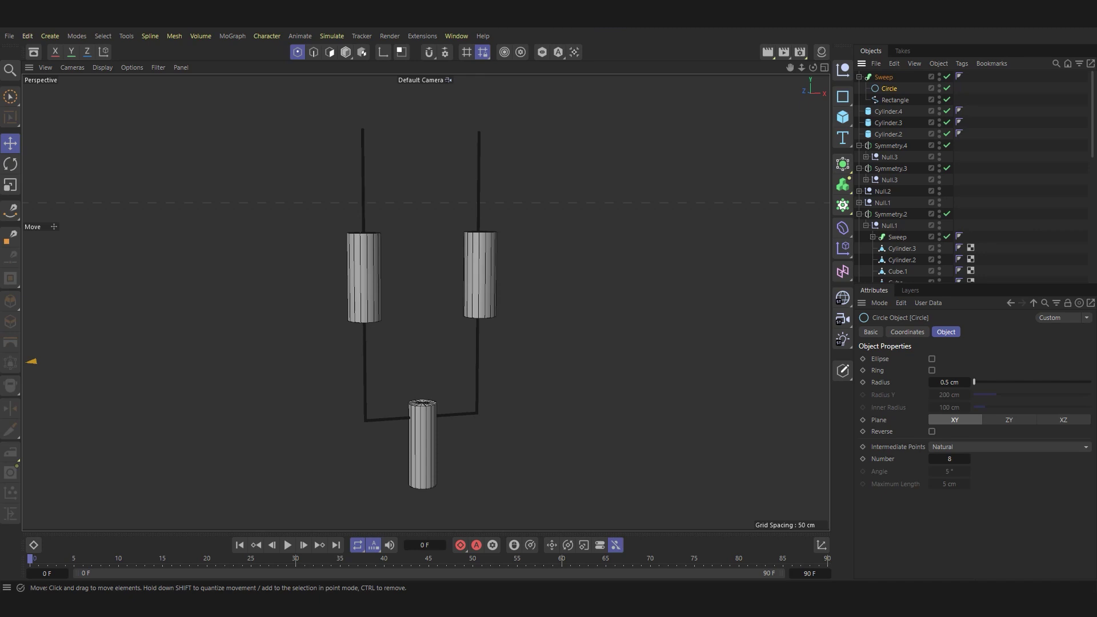
click(894, 99)
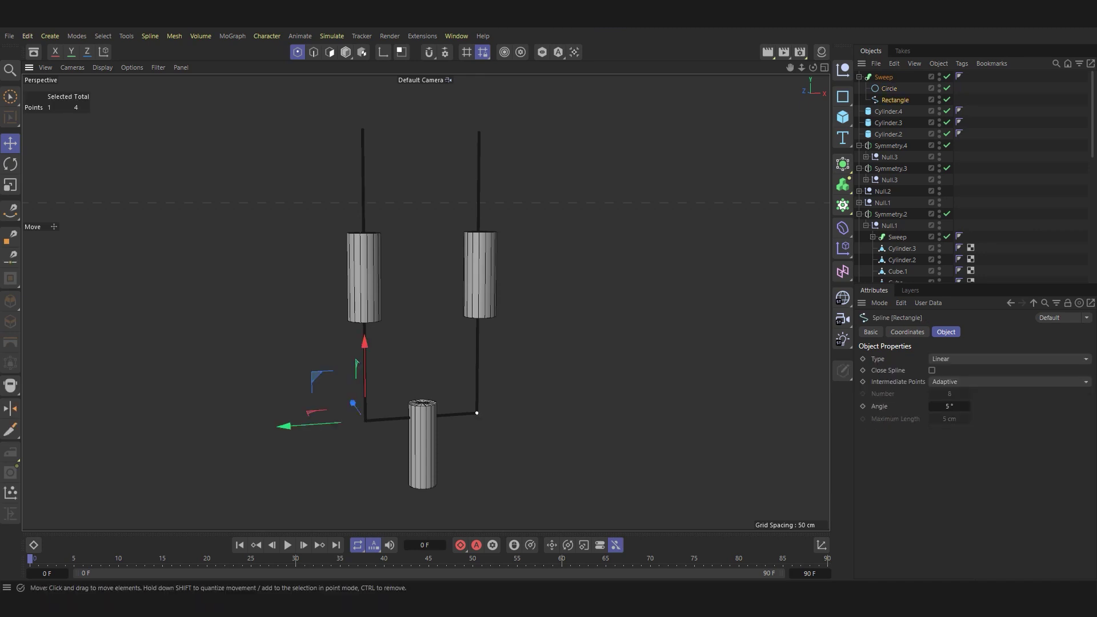
right_click(476, 412)
click(514, 211)
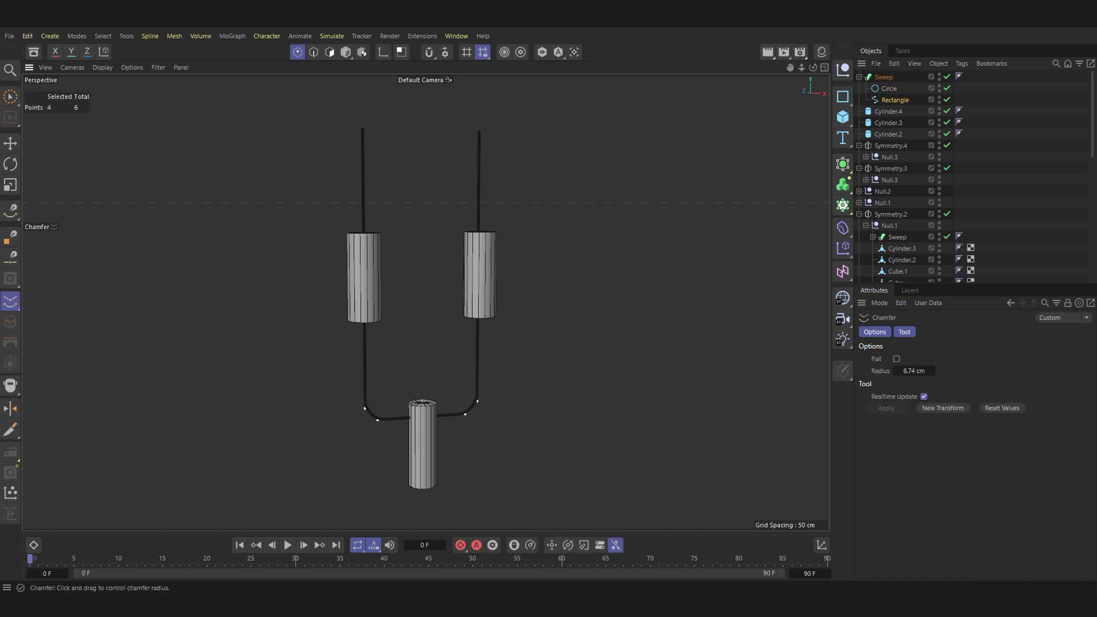
key(e)
Give the circle a 2 cm radius and Number 1, then view from the front.
click(889, 88)
click(948, 382)
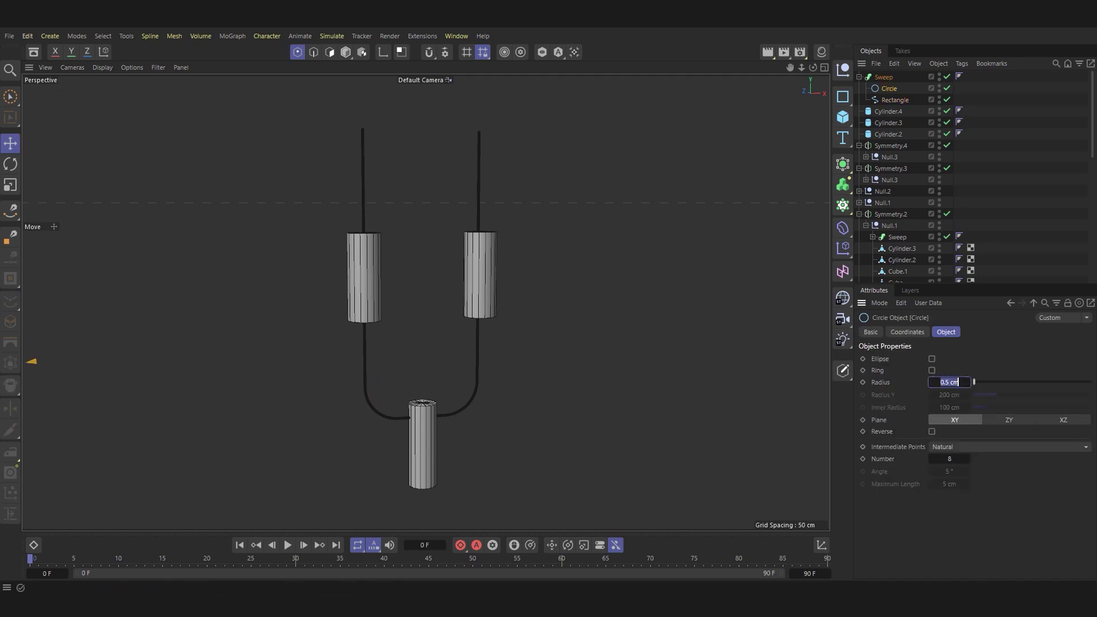
text(2)
key(Return)
scroll(426, 300, up, 5)
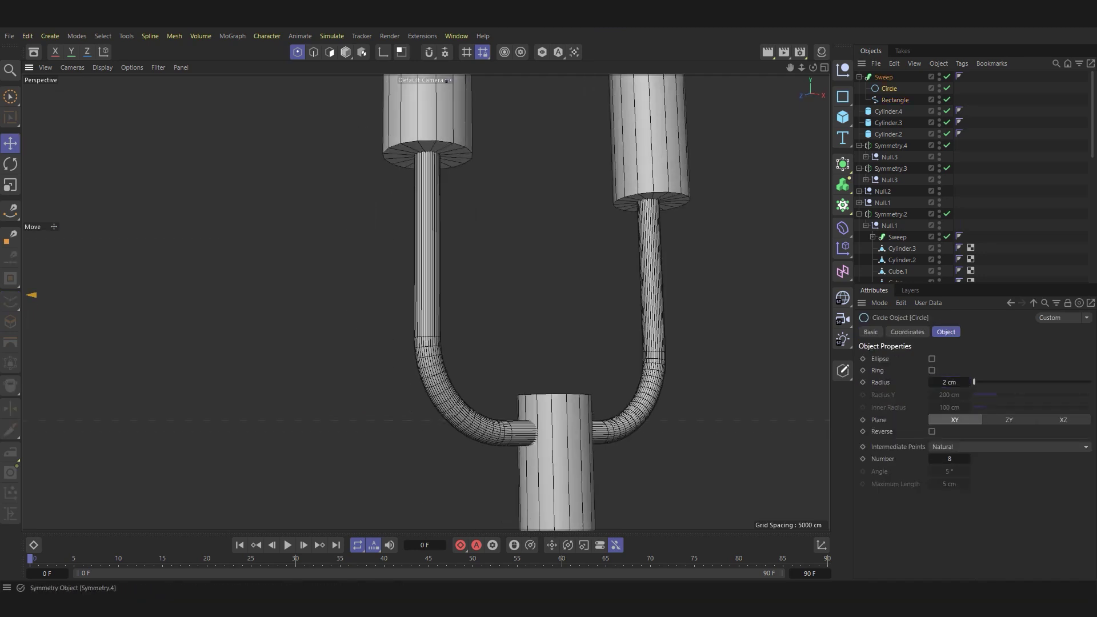
click(949, 458)
text(0)
key(Return)
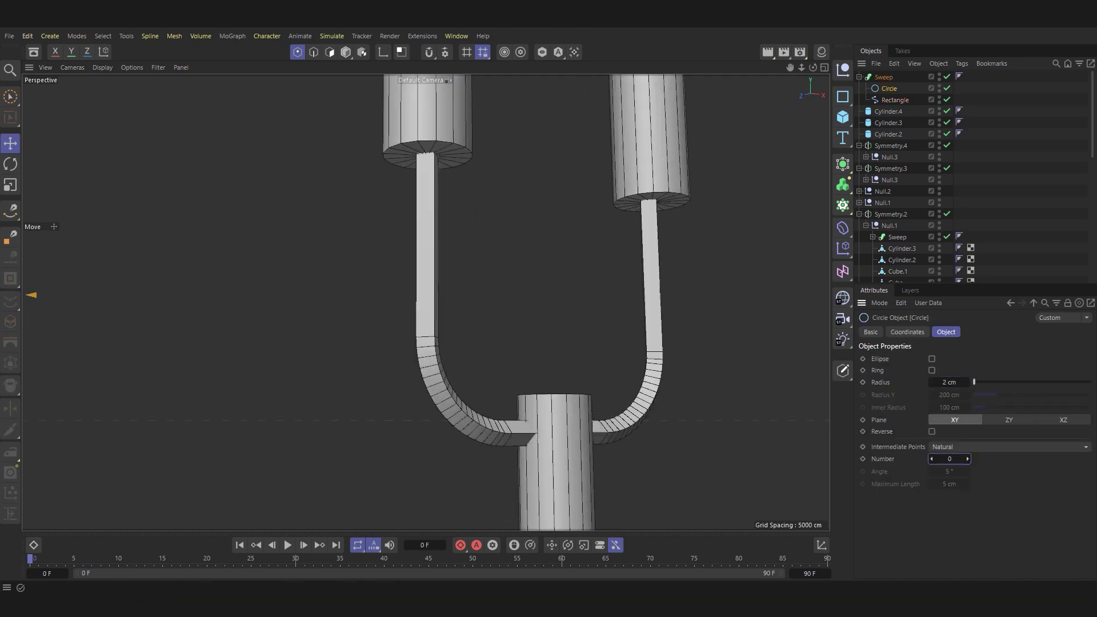
text(1)
key(Return)
key(ctrl+shift+z)
key(ctrl+shift+z)
key(ctrl+shift+z)
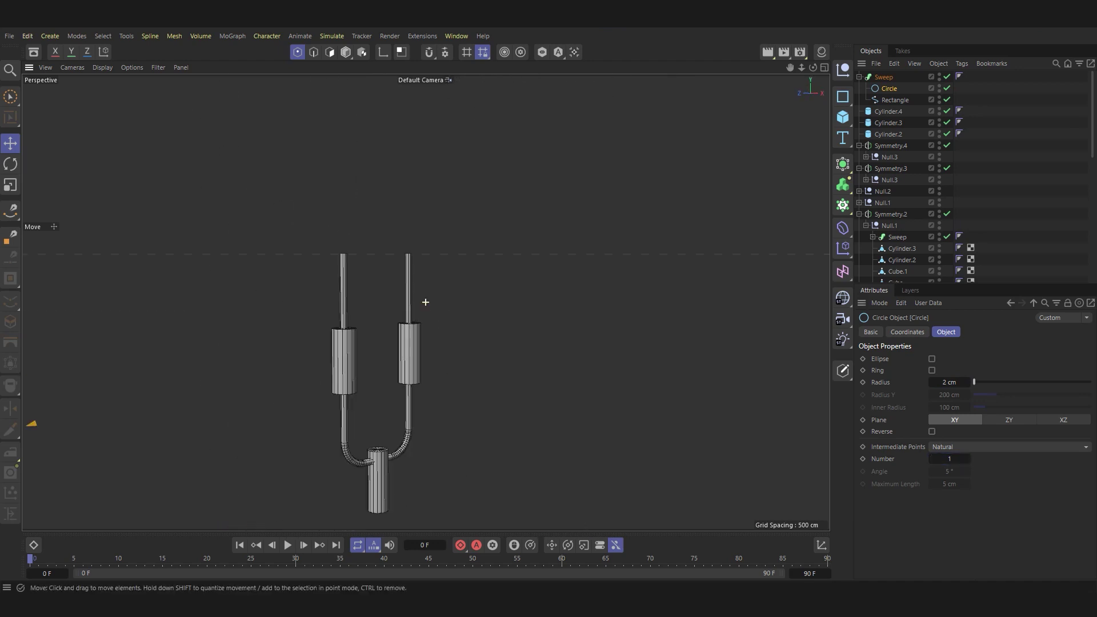
key(ctrl+shift+z)
key(ctrl+shift+z)
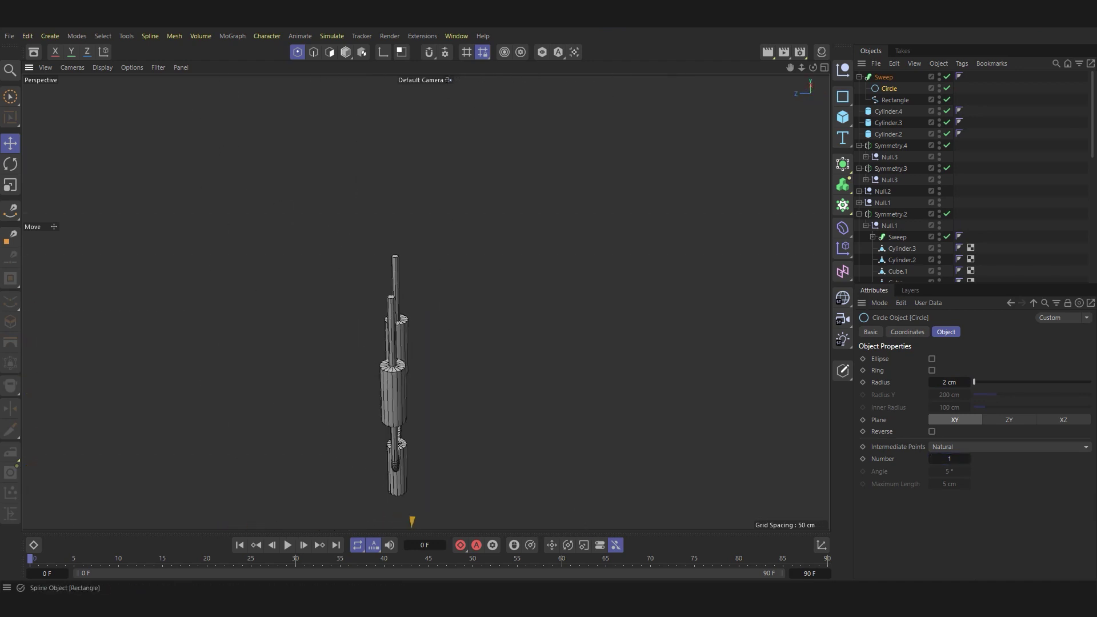
Try bending the tube tops with extra spline points, then undo the bends.
click(895, 100)
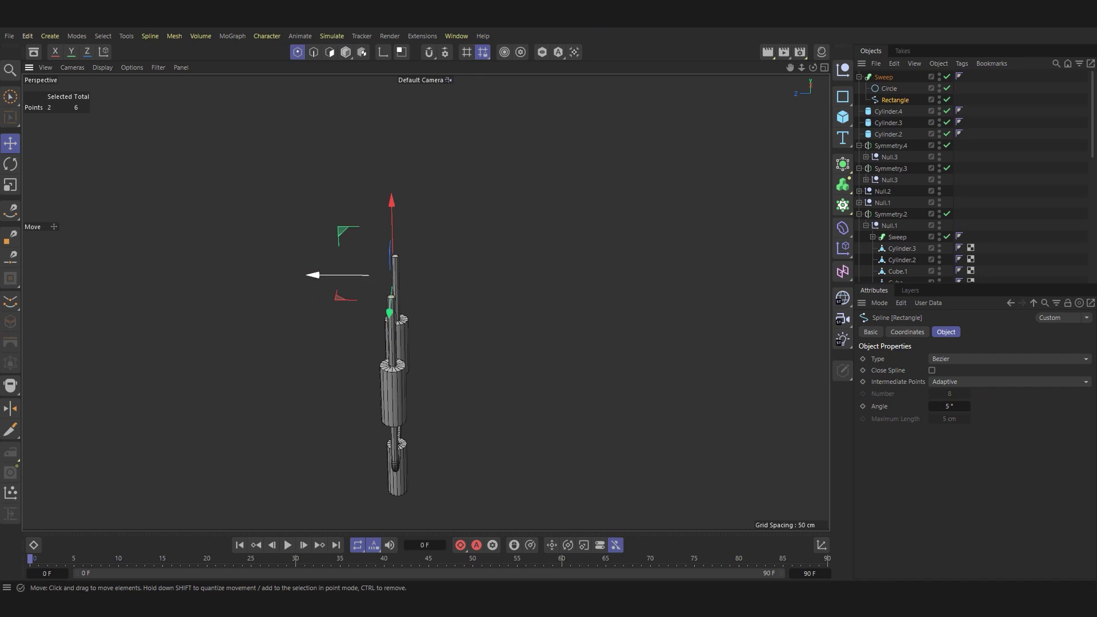
key(ctrl+shift+z)
key(ctrl+shift+z)
key(ctrl+shift+z)
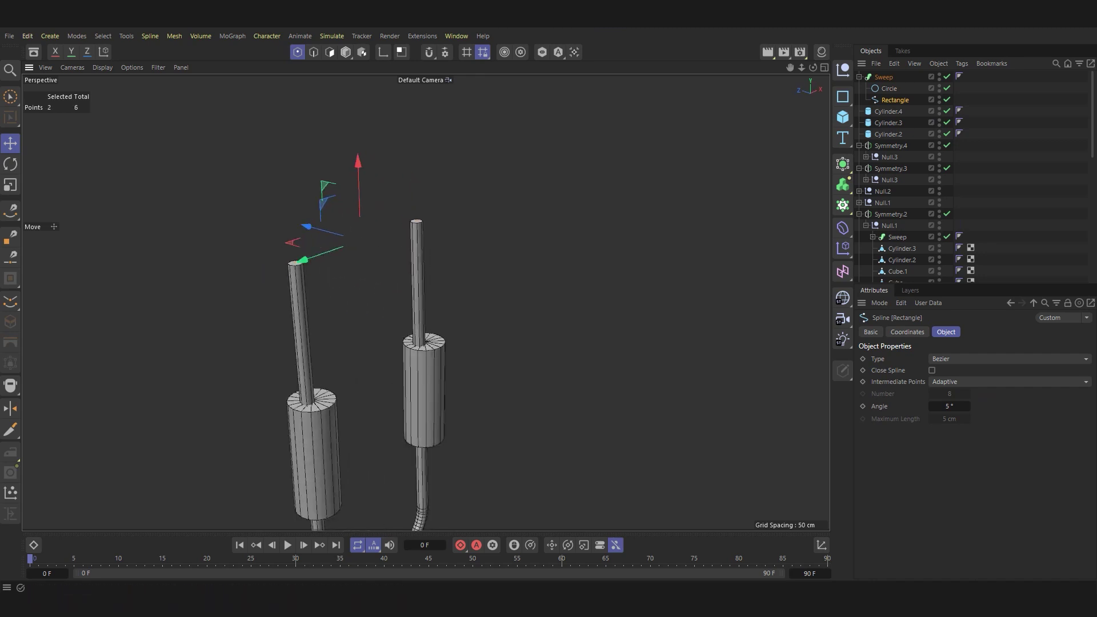
key(ctrl+shift+z)
key(ctrl+z)
mouse_move(291, 252)
ctrl+mouse_down()
mouse_move(174, 218)
mouse_move(294, 257)
mouse_move(274, 241)
mouse_move(215, 232)
ctrl+mouse_up()
mouse_move(364, 205)
mouse_down()
mouse_move(391, 212)
mouse_move(353, 203)
mouse_up()
ctrl+click(421, 219)
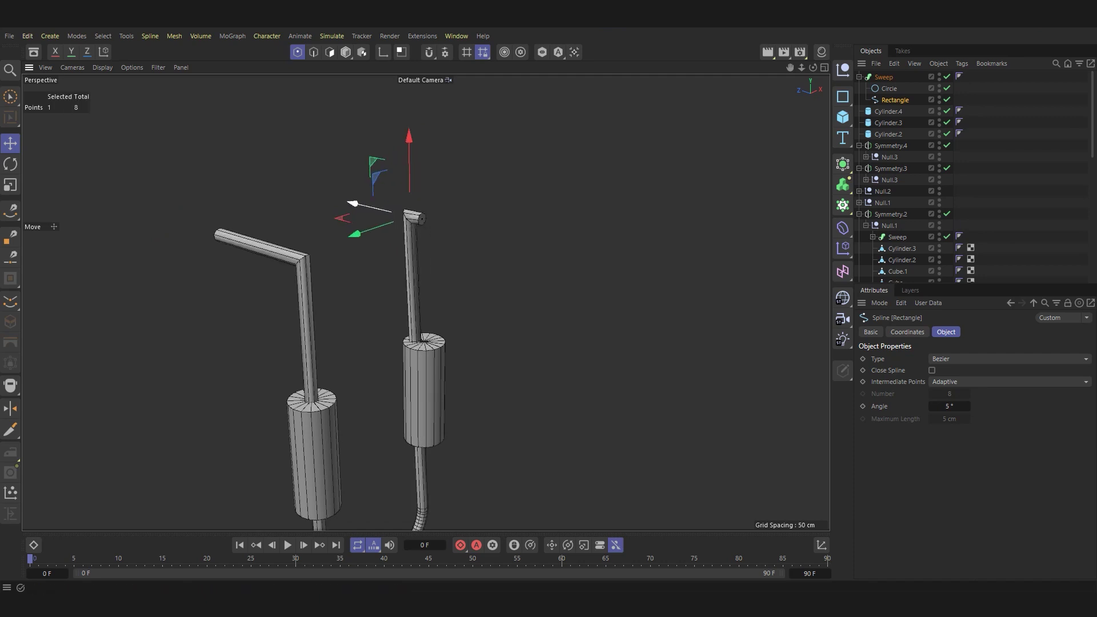
key(ctrl+z)
key(ctrl+z)
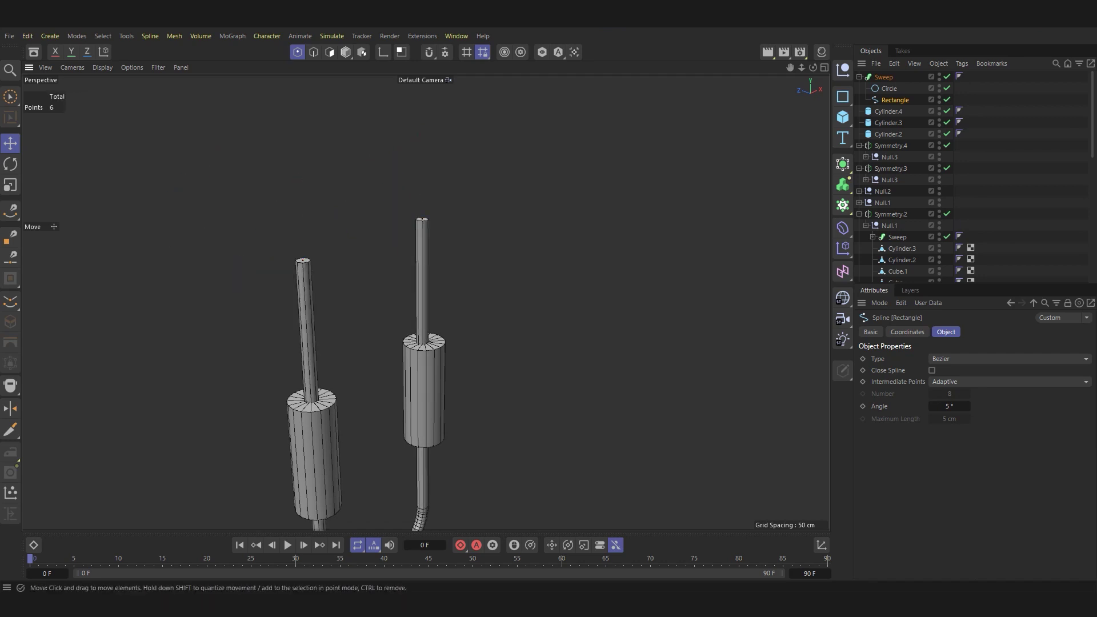
Orbit and zoom so the tube assembly sits centred beside the sphere.
scroll(425, 301, down, 5)
alt+drag(400, 301, 420, 301)
scroll(426, 302, up, 5)
scroll(426, 302, up, 3)
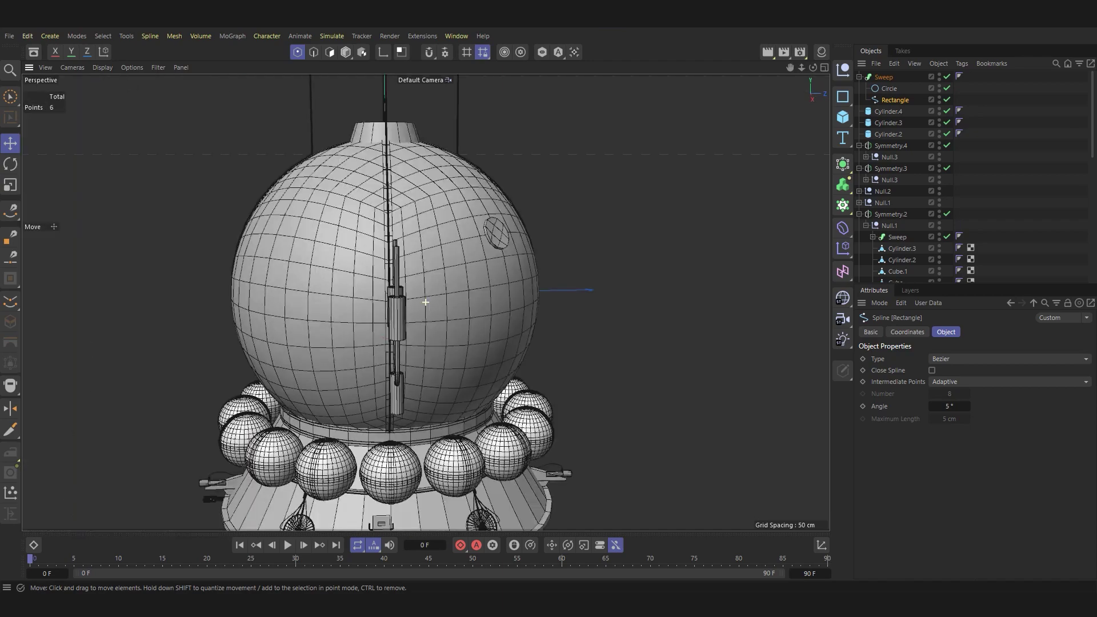
scroll(425, 302, up, 5)
scroll(426, 301, down, 3)
scroll(426, 301, up, 2)
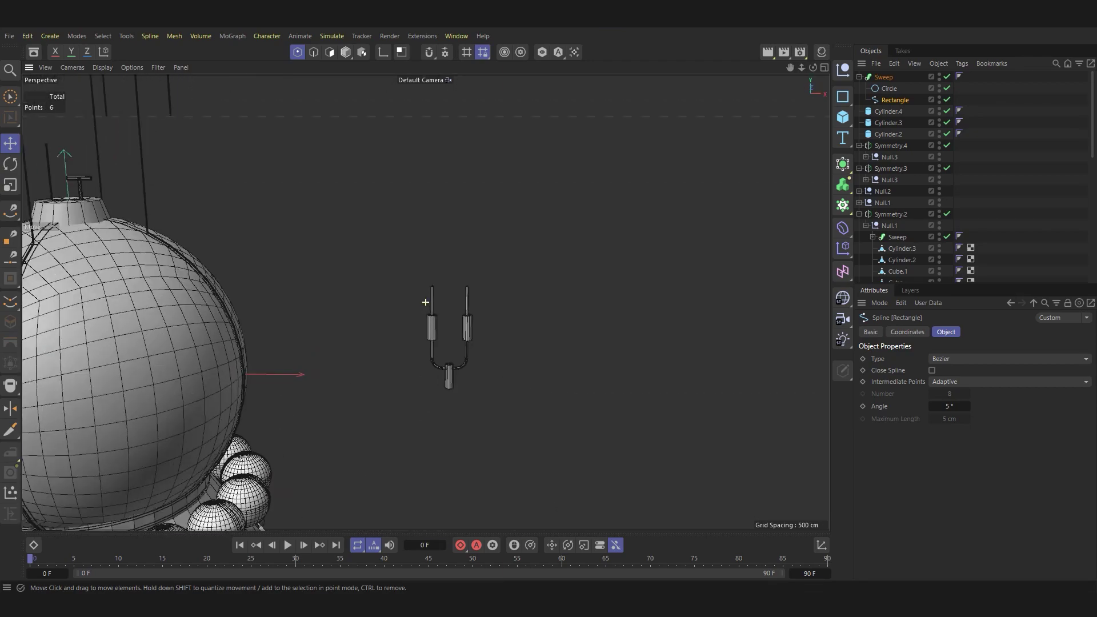
Convert the Sweep into an editable polygon object and inspect its polygons.
key(o)
key(ctrl+z)
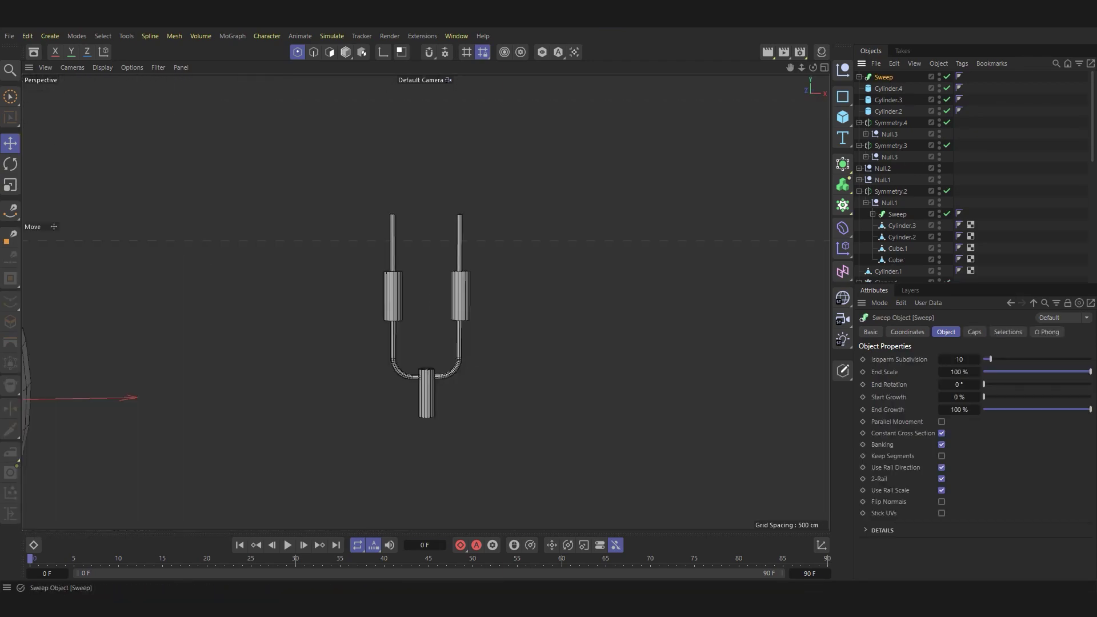
key(c)
key(o)
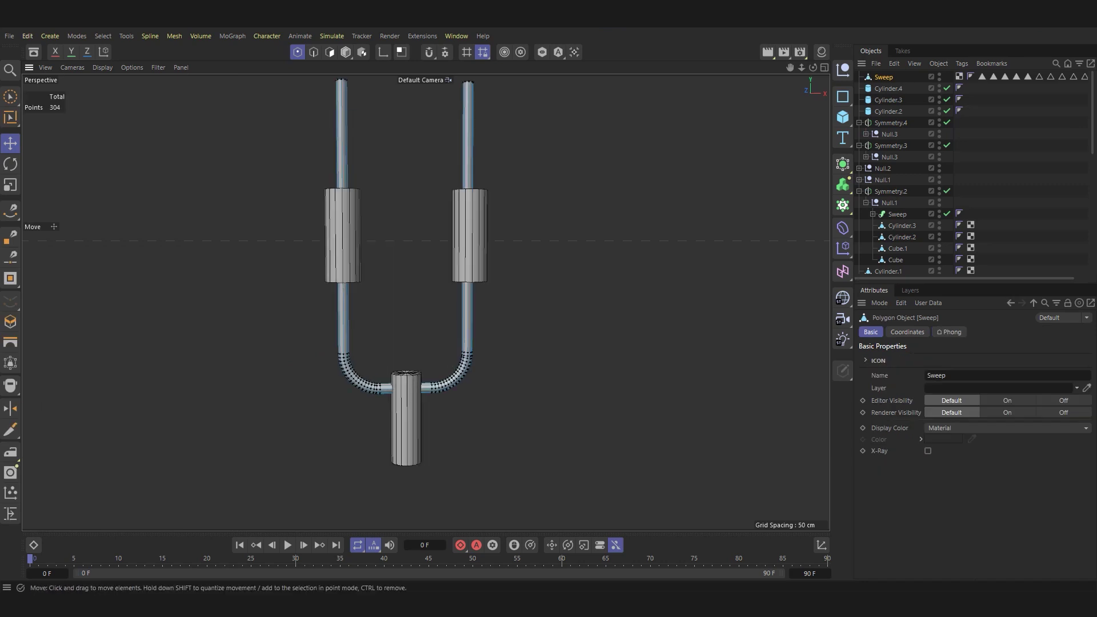
key(ctrl+shift+a)
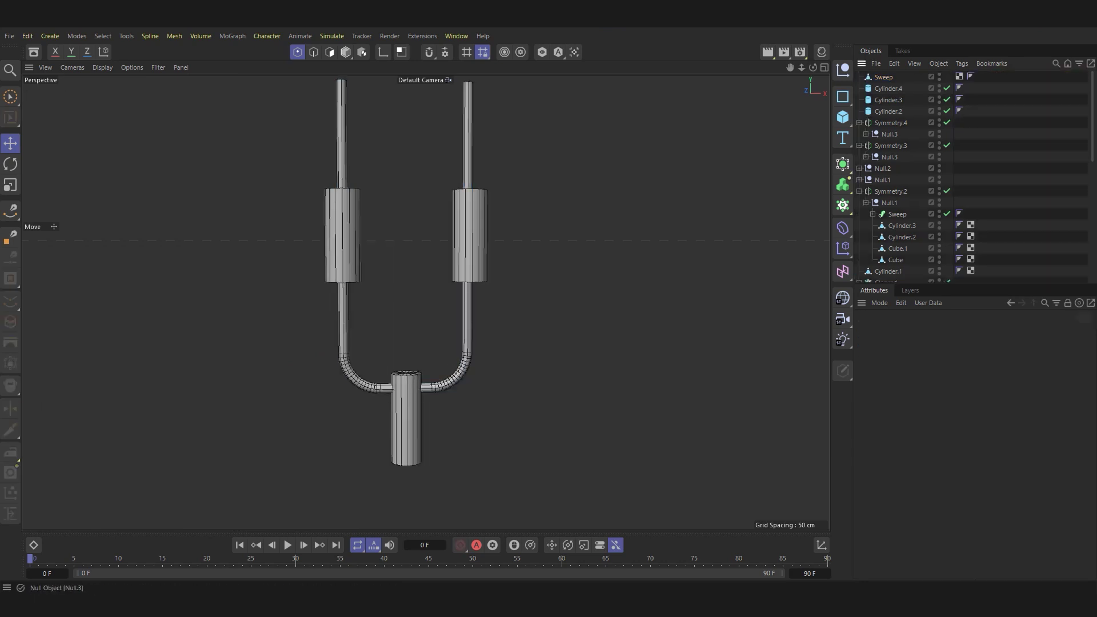
click(329, 52)
double_click(343, 143)
right_click(467, 289)
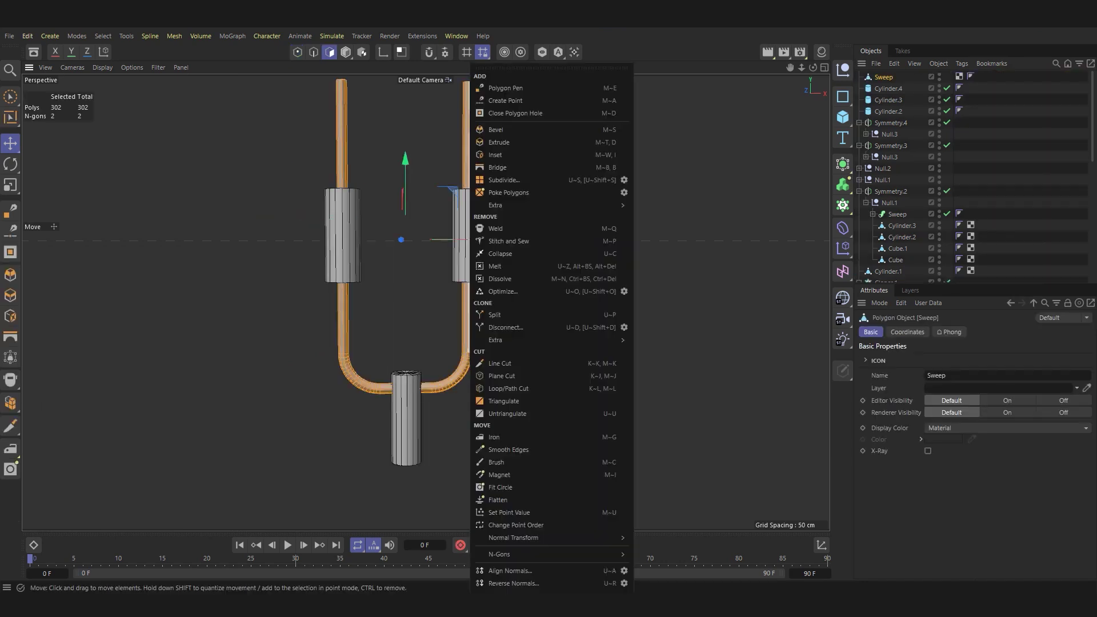
click(345, 52)
scroll(543, 303, down, 3)
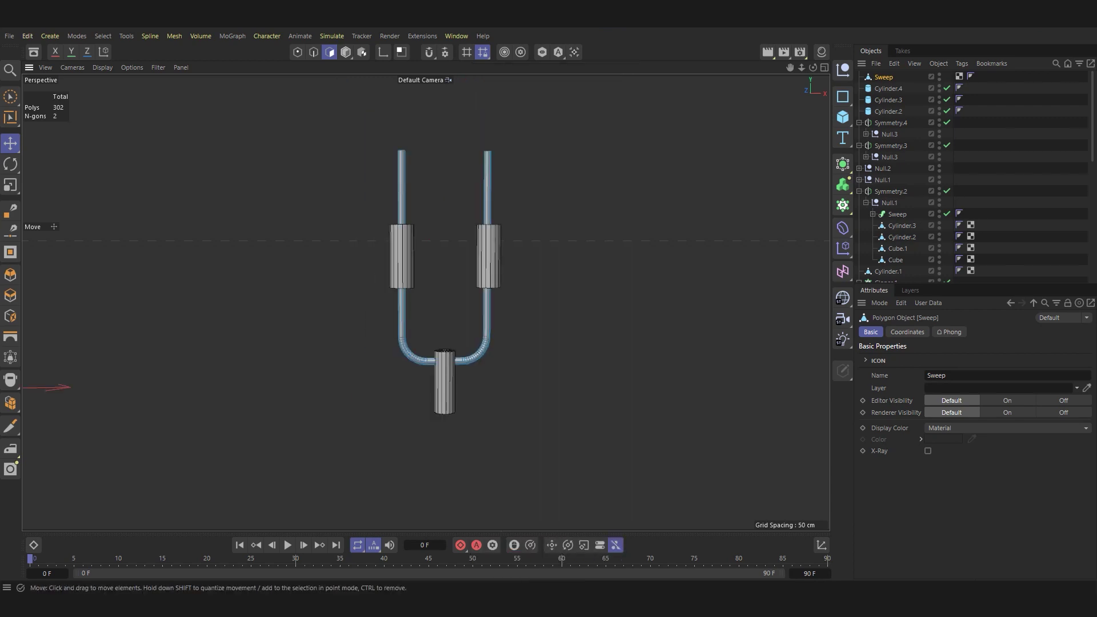
Group the Sweep with Cylinder.2, Cylinder.3 and Cylinder.4 under a new Null.3.
click(888, 88)
shift+click(888, 111)
ctrl+click(884, 77)
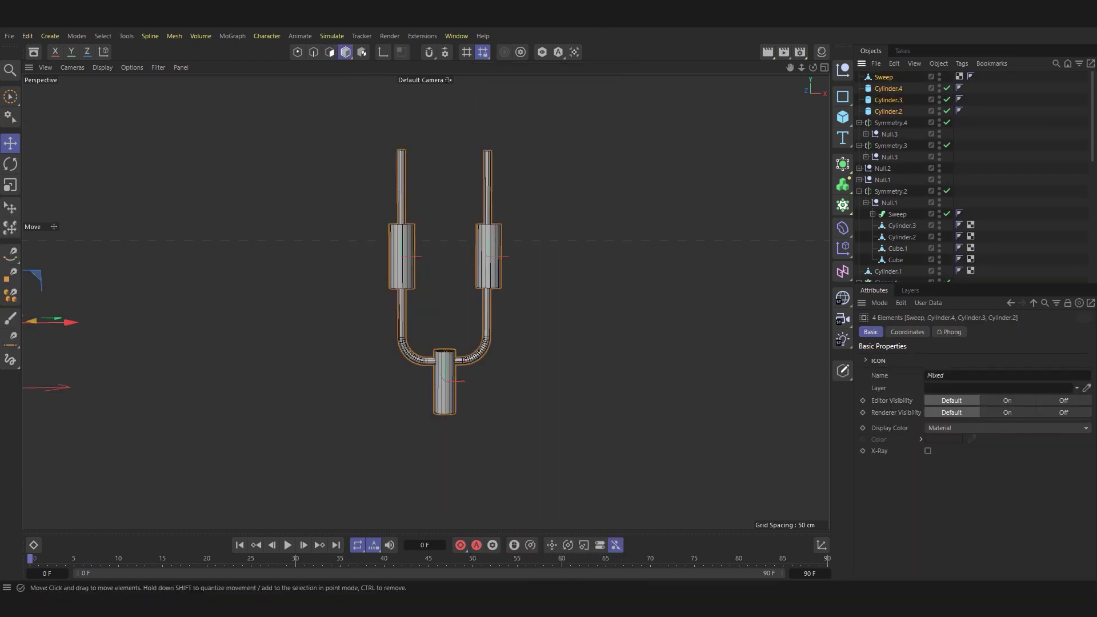
key(alt+g)
Move the Null.3 tube assembly against the lower cone.
drag(286, 320, 523, 318)
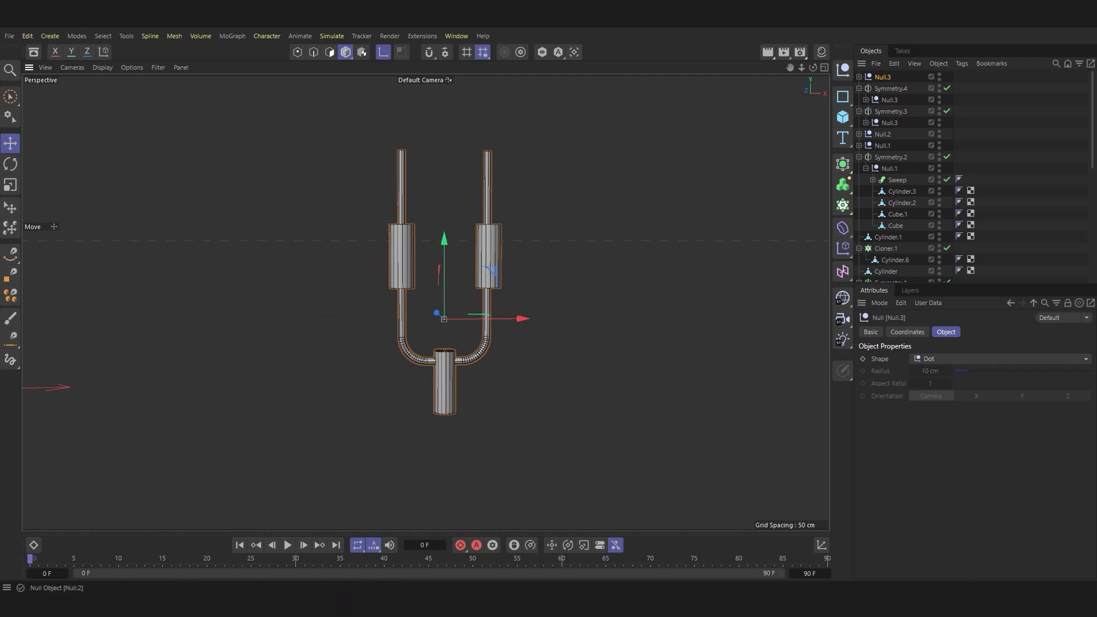
mouse_move(620, 242)
alt+mouse_down()
mouse_move(425, 301)
mouse_move(217, 333)
alt+mouse_up()
click(382, 52)
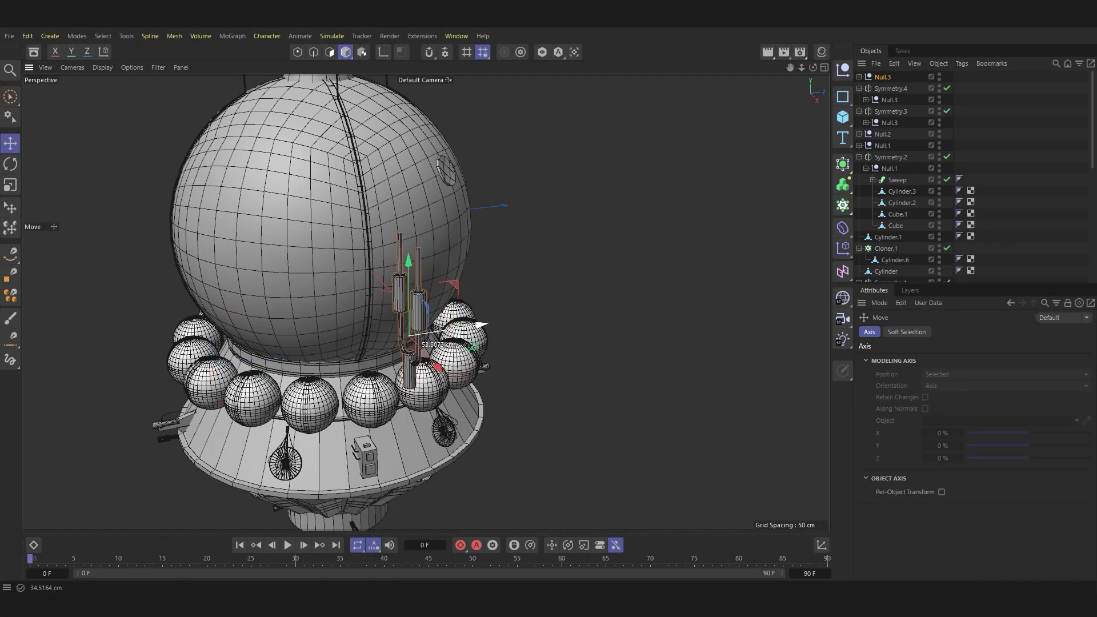
alt+drag(434, 297, 301, 394)
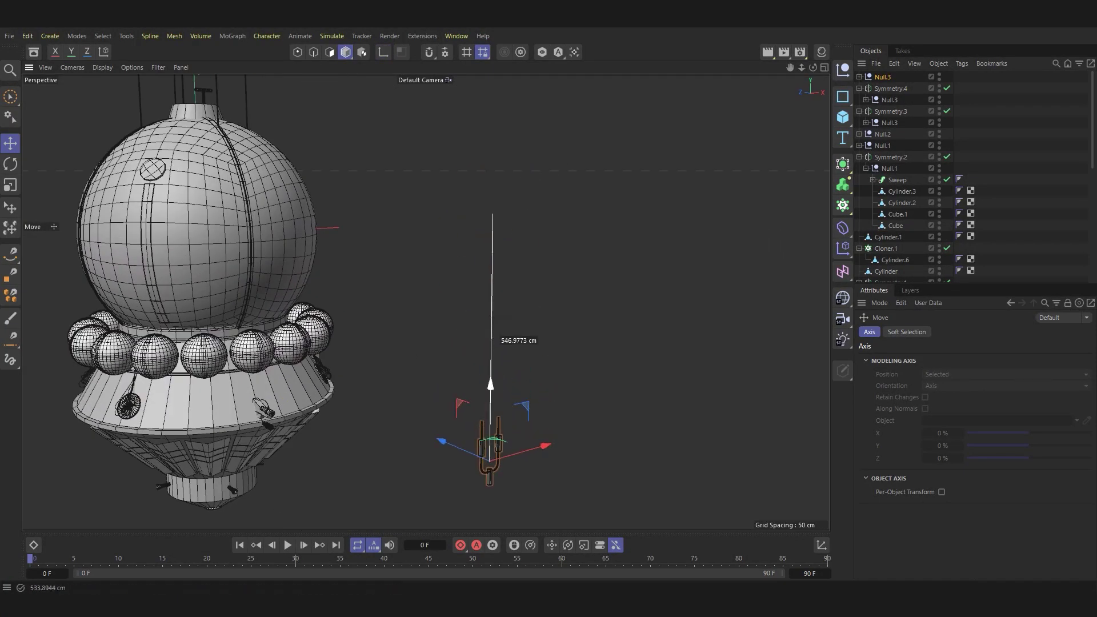
drag(490, 415, 310, 407)
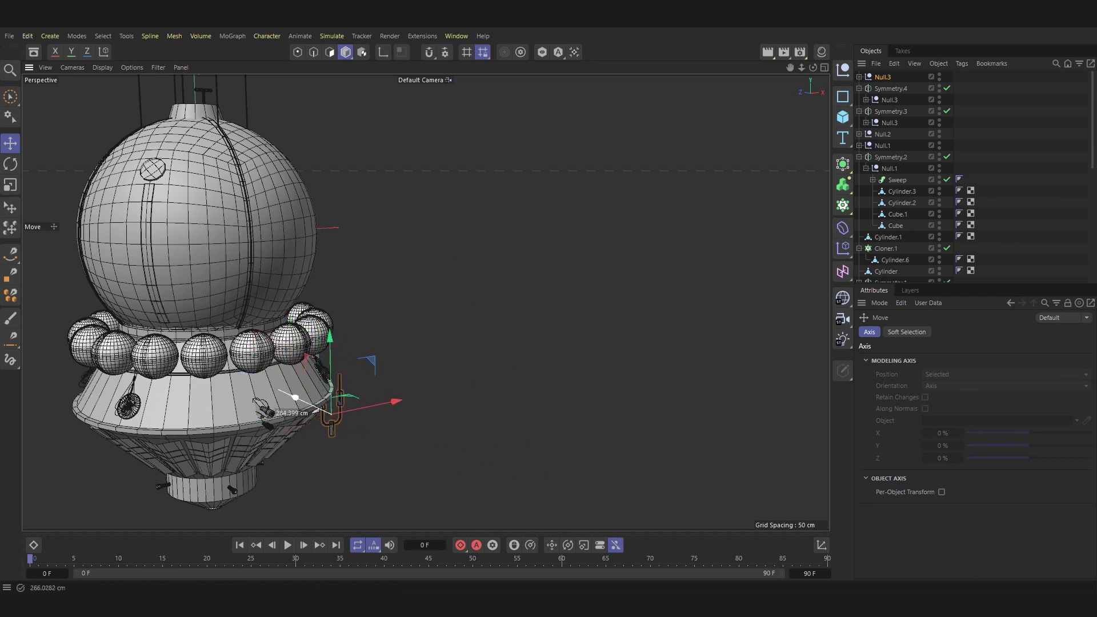
scroll(297, 354, up, 5)
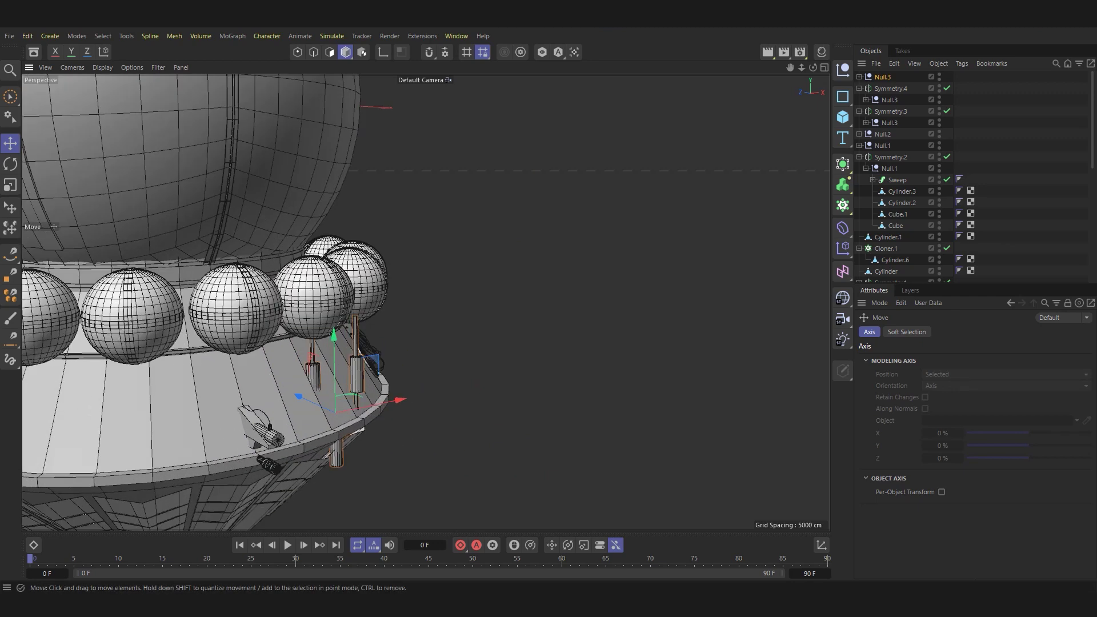
scroll(305, 400, up, 5)
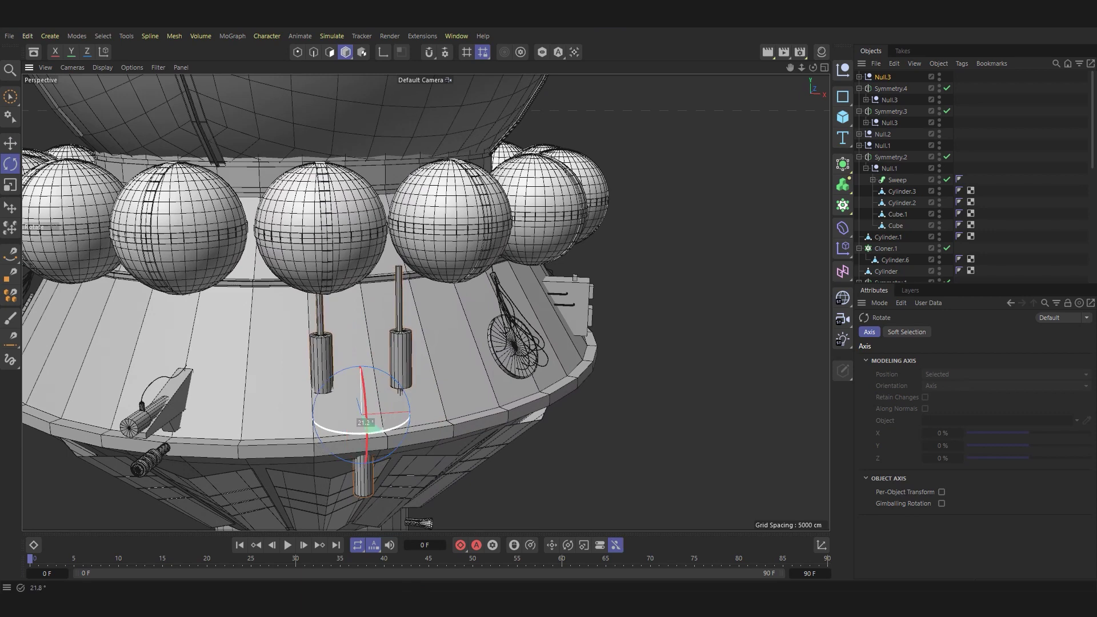
Scale the assembly to about 83.5%, tilt it about 4°, and nudge it flush.
key(t)
drag(366, 426, 361, 404)
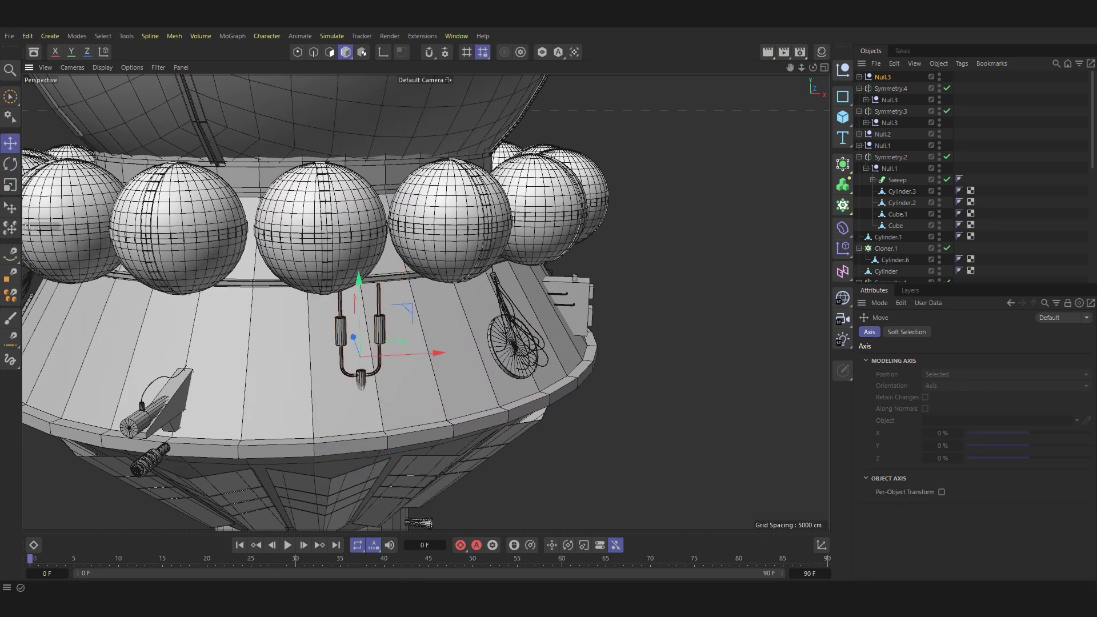
key(r)
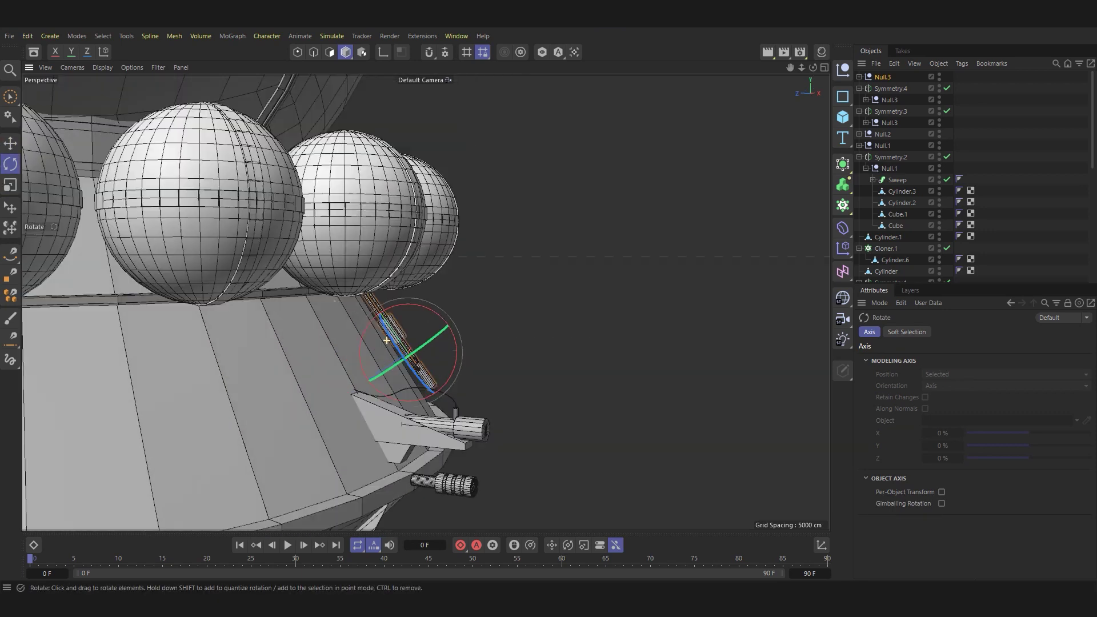
mouse_move(359, 354)
alt+mouse_down()
mouse_move(311, 287)
mouse_move(344, 337)
alt+mouse_up()
key(e)
key(r)
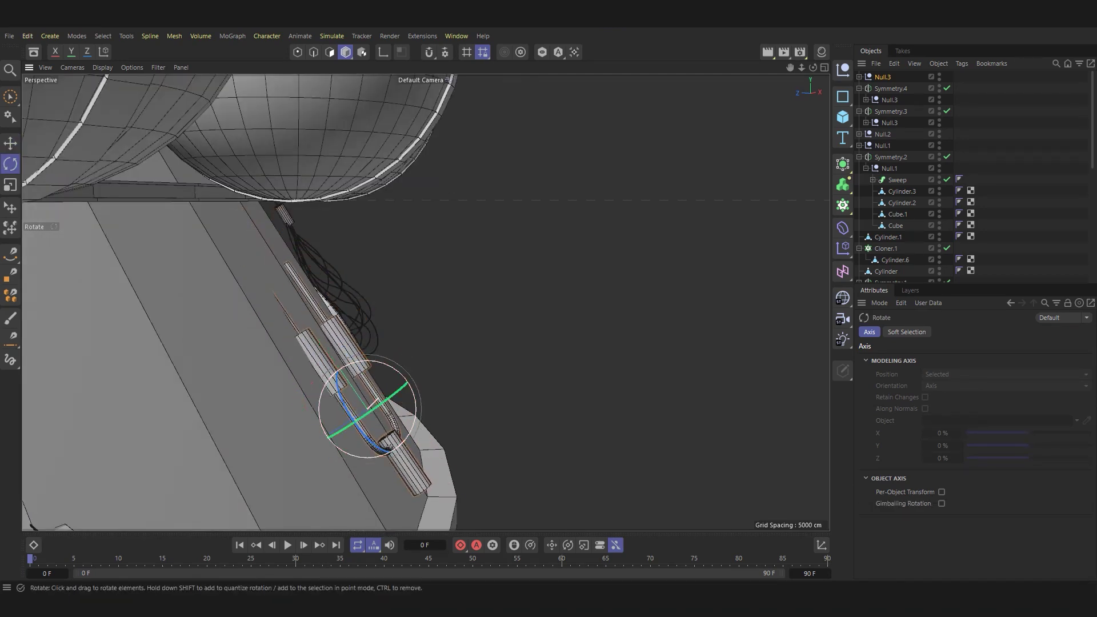
mouse_move(407, 388)
mouse_down()
mouse_move(415, 397)
mouse_move(421, 371)
mouse_move(320, 377)
mouse_move(275, 342)
mouse_up()
key(e)
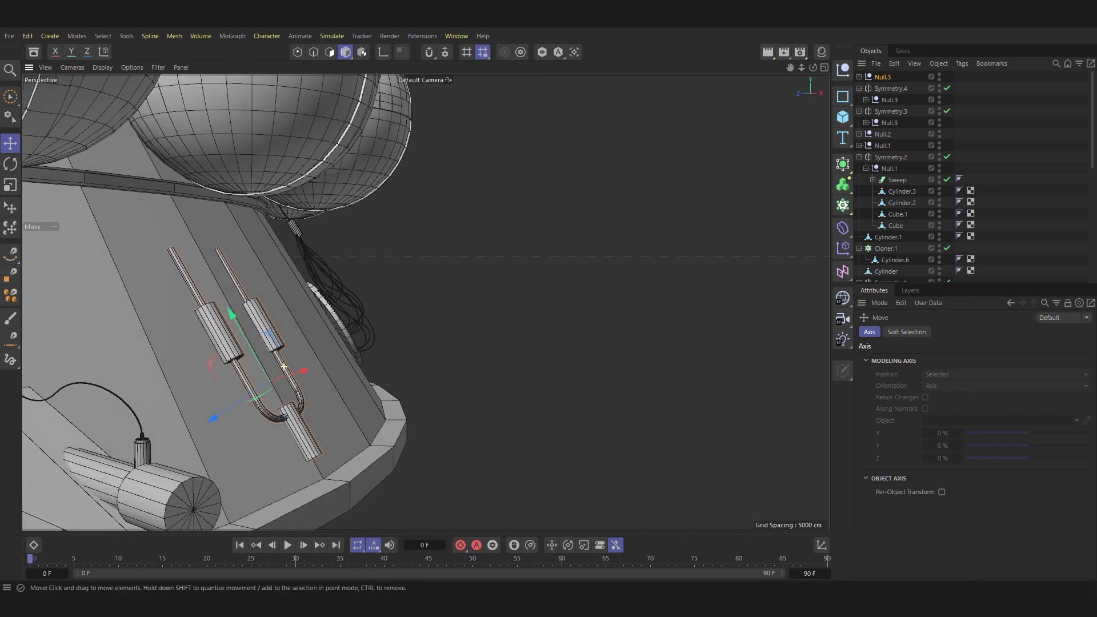
scroll(268, 371, up, 5)
drag(308, 401, 257, 436)
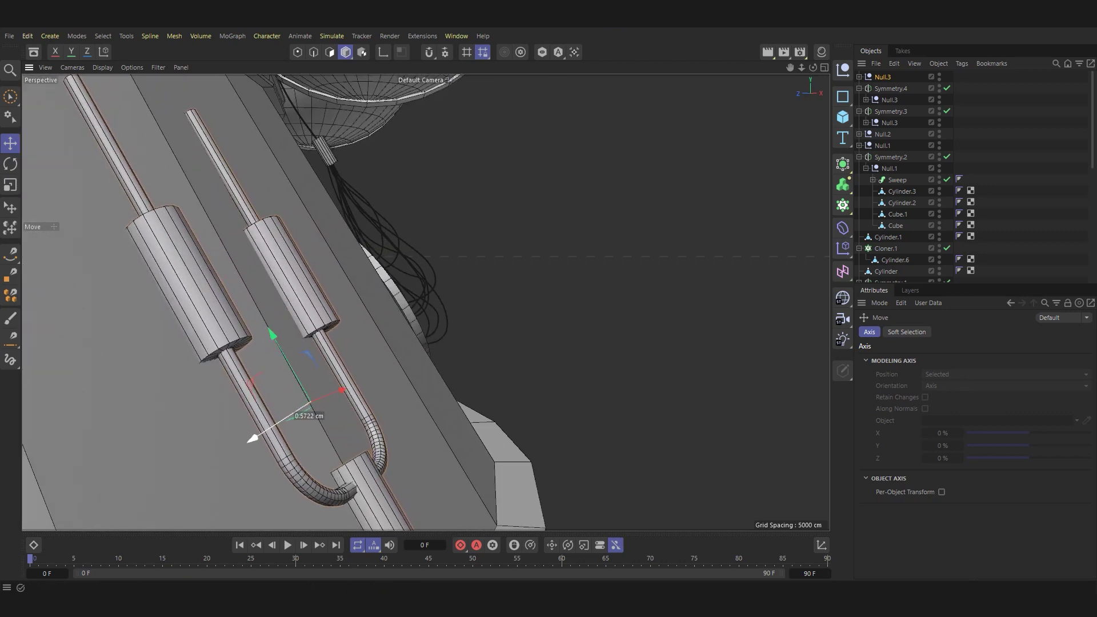
Tilt the assembly another 2.5° so it sits flush on the cone.
key(r)
drag(349, 422, 354, 383)
key(e)
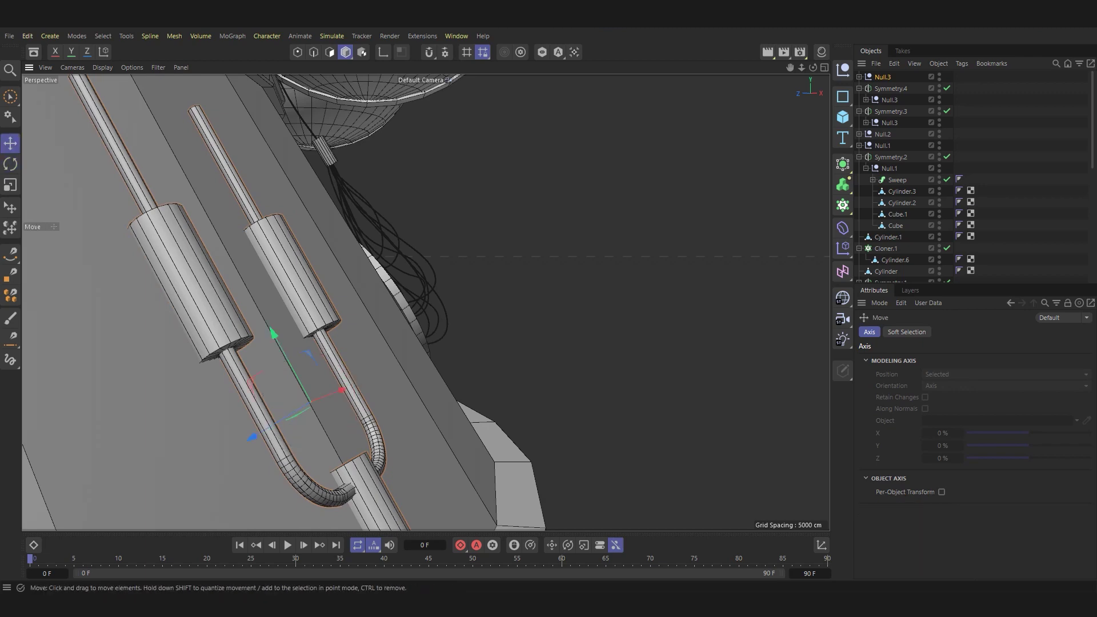
alt+drag(262, 431, 262, 411)
scroll(373, 366, down, 5)
scroll(374, 366, down, 5)
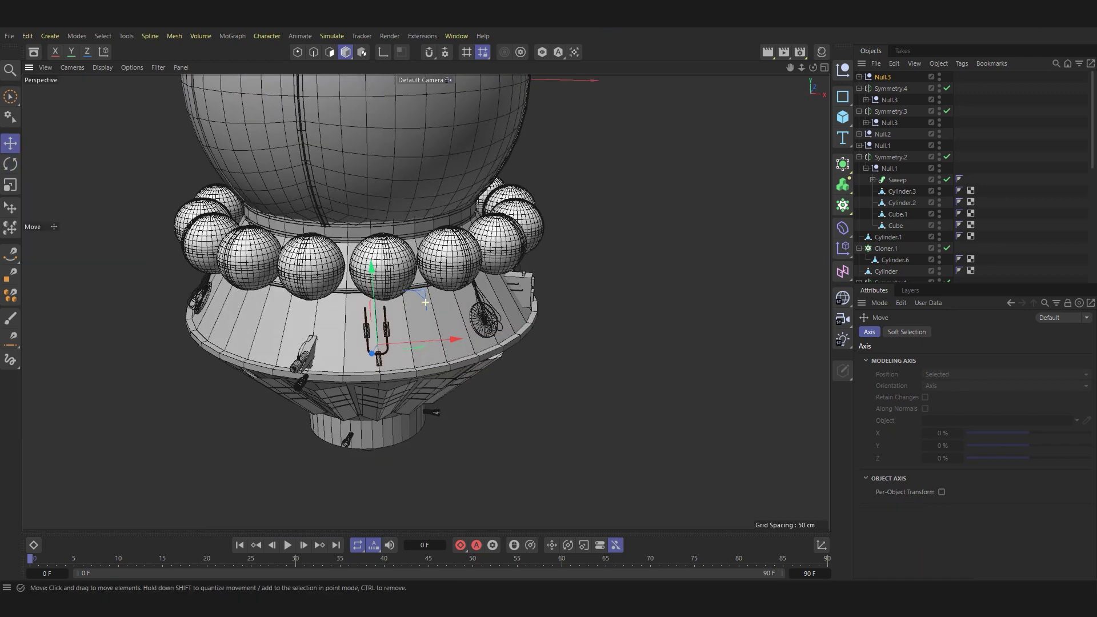
click(843, 165)
Mirror the tube assembly by placing Null.3 under a new Symmetry.5.
click(883, 291)
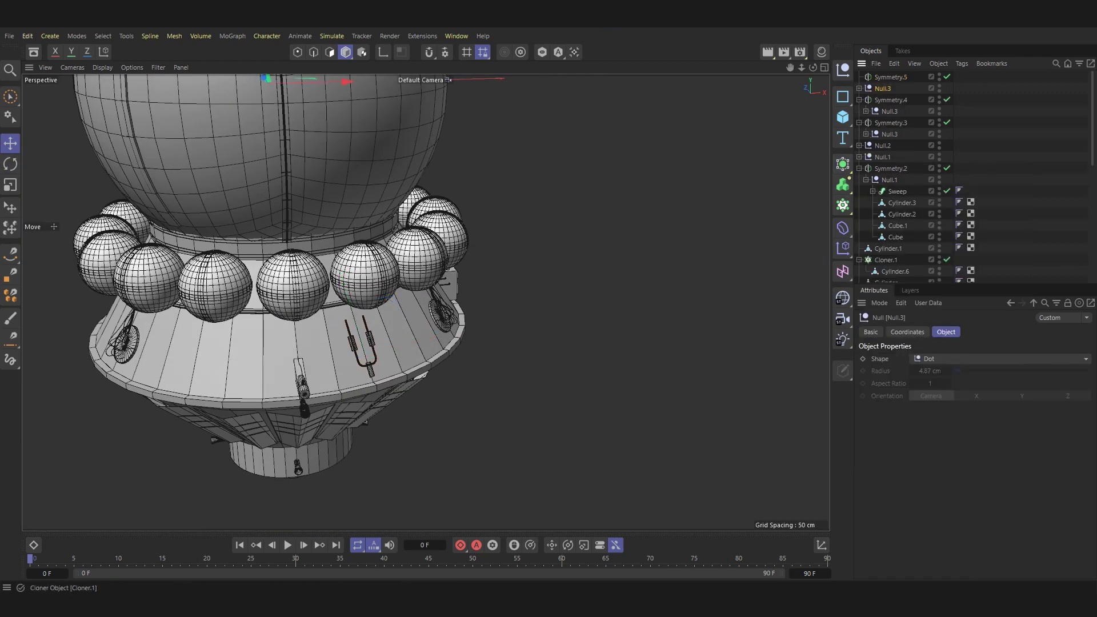
mouse_move(365, 320)
alt+mouse_down()
mouse_move(231, 303)
mouse_move(404, 304)
alt+mouse_up()
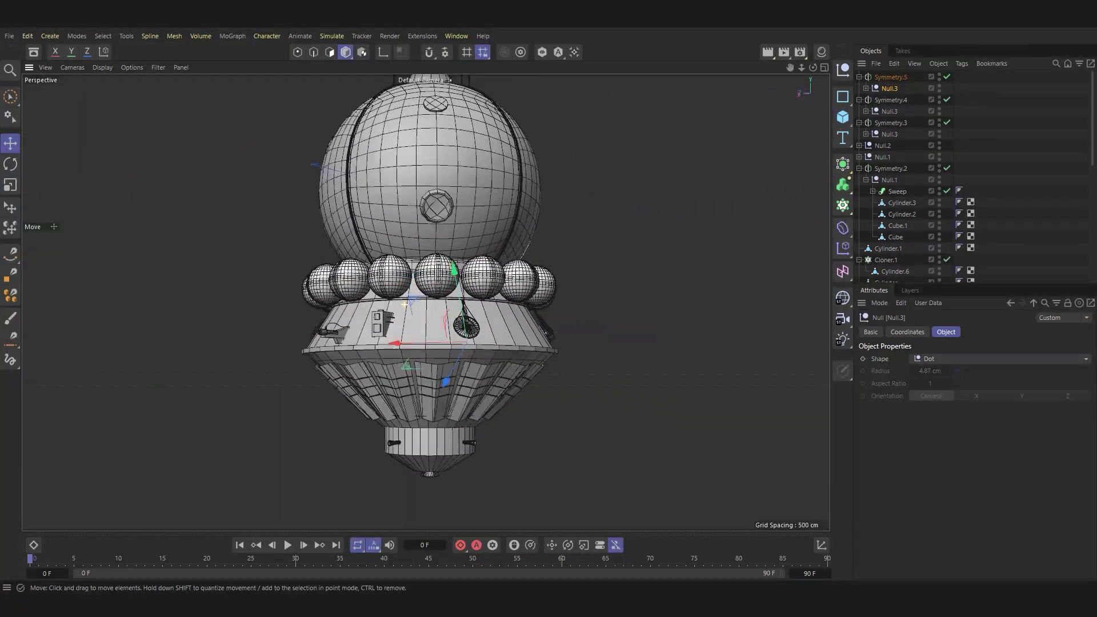
scroll(405, 305, up, 3)
Mirror the small box group Null.1 under a new Symmetry.6.
click(465, 337)
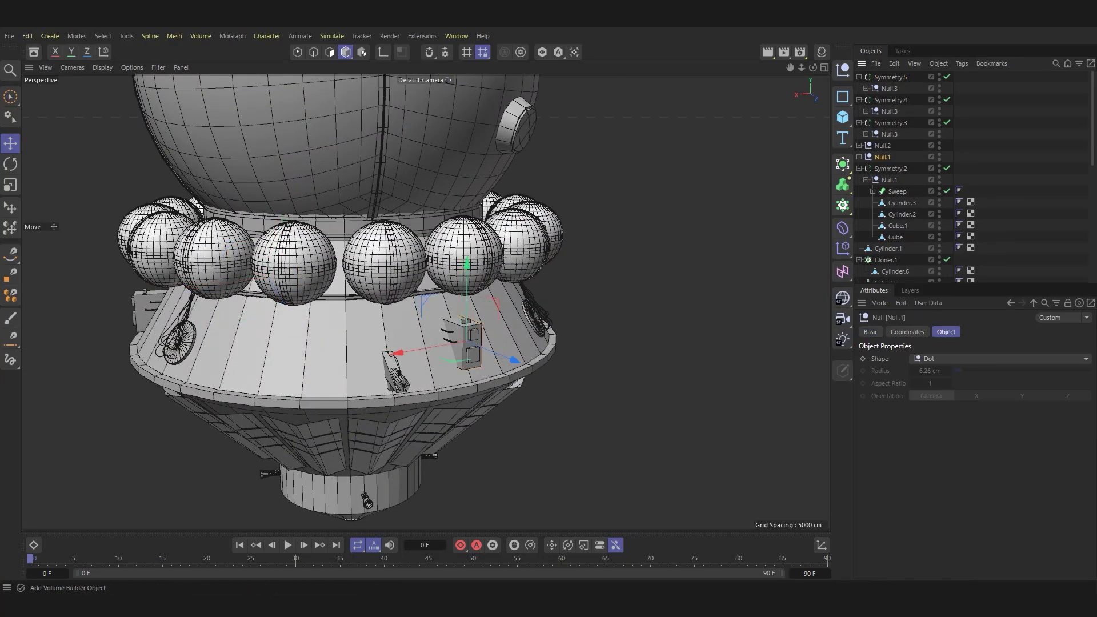
drag(466, 342, 251, 377)
key(ctrl+z)
click(842, 164)
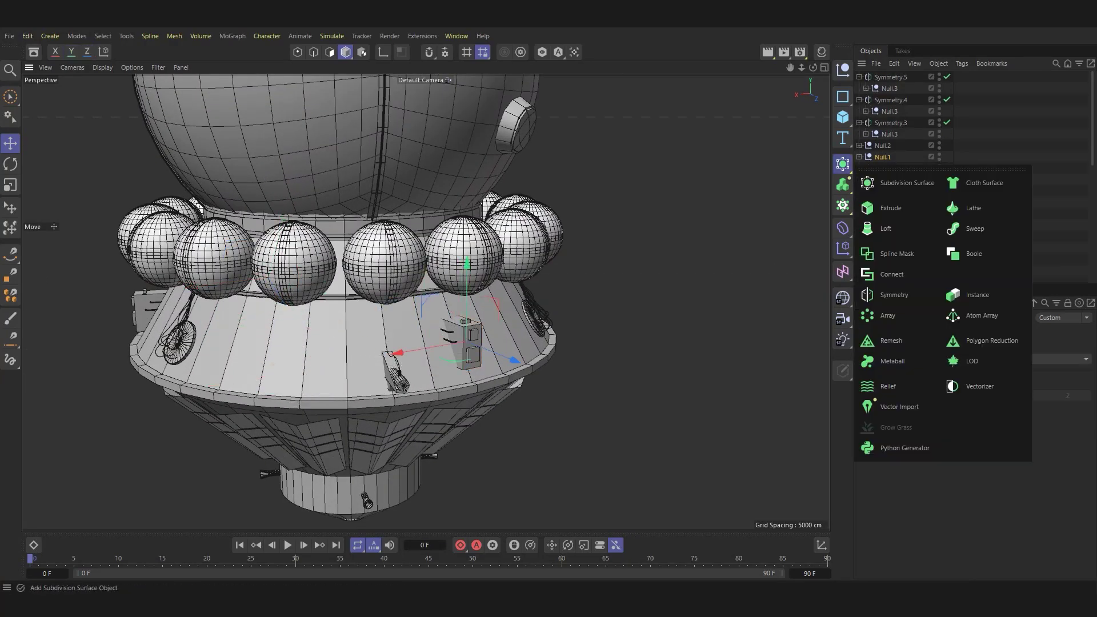
alt+click(894, 294)
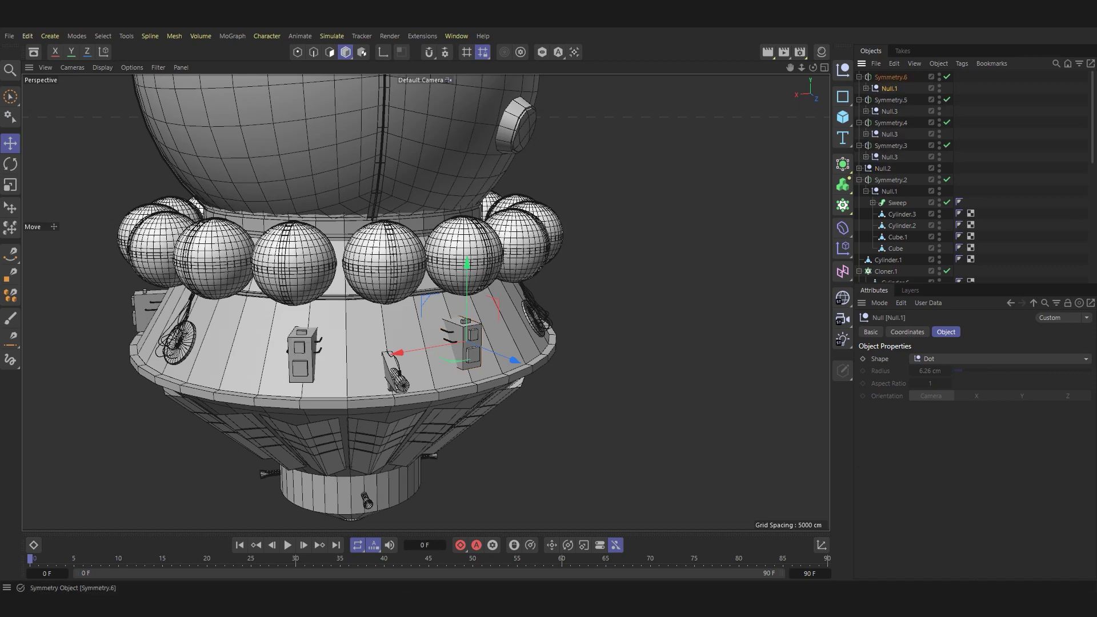
alt+drag(434, 286, 343, 274)
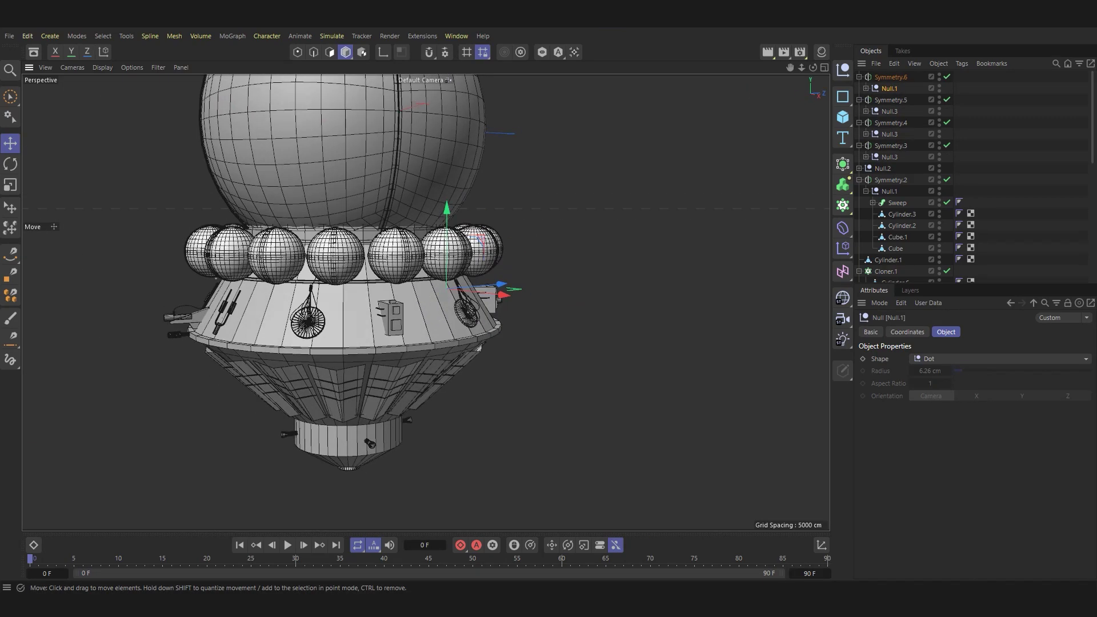
scroll(474, 293, down, 2)
click(843, 116)
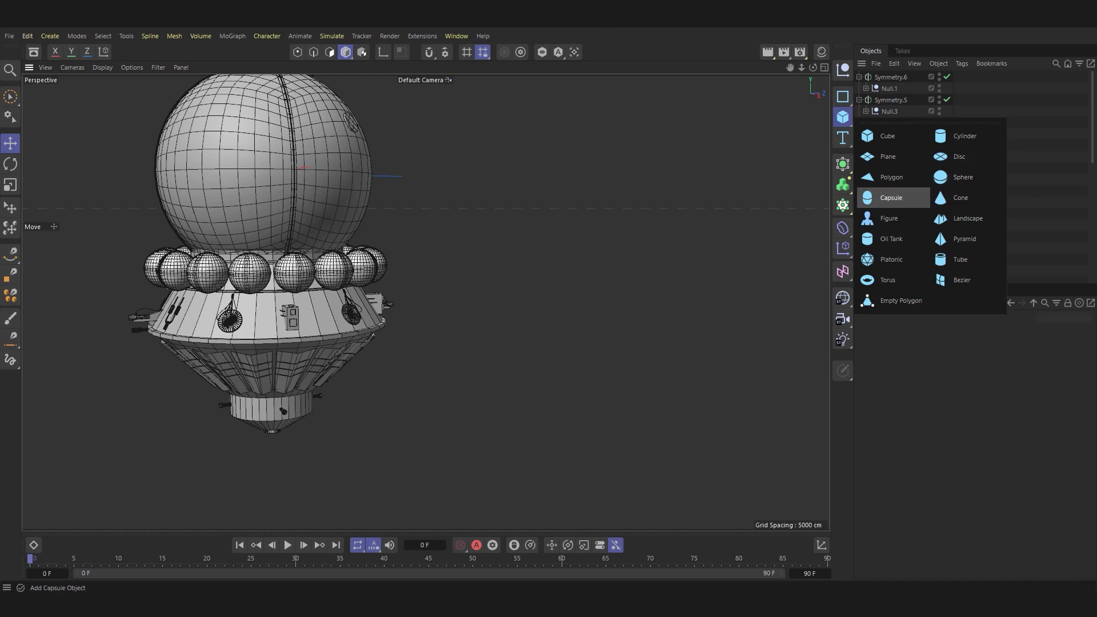
Add a capsule, thin it into a rod about 415 cm long, and lay it horizontally level with the side box.
click(882, 197)
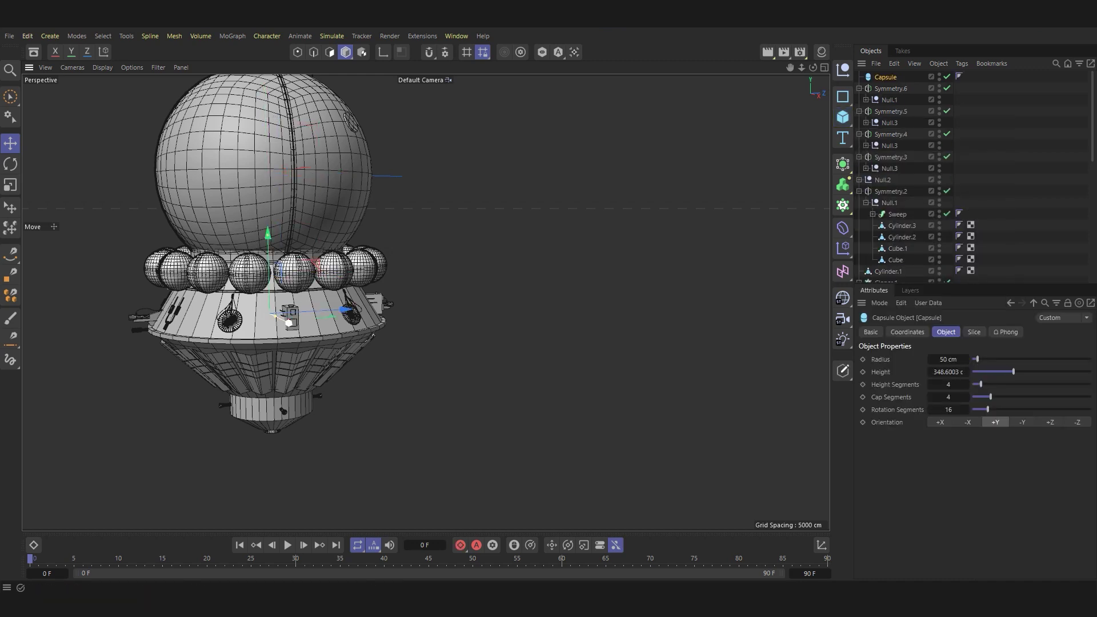
drag(289, 323, 467, 313)
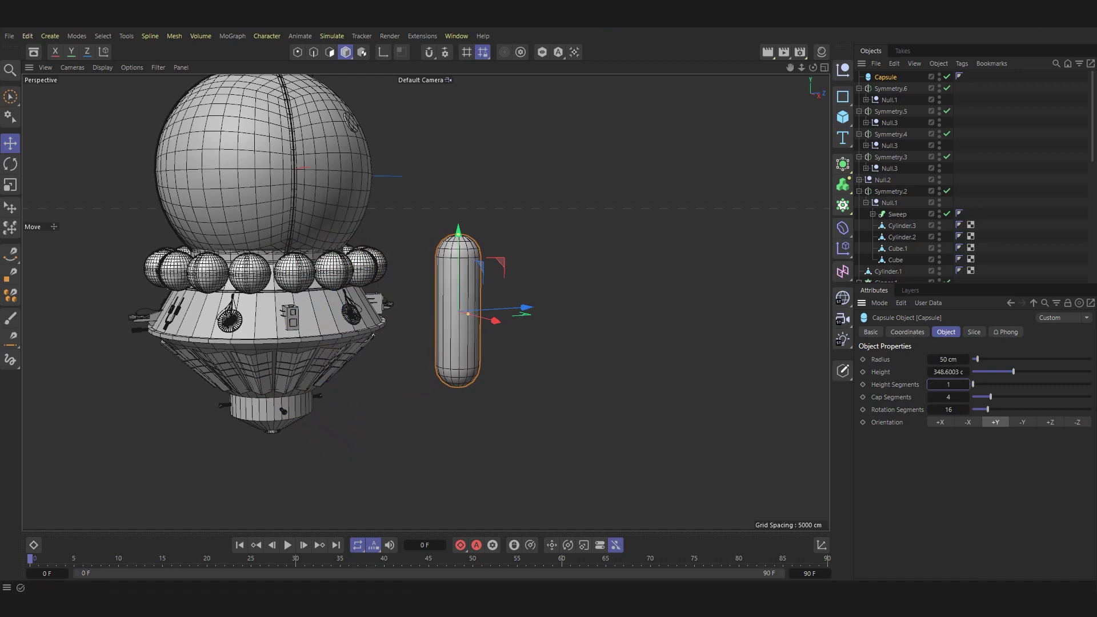
drag(458, 233, 459, 219)
drag(468, 314, 458, 311)
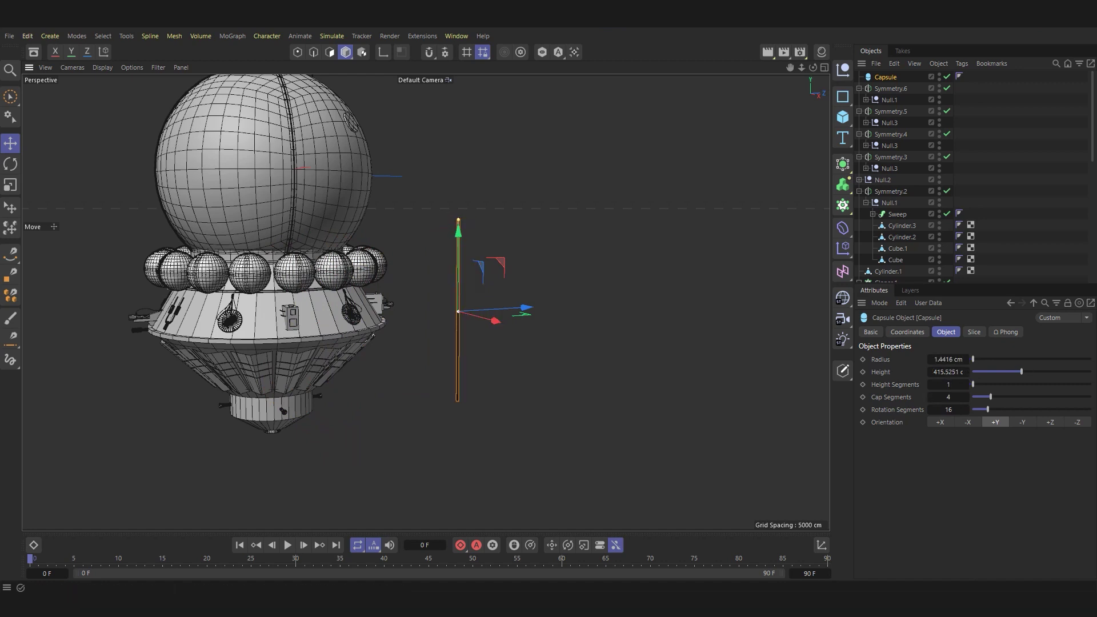
scroll(457, 311, up, 5)
key(e)
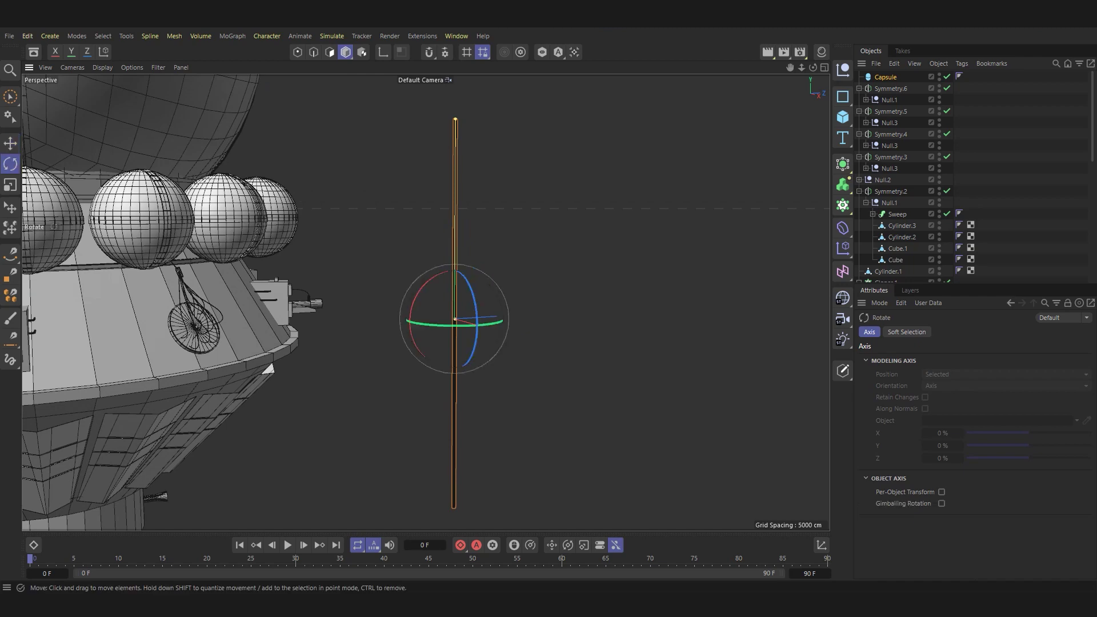
drag(474, 297, 490, 386)
key(e)
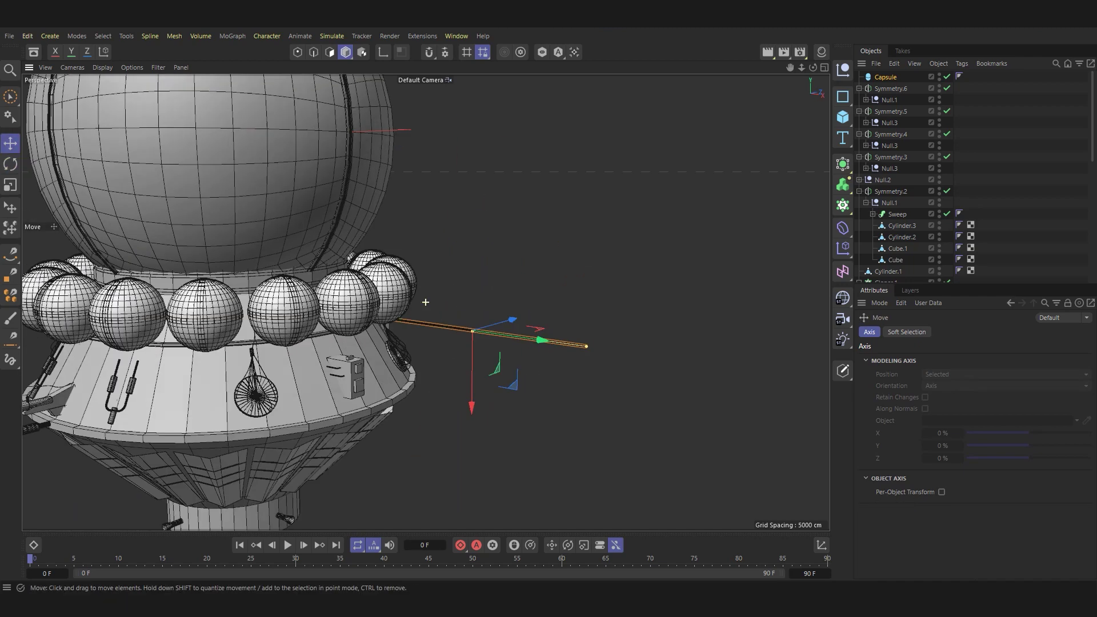
scroll(423, 302, up, 4)
drag(514, 332, 611, 334)
scroll(426, 303, down, 5)
alt+drag(425, 303, 457, 275)
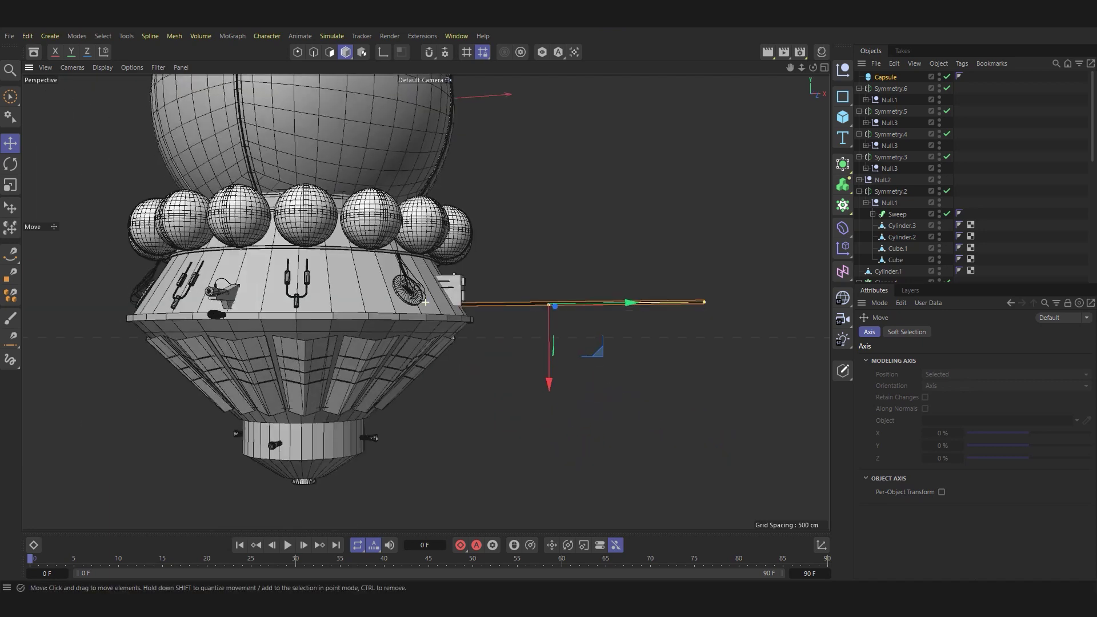
scroll(425, 303, up, 4)
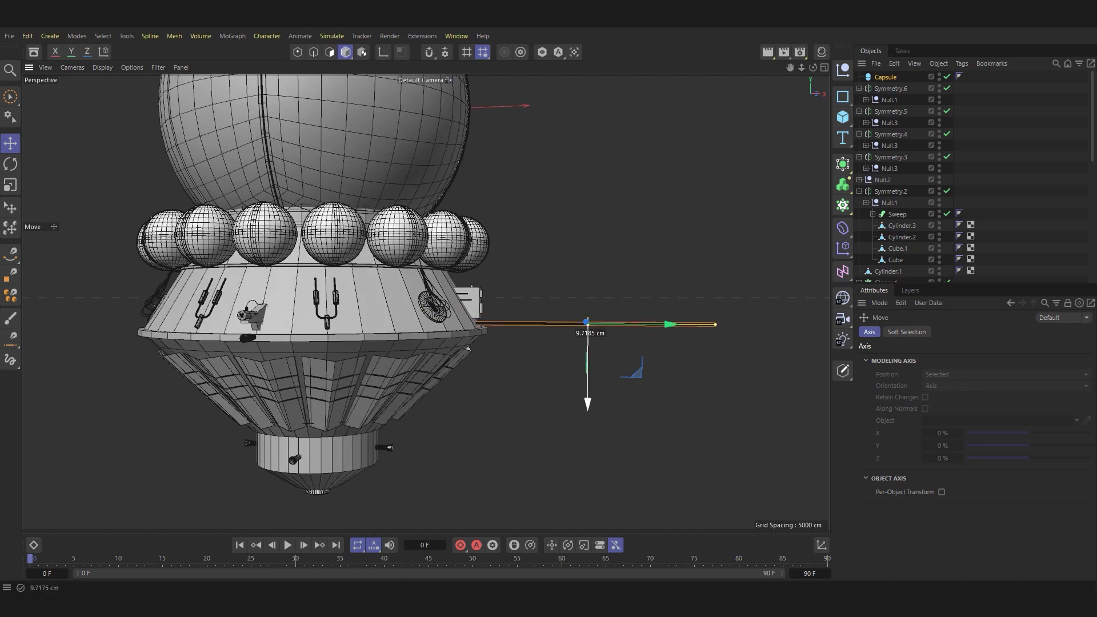
drag(587, 394, 587, 377)
Duplicate the rod, tilt the copy upward, and raise it into place.
key(Return)
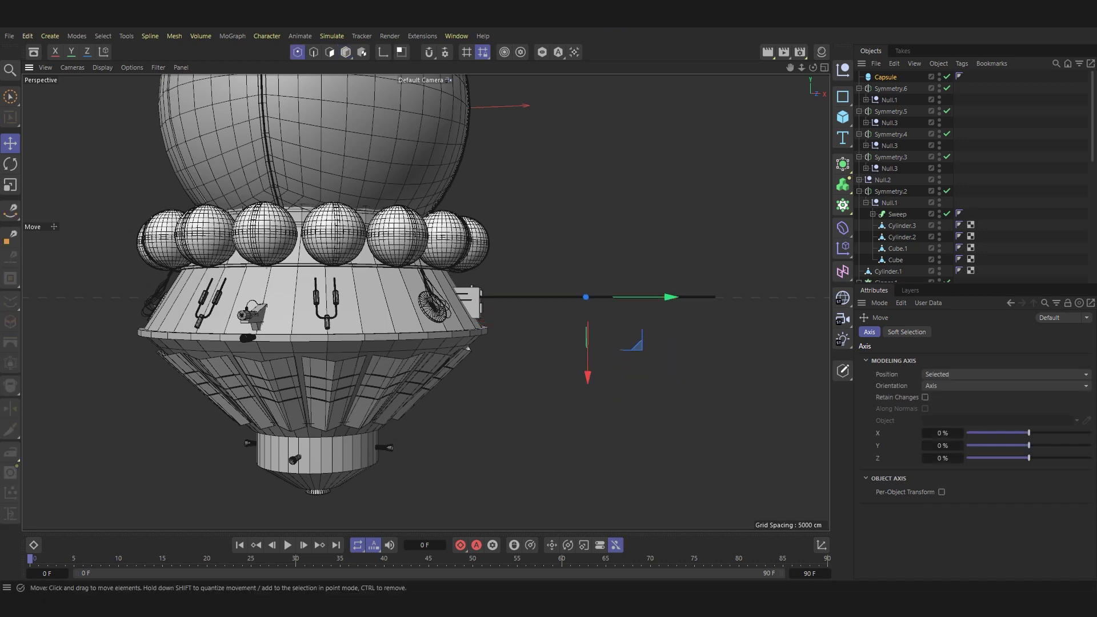
scroll(544, 335, up, 2)
scroll(543, 335, up, 2)
scroll(543, 335, up, 2)
scroll(544, 336, down, 3)
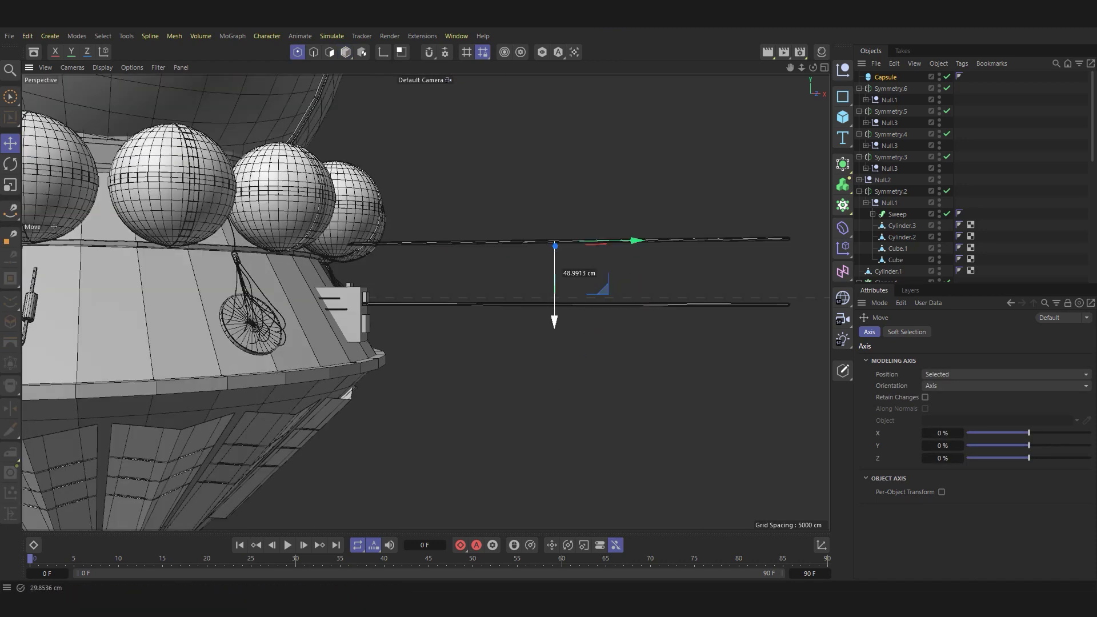
ctrl+drag(556, 269, 556, 303)
key(r)
drag(604, 277, 594, 247)
key(e)
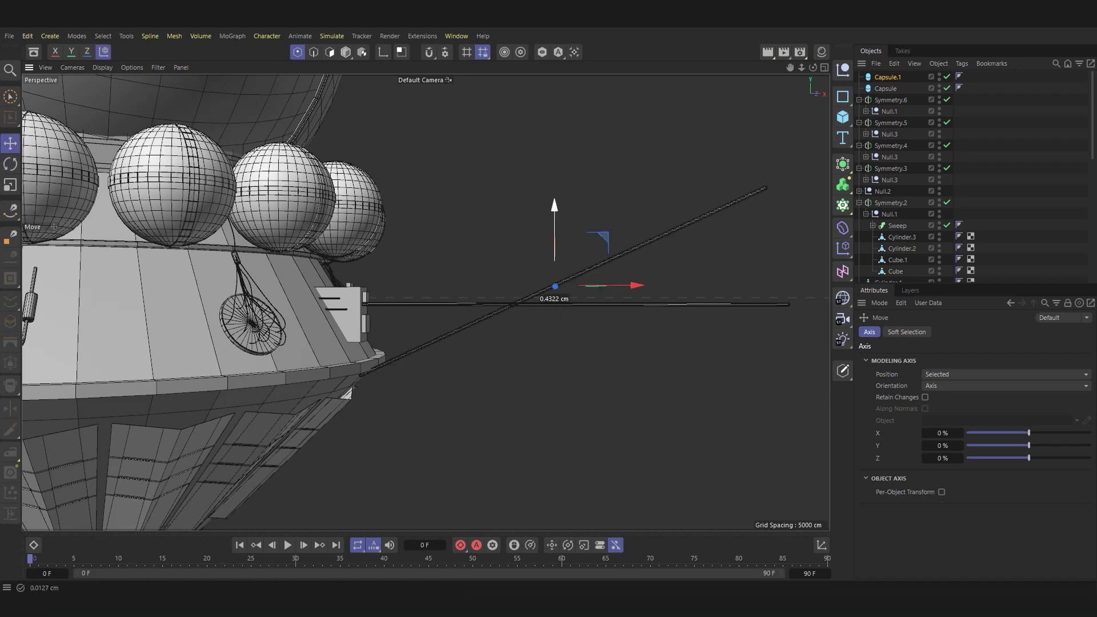
mouse_move(554, 286)
mouse_down()
mouse_move(554, 205)
mouse_move(541, 206)
mouse_up()
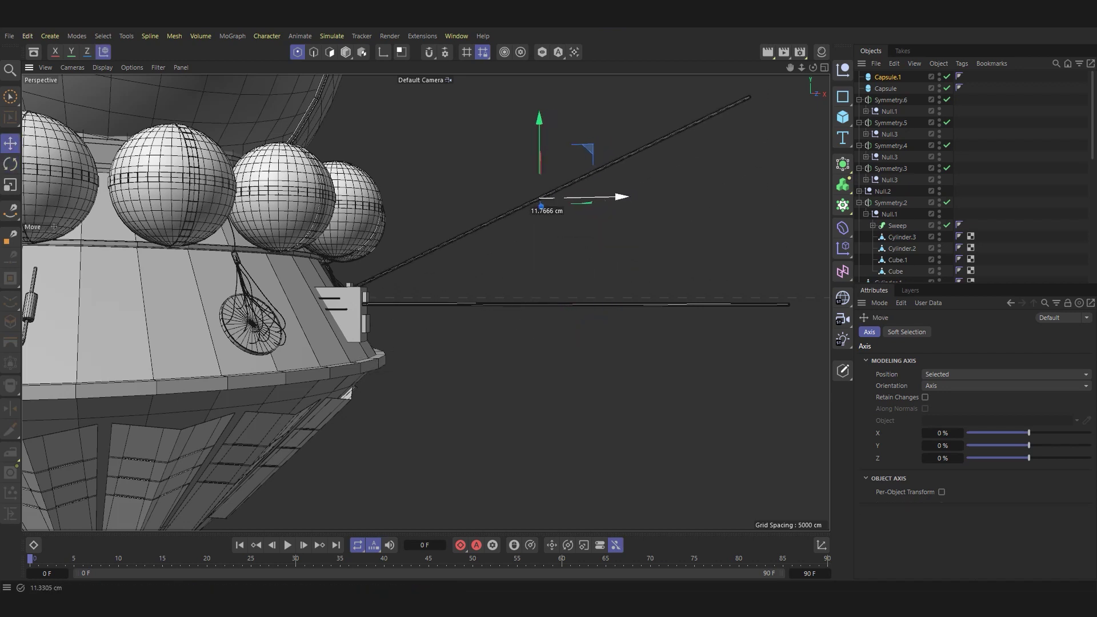
Duplicate the horizontal rod again and tilt that copy downward.
click(361, 52)
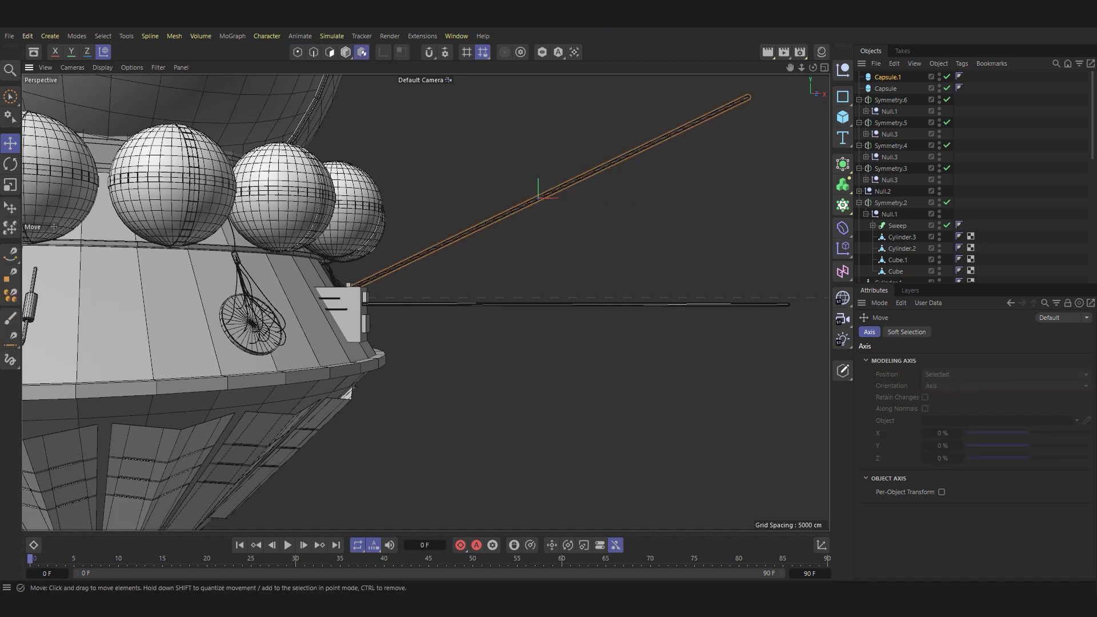
click(885, 88)
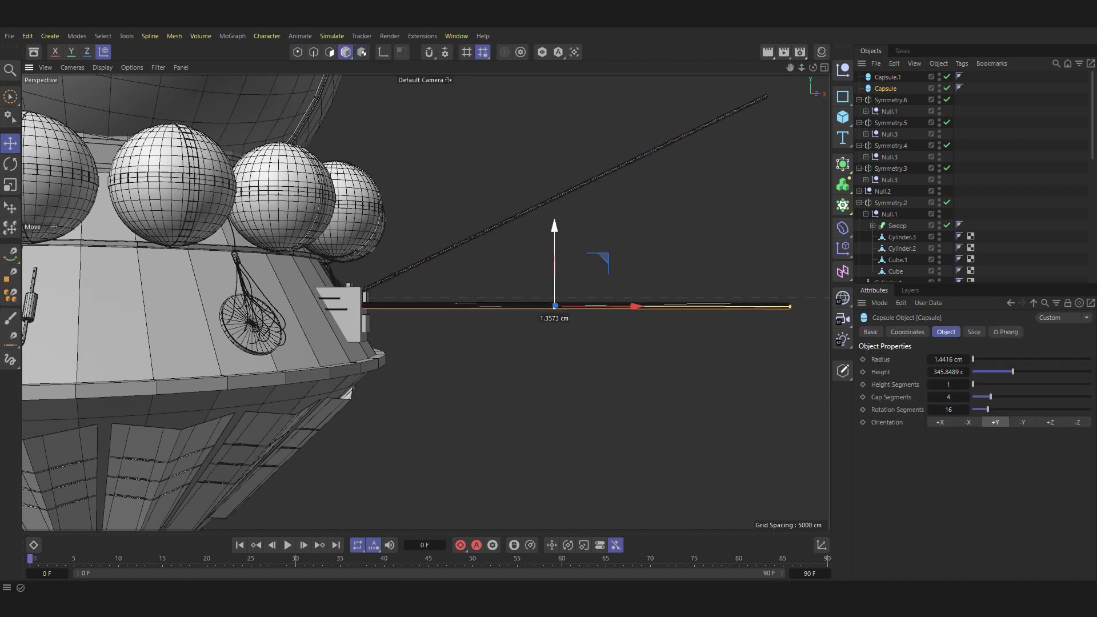
ctrl+drag(554, 257, 554, 347)
key(r)
mouse_move(603, 394)
shift+mouse_down()
mouse_move(597, 369)
mouse_move(557, 413)
mouse_move(514, 394)
shift+mouse_up()
Group the antenna rods under Null.1, then move and rotate the group into position.
key(e)
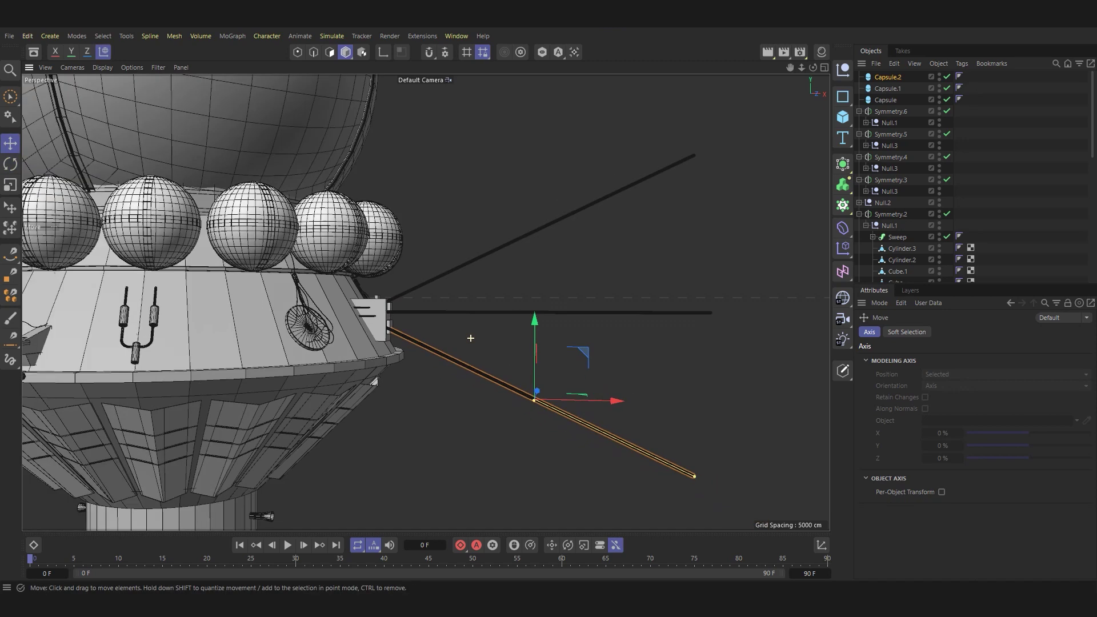
scroll(514, 320, down, 3)
shift+click(577, 220)
drag(603, 319, 469, 320)
key(alt+g)
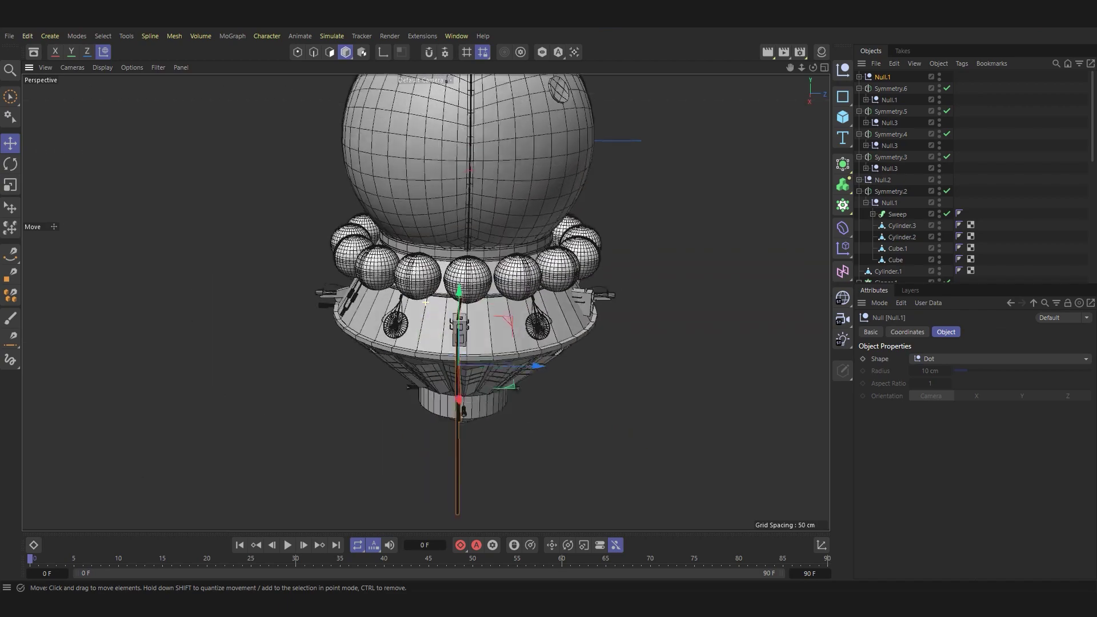
drag(502, 394, 582, 368)
alt+drag(514, 343, 469, 297)
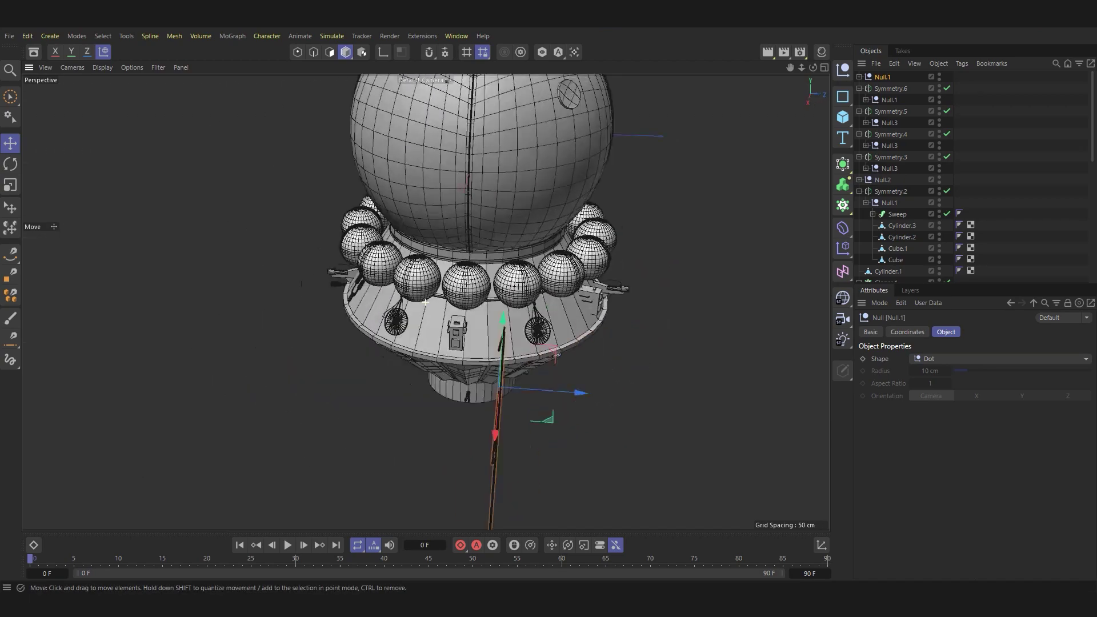
key(r)
mouse_move(514, 434)
mouse_down()
mouse_move(523, 440)
mouse_move(424, 304)
mouse_up()
Reposition and re-angle individual rods so their bases meet the side box.
key(e)
scroll(425, 302, up, 5)
click(535, 356)
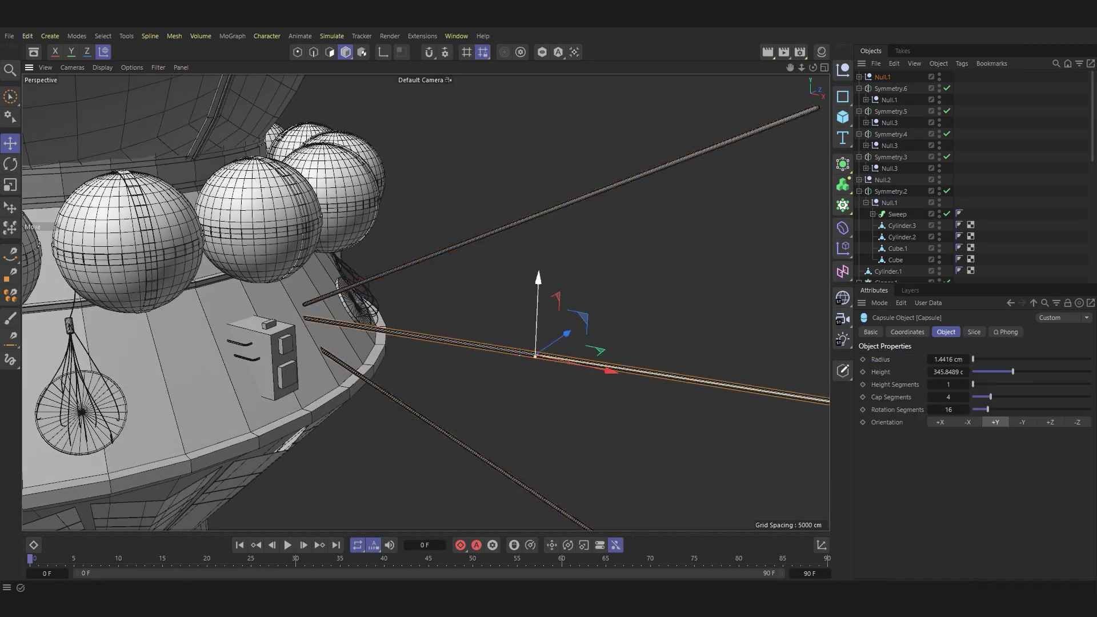
alt+drag(534, 355, 427, 297)
shift+click(426, 296)
drag(604, 387, 708, 394)
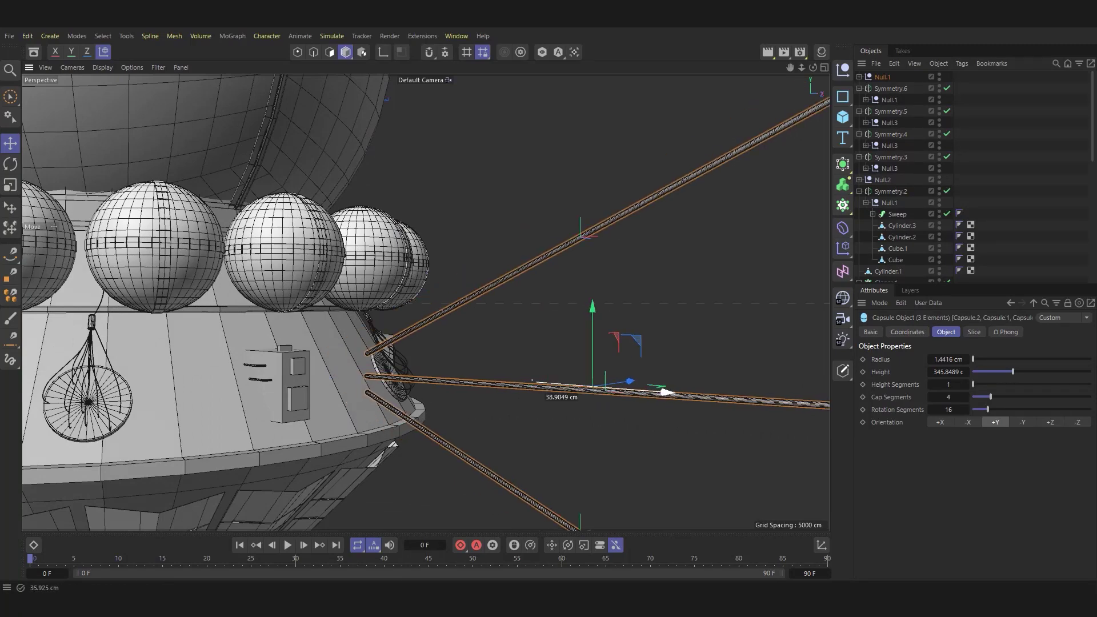
click(628, 391)
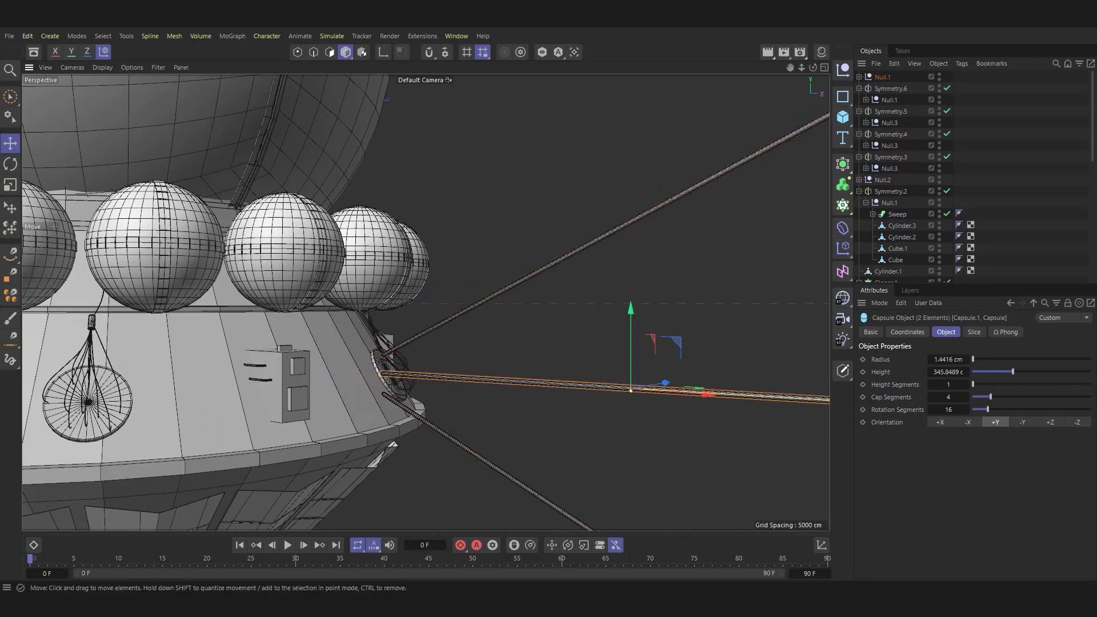
shift+click(491, 468)
mouse_move(492, 468)
alt+mouse_down()
mouse_move(456, 343)
mouse_move(423, 303)
mouse_move(576, 227)
mouse_move(660, 245)
mouse_move(619, 238)
mouse_move(425, 302)
mouse_move(434, 297)
mouse_move(550, 254)
mouse_move(425, 301)
mouse_move(423, 362)
alt+mouse_up()
key(r)
key(e)
Zoom out to view the whole ship and bring up the primitive objects list.
scroll(425, 301, down, 5)
scroll(423, 362, up, 1)
scroll(431, 357, up, 2)
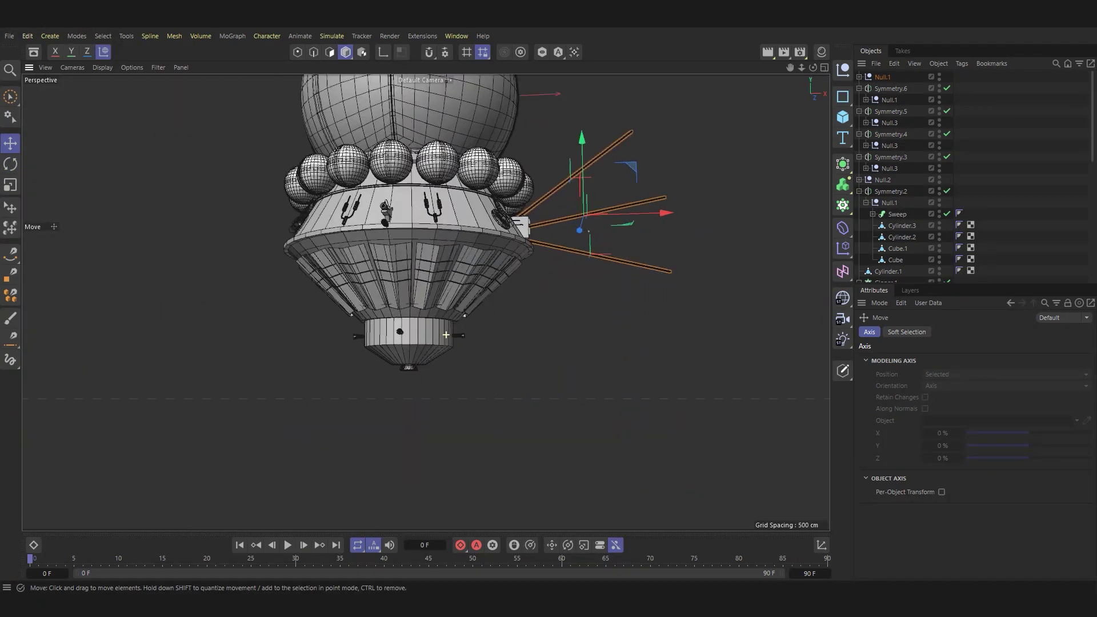
scroll(439, 351, up, 2)
scroll(448, 345, up, 2)
alt+drag(453, 343, 451, 377)
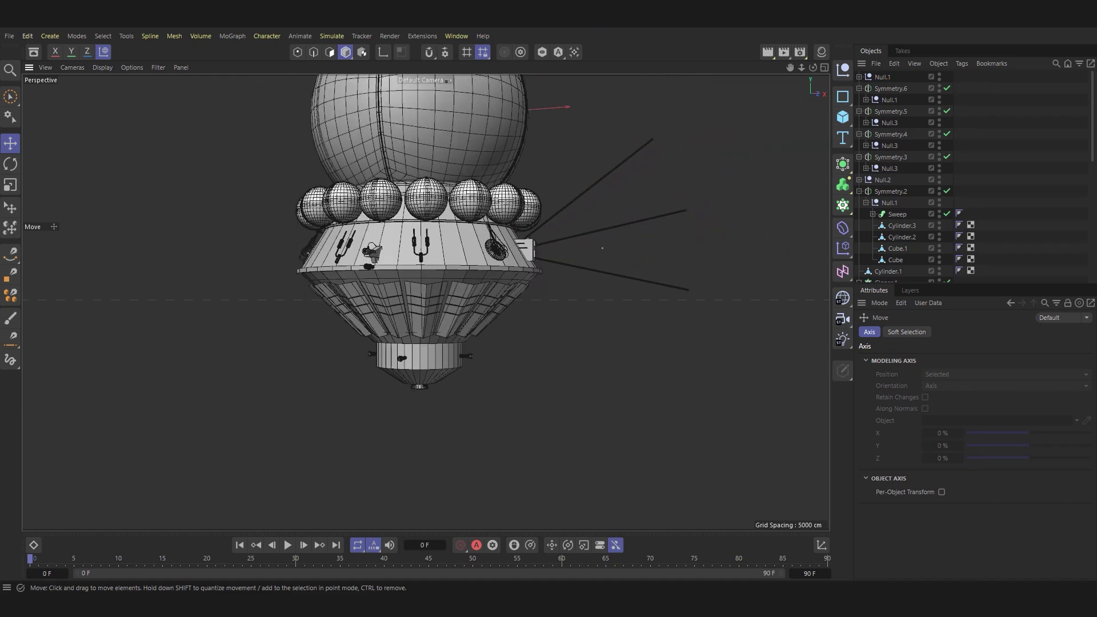
scroll(454, 368, up, 2)
click(842, 117)
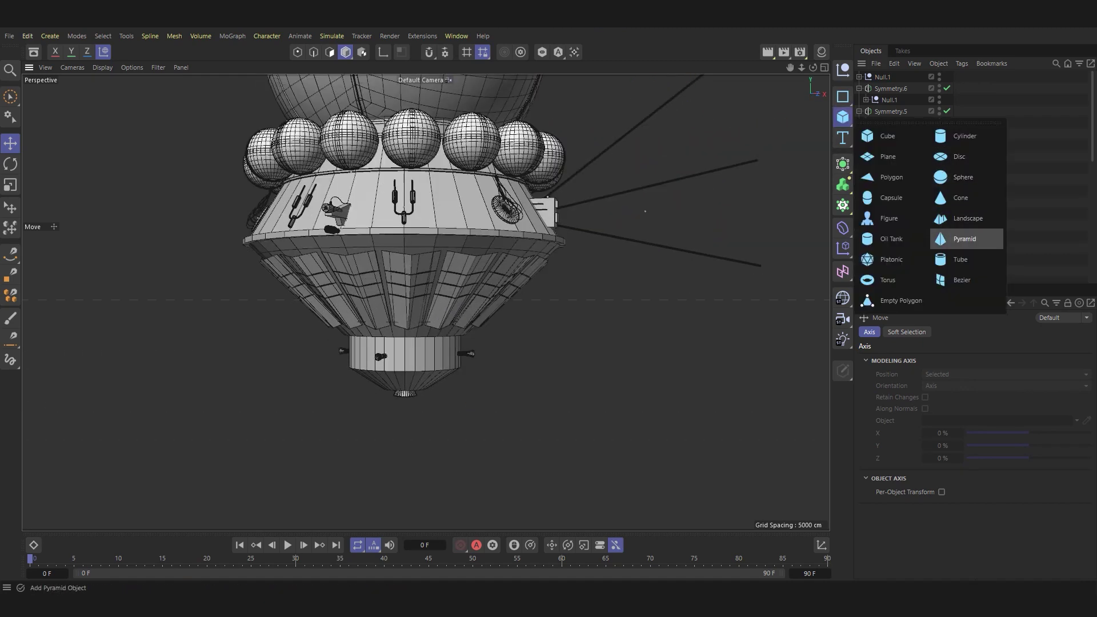
Add a new capsule beneath the hull and thin its radius.
click(891, 197)
scroll(439, 138, down, 3)
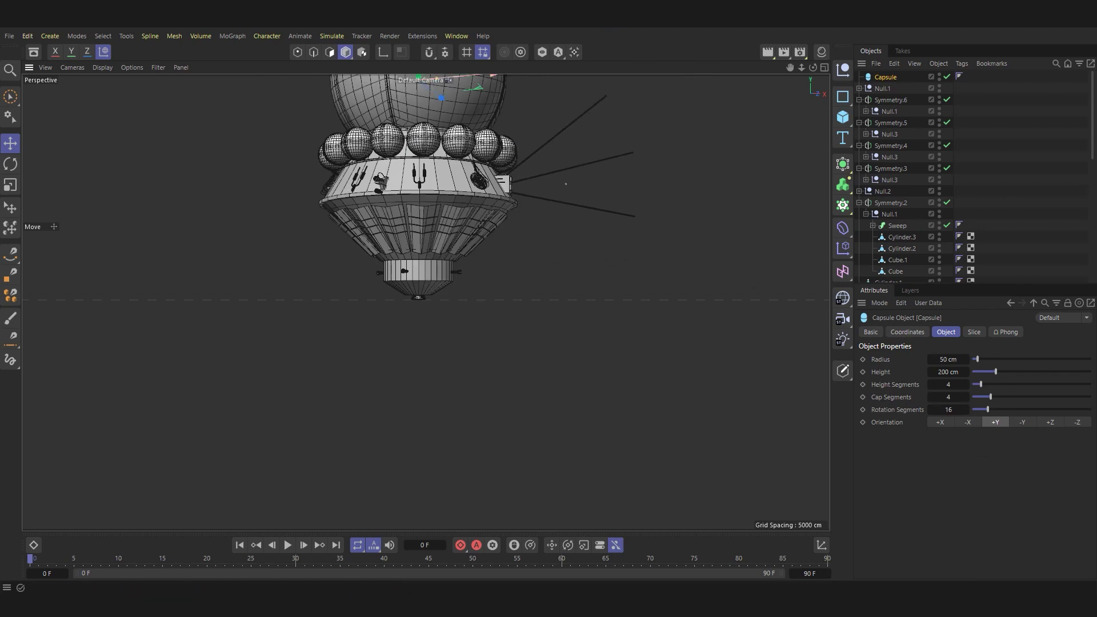
mouse_move(565, 183)
alt+middle_down()
mouse_move(565, 369)
mouse_move(565, 85)
alt+middle_up()
scroll(564, 84, up, 2)
drag(965, 358, 965, 389)
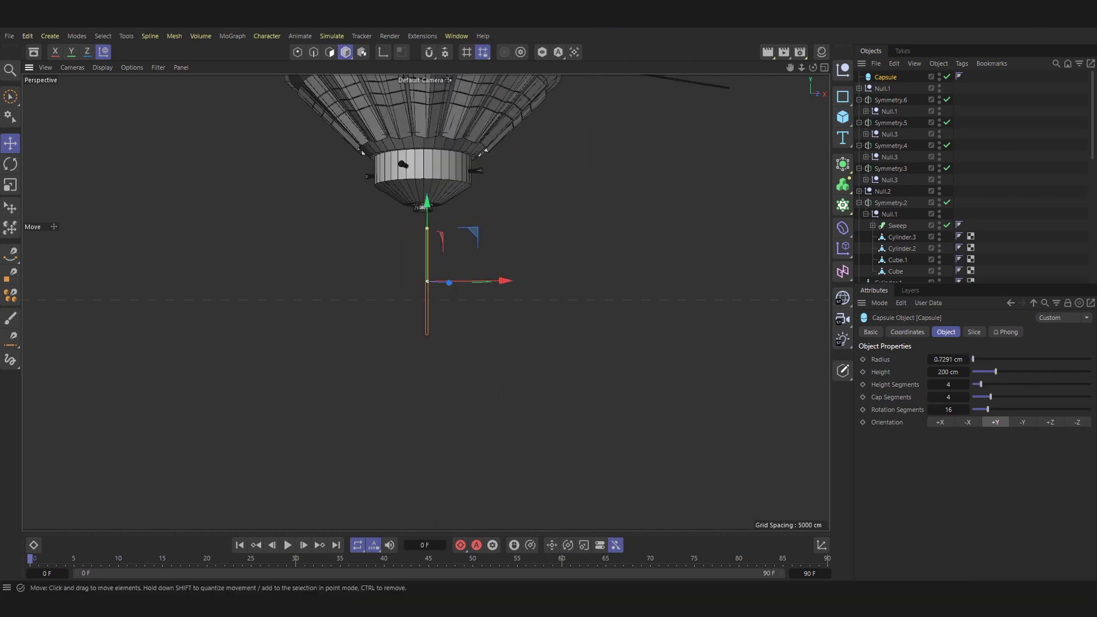
alt+drag(425, 280, 425, 228)
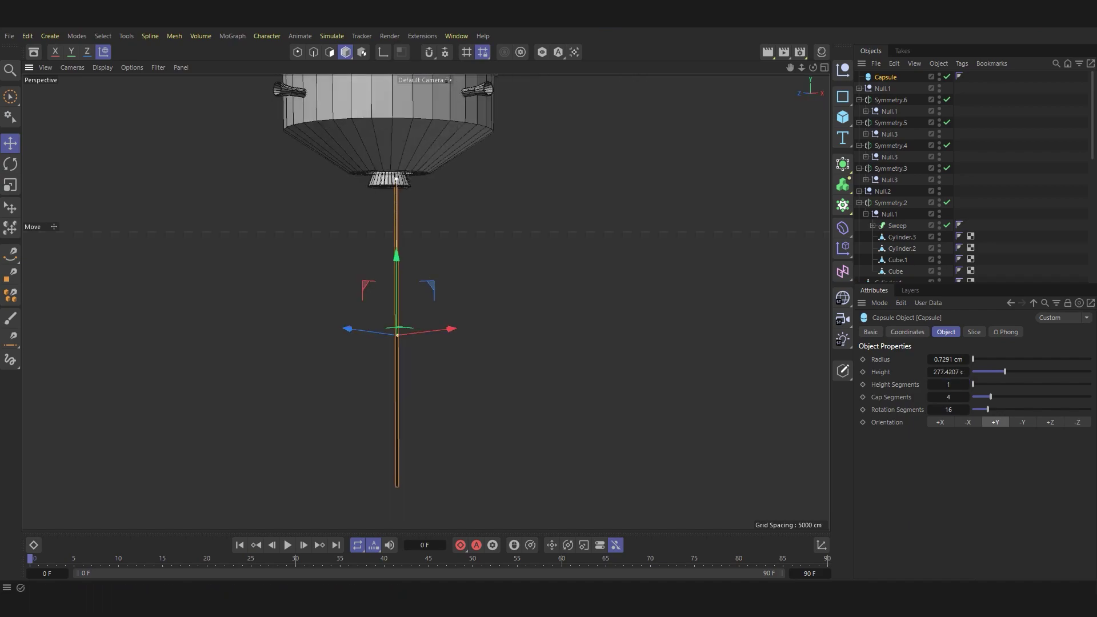
mouse_move(425, 280)
alt+mouse_down()
mouse_move(423, 299)
mouse_move(451, 299)
alt+mouse_up()
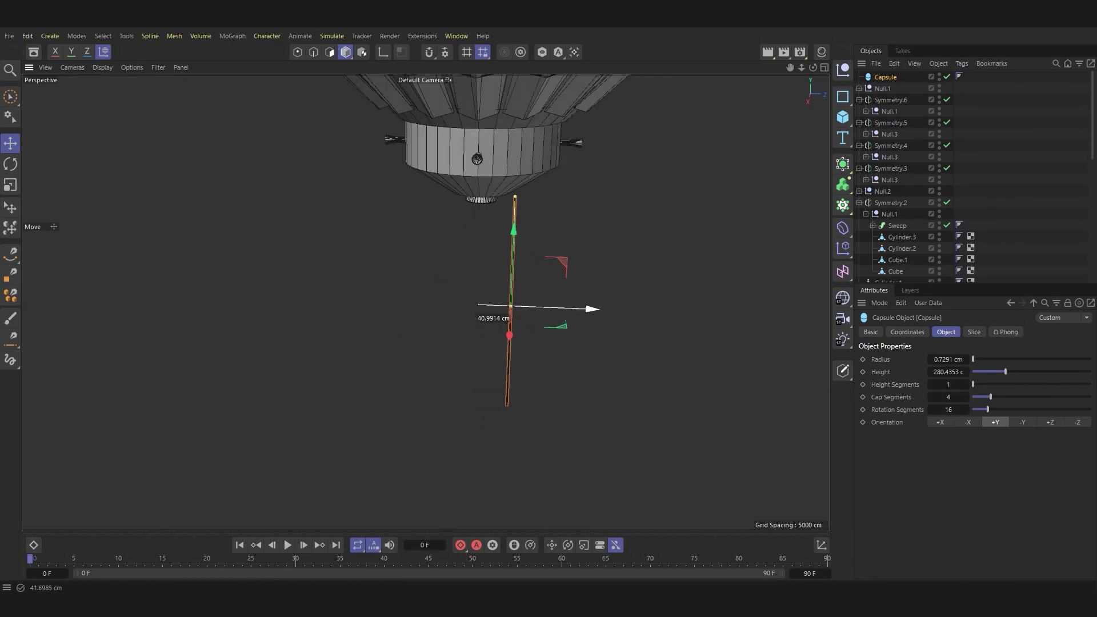
scroll(553, 263, up, 3)
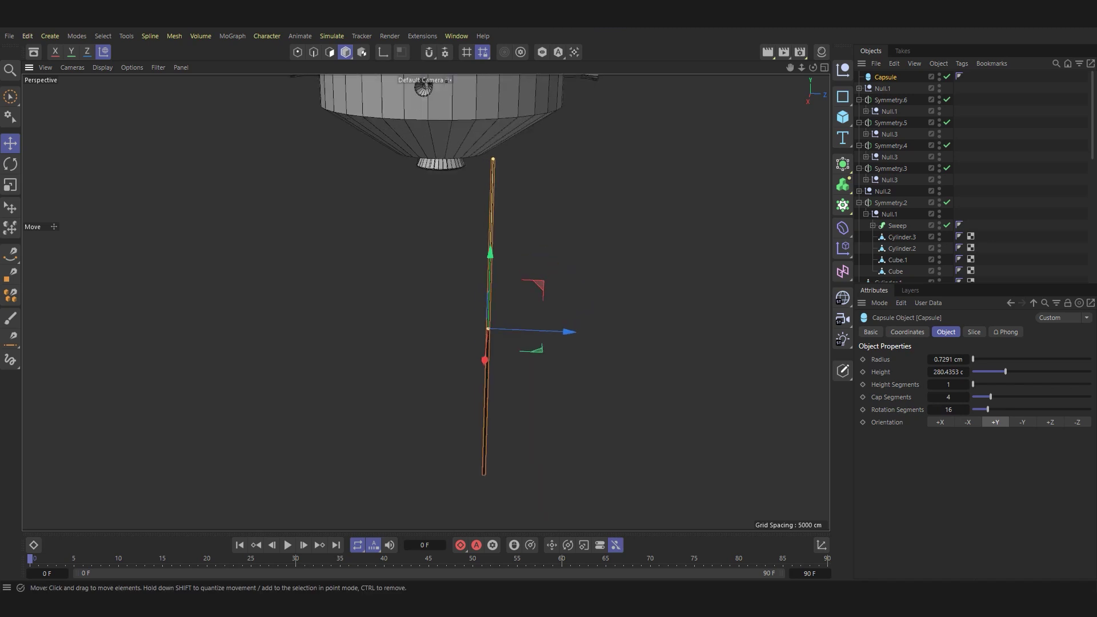
Wrap the capsule in a Radial cloner and adjust its radial plane.
key(alt+c)
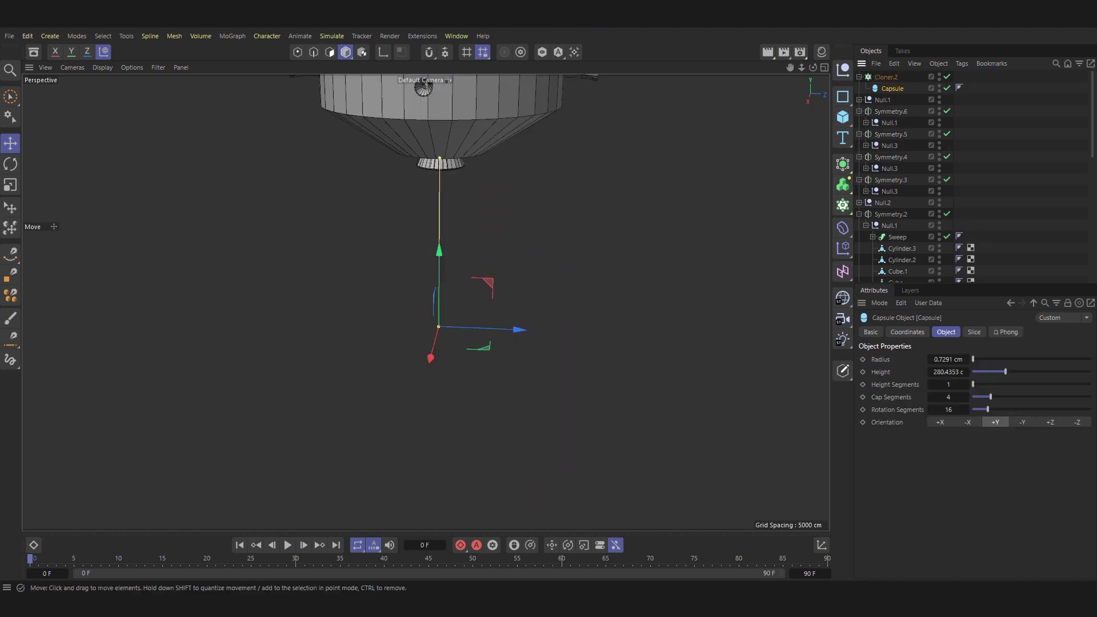
click(1006, 359)
click(948, 386)
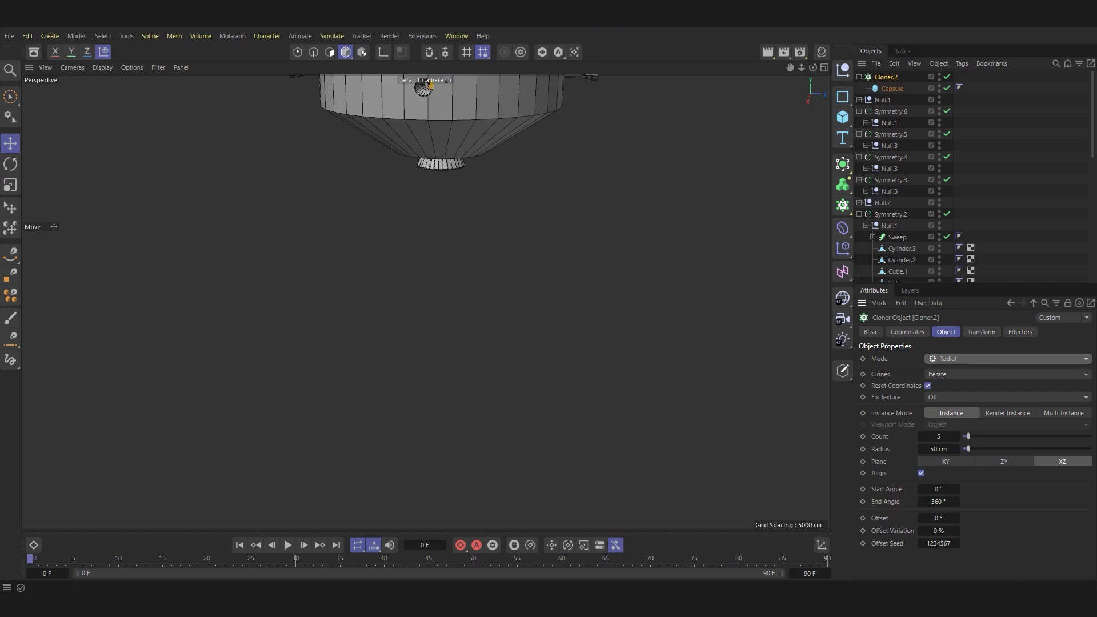
key(ctrl+shift+z)
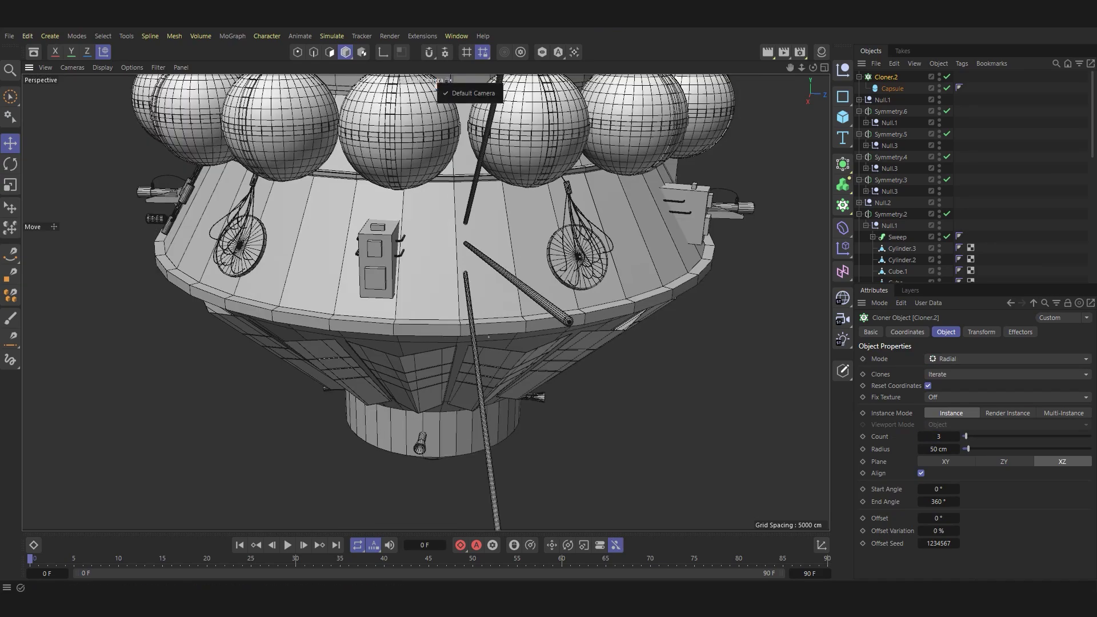
key(ctrl+shift+z)
key(ctrl+shift+z)
key(ctrl+shift+z)
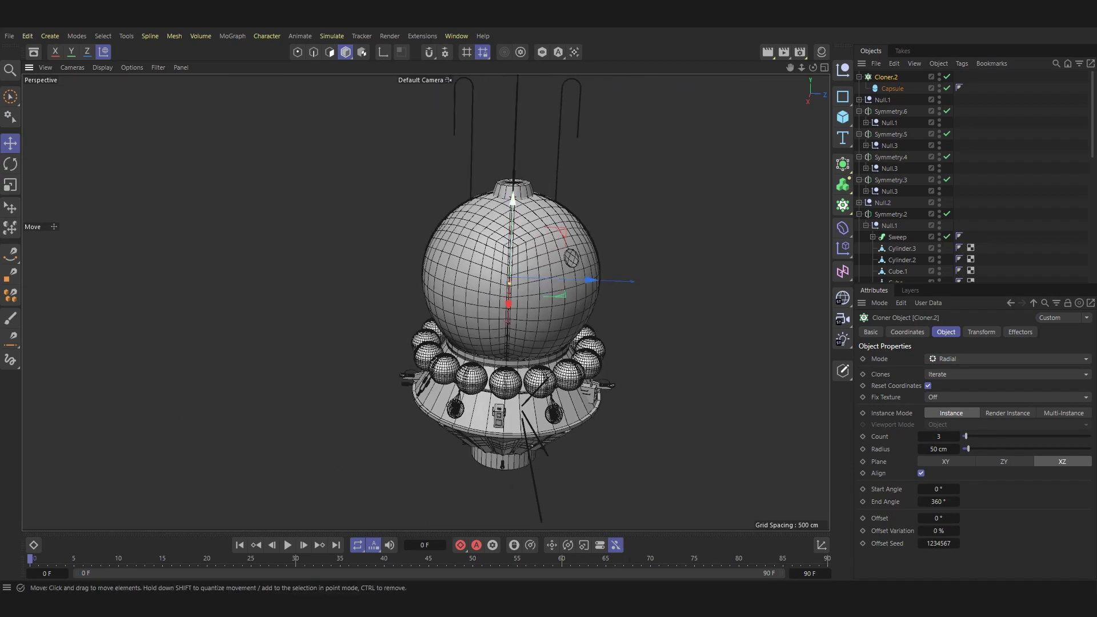
key(o)
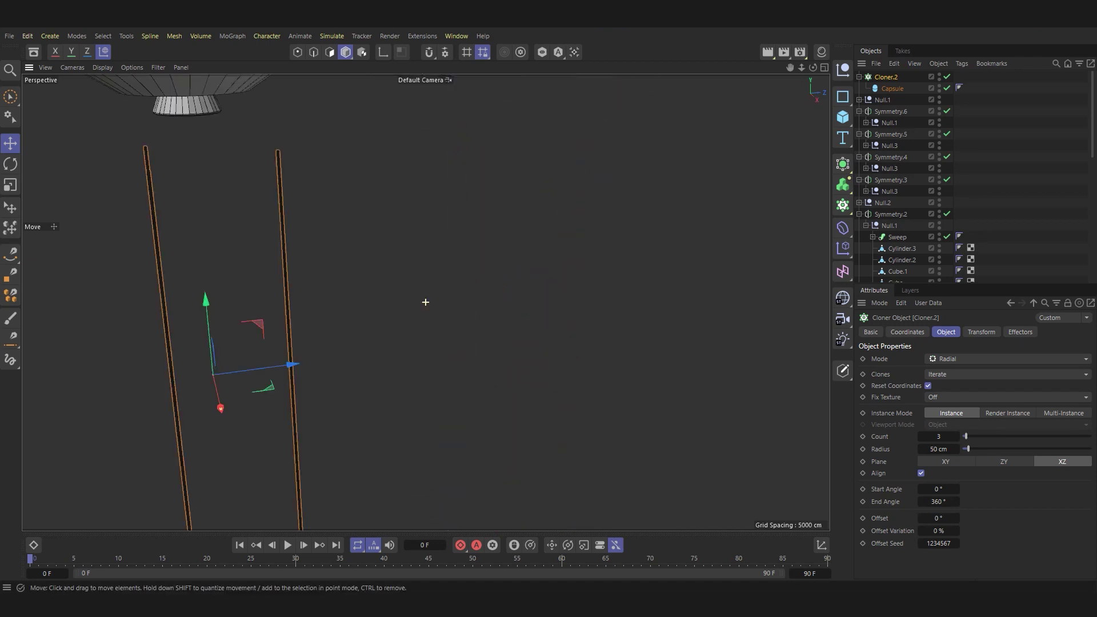
alt+drag(425, 303, 469, 270)
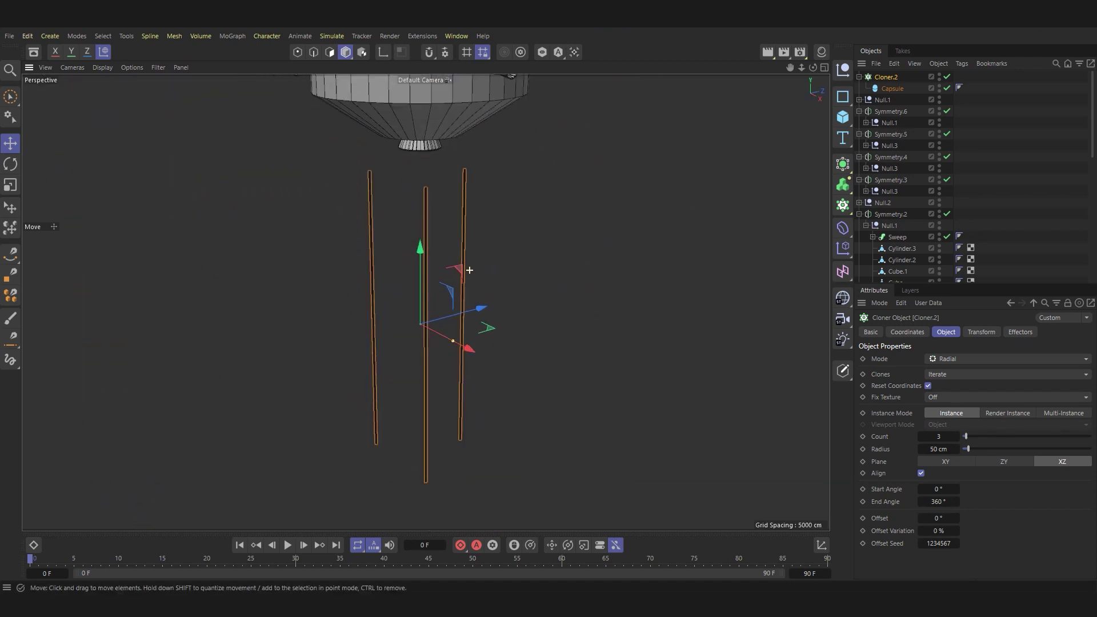
click(980, 332)
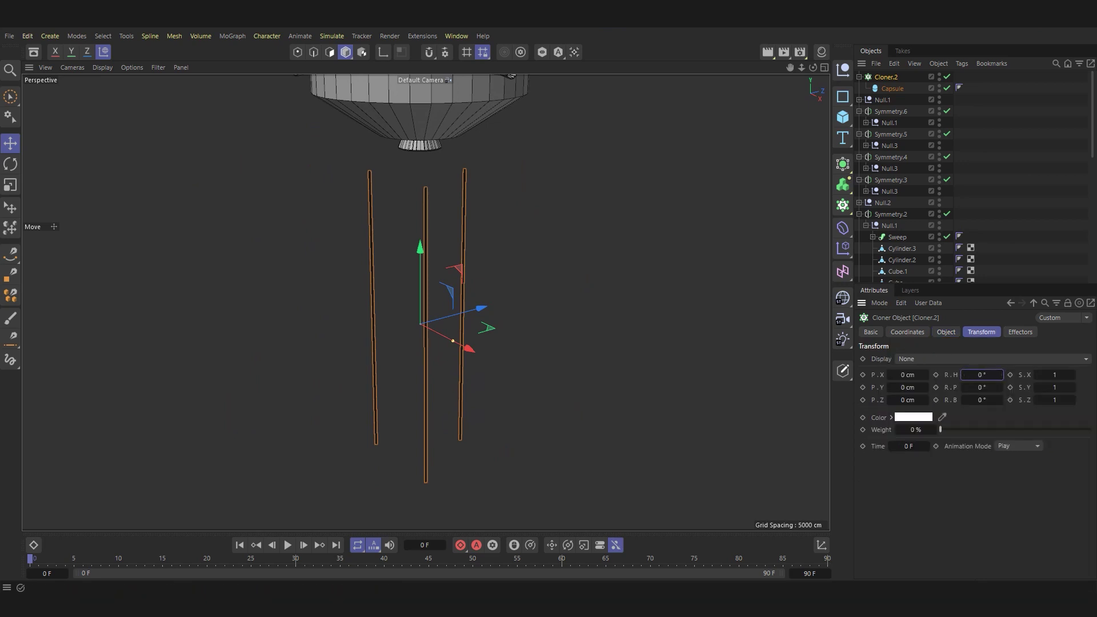
drag(453, 340, 456, 342)
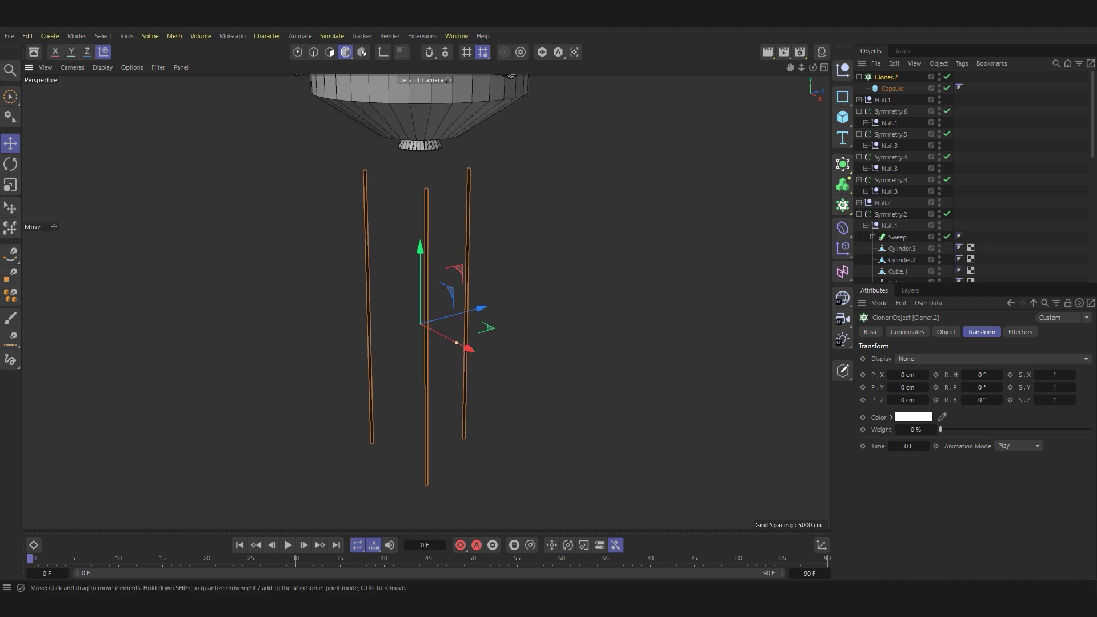
click(945, 332)
click(945, 460)
click(1004, 461)
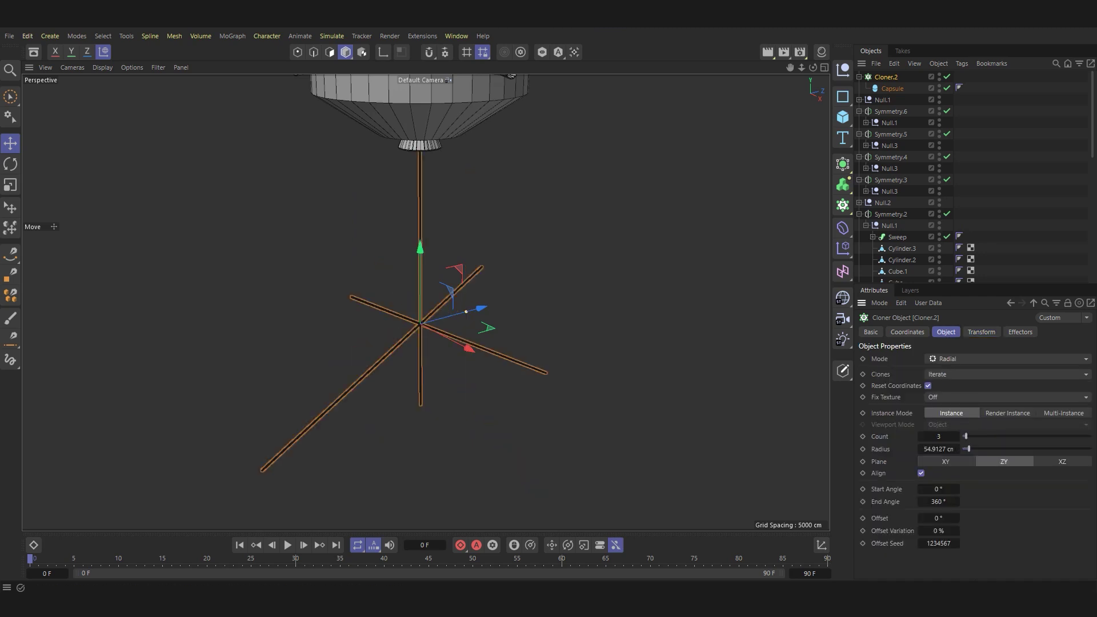
click(1062, 461)
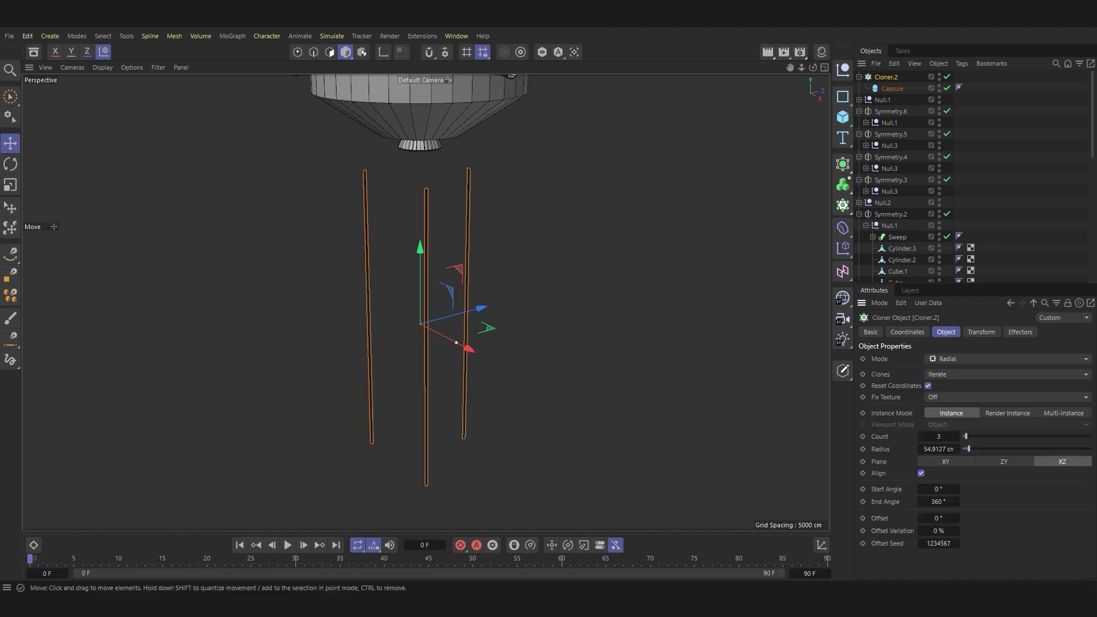
Raise the legs toward the hull, tilt them outward, and widen the radius into a tripod.
drag(420, 249, 419, 173)
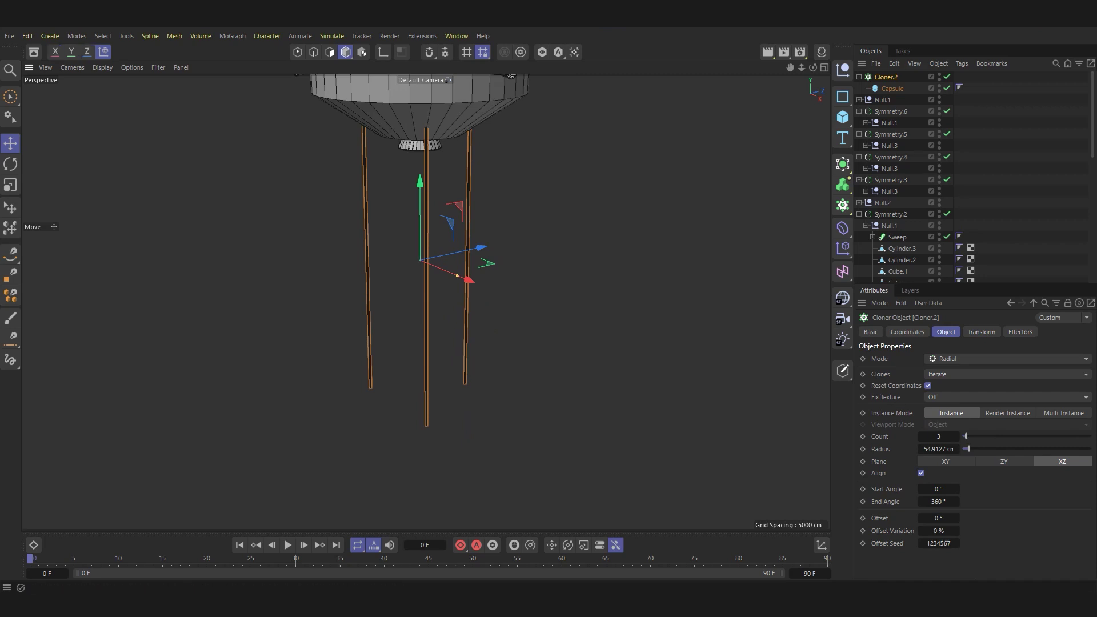
click(980, 332)
drag(1000, 387, 1007, 387)
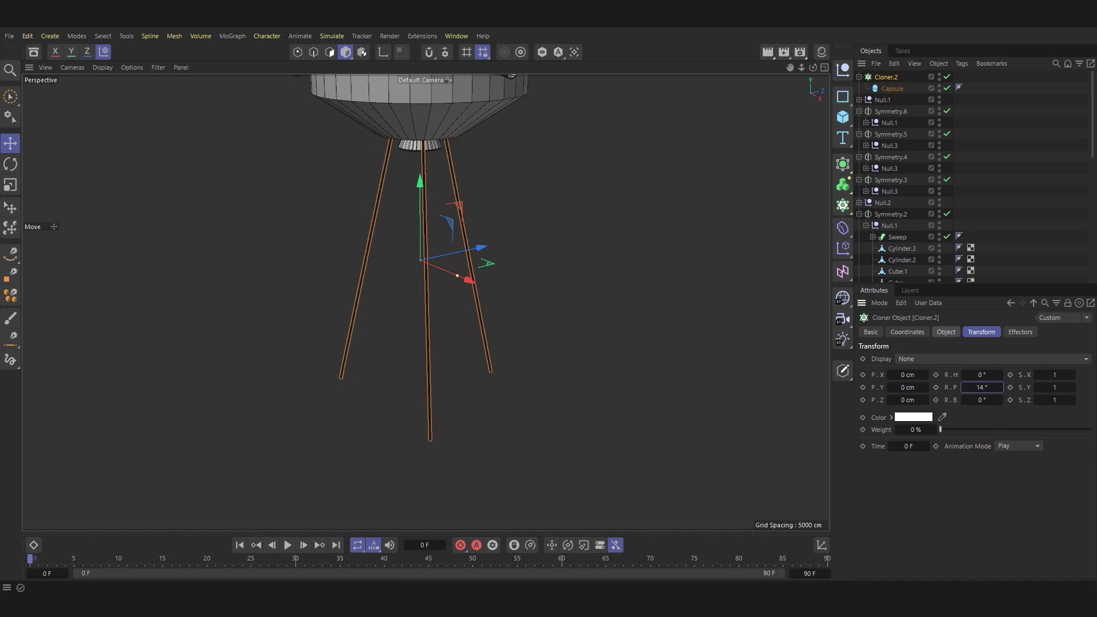
click(945, 332)
drag(957, 449, 974, 449)
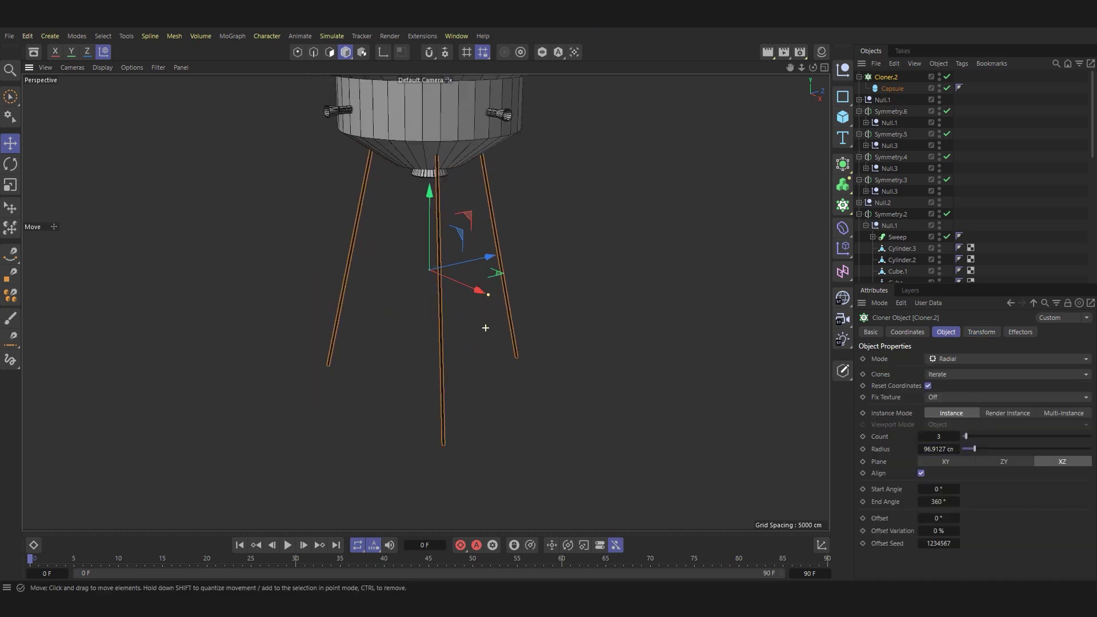
mouse_move(485, 320)
alt+mouse_down()
mouse_move(426, 302)
mouse_move(580, 127)
alt+mouse_up()
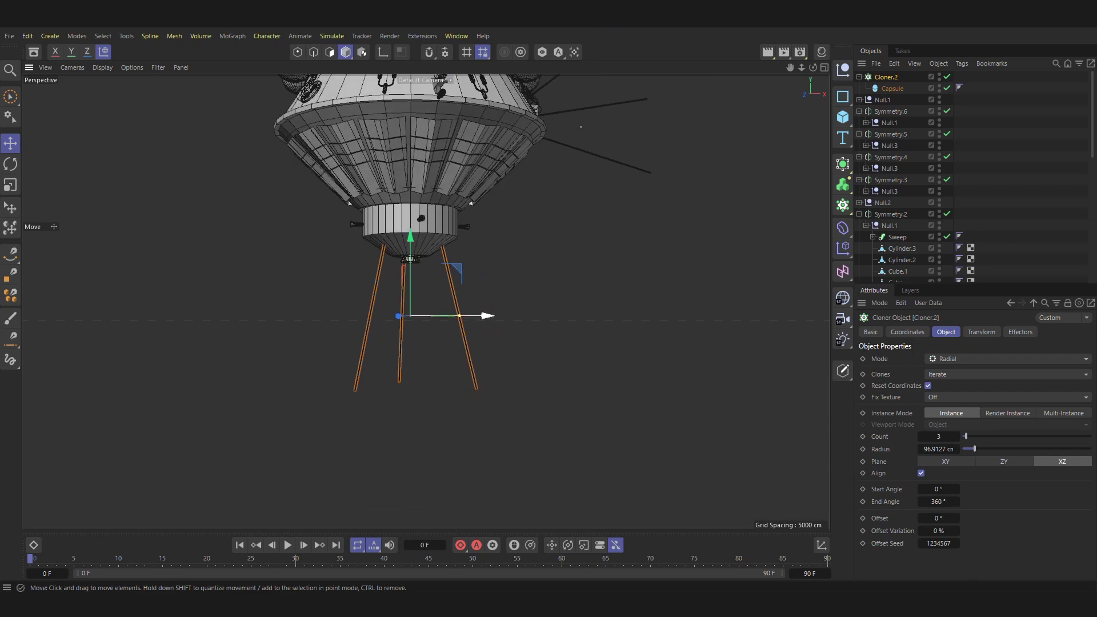
Give the capsule legs 548 cm height, 1 cm radius and 8 rotation segments.
click(410, 315)
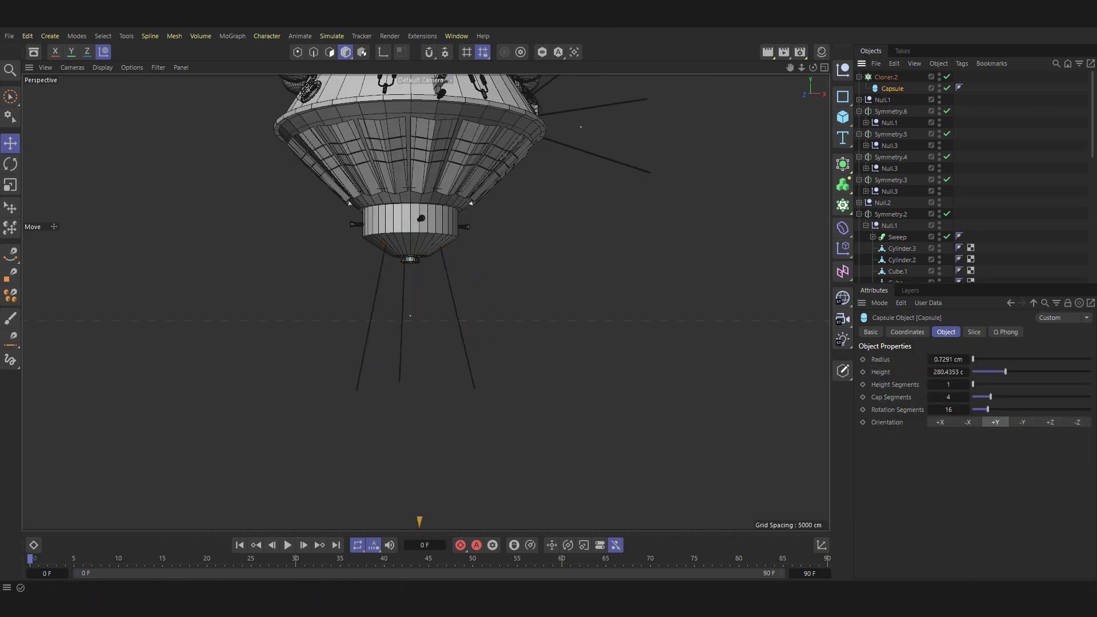
alt+drag(514, 335, 426, 303)
scroll(425, 302, up, 3)
click(485, 299)
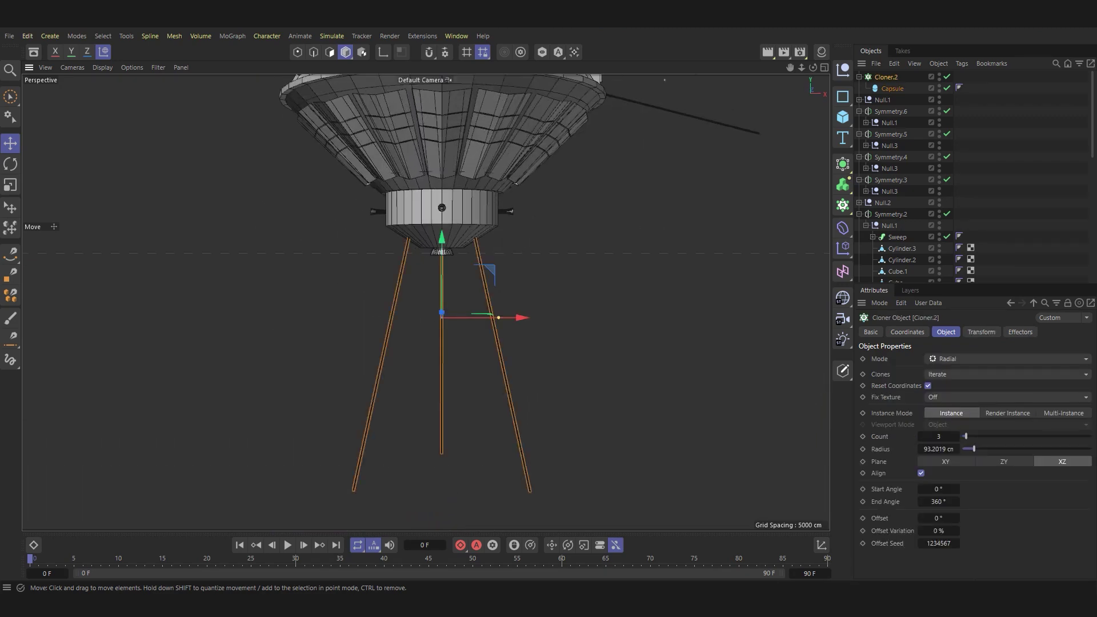
key(Down)
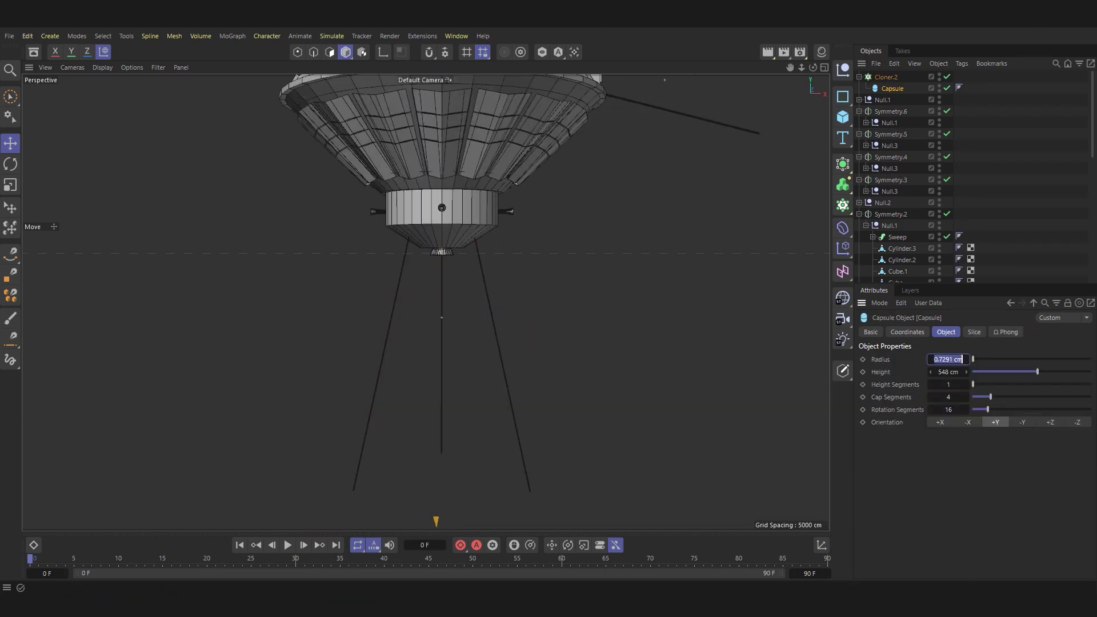
scroll(481, 260, up, 2)
scroll(481, 259, up, 3)
scroll(481, 260, down, 1)
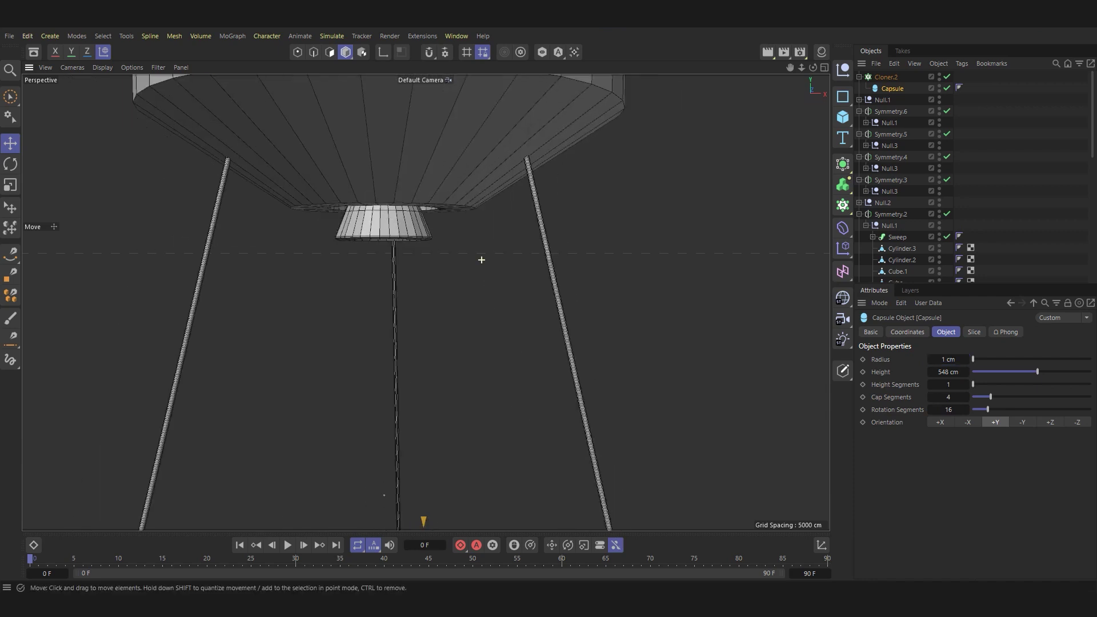
scroll(481, 260, up, 1)
scroll(480, 260, down, 1)
text(8)
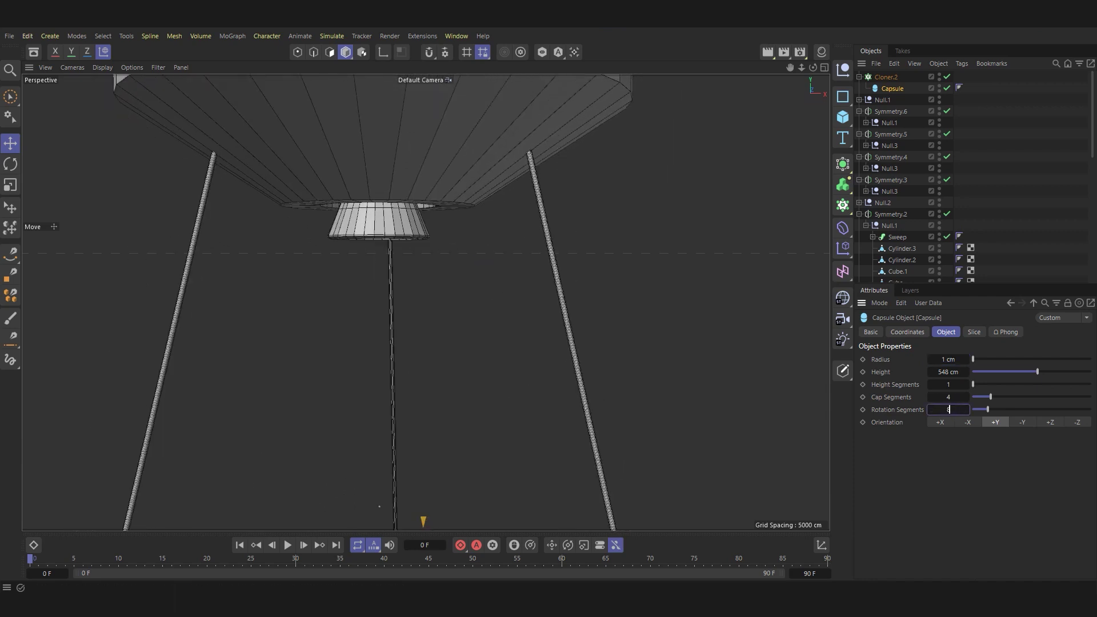
key(Return)
mouse_move(506, 252)
alt+mouse_down()
mouse_move(425, 302)
mouse_move(632, 274)
mouse_move(550, 282)
alt+mouse_up()
Add a 48 × 278 cm rectangle spline and isolate it in the viewport.
click(550, 282)
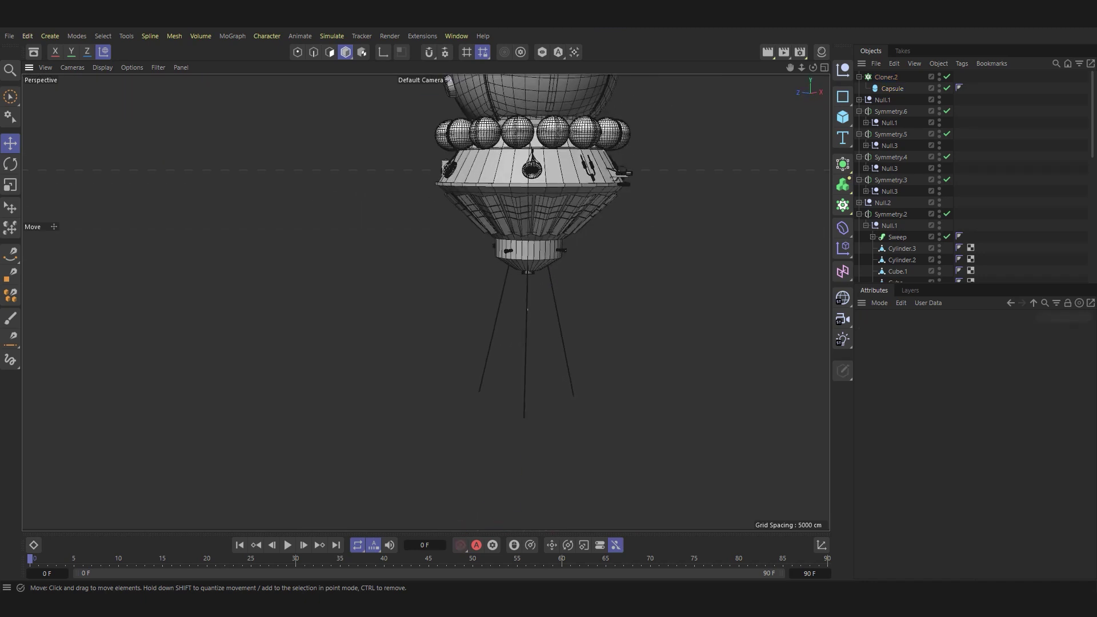
alt+middle_drag(528, 309, 462, 326)
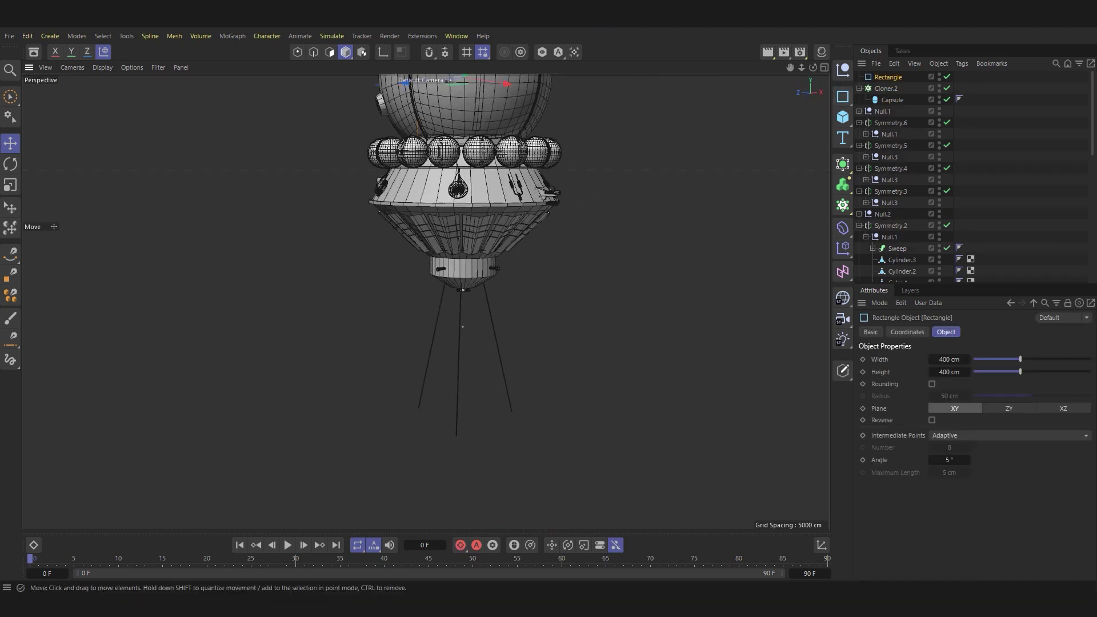
alt+drag(463, 326, 568, 290)
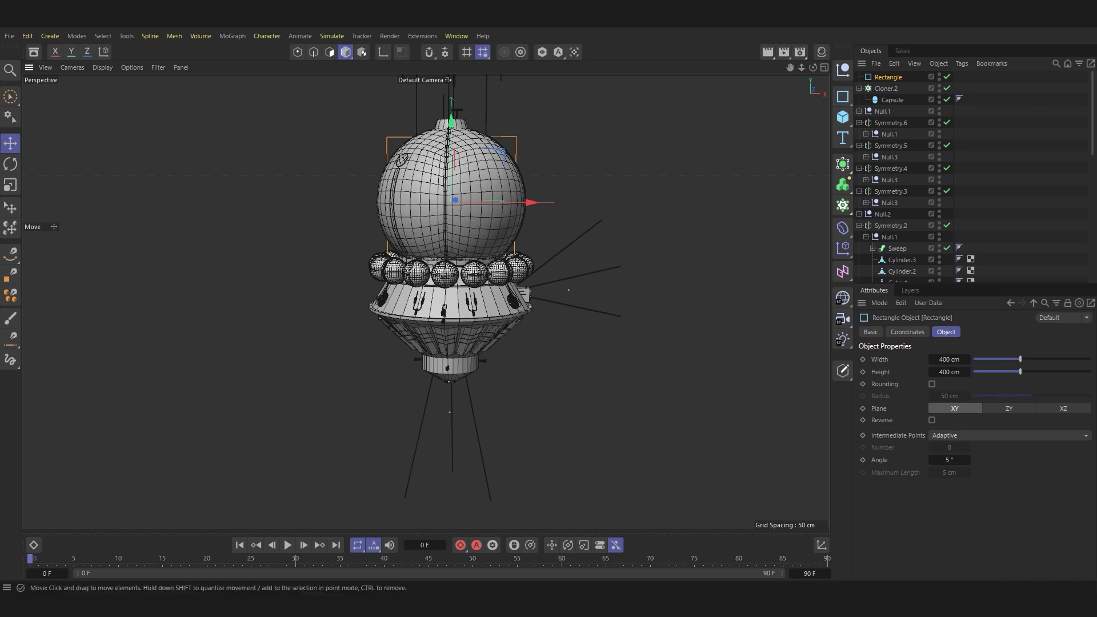
click(102, 68)
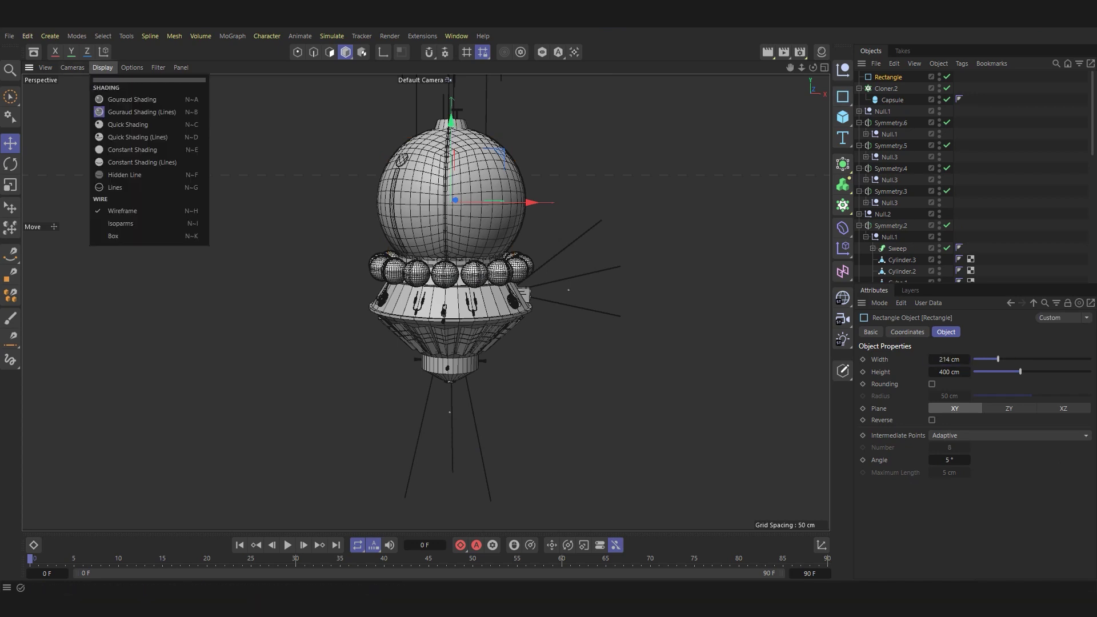
click(77, 36)
click(115, 276)
scroll(471, 166, up, 2)
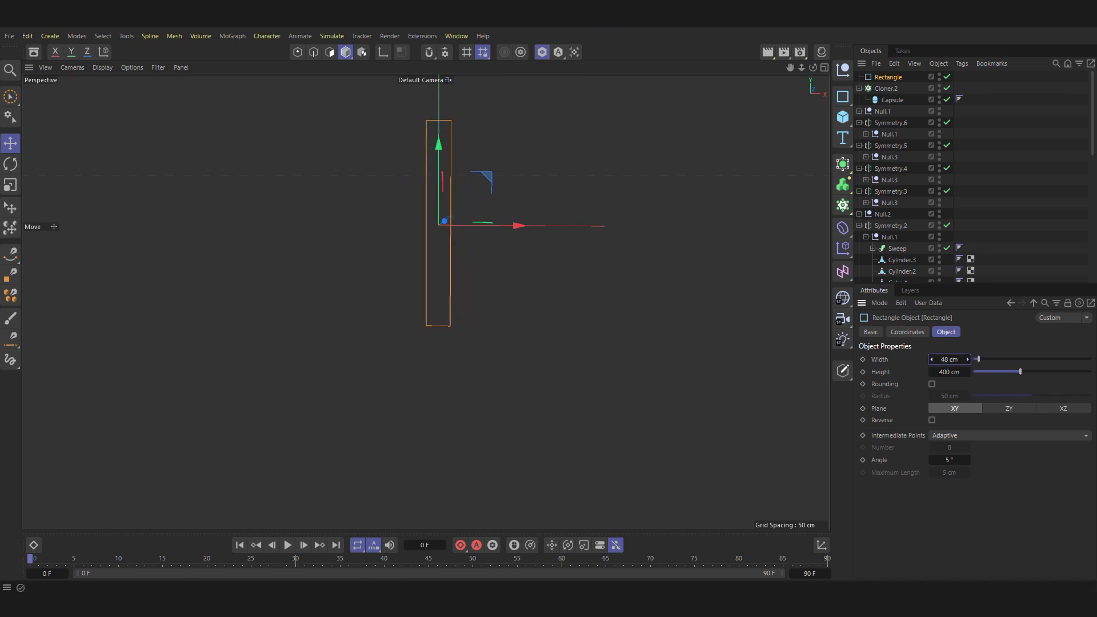
scroll(394, 221, up, 2)
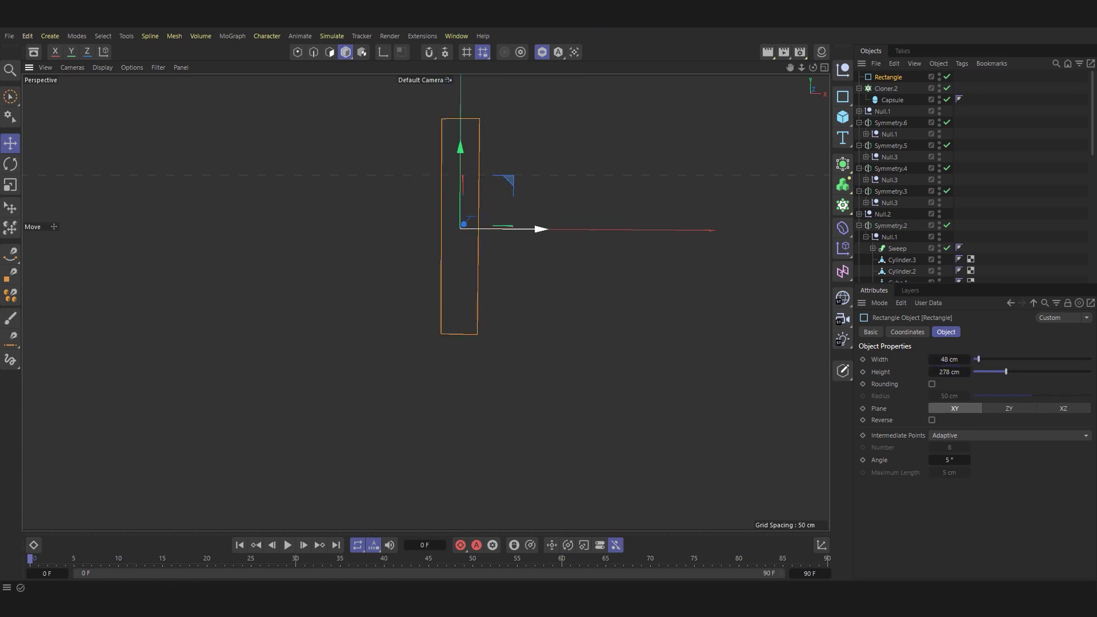
Make the rectangle editable with Natural intermediate points and insert new points on its edges.
key(c)
click(952, 408)
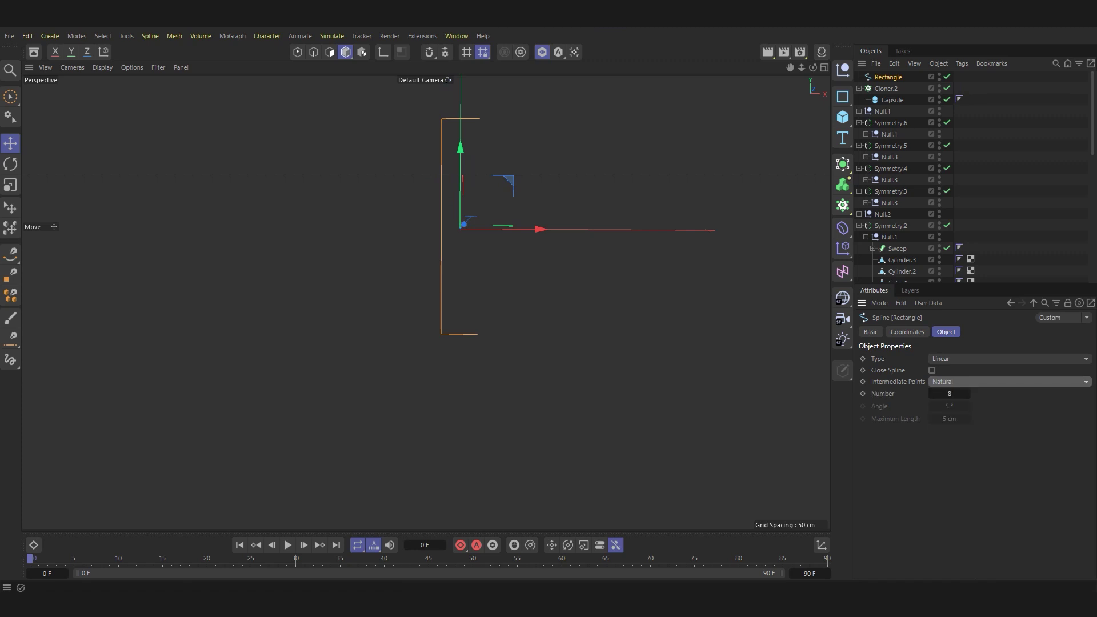
click(296, 52)
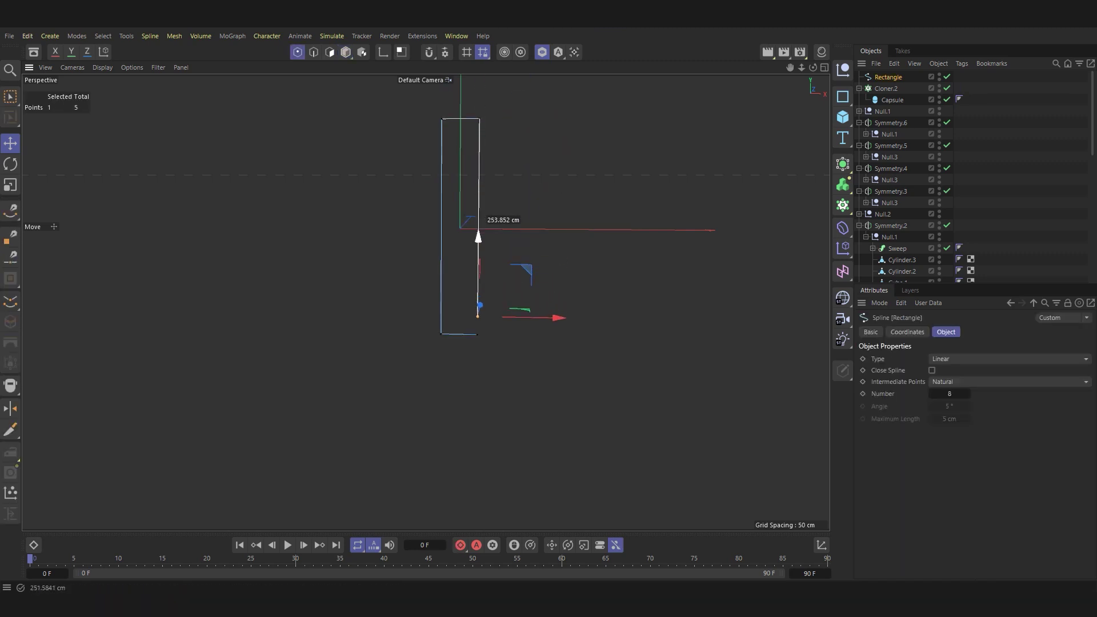
shift+click(479, 118)
right_click(480, 219)
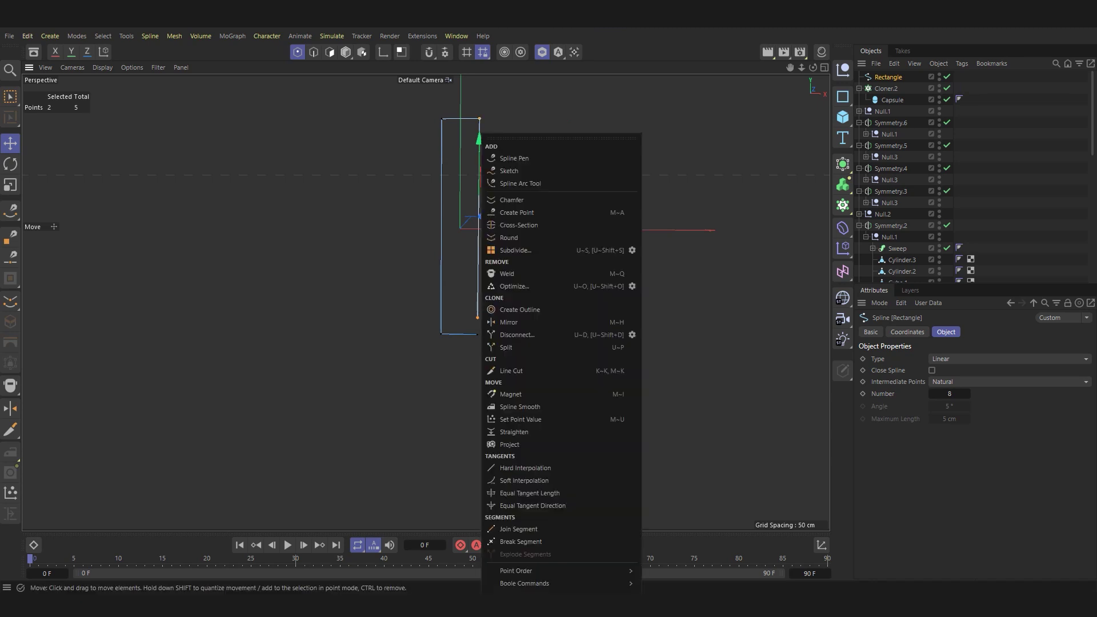
click(554, 250)
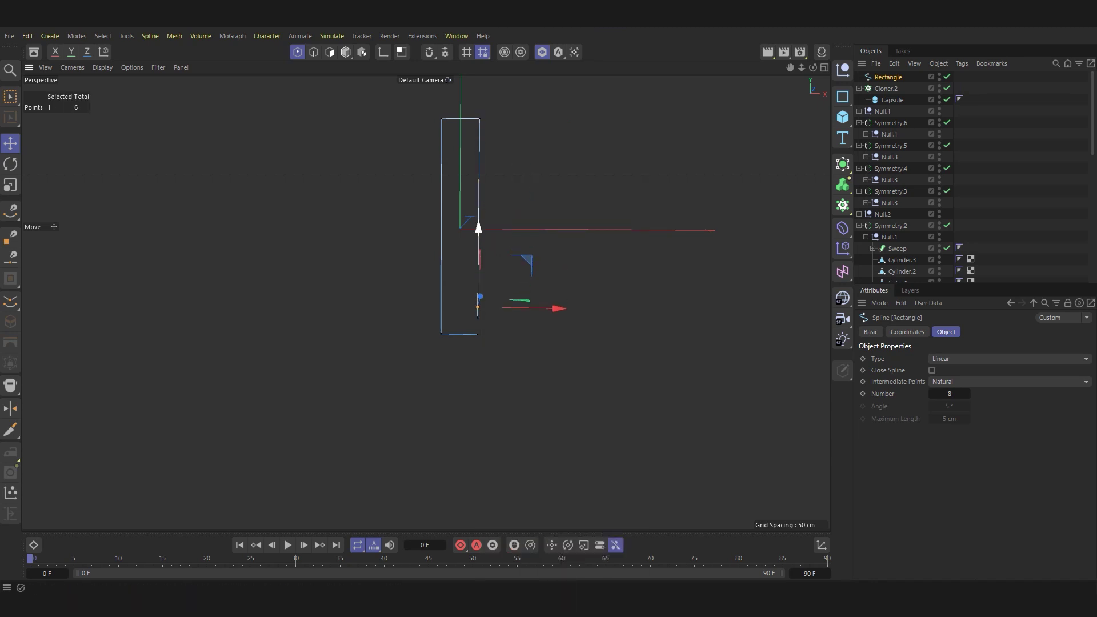
right_click(459, 334)
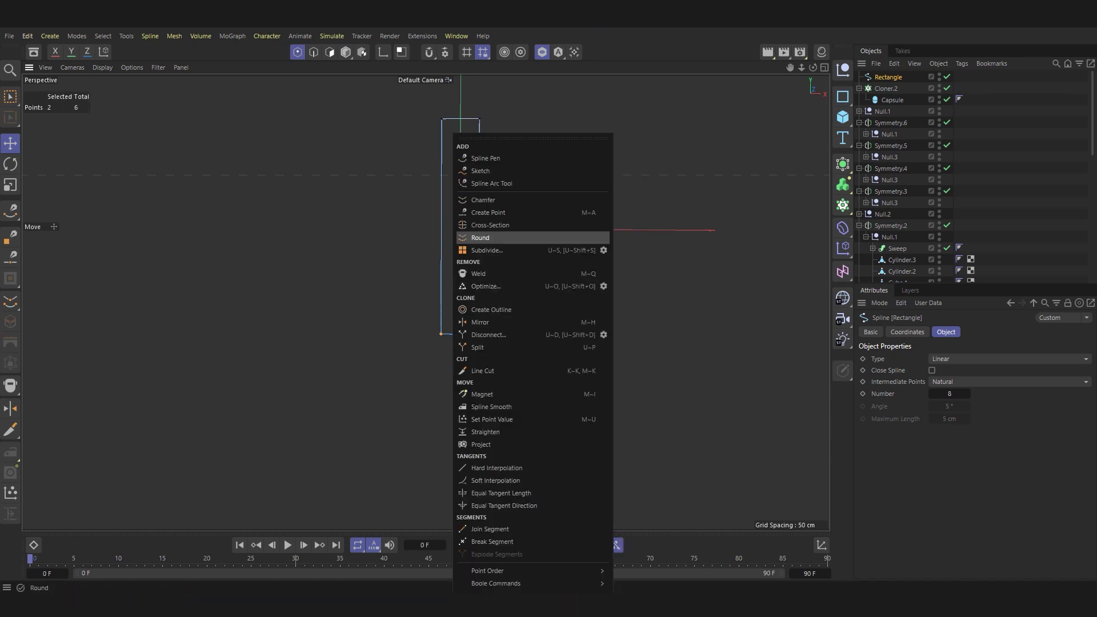
click(502, 212)
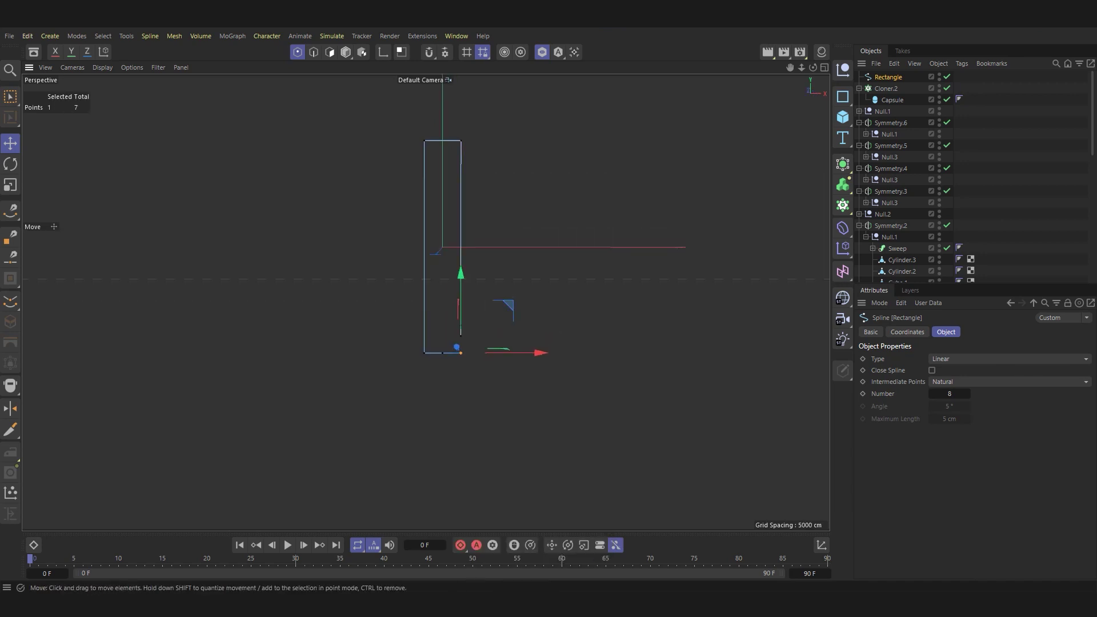
Drag the spline points into a Y shape with a diagonal step, viewed in four panes.
scroll(479, 332, up, 5)
drag(651, 330, 525, 330)
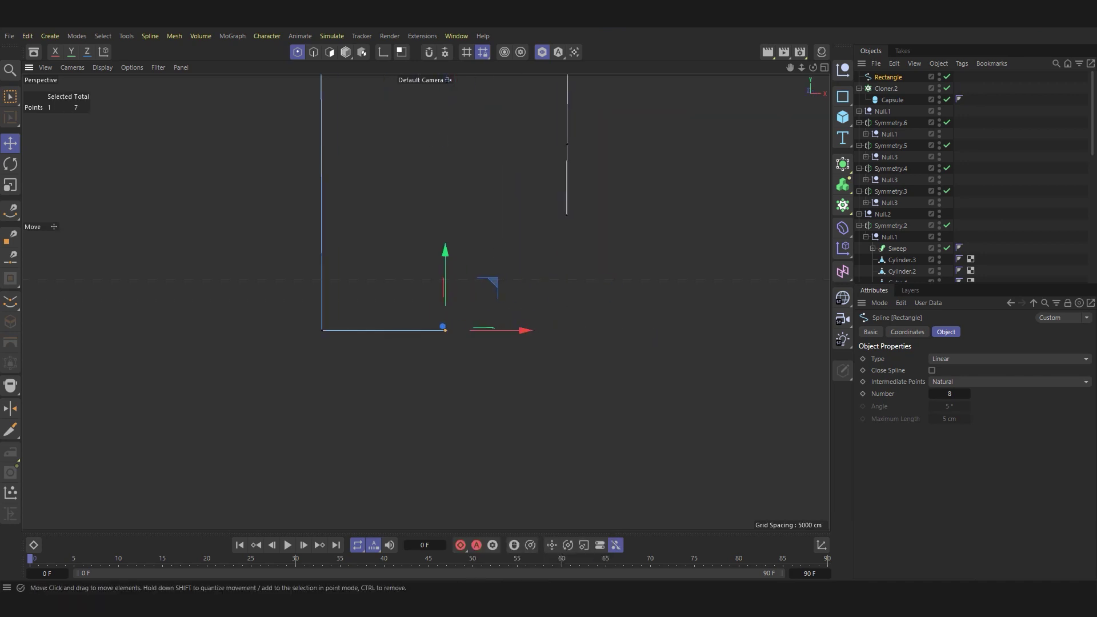
drag(445, 496, 445, 517)
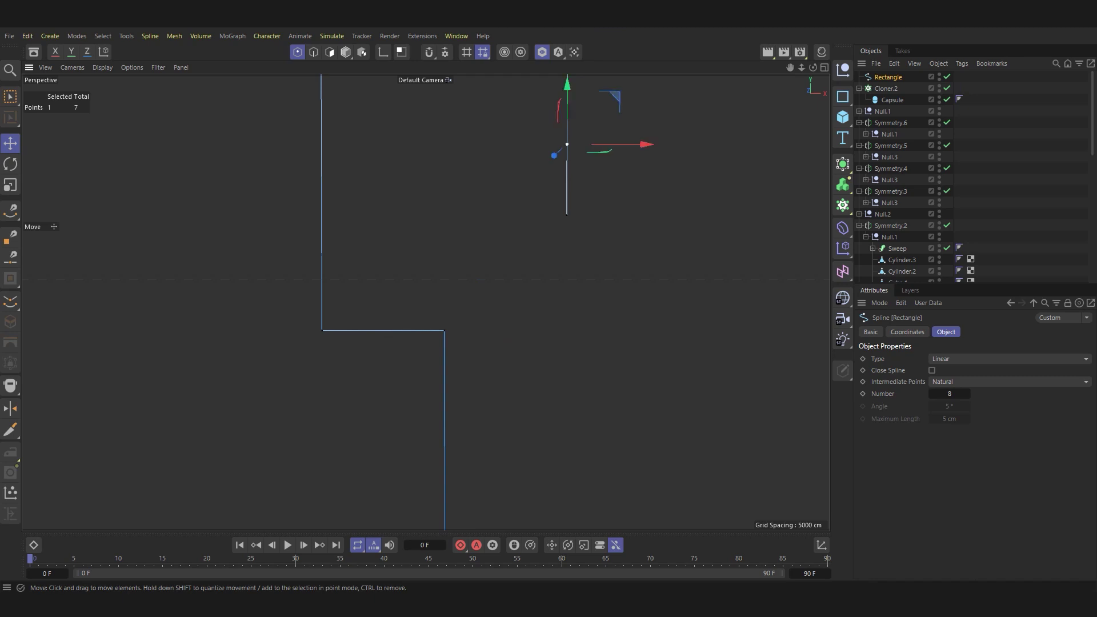
drag(322, 330, 322, 240)
shift+click(567, 214)
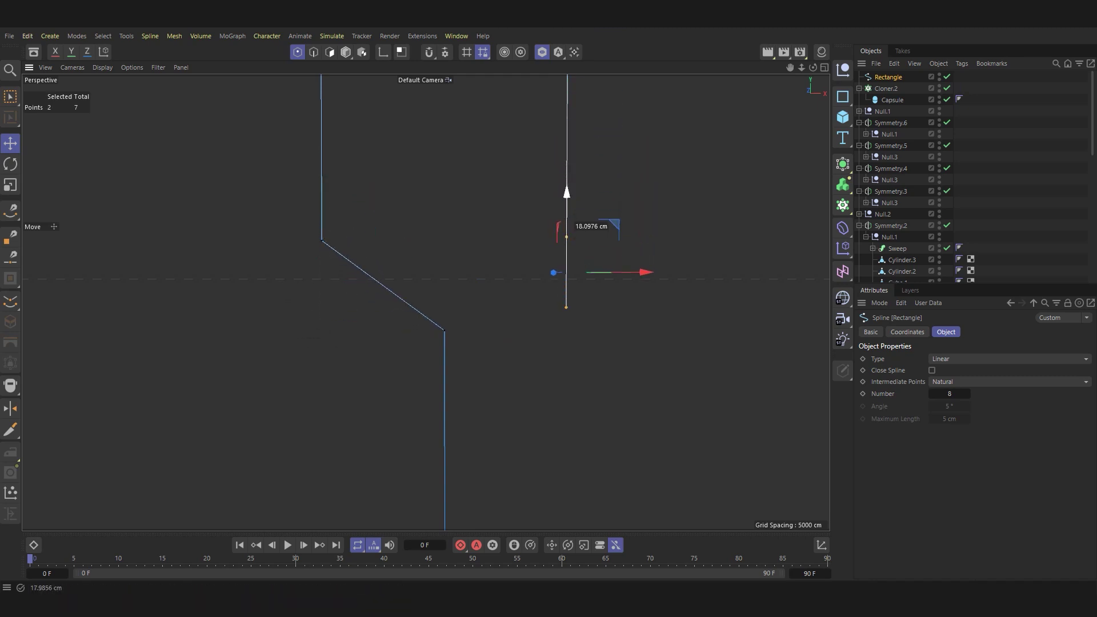
drag(567, 223, 566, 217)
click(565, 299)
mouse_move(466, 299)
mouse_down()
mouse_move(451, 298)
mouse_move(452, 321)
mouse_up()
middle_click(452, 322)
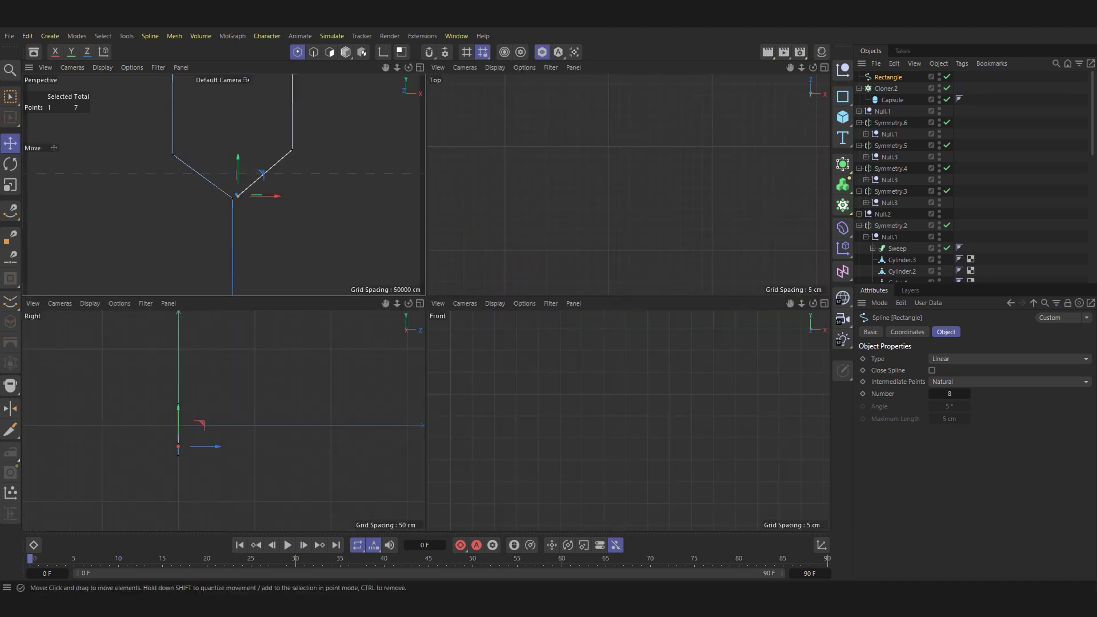
In the maximised Front view, squash the selected spline points vertically.
scroll(649, 318, up, 3)
middle_click(649, 318)
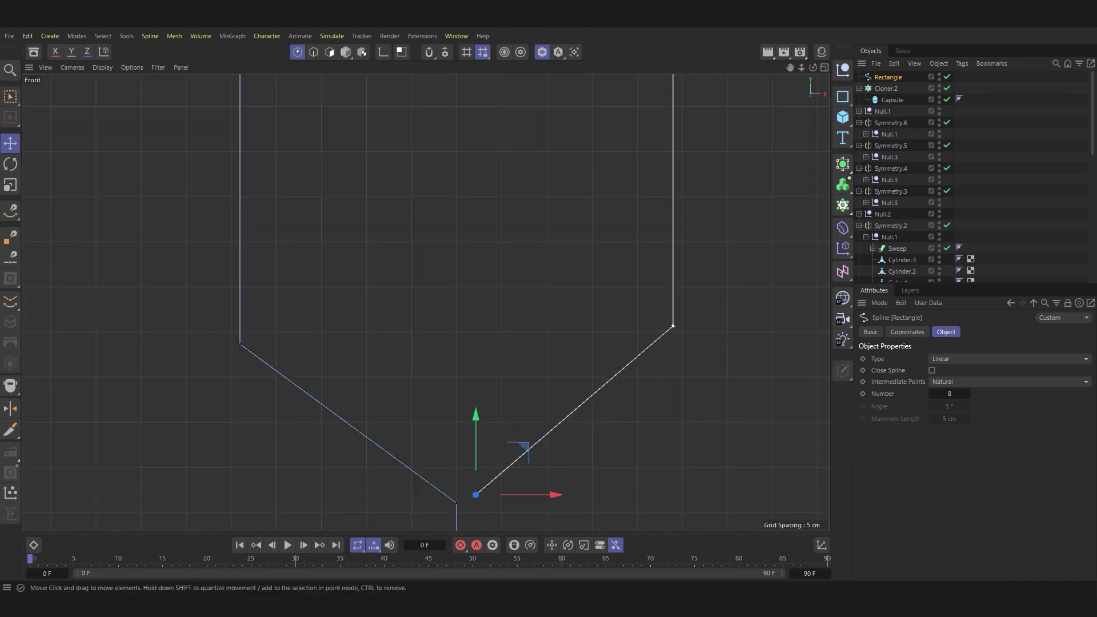
key(t)
drag(456, 255, 456, 311)
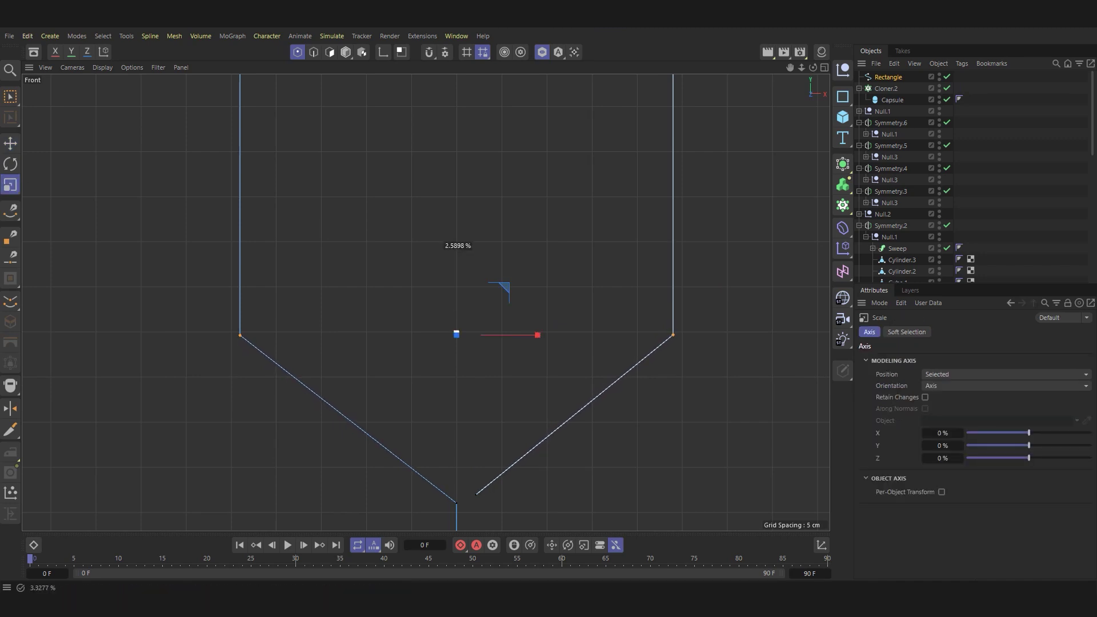
drag(476, 413, 466, 433)
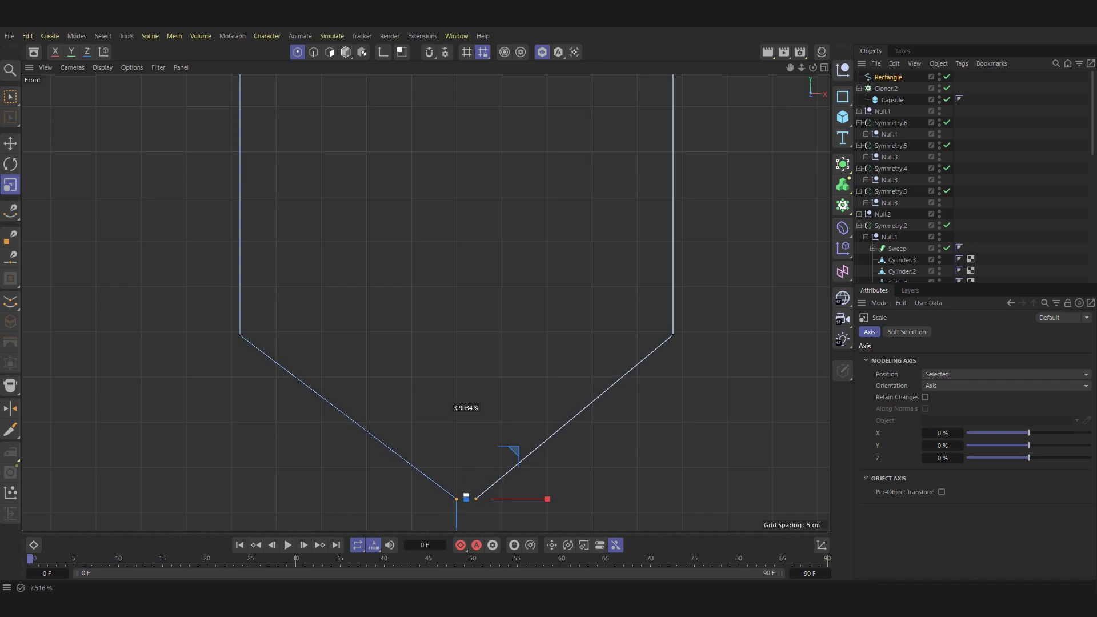
key(e)
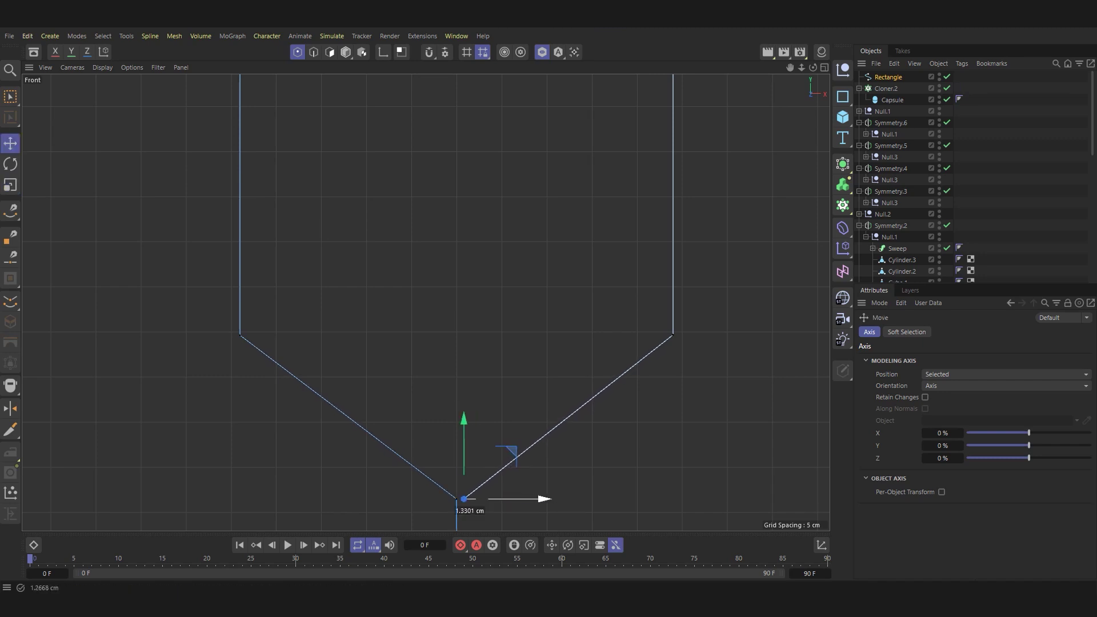
scroll(516, 393, down, 10)
scroll(516, 393, up, 2)
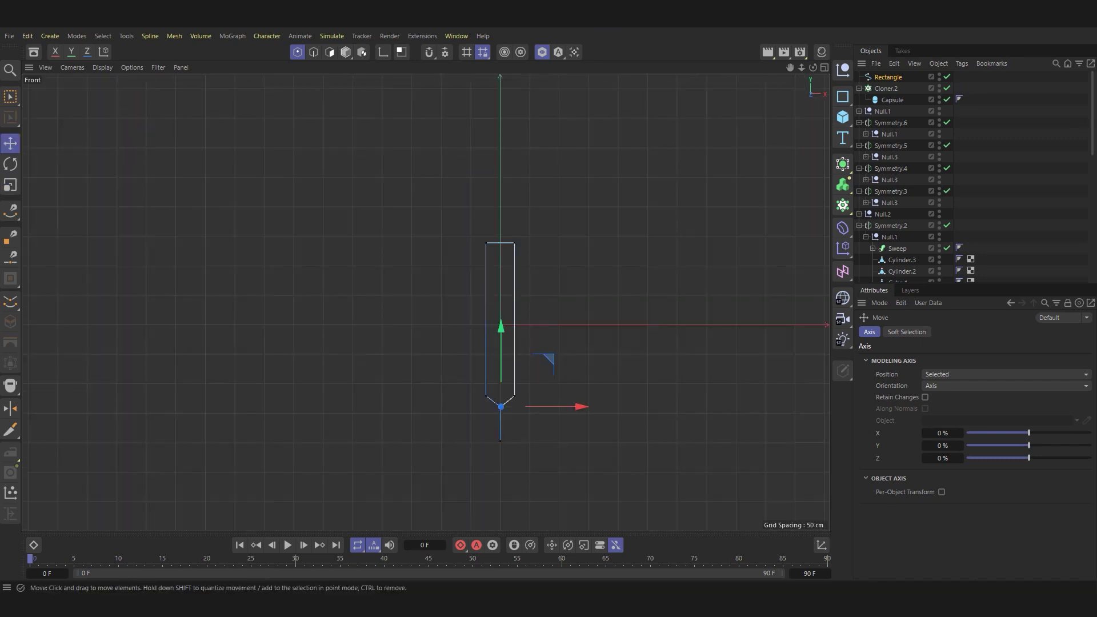
Select every point of the spline and shrink them all slightly.
drag(465, 180, 528, 206)
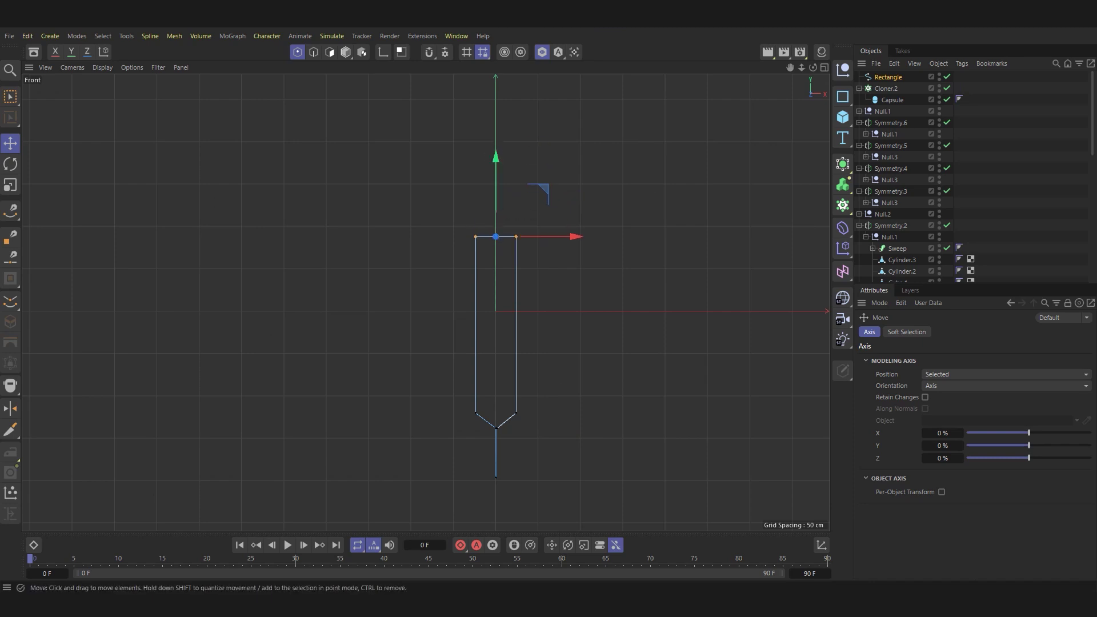
key(0)
drag(430, 192, 574, 448)
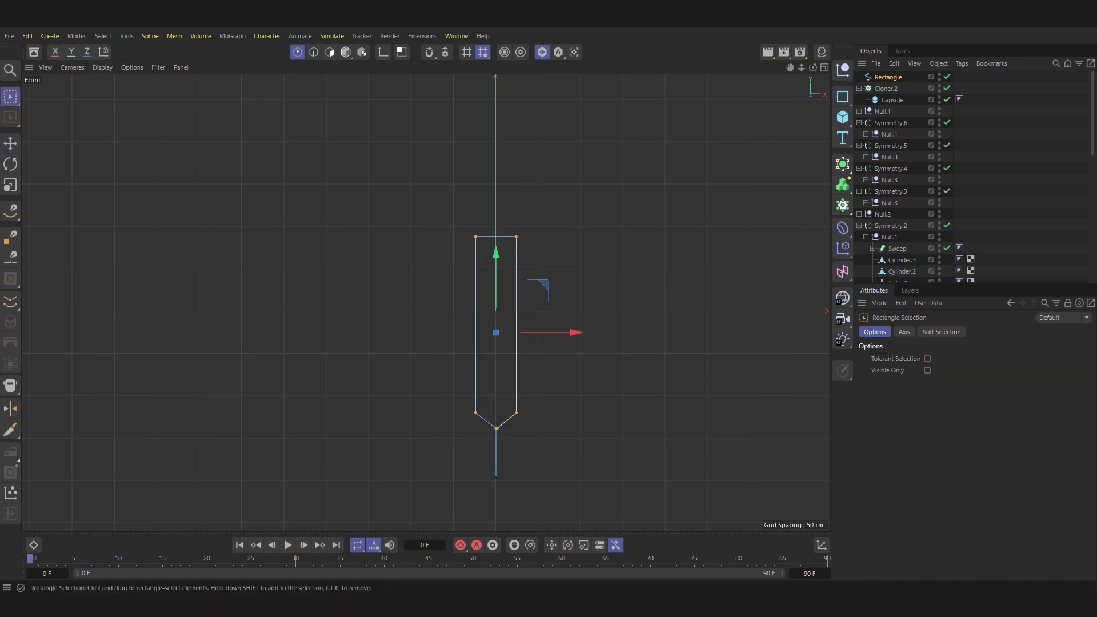
key(t)
drag(570, 331, 557, 332)
key(e)
Chamfer the top corners into a rounded arch, then return to Model mode.
right_click(477, 133)
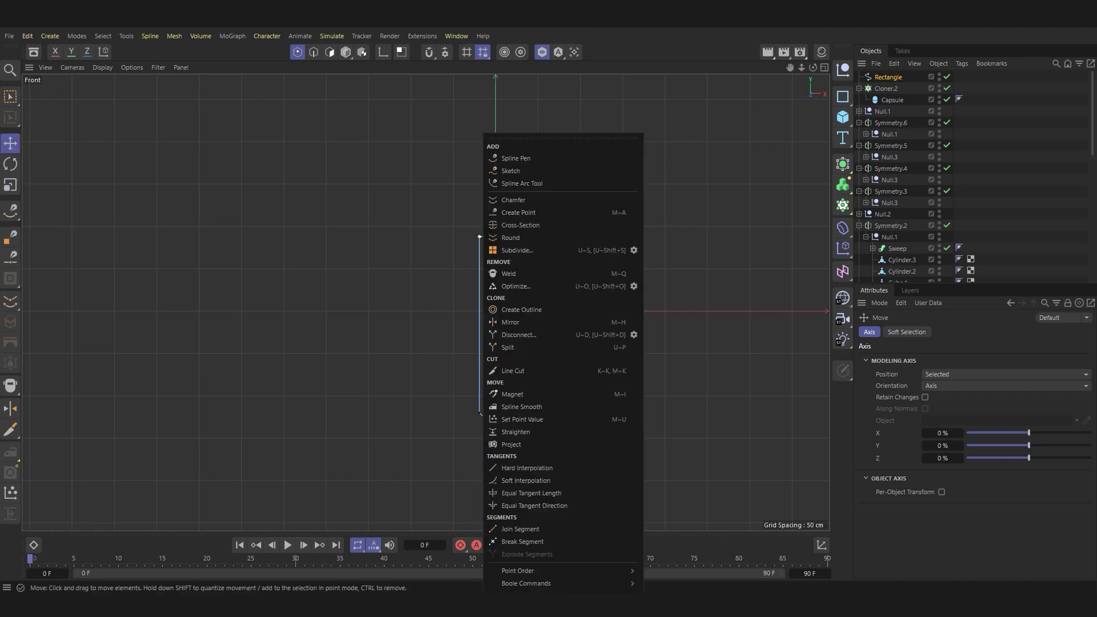
click(514, 224)
key(e)
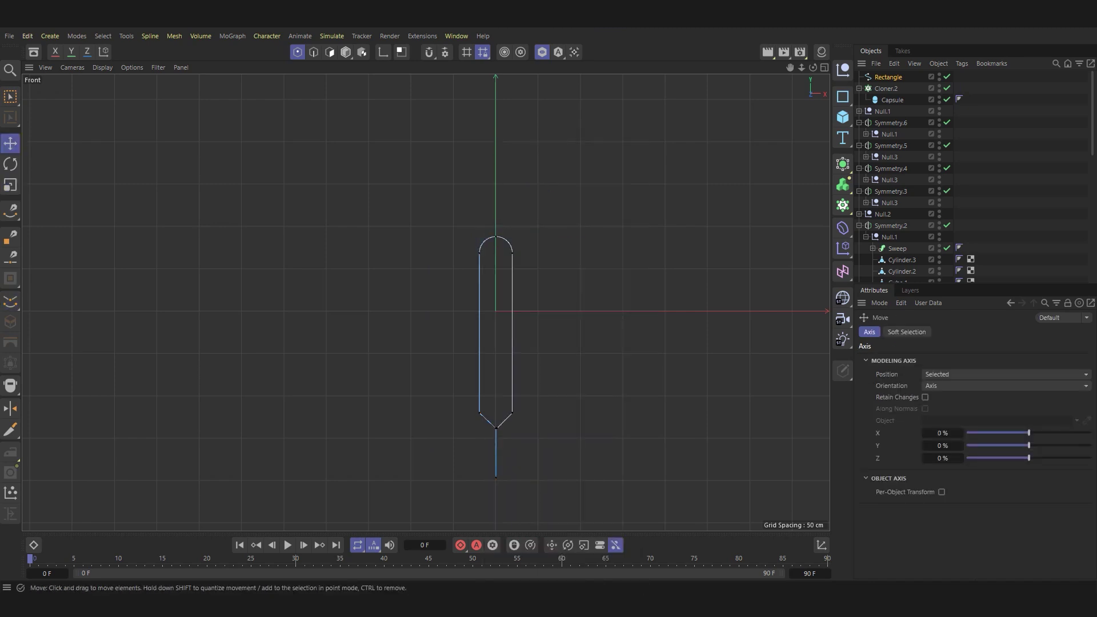
key(0)
mouse_move(440, 448)
mouse_down()
mouse_move(519, 406)
mouse_move(495, 429)
mouse_up()
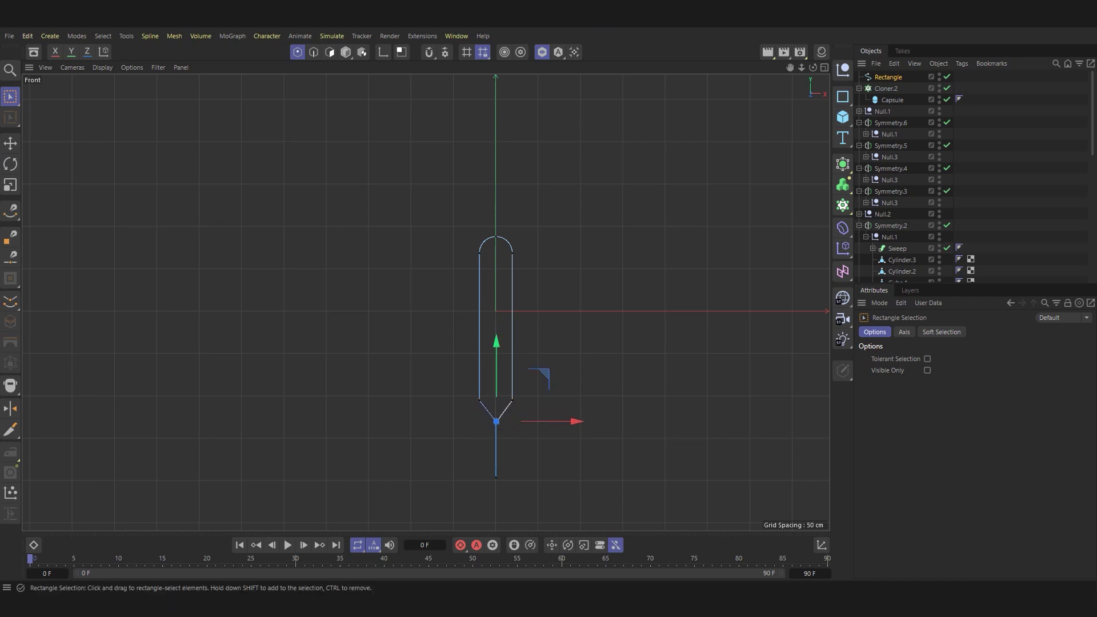
click(345, 51)
Add a 1 cm Circle spline with Natural interpolation.
key(e)
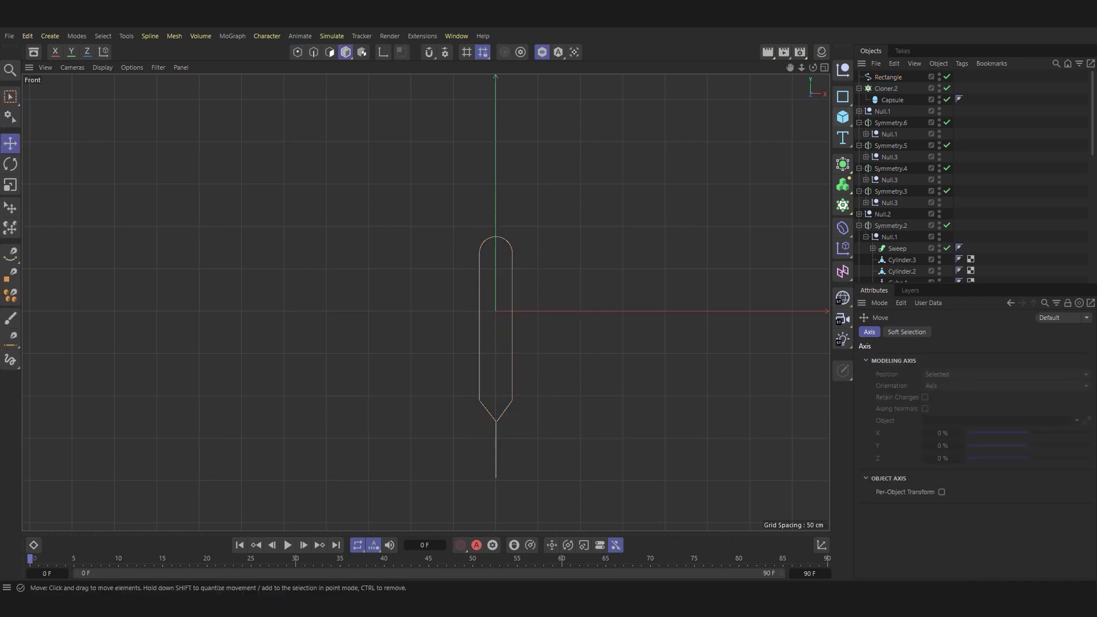
click(842, 96)
click(934, 114)
text(1)
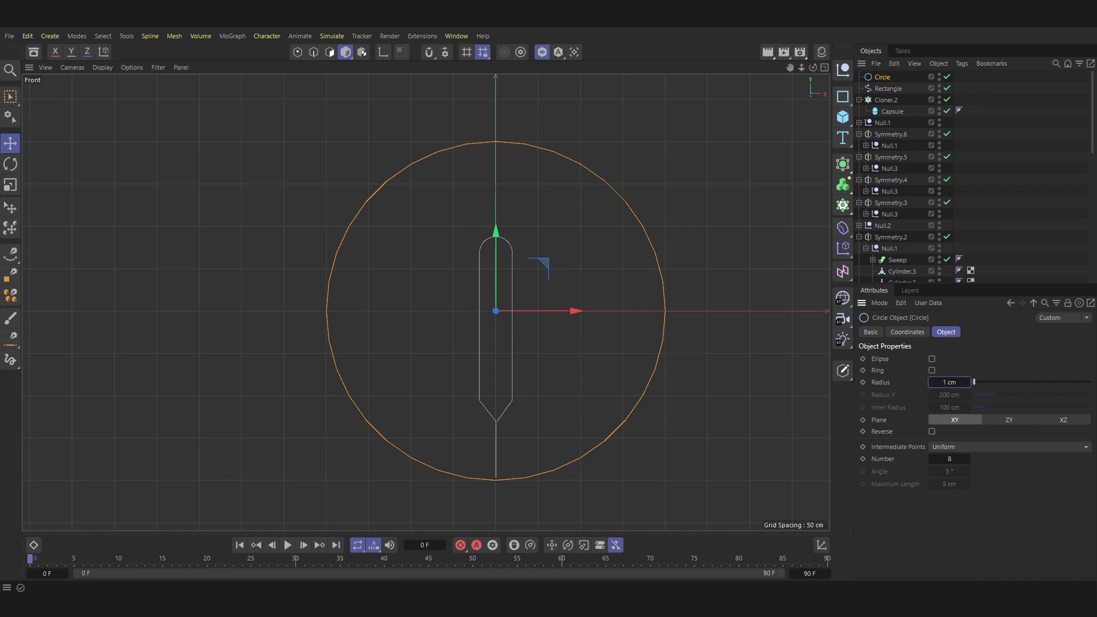
key(Return)
click(1008, 446)
click(971, 473)
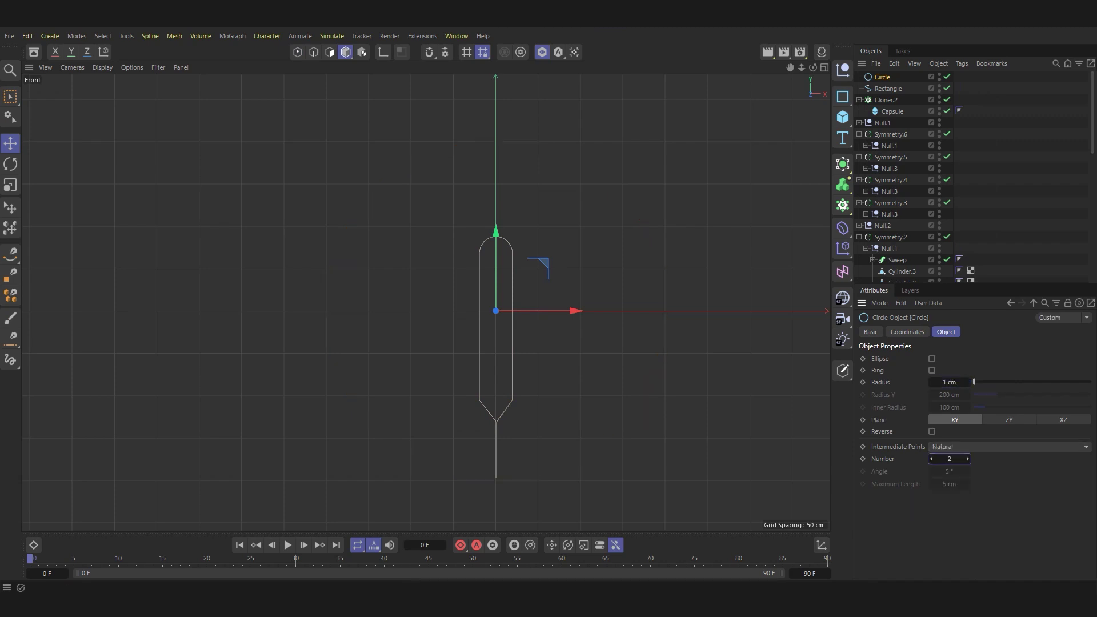
Create a Sweep with the Circle as profile along the Rectangle, intermediate points 1.
drag(842, 164, 890, 240)
click(888, 99)
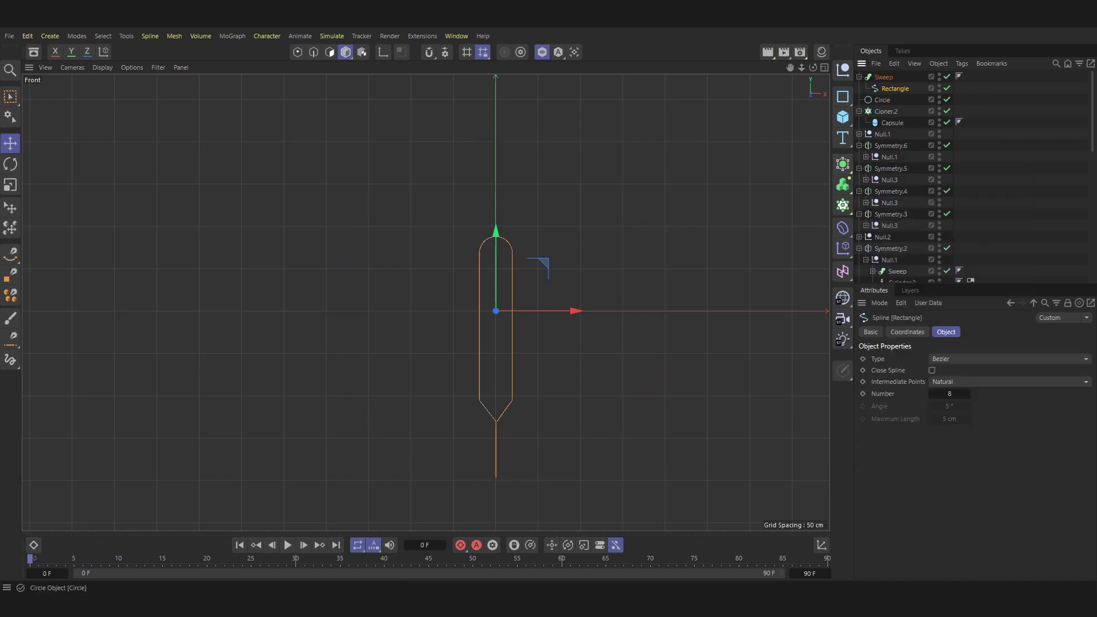
drag(882, 100, 888, 86)
key(F5)
key(F1)
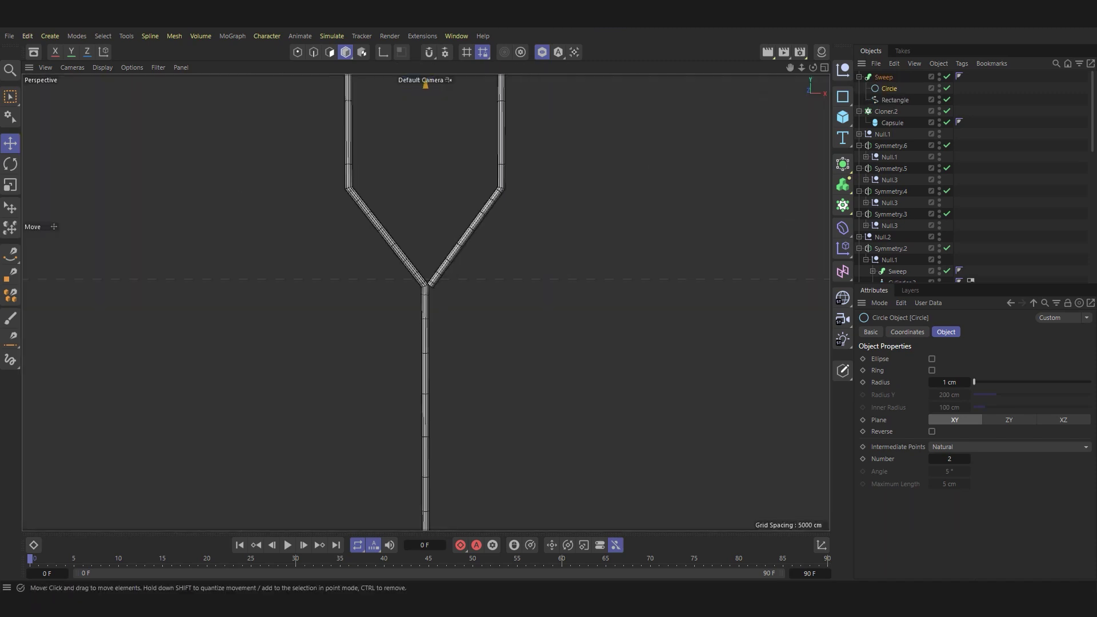
scroll(355, 232, up, 5)
click(931, 459)
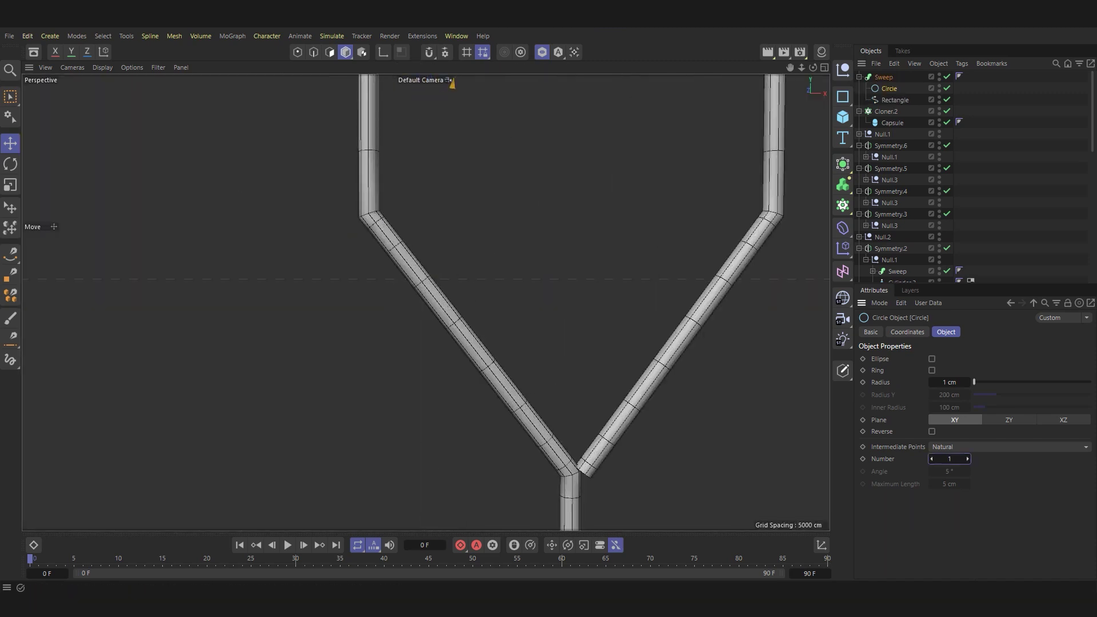
scroll(549, 313, down, 4)
scroll(598, 355, up, 4)
Pull the Rectangle spline's right branch end point up and to the right.
click(894, 99)
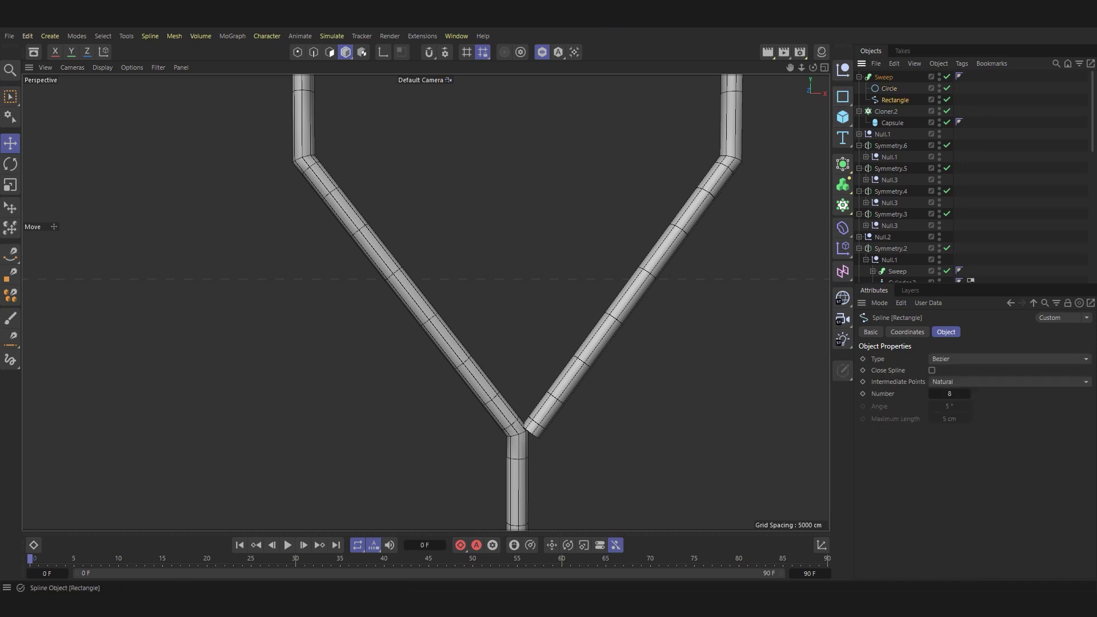
click(297, 52)
click(947, 88)
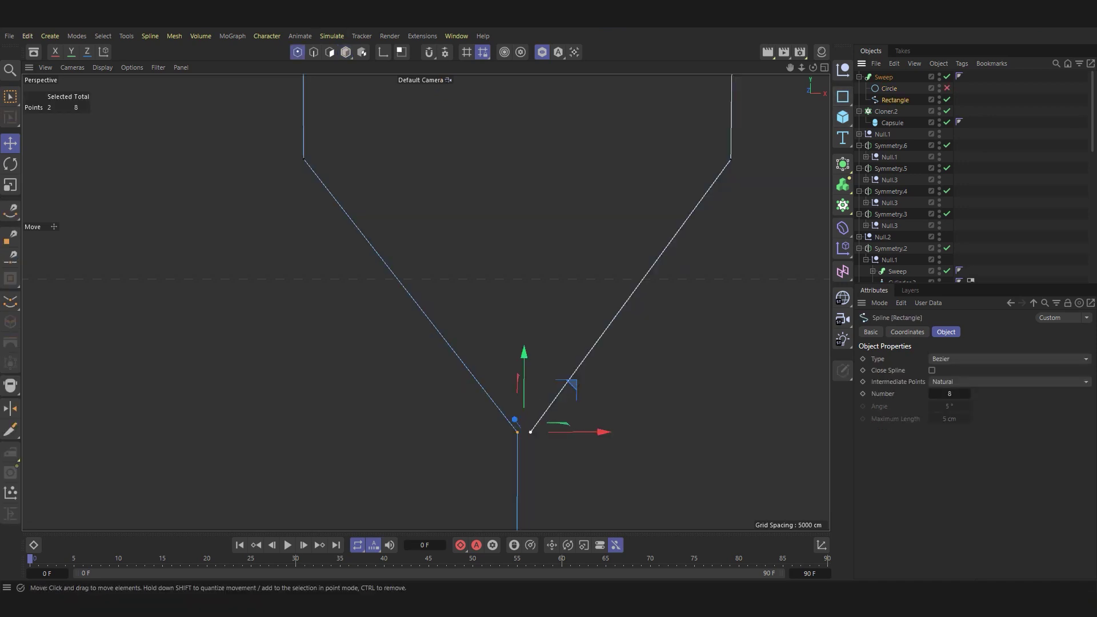
drag(530, 431, 552, 412)
click(946, 88)
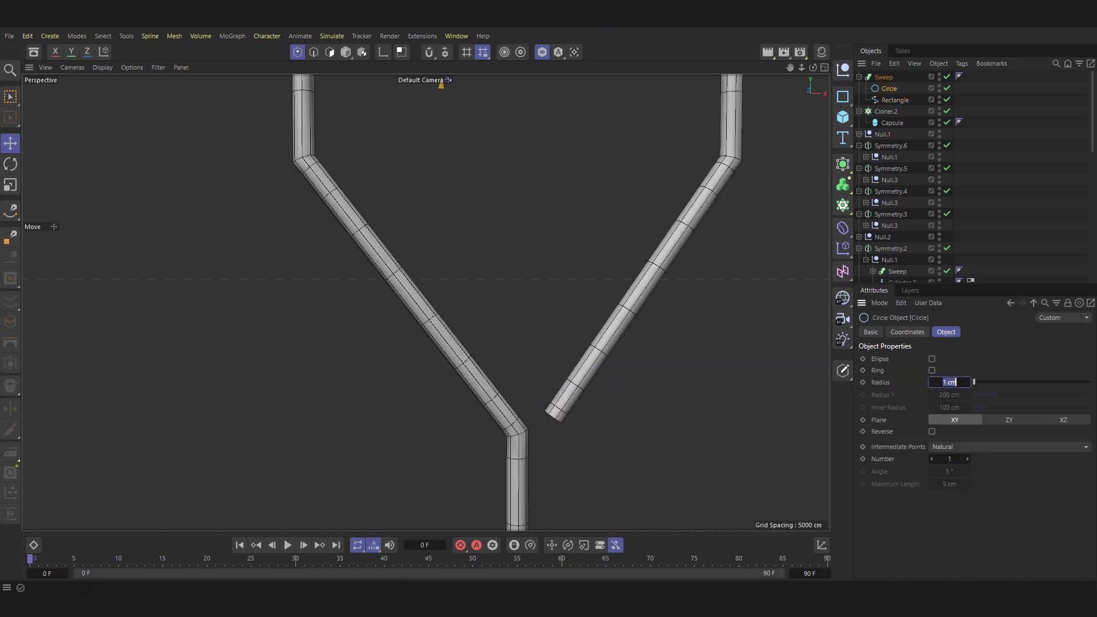
Set the circle profile radius to 0.8 cm and select the Sweep.
text(0.8)
key(Return)
key(o)
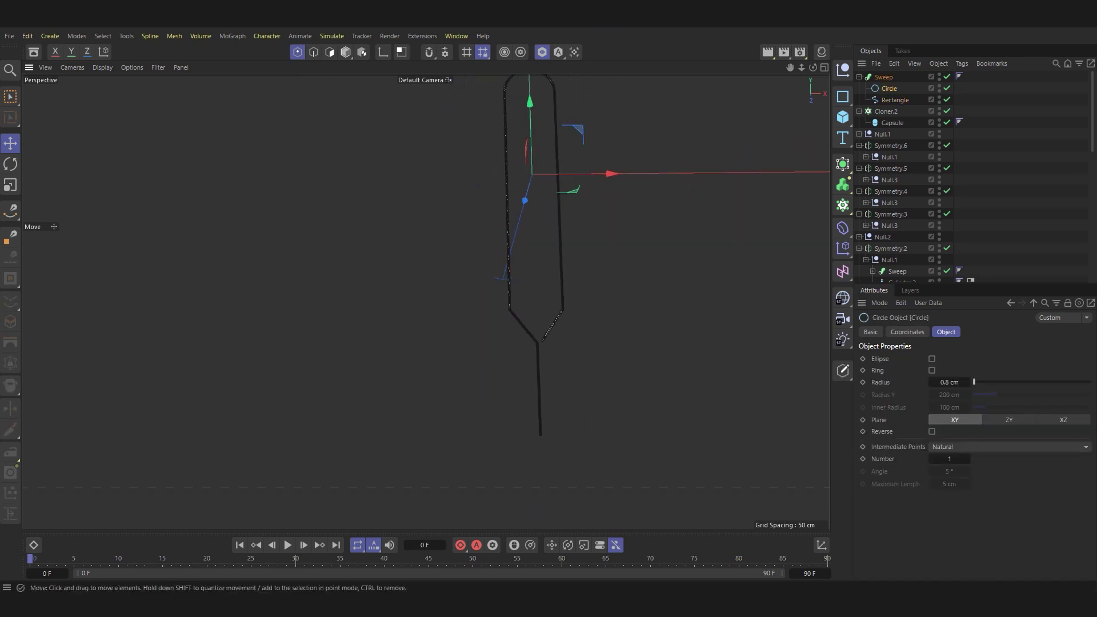
click(895, 99)
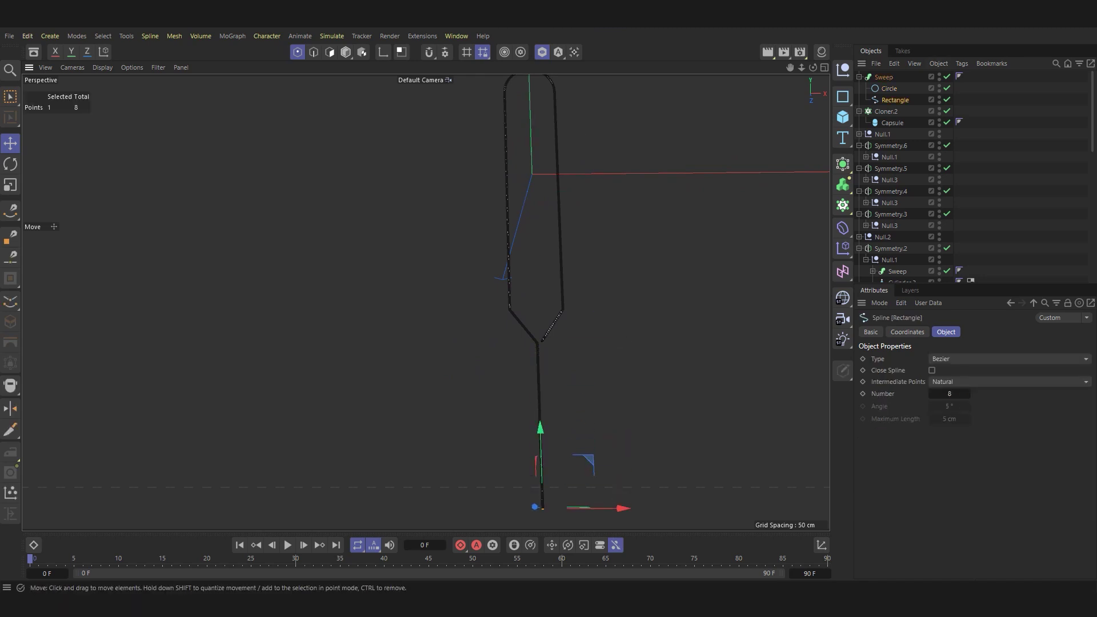
alt+drag(514, 308, 426, 303)
key(o)
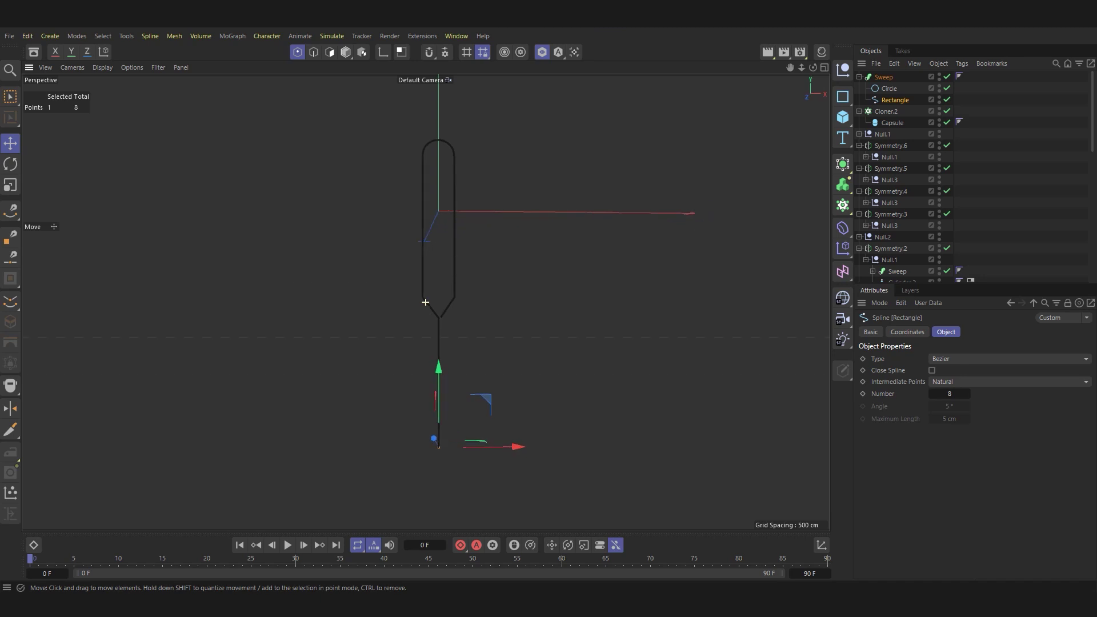
click(438, 446)
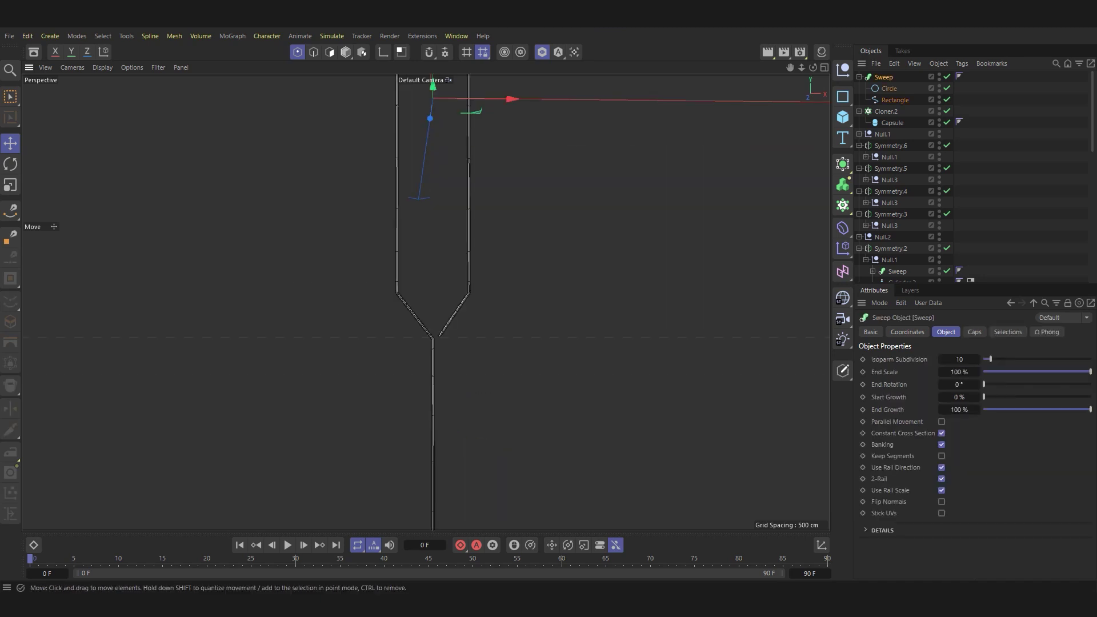
scroll(449, 280, down, 1)
Make the Sweep an editable mesh and select all of the pipe's polygons.
key(ctrl+a)
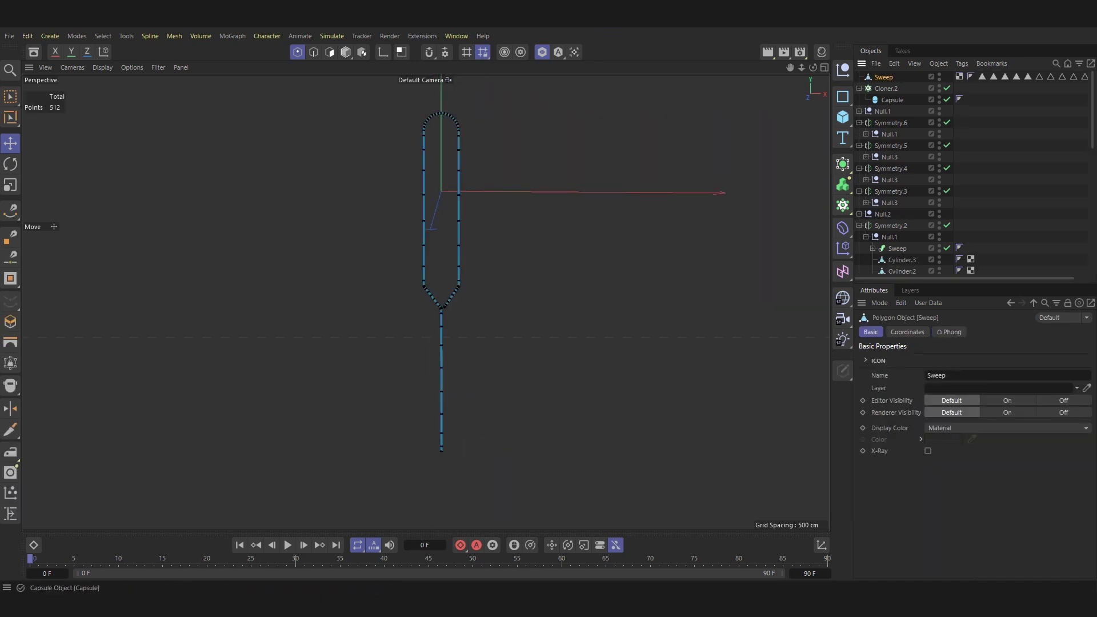
key(ctrl+shift+a)
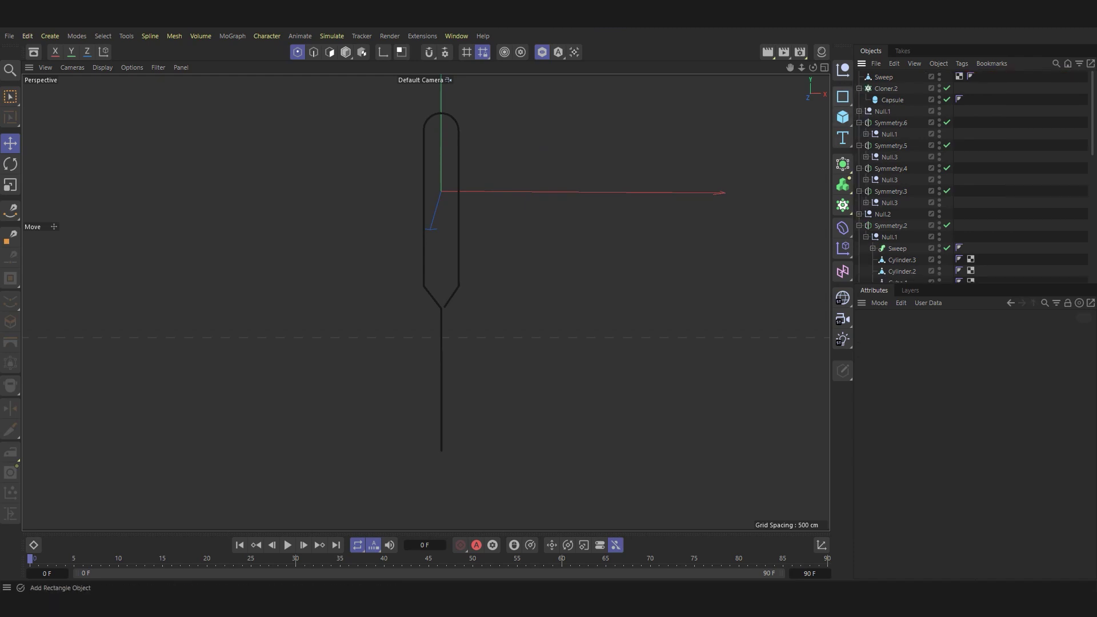
scroll(443, 308, up, 2)
scroll(443, 309, up, 2)
scroll(443, 309, up, 3)
scroll(443, 309, up, 2)
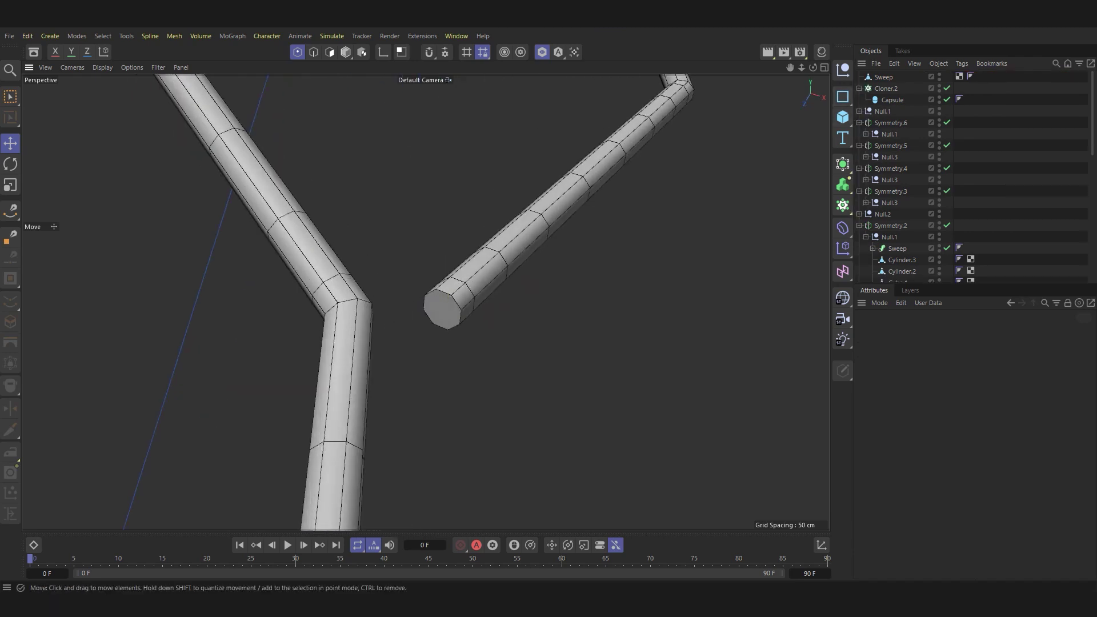
click(455, 301)
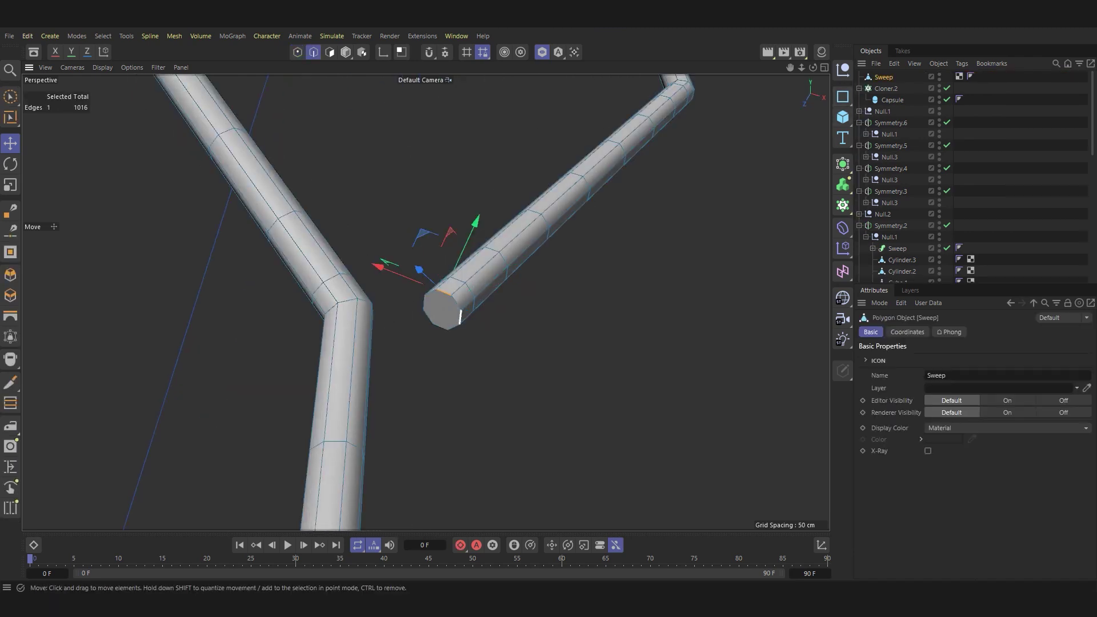
key(Return)
key(ctrl+a)
right_click(466, 327)
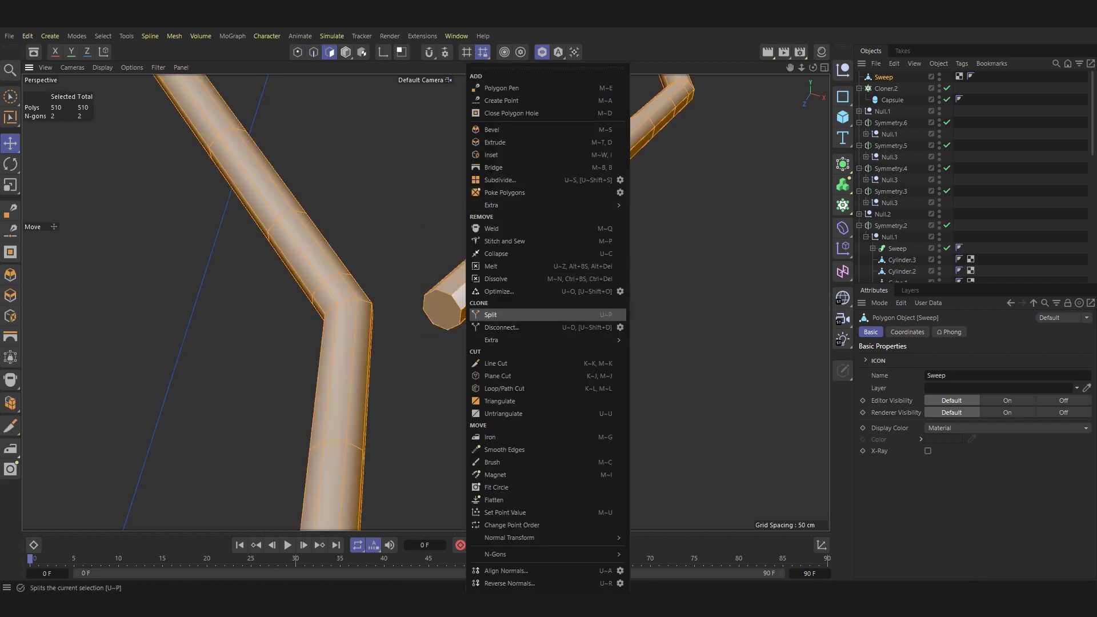
key(Escape)
Bevel the edge loop at the pipe's open end with 3 subdivisions and 0.29 cm offset.
key(Return)
scroll(440, 308, up, 2)
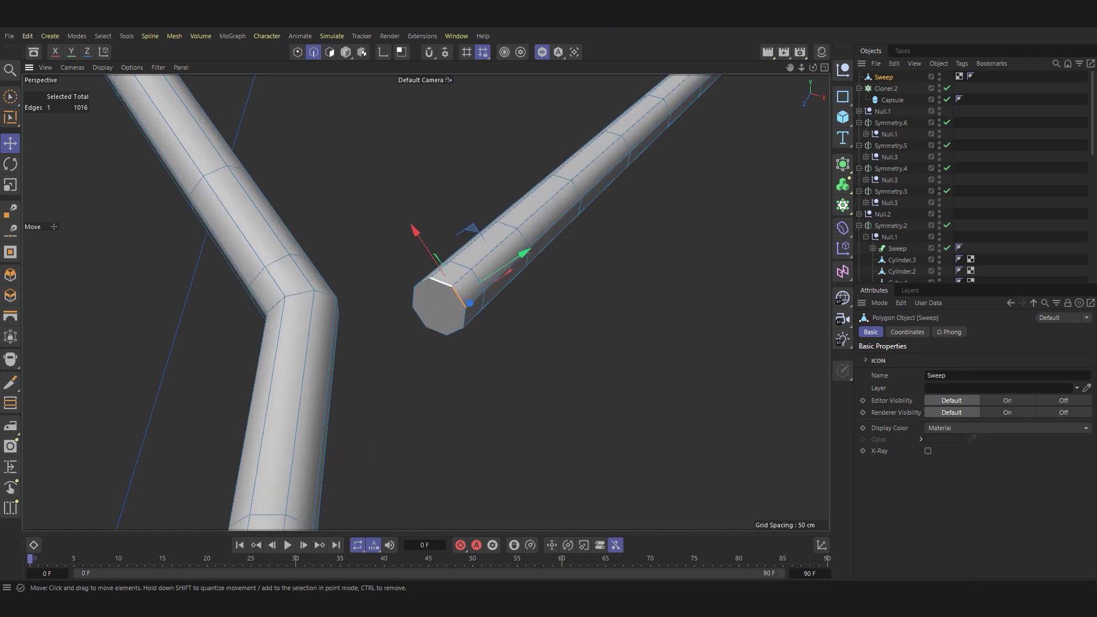
key(u)
key(l)
click(422, 284)
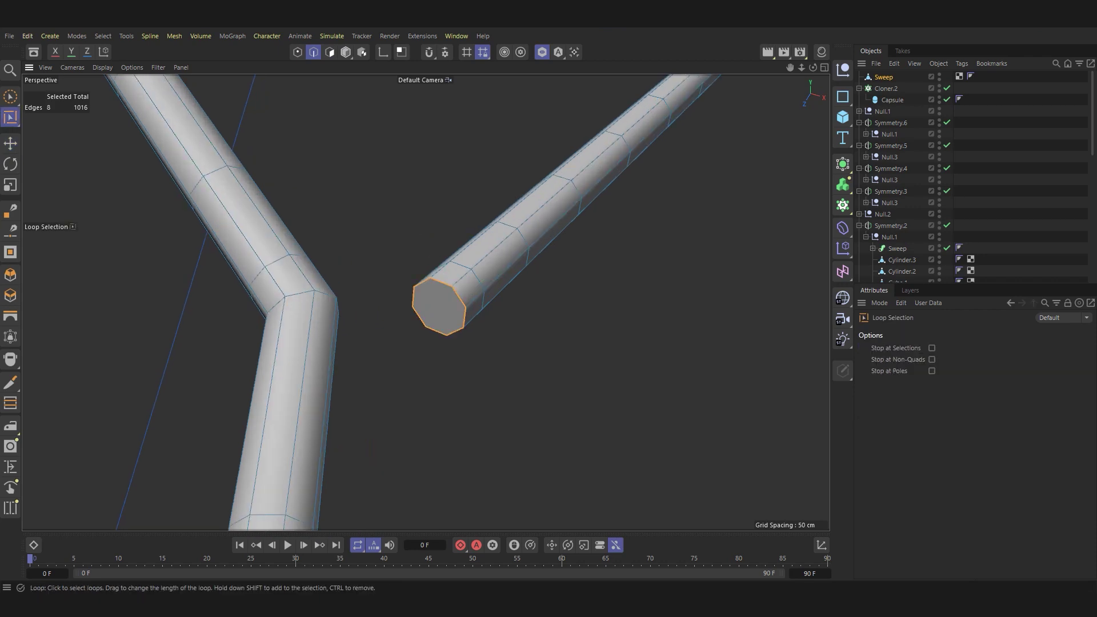
key(m)
key(s)
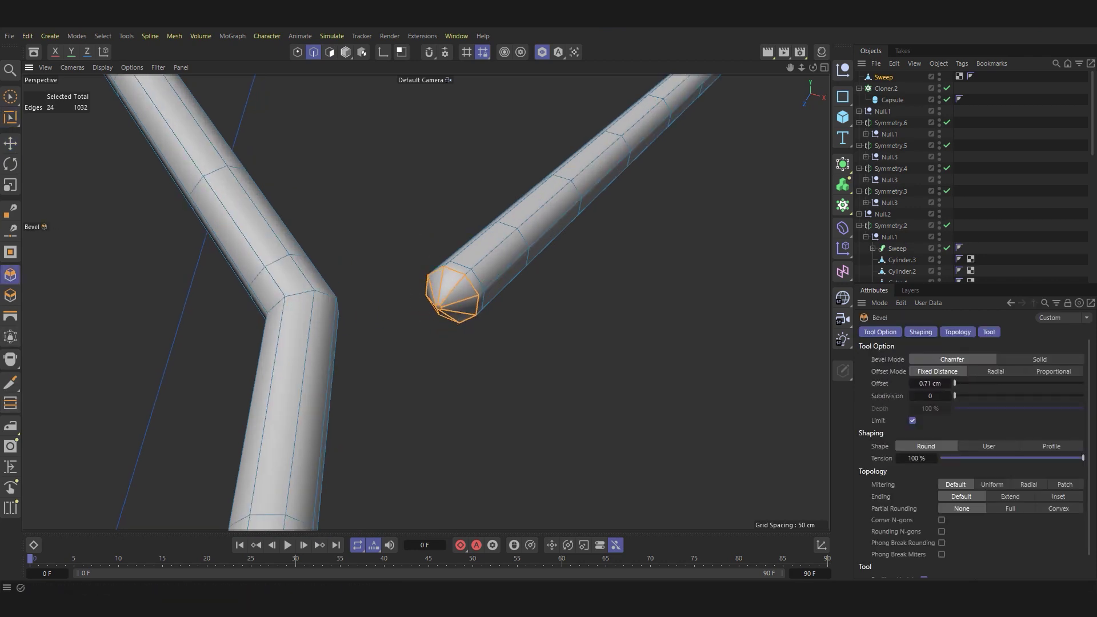
click(947, 396)
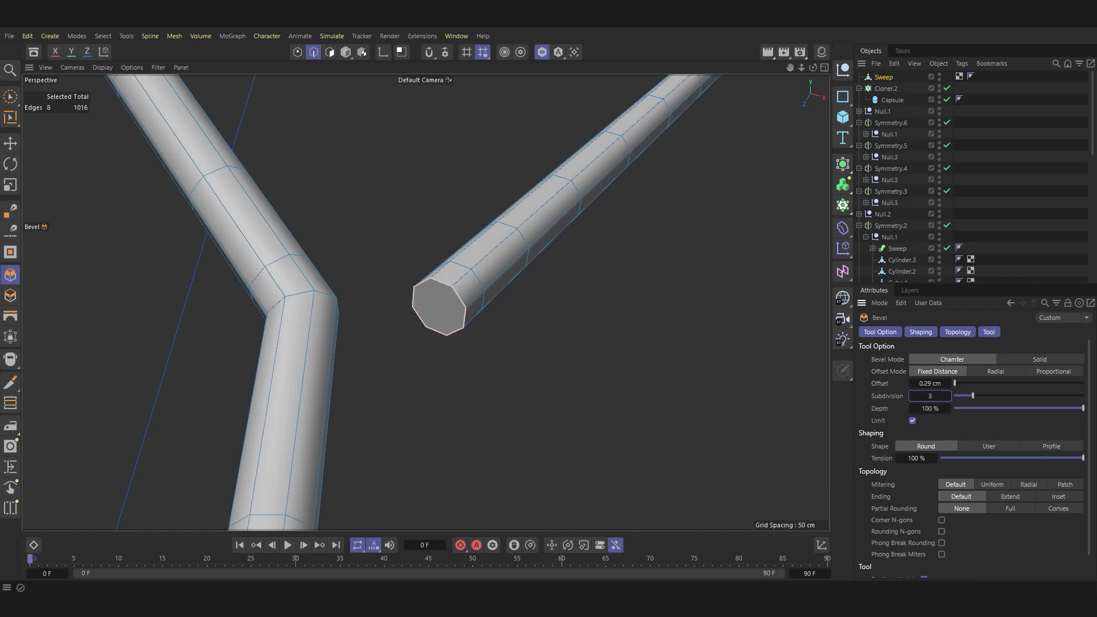
mouse_move(426, 303)
mouse_down()
mouse_move(457, 303)
mouse_move(614, 438)
mouse_up()
key(e)
Frame the pipe and turn off Viewport Solo to show the whole model.
scroll(563, 392, down, 5)
scroll(425, 301, down, 2)
scroll(425, 302, down, 2)
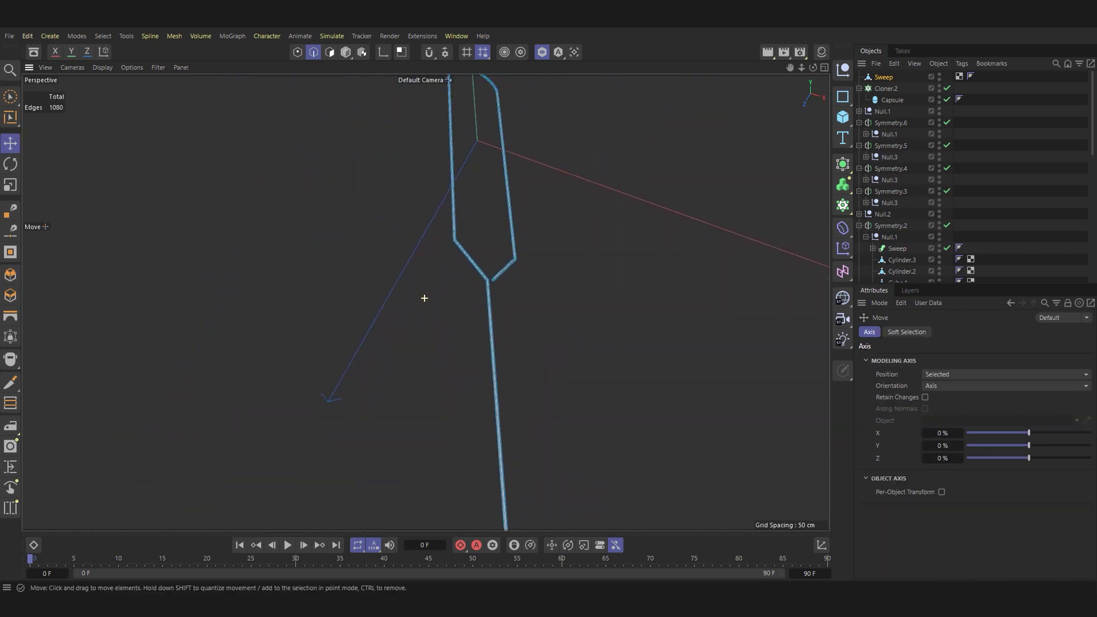
scroll(425, 301, down, 2)
scroll(426, 301, down, 2)
key(h)
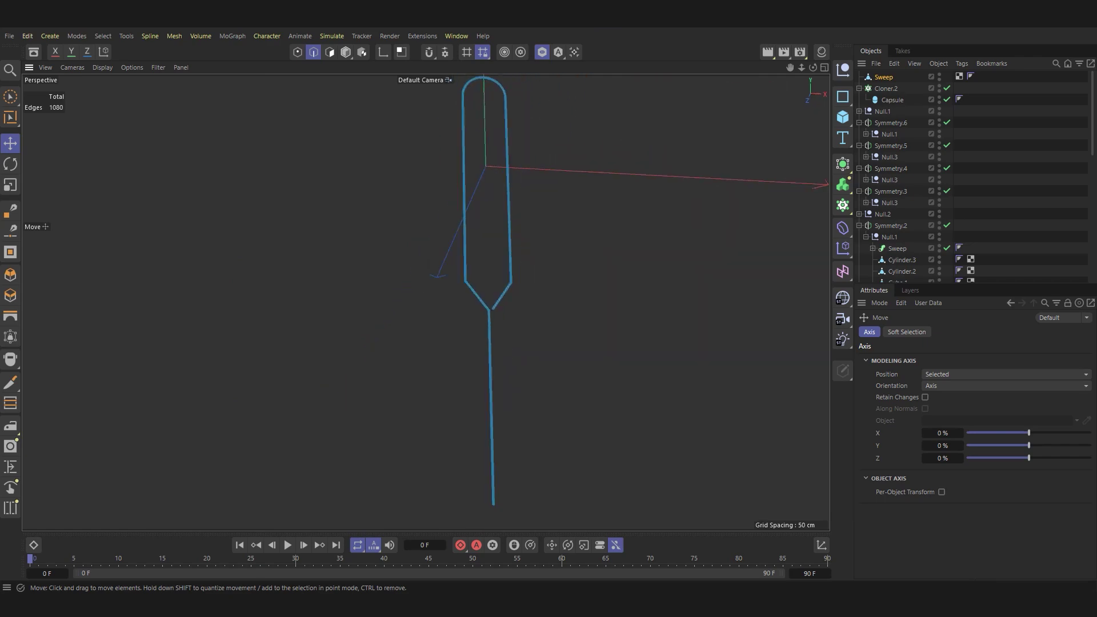
click(77, 35)
click(114, 276)
In Model mode, flip the Sweep pipe upside down by rotating it 180°.
scroll(425, 302, down, 3)
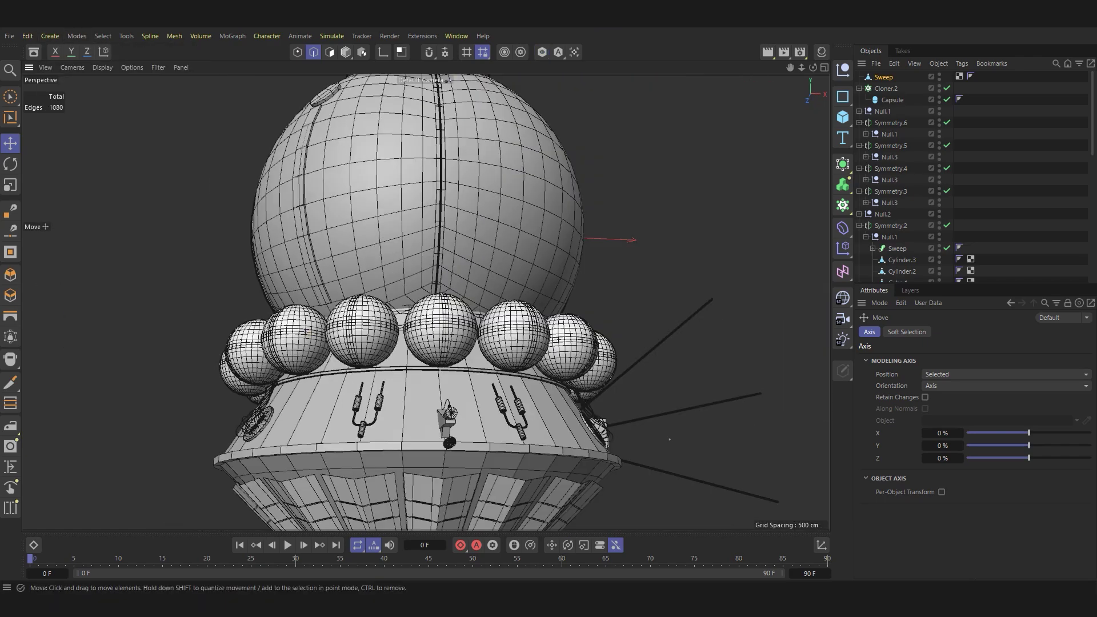
scroll(425, 301, down, 3)
click(345, 52)
mouse_move(353, 356)
mouse_down()
mouse_move(354, 388)
mouse_move(426, 303)
mouse_up()
alt+middle_drag(425, 303, 407, 220)
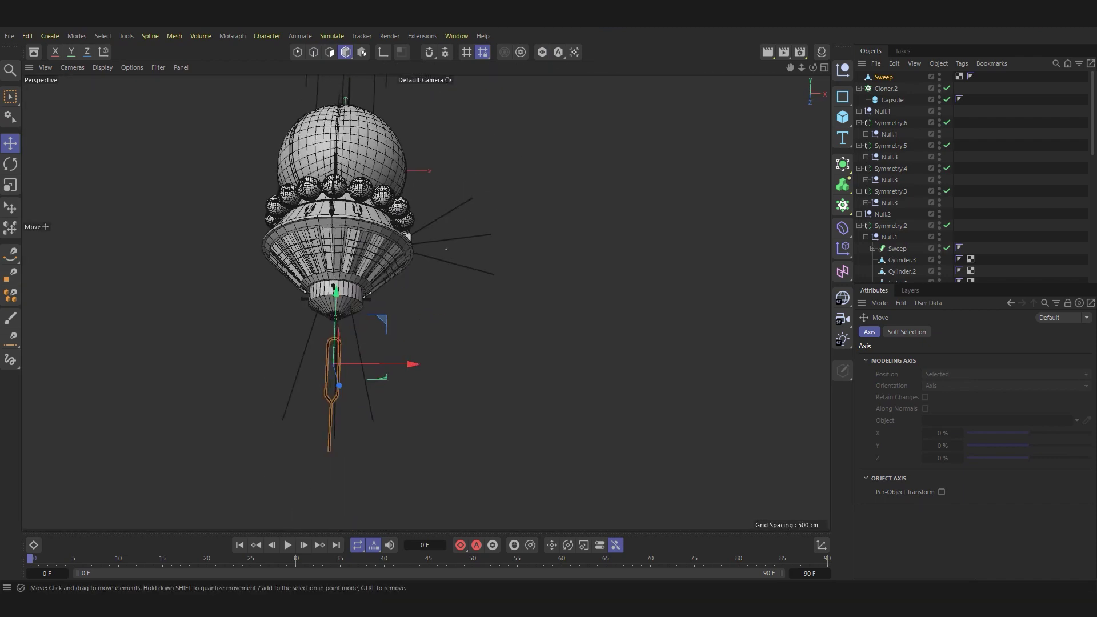
key(r)
drag(366, 397, 305, 330)
scroll(304, 330, up, 2)
key(e)
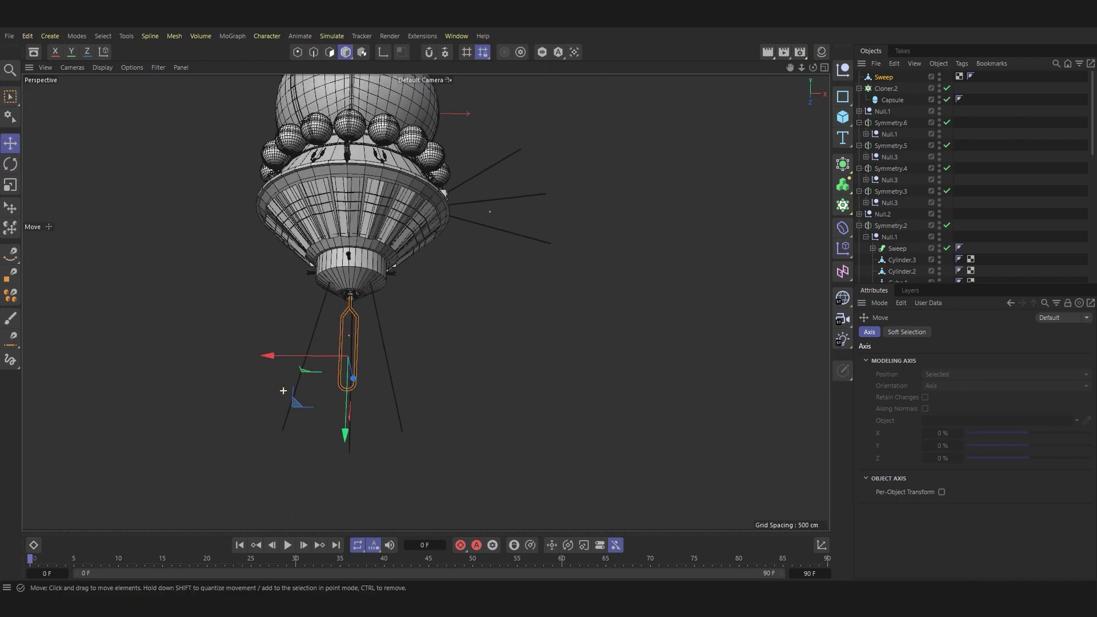
Raise the pipe so its loop sits under the nub, offset sideways along X.
drag(344, 457, 351, 365)
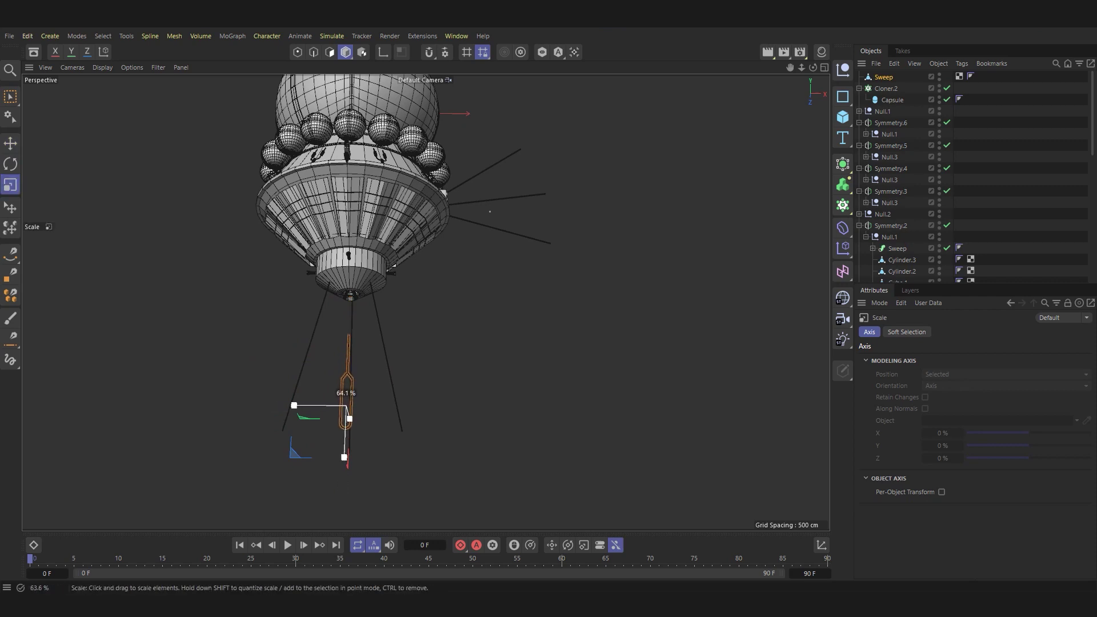
scroll(409, 310, up, 2)
alt+drag(409, 311, 409, 274)
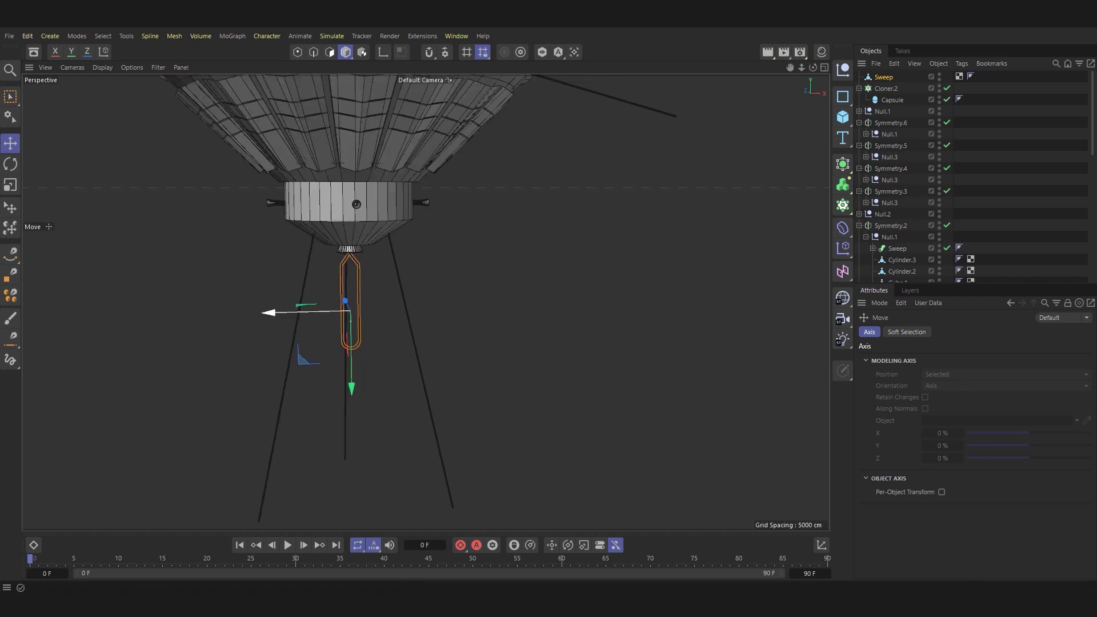
drag(308, 313, 263, 313)
drag(350, 322, 350, 322)
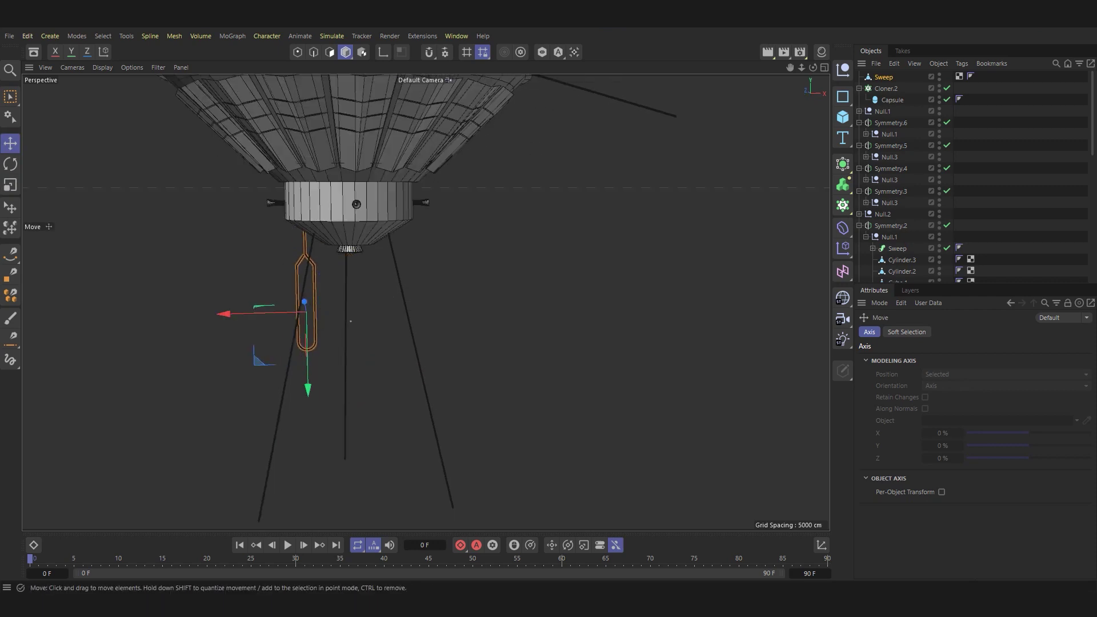
Add a Cloner containing the Sweep and set its mode to Radial.
click(842, 184)
click(883, 88)
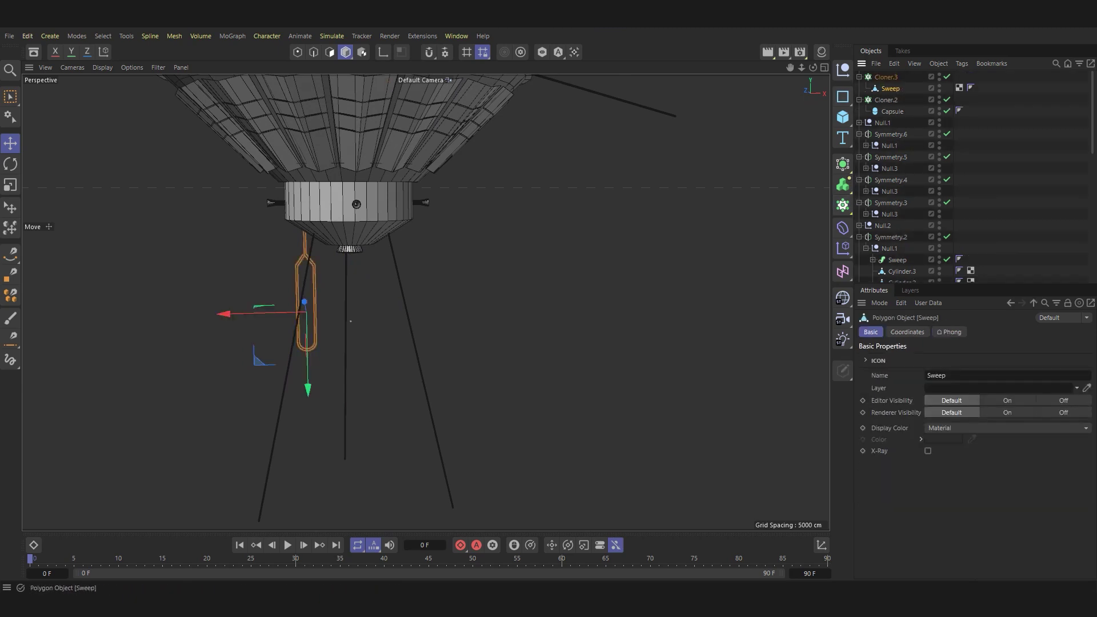
drag(883, 88, 886, 76)
click(1007, 359)
click(949, 398)
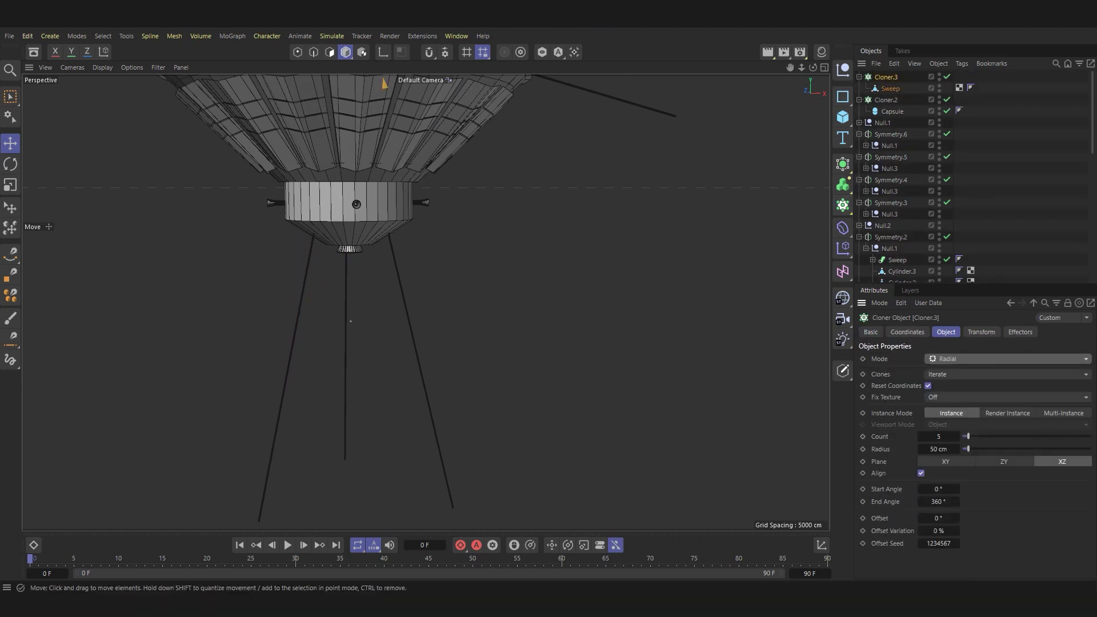
Lower the cloner to the pipe, keep the XZ plane, and set R.B to 180°.
scroll(537, 366, down, 5)
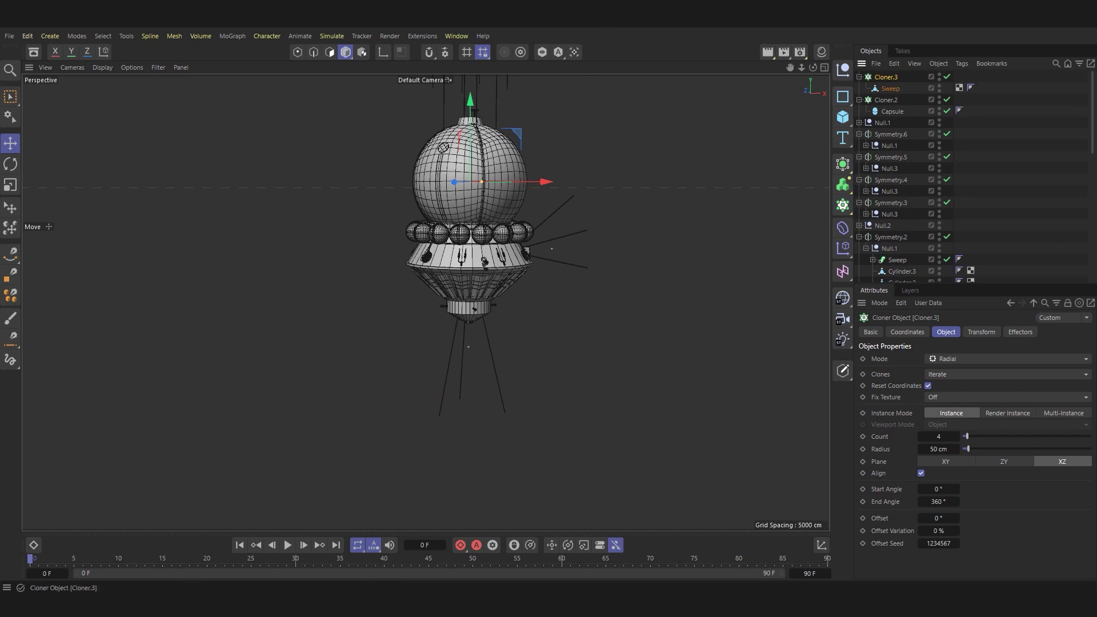
drag(552, 248, 571, 382)
scroll(471, 365, up, 5)
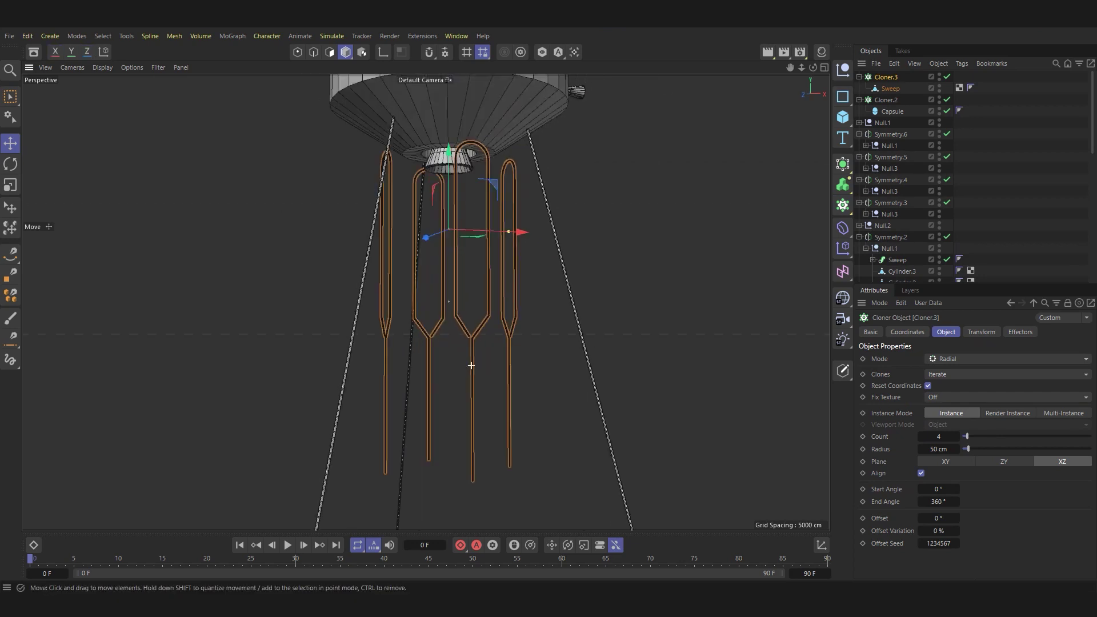
click(1004, 461)
click(946, 461)
click(1061, 461)
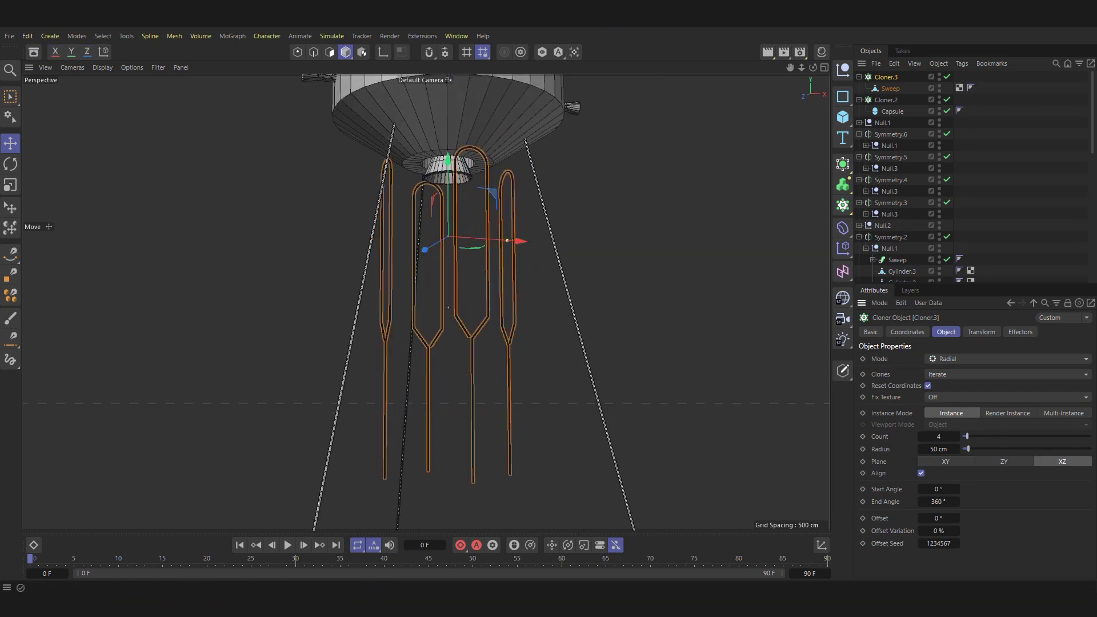
click(981, 332)
mouse_move(1000, 400)
mouse_down()
mouse_move(999, 377)
mouse_move(1000, 402)
mouse_up()
text(180)
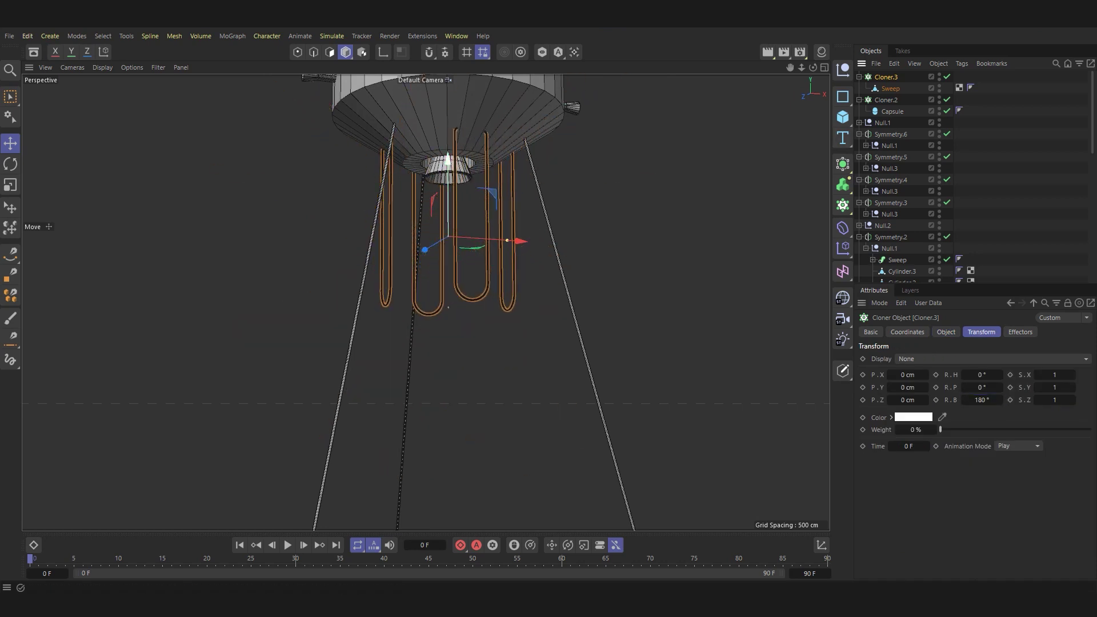
Widen the four-clone ring to a 125 cm radius and nudge the clones upward.
alt+drag(448, 308, 425, 301)
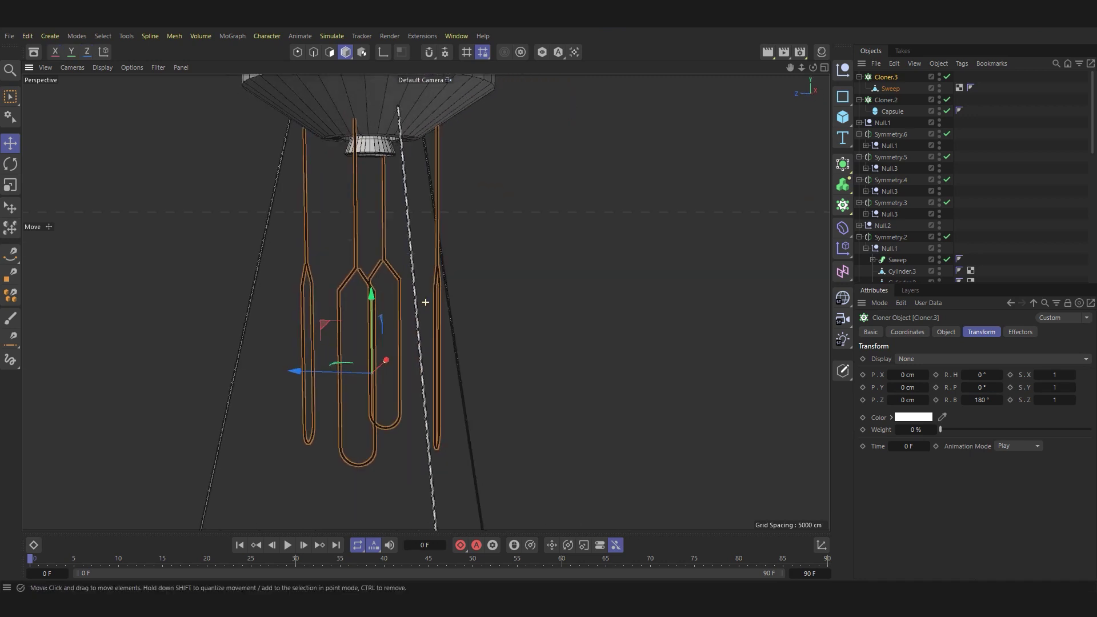
scroll(425, 302, down, 3)
click(945, 332)
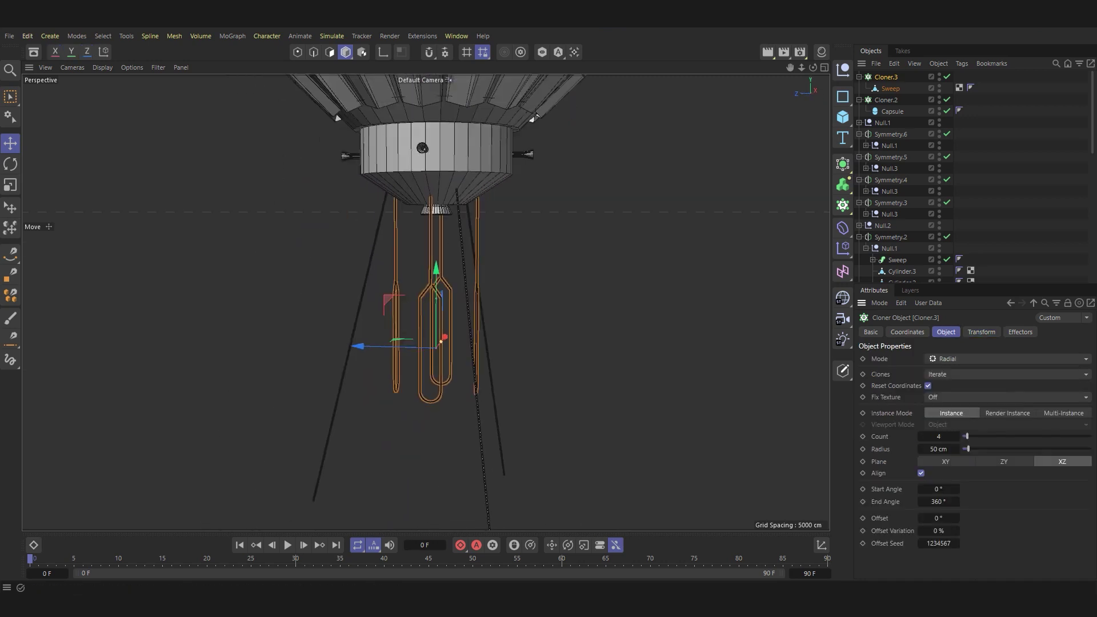
drag(938, 449, 948, 449)
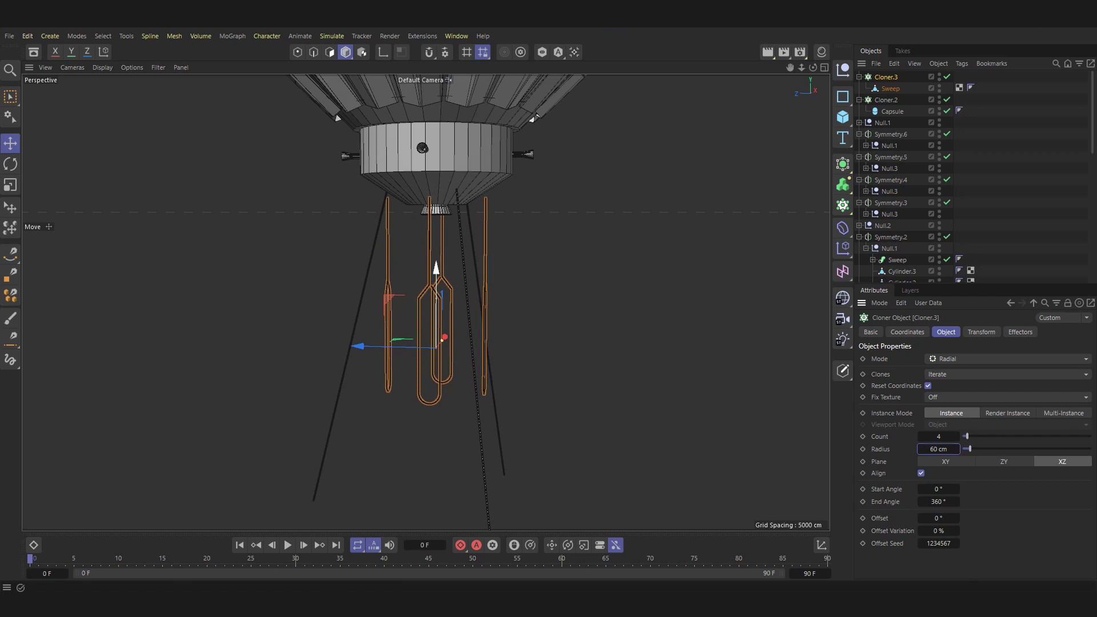
drag(436, 274, 436, 254)
drag(441, 321, 441, 322)
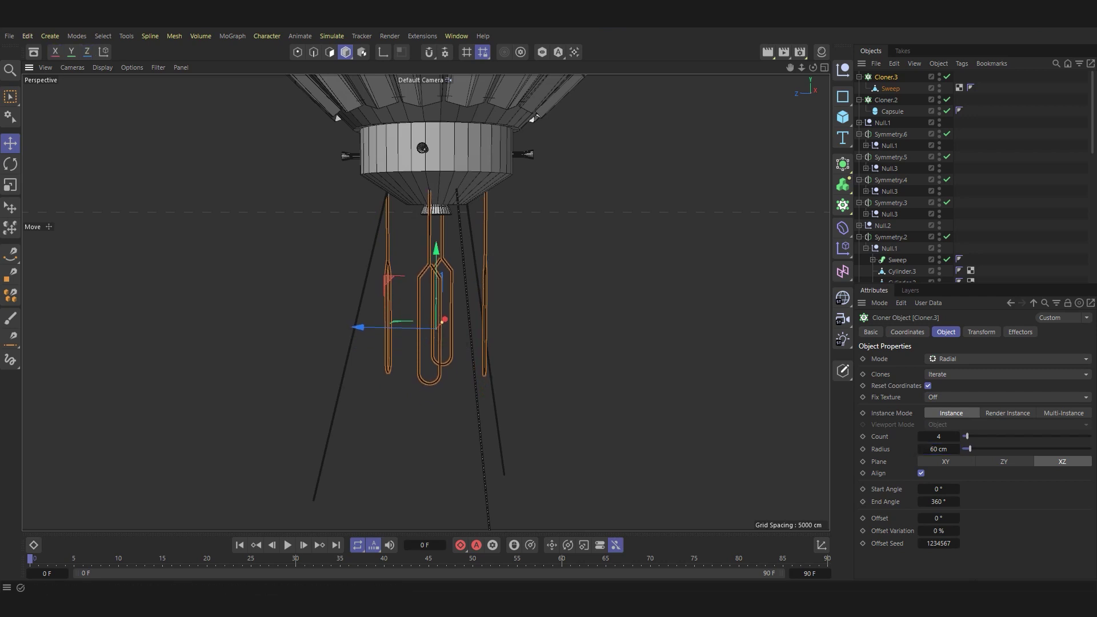
drag(938, 449, 951, 449)
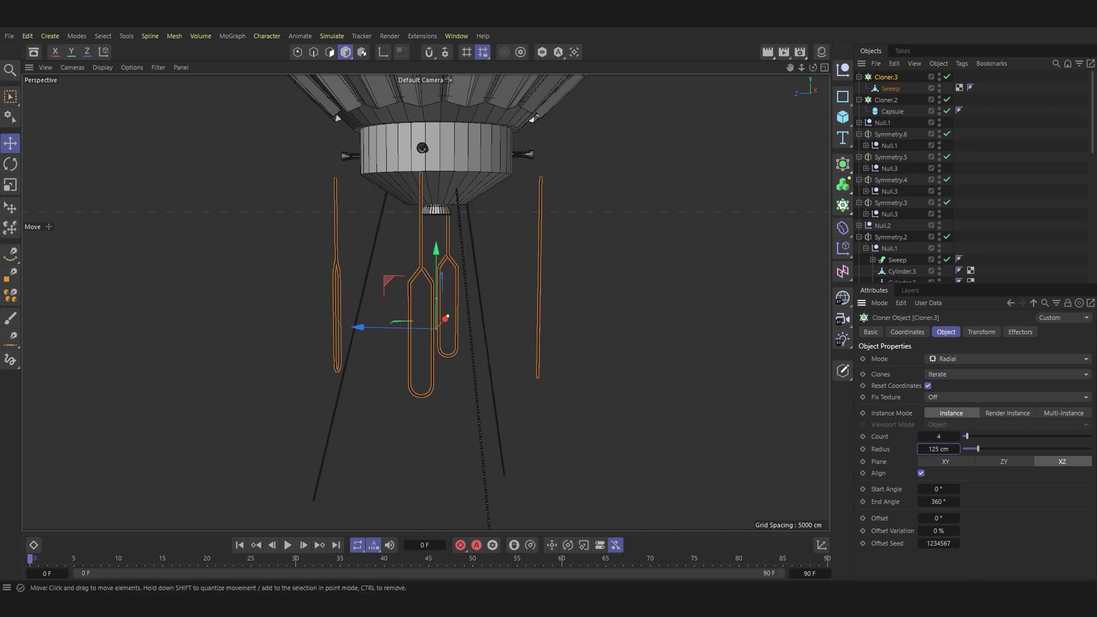
mouse_move(445, 318)
alt+mouse_down()
mouse_move(400, 312)
mouse_move(434, 520)
alt+mouse_up()
Raise Cloner.3's pipe ring about 74 cm beneath the hull, then deselect everything.
key(t)
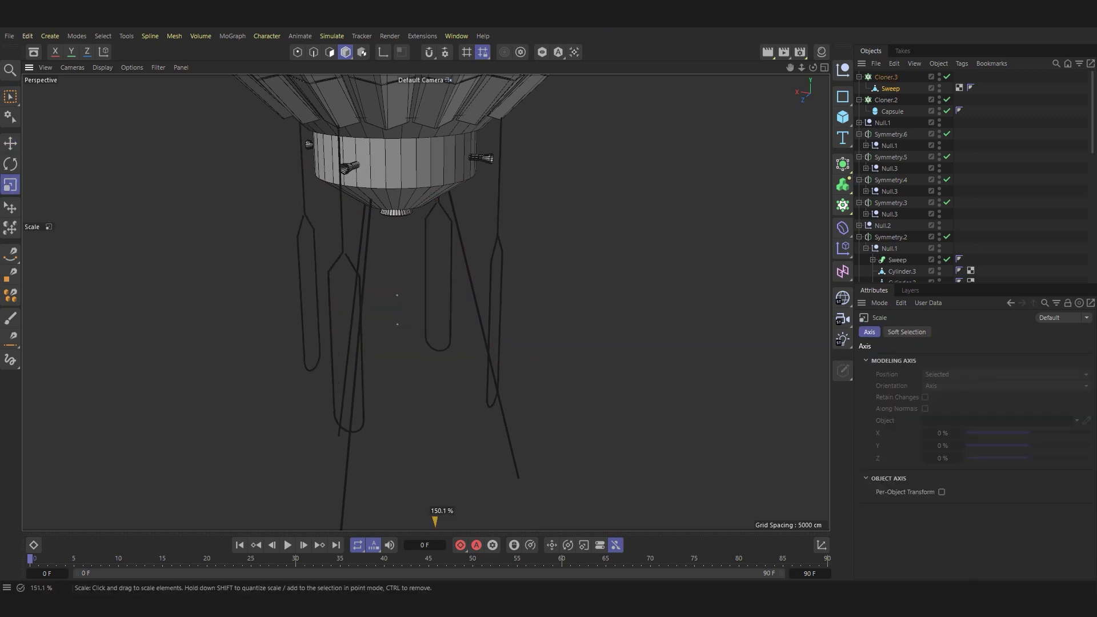
key(e)
key(ctrl+z)
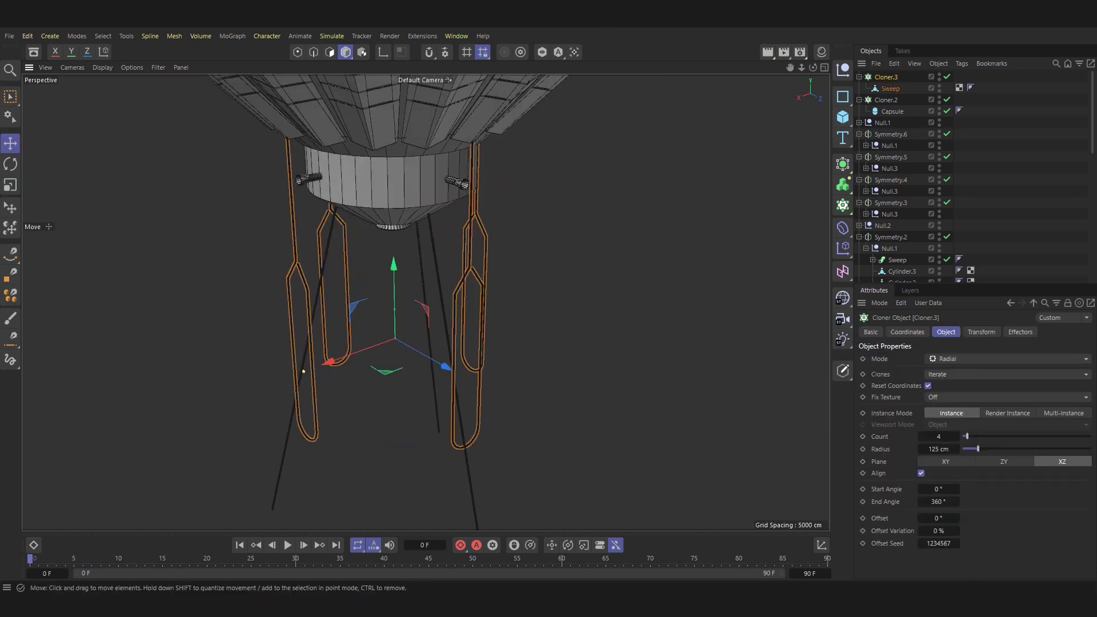
drag(393, 280, 382, 343)
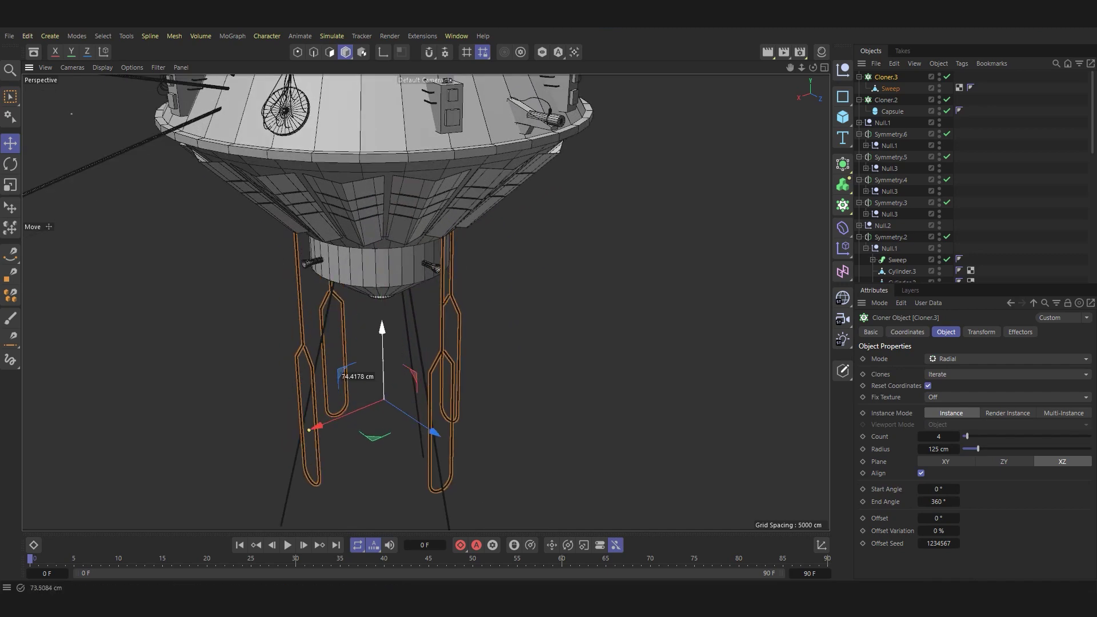
alt+drag(309, 430, 339, 448)
key(r)
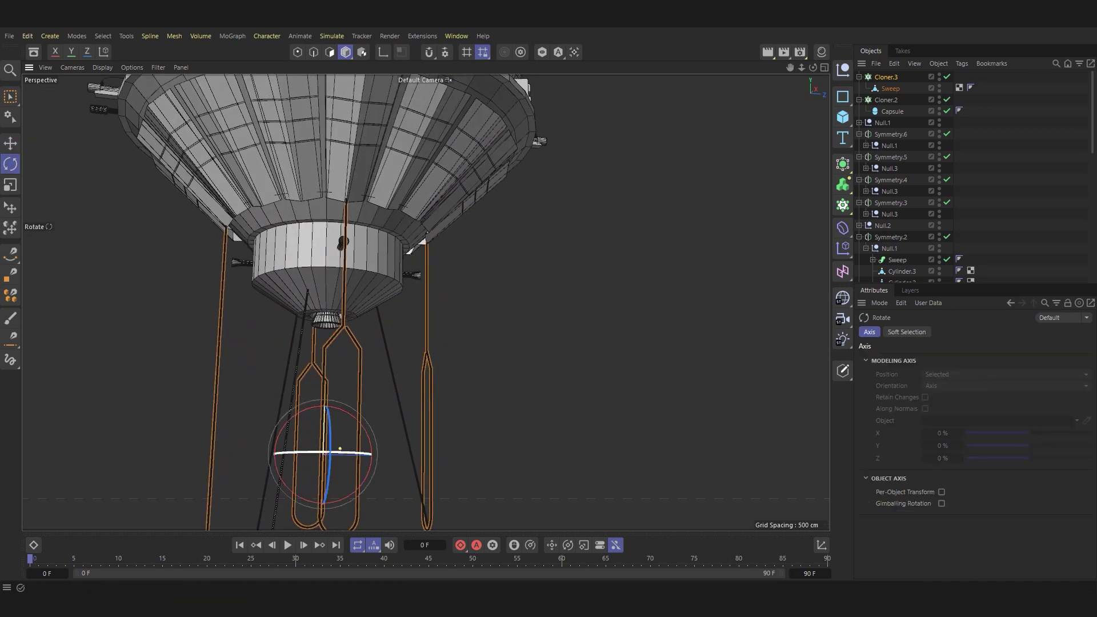
mouse_move(342, 399)
alt+mouse_down()
mouse_move(425, 302)
mouse_move(514, 343)
alt+mouse_up()
key(e)
click(592, 362)
mouse_move(592, 362)
alt+mouse_down()
mouse_move(502, 394)
mouse_move(425, 302)
mouse_move(400, 342)
alt+mouse_up()
Rotate Cloner.2's capsule rods about 26.5° around the dish centre, then clear the selection.
click(400, 343)
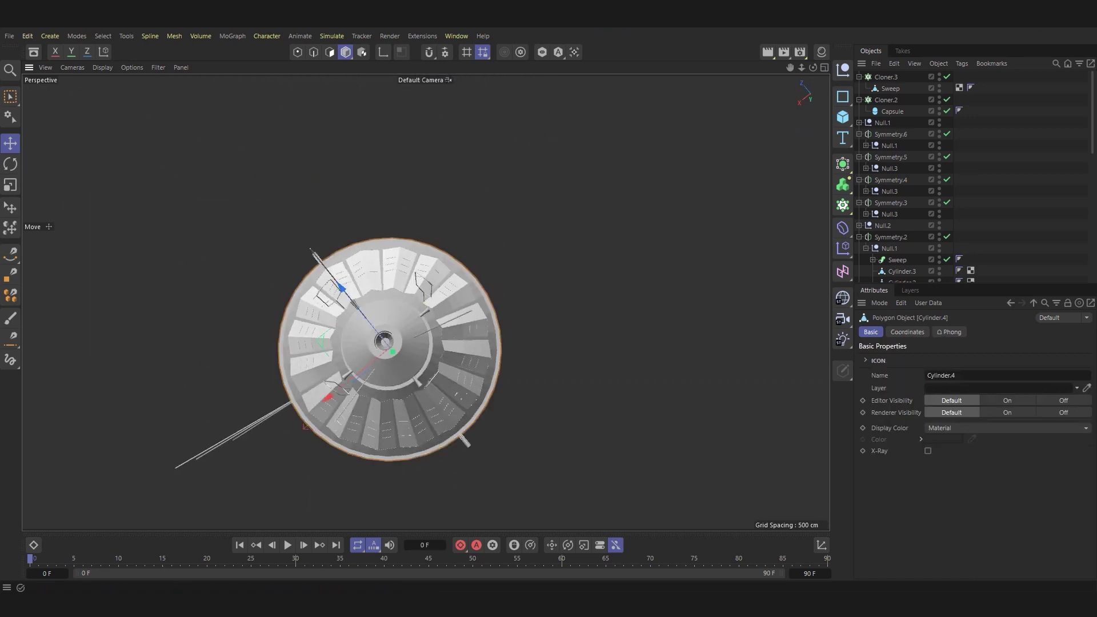
scroll(347, 330, up, 4)
click(309, 260)
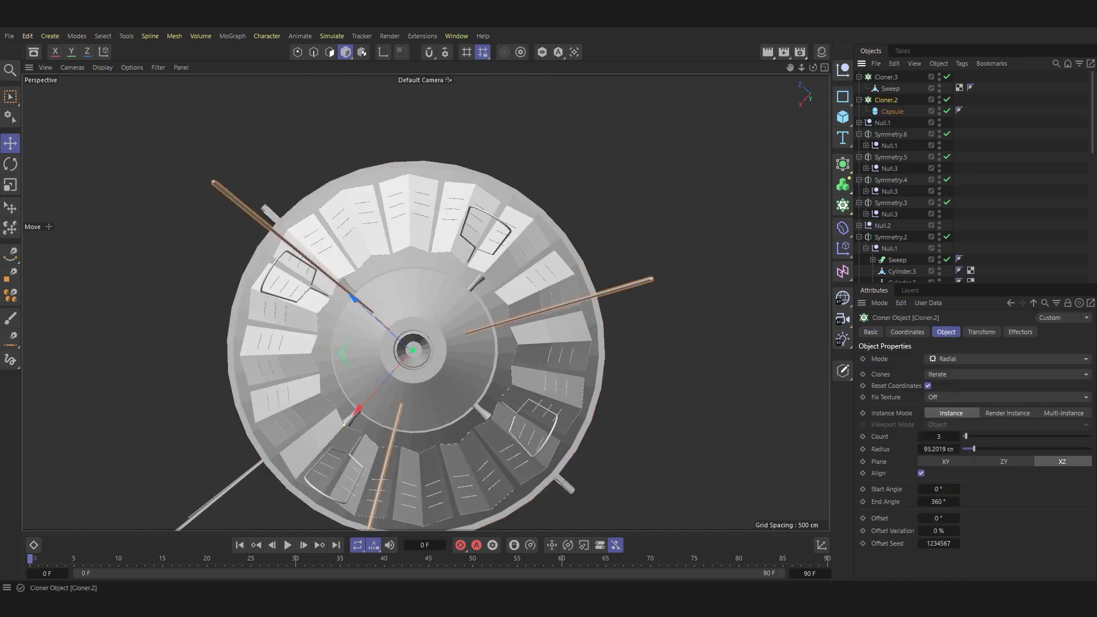
key(r)
drag(471, 371, 445, 406)
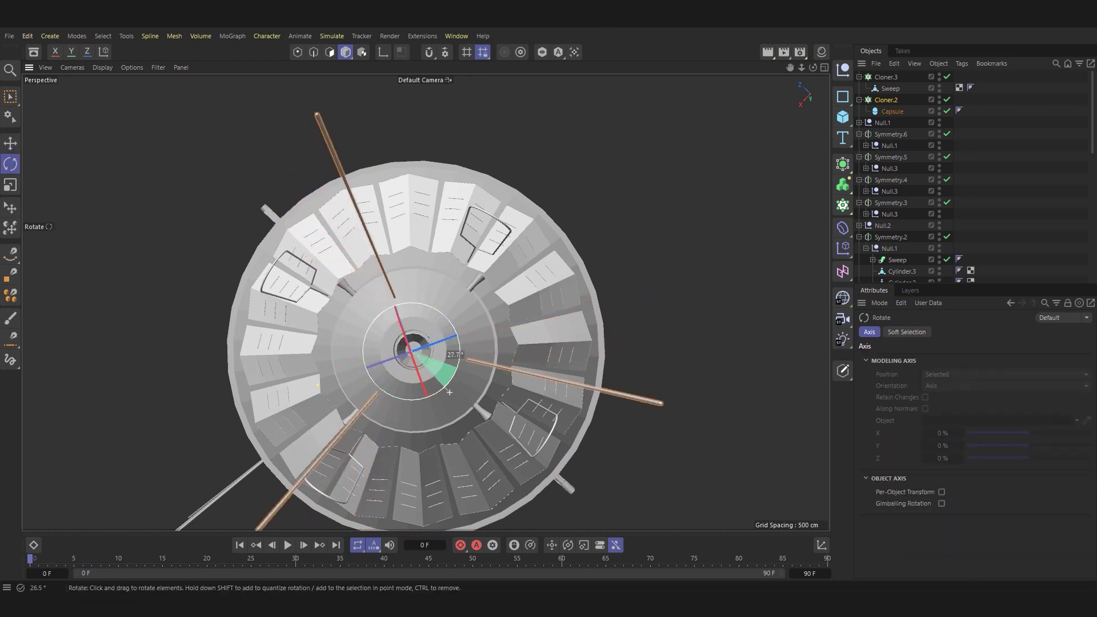
key(e)
scroll(445, 372, down, 3)
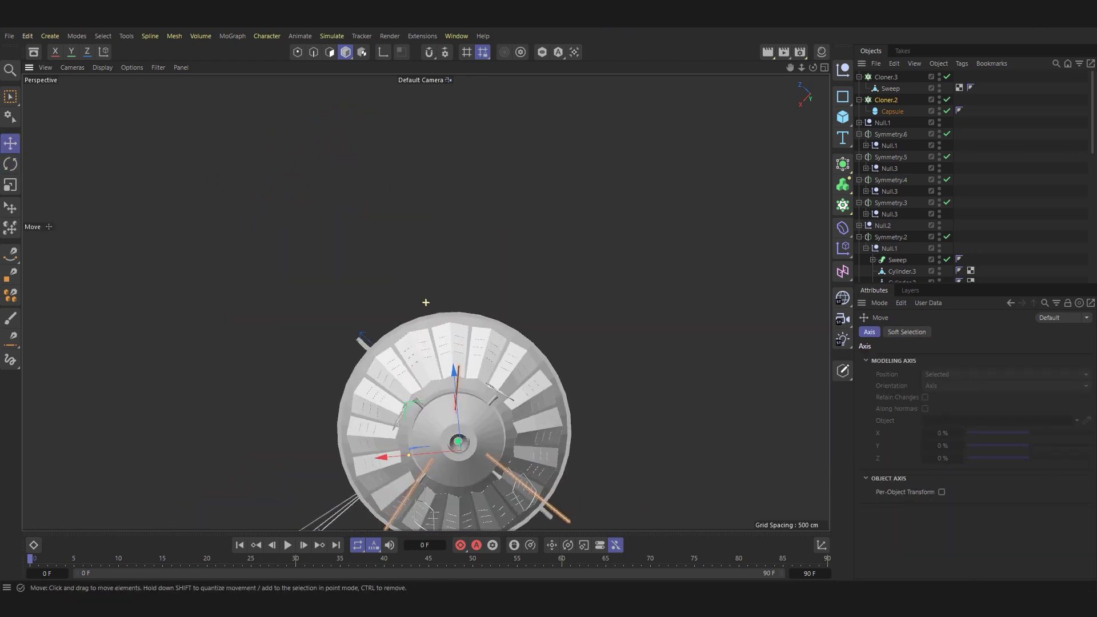
mouse_move(434, 371)
alt+mouse_down()
mouse_move(434, 274)
mouse_move(425, 301)
mouse_move(399, 302)
alt+mouse_up()
scroll(434, 297, down, 2)
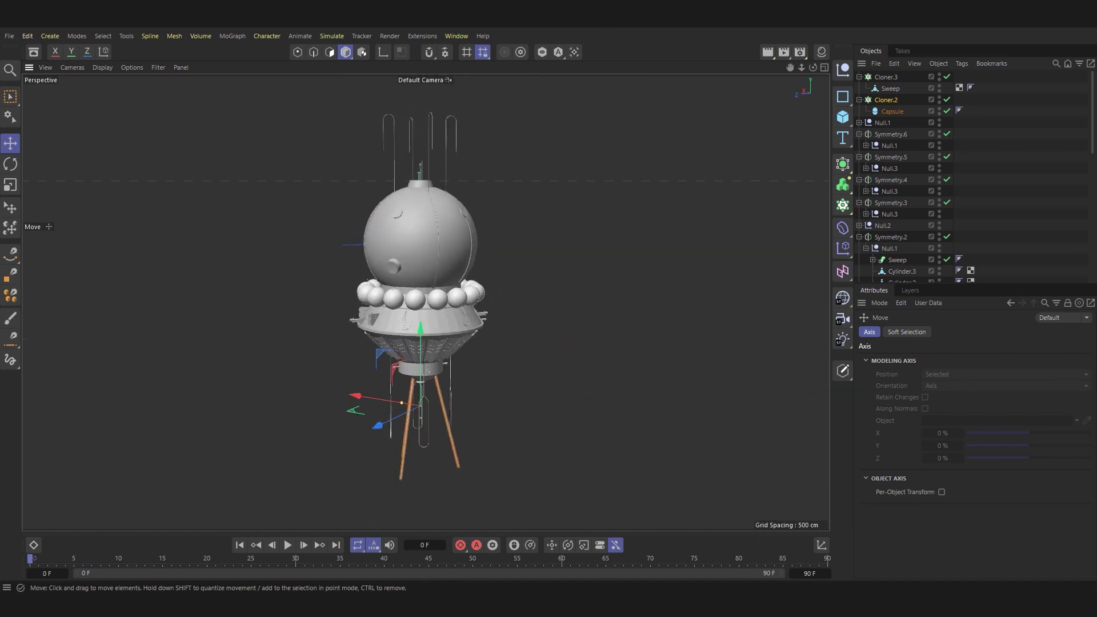
key(ctrl+shift+a)
scroll(494, 238, up, 5)
Select the Cylinder.4 hull and switch off its Subdivision Surface smoothing.
scroll(494, 238, up, 3)
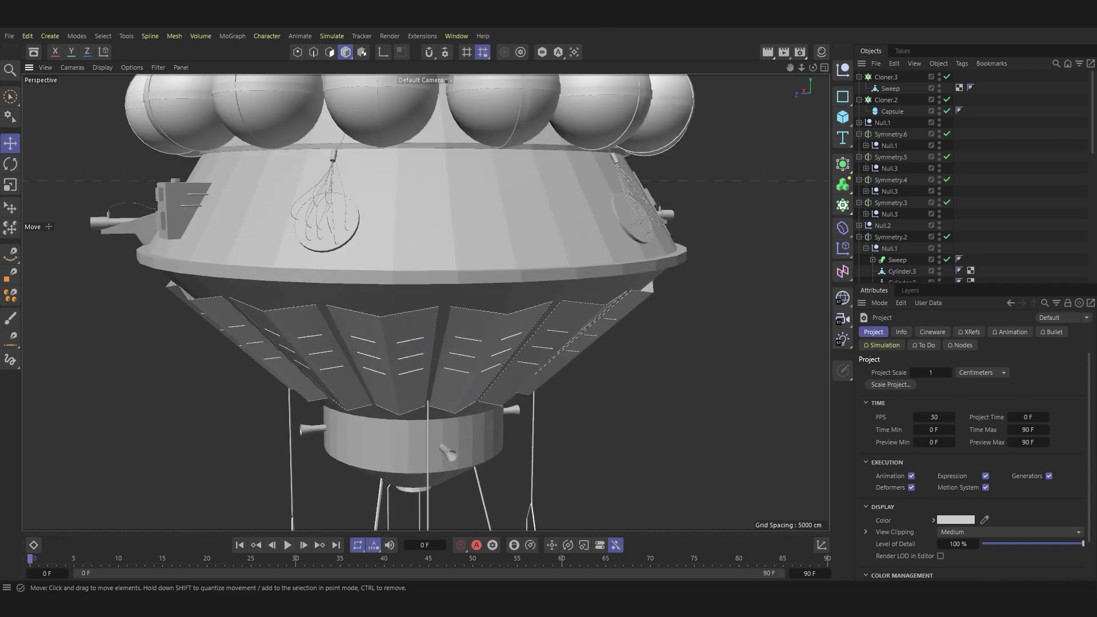
click(494, 238)
scroll(494, 238, up, 1)
scroll(494, 238, down, 4)
scroll(494, 237, down, 1)
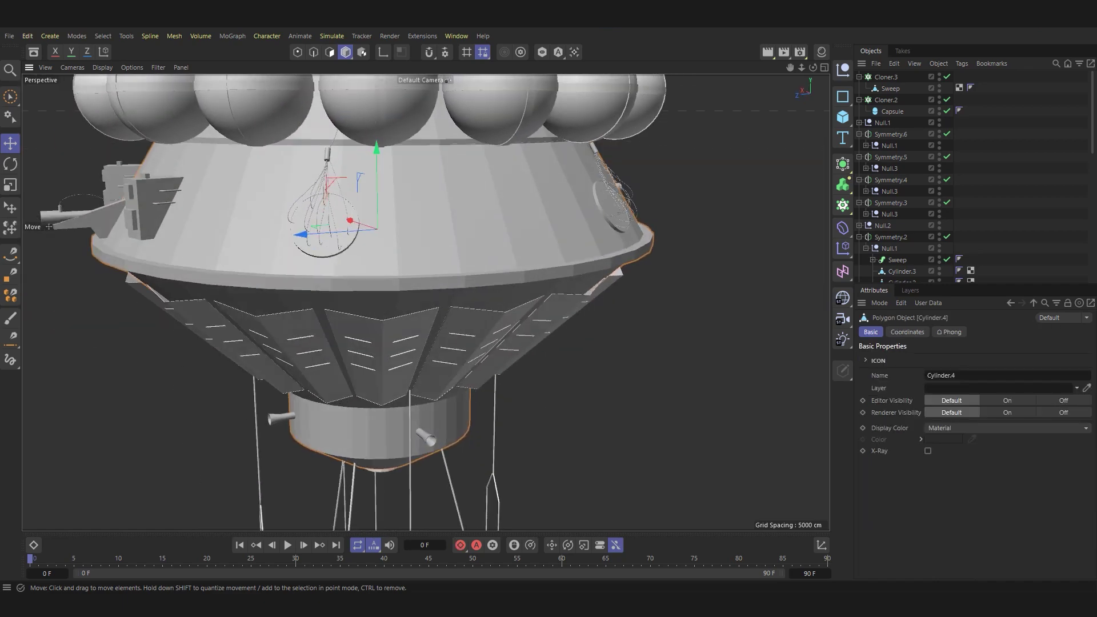
alt+click(842, 164)
alt+drag(425, 301, 400, 301)
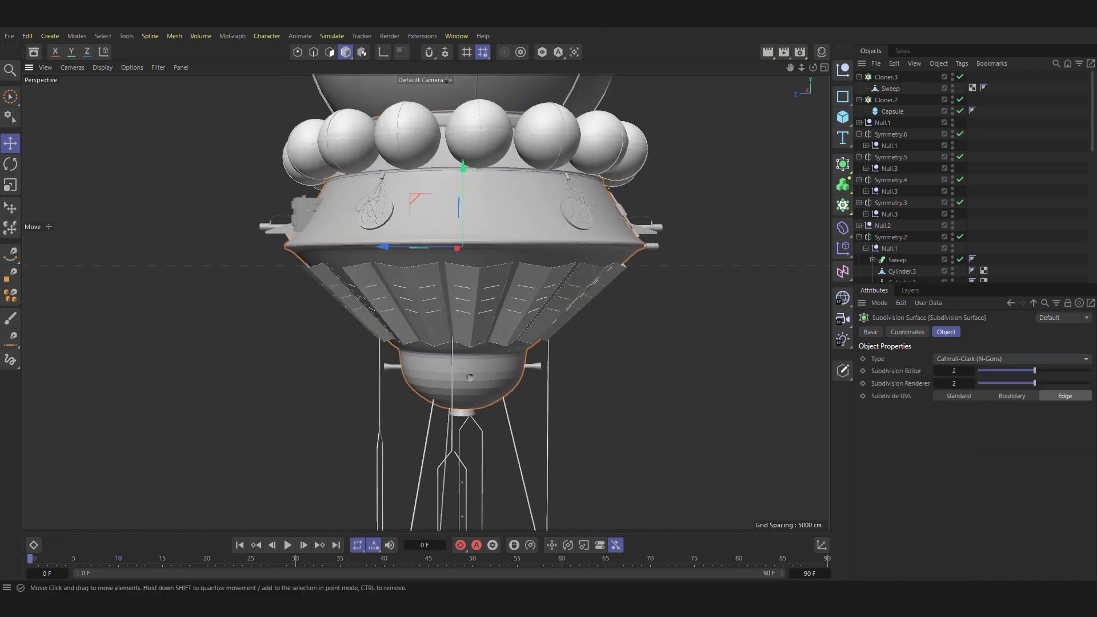
scroll(914, 172, down, 10)
click(960, 162)
Isolate Cylinder.4 with Viewport Solo, switch to Edges mode, and deselect all edges.
click(901, 173)
click(76, 36)
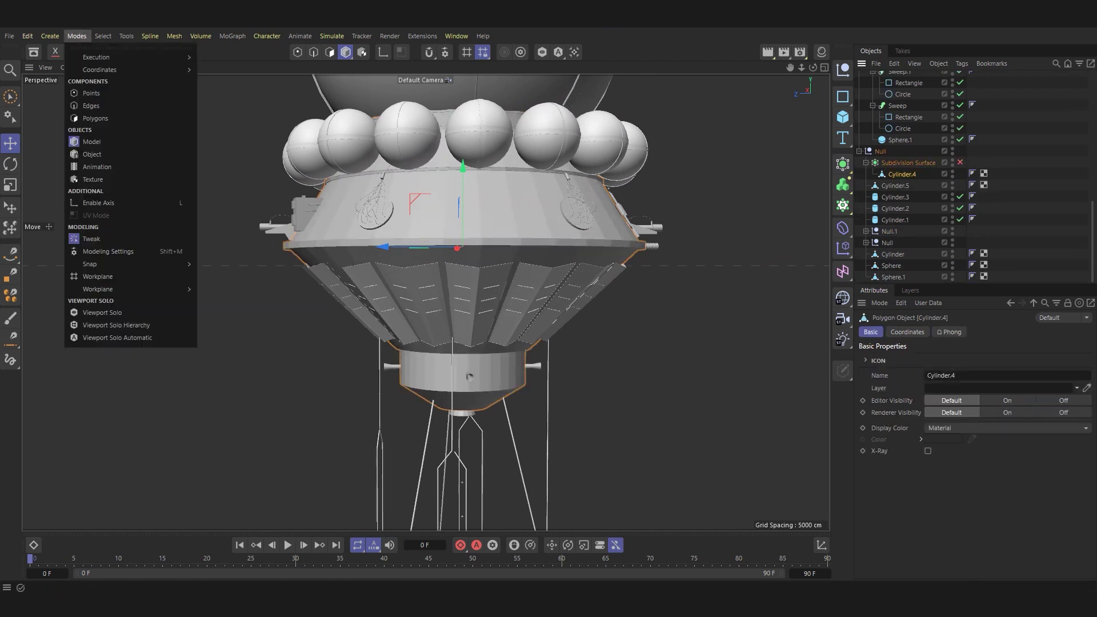
click(126, 276)
scroll(457, 286, up, 3)
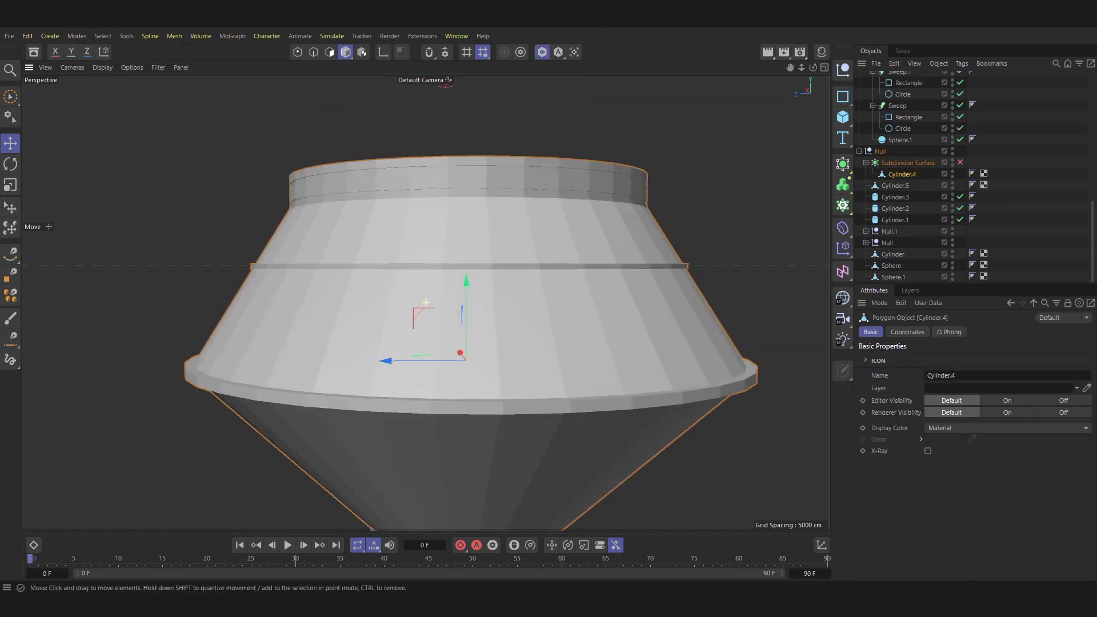
scroll(457, 286, up, 3)
click(313, 52)
key(ctrl+shift+a)
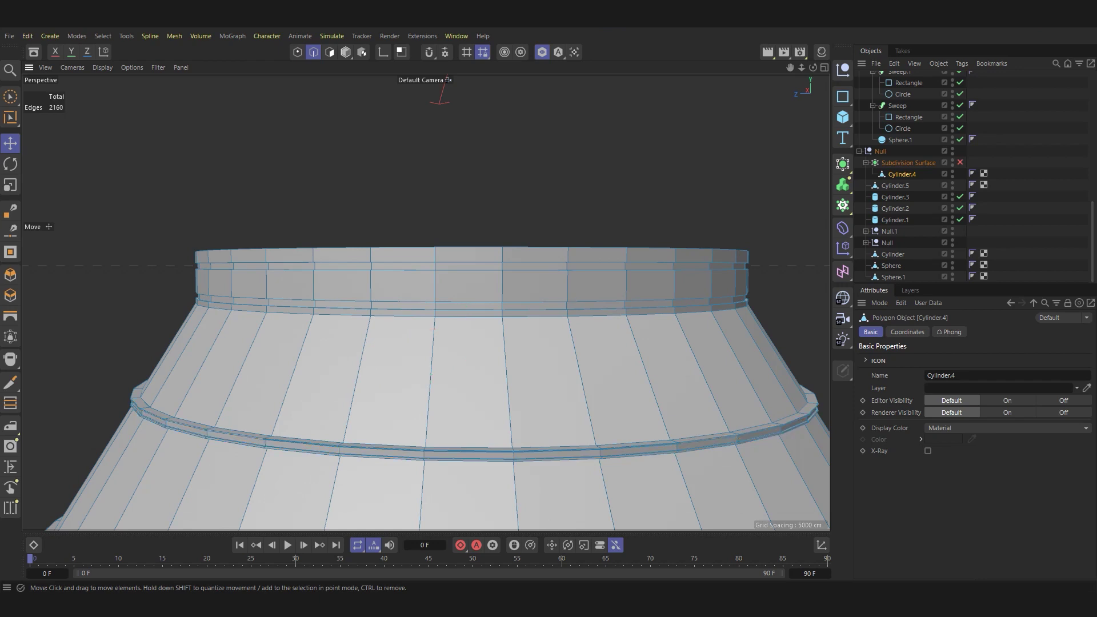
With Loop/Path Cut set to 2 cuts, add the first support loops near the hull's ring edges.
drag(11, 381, 45, 440)
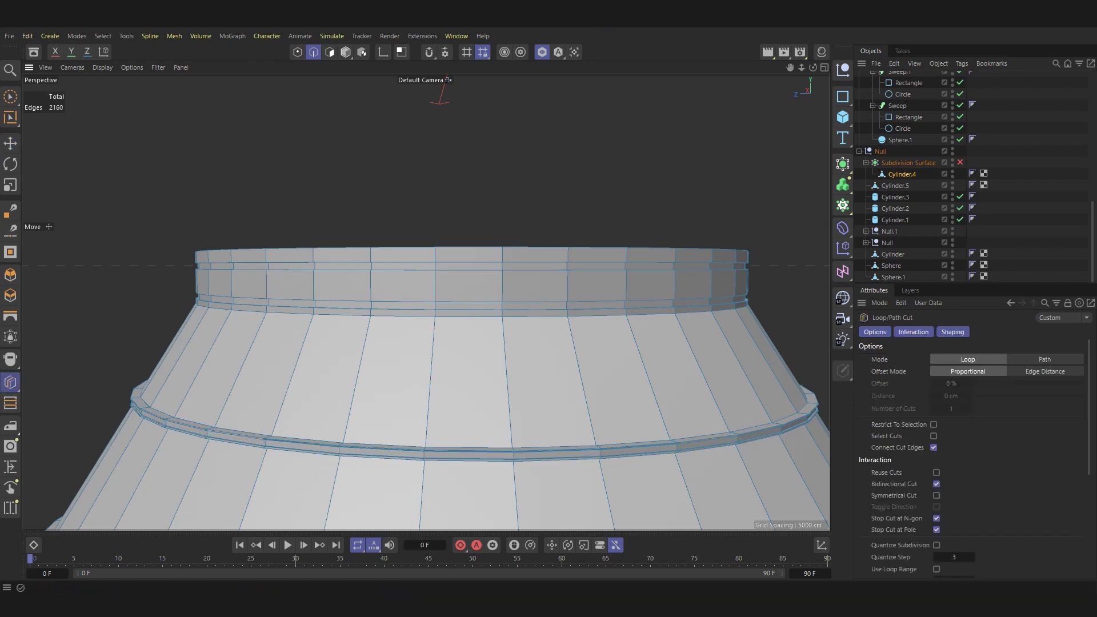
scroll(297, 245, up, 3)
scroll(341, 252, up, 2)
click(330, 284)
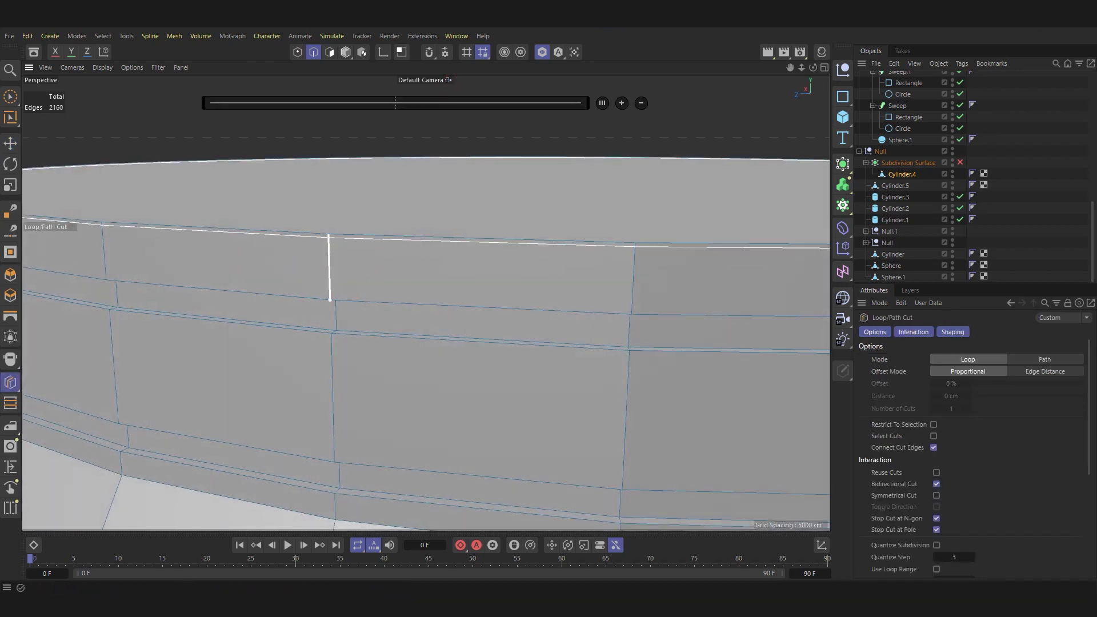
click(331, 301)
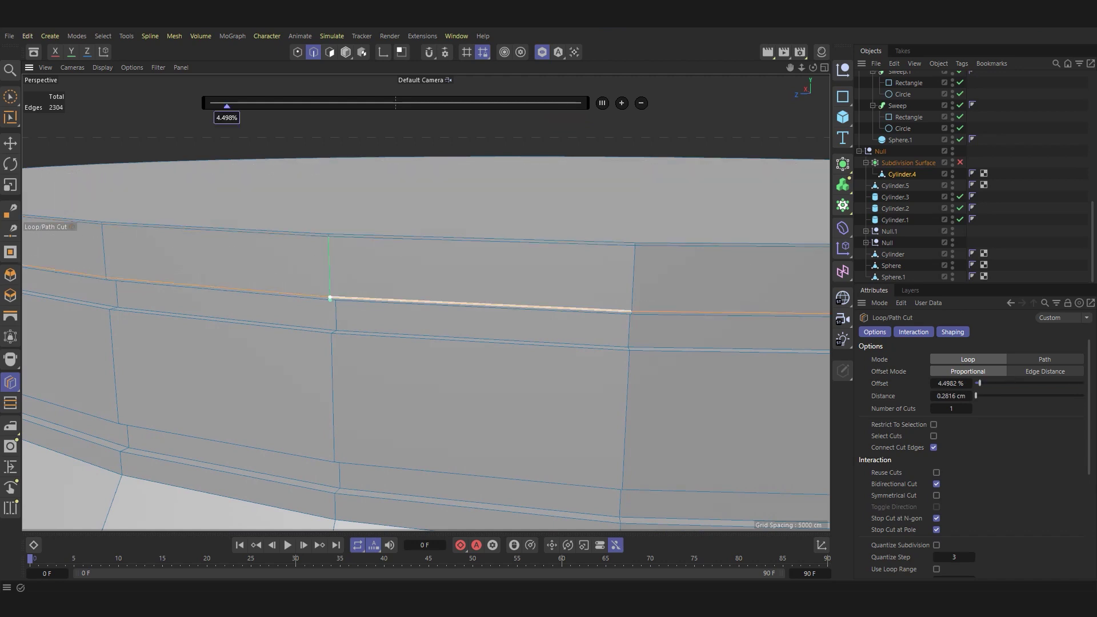
scroll(331, 300, up, 4)
scroll(343, 288, up, 3)
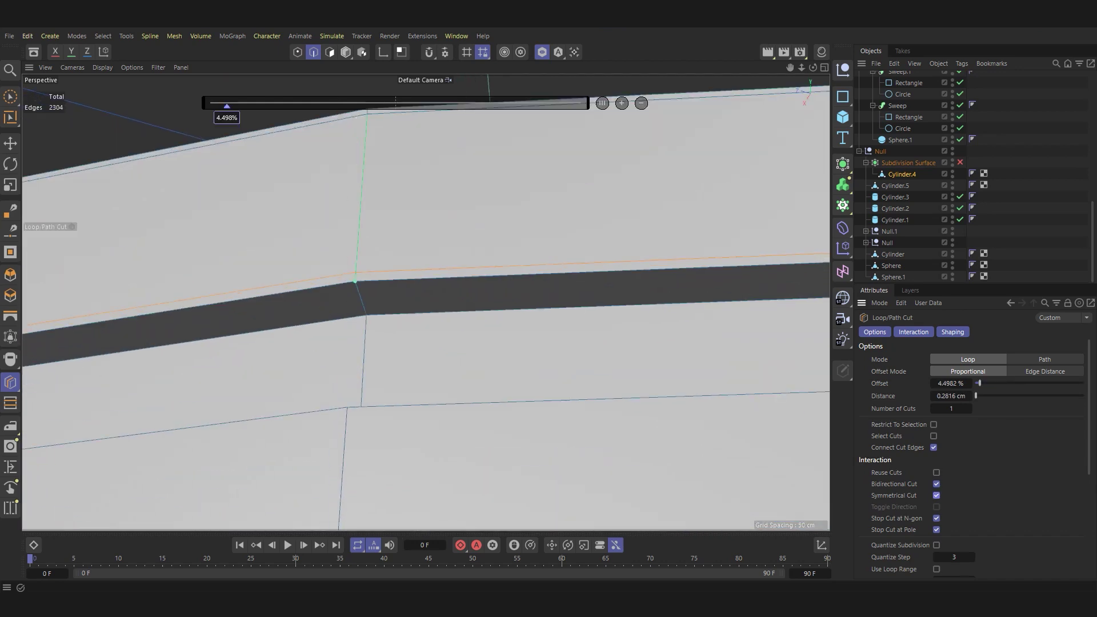
click(359, 297)
alt+drag(359, 297, 374, 398)
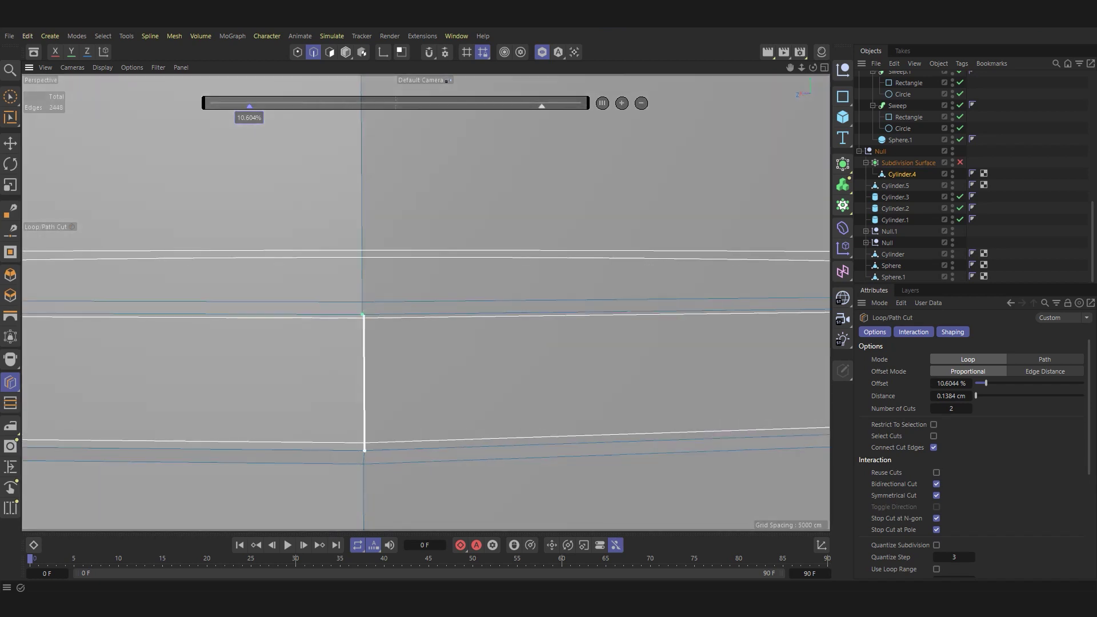
click(367, 432)
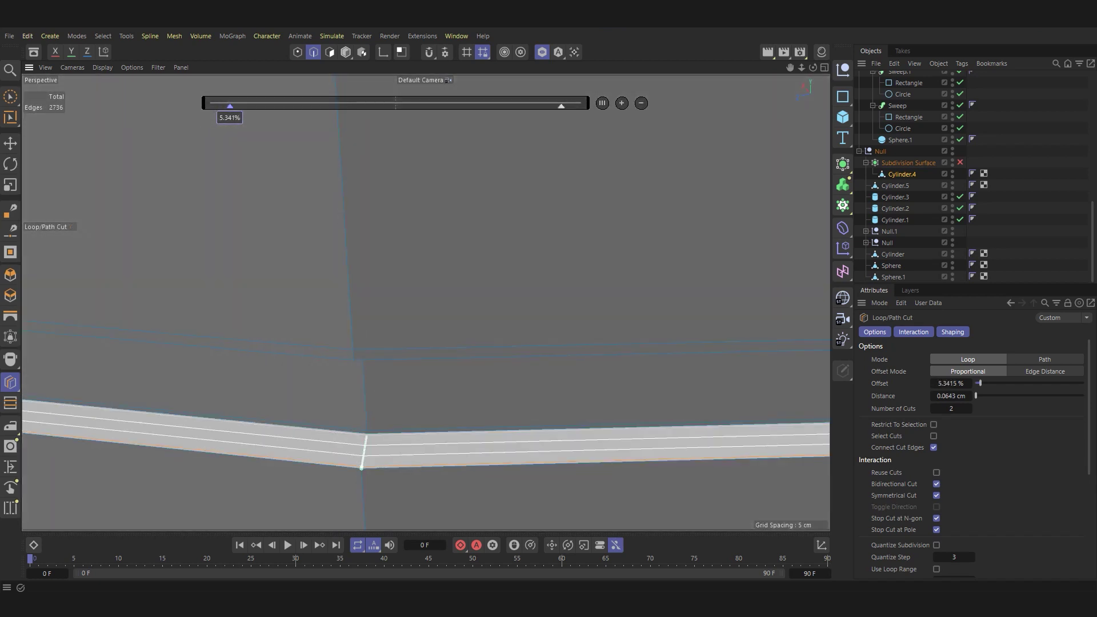
alt+drag(366, 432, 423, 301)
click(361, 237)
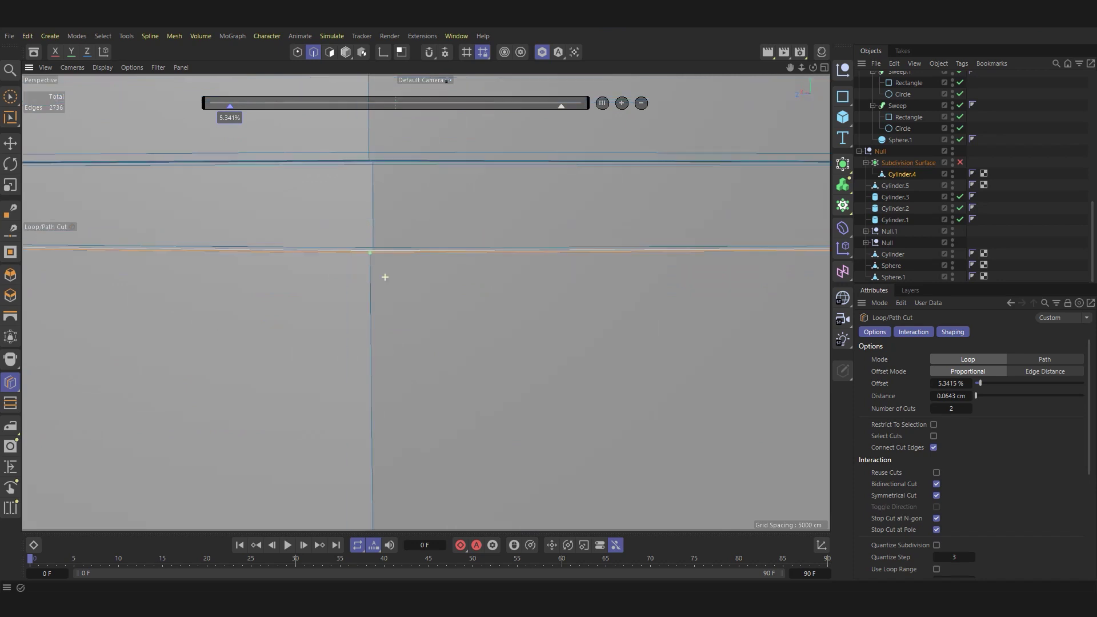
alt+drag(361, 238, 381, 274)
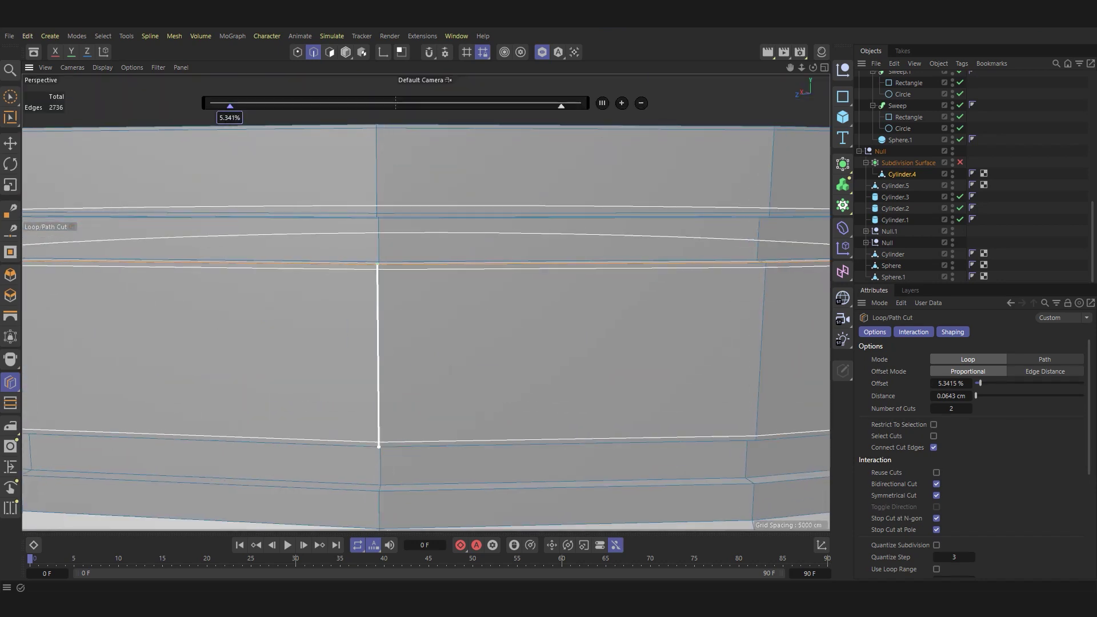
click(379, 445)
Add more tight paired loop cuts hugging the upper and lower ring edges.
mouse_move(378, 445)
alt+mouse_down()
mouse_move(397, 241)
mouse_move(392, 341)
alt+mouse_up()
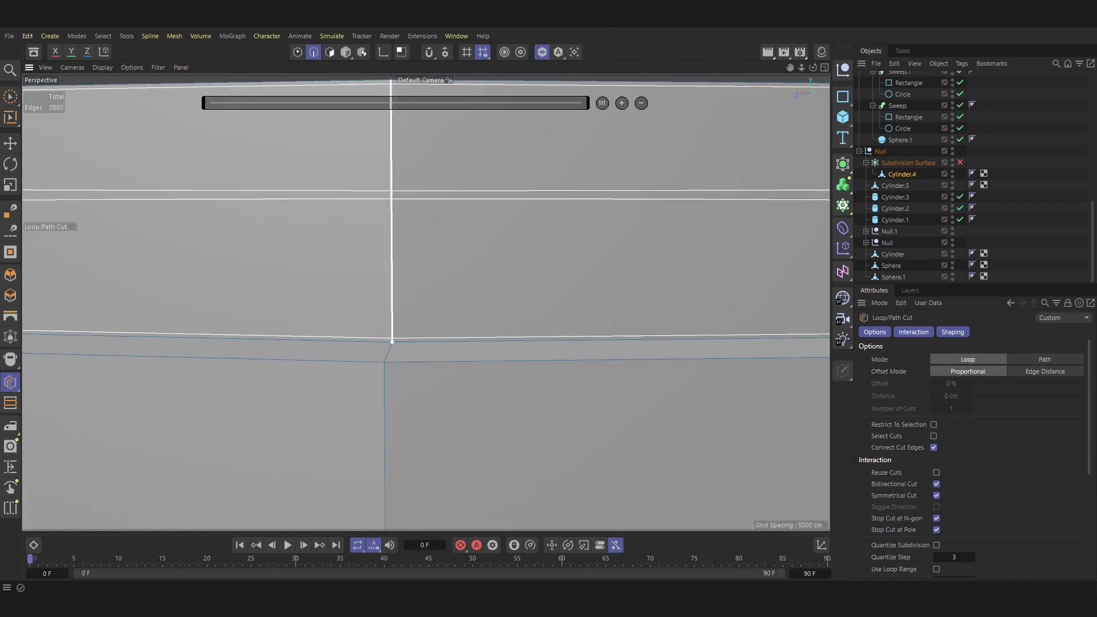
click(392, 341)
scroll(403, 350, up, 5)
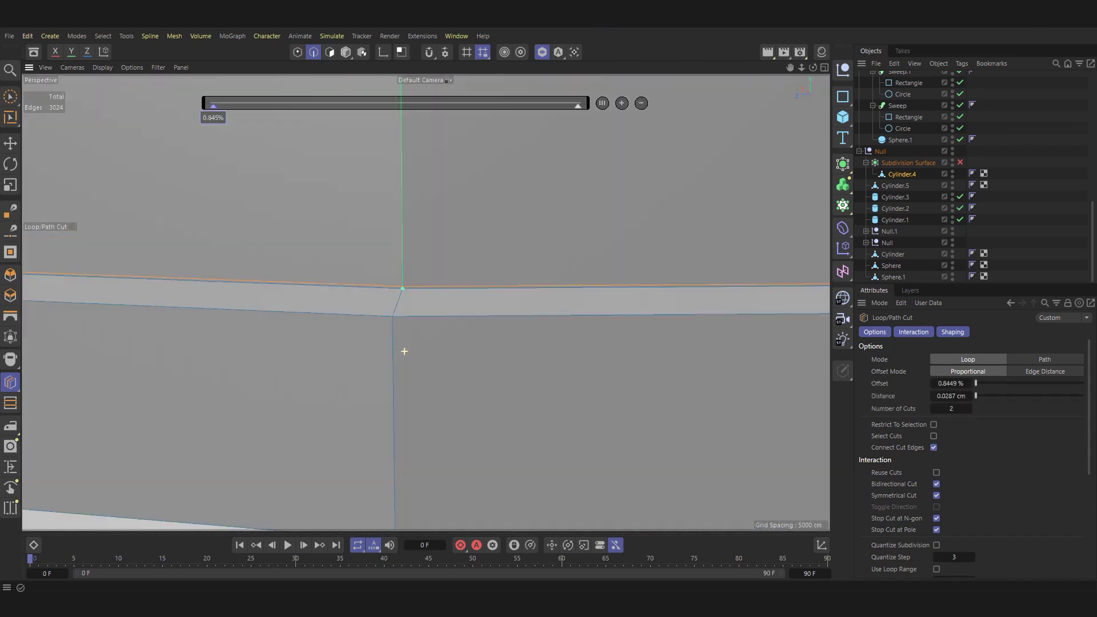
alt+drag(391, 333, 394, 365)
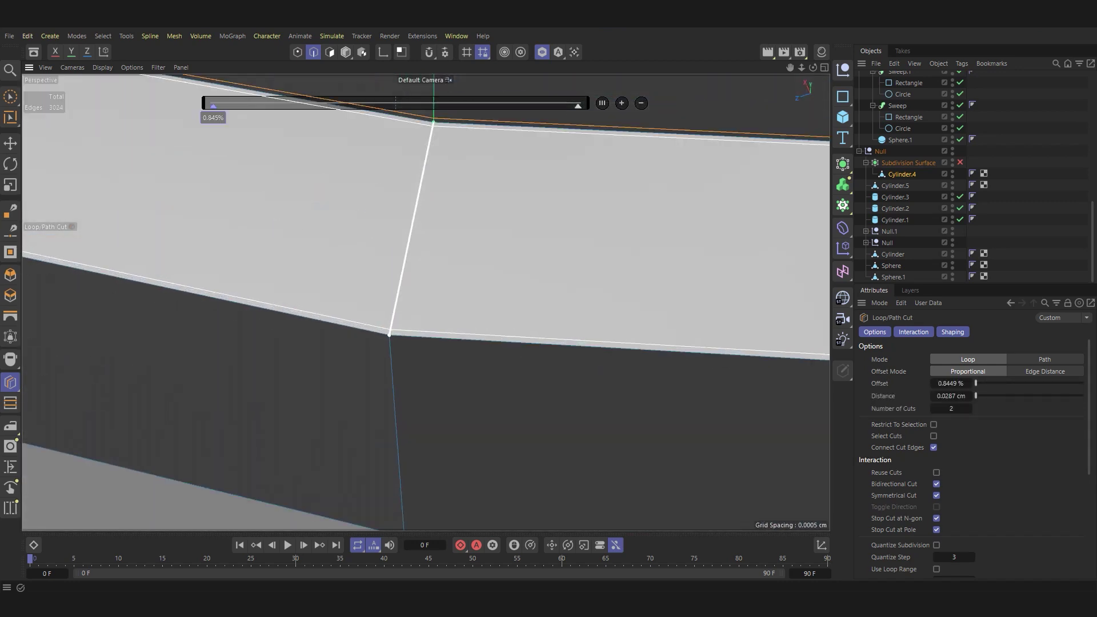
click(389, 334)
scroll(423, 301, down, 5)
scroll(399, 354, down, 5)
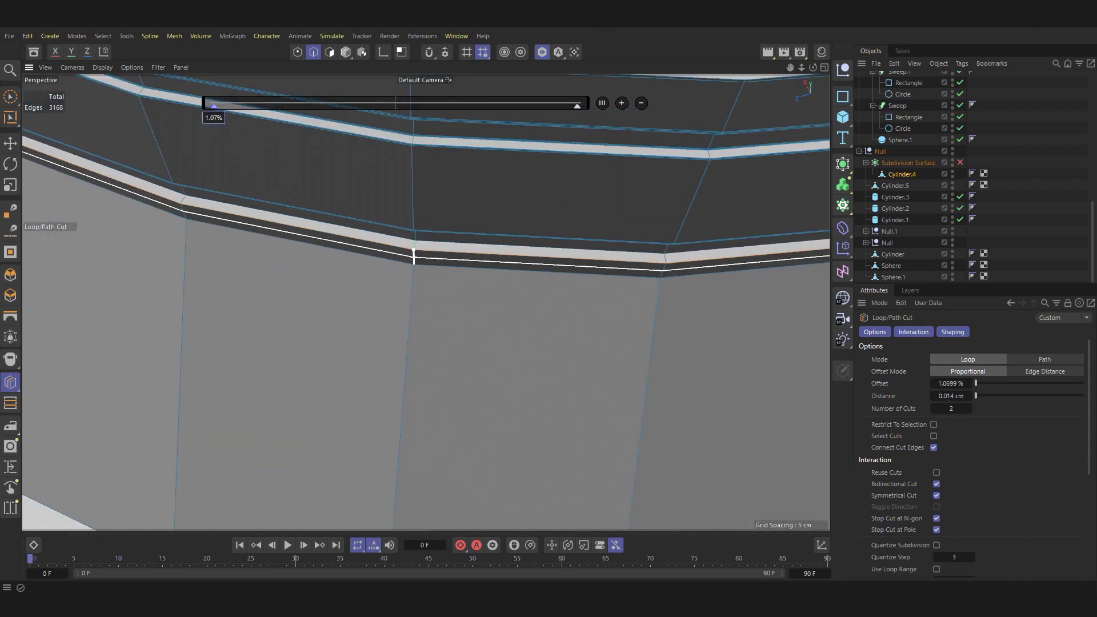
scroll(375, 414, down, 2)
scroll(400, 343, up, 3)
scroll(439, 245, up, 3)
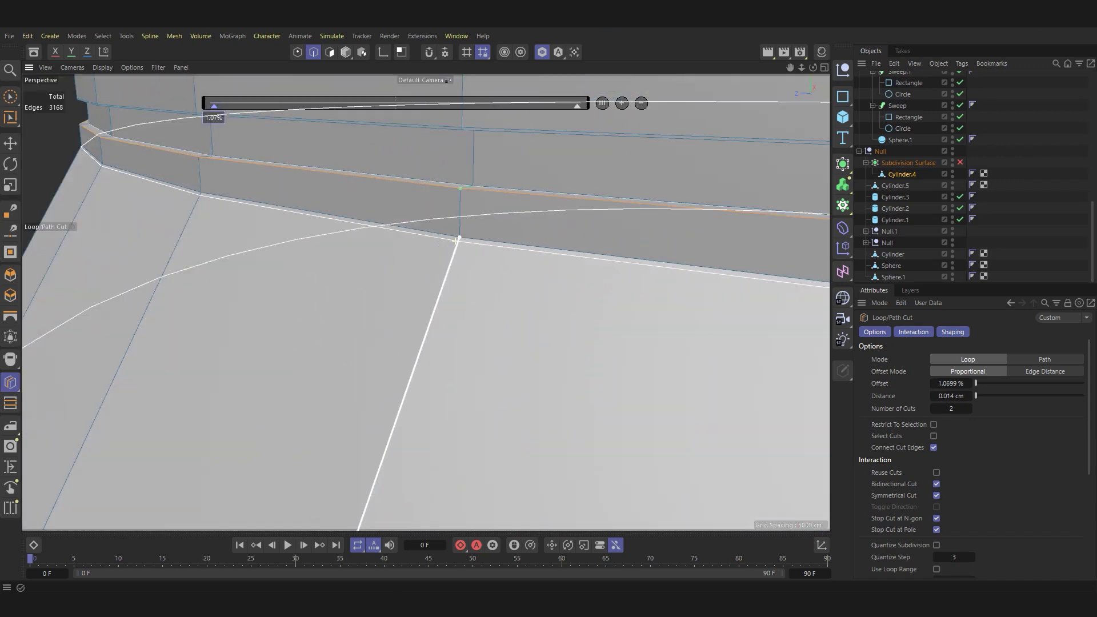
scroll(457, 236, up, 2)
click(461, 176)
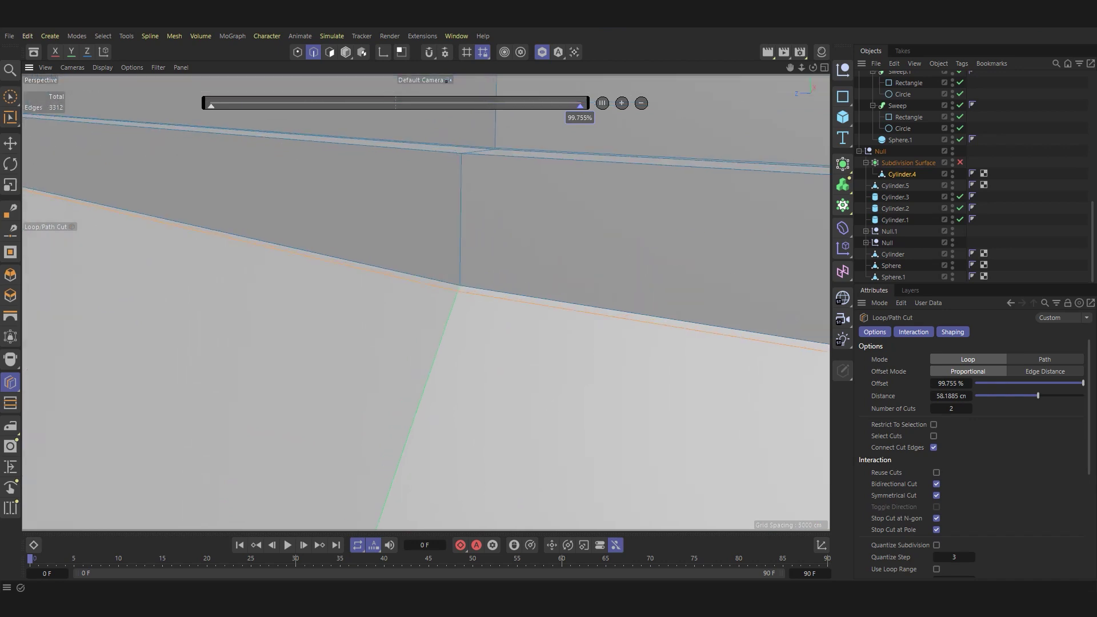
scroll(457, 257, up, 3)
scroll(476, 292, up, 1)
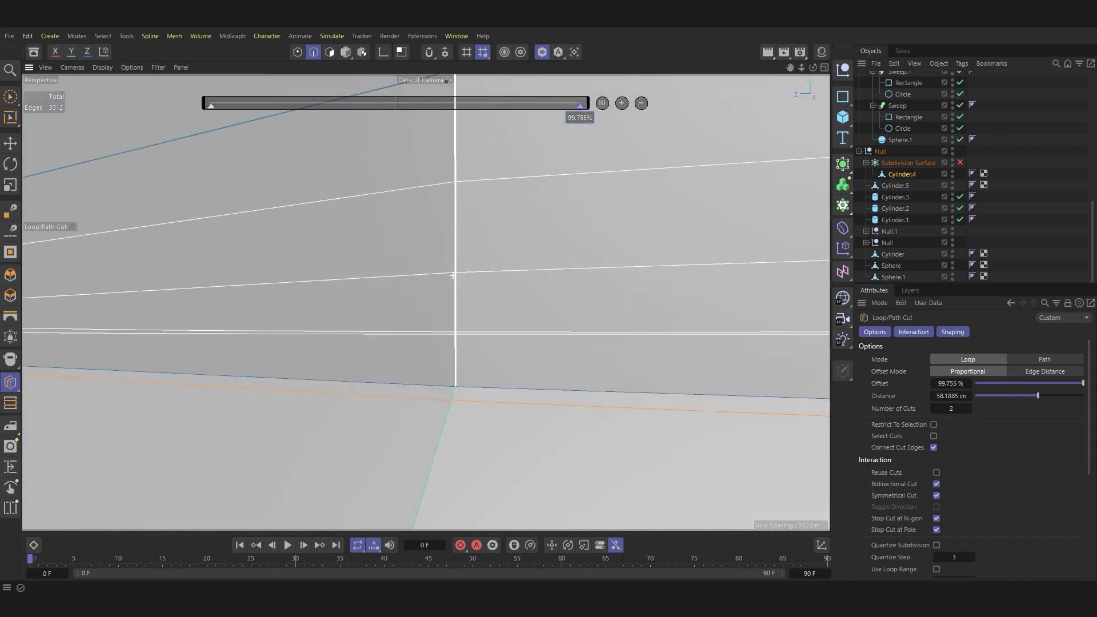
scroll(477, 292, up, 3)
scroll(429, 440, down, 3)
scroll(428, 399, down, 3)
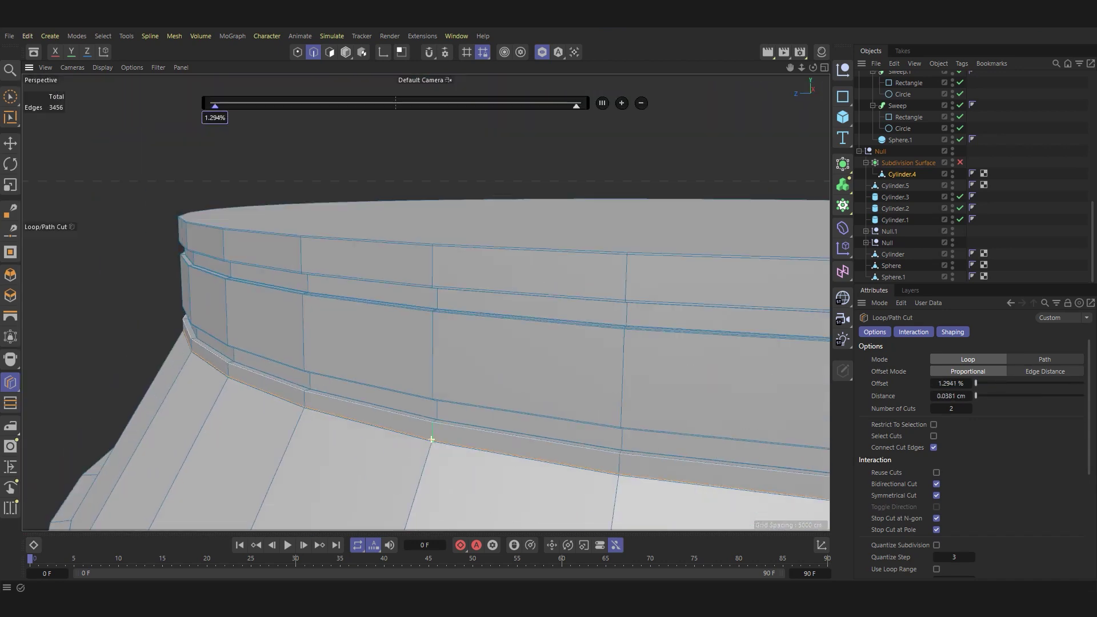
scroll(423, 304, down, 2)
click(466, 352)
scroll(399, 359, up, 3)
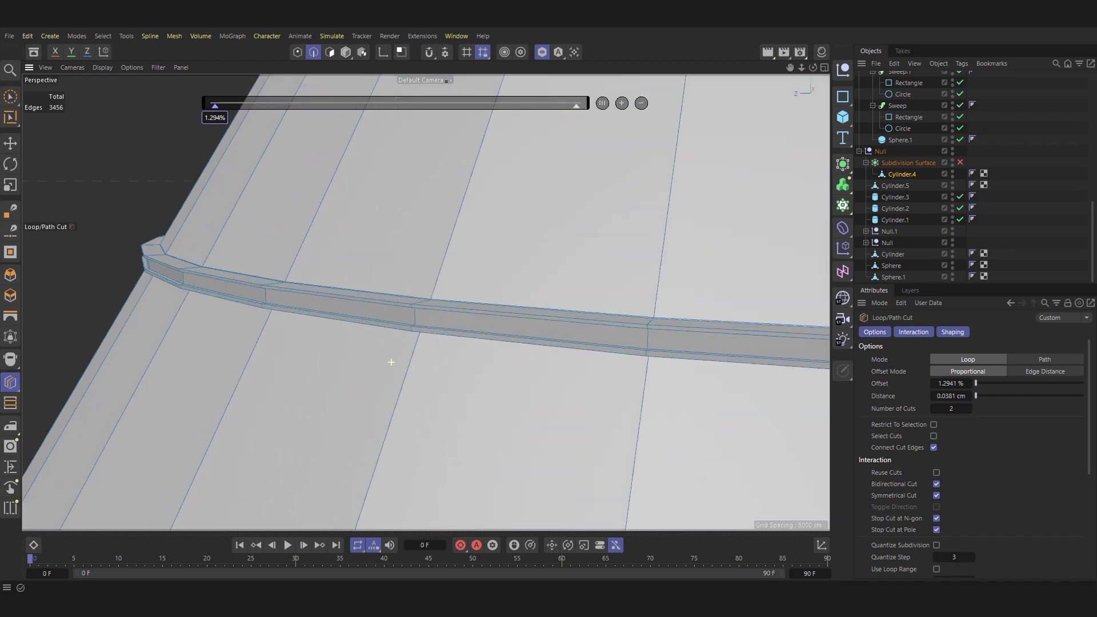
scroll(426, 340, up, 3)
scroll(462, 308, up, 2)
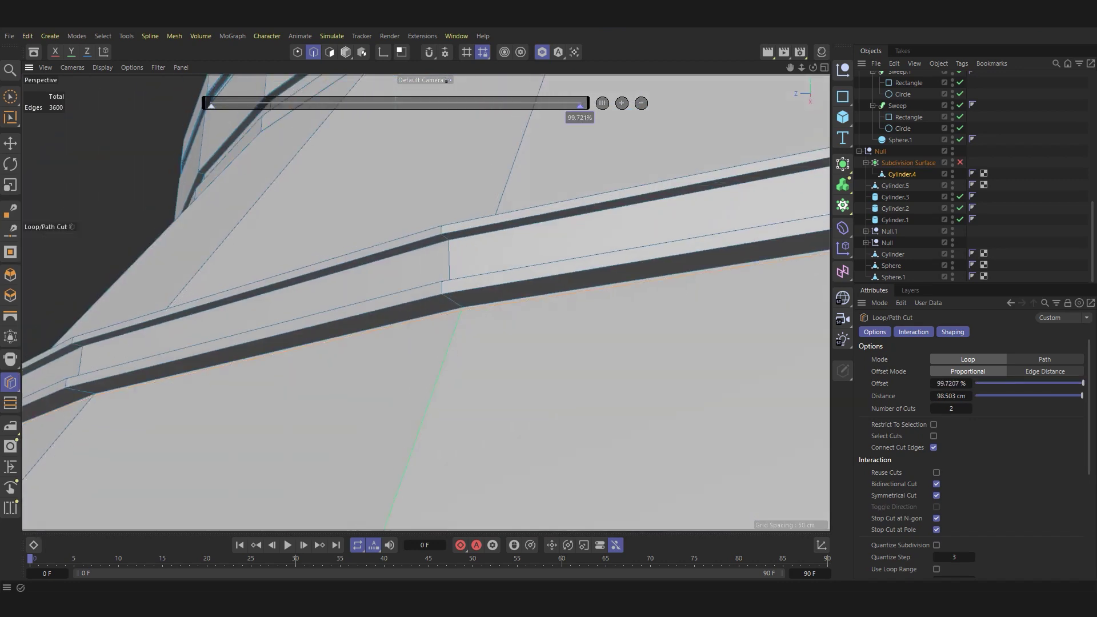
click(462, 307)
Finish the remaining paired support loops along the ring bands.
scroll(462, 307, down, 2)
scroll(469, 325, down, 1)
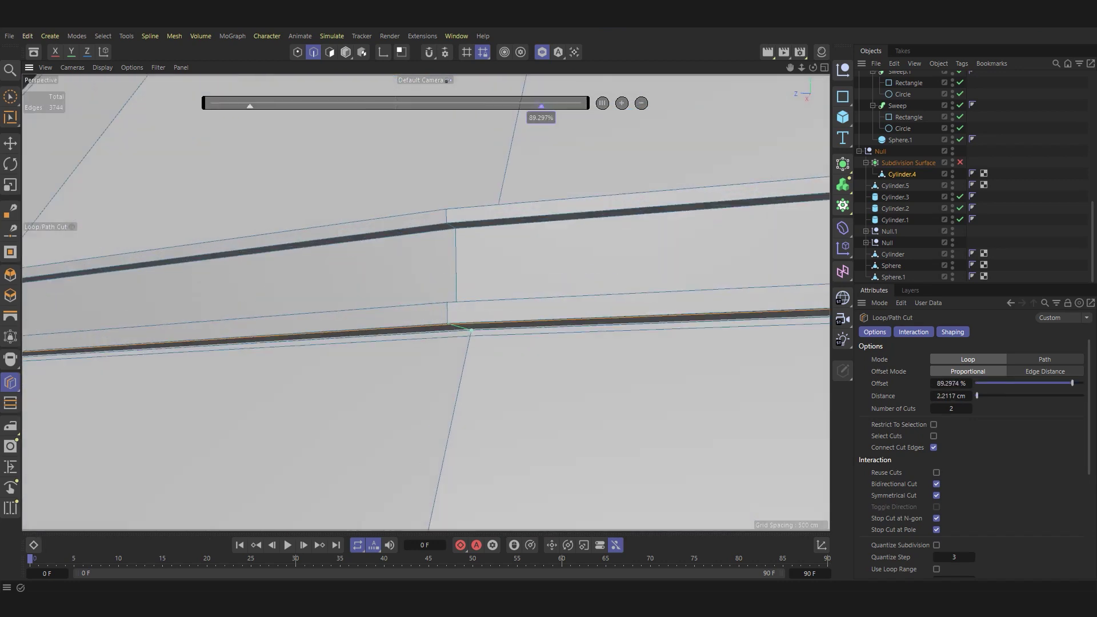
click(475, 338)
scroll(475, 339, down, 1)
scroll(478, 139, down, 2)
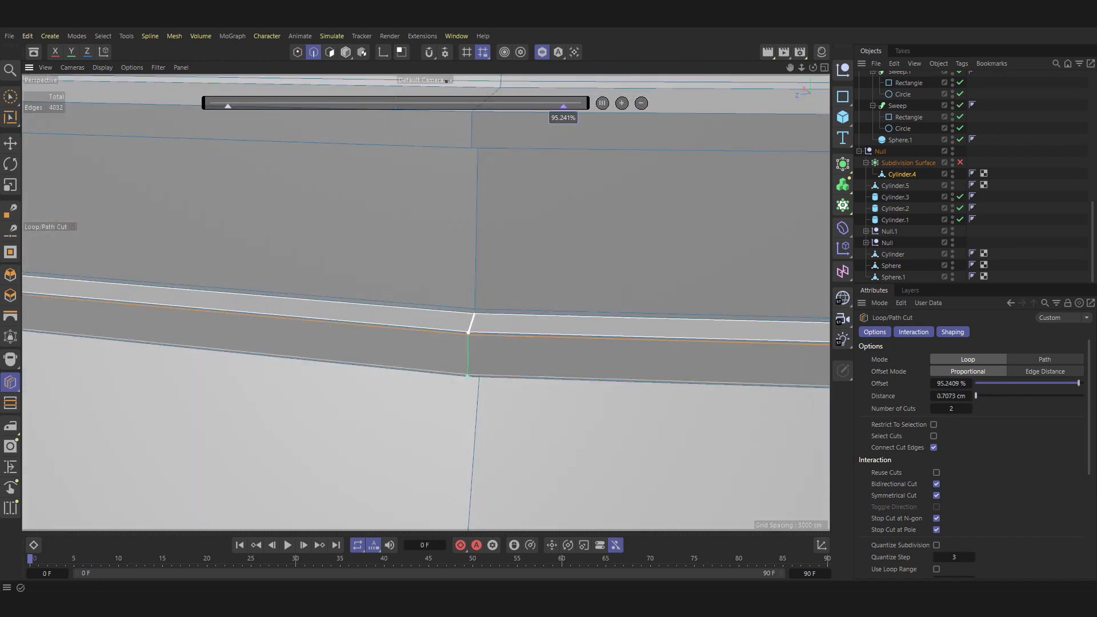
click(468, 331)
scroll(469, 331, up, 2)
scroll(465, 305, up, 1)
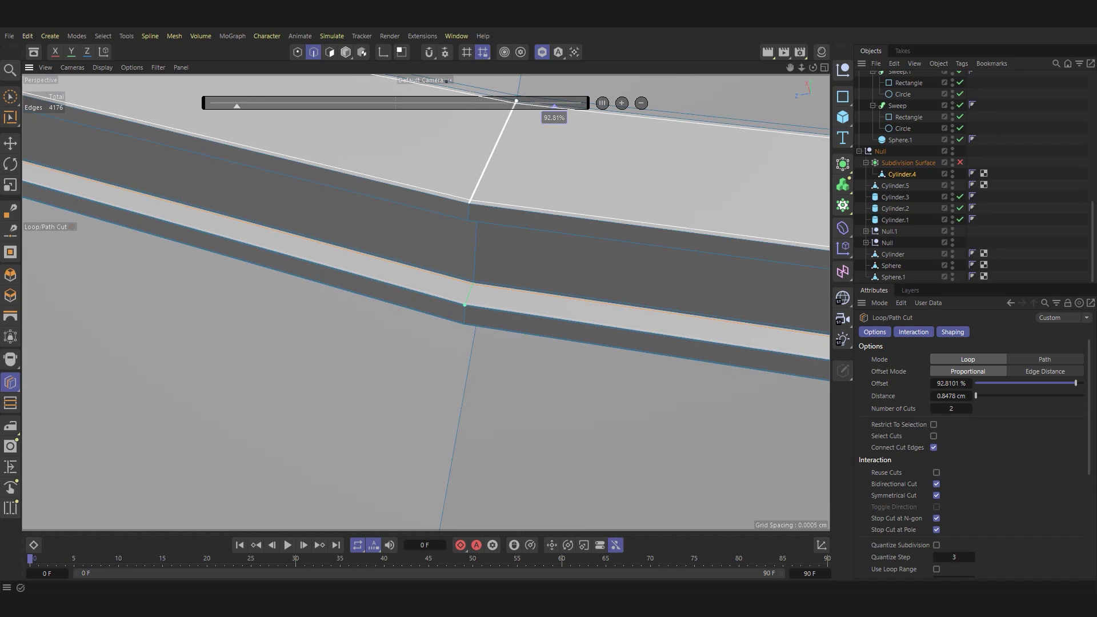
click(465, 304)
scroll(465, 304, down, 3)
scroll(490, 290, down, 3)
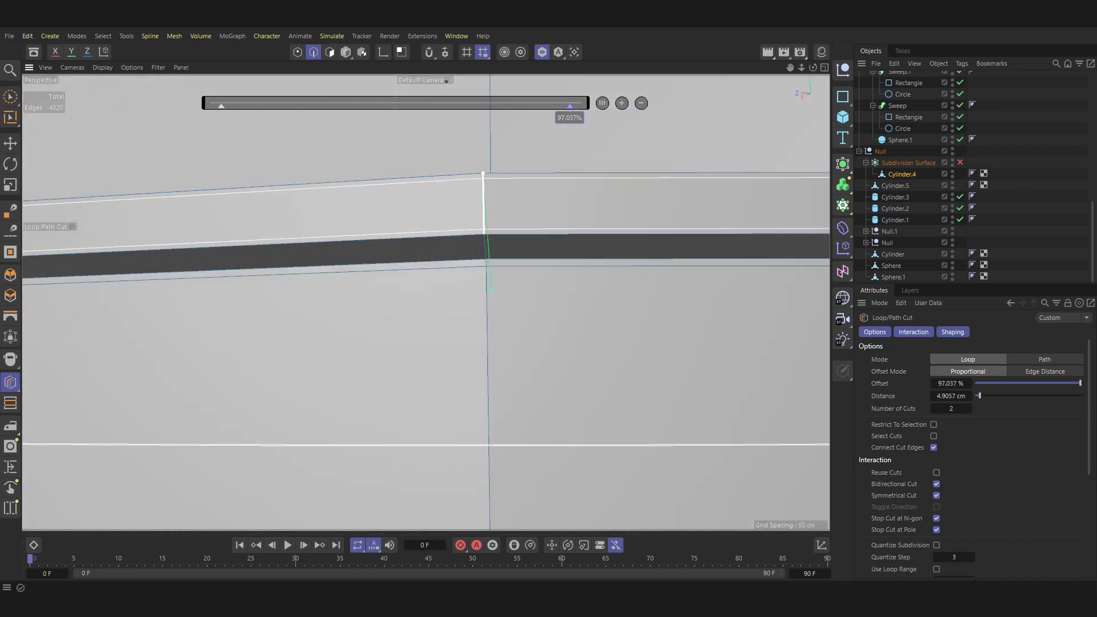
click(490, 290)
scroll(508, 261, down, 2)
scroll(484, 163, down, 2)
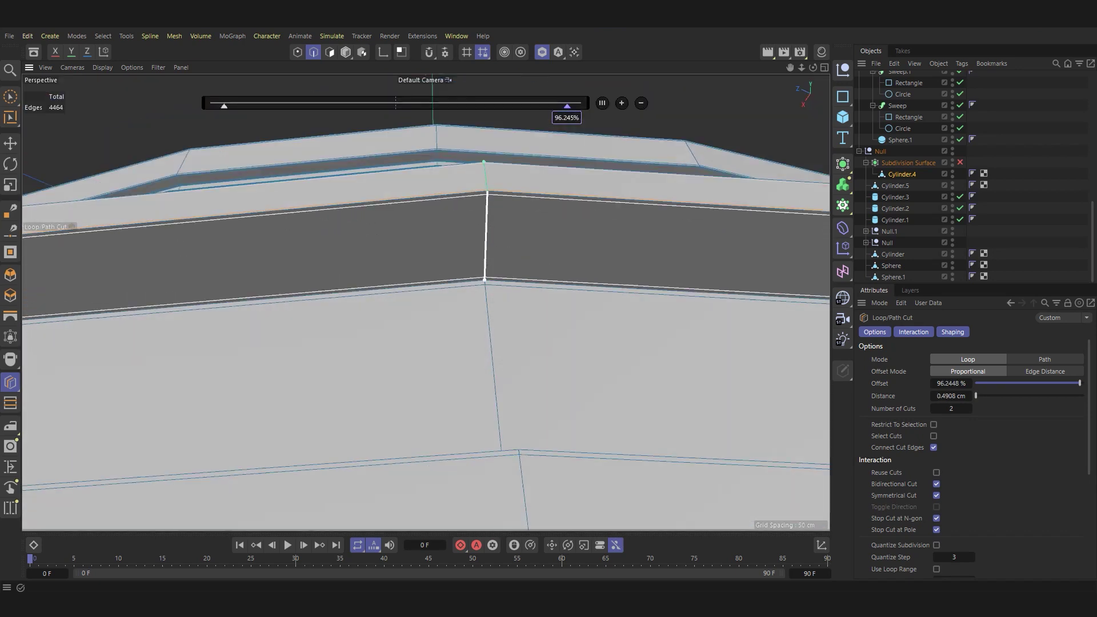
click(484, 165)
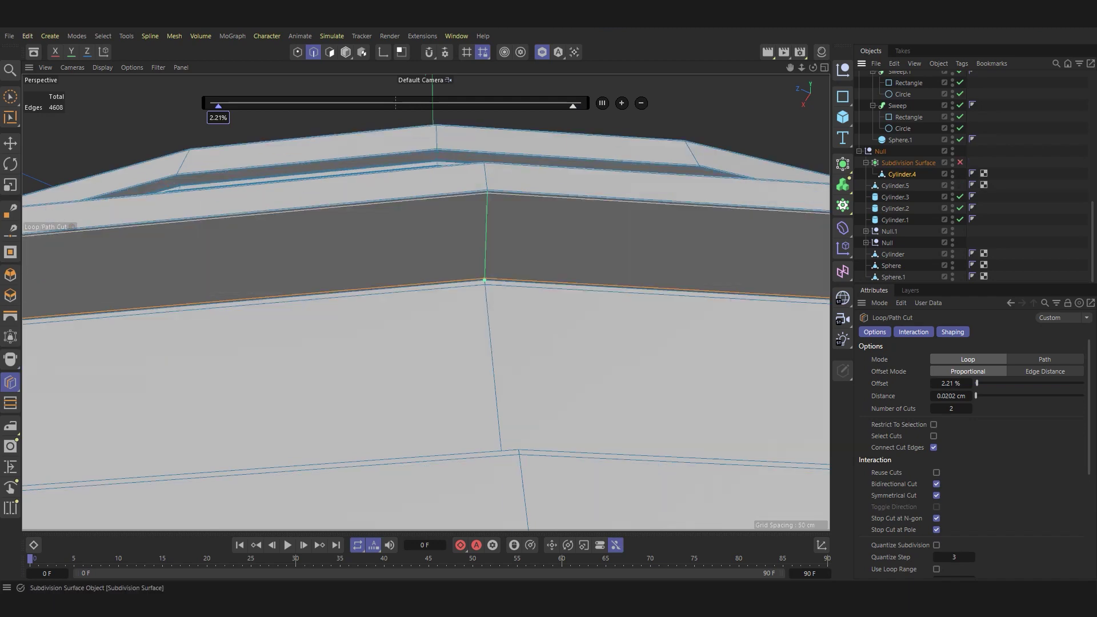
Re-enable the hull's Subdivision Surface and select it in the Object Manager.
scroll(559, 203, down, 2)
scroll(559, 204, down, 4)
scroll(499, 265, down, 4)
scroll(460, 306, down, 4)
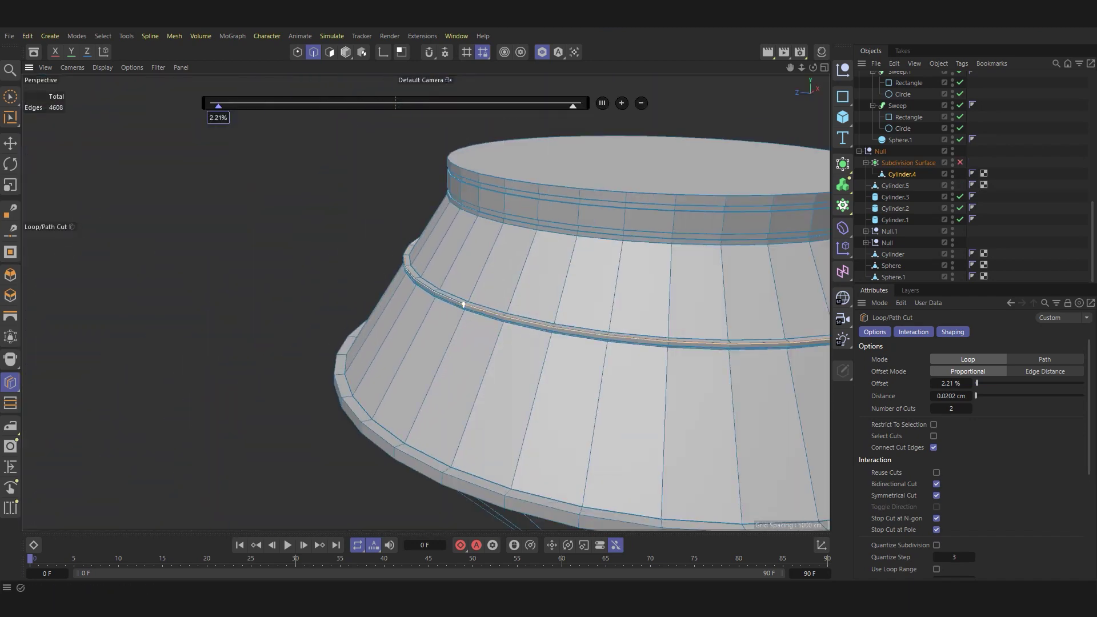
scroll(674, 387, down, 3)
scroll(673, 386, up, 3)
click(959, 162)
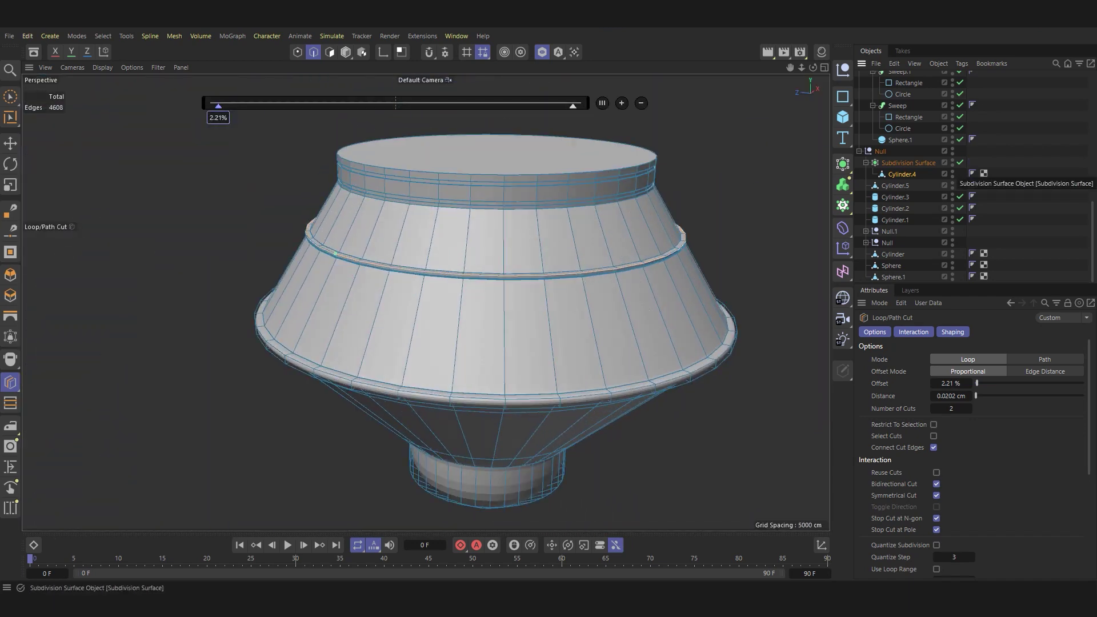
click(908, 163)
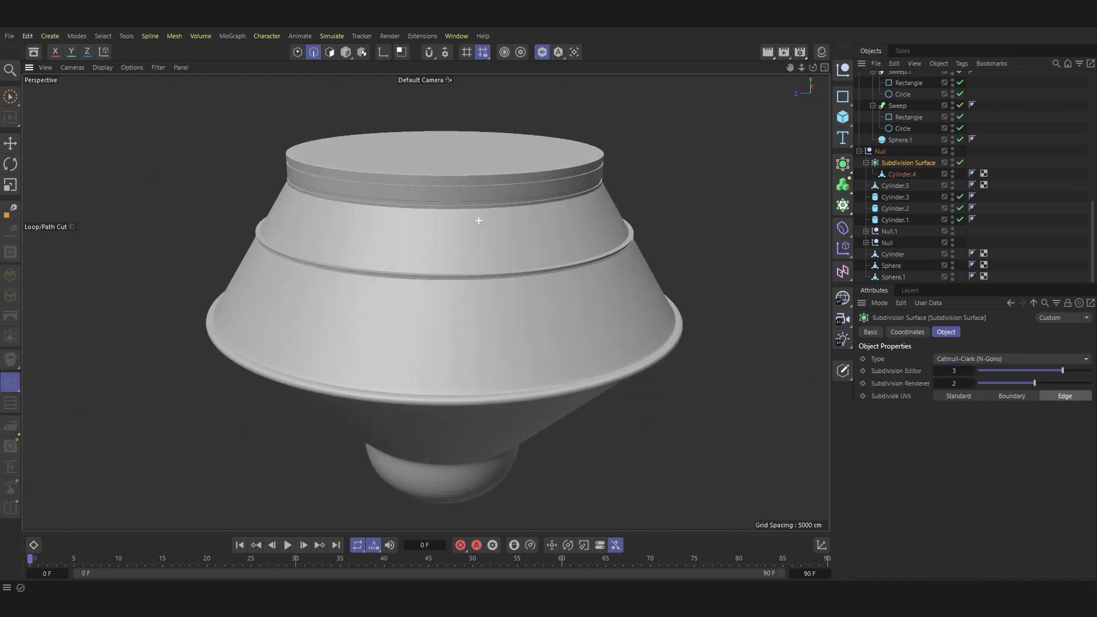
Add loop cuts around Cylinder.4 and a pair of cuts hugging the recess edge.
mouse_move(480, 221)
alt+mouse_down()
mouse_move(604, 272)
mouse_move(577, 303)
mouse_move(400, 342)
mouse_move(391, 301)
alt+mouse_up()
scroll(562, 277, up, 5)
click(386, 343)
scroll(386, 343, up, 5)
scroll(386, 343, up, 5)
scroll(392, 301, up, 5)
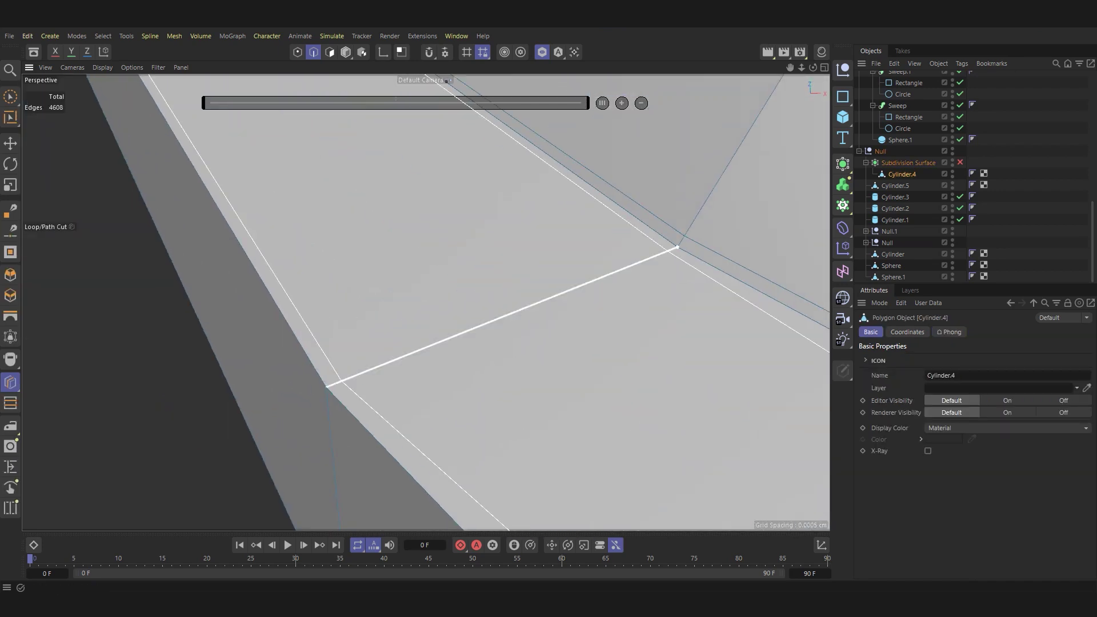
click(320, 404)
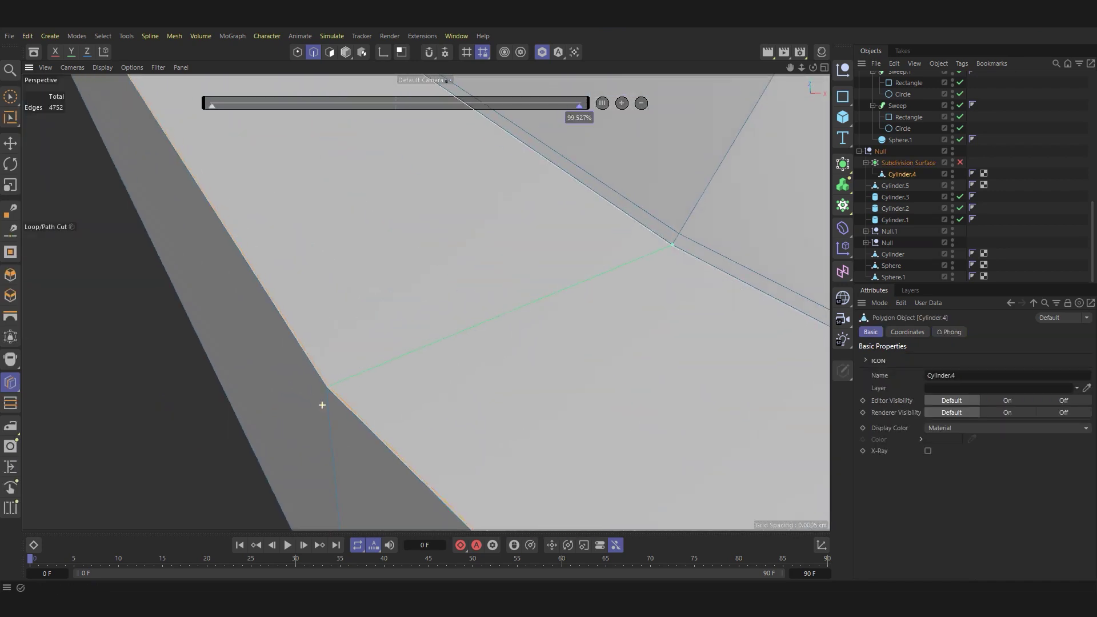
scroll(321, 404, down, 5)
scroll(358, 391, down, 3)
alt+drag(425, 302, 420, 311)
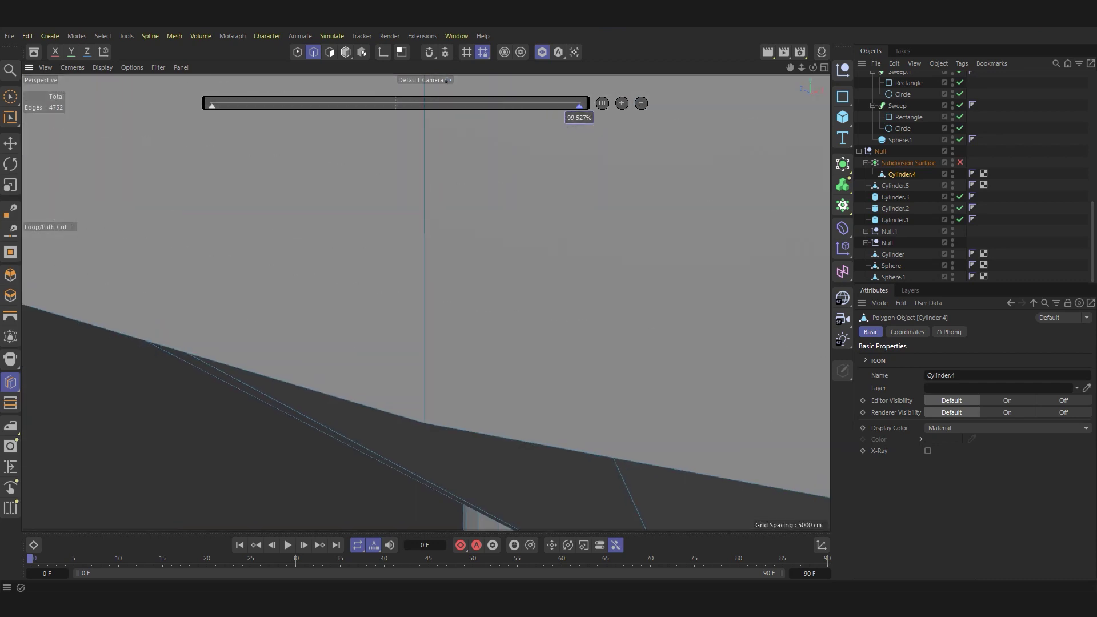
click(424, 421)
scroll(424, 421, up, 3)
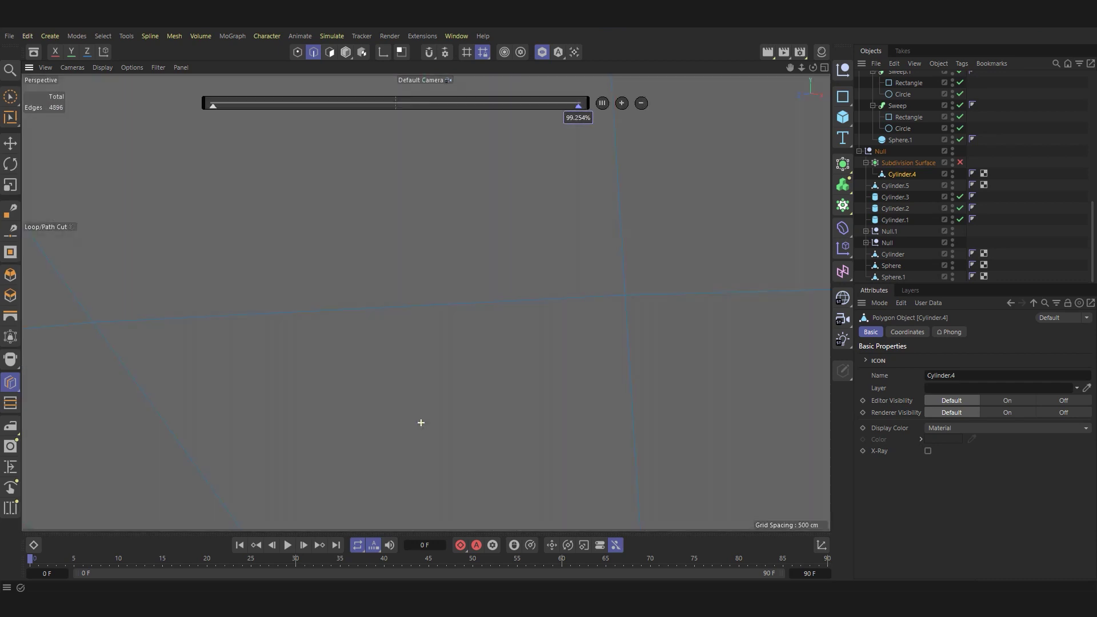
alt+drag(426, 303, 571, 237)
scroll(553, 208, up, 3)
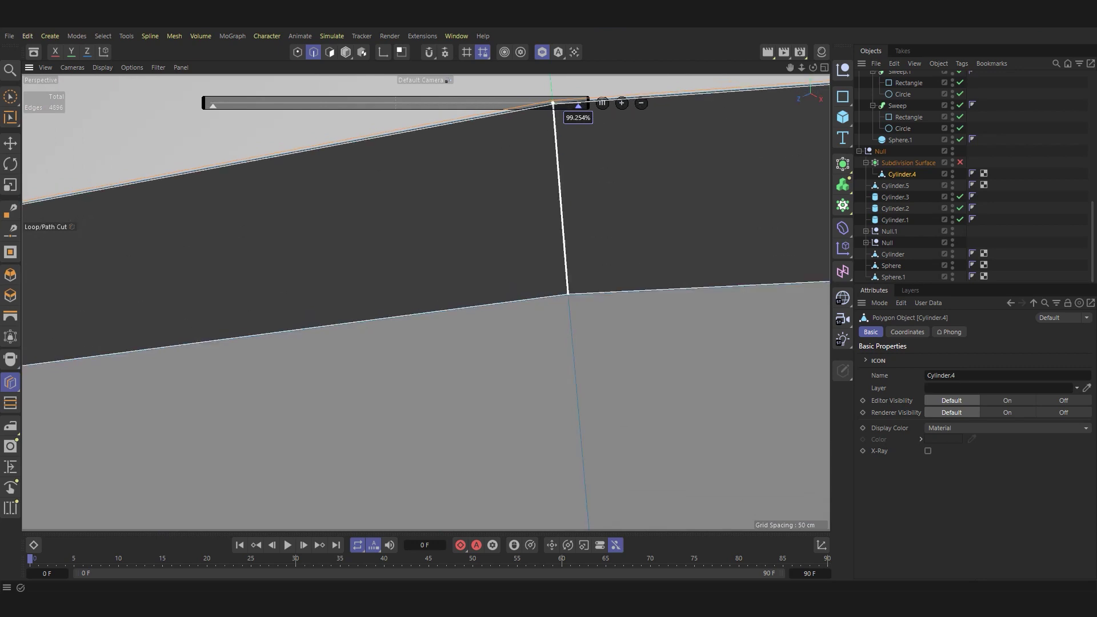
alt+drag(580, 106, 514, 171)
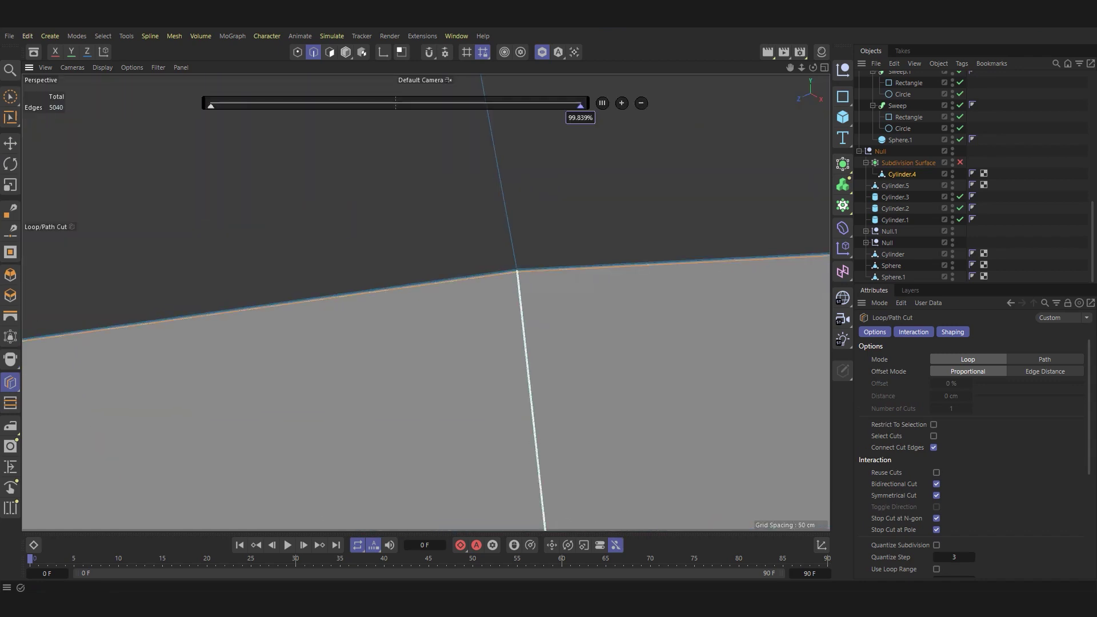
mouse_move(517, 271)
alt+mouse_down()
mouse_move(512, 307)
mouse_move(510, 265)
mouse_move(547, 208)
mouse_move(497, 236)
mouse_move(500, 226)
alt+mouse_up()
With subdivision toggled off (Q), add loop cuts across the rim band and a tight pair along its edge.
key(q)
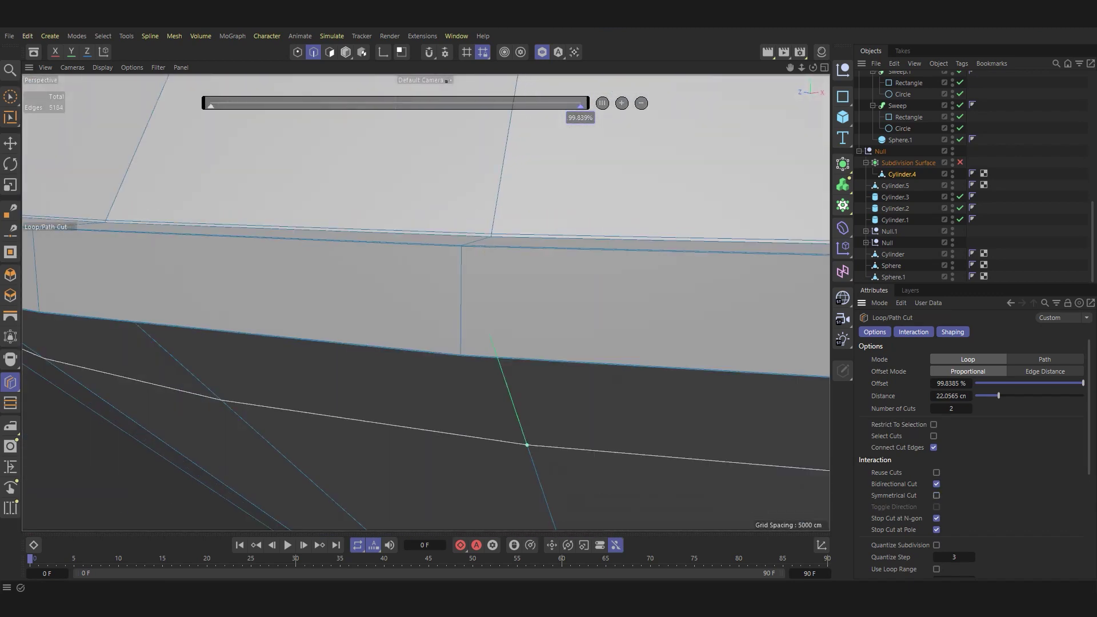
mouse_move(490, 336)
alt+mouse_down()
mouse_move(497, 367)
mouse_move(414, 394)
alt+mouse_up()
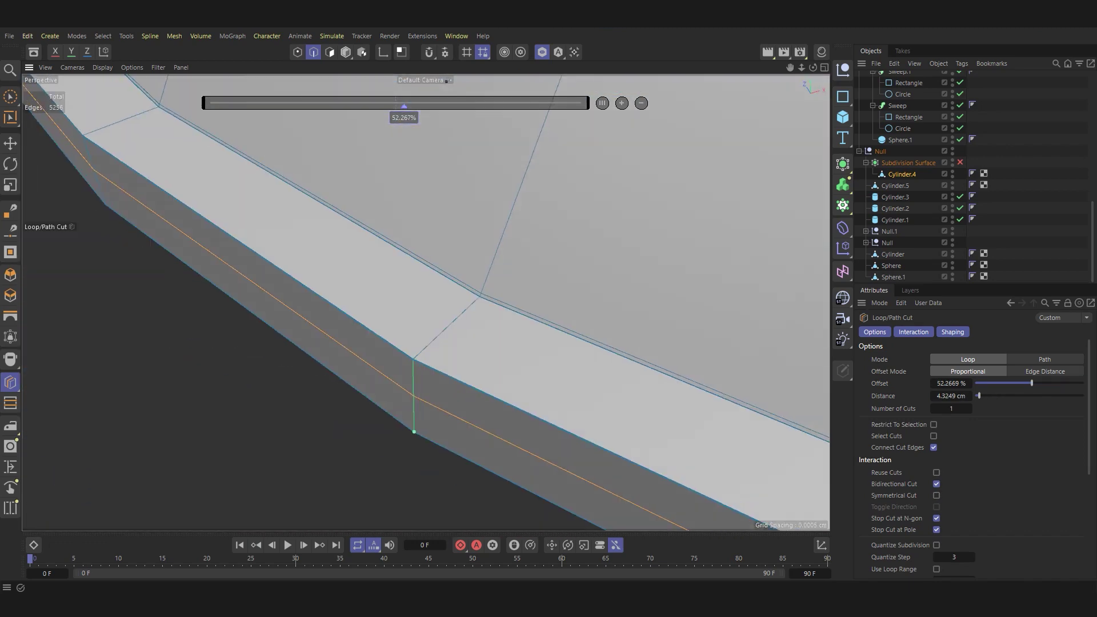
click(413, 359)
key(h)
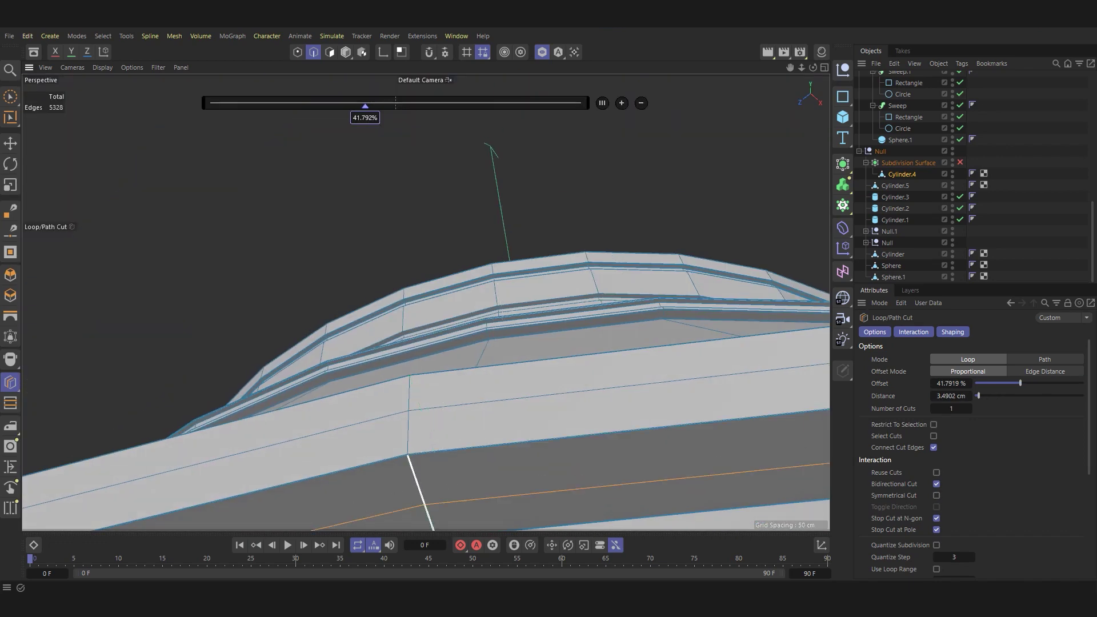
click(420, 492)
scroll(420, 491, up, 3)
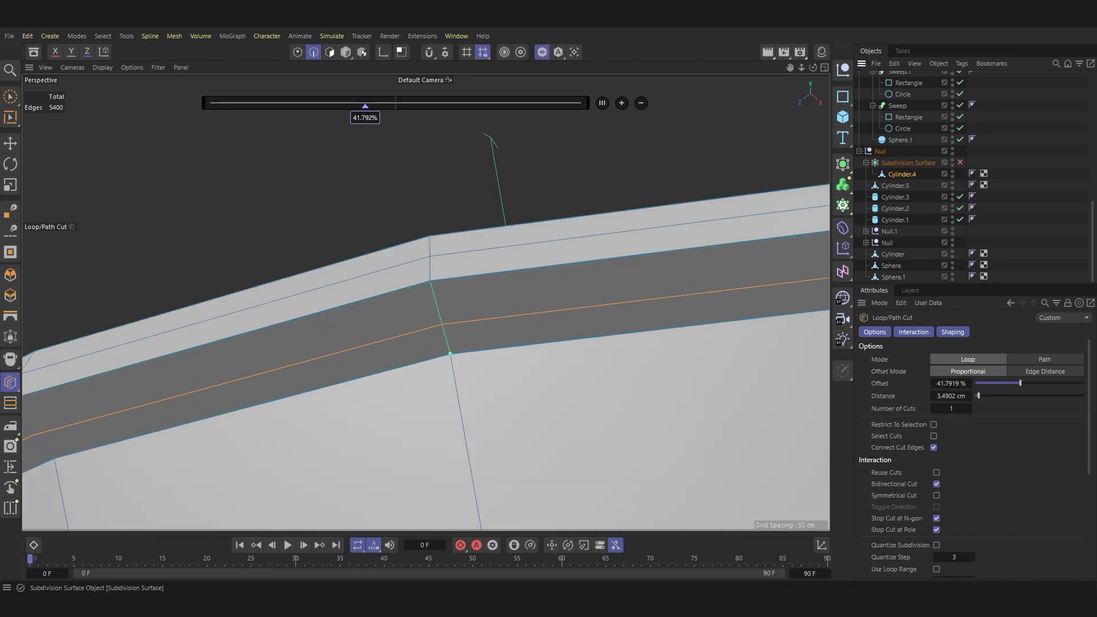
alt+drag(450, 354, 426, 303)
scroll(594, 353, down, 5)
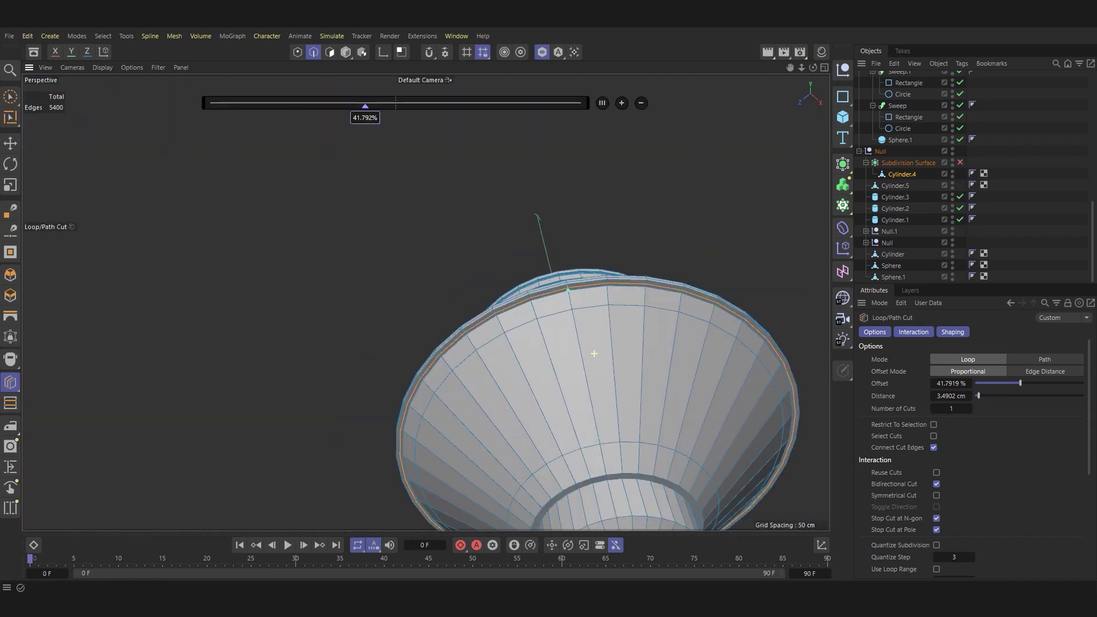
scroll(594, 354, up, 3)
scroll(608, 404, up, 3)
scroll(619, 460, up, 3)
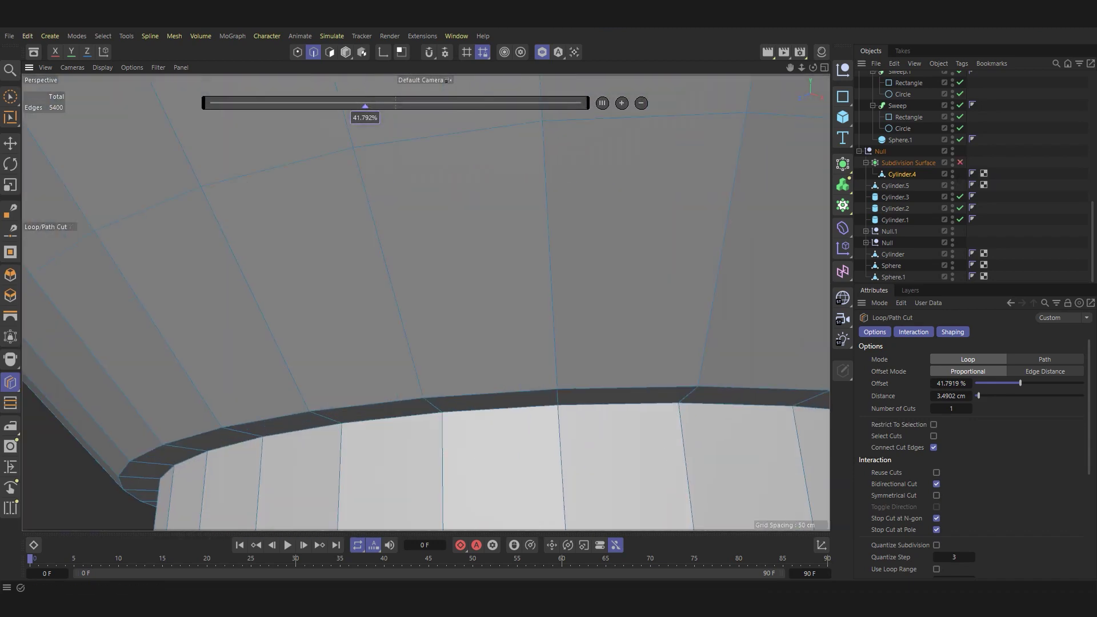
scroll(560, 396, up, 3)
scroll(560, 396, up, 2)
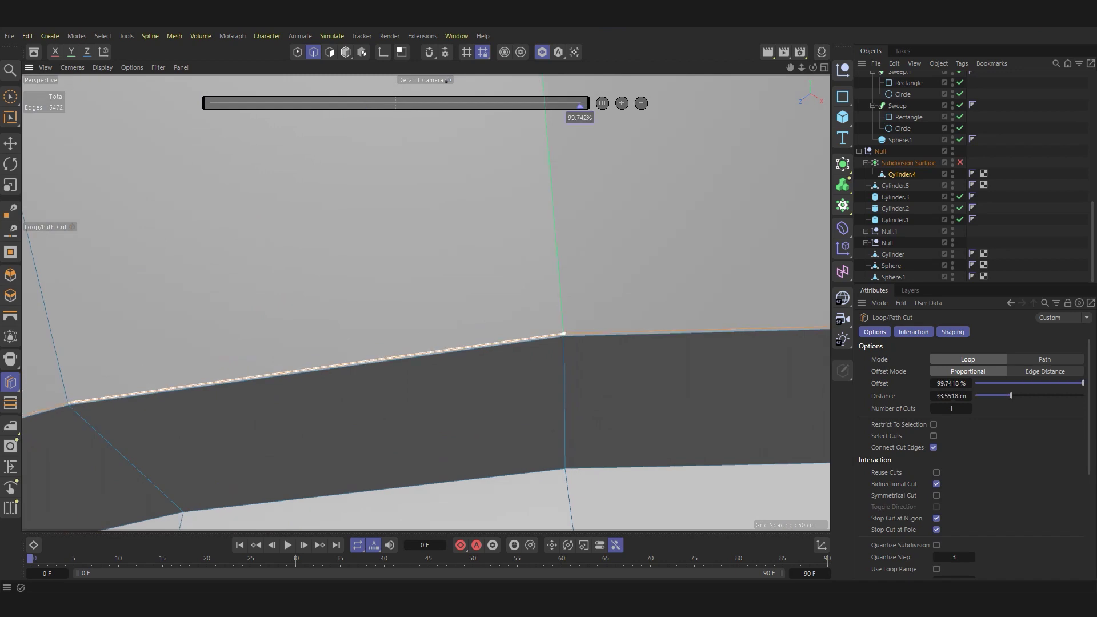
scroll(549, 417, down, 3)
scroll(549, 417, down, 3)
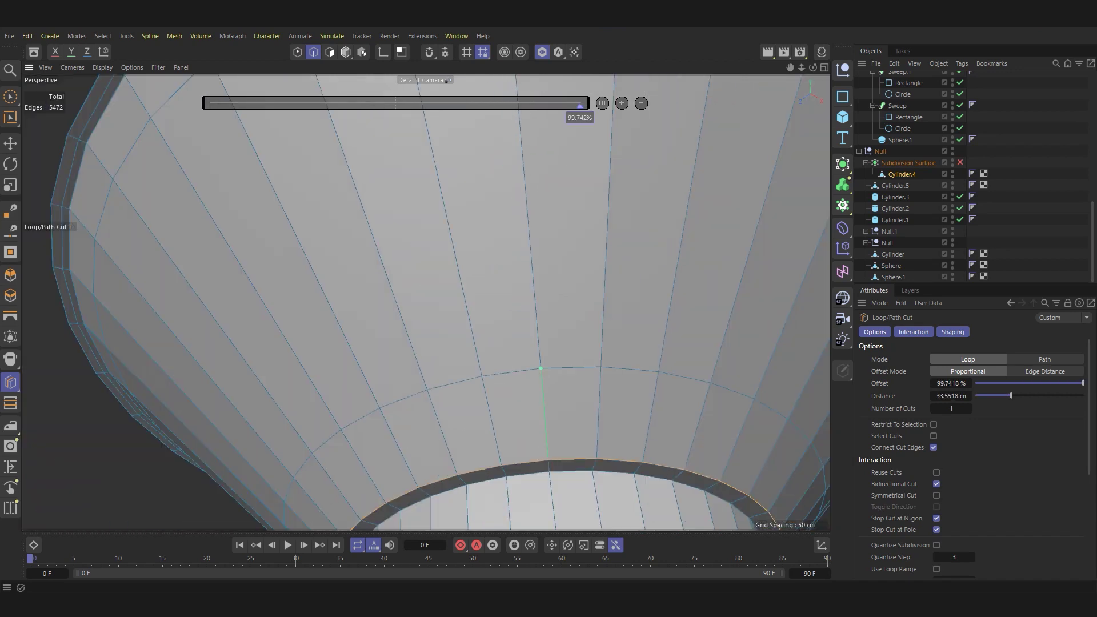
scroll(540, 368, up, 4)
scroll(543, 448, up, 2)
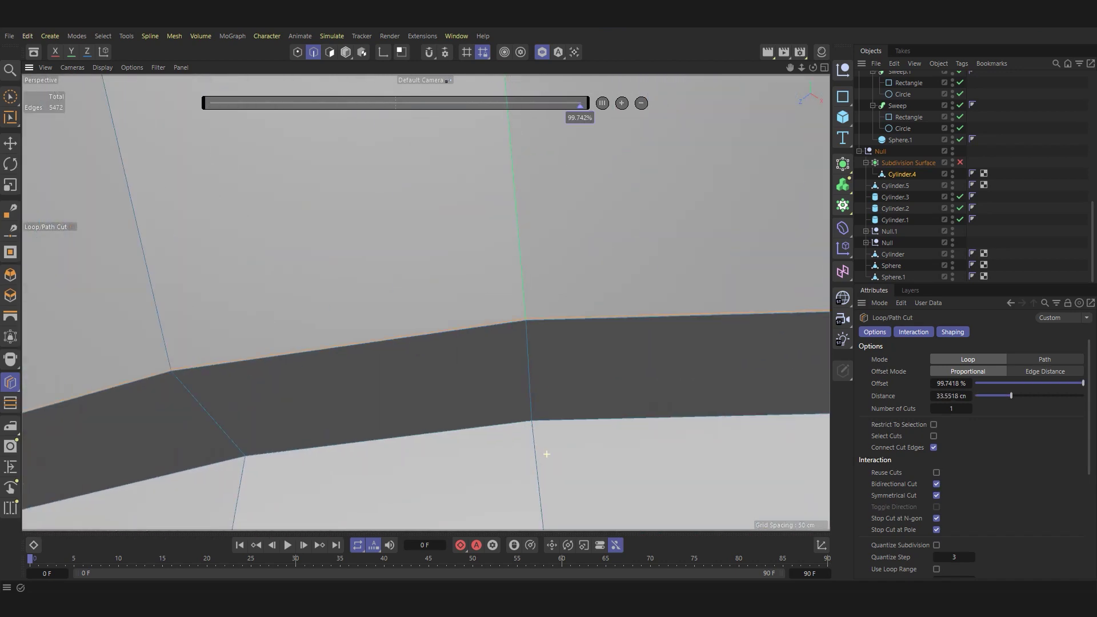
scroll(543, 448, up, 3)
scroll(543, 447, up, 1)
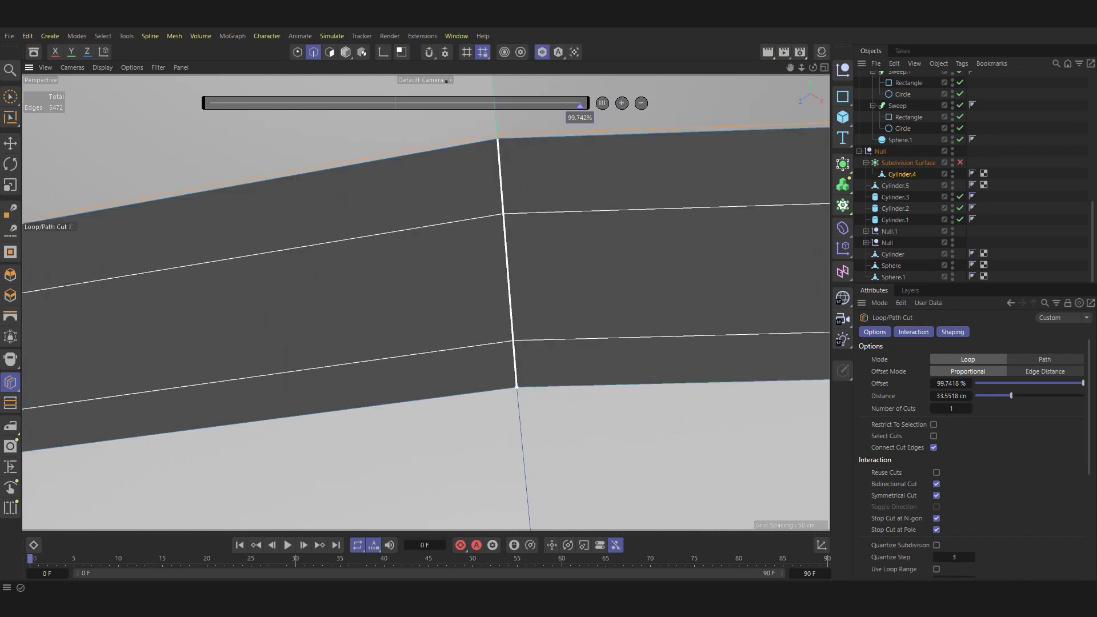
click(546, 367)
Turn smoothing back on and add two cuts at about 99.6% offset hugging the inner recess rim.
scroll(546, 368, up, 2)
scroll(546, 368, up, 3)
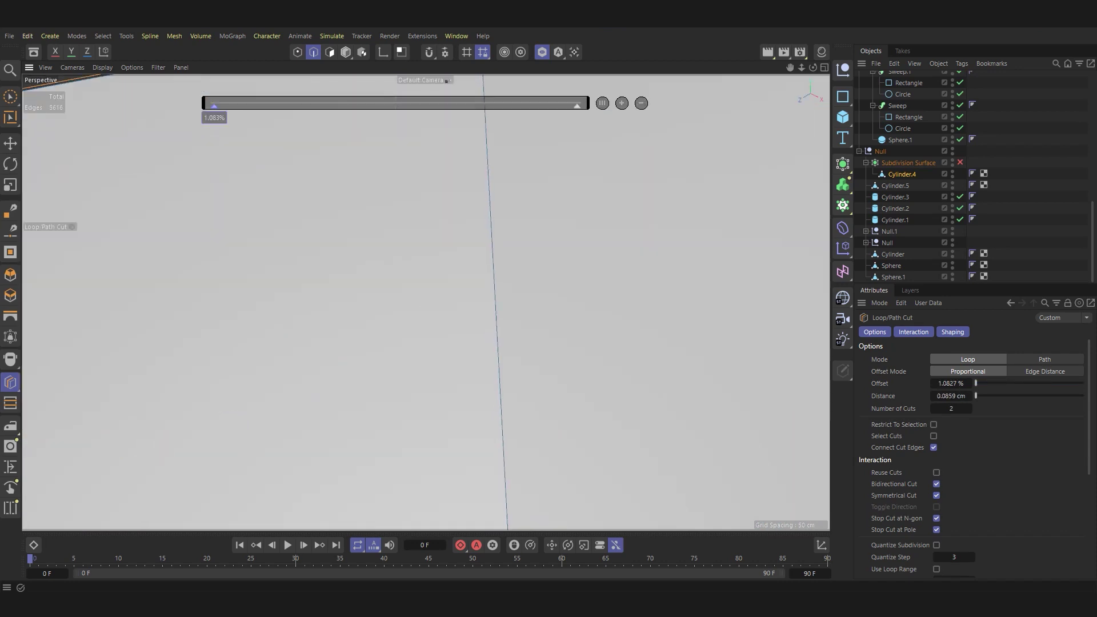
scroll(571, 403, down, 3)
scroll(426, 304, up, 2)
scroll(426, 304, down, 3)
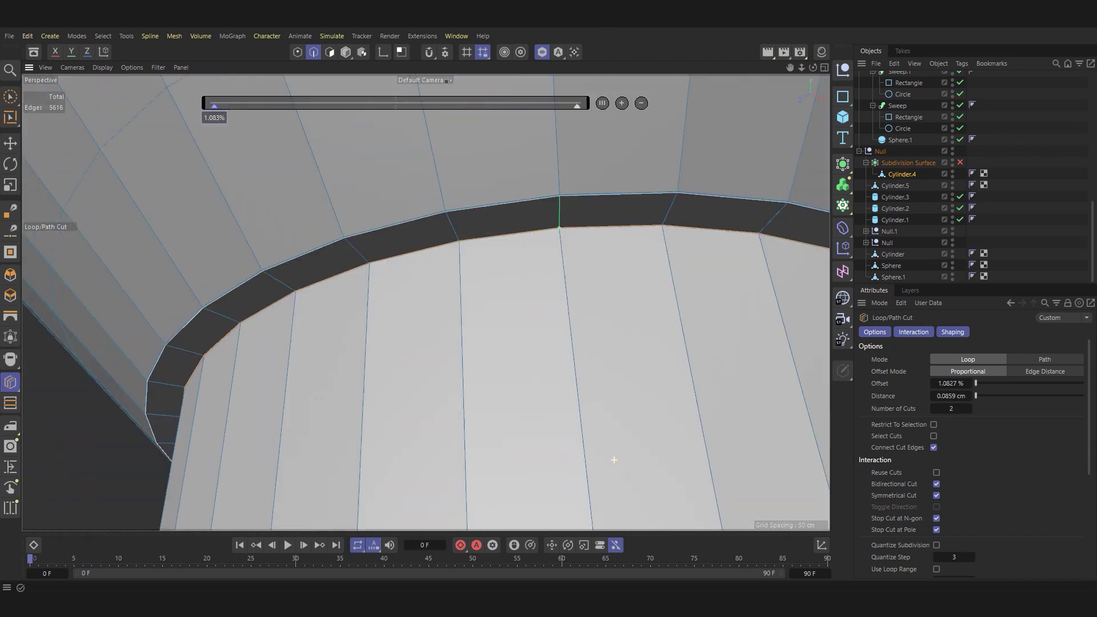
scroll(426, 302, down, 2)
scroll(577, 339, up, 4)
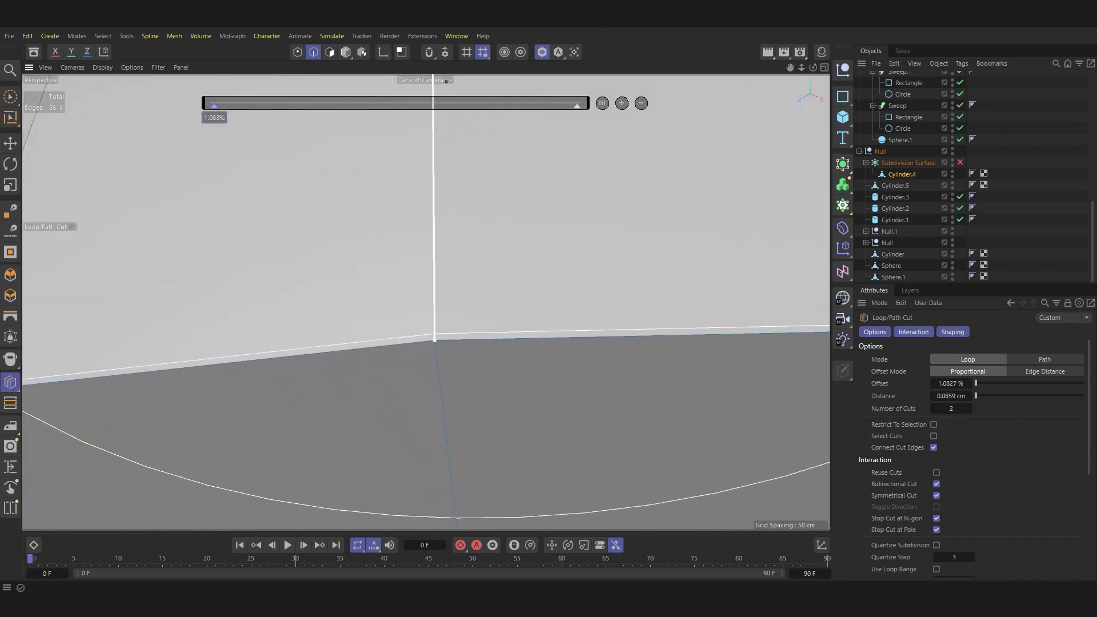
scroll(434, 341, down, 2)
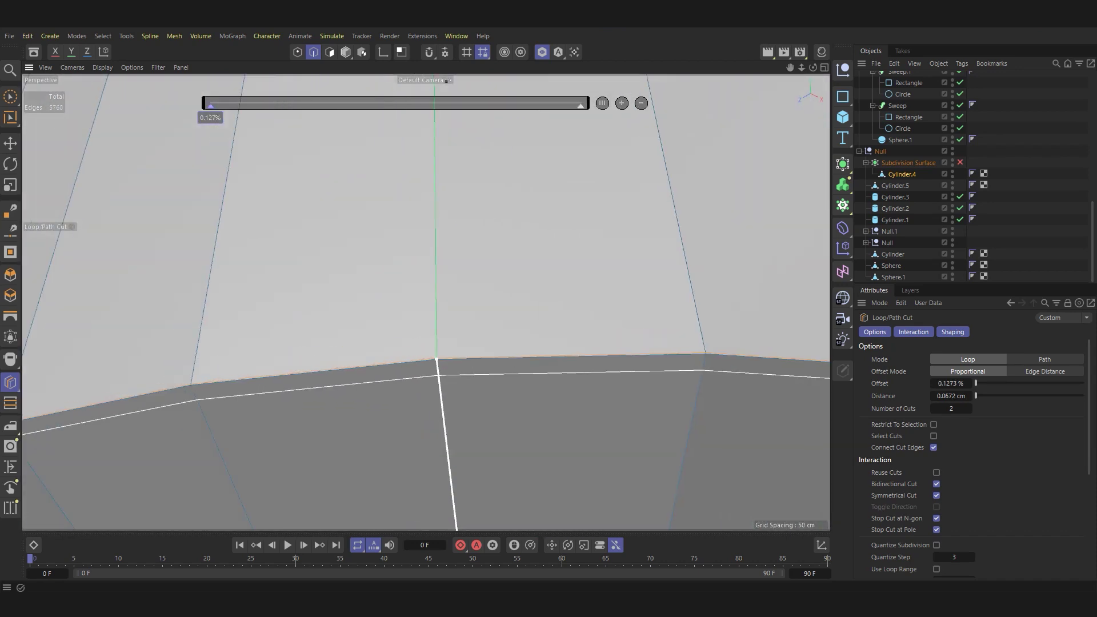
scroll(442, 332, up, 2)
scroll(452, 323, up, 2)
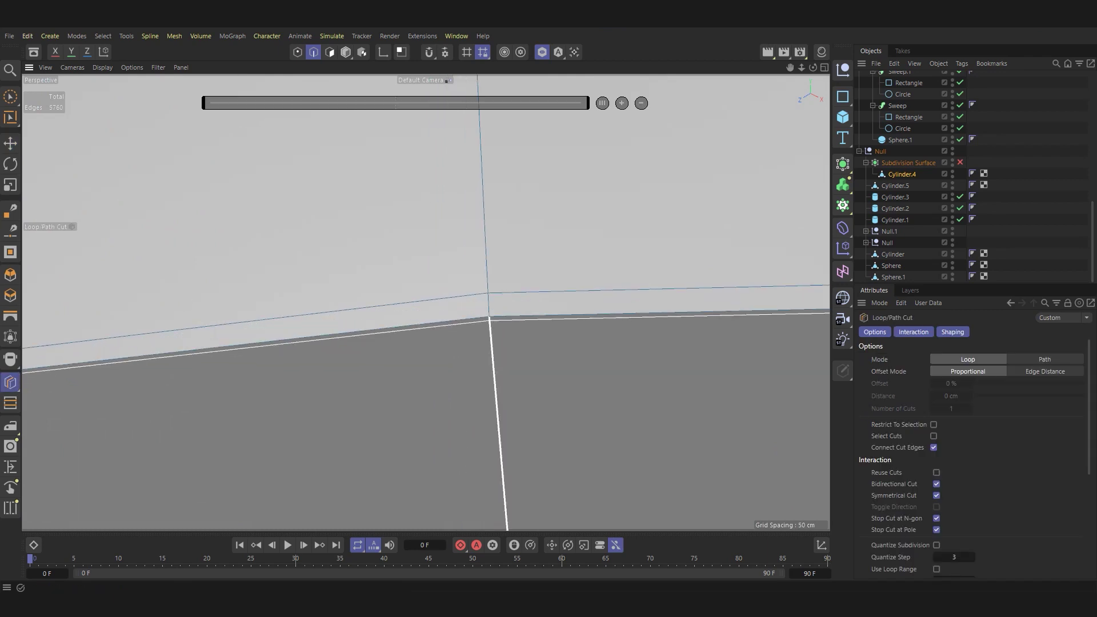
key(q)
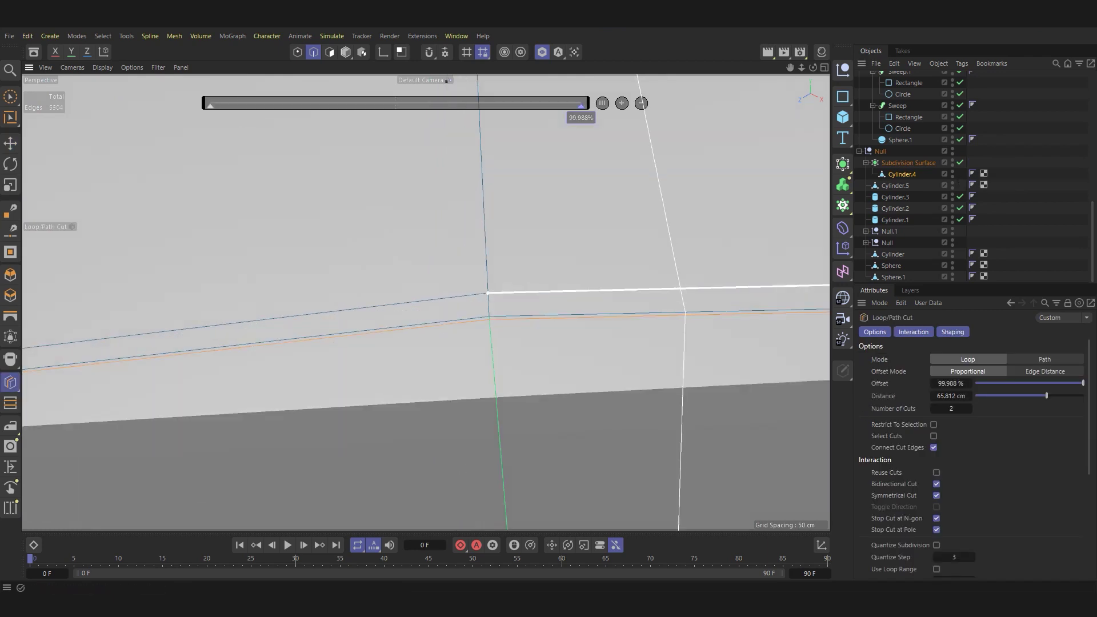
scroll(678, 286, down, 3)
scroll(678, 286, down, 2)
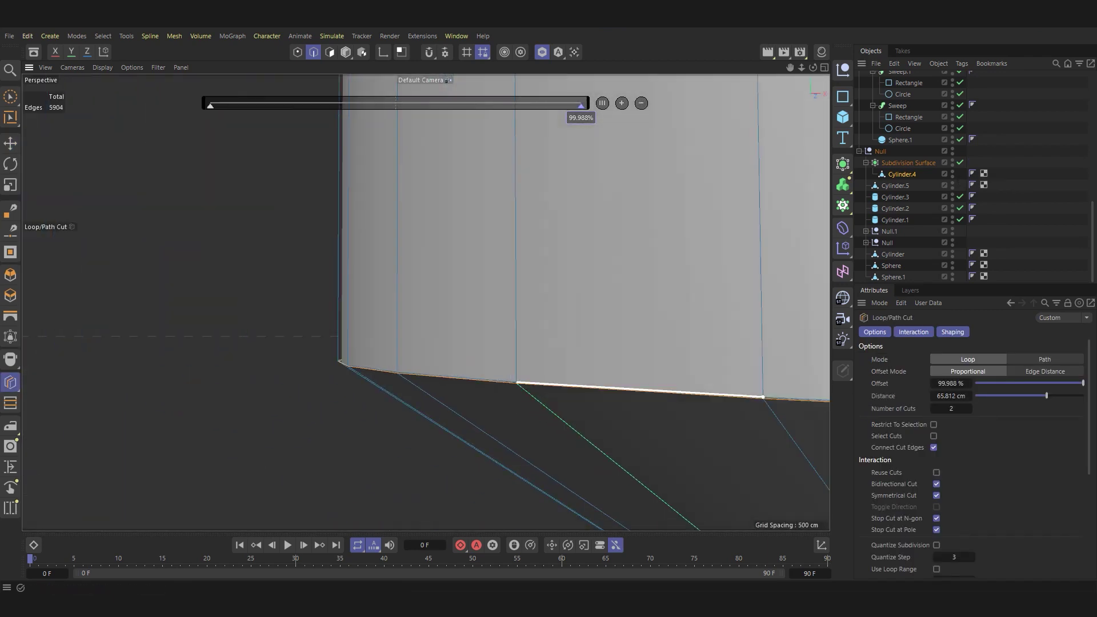
scroll(678, 286, down, 3)
scroll(678, 286, down, 1)
scroll(579, 460, up, 3)
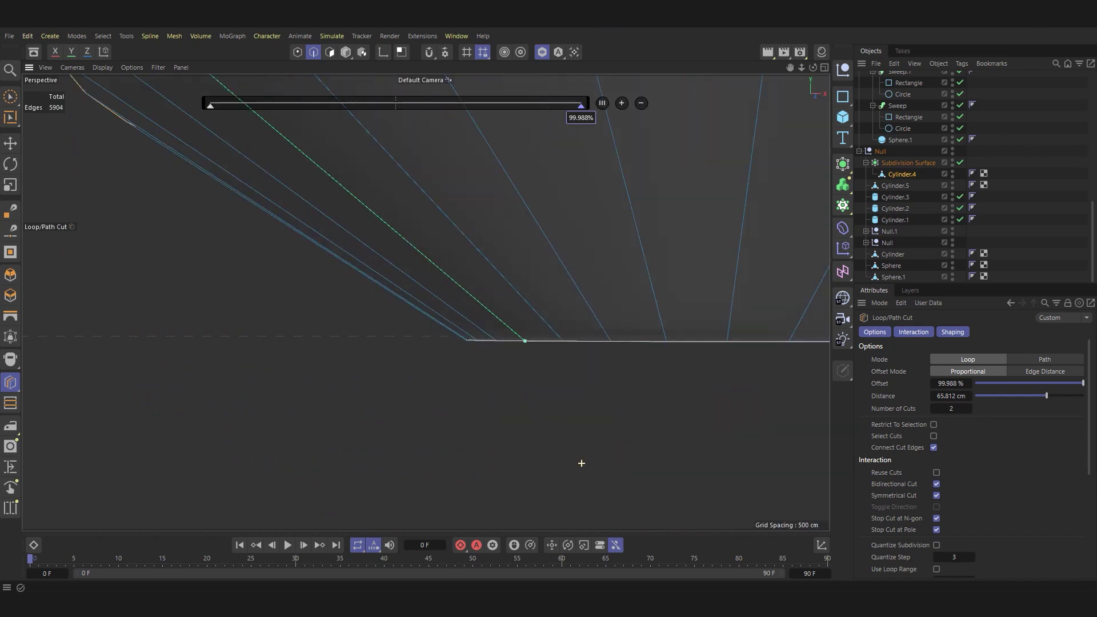
scroll(558, 337, up, 3)
scroll(558, 338, up, 2)
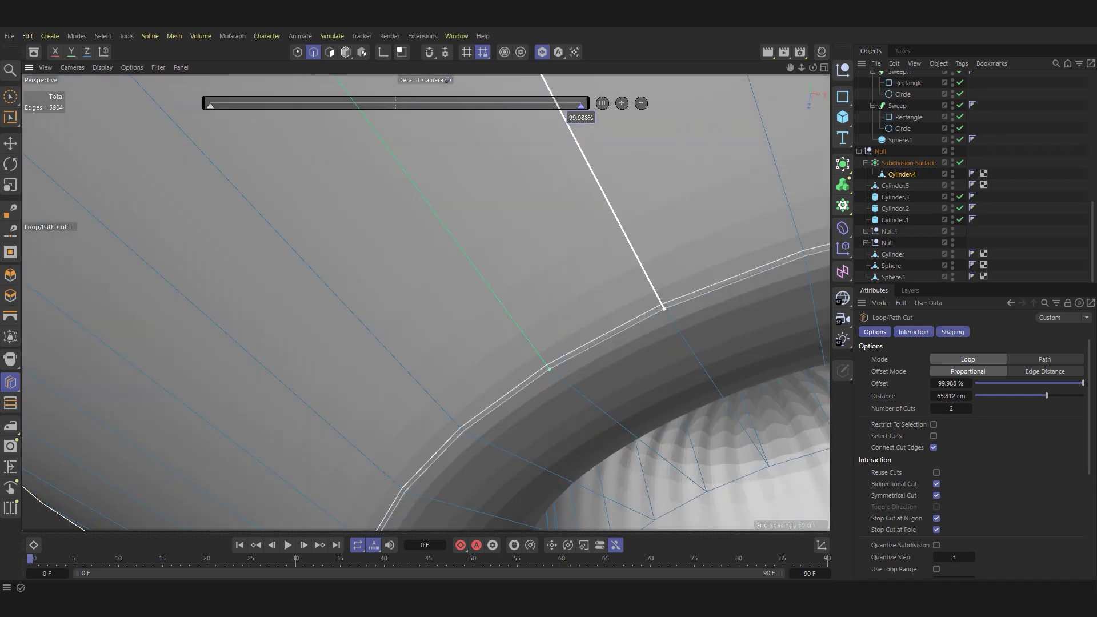
scroll(551, 370, up, 2)
click(557, 372)
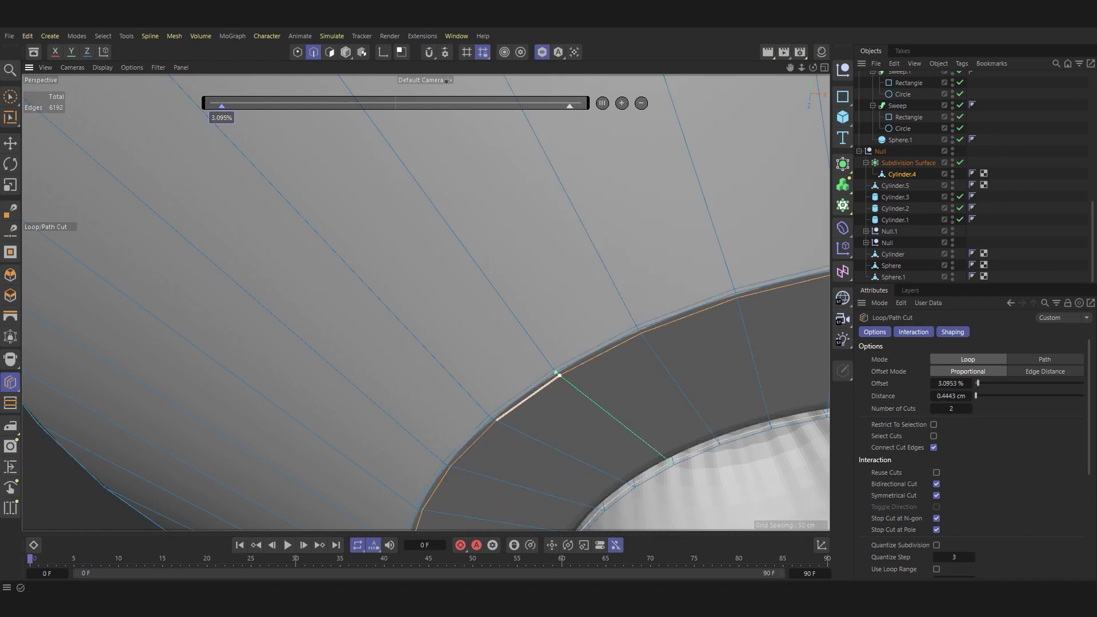
alt+drag(557, 372, 434, 320)
scroll(314, 331, down, 3)
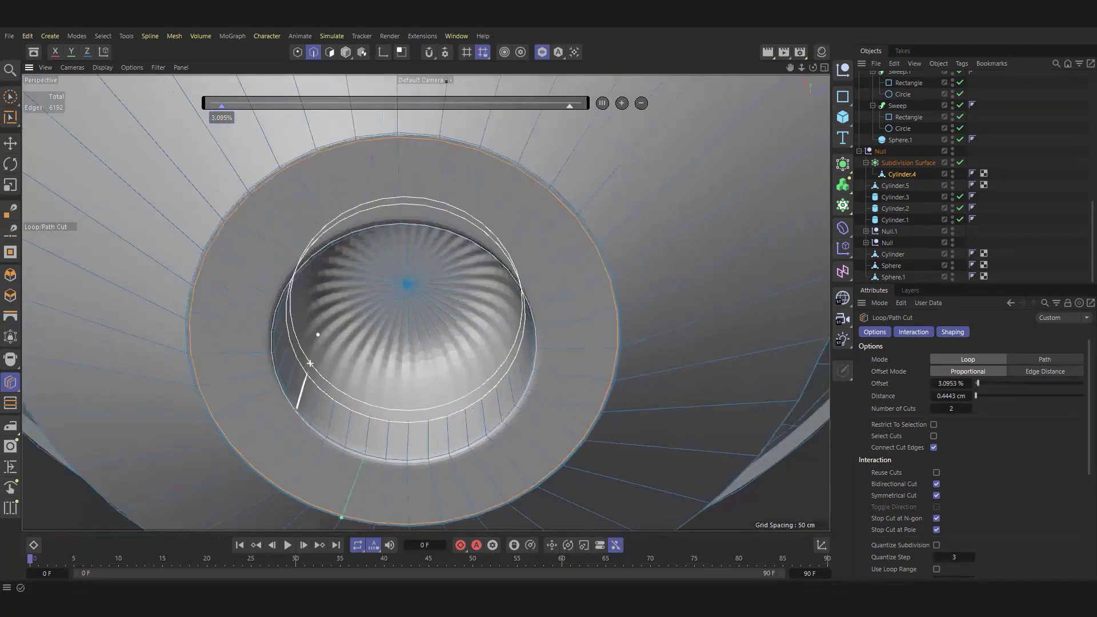
scroll(315, 365, up, 3)
scroll(331, 365, up, 3)
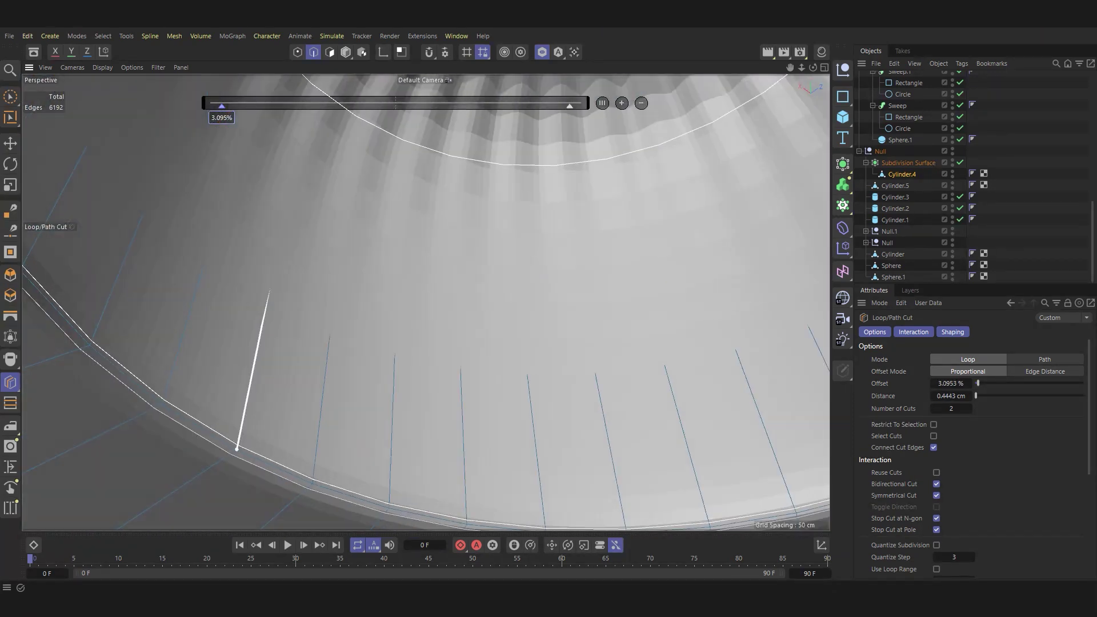
scroll(237, 449, down, 3)
mouse_move(237, 448)
alt+mouse_down()
mouse_move(342, 257)
mouse_move(372, 228)
mouse_move(320, 204)
mouse_move(378, 400)
mouse_move(360, 418)
alt+mouse_up()
click(321, 204)
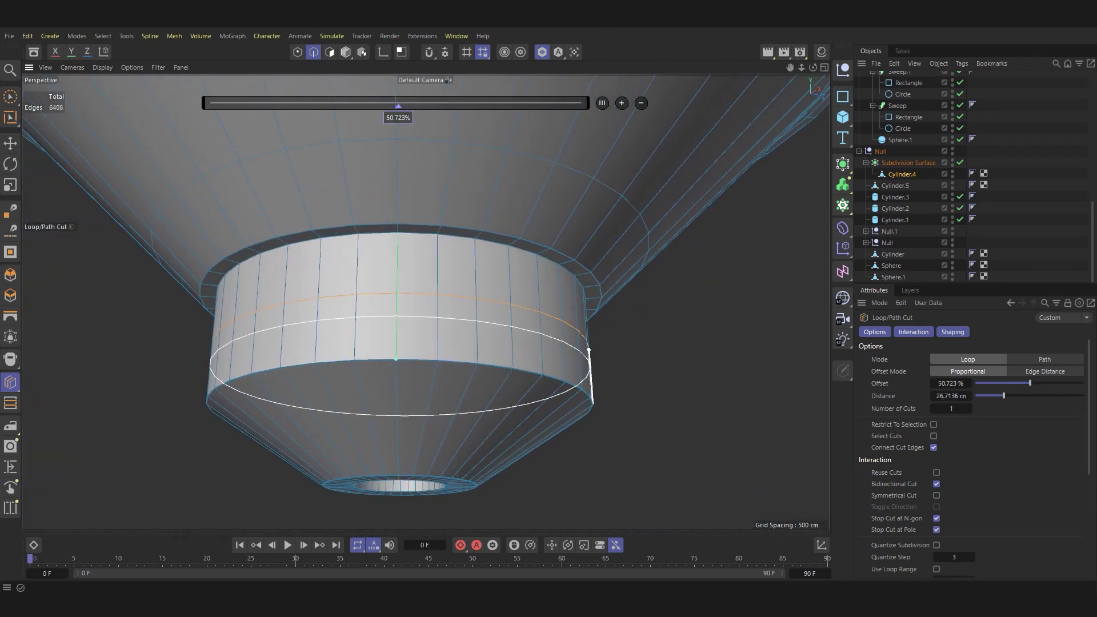
Add single loop cuts around the hull's collar and upper cone, bringing Cylinder.4 to 6552 edges.
scroll(566, 381, down, 3)
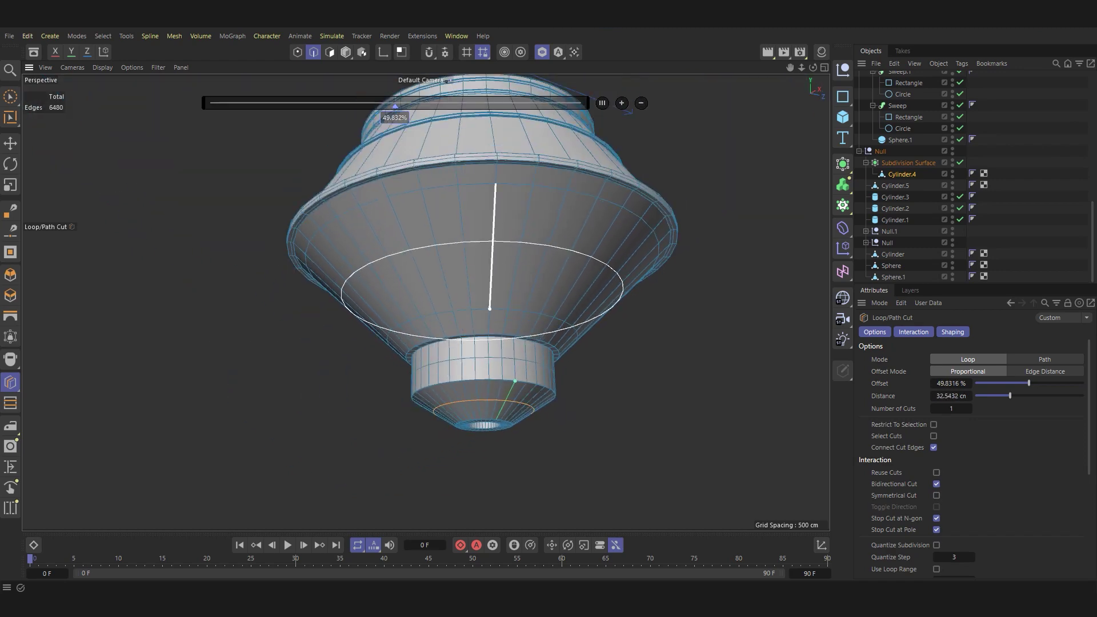
scroll(489, 308, down, 2)
mouse_move(489, 309)
alt+mouse_down()
mouse_move(457, 320)
mouse_move(423, 303)
mouse_move(409, 268)
alt+mouse_up()
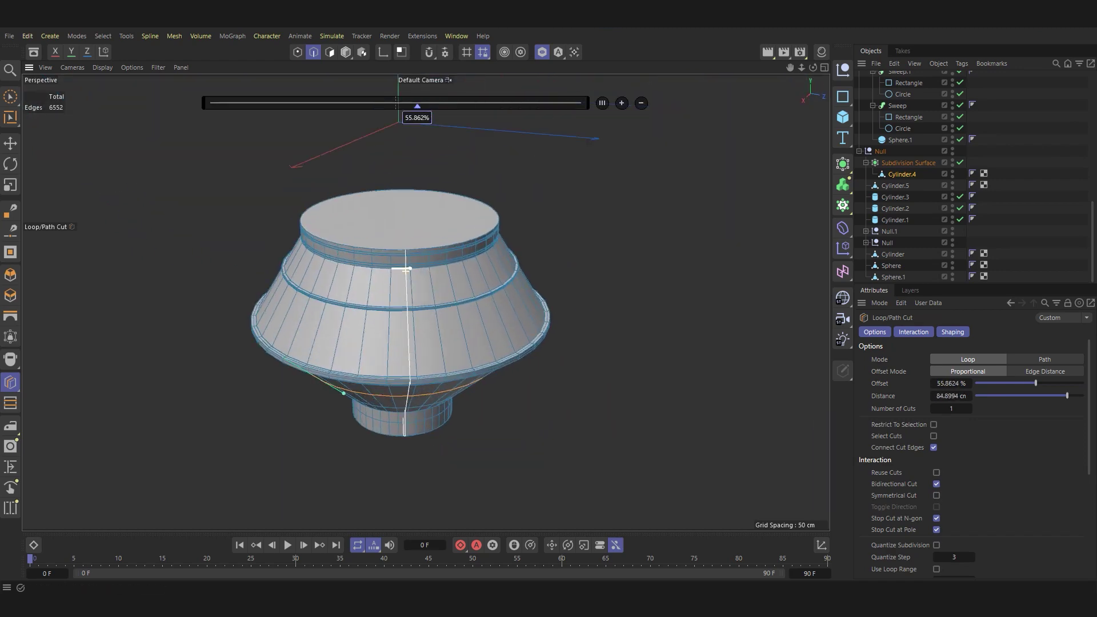
scroll(407, 268, up, 3)
scroll(406, 269, up, 3)
scroll(406, 269, up, 2)
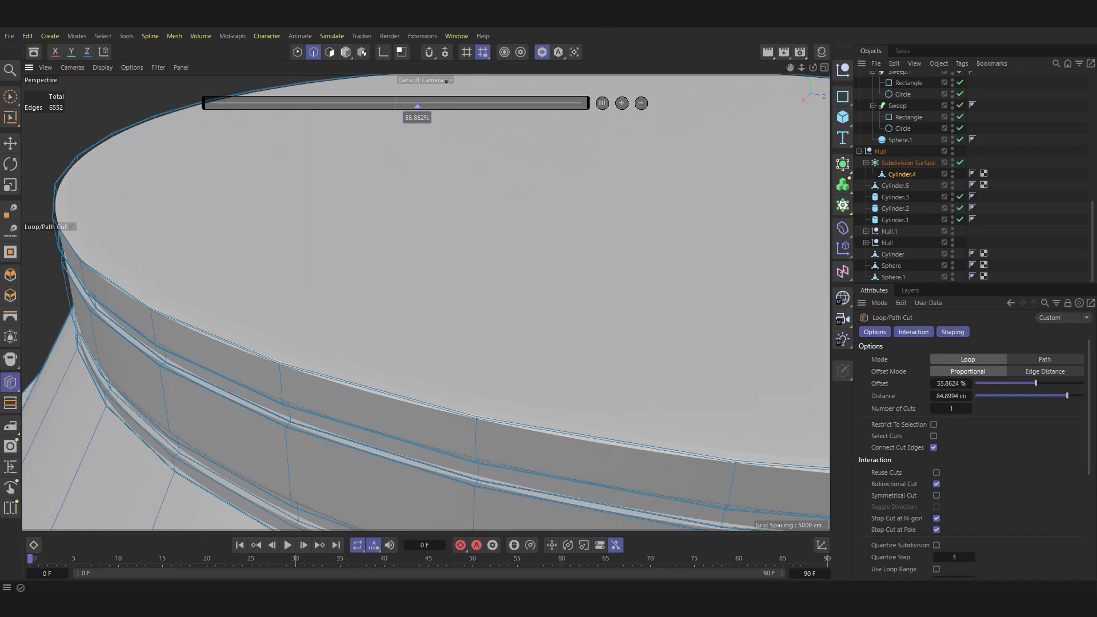
key(e)
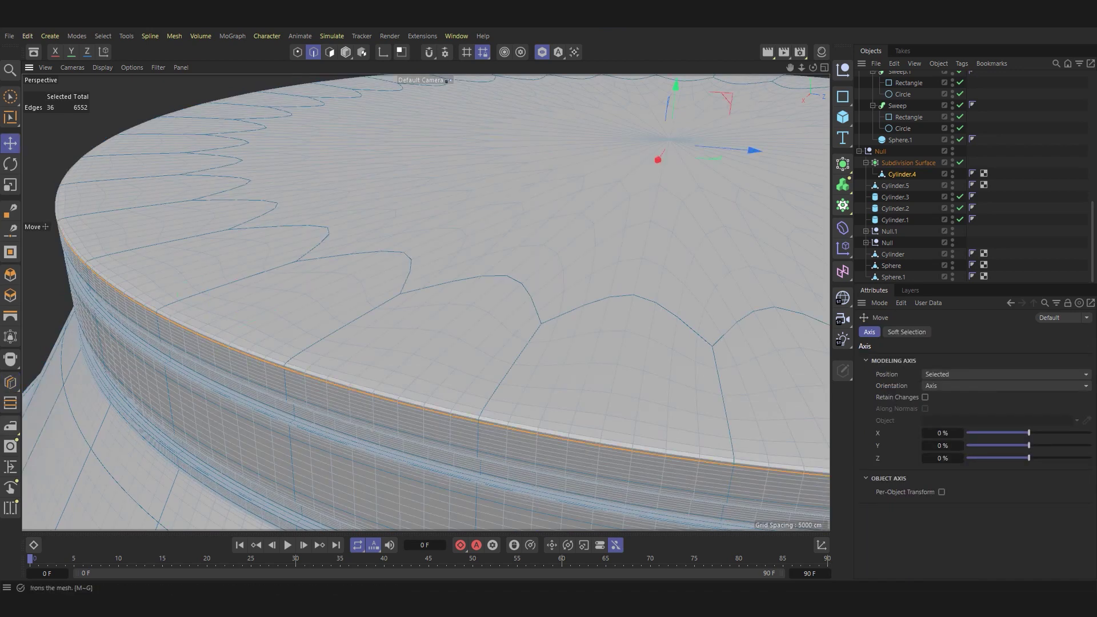
Try an Edge Slide of a loop copy toward the top rim, then undo it.
key(m)
key(o)
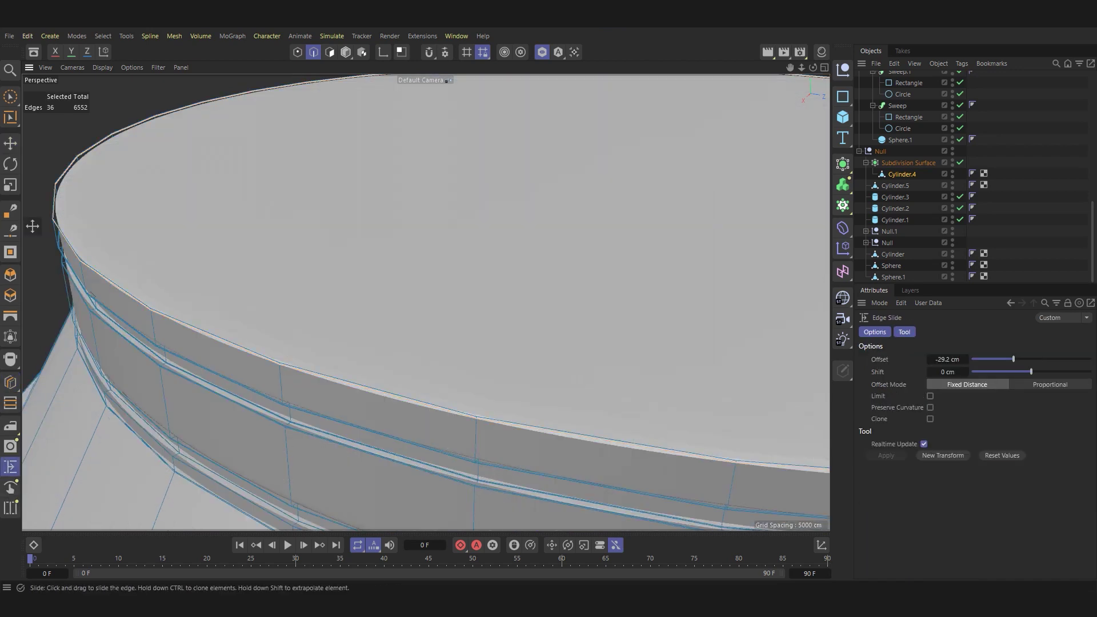
drag(33, 226, 32, 226)
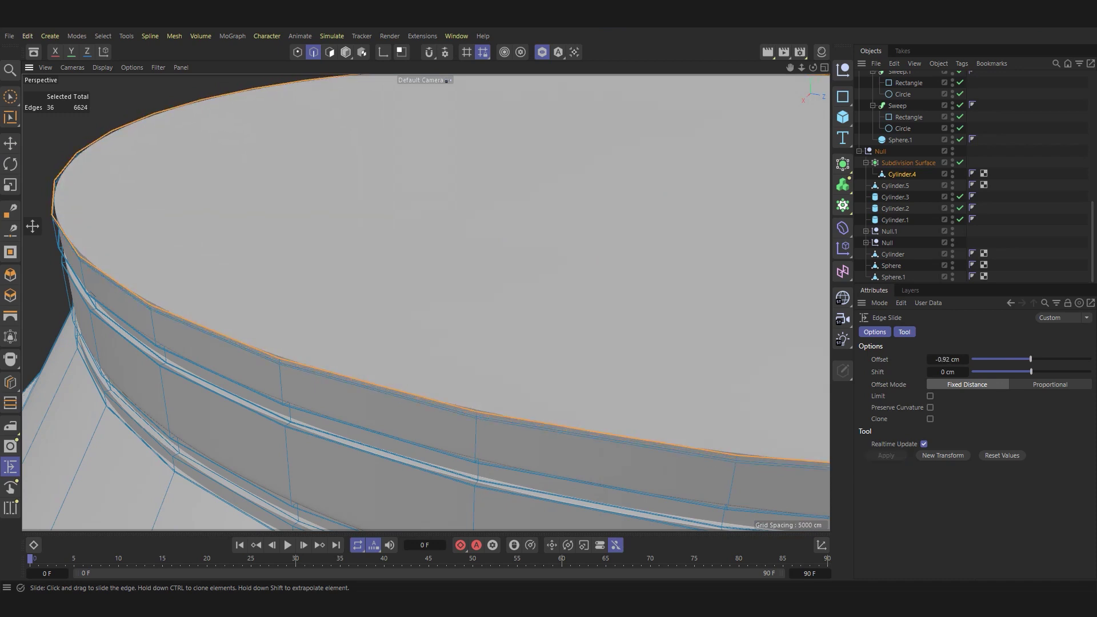
key(q)
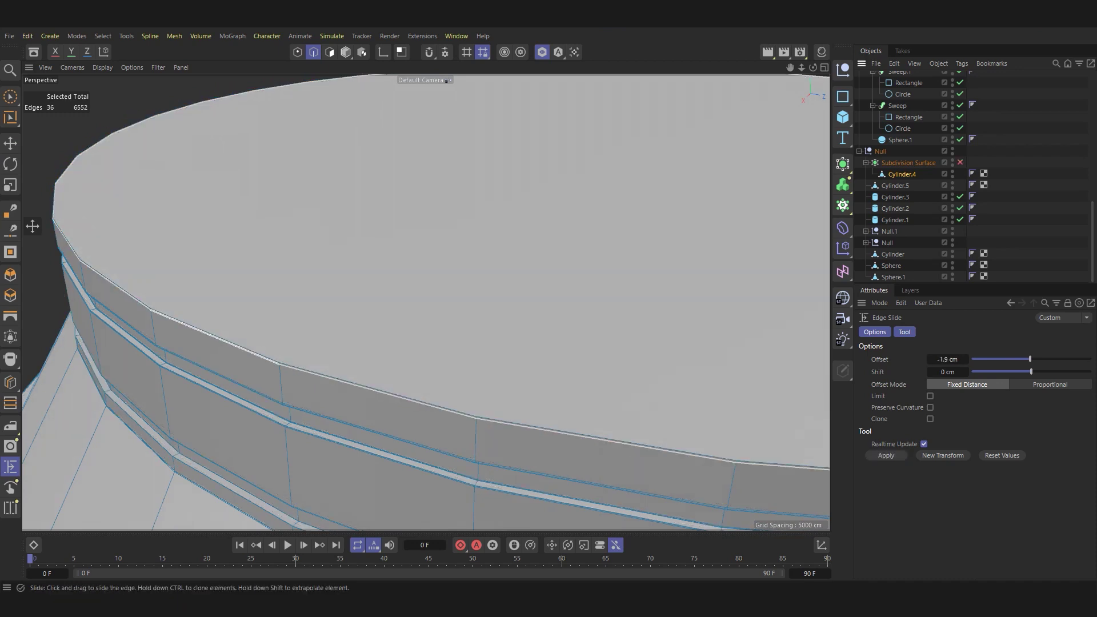
key(ctrl+z)
key(e)
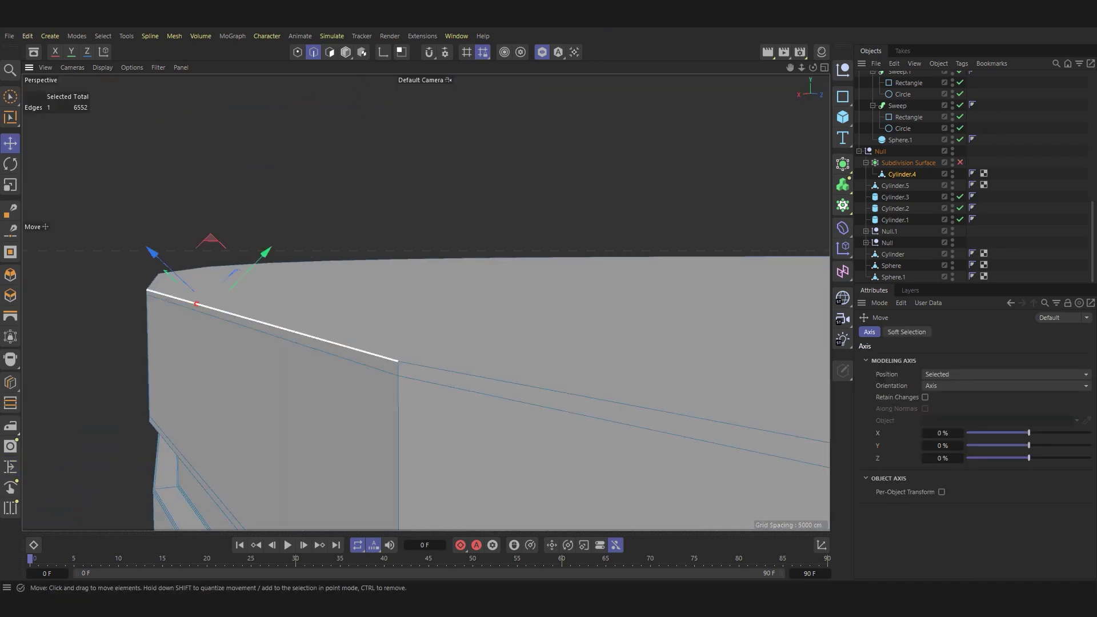
Loop-select the top rim and clone a support edge about 0.2 cm below it, reaching 6624 edges.
key(u)
key(l)
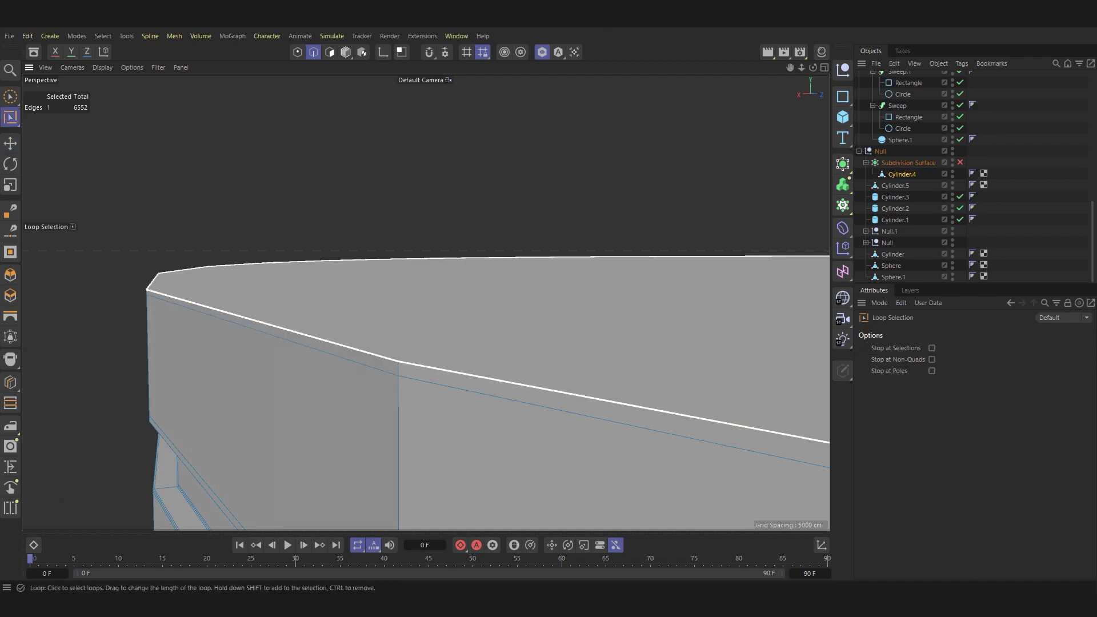
click(11, 466)
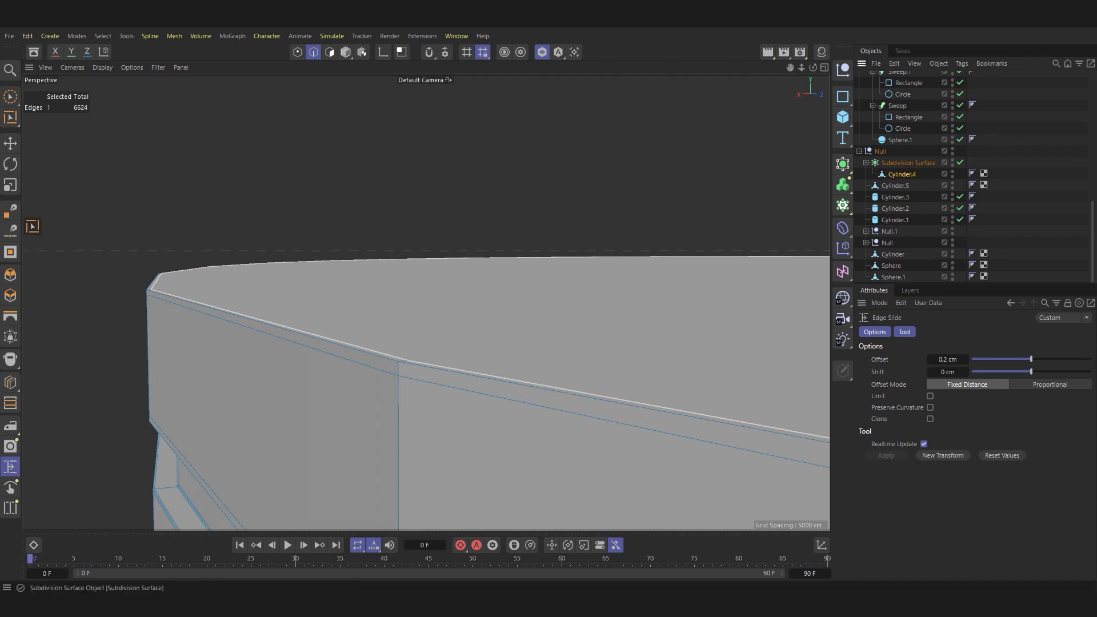
key(q)
key(e)
scroll(425, 303, down, 5)
scroll(425, 302, down, 3)
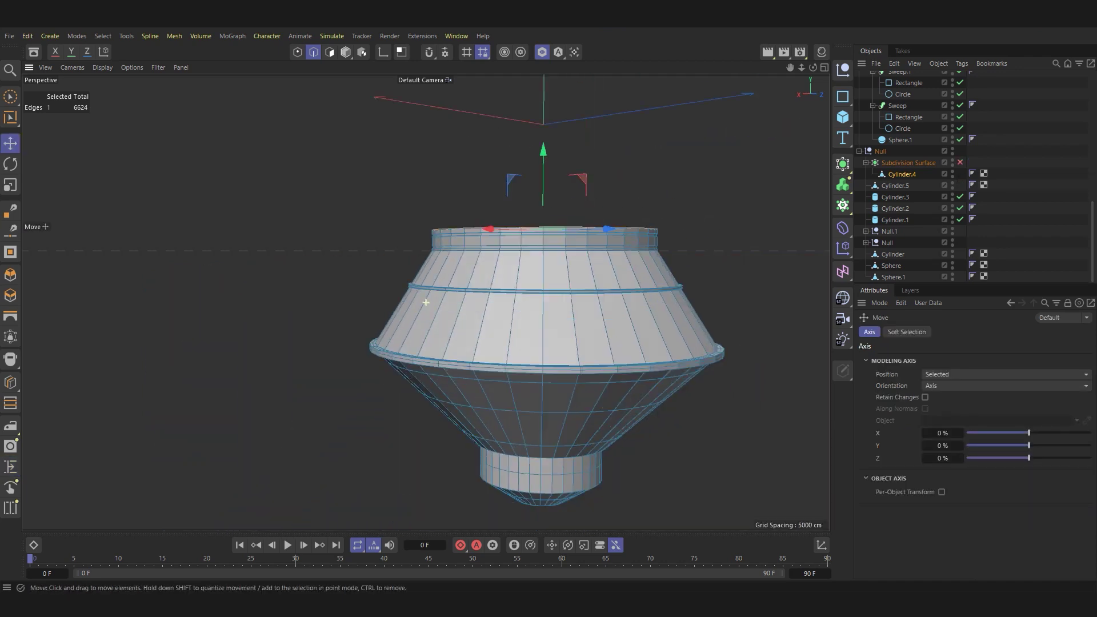
key(Return)
key(ctrl+shift+z)
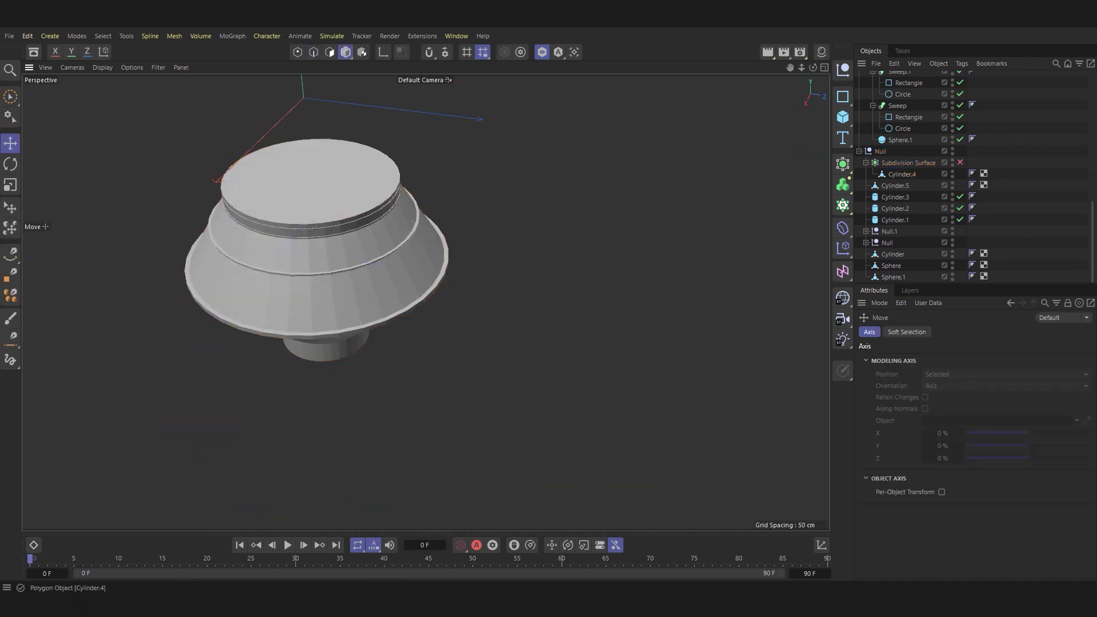
Re-enable hull smoothing, turn off Viewport Solo, and select the 16-sphere radial Cloner.
key(q)
alt+drag(359, 342, 358, 252)
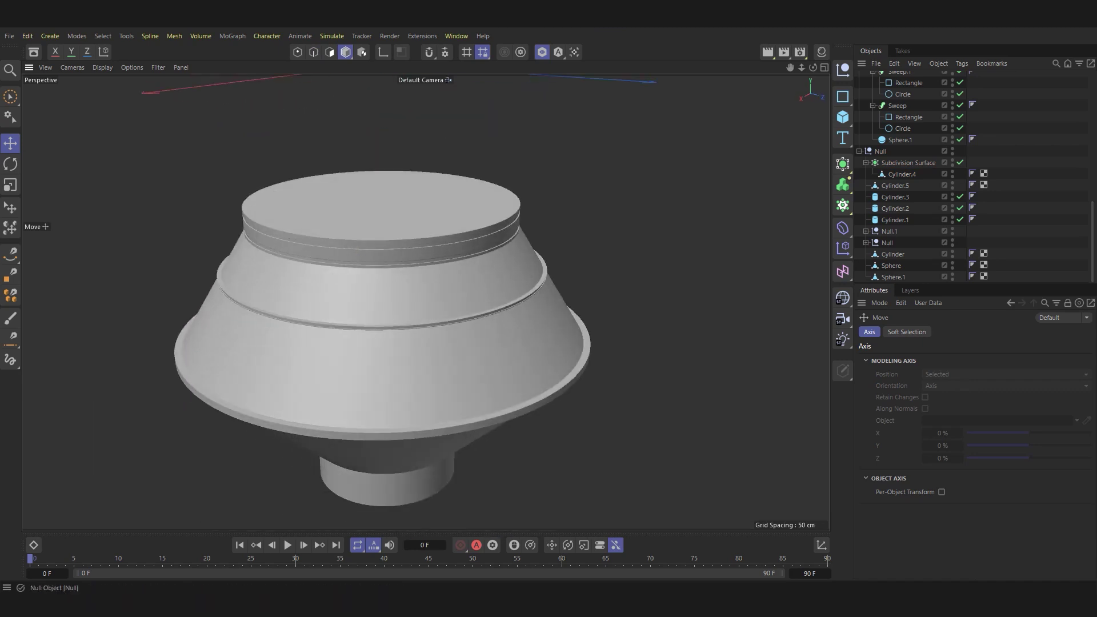
click(103, 35)
click(126, 312)
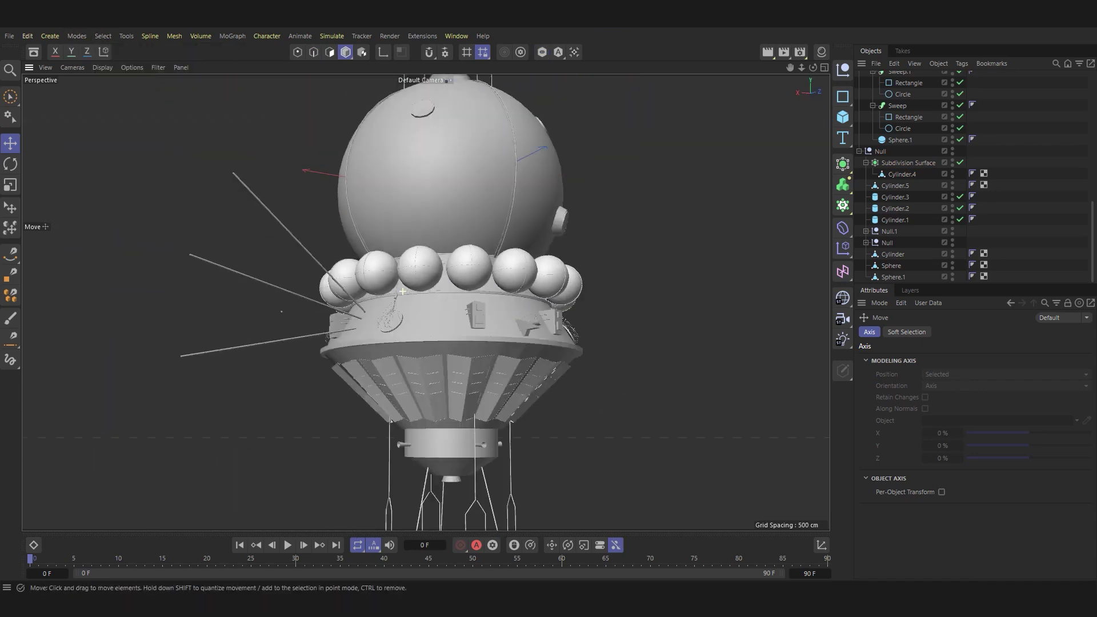
mouse_move(343, 297)
alt+mouse_down()
mouse_move(402, 291)
mouse_move(365, 268)
alt+mouse_up()
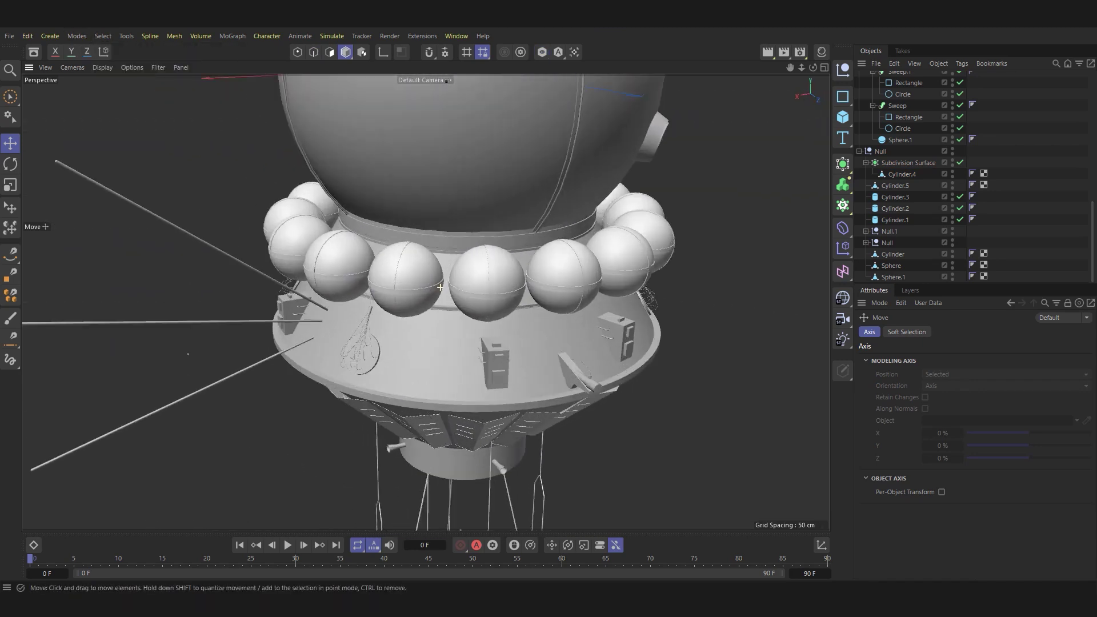
click(403, 274)
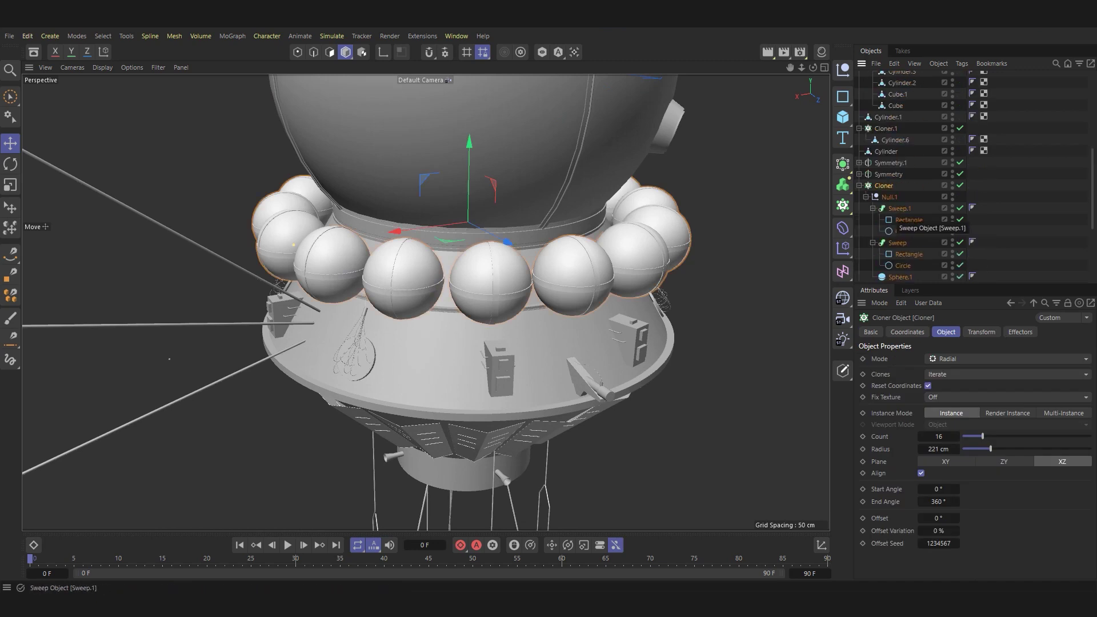
scroll(891, 220, down, 3)
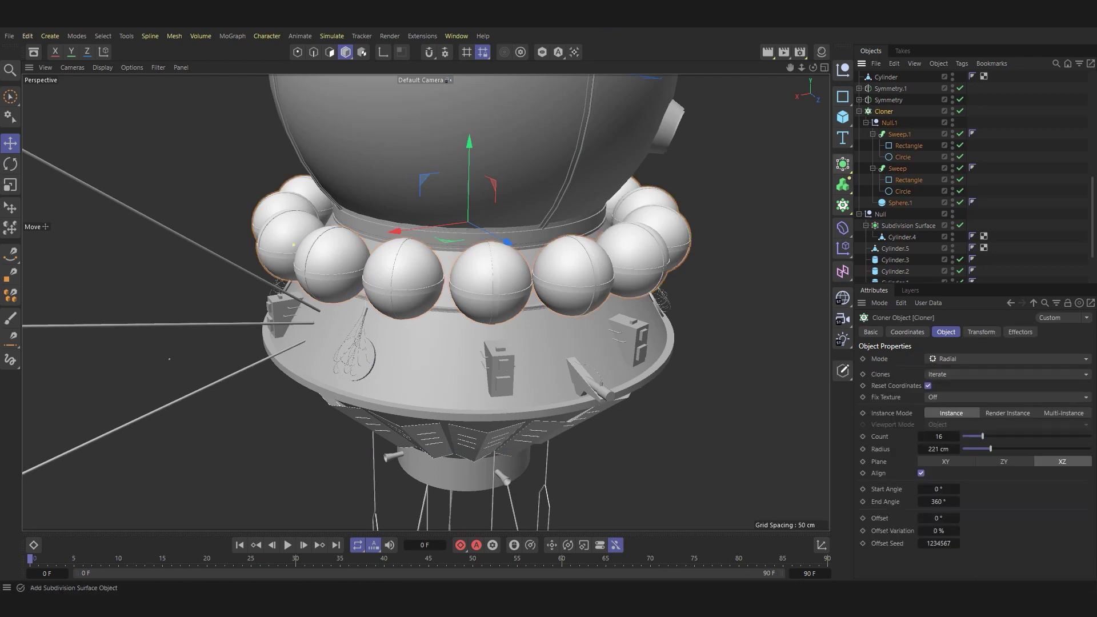
Wrap the sphere Cloner in a Subdivision Surface and make Sweep and Sweep.1 editable polygons.
alt+click(843, 163)
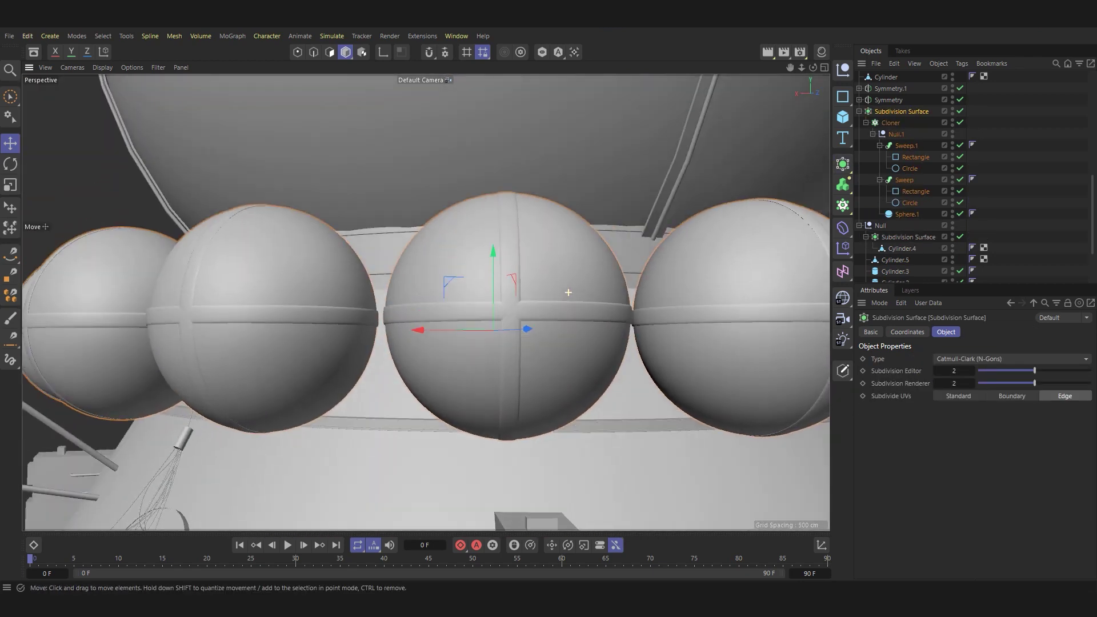
alt+drag(569, 292, 571, 337)
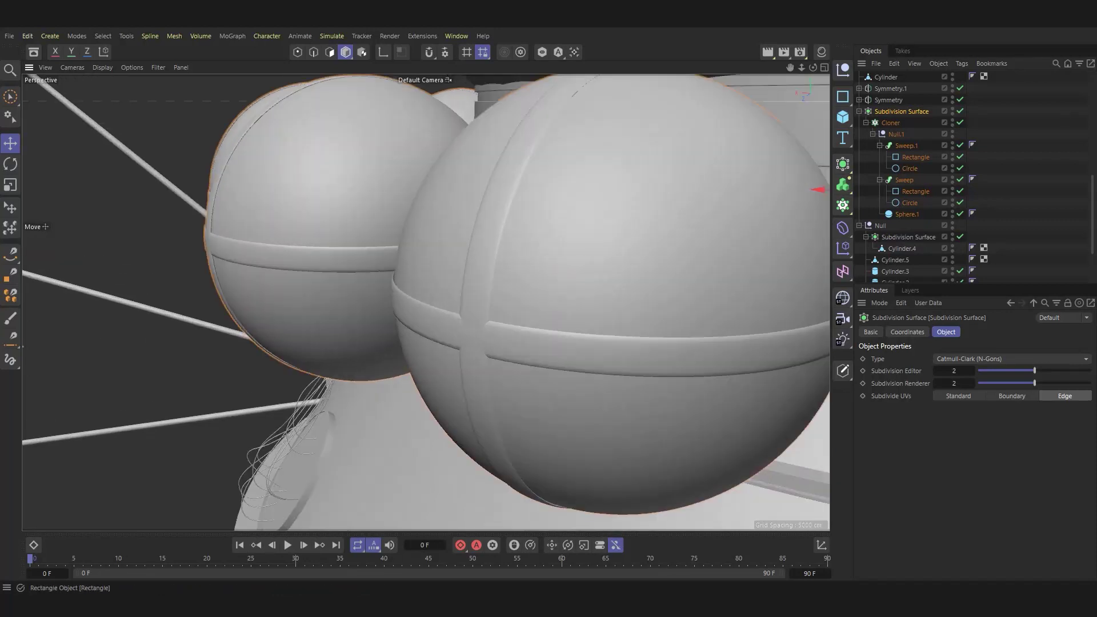
click(571, 337)
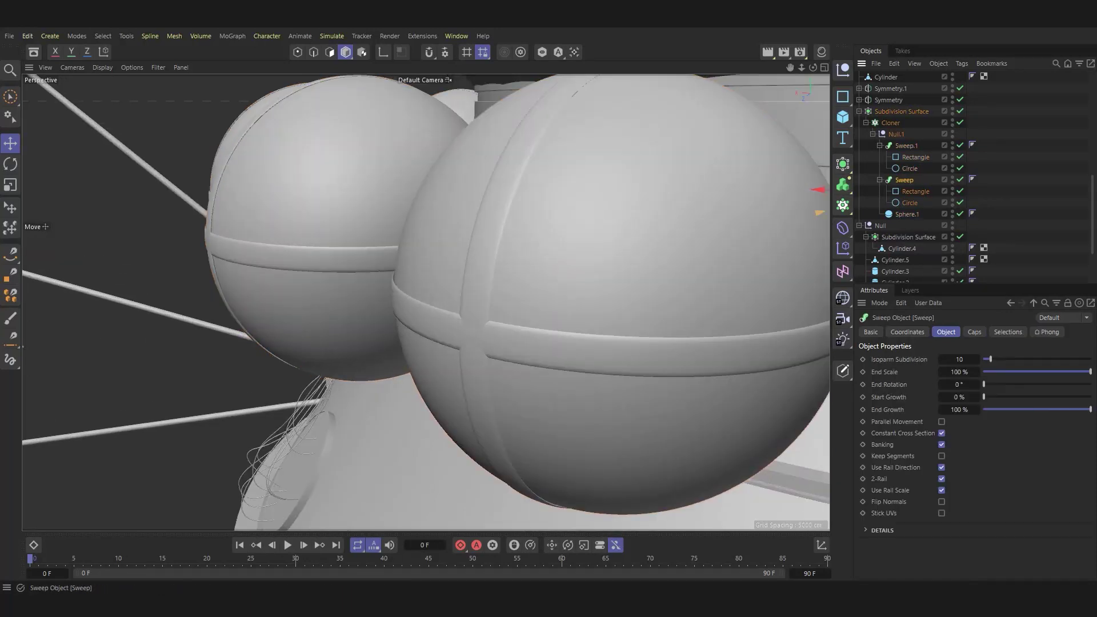
key(c)
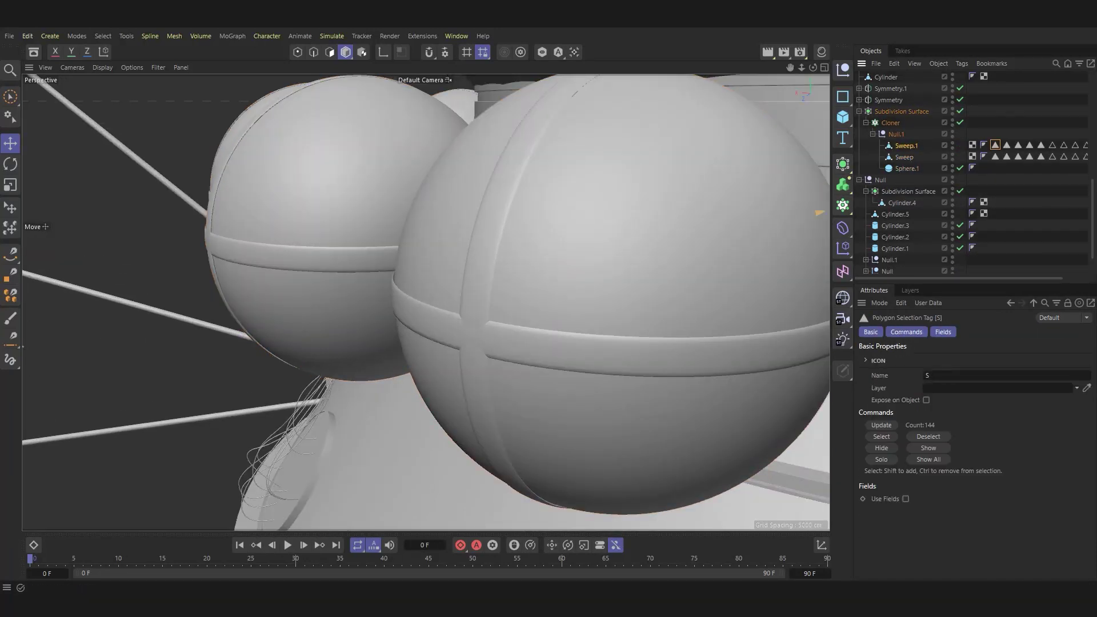
scroll(914, 268, right, 2)
click(879, 145)
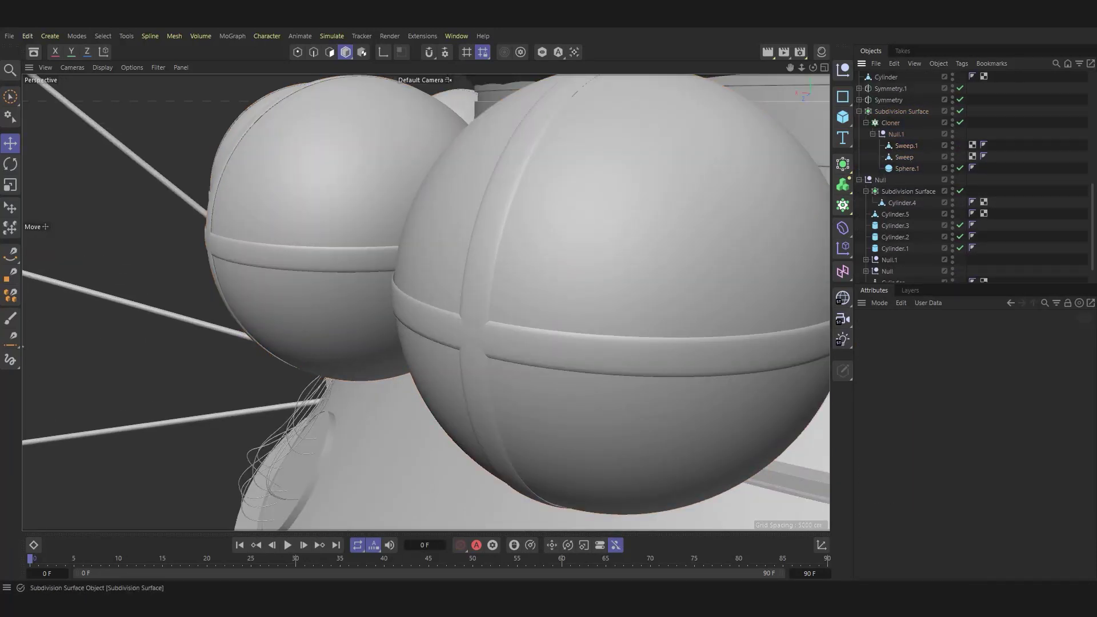
scroll(568, 220, down, 3)
scroll(569, 219, down, 3)
Solo the sphere-ring Cloner, frame it, and select Sweep.1 in Edge mode.
click(502, 204)
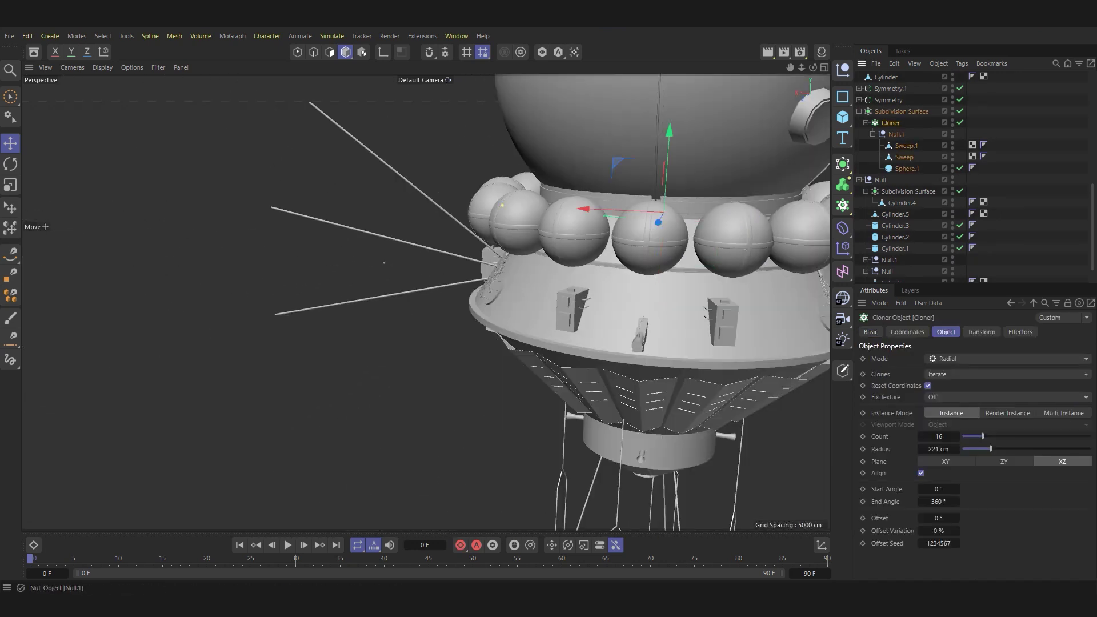
click(77, 35)
click(102, 313)
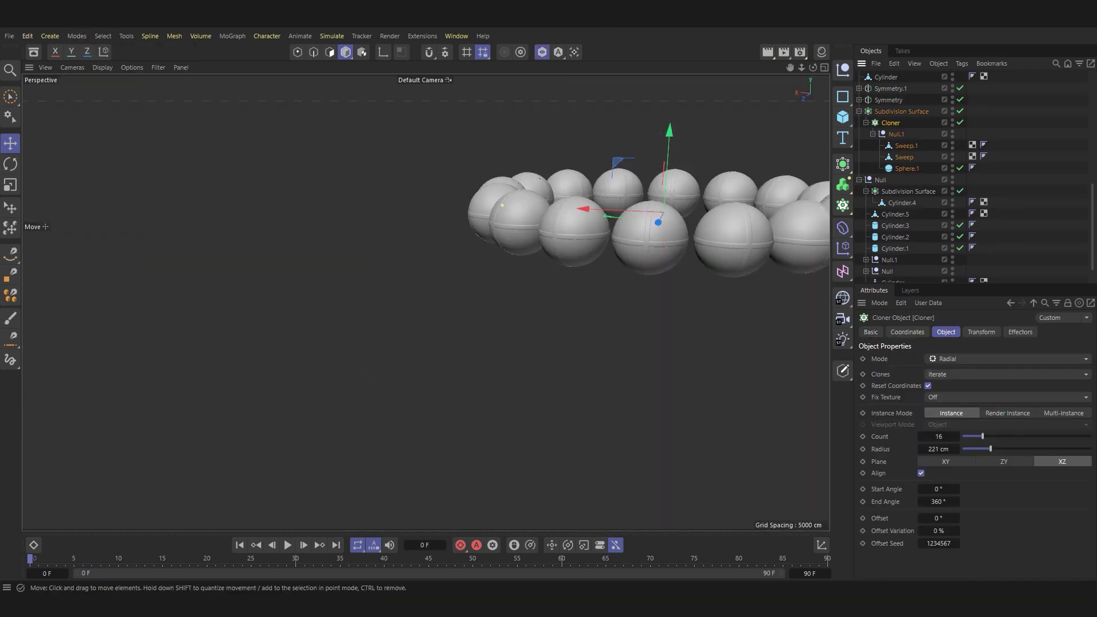
key(h)
click(906, 145)
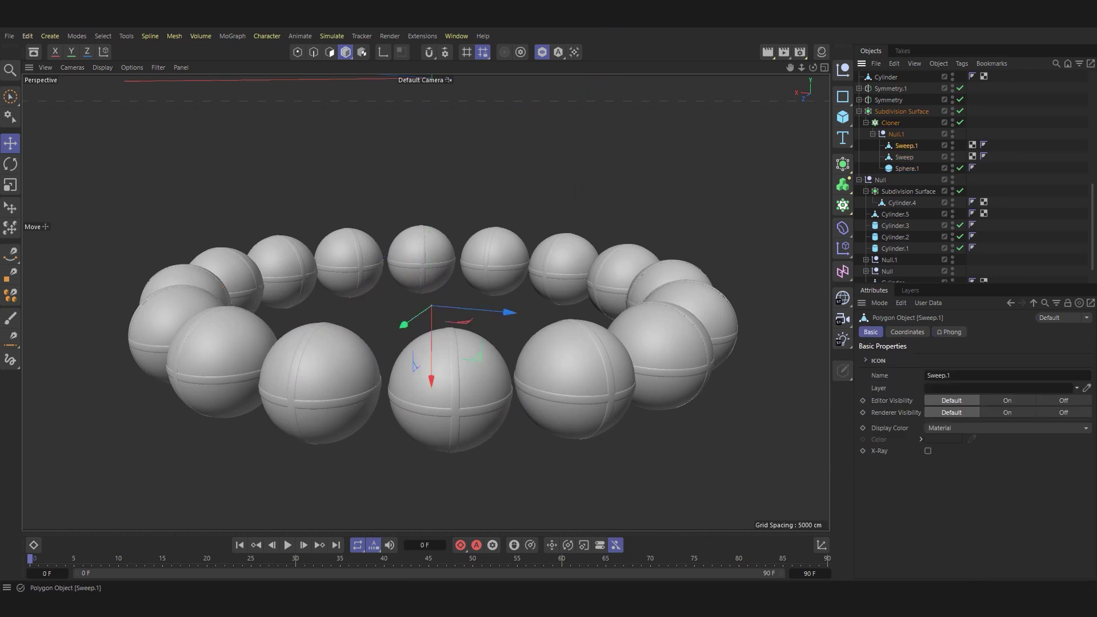
click(314, 52)
Turn off the ring's smoothing to expose Sweep.1's 288 edges and choose Loop/Path Cut.
key(o)
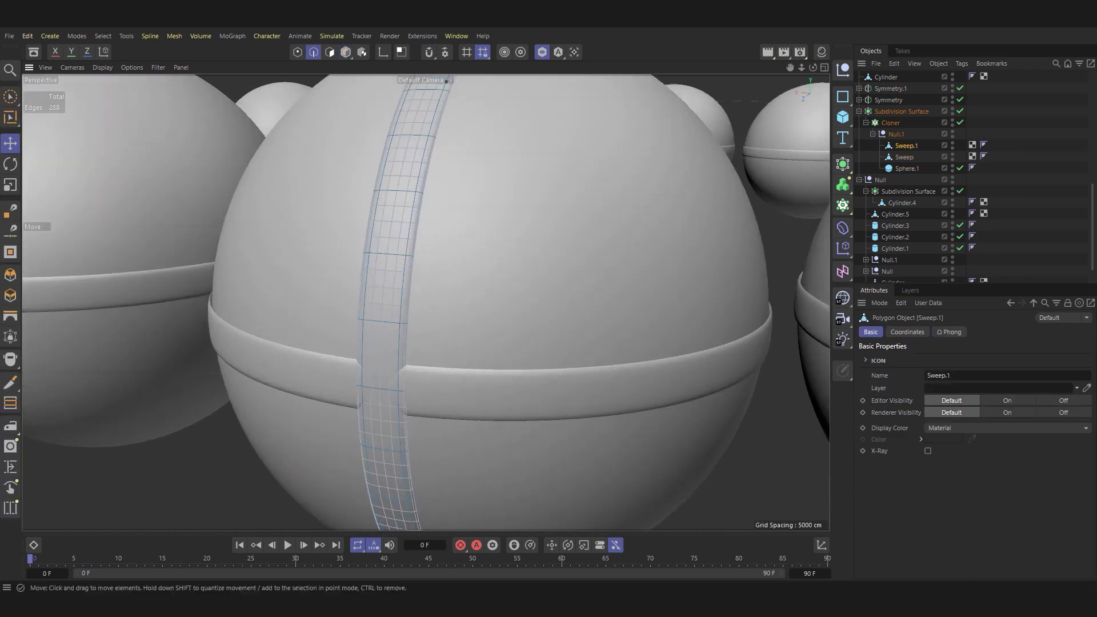
key(q)
key(ctrl+shift+z)
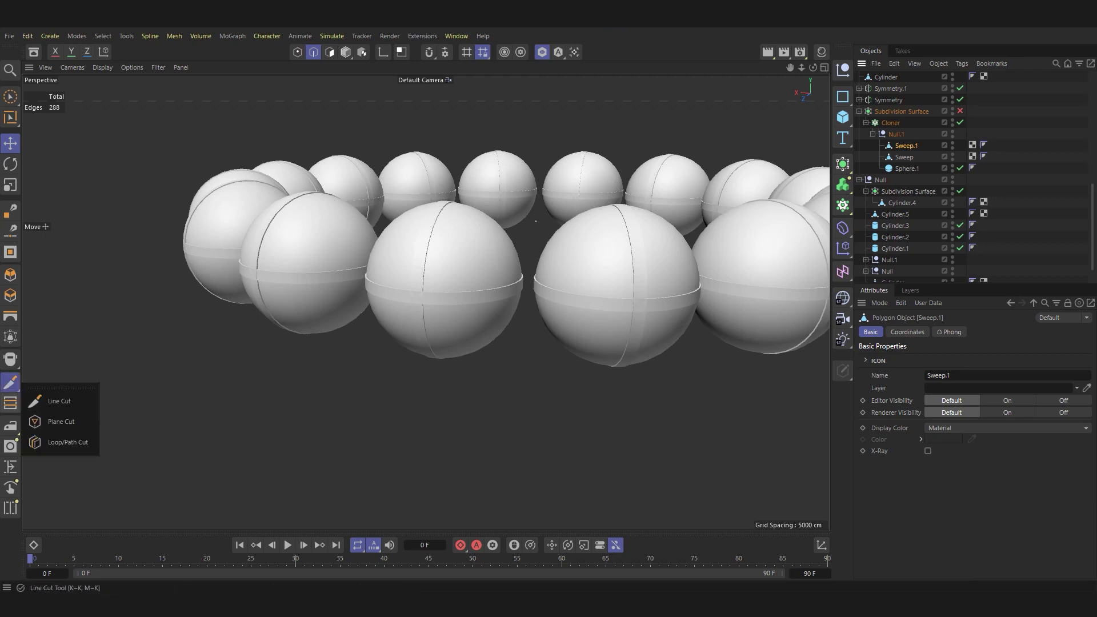
click(67, 443)
alt+drag(535, 221, 420, 277)
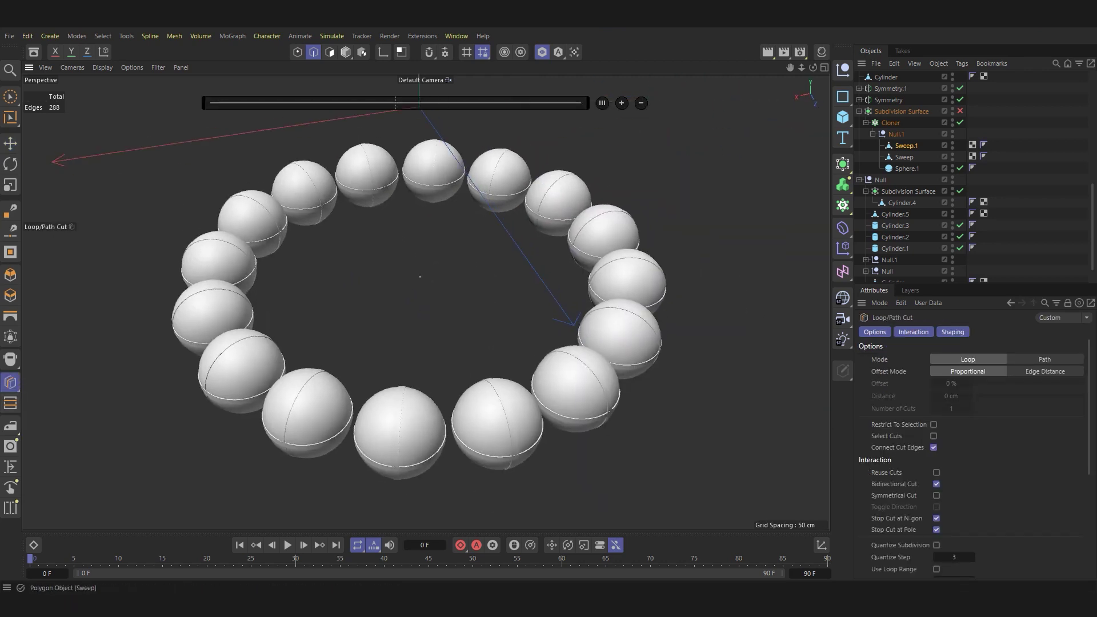
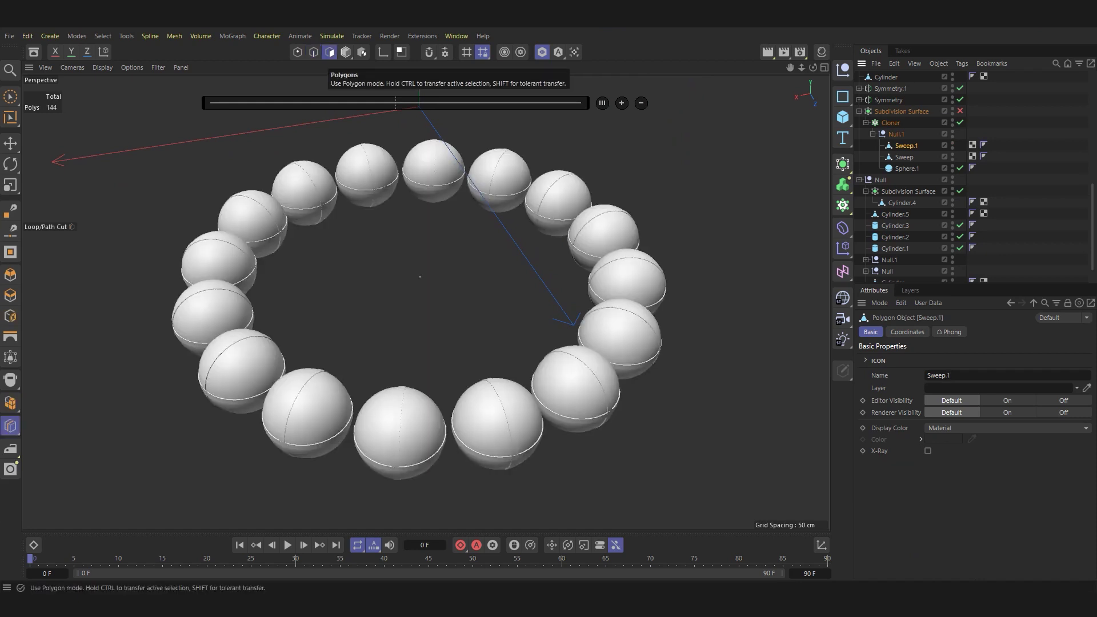
Switch to Edge mode and enable Viewport Solo to isolate the ring and spheres.
key(Return)
click(103, 36)
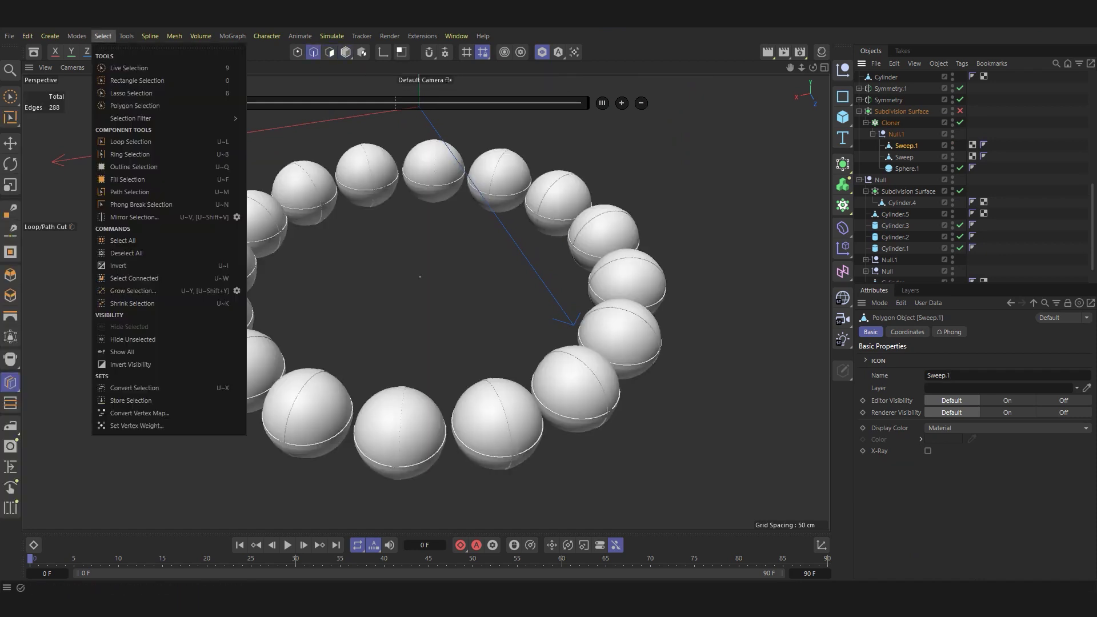
click(115, 312)
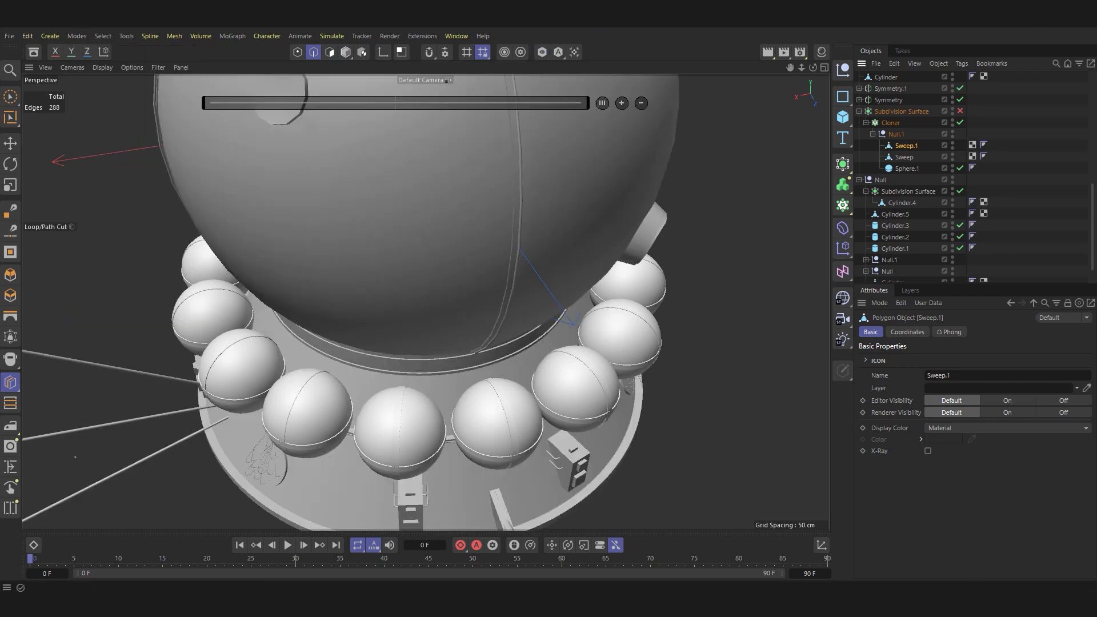
click(103, 36)
click(542, 52)
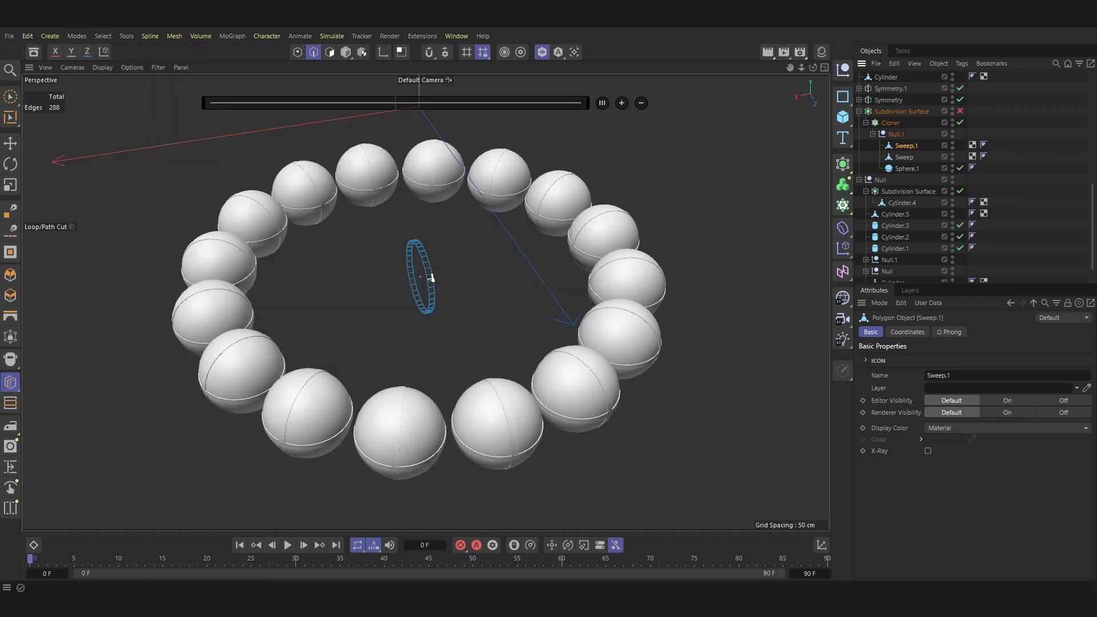
Zoom in on the Sweep.1 ring and place a loop cut across it.
scroll(426, 268, up, 5)
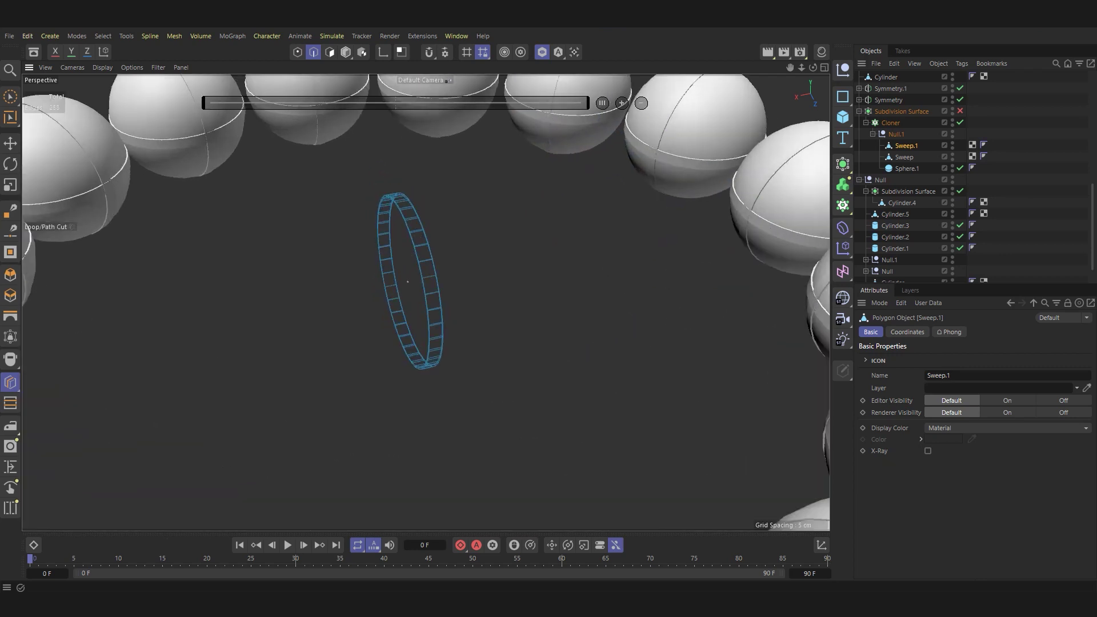
scroll(427, 268, up, 5)
scroll(434, 272, up, 4)
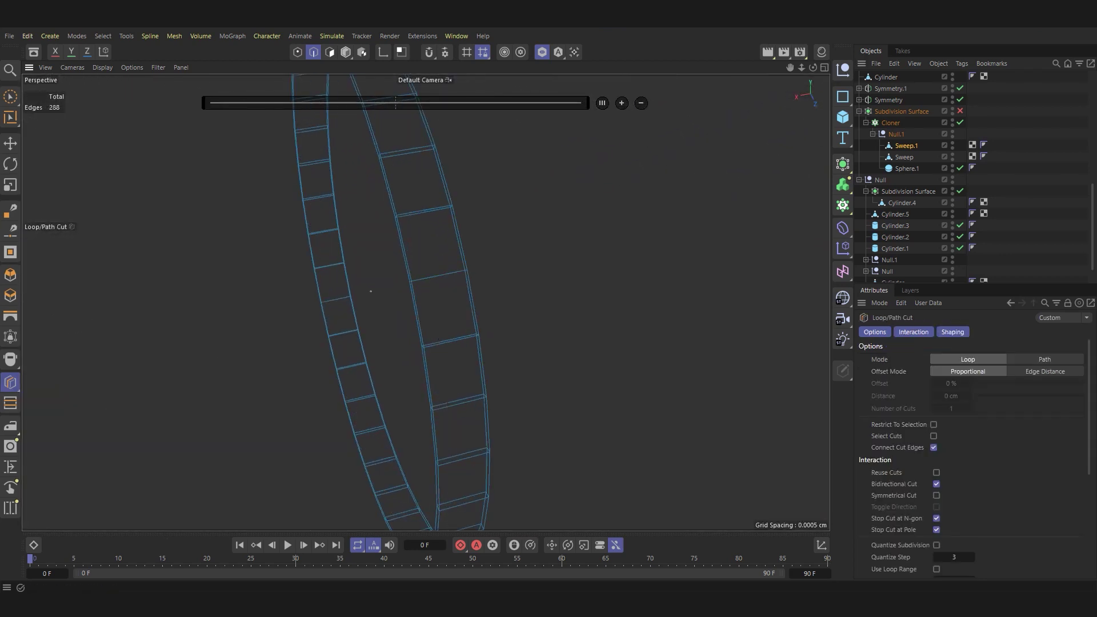
scroll(392, 282, up, 2)
scroll(392, 282, up, 5)
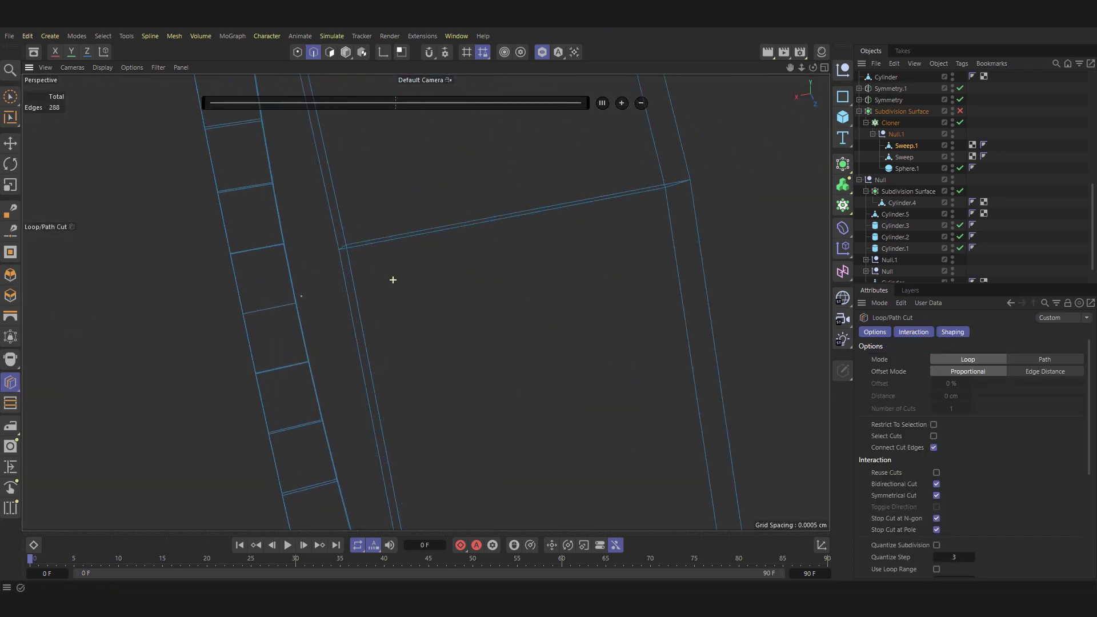
scroll(426, 303, up, 3)
scroll(213, 292, up, 2)
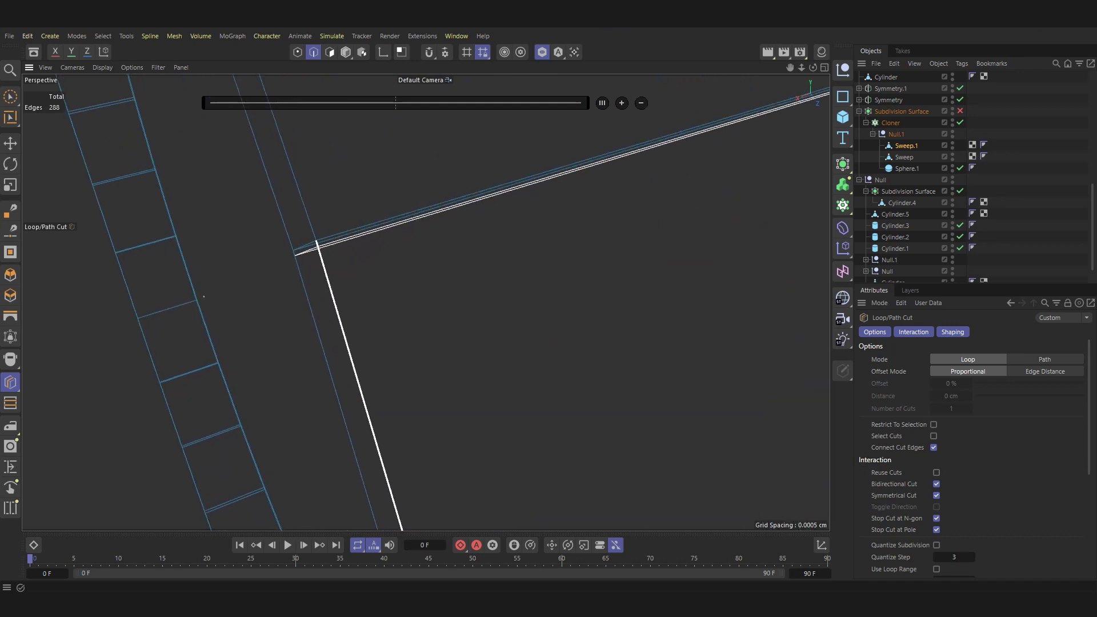
alt+drag(203, 296, 424, 301)
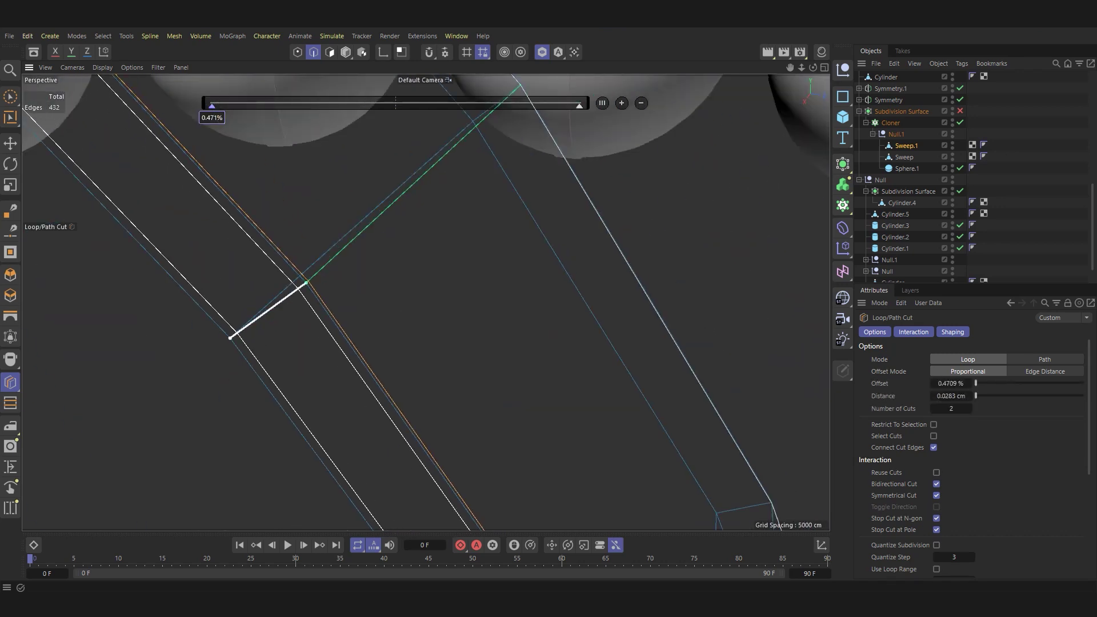
scroll(230, 338, down, 2)
alt+drag(232, 338, 227, 341)
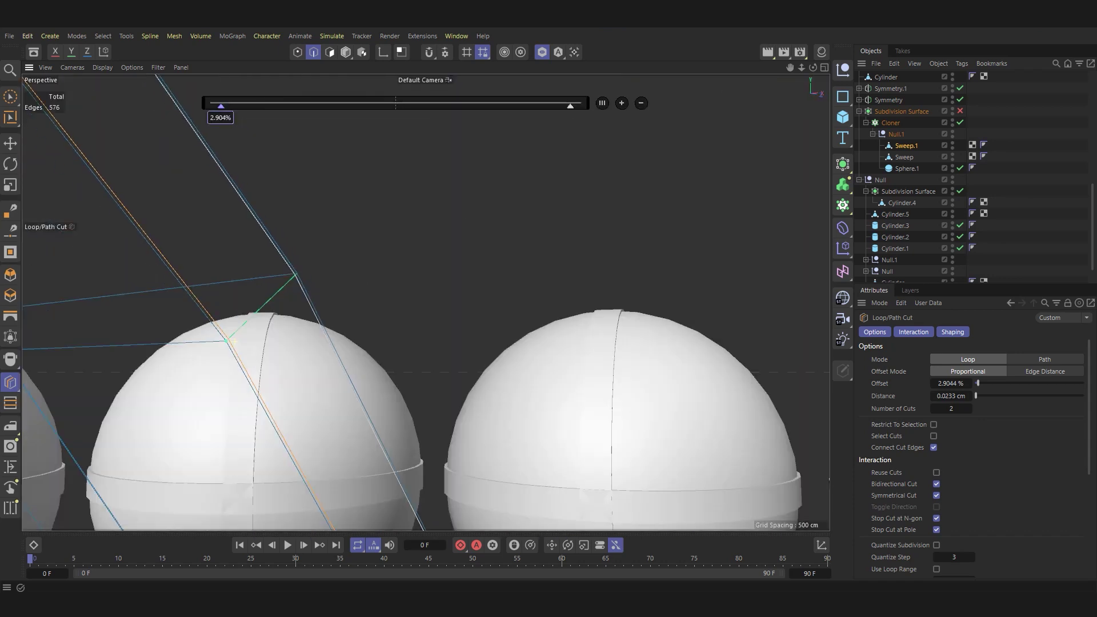
key(Escape)
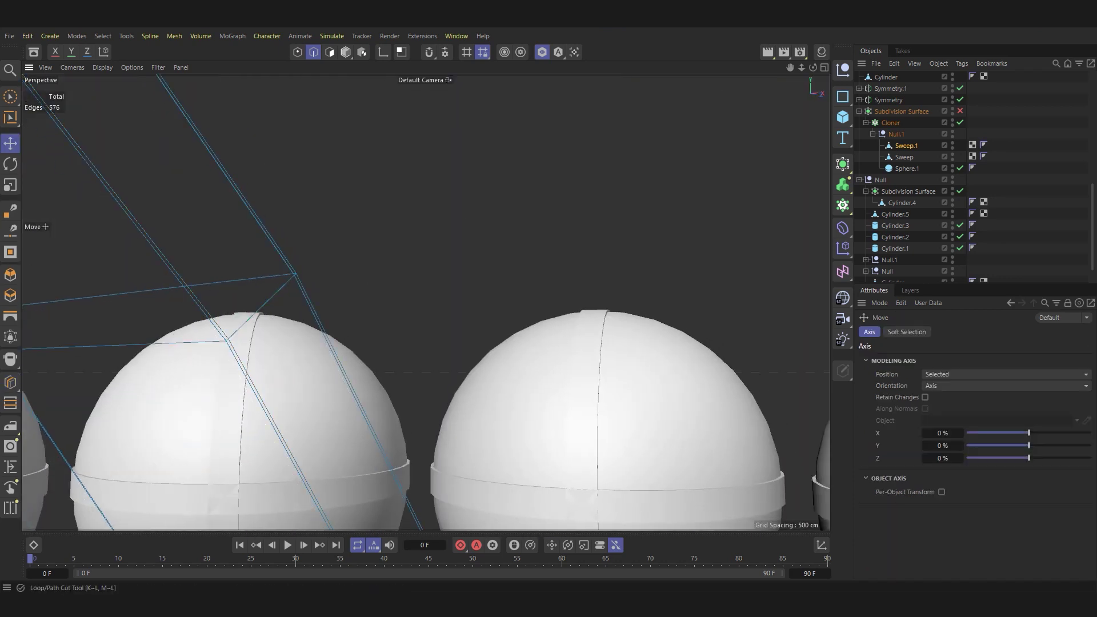
Frame the ring and orbit around the spheres to inspect the new edge loops.
alt+drag(211, 348, 219, 350)
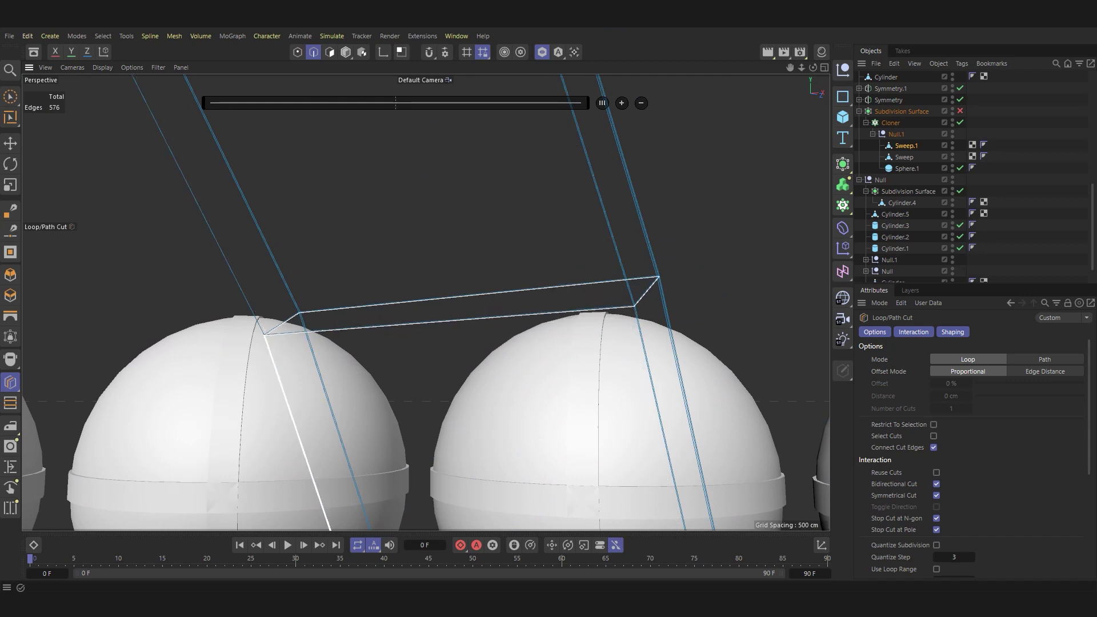
scroll(348, 375, up, 3)
scroll(348, 374, up, 5)
scroll(384, 359, up, 3)
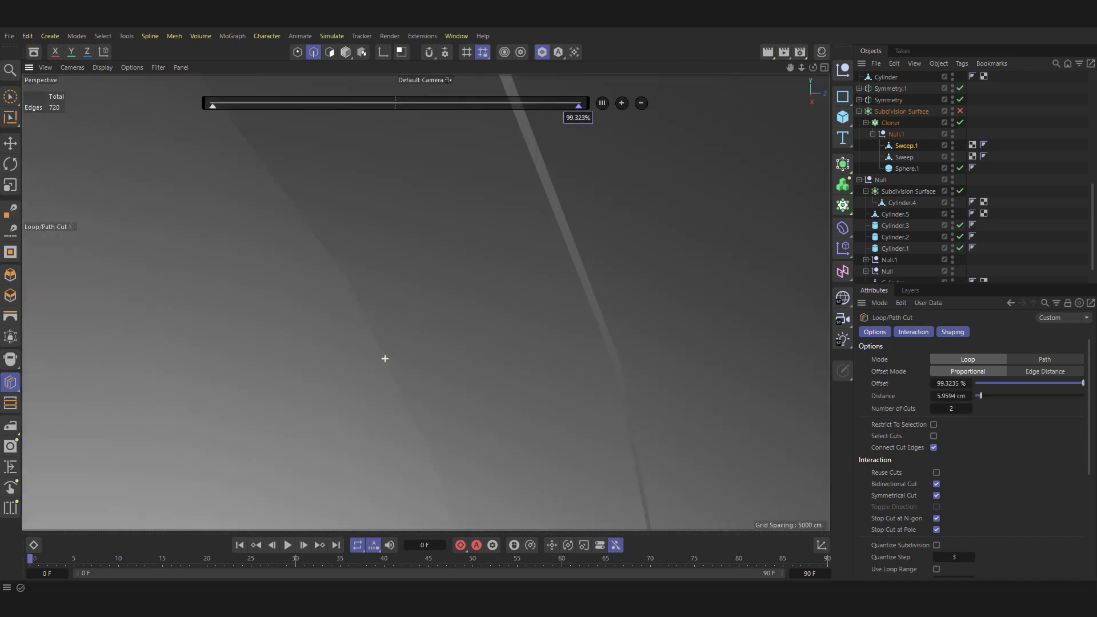
scroll(385, 360, up, 3)
key(o)
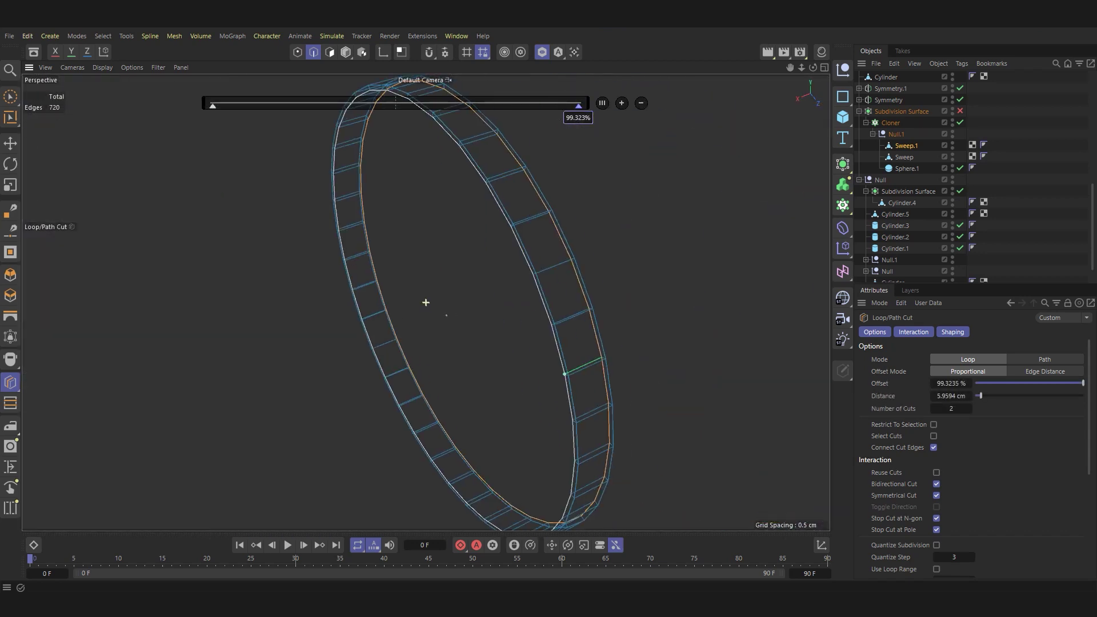
scroll(426, 303, up, 3)
scroll(309, 415, down, 10)
mouse_move(309, 415)
alt+mouse_down()
mouse_move(612, 521)
mouse_move(560, 456)
mouse_move(451, 259)
alt+mouse_up()
scroll(560, 456, down, 3)
scroll(451, 258, up, 3)
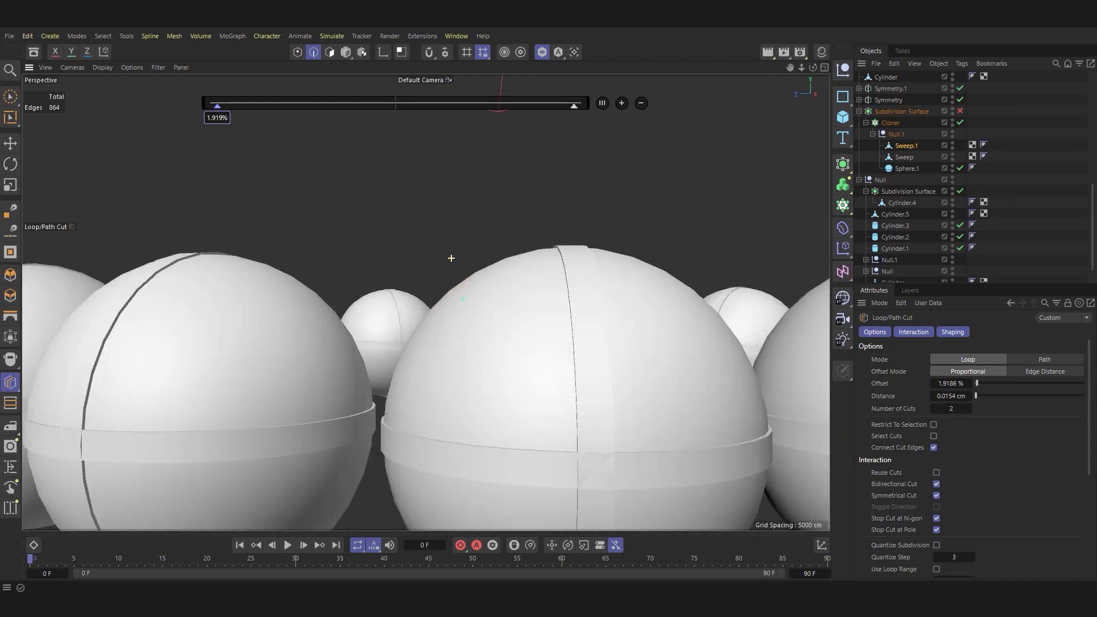
scroll(451, 259, down, 3)
alt+drag(426, 301, 514, 268)
Select the Sweep ring and focus the view on it.
click(558, 237)
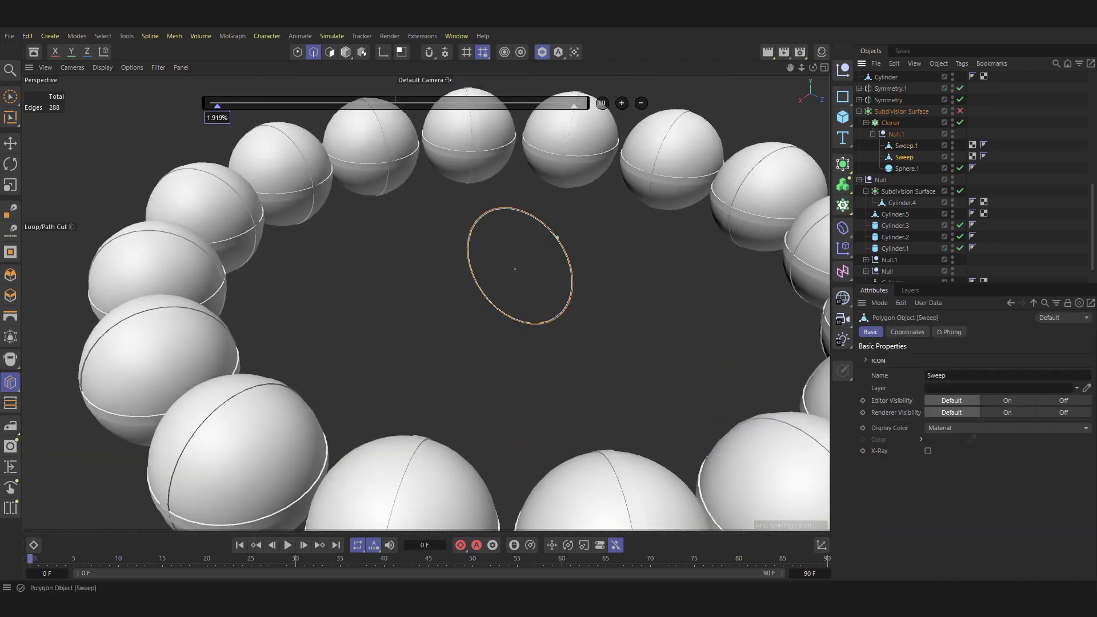
scroll(589, 249, down, 5)
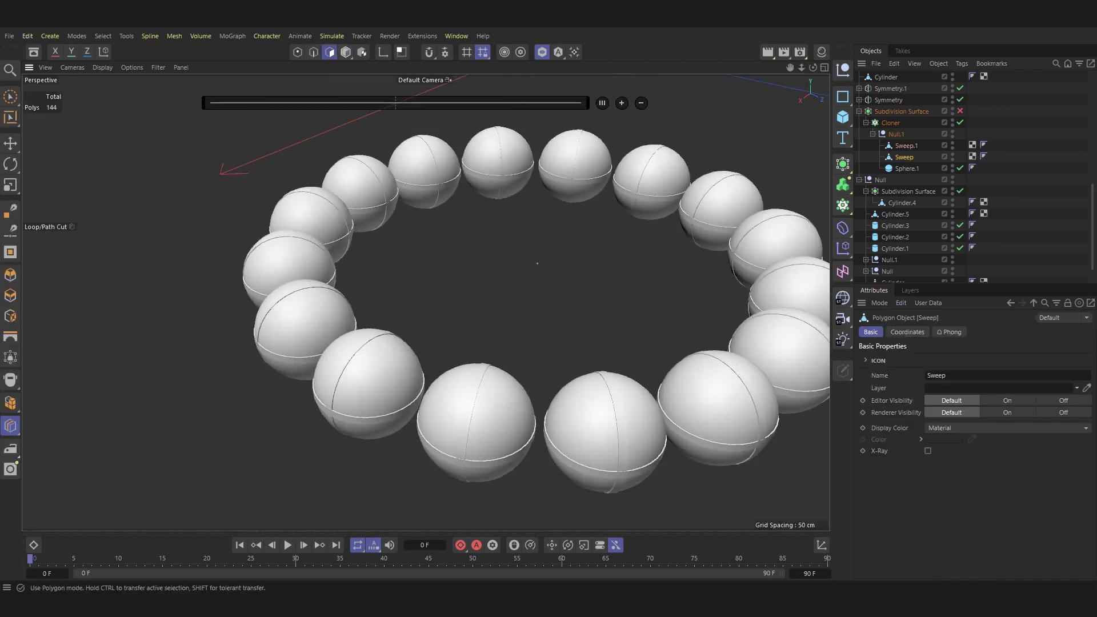
key(Return)
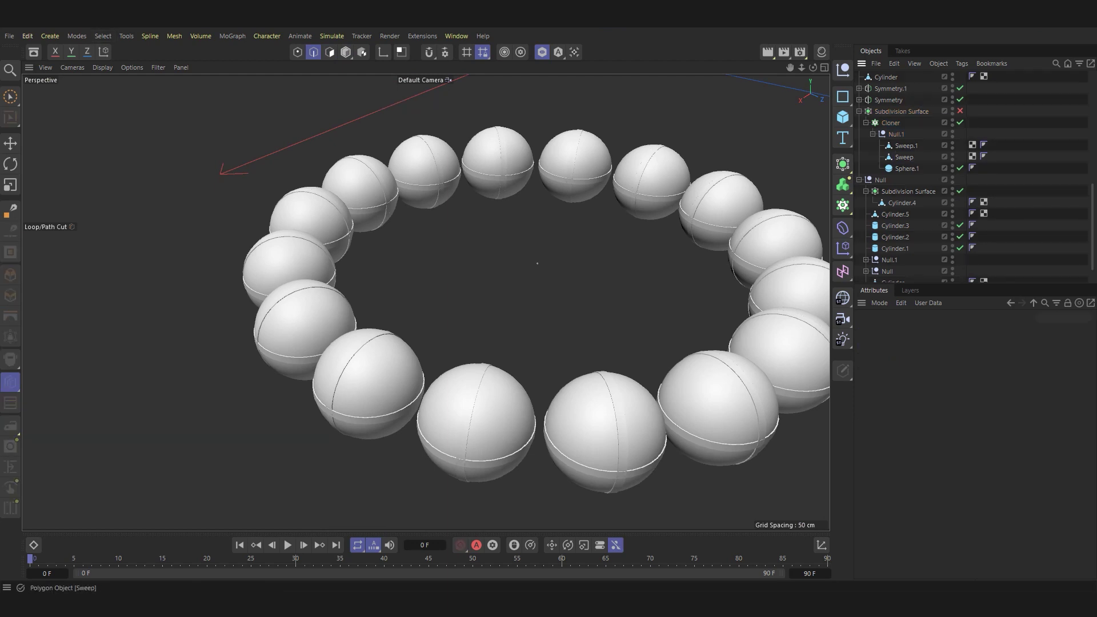
scroll(537, 263, down, 3)
scroll(490, 310, up, 5)
key(e)
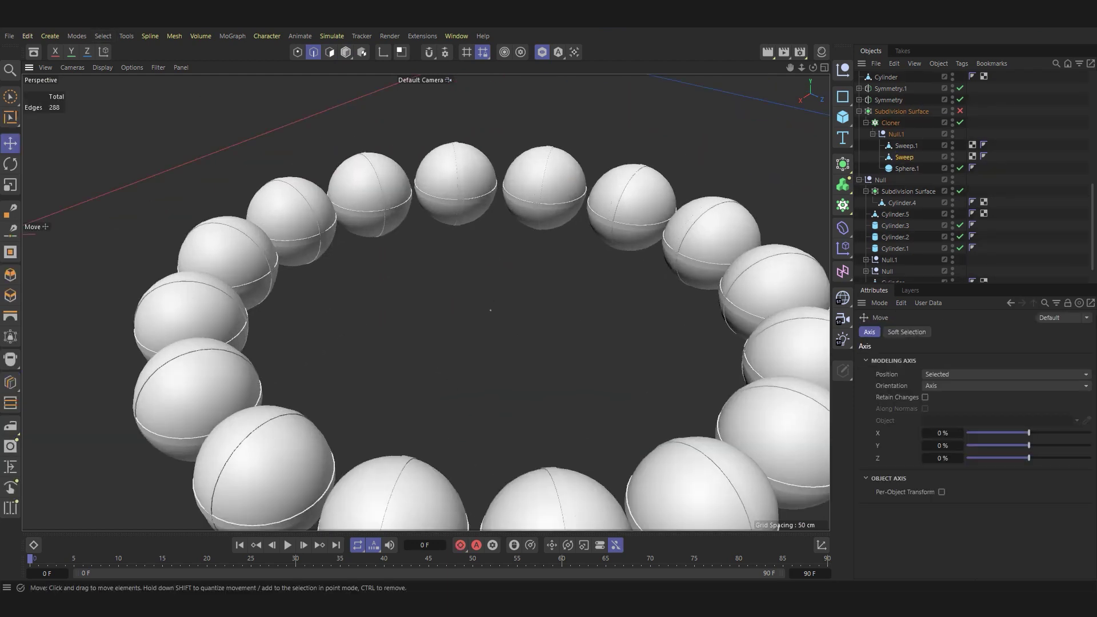
key(Return)
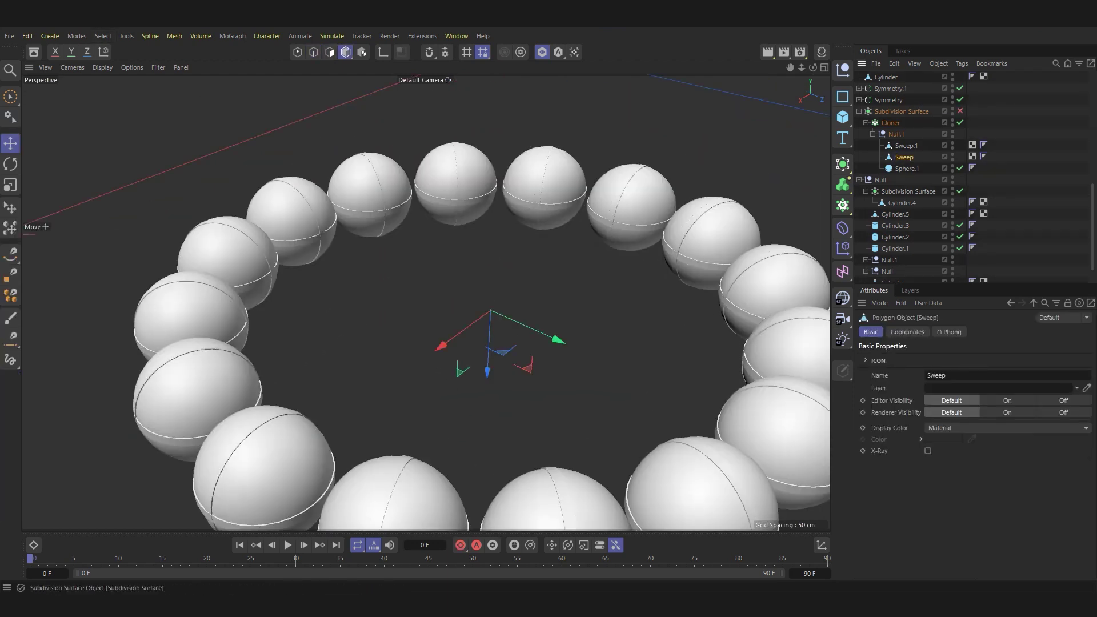
click(77, 36)
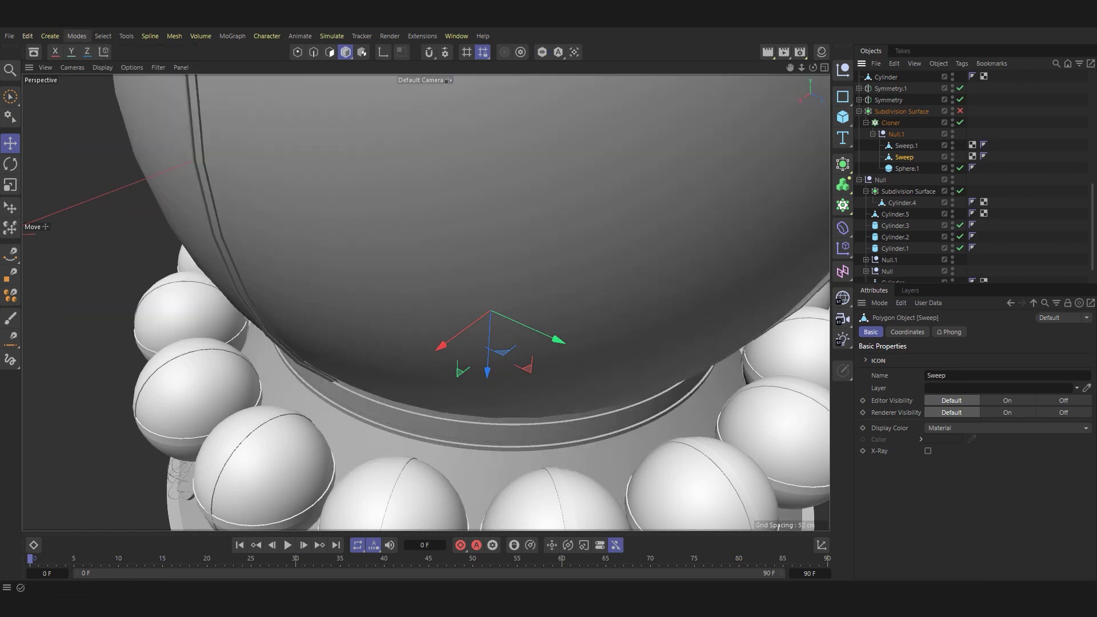
click(116, 324)
In Edge mode, cut edge loops into the Sweep band with Loop/Path Cut.
key(Return)
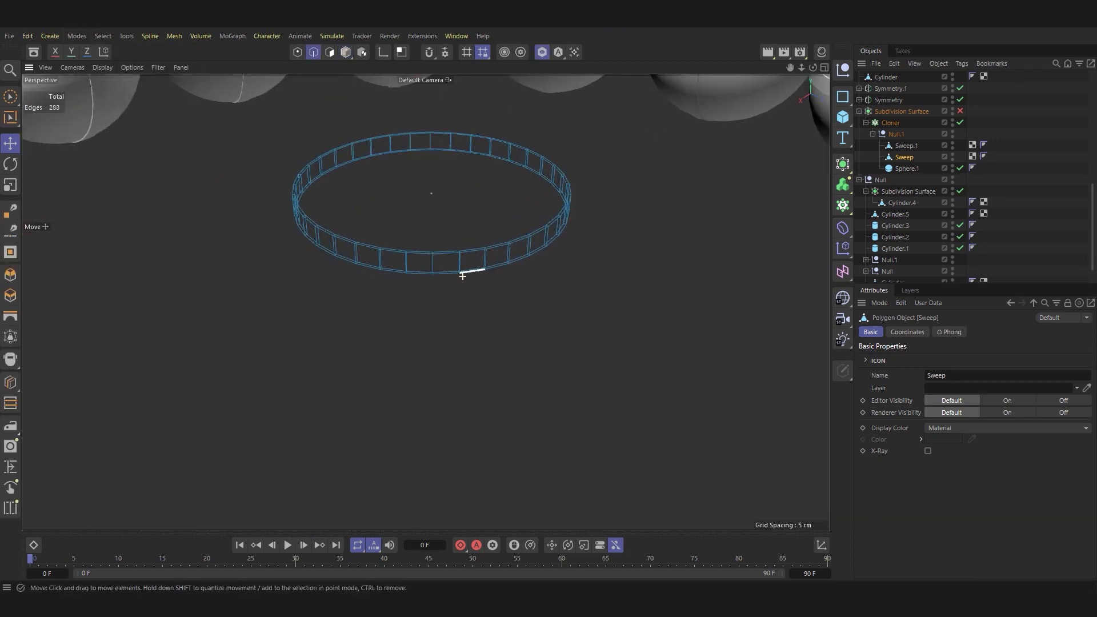
scroll(451, 262, up, 3)
scroll(440, 254, up, 3)
scroll(434, 251, up, 2)
click(10, 382)
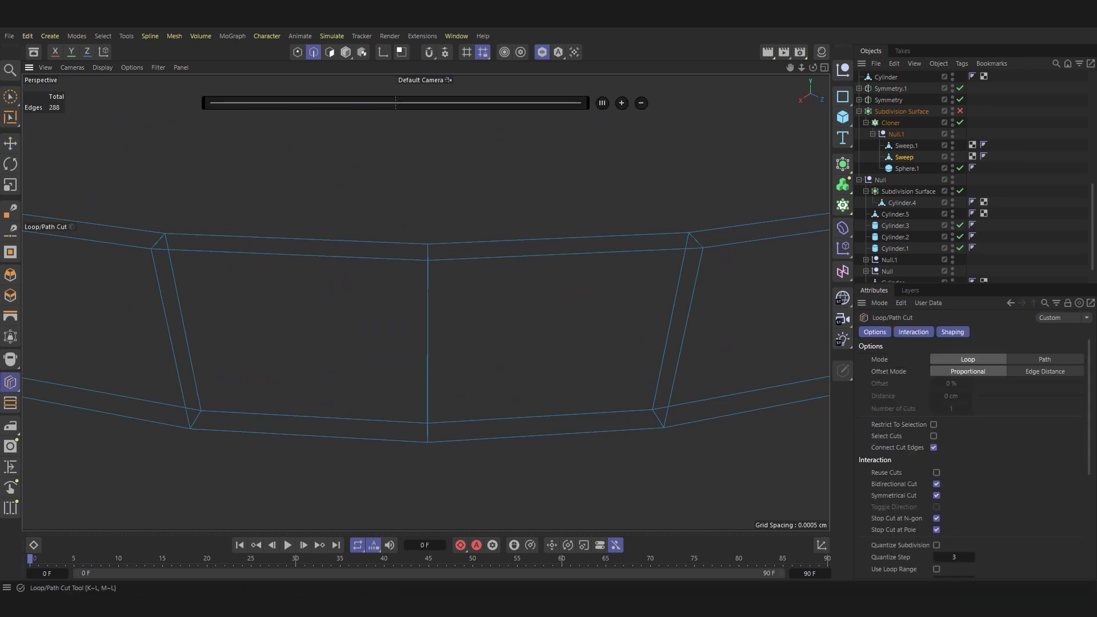
scroll(418, 252, up, 2)
scroll(445, 246, down, 2)
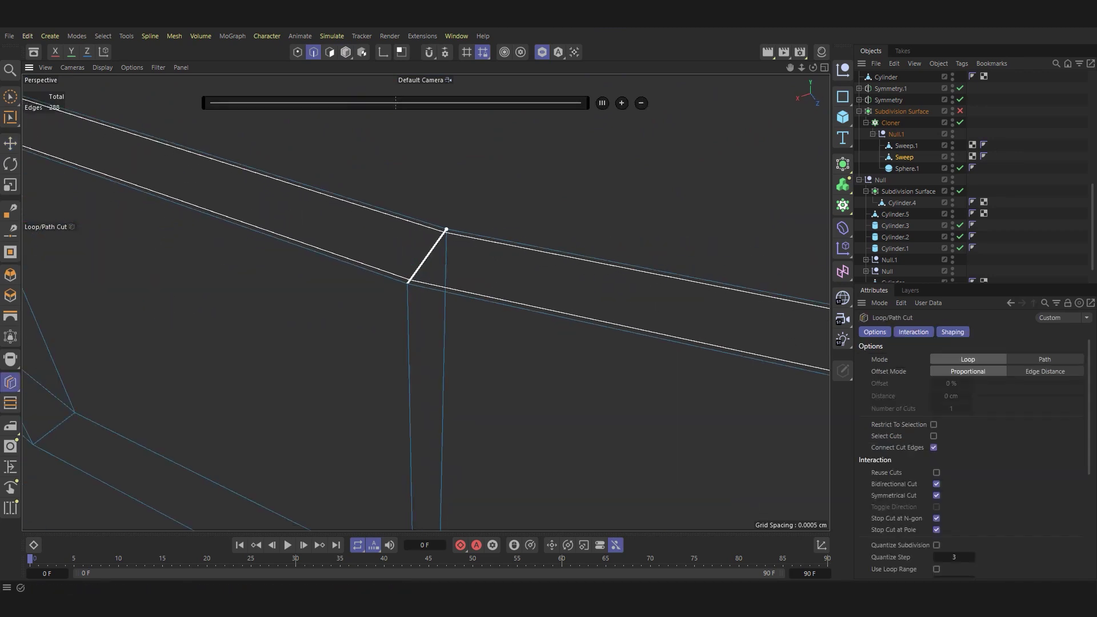
scroll(408, 283, up, 2)
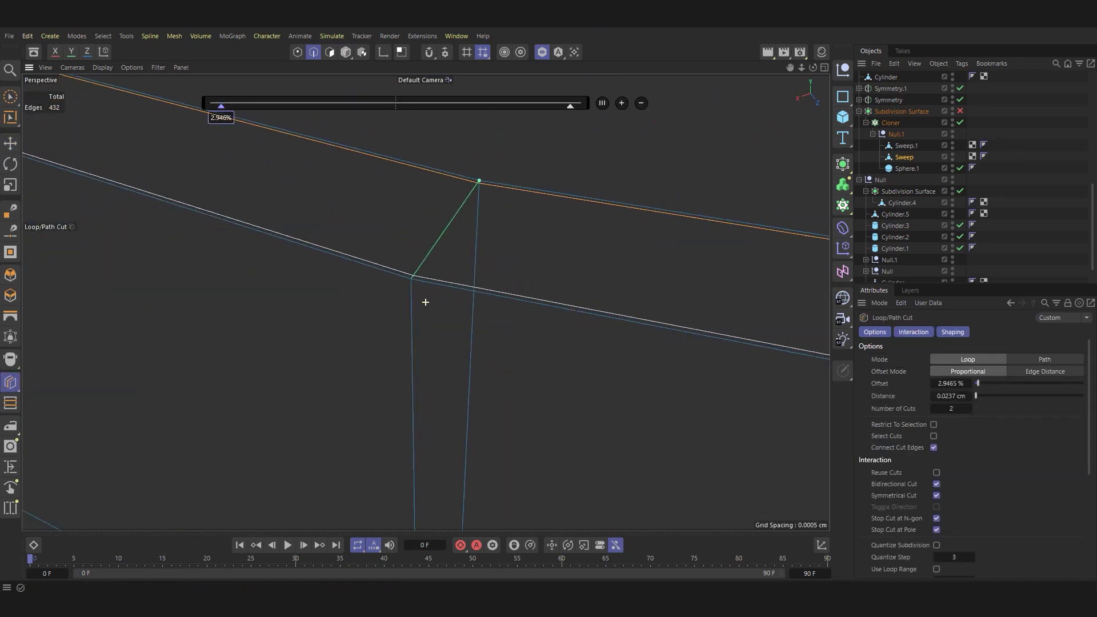
scroll(409, 282, up, 2)
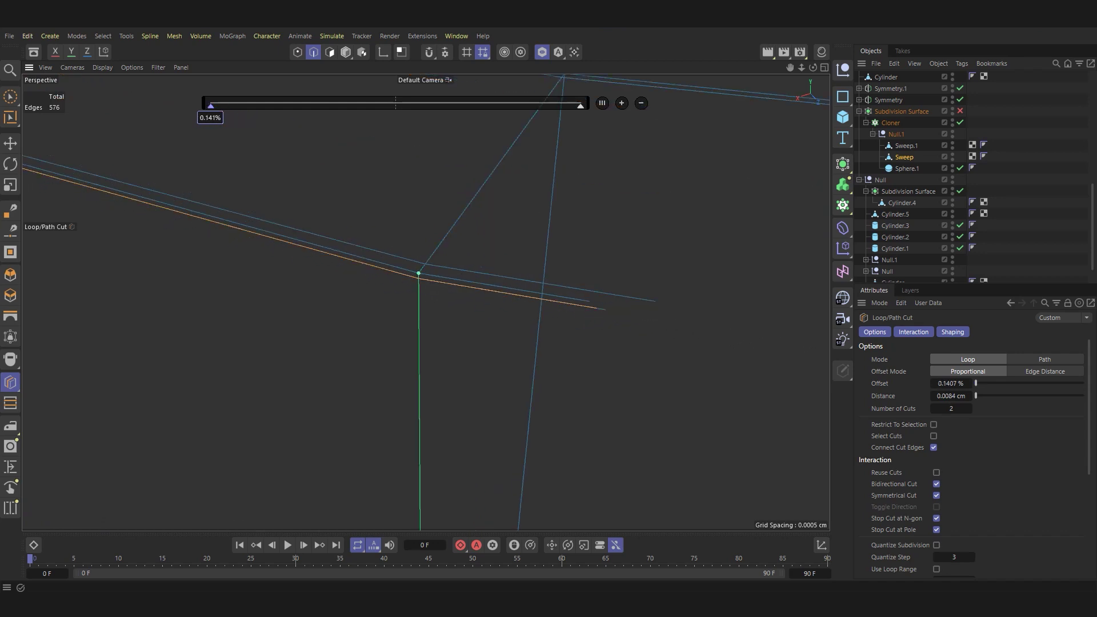
mouse_move(418, 275)
alt+mouse_down()
mouse_move(514, 251)
mouse_move(531, 259)
mouse_move(465, 299)
mouse_move(425, 302)
mouse_move(457, 348)
mouse_move(417, 343)
mouse_move(421, 245)
mouse_move(546, 365)
mouse_move(534, 348)
alt+mouse_up()
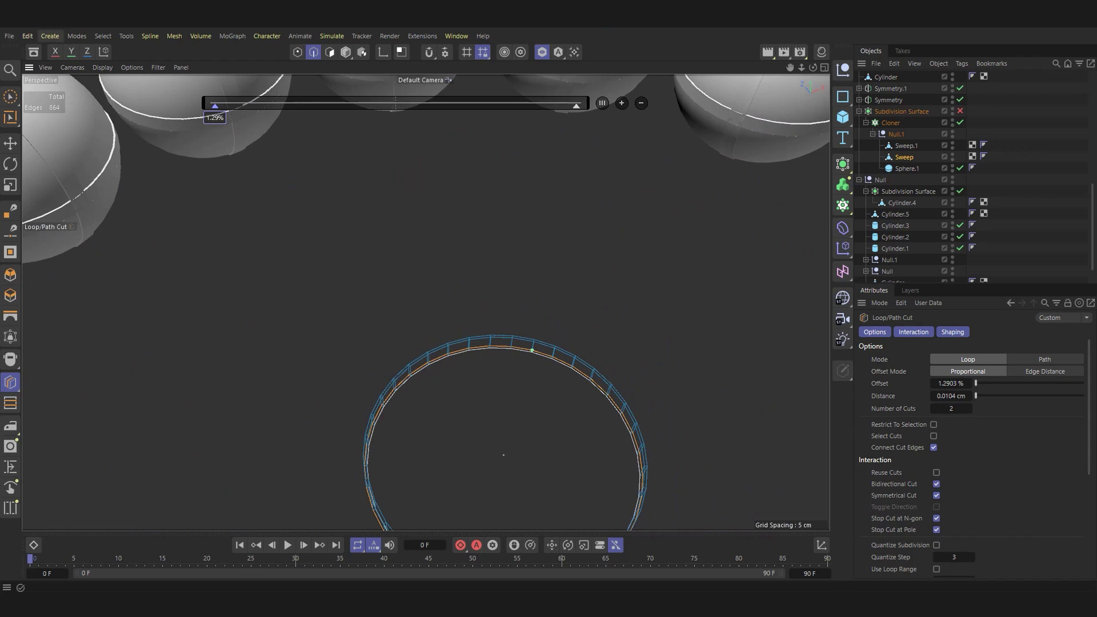
Frame the ring from a side view and show the Sweep's object attributes.
click(77, 35)
click(126, 312)
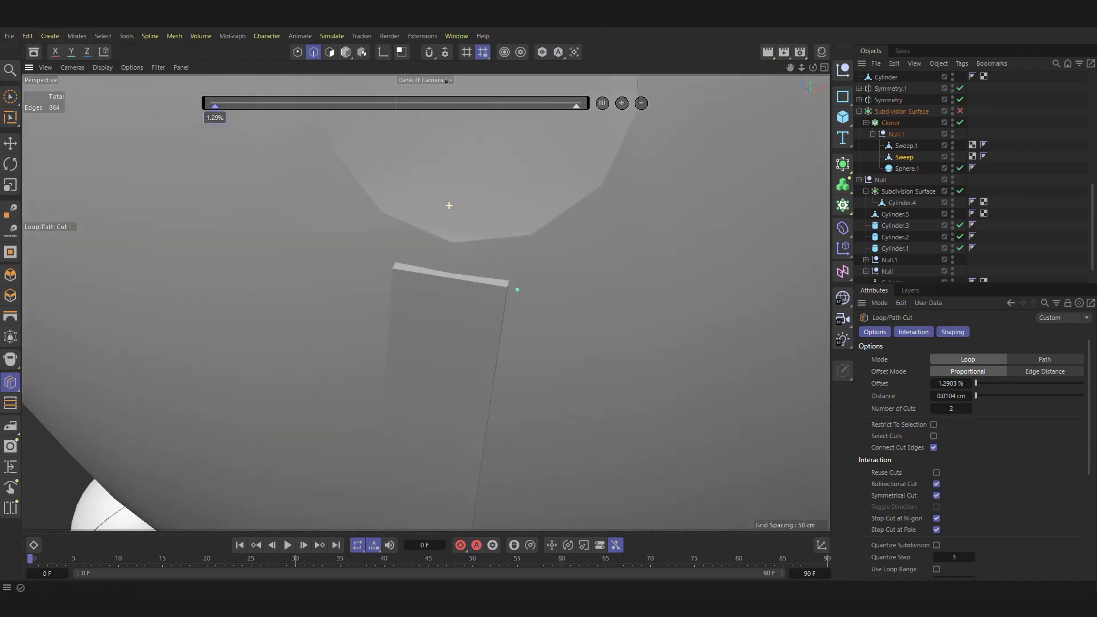
scroll(449, 206, down, 10)
mouse_move(479, 242)
alt+mouse_down()
mouse_move(460, 343)
mouse_move(440, 127)
mouse_move(538, 222)
mouse_move(434, 240)
alt+mouse_up()
scroll(460, 342, up, 5)
scroll(460, 343, up, 3)
scroll(434, 240, down, 4)
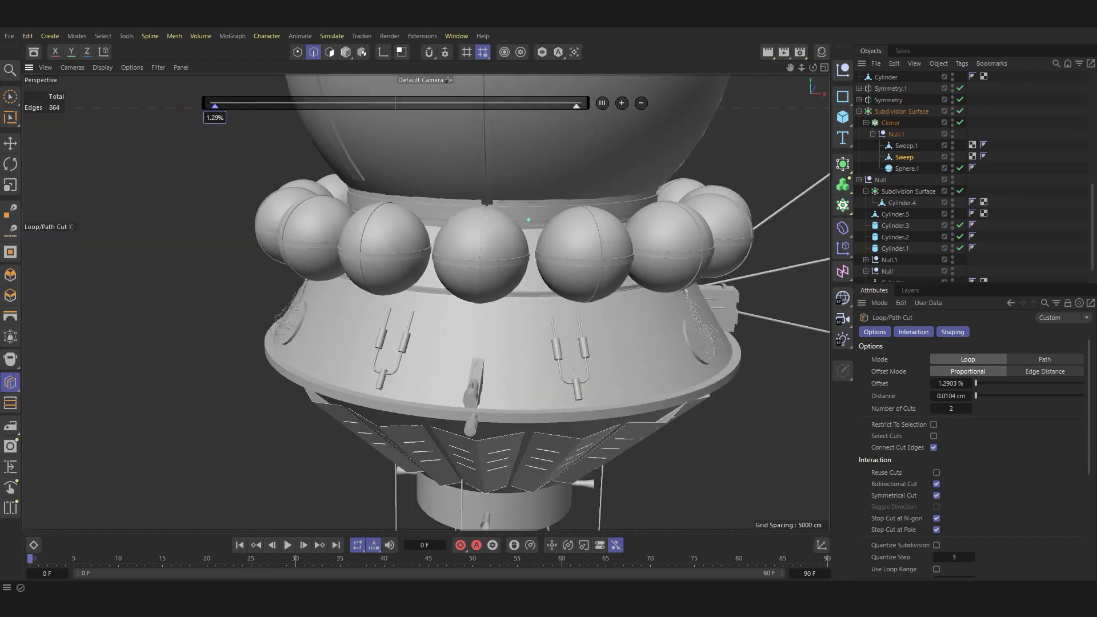
scroll(528, 219, up, 3)
key(Escape)
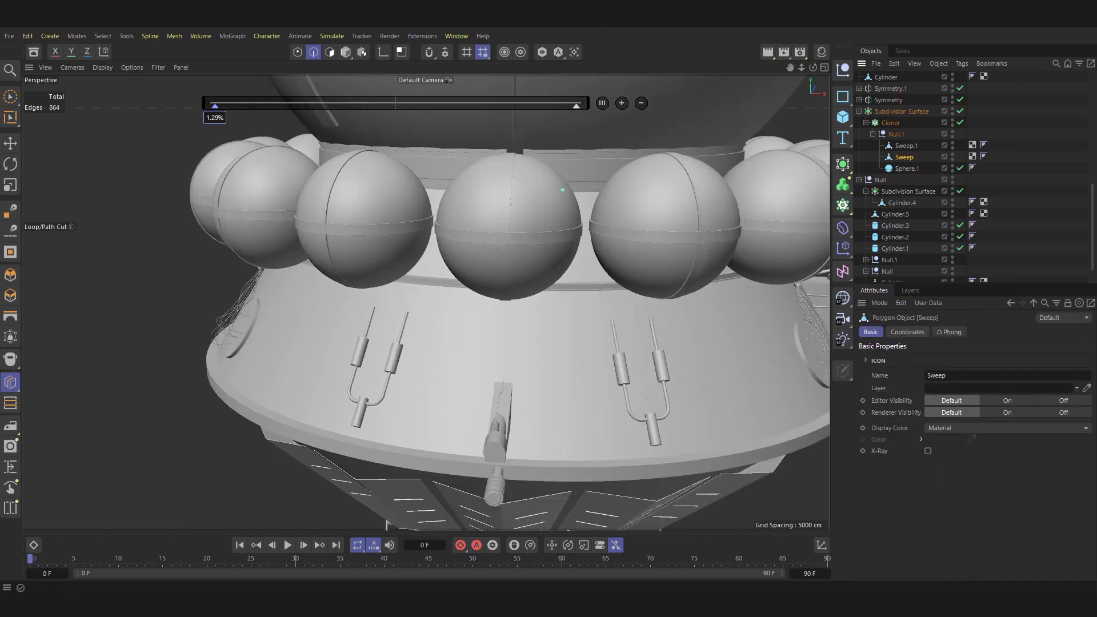
Select and frame the top dome Sphere in Polygon mode, facing its hole.
key(e)
click(434, 114)
scroll(434, 114, down, 2)
scroll(434, 114, down, 2)
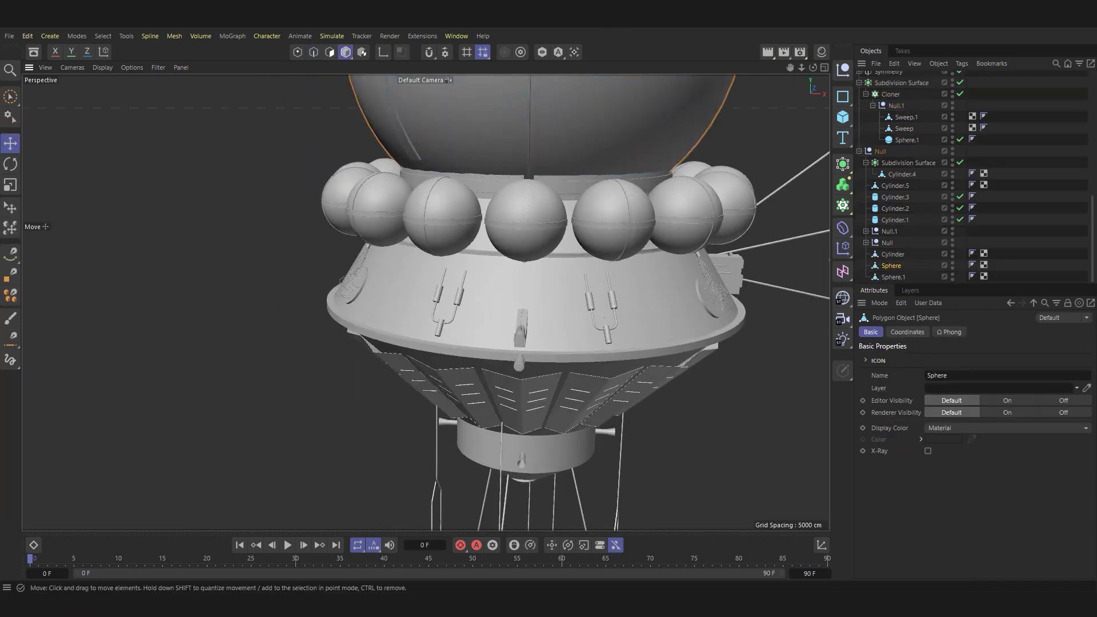
key(o)
alt+drag(434, 228, 400, 257)
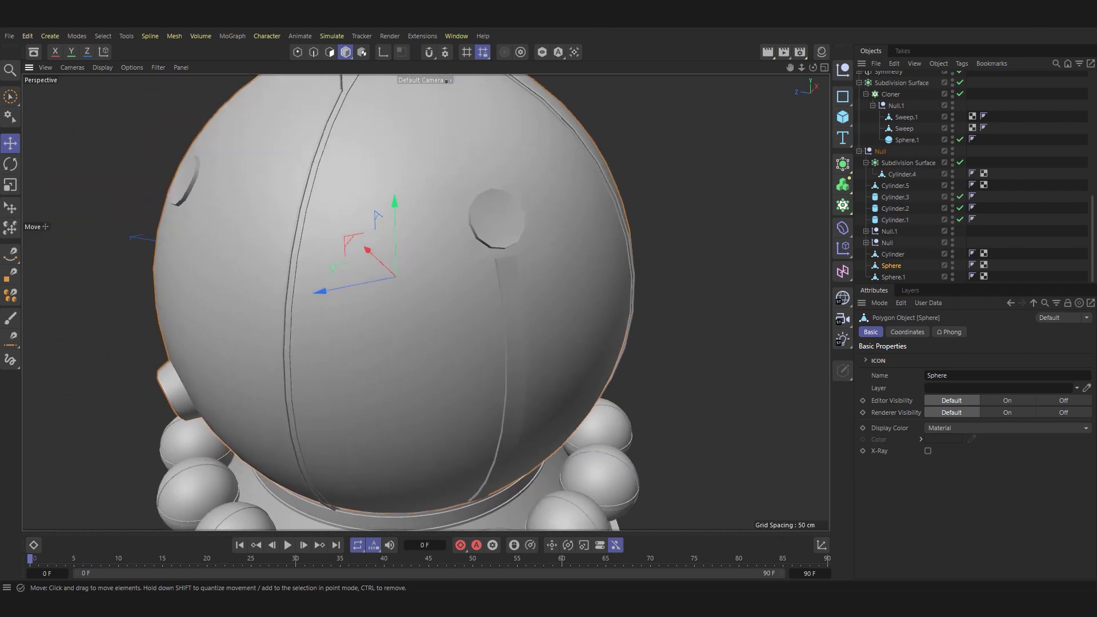
scroll(425, 302, up, 3)
key(Return)
scroll(426, 302, down, 2)
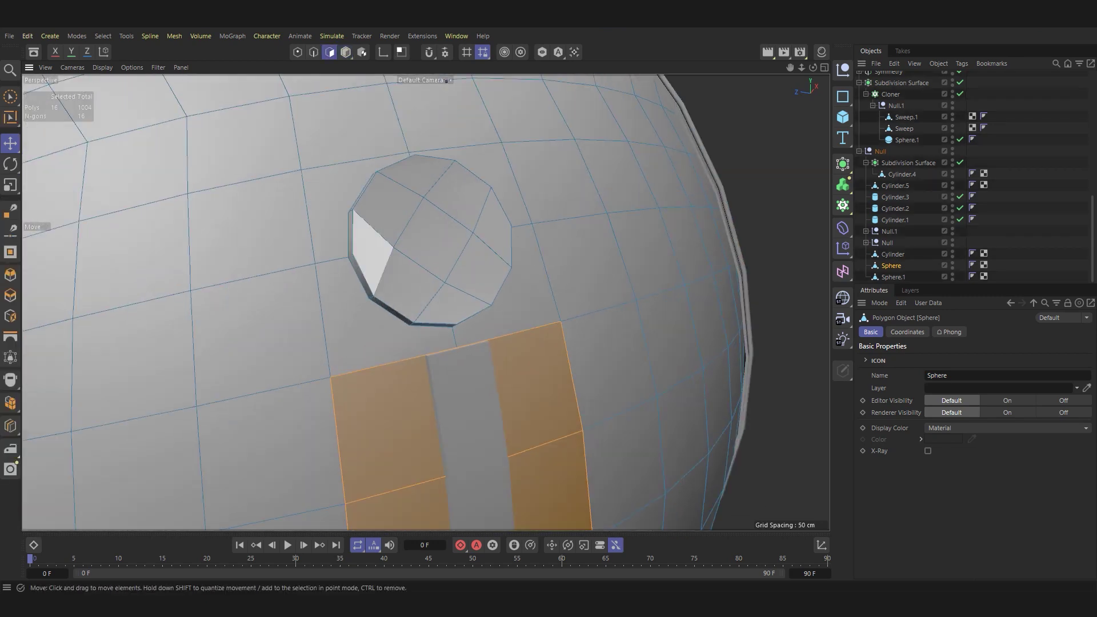
alt+drag(425, 303, 514, 274)
Loop-select the hole's rim, add the inner cap polygons, and split them off.
click(368, 257)
key(u)
key(l)
scroll(304, 210, up, 2)
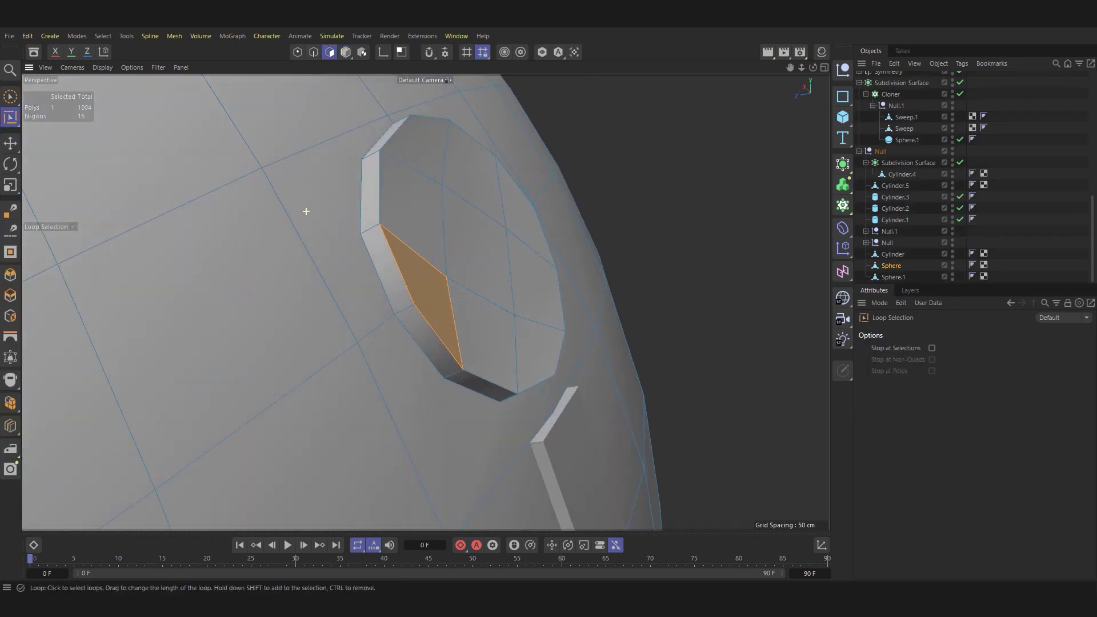
alt+drag(435, 285, 458, 294)
right_click(445, 291)
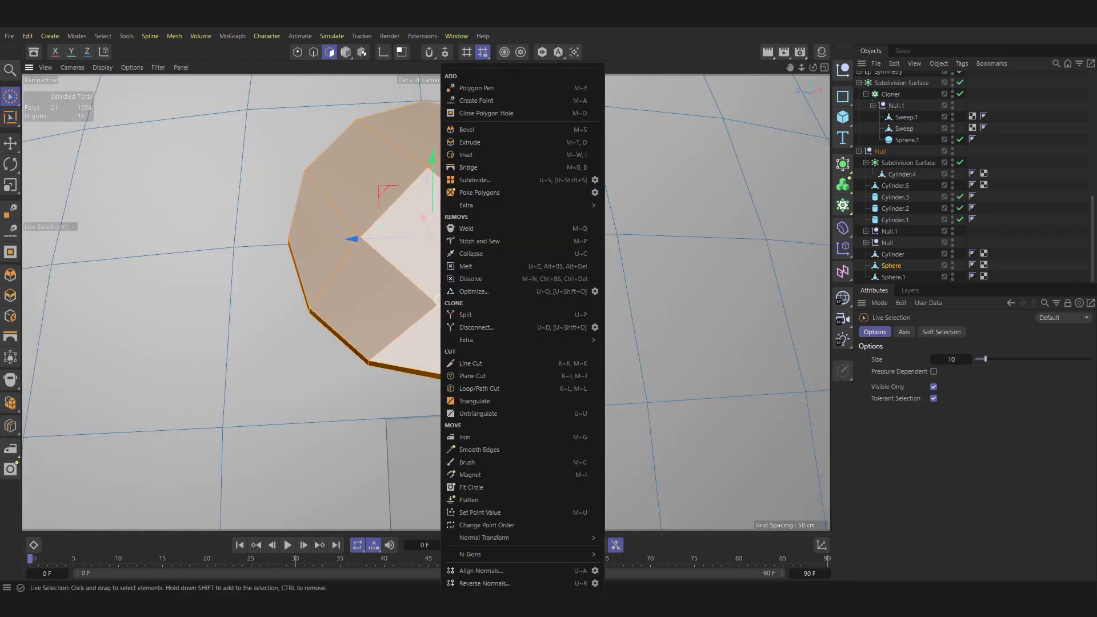
click(465, 314)
Reselect the original dome Sphere, then the split-off Sphere.2.
scroll(661, 308, down, 3)
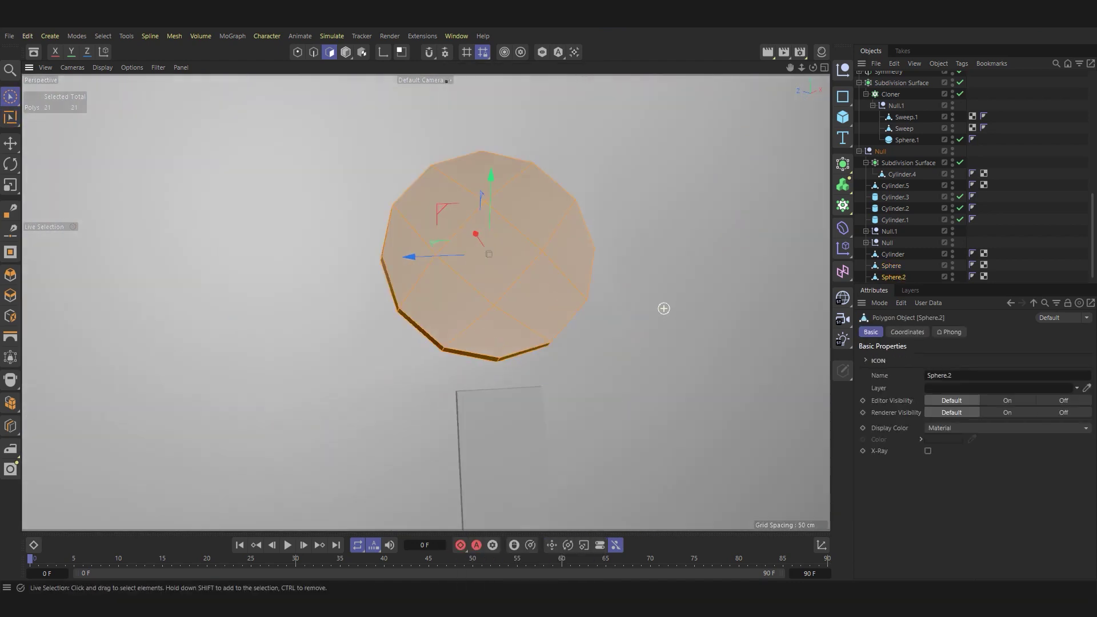
key(e)
click(891, 266)
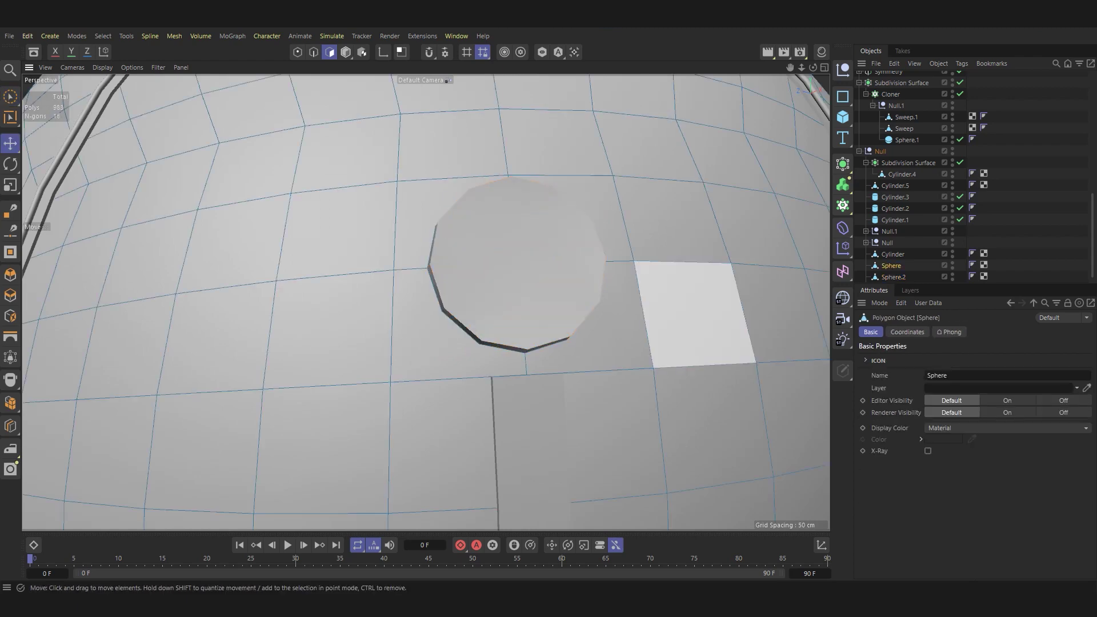
scroll(423, 301, down, 5)
scroll(424, 301, up, 6)
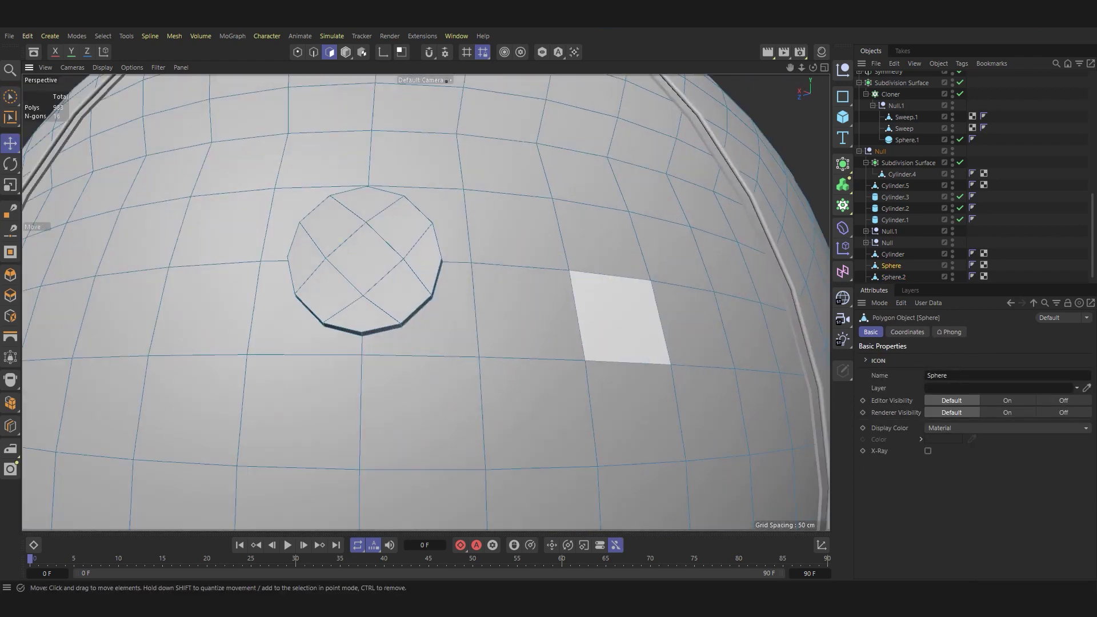
click(892, 277)
scroll(423, 257, down, 4)
scroll(423, 257, up, 5)
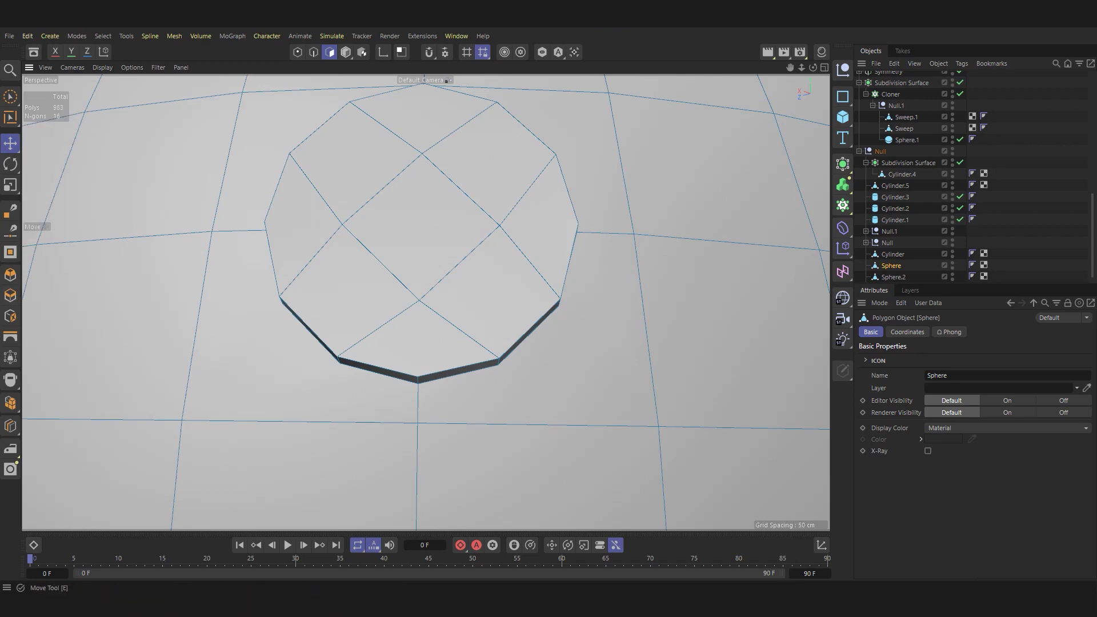
Loop-select the ring around the cap, add its four centre polygons, and split them off.
key(u)
key(l)
scroll(423, 257, down, 4)
click(465, 342)
scroll(423, 257, up, 4)
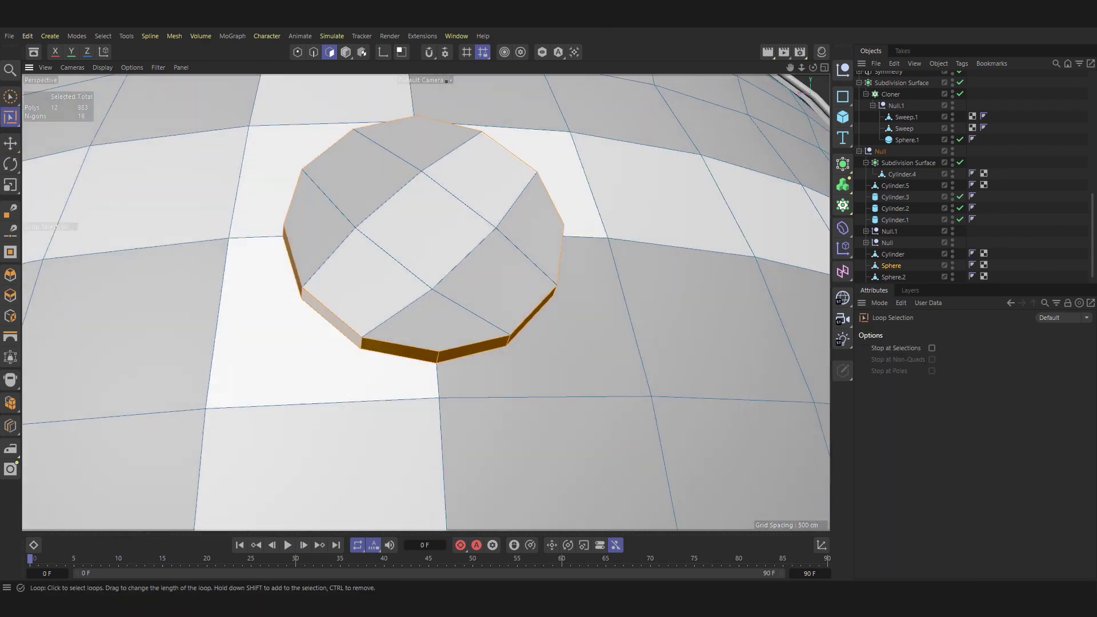
key(9)
shift+drag(400, 297, 484, 231)
scroll(495, 240, down, 3)
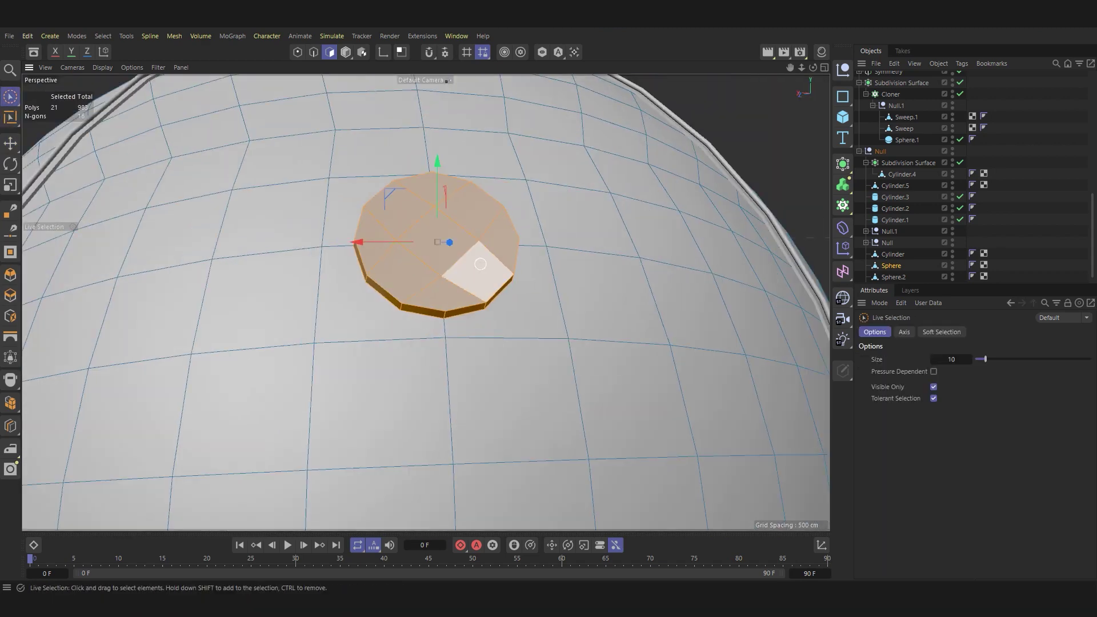
right_click(494, 240)
click(514, 315)
Select the cap's rim loop plus its face polygons, 21 in total.
scroll(774, 299, up, 3)
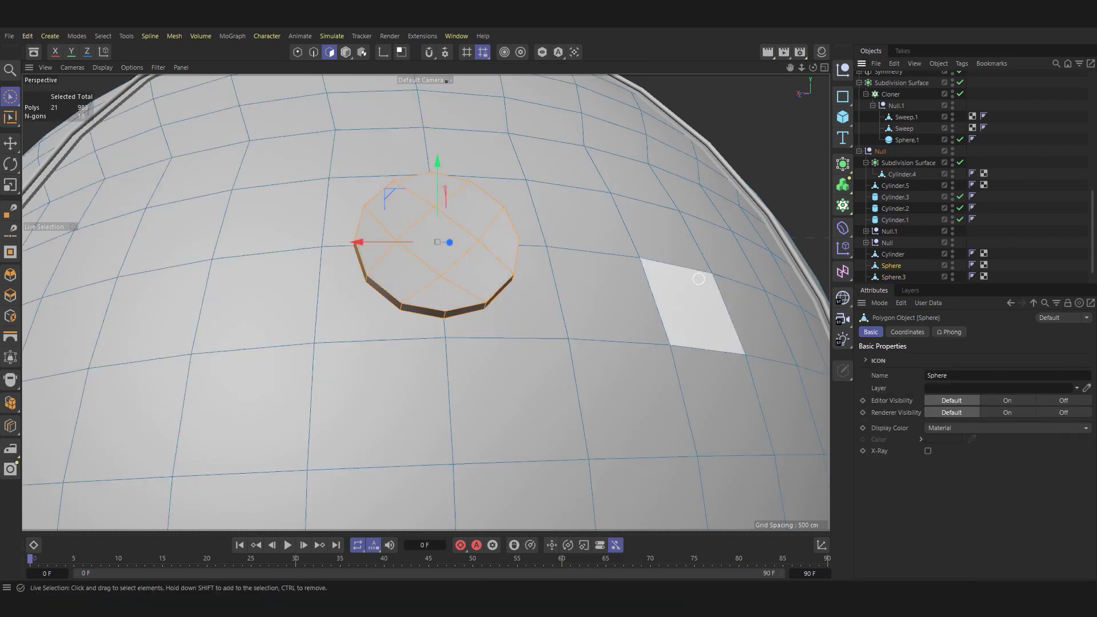
scroll(650, 283, down, 5)
alt+drag(650, 284, 103, 252)
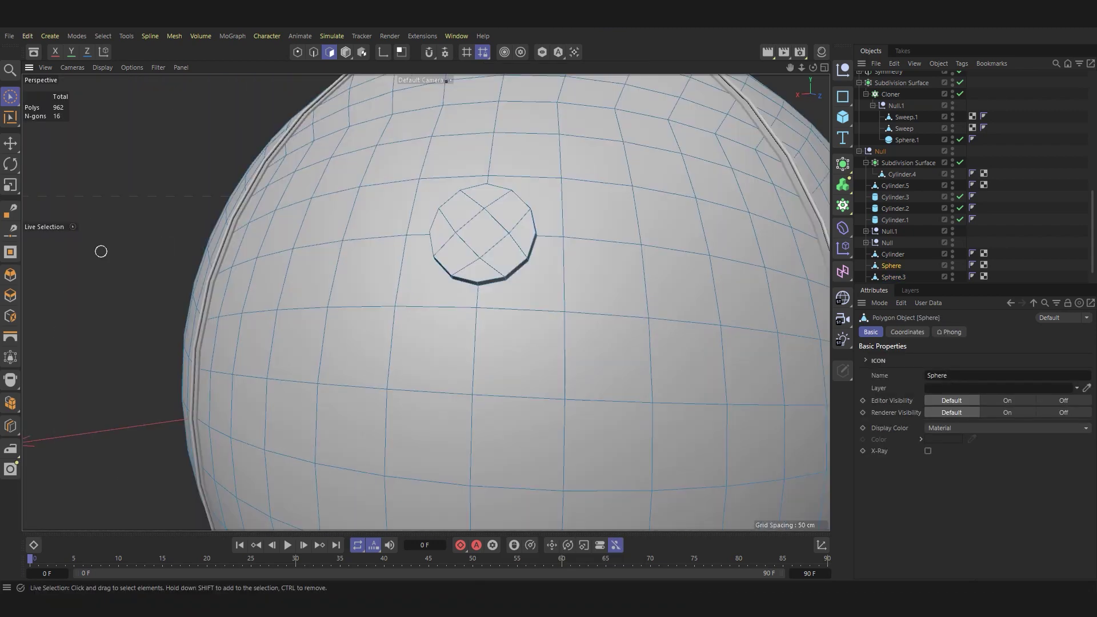
scroll(103, 252, up, 5)
alt+drag(577, 245, 514, 252)
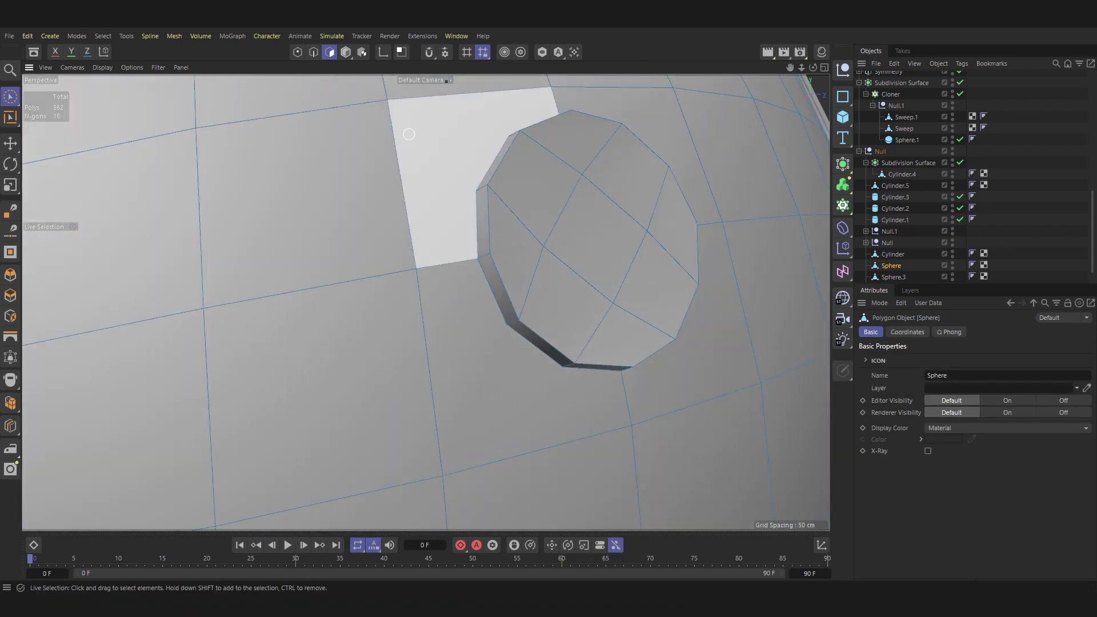
key(u)
key(l)
click(492, 280)
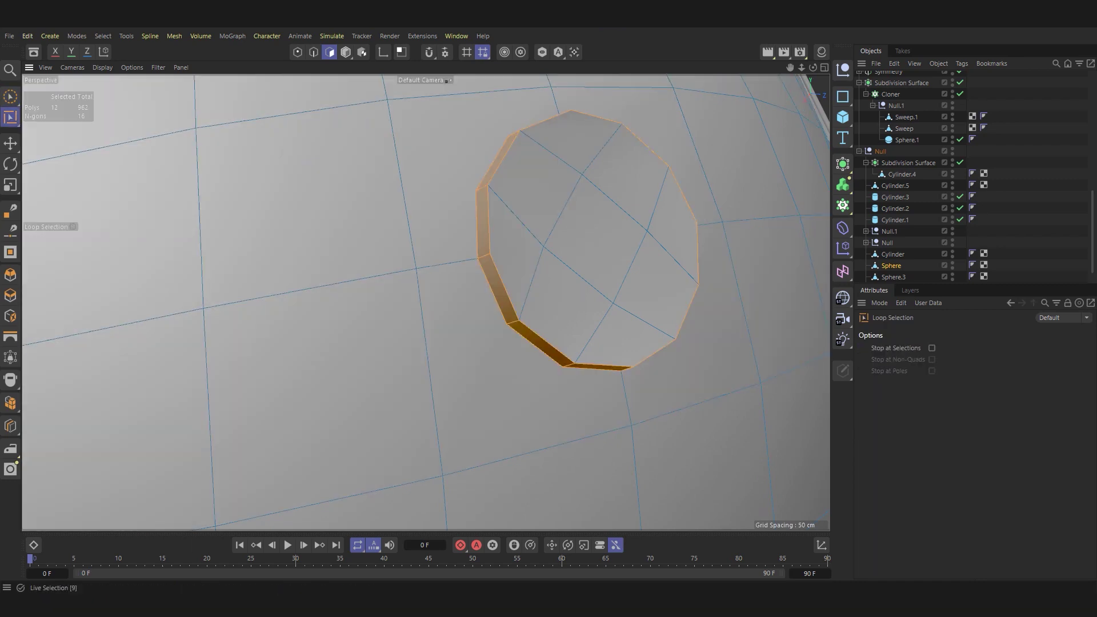
click(11, 96)
shift+drag(571, 171, 617, 320)
right_click(576, 267)
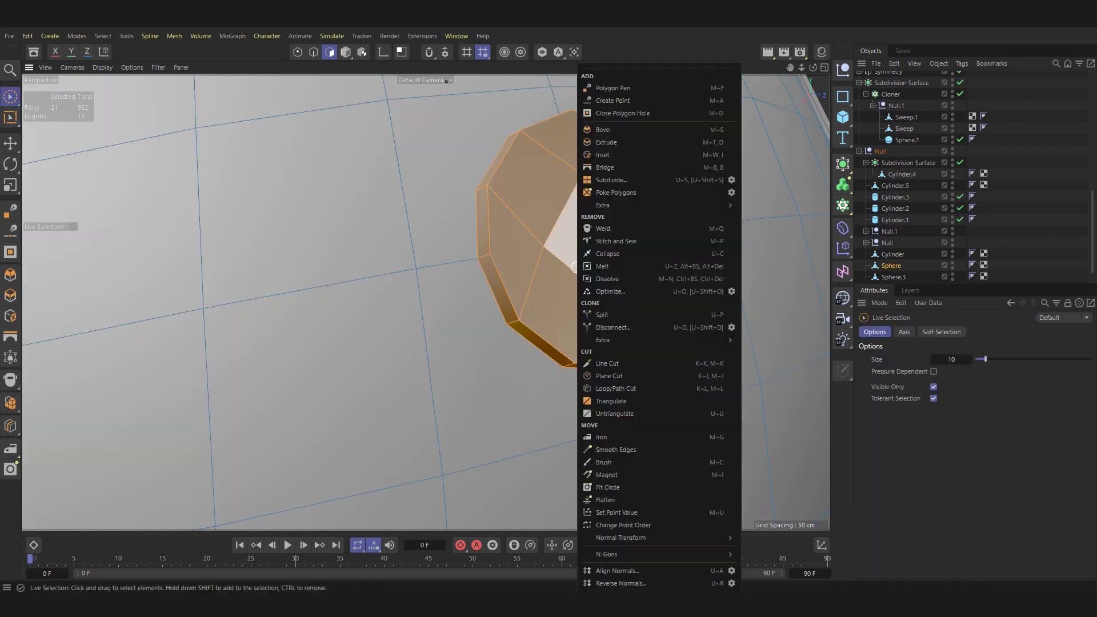
Split the rim and cap into Sphere.4; put the dome under a disabled Subdivision Surface with wireframe shading.
click(628, 315)
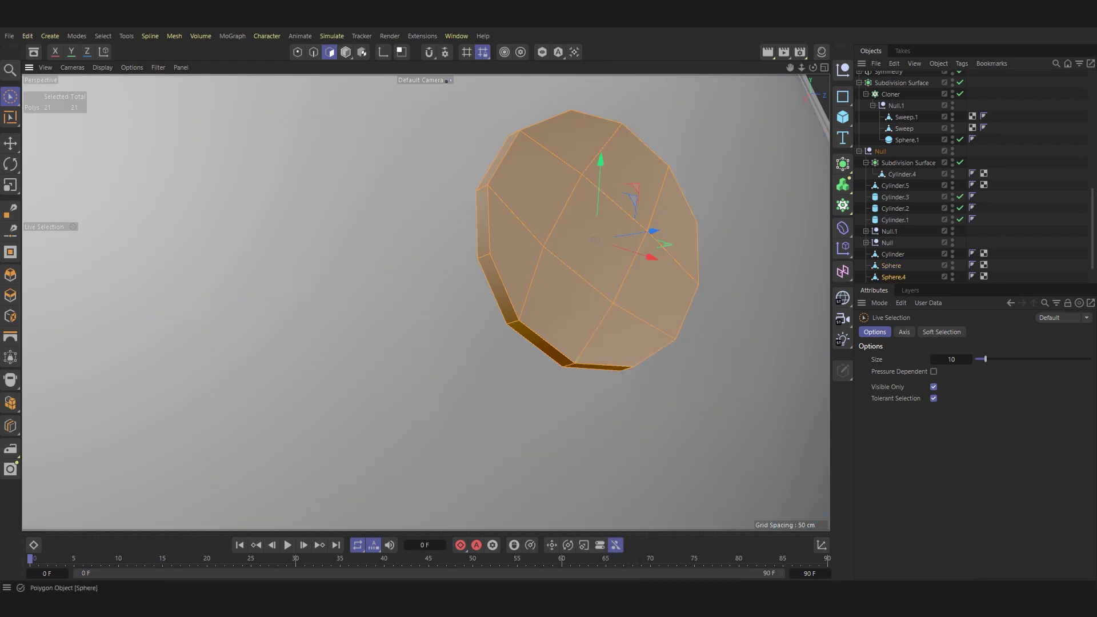
scroll(506, 324, down, 5)
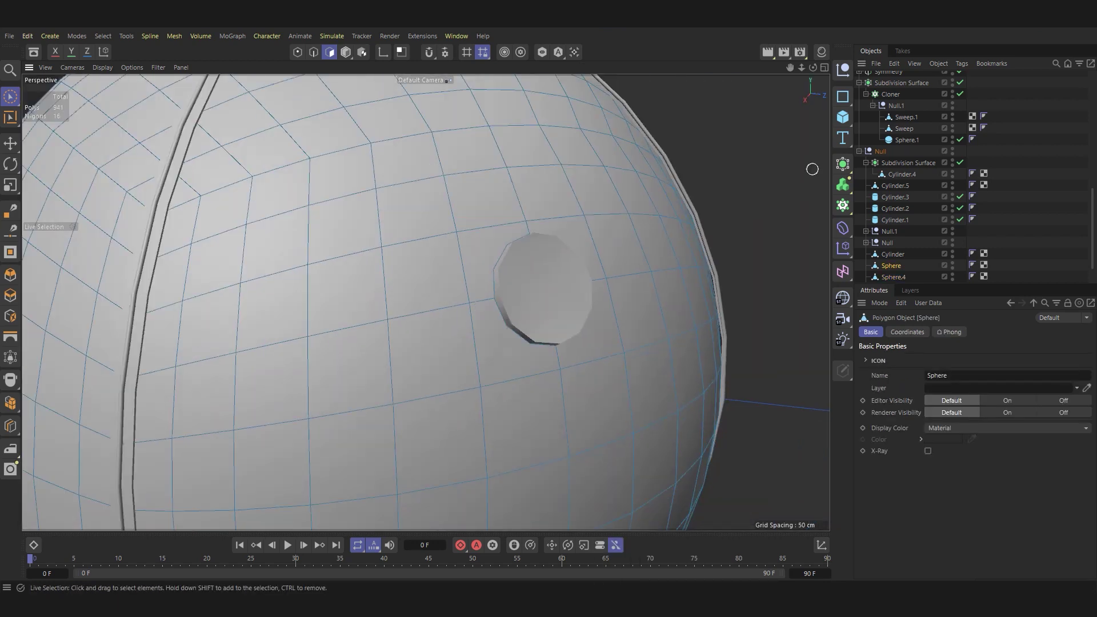
alt+click(843, 164)
scroll(532, 259, up, 5)
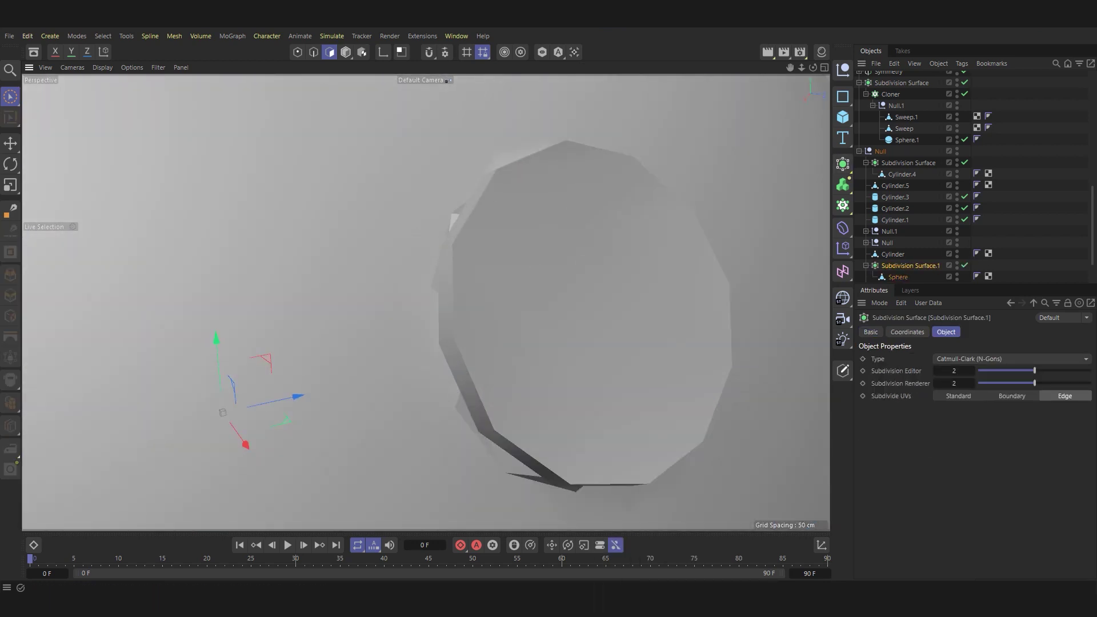
key(n)
key(b)
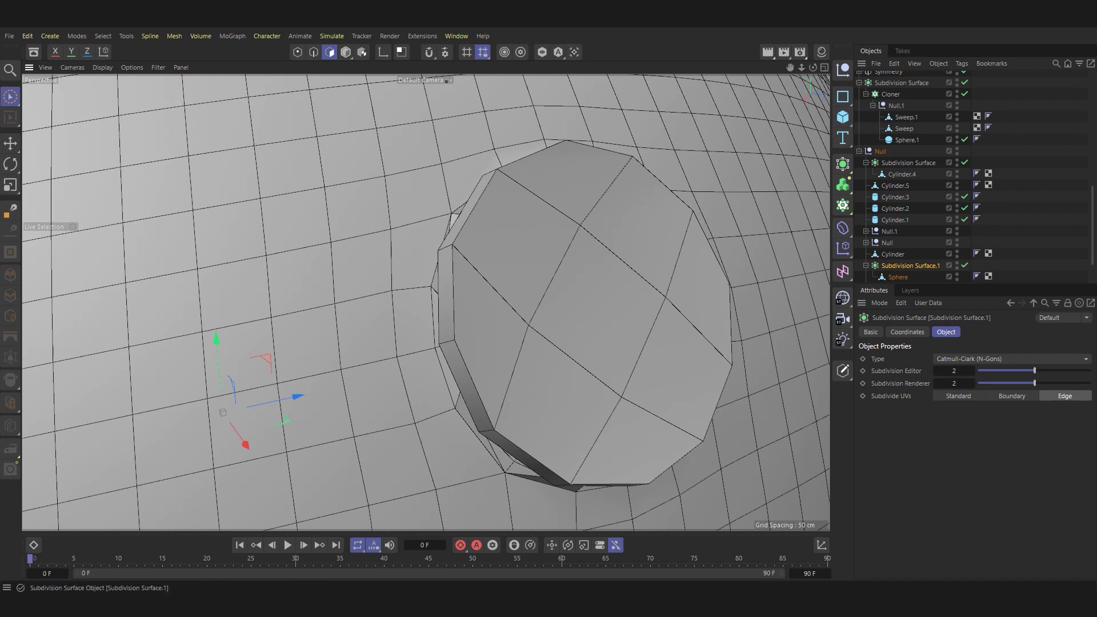
scroll(425, 303, down, 3)
key(q)
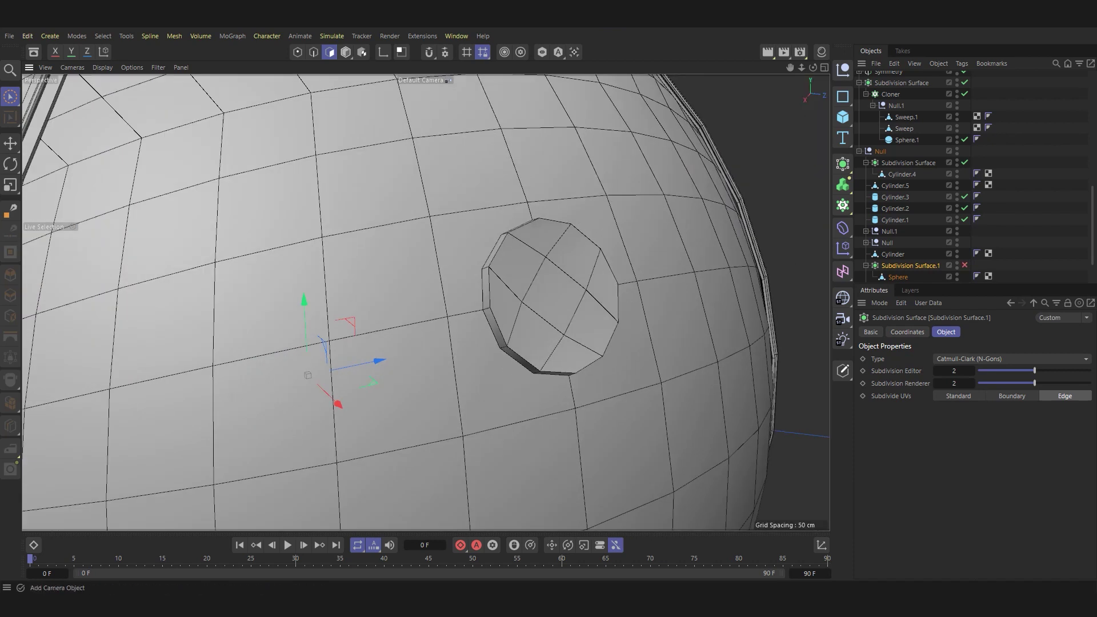
Prepare Sphere.4 for rim loop cuts and parent it under its own disabled Subdivision Surface.
click(551, 297)
key(e)
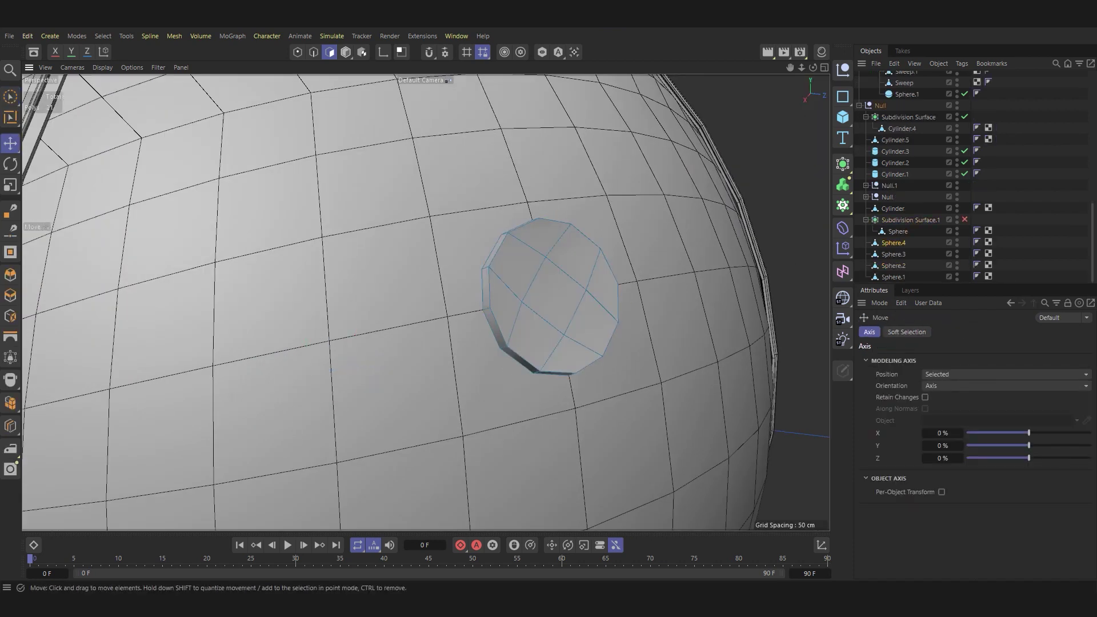
key(k)
key(l)
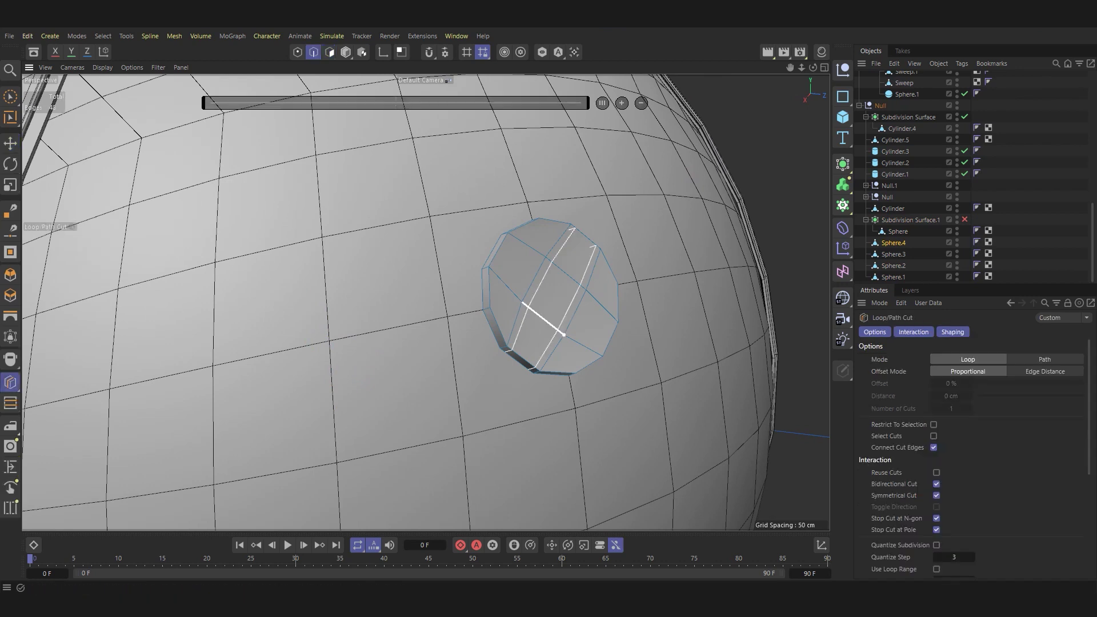
scroll(563, 334, up, 5)
scroll(563, 334, up, 5)
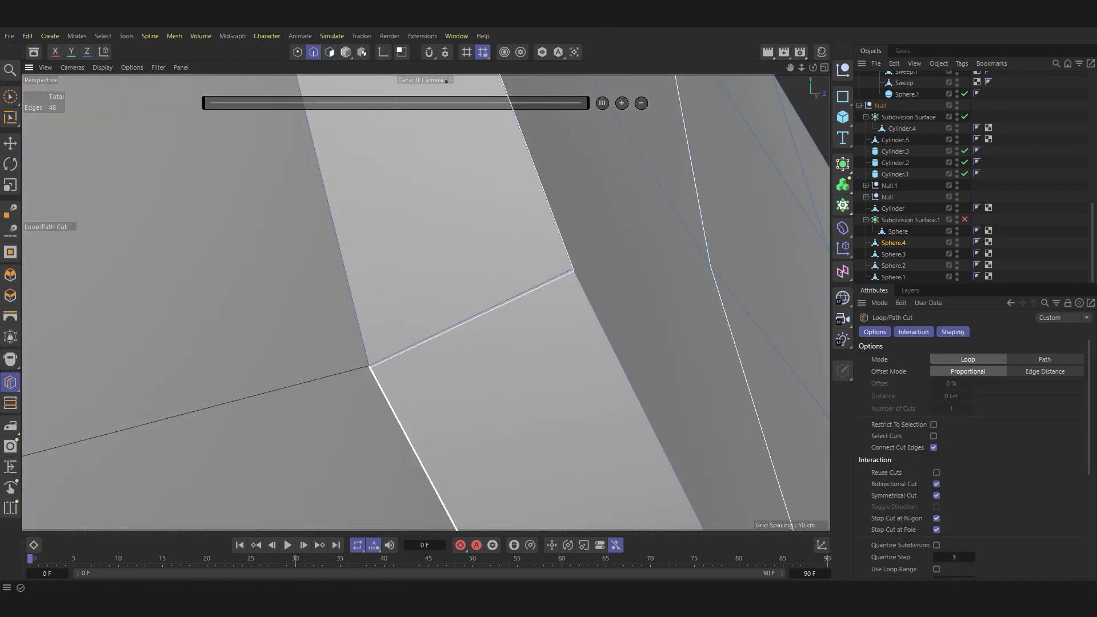
scroll(369, 365, down, 5)
scroll(413, 312, down, 3)
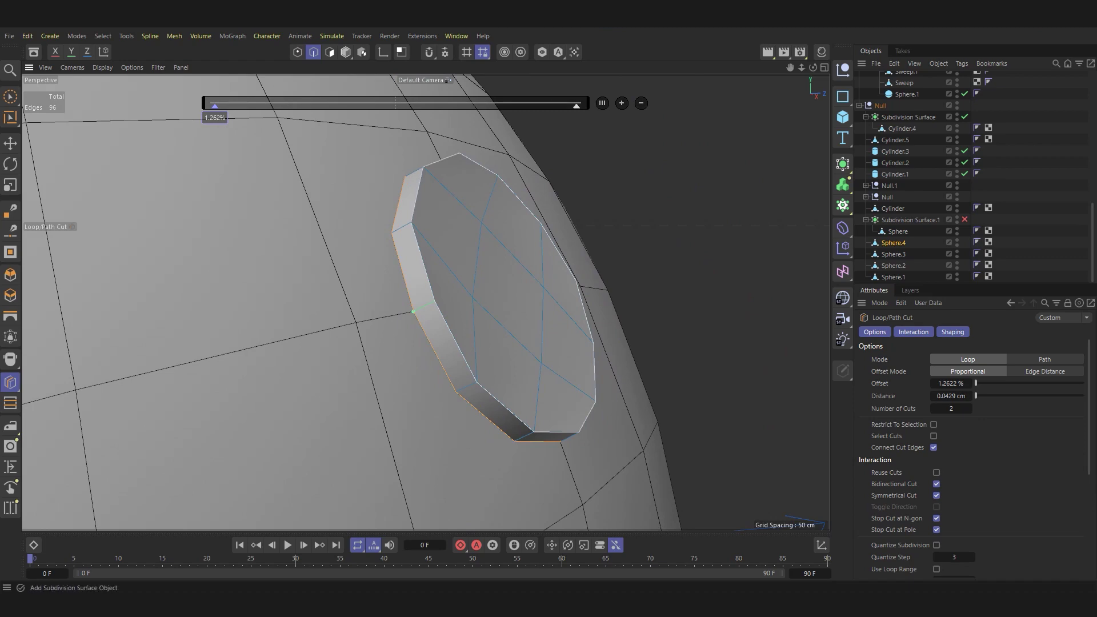
alt+click(843, 164)
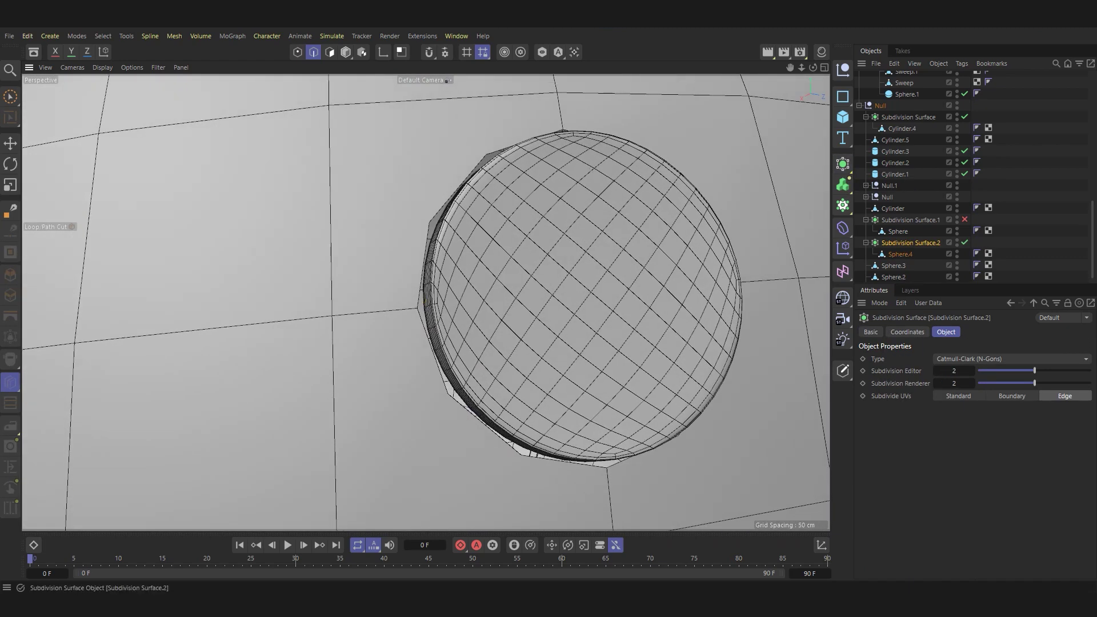
click(964, 242)
Reselect the dome sphere and hide its cap to expose the hole.
click(611, 252)
scroll(610, 250, down, 3)
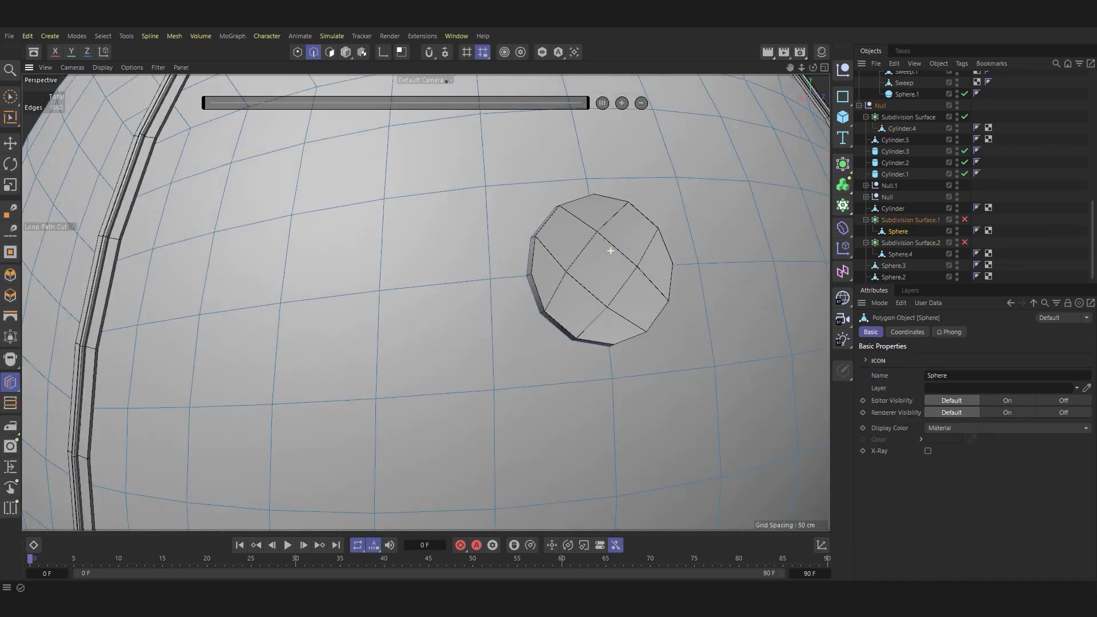
click(957, 252)
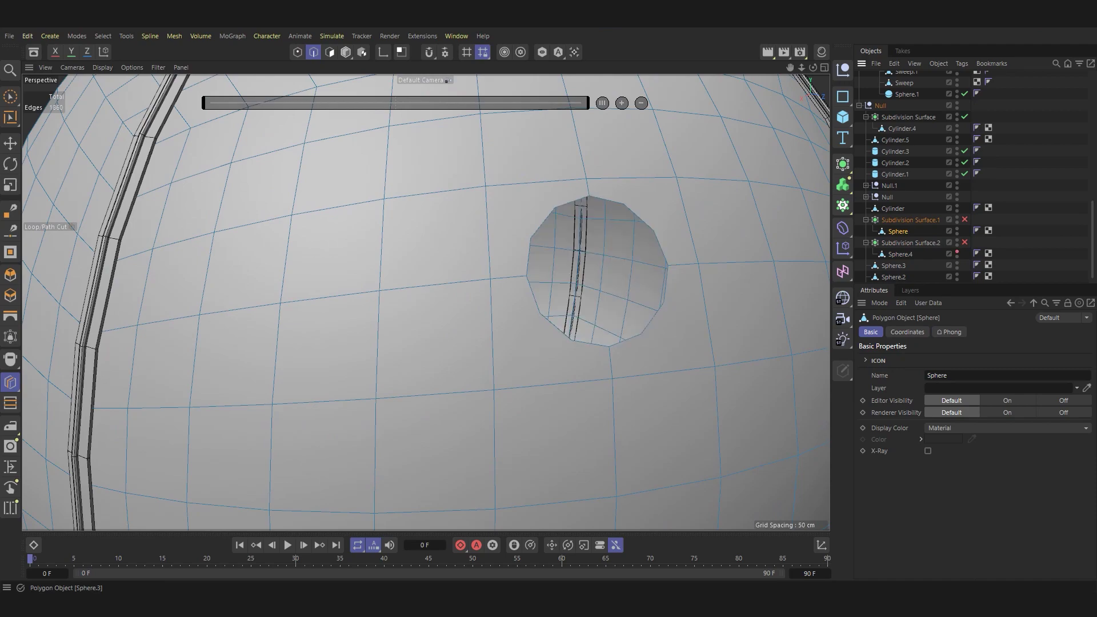
scroll(956, 240, down, 1)
scroll(611, 251, down, 3)
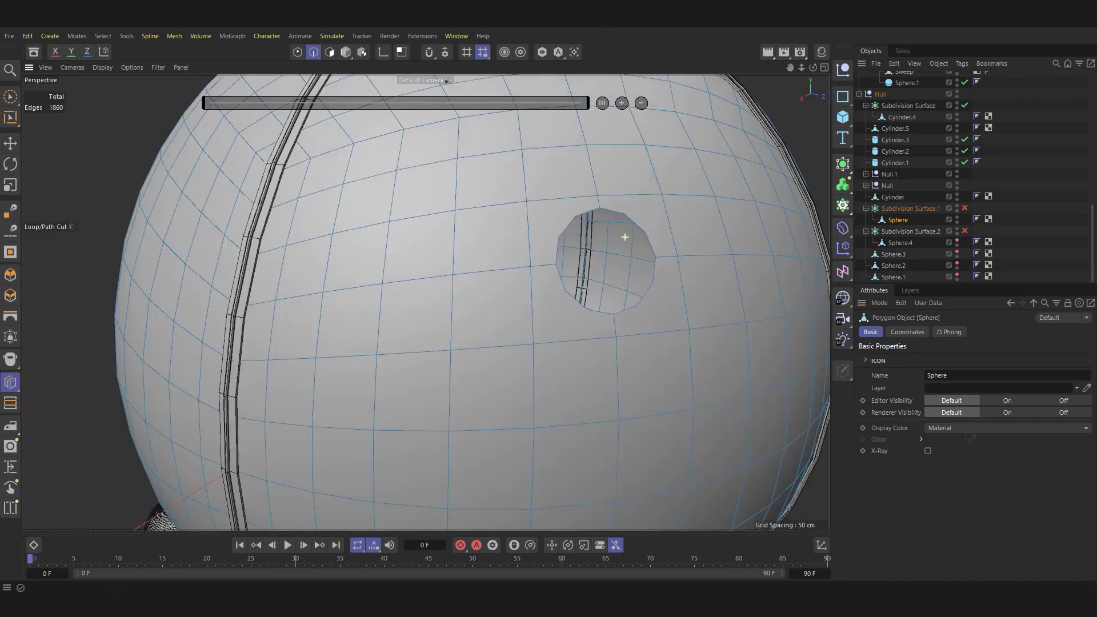
mouse_move(571, 286)
alt+mouse_down()
mouse_move(423, 296)
mouse_move(434, 309)
mouse_move(289, 252)
mouse_move(422, 240)
alt+mouse_up()
scroll(426, 302, up, 3)
scroll(457, 229, up, 3)
Line-cut new edges from the hole rim out to the top edge.
right_click(484, 56)
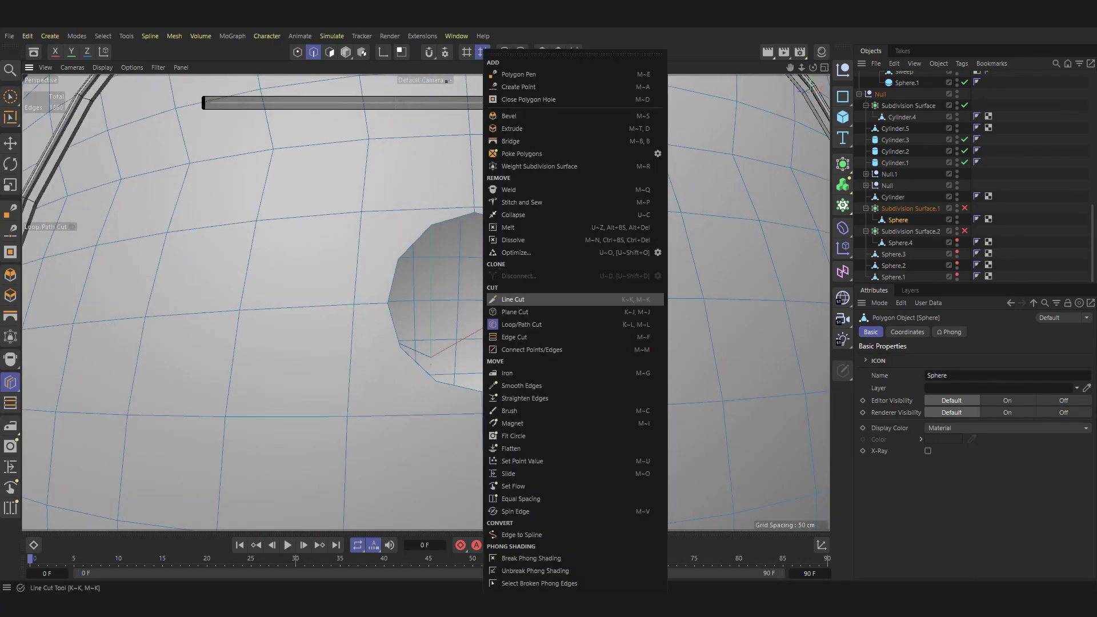
click(512, 300)
scroll(392, 278, up, 3)
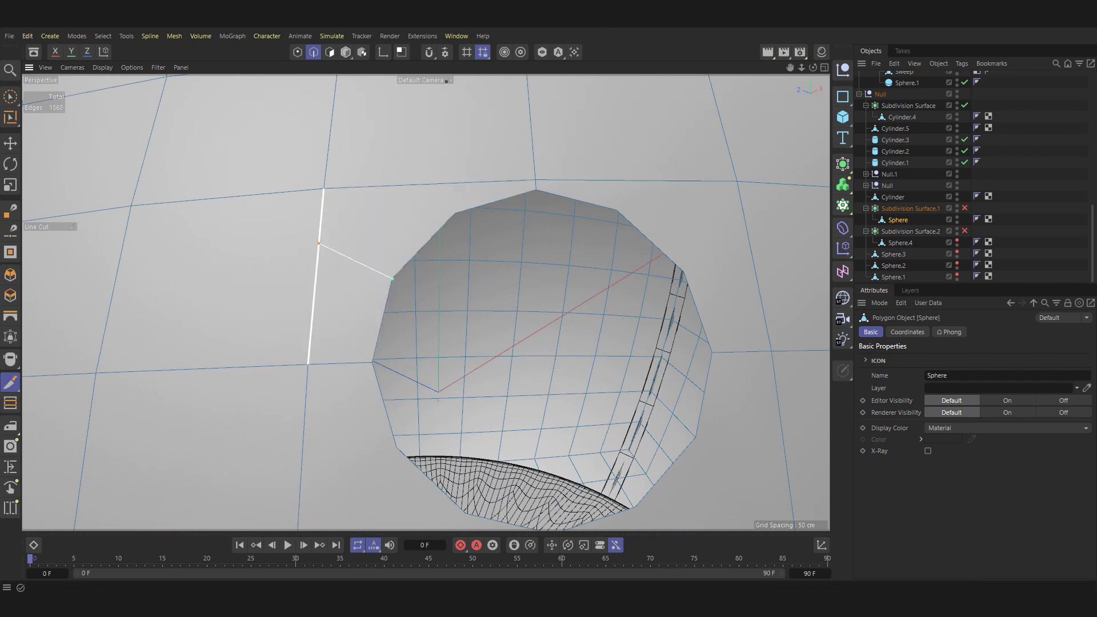
click(392, 278)
click(413, 194)
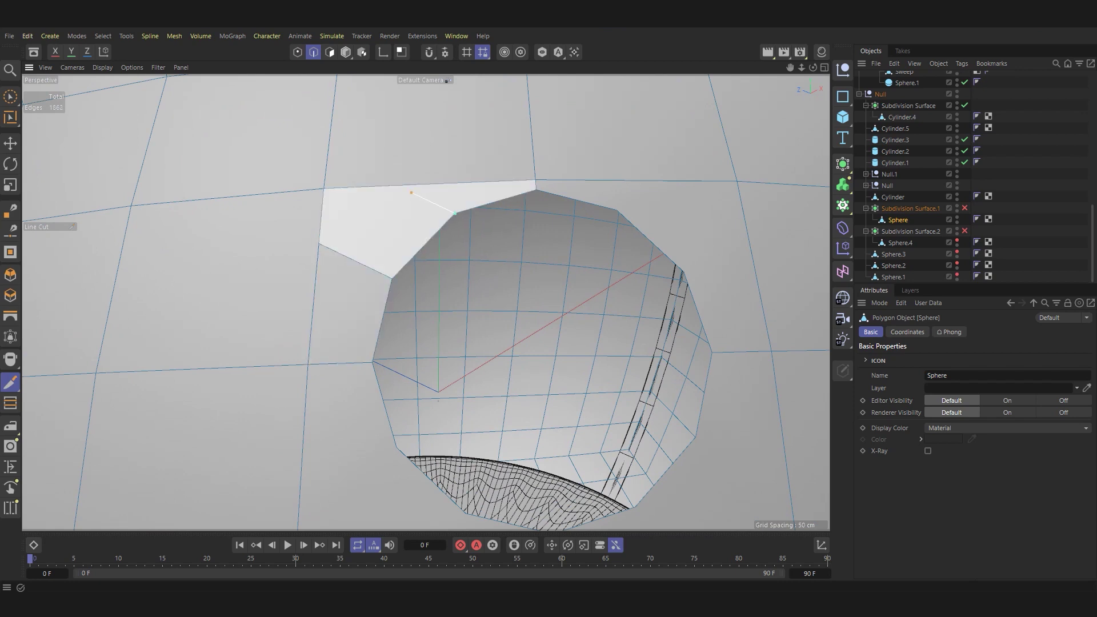
drag(411, 192, 406, 185)
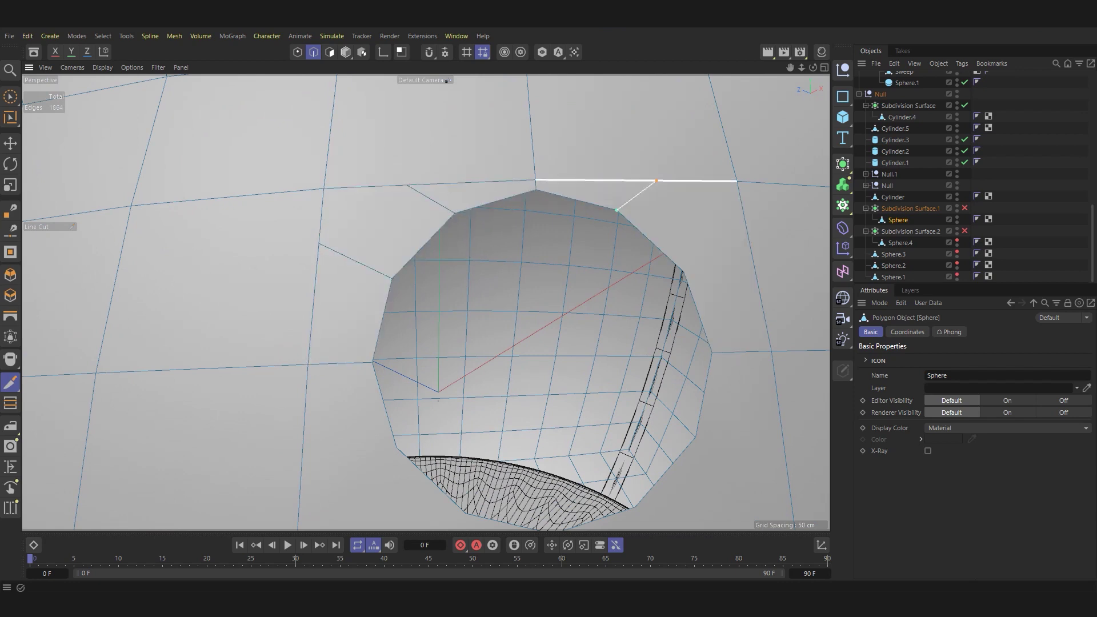
click(655, 181)
Add further cuts from rim vertices to the outer and lower edges.
click(682, 270)
alt+drag(750, 249, 425, 301)
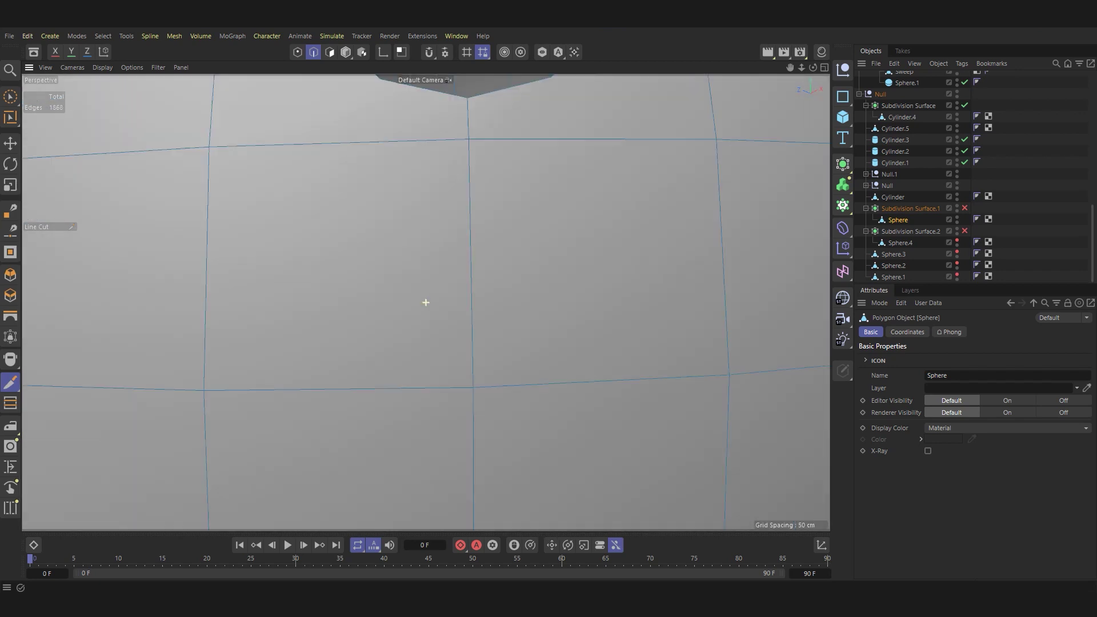
click(655, 345)
key(Escape)
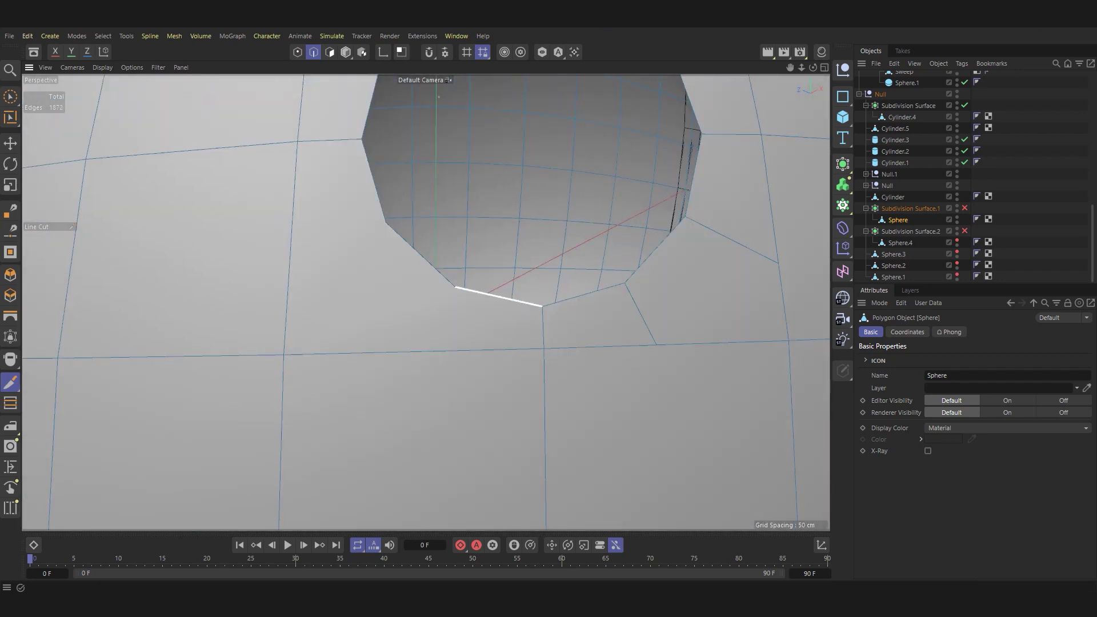
click(454, 286)
click(422, 350)
click(289, 276)
Edge-slide the hole's 12-edge rim loop by 0.2 cm.
scroll(289, 276, down, 5)
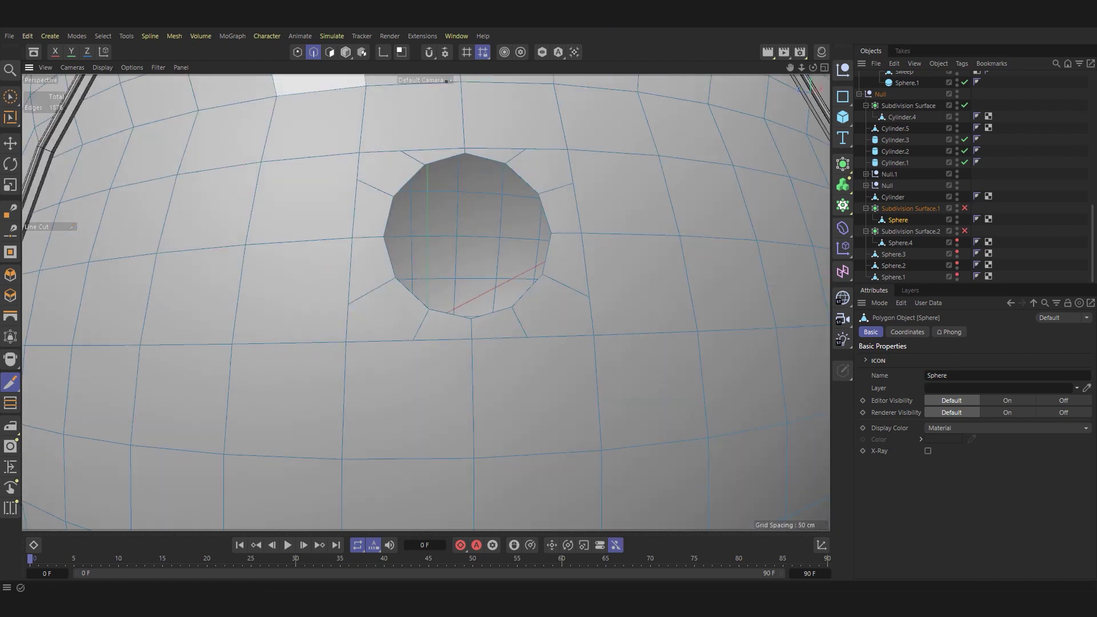
key(e)
key(m)
key(o)
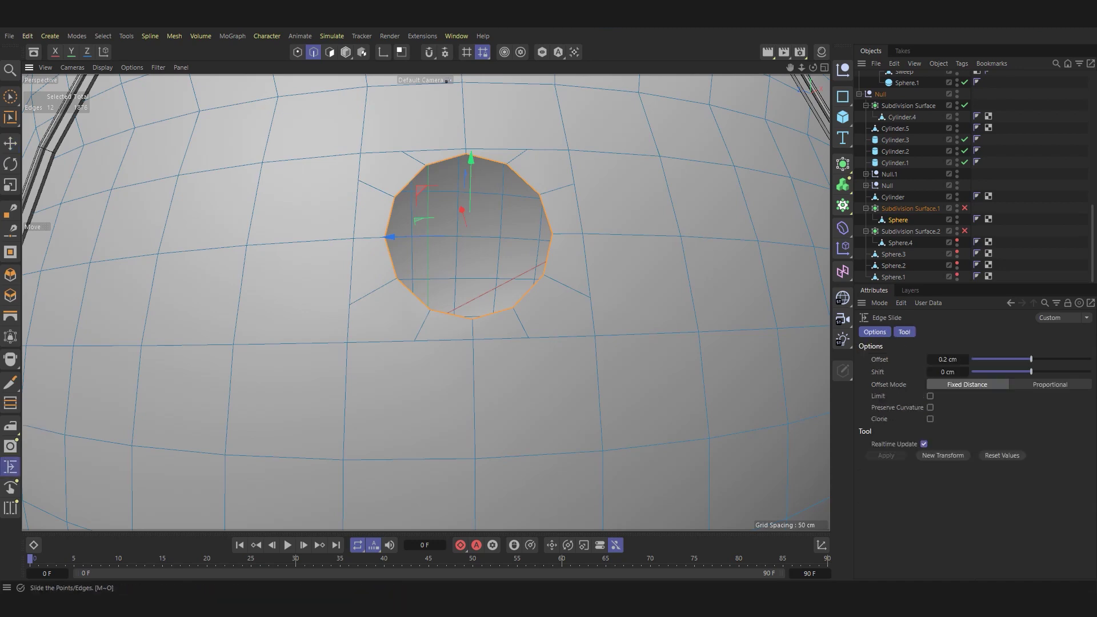
scroll(457, 308, up, 2)
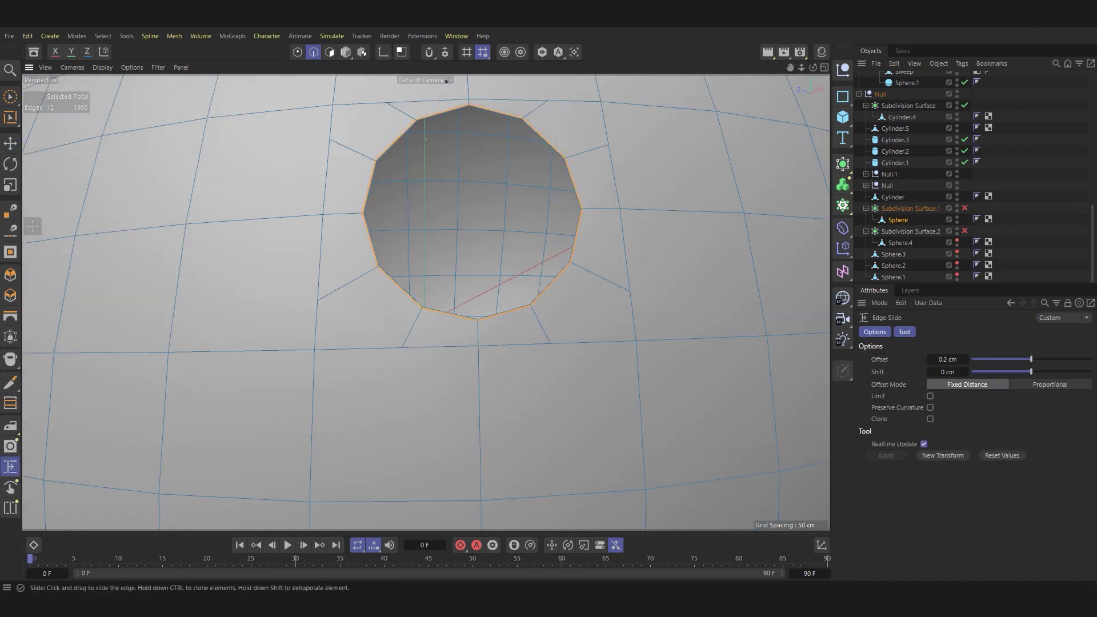
scroll(423, 298, down, 5)
alt+drag(423, 298, 514, 297)
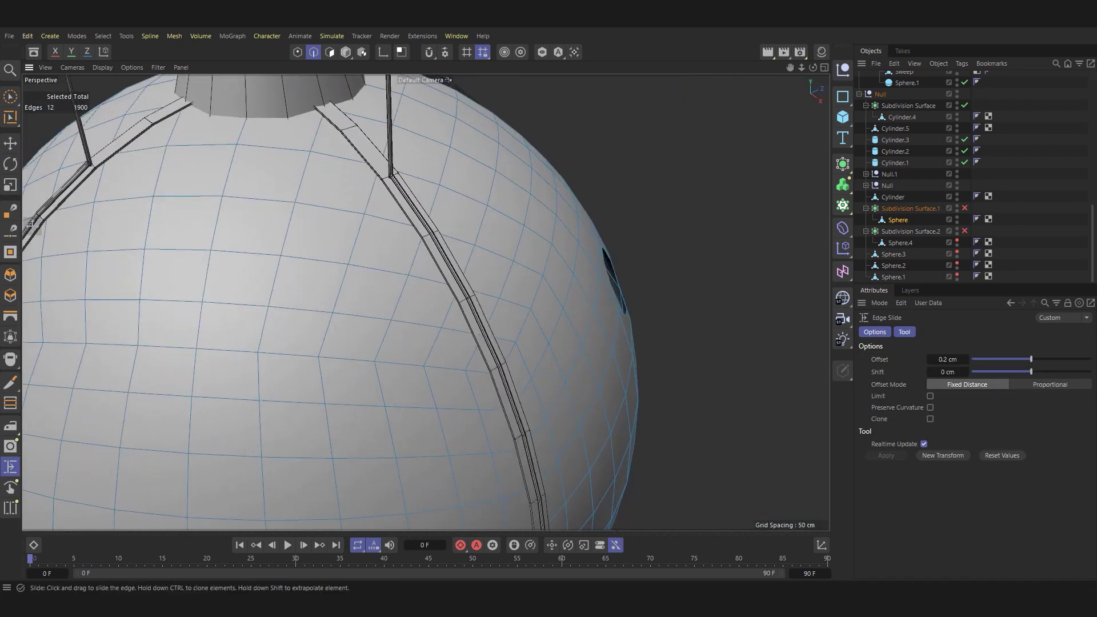
alt+drag(423, 303, 424, 303)
scroll(423, 303, up, 3)
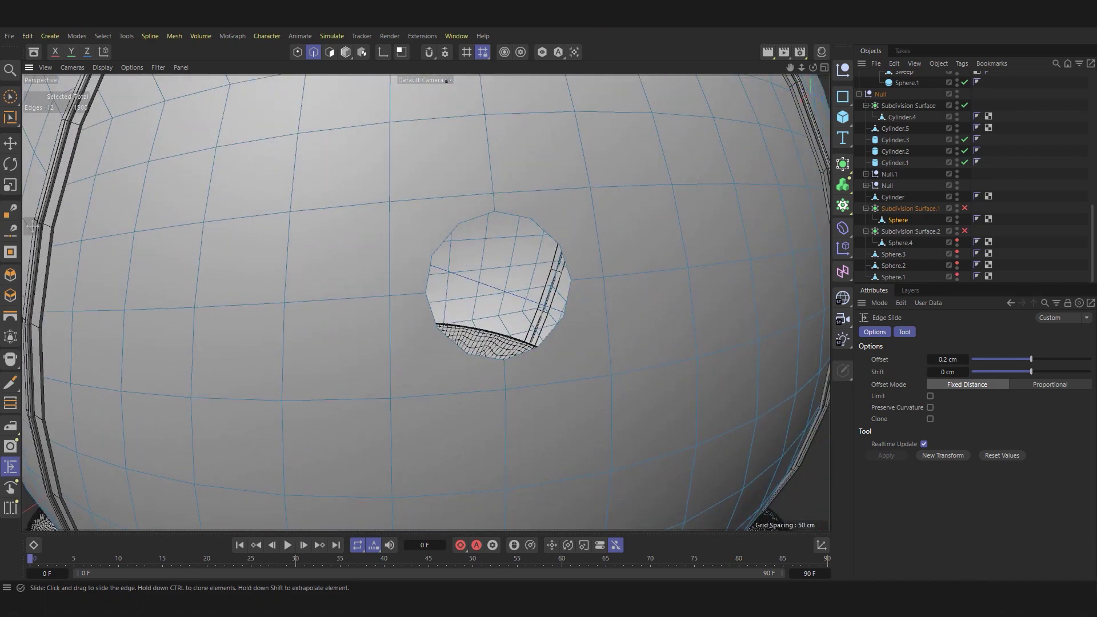
scroll(423, 304, up, 2)
key(k)
key(k)
scroll(423, 303, down, 2)
Cut an edge from the hole's rim to the edge above it.
scroll(423, 303, up, 2)
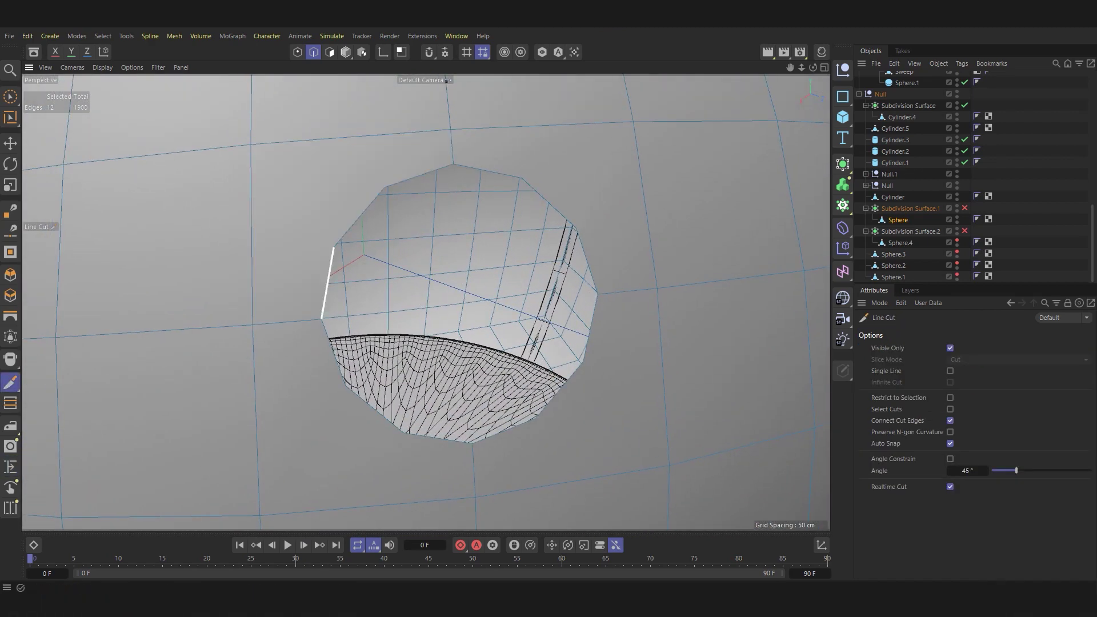
click(333, 247)
click(385, 187)
click(521, 178)
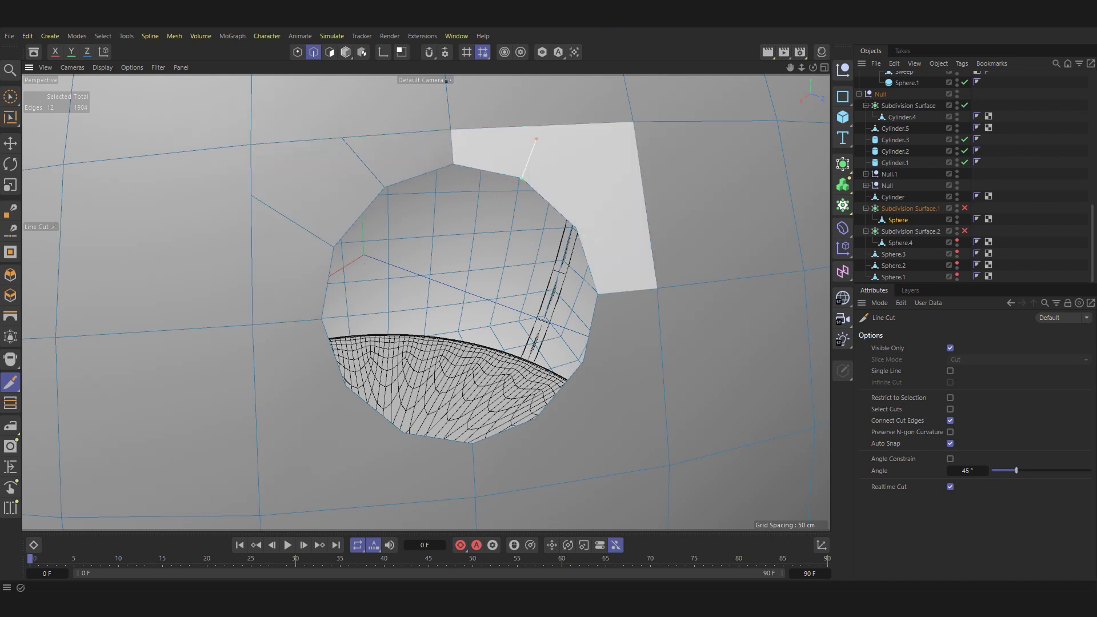
click(539, 127)
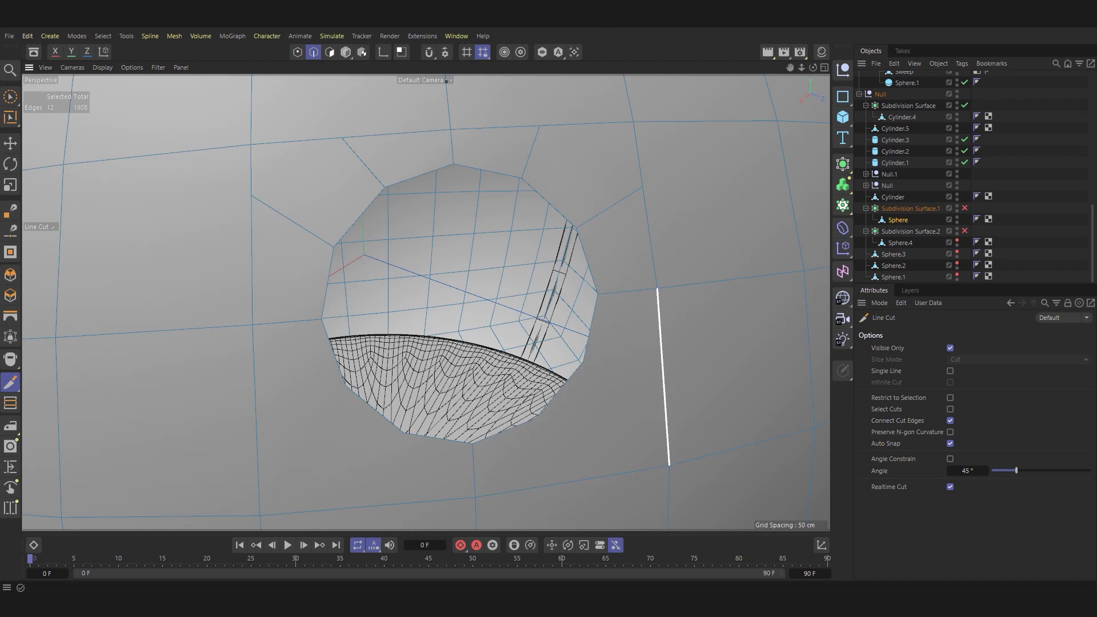
Cut three edges from the lower hole rim to the lower polygon edges.
click(535, 419)
click(592, 477)
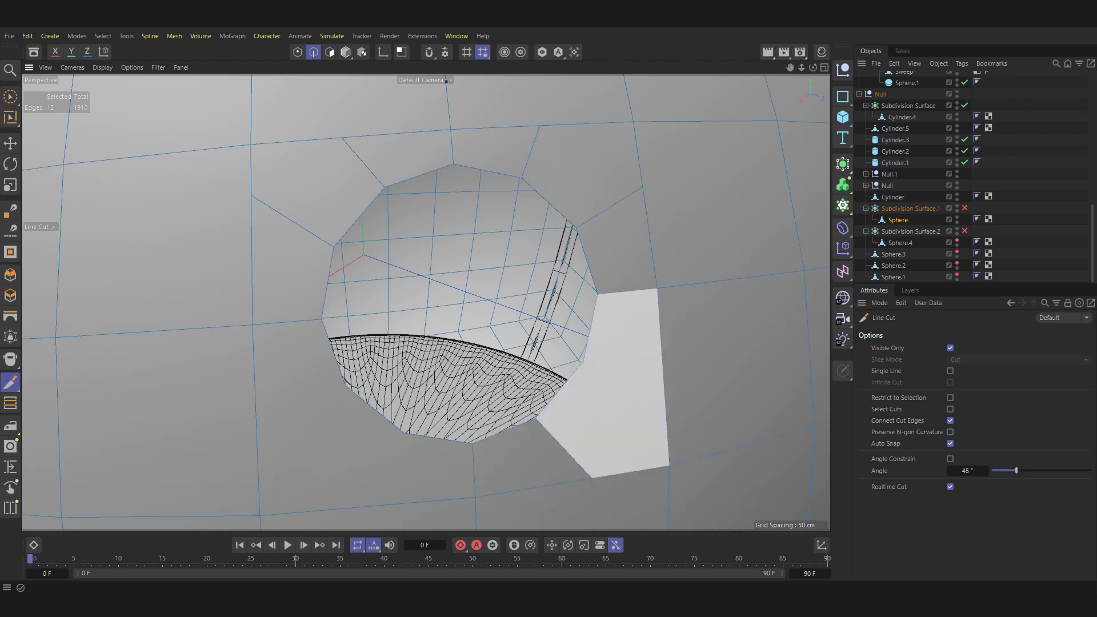
click(582, 362)
click(666, 410)
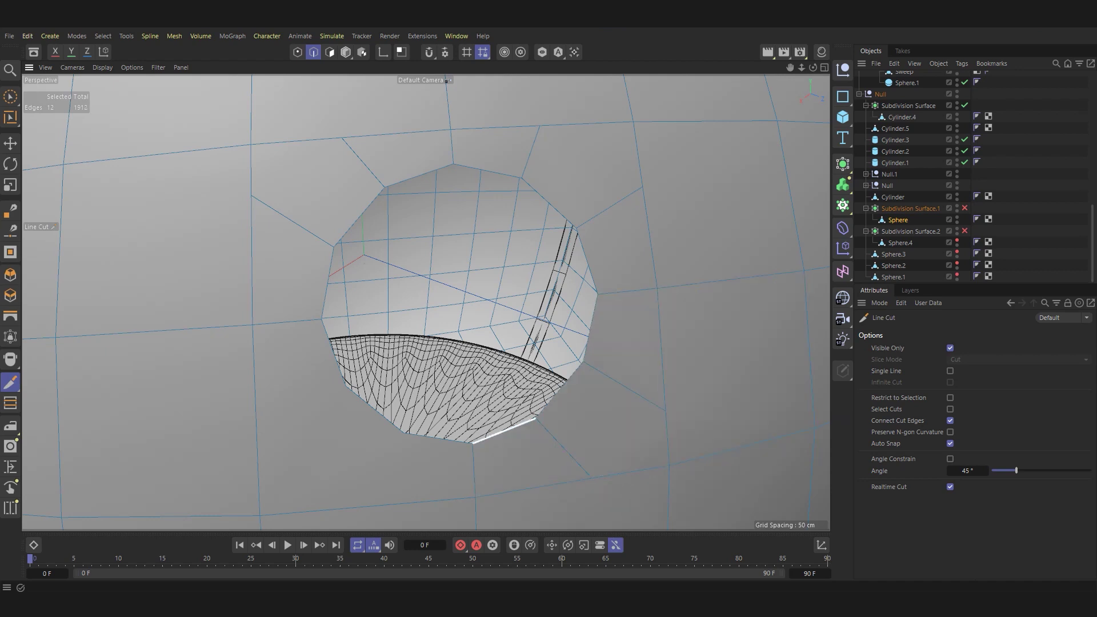
click(403, 432)
click(419, 501)
mouse_move(400, 434)
alt+mouse_down()
mouse_move(344, 427)
mouse_move(365, 394)
alt+mouse_up()
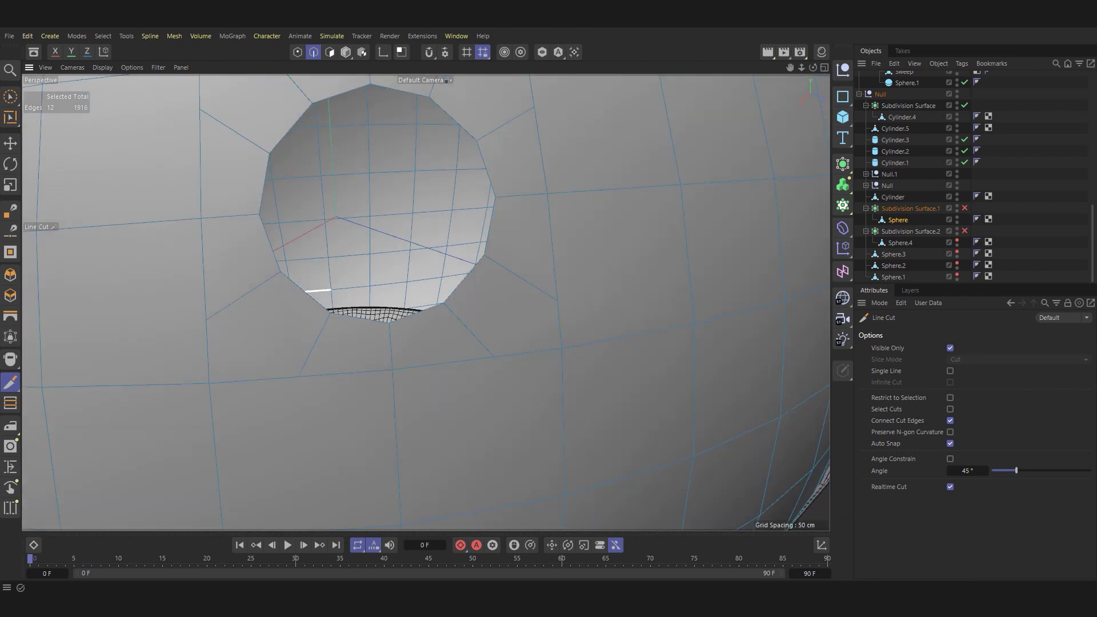
Briefly switch to Edge Slide and view the whole sphere.
key(e)
scroll(426, 302, up, 3)
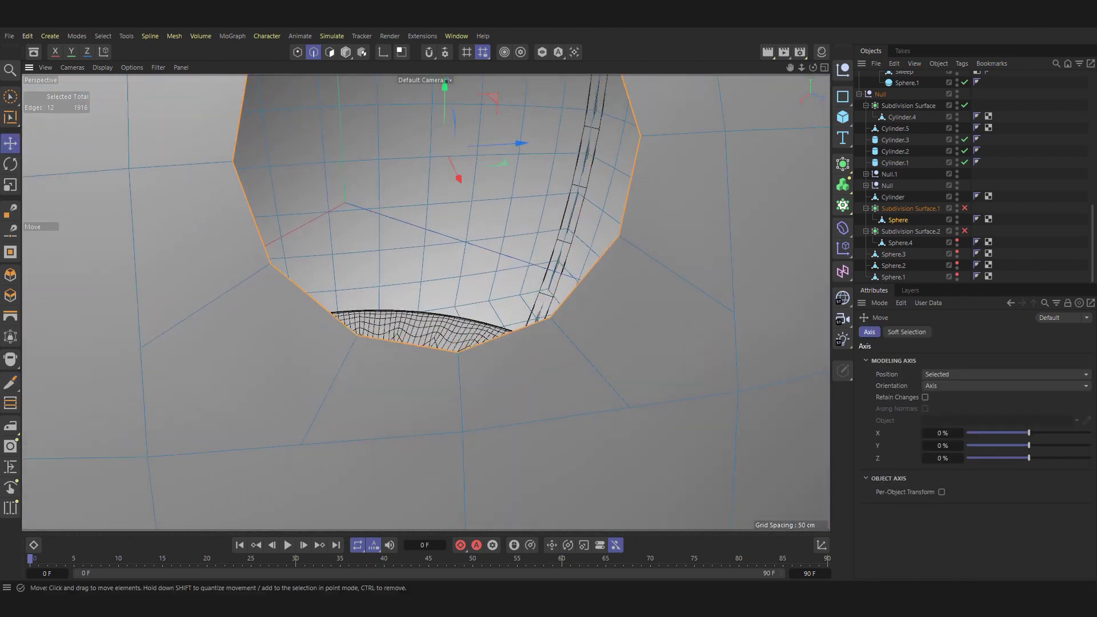
key(m)
key(o)
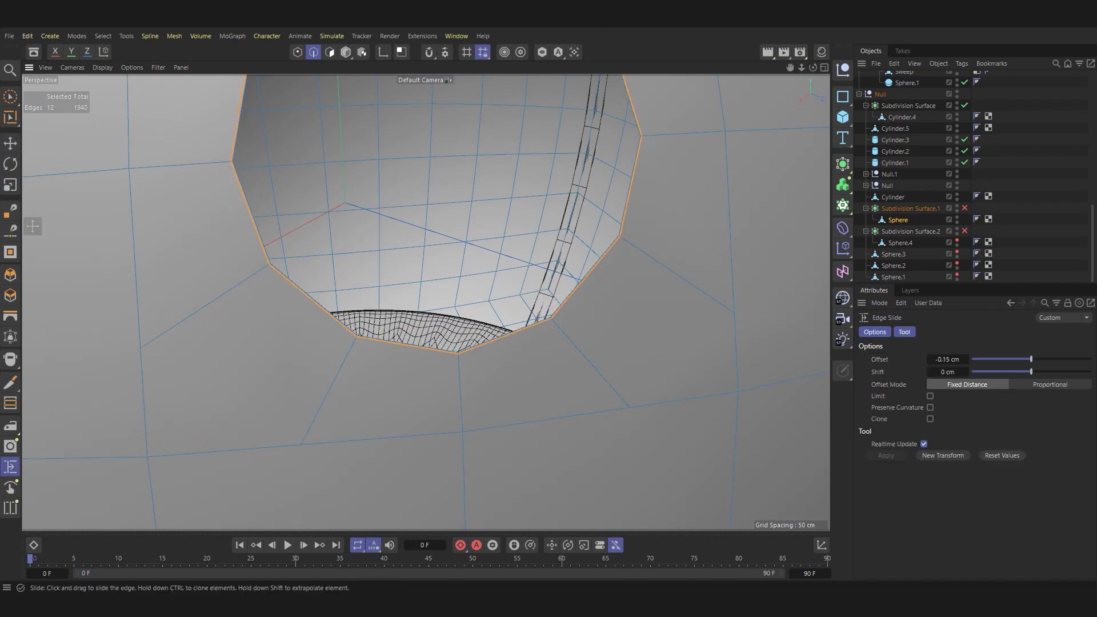
scroll(286, 360, down, 2)
scroll(286, 360, down, 5)
key(e)
mouse_move(286, 360)
alt+mouse_down()
mouse_move(442, 315)
mouse_move(453, 322)
mouse_move(424, 282)
alt+mouse_up()
scroll(424, 283, up, 5)
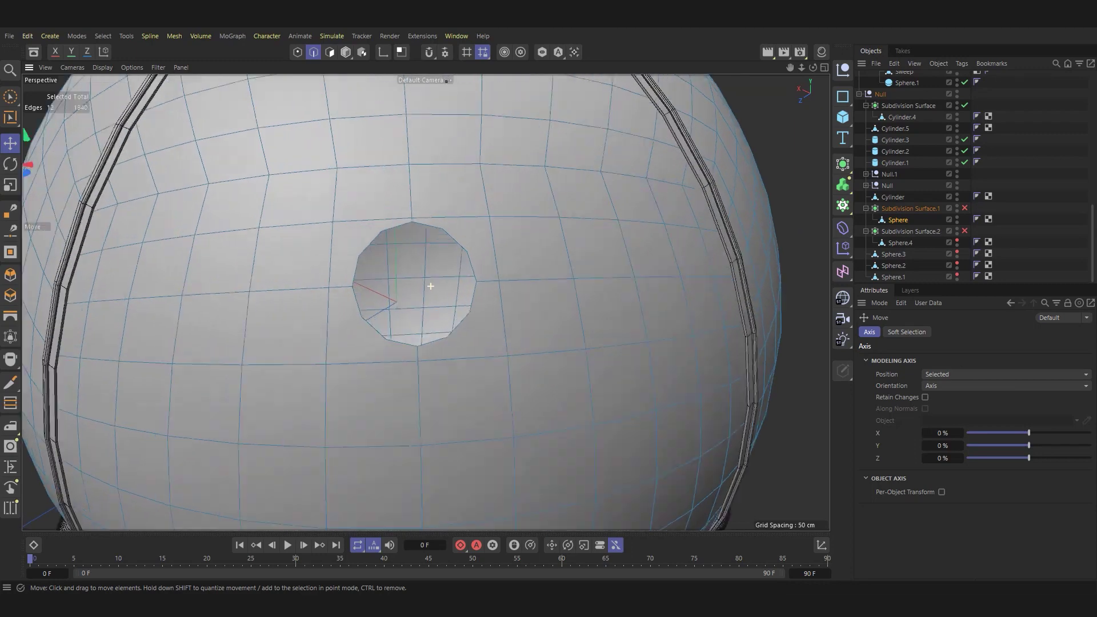
scroll(425, 282, up, 3)
scroll(424, 283, up, 3)
Add cuts from the hole's upper-left and right rim to the top and bottom edges.
key(k)
key(k)
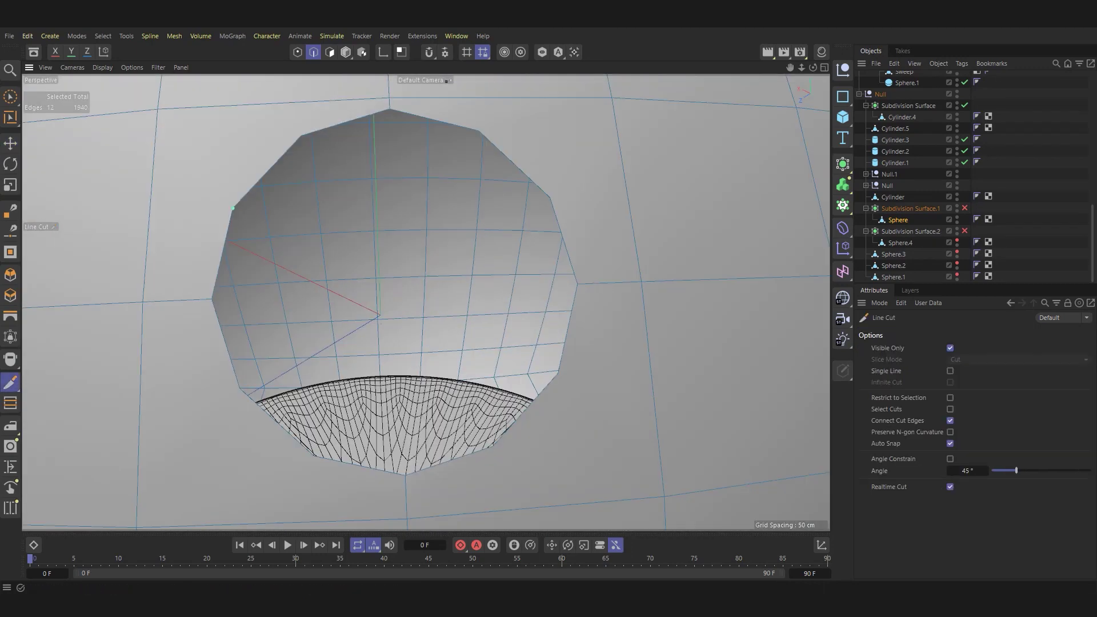
key(Escape)
click(233, 208)
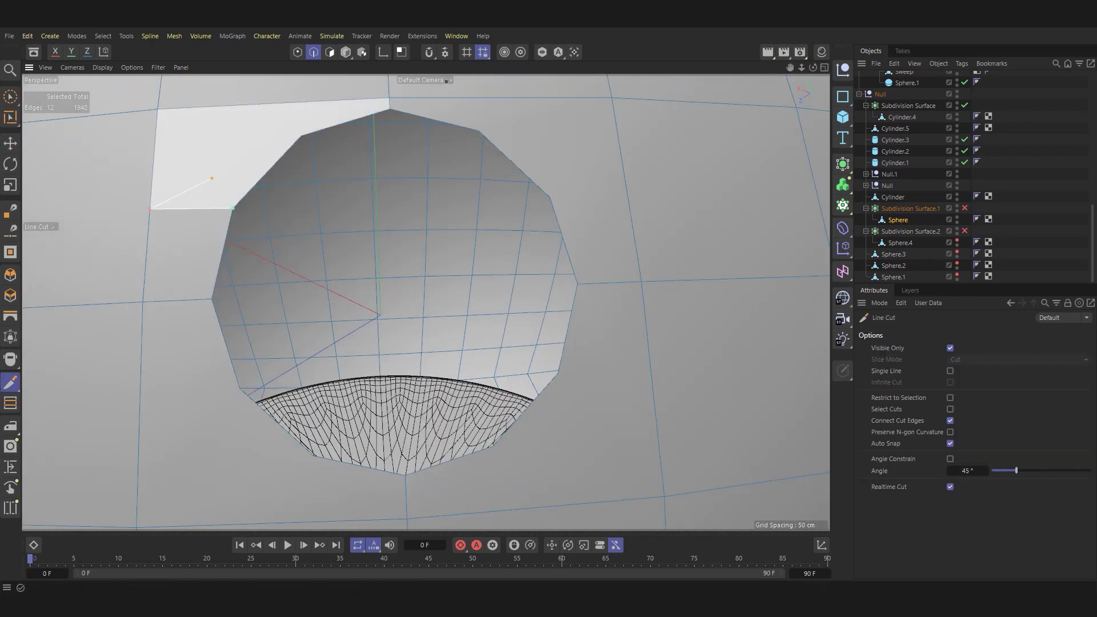
key(Escape)
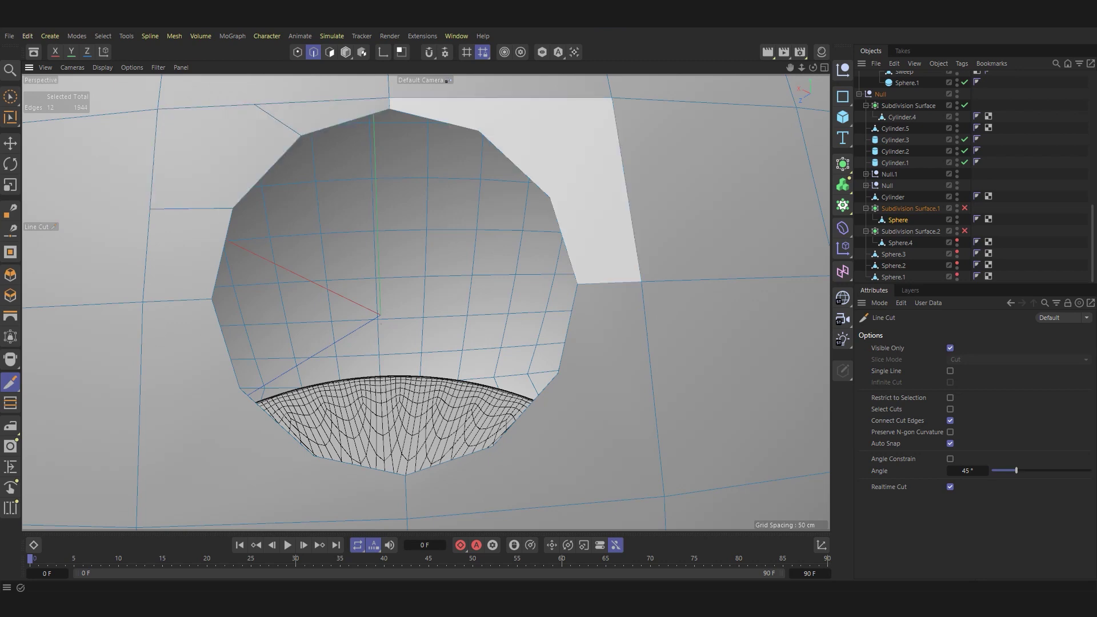
click(522, 98)
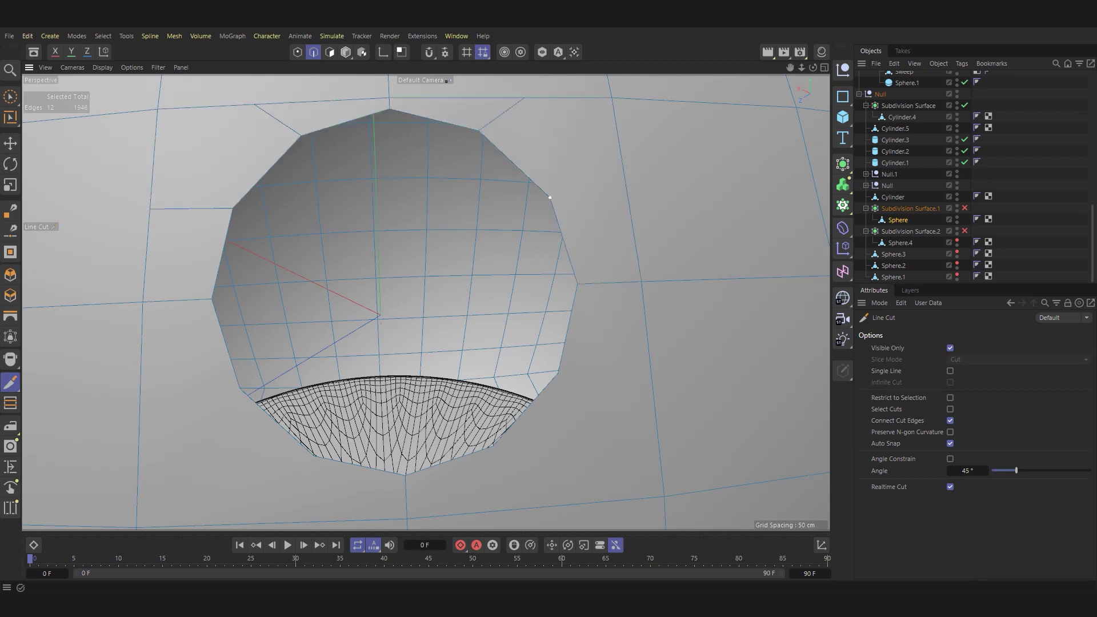
click(549, 197)
click(557, 372)
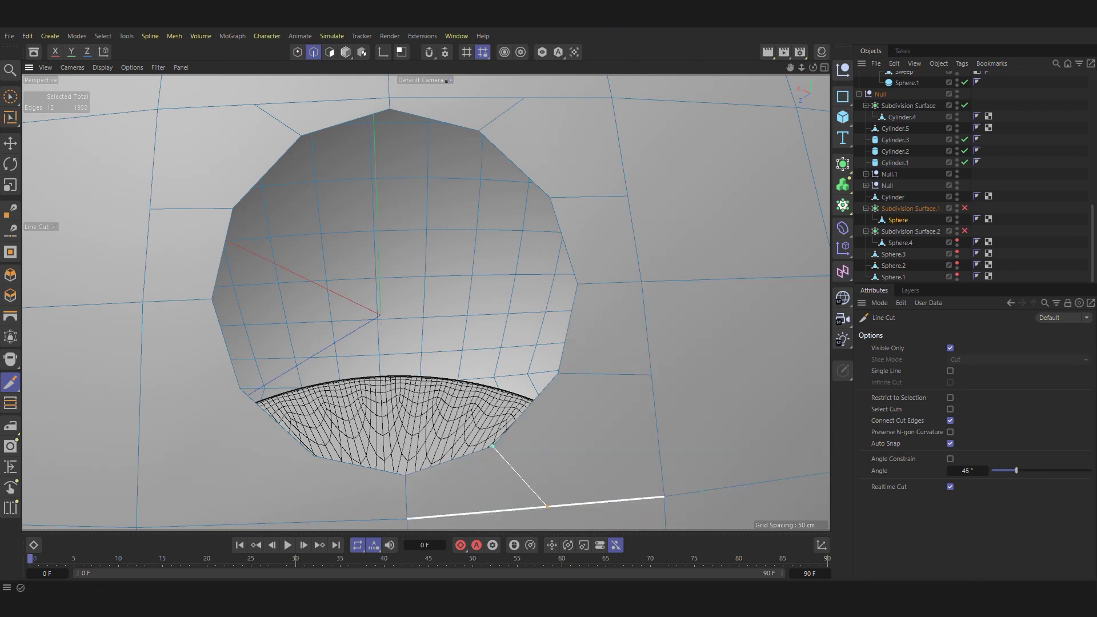
alt+drag(543, 507, 397, 385)
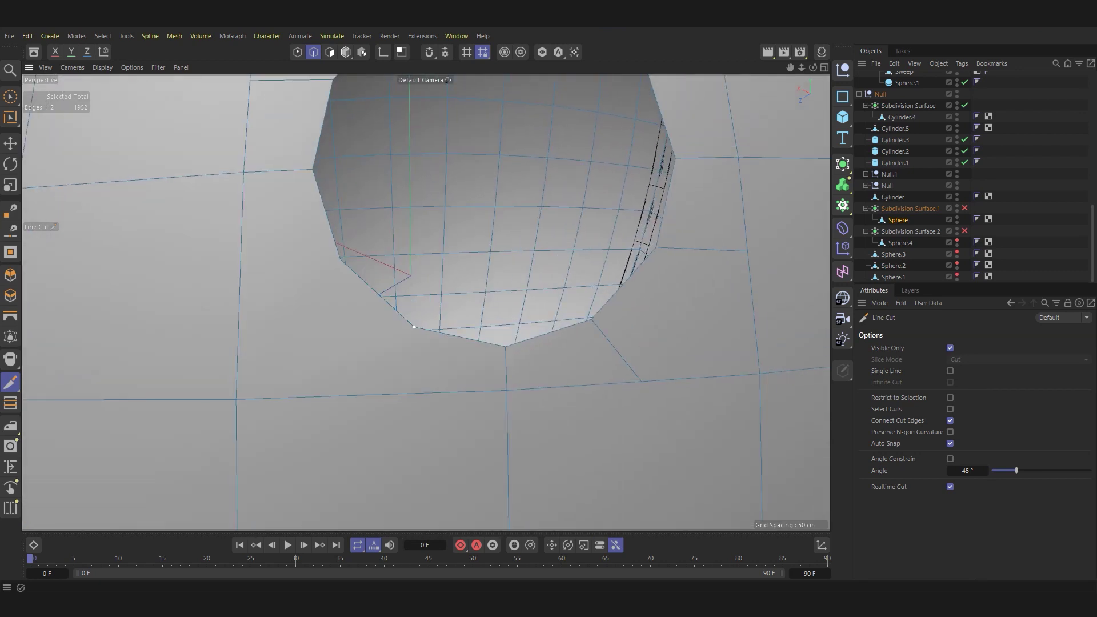
click(348, 395)
Switch to Edge Slide, then back to the Move tool.
scroll(297, 302, down, 4)
key(e)
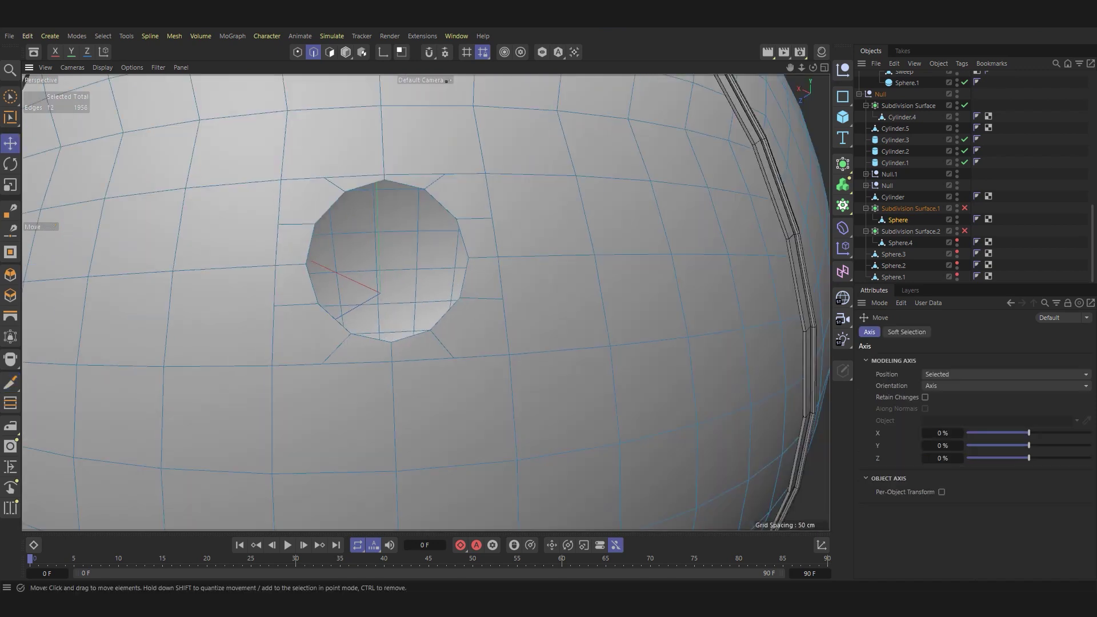
click(10, 466)
scroll(377, 257, up, 5)
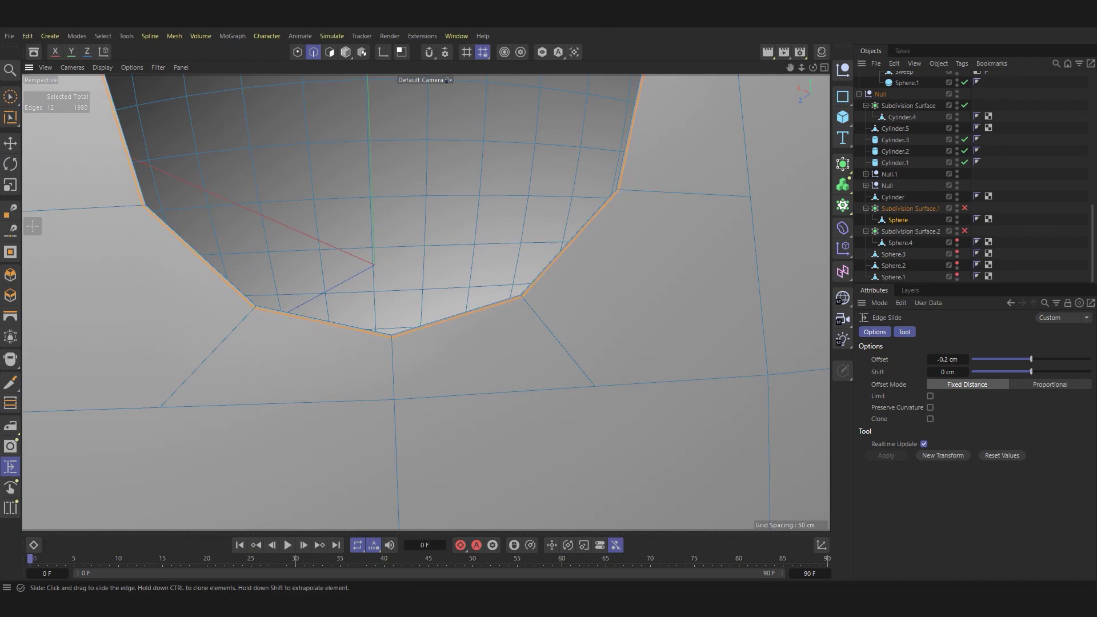
key(e)
scroll(403, 358, down, 5)
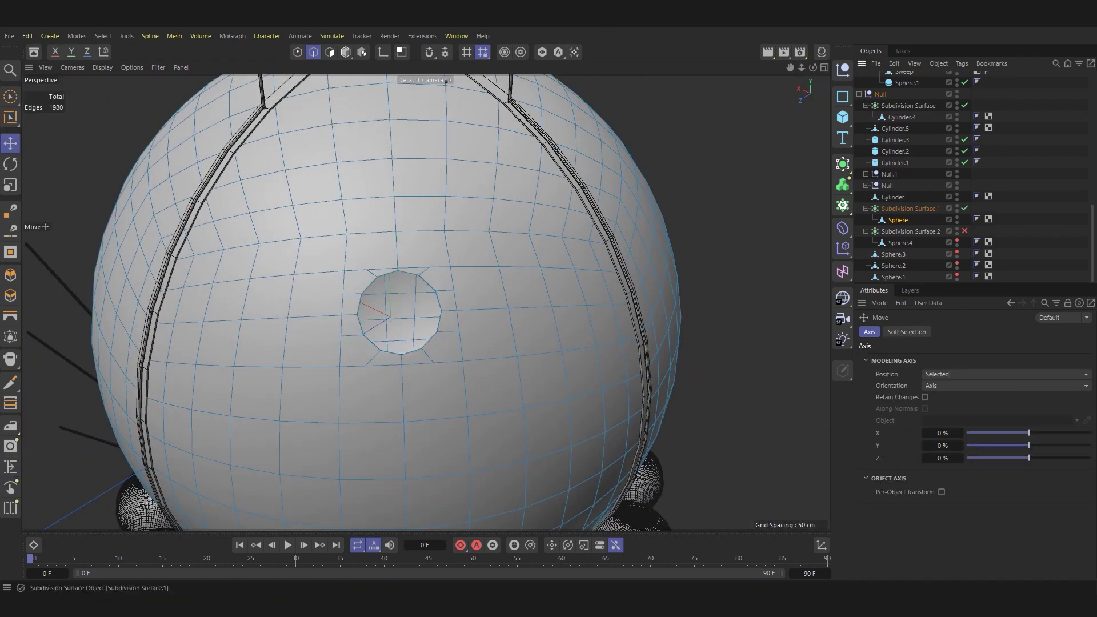
Frame the hole and select the plug disc Sphere.3 in object mode.
key(s)
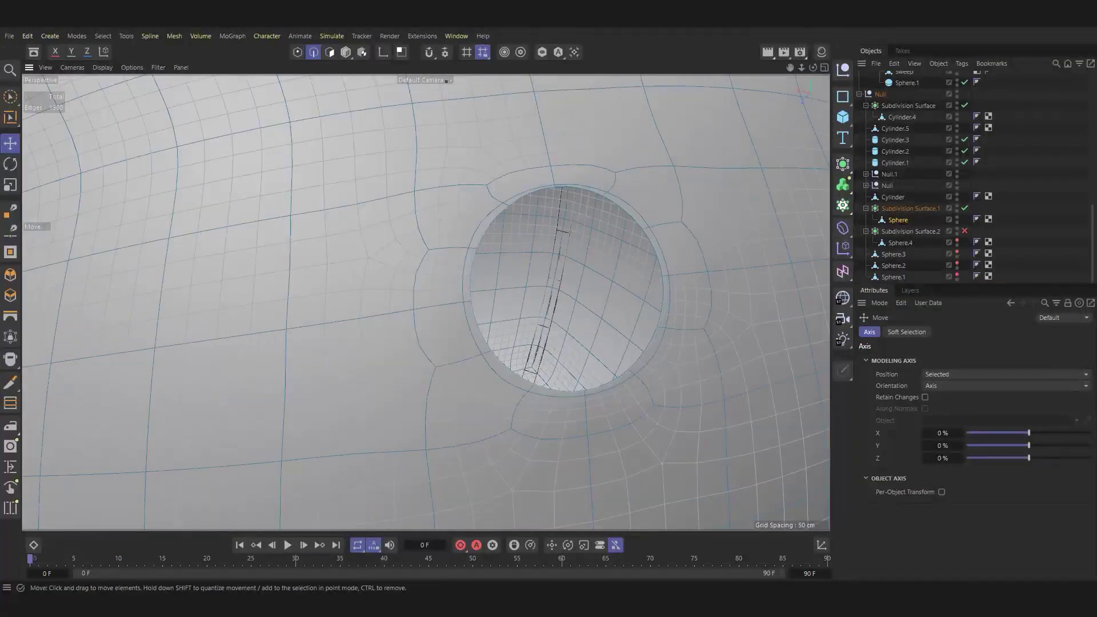
click(345, 52)
click(567, 283)
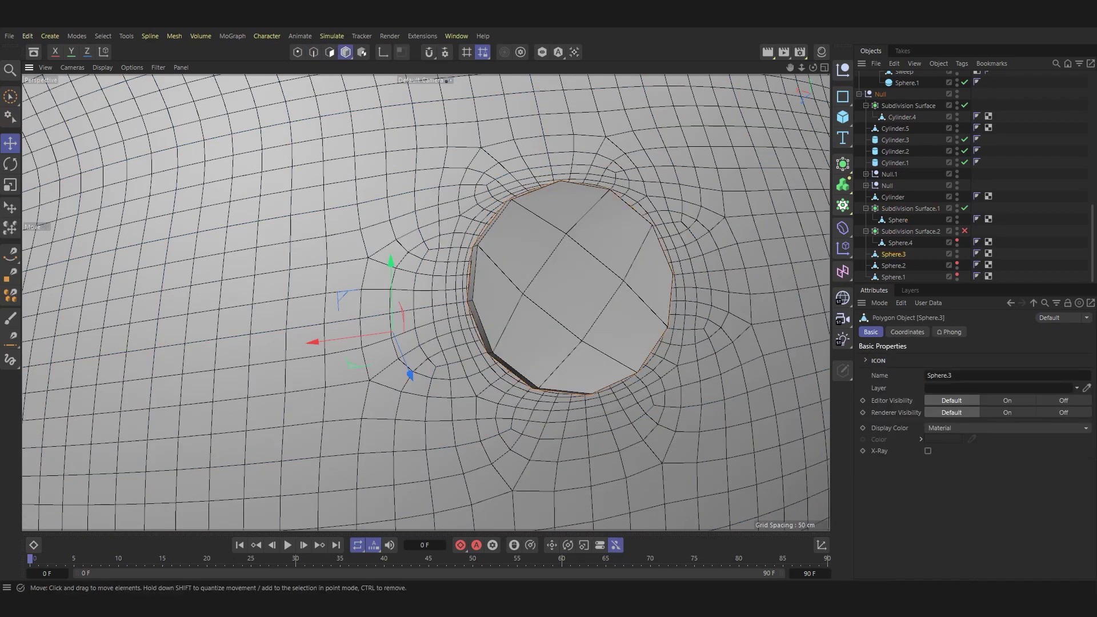
scroll(567, 281, up, 2)
scroll(592, 288, up, 2)
scroll(561, 291, up, 4)
scroll(562, 291, up, 3)
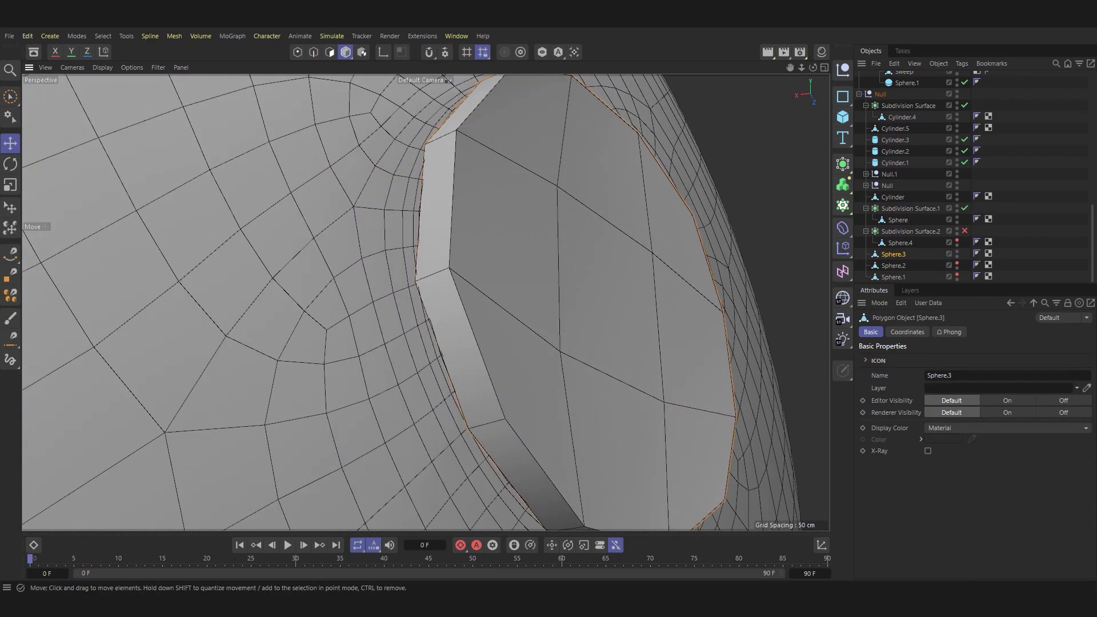
Loop-cut two edge loops close to Sphere.3's rim in Edge mode.
click(313, 52)
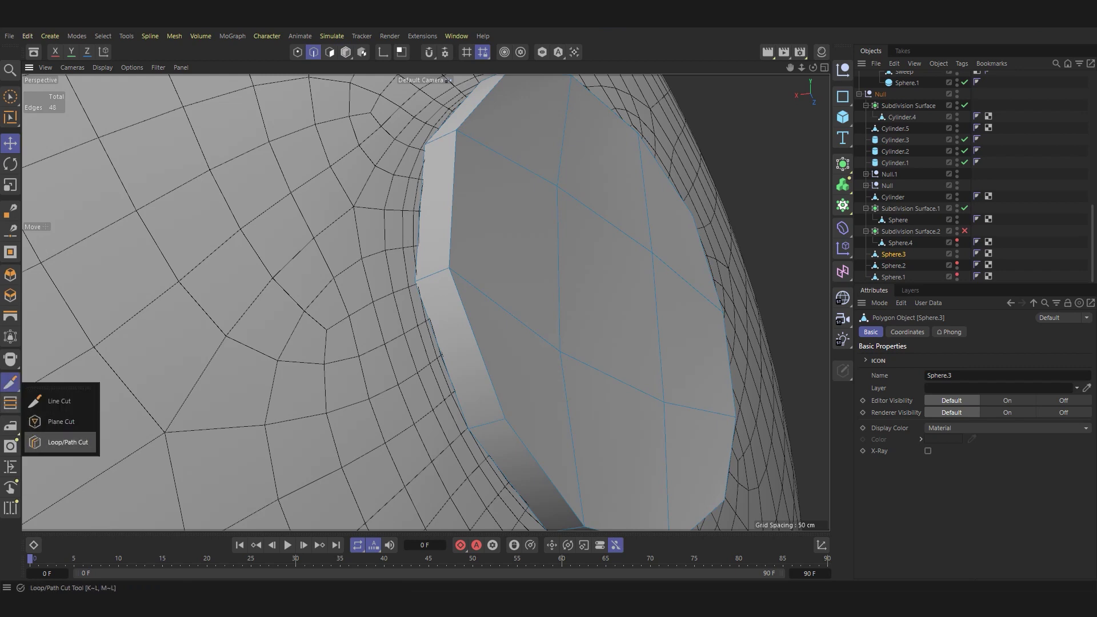
click(67, 441)
scroll(444, 289, up, 2)
scroll(443, 289, up, 2)
alt+drag(394, 274, 385, 272)
click(386, 273)
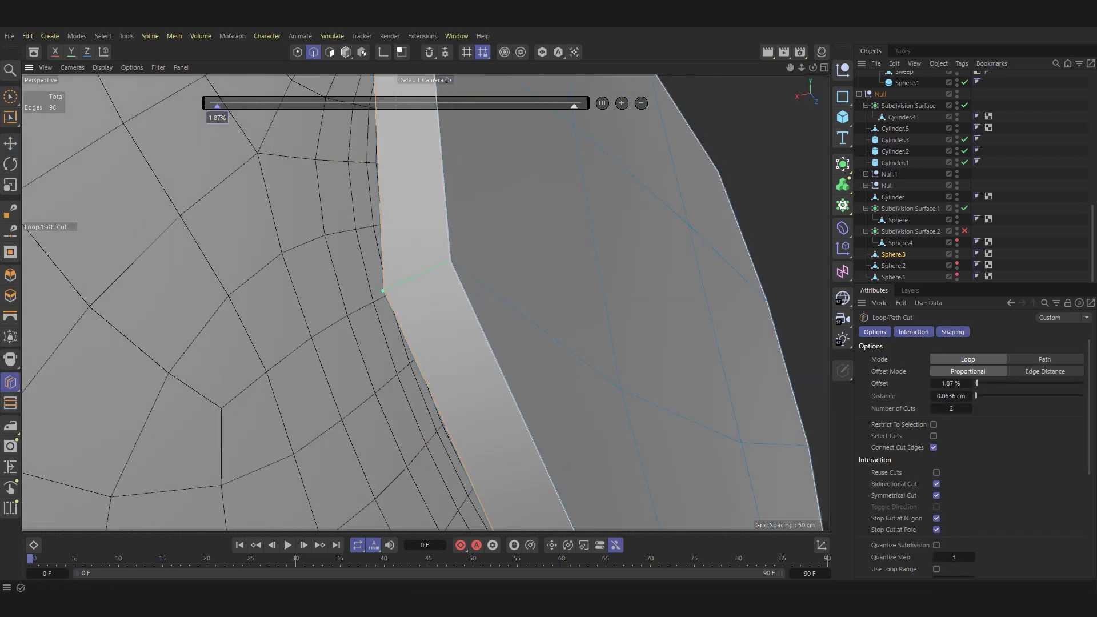
Loop-select Sphere.3's rim edge loop and slide it with Edge Slide.
key(e)
scroll(425, 303, down, 5)
alt+drag(385, 273, 426, 273)
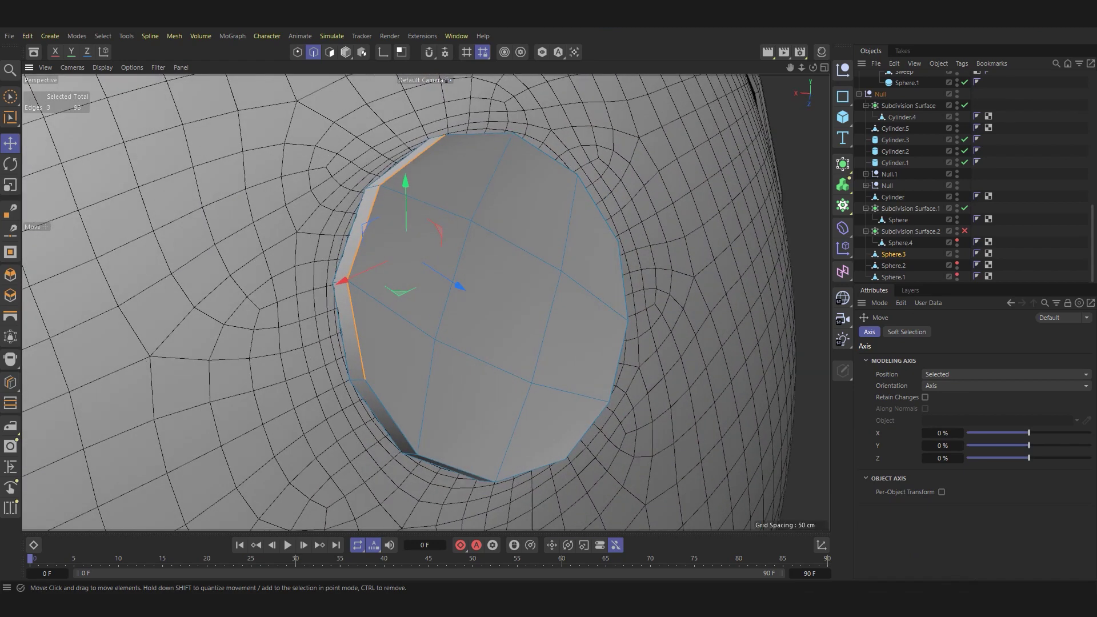
key(u)
key(l)
key(m)
key(o)
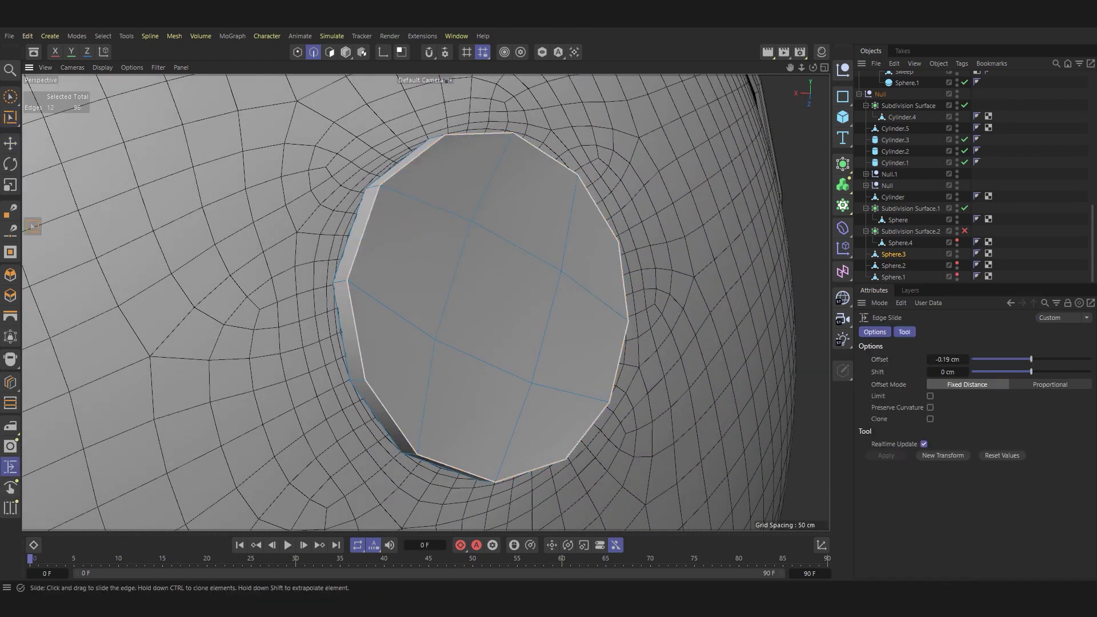
scroll(348, 371, up, 4)
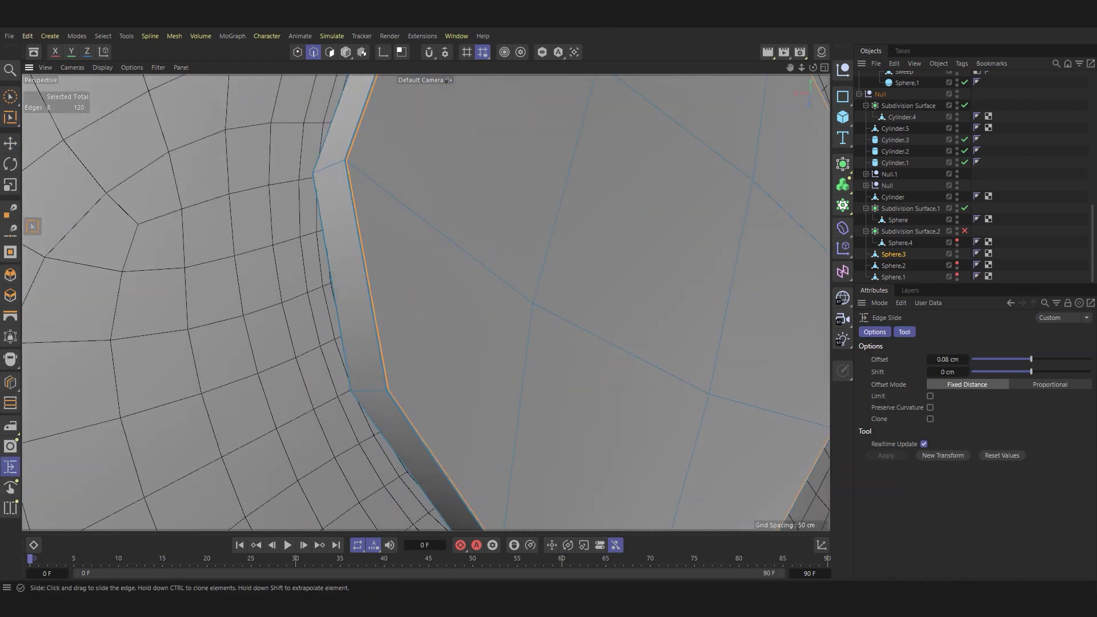
scroll(426, 303, down, 5)
Wrap Sphere.3 in a new Subdivision Surface and inspect the smoothing.
key(e)
alt+click(842, 164)
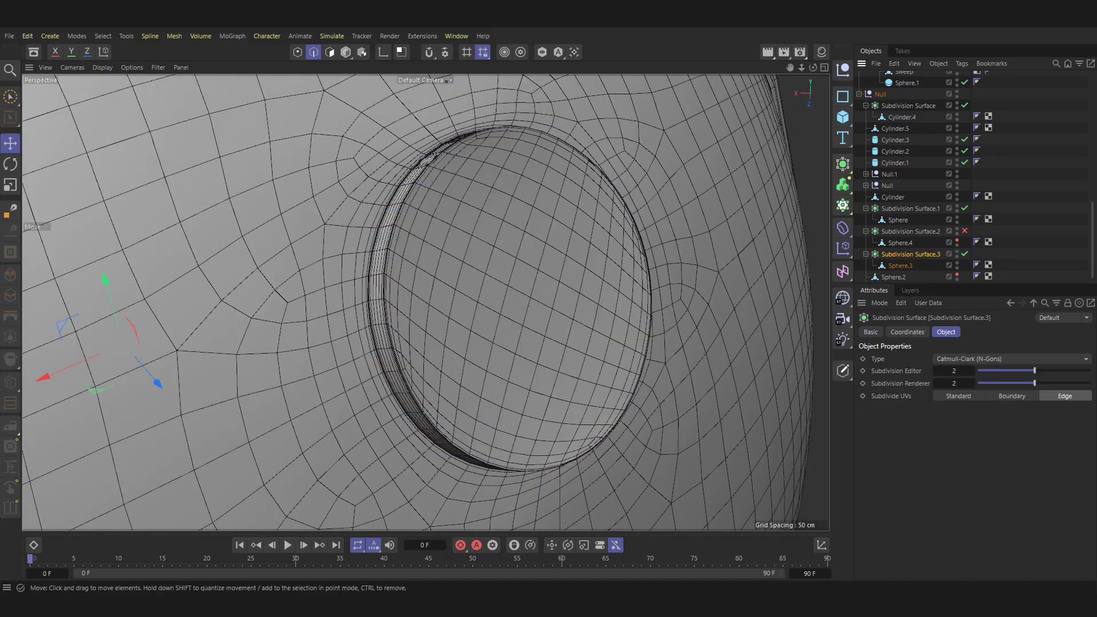
mouse_move(426, 303)
alt+mouse_down()
mouse_move(426, 246)
mouse_move(425, 303)
mouse_move(399, 286)
mouse_move(411, 320)
alt+mouse_up()
scroll(425, 303, down, 3)
scroll(425, 303, down, 2)
scroll(426, 303, up, 2)
scroll(426, 303, up, 3)
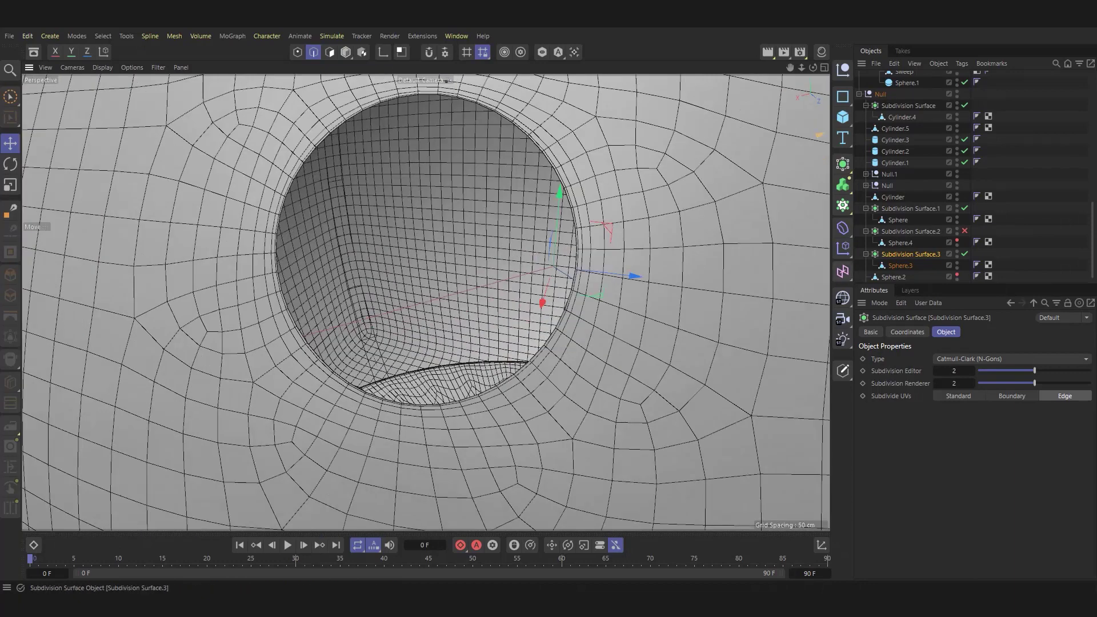
scroll(923, 177, down, 1)
alt+drag(425, 302, 403, 297)
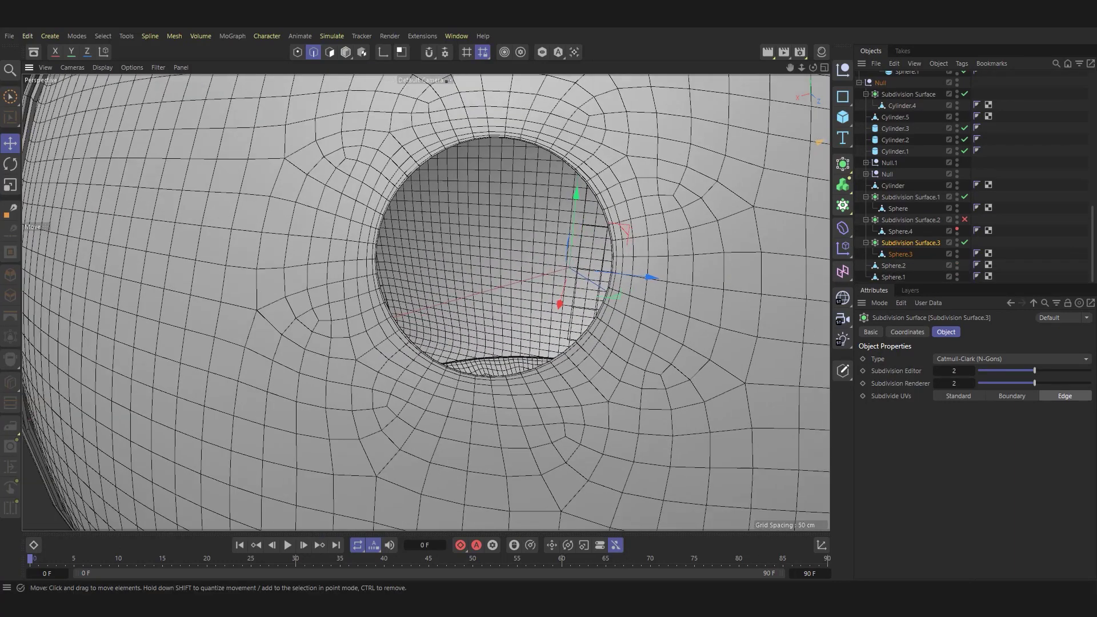
Select Sphere.2, make Sphere.4 visible and re-enable Subdivision Surface.2.
click(892, 265)
click(957, 230)
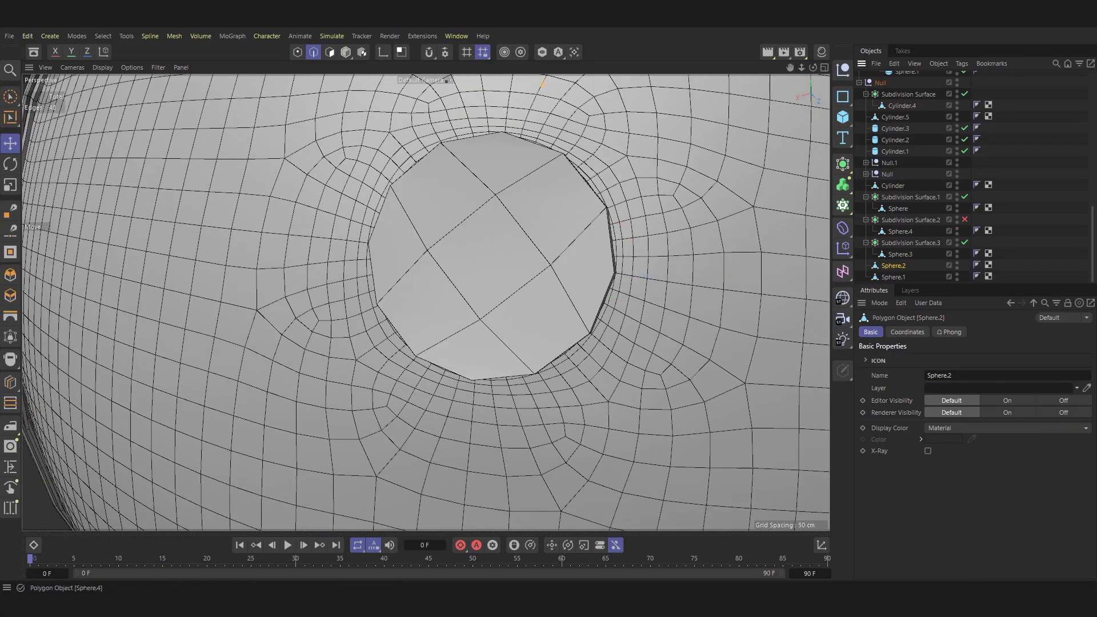
click(964, 219)
scroll(426, 302, down, 10)
alt+drag(400, 302, 629, 292)
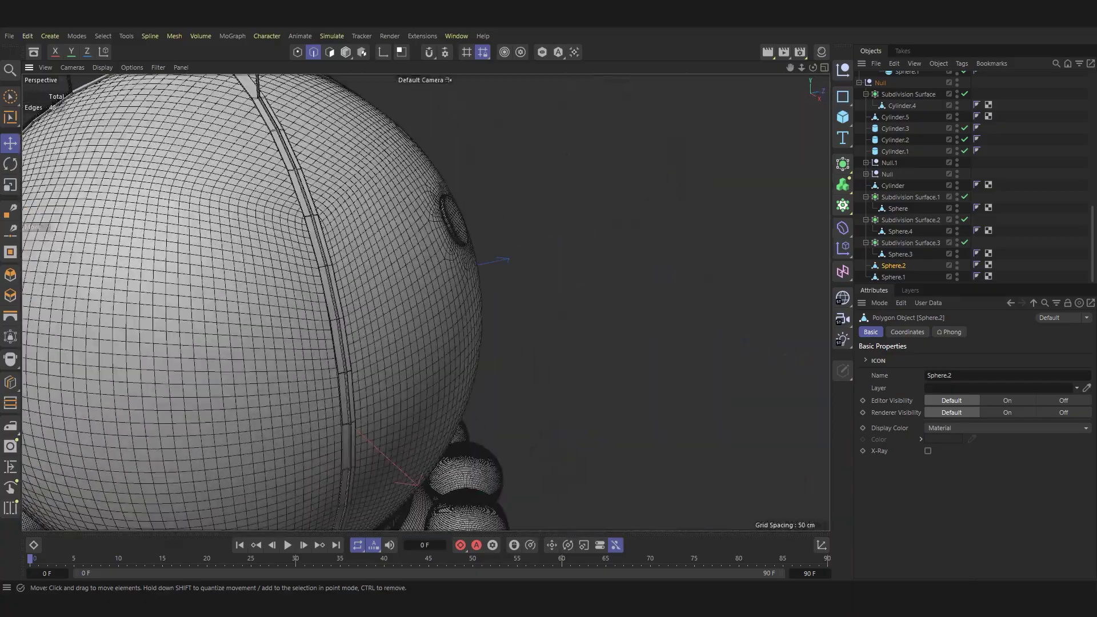
alt+drag(400, 302, 571, 274)
scroll(503, 257, up, 5)
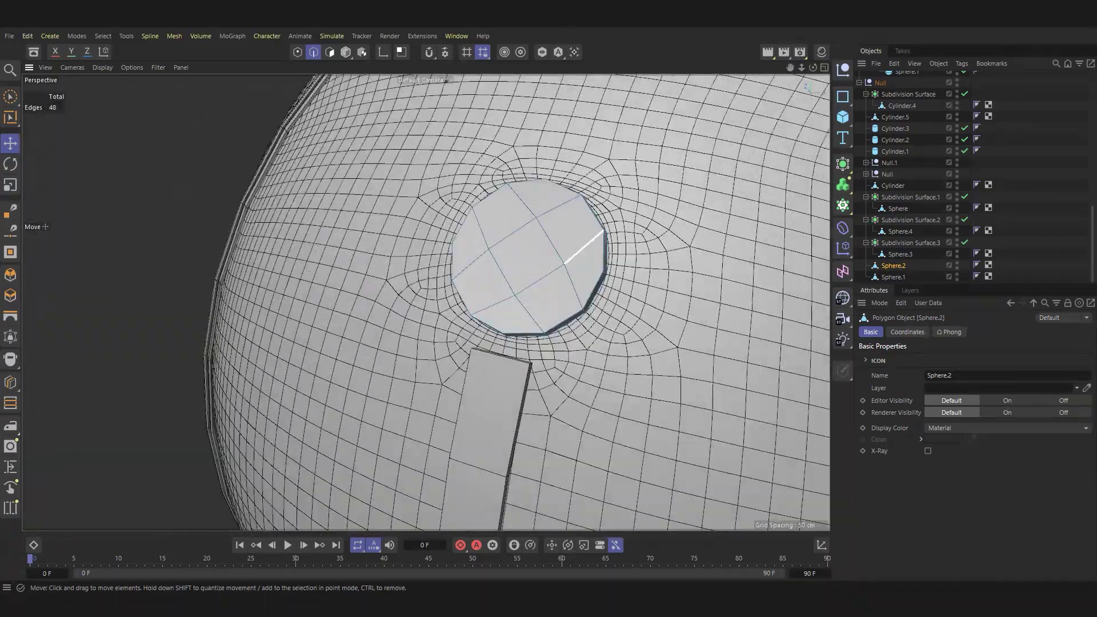
scroll(503, 257, up, 3)
Loop-cut Sphere.2's rim, then loop-select and edge-slide the rim loop.
click(10, 382)
scroll(514, 257, up, 3)
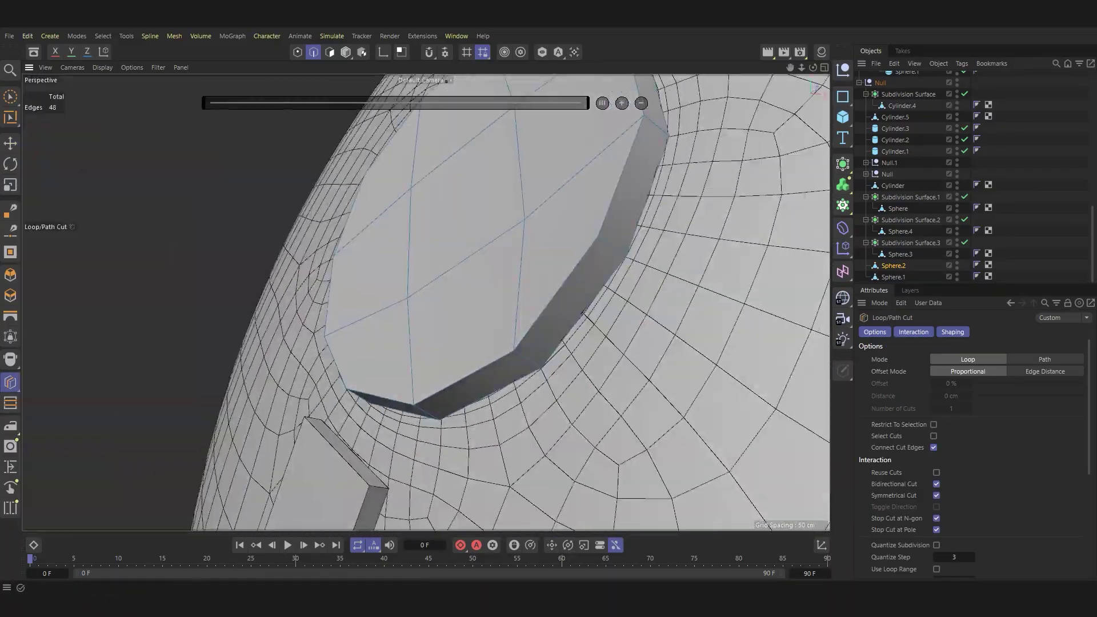
scroll(514, 257, up, 5)
scroll(425, 303, up, 1)
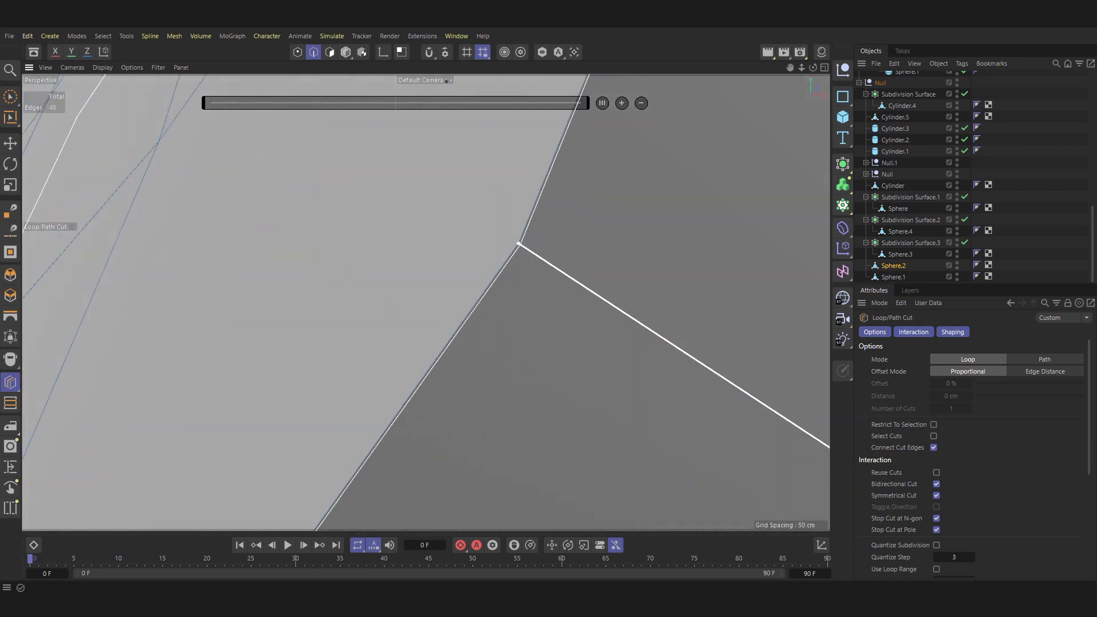
key(u)
key(l)
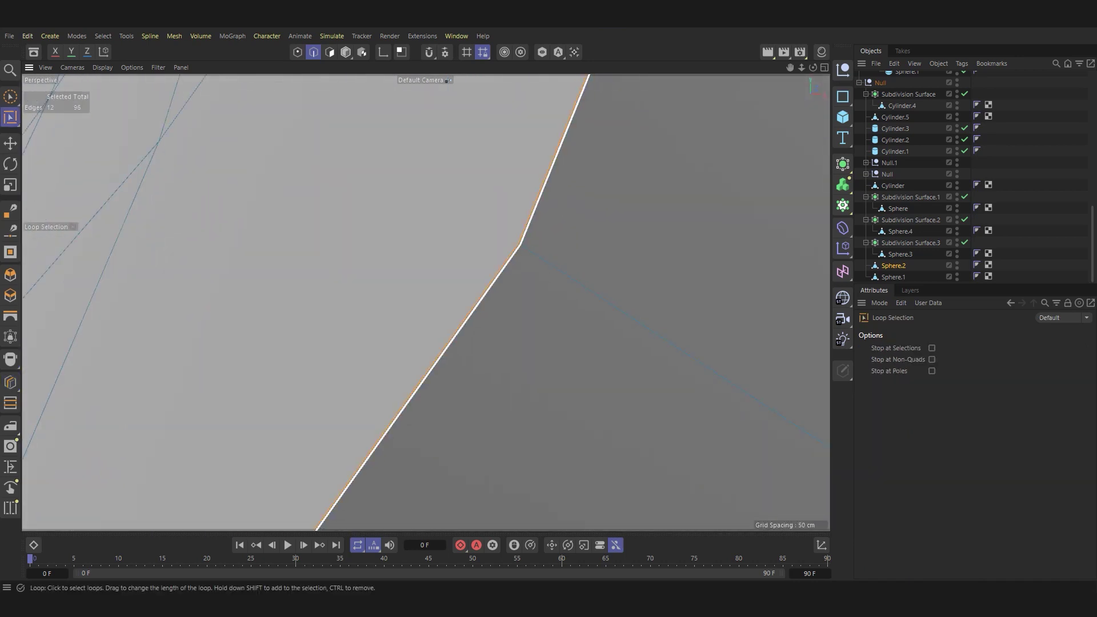
click(10, 466)
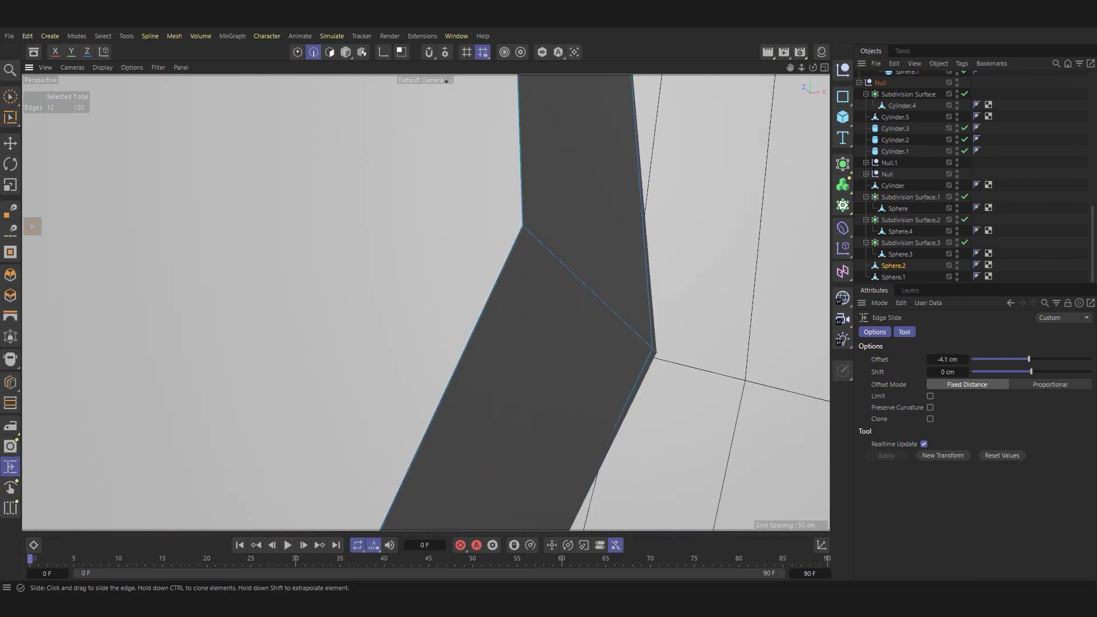
scroll(558, 360, down, 2)
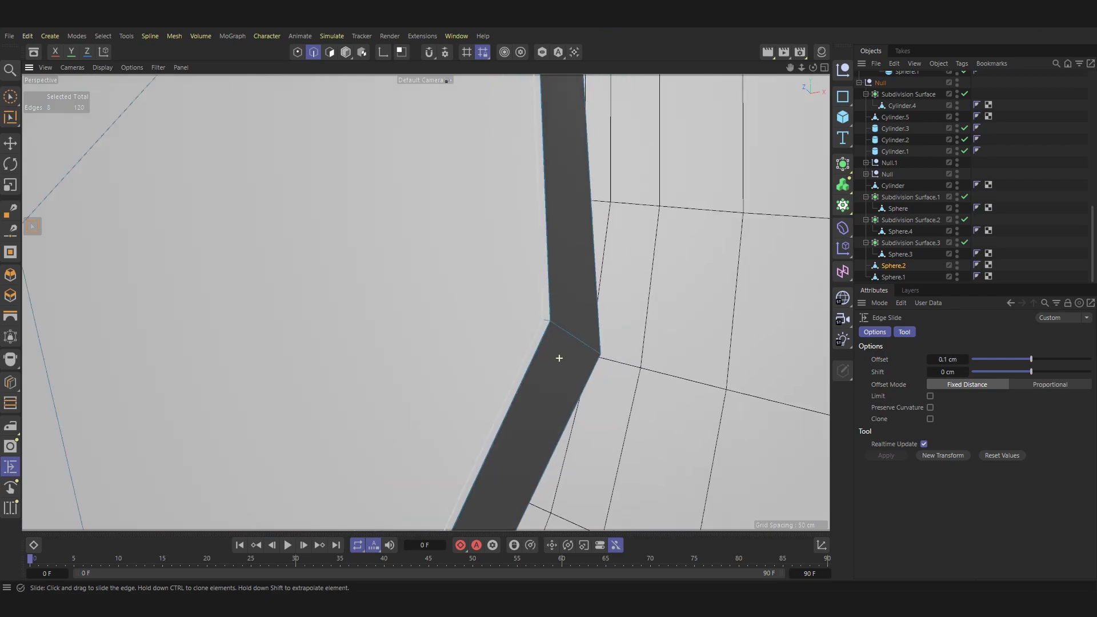
scroll(570, 349, down, 6)
Wrap Sphere.2 in Subdivision Surface.4 and select Sphere.1.
key(alt+s)
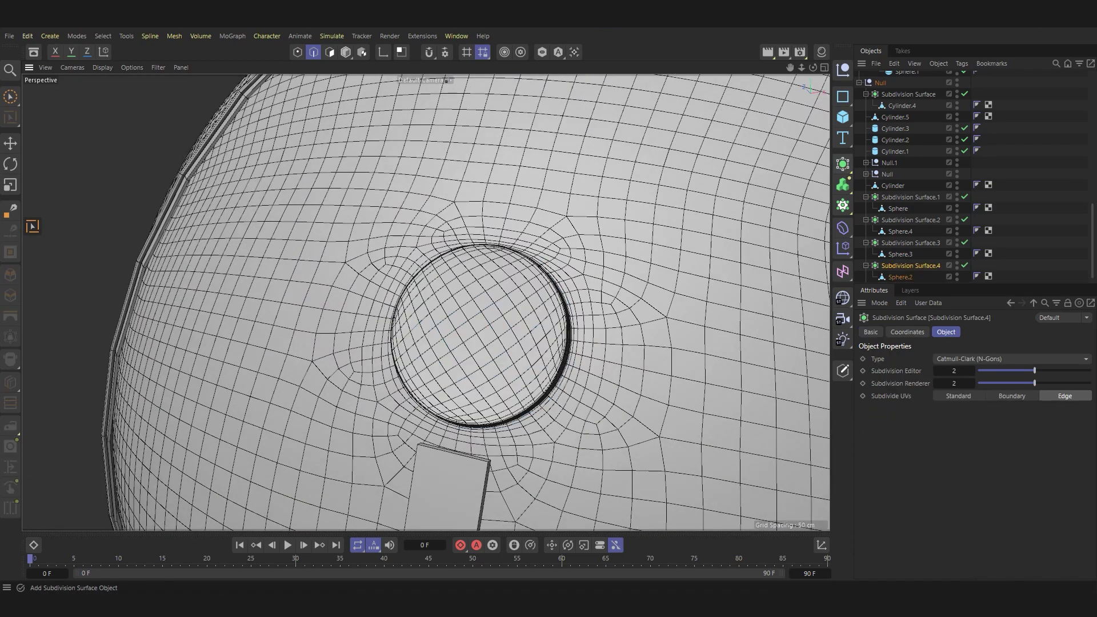
key(e)
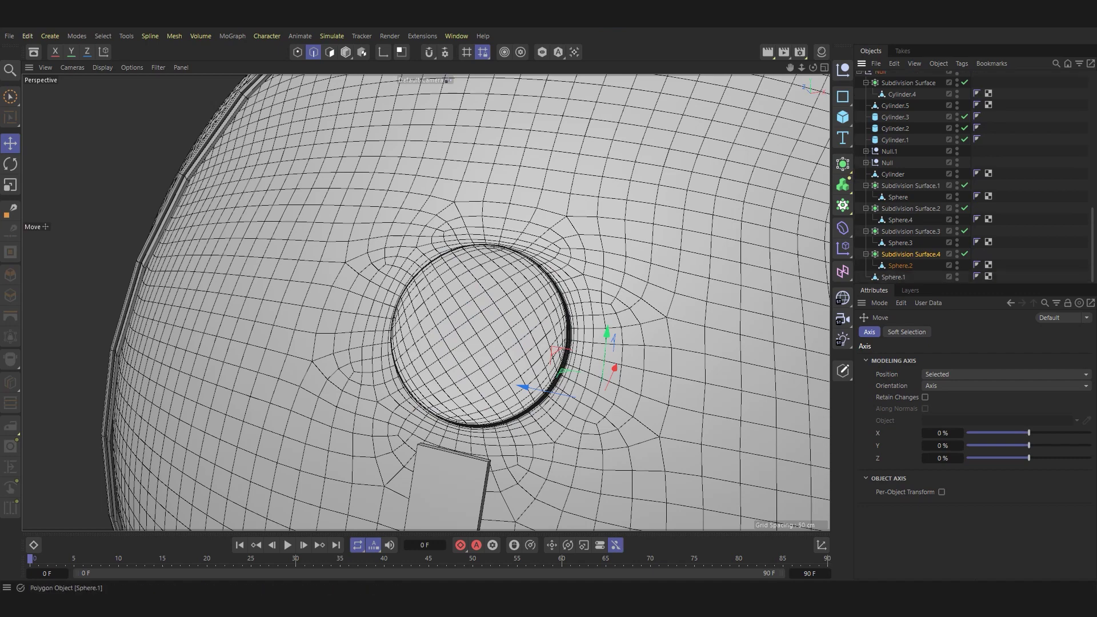
click(449, 485)
Frame Sphere.1's edge band and wrap Sphere.1 in a new Subdivision Surface.
key(s)
alt+drag(491, 343, 532, 319)
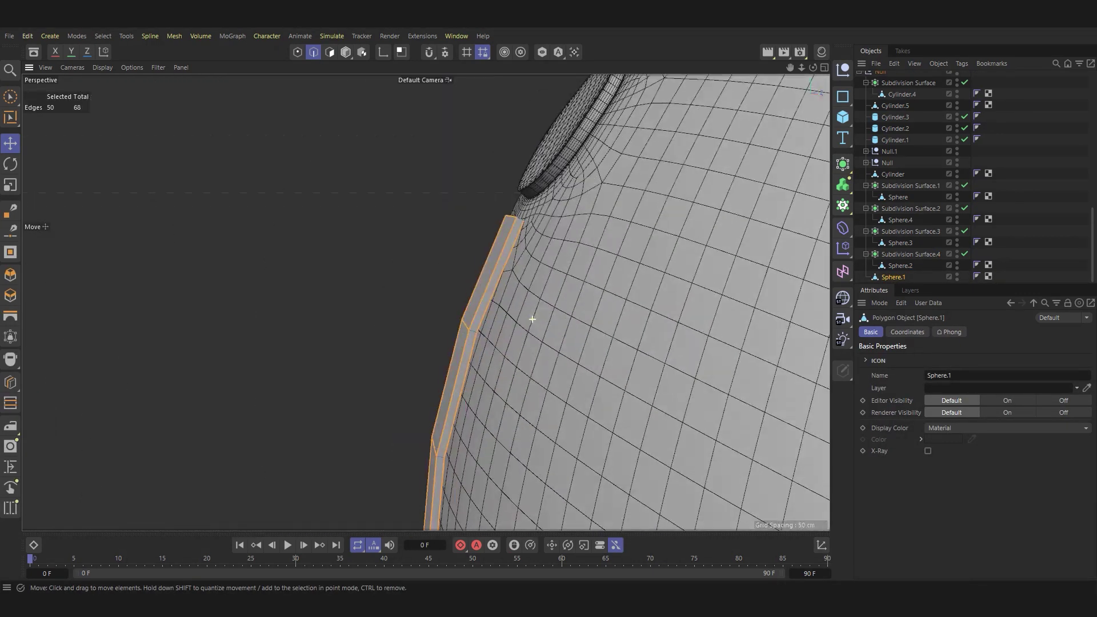
alt+click(842, 164)
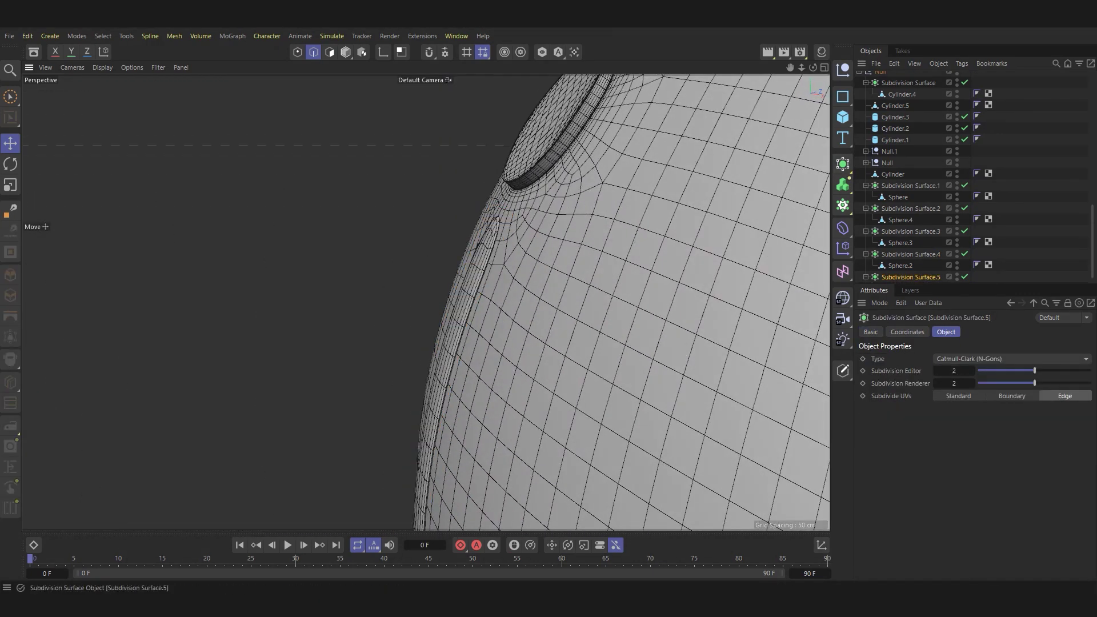
key(Down)
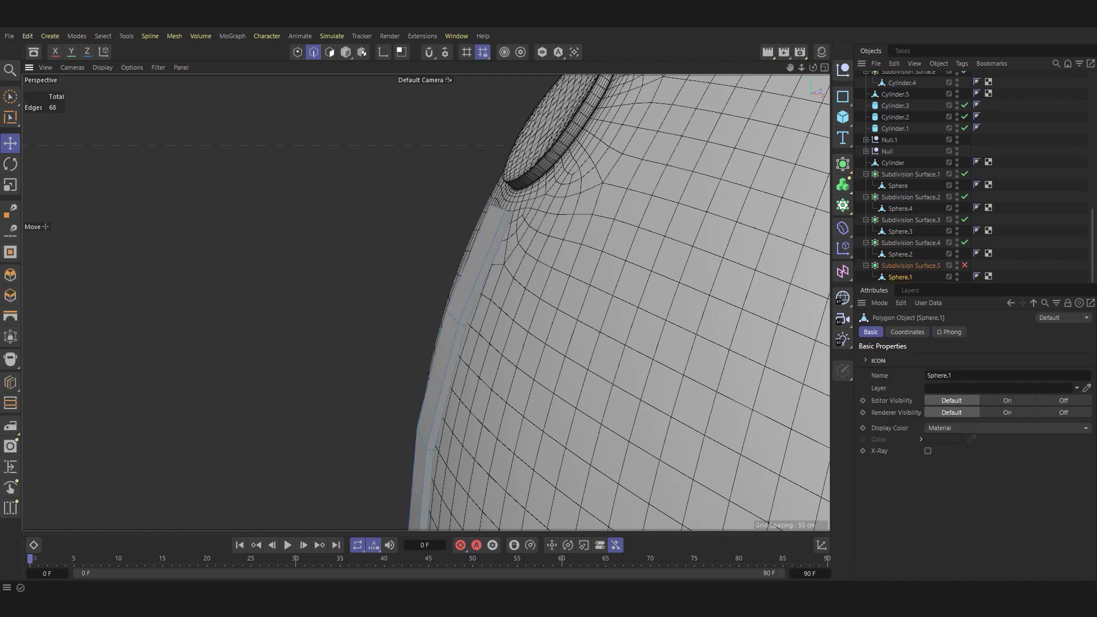
Add two edge loops near the edge of Sphere.1's raised band.
click(10, 382)
scroll(434, 342, up, 5)
scroll(451, 371, up, 3)
scroll(415, 369, up, 2)
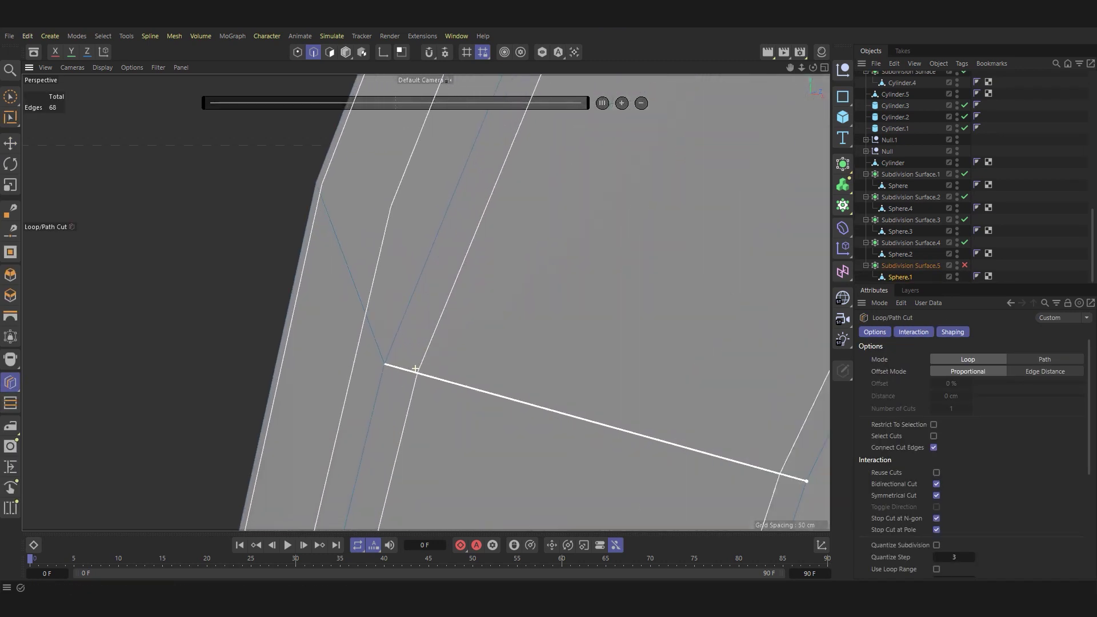
alt+drag(416, 369, 408, 366)
click(400, 369)
Add another pair of edge loops on the band and commit the loop cut.
scroll(438, 308, down, 3)
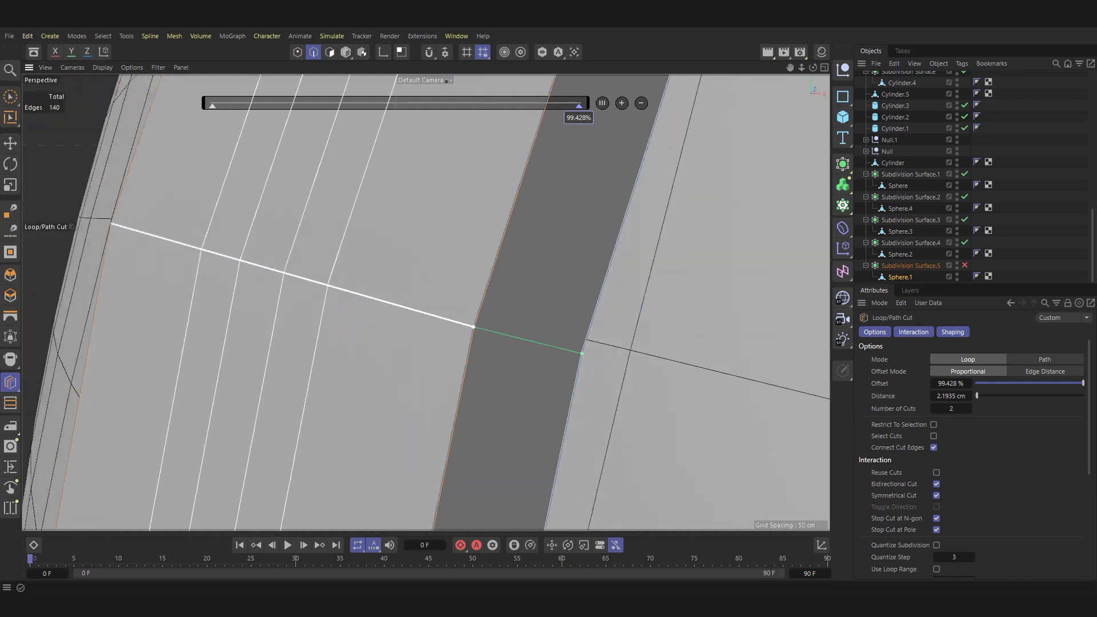
scroll(434, 303, down, 3)
scroll(457, 286, up, 2)
alt+drag(478, 276, 400, 286)
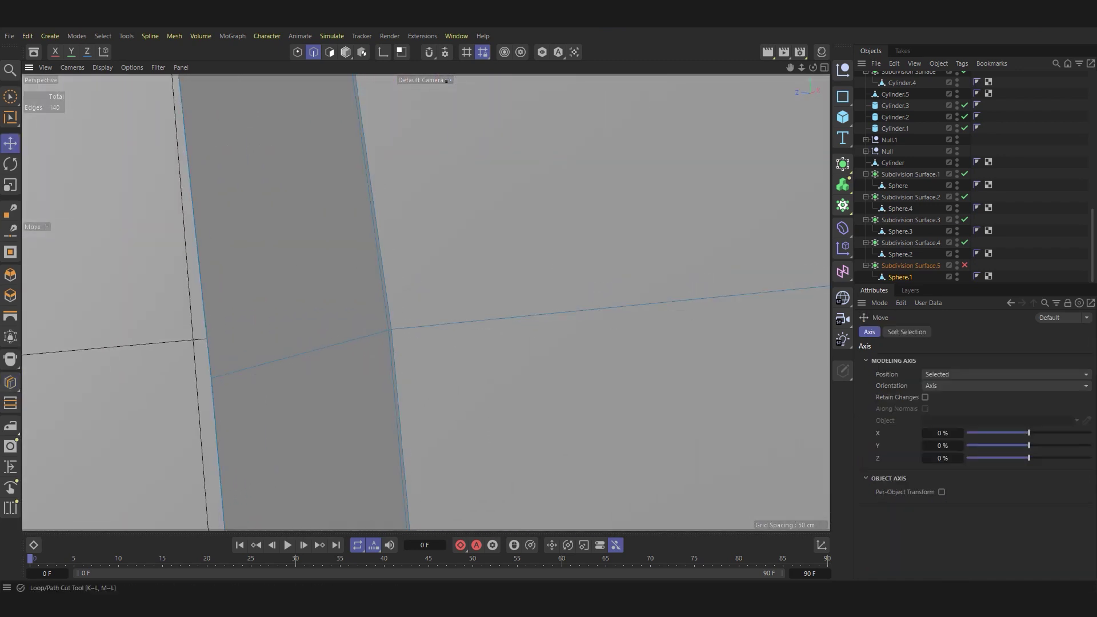
mouse_move(392, 328)
alt+mouse_down()
mouse_move(396, 313)
mouse_move(391, 339)
alt+mouse_up()
click(392, 339)
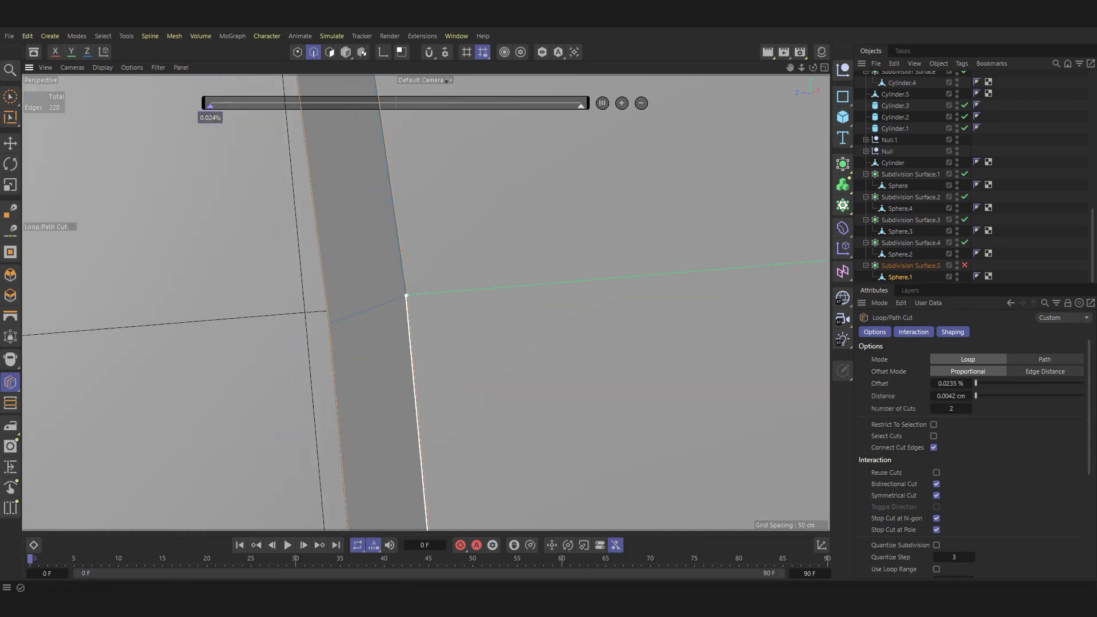
key(e)
Orbit around the sphere to inspect the seam and its top cap.
scroll(525, 312, down, 10)
scroll(525, 312, up, 1)
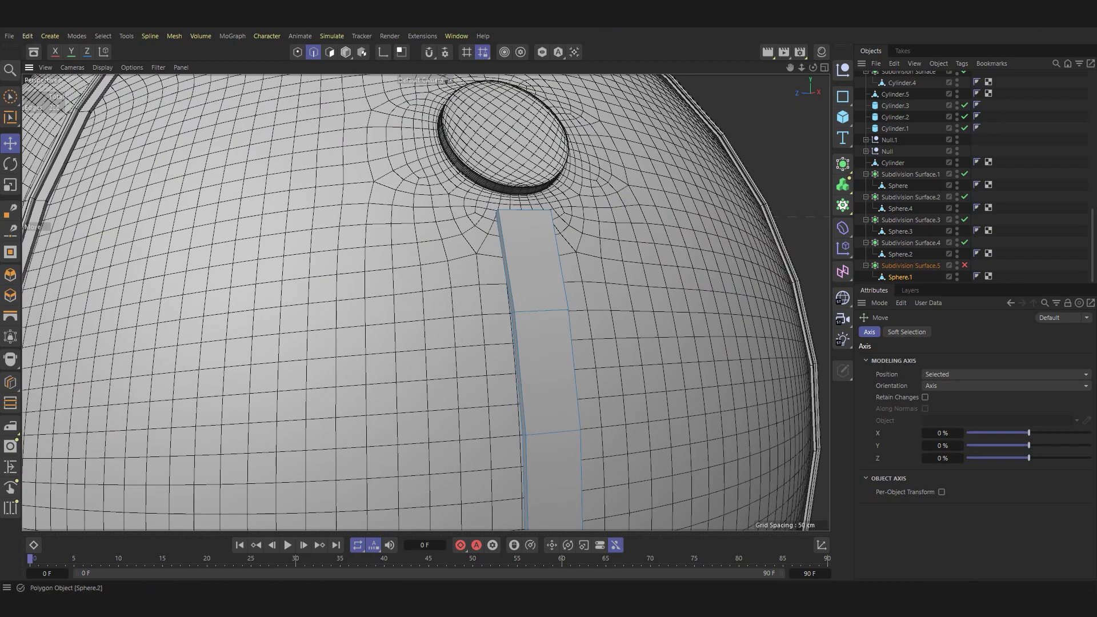
scroll(423, 298, down, 2)
scroll(423, 298, down, 3)
scroll(477, 391, down, 3)
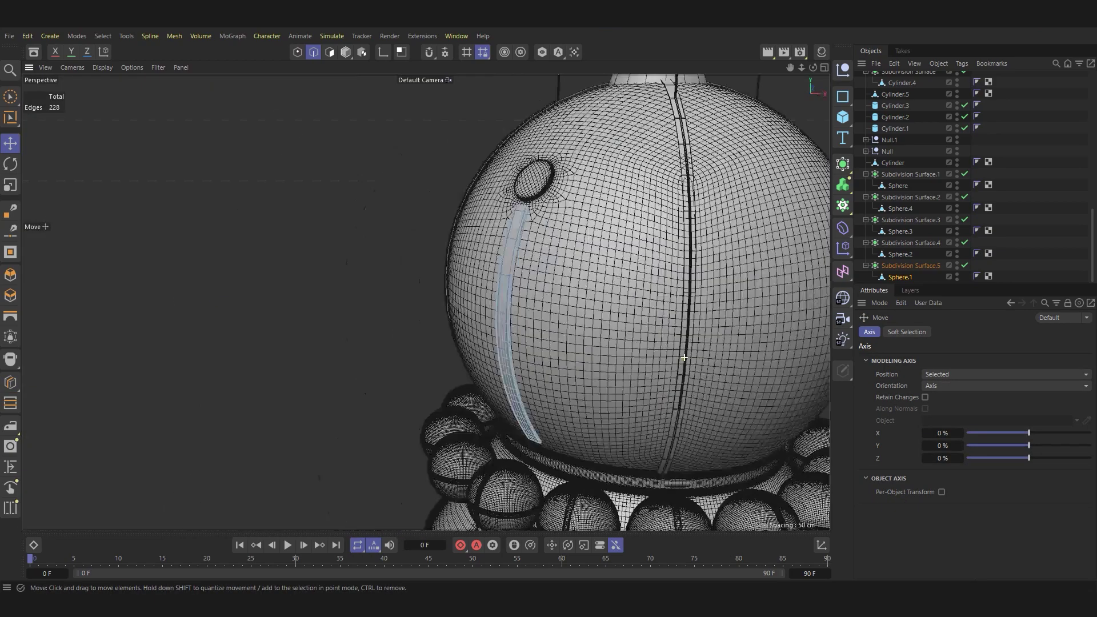
scroll(478, 391, down, 3)
mouse_move(478, 391)
alt+mouse_down()
mouse_move(678, 383)
mouse_move(415, 206)
alt+mouse_up()
scroll(414, 205, up, 3)
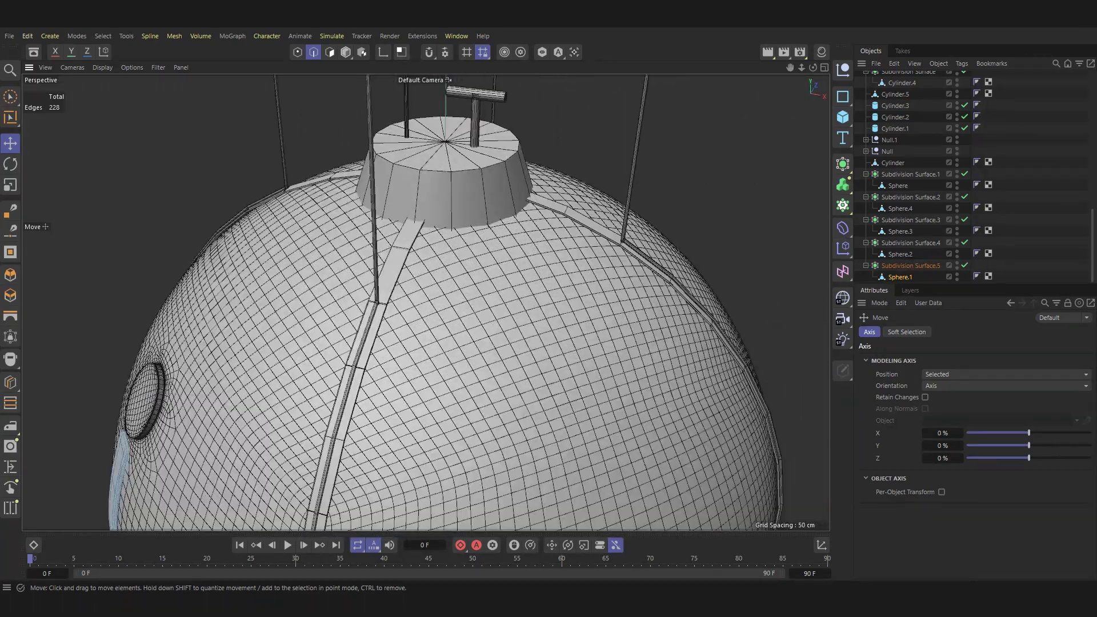
Wrap the top cap cylinder in a Subdivision Surface, temporarily disabled to show the raw mesh.
key(Return)
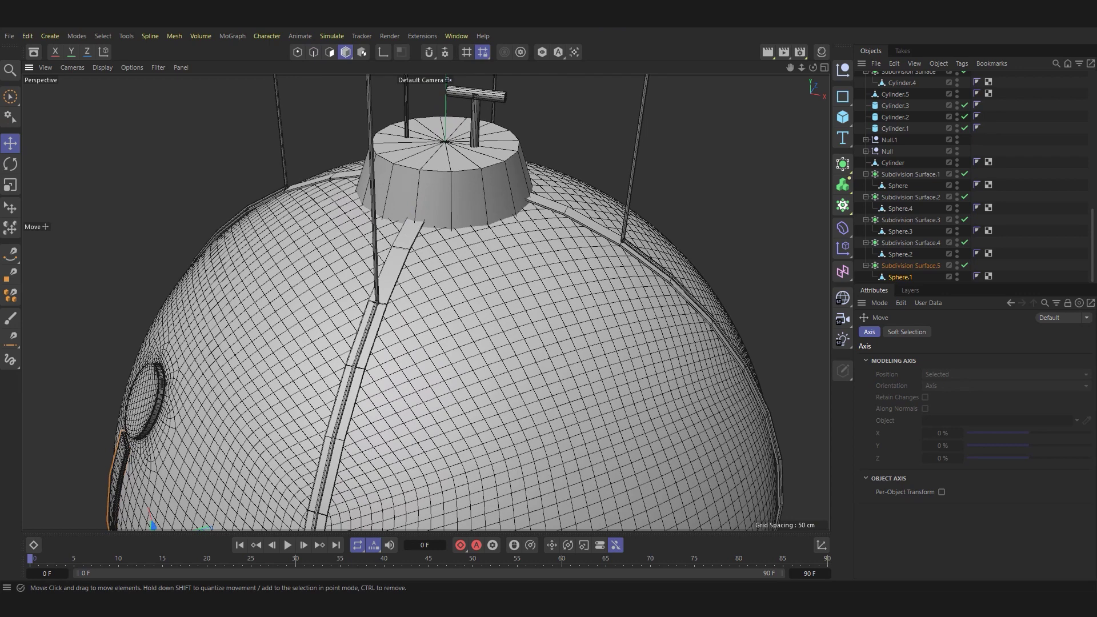
key(n)
key(a)
alt+drag(368, 228, 434, 240)
click(469, 143)
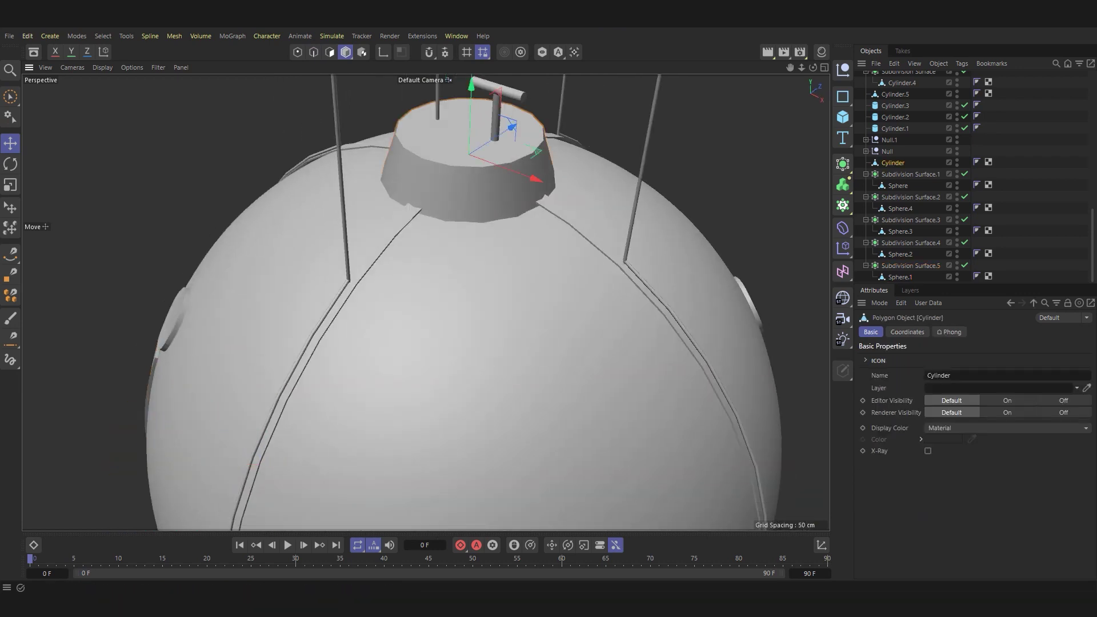
alt+click(842, 164)
key(q)
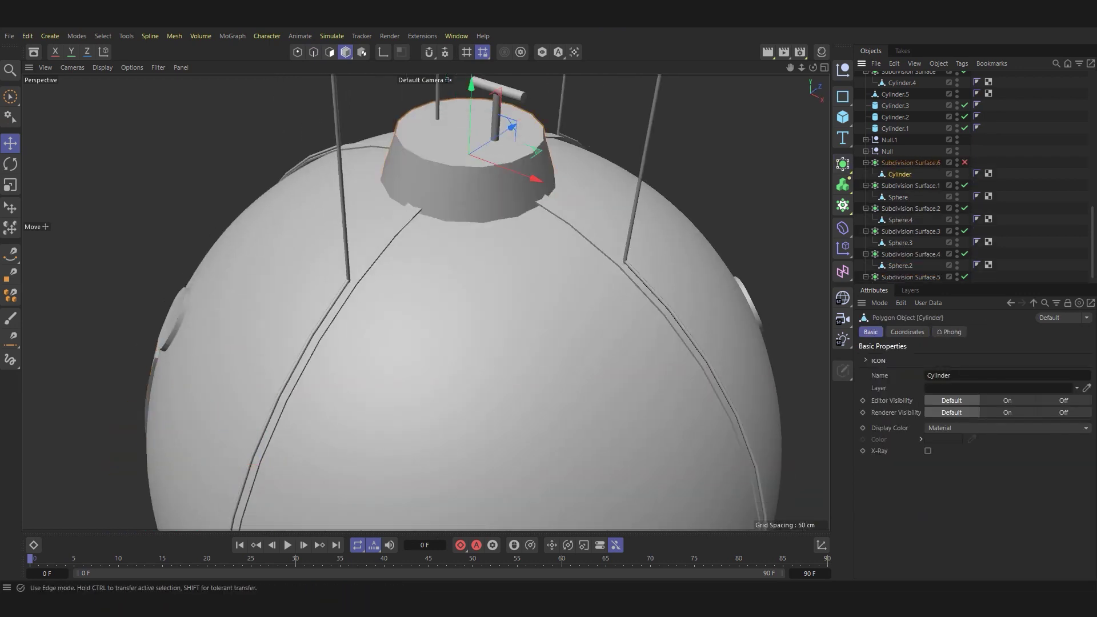
Select the cap's top rim edge loop and slide-clone a new loop inward.
click(313, 52)
double_click(466, 166)
scroll(479, 130, up, 3)
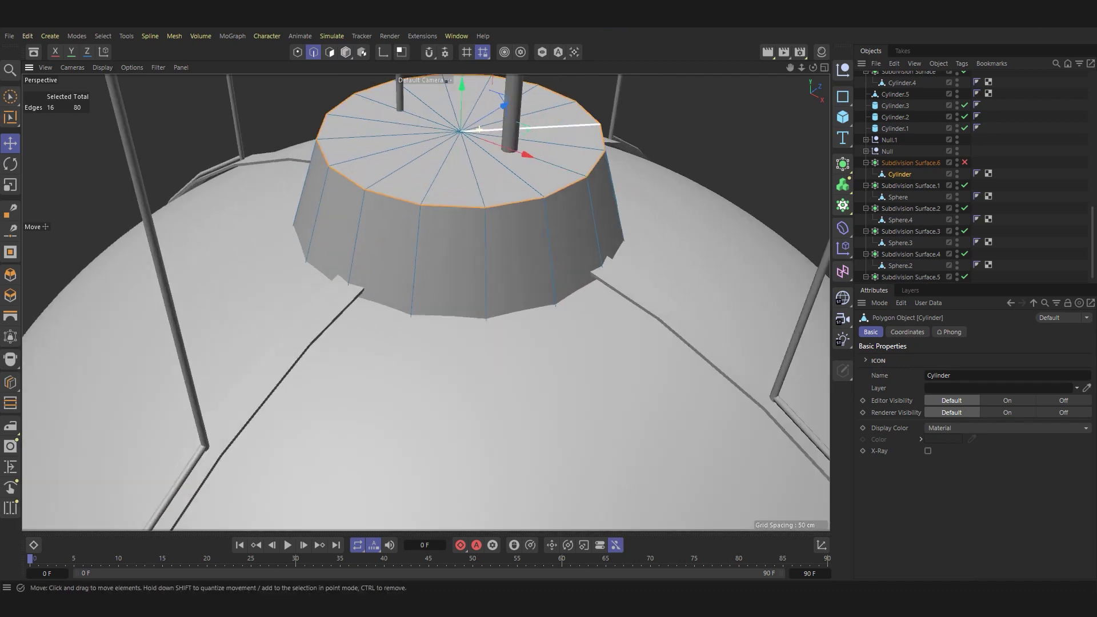
key(m)
key(o)
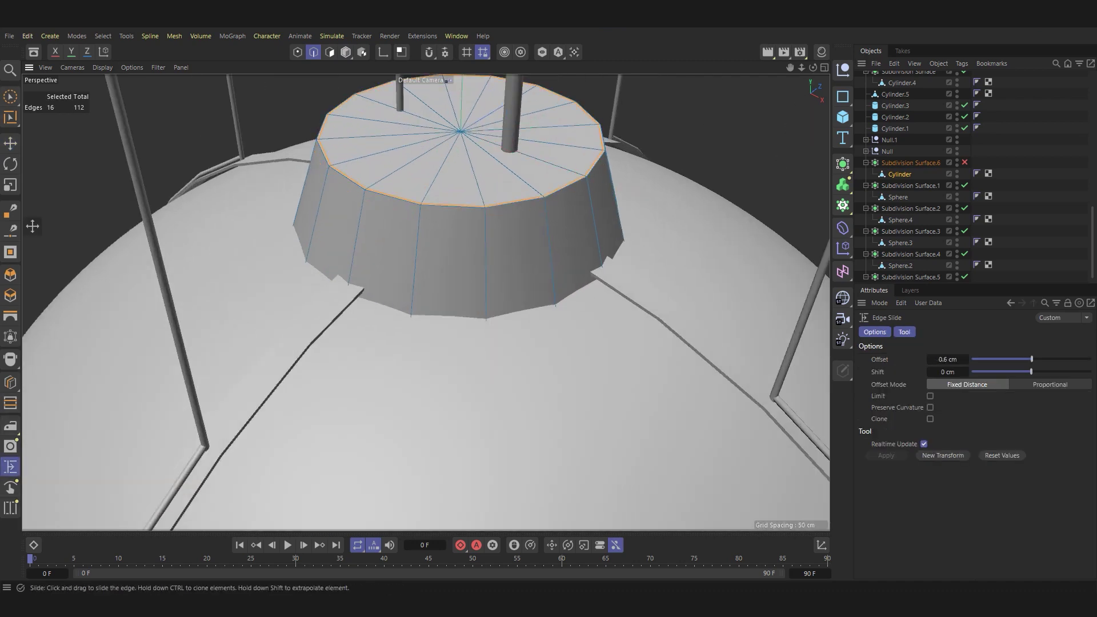
scroll(499, 215, up, 2)
ctrl+drag(499, 215, 499, 205)
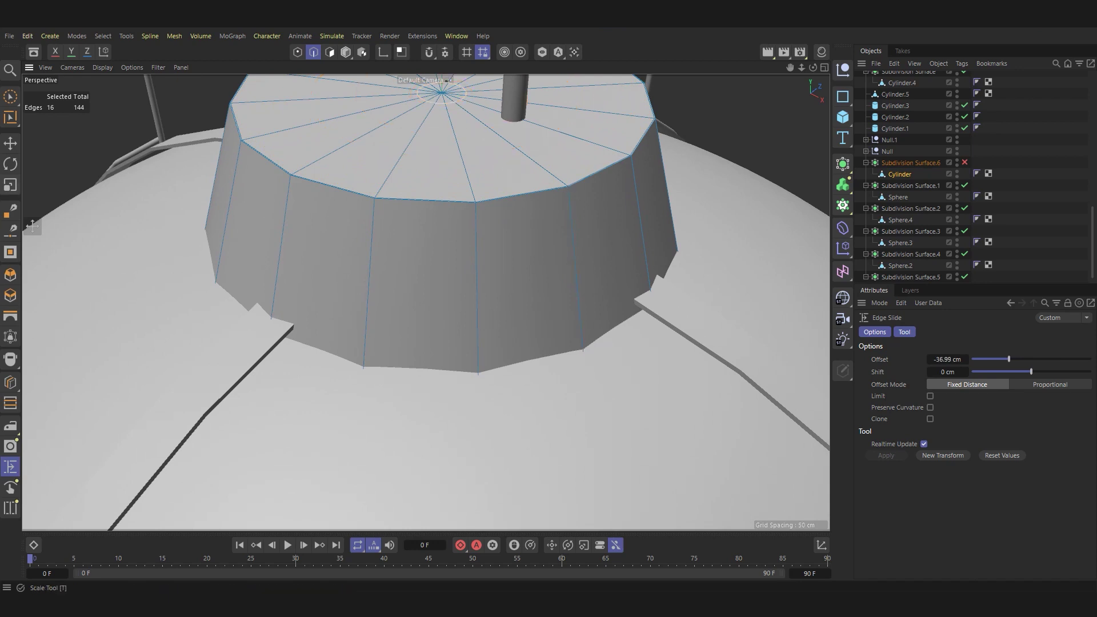
Ready the Loop/Path Cut tool and isolate the cap cylinder in the viewport.
key(k)
key(l)
scroll(32, 226, up, 8)
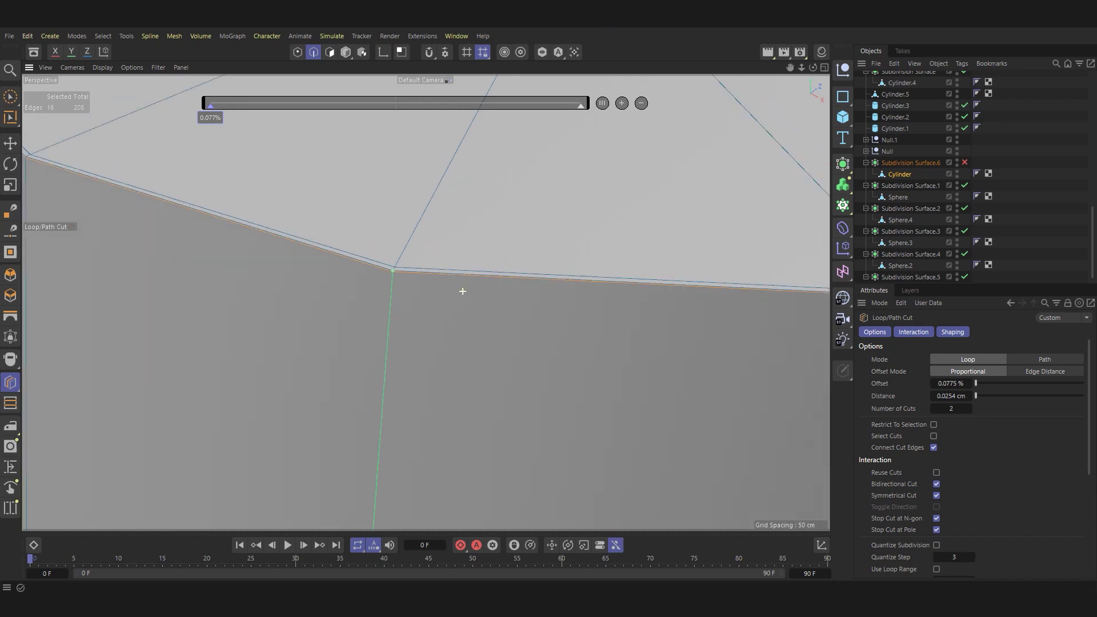
key(o)
scroll(450, 287, up, 5)
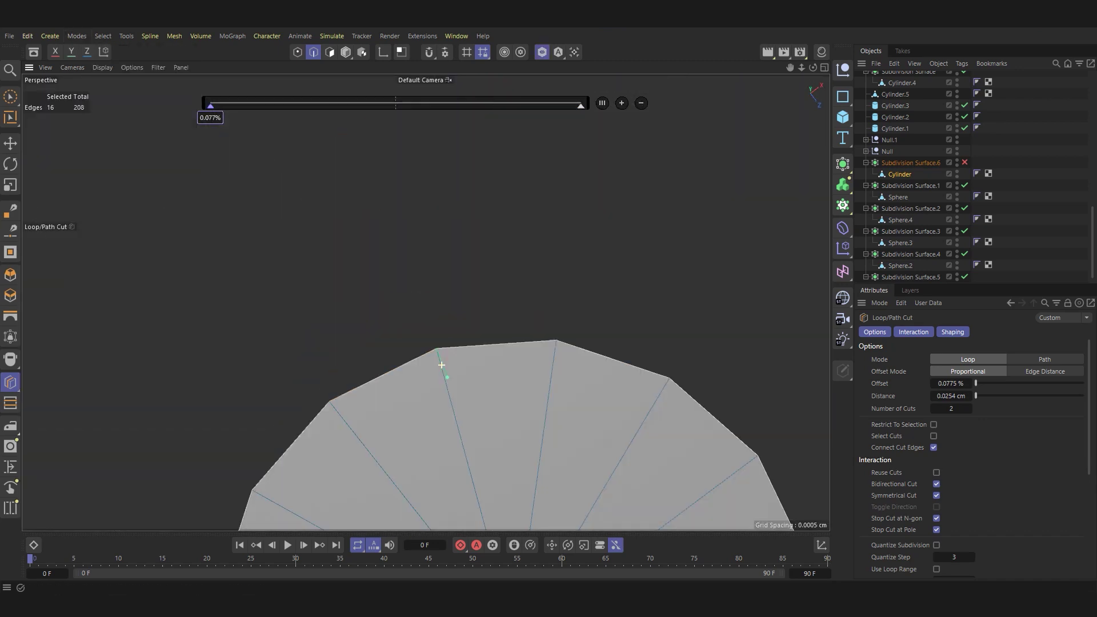
scroll(443, 362, up, 3)
scroll(443, 343, up, 3)
scroll(451, 341, up, 2)
scroll(455, 347, up, 1)
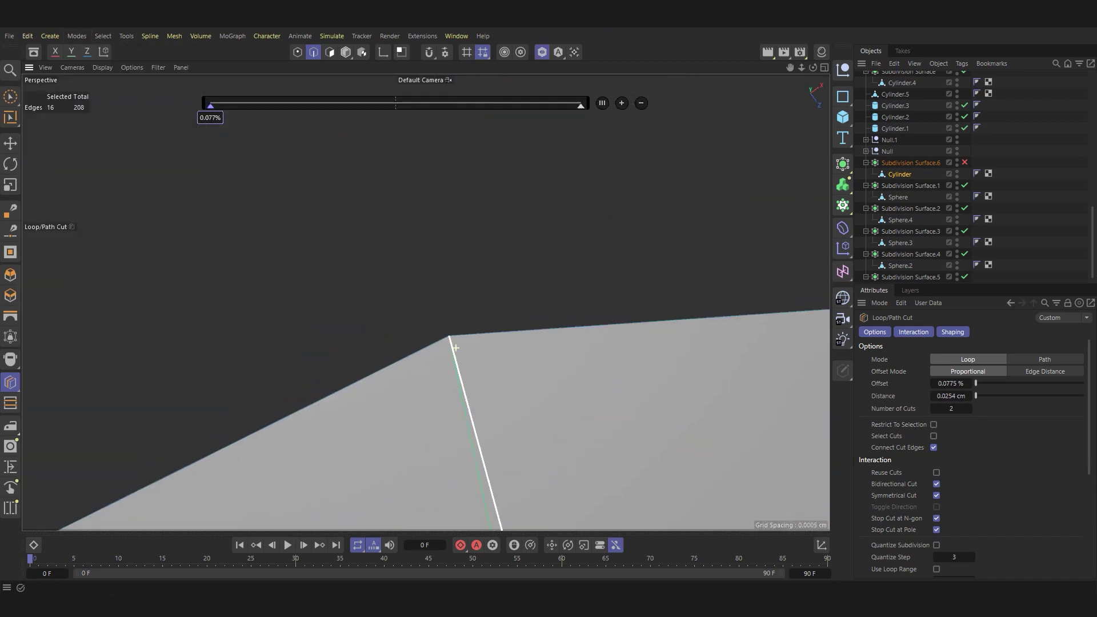
Add two loop cuts hugging the cap's corner rim.
key(ctrl+z)
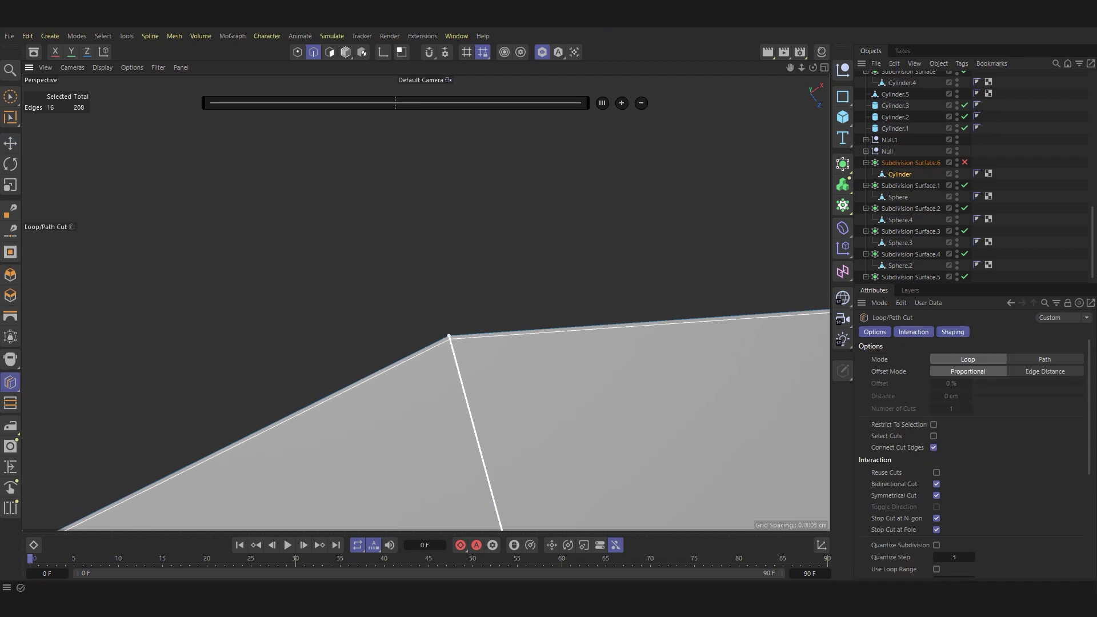
click(450, 339)
scroll(519, 270, down, 2)
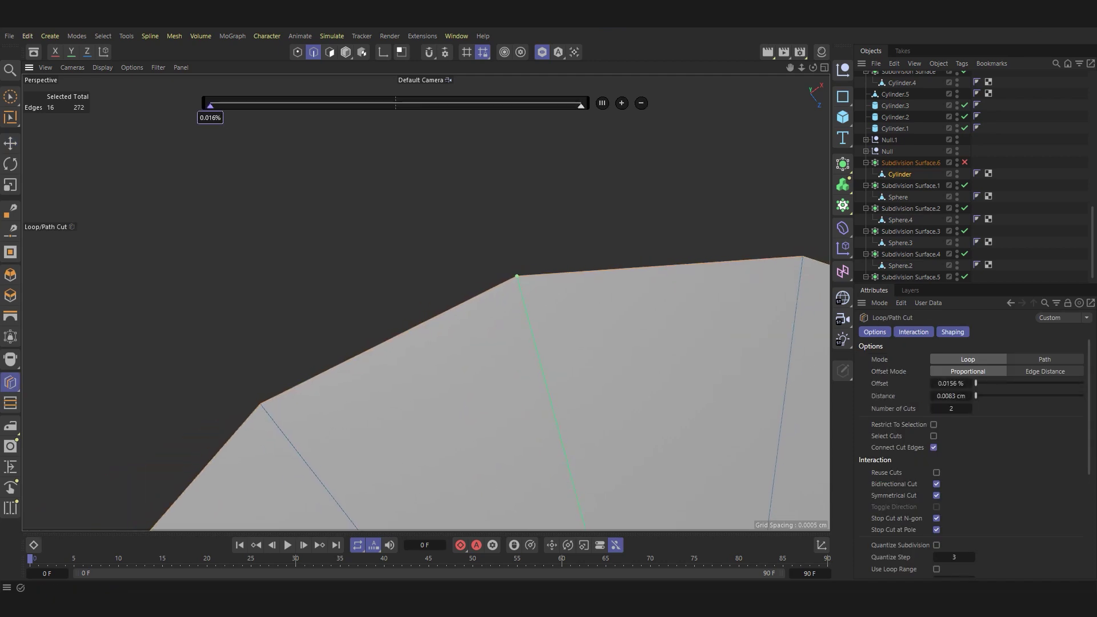
scroll(619, 371, down, 5)
scroll(619, 372, down, 5)
scroll(634, 257, down, 5)
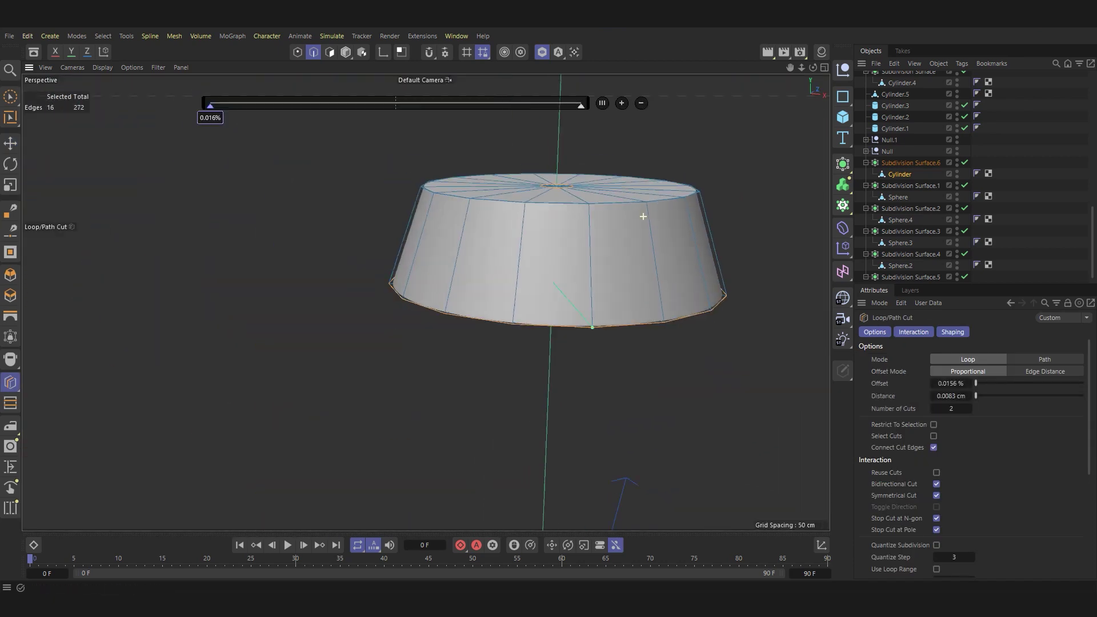
key(e)
scroll(643, 217, up, 1)
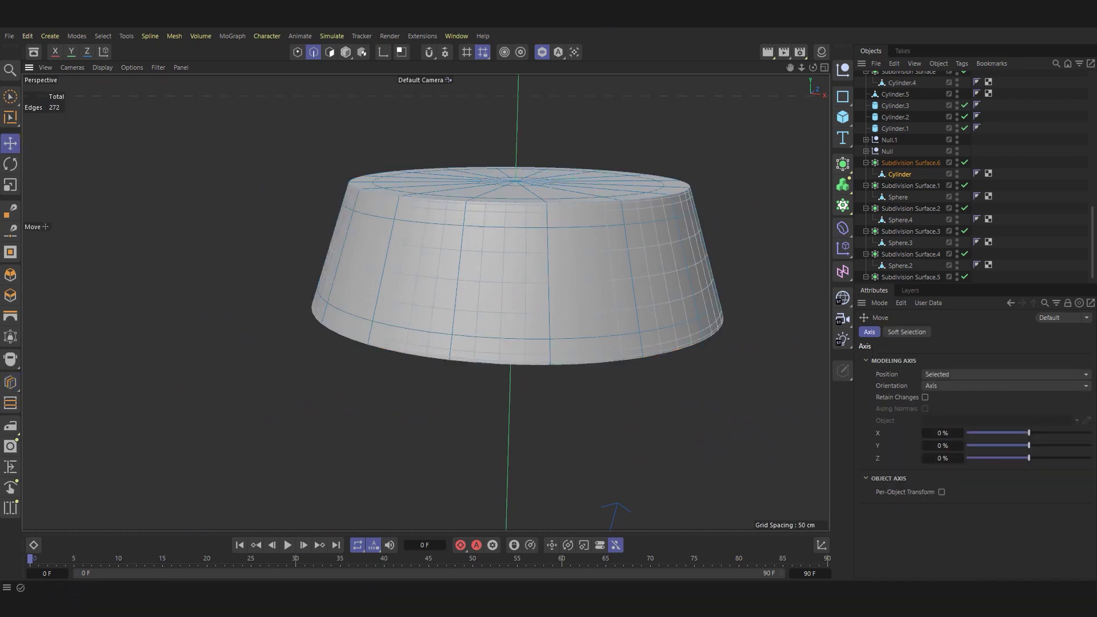
Turn off viewport isolation and orbit to a side view of the capsule.
click(76, 35)
click(114, 283)
scroll(426, 301, down, 3)
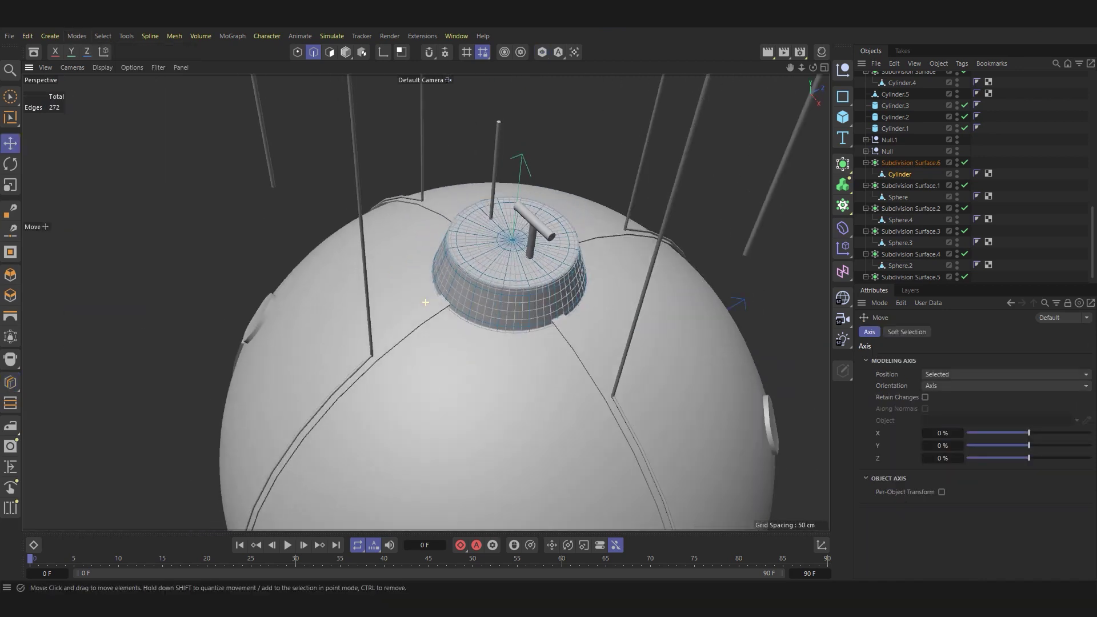
scroll(426, 301, down, 3)
scroll(426, 301, down, 3)
alt+drag(425, 302, 582, 346)
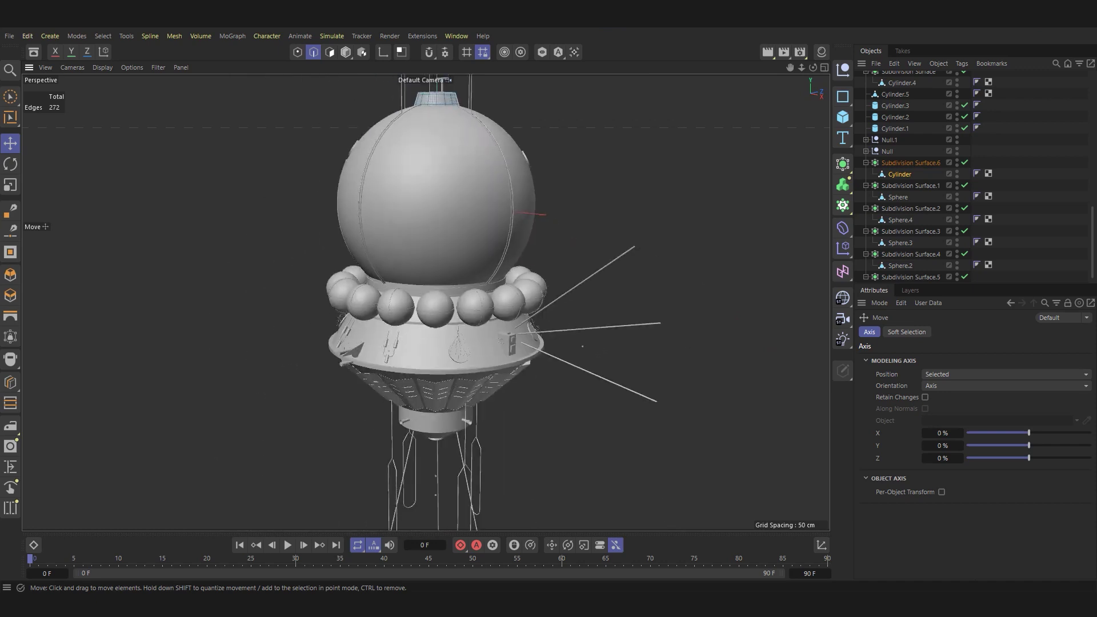
Convert the seam's Sweep strip to an editable polygon object and solo it in the viewport.
scroll(485, 167, down, 3)
scroll(485, 167, down, 1)
click(345, 52)
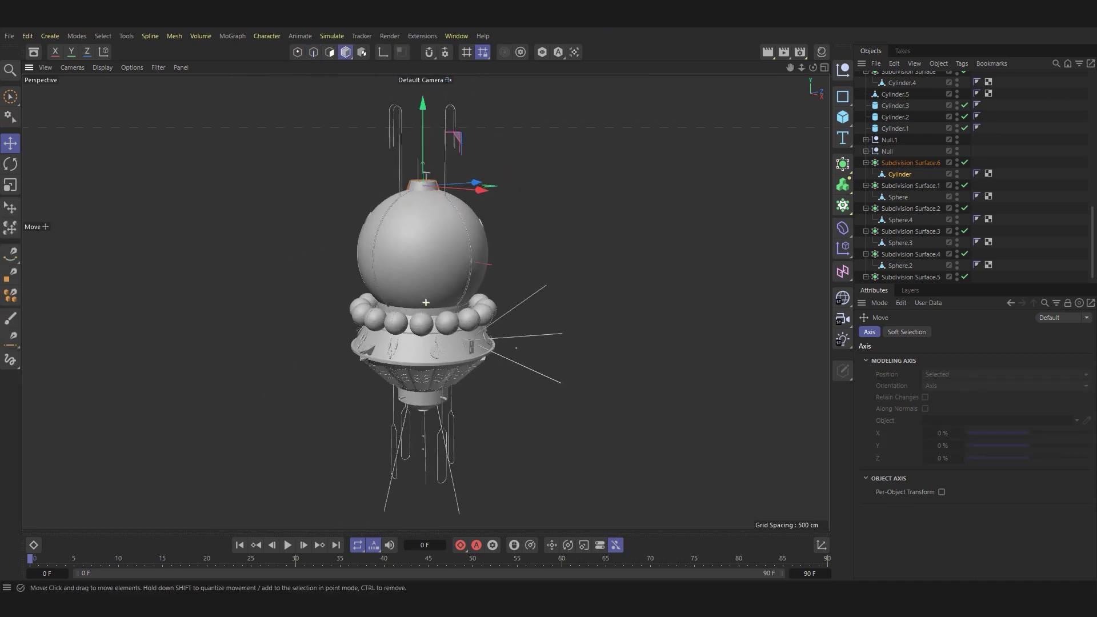
scroll(386, 232, up, 2)
scroll(387, 231, up, 3)
scroll(386, 232, up, 3)
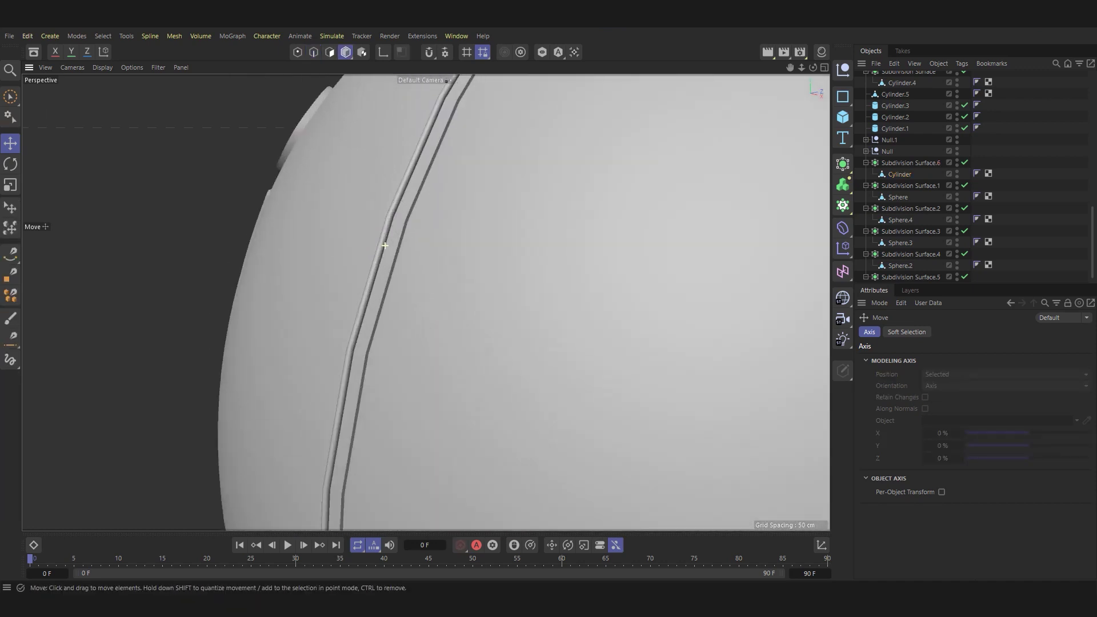
click(388, 232)
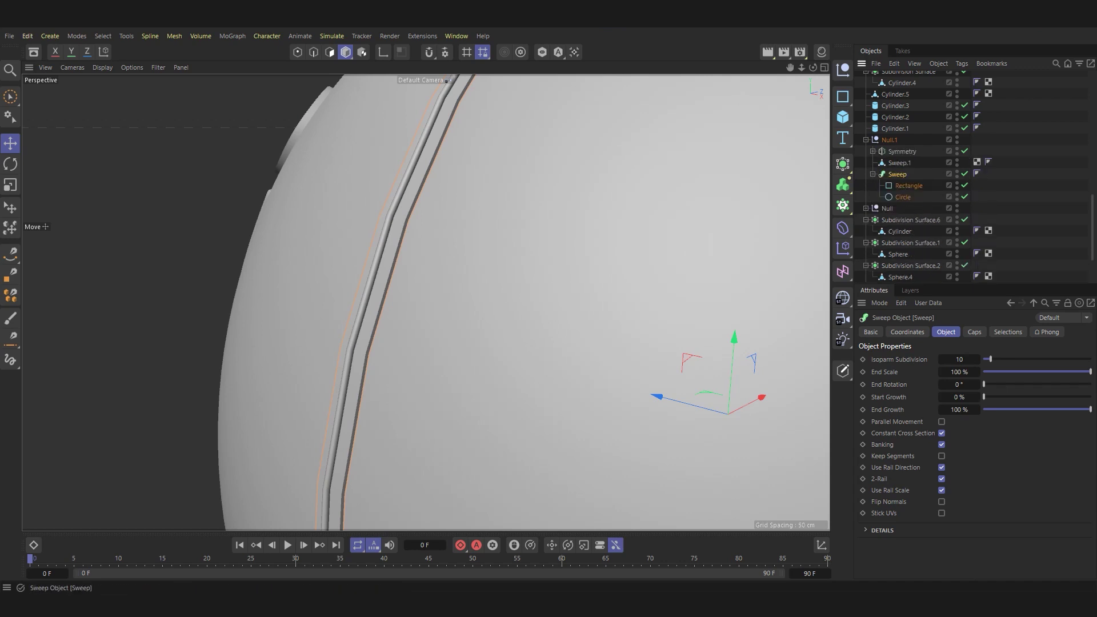
key(c)
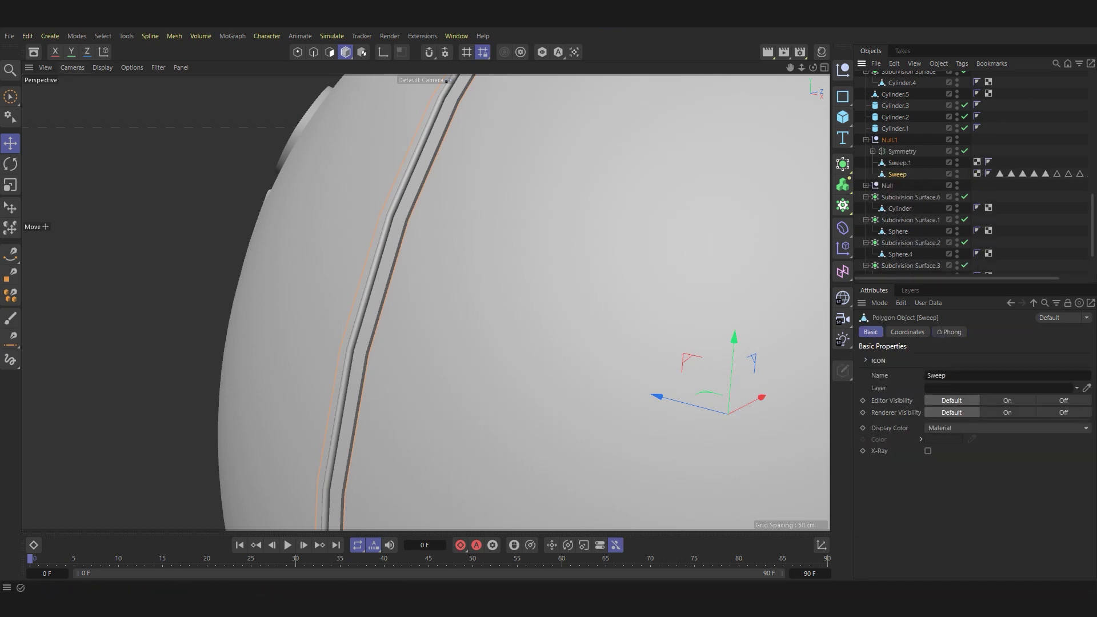
click(102, 66)
click(115, 290)
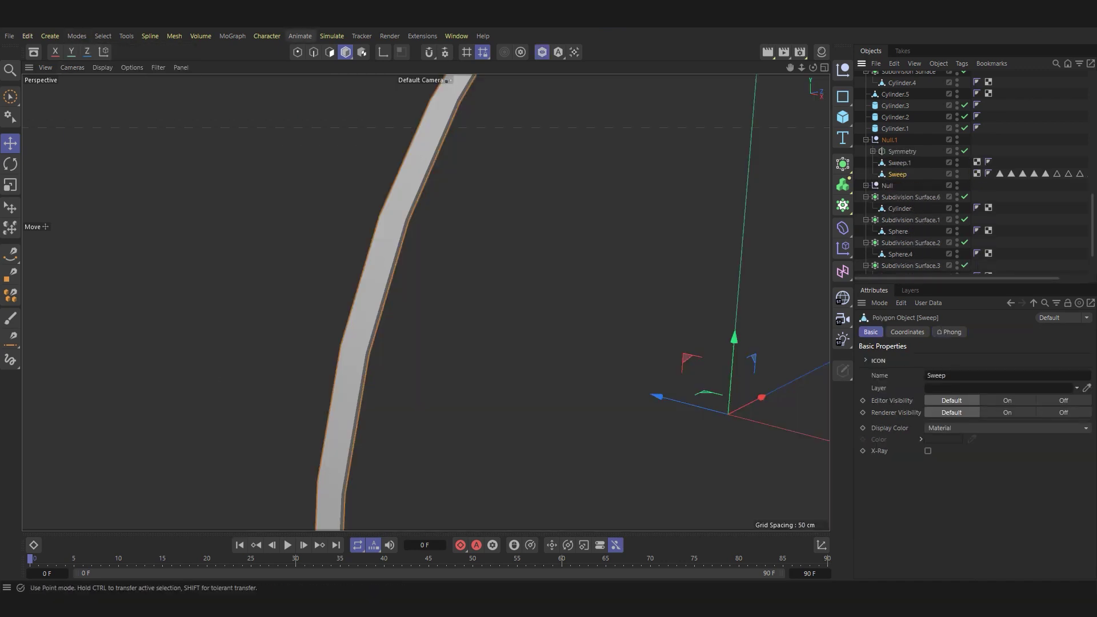
In Edge mode, ready the Loop/Path Cut tool and orbit around the Sweep strip.
click(313, 52)
key(k)
key(l)
scroll(381, 220, up, 3)
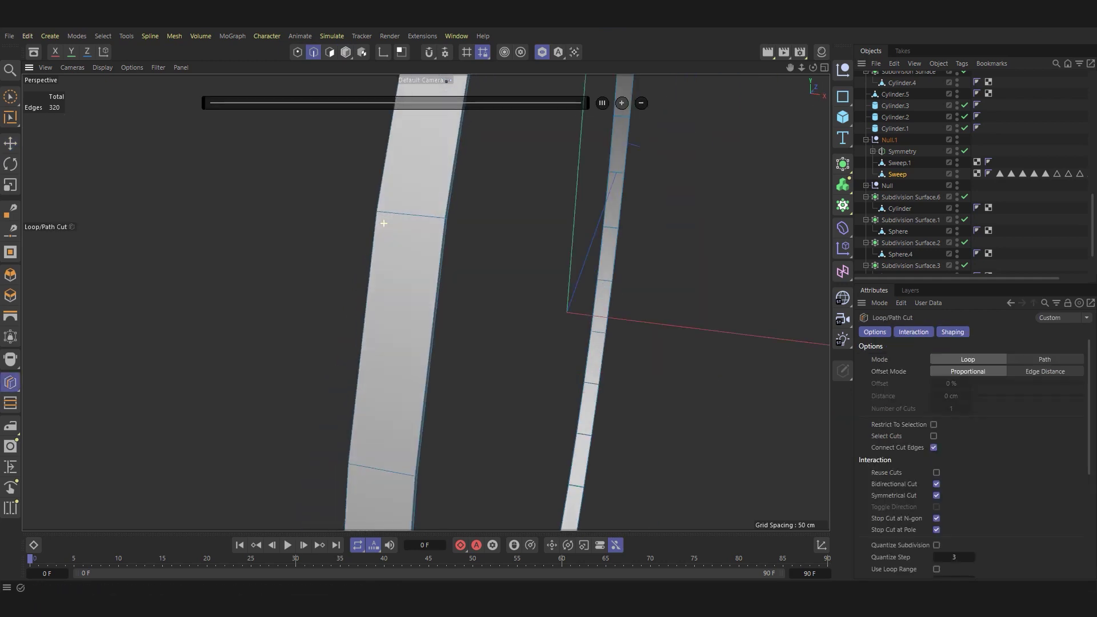
scroll(381, 220, up, 3)
scroll(383, 226, up, 3)
mouse_move(386, 232)
alt+mouse_down()
mouse_move(426, 235)
mouse_move(439, 265)
alt+mouse_up()
Reset the Loop/Path Cut settings and orbit to view the strip's end.
key(e)
key(k)
key(l)
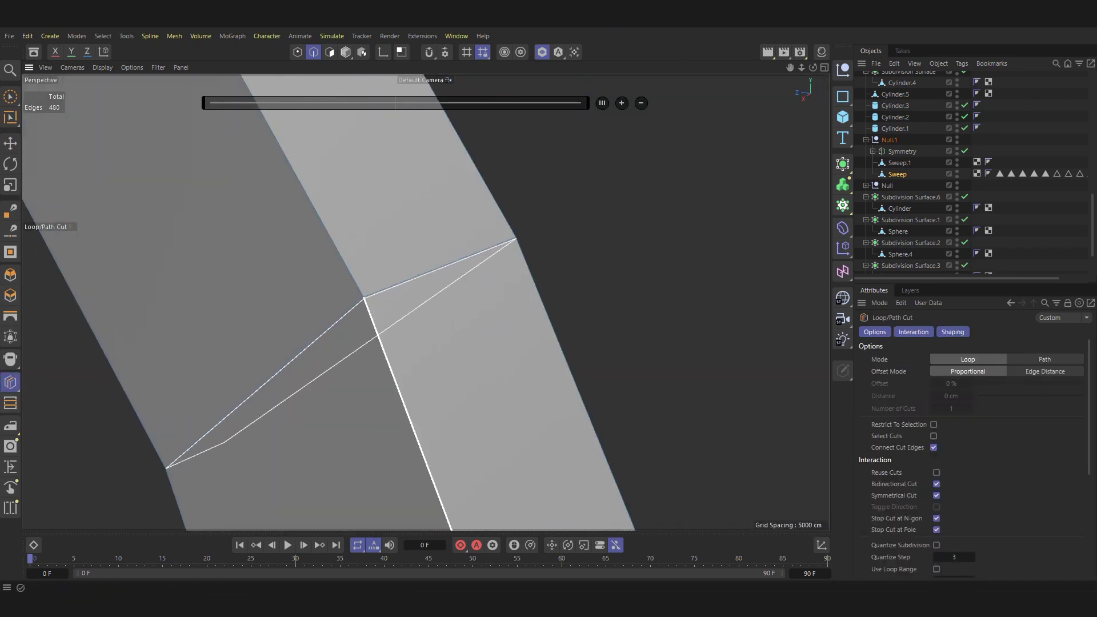
key(e)
key(k)
key(l)
mouse_move(439, 266)
alt+mouse_down()
mouse_move(456, 274)
mouse_move(425, 302)
mouse_move(286, 345)
alt+mouse_up()
Add two loop cuts along the strip's borders and turn off isolation.
click(459, 298)
key(e)
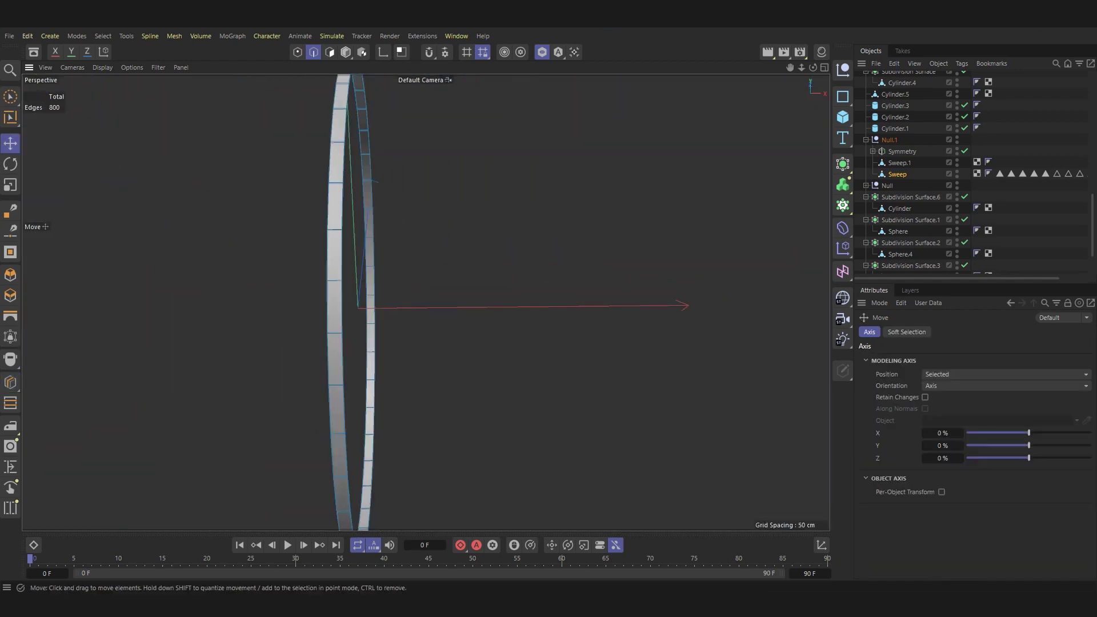
click(345, 52)
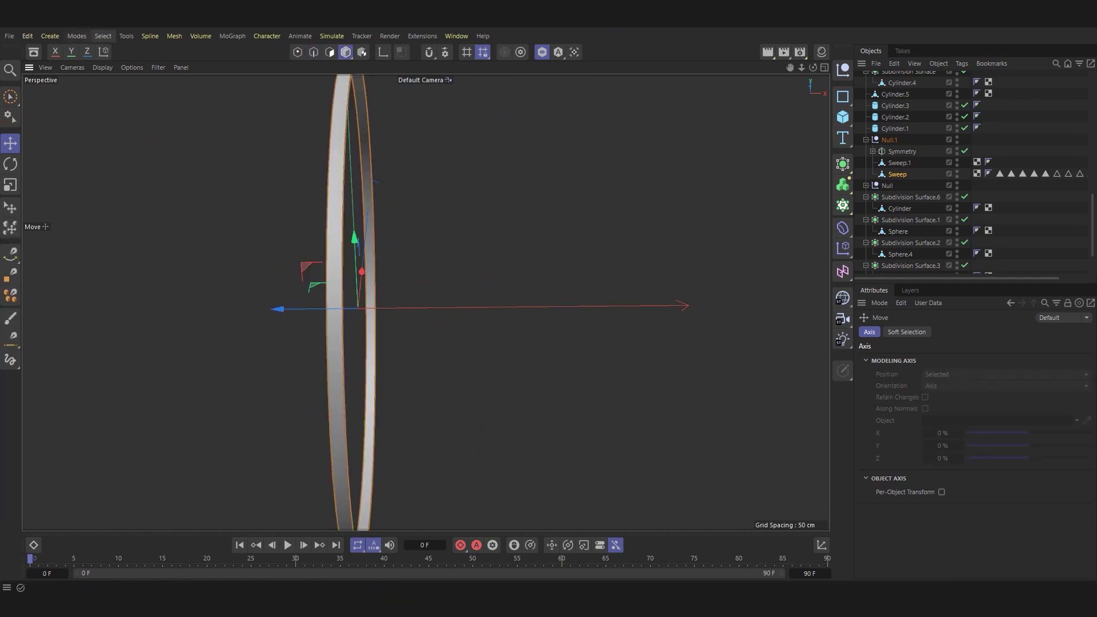
click(103, 36)
click(91, 312)
Wrap the Sweep strip in a new Subdivision Surface and frame it.
alt+click(842, 164)
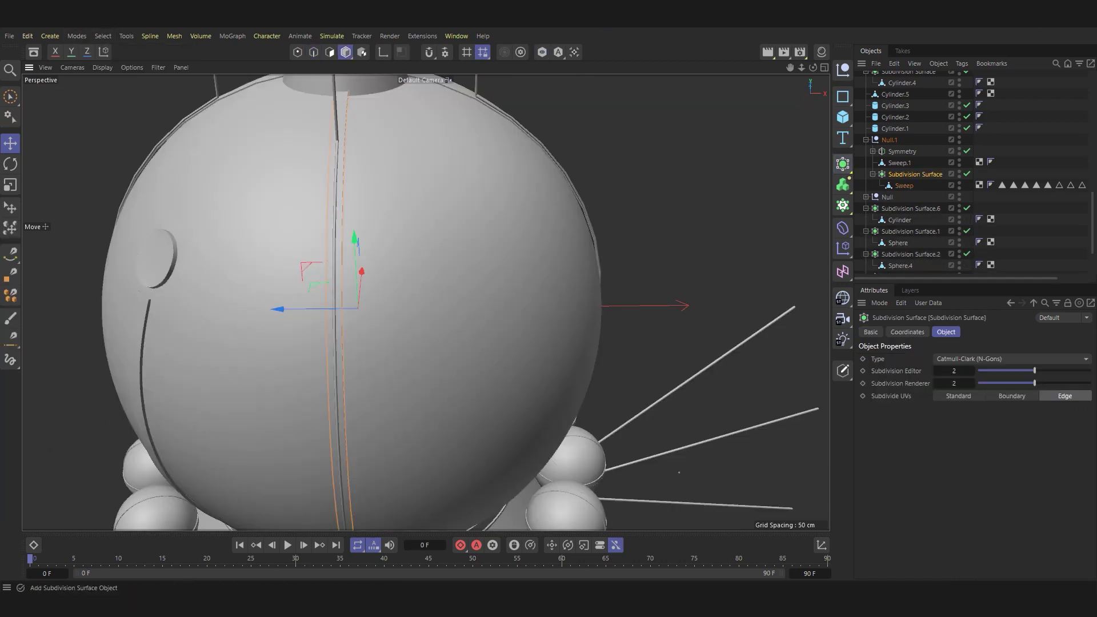
key(o)
scroll(378, 329, up, 5)
scroll(378, 329, up, 3)
scroll(378, 329, down, 2)
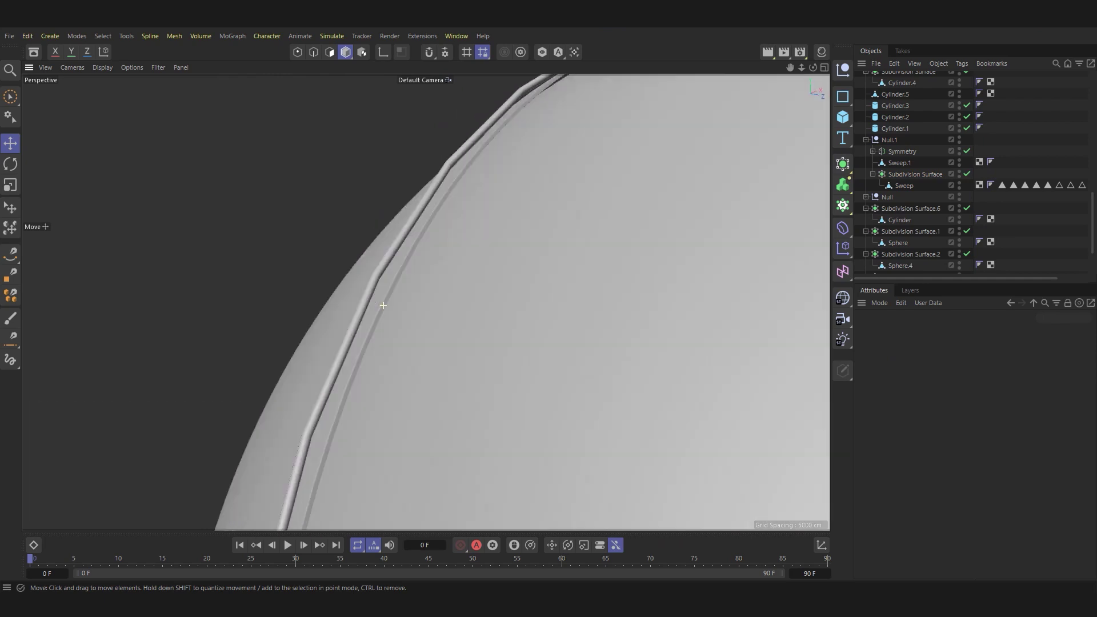
scroll(379, 303, down, 3)
scroll(379, 306, down, 3)
scroll(537, 264, down, 4)
Orbit around the sphere to inspect the smoothed seam close up.
alt+drag(537, 263, 426, 304)
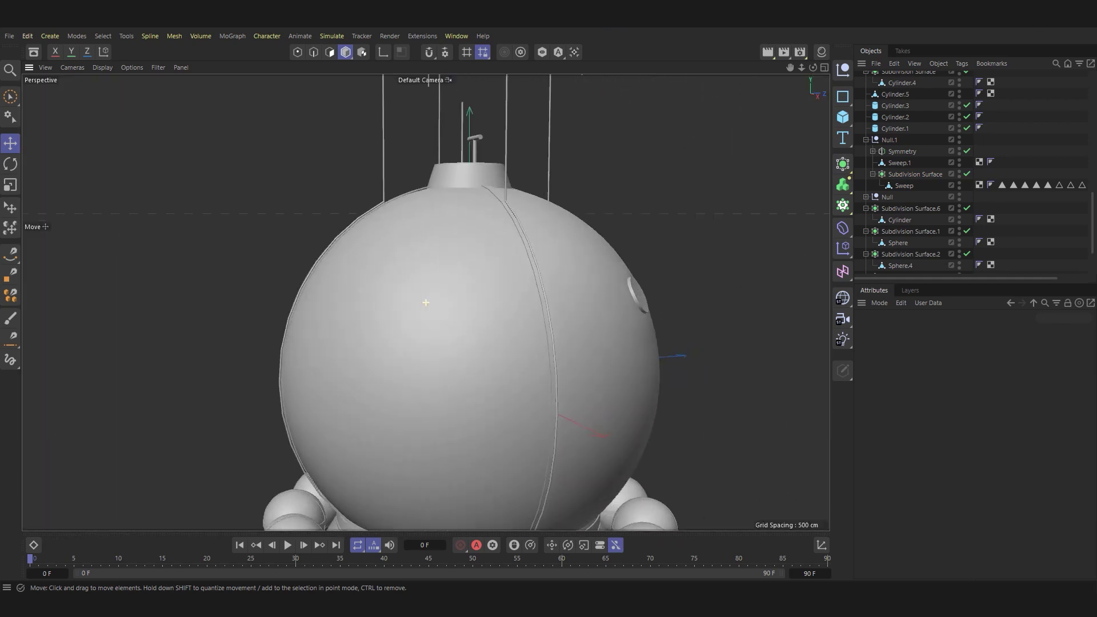
scroll(609, 306, up, 3)
mouse_move(609, 306)
alt+mouse_down()
mouse_move(738, 216)
mouse_move(426, 302)
alt+mouse_up()
scroll(609, 305, up, 4)
scroll(609, 305, down, 3)
scroll(422, 300, up, 2)
scroll(425, 302, up, 2)
scroll(426, 302, up, 2)
scroll(426, 302, down, 2)
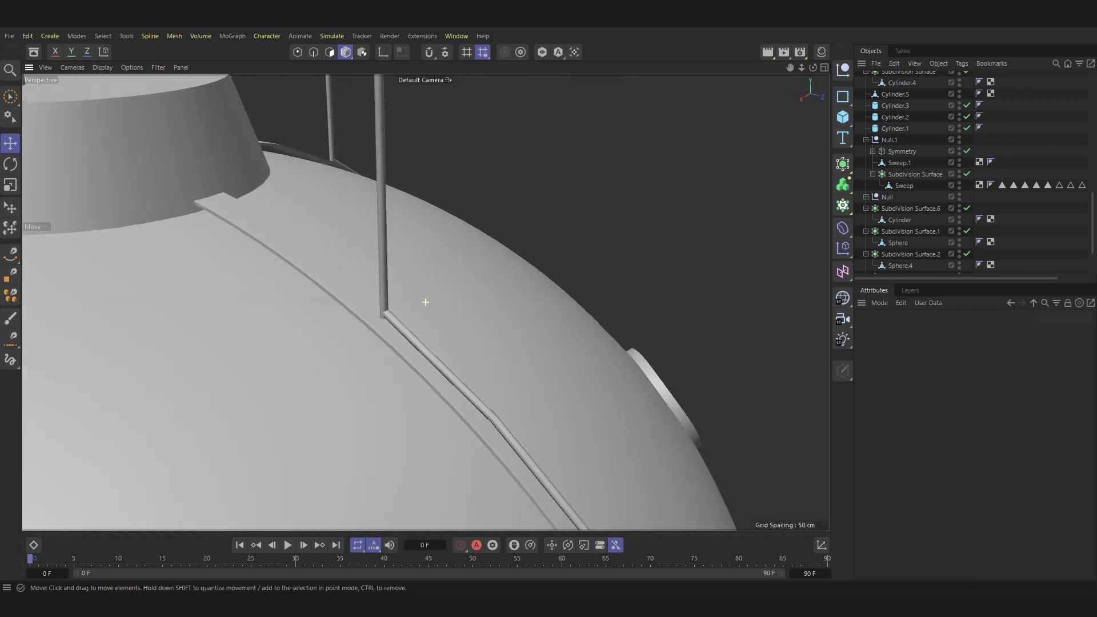
scroll(425, 302, up, 2)
Select the seam's Subdivision Surface and Sweep objects, then solo the Sweep.
click(915, 173)
click(903, 185)
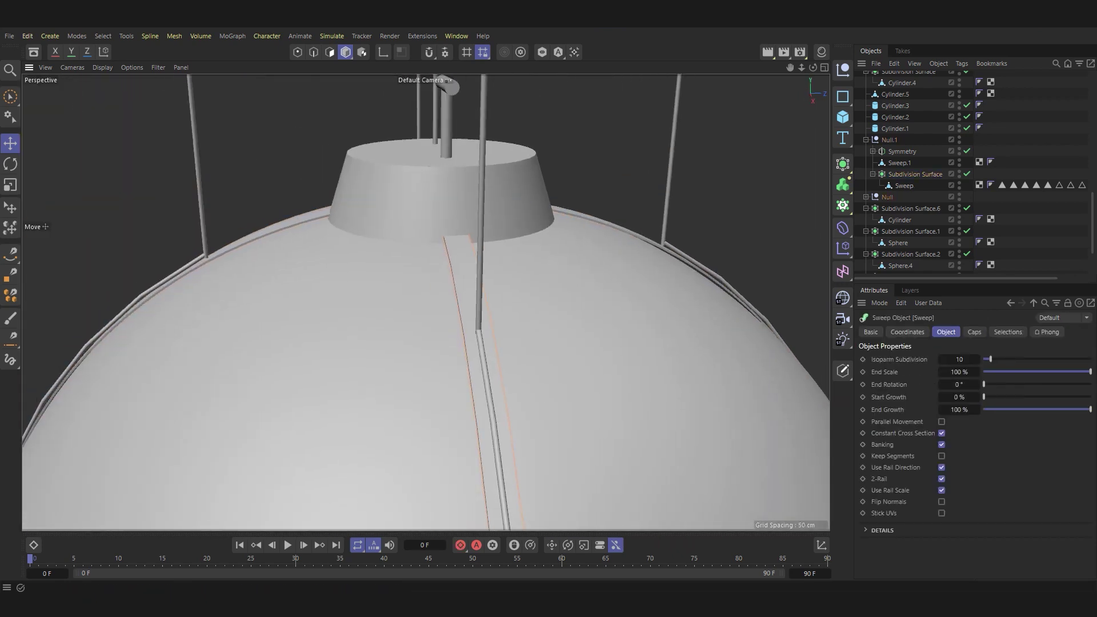
click(76, 36)
click(102, 312)
Make the seam Sweep editable and add a first loop cut across the band.
alt+drag(457, 261, 457, 261)
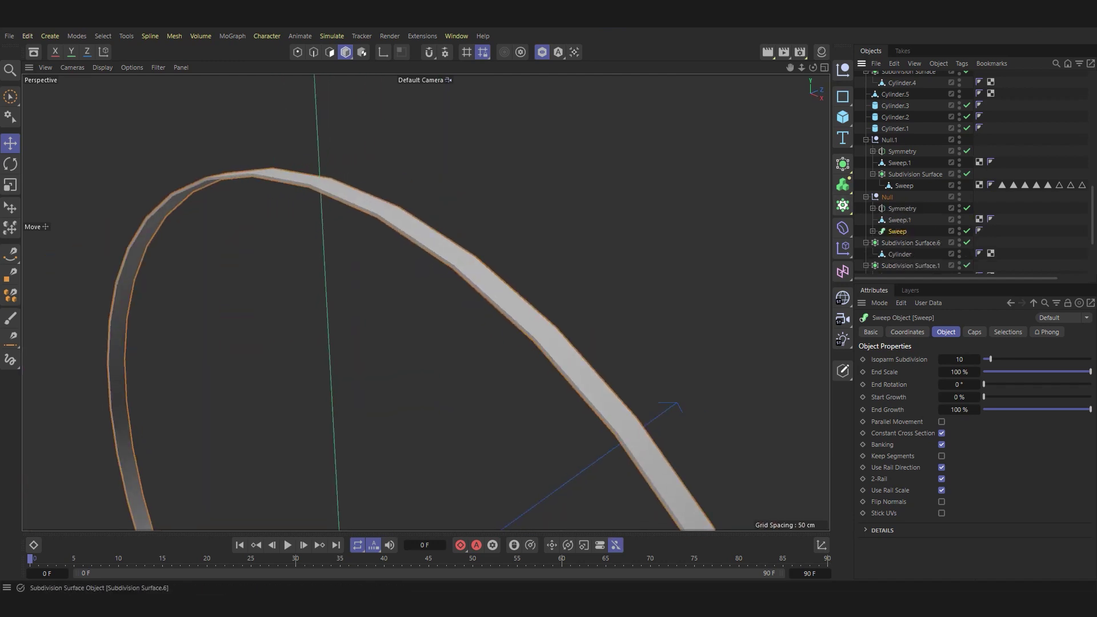
key(c)
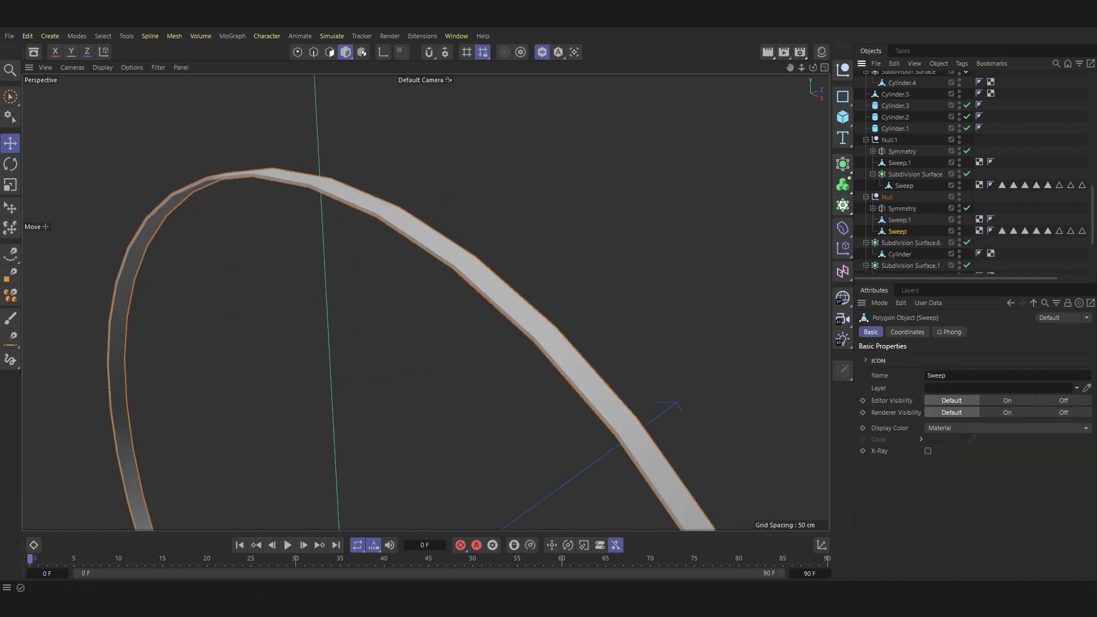
key(Return)
key(k)
key(l)
scroll(313, 194, up, 3)
scroll(313, 195, up, 3)
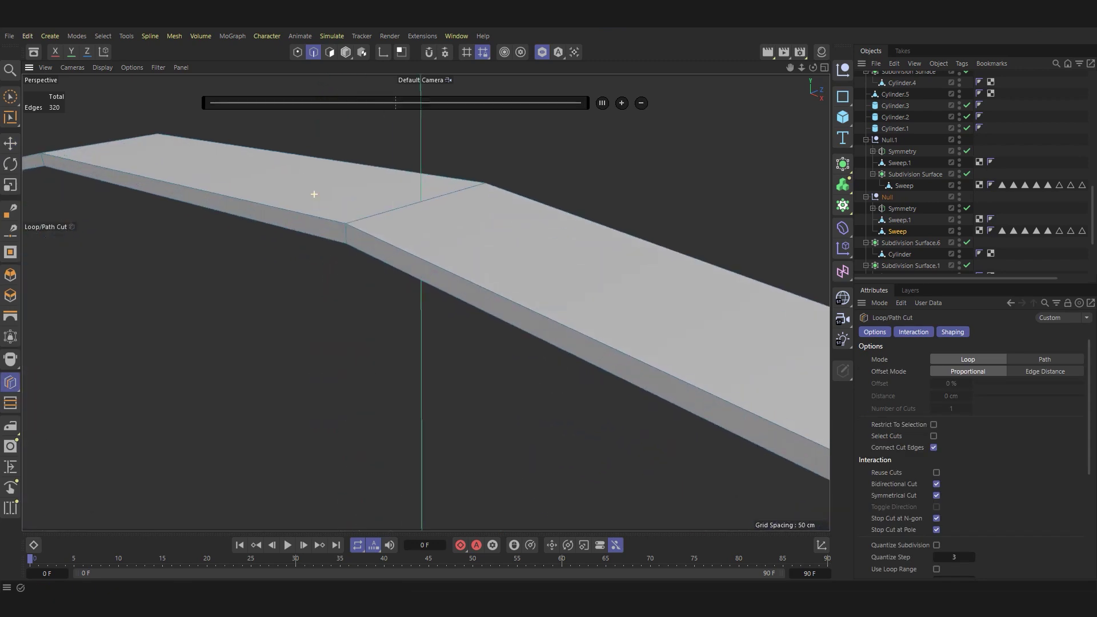
scroll(313, 195, up, 3)
scroll(314, 194, up, 3)
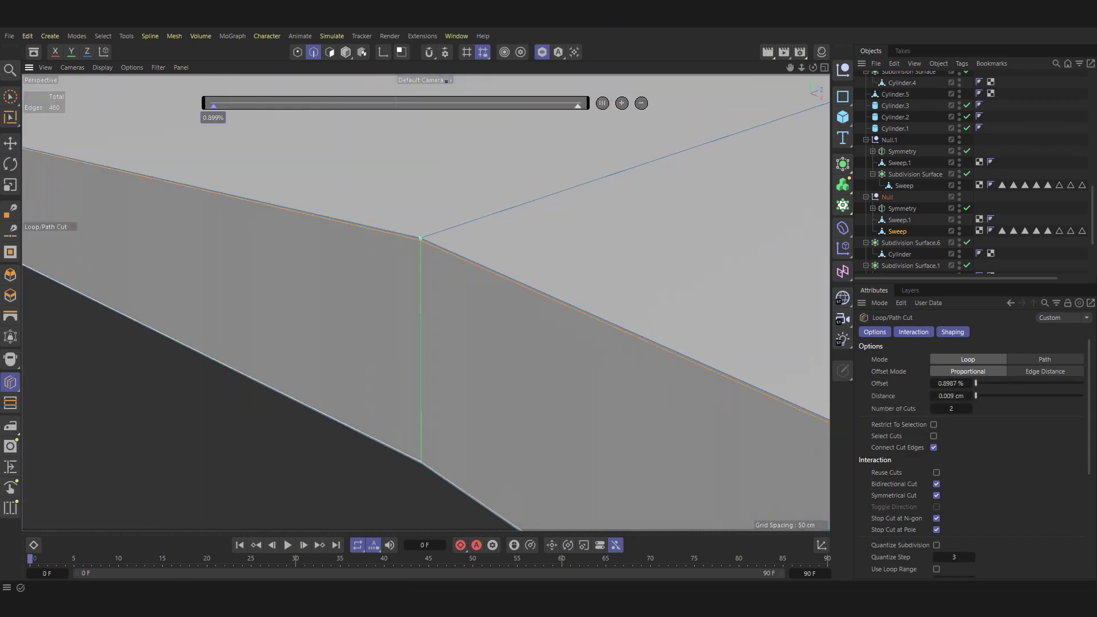
alt+drag(421, 237, 423, 183)
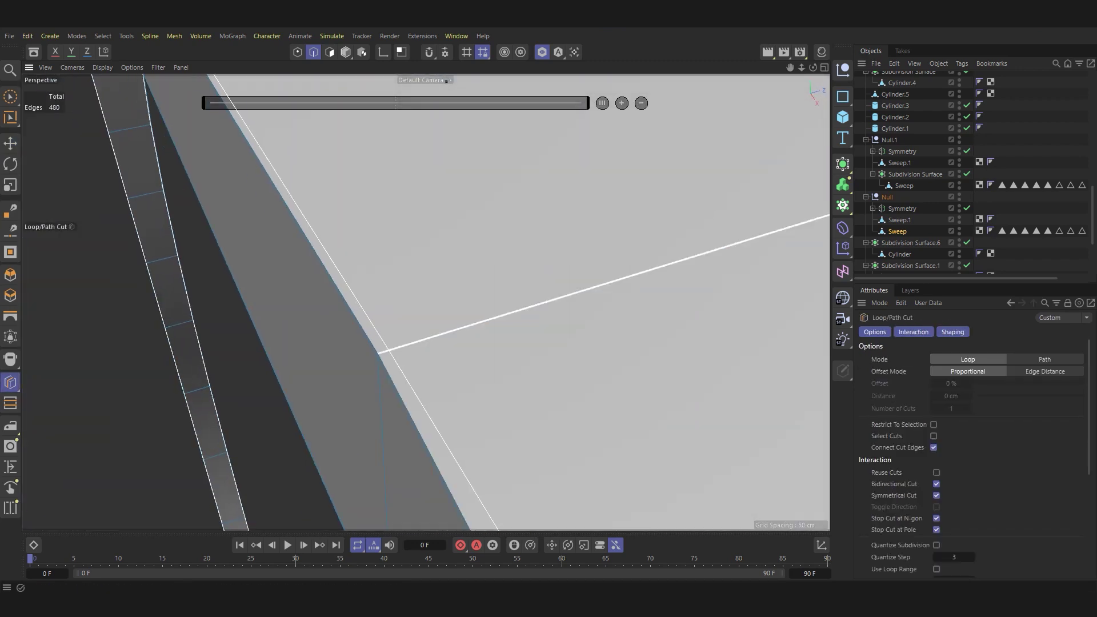
click(377, 353)
key(e)
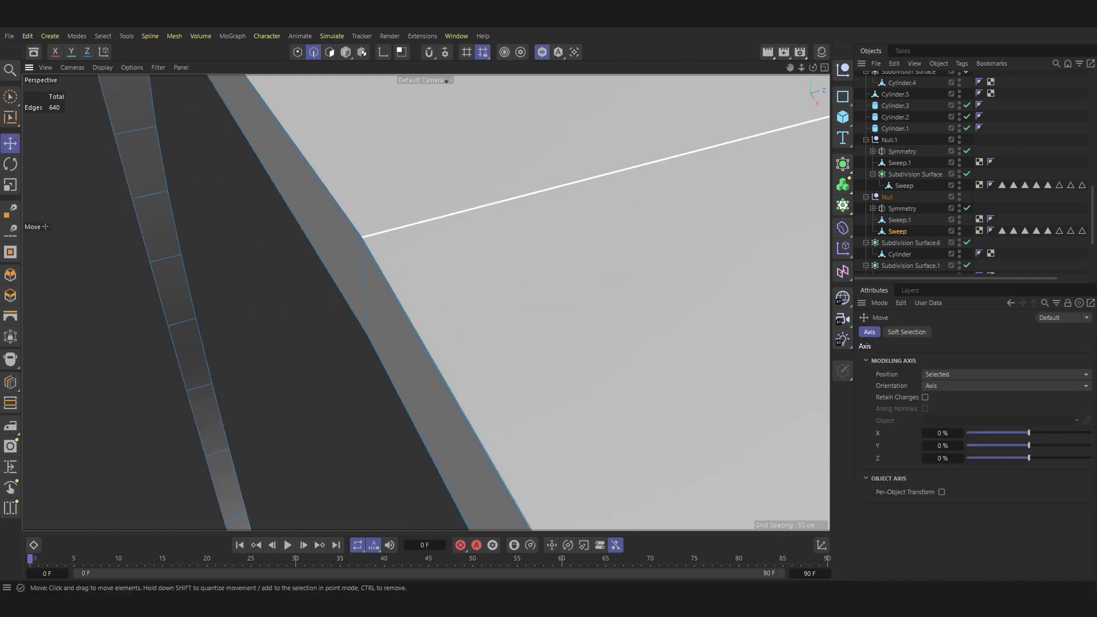
alt+drag(377, 353, 399, 320)
alt+drag(398, 233, 404, 208)
Add two more loop cuts across the Sweep band.
key(k)
key(l)
scroll(398, 233, up, 5)
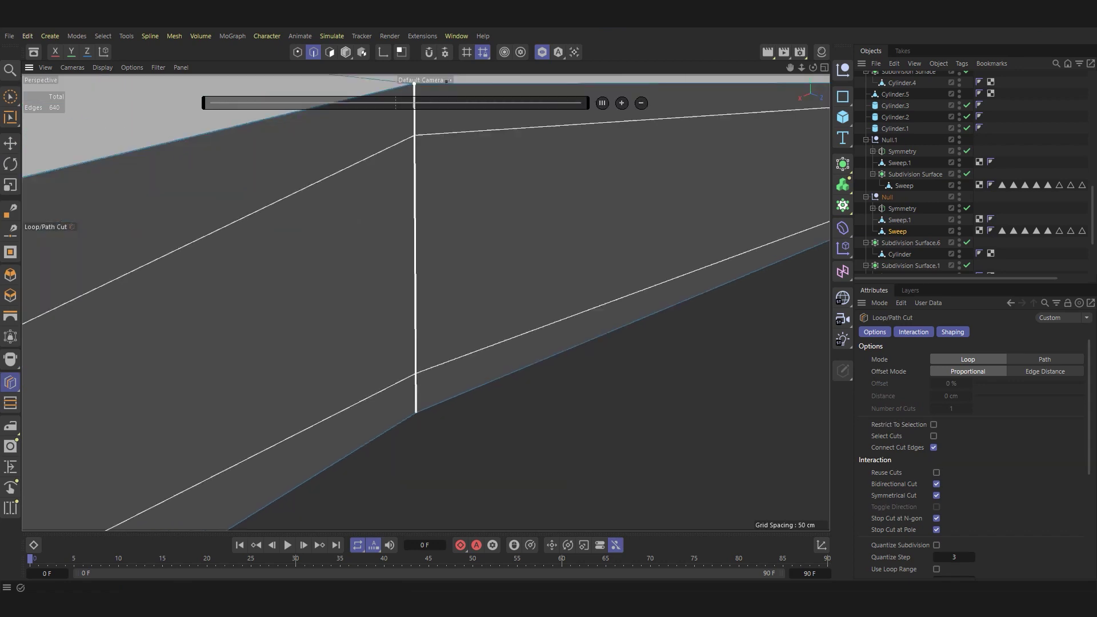
click(414, 245)
mouse_move(392, 213)
alt+mouse_down()
mouse_move(426, 303)
mouse_move(396, 231)
alt+mouse_up()
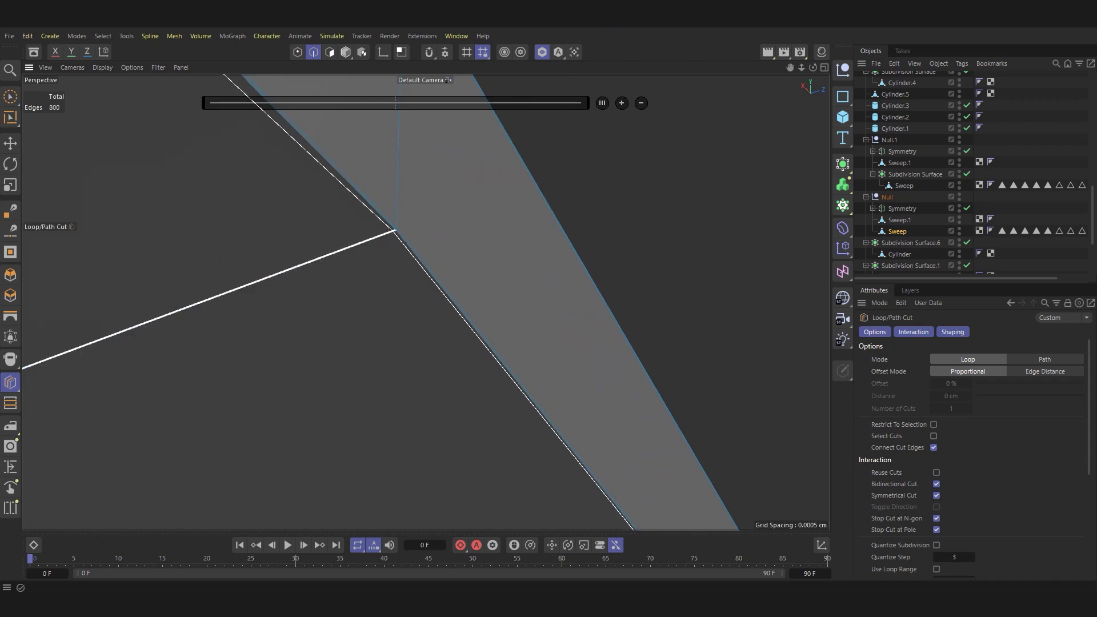
click(357, 296)
key(e)
mouse_move(357, 296)
alt+mouse_down()
mouse_move(575, 272)
mouse_move(426, 303)
alt+mouse_up()
scroll(425, 301, down, 5)
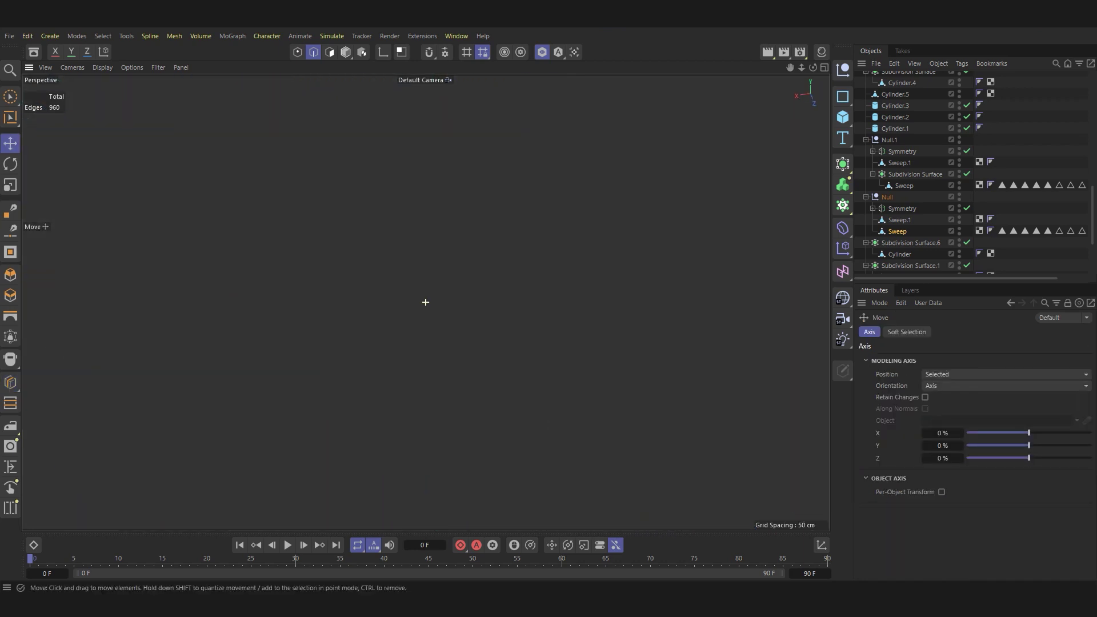
scroll(499, 266, up, 5)
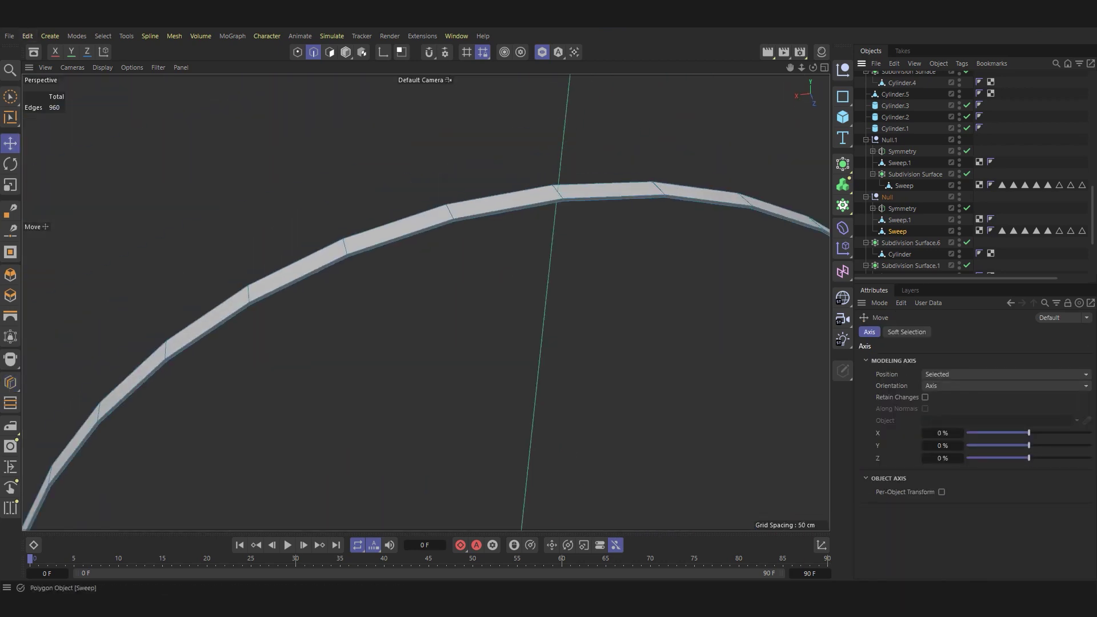
Nest the Sweep in its own Subdivision Surface and turn Viewport Solo off.
alt+click(843, 164)
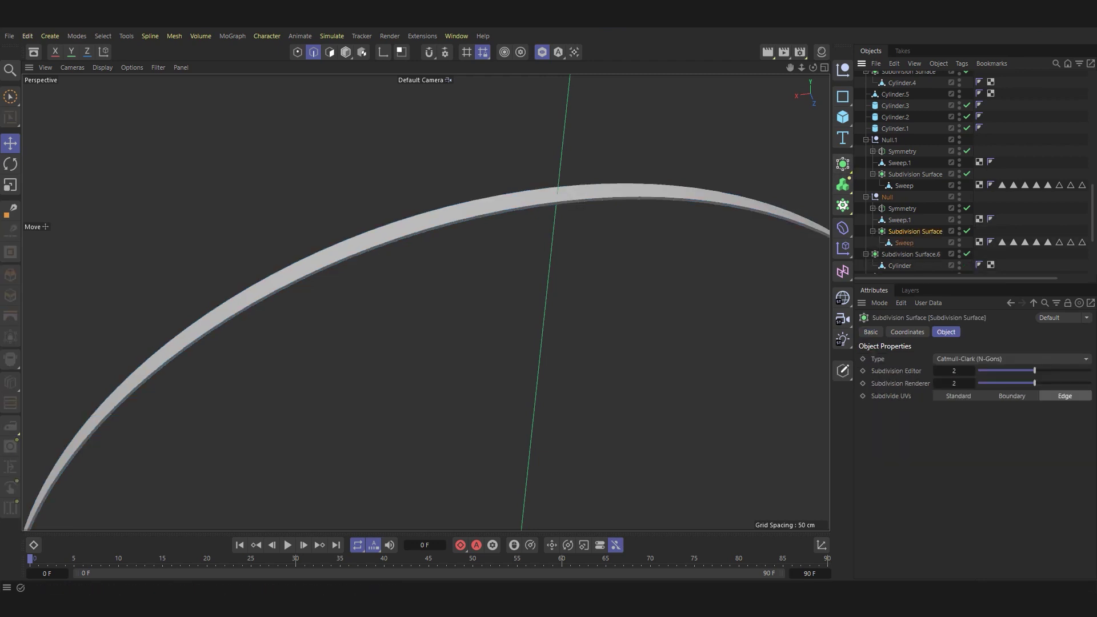
click(76, 36)
click(97, 320)
scroll(425, 302, down, 5)
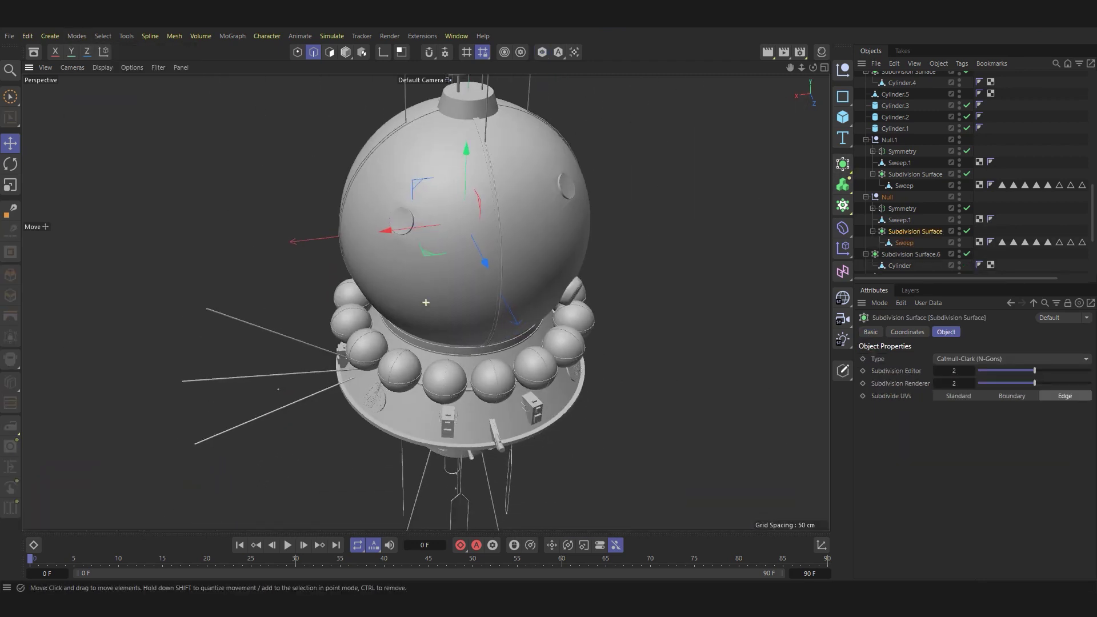
Select the dome Sphere's porthole polygon rings and inner cap polygons.
scroll(426, 302, up, 3)
scroll(392, 250, up, 5)
alt+drag(392, 251, 393, 250)
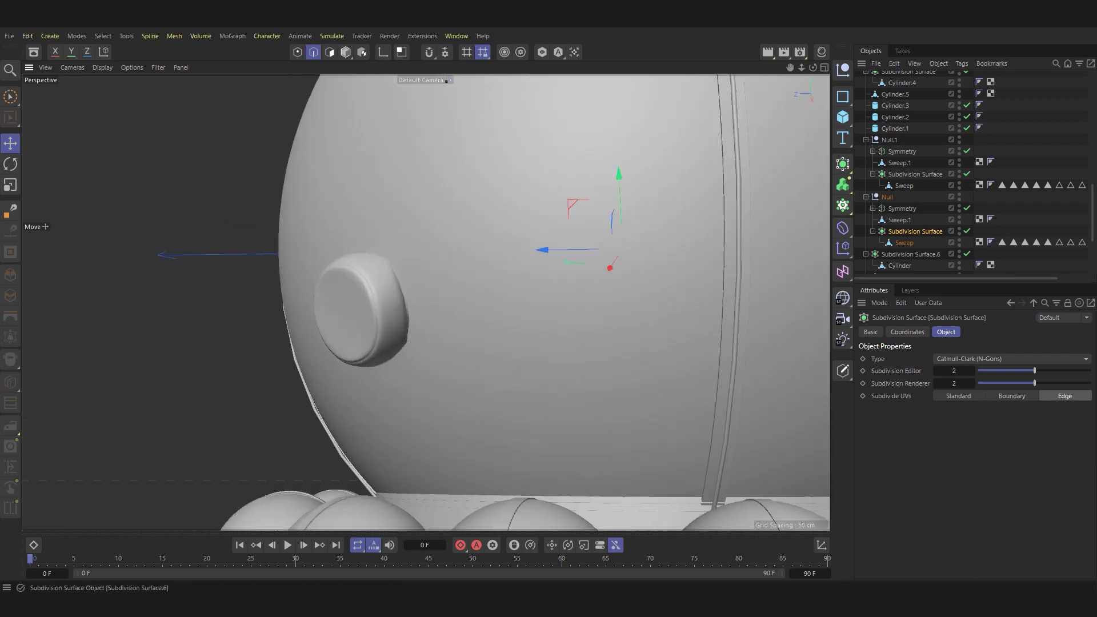
click(514, 342)
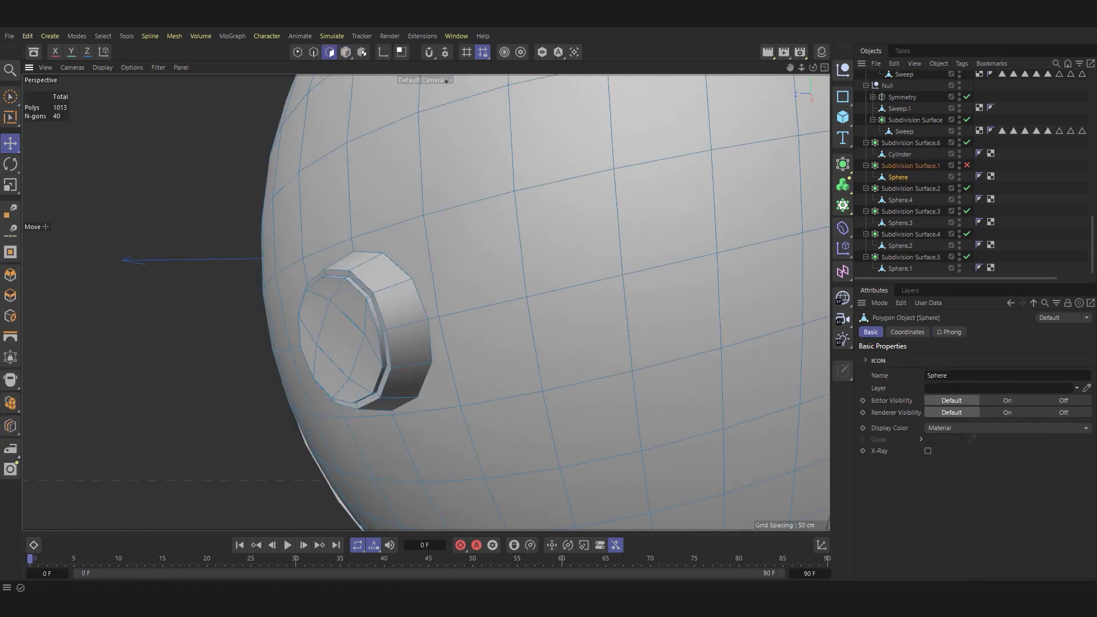
click(10, 117)
click(408, 342)
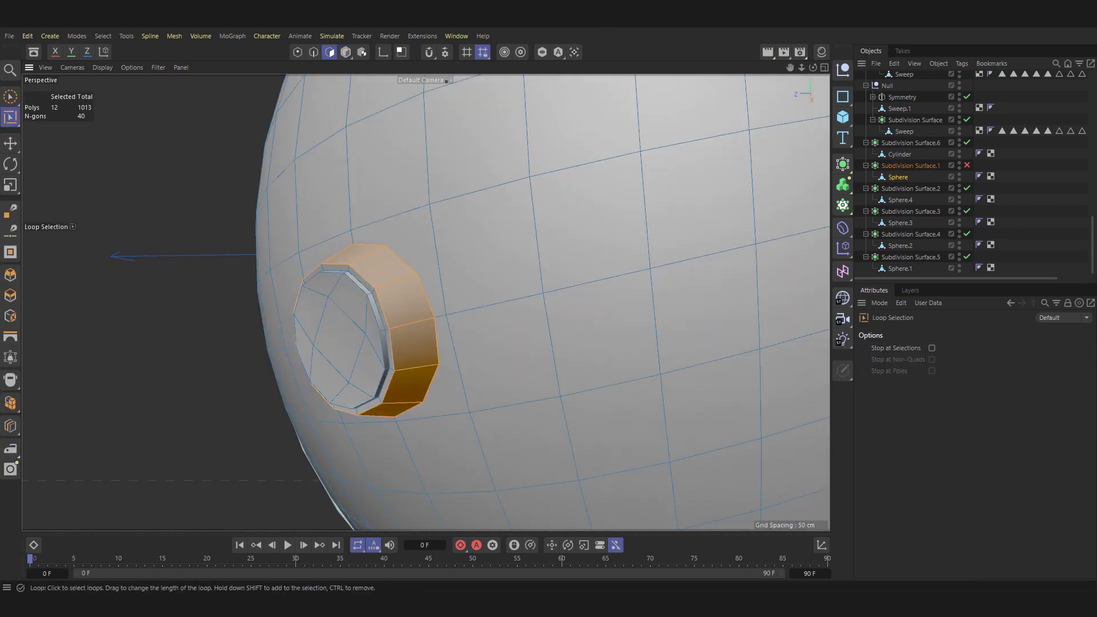
scroll(457, 343, up, 3)
mouse_move(514, 286)
alt+mouse_down()
mouse_move(457, 285)
mouse_move(543, 257)
alt+mouse_up()
shift+click(171, 320)
key(9)
drag(246, 257, 297, 380)
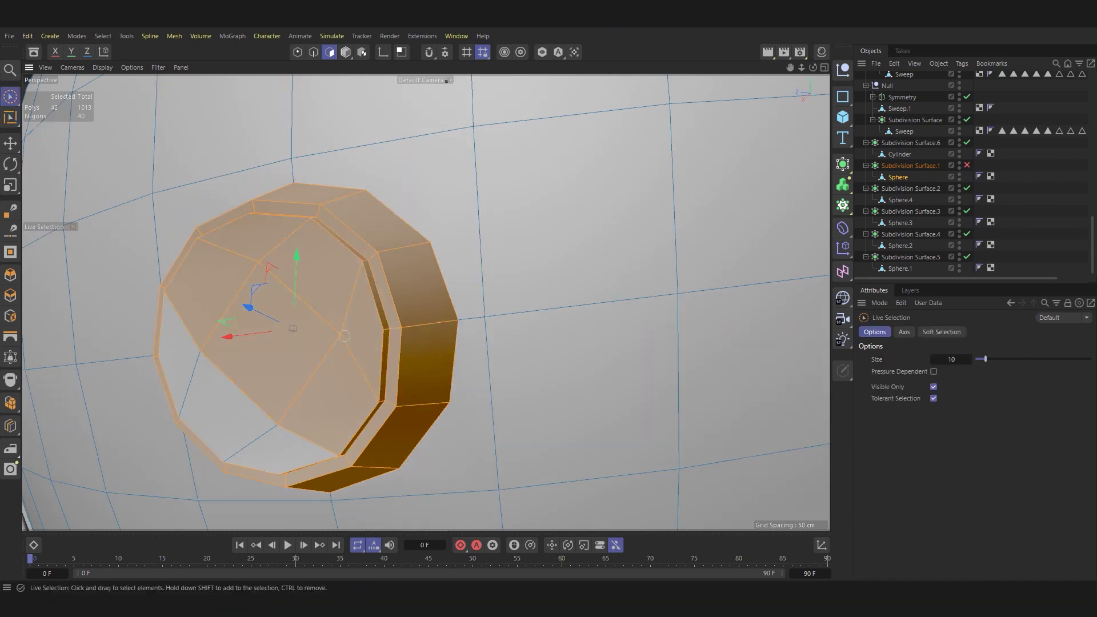
Split the porthole polygons into Sphere.1, hide it, and disable Subdivision Surface.1.
right_click(298, 380)
click(325, 315)
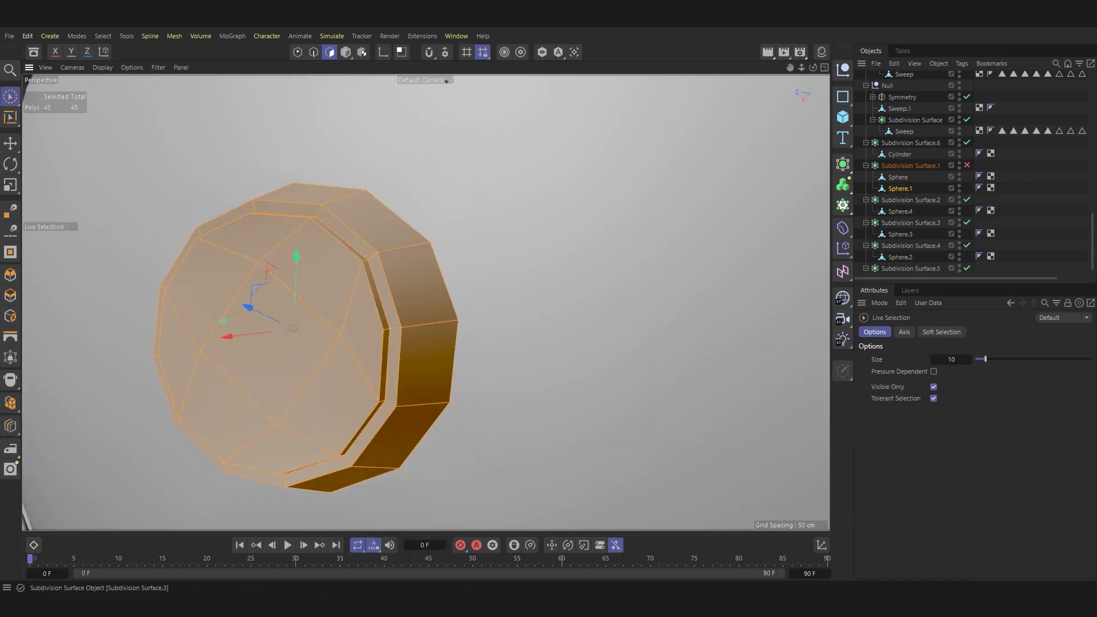
click(897, 177)
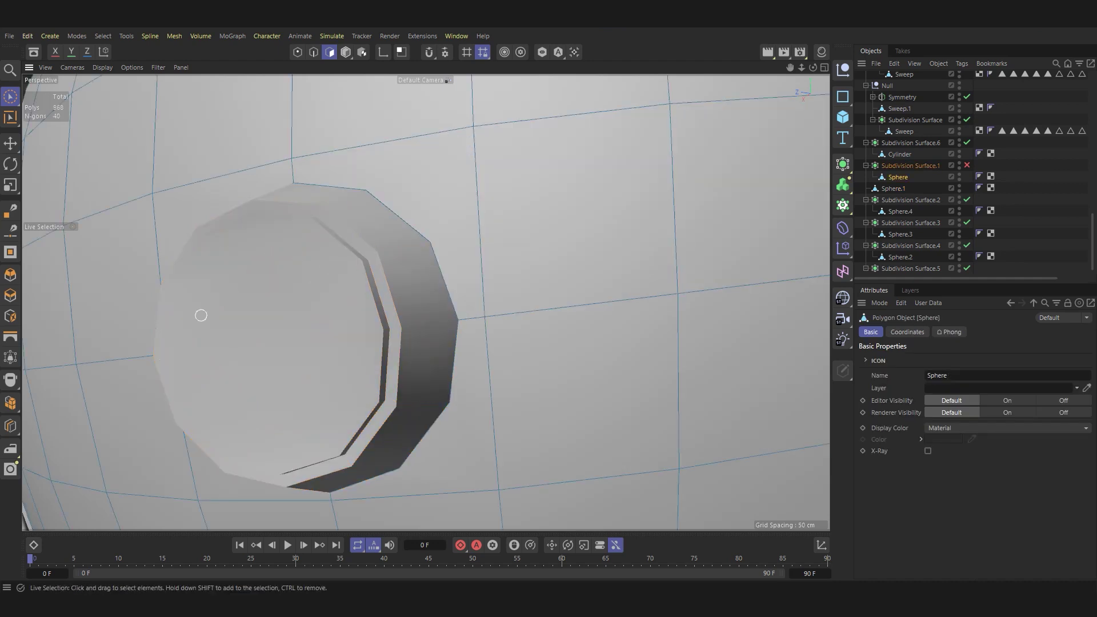
click(966, 165)
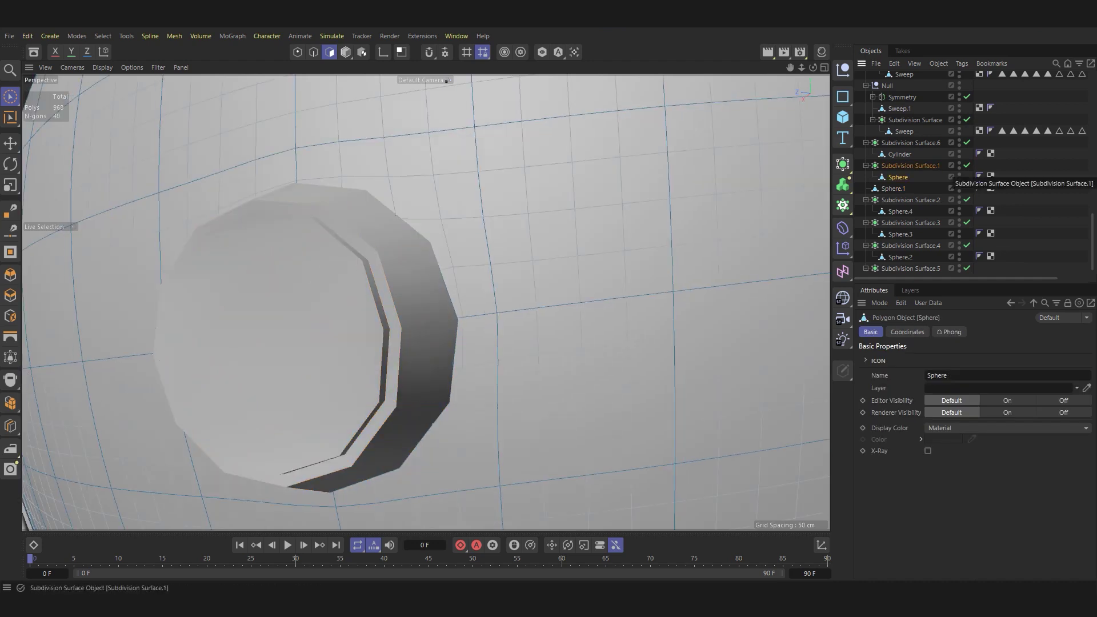
click(959, 186)
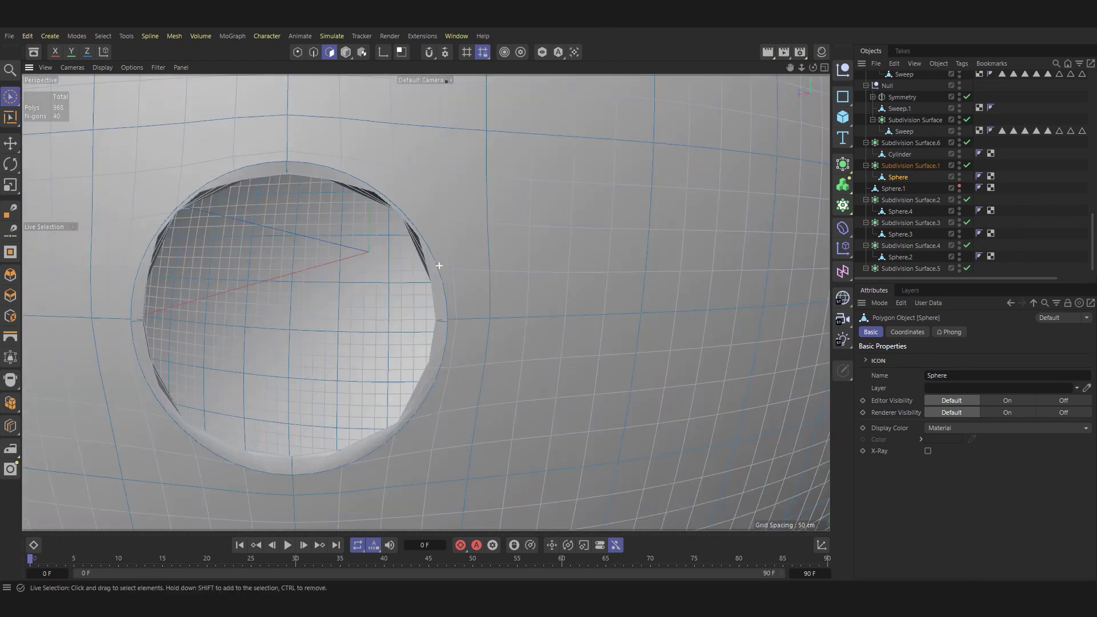
scroll(436, 261, down, 3)
key(ctrl+z)
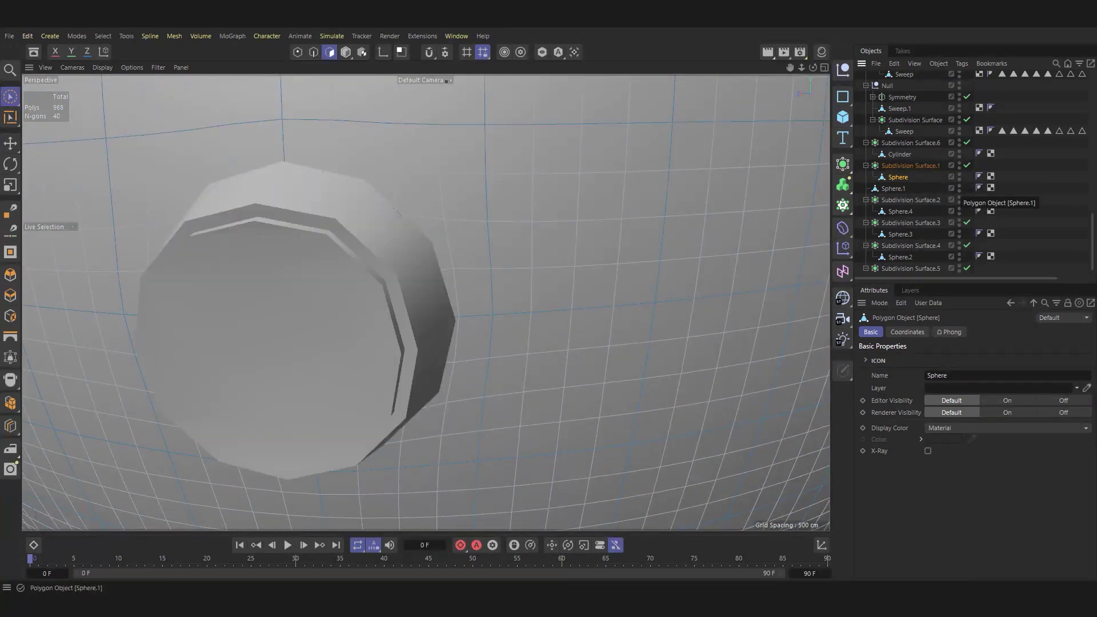
double_click(959, 188)
click(966, 165)
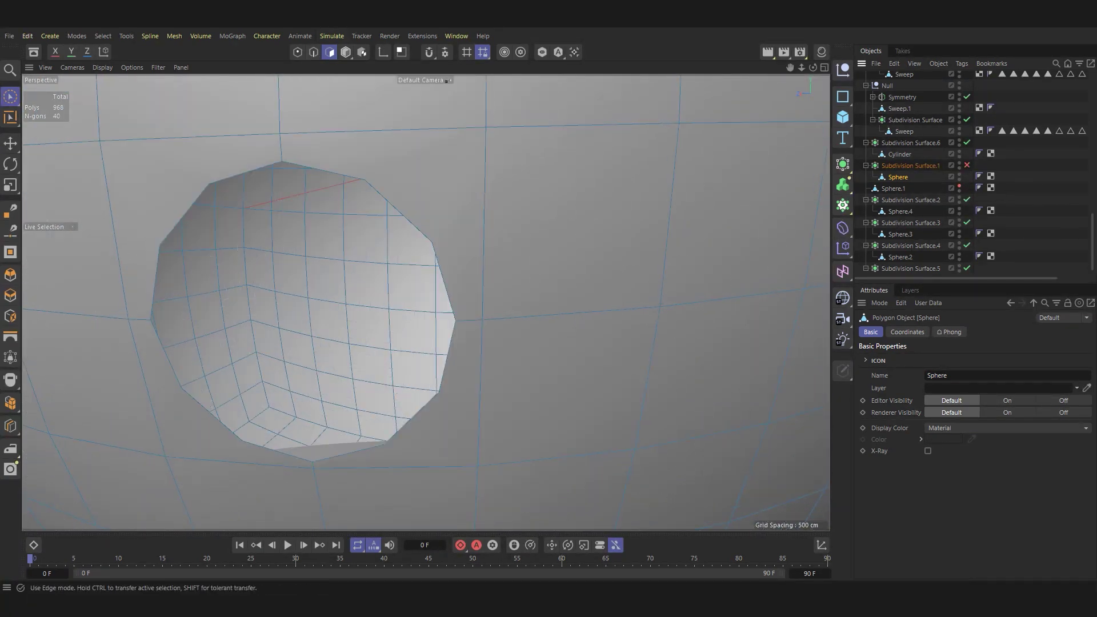
Cut new edges around the dome Sphere's hole with the Line Cut tool.
click(314, 52)
key(e)
click(328, 174)
key(u)
key(l)
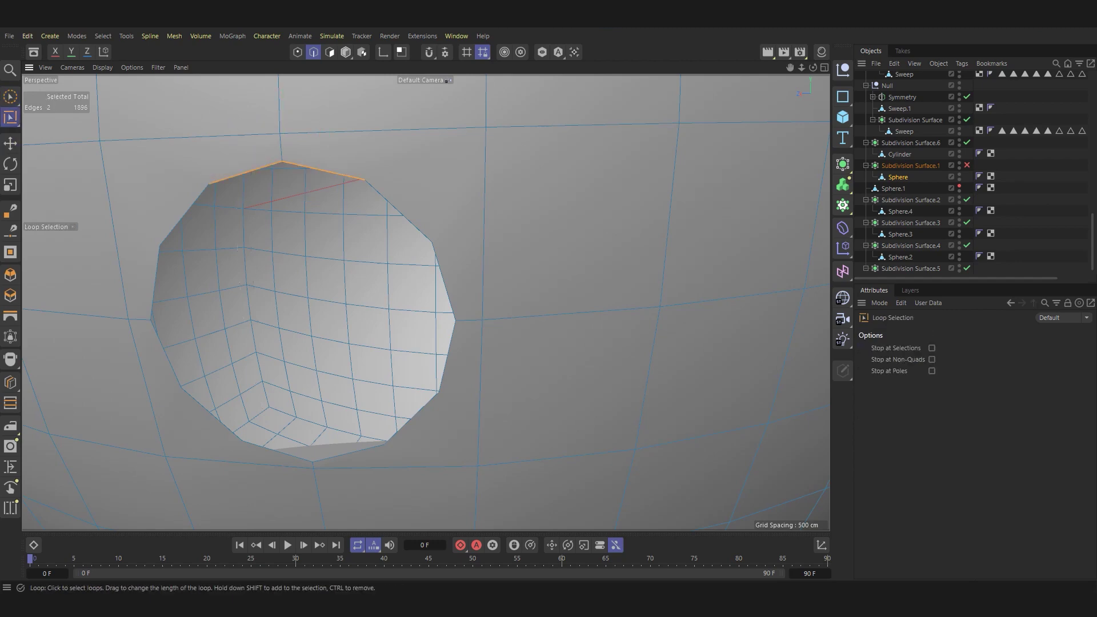
alt+drag(432, 249, 433, 249)
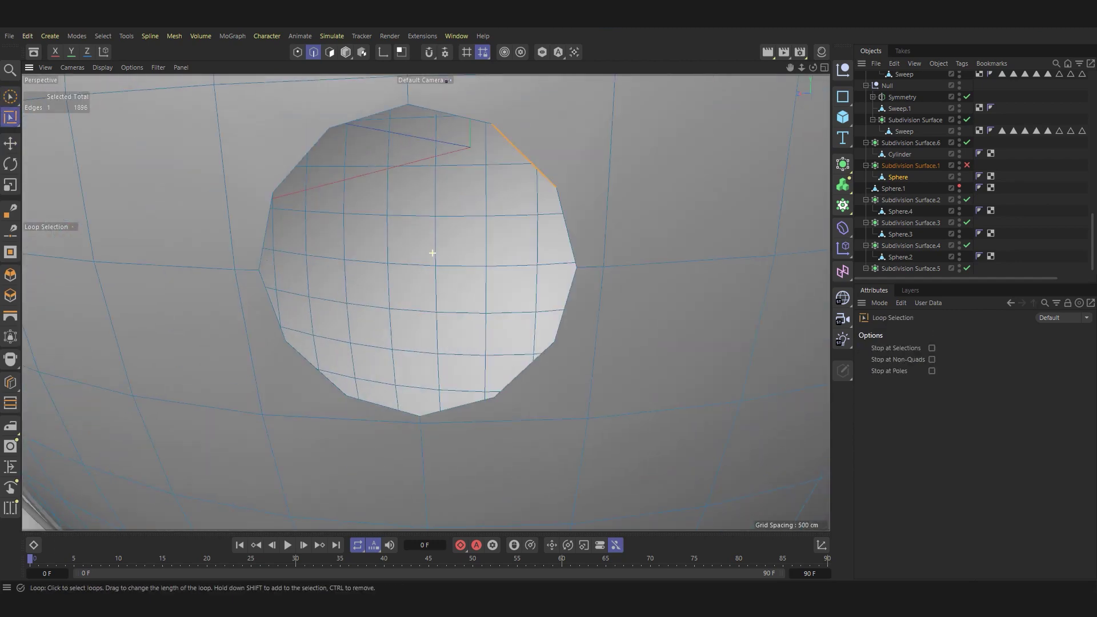
click(10, 382)
click(57, 401)
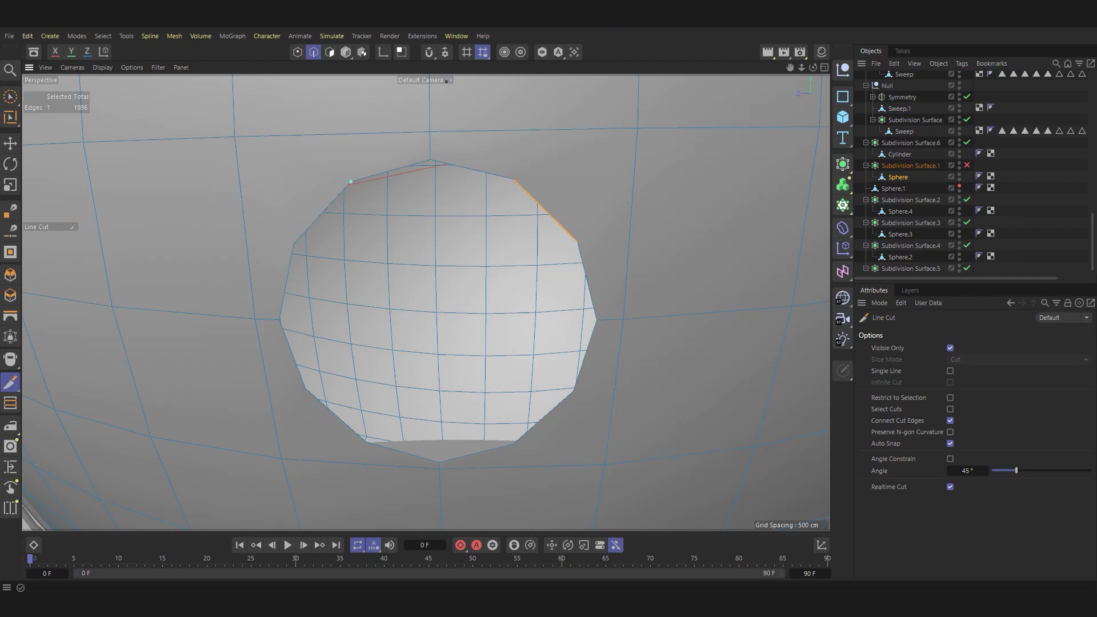
click(333, 134)
click(513, 179)
click(573, 391)
click(610, 406)
click(305, 388)
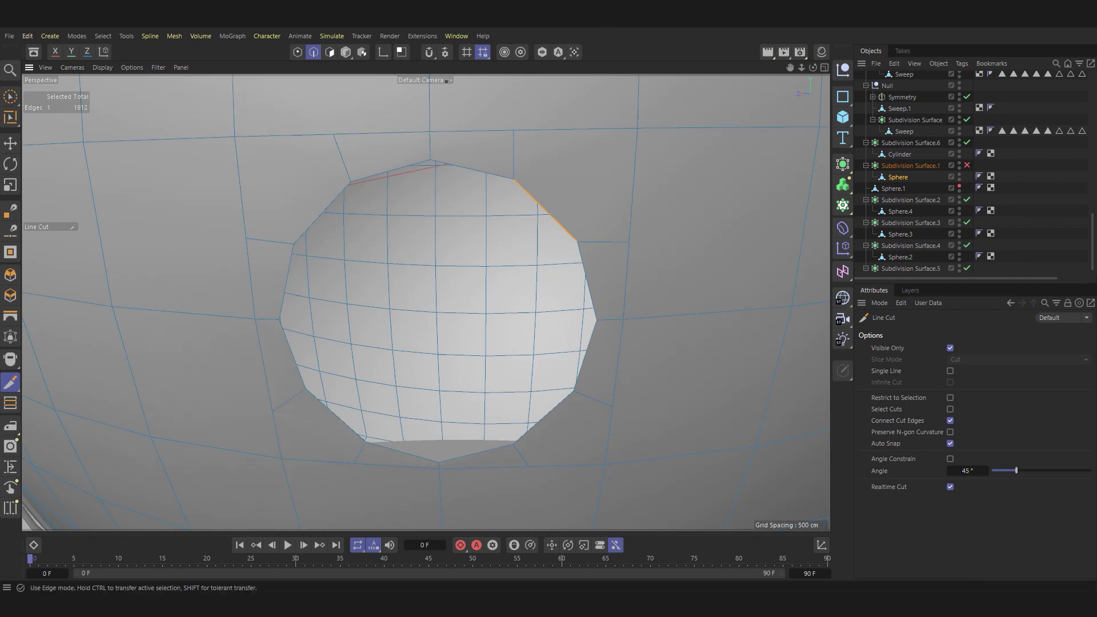
Edge-slide the hole's rim loop, then re-enable Subdivision Surface.1 and select Sphere.1.
key(u)
key(l)
click(286, 280)
key(m)
key(o)
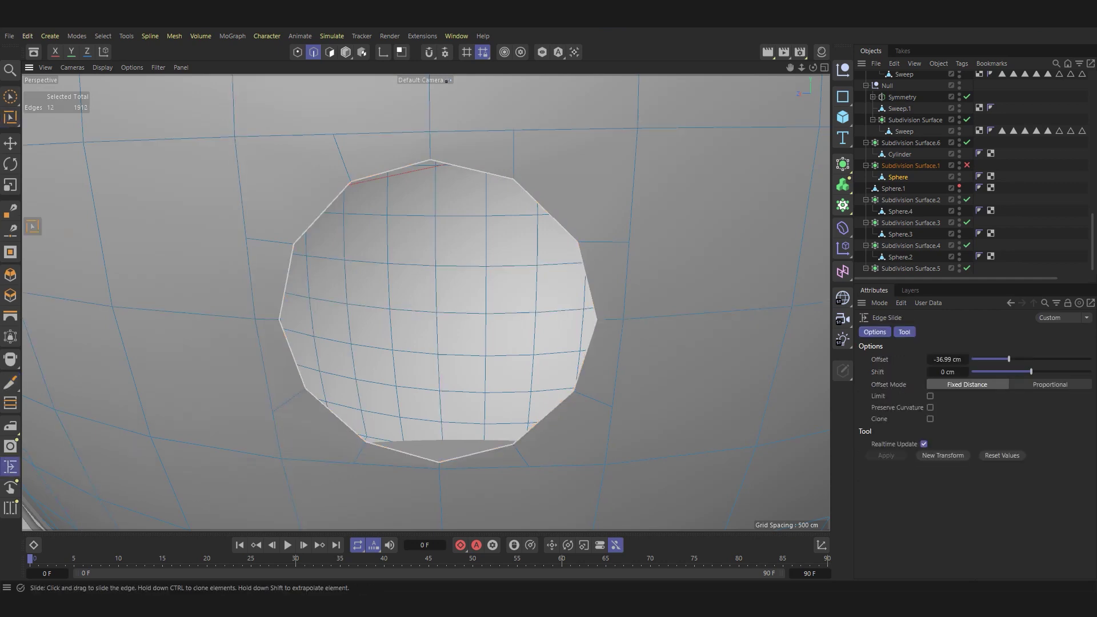
scroll(438, 311, up, 3)
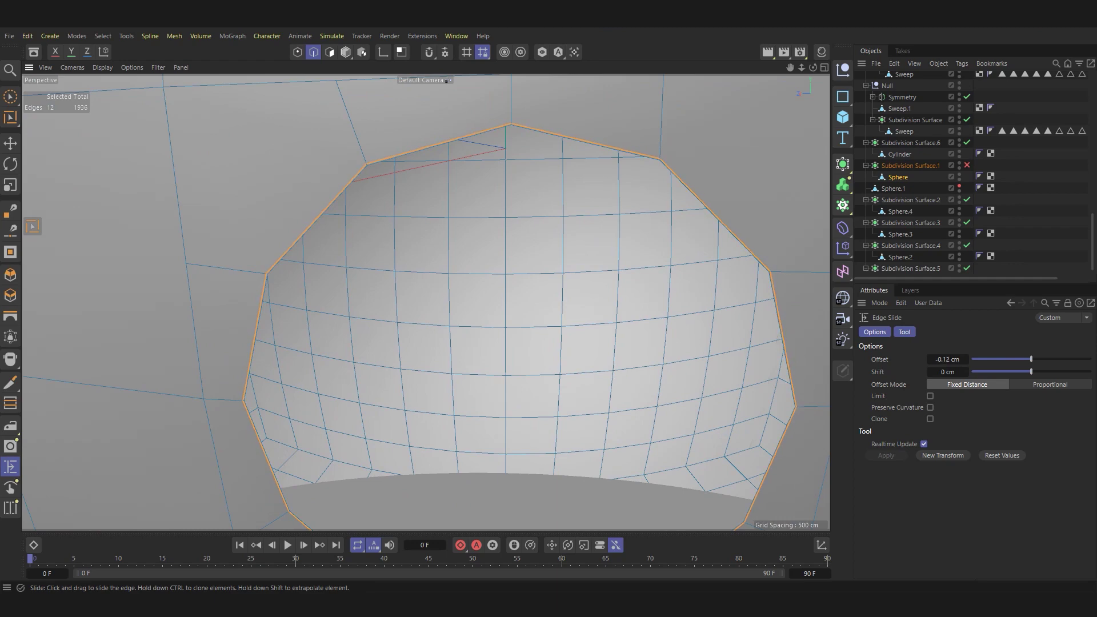
key(e)
scroll(426, 302, down, 2)
click(967, 165)
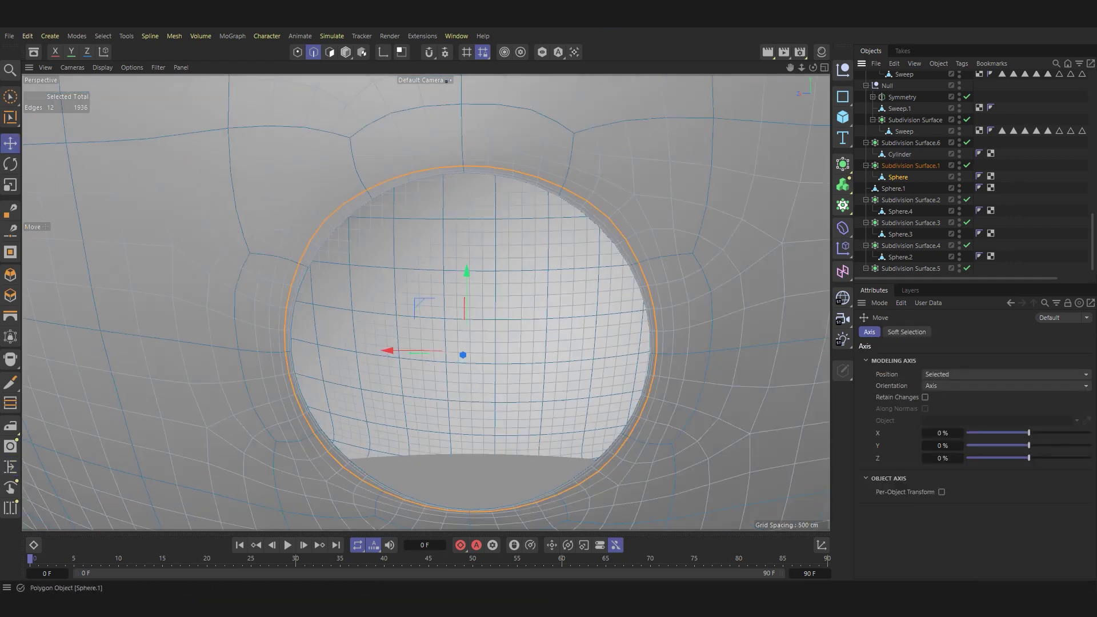
click(893, 187)
Frame Sphere.1 and add three loop cuts near the rim's edges.
key(o)
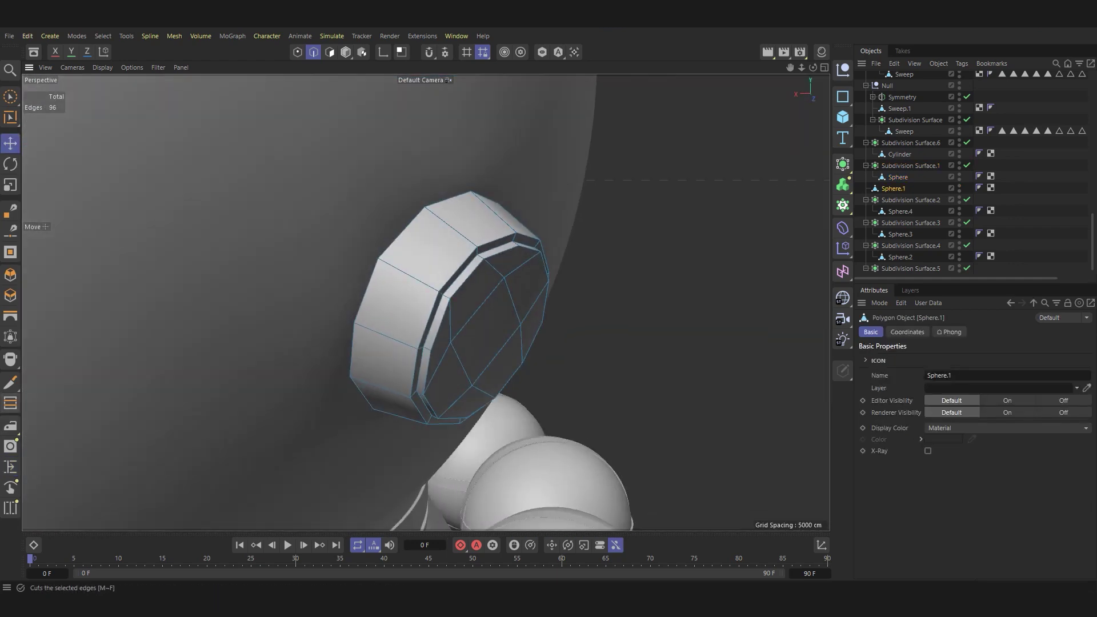
click(10, 382)
click(57, 441)
scroll(434, 268, up, 2)
scroll(434, 269, up, 2)
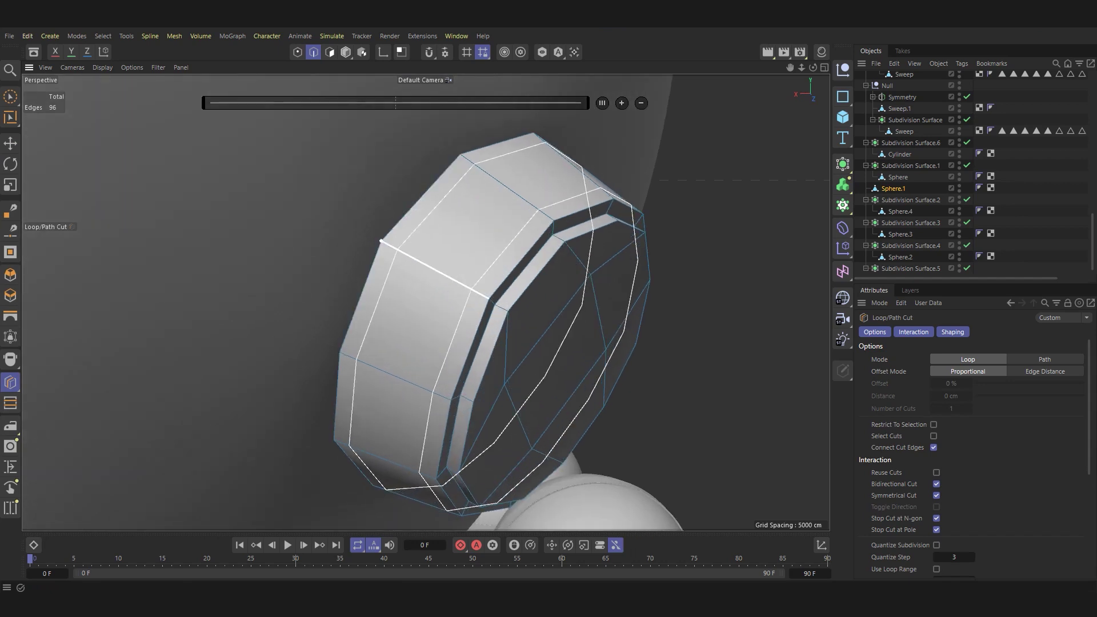
scroll(380, 240, up, 3)
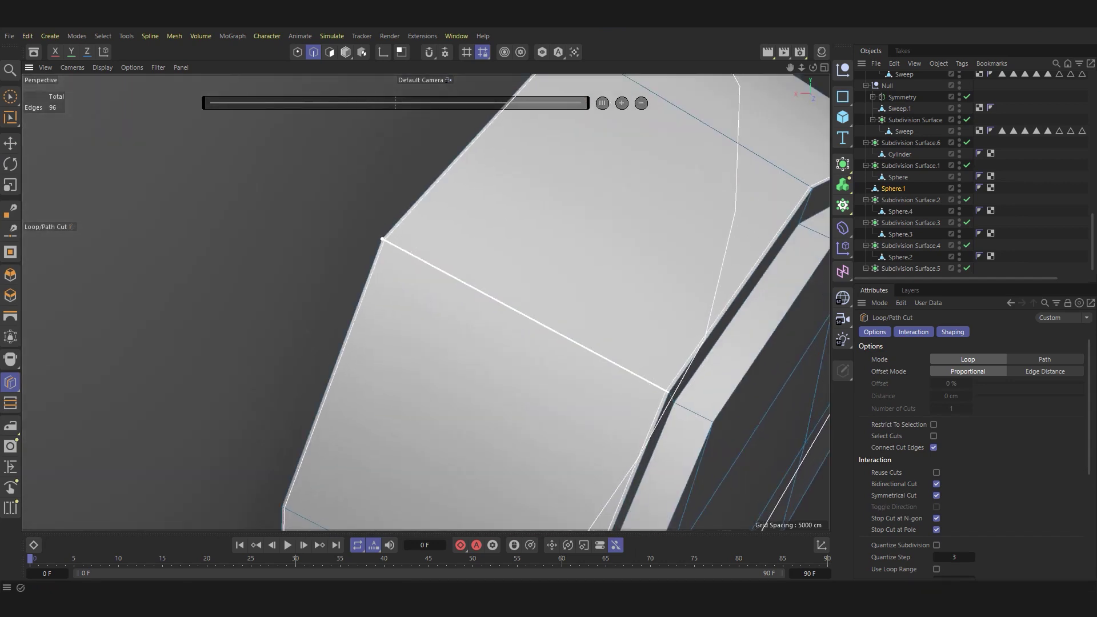
click(383, 239)
scroll(367, 245, up, 3)
scroll(320, 221, up, 2)
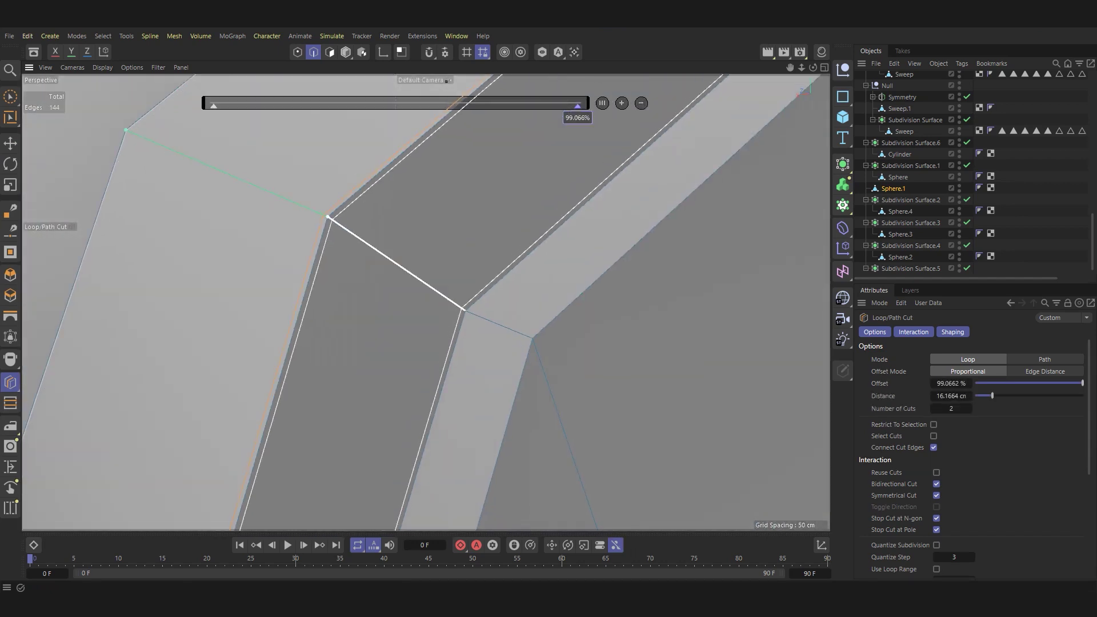
scroll(328, 216, down, 2)
click(502, 318)
scroll(566, 354, up, 2)
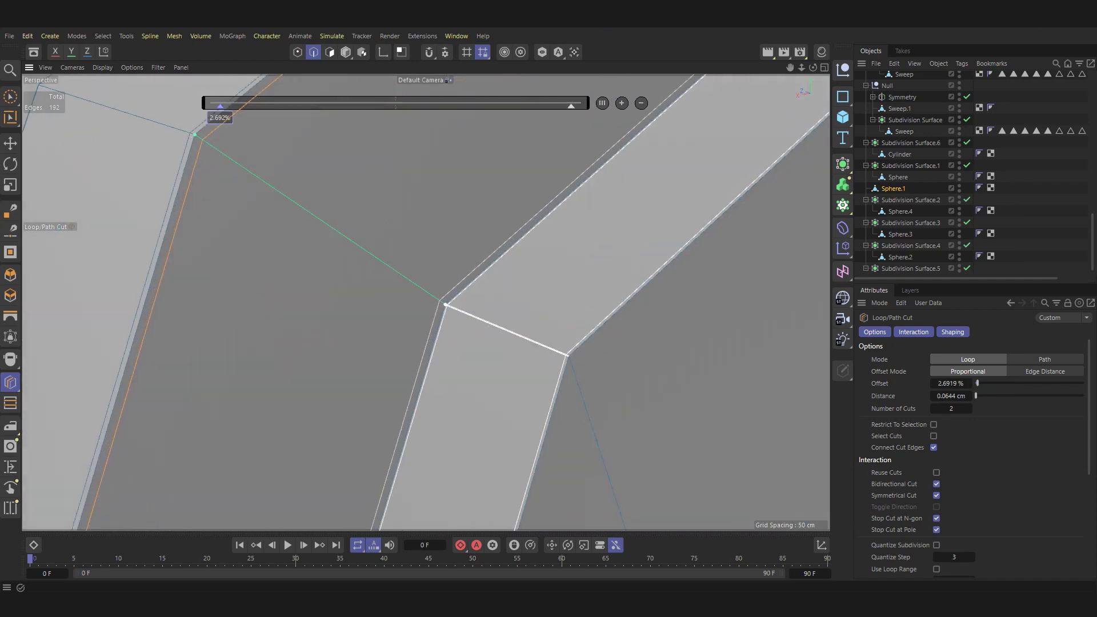
click(446, 305)
scroll(486, 316, down, 3)
Clone-slide a rim edge loop, then wrap Sphere.1 in Subdivision Surface.7.
key(u)
key(l)
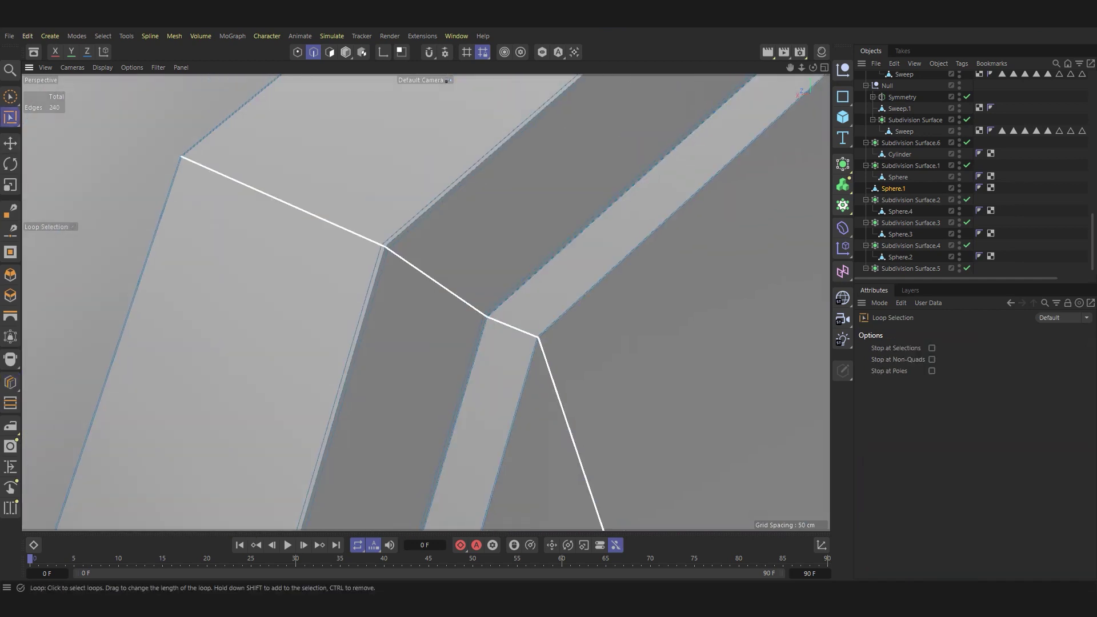
click(628, 234)
scroll(514, 320, down, 2)
key(m)
key(o)
scroll(514, 320, up, 2)
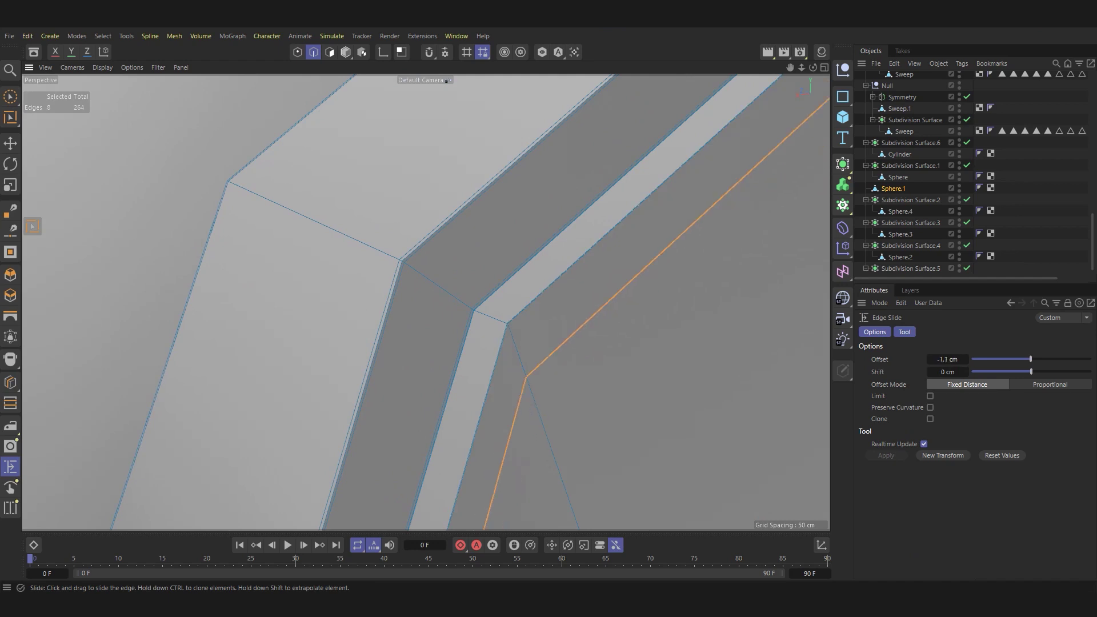
ctrl+drag(517, 365, 511, 366)
scroll(580, 331, down, 3)
scroll(580, 331, down, 2)
alt+drag(580, 330, 435, 228)
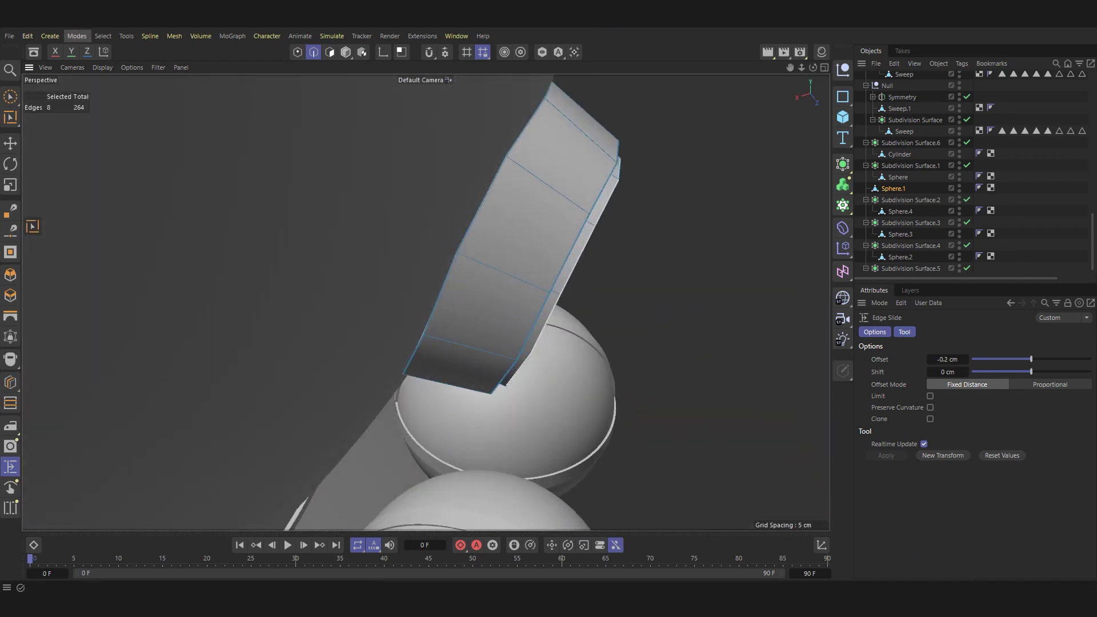
key(alt+s)
Switch the viewport layout and orbit to a level view of the capsule.
scroll(647, 245, down, 5)
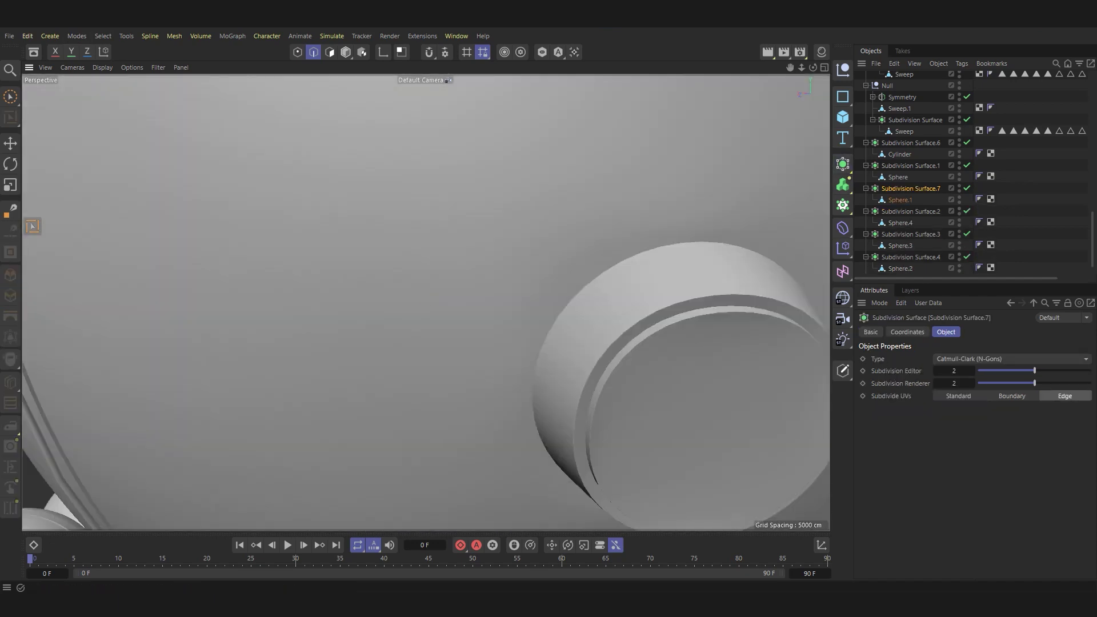
middle_click(647, 244)
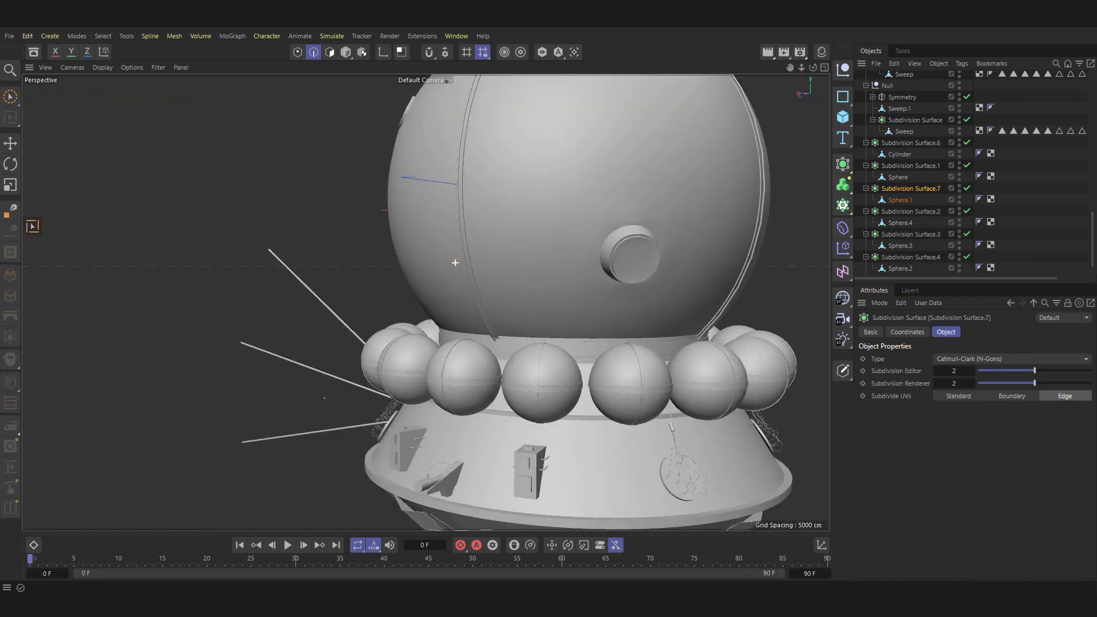
mouse_move(647, 244)
alt+mouse_down()
mouse_move(496, 244)
mouse_move(425, 302)
alt+mouse_up()
scroll(492, 248, up, 3)
scroll(490, 244, down, 3)
key(e)
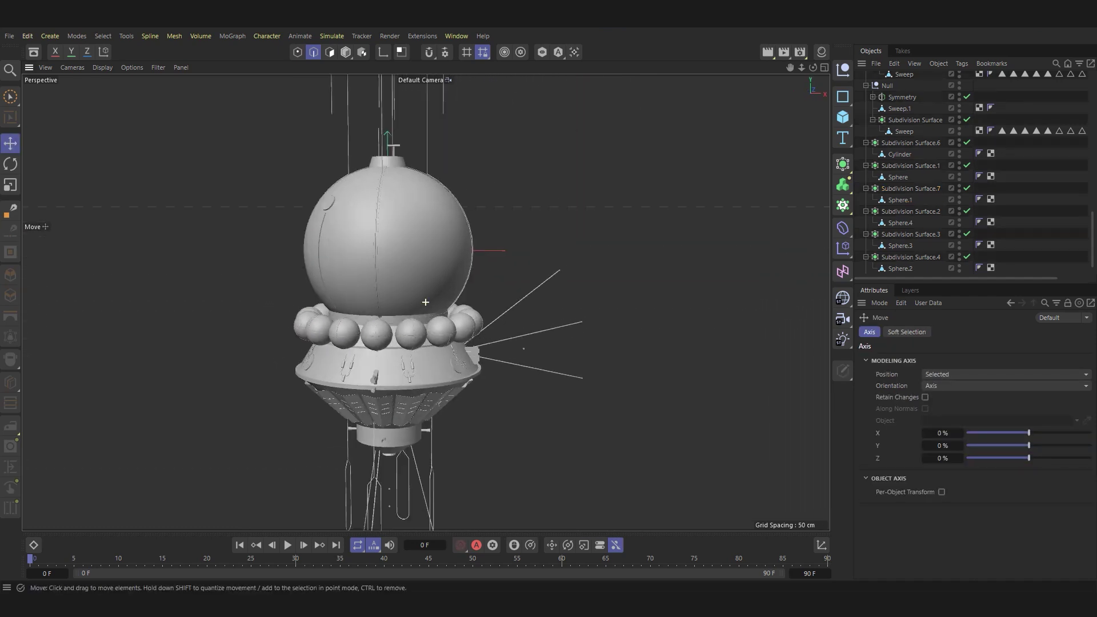
Look through the scene Camera and set its focal length to 85 mm.
click(449, 80)
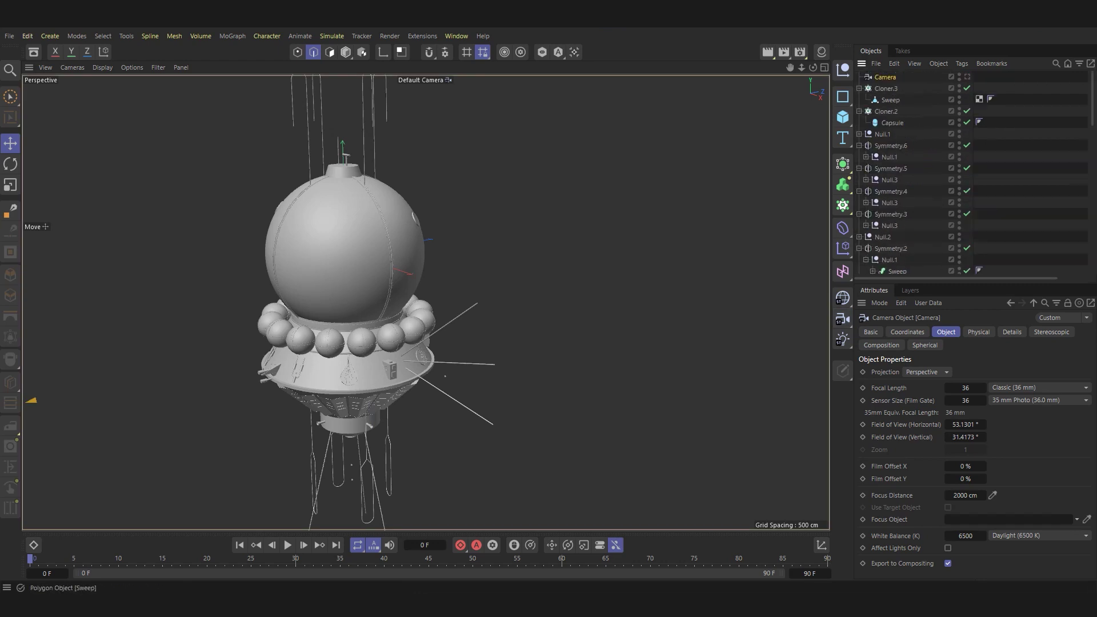
click(967, 77)
text(85)
key(Return)
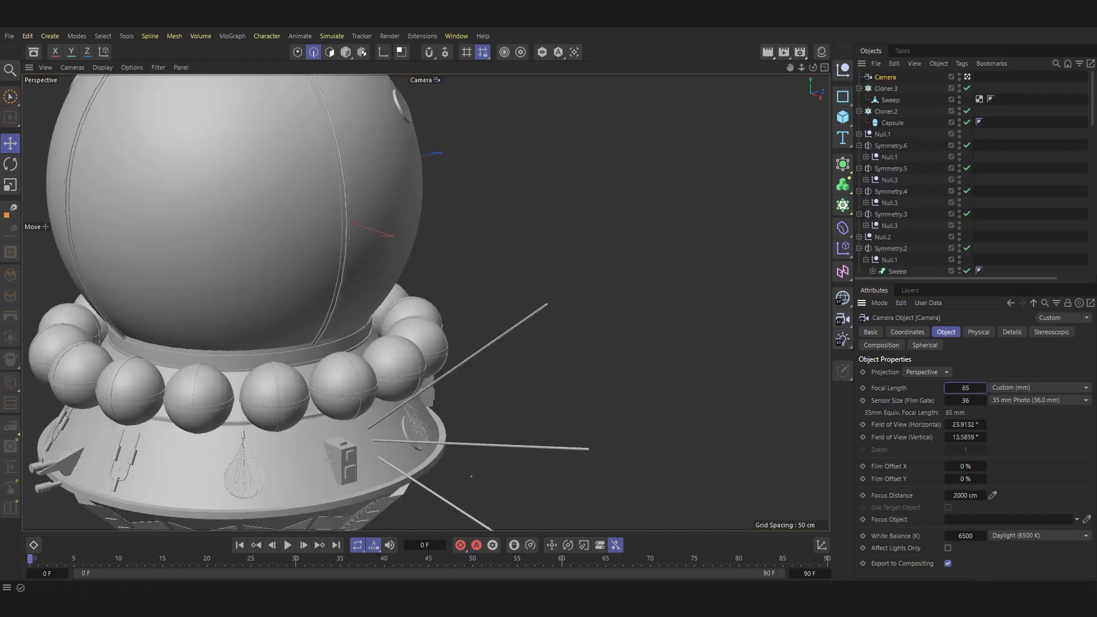
scroll(549, 320, down, 2)
scroll(549, 320, down, 4)
scroll(549, 320, down, 2)
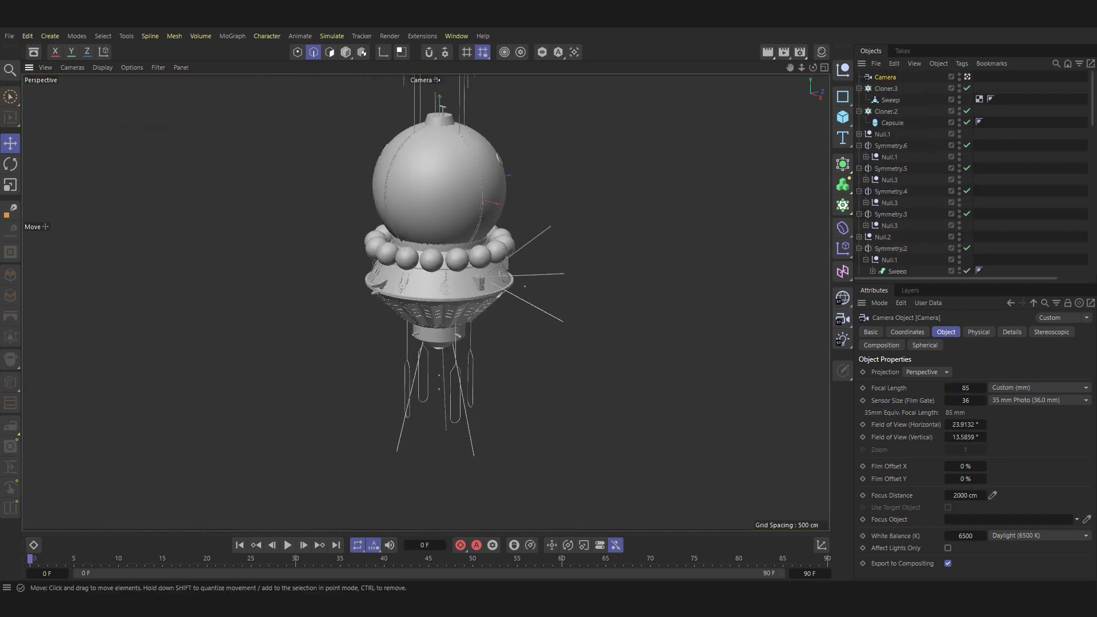
Reframe and bank the Camera around the capsule, then return to the Default Camera.
mouse_move(469, 320)
alt+middle_down()
mouse_move(470, 275)
mouse_move(469, 296)
alt+middle_up()
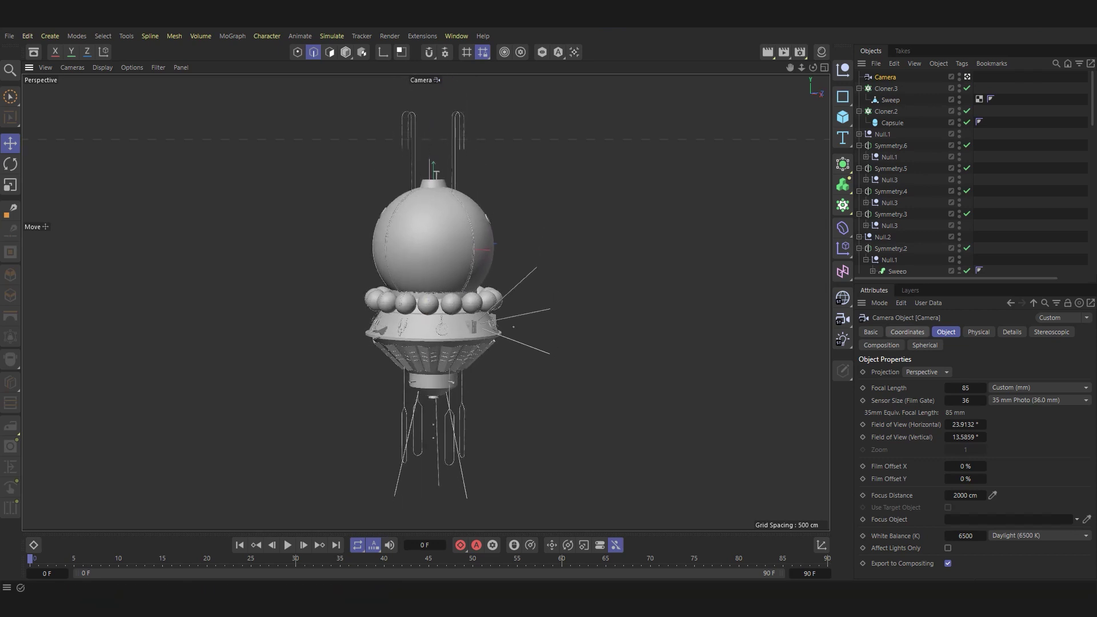
click(907, 332)
mouse_move(1004, 387)
mouse_down()
mouse_move(1022, 388)
mouse_move(459, 428)
mouse_up()
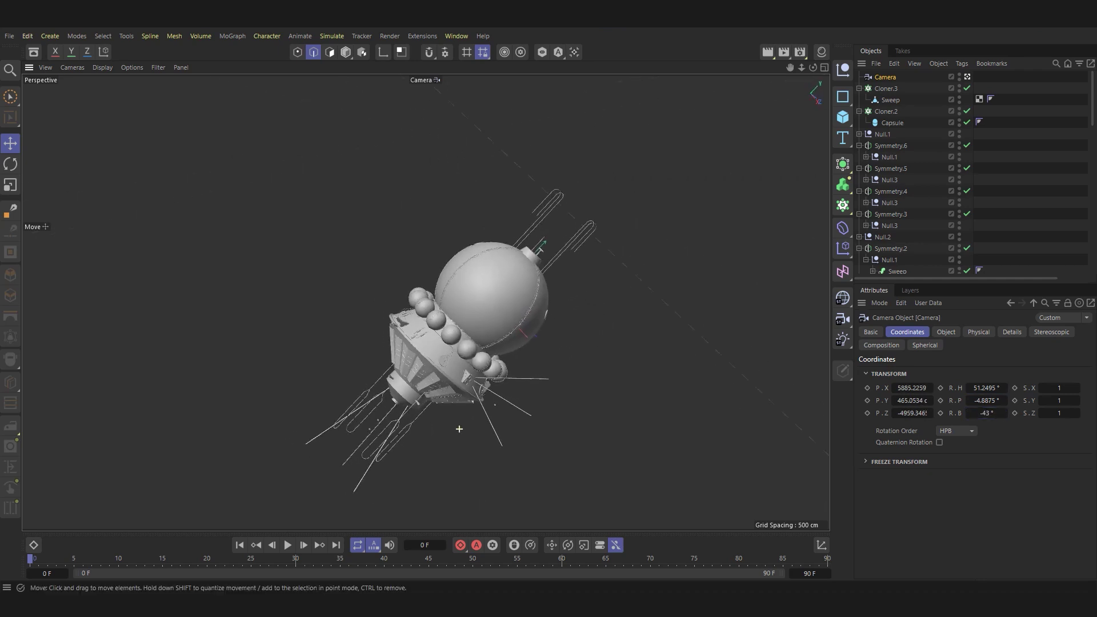
scroll(459, 428, up, 3)
scroll(463, 457, up, 3)
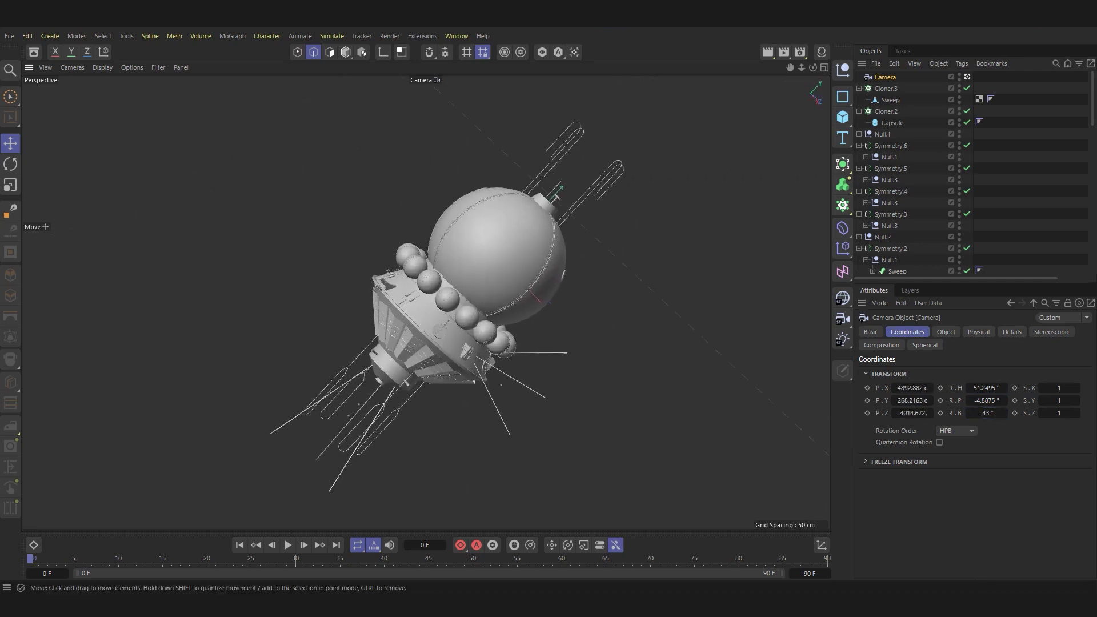
click(966, 77)
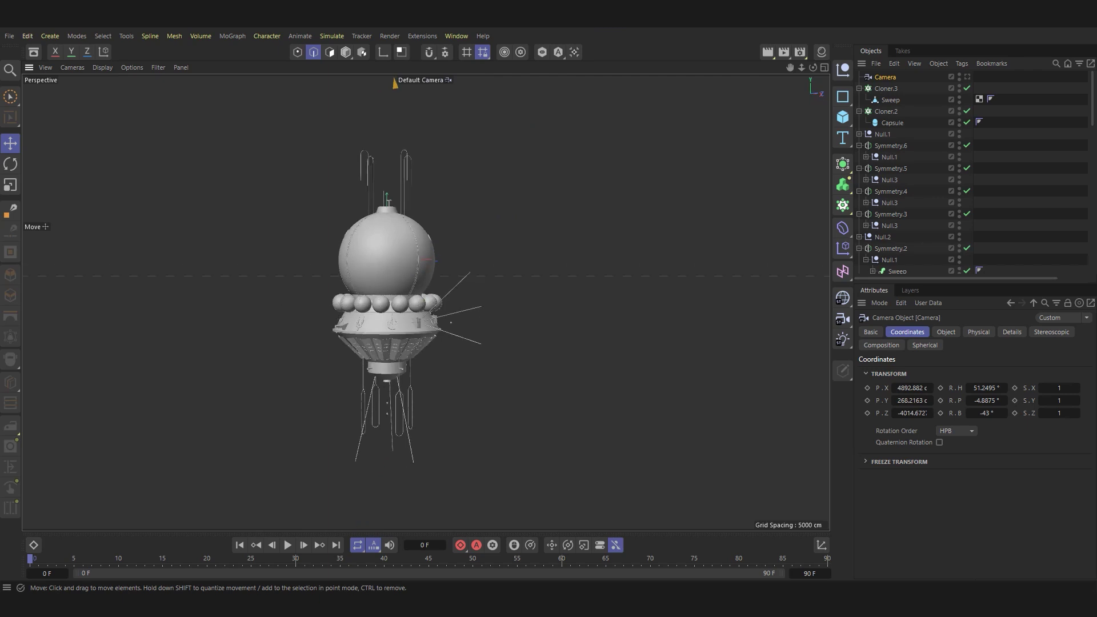
Add an infinite light and position it up and away from the capsule.
click(843, 338)
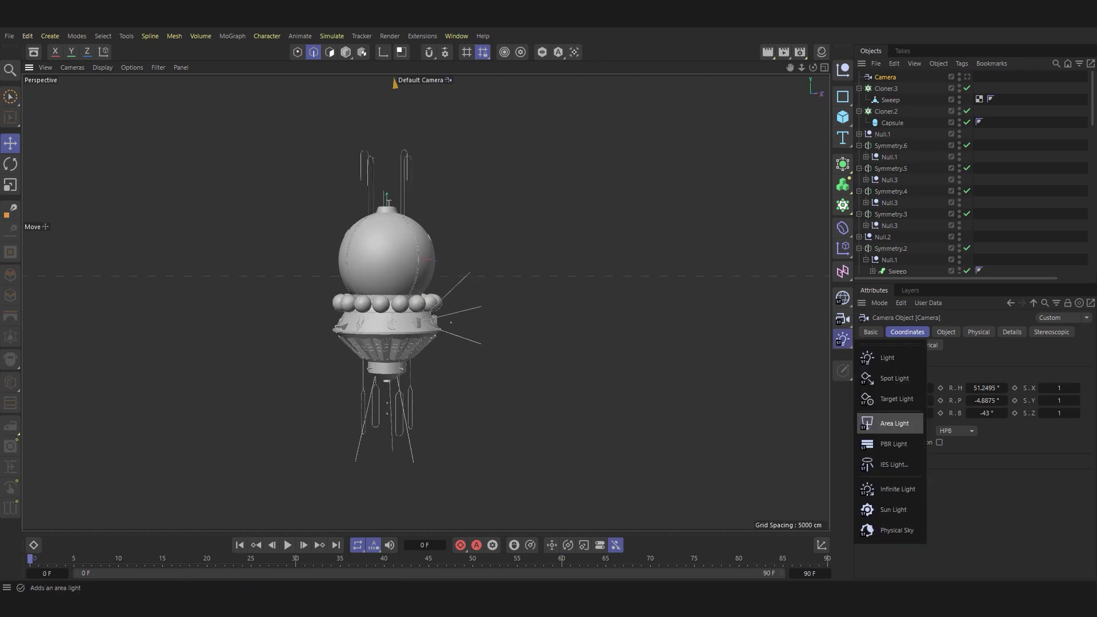
click(897, 489)
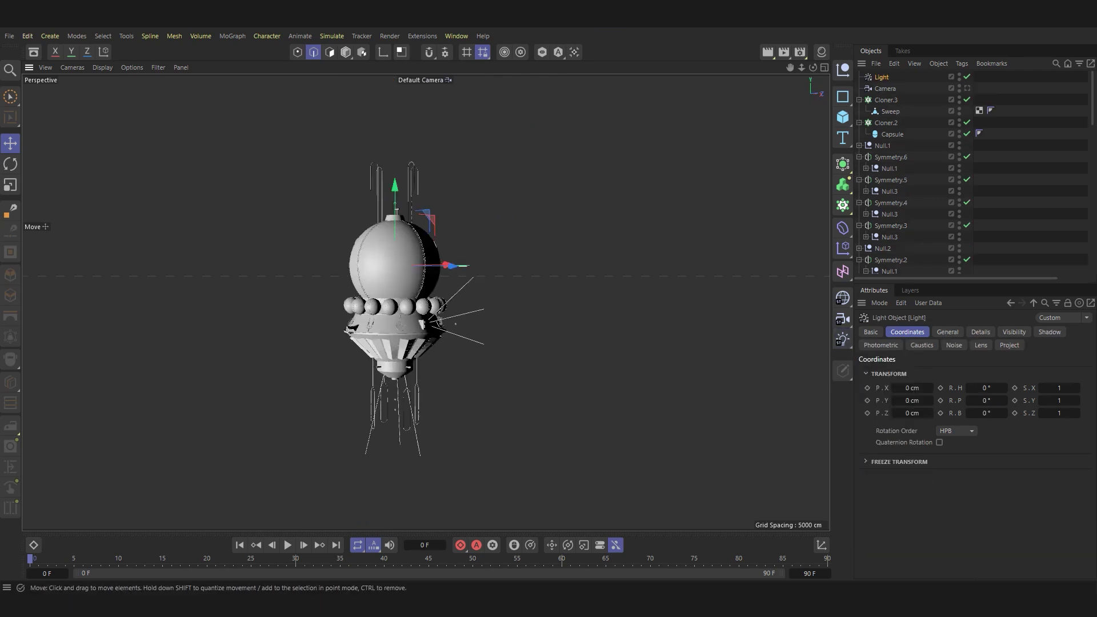
scroll(667, 327, down, 5)
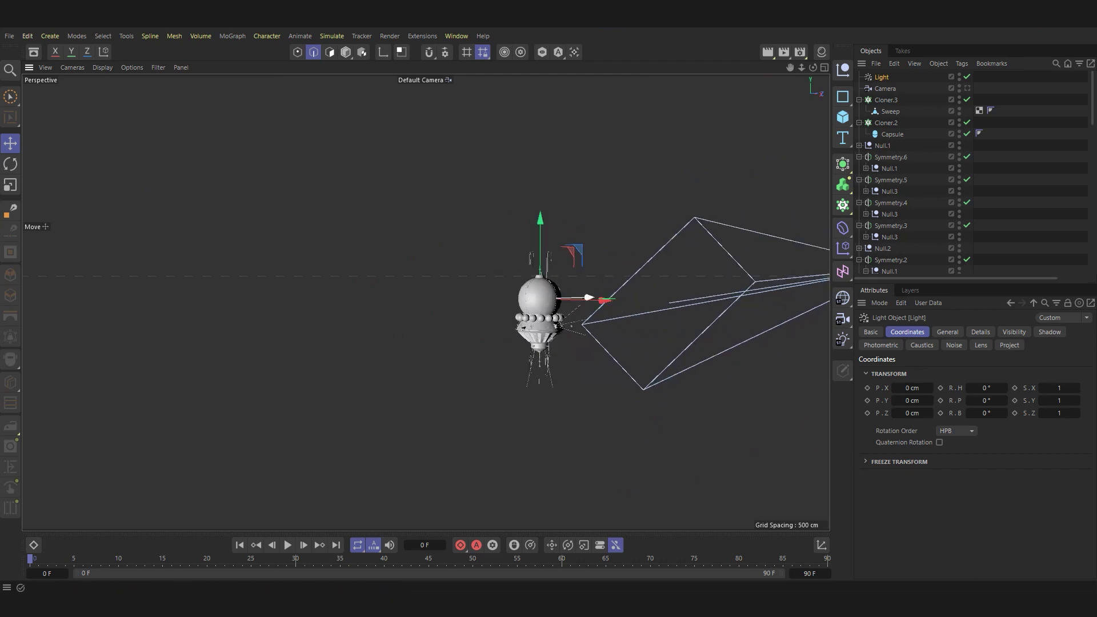
drag(585, 298, 453, 306)
scroll(514, 308, up, 3)
mouse_move(379, 297)
mouse_down()
mouse_move(376, 154)
mouse_move(369, 183)
mouse_up()
key(r)
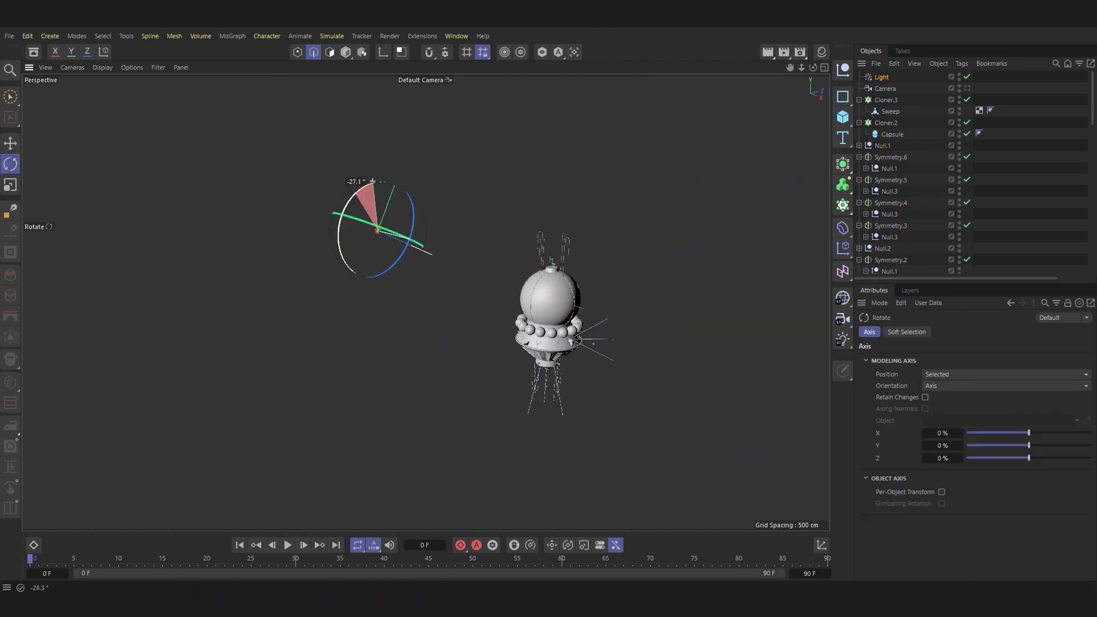
key(e)
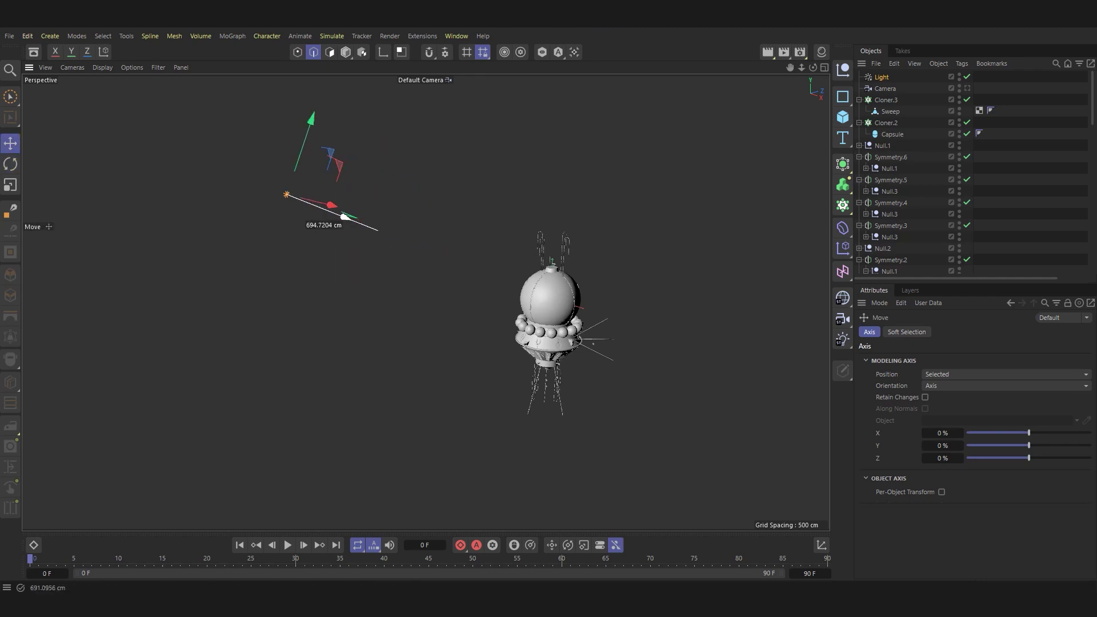
drag(286, 194, 794, 396)
Duplicate the light and rotate the copy about 135°.
key(r)
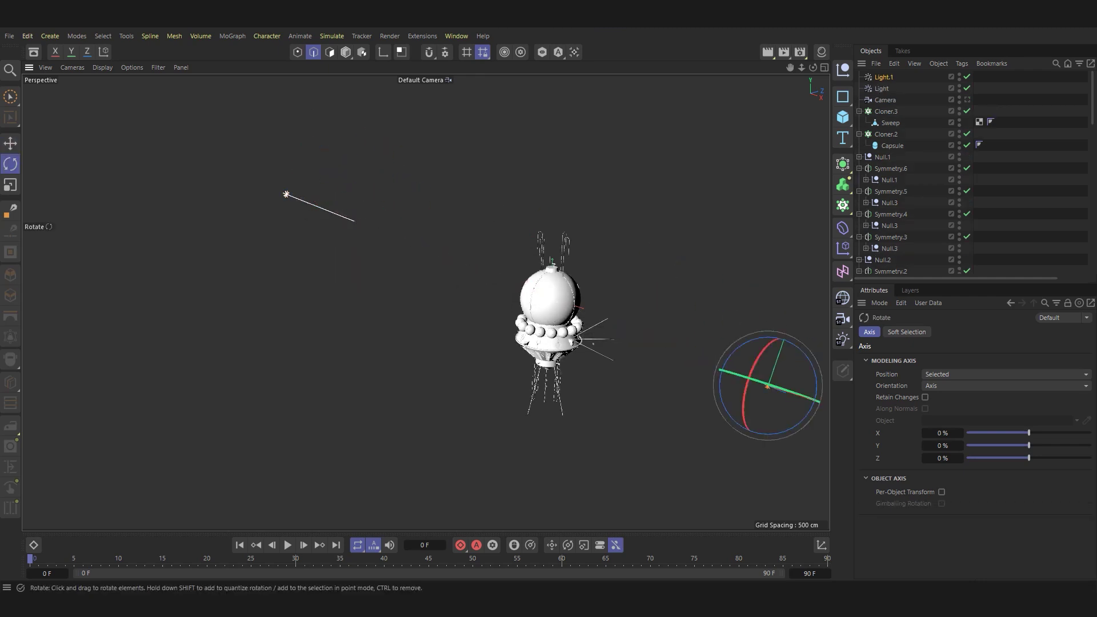
mouse_move(772, 342)
mouse_down()
mouse_move(739, 486)
mouse_move(777, 510)
mouse_up()
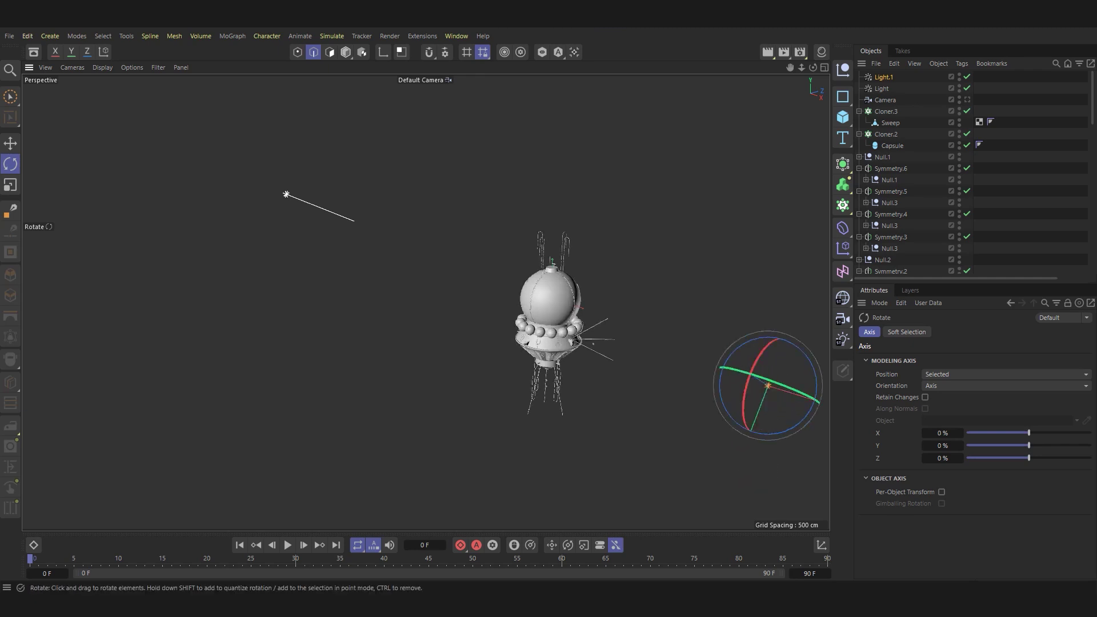
key(e)
mouse_move(548, 320)
alt+middle_down()
mouse_move(514, 268)
mouse_move(354, 257)
alt+middle_up()
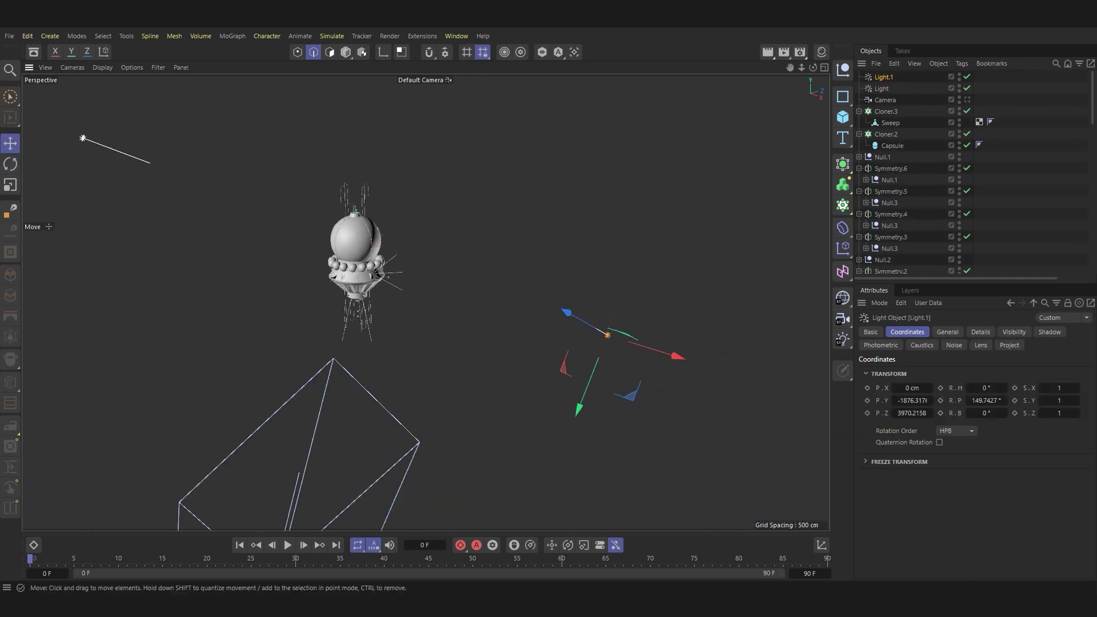
click(947, 331)
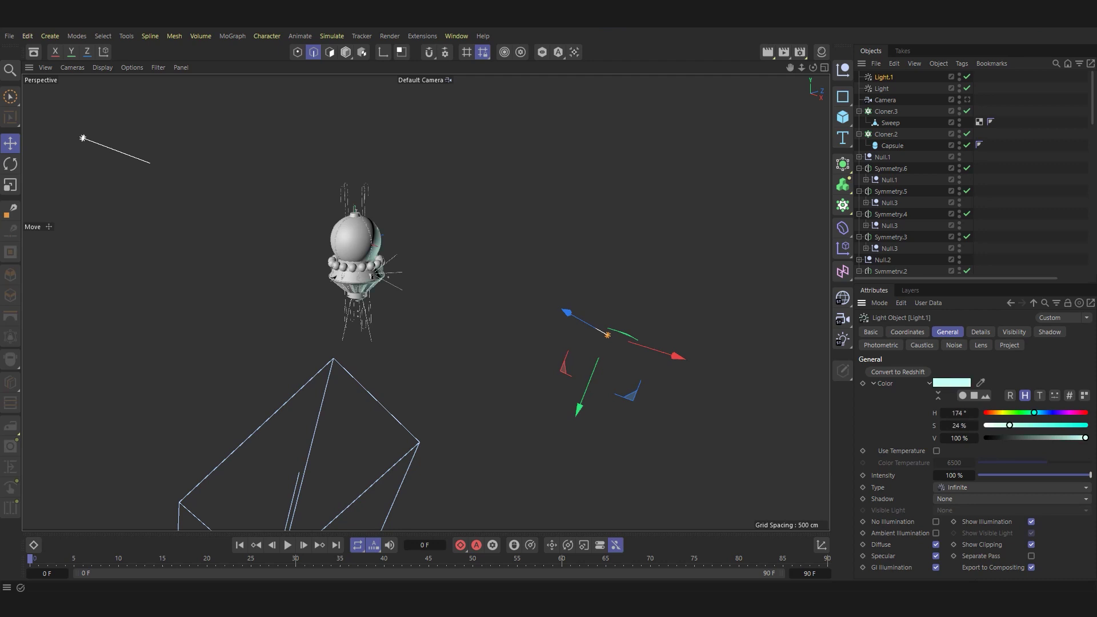
click(882, 88)
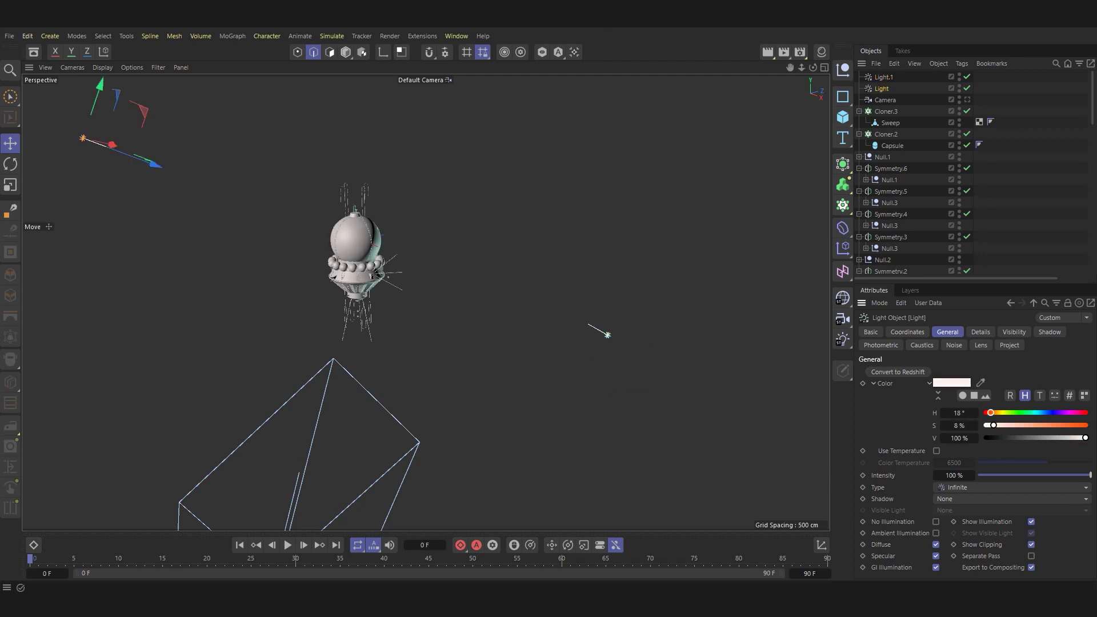
Toggle the scene Camera on and off, then dim Light.1 to 20% intensity.
click(967, 100)
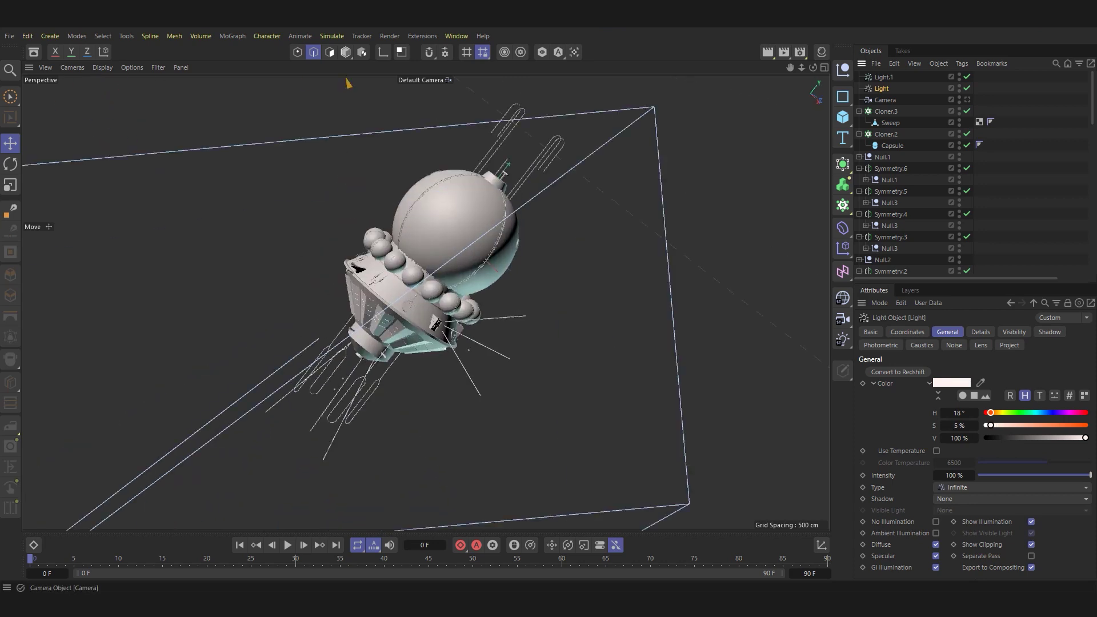
click(967, 99)
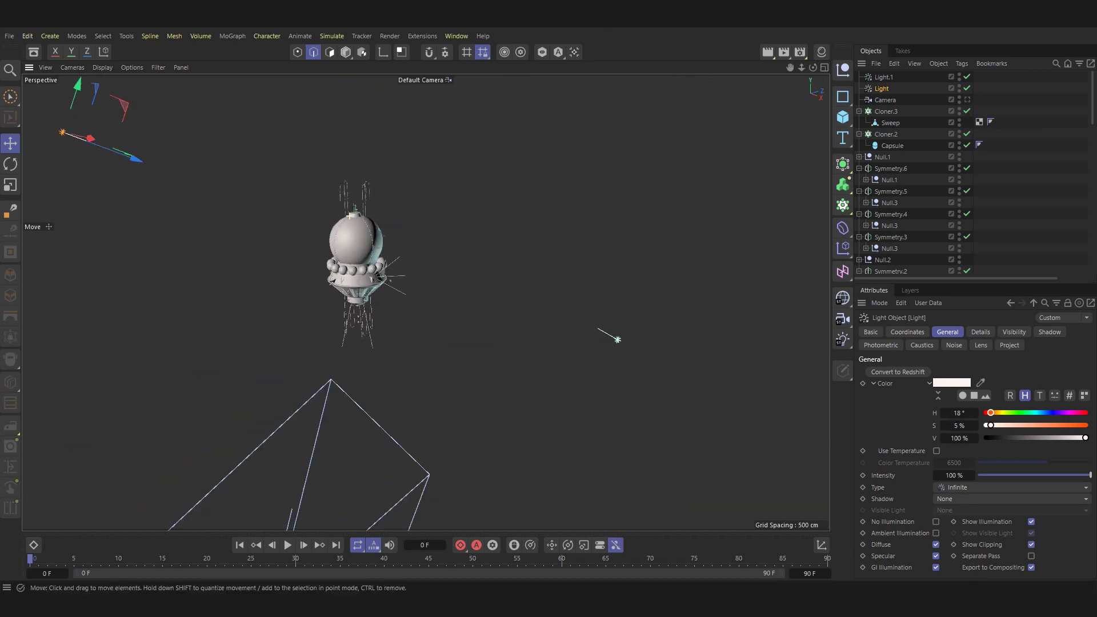
click(884, 77)
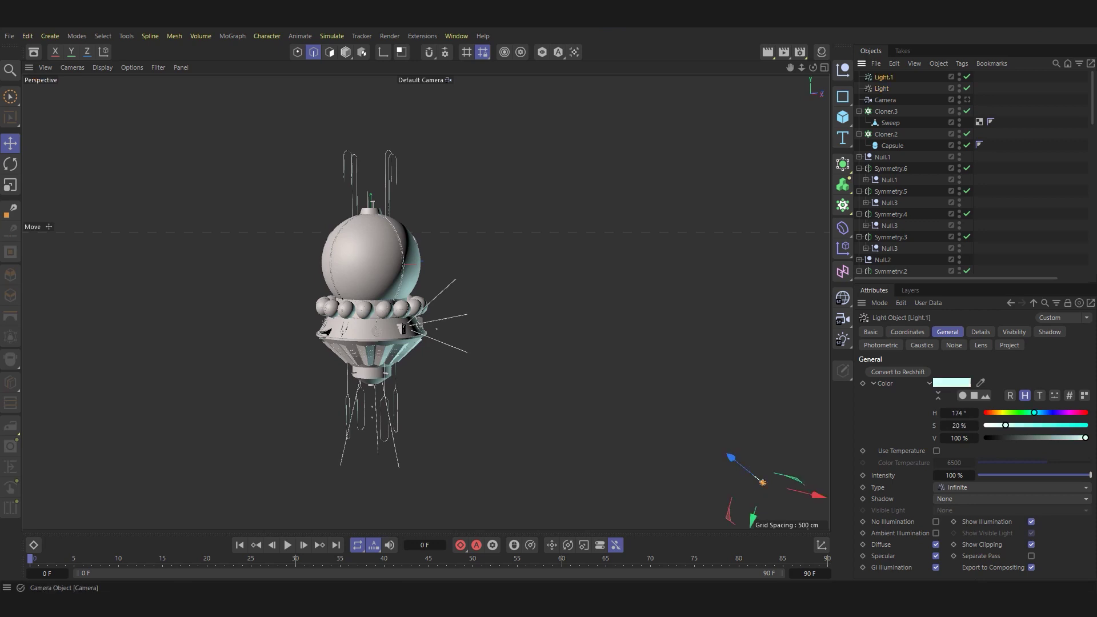
drag(1019, 474, 985, 475)
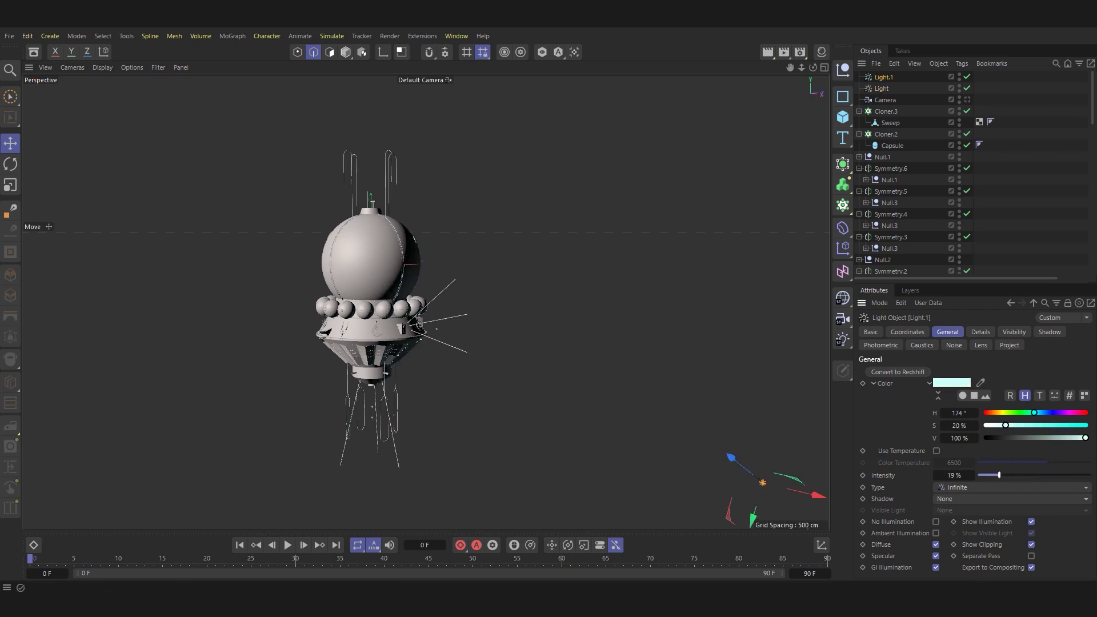
scroll(371, 286, up, 1)
scroll(372, 285, up, 2)
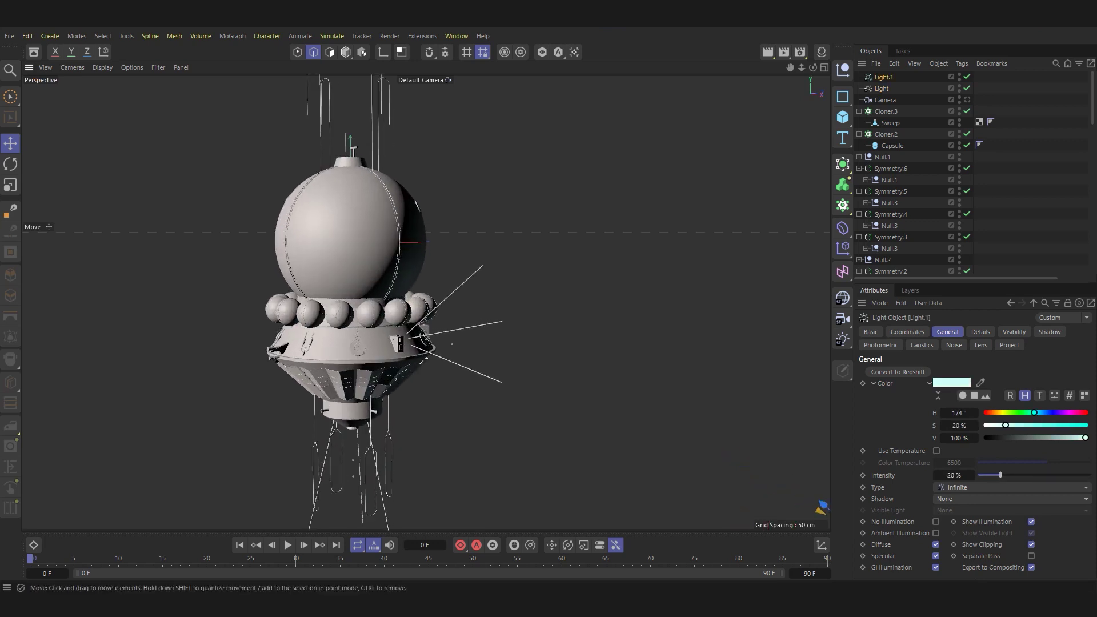
scroll(372, 285, up, 2)
scroll(434, 343, up, 2)
scroll(434, 343, down, 1)
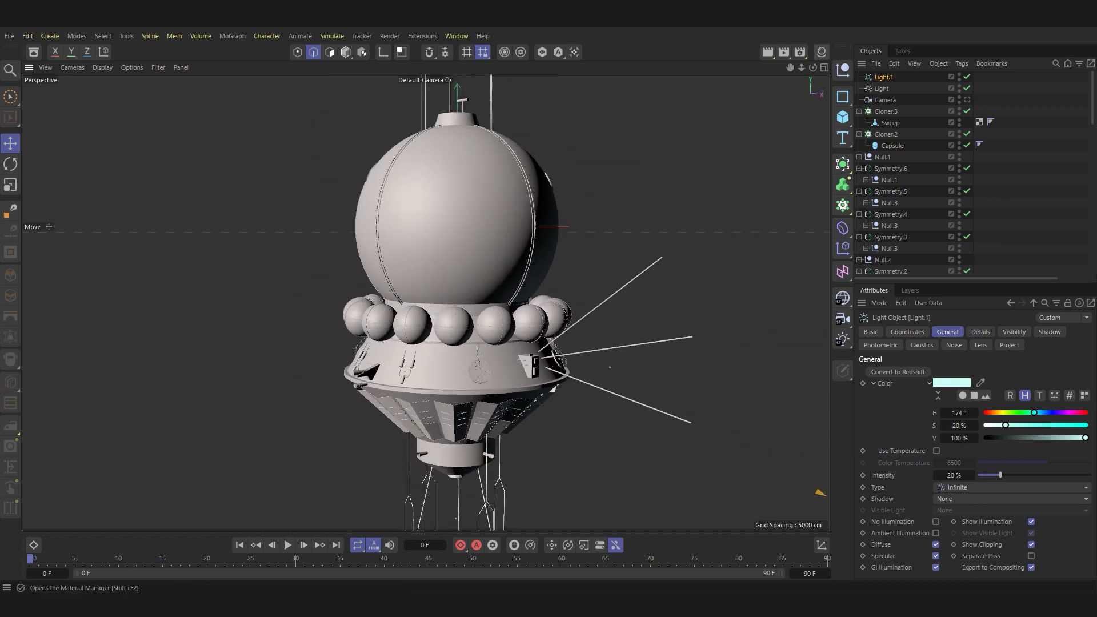
Create a new material Mat and set its colour to dark green, saturation 50%, brightness 35%.
click(821, 51)
double_click(743, 171)
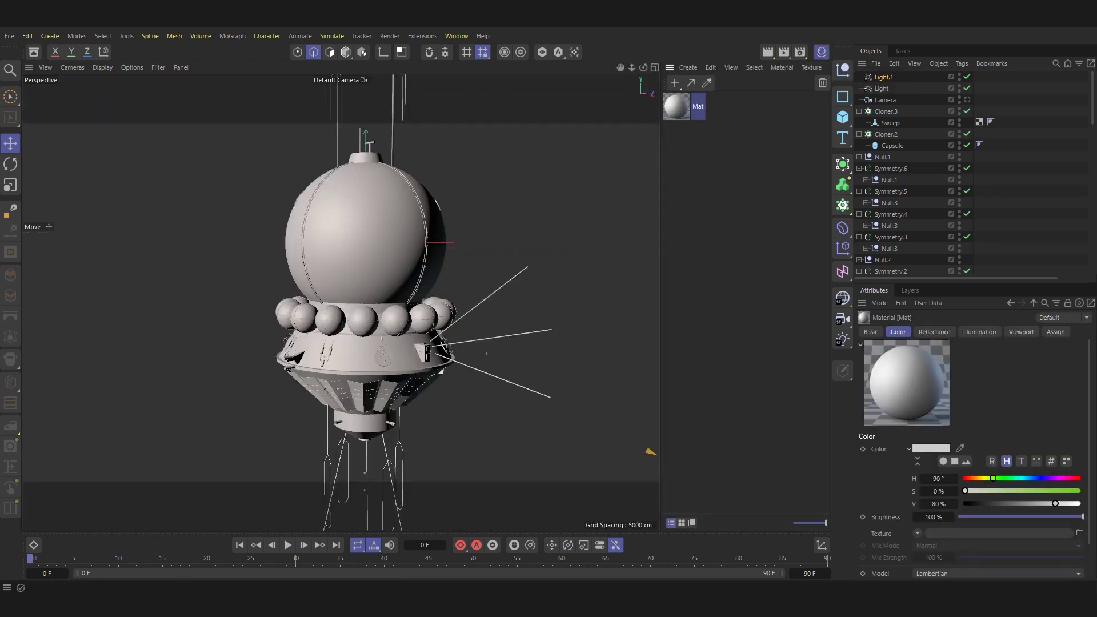
double_click(676, 106)
click(697, 236)
drag(771, 90, 610, 96)
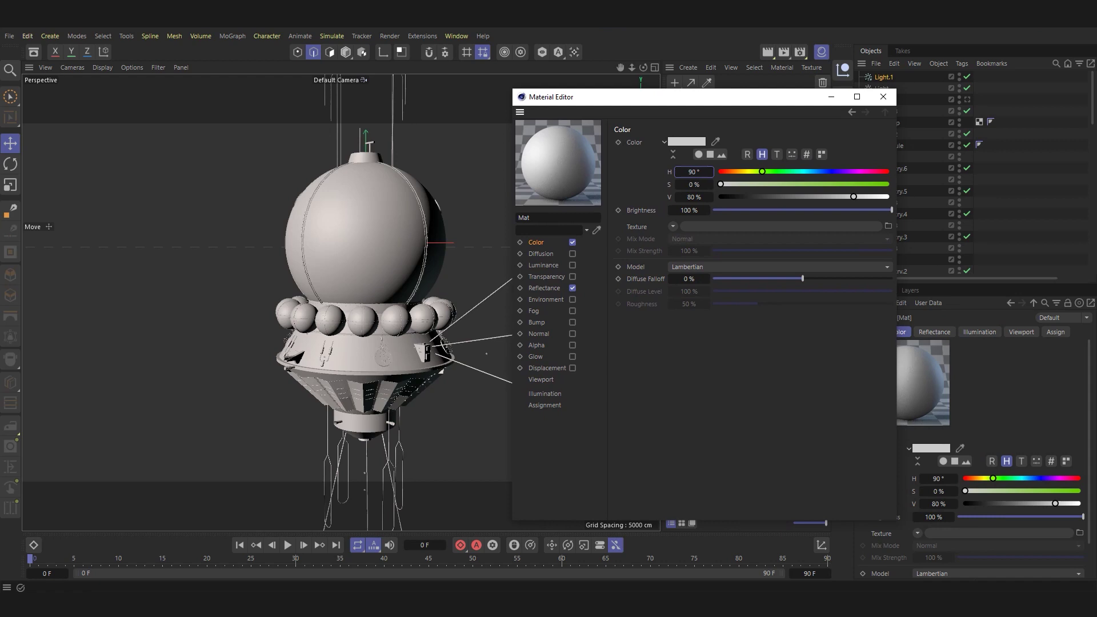
text(50)
key(Return)
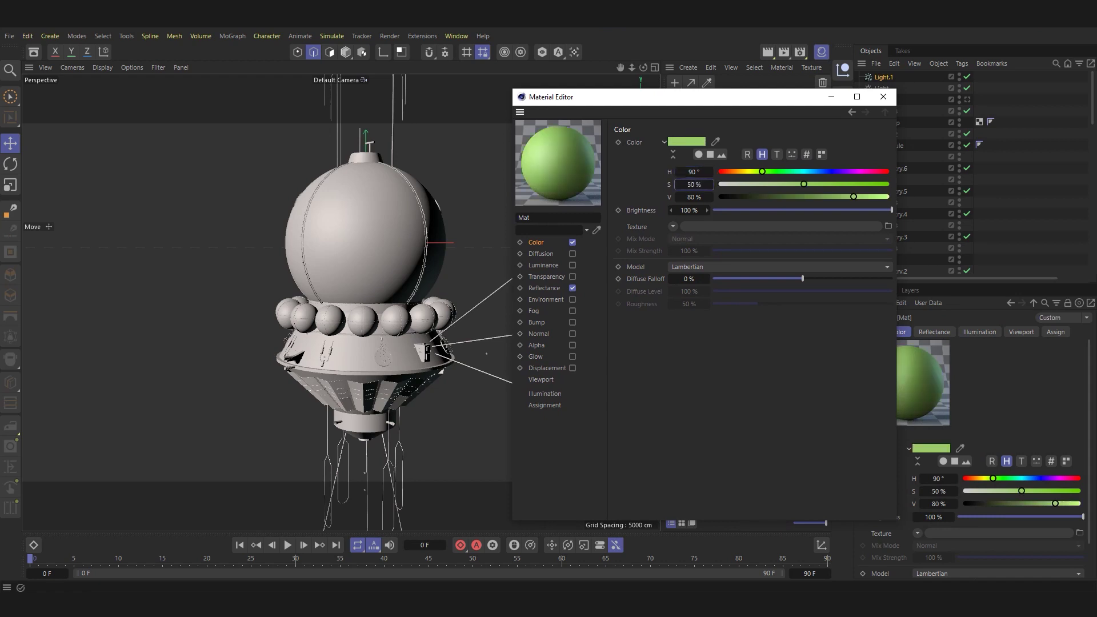
text(35)
key(Return)
Add a Fresnel shader with the copied green to the colour, mixed as Add at 29%.
right_click(677, 142)
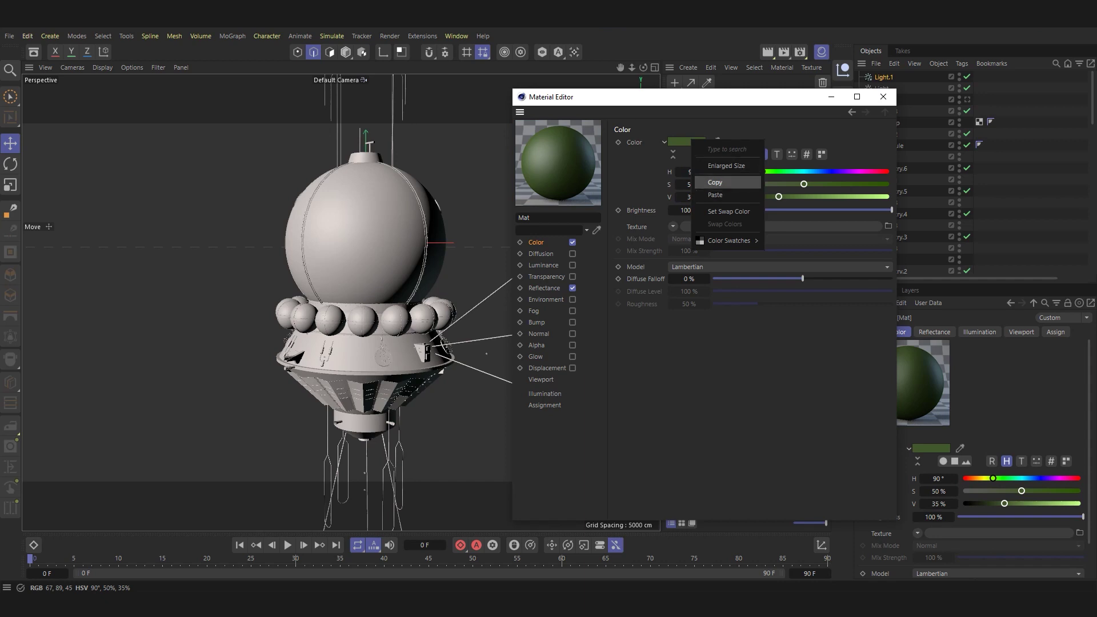
click(709, 181)
click(672, 226)
click(708, 336)
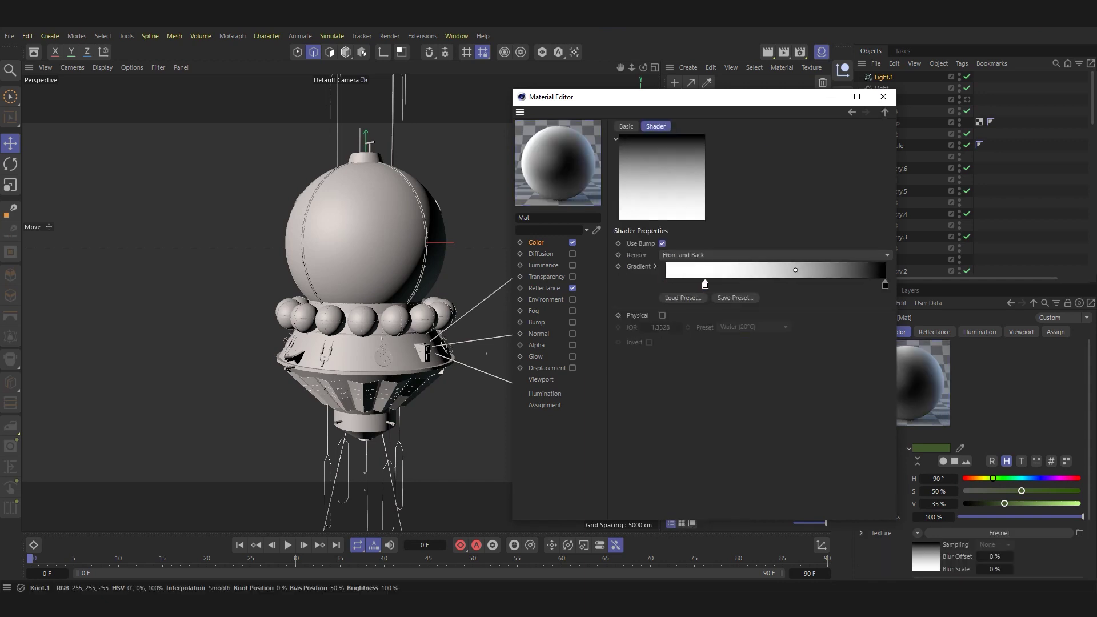
double_click(855, 284)
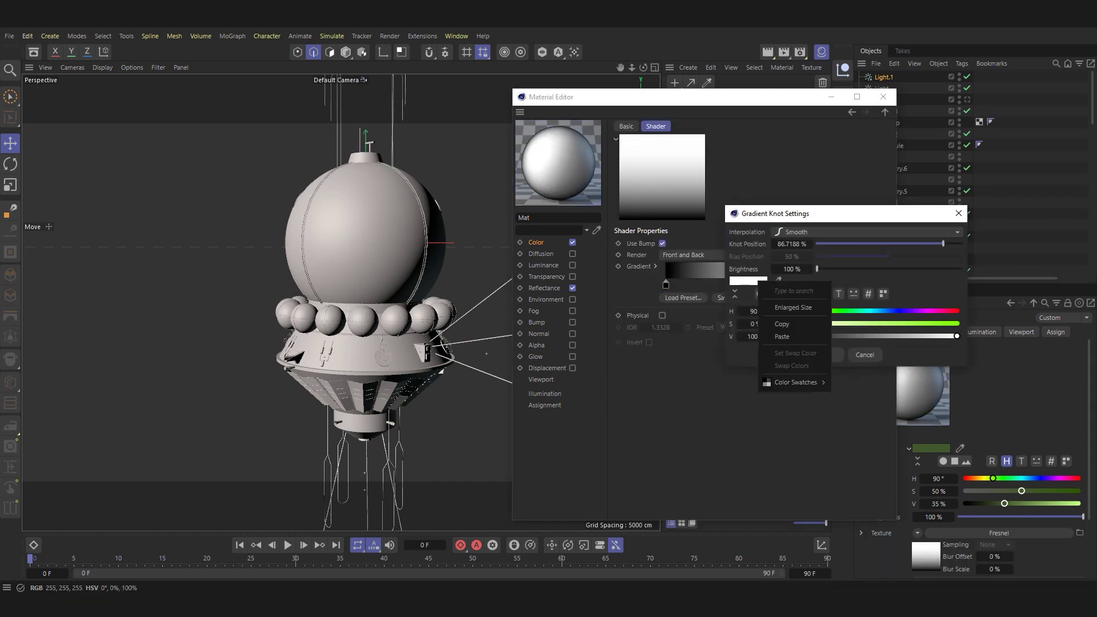
key(Return)
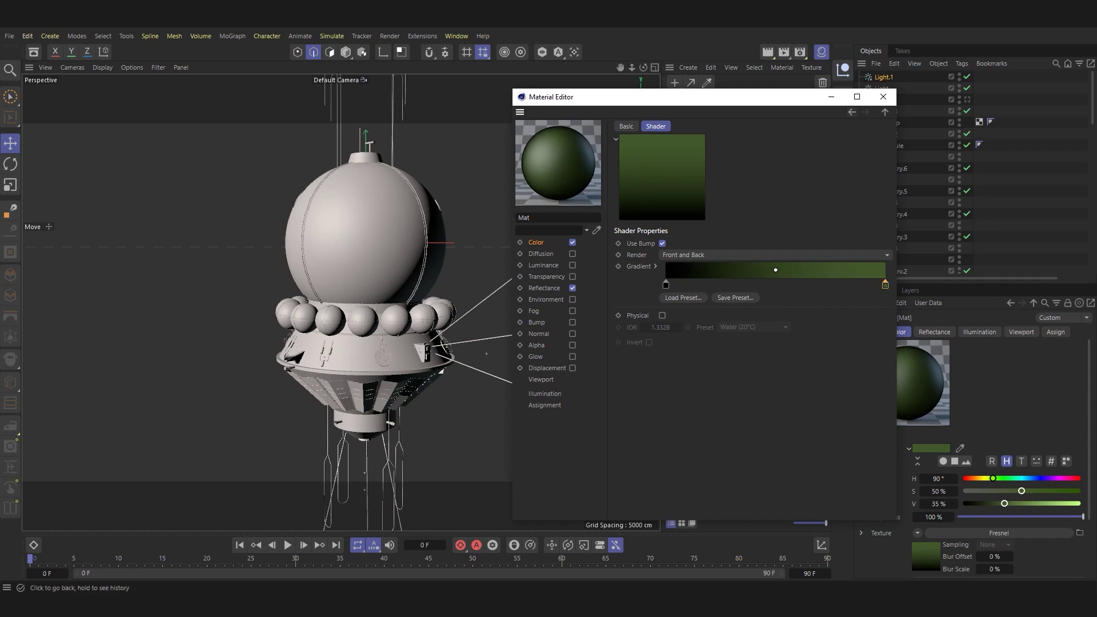
click(851, 112)
click(777, 276)
click(685, 301)
drag(891, 287, 763, 287)
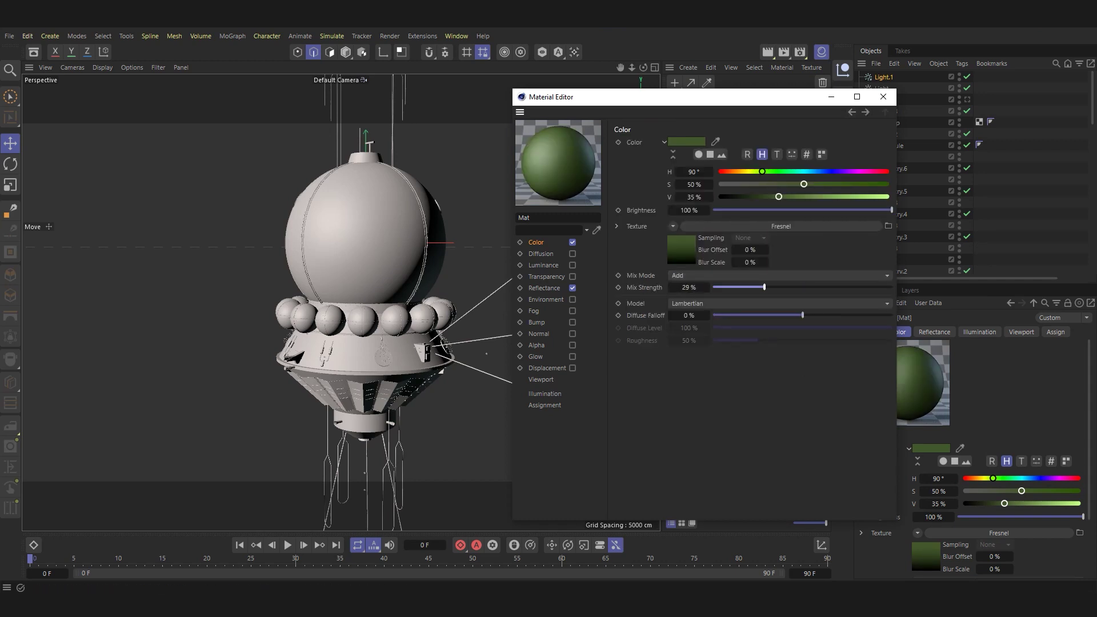
Add a Reflection (Legacy) layer below Default Specular with a lighter green layer colour.
click(543, 288)
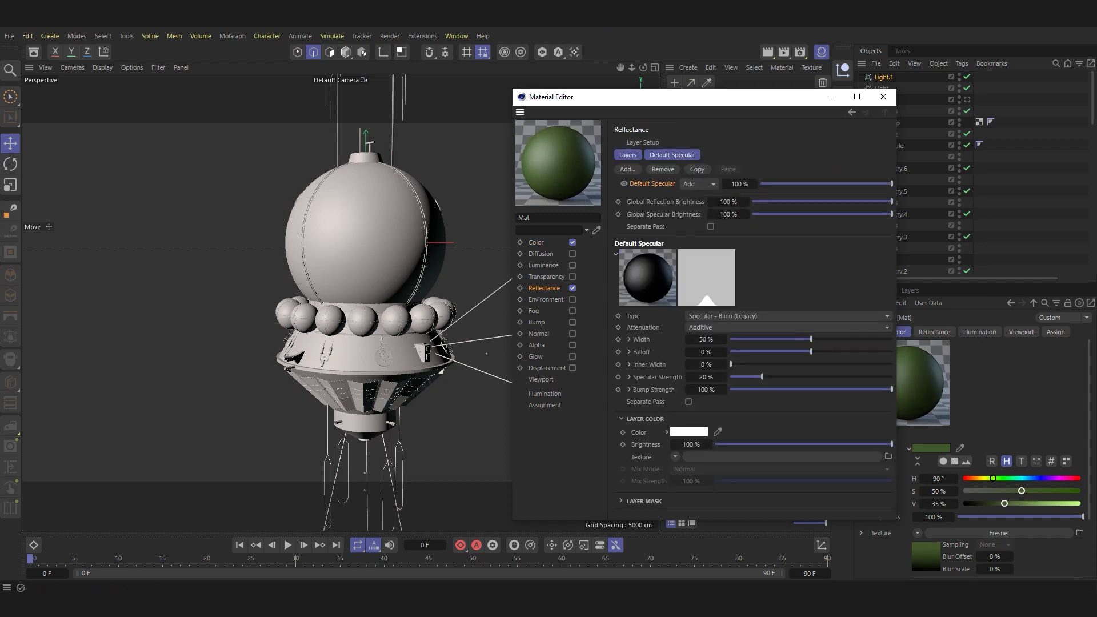
click(628, 169)
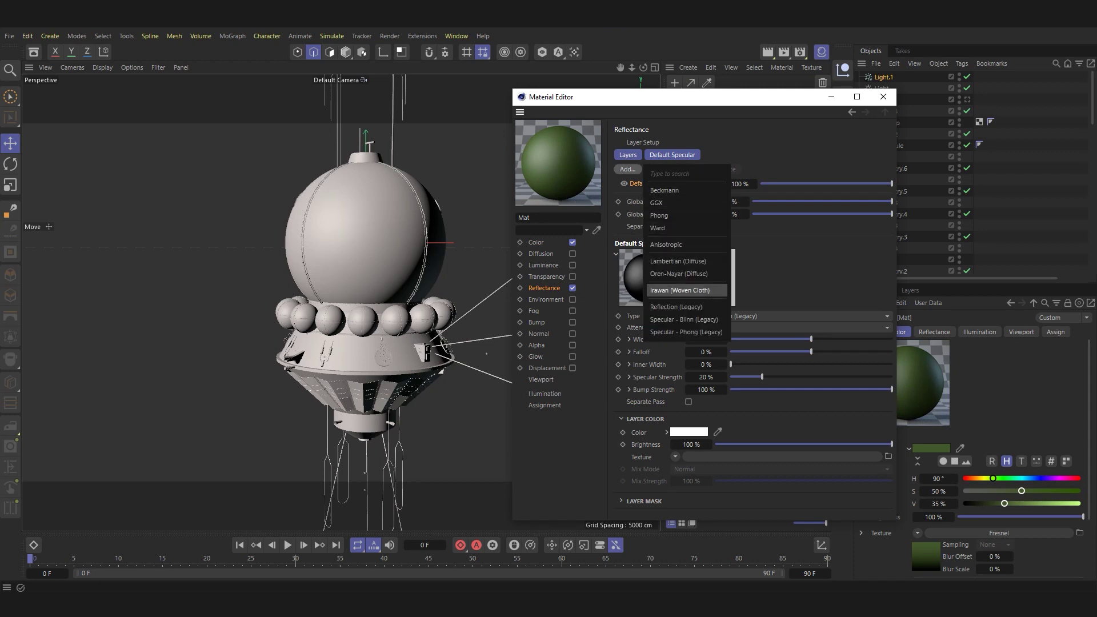
click(676, 307)
drag(638, 183, 645, 204)
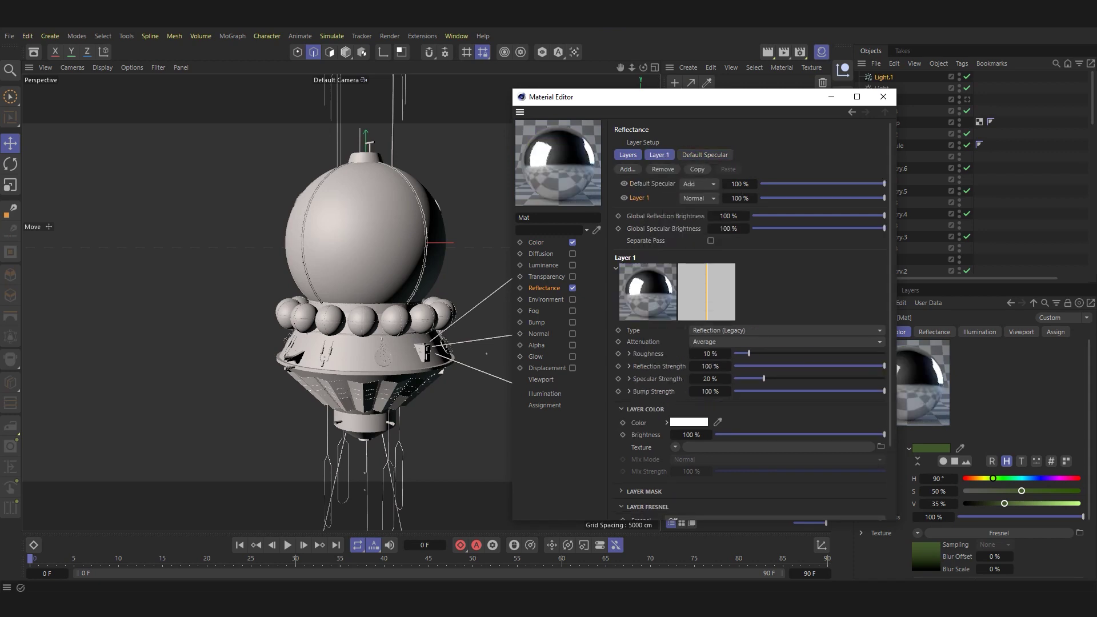
right_click(693, 422)
click(719, 463)
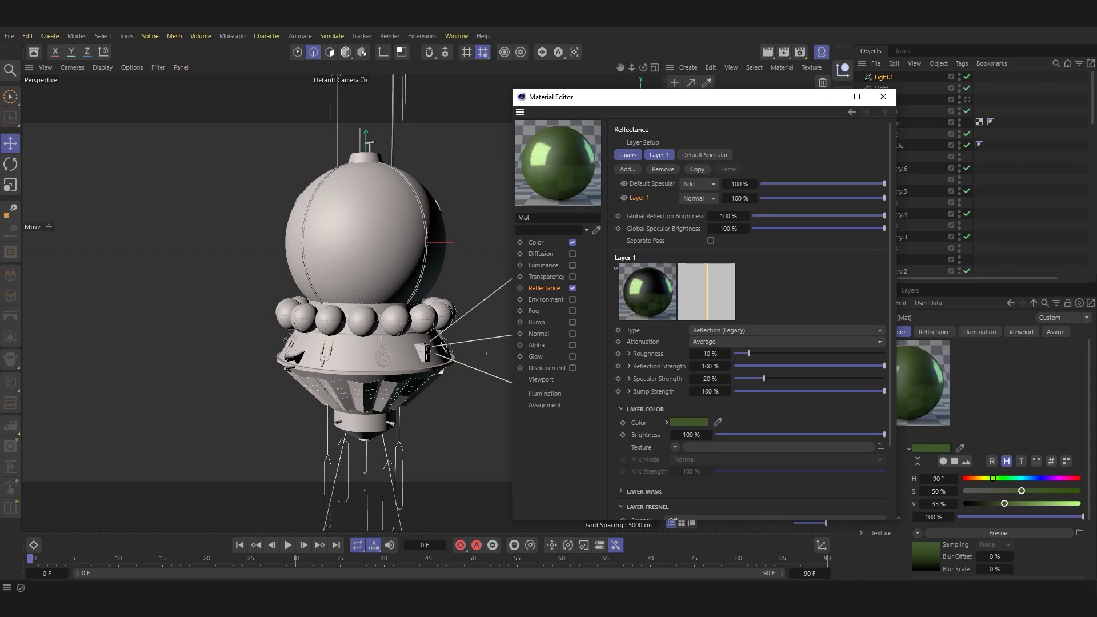
click(688, 422)
drag(611, 517, 602, 510)
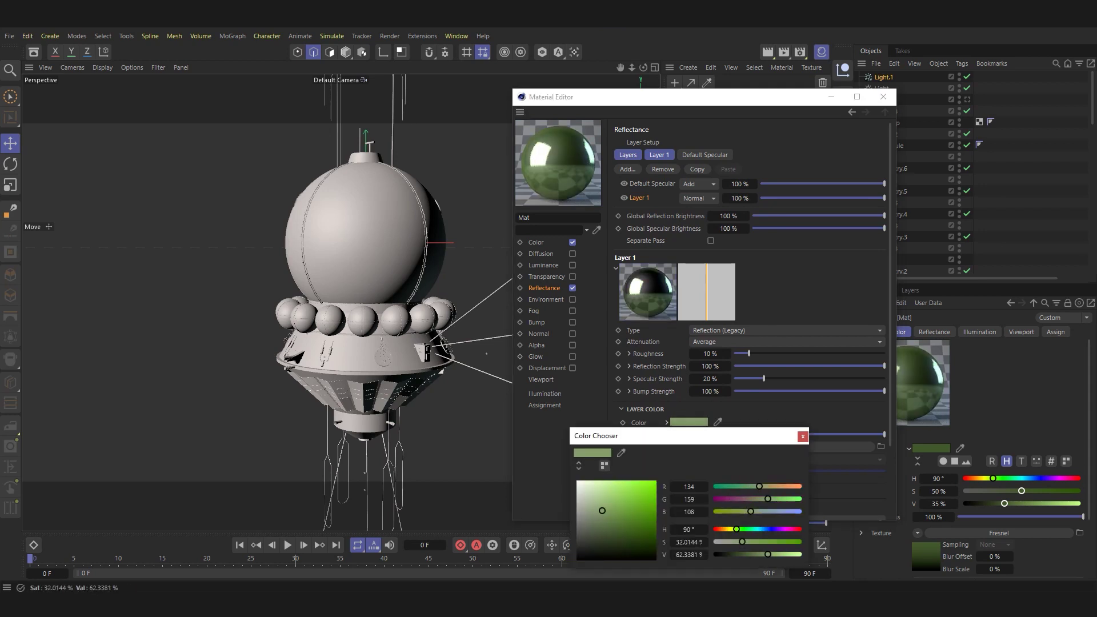
click(803, 437)
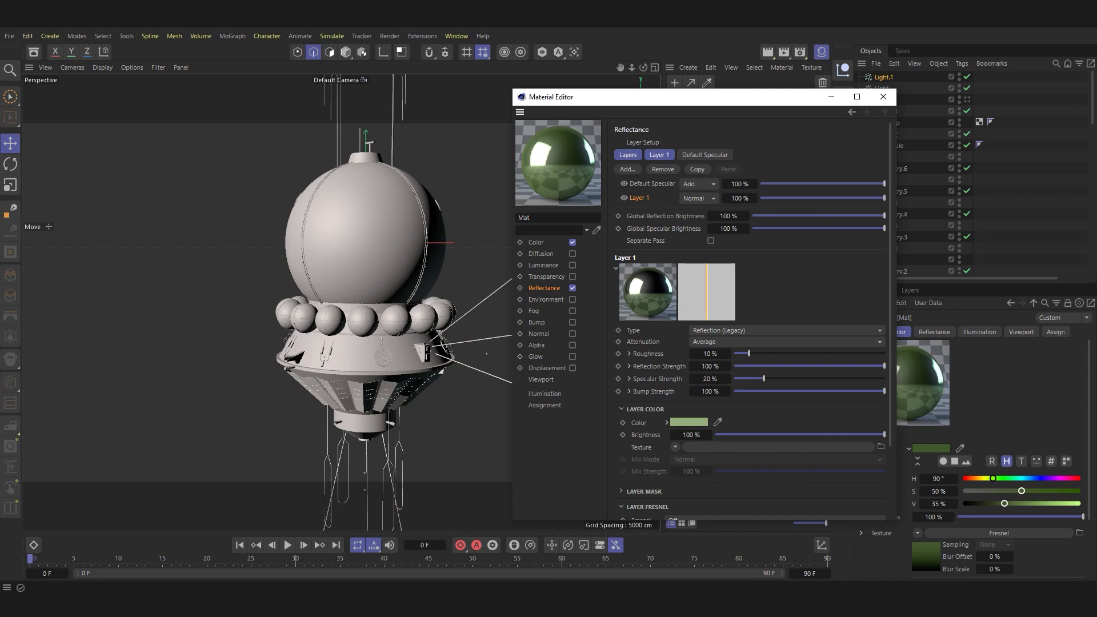
Set the reflection layer roughness to 31% and its Fresnel to Dielectric.
drag(817, 366, 884, 365)
scroll(748, 320, down, 2)
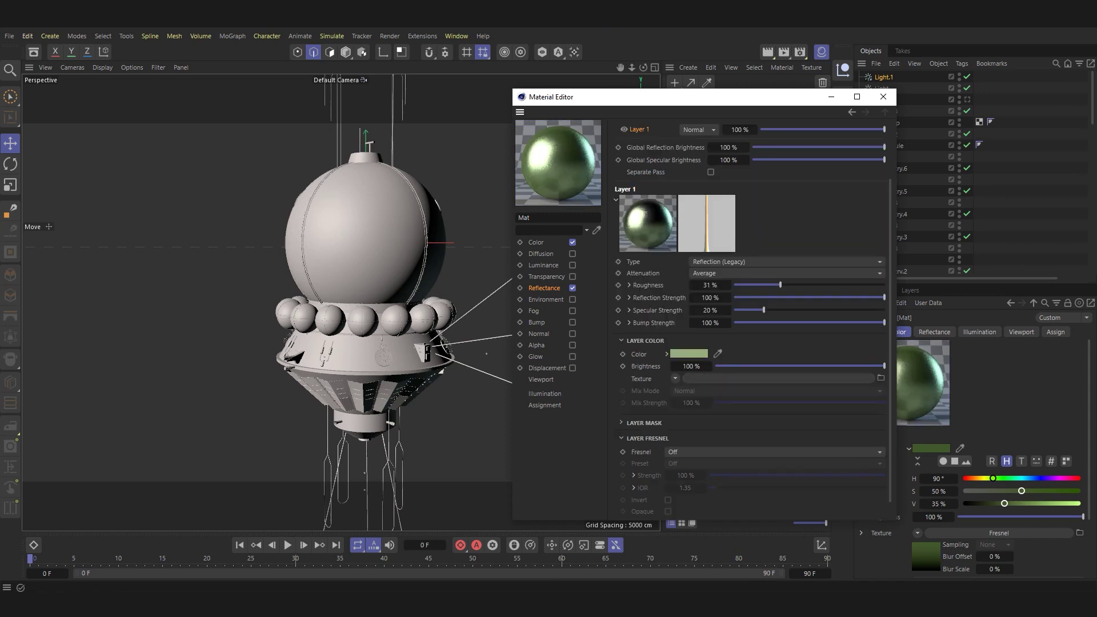
scroll(748, 320, up, 2)
scroll(748, 320, down, 3)
click(771, 430)
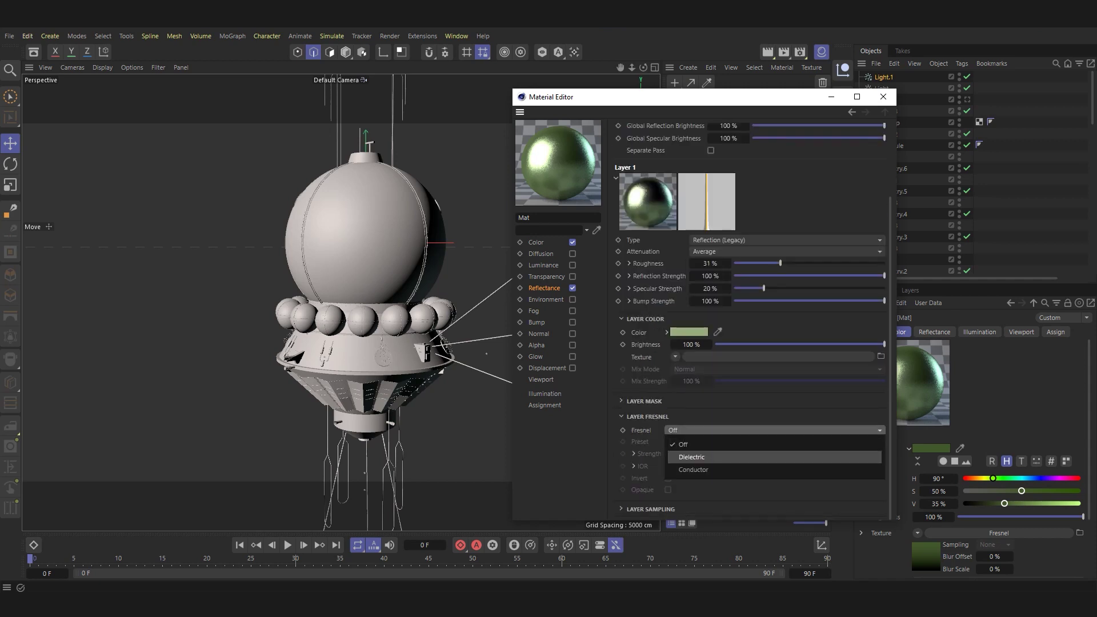
click(737, 455)
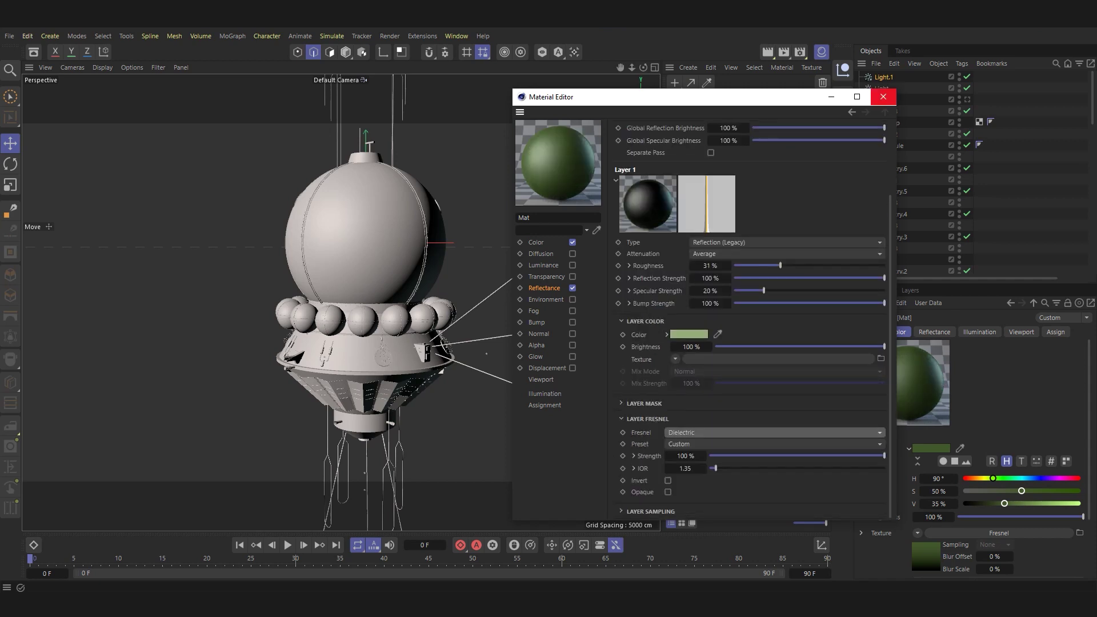
click(883, 97)
scroll(648, 449, up, 3)
Create a second new material, Mat.1, with Ctrl+N.
scroll(650, 451, up, 4)
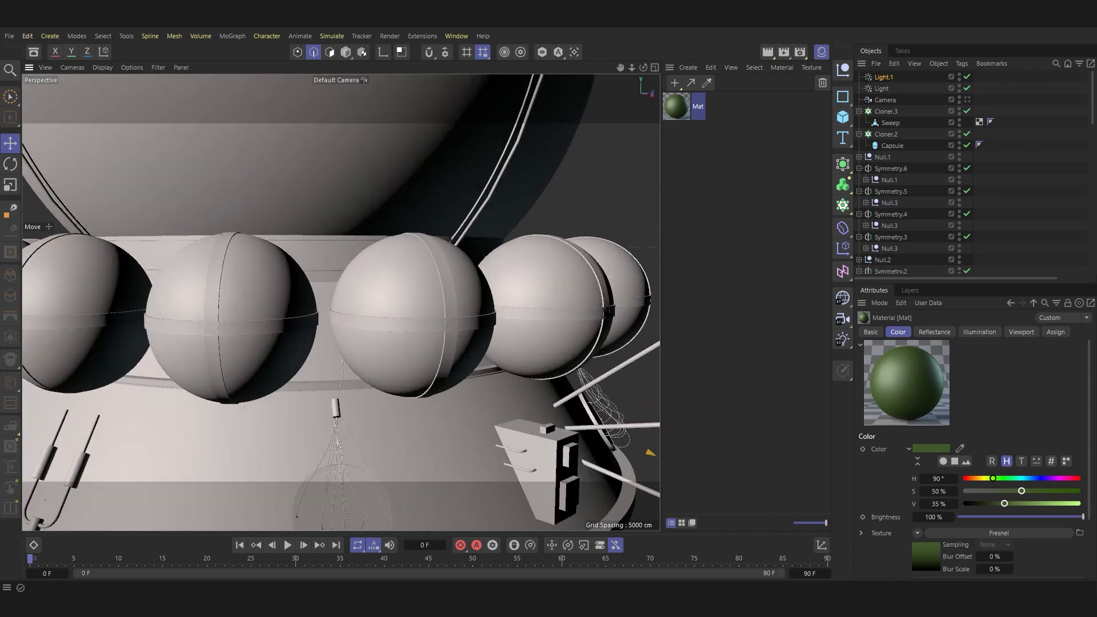
scroll(650, 451, down, 5)
scroll(650, 450, down, 2)
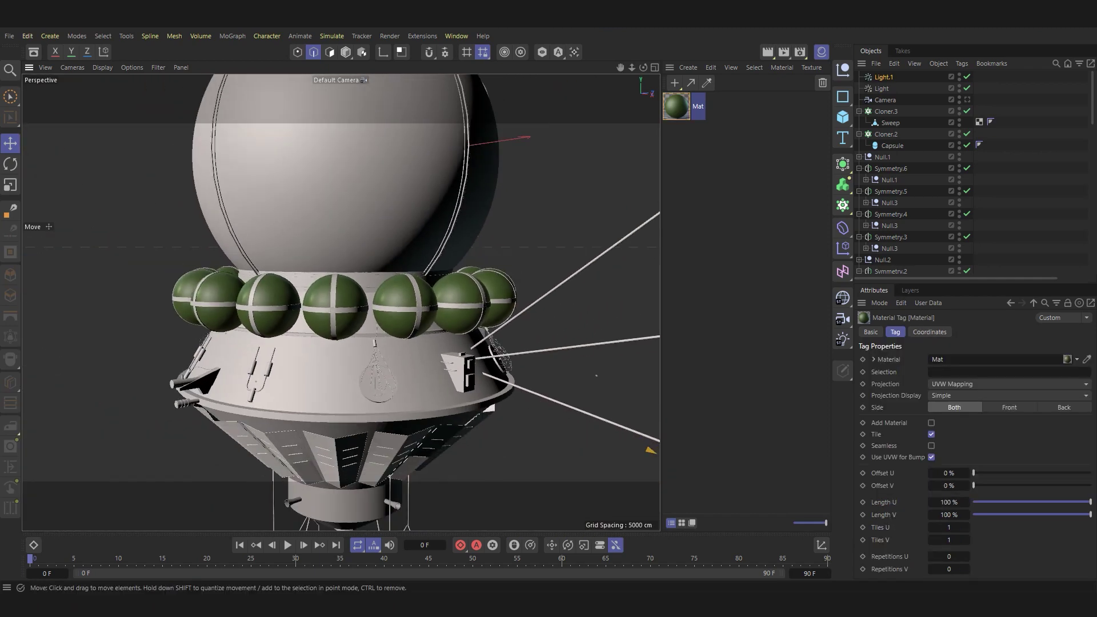
key(ctrl+n)
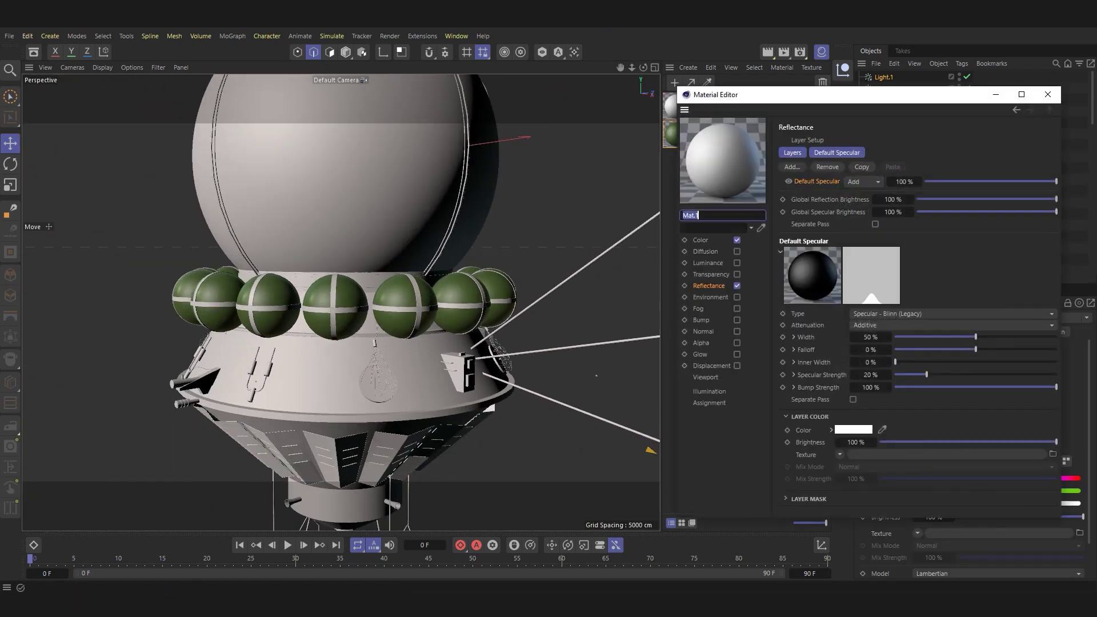
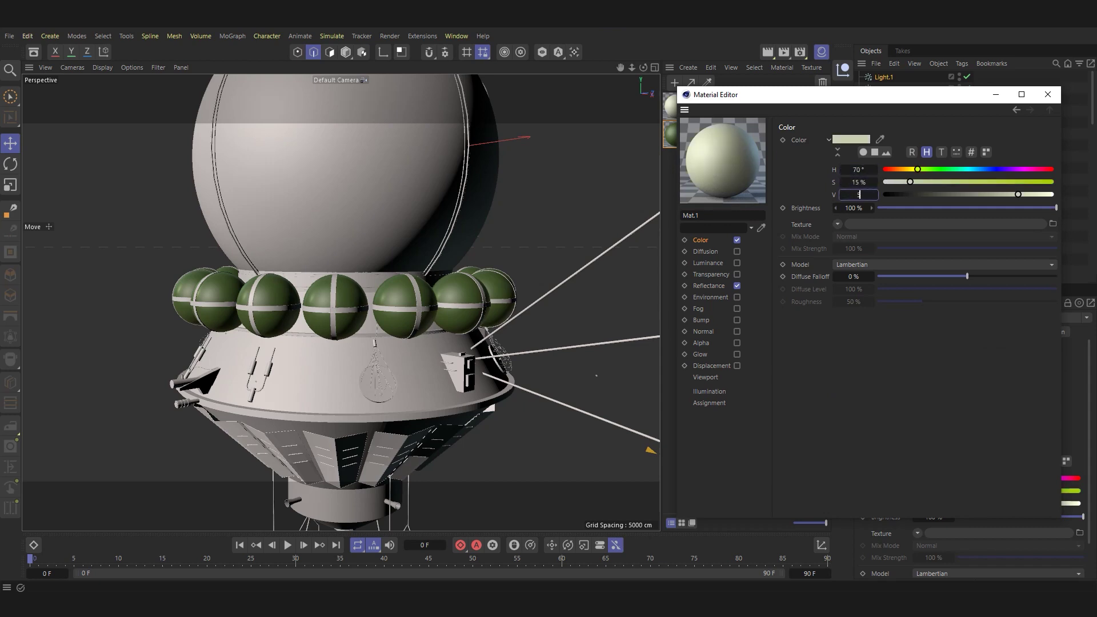
Set Mat.1's colour brightness to 58% and add a Reflection (Legacy) layer.
text(8)
key(Return)
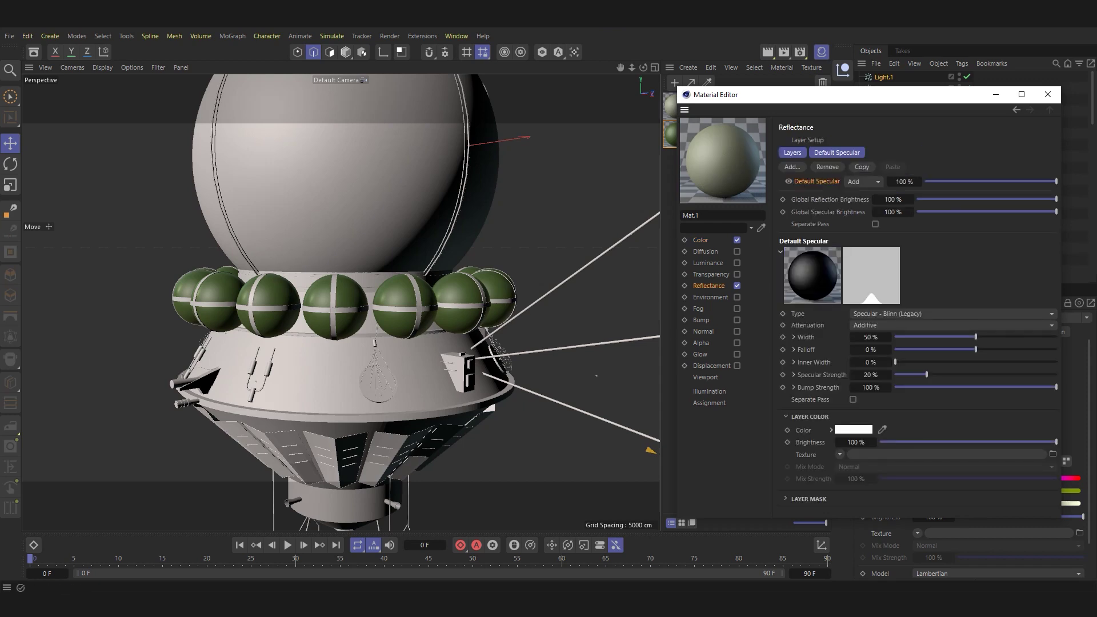
click(791, 167)
click(839, 304)
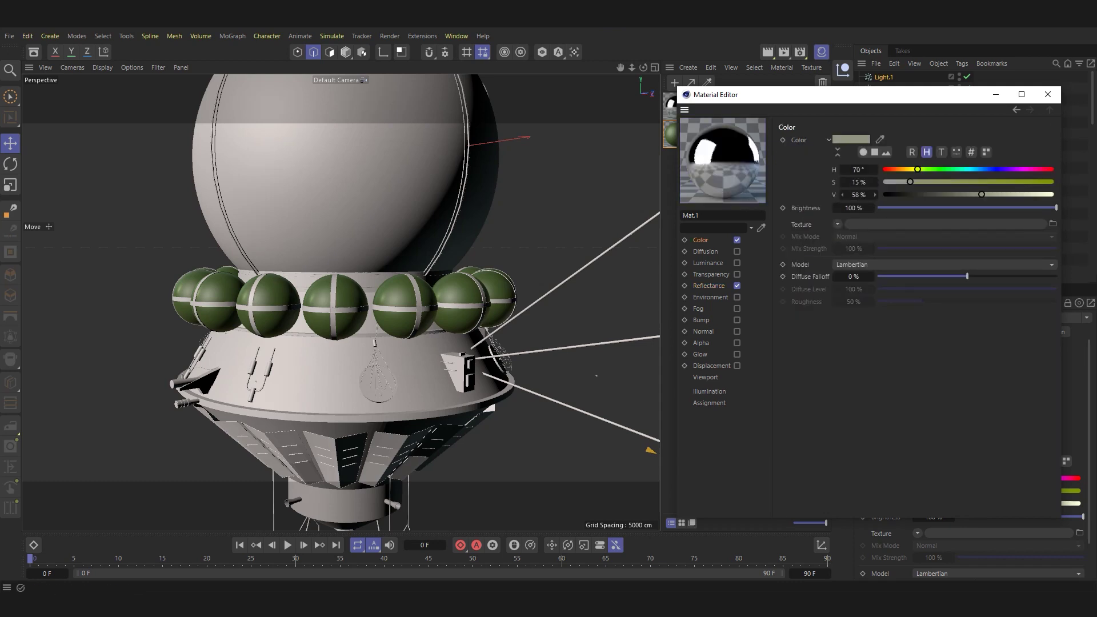
Give the new layer the olive material colour, move it below Default Specular, and set strength to 49%.
right_click(854, 420)
click(885, 463)
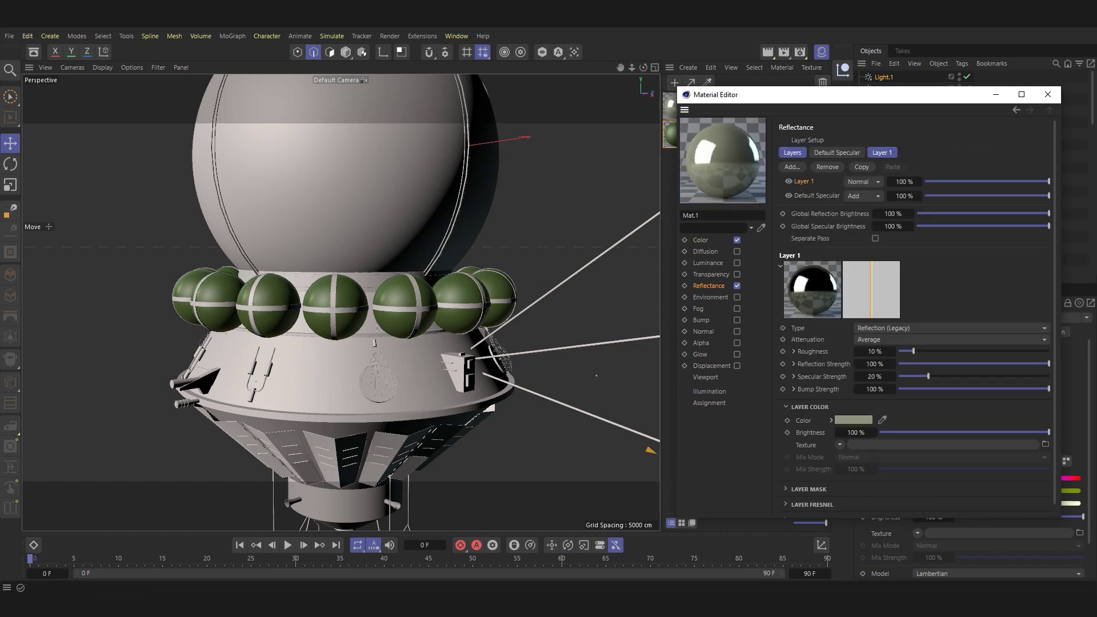
drag(804, 181, 803, 198)
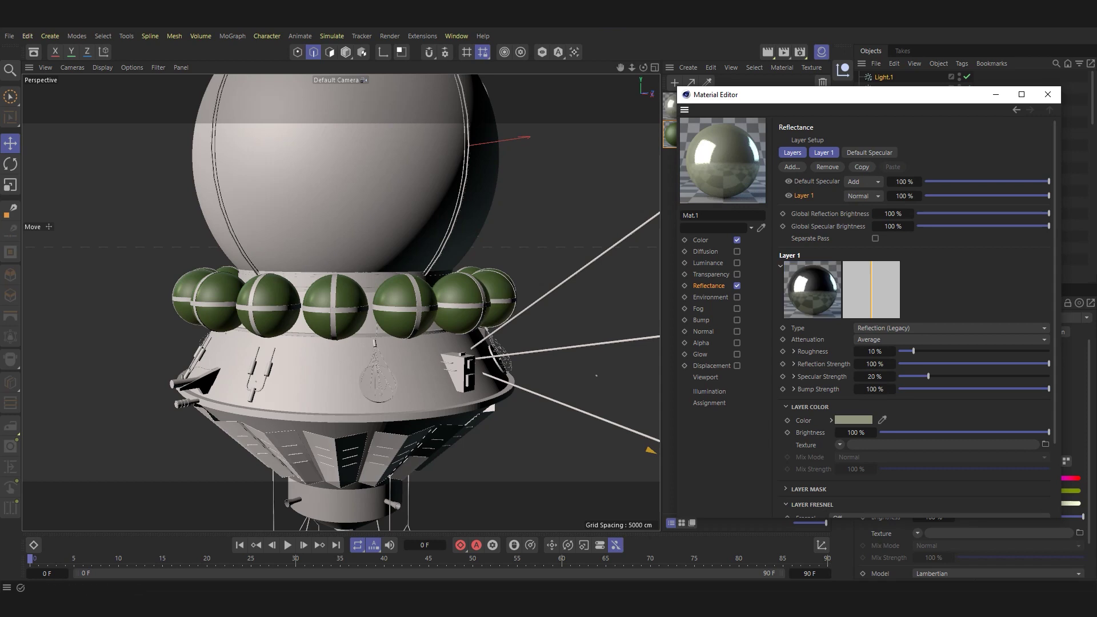
drag(1048, 364, 972, 364)
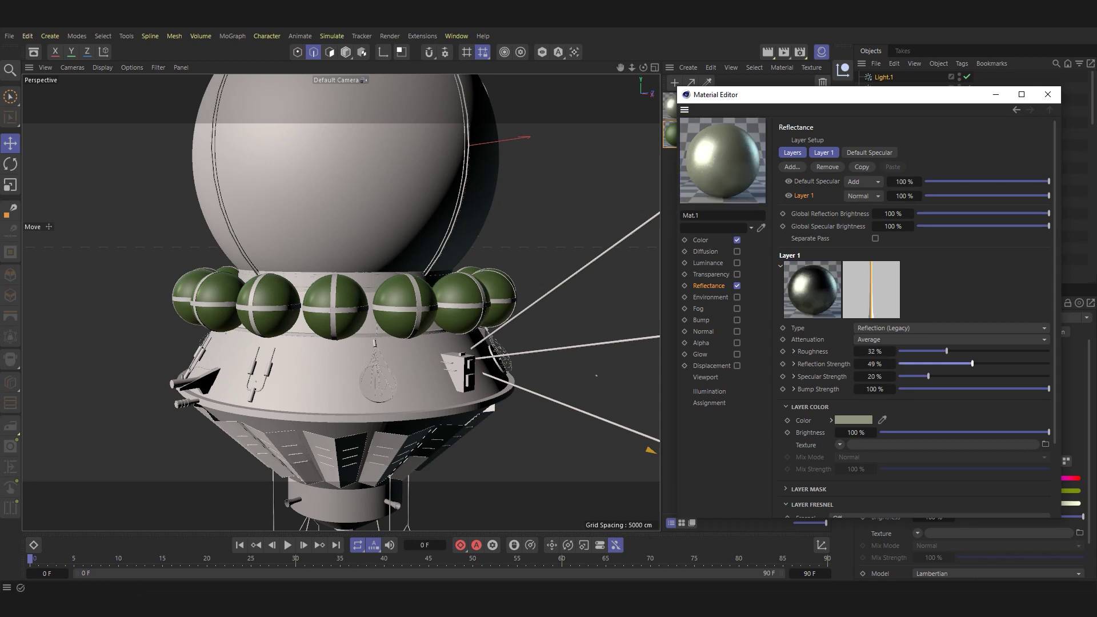
scroll(914, 314, down, 3)
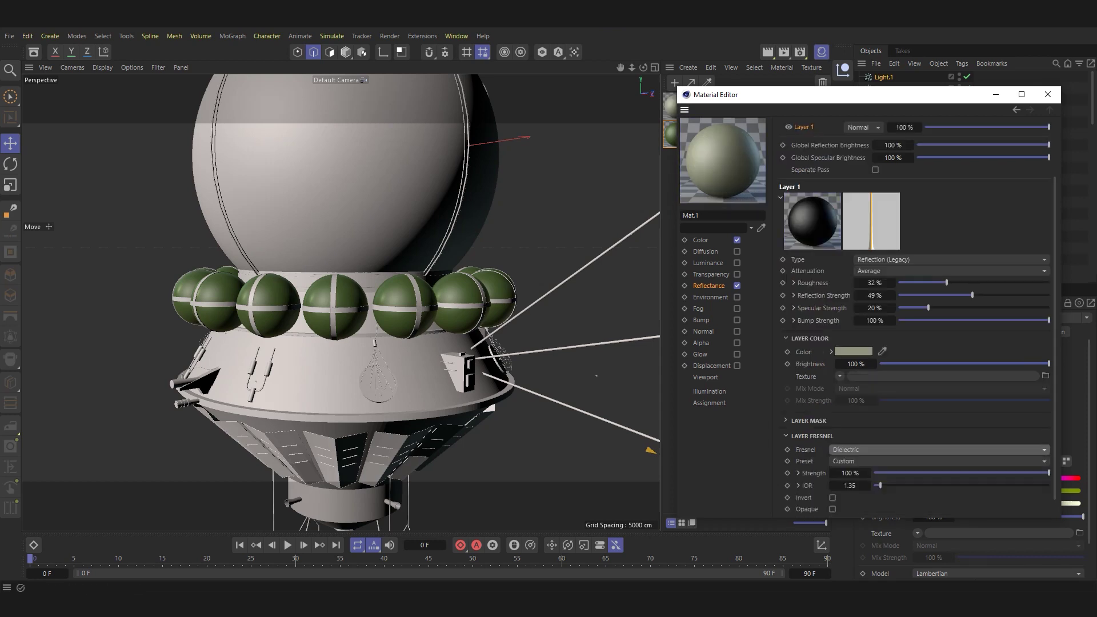
Add a GGX reflection layer to Mat.2.
click(1047, 94)
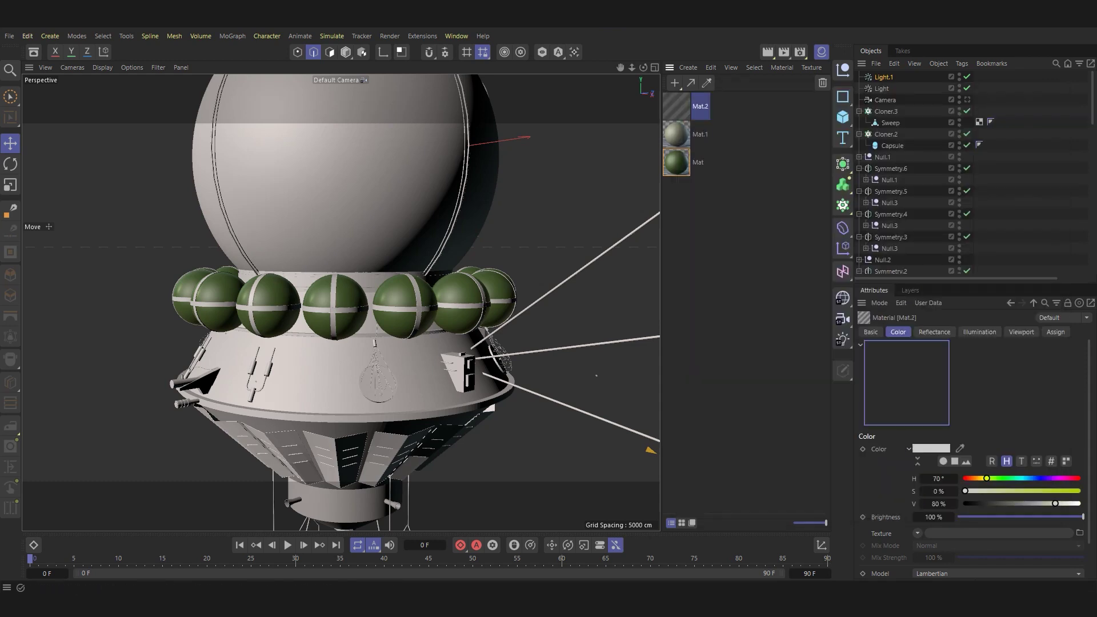
double_click(675, 106)
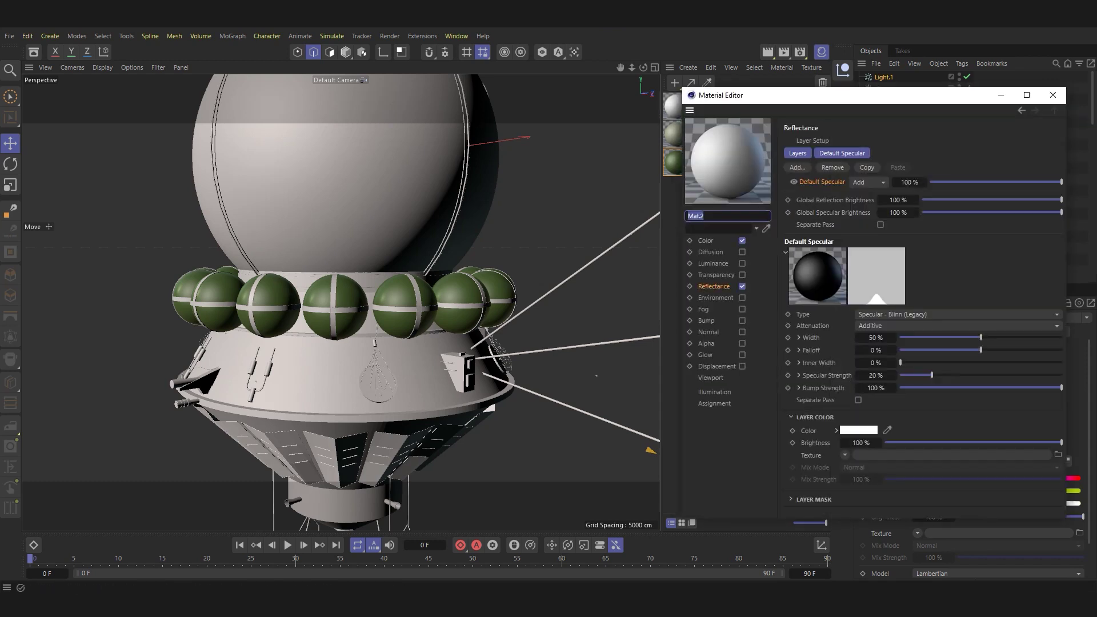
click(706, 241)
click(713, 286)
click(797, 167)
click(851, 243)
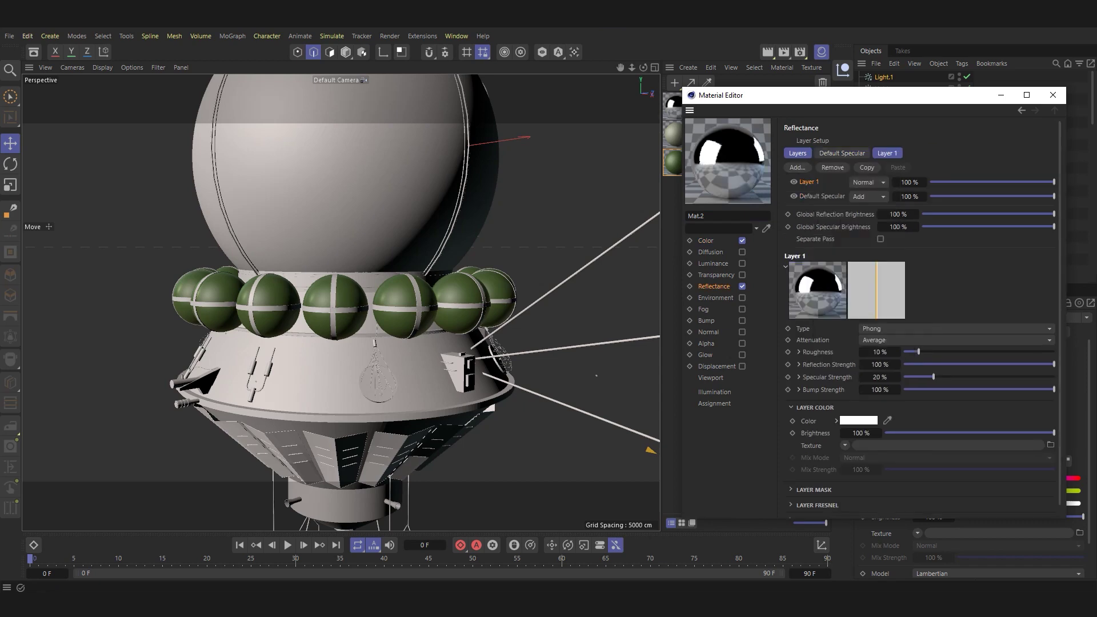
click(955, 328)
click(891, 368)
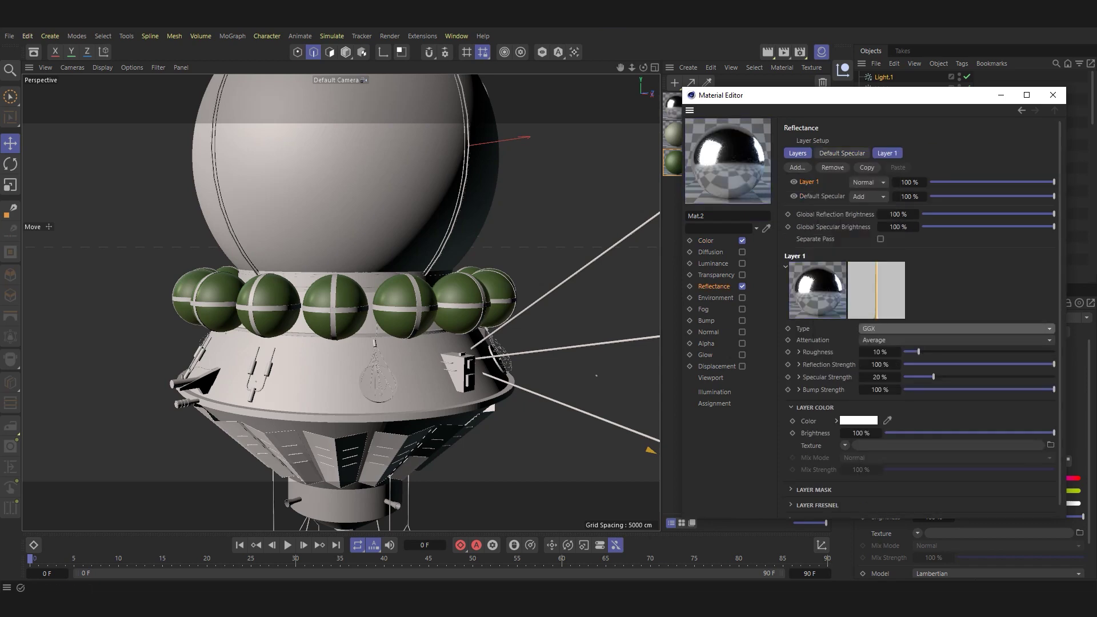
Set the GGX layer's roughness to 25% and its Fresnel to Conductor.
click(879, 352)
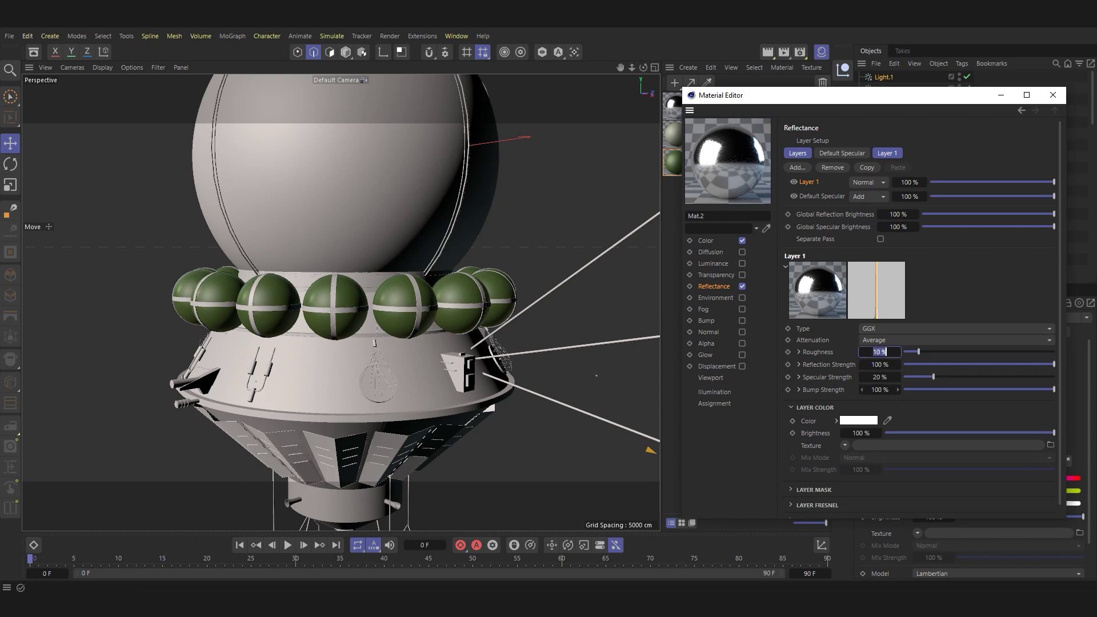
text(25)
key(Return)
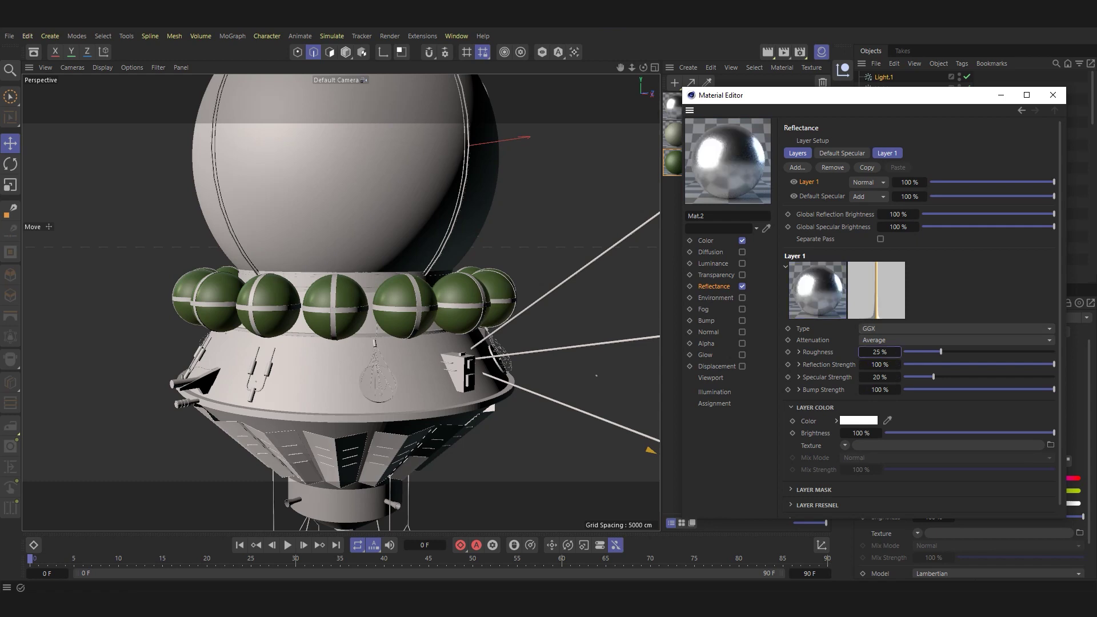
scroll(921, 320, down, 1)
scroll(922, 320, down, 5)
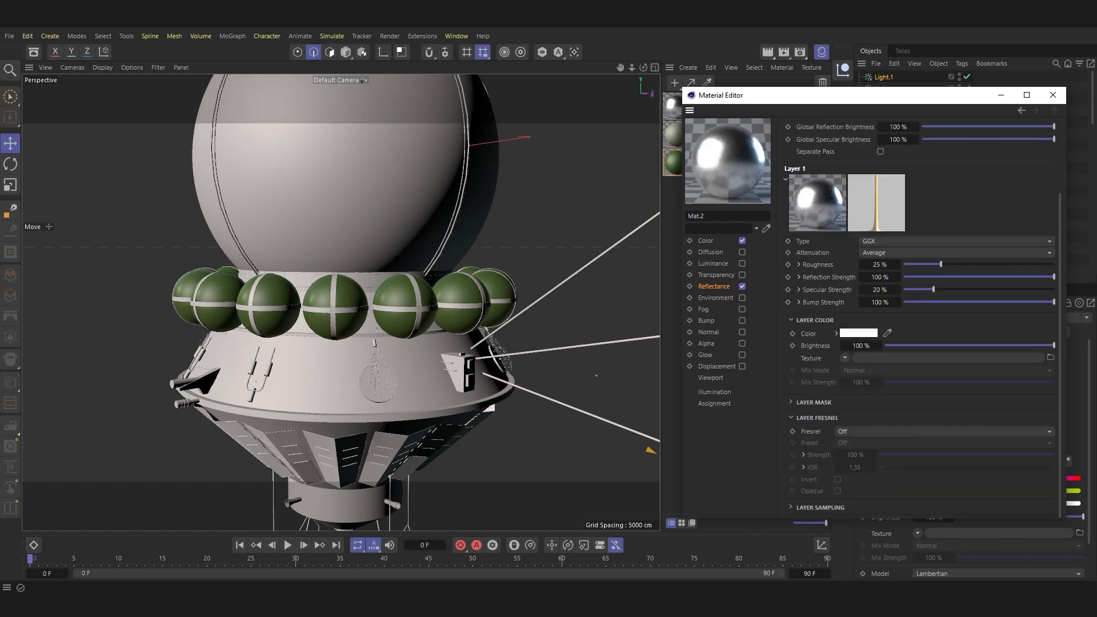
click(816, 420)
click(948, 434)
click(868, 468)
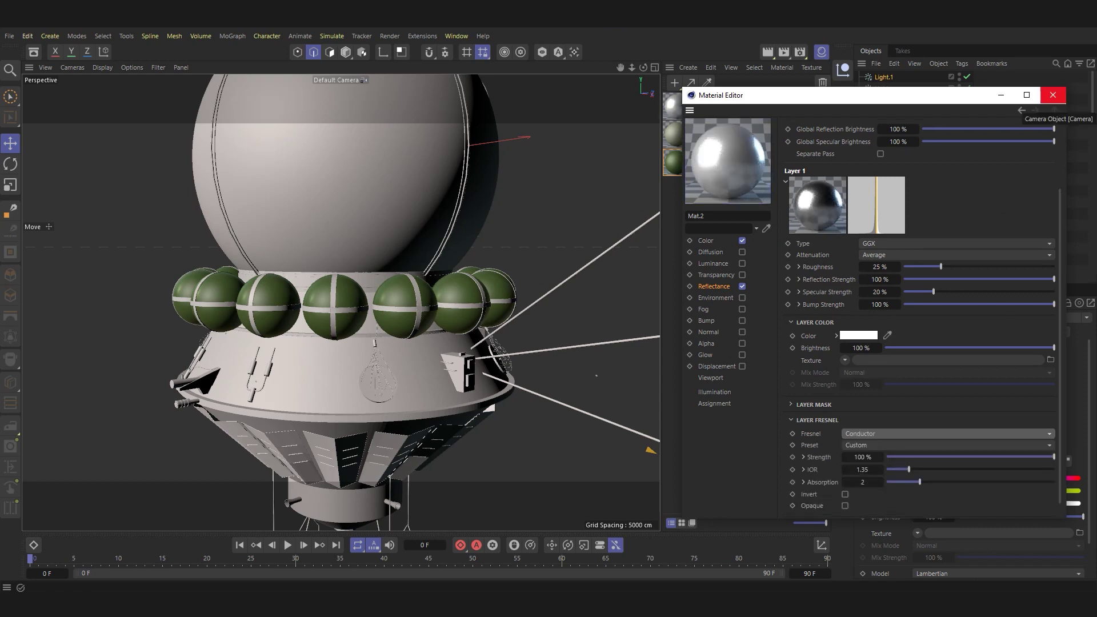
click(1053, 95)
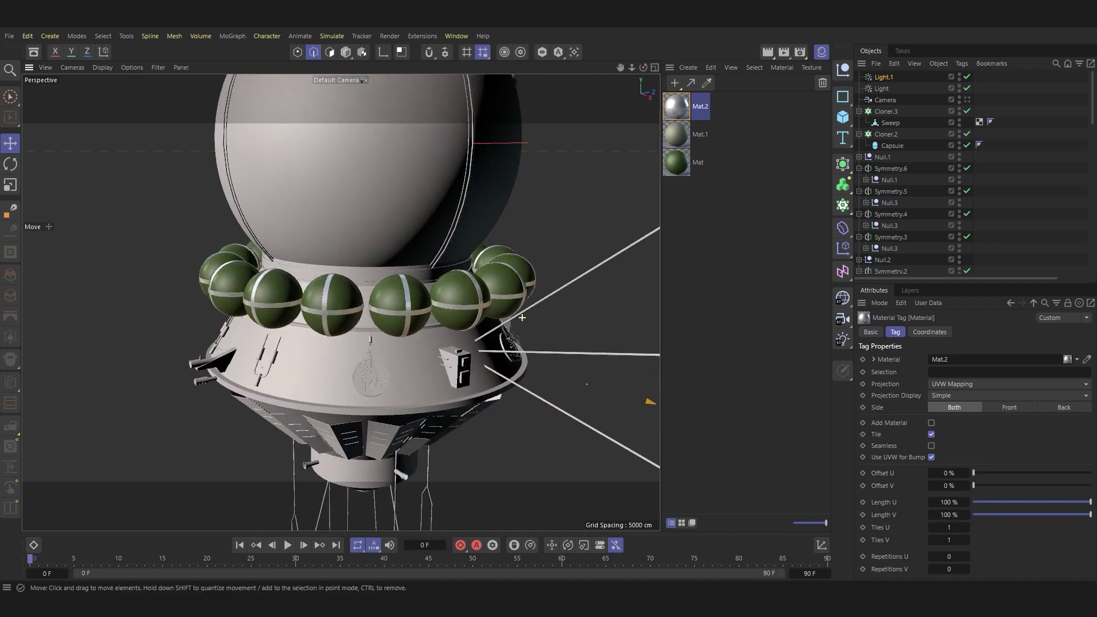
Apply Mat.1 to the lower pod and orbit to check the pod and legs.
scroll(364, 381, up, 4)
scroll(365, 381, up, 4)
click(676, 134)
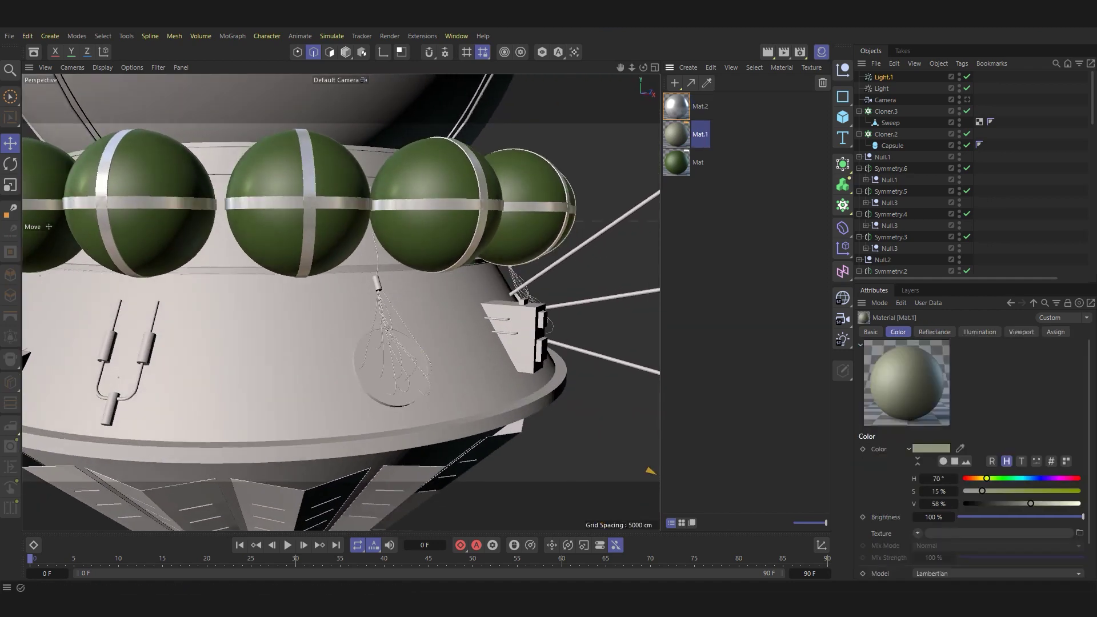
mouse_move(676, 134)
mouse_down()
mouse_move(385, 355)
mouse_move(649, 413)
mouse_up()
scroll(389, 360, down, 4)
scroll(401, 377, up, 2)
scroll(650, 384, up, 3)
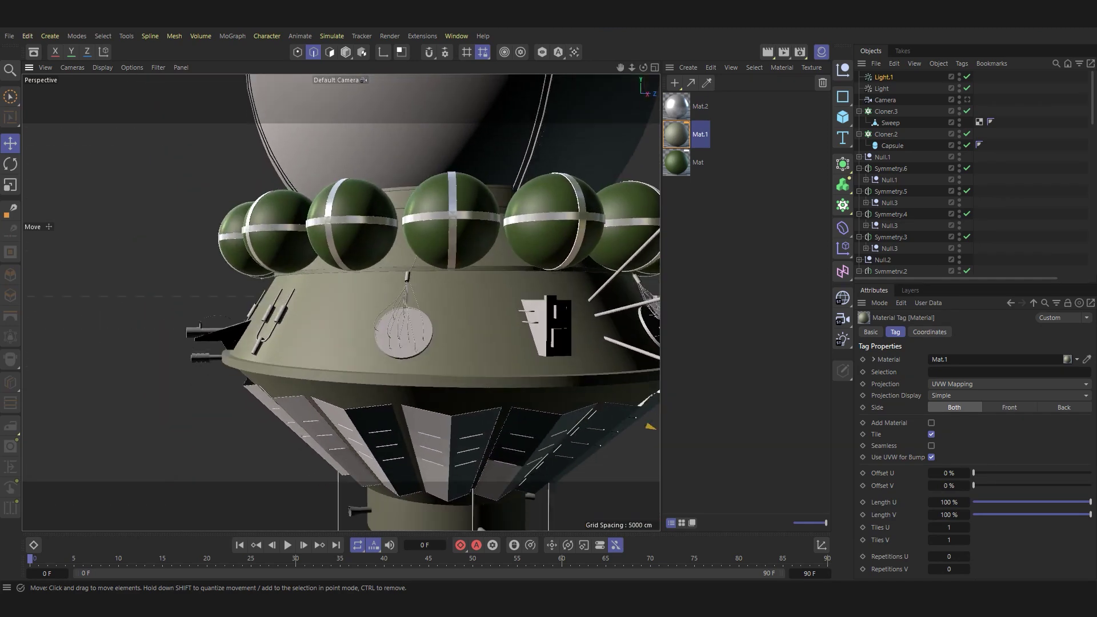
scroll(649, 414, down, 3)
alt+drag(648, 509, 488, 521)
scroll(650, 451, up, 3)
scroll(649, 449, up, 3)
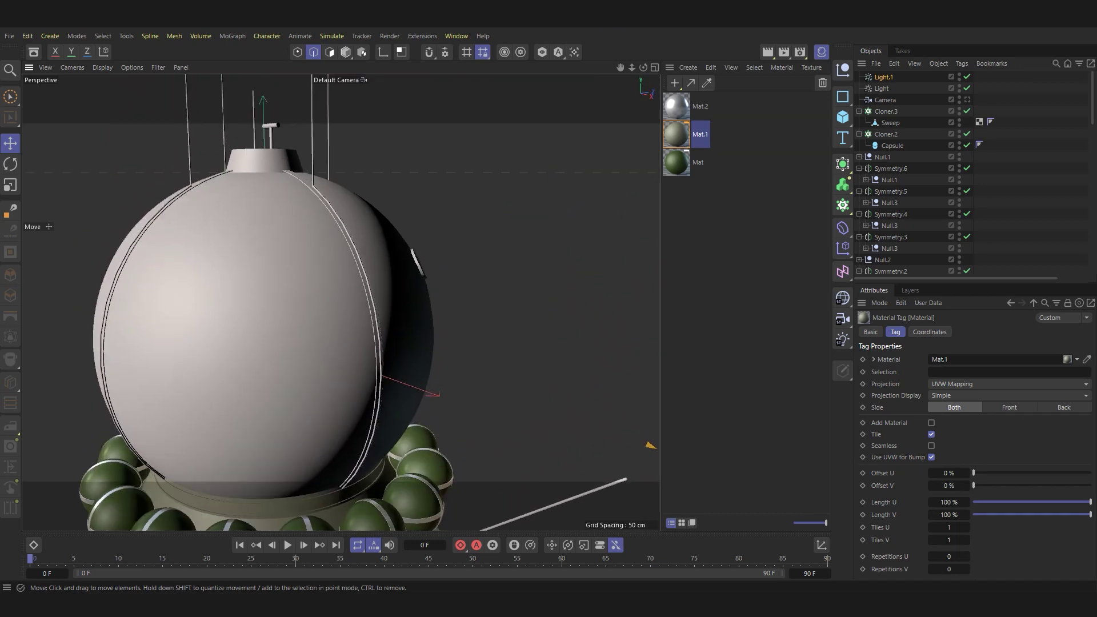
scroll(649, 448, up, 3)
scroll(649, 449, up, 3)
scroll(650, 444, up, 2)
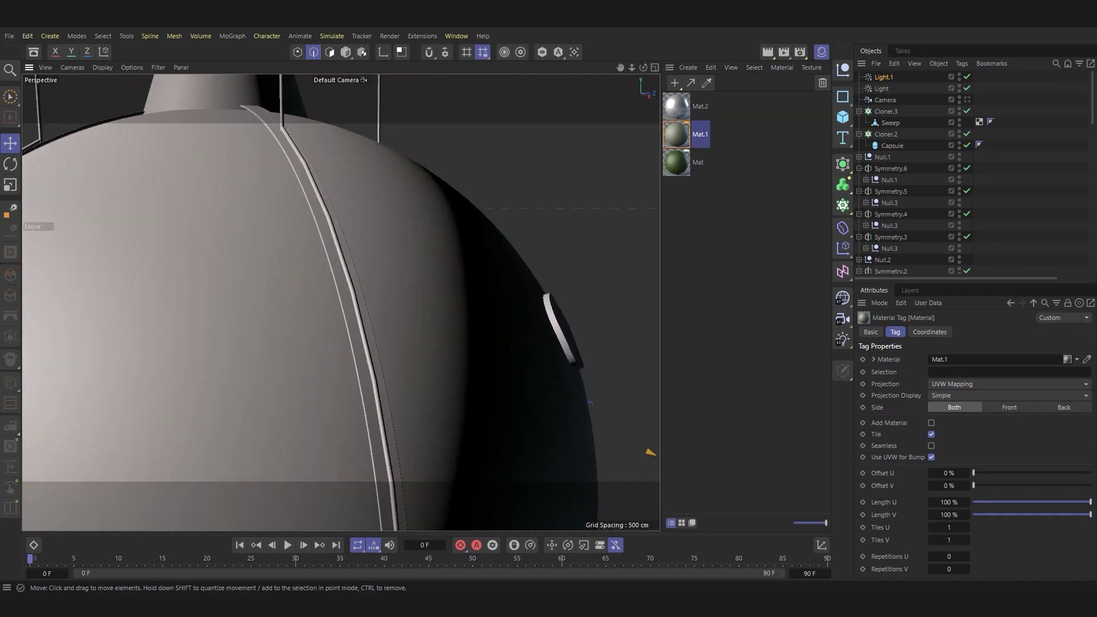
scroll(343, 294, down, 3)
scroll(338, 296, down, 2)
Apply Mat.2 to the fitting atop the sphere, then create a new material, Mat.3.
click(676, 107)
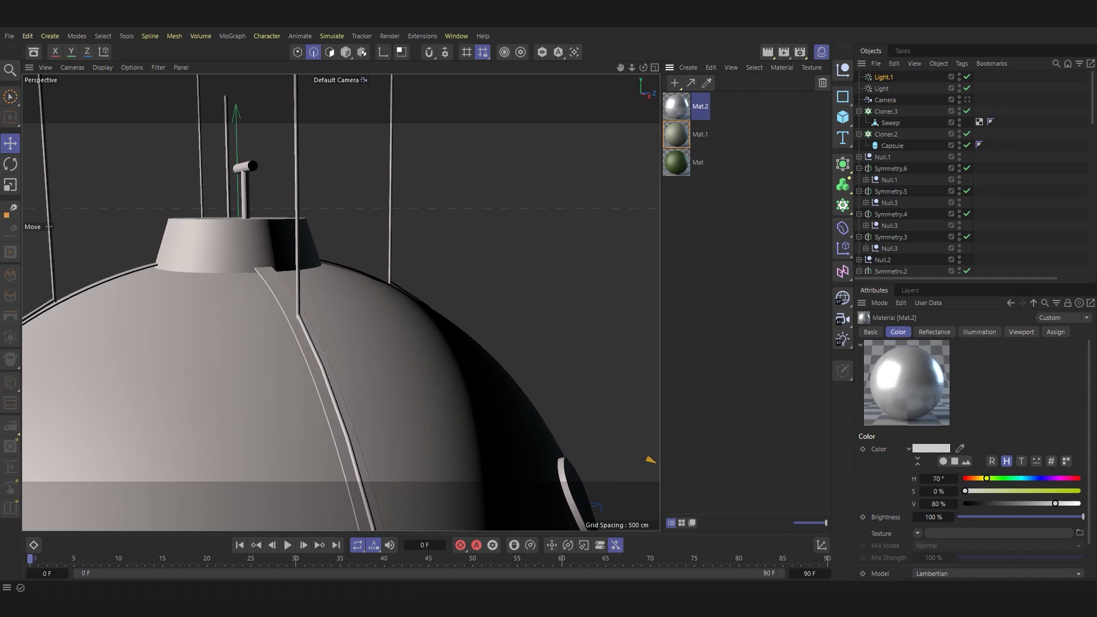
drag(676, 106, 297, 228)
scroll(341, 303, down, 2)
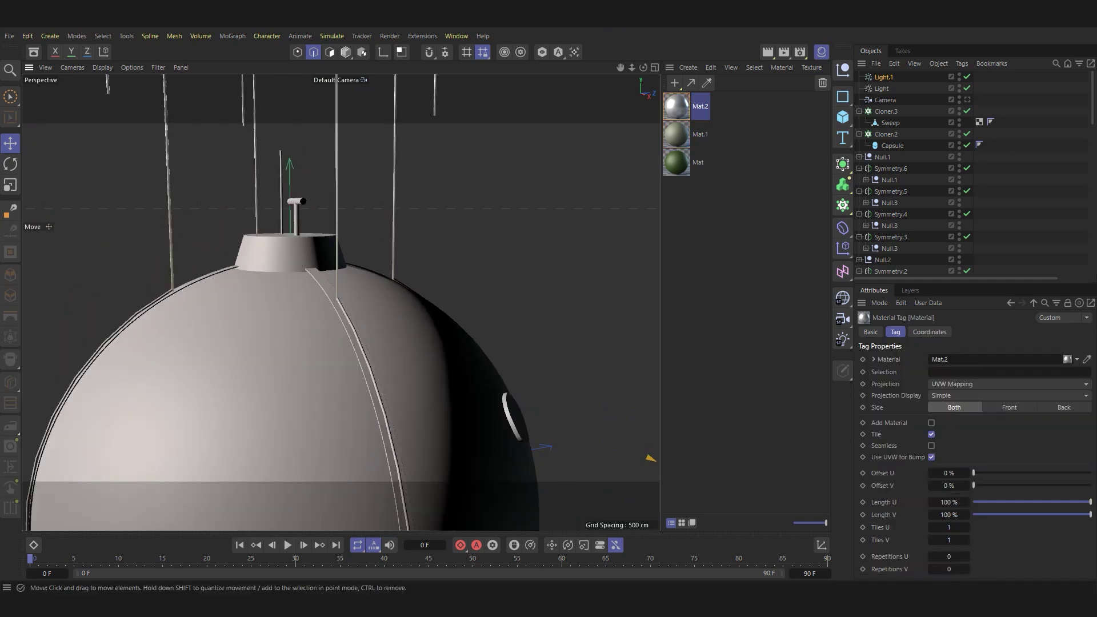
scroll(341, 303, up, 1)
scroll(341, 302, up, 2)
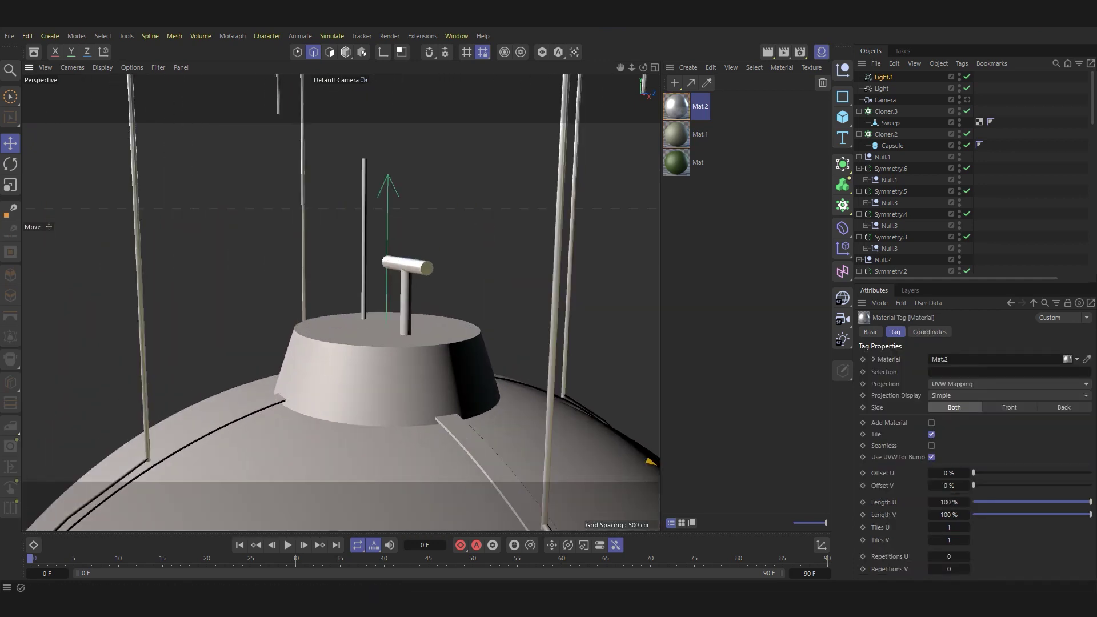
scroll(536, 408, down, 1)
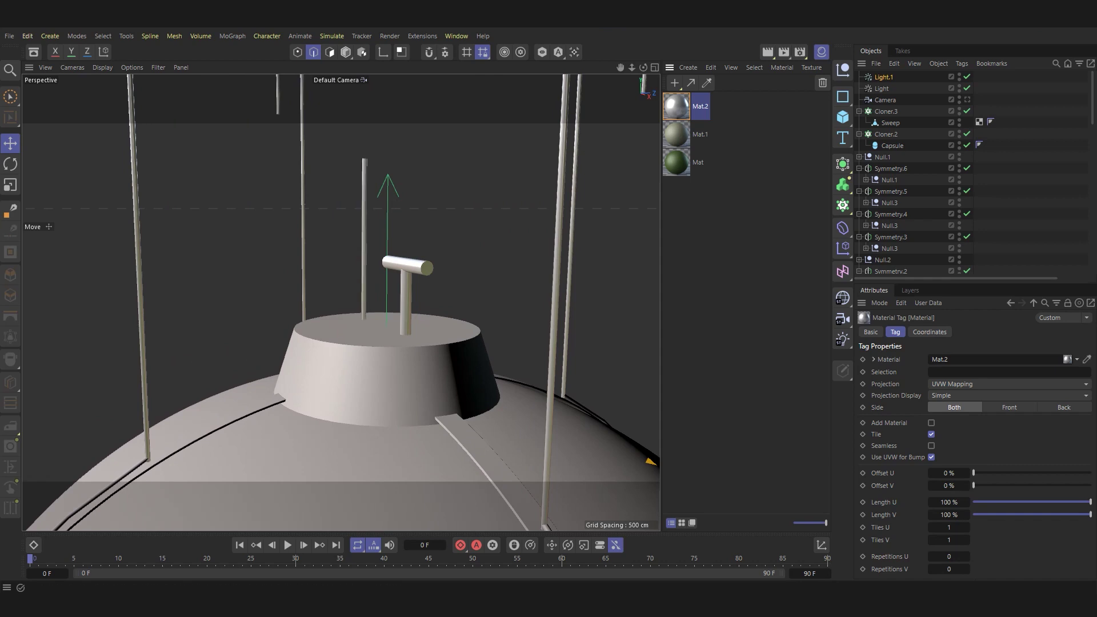
scroll(536, 407, down, 2)
scroll(535, 407, down, 2)
scroll(536, 407, up, 3)
alt+drag(535, 407, 341, 303)
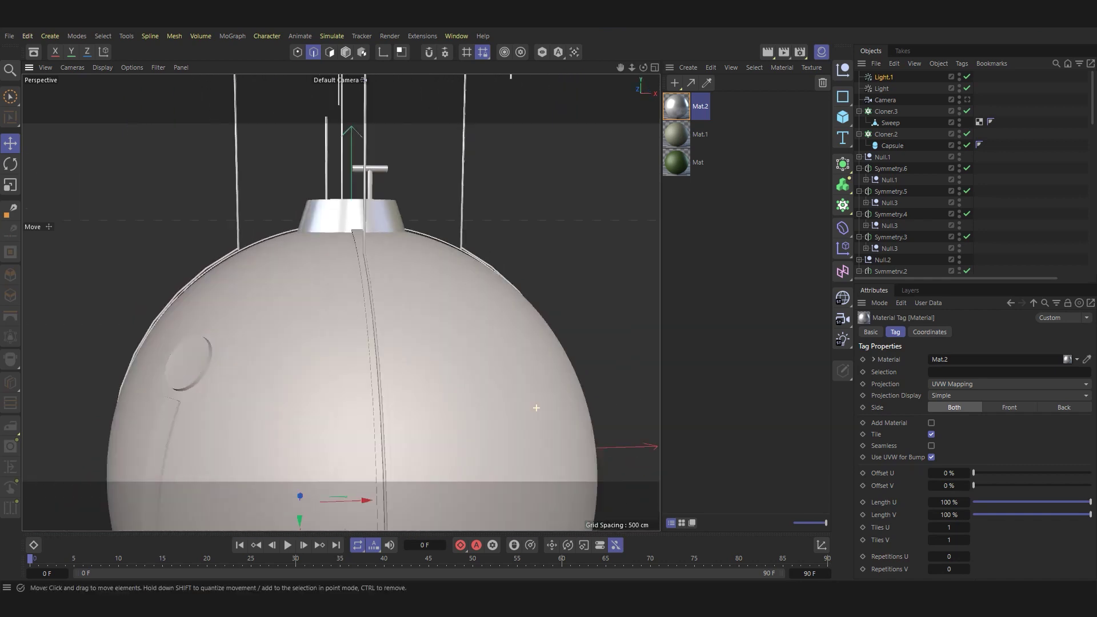
scroll(341, 303, down, 2)
scroll(341, 303, up, 2)
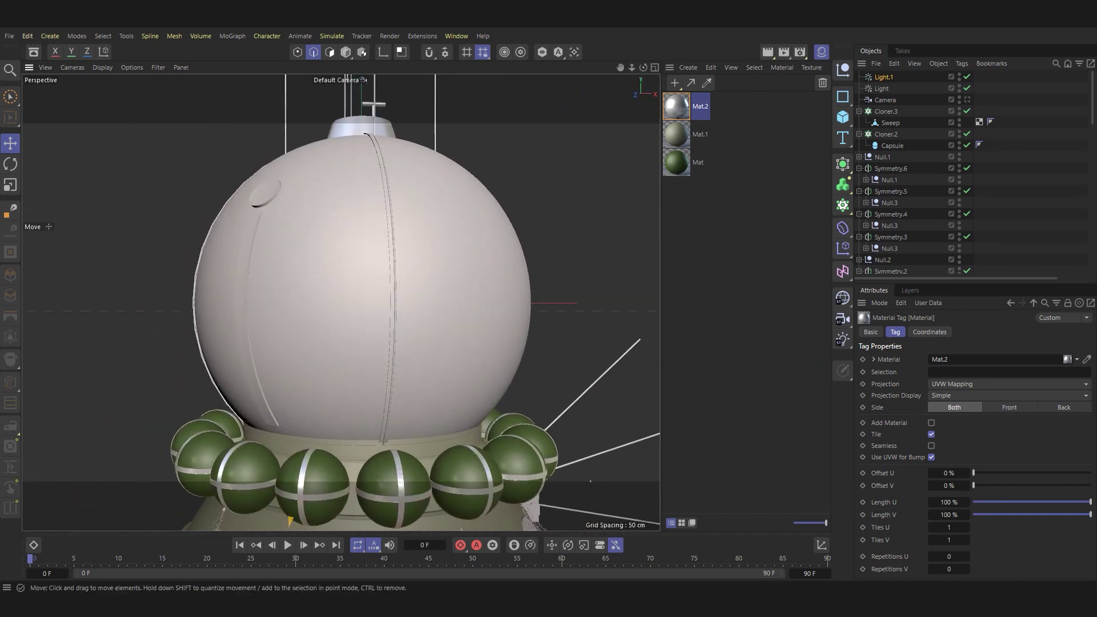
key(ctrl+n)
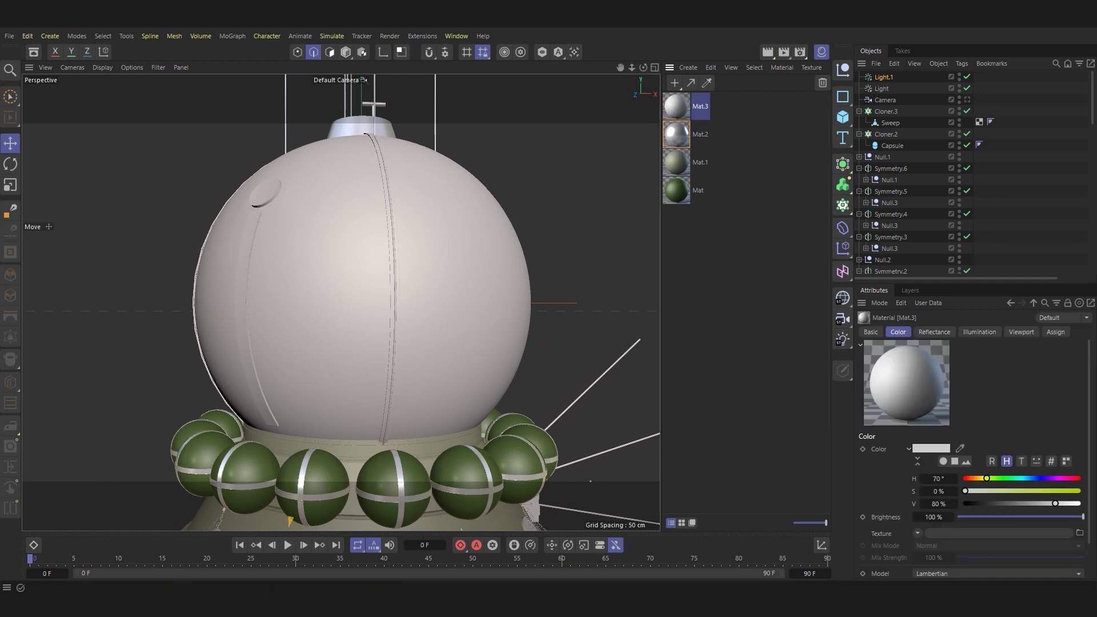
Set Mat.3's colour to gold (H 45°, S 64%, V 70%) and copy it.
double_click(675, 106)
click(860, 165)
key(Tab)
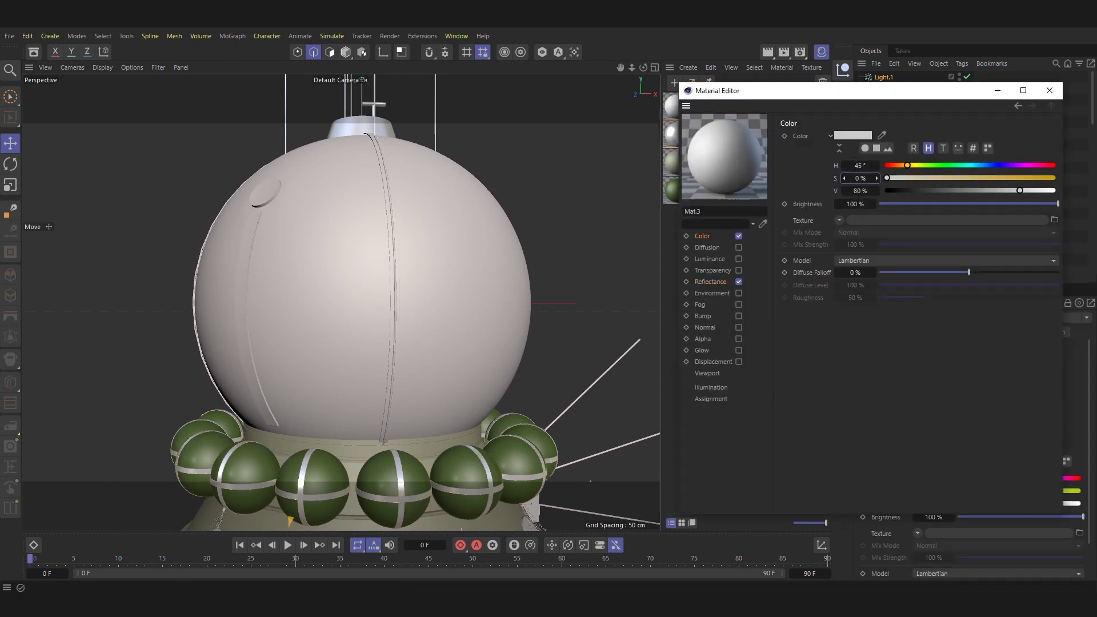
key(Tab)
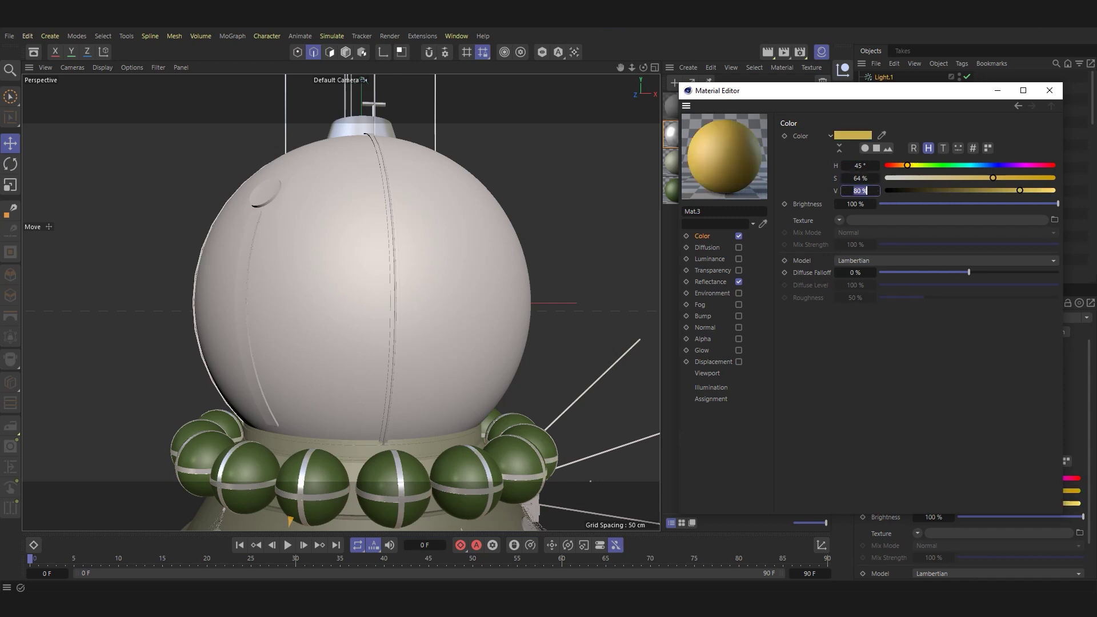
text(70)
key(Tab)
right_click(857, 136)
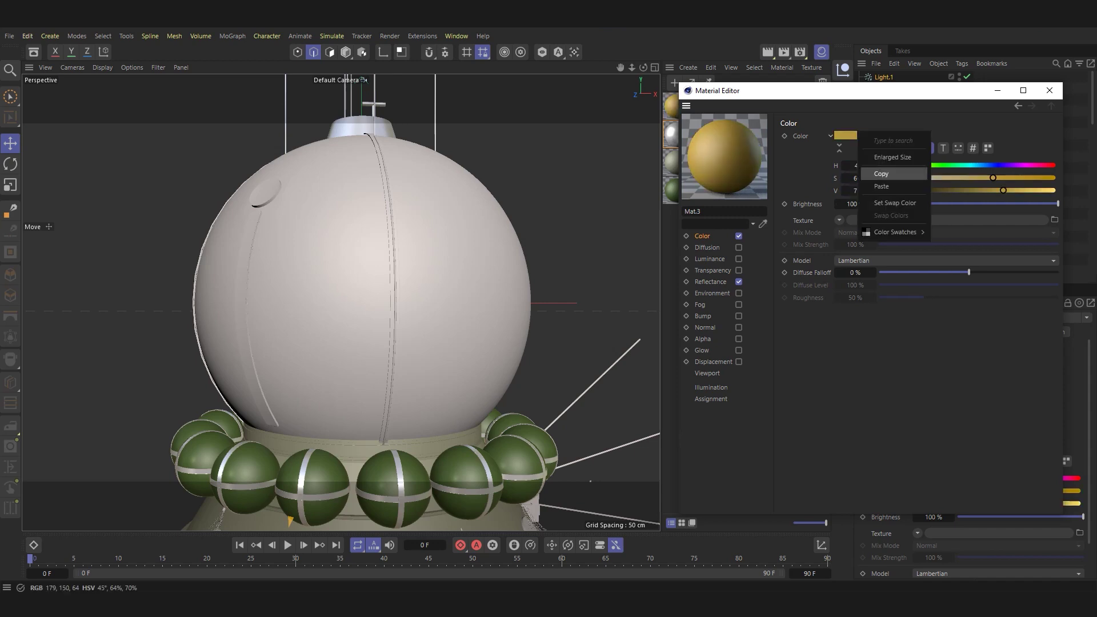
click(881, 173)
Add a Fresnel shader to the colour with a black-to-gold gradient in Add mode.
click(838, 220)
click(874, 331)
click(942, 220)
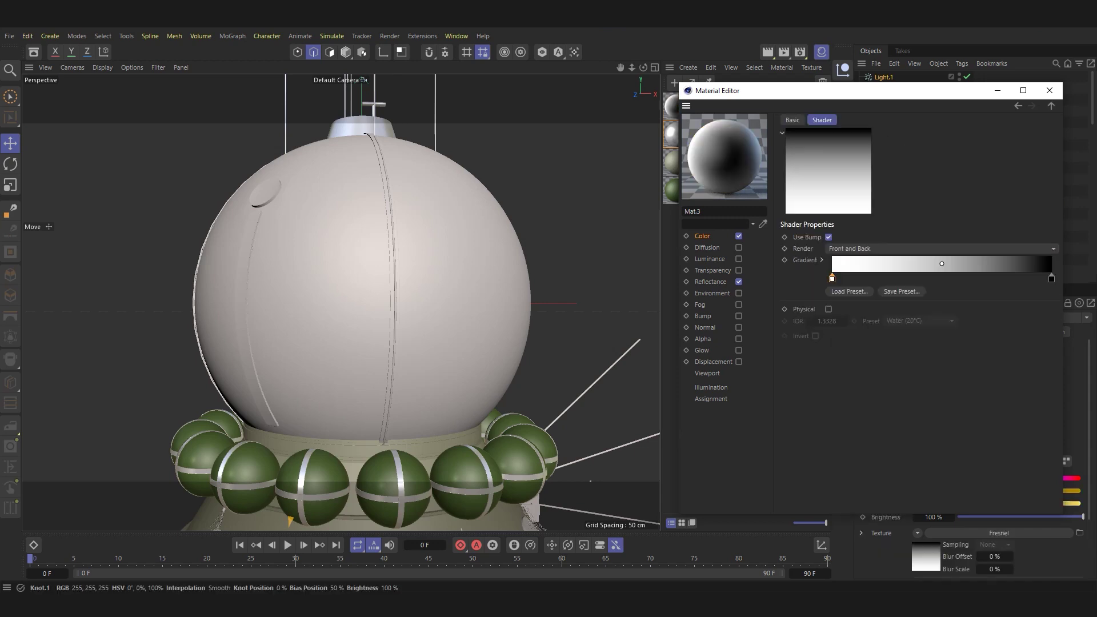
drag(832, 279, 1038, 278)
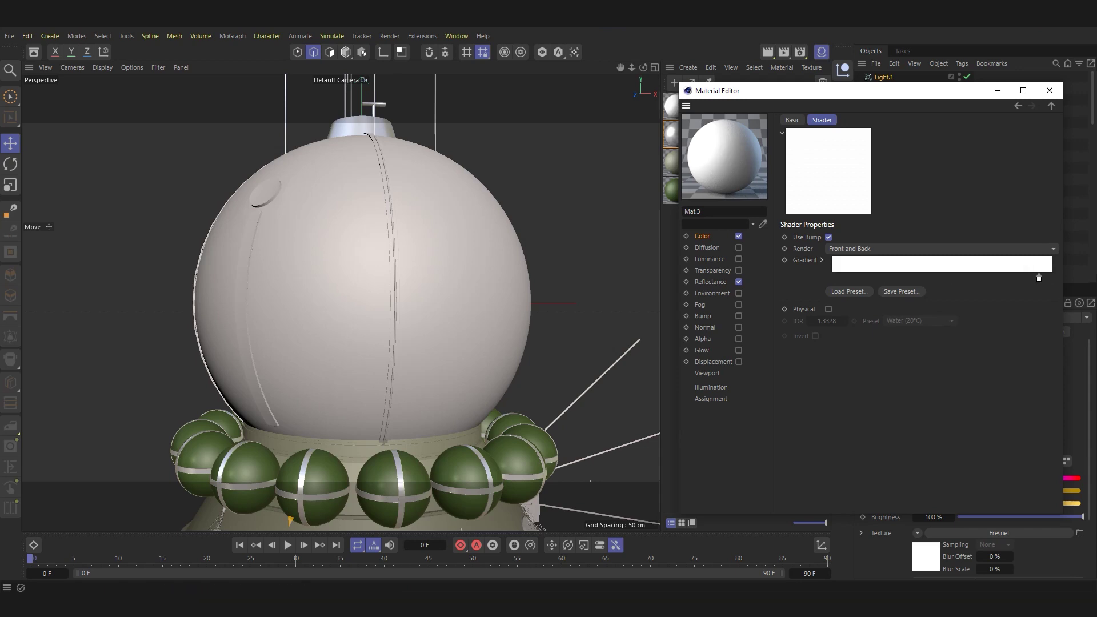
drag(1038, 278, 832, 278)
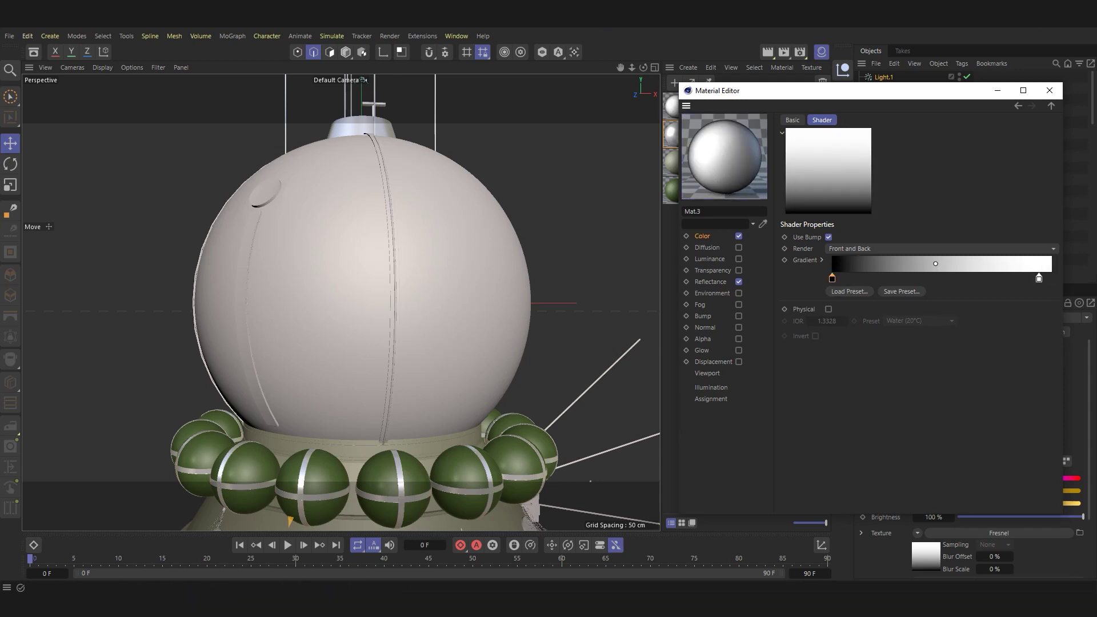
double_click(1038, 278)
right_click(748, 275)
click(781, 318)
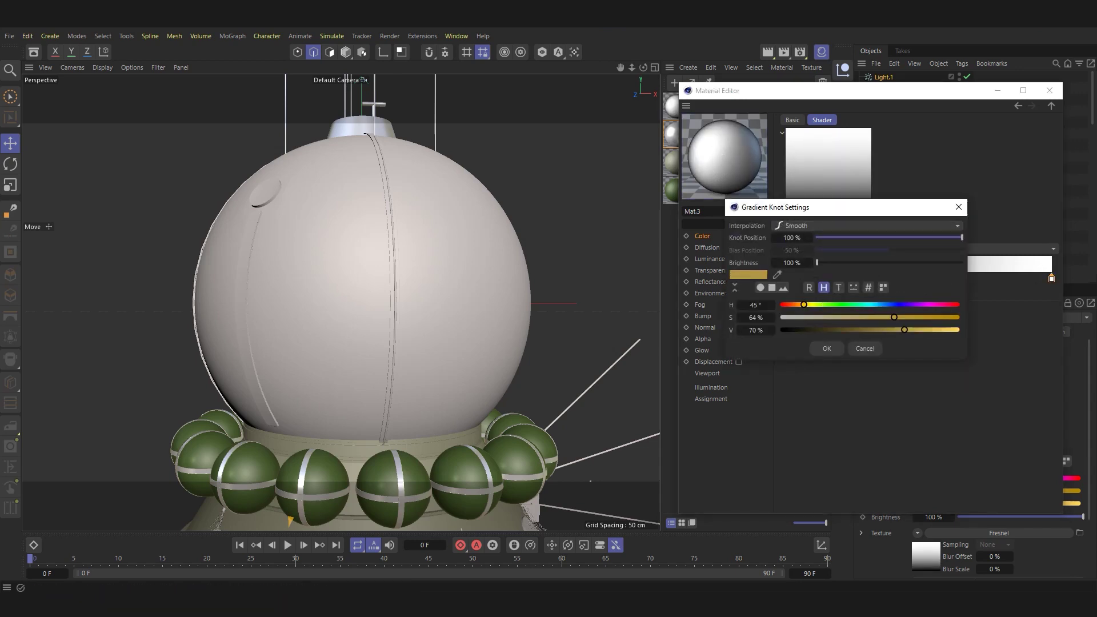
click(827, 348)
click(1018, 106)
click(945, 269)
click(857, 307)
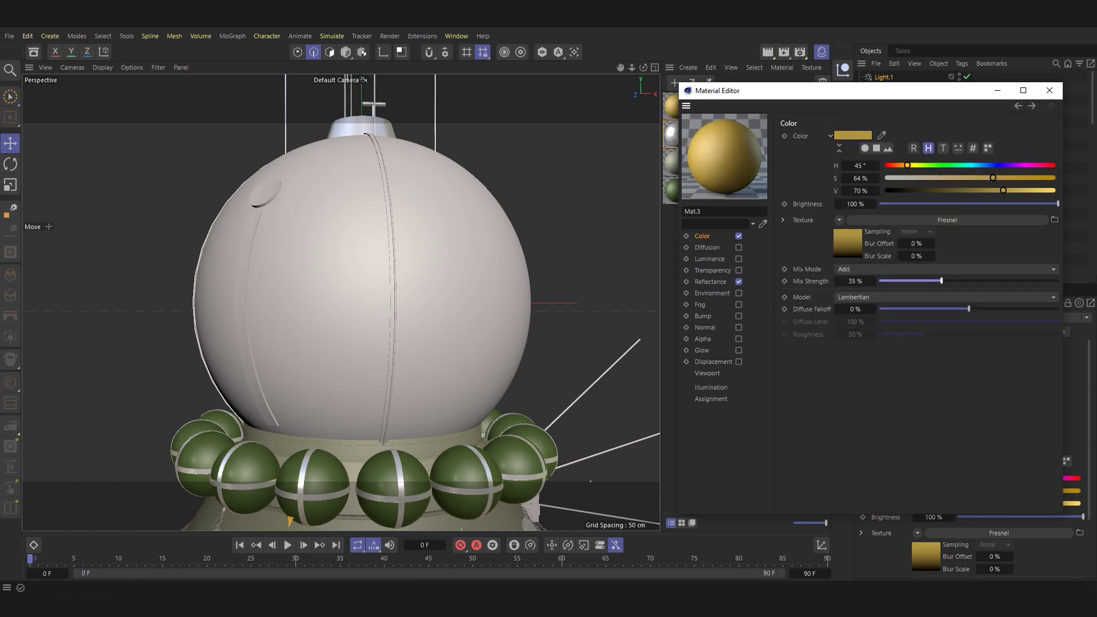
Add a lighter gold Reflection (Legacy) layer below Default Specular.
click(710, 281)
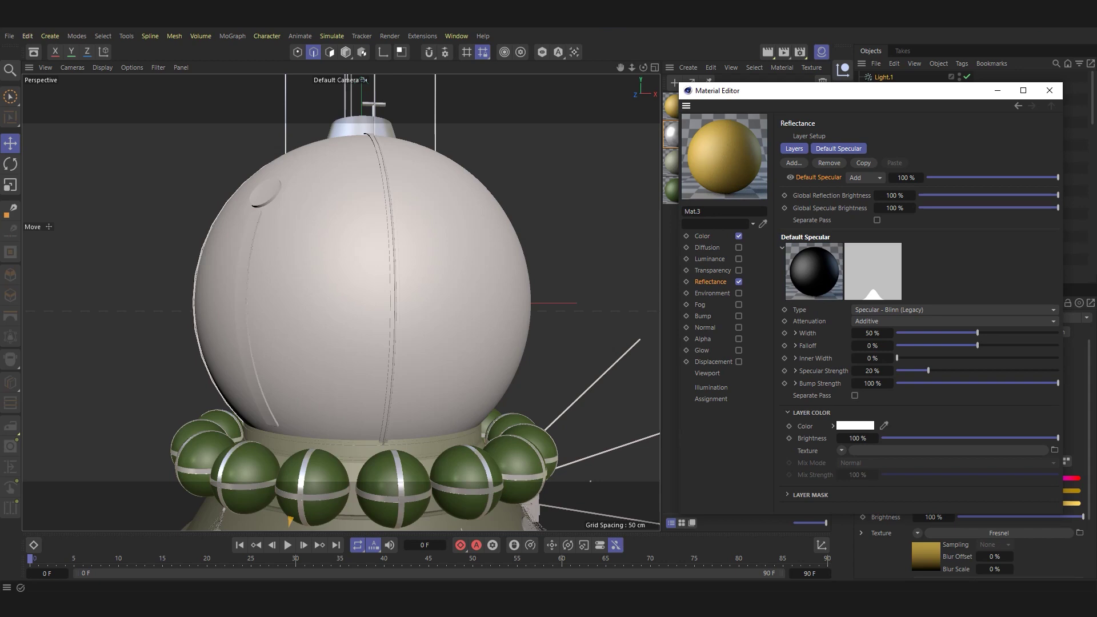
click(793, 163)
click(845, 284)
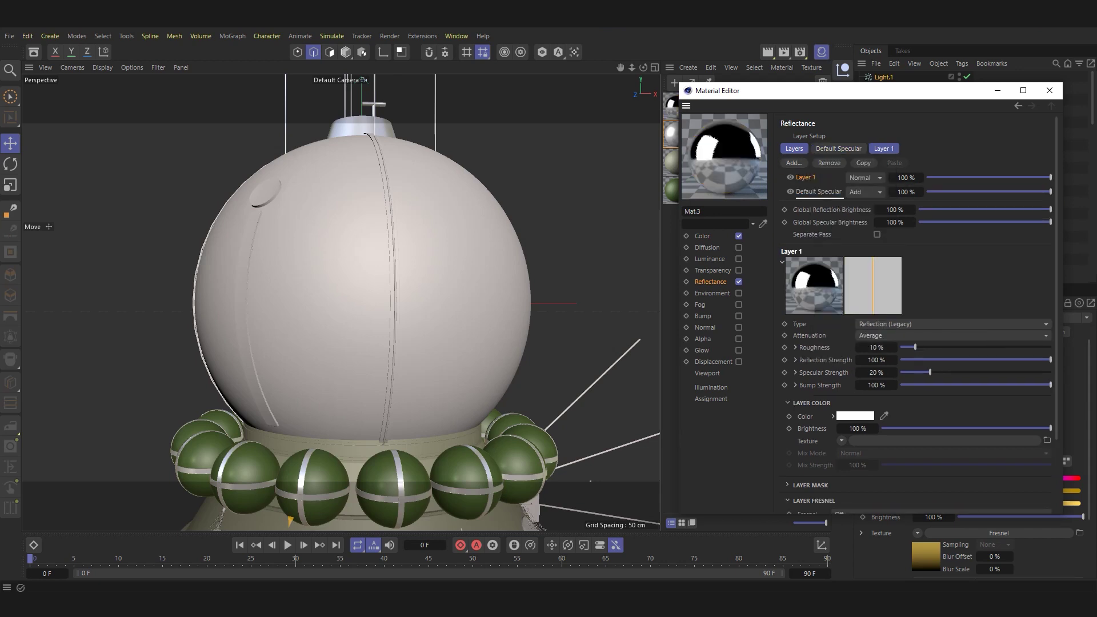
drag(805, 177, 805, 194)
right_click(854, 416)
click(885, 442)
click(854, 415)
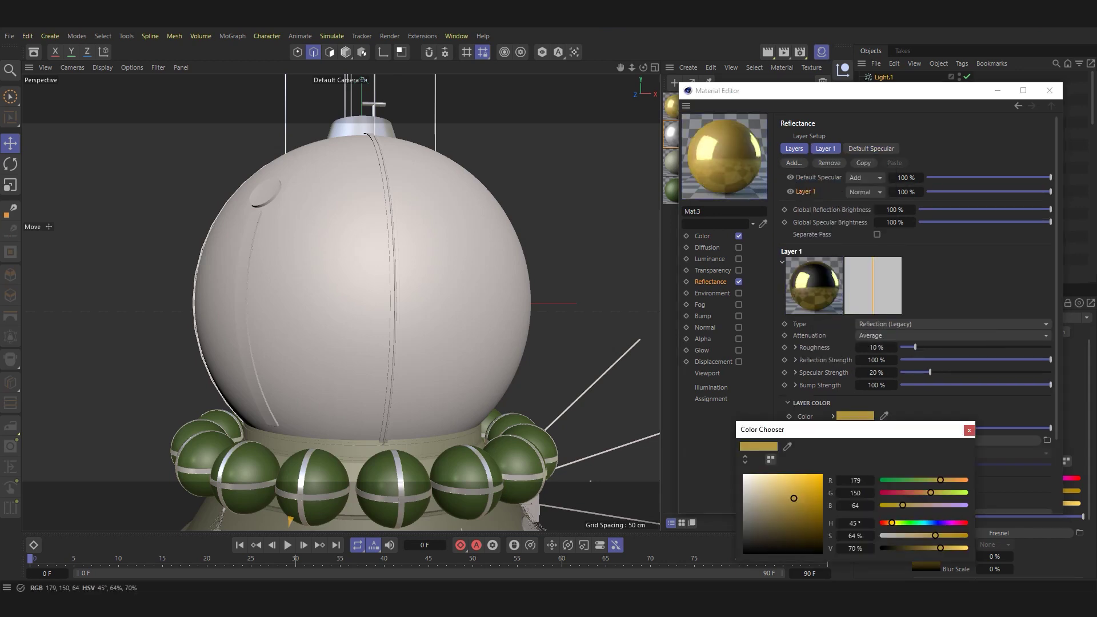
drag(793, 498, 780, 485)
click(968, 430)
Set the gold layer's Fresnel to Dielectric and lower its roughness to 7%.
scroll(914, 286, down, 2)
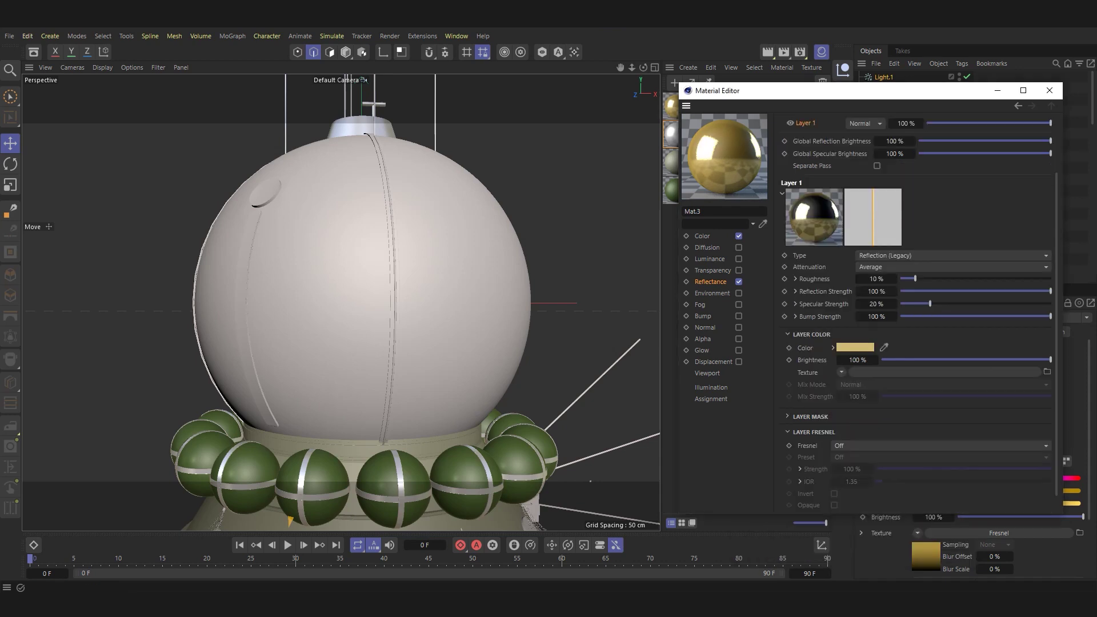
click(940, 445)
click(851, 459)
scroll(914, 343, up, 2)
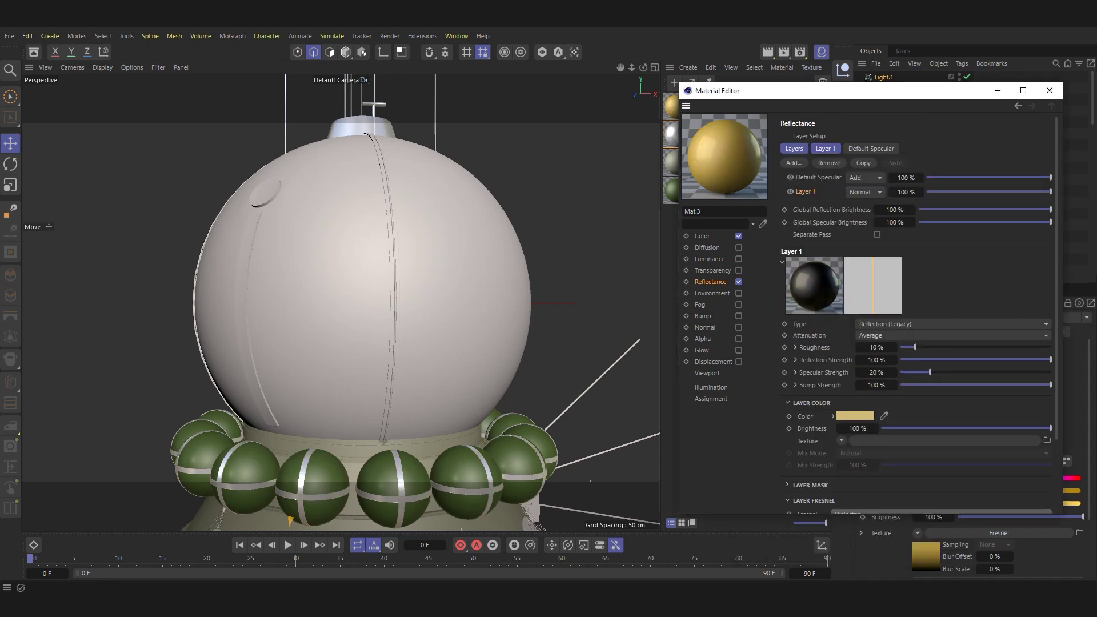
drag(915, 347, 911, 347)
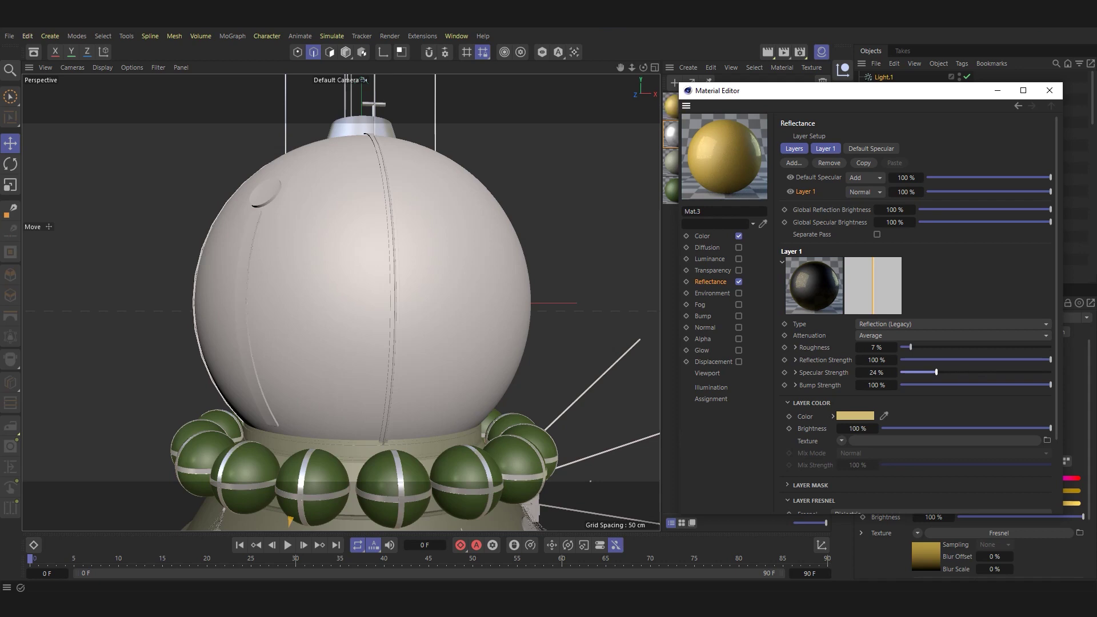
click(1049, 90)
Apply Mat.3 to the sphere's seam rings and orbit around to inspect the gold.
mouse_move(676, 107)
mouse_down()
mouse_move(393, 286)
mouse_move(490, 257)
mouse_up()
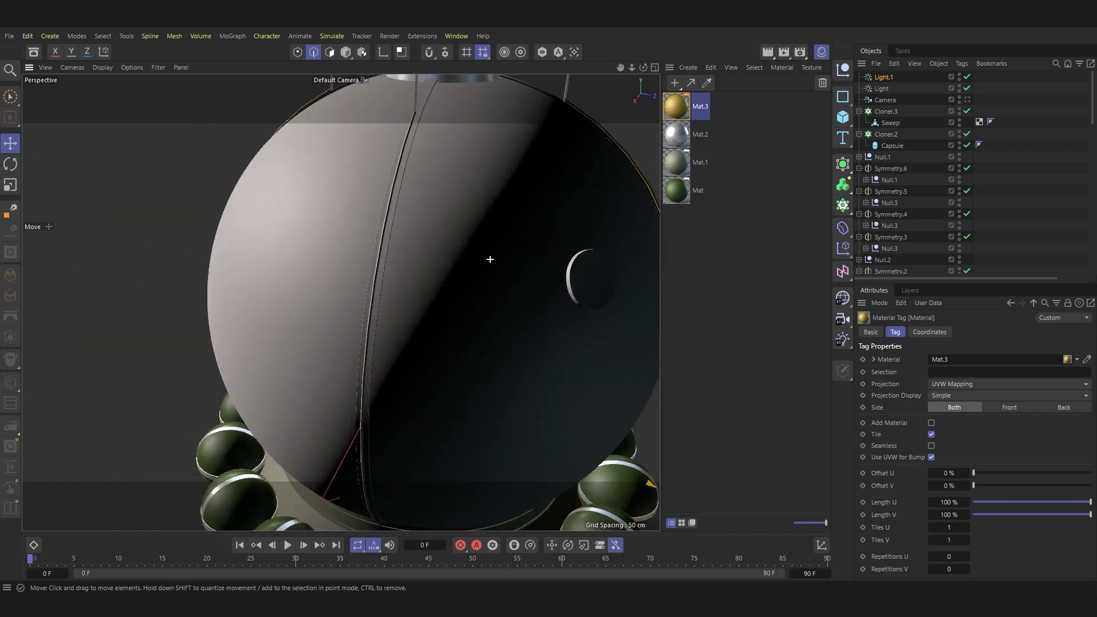
alt+drag(384, 278, 377, 285)
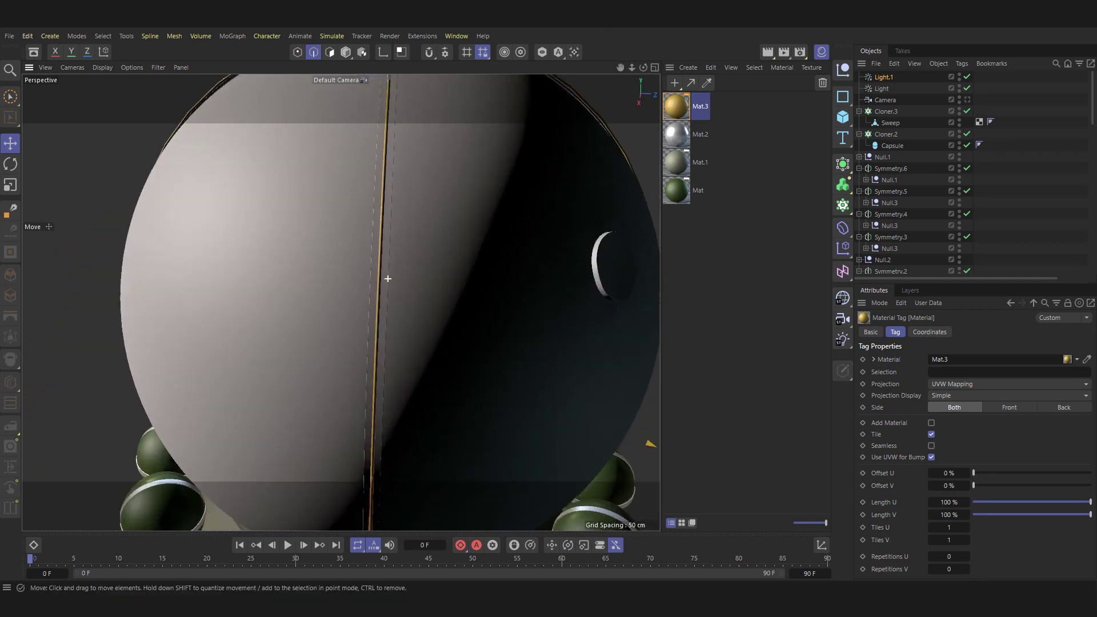
scroll(514, 343, down, 10)
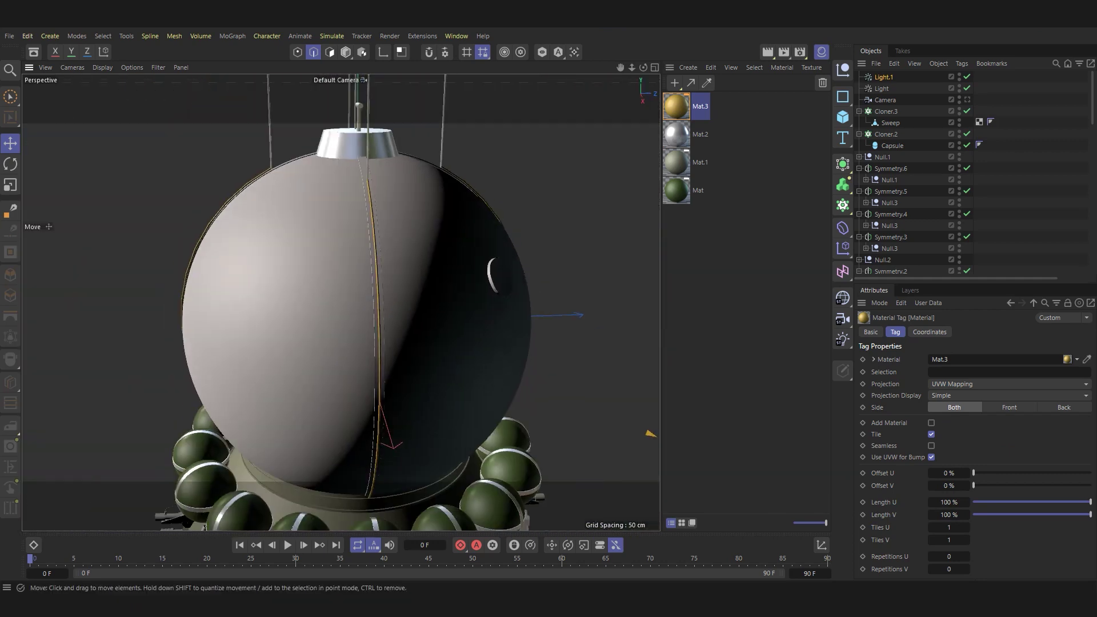
alt+drag(514, 343, 514, 343)
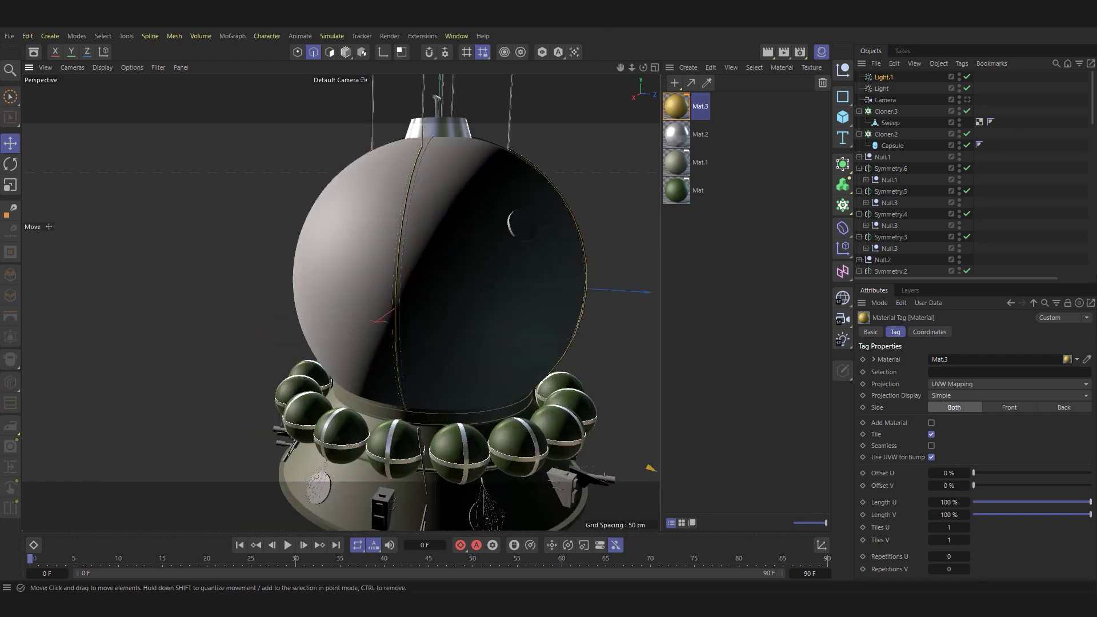
alt+drag(343, 286, 399, 285)
scroll(343, 286, up, 5)
Turn off Light.1, create a new material, and load a Tiles shader into its colour.
click(967, 76)
key(ctrl+n)
double_click(676, 106)
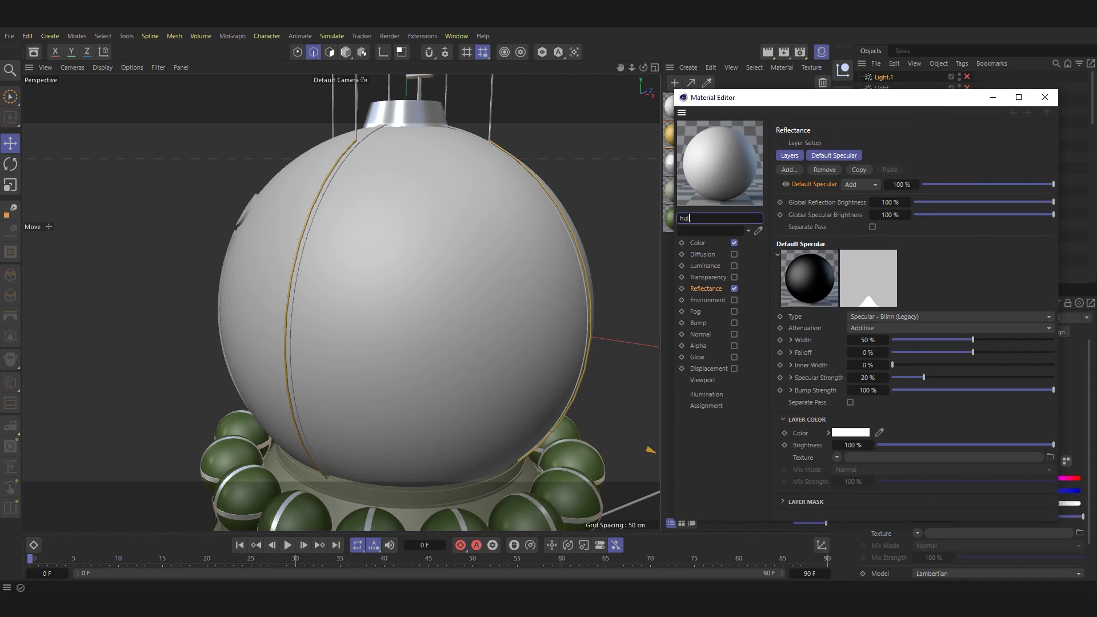
click(697, 242)
click(834, 227)
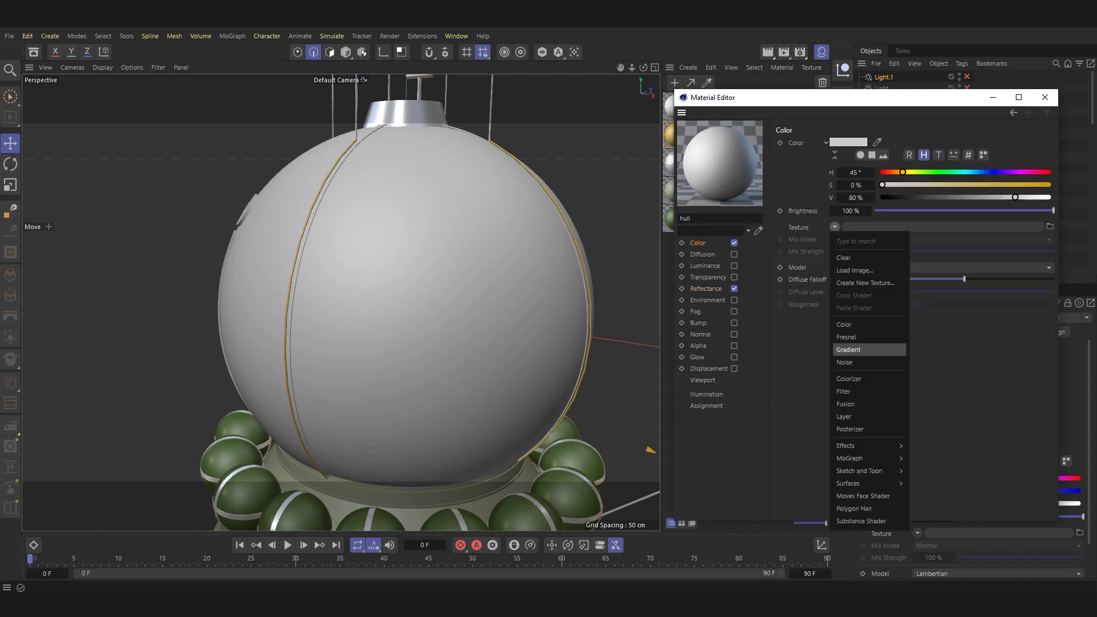
click(937, 546)
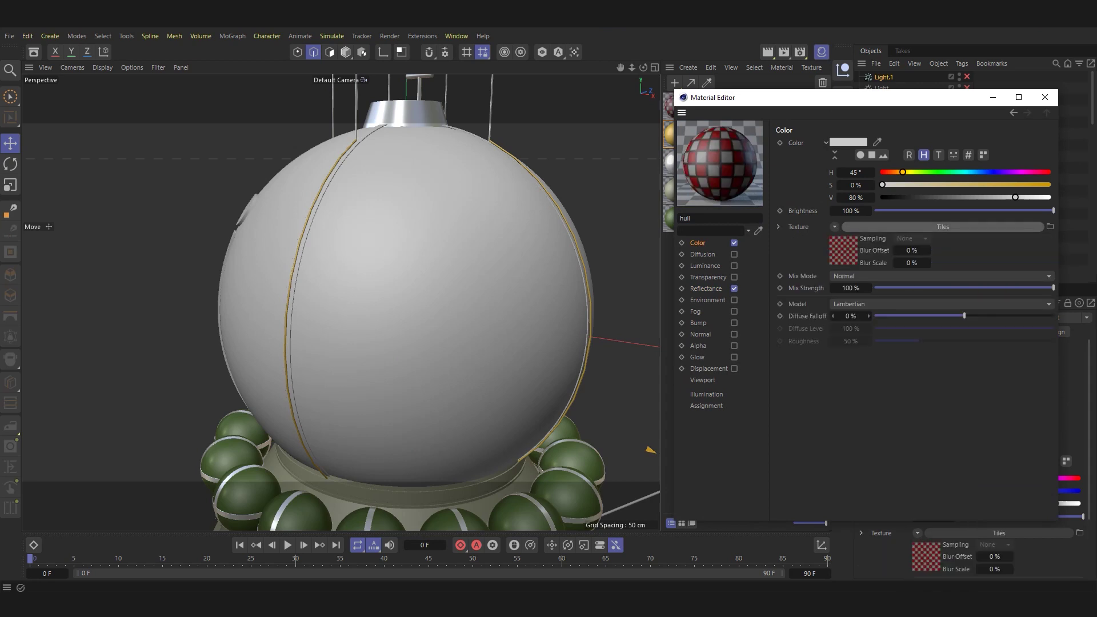
click(943, 227)
Make the grout and tile colours white, with a Hexagons pattern at 124% global scale.
click(857, 243)
drag(959, 375, 968, 375)
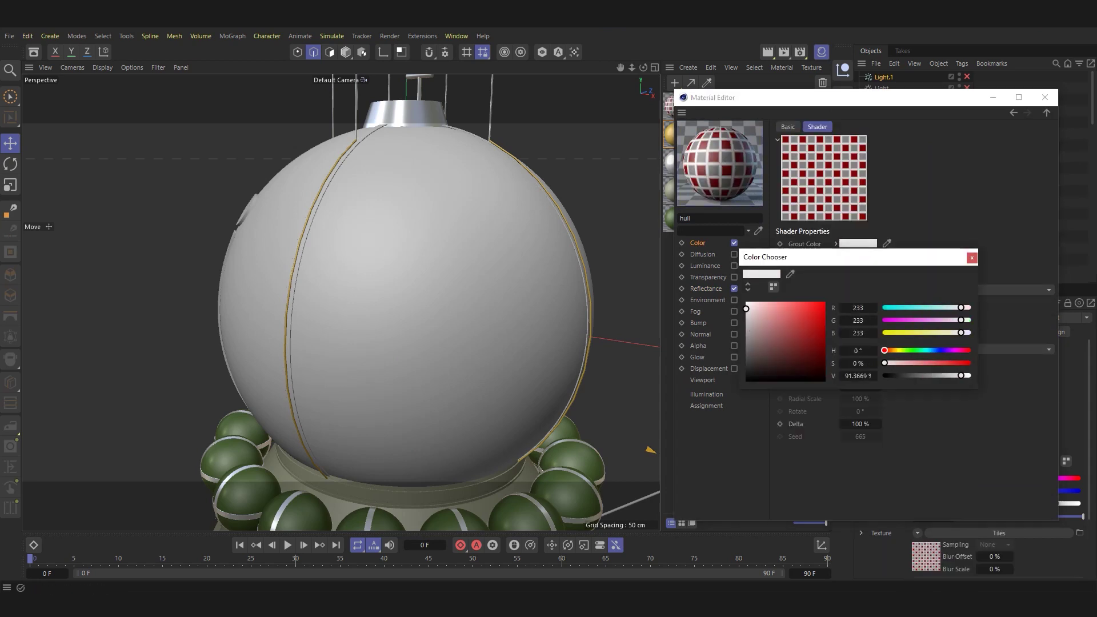
click(857, 254)
click(746, 314)
click(857, 267)
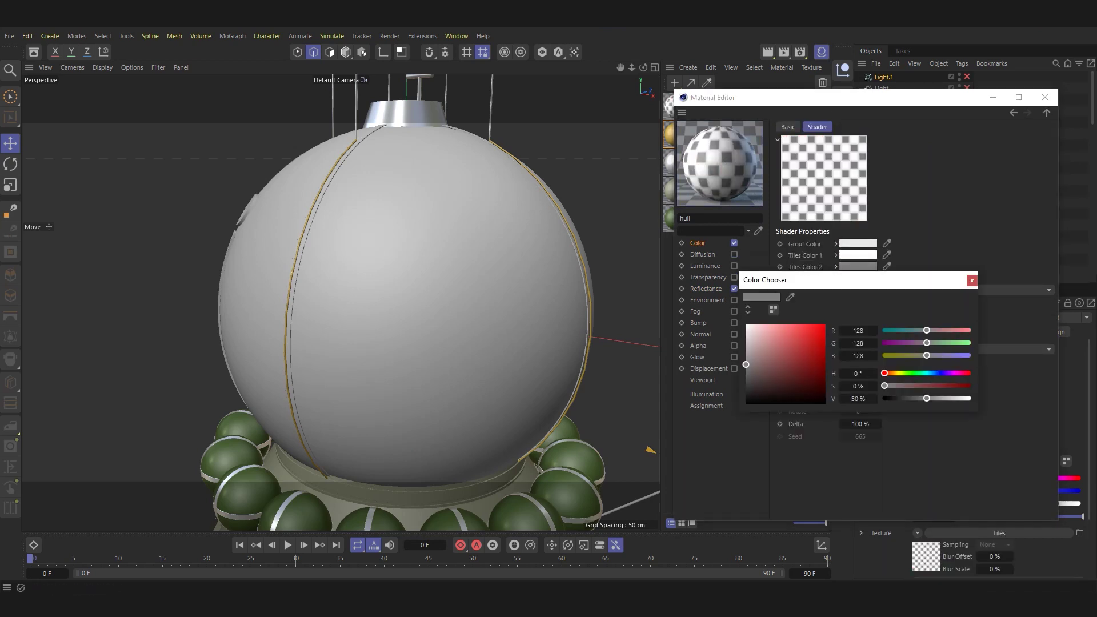
click(746, 325)
click(857, 278)
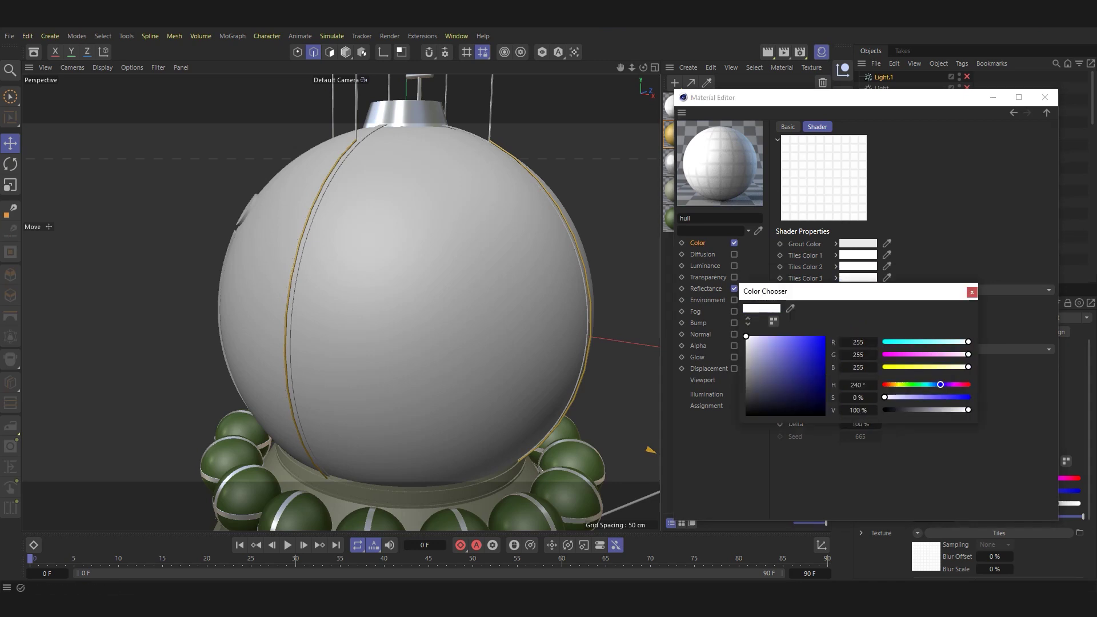
click(971, 291)
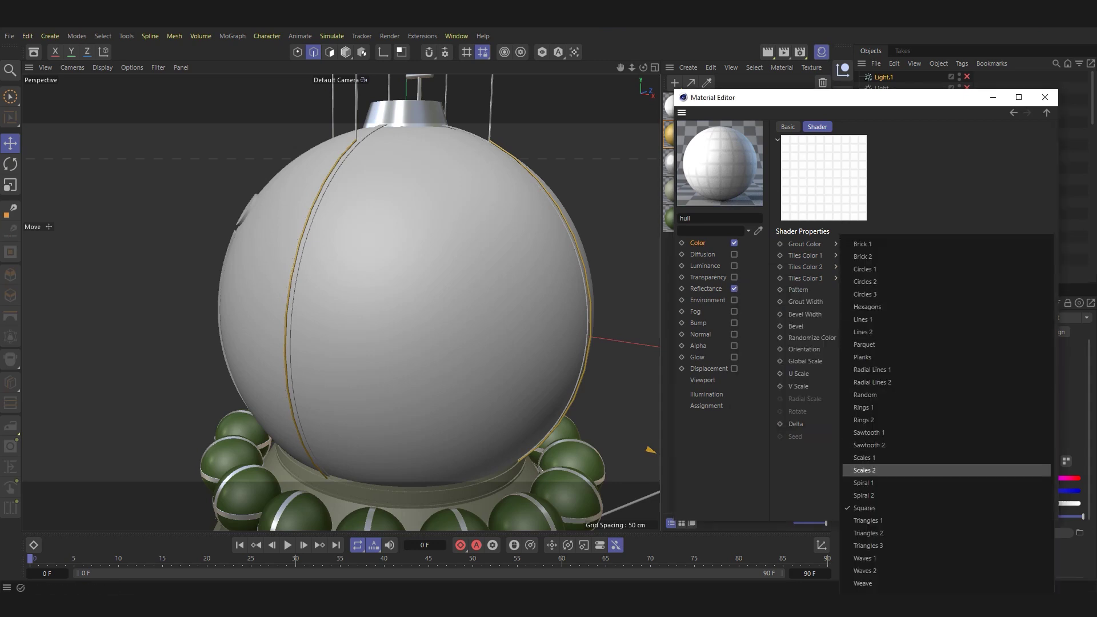
click(880, 307)
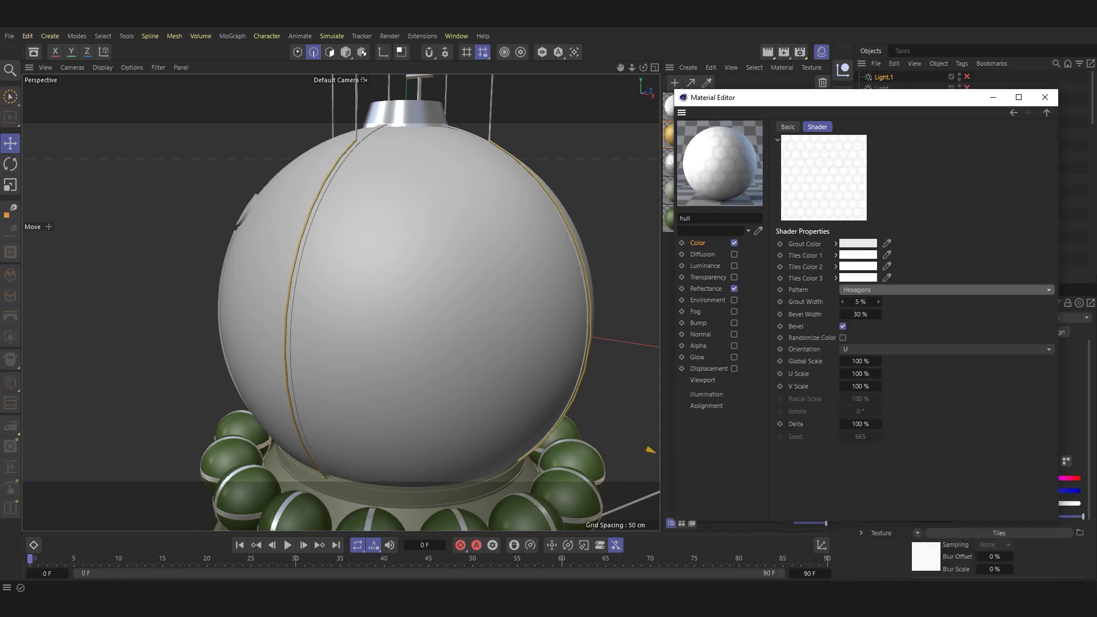
click(859, 302)
text(50)
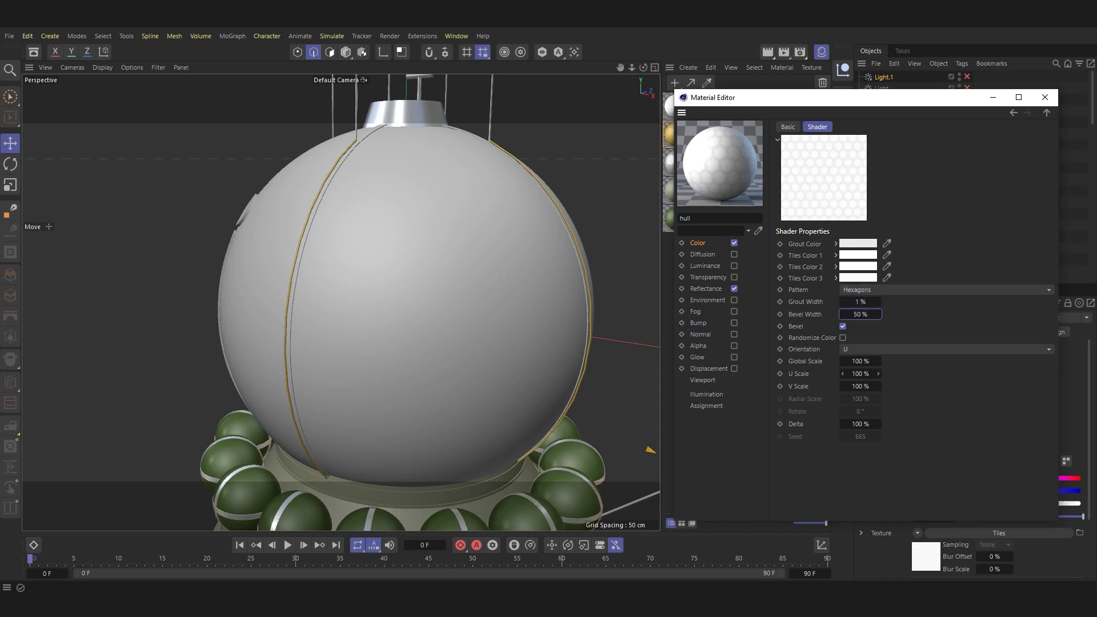
text(124)
key(Return)
Add an Anisotropic layer to hull: 63% brightness, 12% anisotropy, 51° orientation.
click(706, 289)
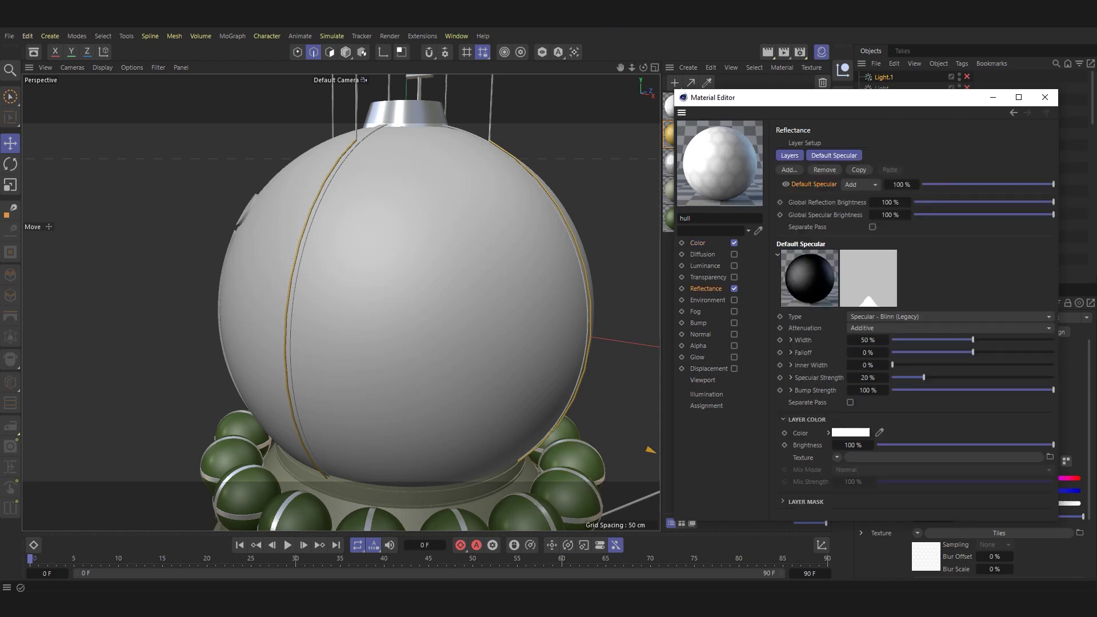
click(789, 170)
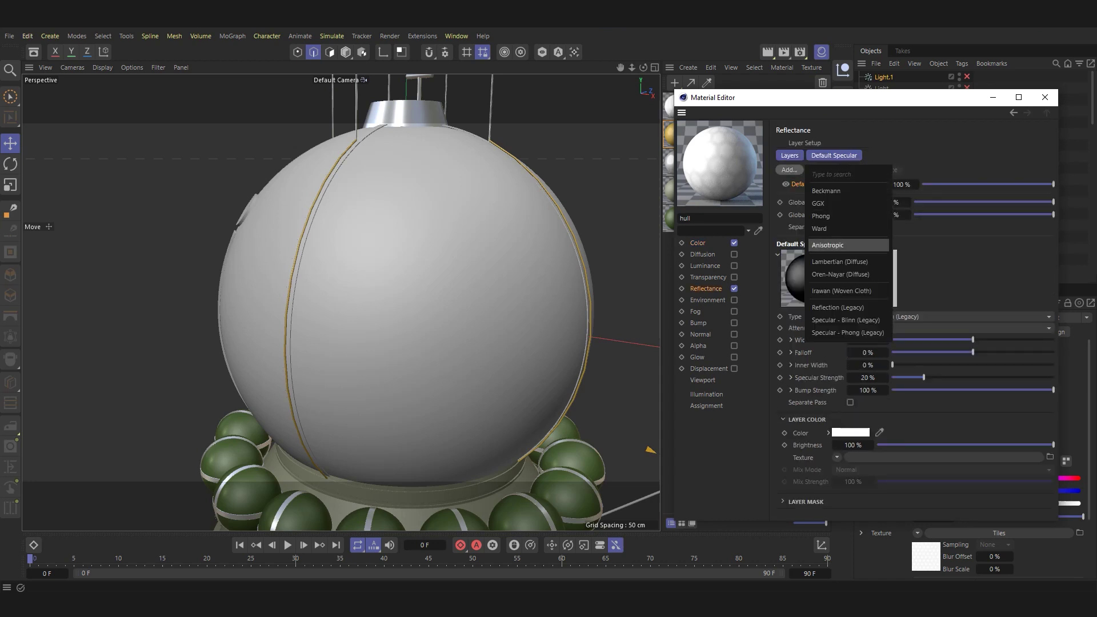
click(845, 245)
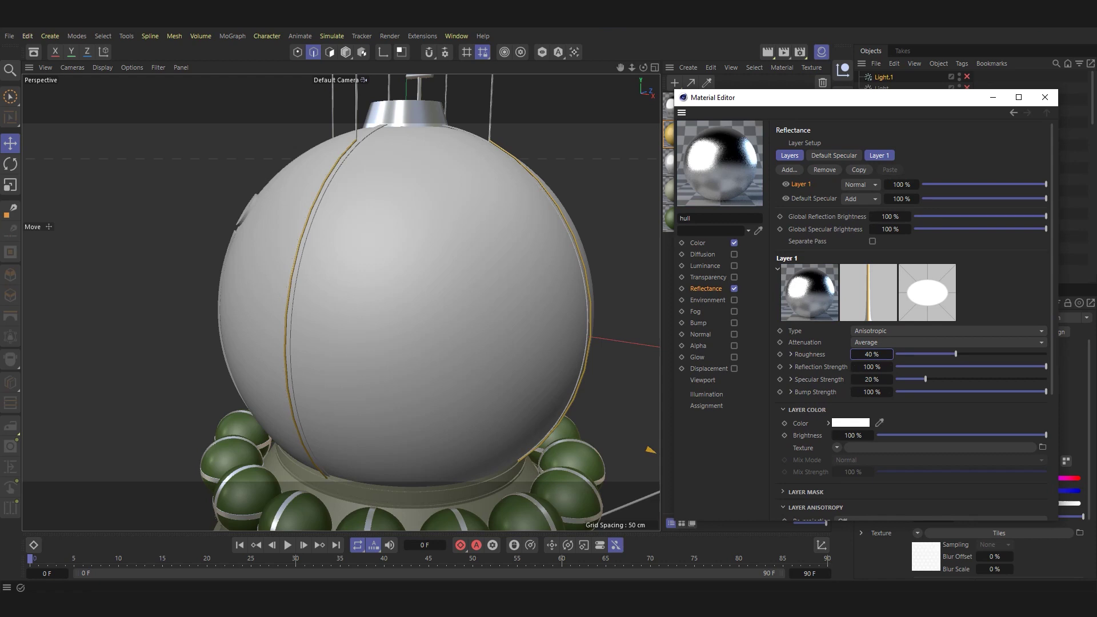
mouse_move(1045, 434)
mouse_down()
mouse_move(940, 434)
mouse_move(983, 435)
mouse_up()
scroll(983, 435, down, 2)
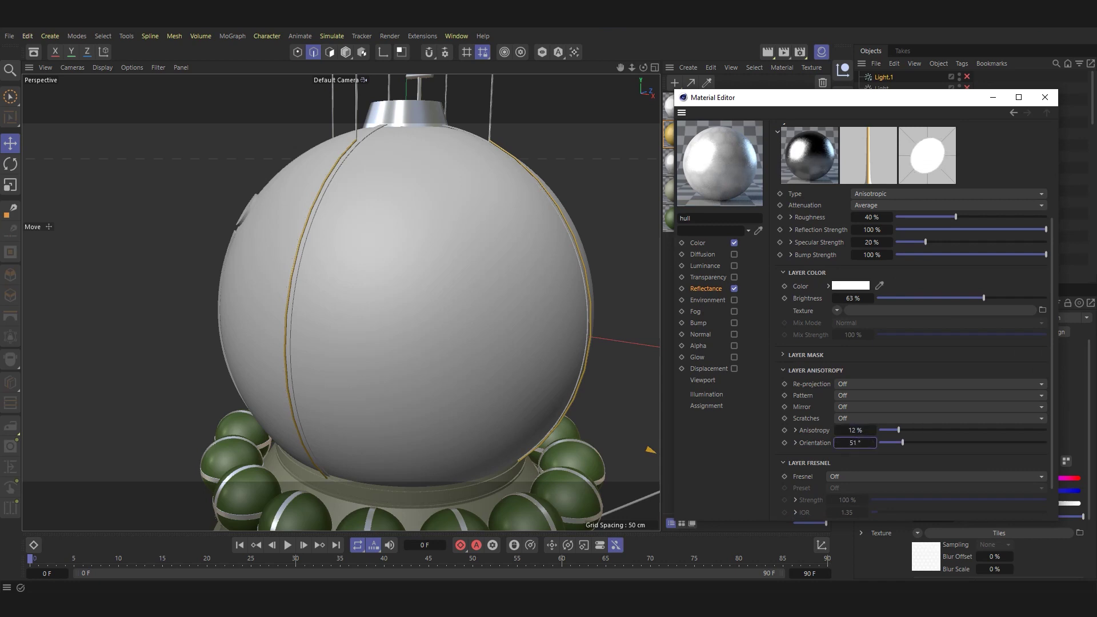
scroll(913, 320, down, 1)
scroll(914, 320, up, 4)
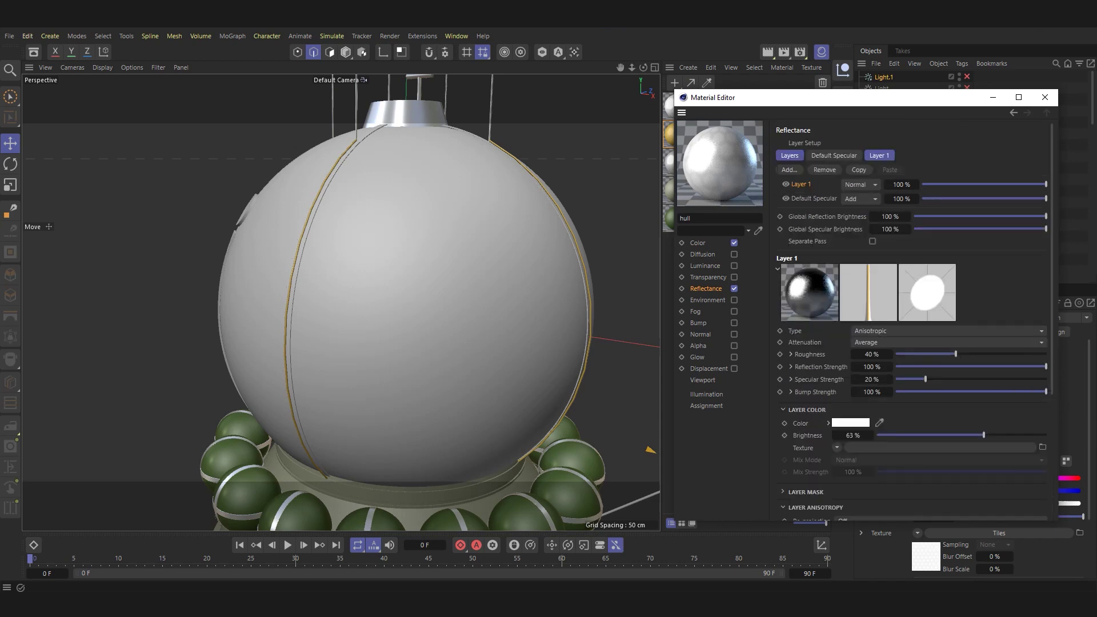
click(1044, 97)
Put Mat.2 into the object's material tag in place of hull, orbiting to check the sphere.
alt+drag(371, 285, 246, 324)
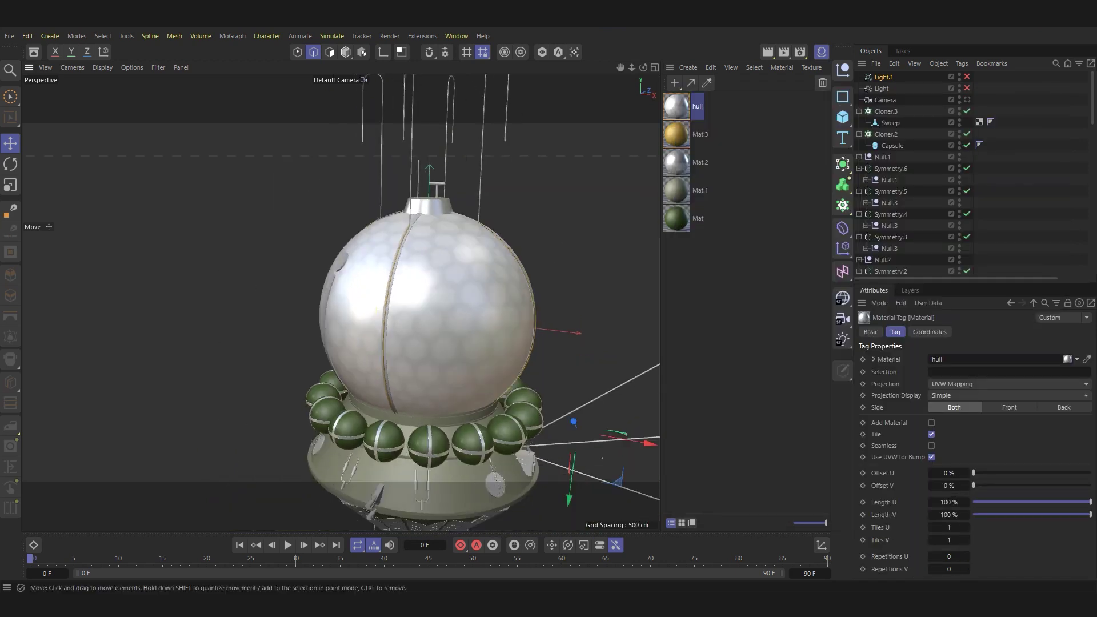
click(677, 162)
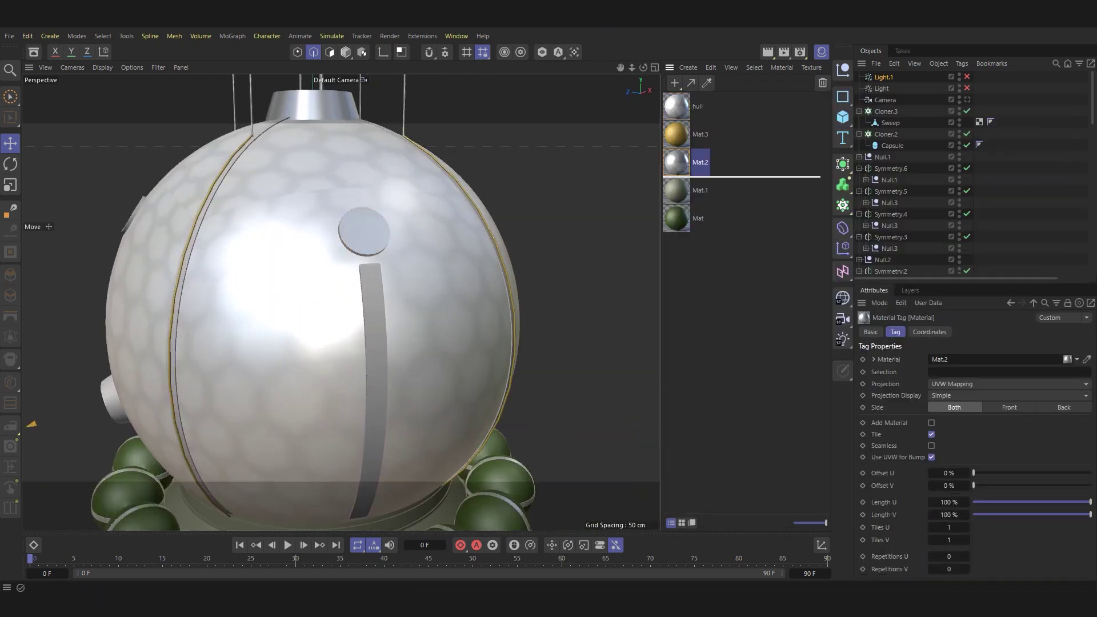
drag(676, 162, 993, 359)
mouse_move(342, 285)
alt+mouse_down()
mouse_move(229, 291)
mouse_move(286, 228)
alt+mouse_up()
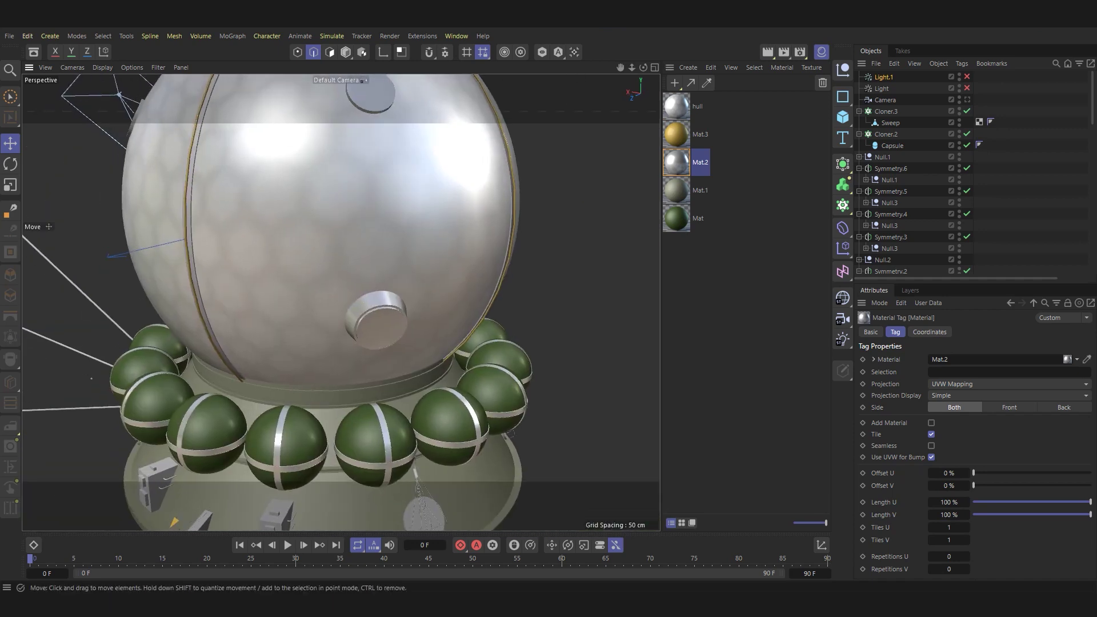
scroll(341, 302, up, 3)
Review Mat.2's colour settings, then switch to free-hand polygon selection.
double_click(676, 162)
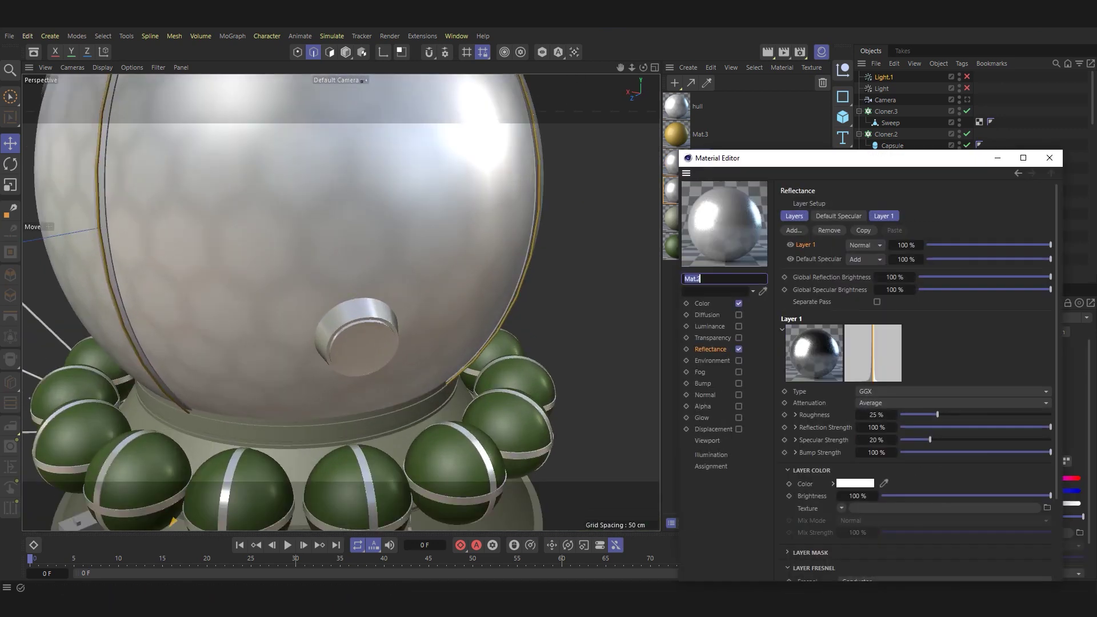
click(702, 303)
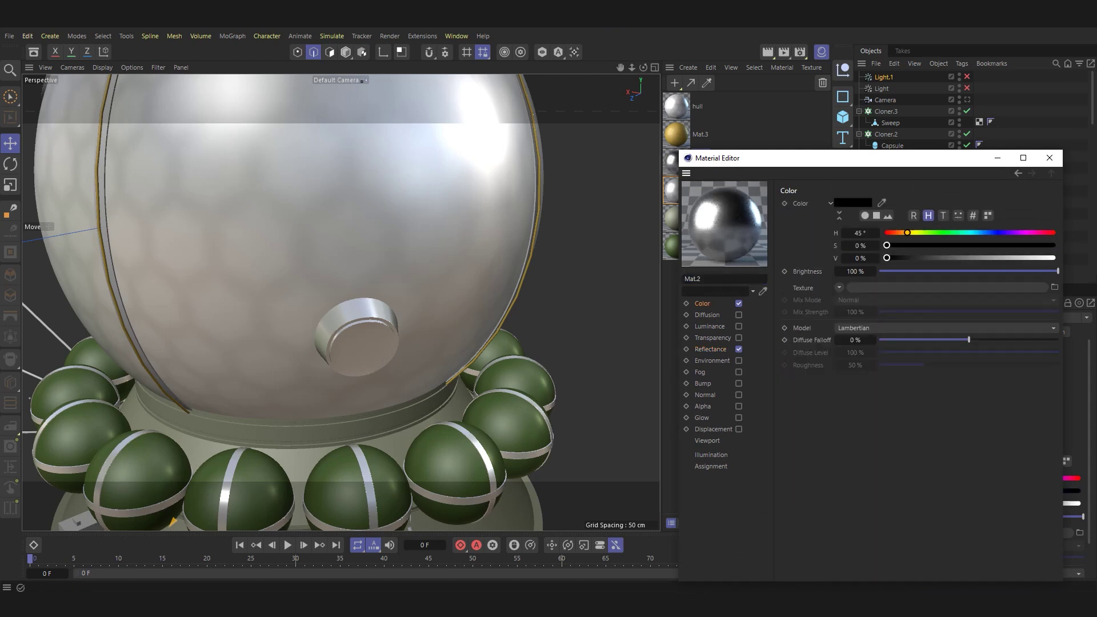
click(1049, 157)
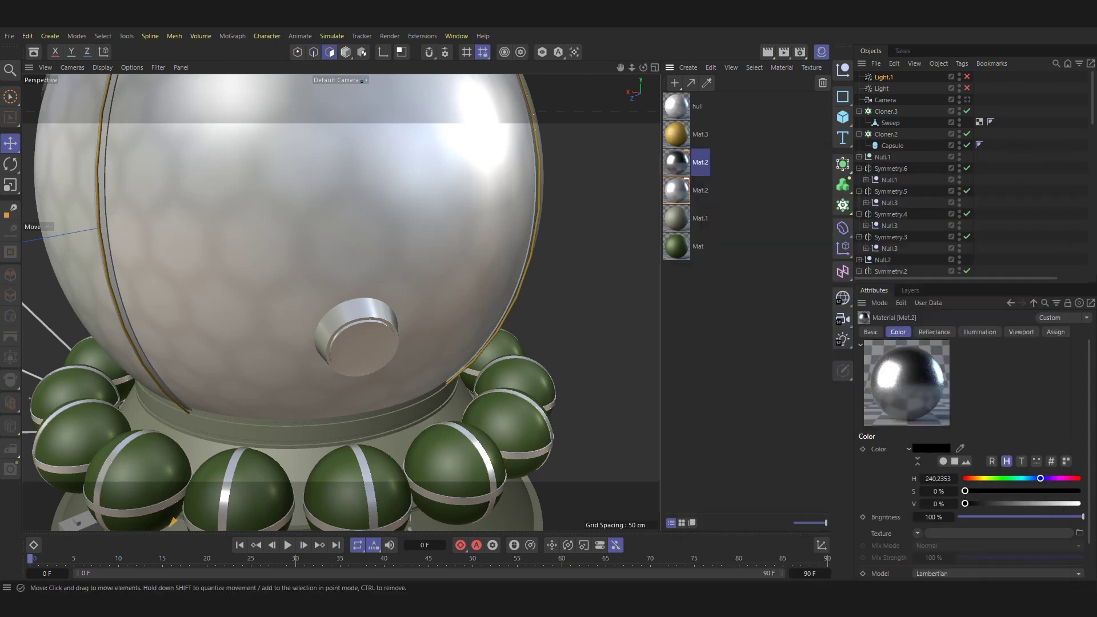
key(9)
key(Return)
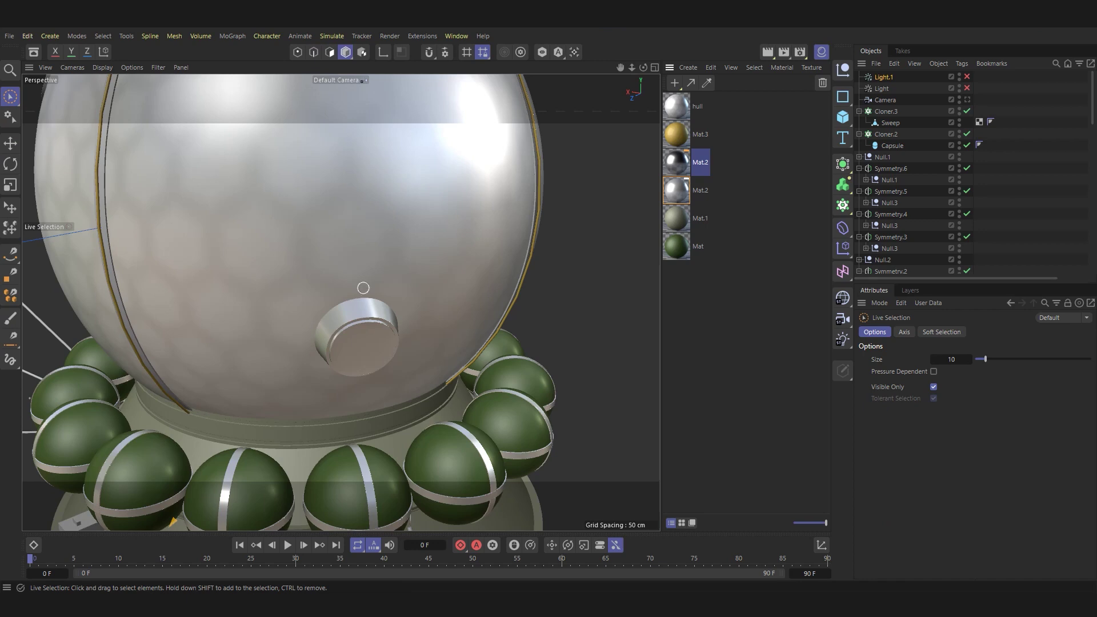
Apply Mat.2 to the selected end-cap polygons of the knob on Sphere.1.
key(Return)
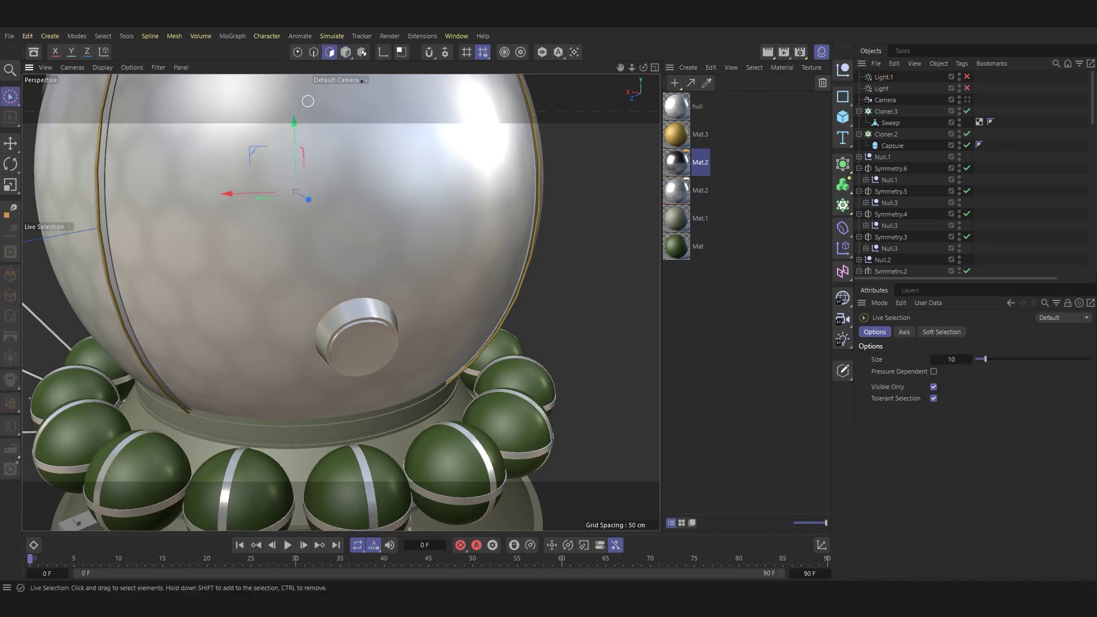
scroll(914, 171, down, 5)
click(899, 191)
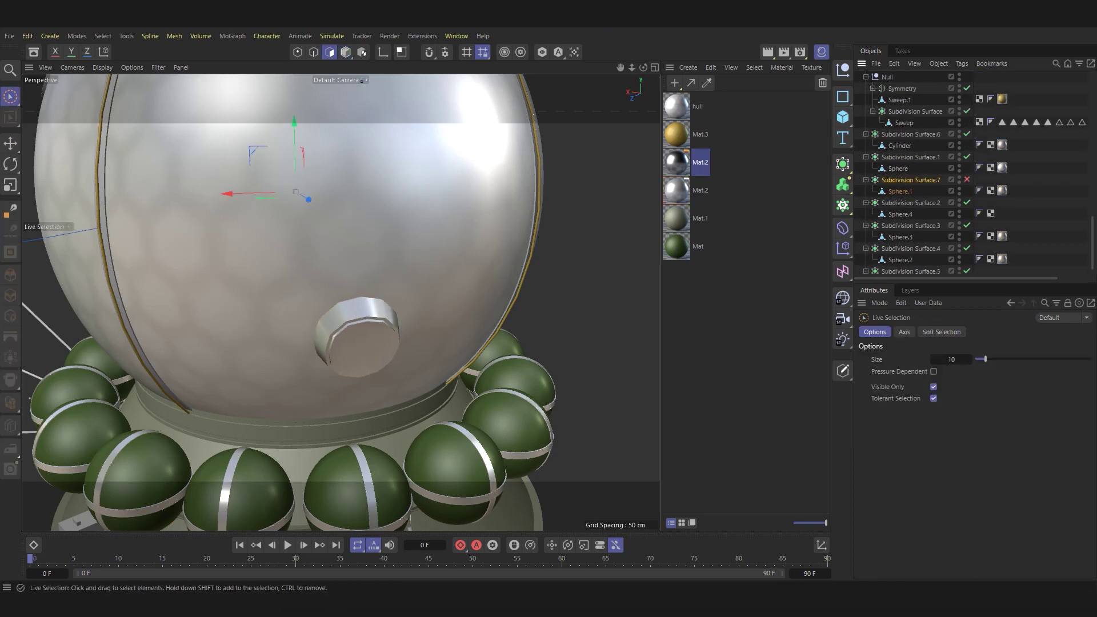
click(357, 357)
key(s)
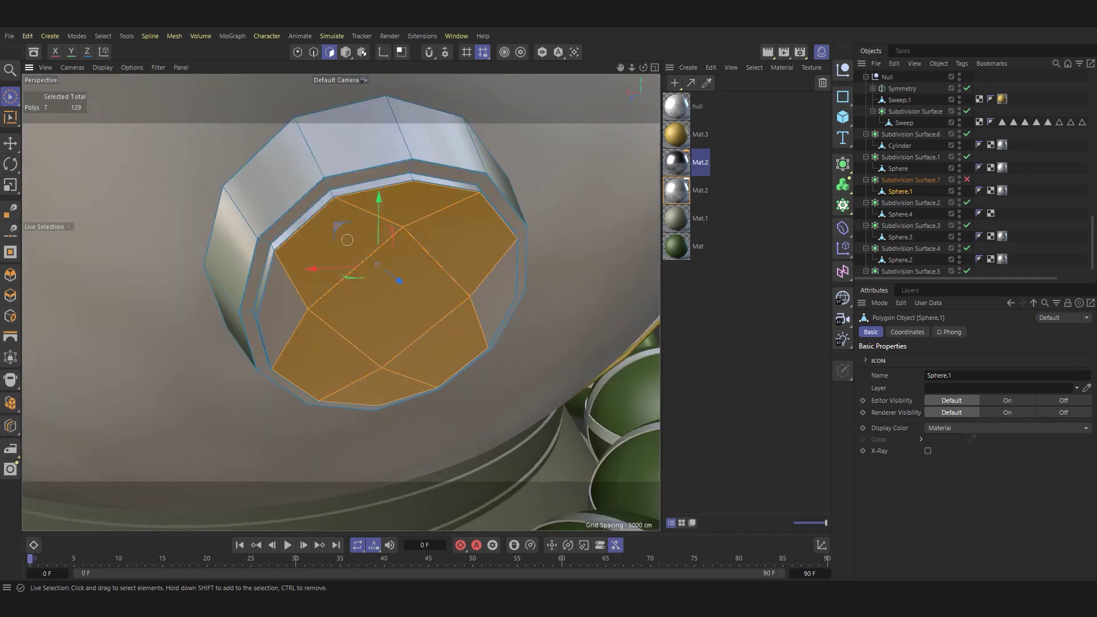
drag(676, 190, 394, 285)
Back in object mode, apply Mat.2 to the capsule hull sphere Sphere.4.
scroll(394, 285, down, 2)
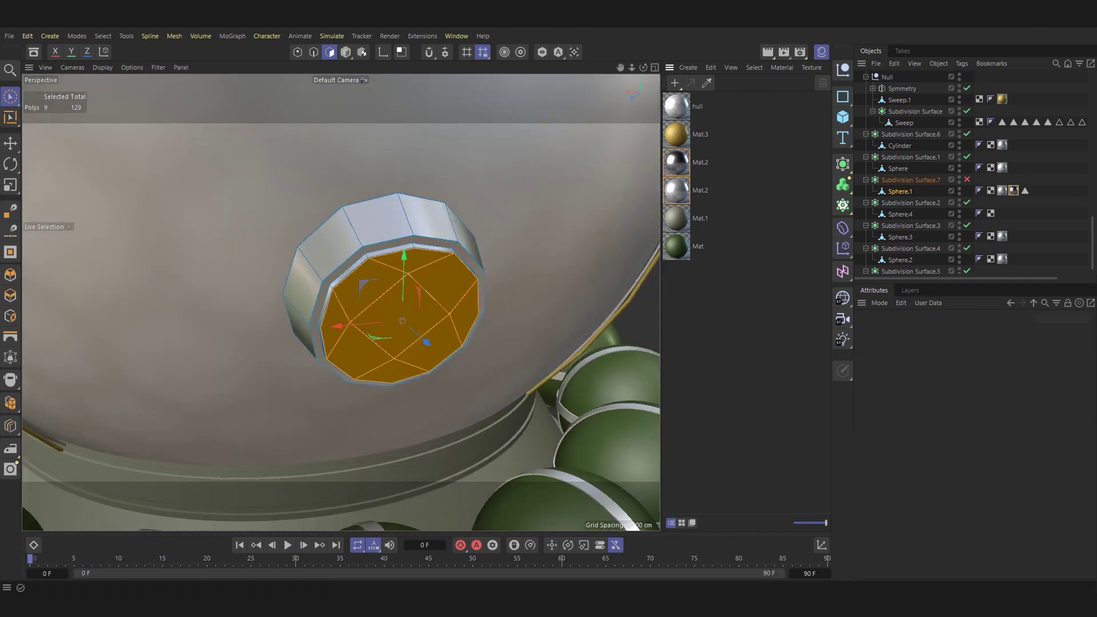
scroll(341, 303, down, 3)
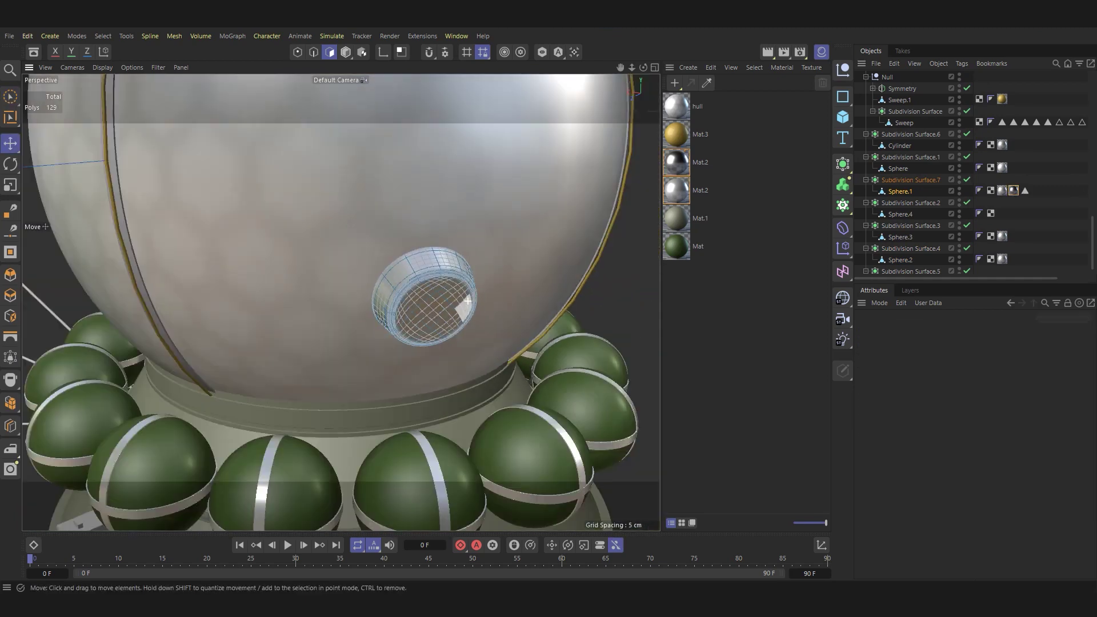
scroll(341, 302, down, 2)
key(e)
key(Return)
alt+drag(343, 286, 411, 274)
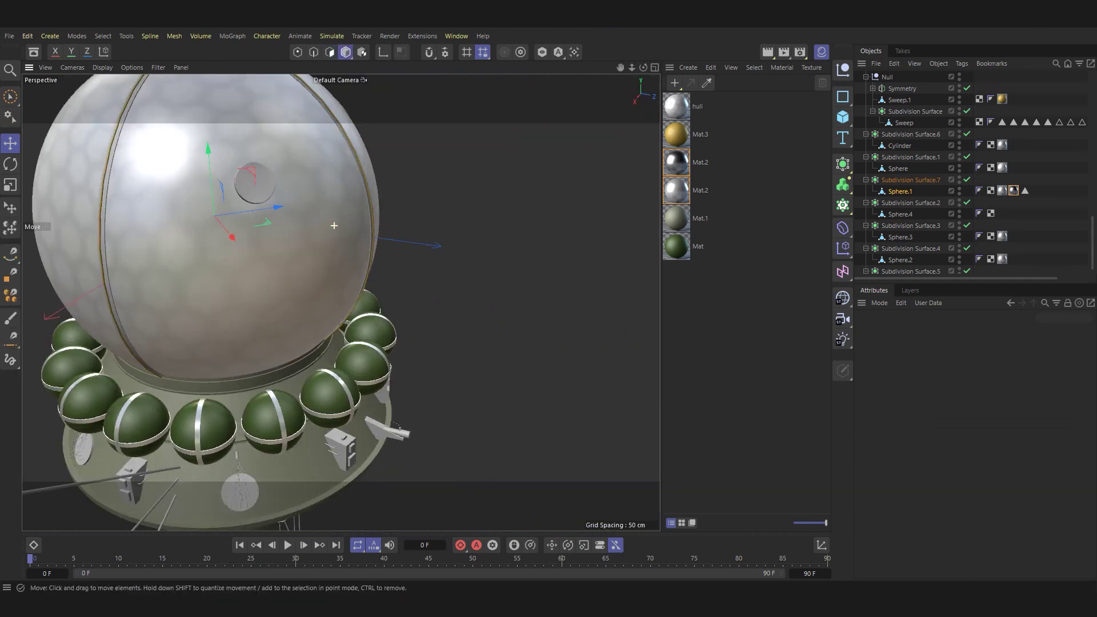
scroll(342, 257, up, 3)
mouse_move(675, 190)
mouse_down()
mouse_move(355, 316)
mouse_move(400, 285)
mouse_up()
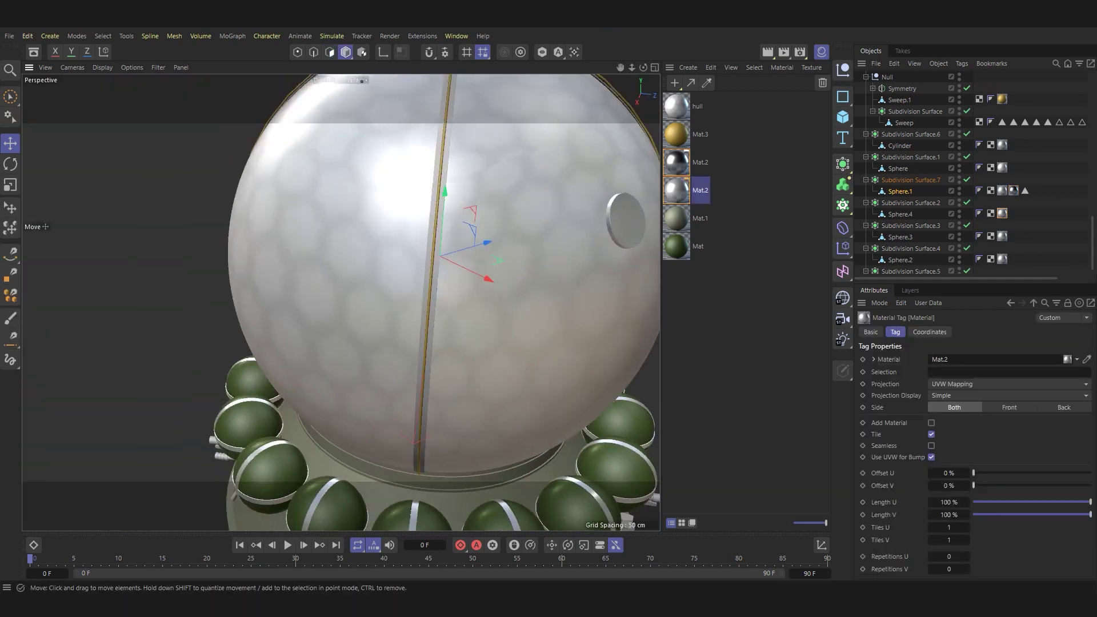
scroll(399, 286, up, 3)
Try putting Mat.3 into the hull's material tag, then undo it.
mouse_move(675, 134)
mouse_down()
mouse_move(342, 285)
mouse_move(558, 251)
mouse_move(125, 203)
mouse_up()
scroll(343, 286, down, 4)
scroll(558, 252, up, 2)
scroll(558, 252, down, 3)
key(ctrl+z)
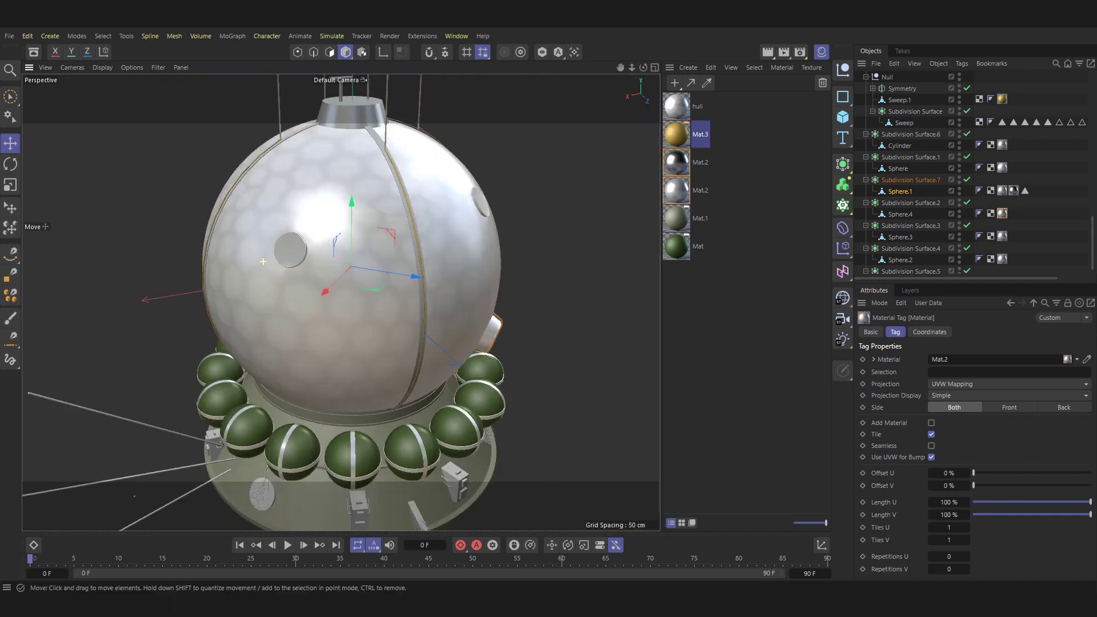
scroll(125, 203, up, 3)
Darken the Mat.3 copy's colour value to 41% and copy that colour.
scroll(125, 202, up, 2)
click(675, 134)
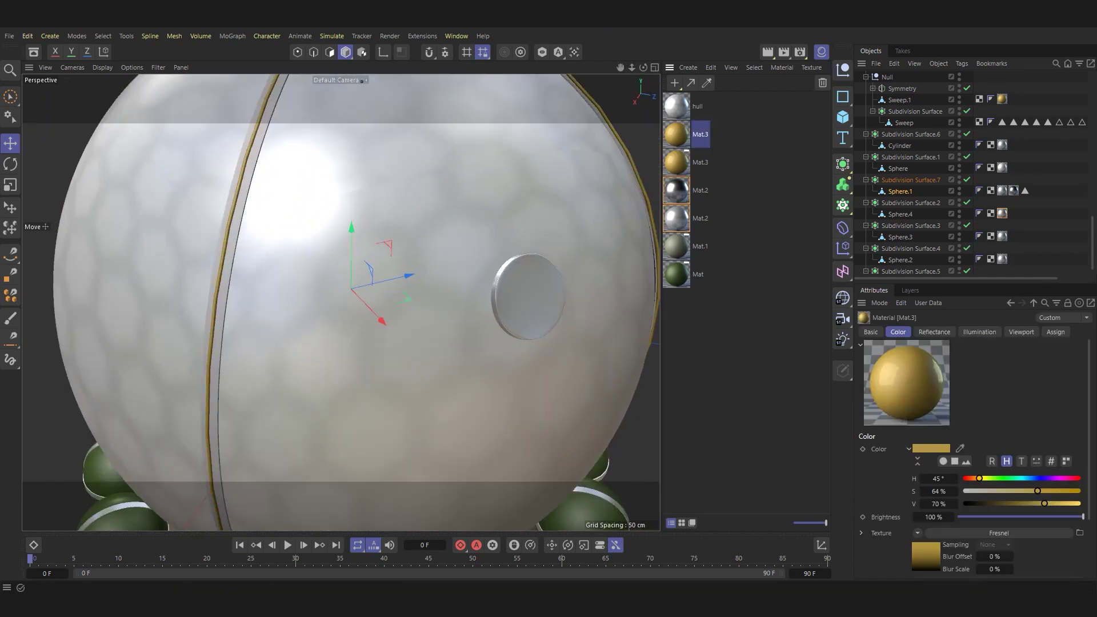
double_click(676, 134)
drag(1008, 229, 960, 229)
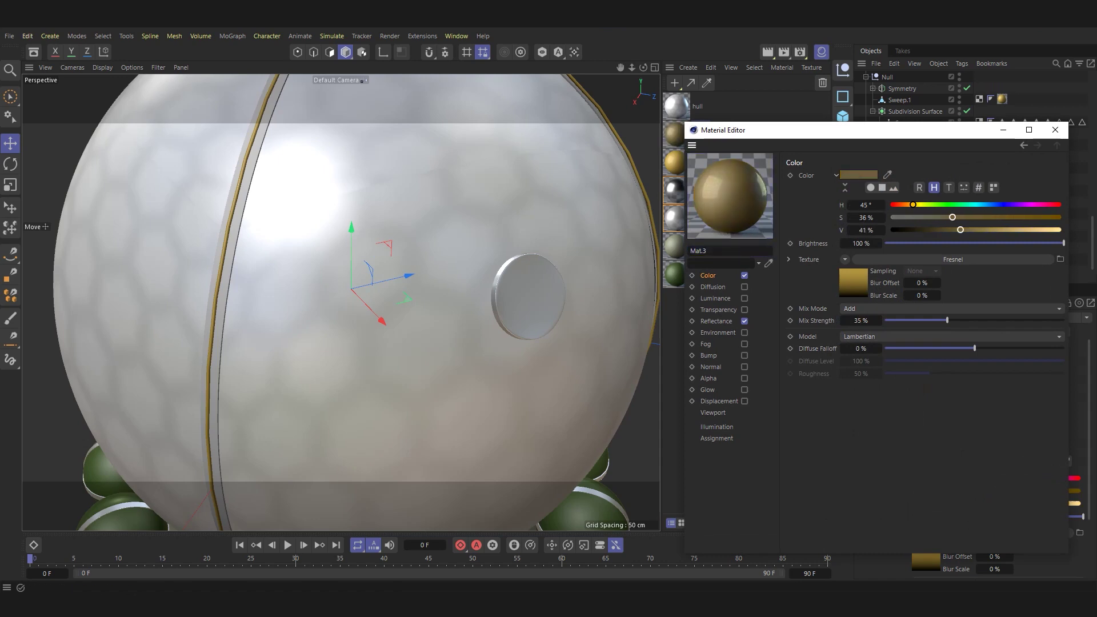
right_click(858, 175)
click(883, 229)
Paste the darkened colour into the Fresnel gradient's end knot in the reflectance layer.
click(851, 283)
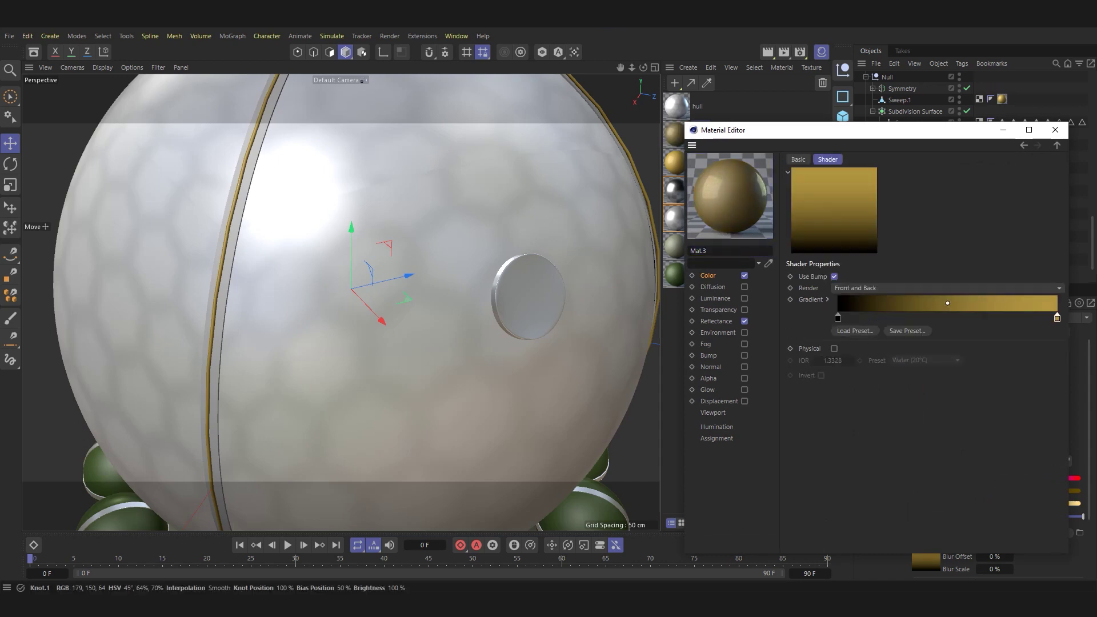
double_click(1057, 317)
right_click(745, 313)
click(778, 370)
click(823, 387)
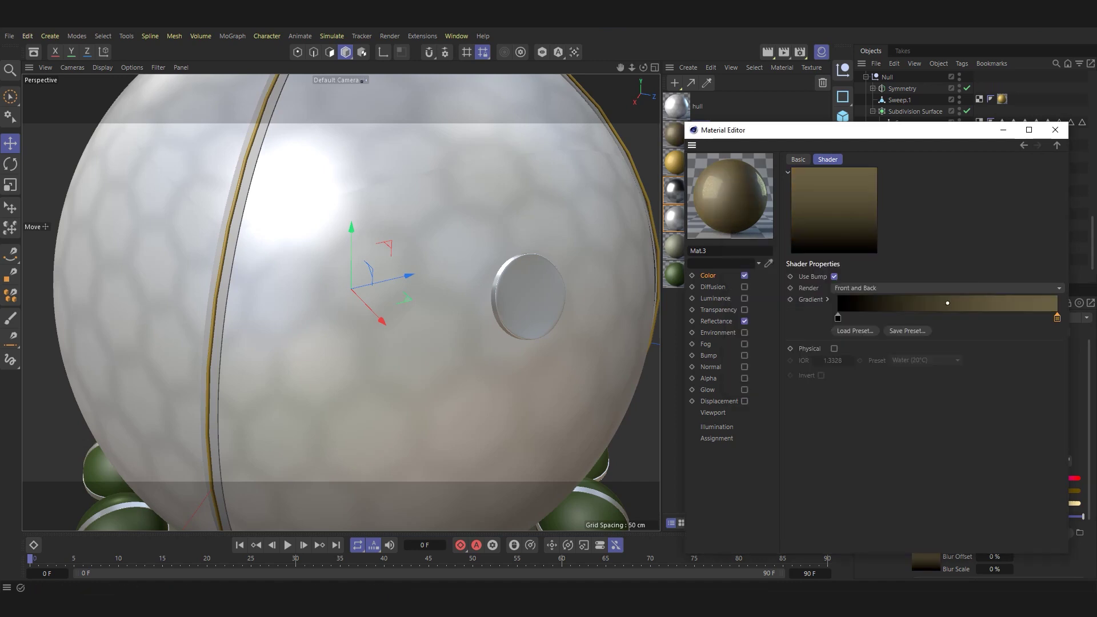
click(1024, 145)
click(859, 453)
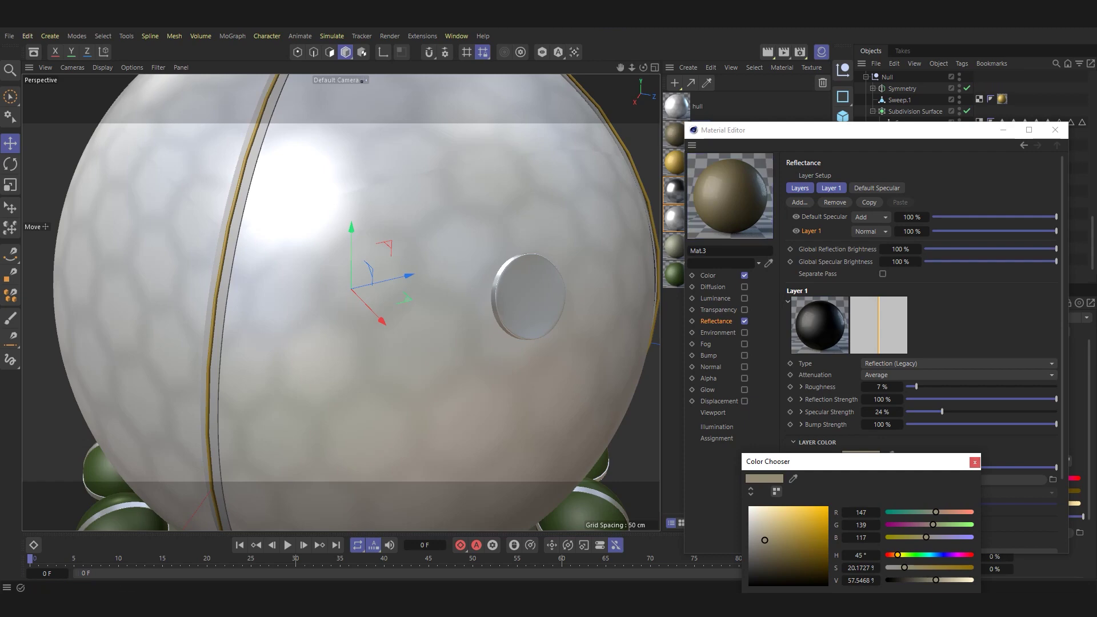
click(975, 461)
click(1054, 130)
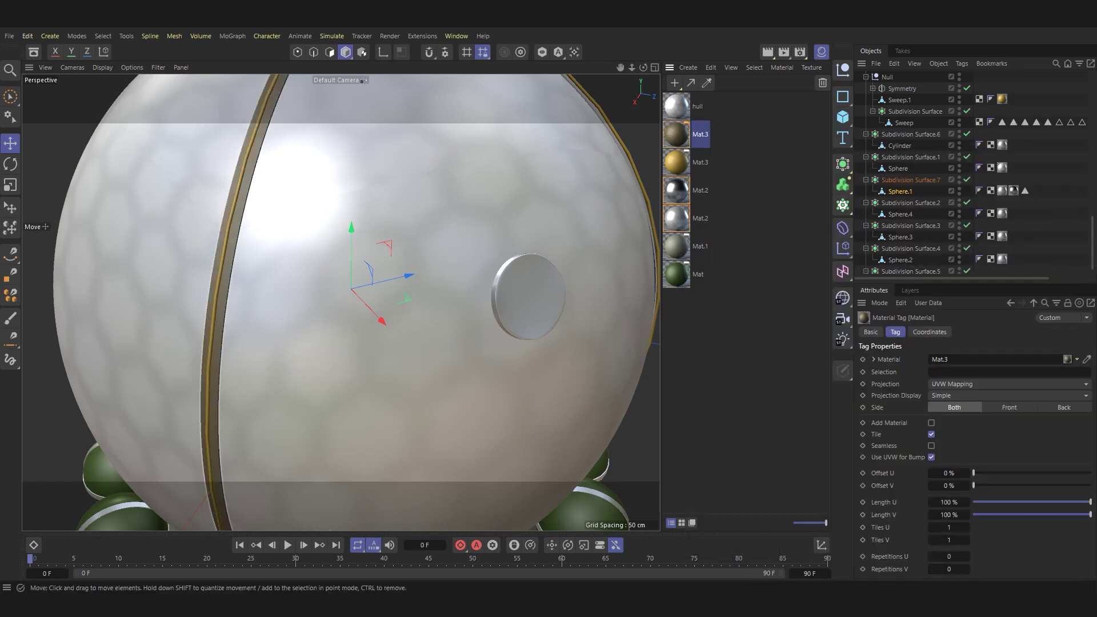
Apply the new Mat.3 to the capsule's meridian strips.
alt+drag(400, 285, 543, 188)
scroll(341, 303, up, 2)
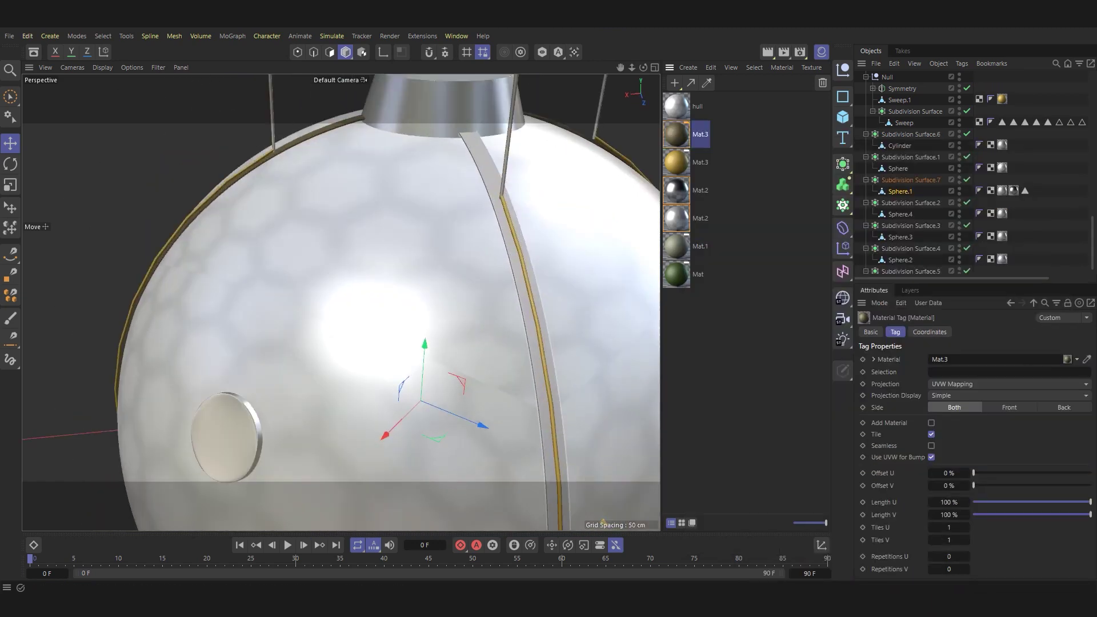
alt+drag(343, 285, 342, 371)
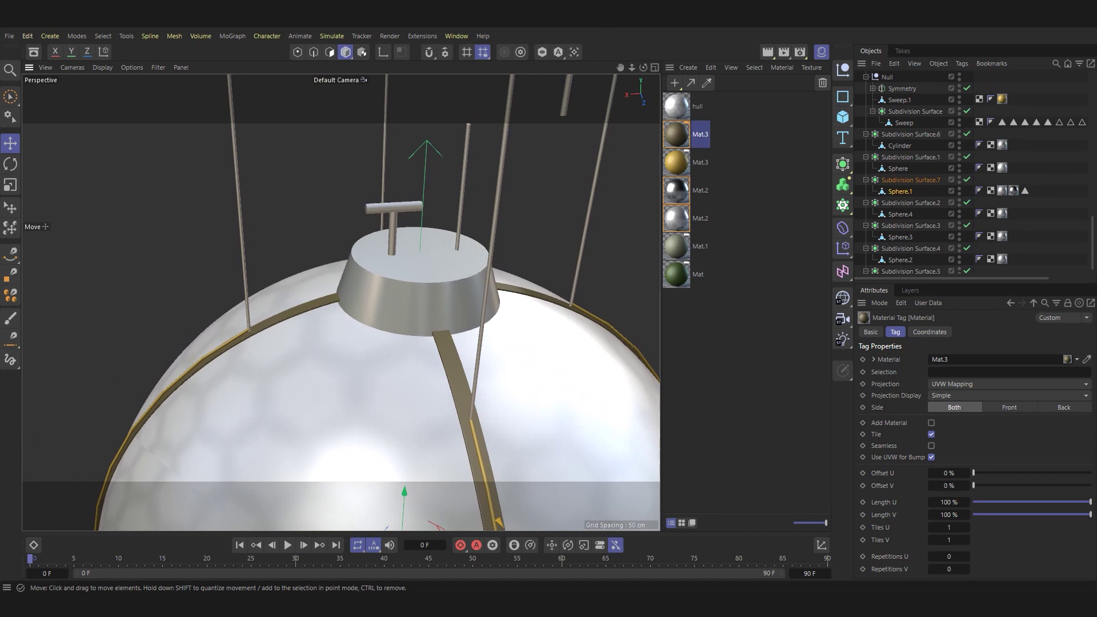
scroll(341, 303, up, 2)
Raise the new Mat.3 colour value to 76% for a pale beige tint.
double_click(675, 135)
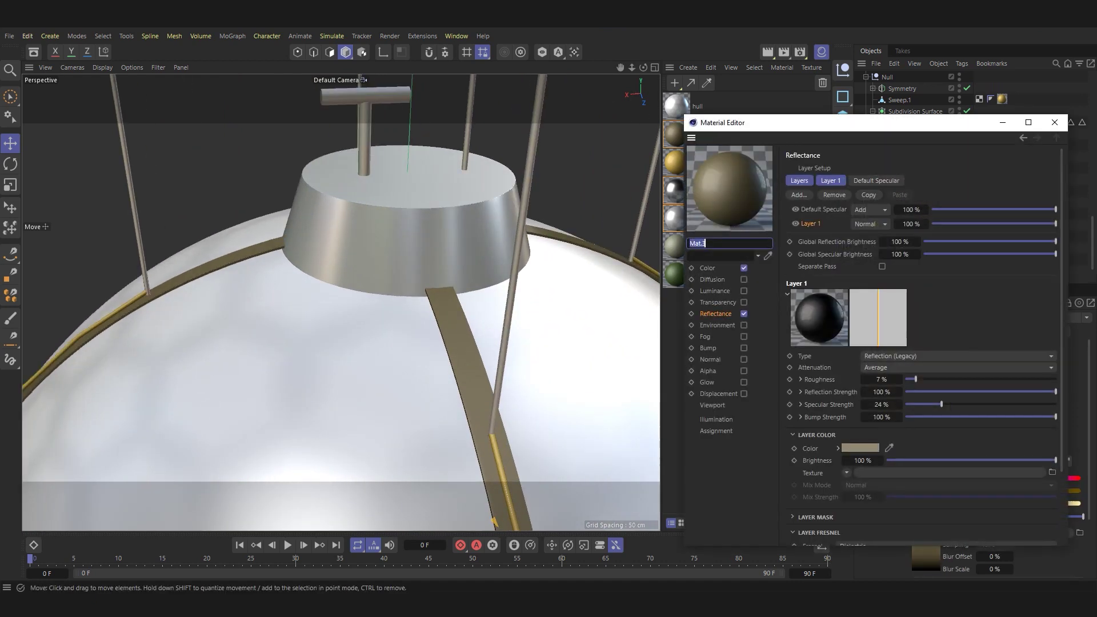
click(707, 267)
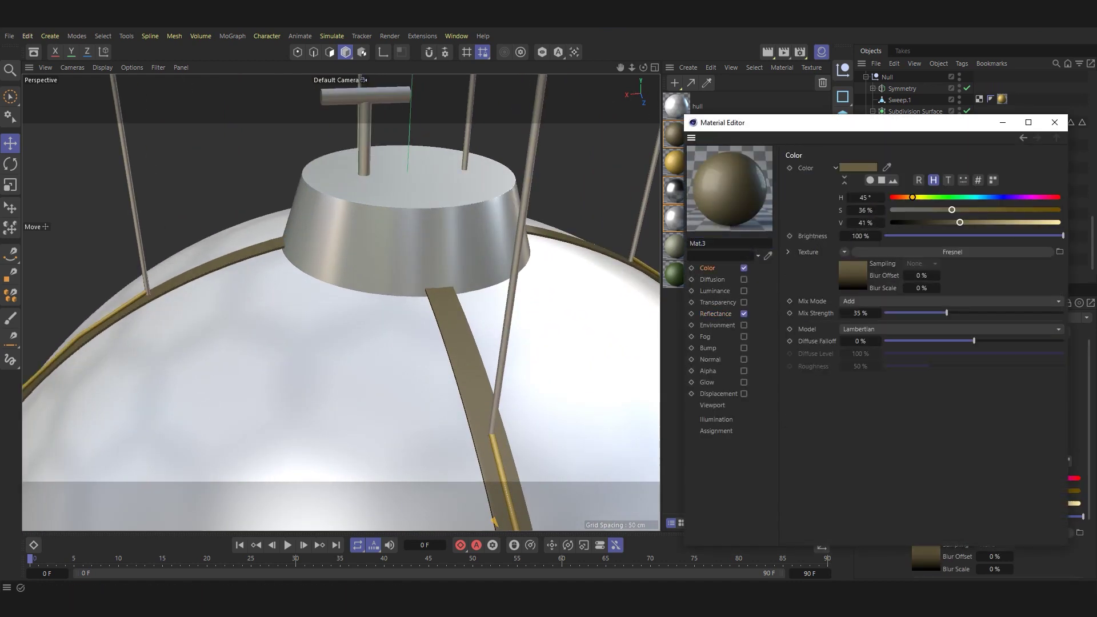
mouse_move(959, 222)
mouse_down()
mouse_move(999, 222)
mouse_move(925, 209)
mouse_up()
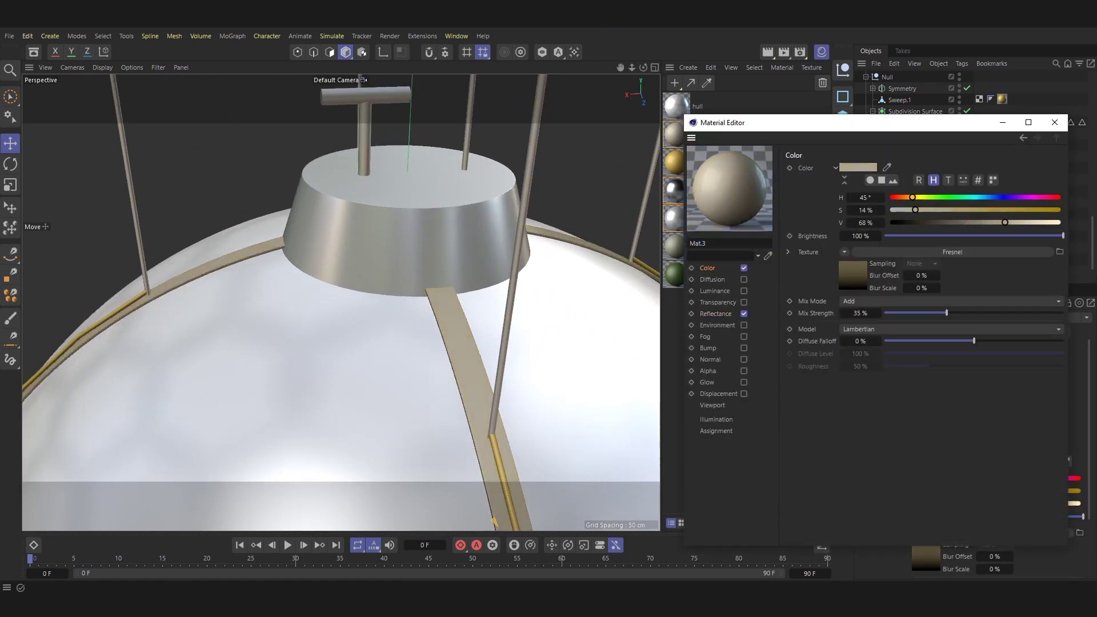
drag(1004, 222, 1017, 223)
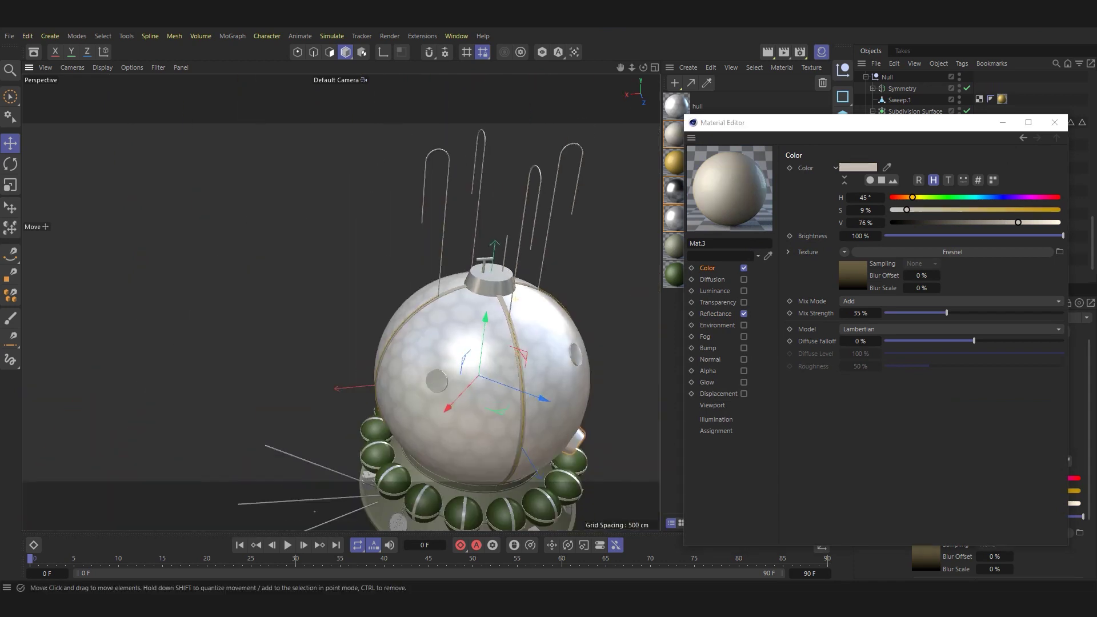
Apply the light grey Mat.2 to the box on the olive hull.
scroll(341, 302, down, 3)
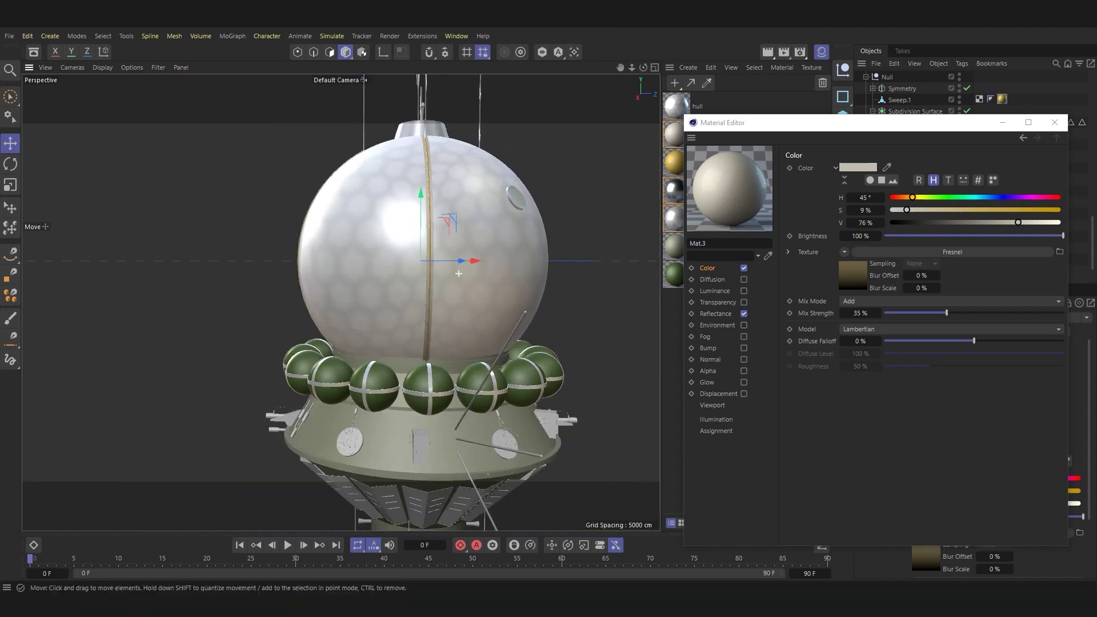
scroll(341, 302, down, 2)
click(1054, 122)
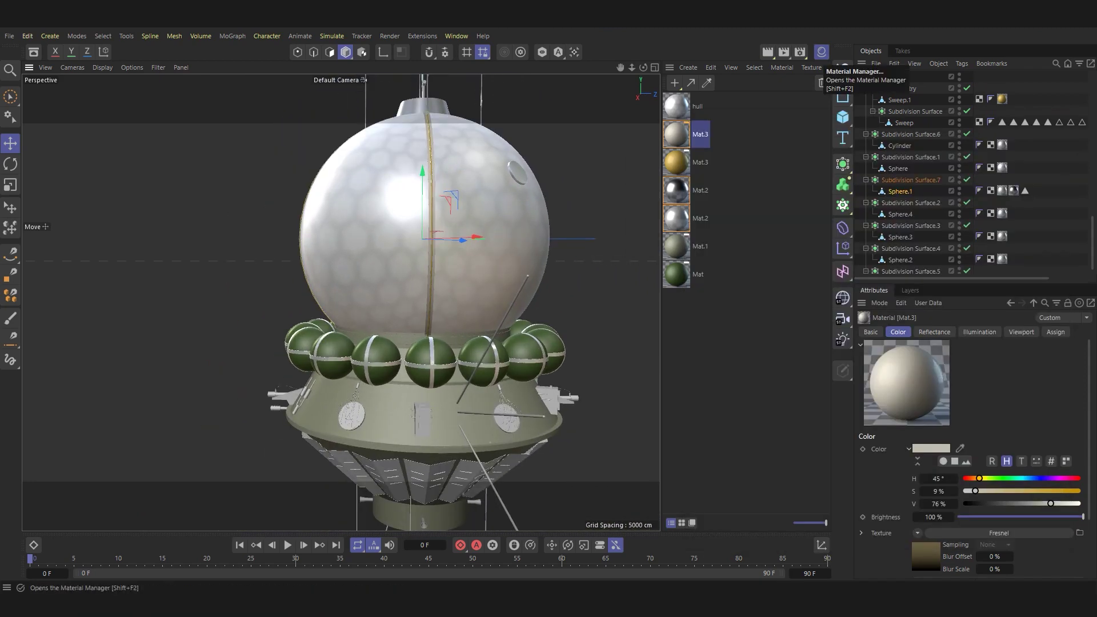
scroll(411, 428, up, 3)
scroll(411, 428, up, 3)
scroll(411, 429, up, 3)
scroll(412, 428, up, 2)
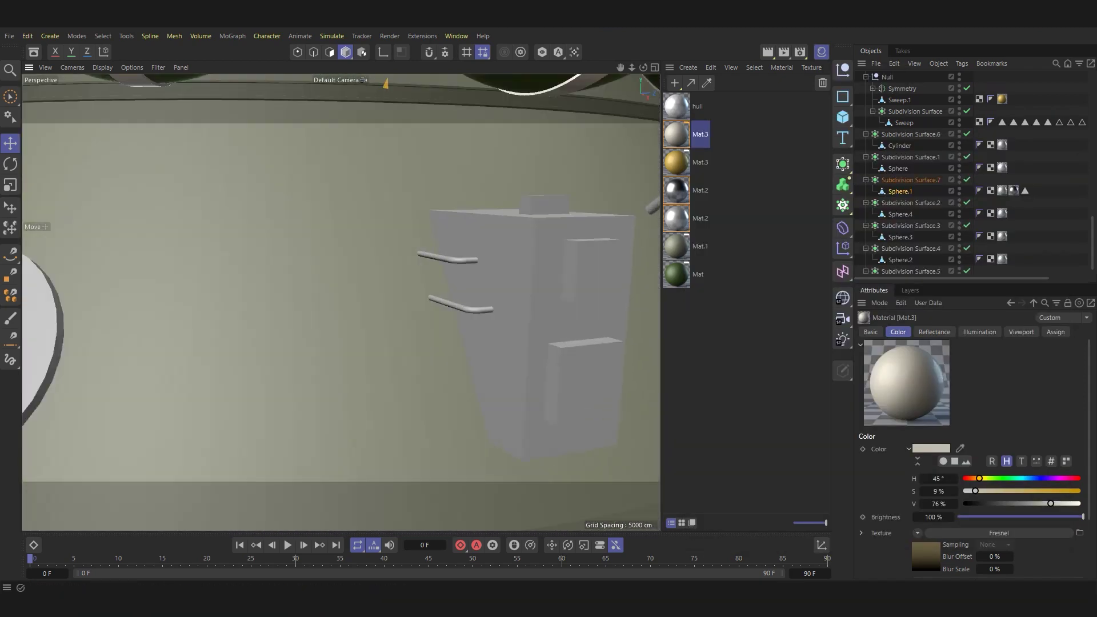
click(675, 218)
click(675, 273)
click(675, 218)
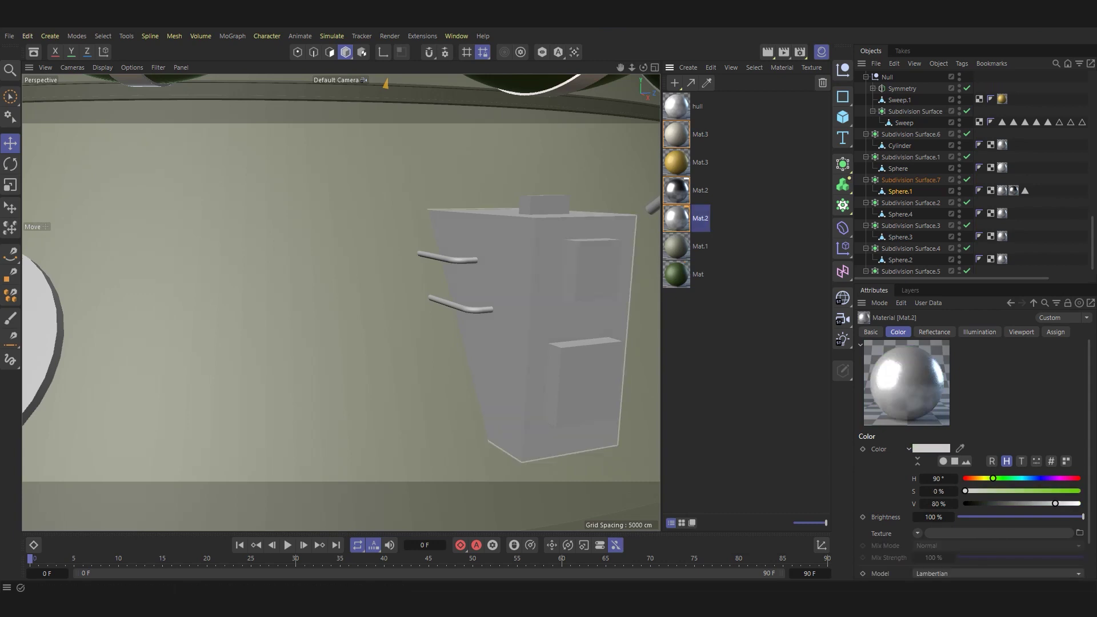
drag(676, 218, 531, 320)
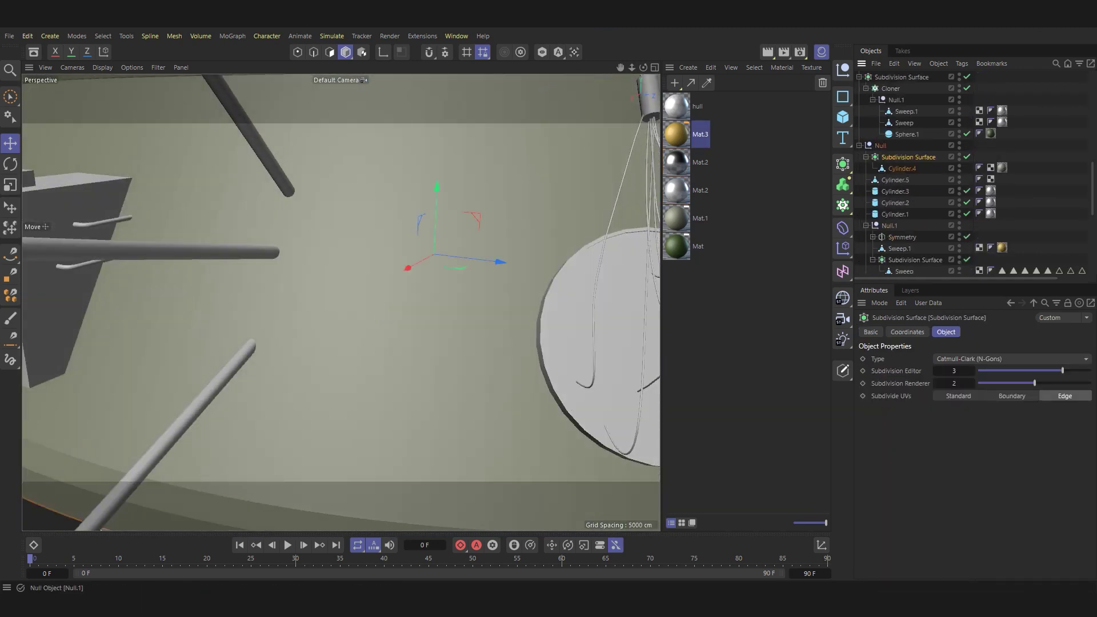
Apply Mat.2 to the Symmetry.6 pod group in the Object Manager.
click(979, 168)
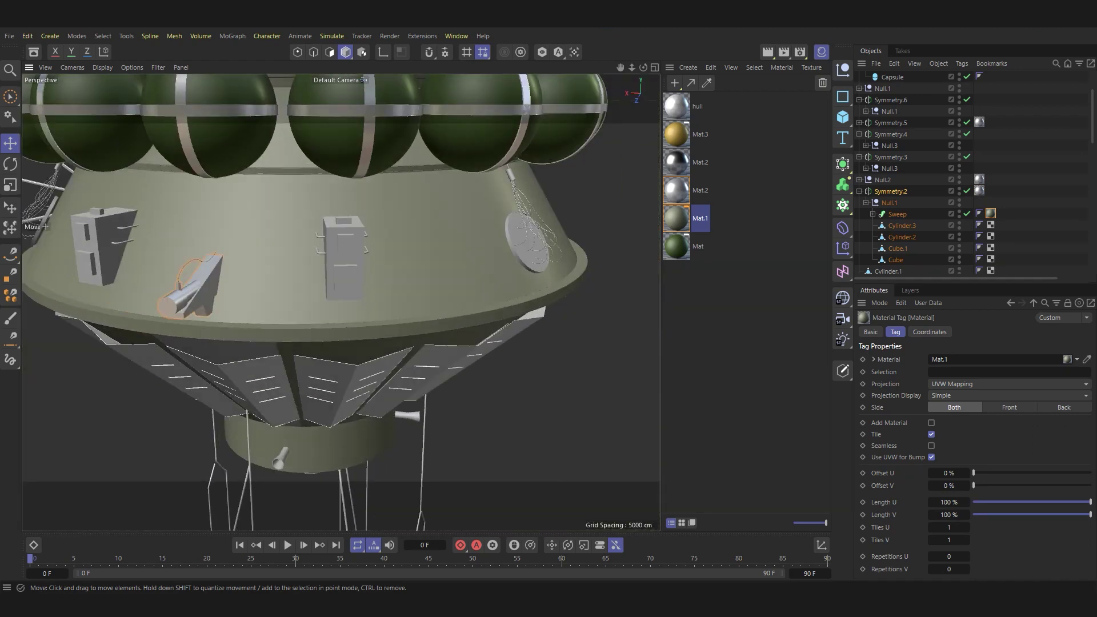
click(676, 190)
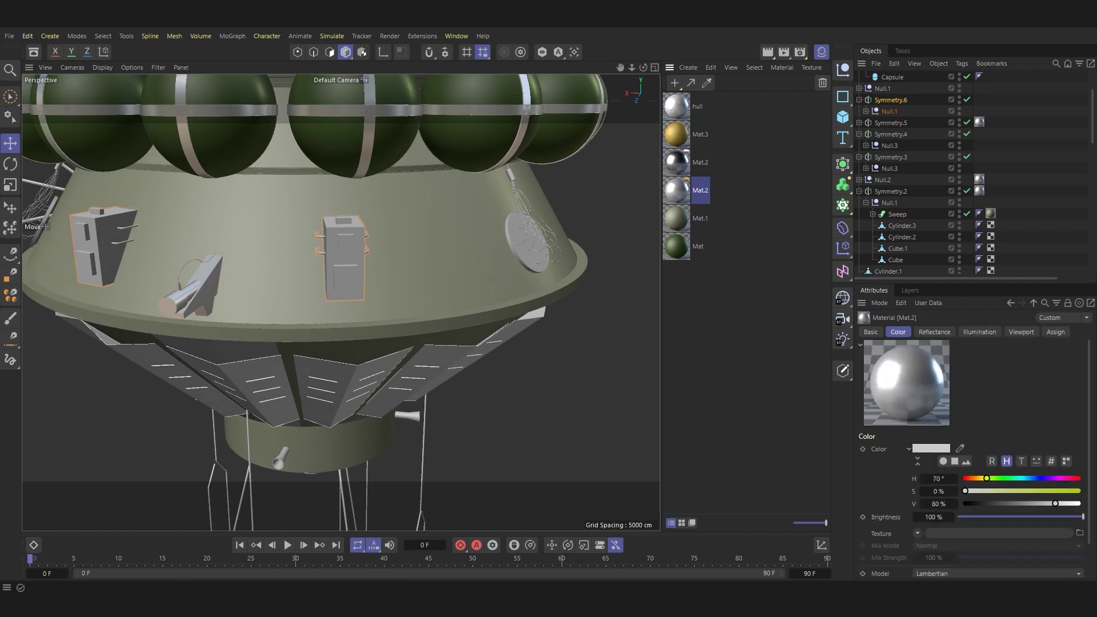
drag(675, 189, 979, 99)
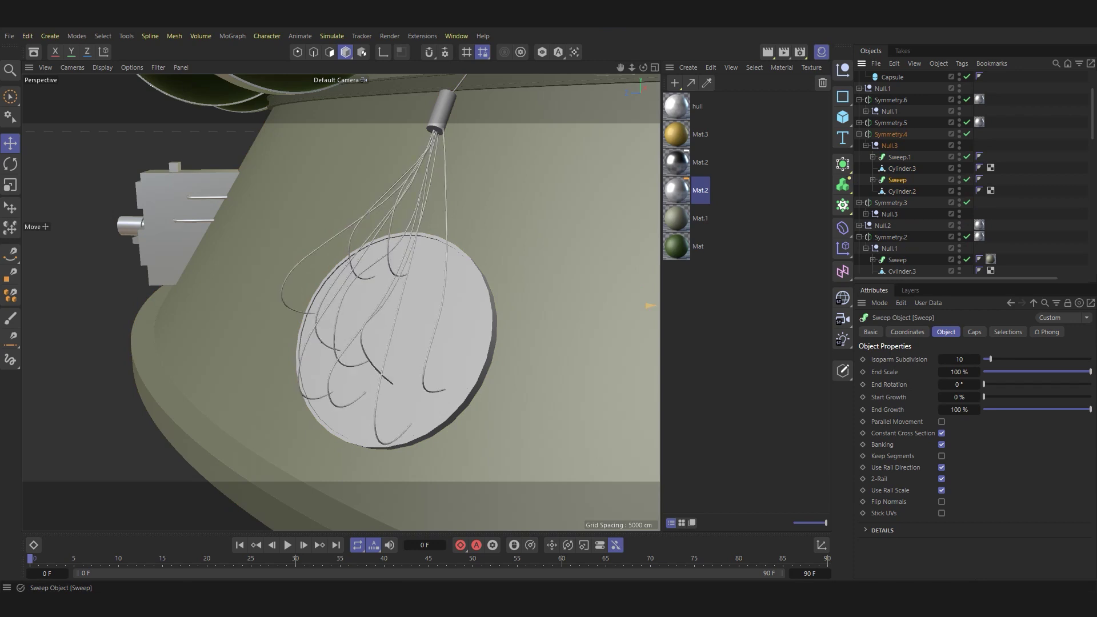
Give the antennas Mat.1 on Sweep and Sweep.1 wires, Mat.2 on Cylinder.2 and Cylinder.3.
drag(676, 217, 897, 179)
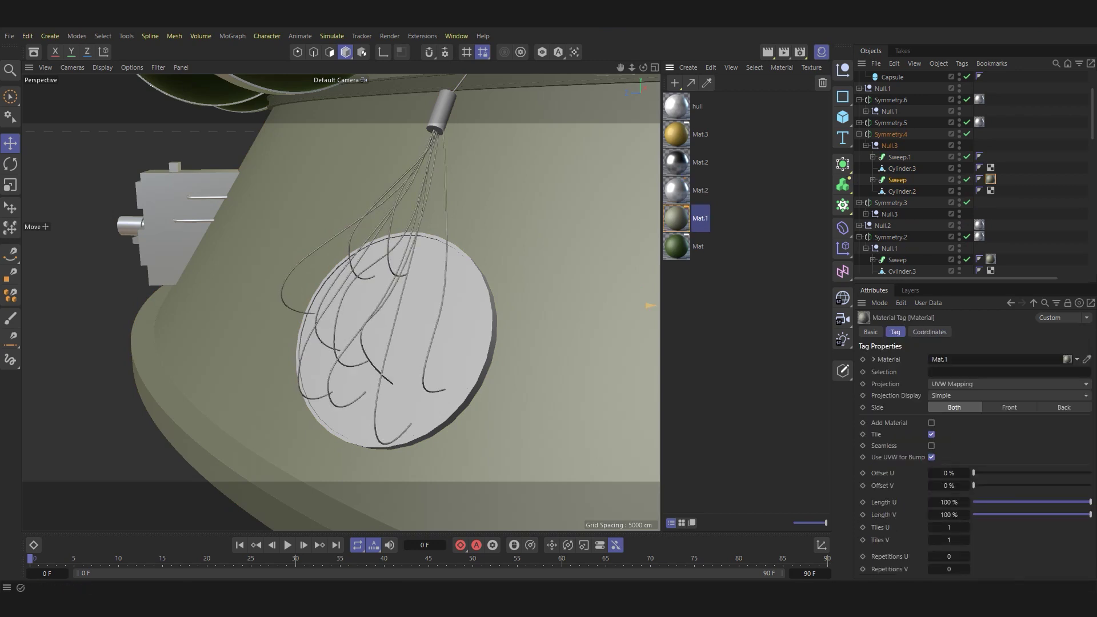
click(676, 190)
drag(676, 190, 902, 191)
mouse_move(485, 269)
alt+mouse_down()
mouse_move(514, 262)
mouse_move(479, 188)
alt+mouse_up()
click(676, 217)
drag(675, 217, 897, 157)
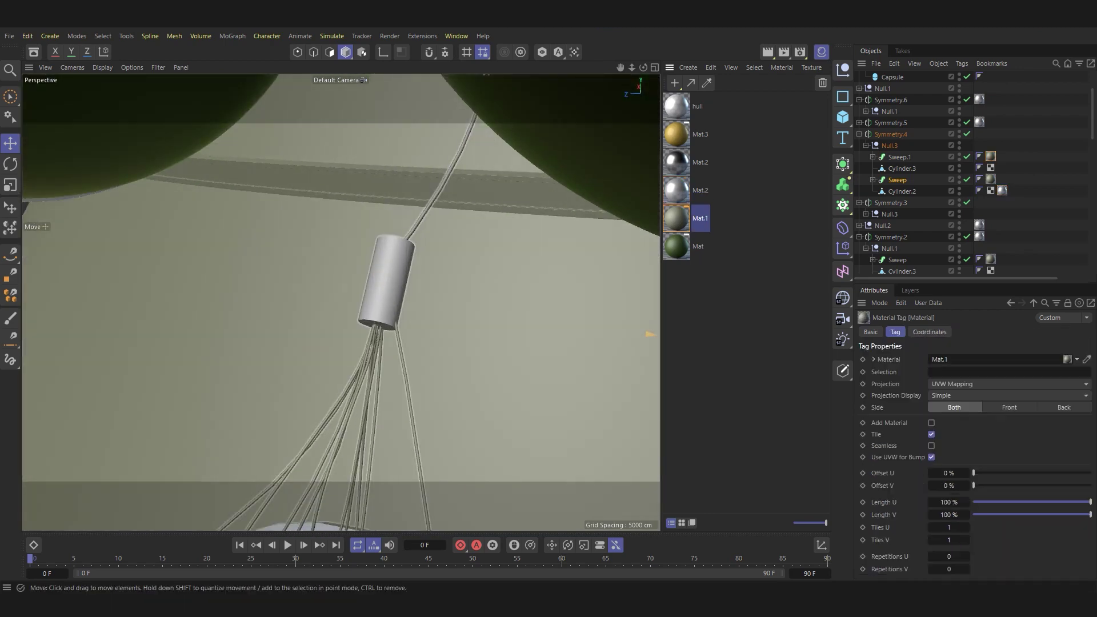
click(676, 190)
drag(676, 189, 902, 167)
Enter Polygon mode on Cylinder.4, the hull ring mesh under the green spheres.
scroll(470, 332, down, 5)
scroll(471, 332, down, 3)
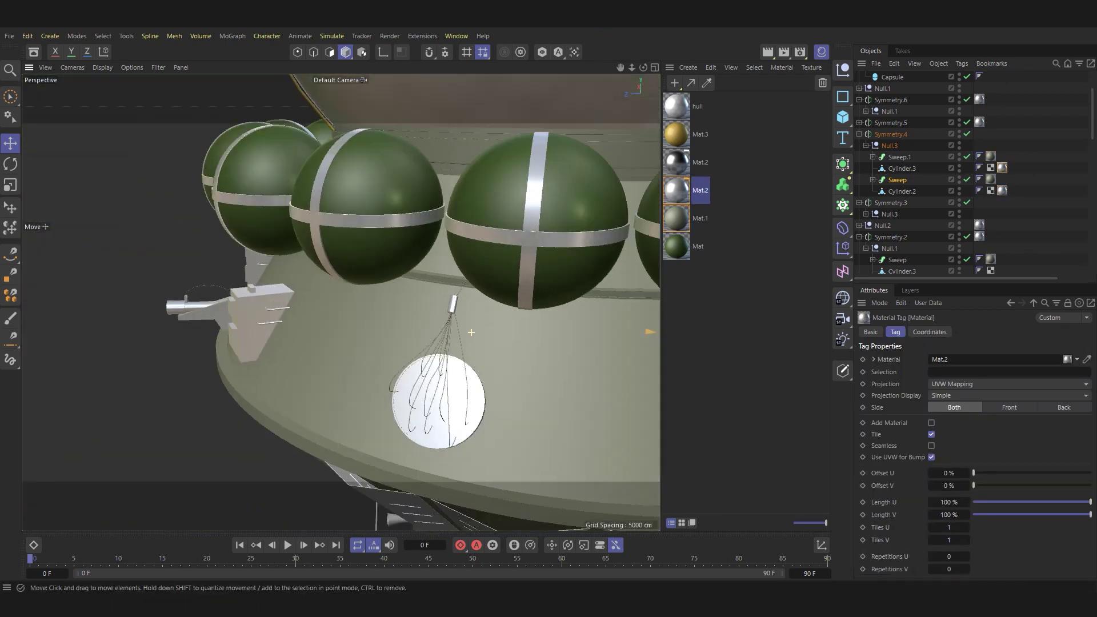
alt+drag(471, 332, 434, 309)
click(411, 297)
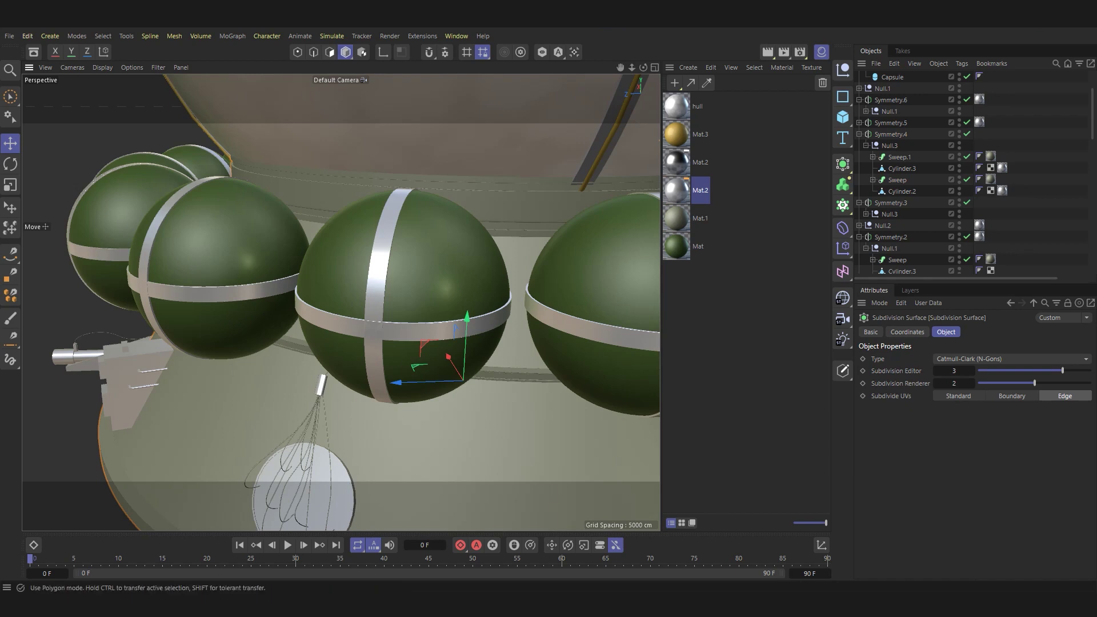
click(345, 52)
scroll(914, 171, down, 5)
click(901, 202)
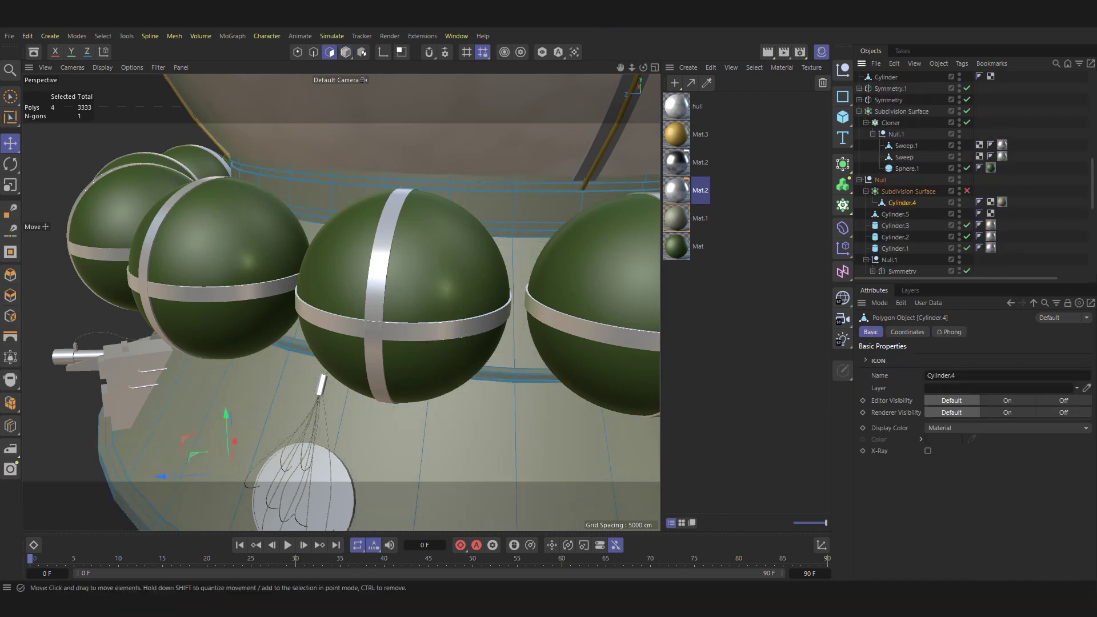
Loop-select Cylinder.4's lower edge band and adjacent bands, up to the upper grey band.
scroll(519, 178, up, 3)
key(u)
key(l)
scroll(502, 274, up, 3)
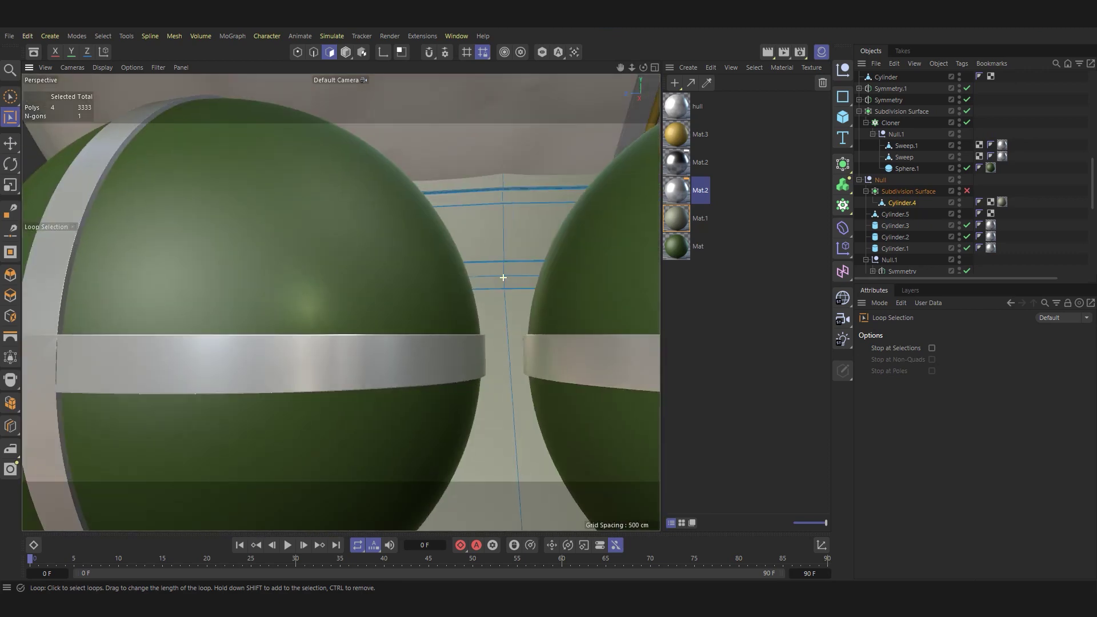
scroll(503, 277, up, 3)
scroll(511, 316, up, 2)
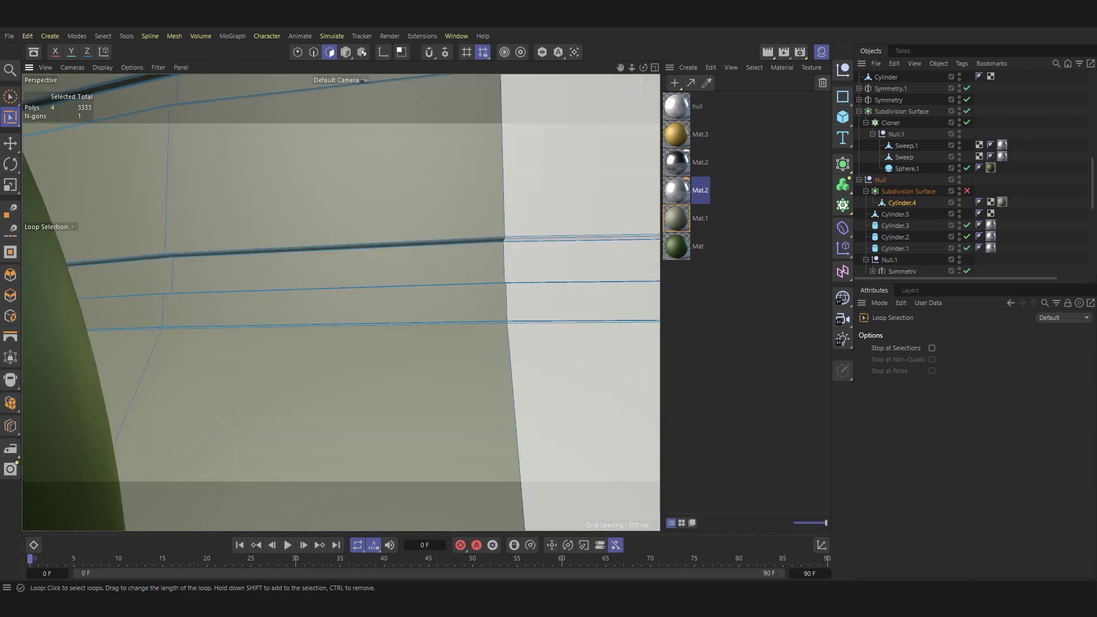
scroll(510, 315, up, 2)
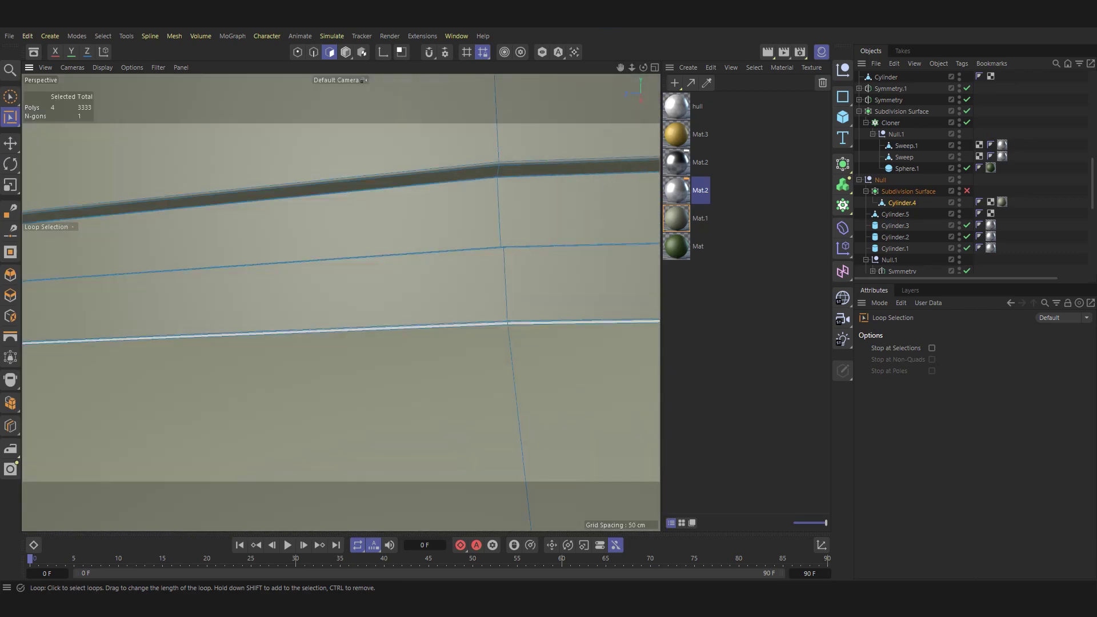
click(511, 317)
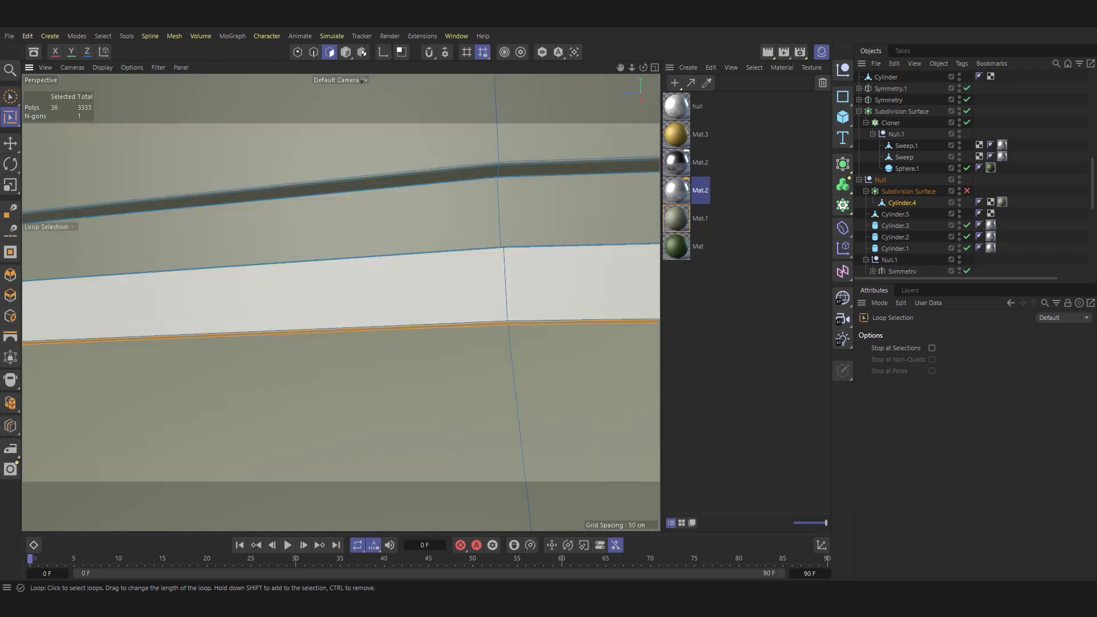
shift+click(509, 274)
scroll(509, 235, up, 3)
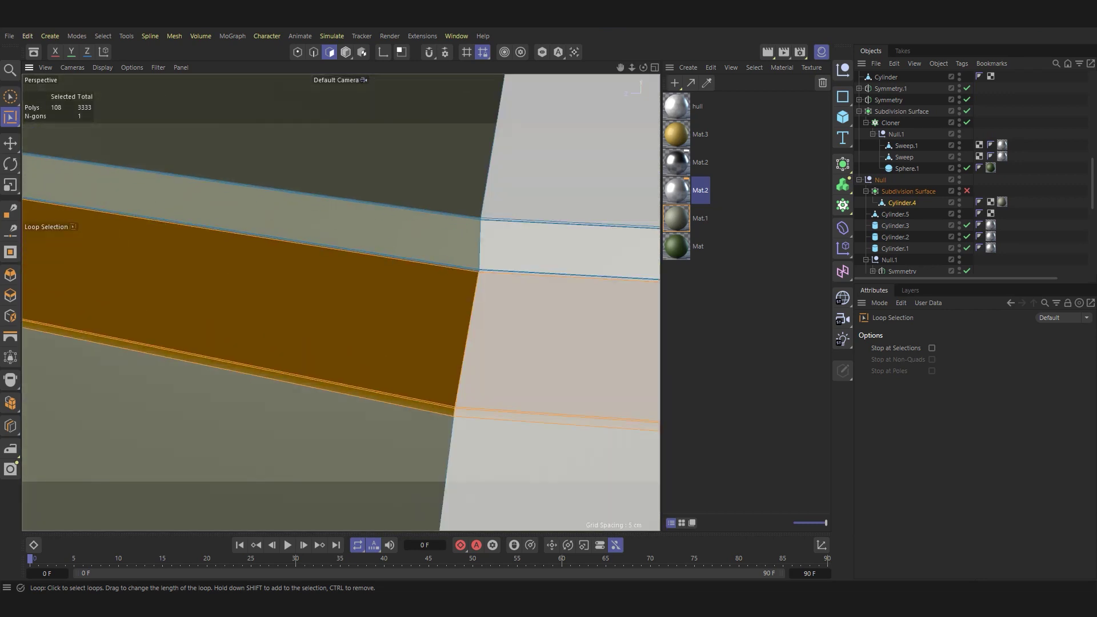
scroll(509, 234, up, 3)
alt+drag(342, 286, 400, 257)
shift+click(286, 240)
alt+drag(343, 285, 371, 274)
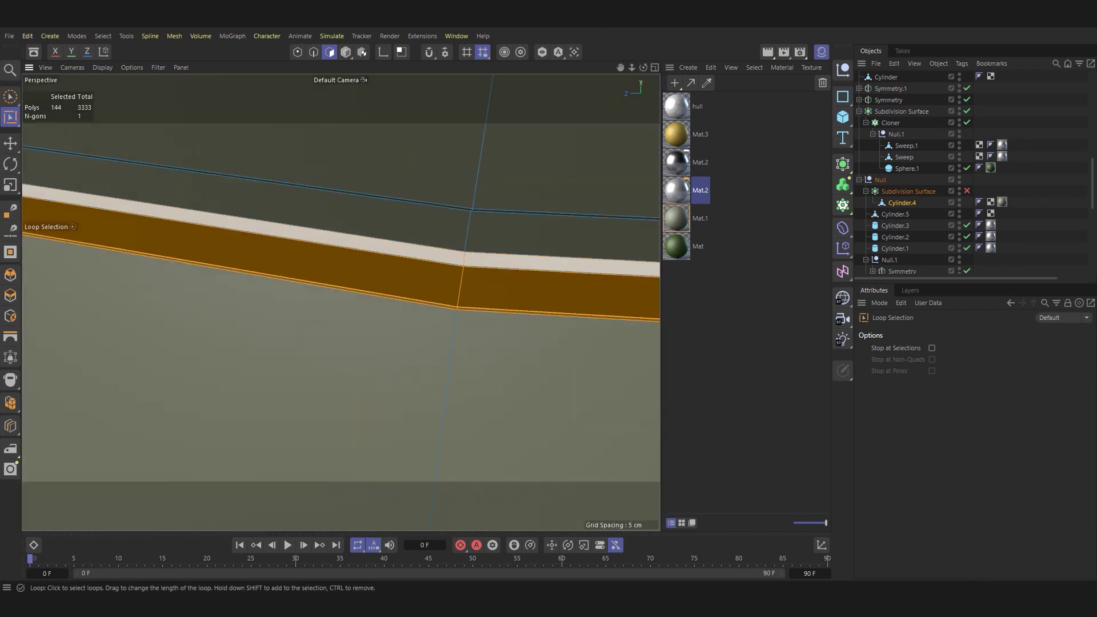
shift+click(343, 143)
Add the remaining ring bands, including the thin top edge and large white band, to the selection.
scroll(455, 276, up, 3)
scroll(456, 276, up, 2)
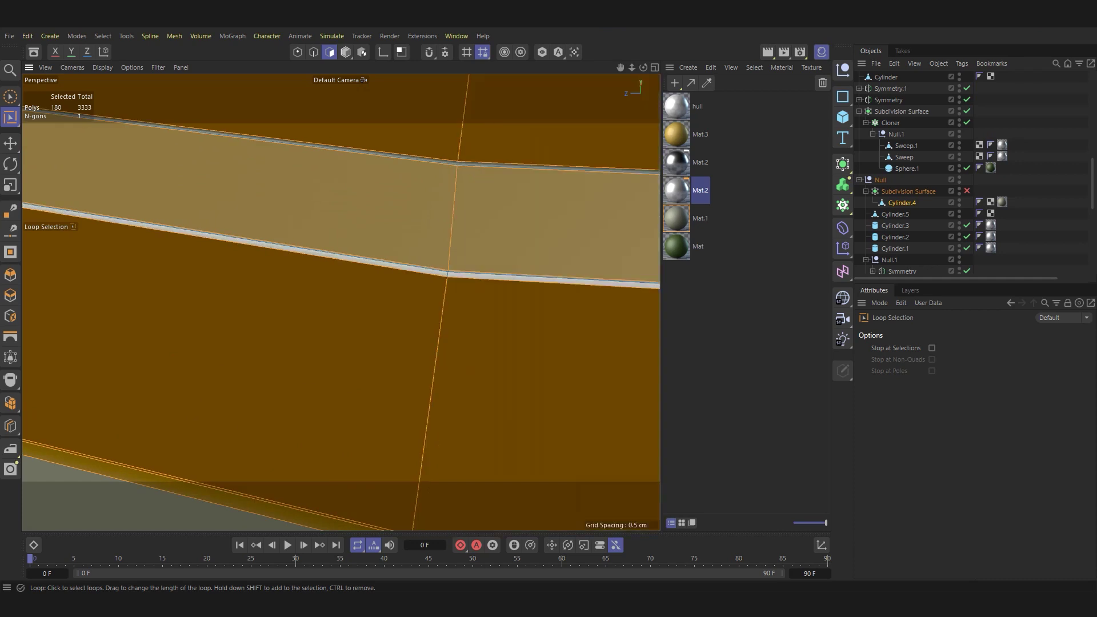
scroll(341, 302, down, 2)
shift+click(343, 251)
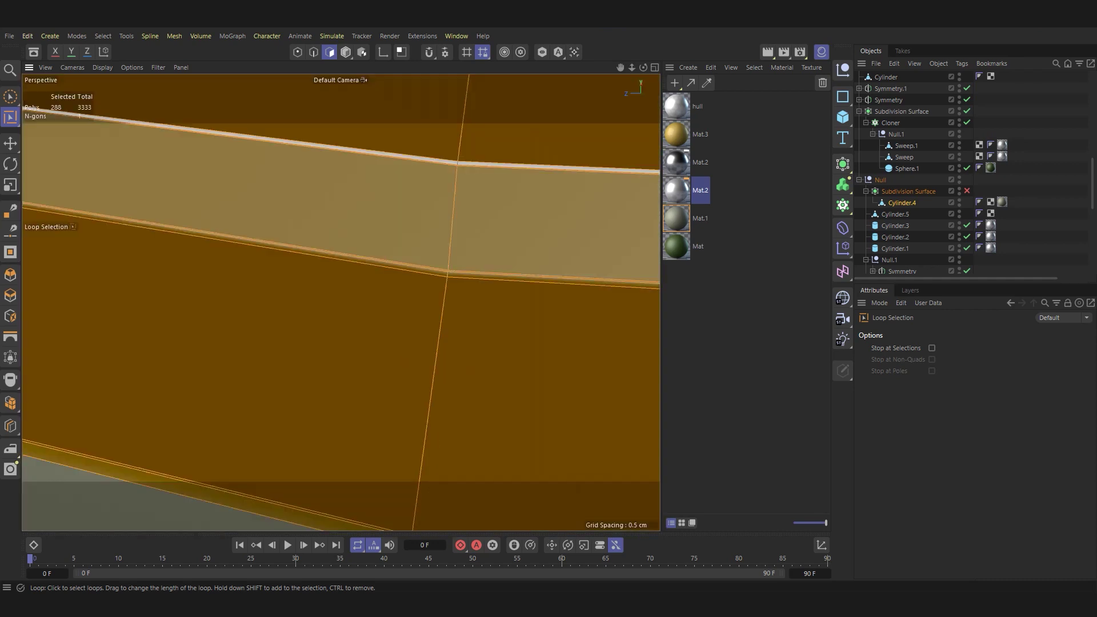
scroll(341, 302, down, 2)
mouse_move(435, 232)
alt+mouse_down()
mouse_move(399, 251)
mouse_move(423, 245)
alt+mouse_up()
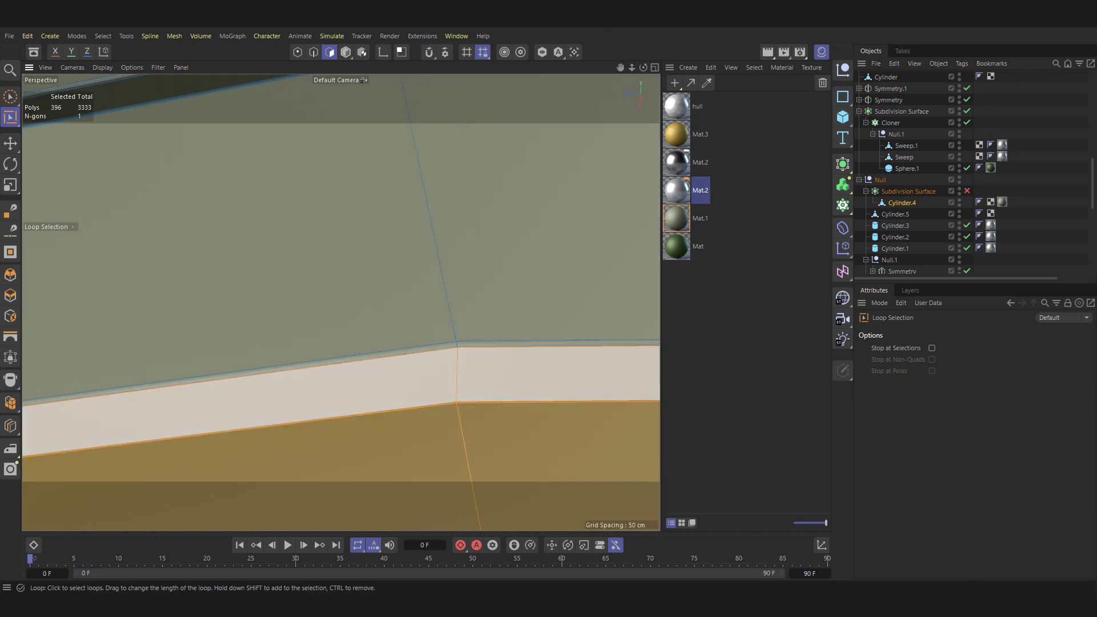
shift+click(434, 371)
mouse_move(434, 371)
alt+mouse_down()
mouse_move(430, 237)
mouse_move(400, 251)
alt+mouse_up()
scroll(431, 237, up, 5)
shift+click(514, 225)
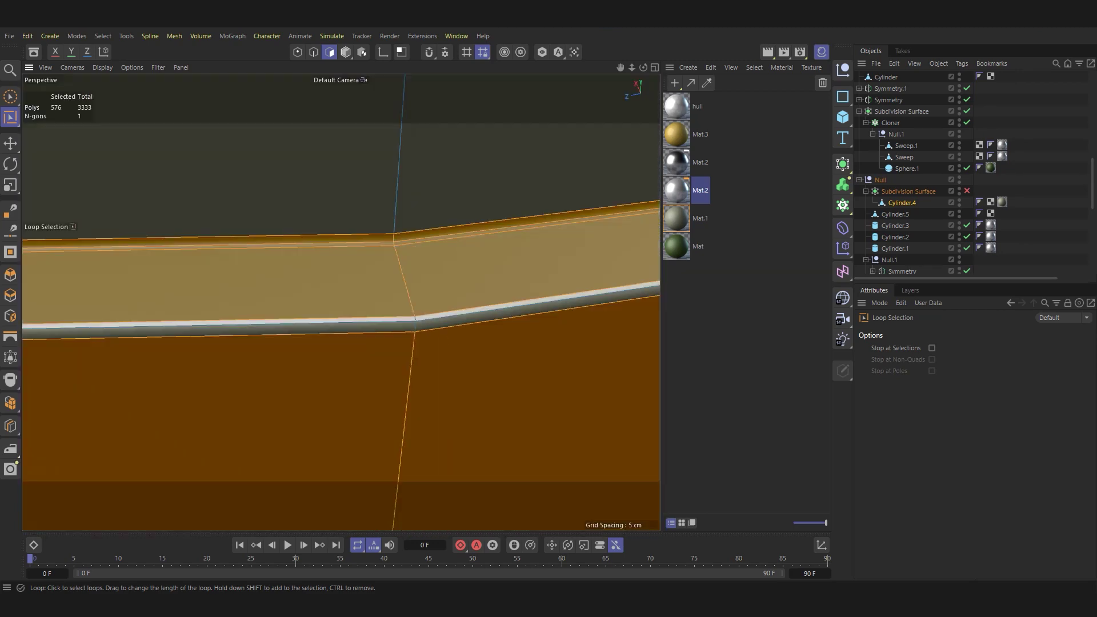
shift+click(228, 319)
alt+drag(229, 325, 240, 320)
mouse_move(400, 252)
alt+mouse_down()
mouse_move(388, 263)
mouse_move(400, 251)
mouse_move(394, 229)
alt+mouse_up()
shift+click(229, 136)
shift+click(229, 217)
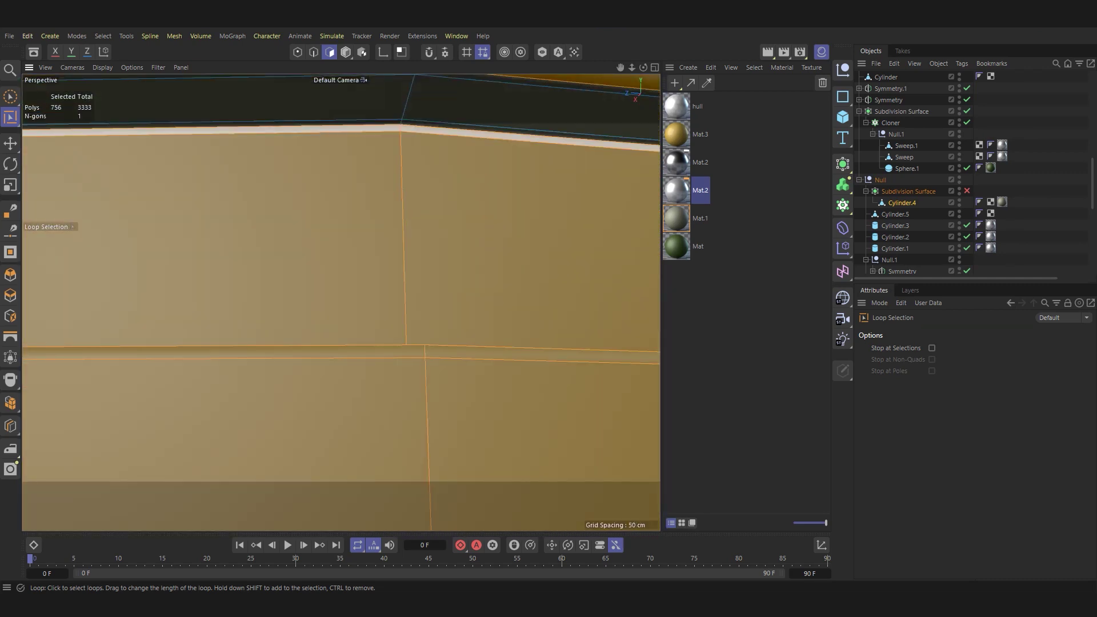
alt+drag(394, 171, 392, 161)
shift+click(514, 286)
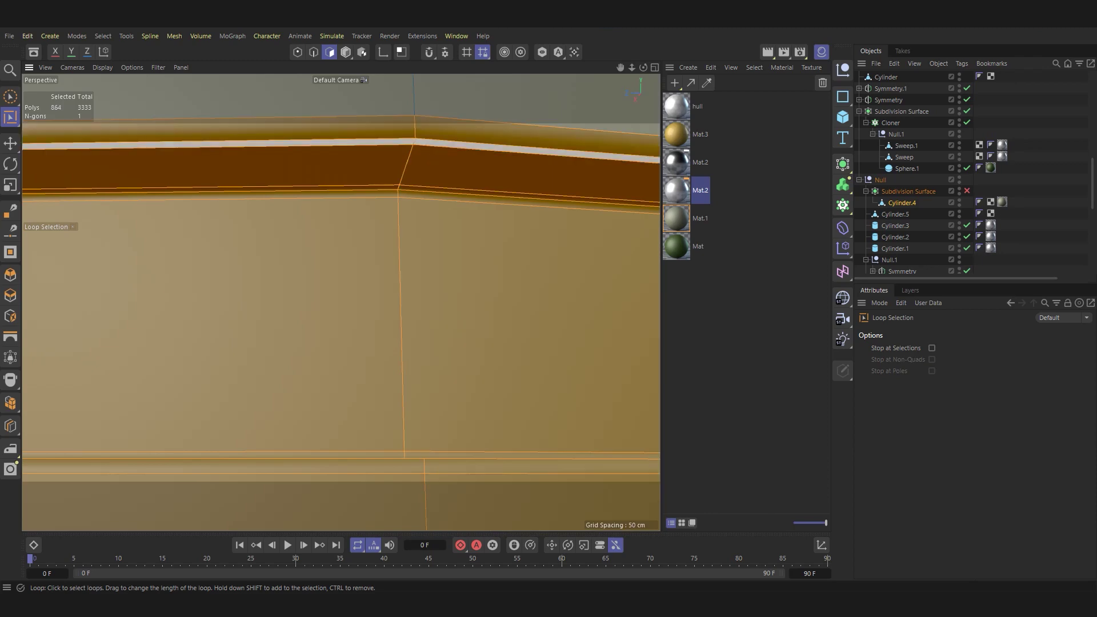
Apply Mat.2 to the selected polygon loops.
scroll(427, 172, up, 3)
scroll(427, 172, down, 5)
drag(676, 191, 497, 320)
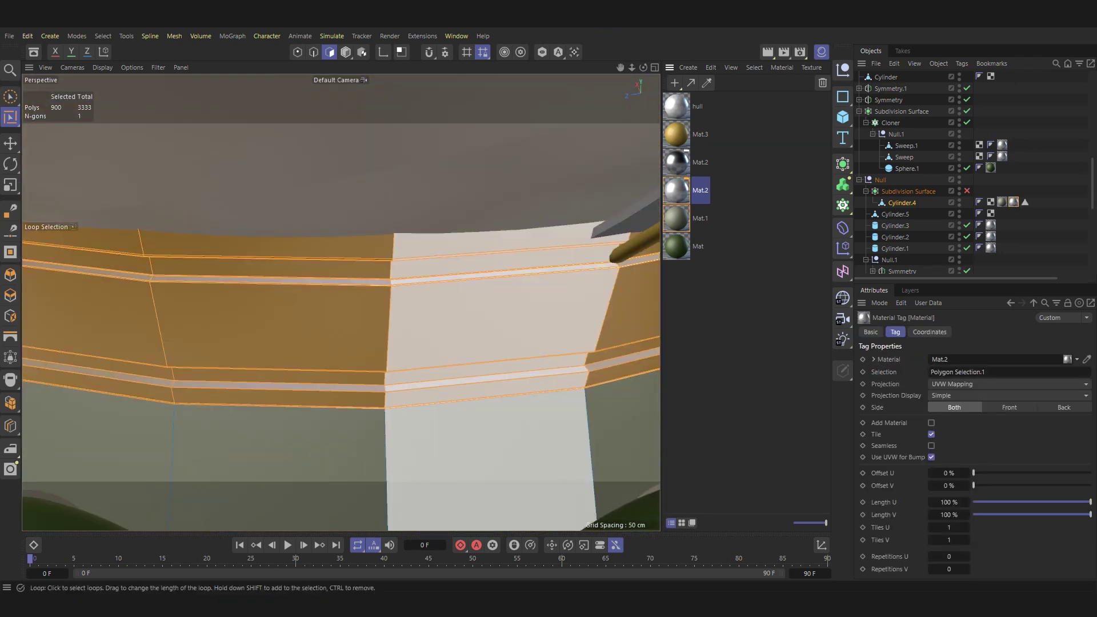
scroll(400, 257, down, 5)
key(e)
scroll(341, 302, down, 5)
key(ctrl+shift+a)
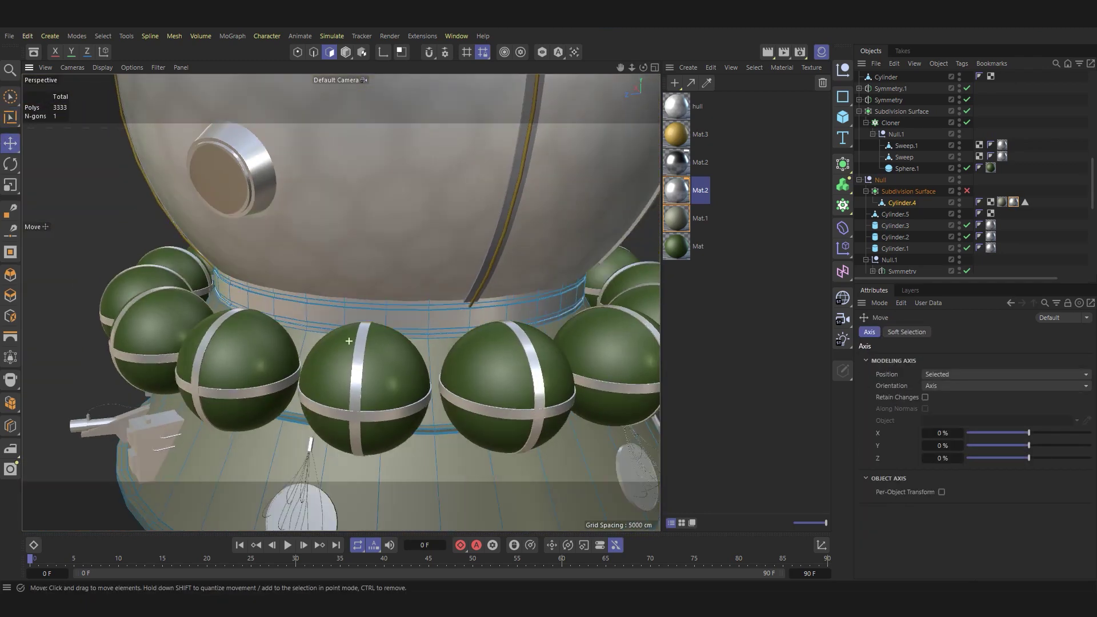
scroll(341, 302, up, 4)
scroll(341, 302, down, 5)
alt+drag(341, 303, 341, 302)
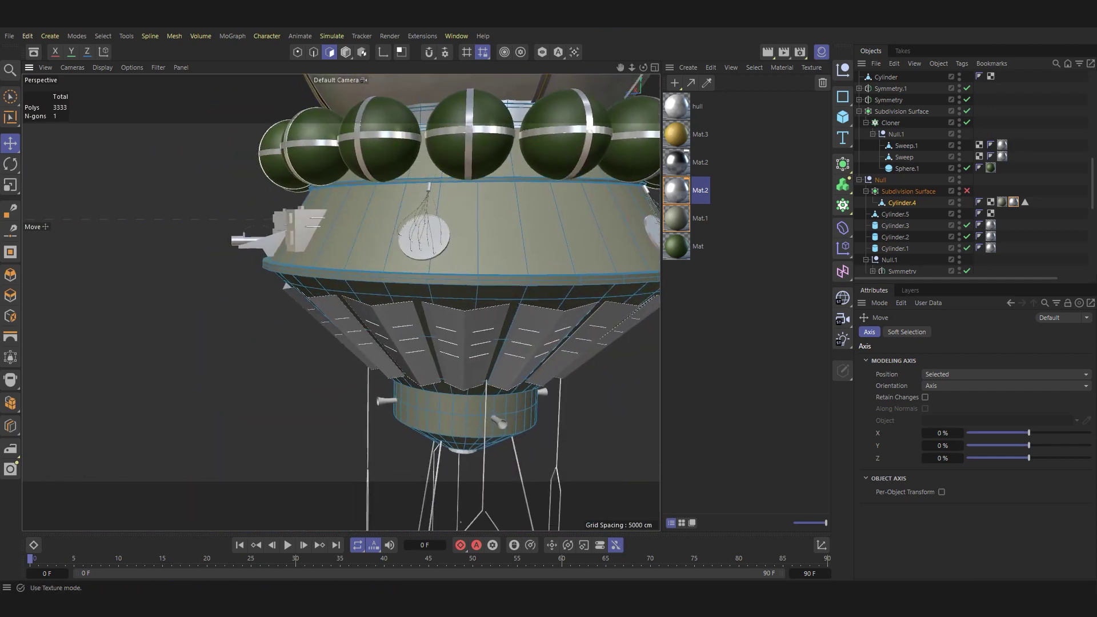
click(346, 52)
scroll(343, 400, up, 4)
click(332, 436)
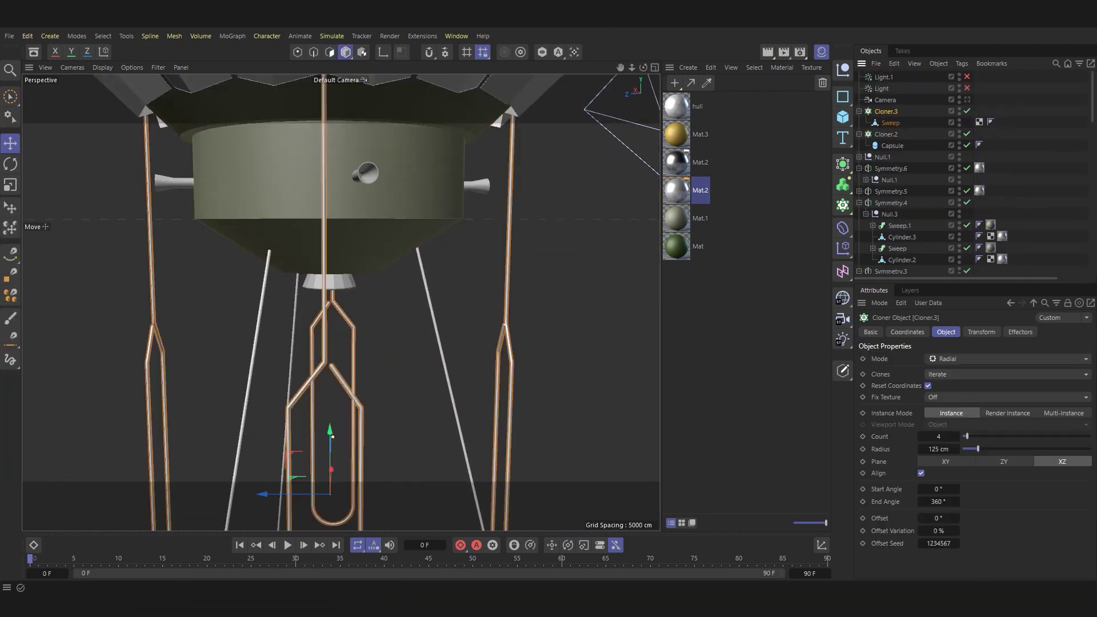
click(243, 405)
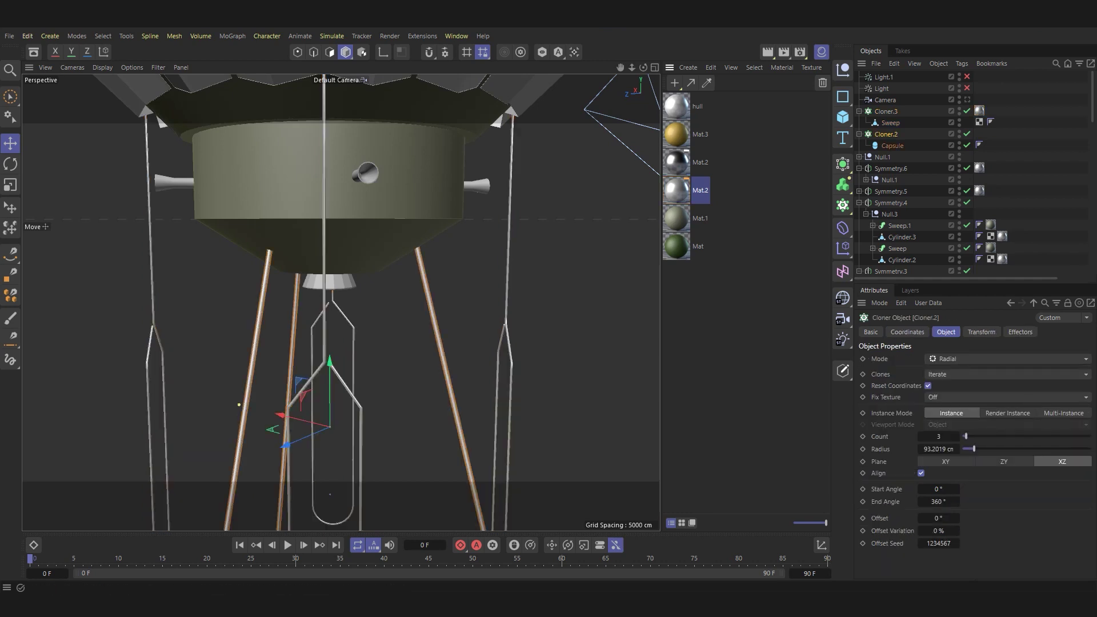
alt+drag(239, 404, 343, 286)
click(366, 177)
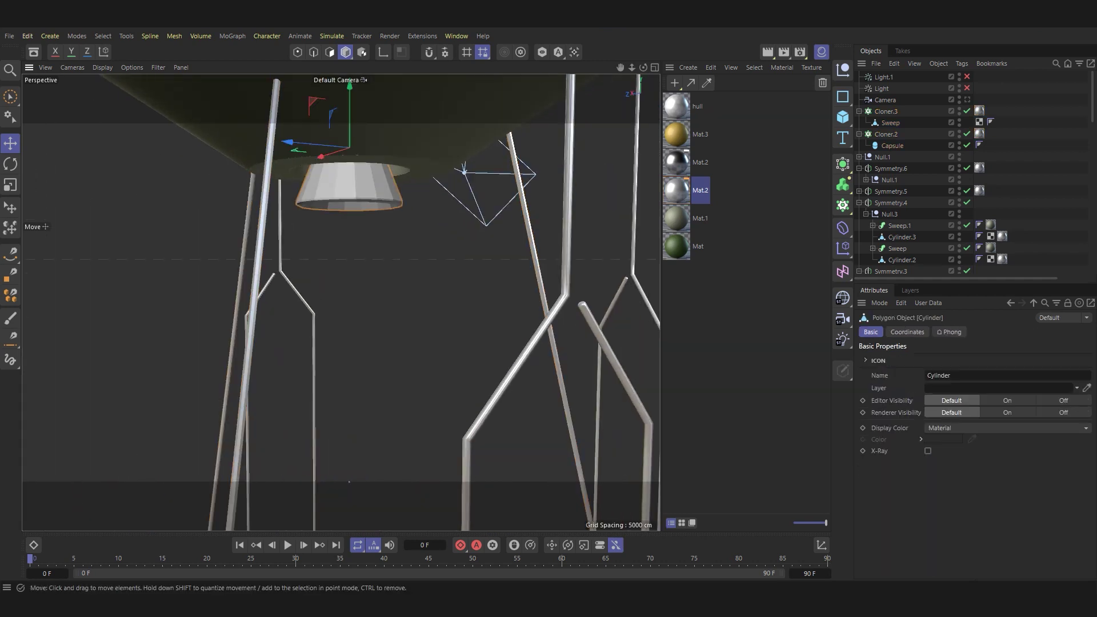
mouse_move(366, 177)
alt+mouse_down()
mouse_move(400, 285)
mouse_move(354, 217)
alt+mouse_up()
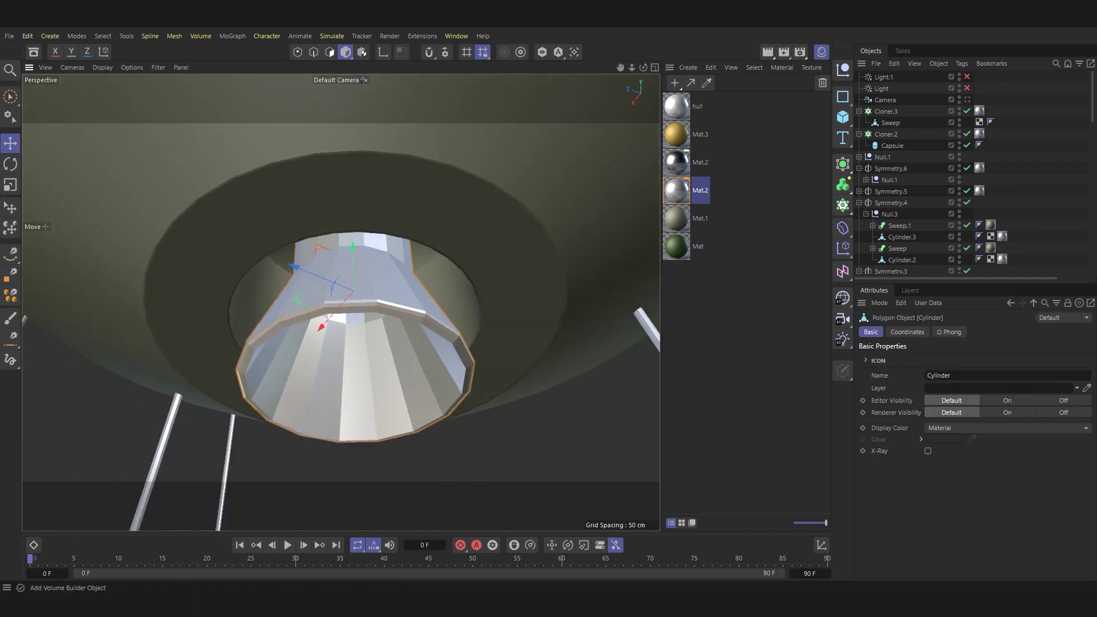
alt+click(842, 164)
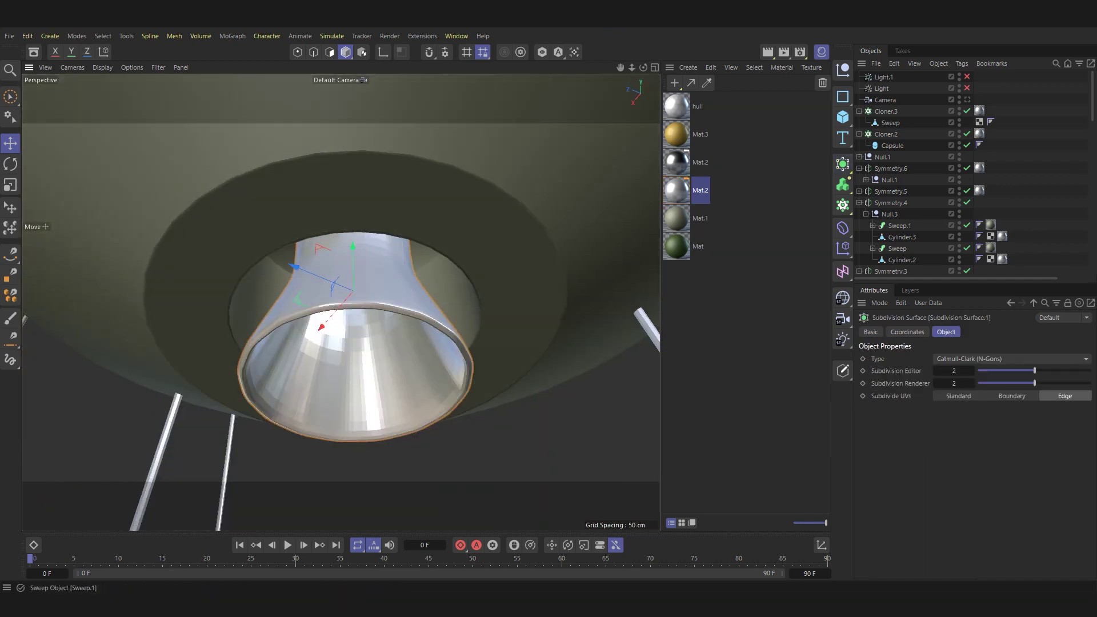
scroll(914, 171, down, 5)
click(979, 225)
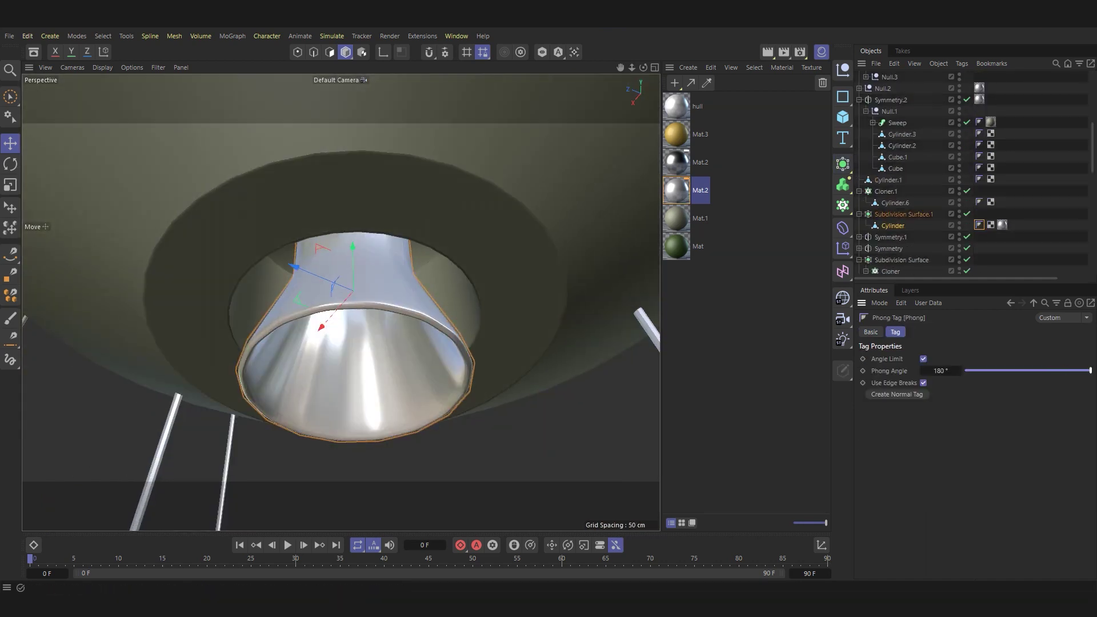
mouse_move(434, 366)
alt+mouse_down()
mouse_move(508, 520)
mouse_move(399, 400)
alt+mouse_up()
Delete the stray fin Cylinder.5 after undoing a trial move.
click(354, 380)
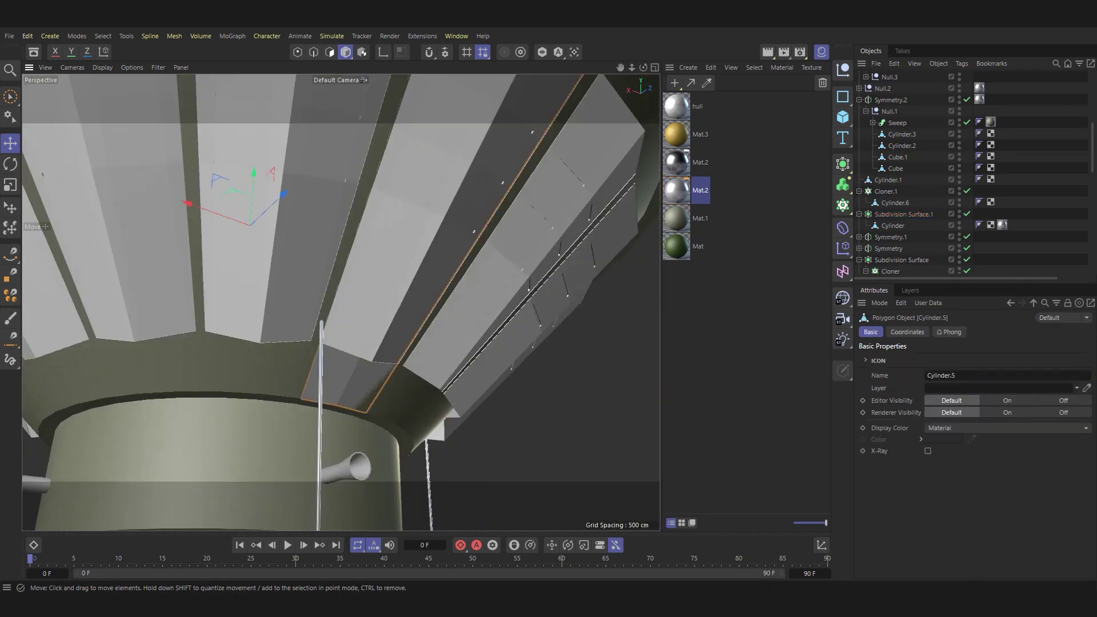
scroll(341, 302, down, 5)
scroll(914, 171, down, 6)
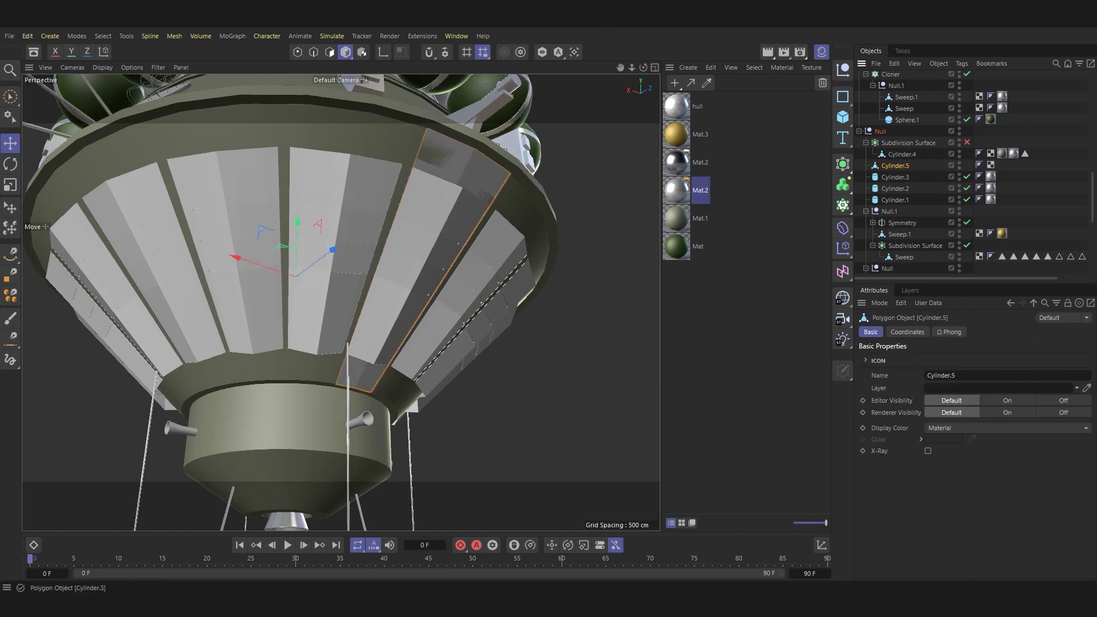
drag(236, 257, 409, 303)
key(ctrl+z)
key(Delete)
Select the Phong tag of Cylinder.6 inside Cloner.1.
scroll(413, 308, down, 5)
scroll(412, 308, up, 5)
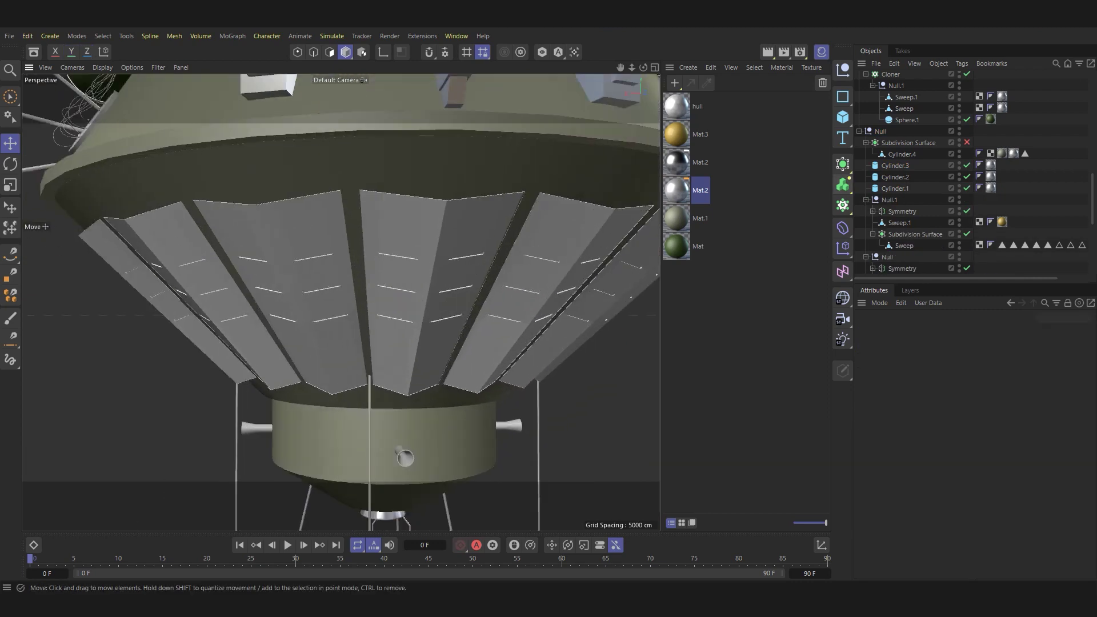
scroll(413, 308, up, 8)
scroll(413, 307, down, 3)
scroll(413, 308, down, 3)
scroll(412, 308, down, 3)
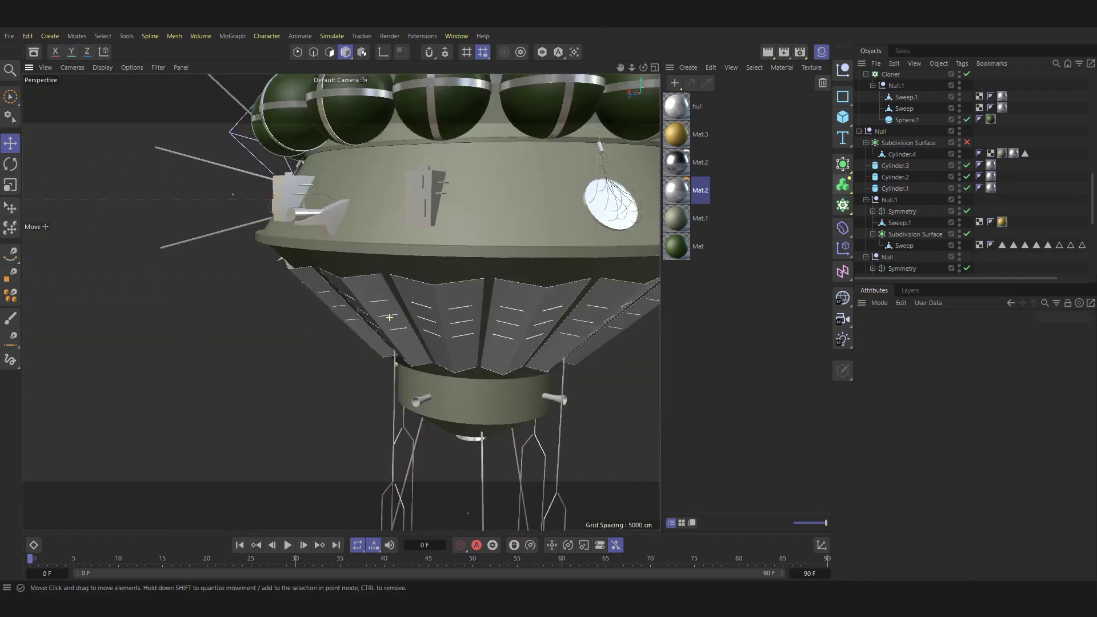
scroll(413, 308, down, 2)
click(413, 308)
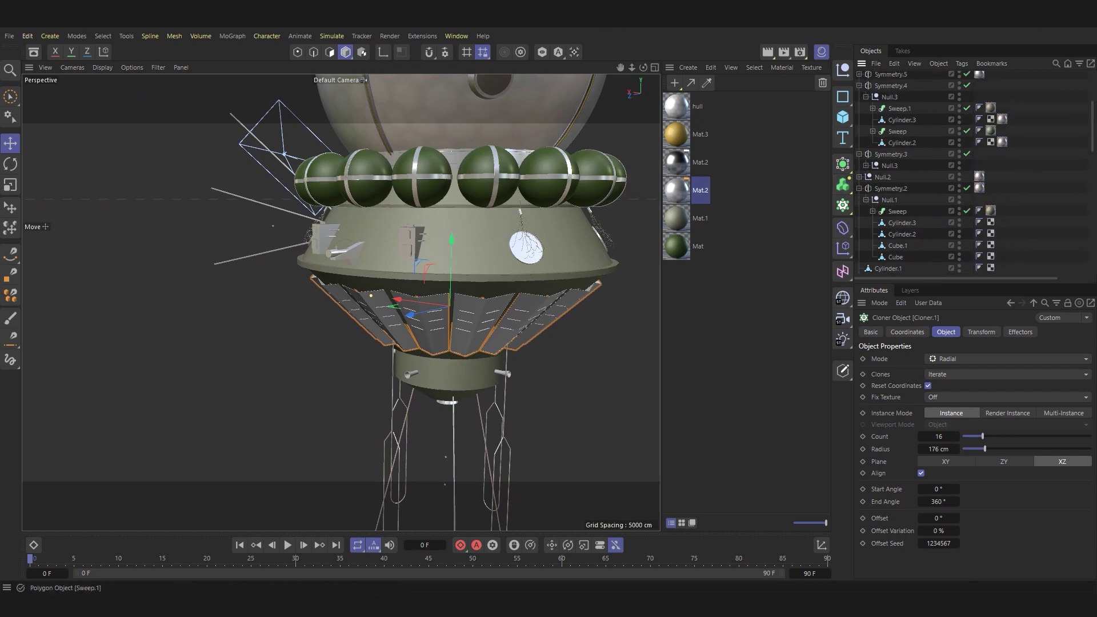
scroll(914, 171, down, 3)
click(894, 268)
click(979, 268)
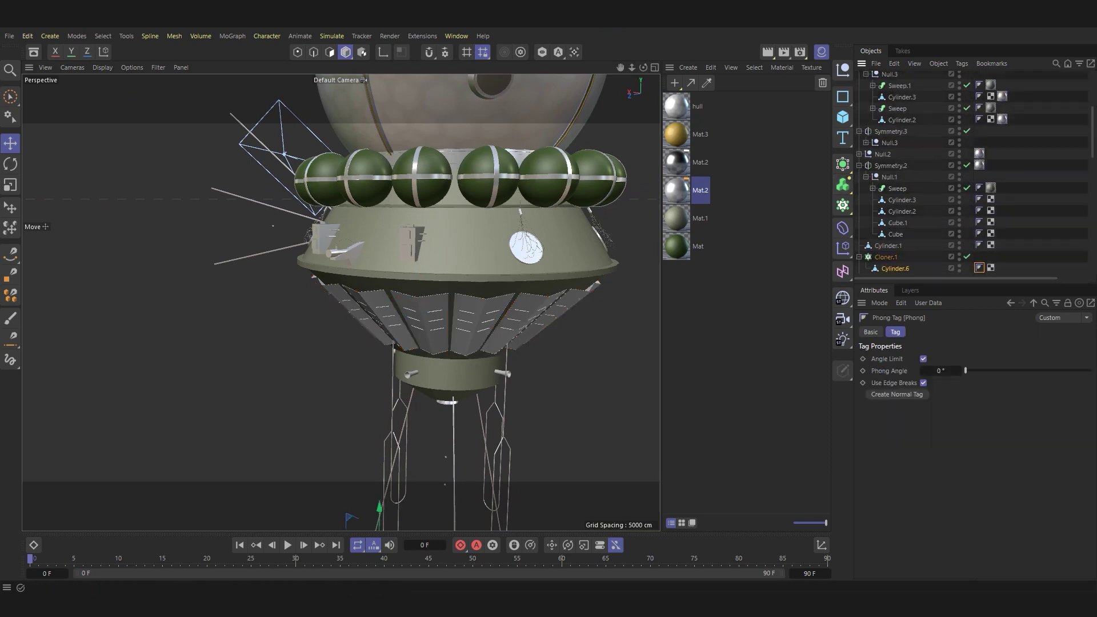
Set the cloned fins' Phong Angle to 8° for crisp, flat-shaded facets.
scroll(341, 302, up, 5)
alt+drag(341, 302, 341, 359)
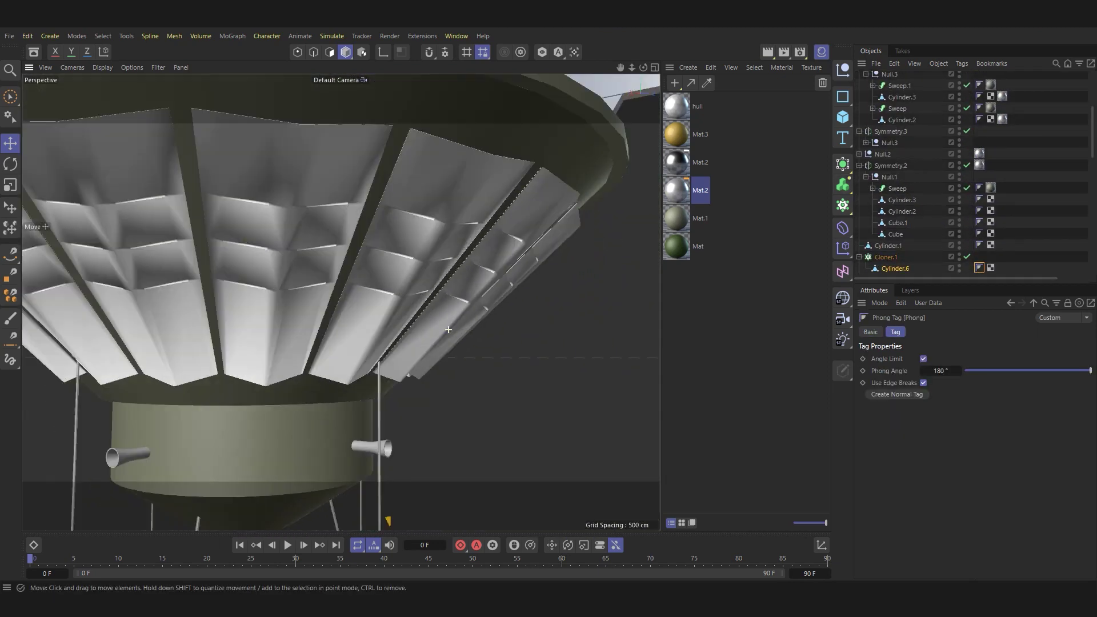
scroll(341, 302, up, 3)
text(0)
key(Return)
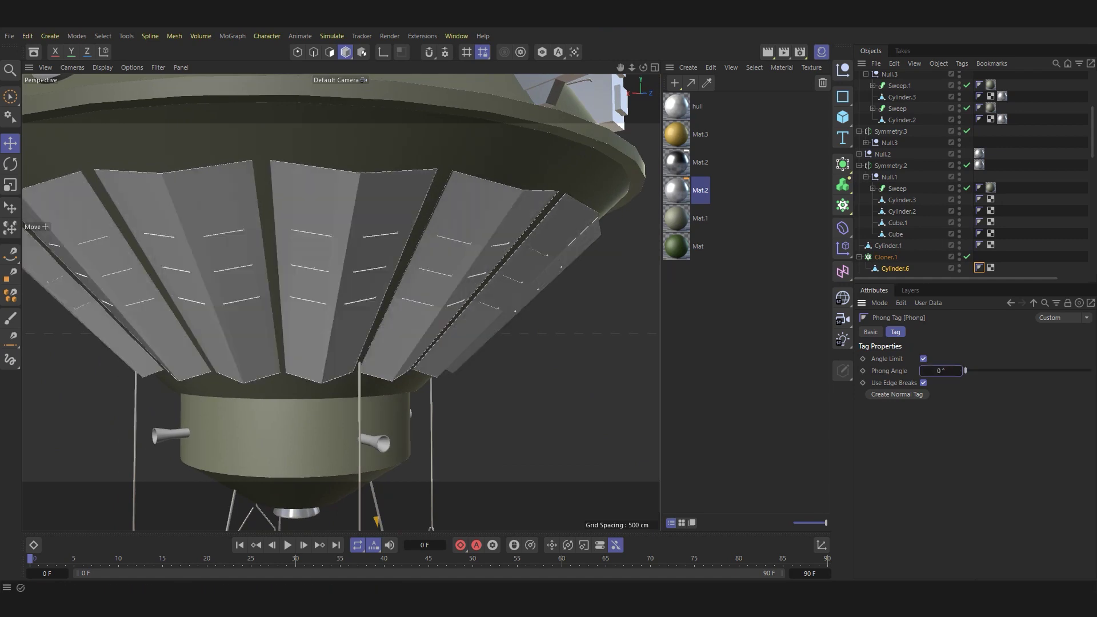
mouse_move(964, 370)
mouse_down()
mouse_move(1045, 370)
mouse_move(967, 370)
mouse_up()
scroll(376, 521, up, 4)
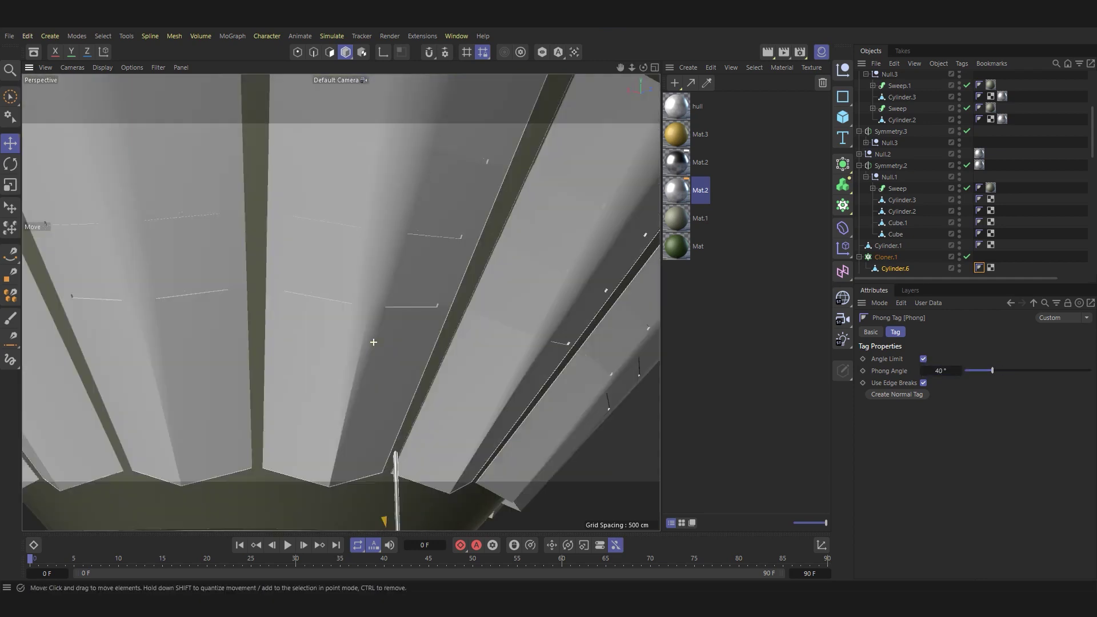
alt+drag(382, 520, 366, 520)
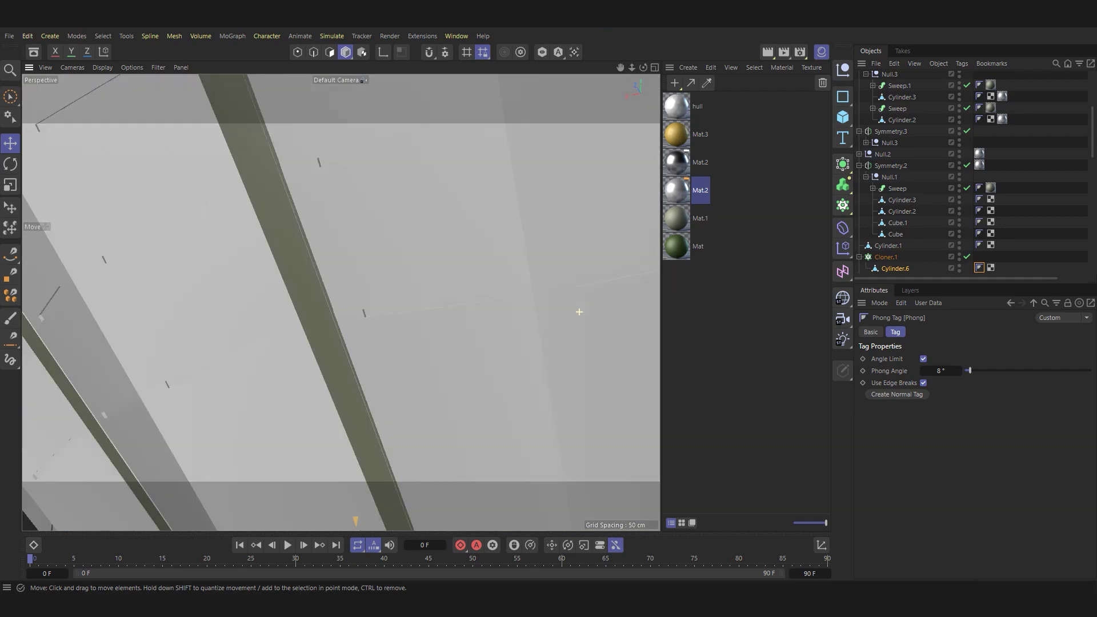
alt+drag(366, 521, 499, 343)
scroll(500, 342, down, 5)
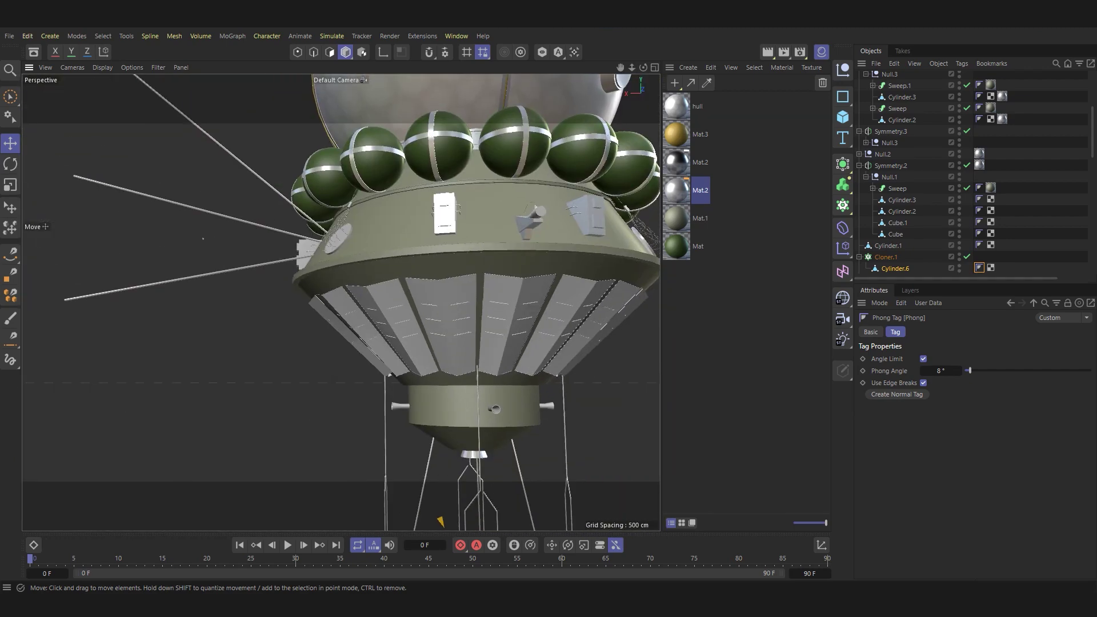
scroll(383, 317, up, 2)
Zoom in on the disc antenna and select its wires, Sweep.1.
alt+drag(382, 317, 377, 303)
scroll(377, 303, up, 5)
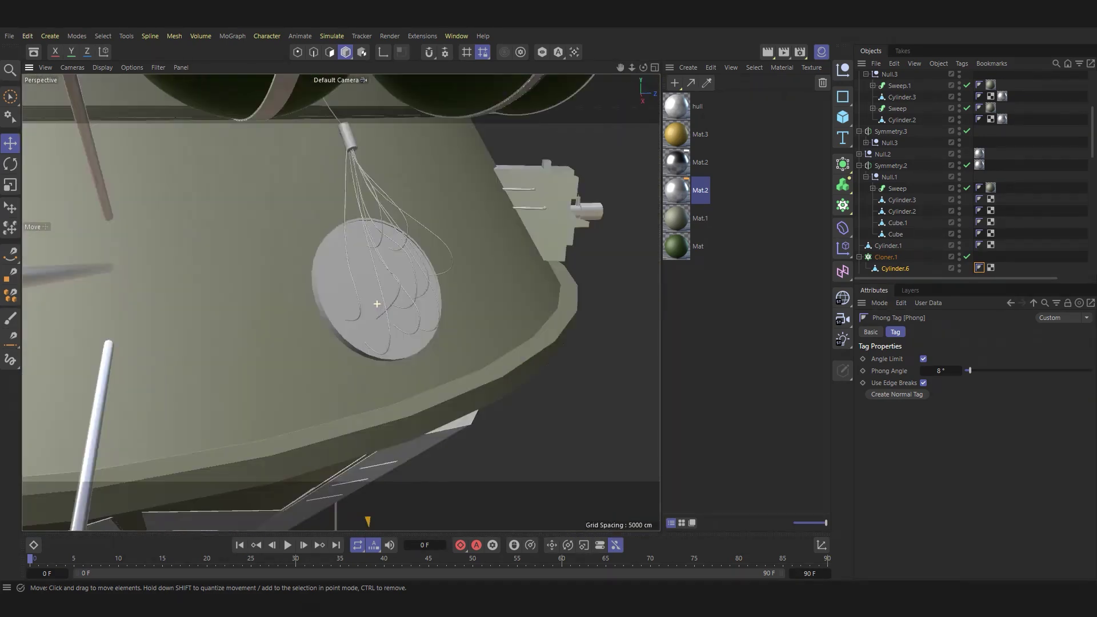
scroll(377, 303, up, 2)
scroll(377, 303, up, 5)
click(504, 316)
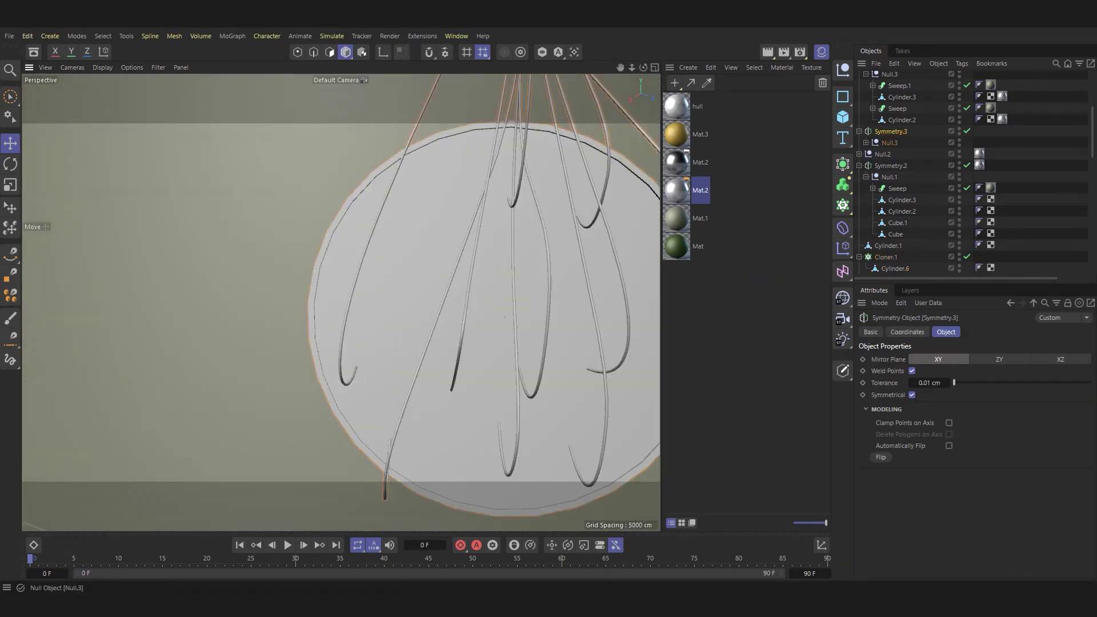
click(505, 316)
click(504, 316)
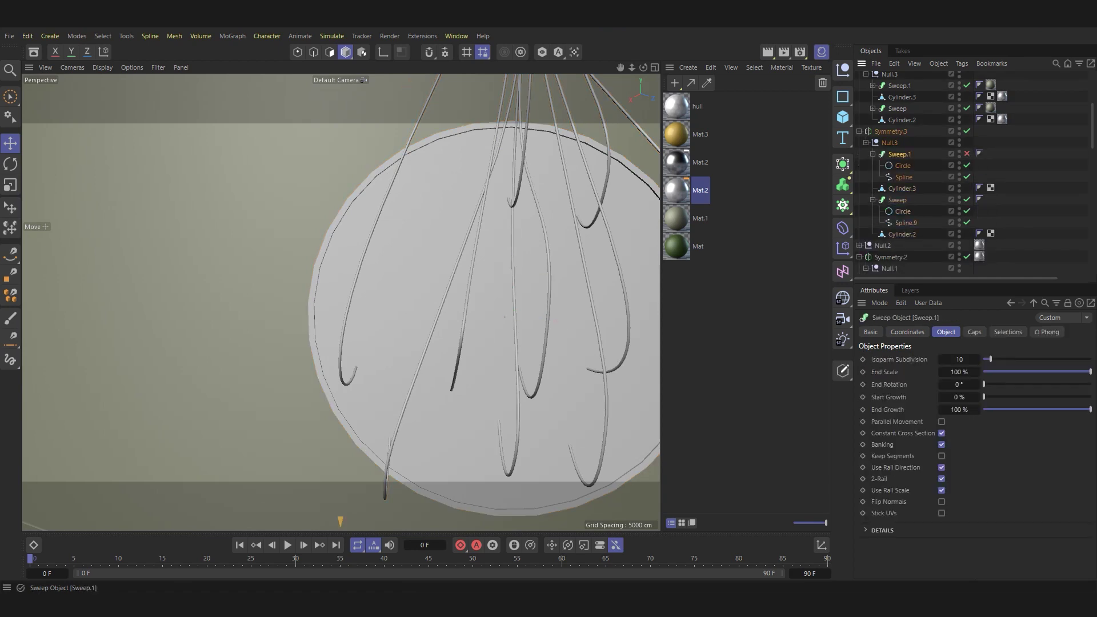
scroll(504, 316, down, 5)
Apply Mat.1 to Sweep.1 and the metallic Mat.2 to Cylinder.2 and Cylinder.3.
drag(676, 218, 991, 153)
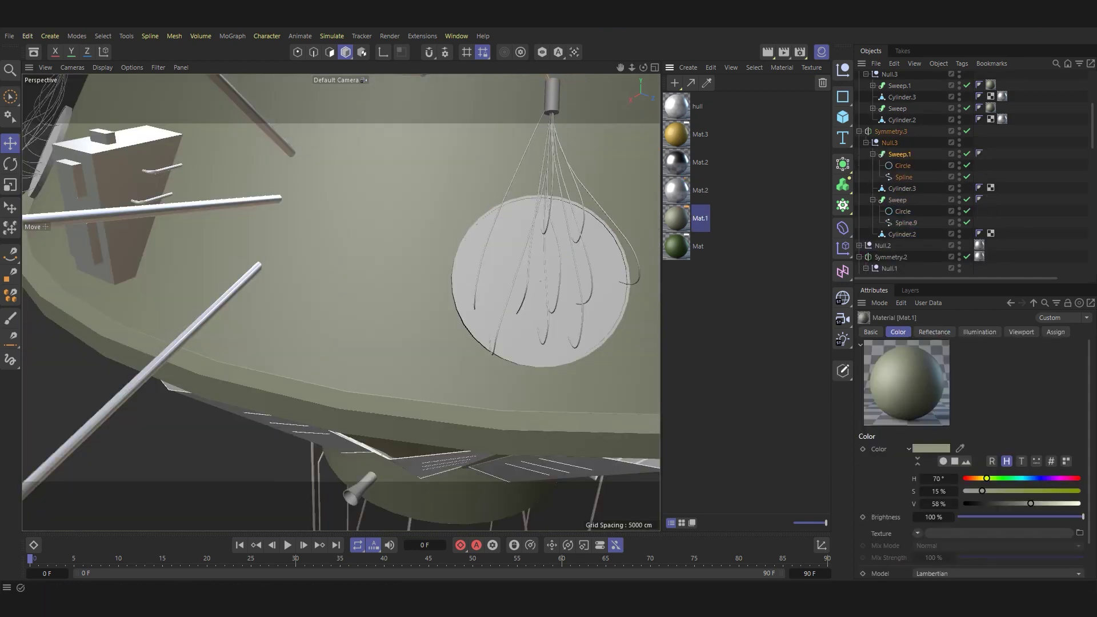
click(676, 189)
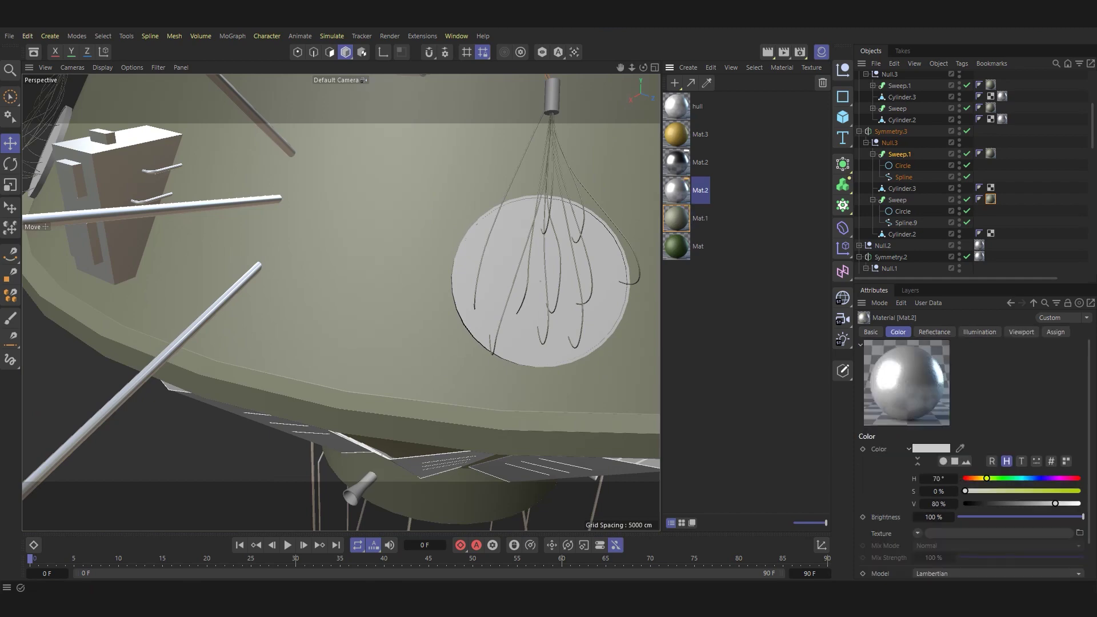
drag(676, 190, 1002, 233)
scroll(491, 228, up, 5)
drag(676, 189, 1002, 187)
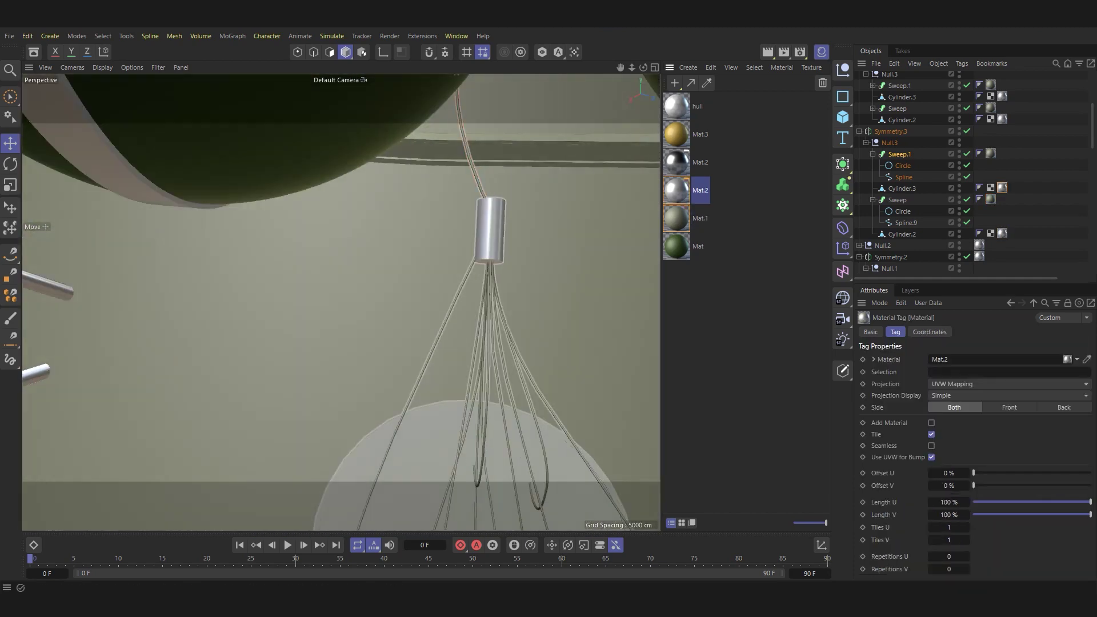
scroll(539, 305, down, 3)
scroll(538, 305, down, 3)
scroll(539, 305, down, 2)
scroll(538, 306, up, 3)
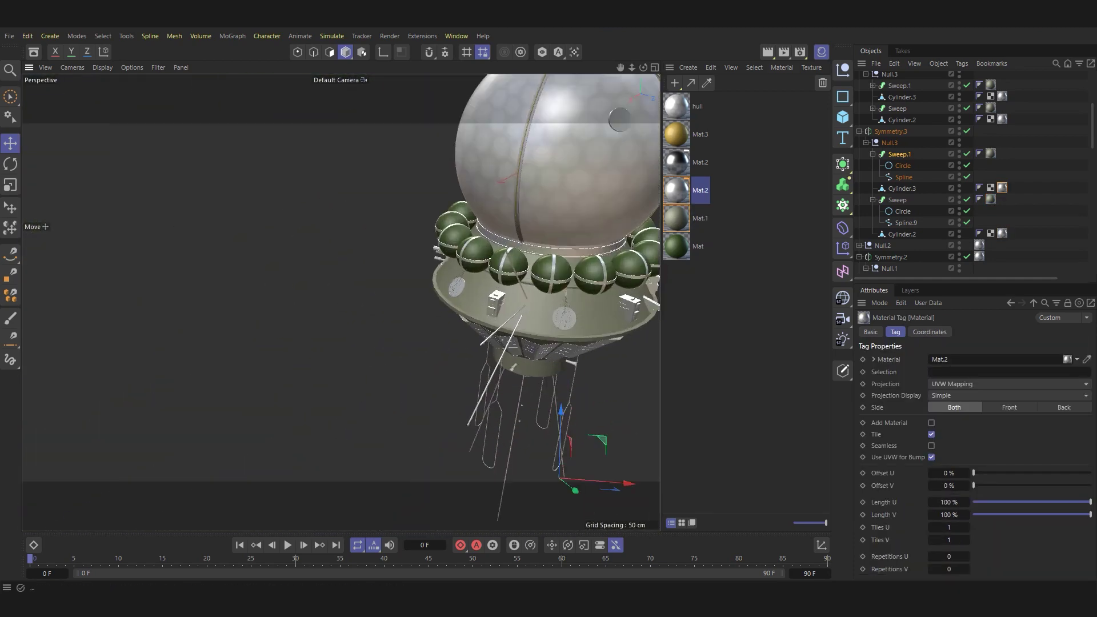
Hide the Material Manager, orbit to a side-on view of the capsule, and check the Light object.
key(shift+F2)
mouse_move(628, 297)
alt+mouse_down()
mouse_move(571, 245)
mouse_move(513, 145)
alt+mouse_up()
scroll(538, 306, down, 3)
scroll(513, 145, up, 2)
scroll(513, 145, up, 2)
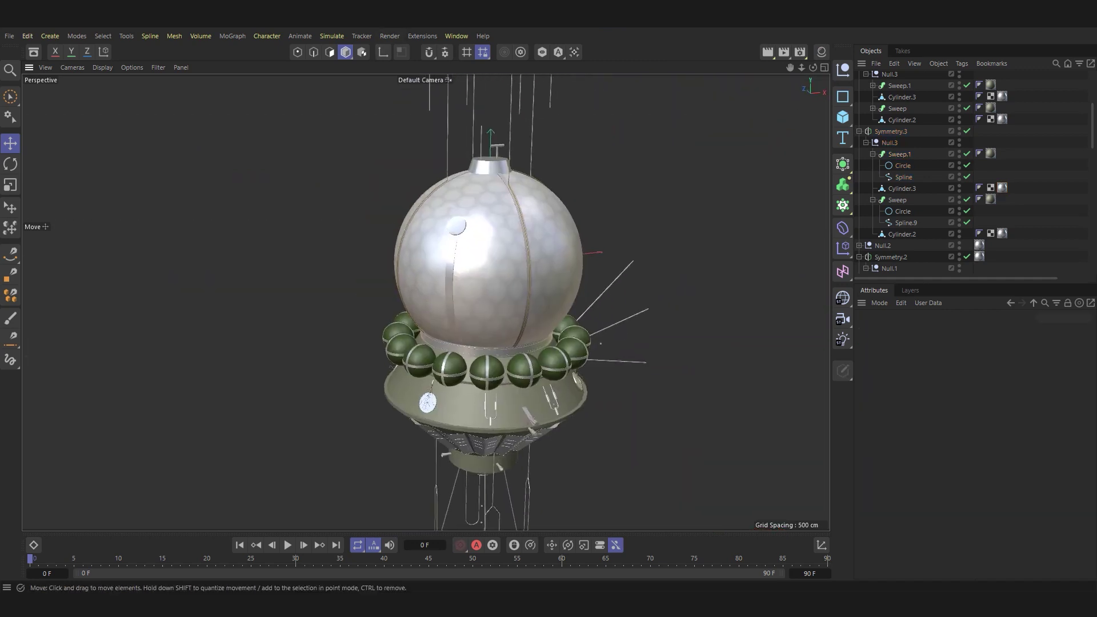
scroll(513, 145, up, 2)
scroll(914, 172, up, 5)
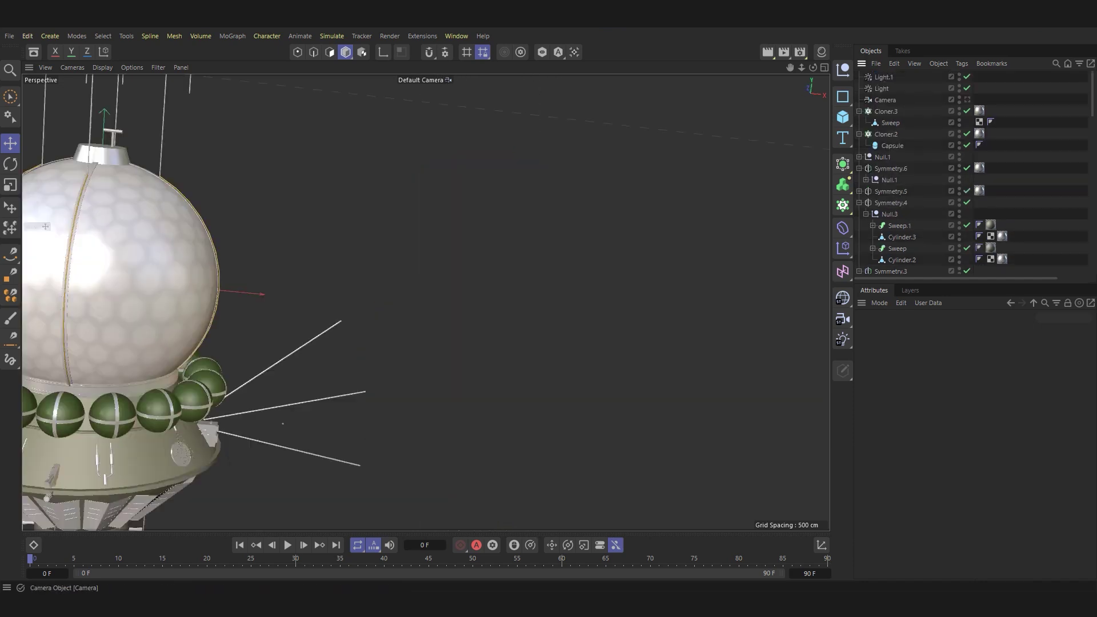
click(881, 88)
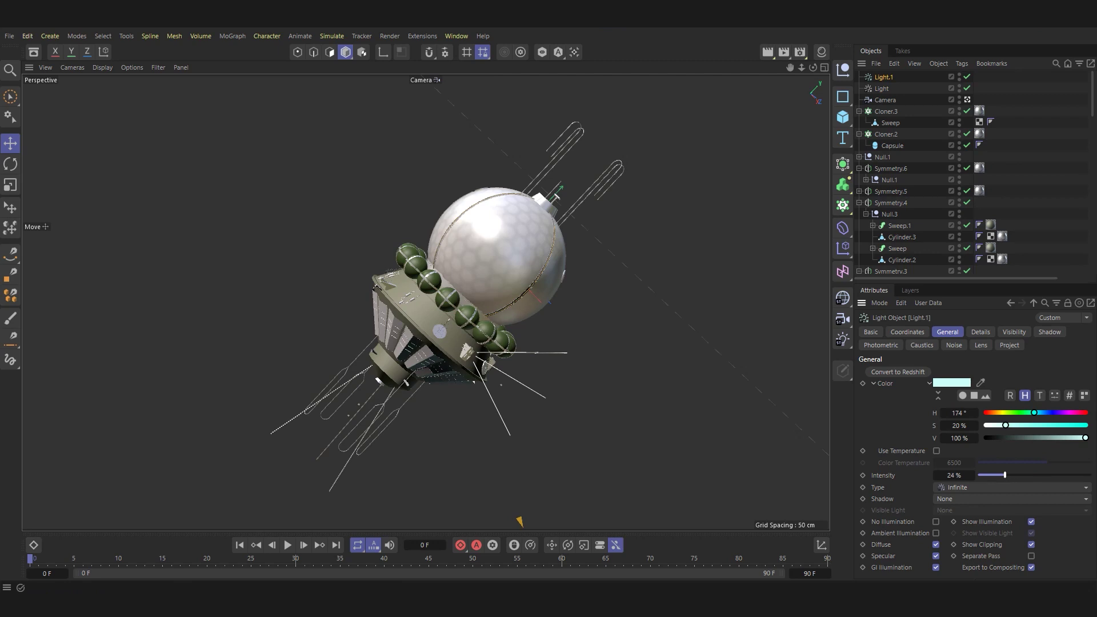
key(ctrl+shift+a)
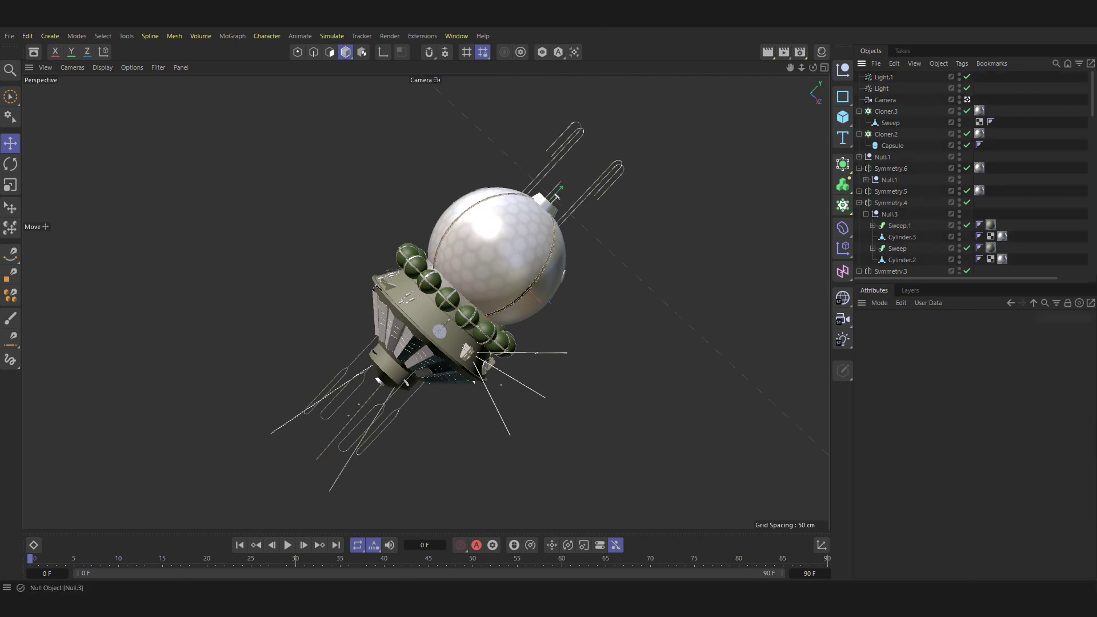
Set the renderer to Physical with Automatic sampling, adding Ambient Occlusion and Global Illumination.
click(799, 52)
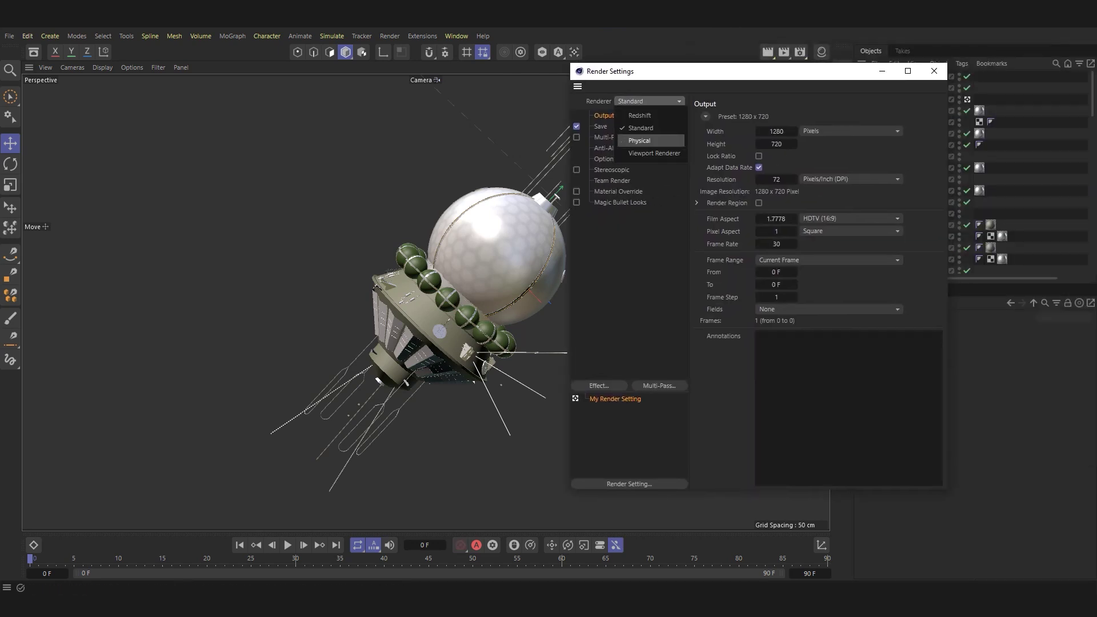
click(639, 141)
click(859, 224)
click(857, 288)
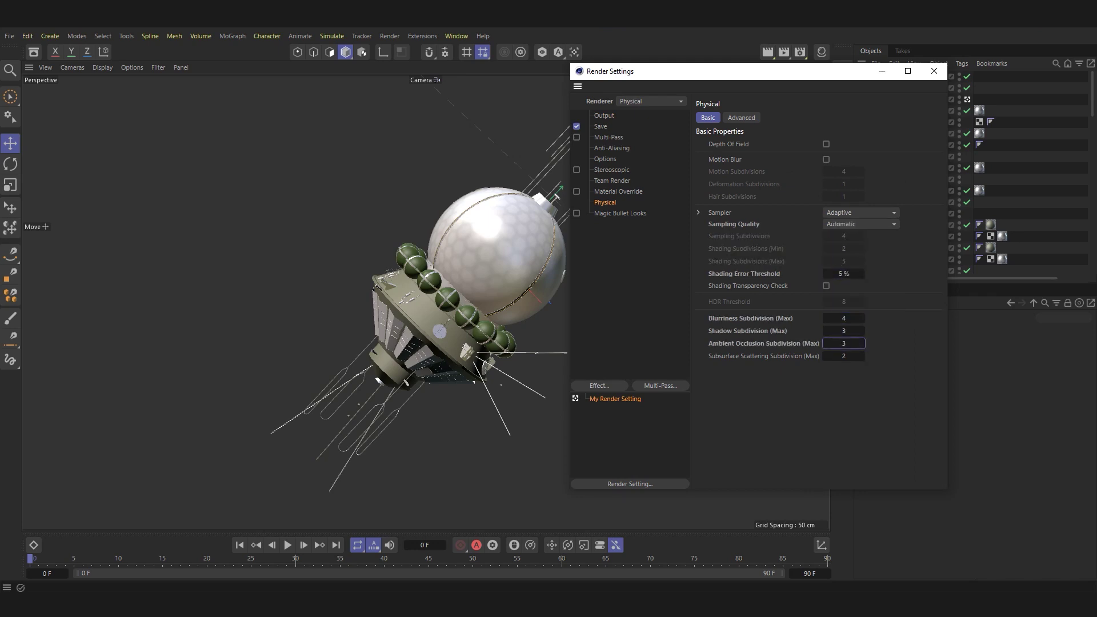
click(599, 386)
click(651, 318)
click(599, 385)
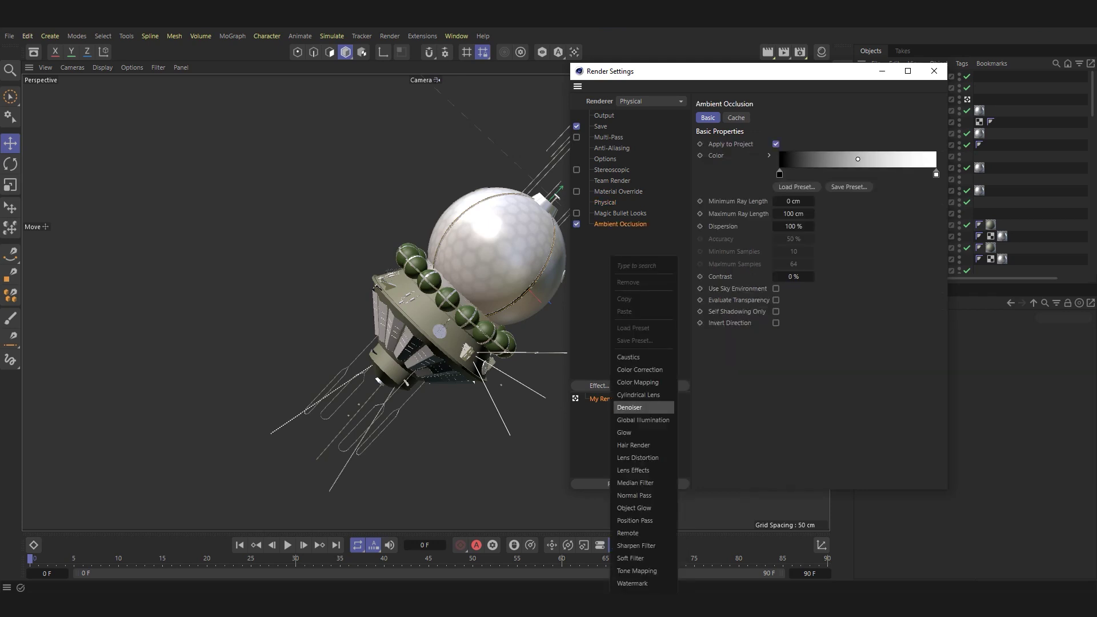
click(643, 408)
Change the black end of the Ambient Occlusion gradient to grey.
click(620, 224)
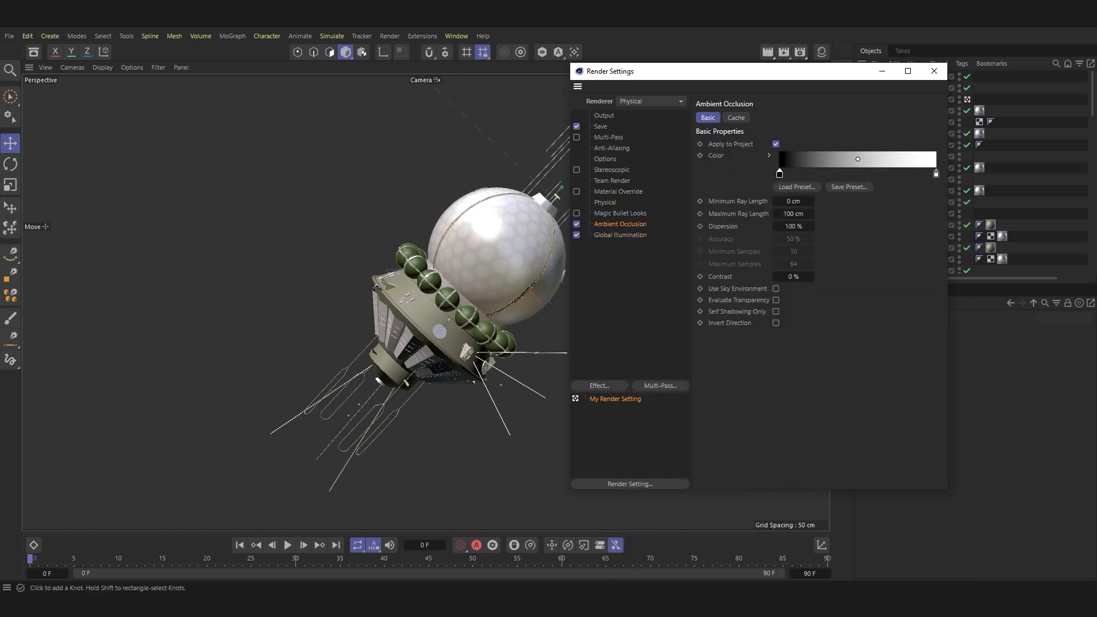
double_click(778, 174)
key(Return)
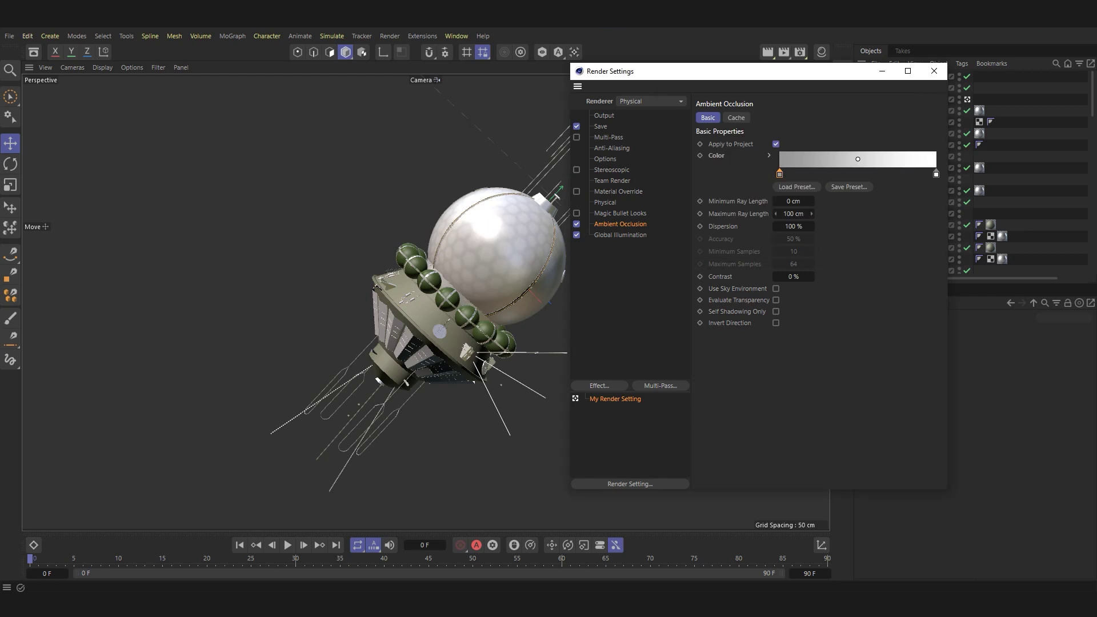
text(35)
click(604, 116)
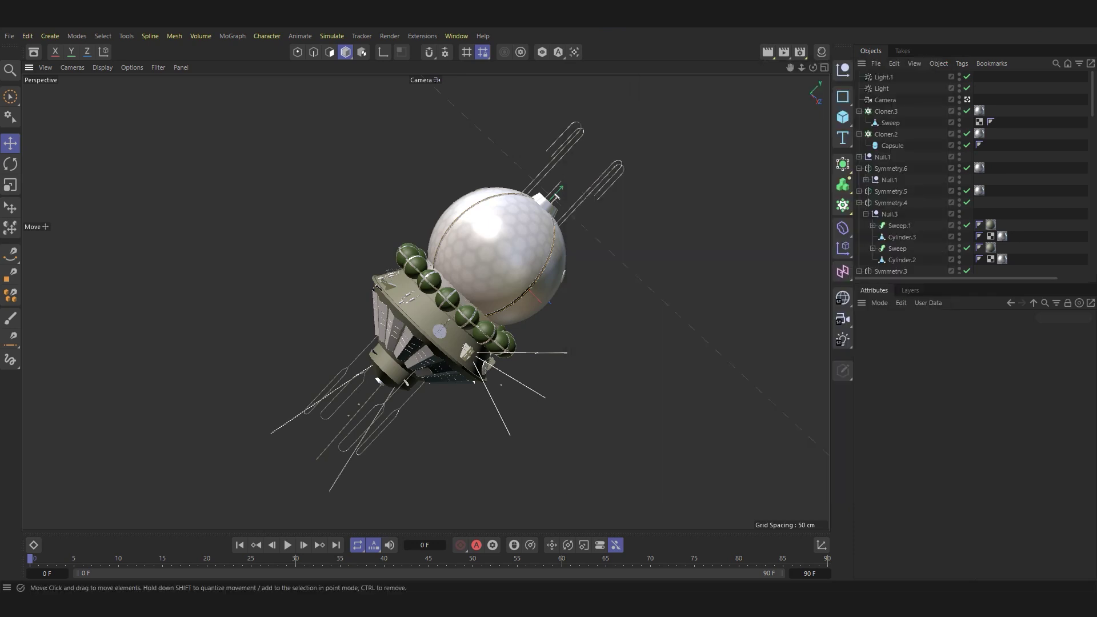
Render the spacecraft, zoom in and out to inspect it, then close the Picture Viewer.
key(shift+r)
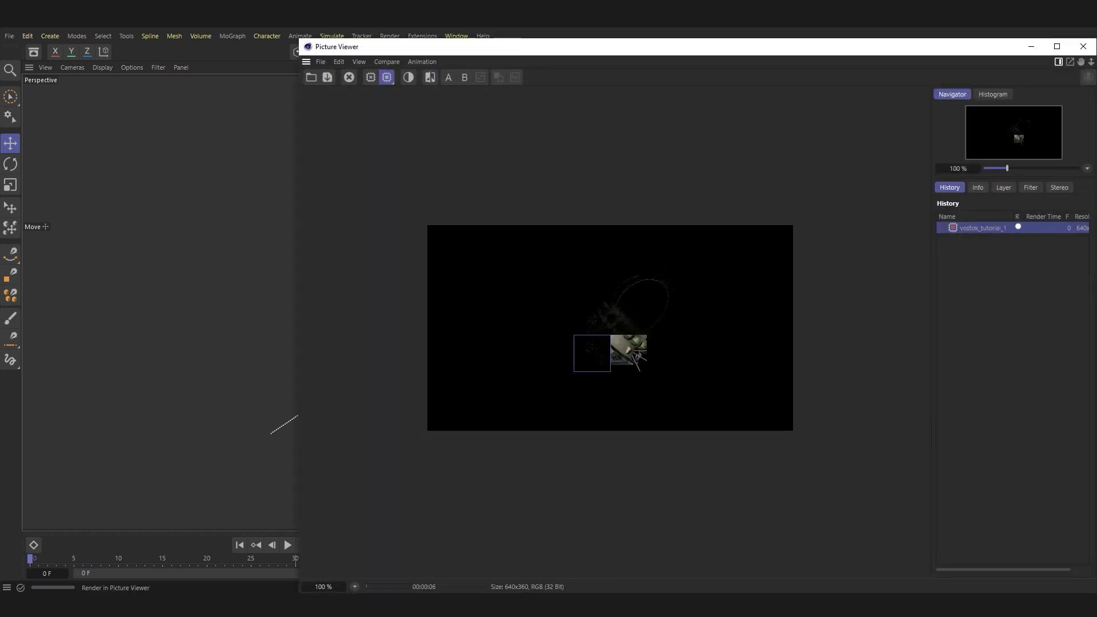
scroll(559, 332, up, 3)
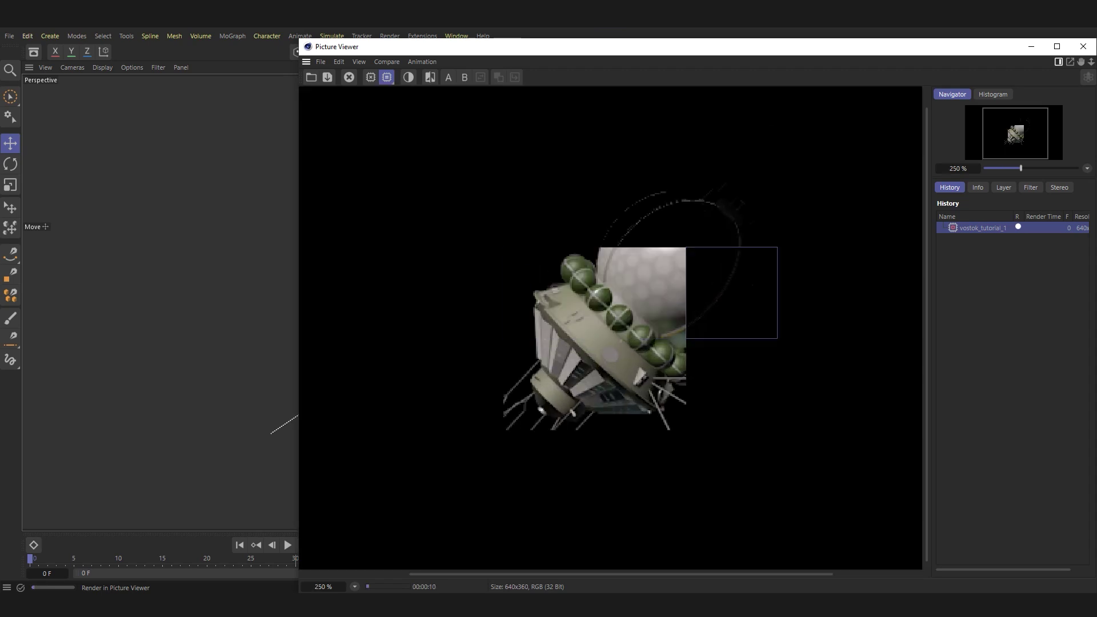
scroll(610, 328, down, 3)
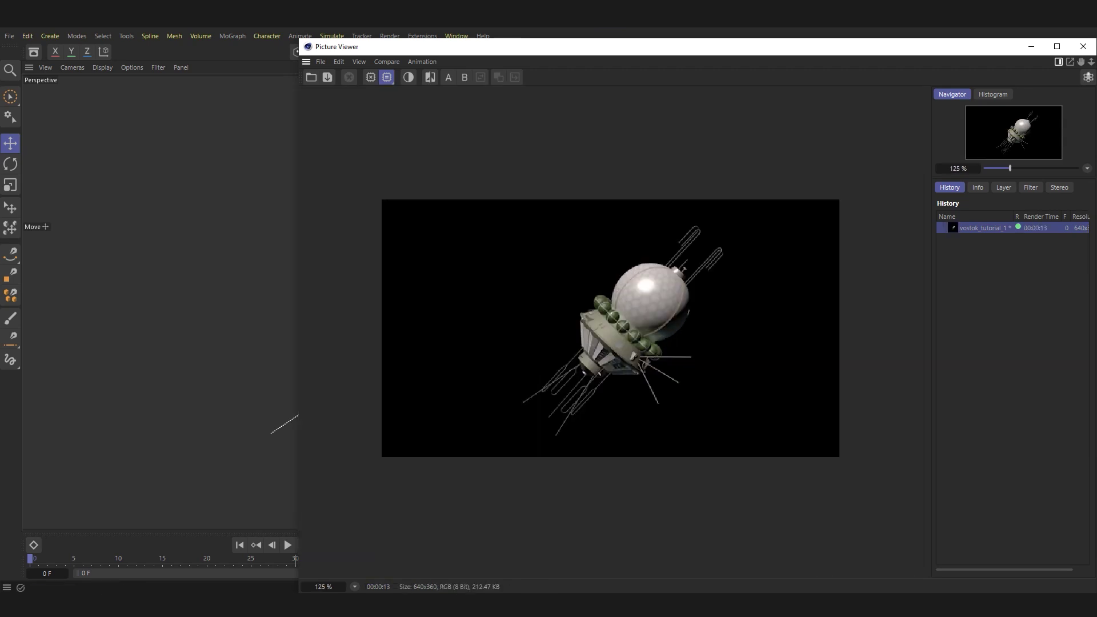
click(1083, 46)
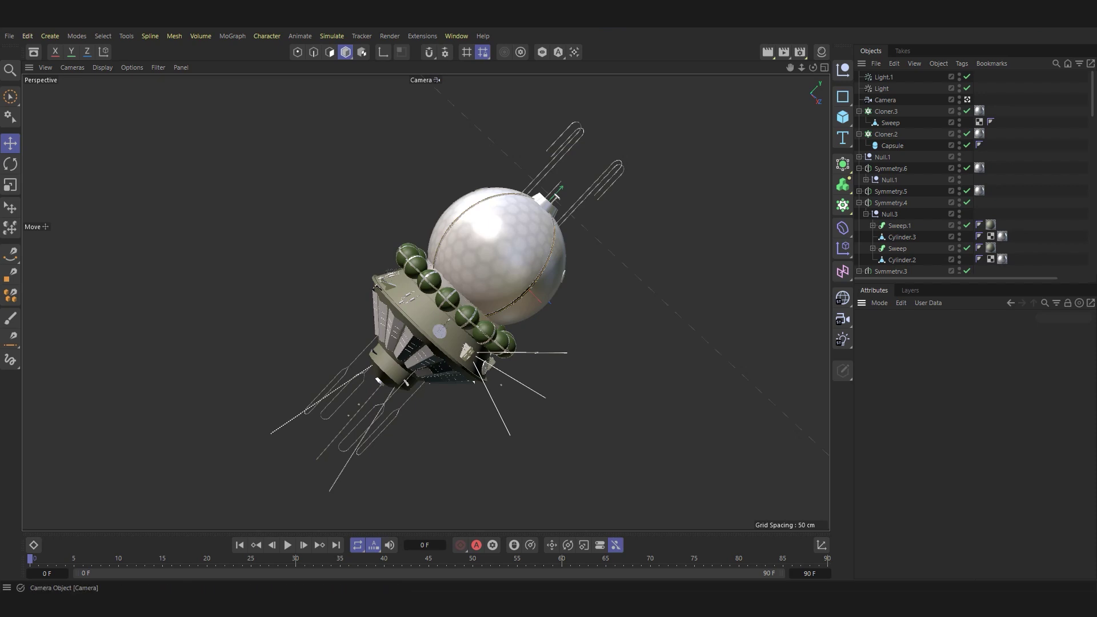
Add a Capsule, stretch it to a roughly 373 cm rod, and move it over the sphere top.
click(966, 99)
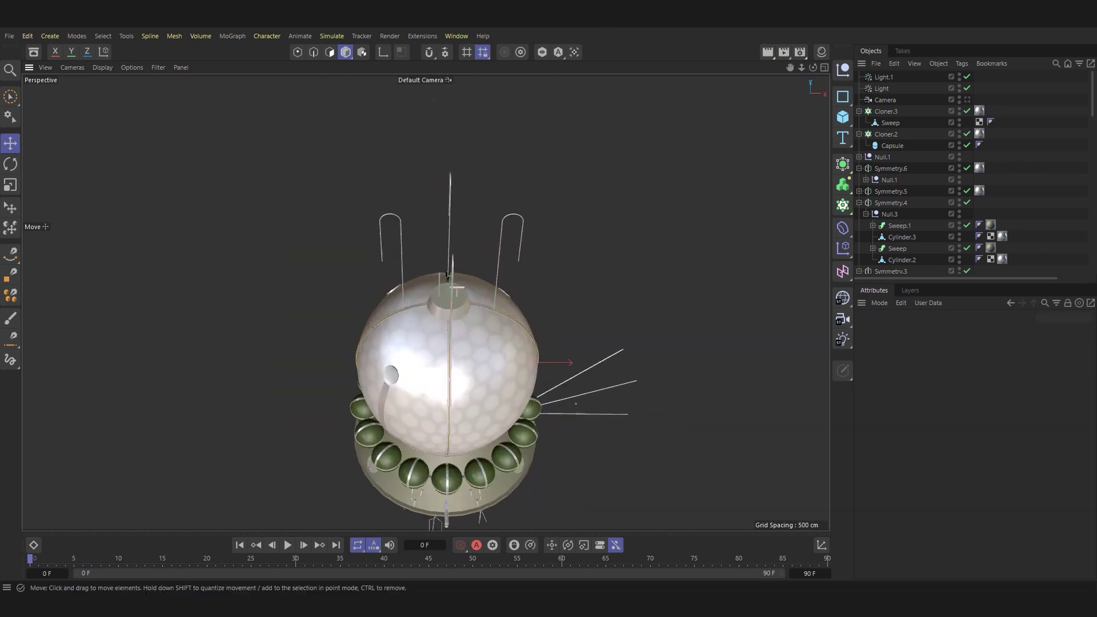
click(842, 117)
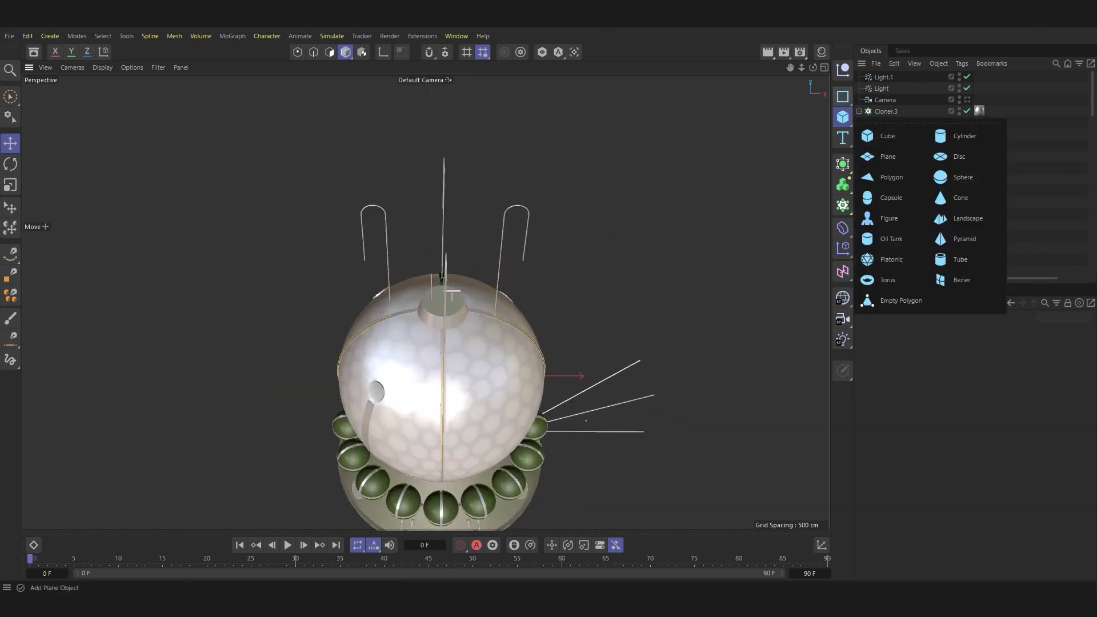
click(889, 198)
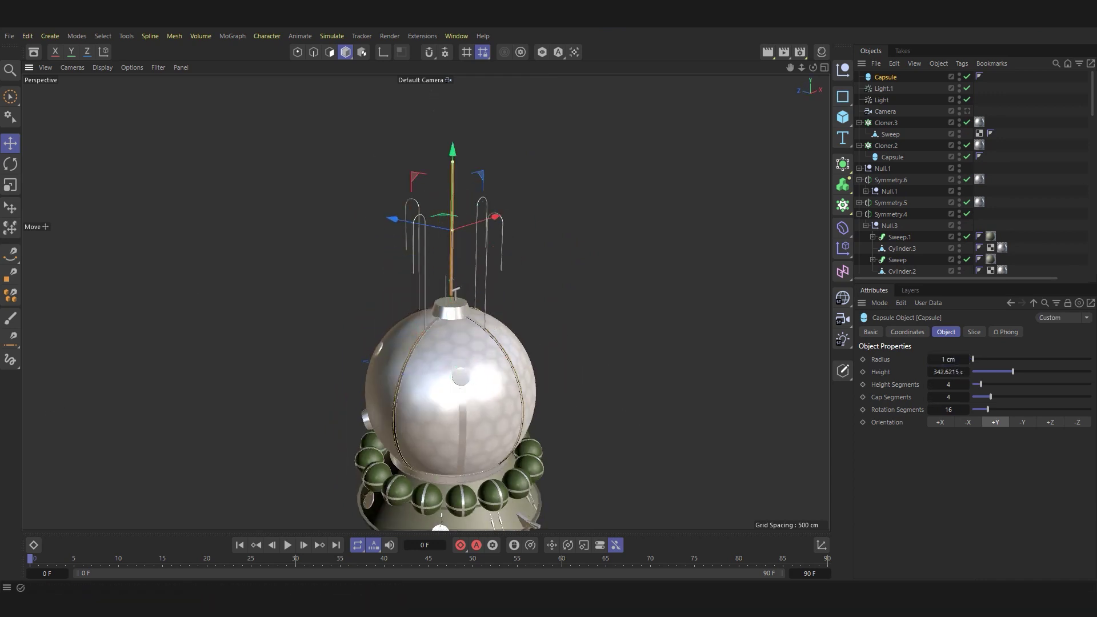
drag(1012, 371, 1015, 371)
scroll(451, 257, up, 5)
mouse_move(451, 241)
mouse_down()
mouse_move(406, 242)
mouse_move(445, 212)
mouse_move(426, 249)
mouse_up()
Tilt the rod and give it a 0.5 cm radius.
key(r)
key(e)
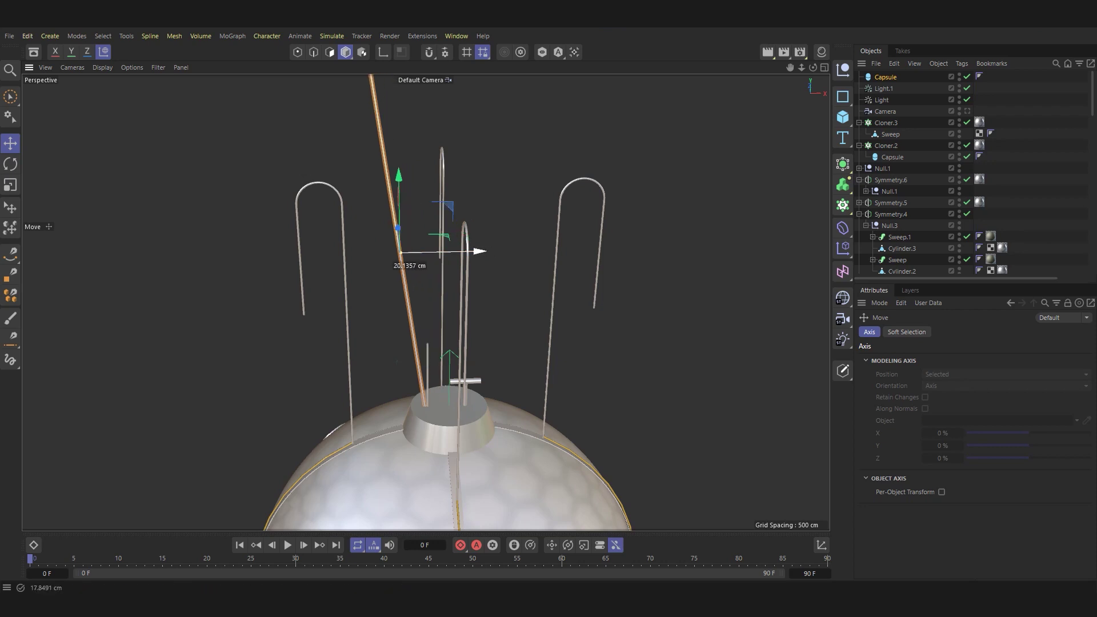
scroll(480, 295, down, 3)
scroll(479, 296, up, 5)
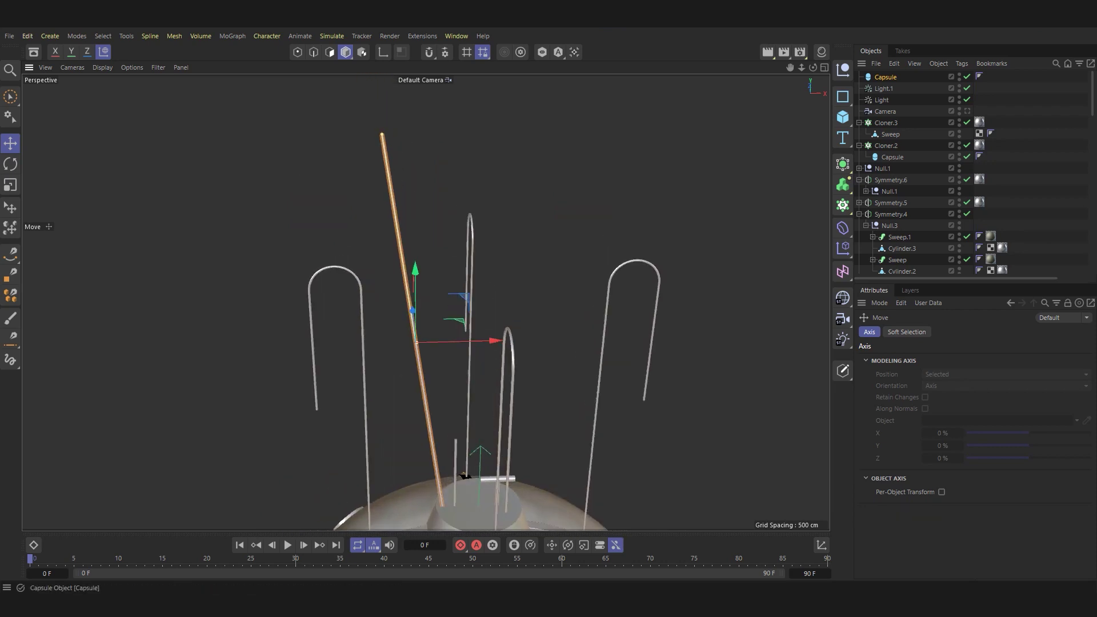
double_click(948, 358)
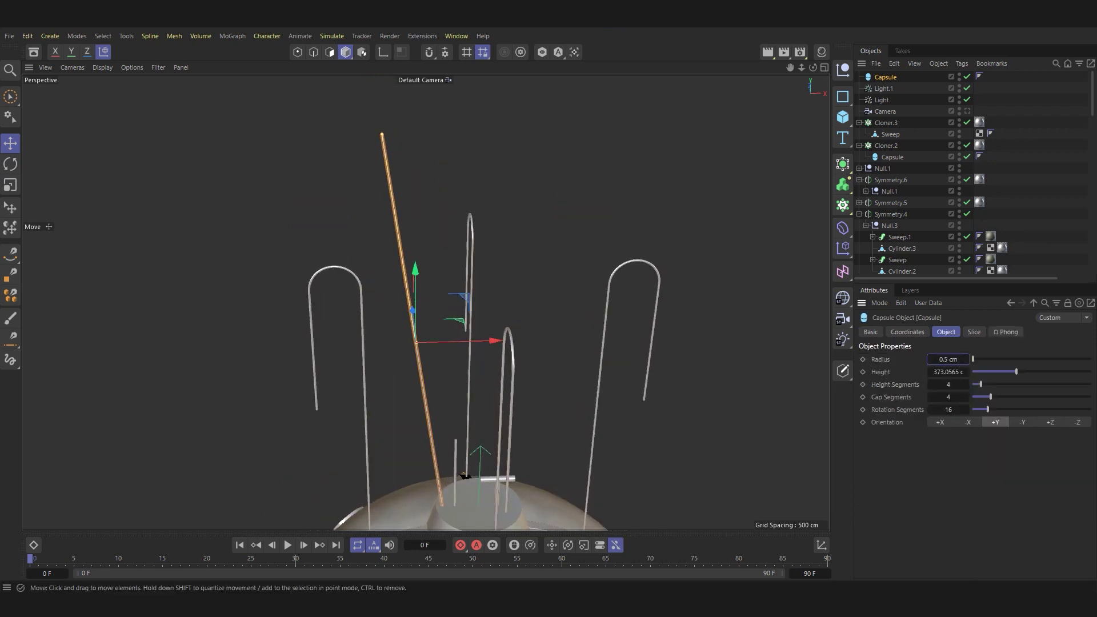
key(Return)
Put the rod under a Symmetry generator to mirror it into a pair.
click(843, 164)
alt+click(894, 294)
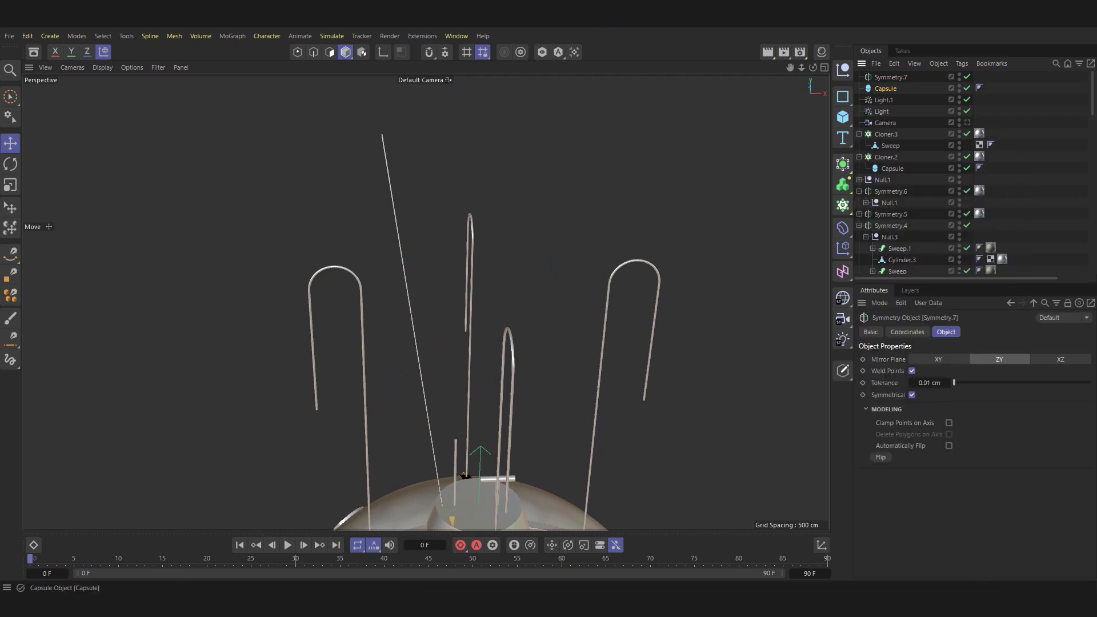
click(892, 88)
mouse_move(400, 286)
alt+mouse_down()
mouse_move(425, 301)
mouse_move(451, 297)
alt+mouse_up()
scroll(425, 301, up, 3)
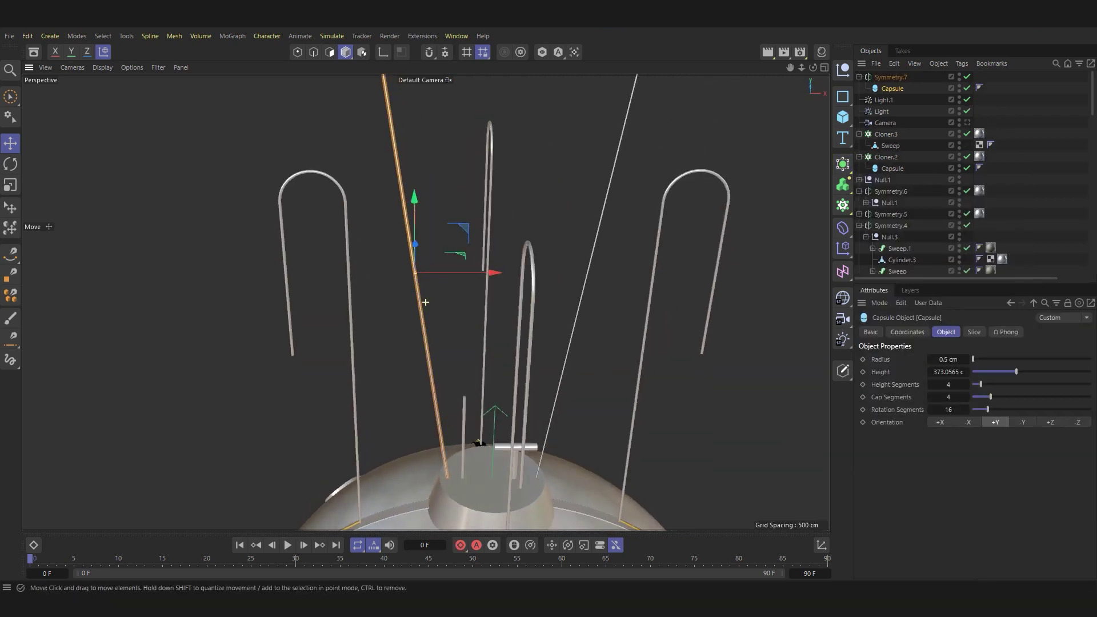
scroll(451, 297, down, 3)
click(229, 172)
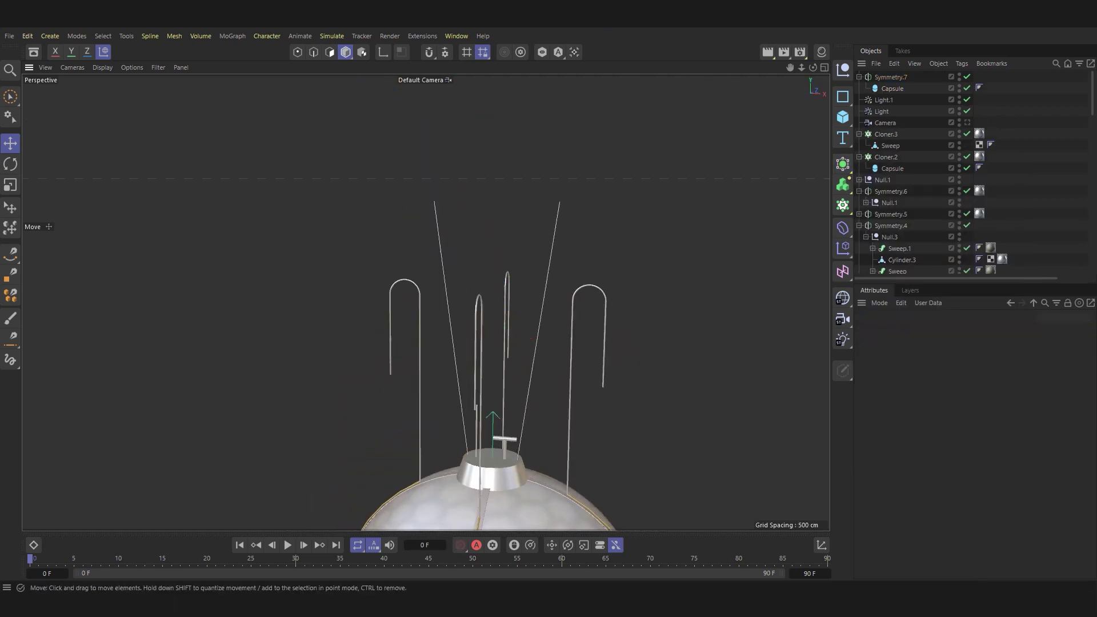
Apply Mat.2 to Symmetry.7 and collapse the group.
key(shift+F2)
drag(676, 190, 891, 76)
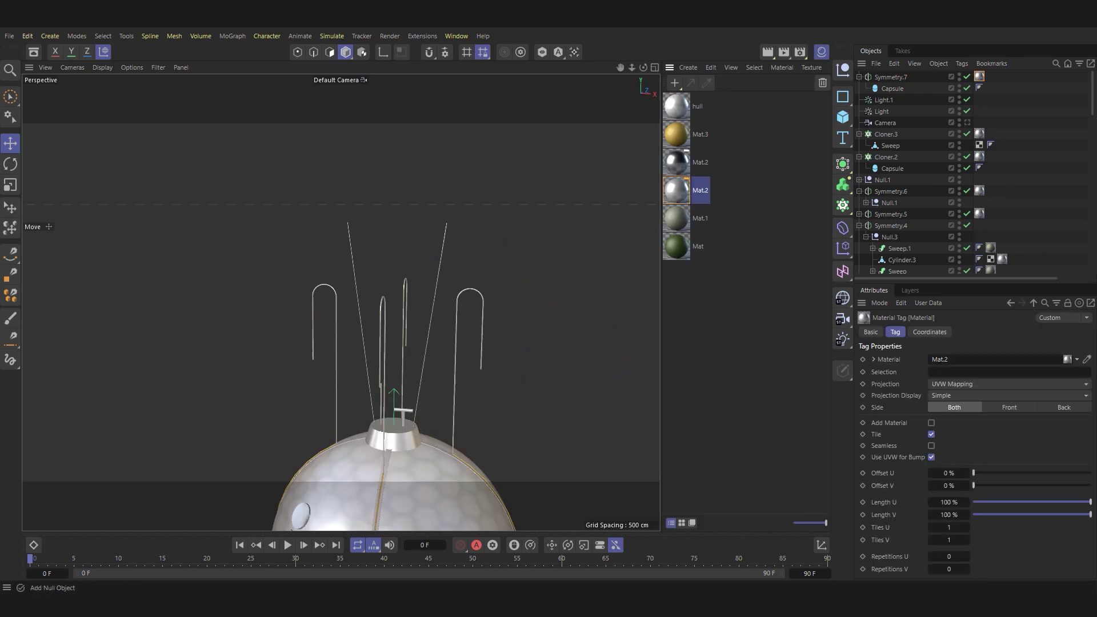
key(shift+F2)
alt+drag(399, 286, 514, 286)
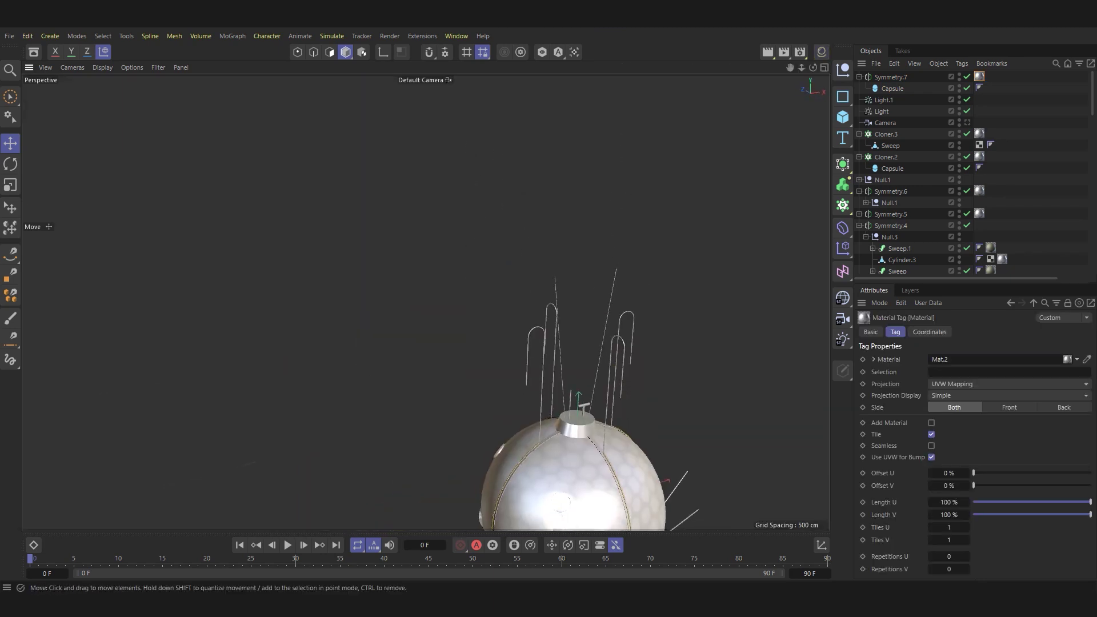
click(859, 77)
Add a Sky with a Compositing tag that has Seen by Camera unchecked.
key(h)
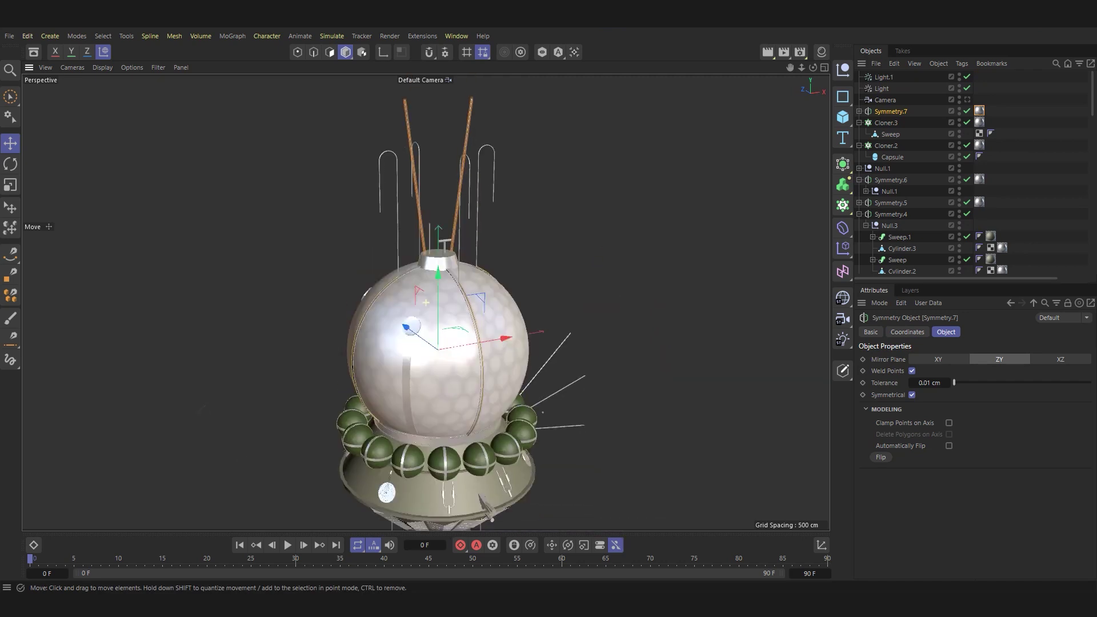
click(843, 297)
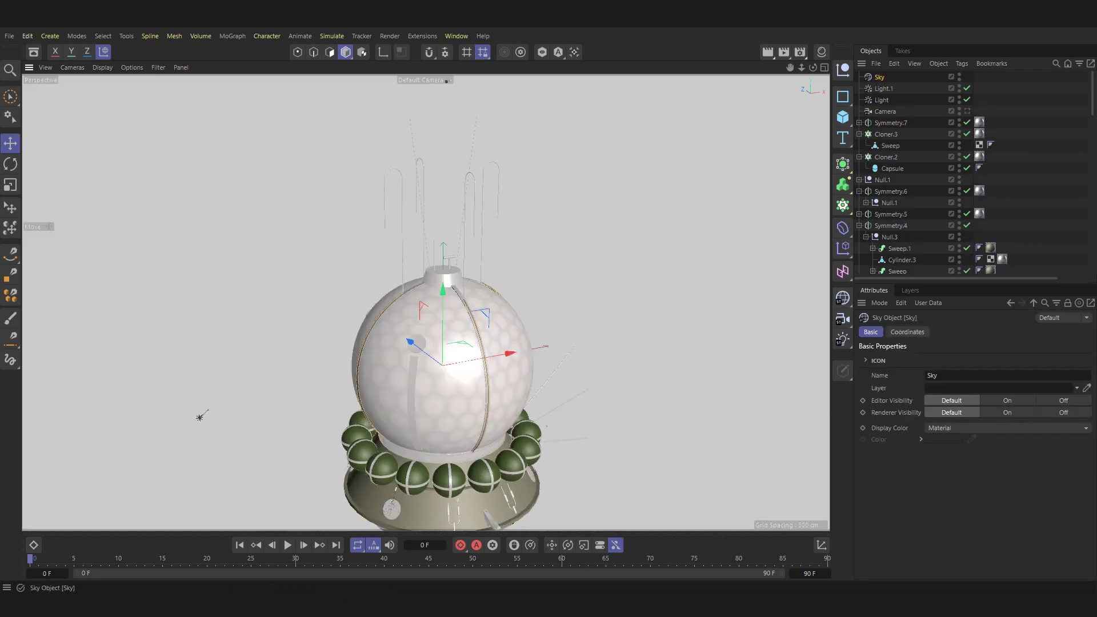
right_click(883, 76)
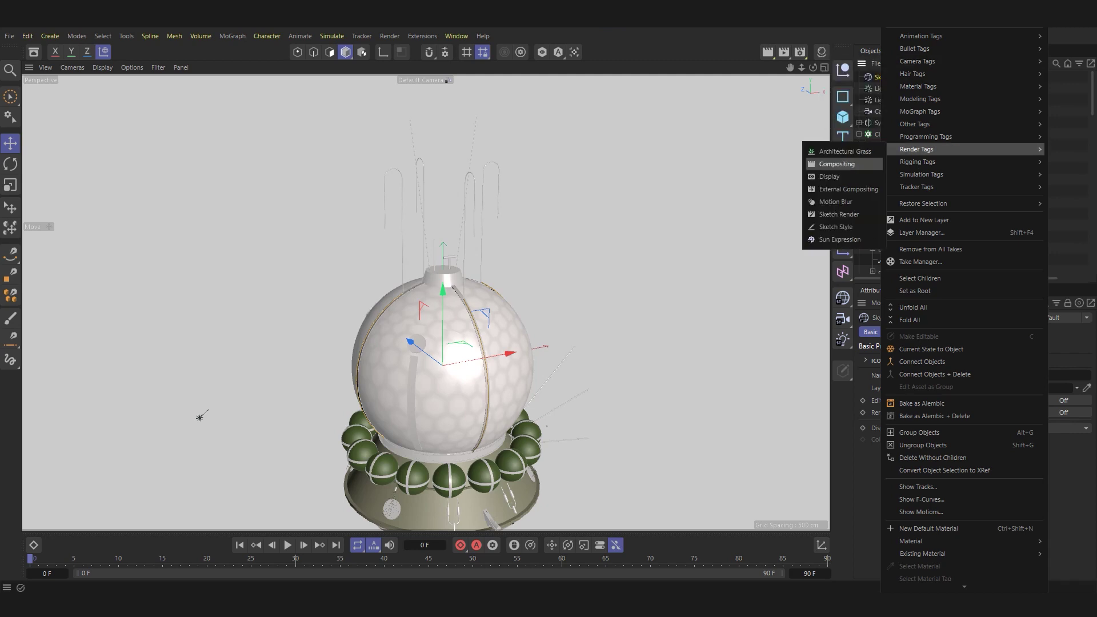
click(848, 164)
click(925, 397)
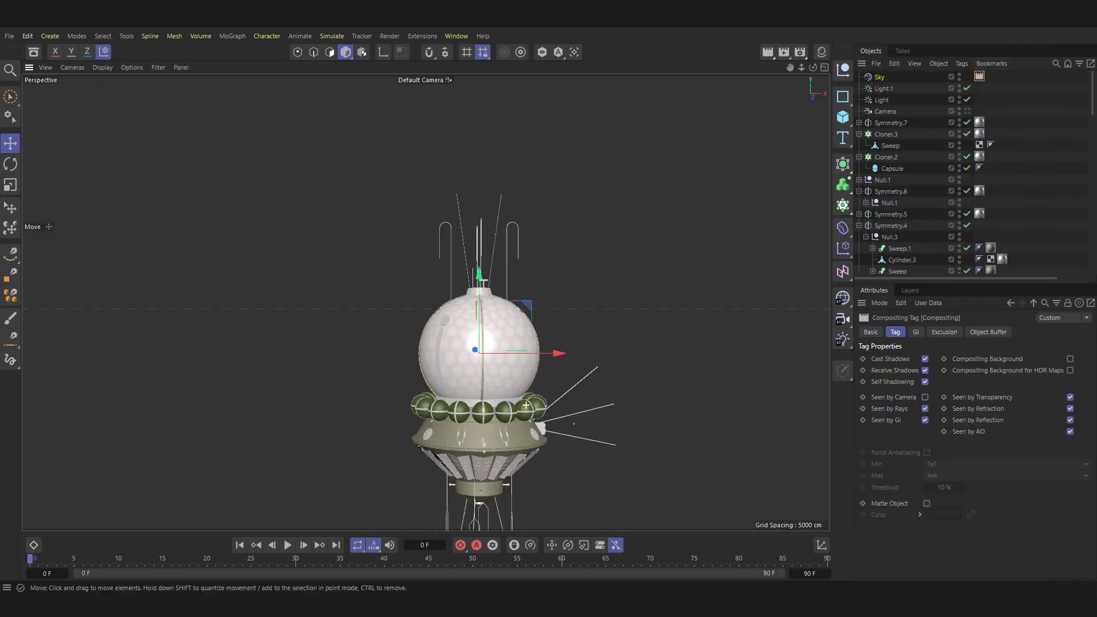
Look through the scene Camera and collapse Cloner.3, Cloner.2, Symmetry.6 and Subdivision Surface.1.
alt+drag(434, 343, 434, 297)
click(966, 111)
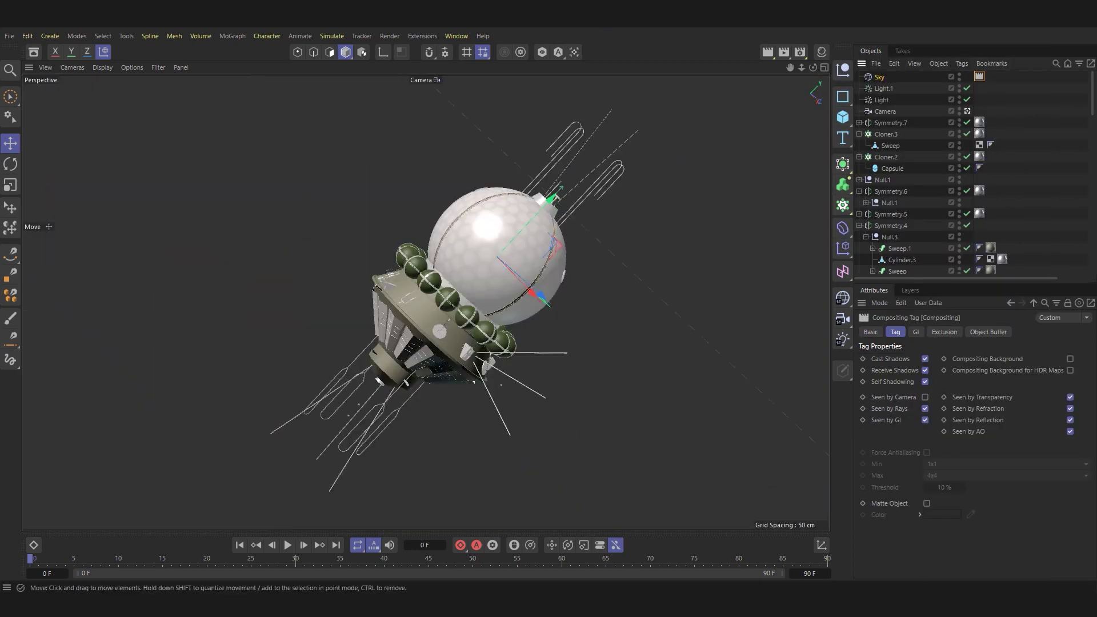
click(685, 171)
click(858, 133)
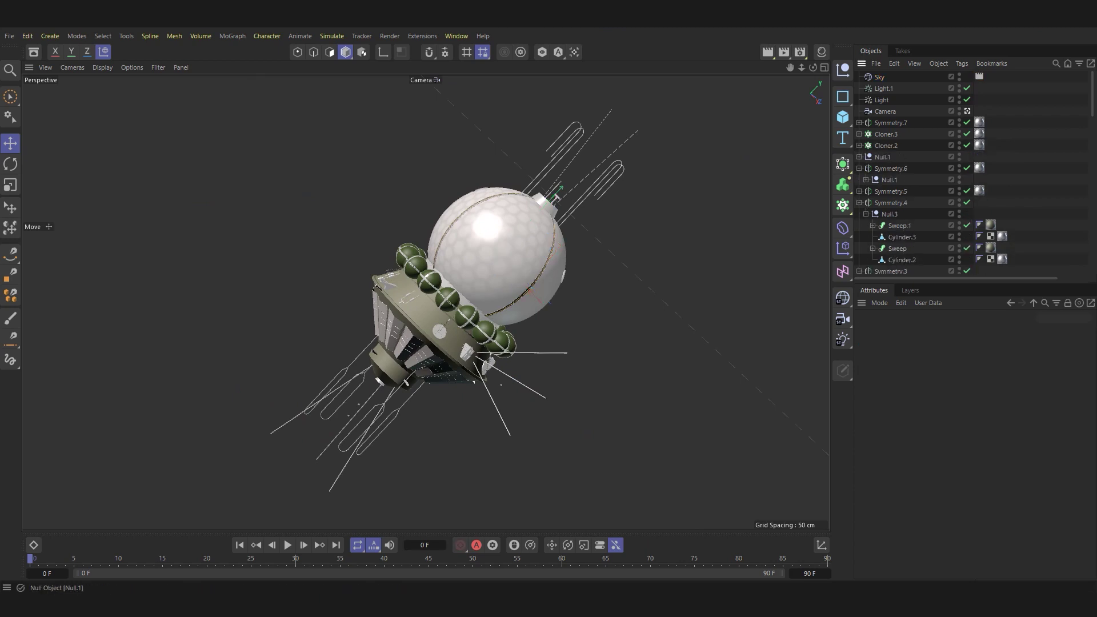
click(858, 168)
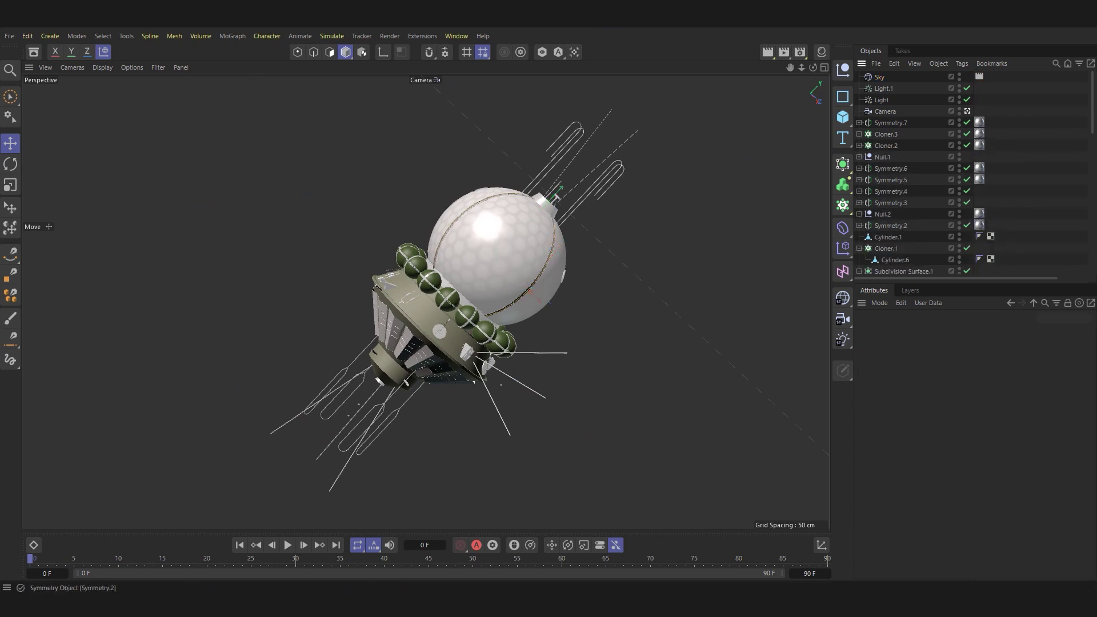
click(859, 259)
scroll(914, 259, down, 4)
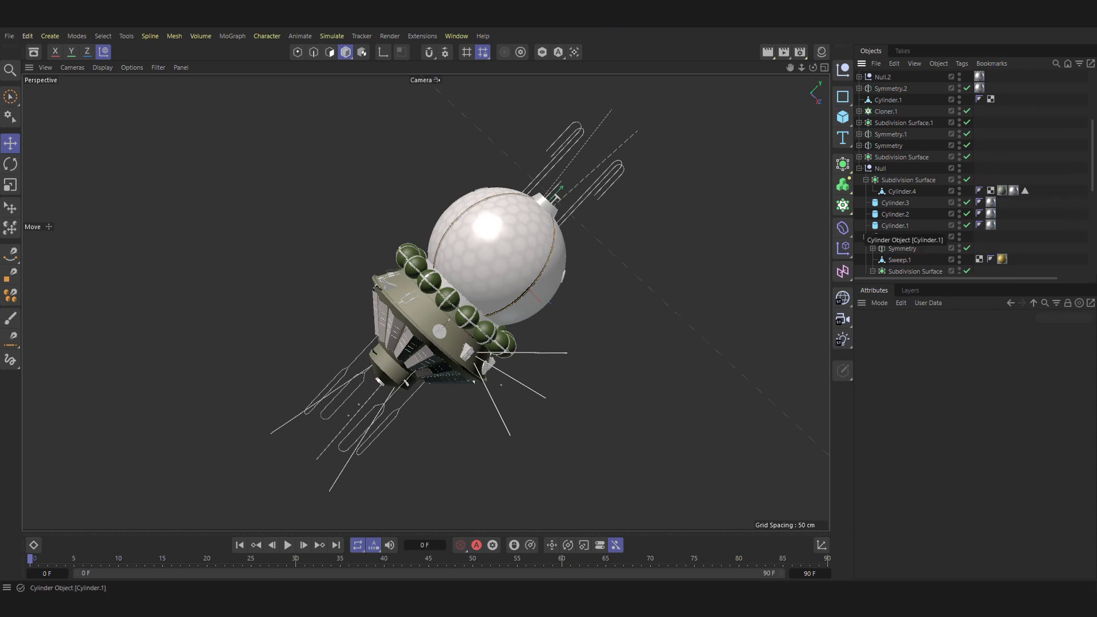
scroll(914, 189, up, 3)
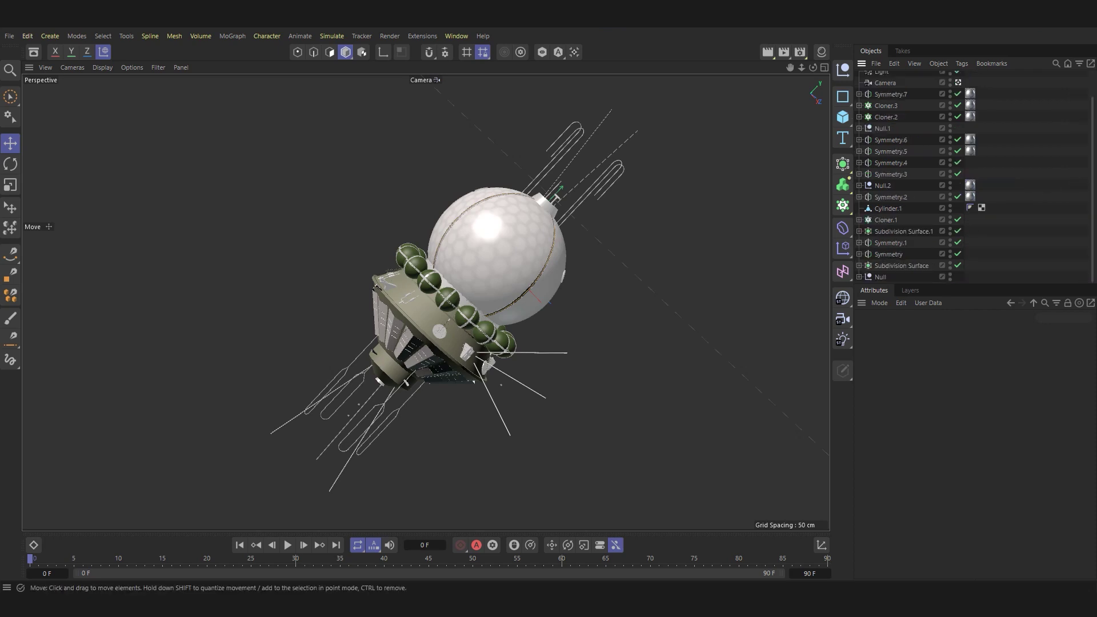
Group all 17 spacecraft parts under one Null and rotate it about 84°.
click(890, 94)
shift+click(880, 277)
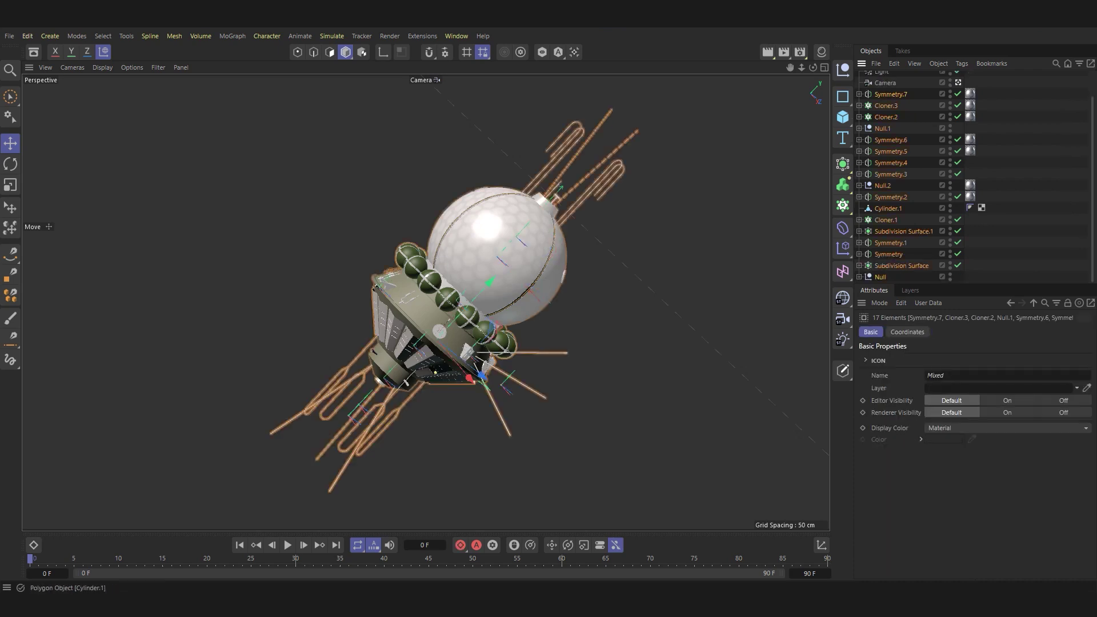
key(alt+g)
key(r)
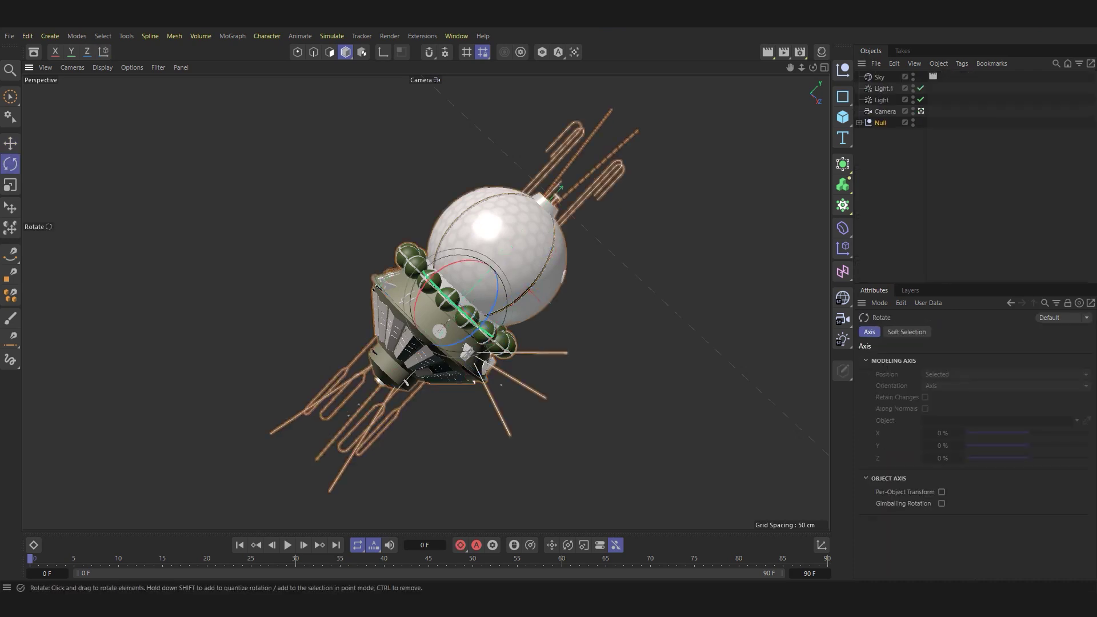
drag(440, 289, 435, 280)
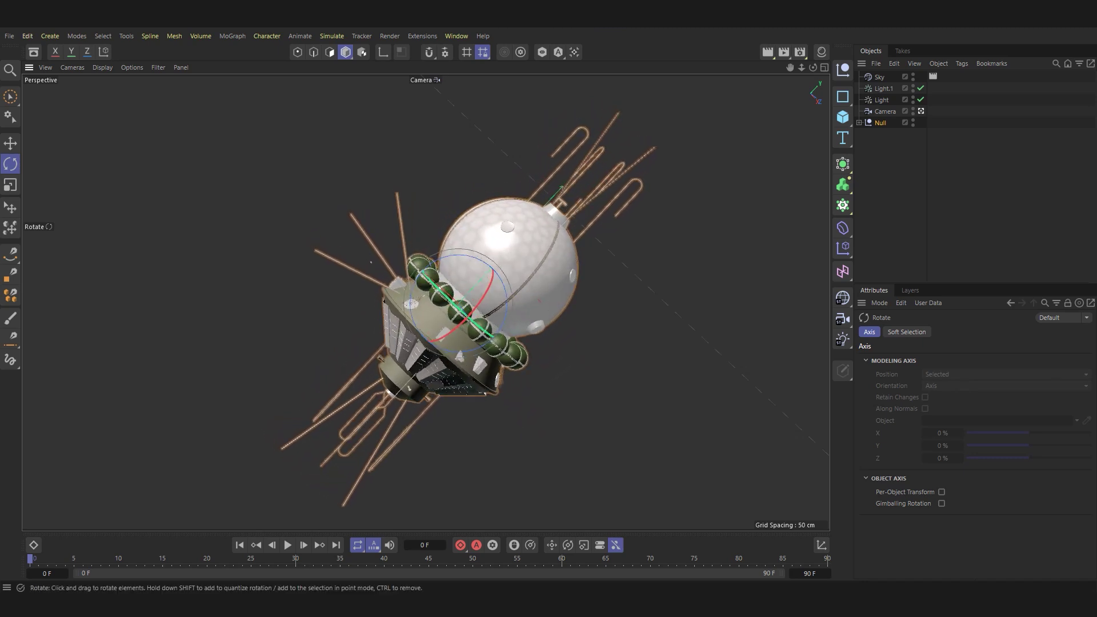
key(e)
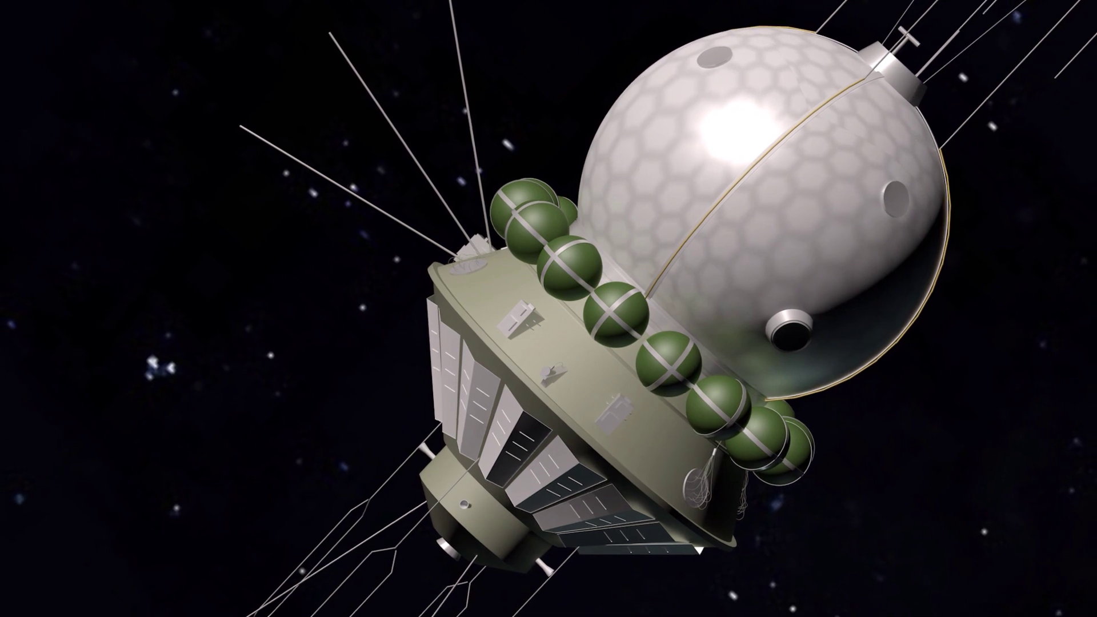